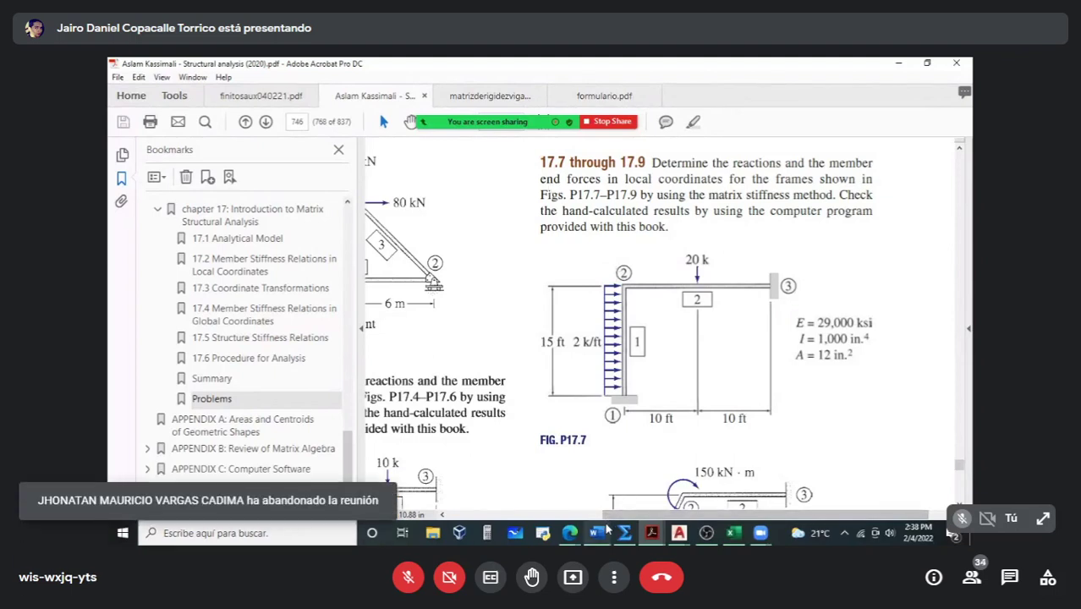
Step: Switch to the Word document with the frame drawing and mark the origin at node 1 with a purple pen dot
mouse_move(606, 528)
click(598, 479)
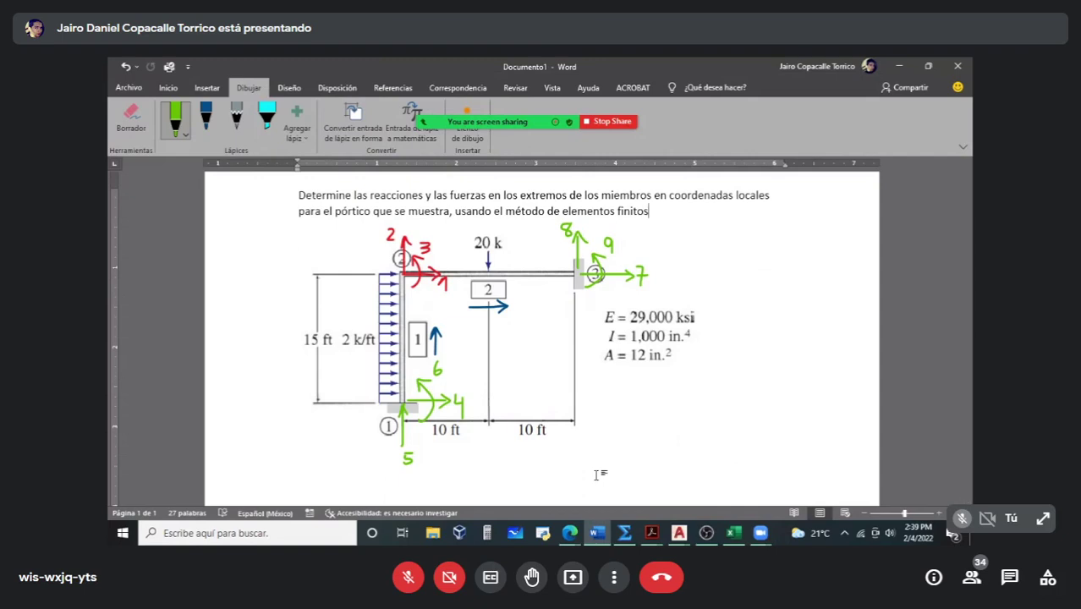
click(212, 126)
click(212, 126)
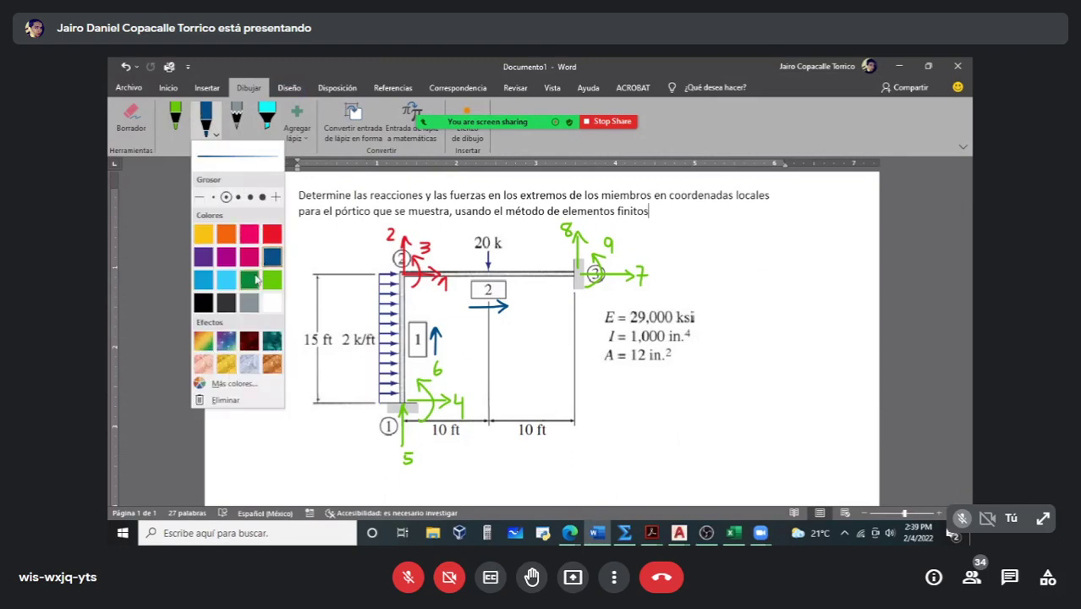
click(225, 256)
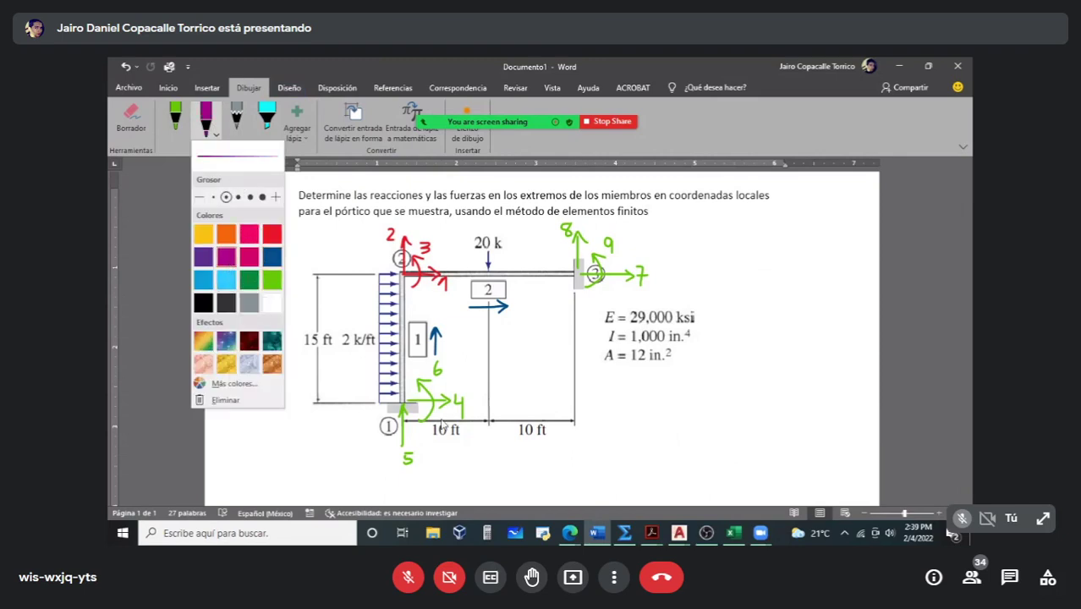
click(402, 398)
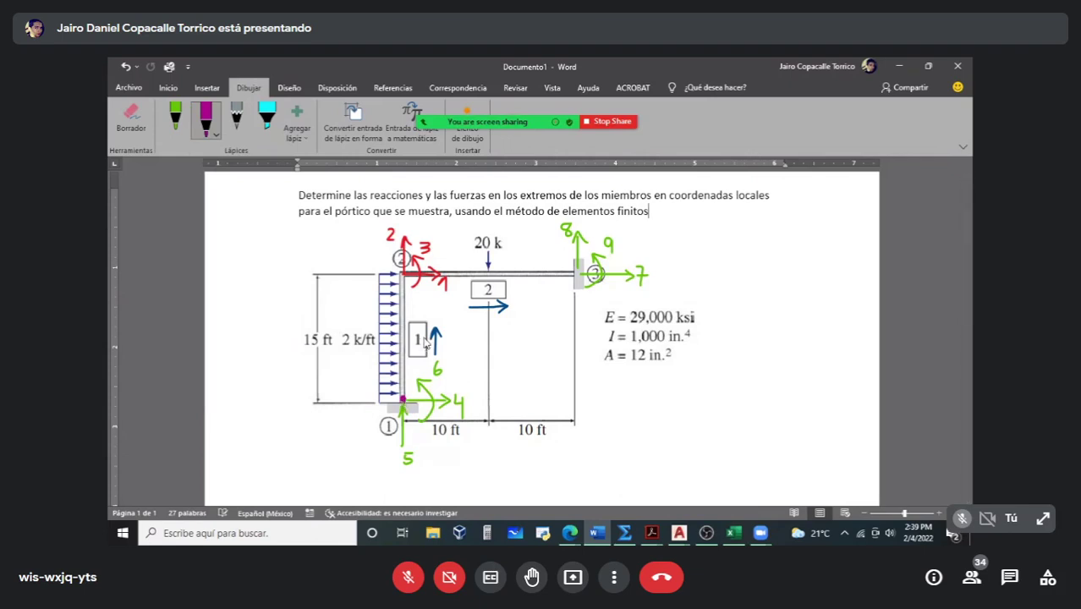
Step: Draw purple global axis arrows on the frame, horizontal labelled x and vertical labelled y, and thicken the origin dot at node 1
mouse_move(468, 401)
mouse_down()
mouse_move(632, 401)
mouse_move(622, 410)
mouse_up()
drag(627, 406, 632, 428)
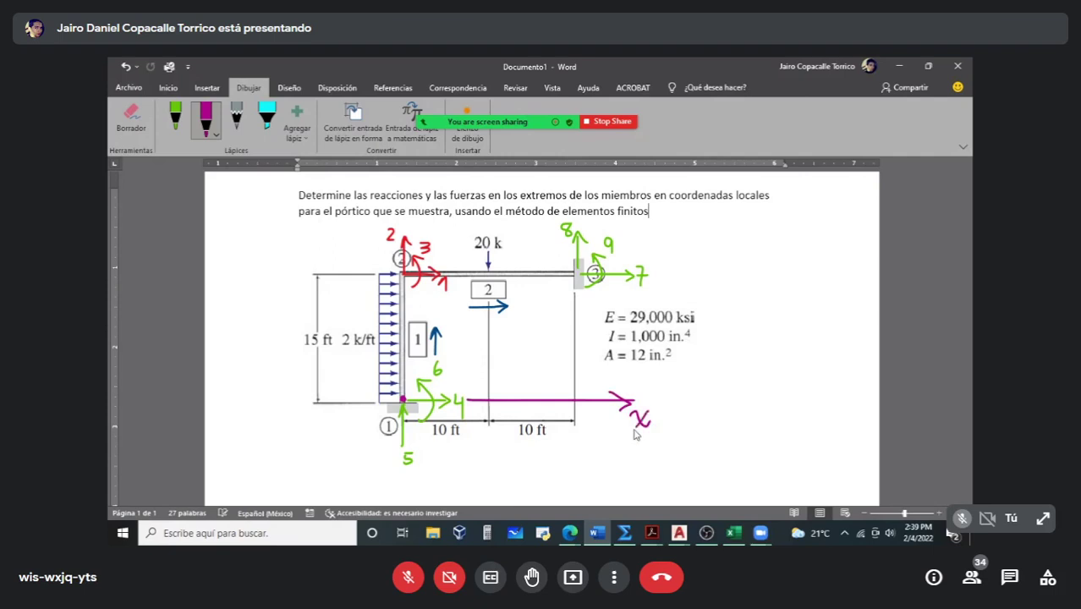
mouse_move(404, 240)
mouse_down()
mouse_move(402, 213)
mouse_move(411, 225)
mouse_move(370, 229)
mouse_move(369, 246)
mouse_up()
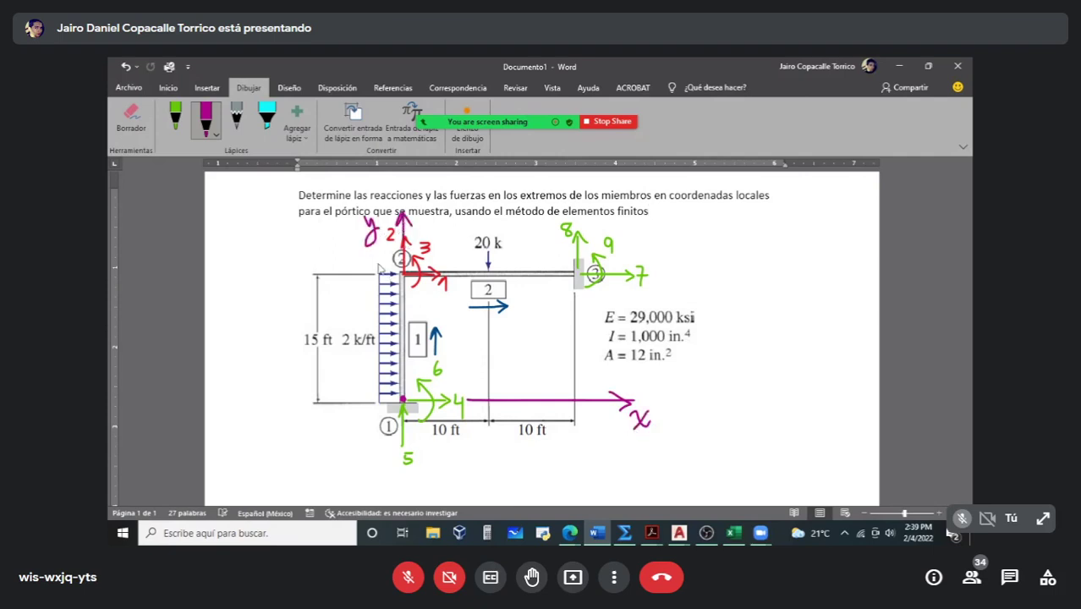
drag(402, 398, 404, 397)
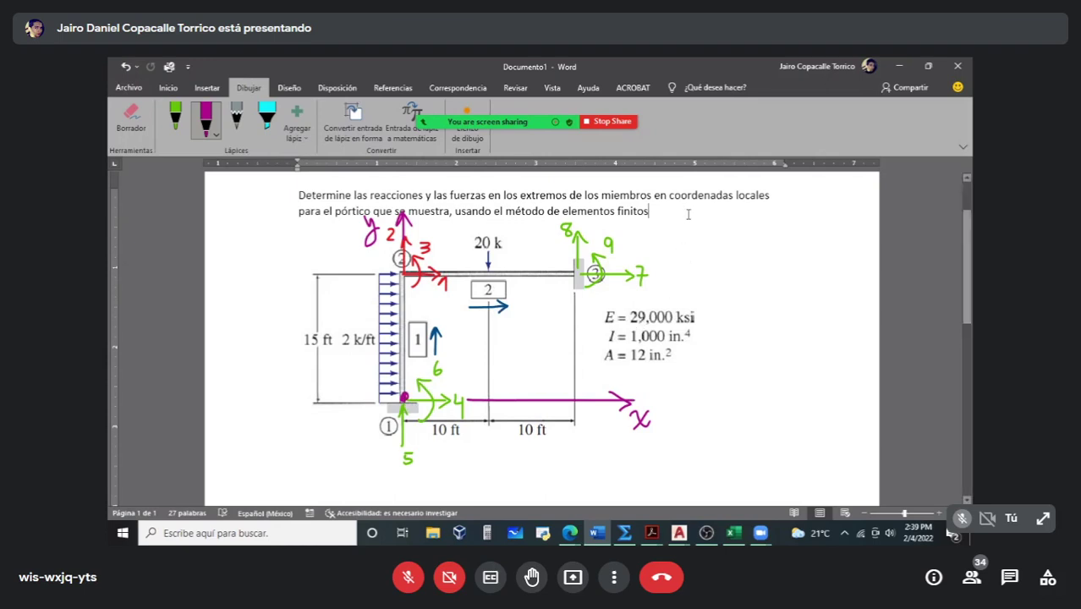
Step: Switch to the blank Excel workbook and enter the title "Coordenadas de los nodos" in cell B2
click(736, 532)
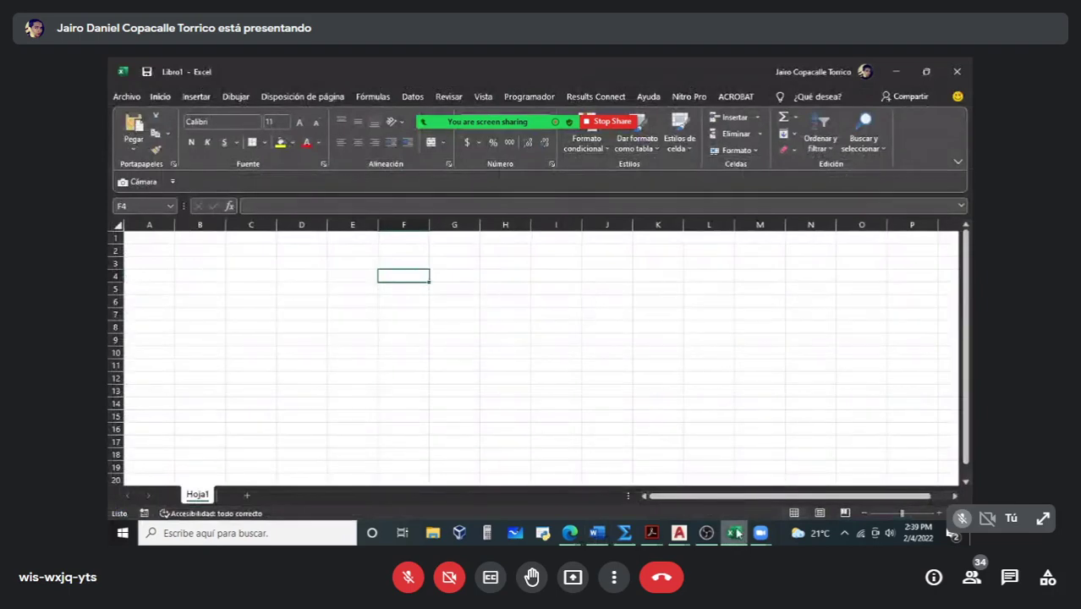
click(210, 251)
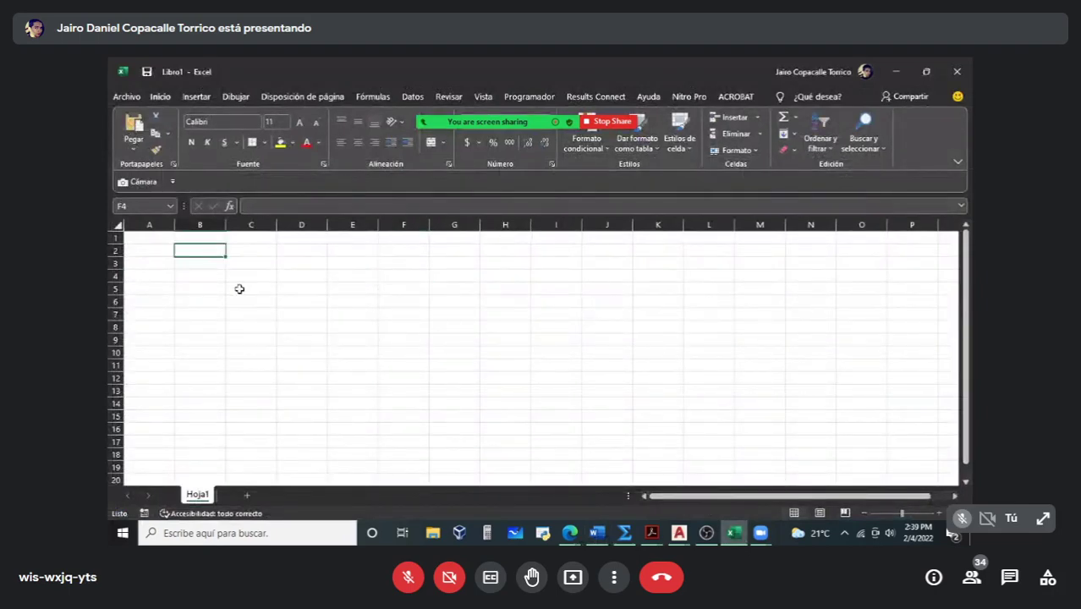
text(Coor)
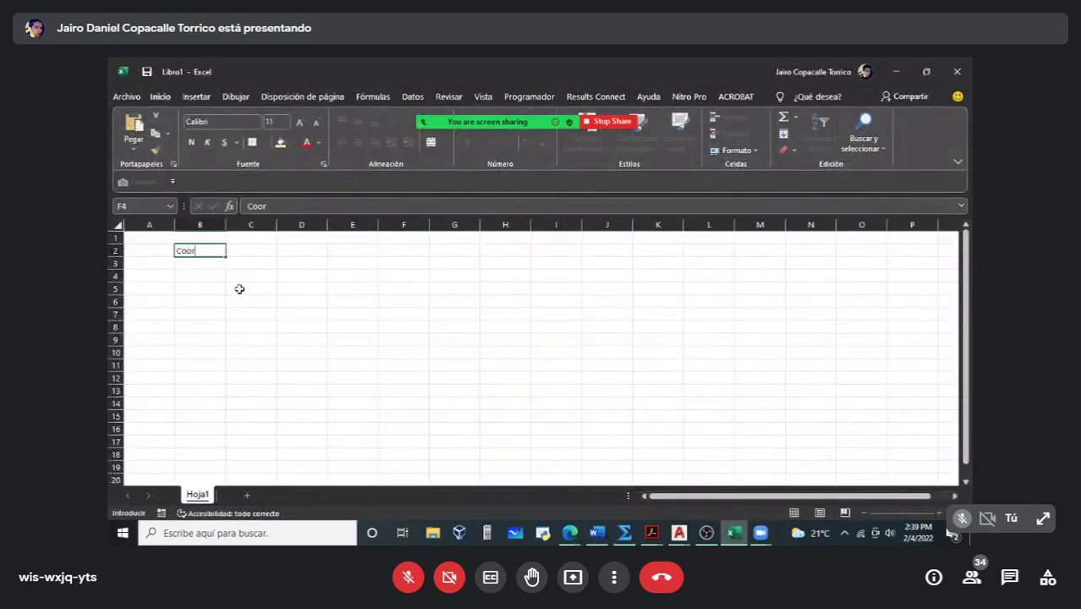
text(denadas de los nodos)
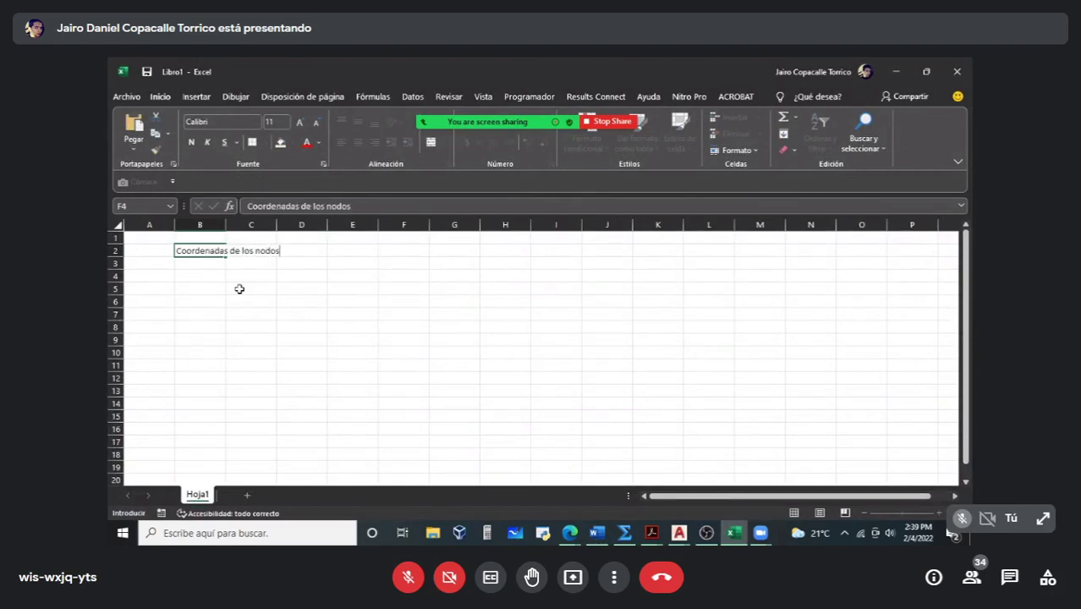
key(Return)
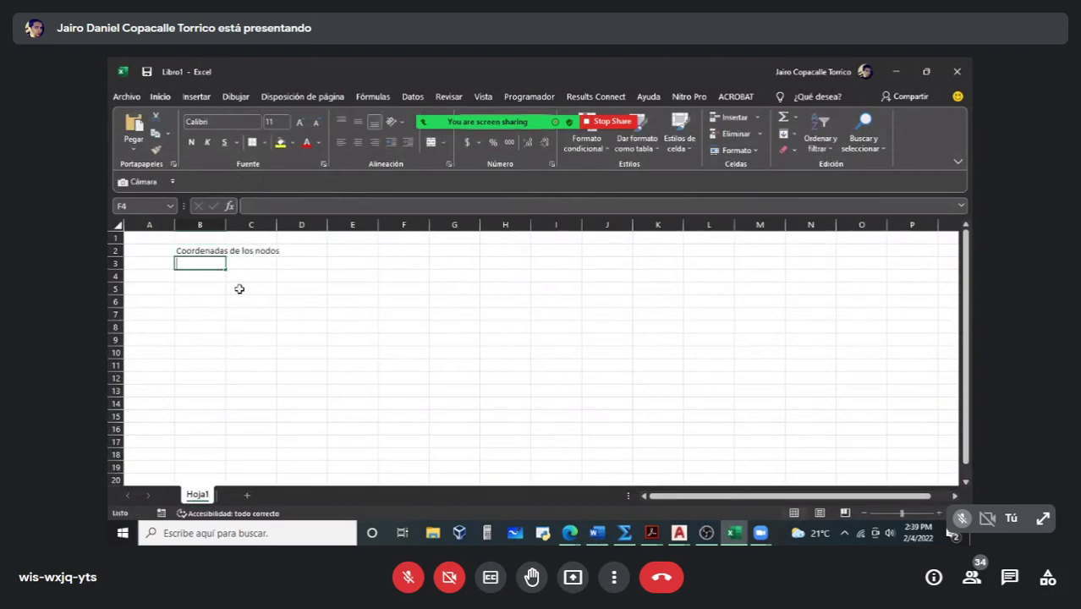
Step: Enter the column headers "Nodo", "x" and "y" in cells B3 to D3
text(Nodo)
key(Tab)
text(x)
key(Tab)
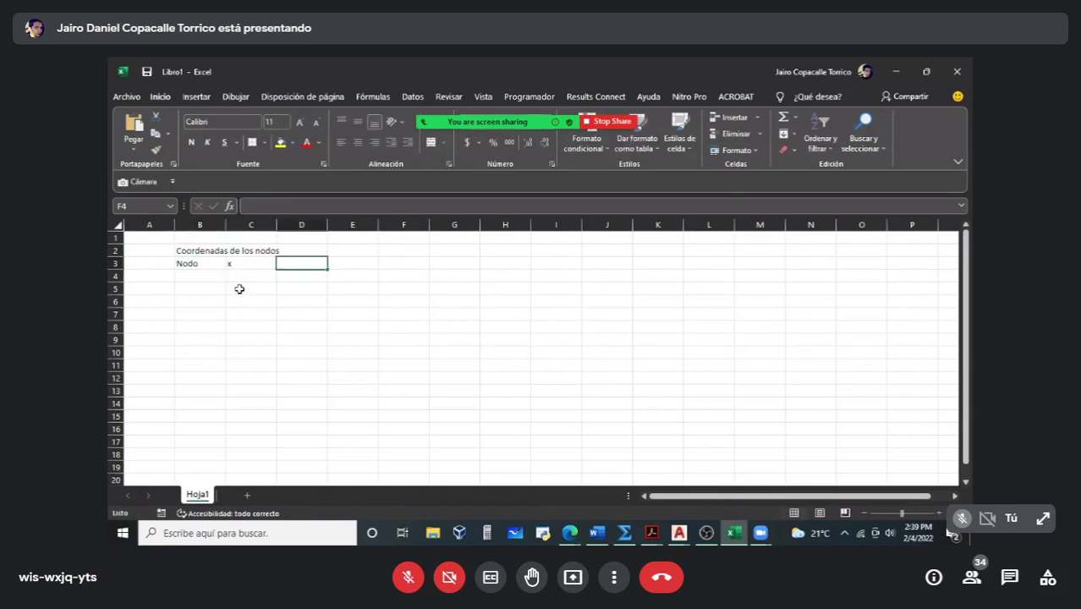
text(y)
key(Return)
click(213, 278)
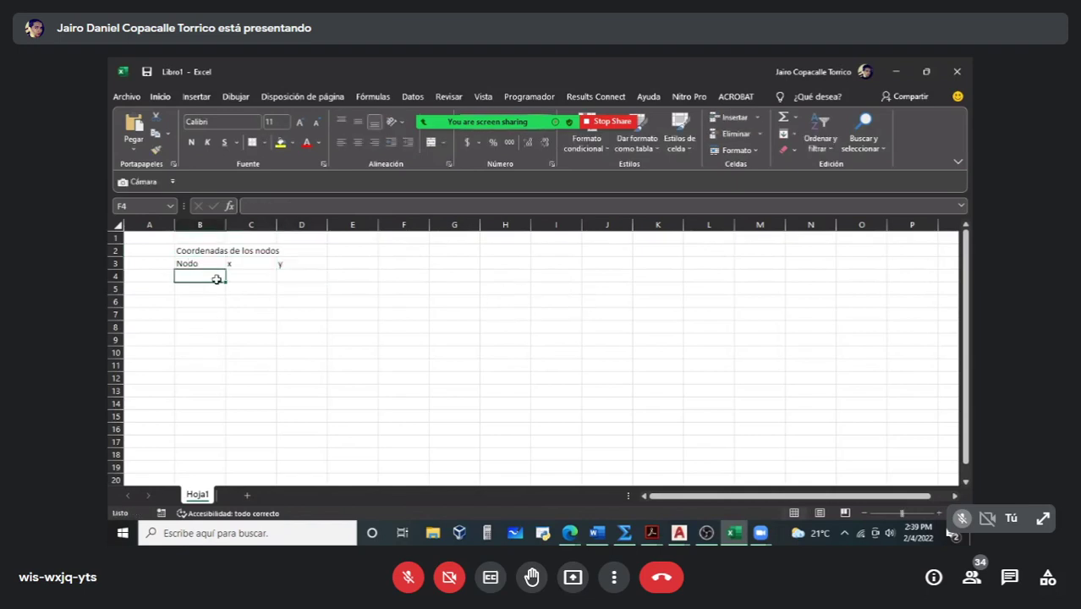
Step: Check the frame's node numbering in the Word drawing and list nodes 1, 2 and 3 in cells B4 to B6 in Excel
mouse_move(599, 535)
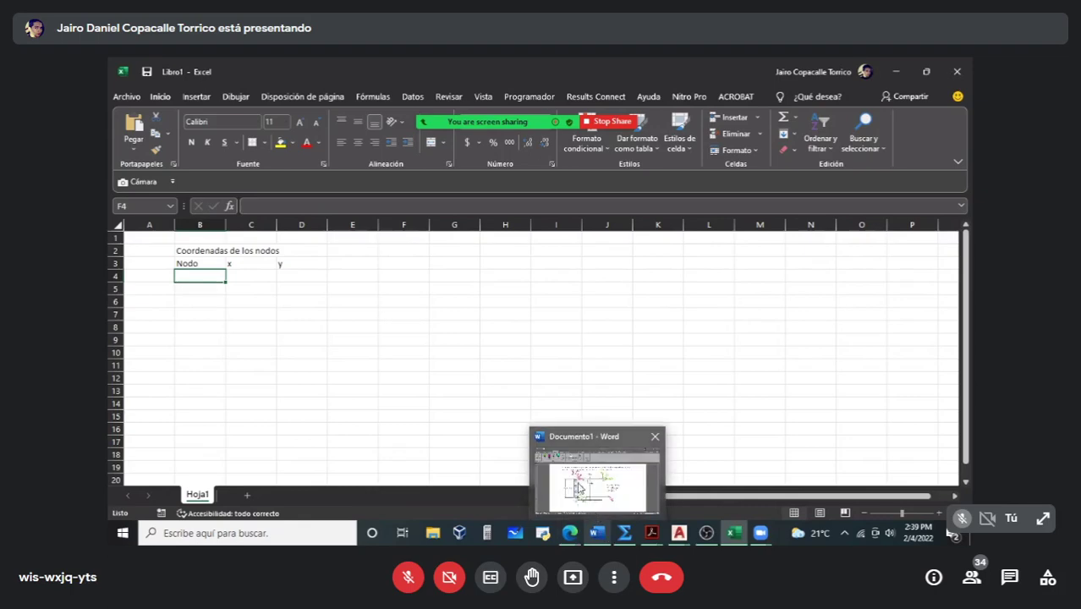
click(581, 488)
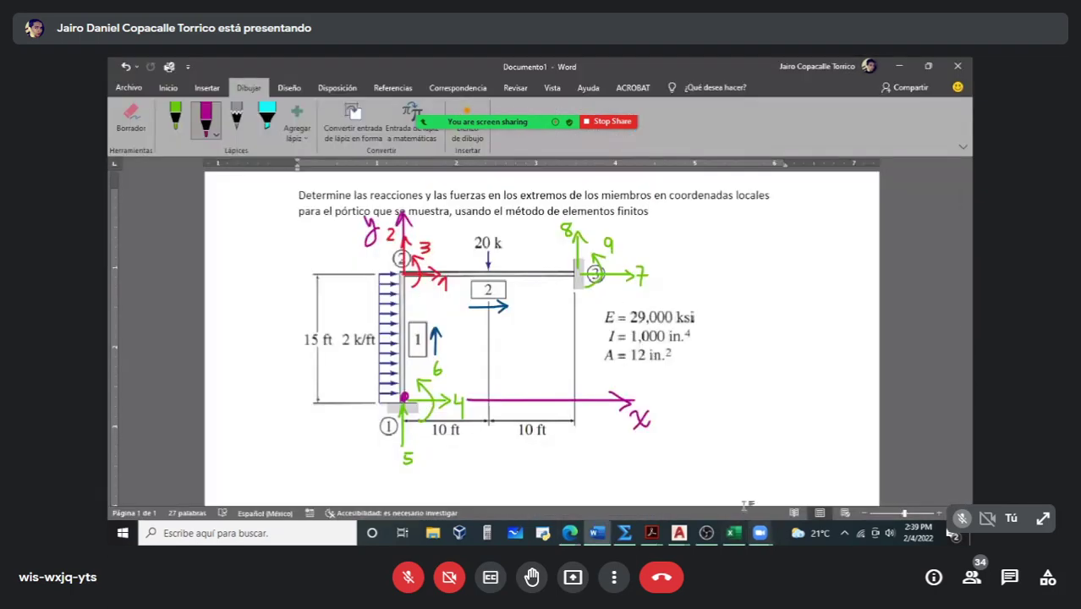
click(735, 533)
text(1)
key(Return)
text(2)
key(Return)
text(3)
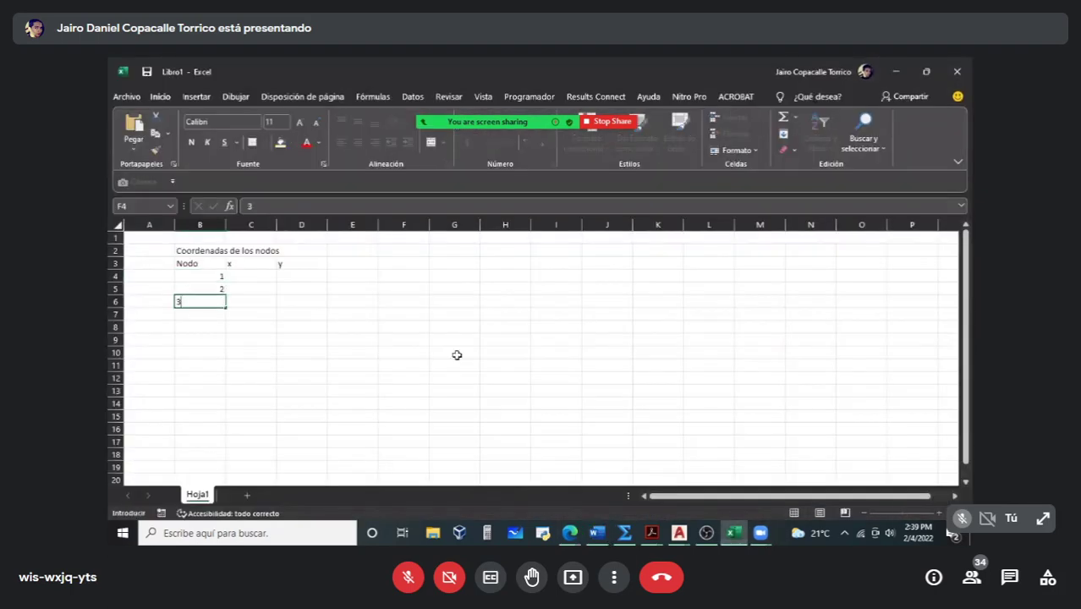
key(Return)
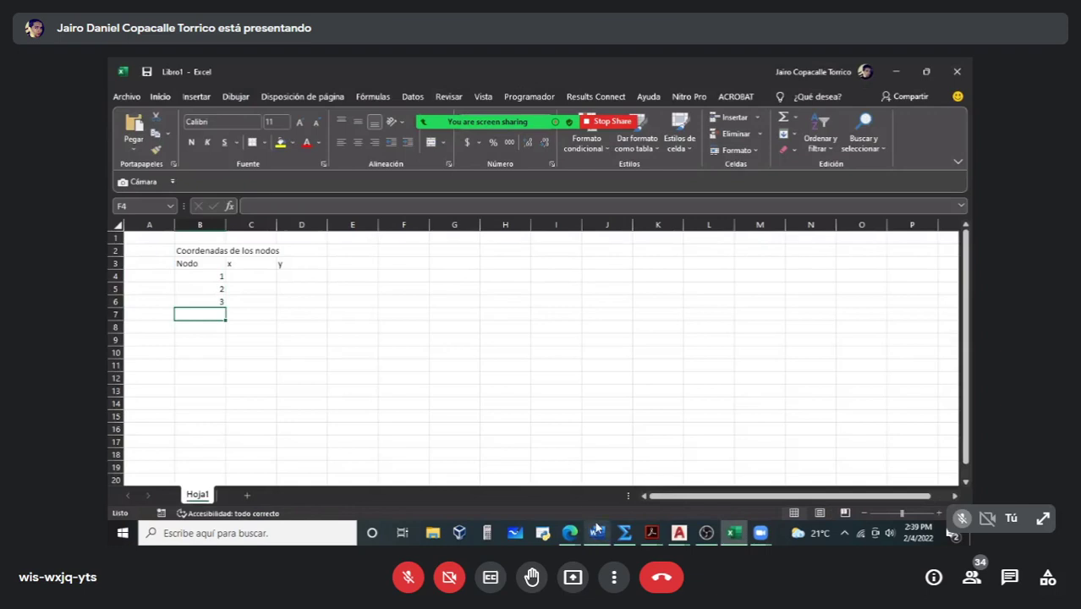
Step: Enter node 1's coordinates as x 0 and y 0 in cells C4 and D4
click(272, 278)
text(0)
key(Tab)
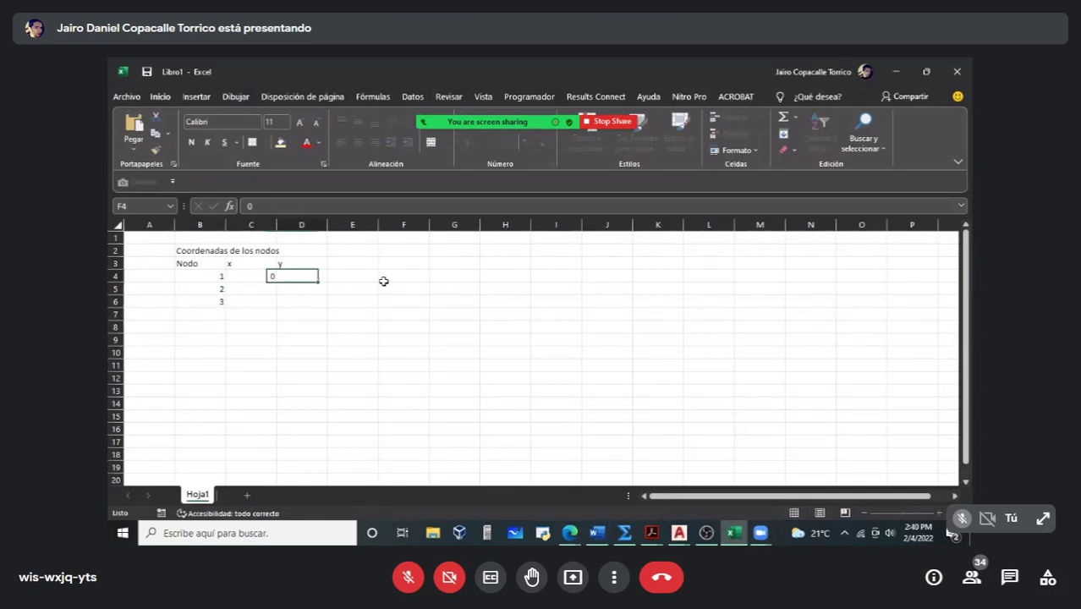
text(0)
key(Return)
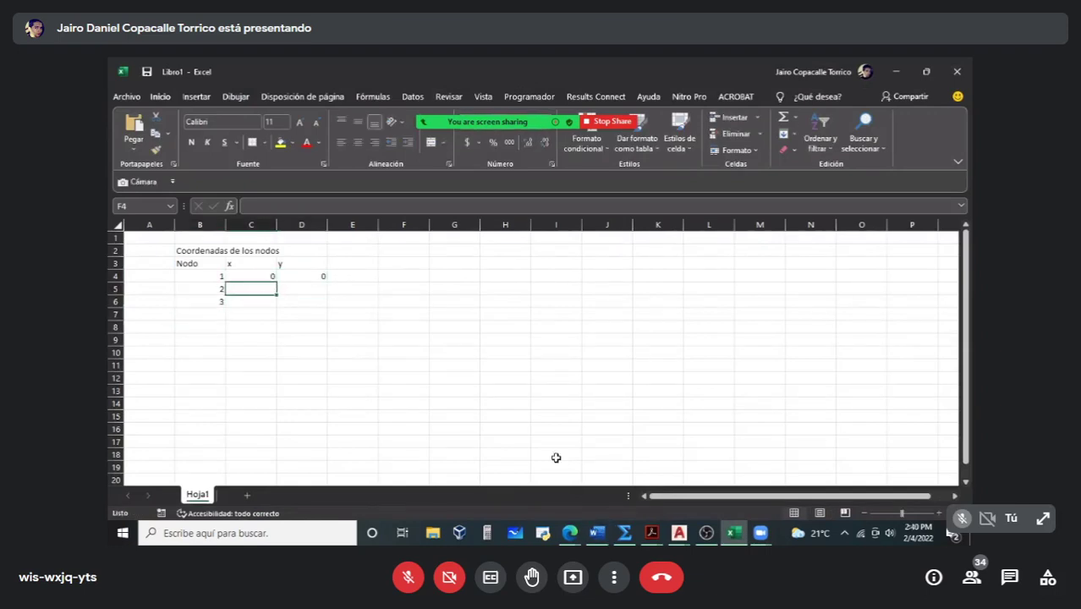
Step: Check node 2 in the Word drawing and enter its coordinates as x 0 and y 15 in row 5 in Excel
click(597, 533)
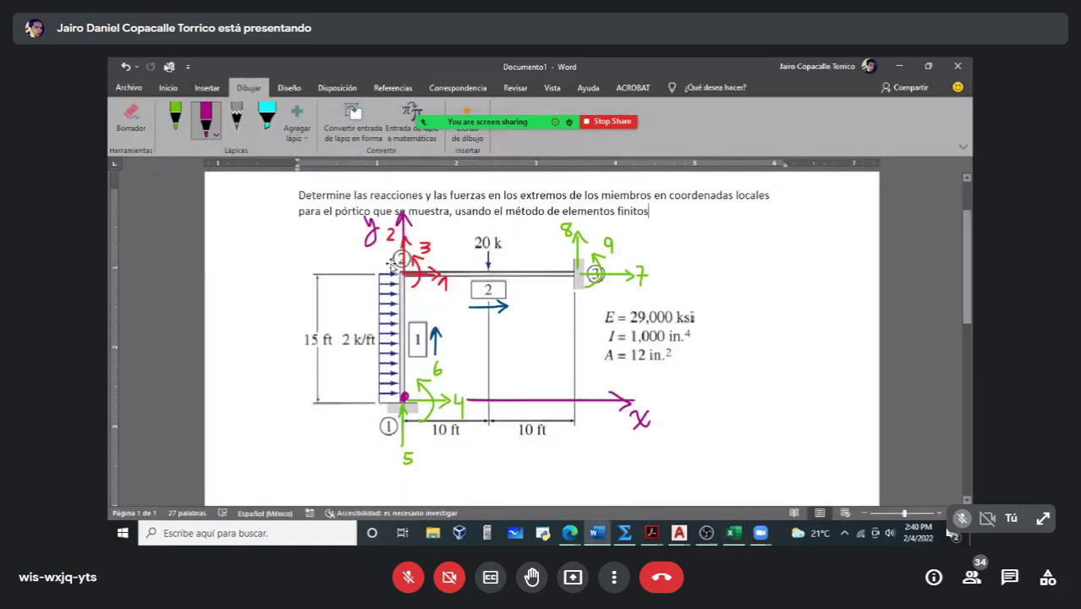
click(729, 538)
text(0)
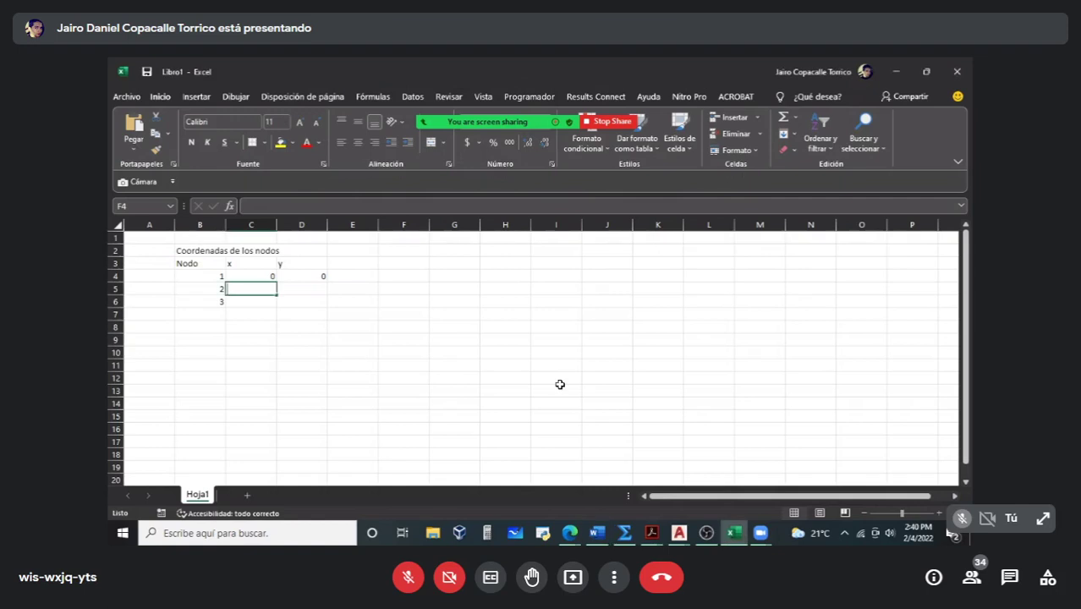
key(Tab)
text(15)
key(Return)
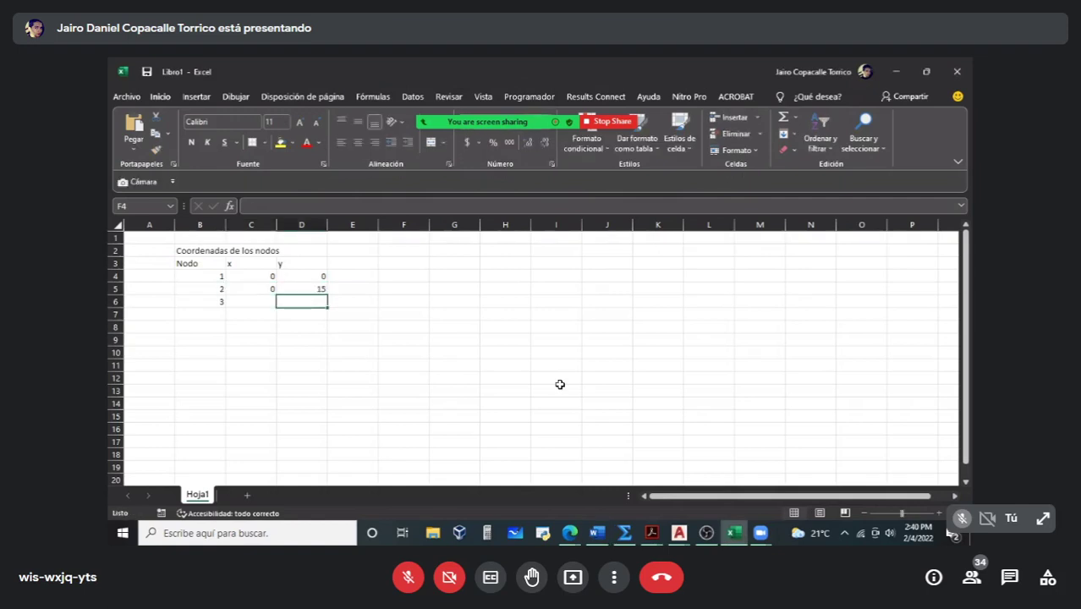
Step: Check node 3 in the Word drawing and enter its coordinates as x 20 and y 15 in row 6 in Excel
click(598, 535)
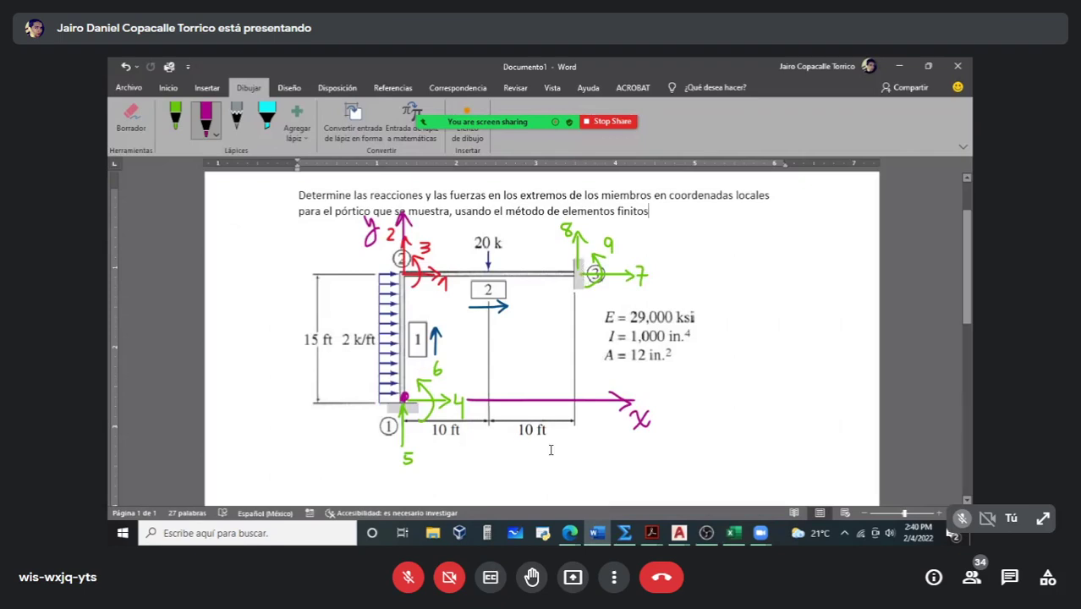
click(733, 533)
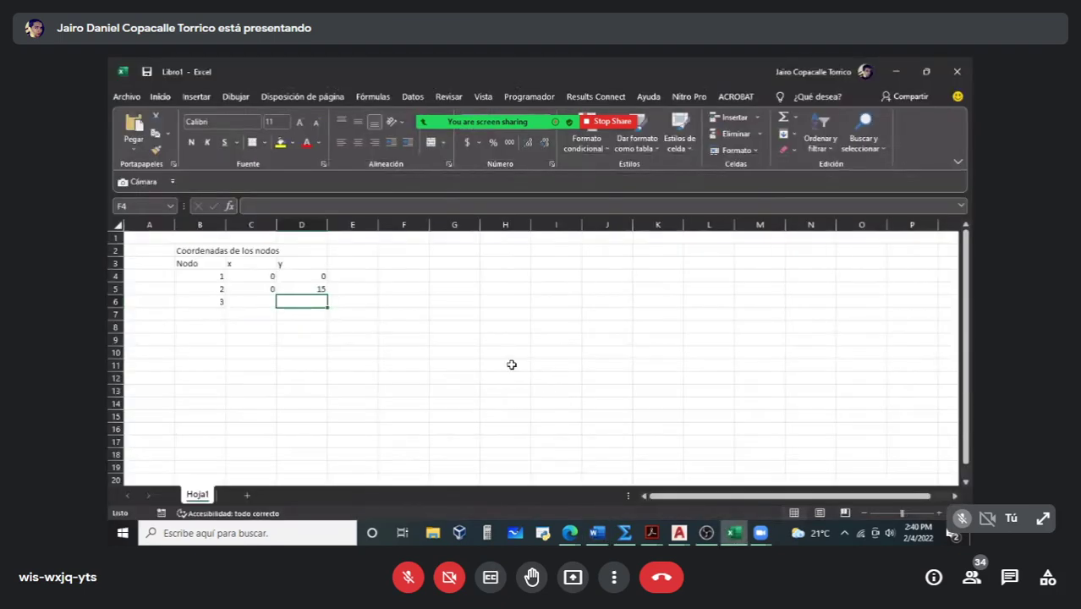
key(Left)
text(20)
key(Tab)
text(15)
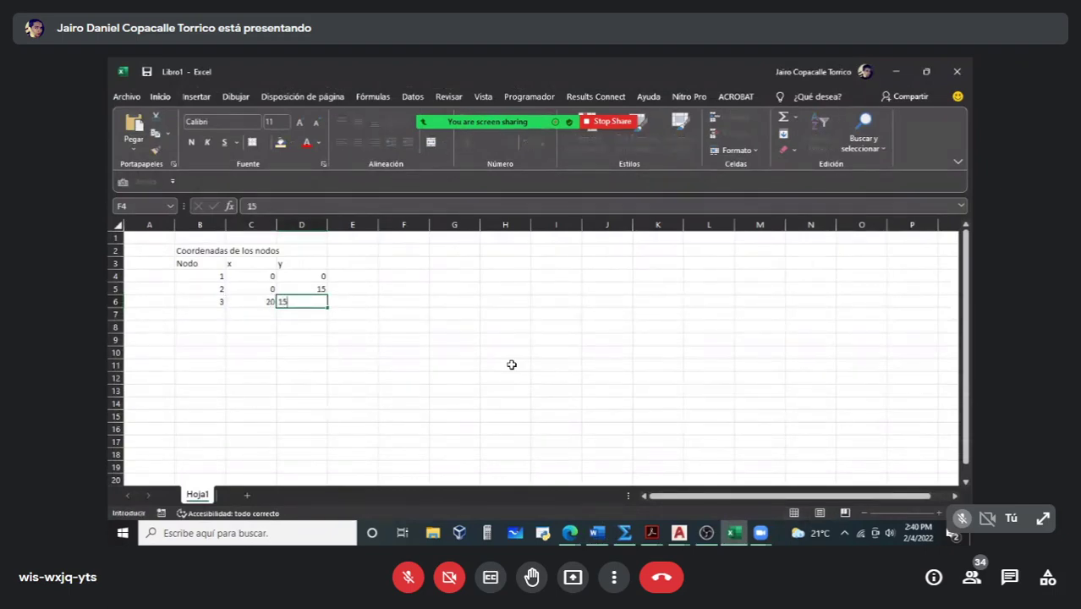
key(Return)
Step: Enter the section title "Cosenos directores" in cell B8, below the coordinates table
key(Left)
key(Down)
key(Left)
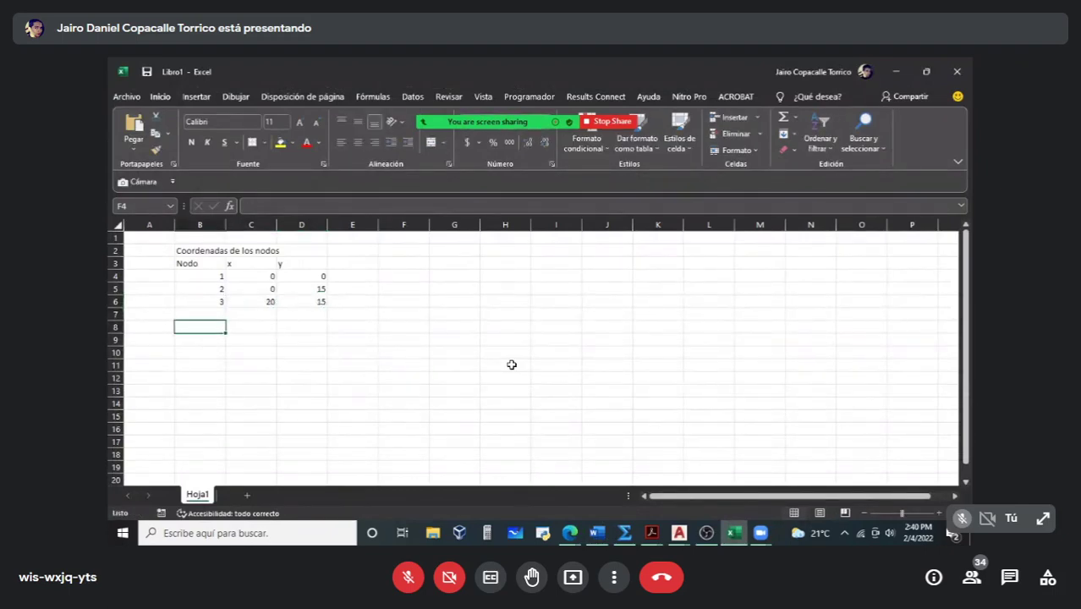
text(Cosenos directores)
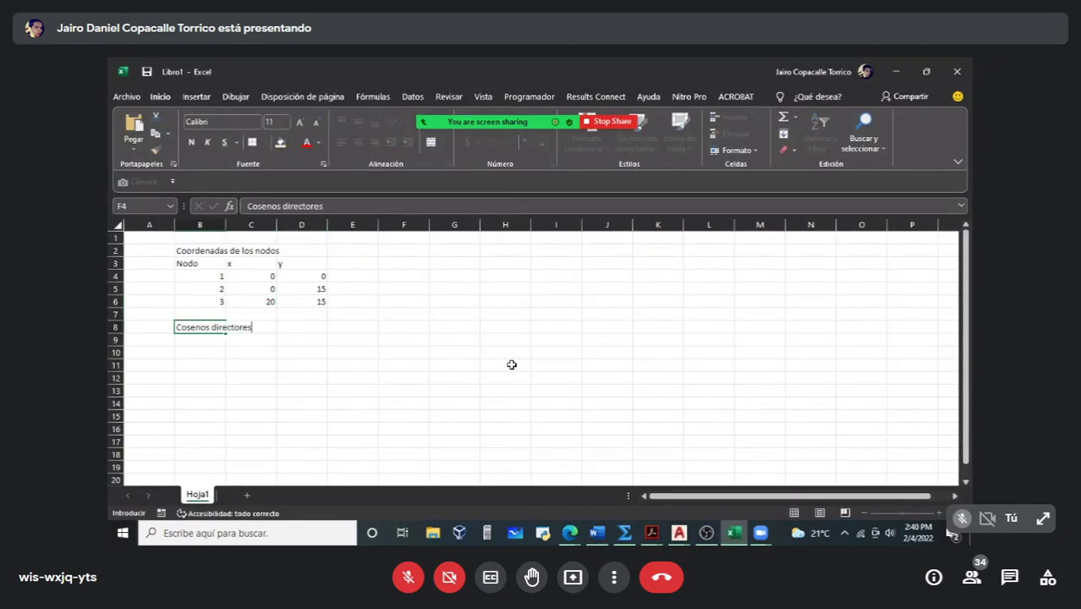
key(Return)
Step: Enter the header "Elemento Finito" in cell B9 and list elements 1 and 2 in the cells below it
text(E)
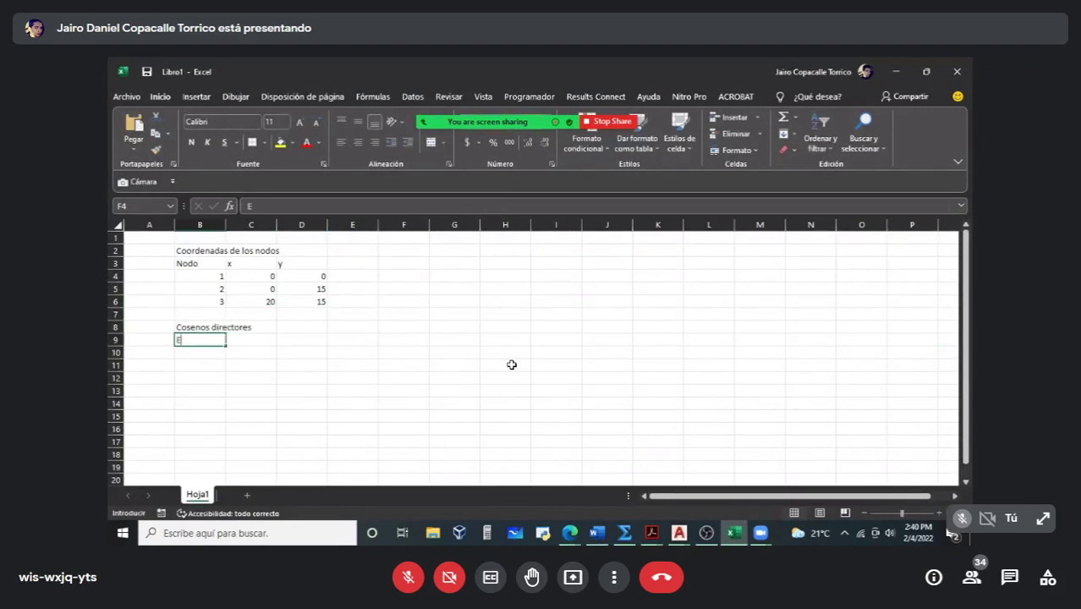
text(lemento F)
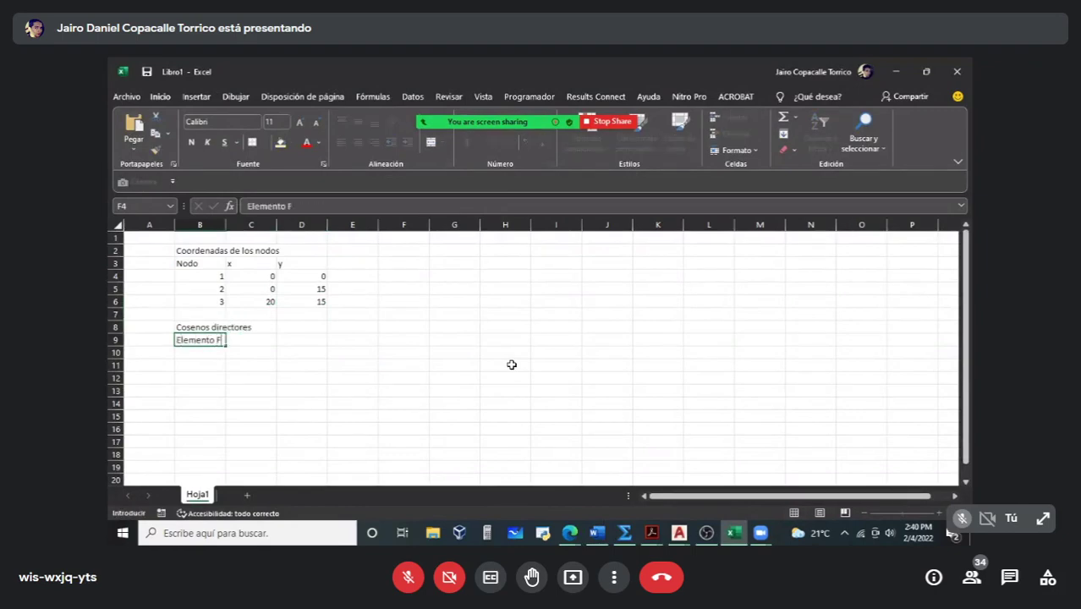
text(inito)
key(Return)
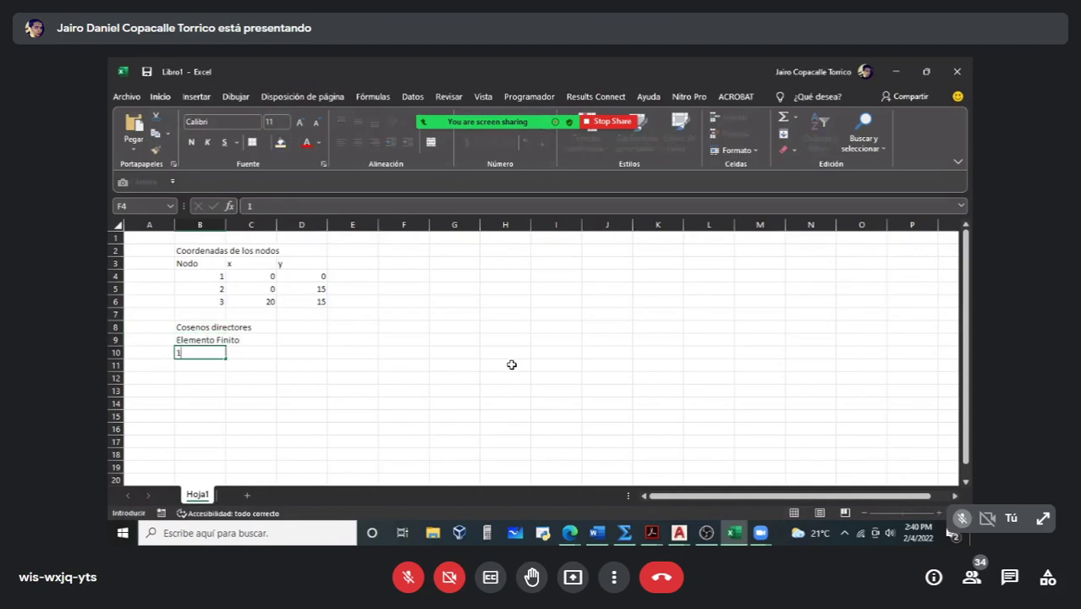
text(1)
key(Return)
text(2)
key(Return)
key(Right)
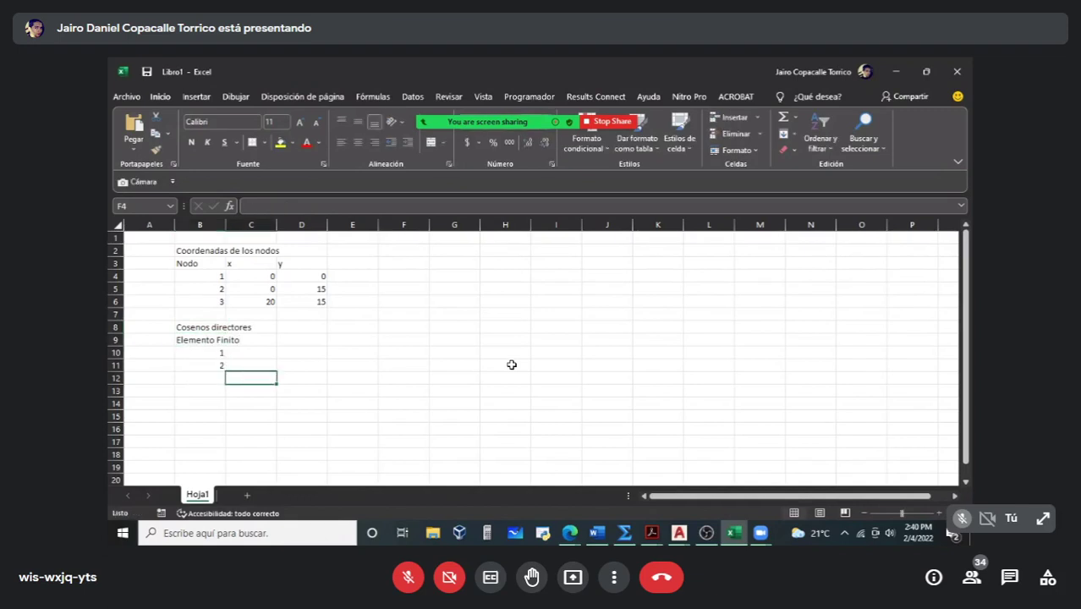
Step: Insert an equation object on the sheet reading λ with subscript x, using the subscript structure and the Greek letter set
click(196, 97)
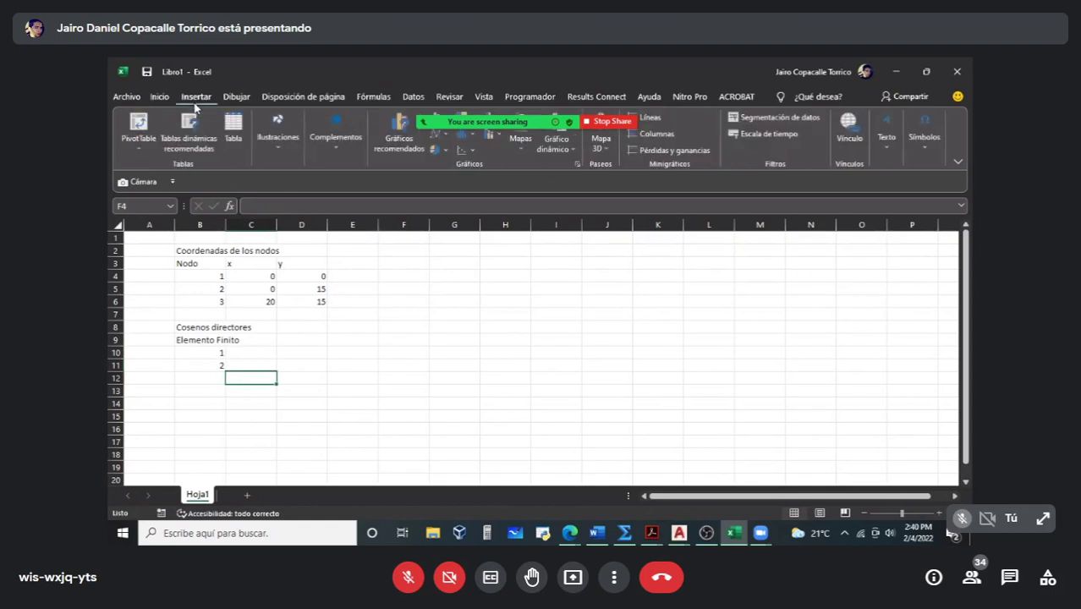
click(922, 156)
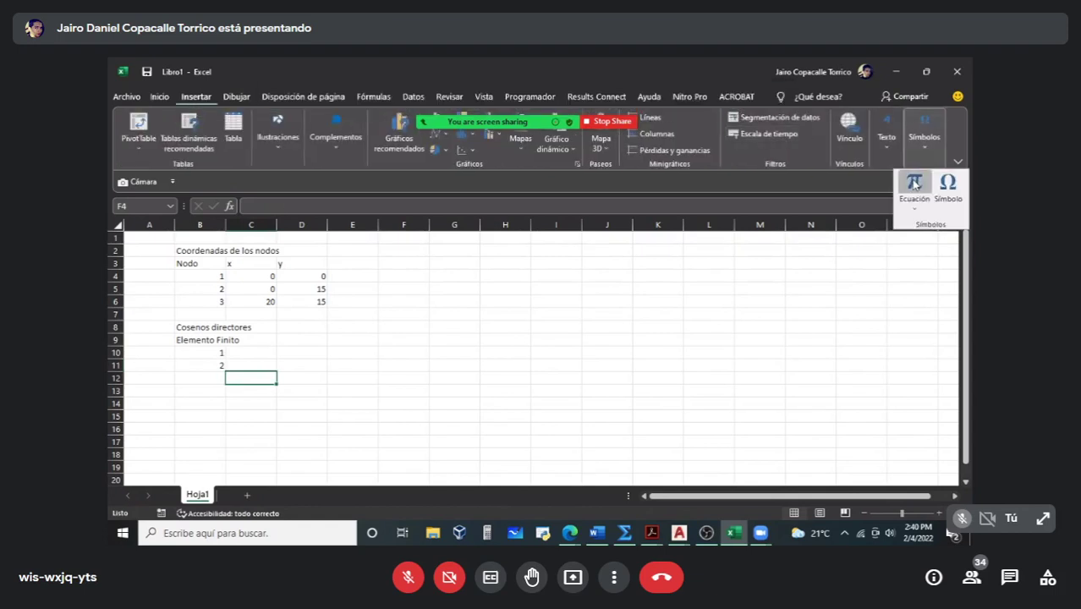
click(911, 190)
click(643, 151)
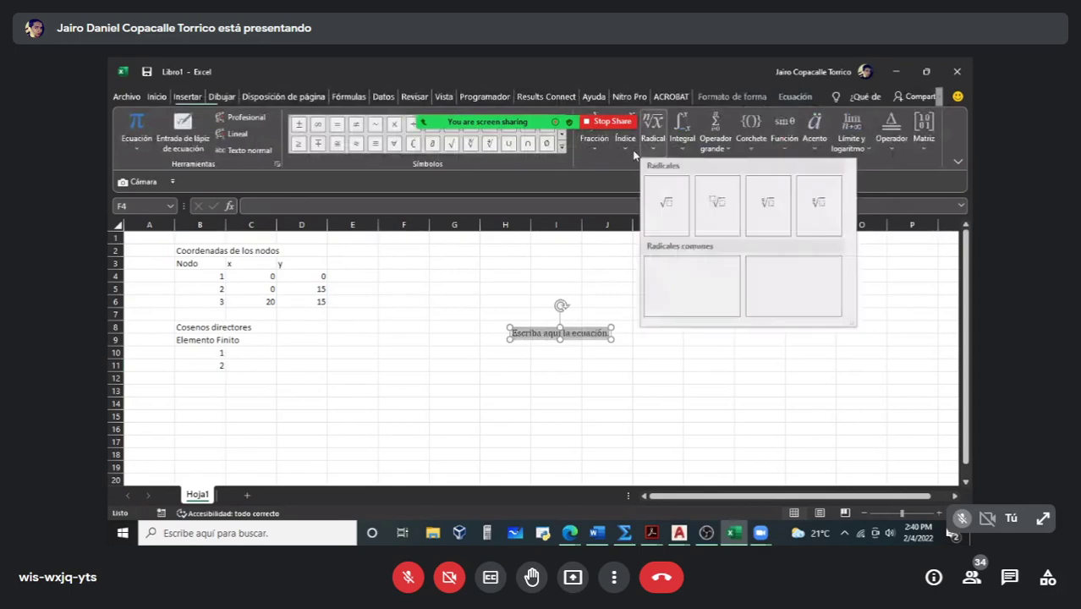
click(625, 146)
click(685, 205)
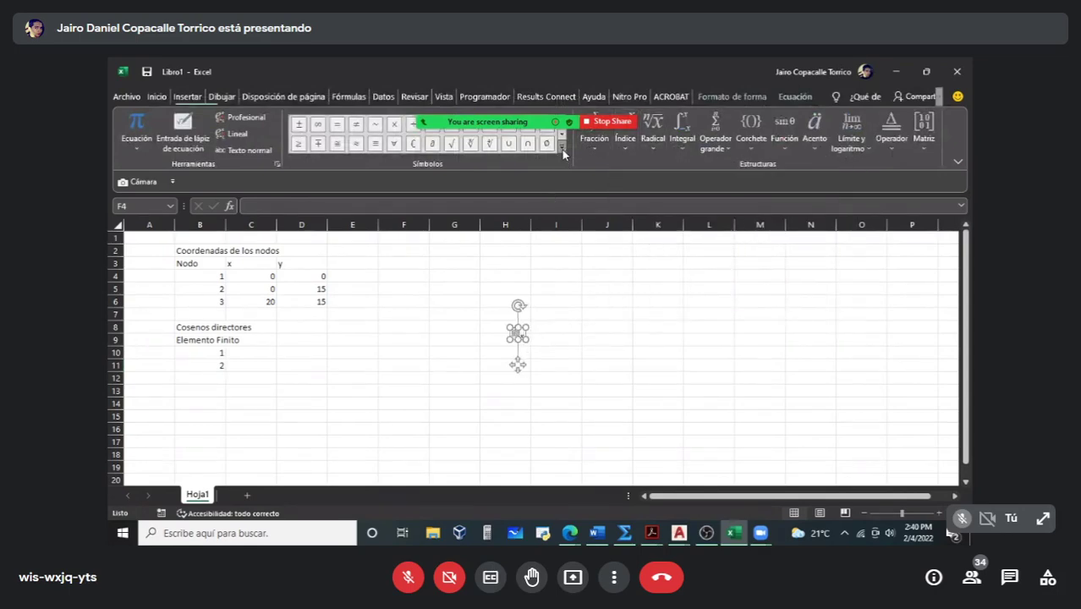
click(561, 146)
click(551, 123)
click(524, 154)
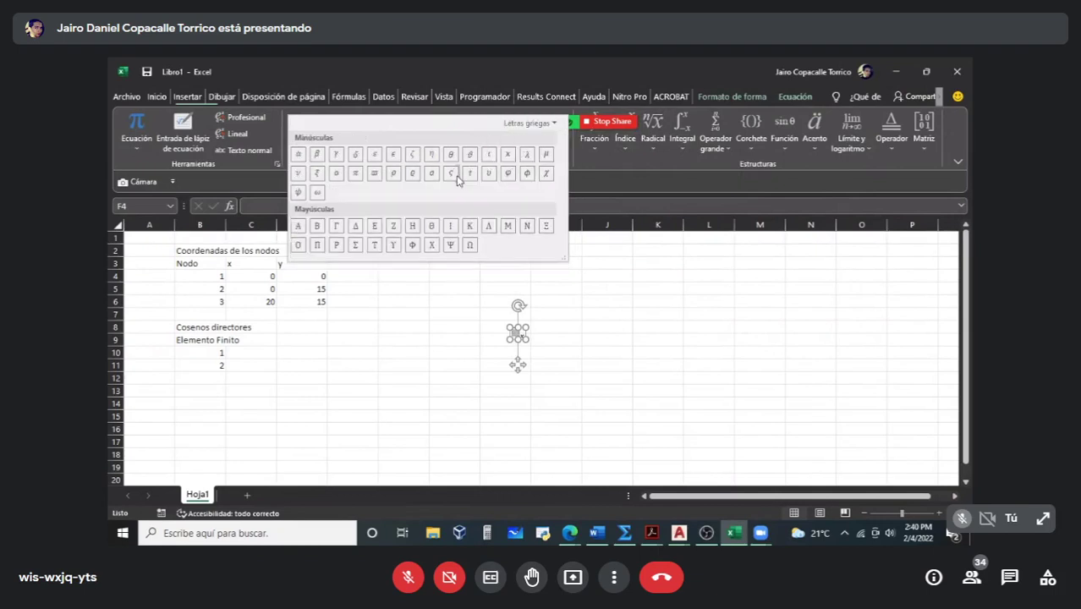
click(526, 154)
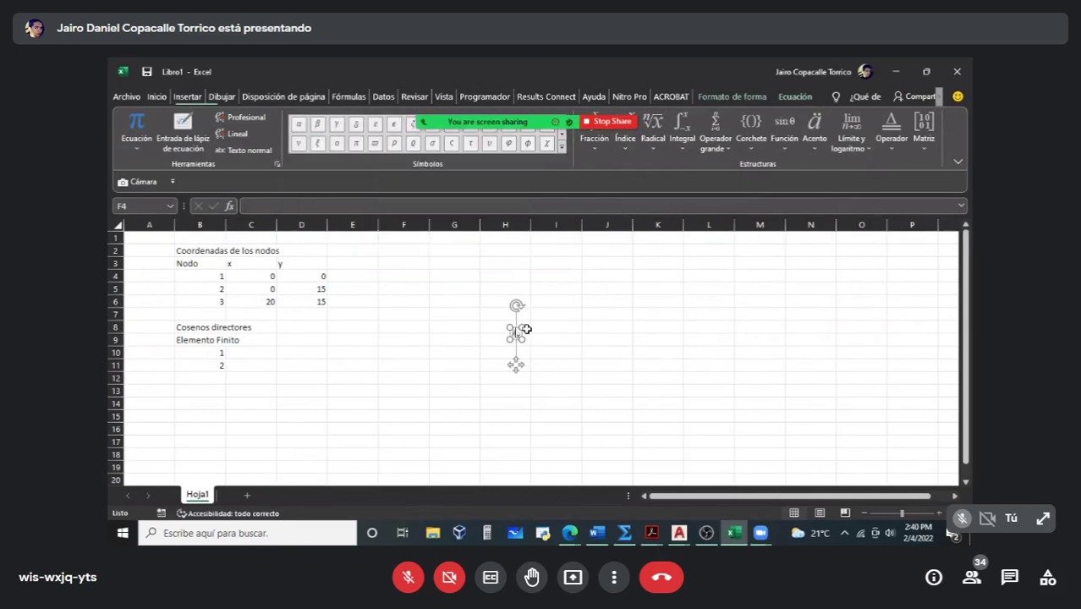
text(x)
Step: Duplicate the λx equation as λy and place the two as column headers over cells C9 and D9
drag(518, 364, 604, 362)
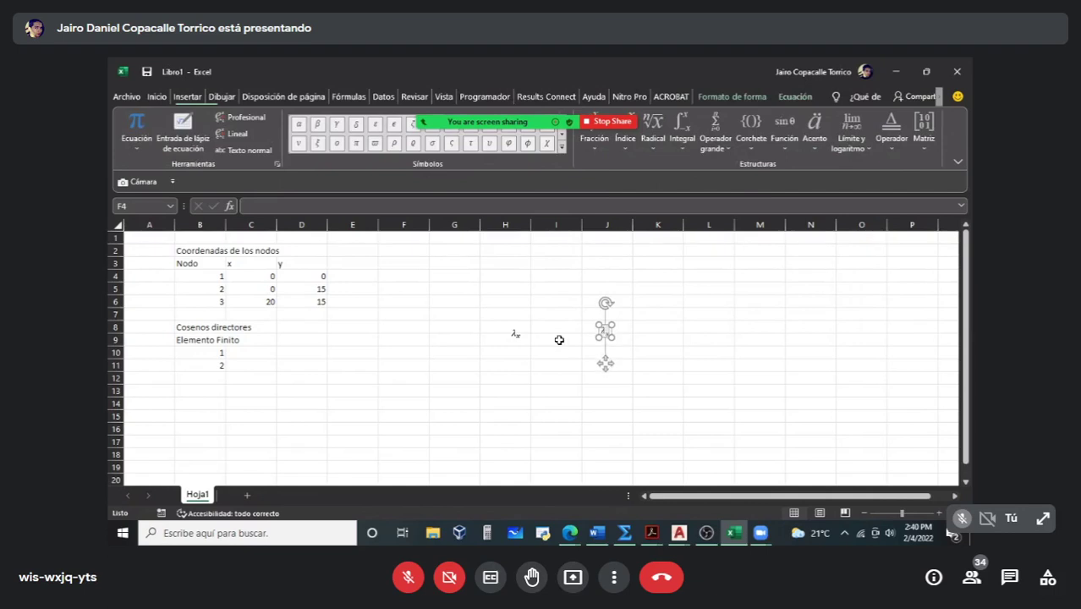
click(516, 337)
drag(518, 337, 264, 338)
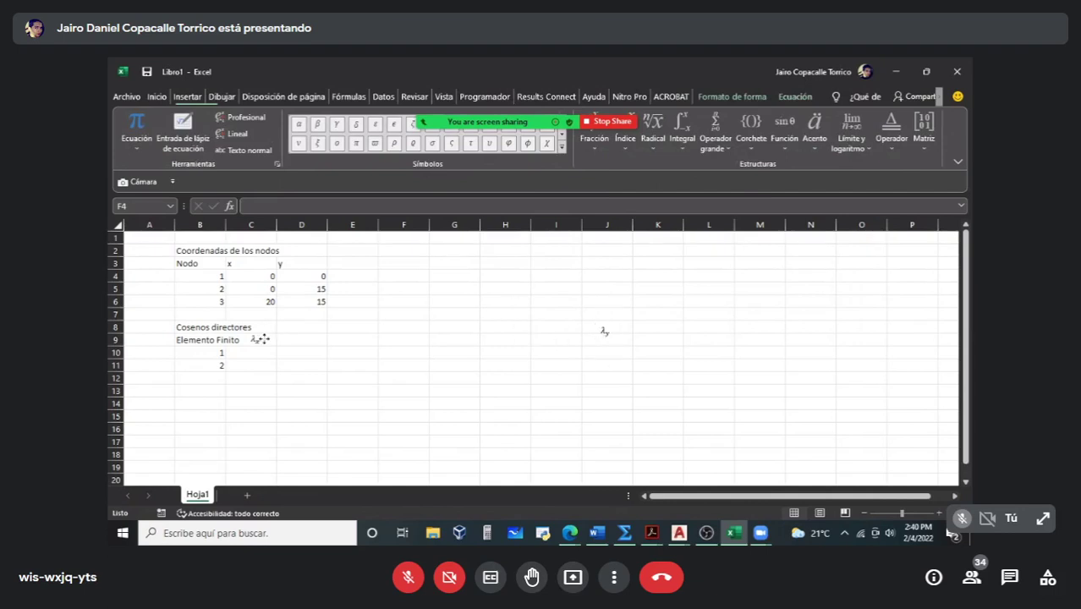
click(609, 332)
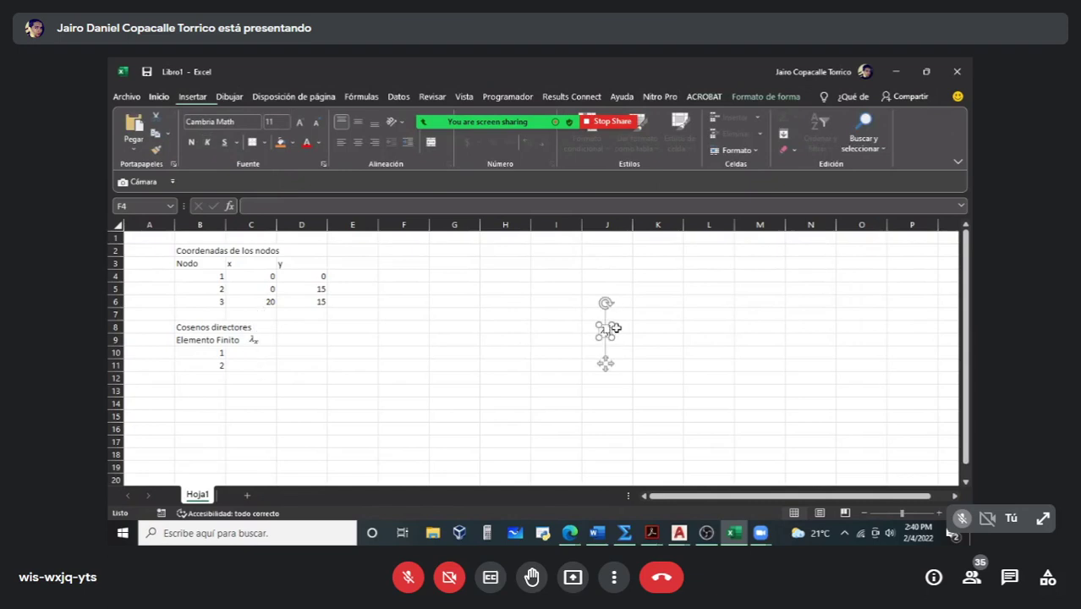
drag(609, 332, 302, 338)
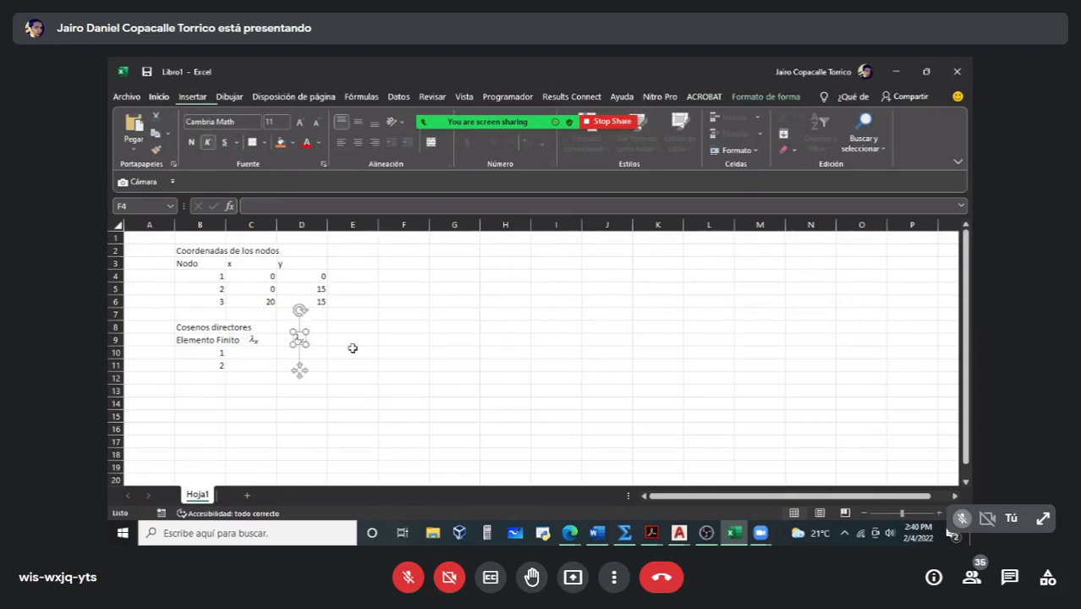
Step: Widen column B so the "Elemento Finito" header fits and the equation headers sit over columns C and D
click(350, 350)
drag(225, 225, 254, 225)
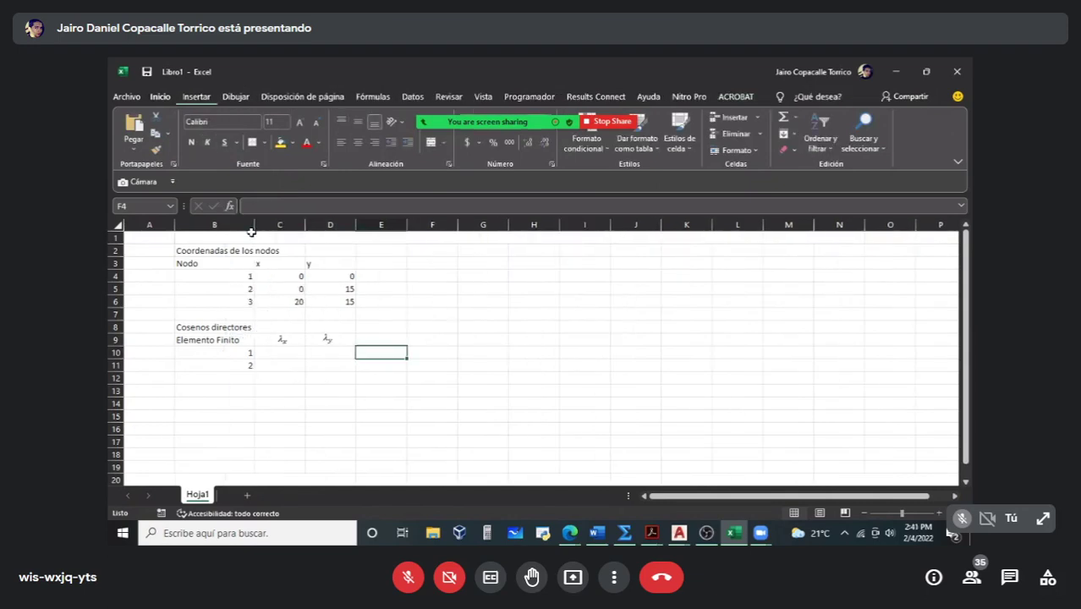
click(249, 234)
Step: Check element 1's direction in the Word drawing and enter its direction cosines as λx 0 and λy 1 in row 10 in Excel
click(296, 353)
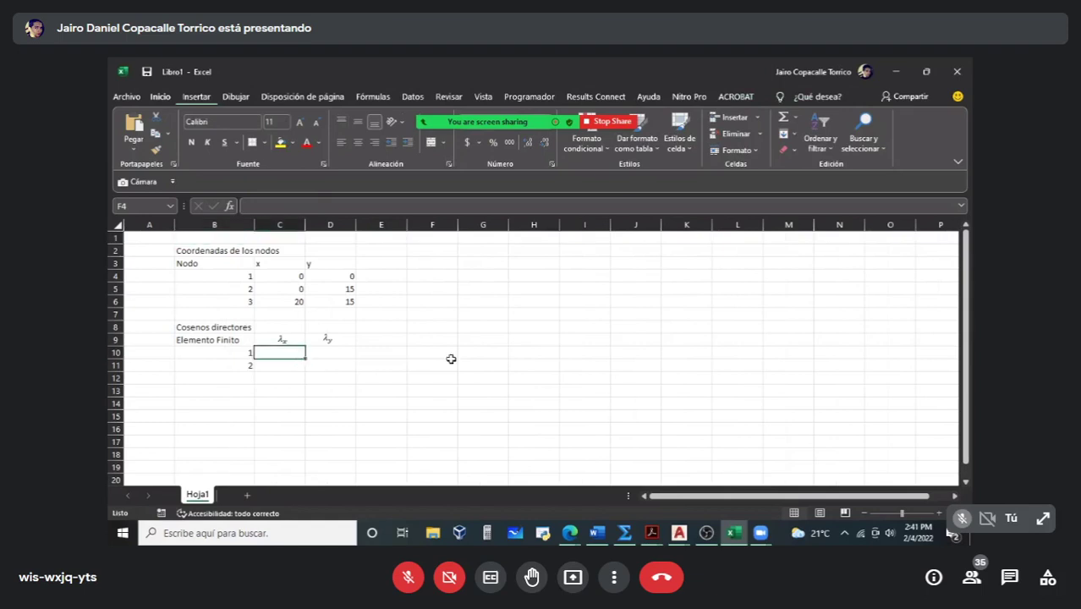
click(597, 532)
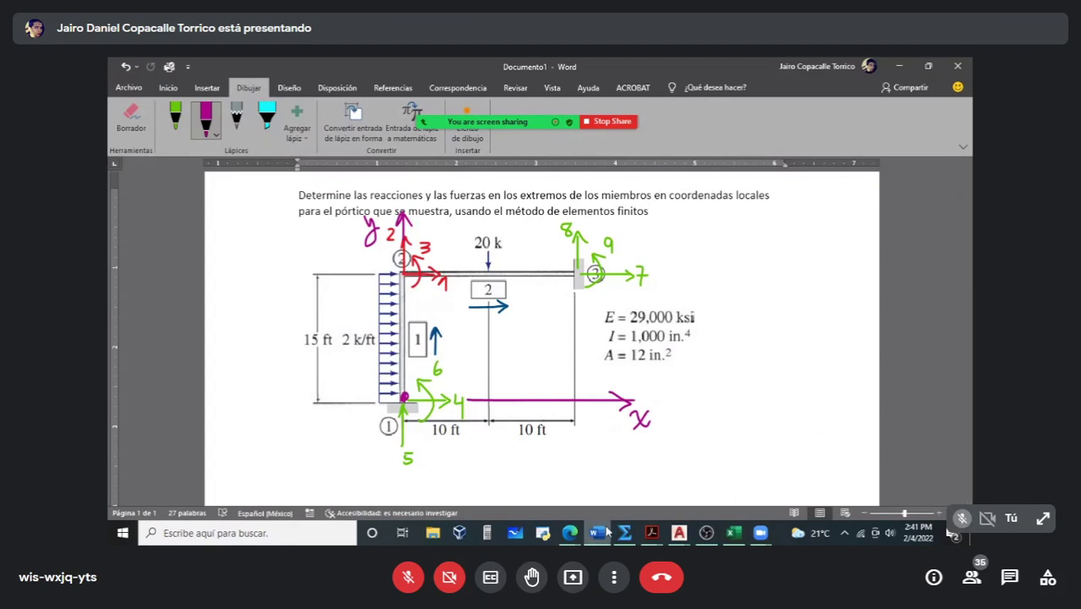
click(734, 532)
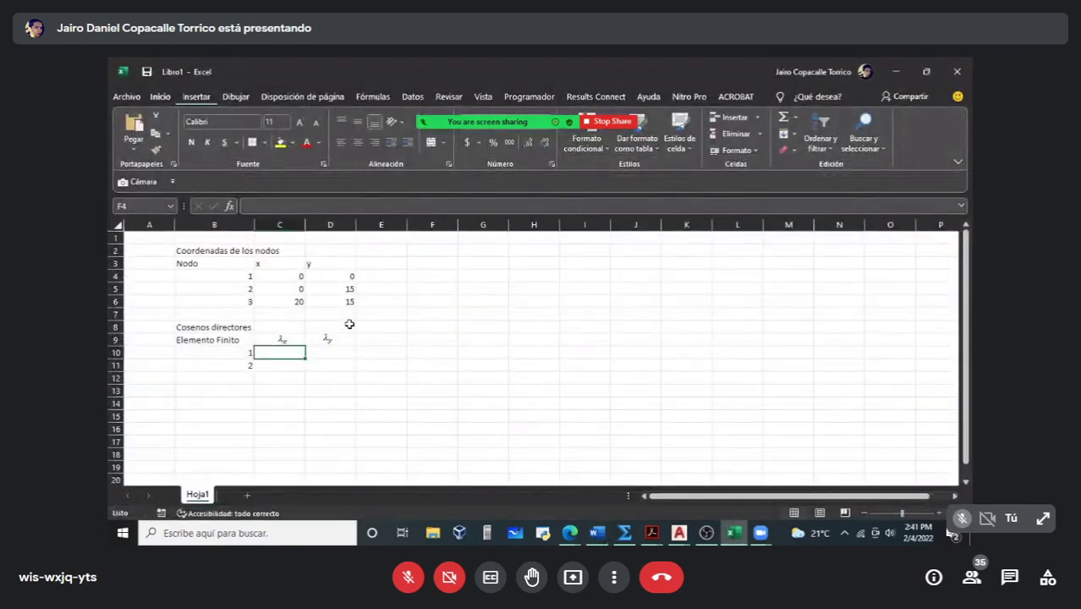
text(0)
key(Tab)
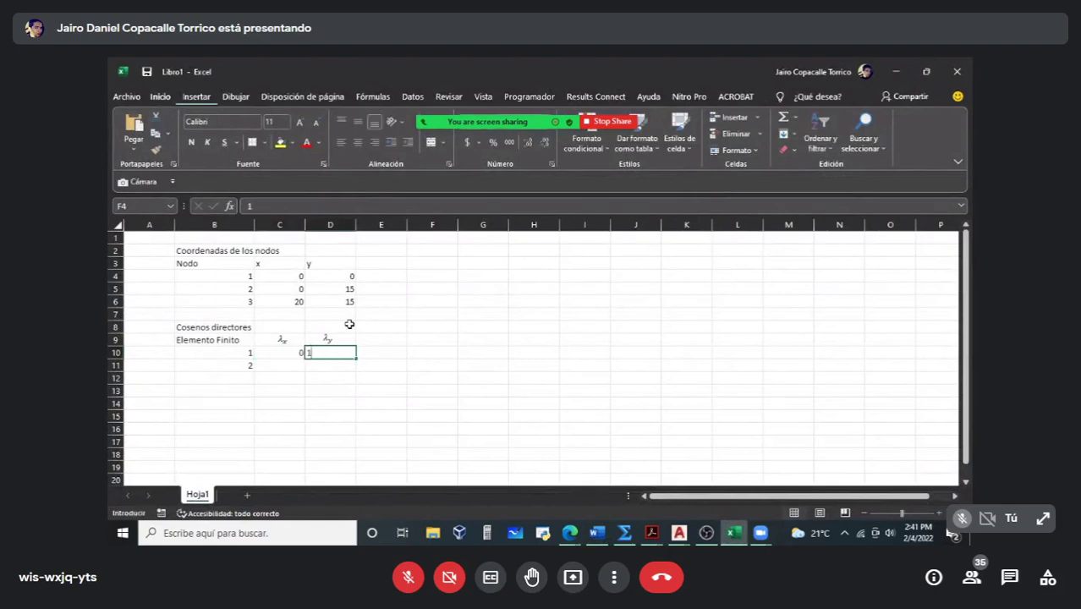
text(1)
key(Return)
Step: Enter element 2's direction cosines as λx 1 and λy 0 in row 11 and check them against the Word drawing
text(1)
key(Tab)
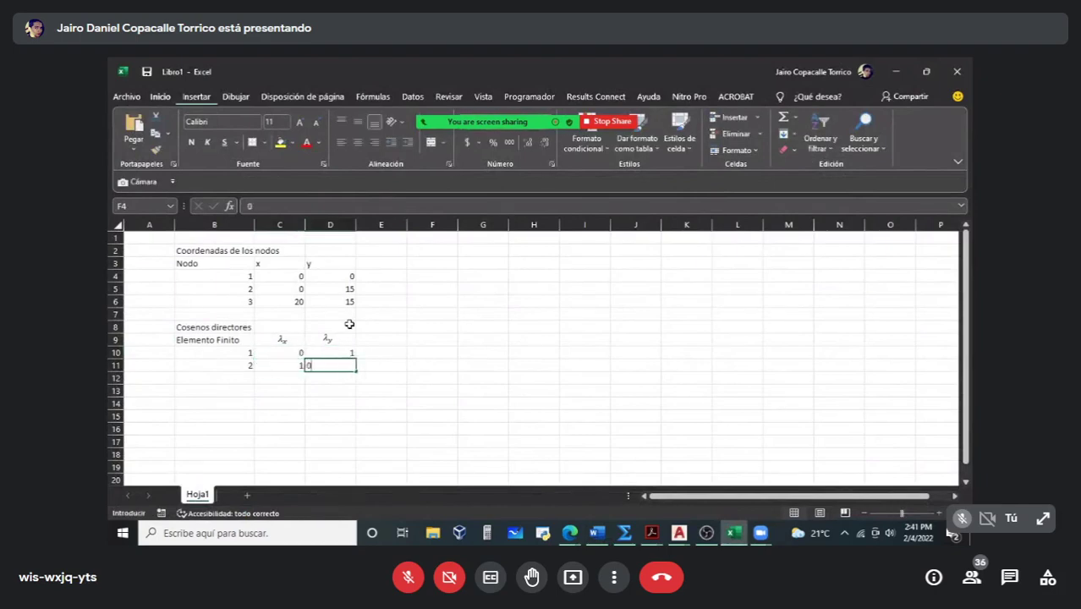
text(0)
key(Return)
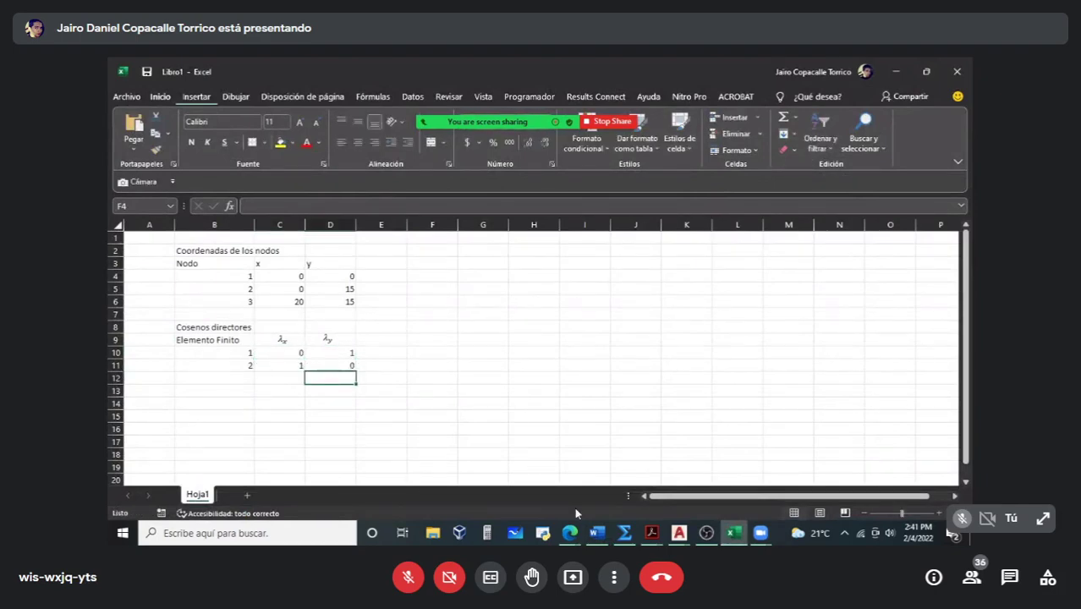
click(597, 533)
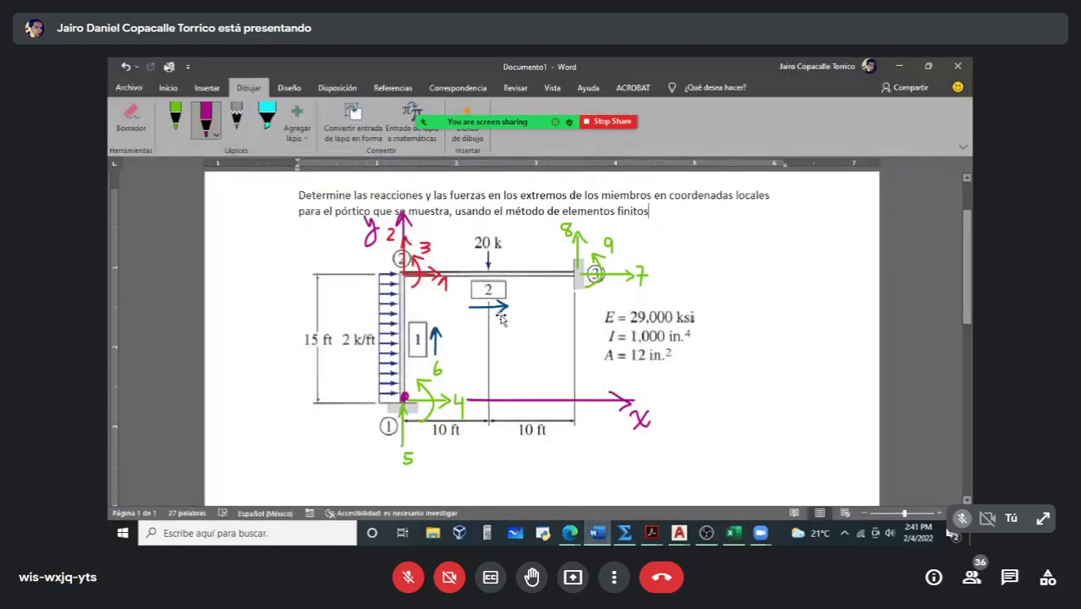
click(598, 533)
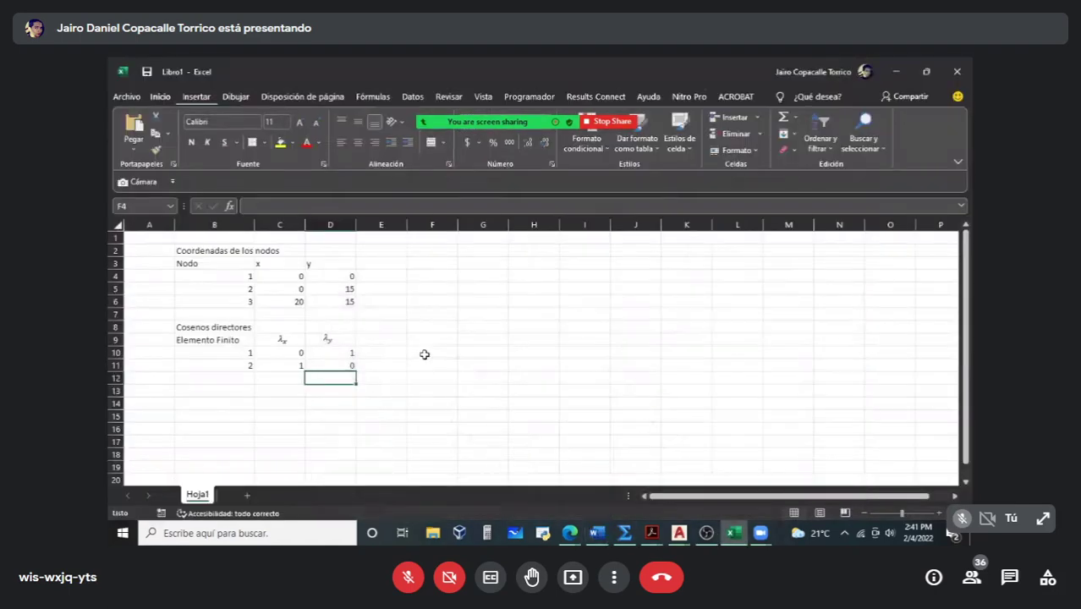
click(424, 353)
text(=)
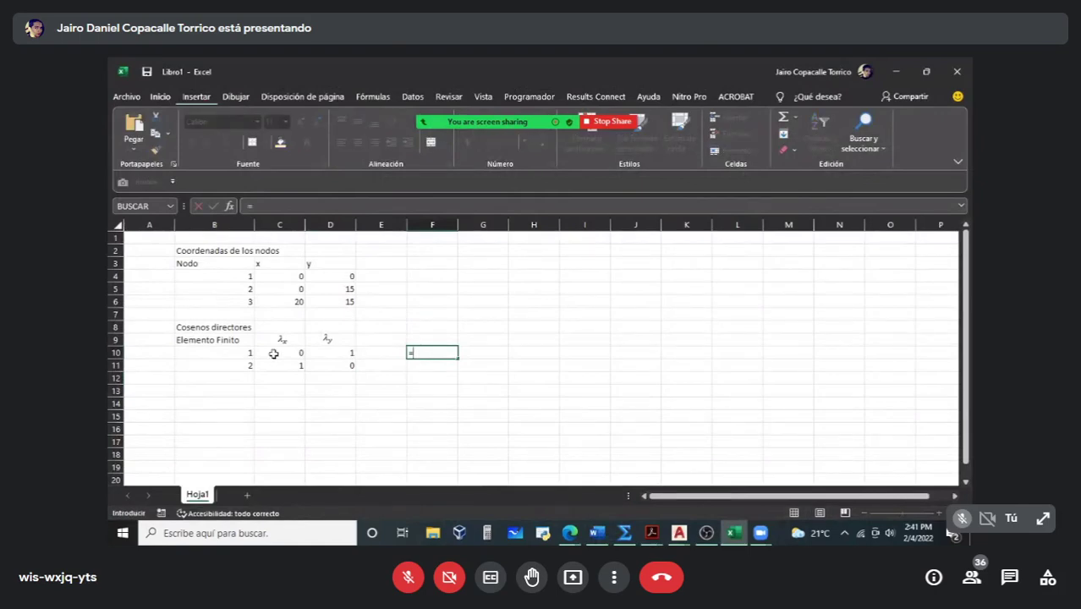
click(299, 276)
key(Escape)
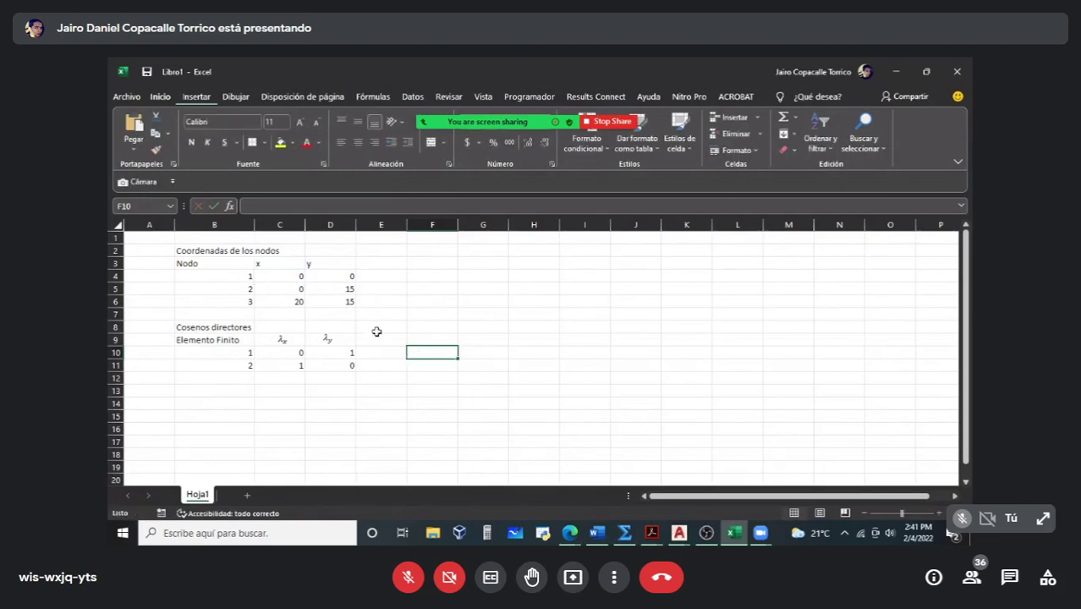
Step: Enter the header "Longitud" in cell E9, beside the λy column of the direction cosines table
click(376, 330)
click(382, 340)
text(Longitud)
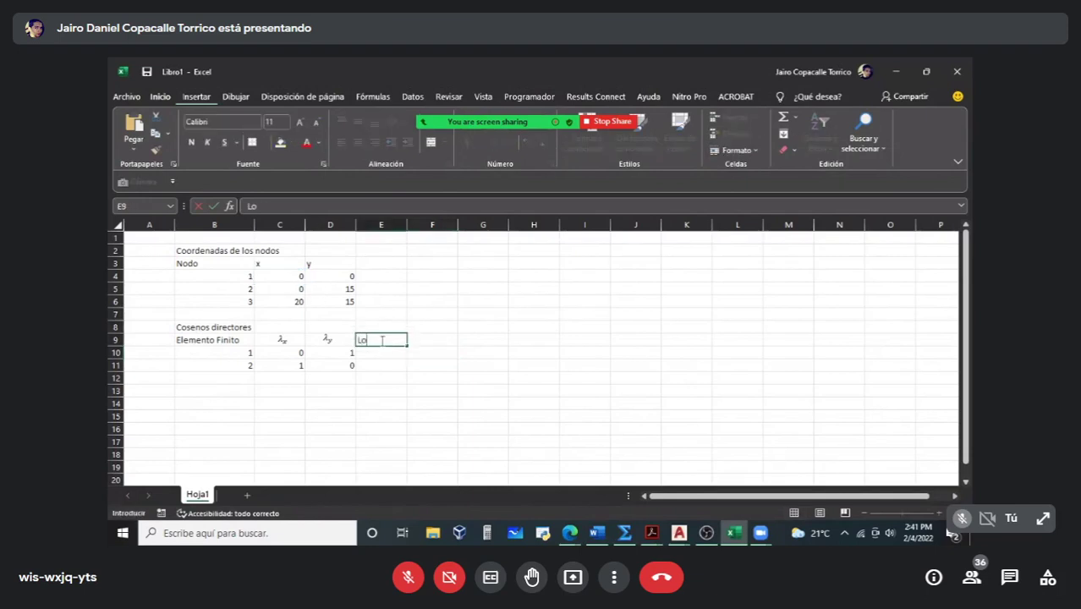
key(Return)
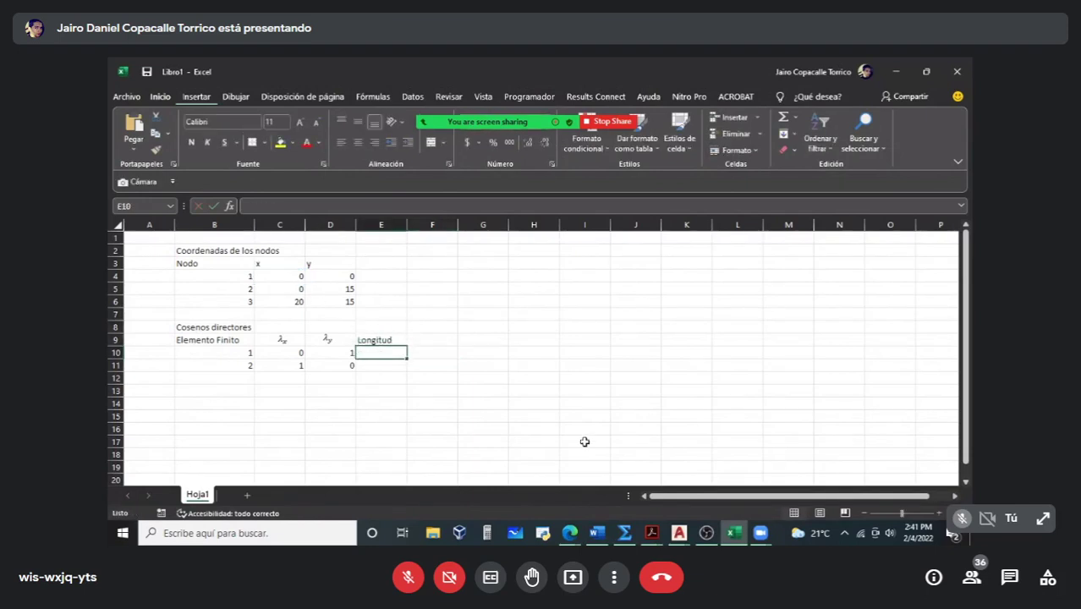
Step: Check the member lengths in the Word drawing and enter 15 for element 1 and 20 for element 2 under "Longitud"
click(600, 536)
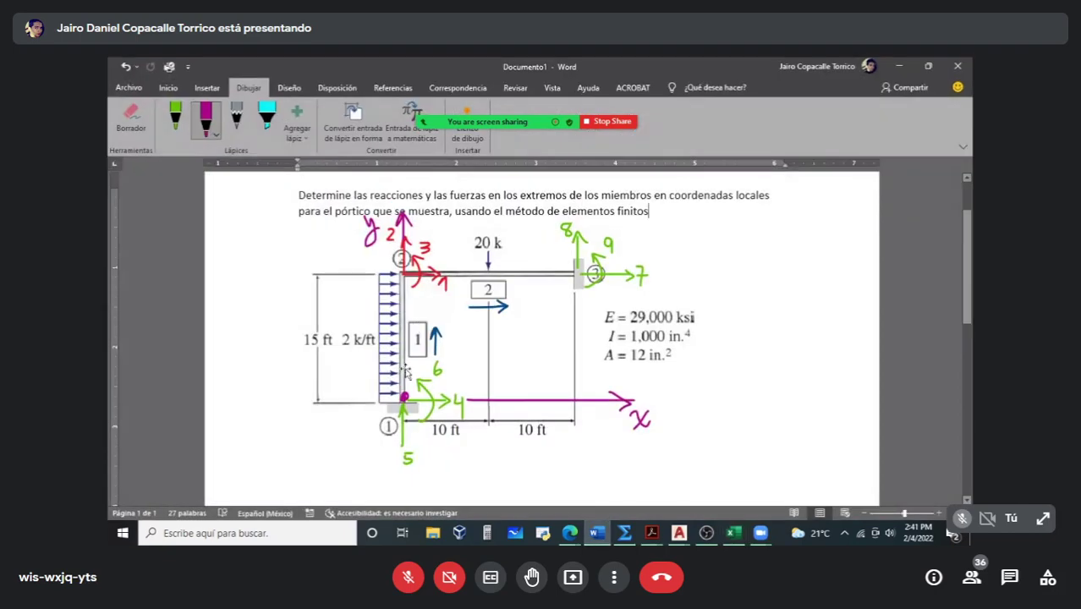
click(736, 534)
text(15)
key(Return)
text(2)
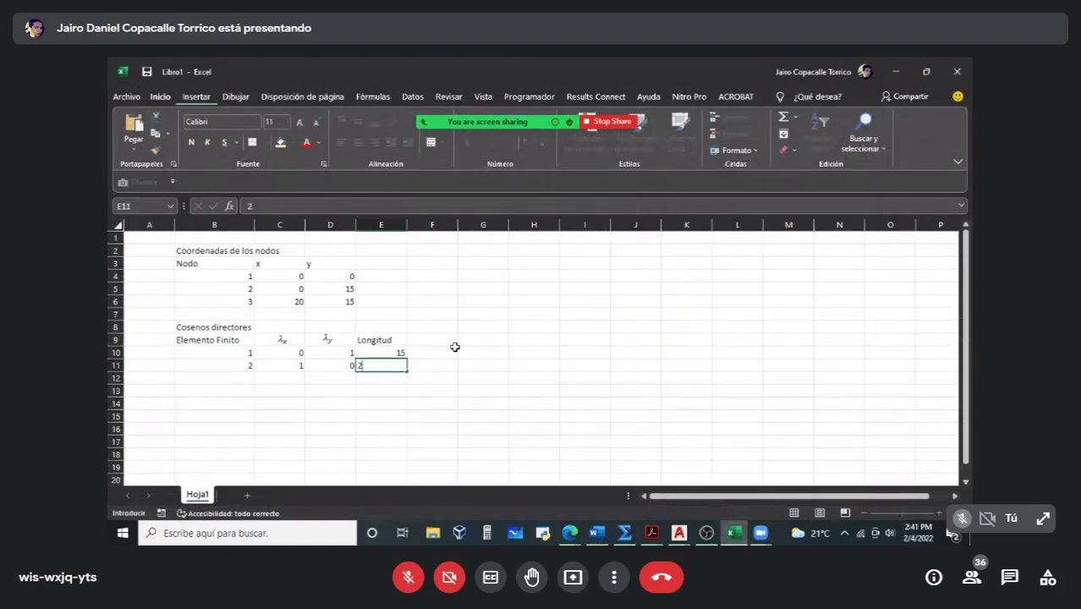
text(0)
Step: Write the formula =(C4-C5)/E10 in cell G10 to compute element 1's λx from the node x coordinates and length
click(457, 349)
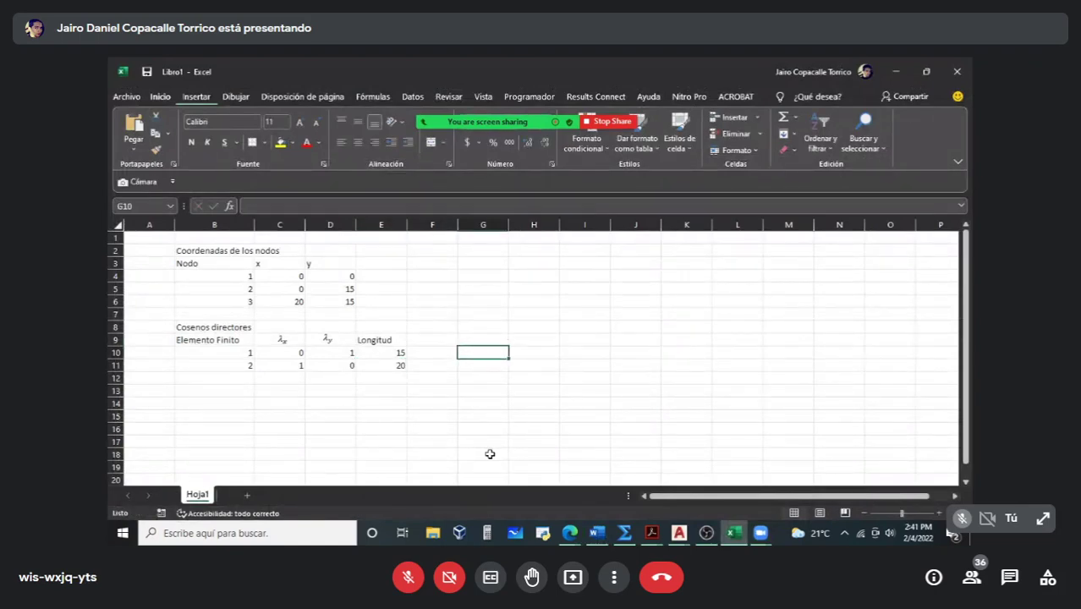
text(=)
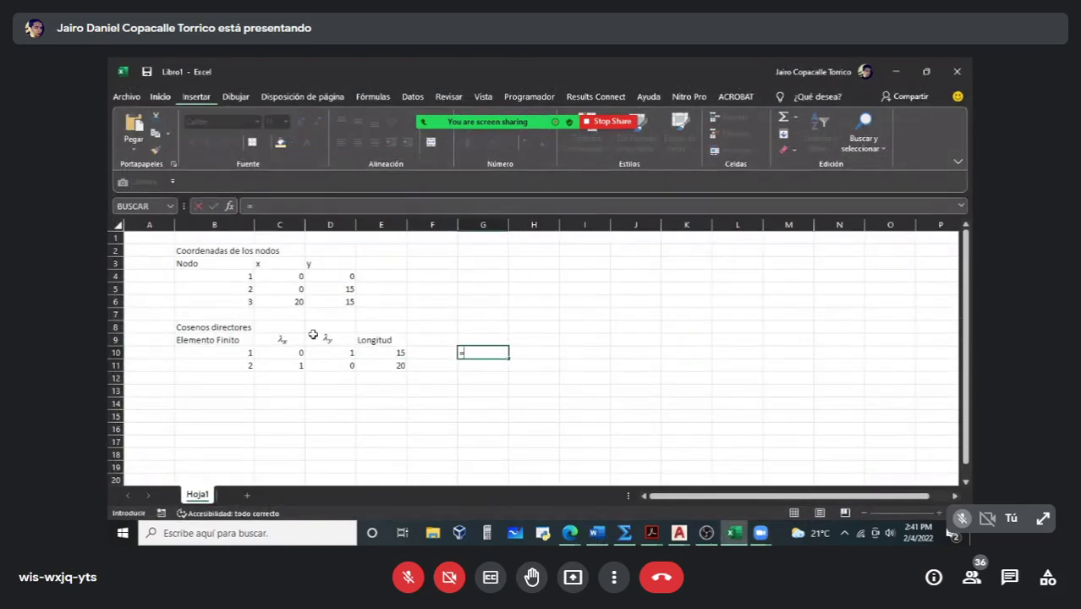
click(292, 278)
text(-)
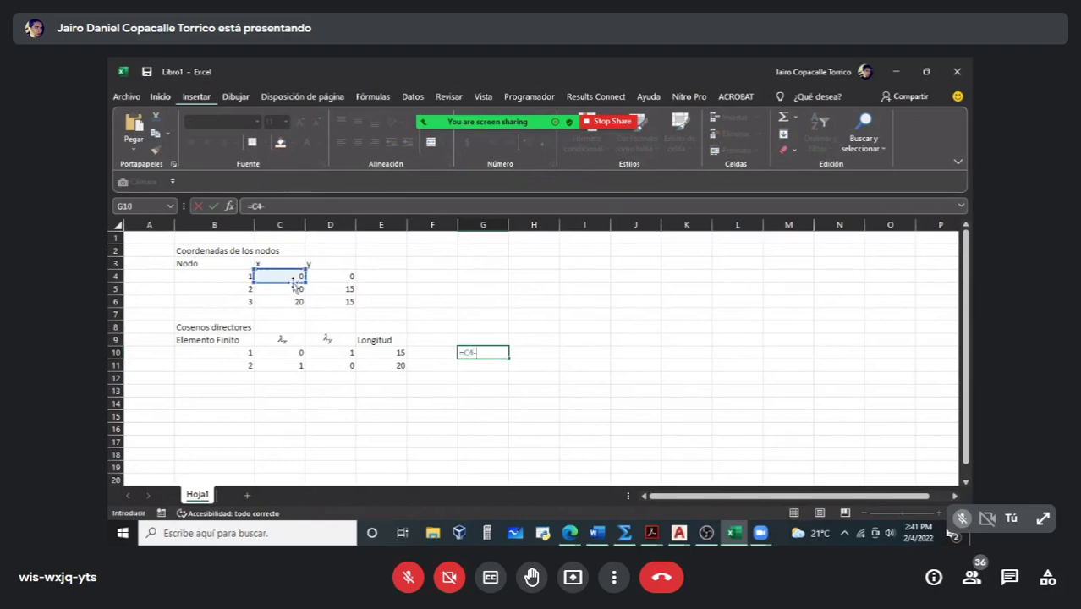
click(295, 288)
text())
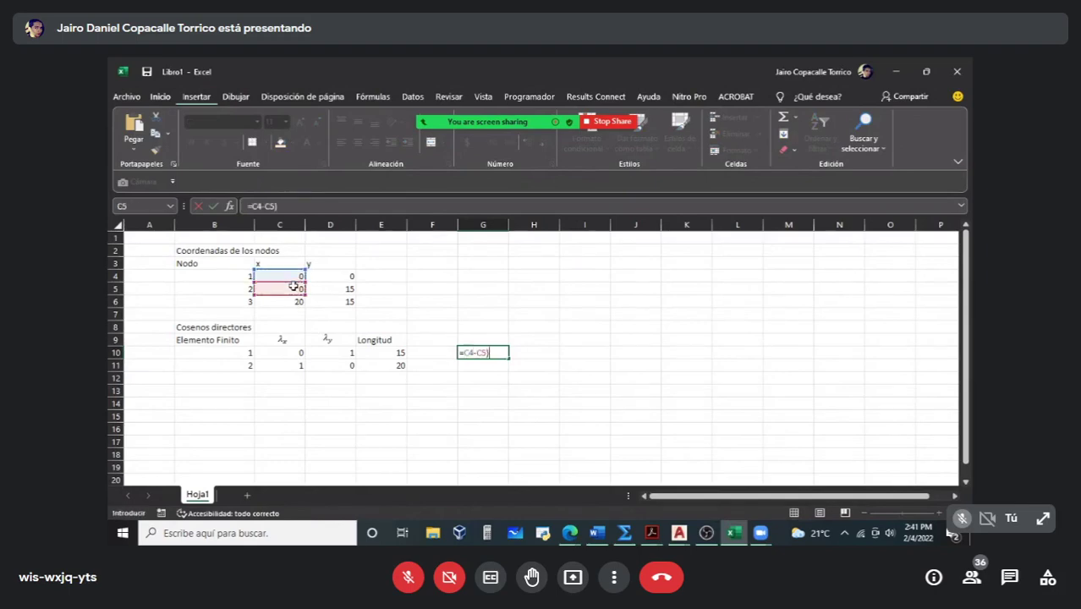
click(465, 352)
text(()
click(396, 353)
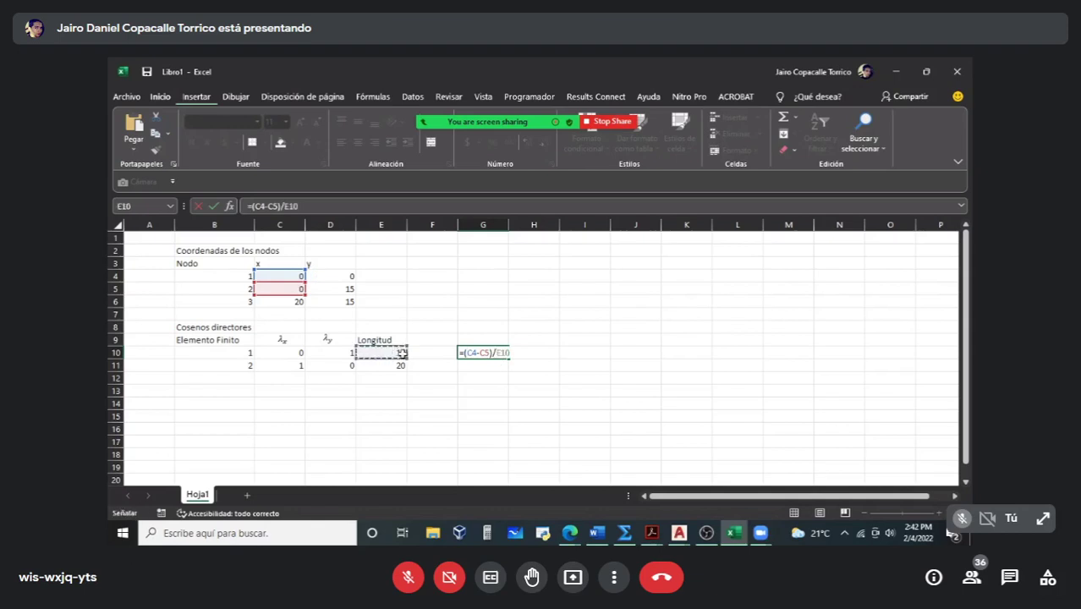
Step: Reverse the subtraction in cell G10 so the formula reads =(C5-C4)/E10
click(475, 353)
key(BackSpace)
text(5)
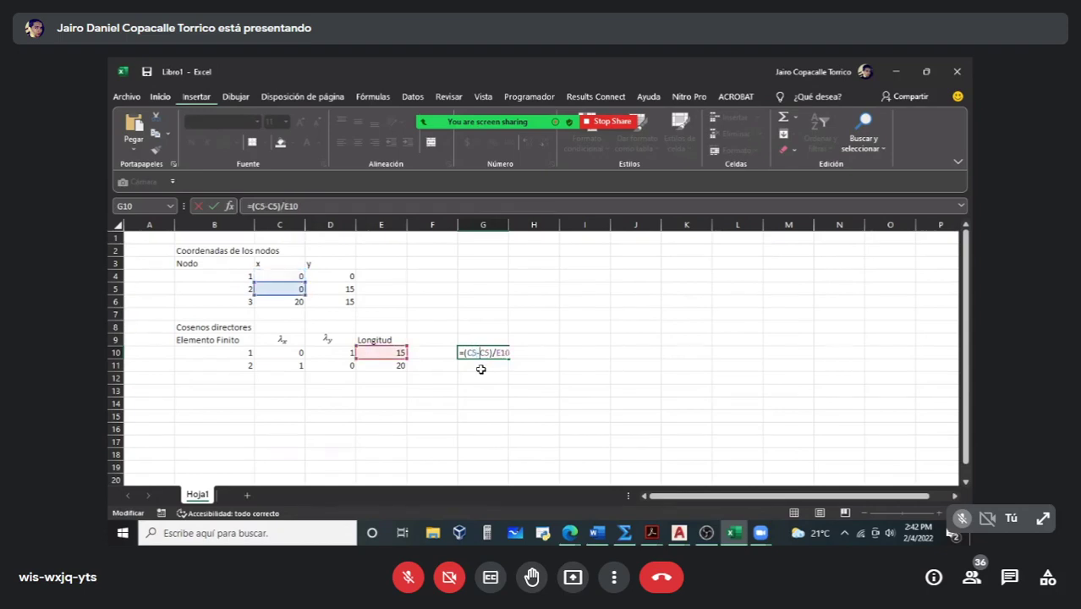
key(Delete)
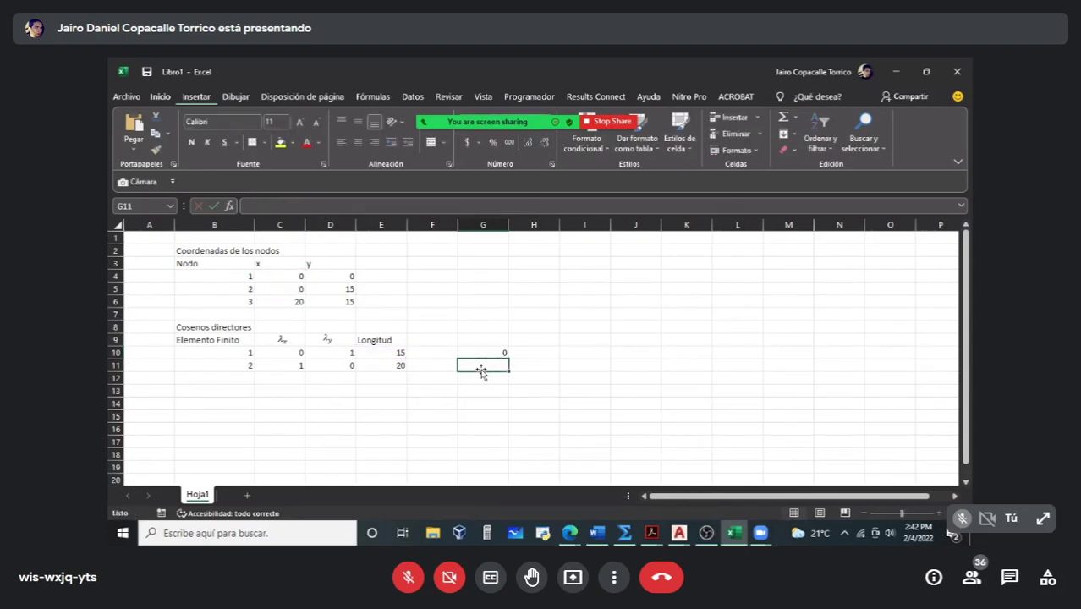
key(Up)
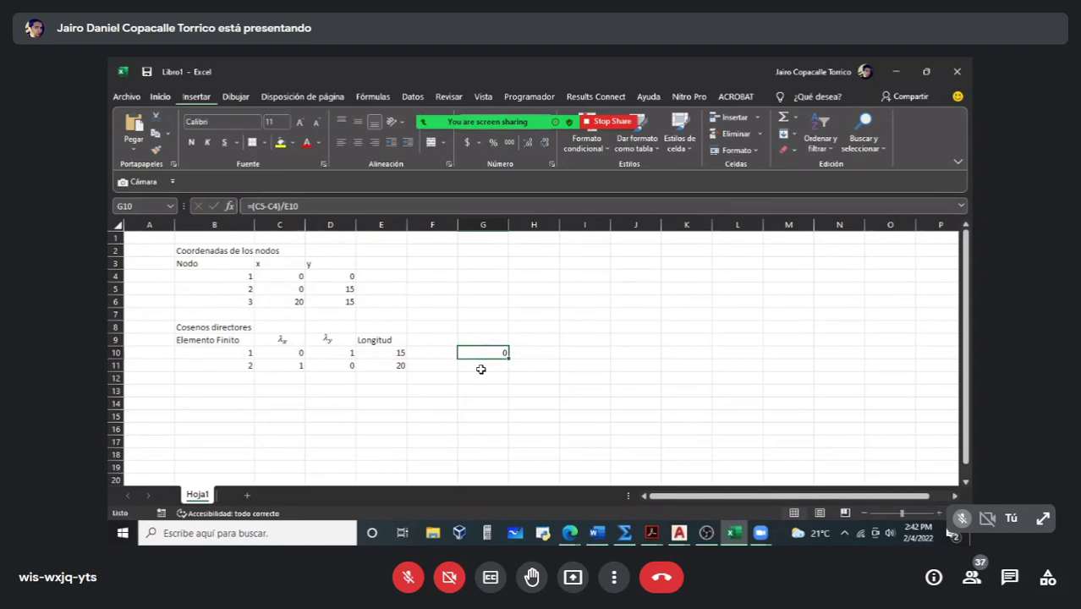
Step: Write the formula =(D5-D4)/E10 in cell H10 to compute element 1's λy from the node y coordinates and length
key(Right)
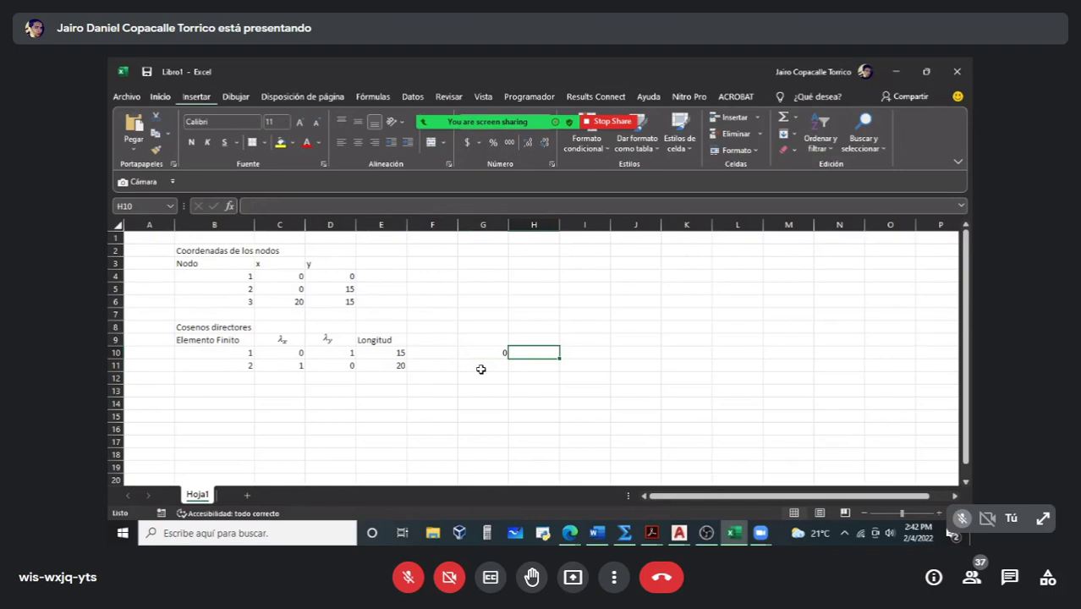
text(=)
click(313, 289)
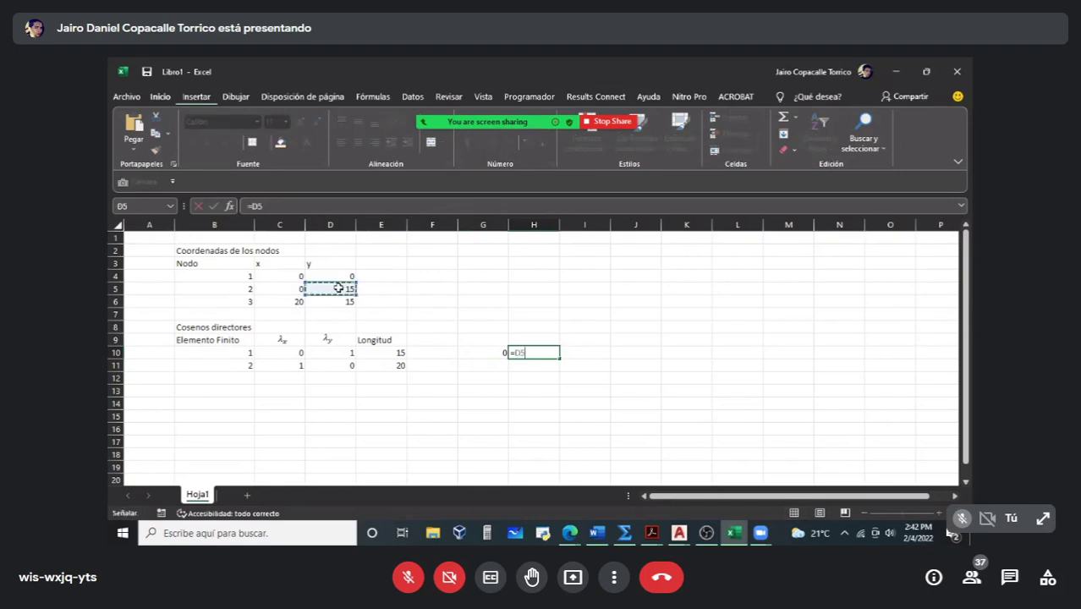
text(-)
click(335, 280)
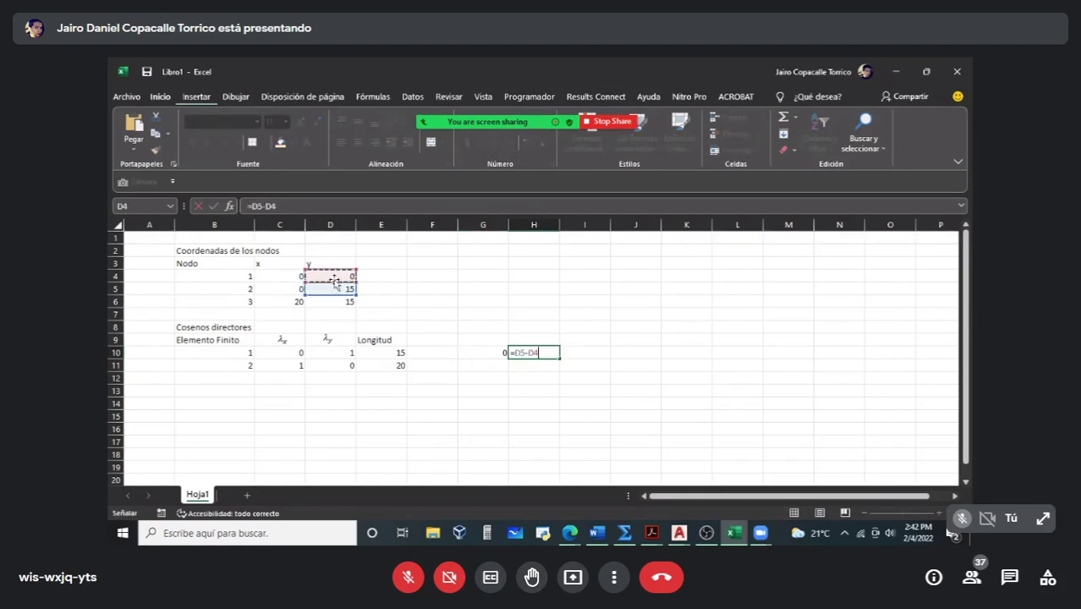
text())
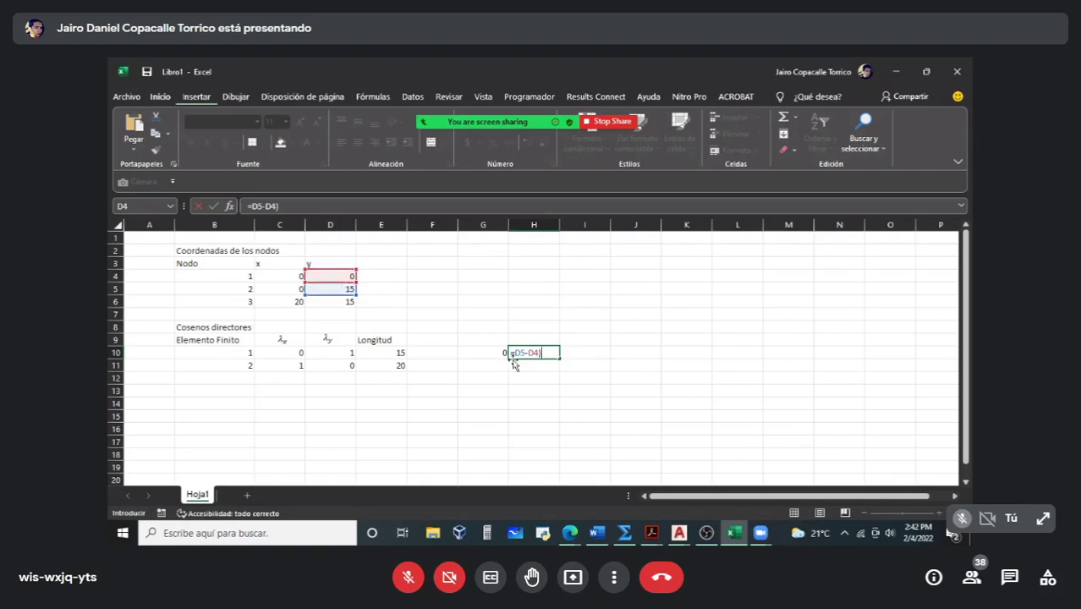
text(()
click(399, 354)
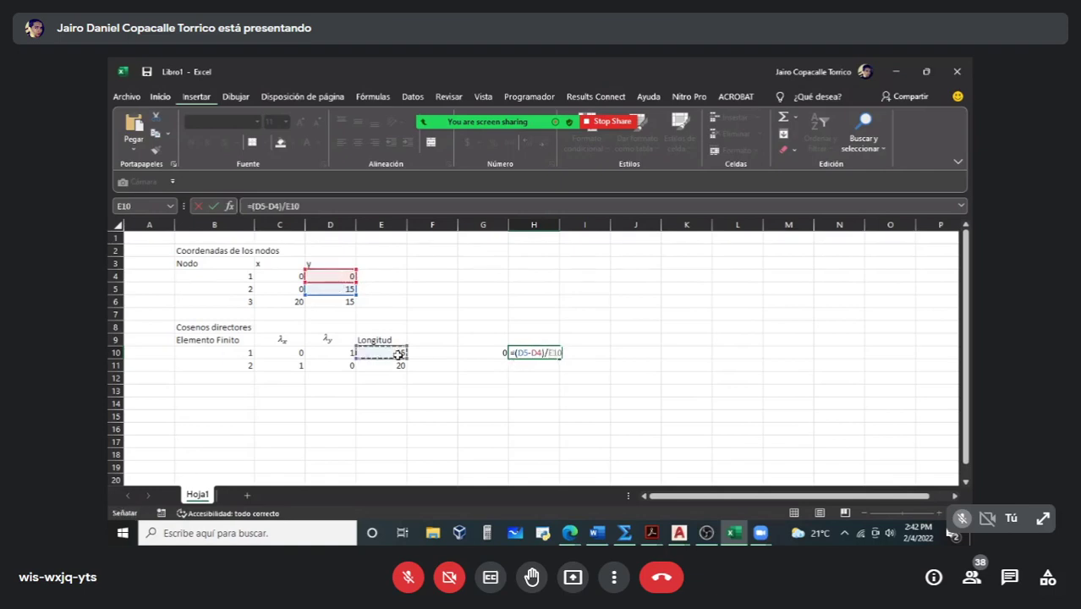
key(Return)
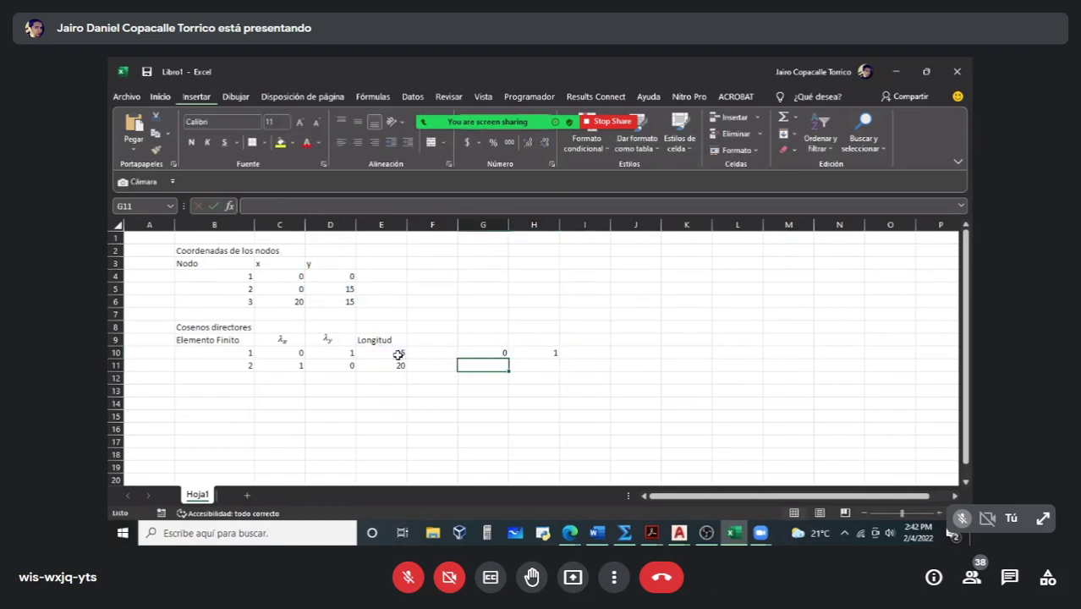
Step: Copy the λx and λy equation labels from the direction cosines table to above the formula cells in G9 and H9
click(291, 339)
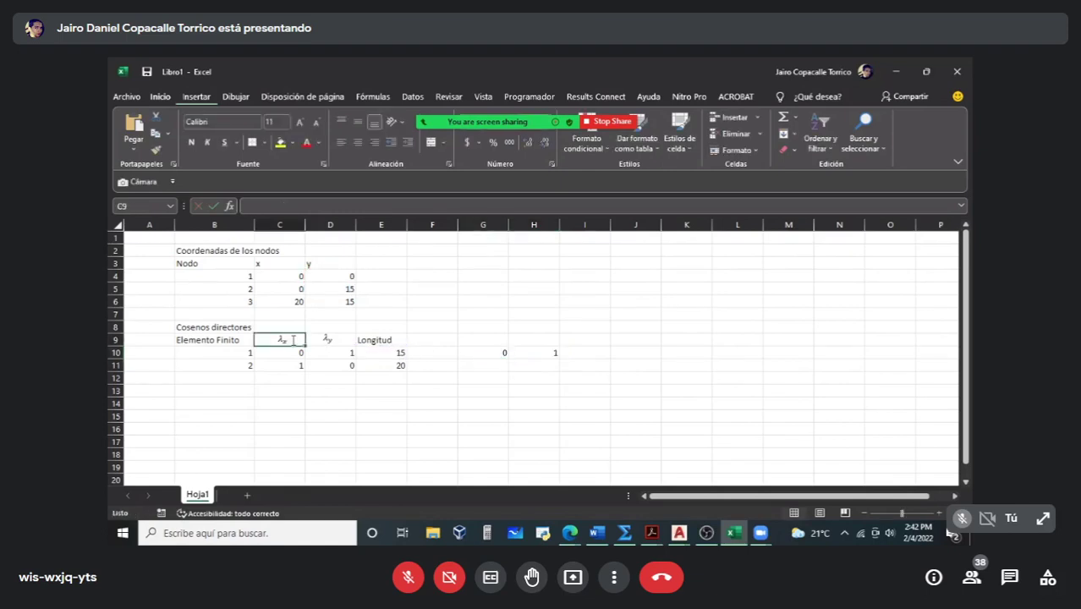
drag(292, 339, 494, 343)
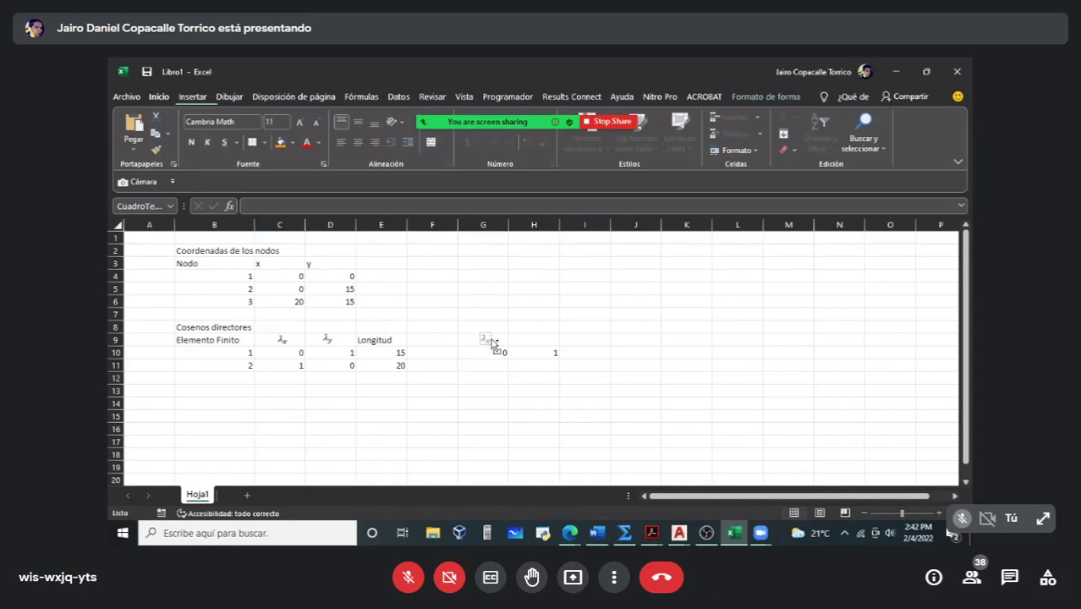
click(328, 370)
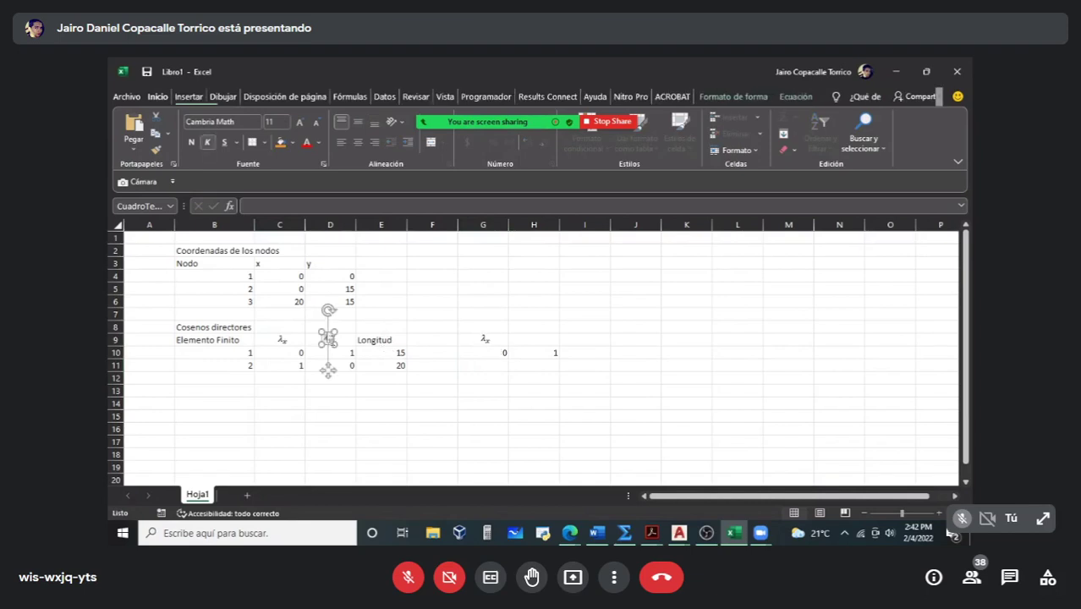
drag(332, 342, 536, 343)
Step: Write the formula =(C6-C5)/E11 in cell G11 to compute element 2's λx from the node x coordinates and length
click(486, 364)
text(=)
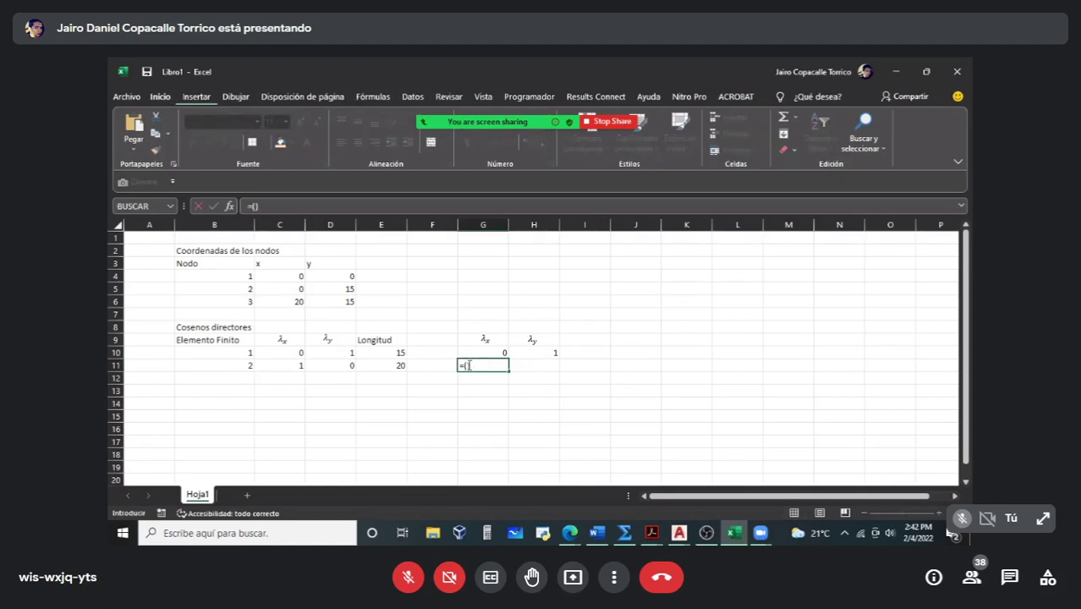
text(()
click(285, 301)
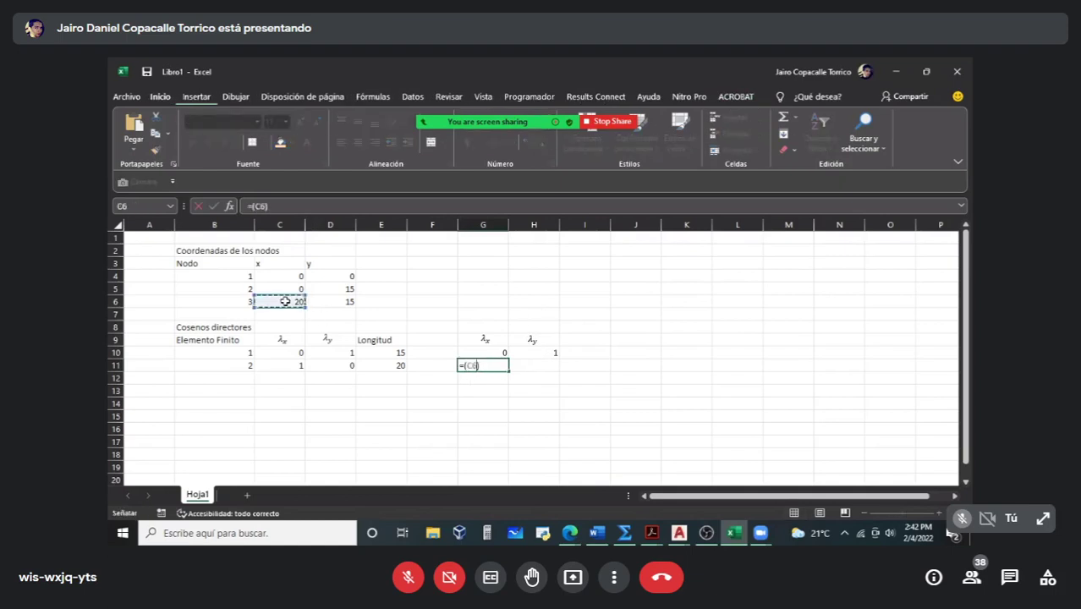
text(-)
click(283, 288)
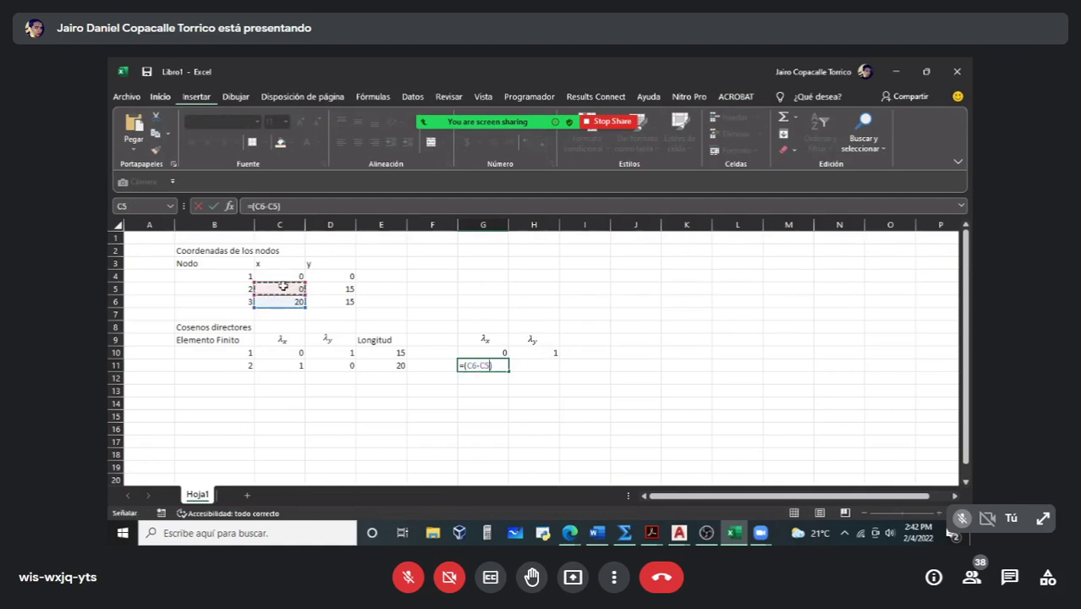
click(499, 368)
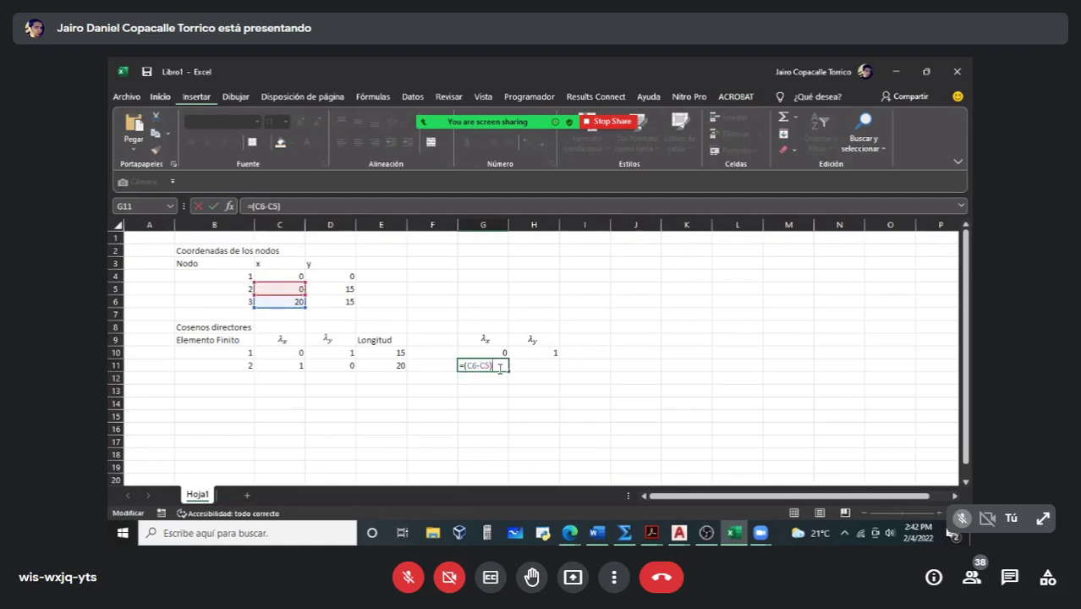
click(387, 365)
key(Return)
Step: Write the formula =(D6-D5)/E11 in cell H11 to compute element 2's λy from the node y coordinates and length
key(Up)
key(Right)
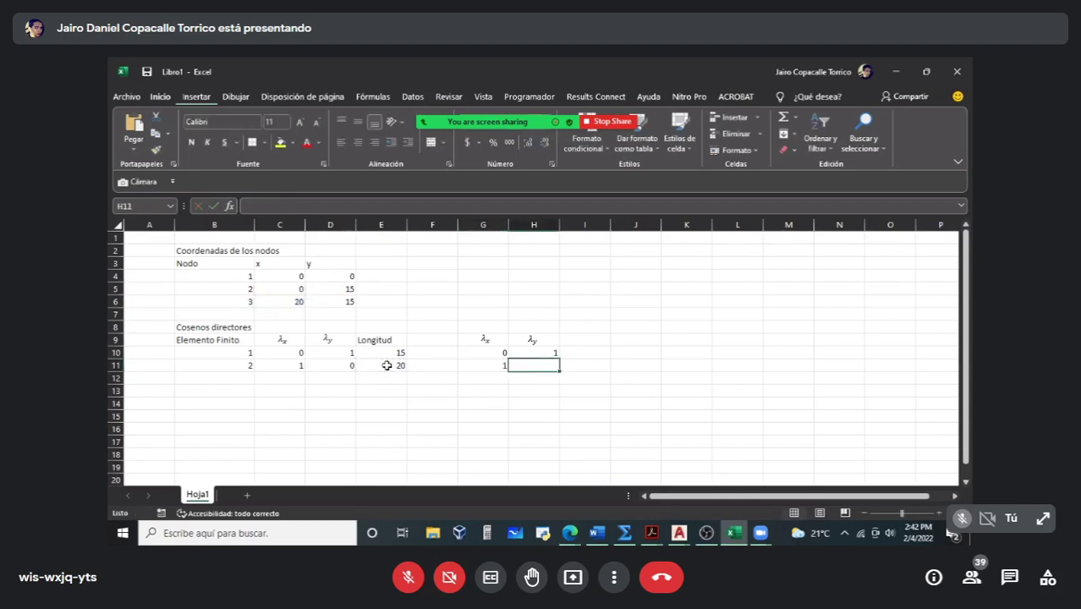
text(=())
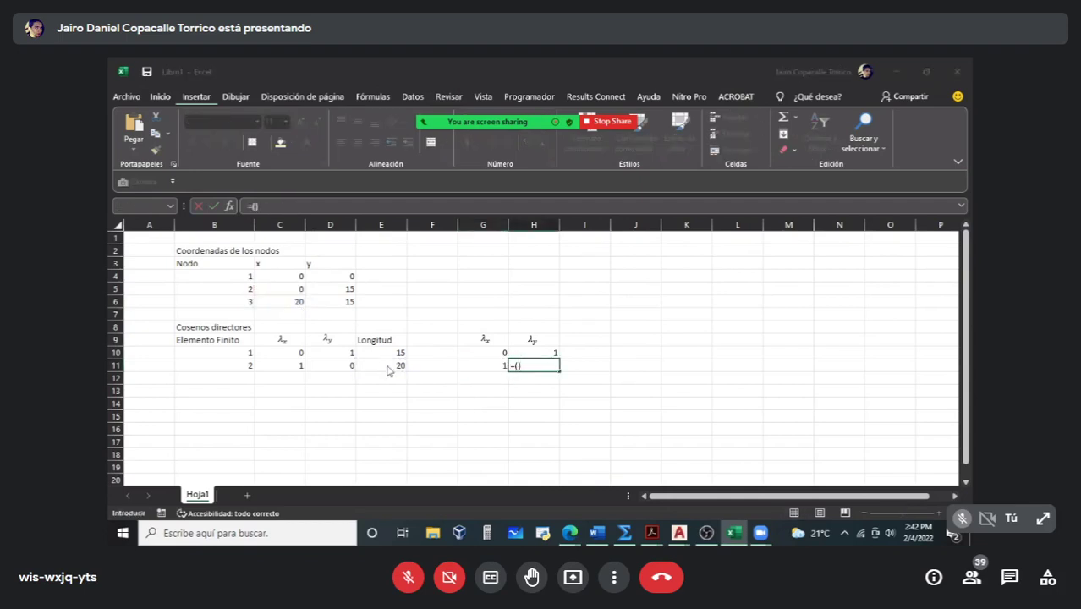
key(Return)
click(738, 247)
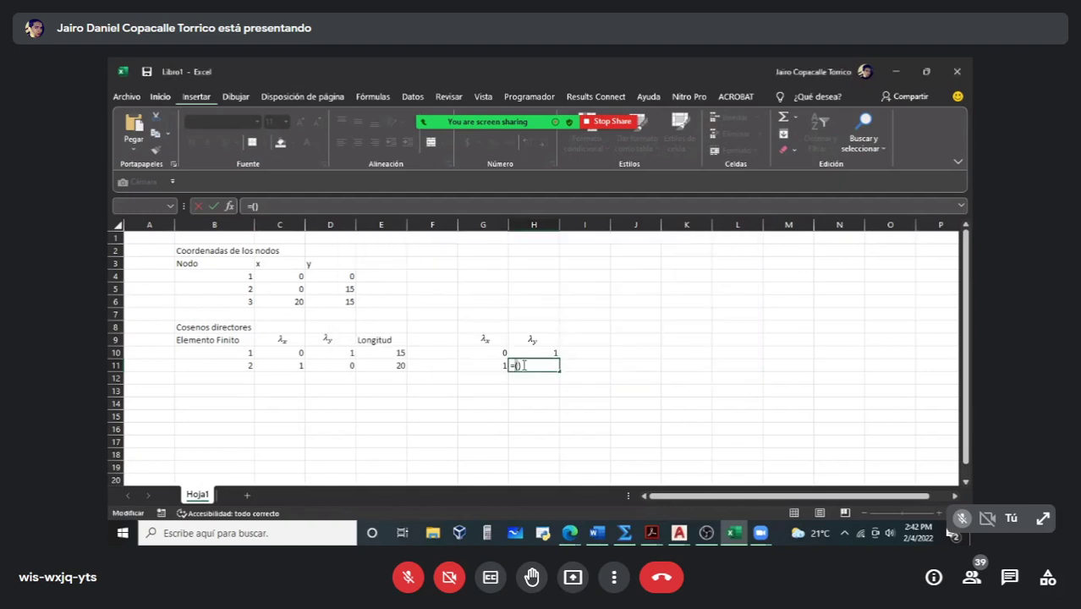
click(336, 301)
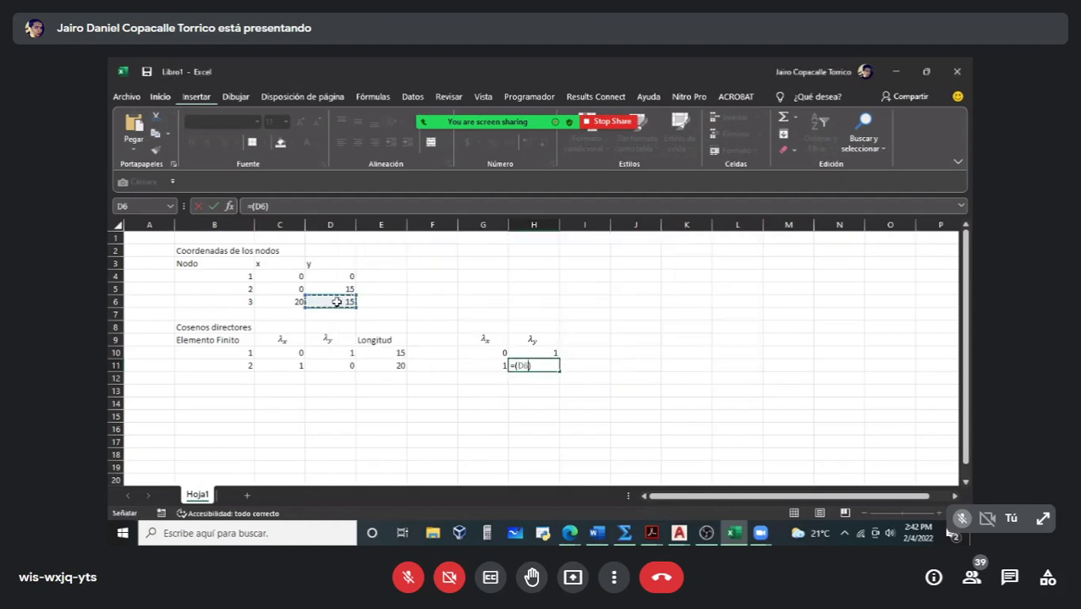
text(-)
click(334, 290)
text())
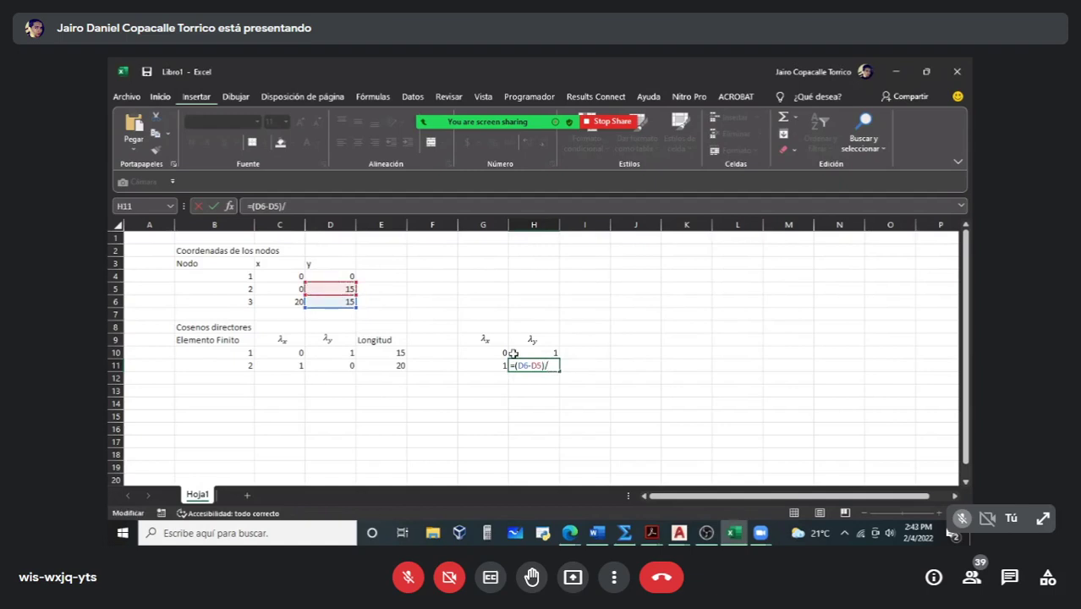
text(/)
click(397, 366)
key(Return)
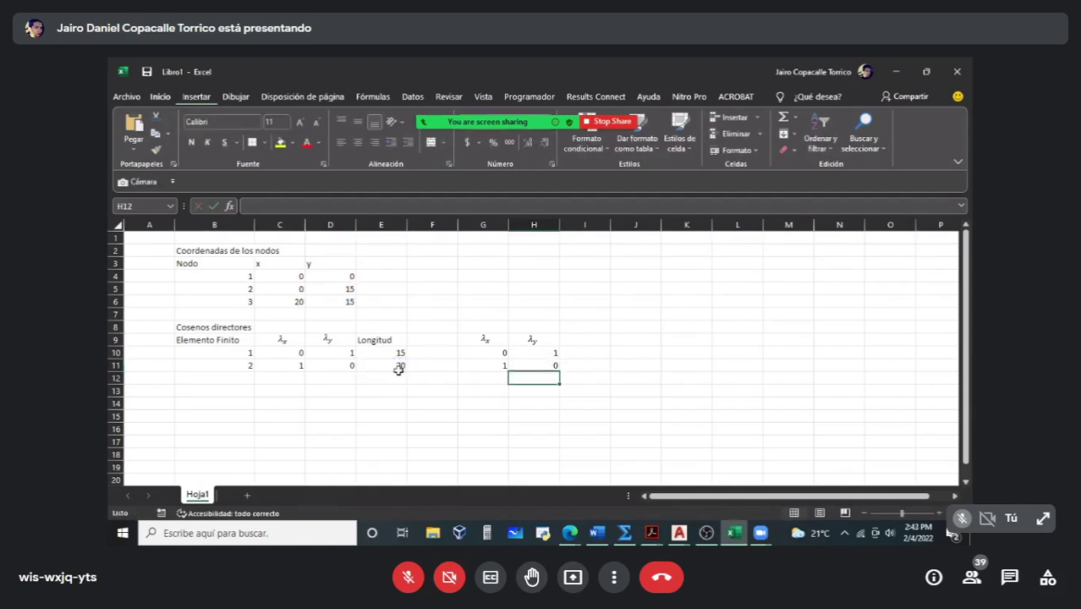
Step: Compare the computed direction cosines in G10:H11 with the manually entered values in C10:D11
drag(484, 355, 549, 361)
click(519, 401)
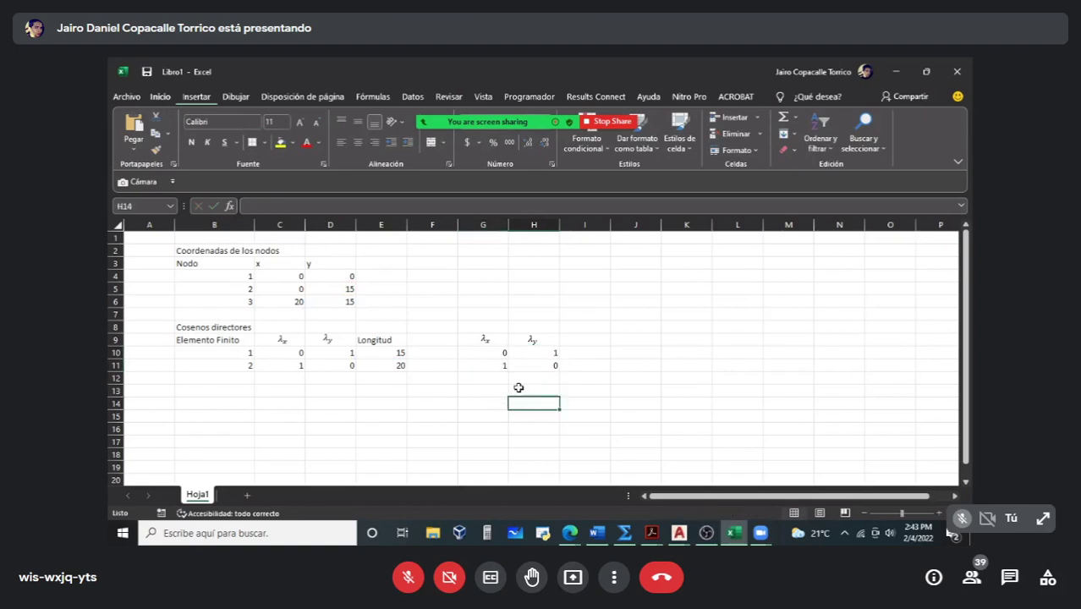
drag(481, 350, 550, 365)
click(391, 391)
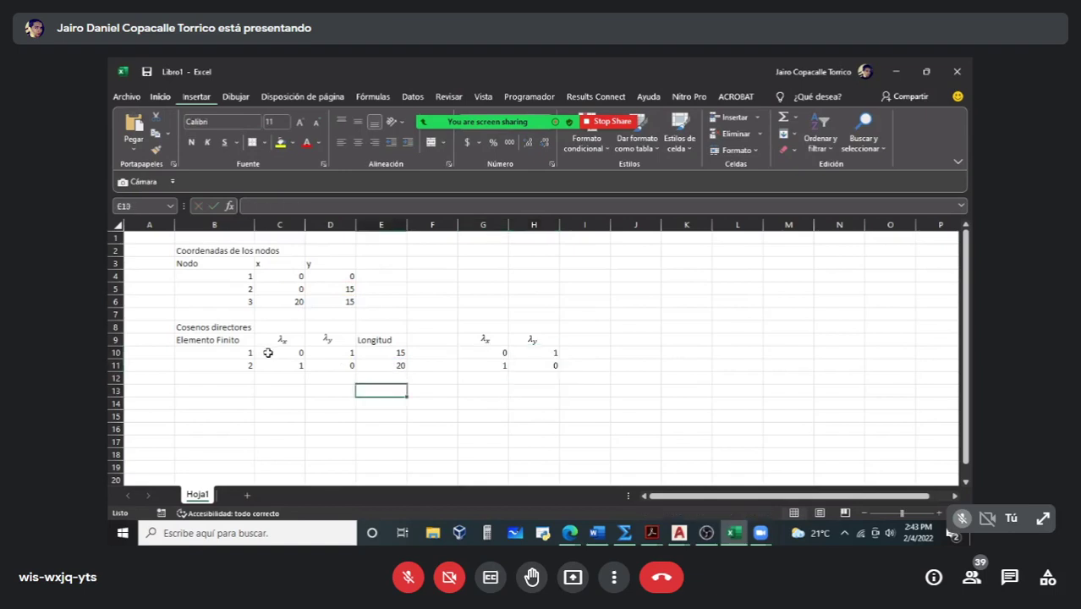
drag(267, 352, 342, 366)
click(330, 390)
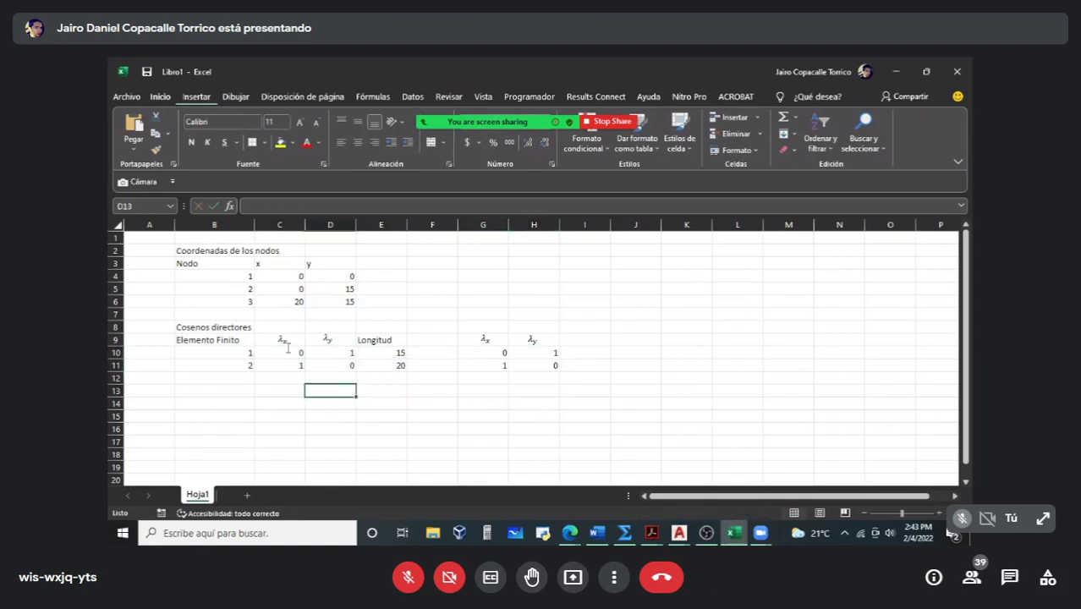
right_click(286, 353)
click(343, 354)
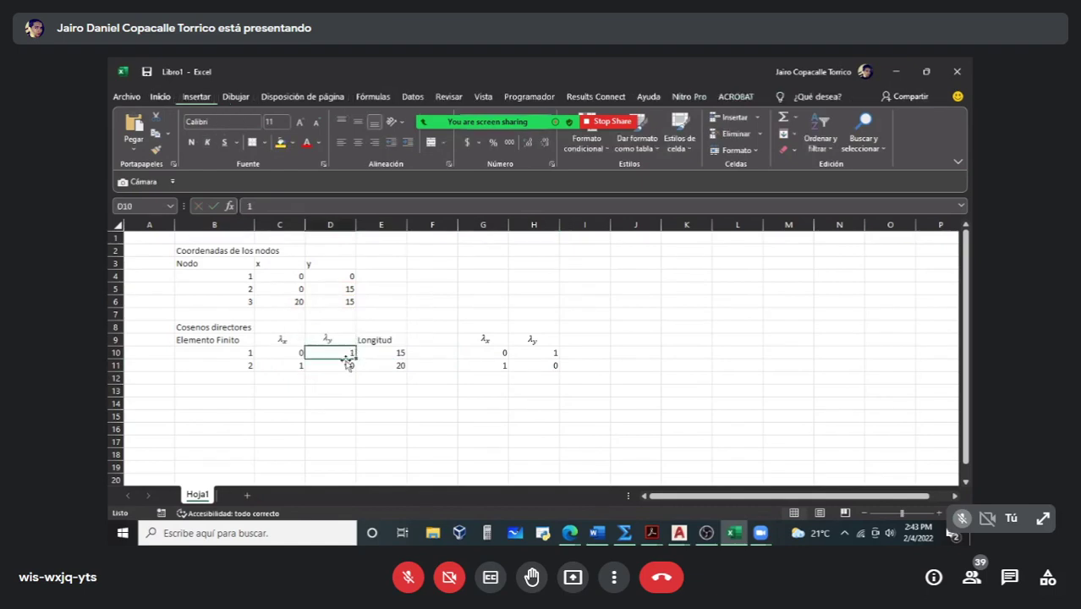
click(228, 404)
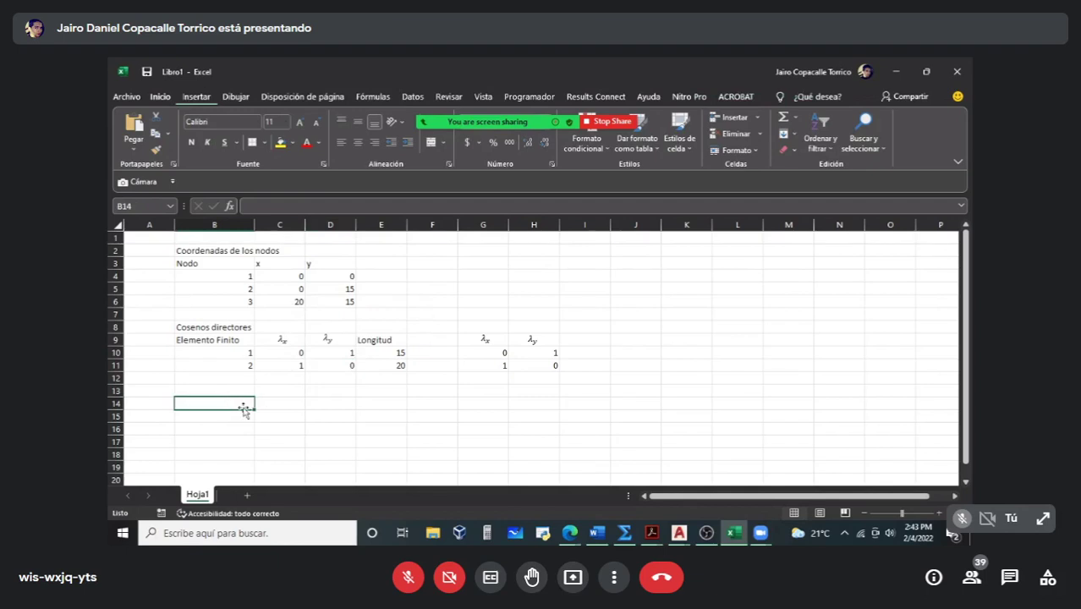
text(Matri)
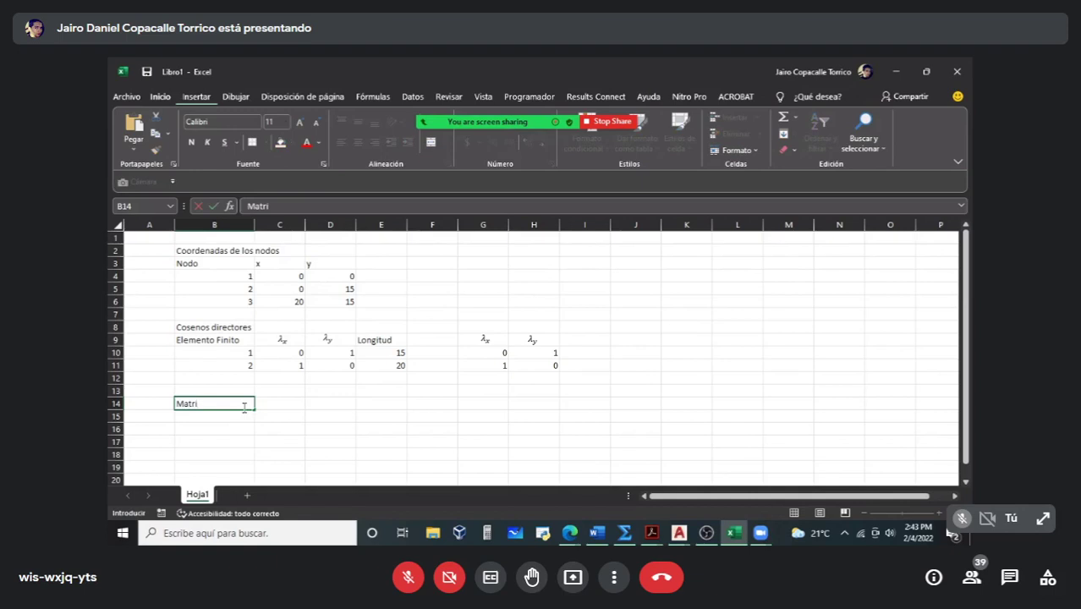
key(BackSpace)
key(BackSpace)
key(Escape)
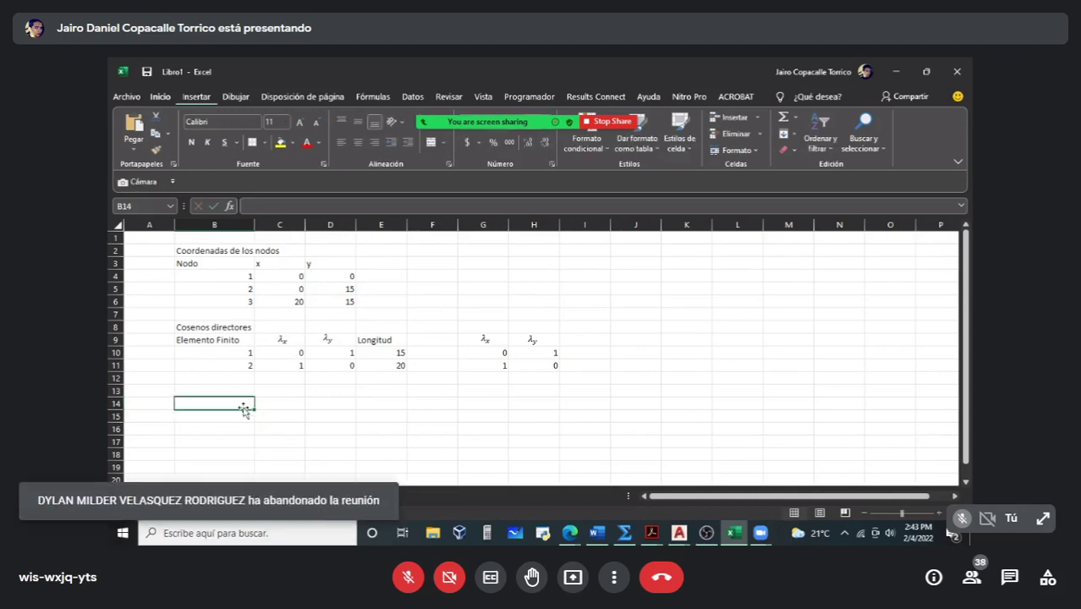
Step: Insert a new equation object and place it below the computed cosines, around columns H to J in rows 12 and 13
click(236, 96)
click(196, 96)
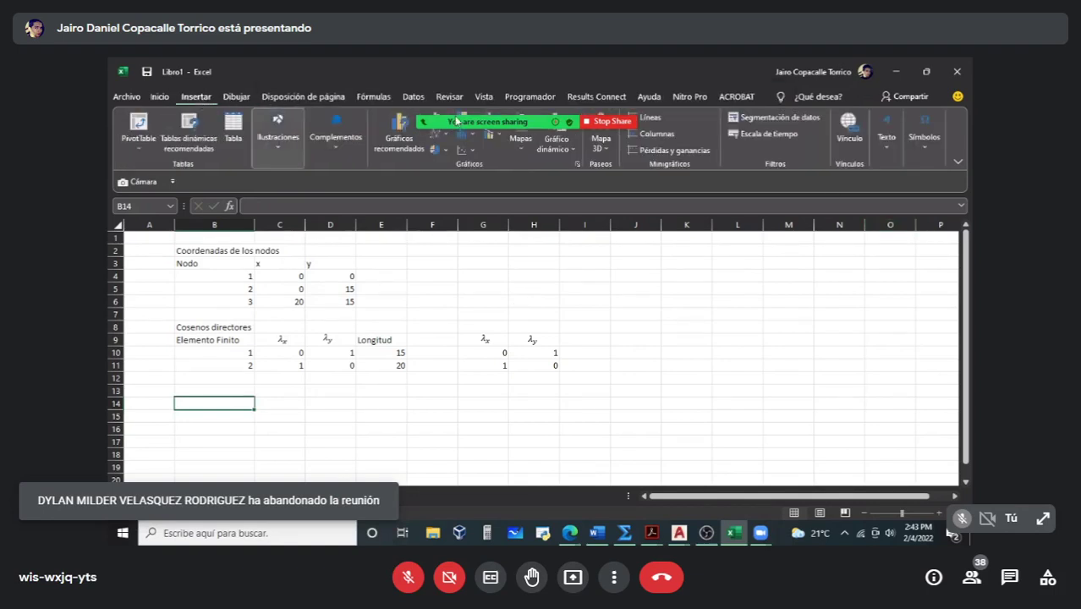
click(924, 135)
click(915, 184)
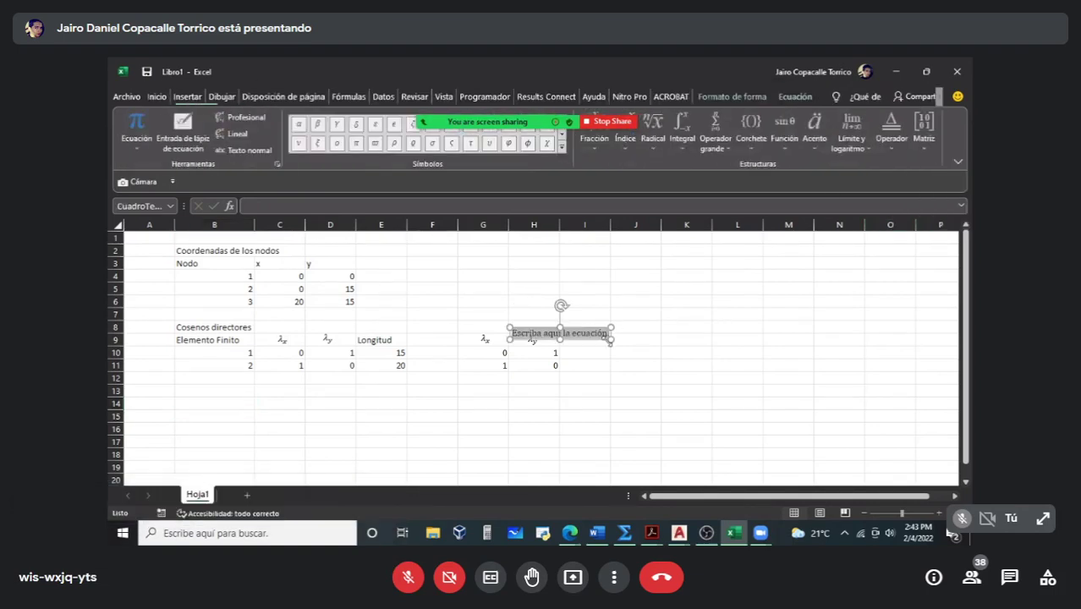
drag(603, 345, 623, 389)
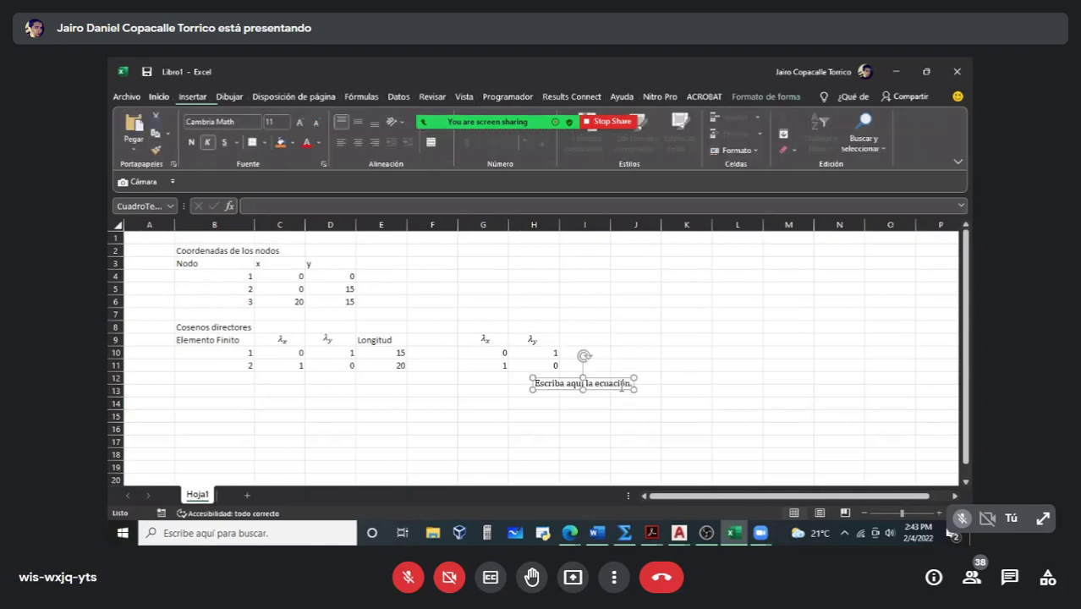
click(623, 386)
Step: Build a stacked fraction in the new equation with A*E over L, followed by an equals sign
click(795, 96)
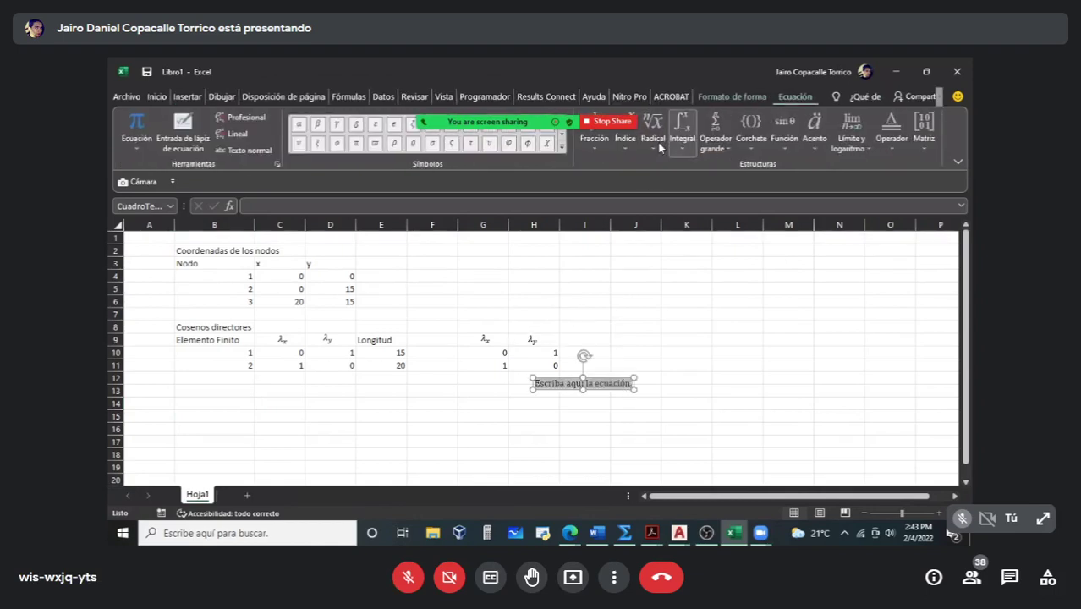
click(594, 134)
click(604, 220)
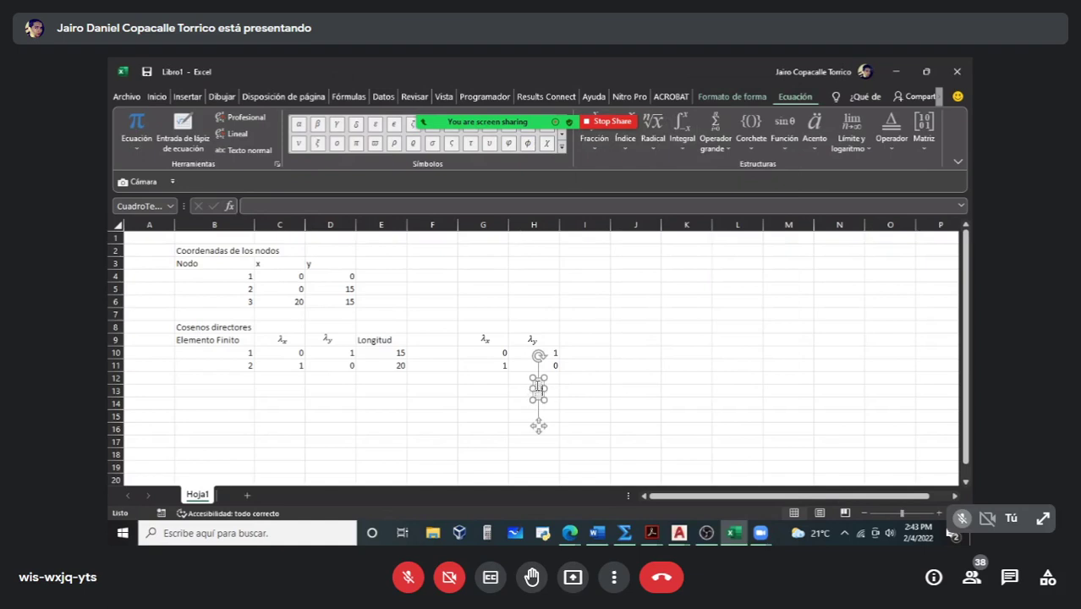
text(A*E/L )
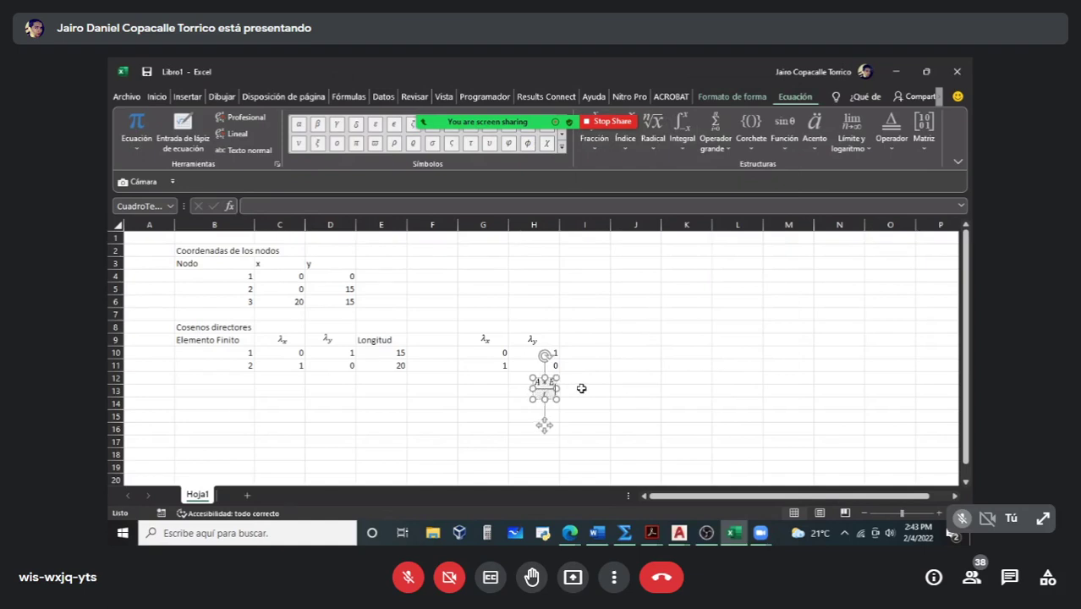
text(=)
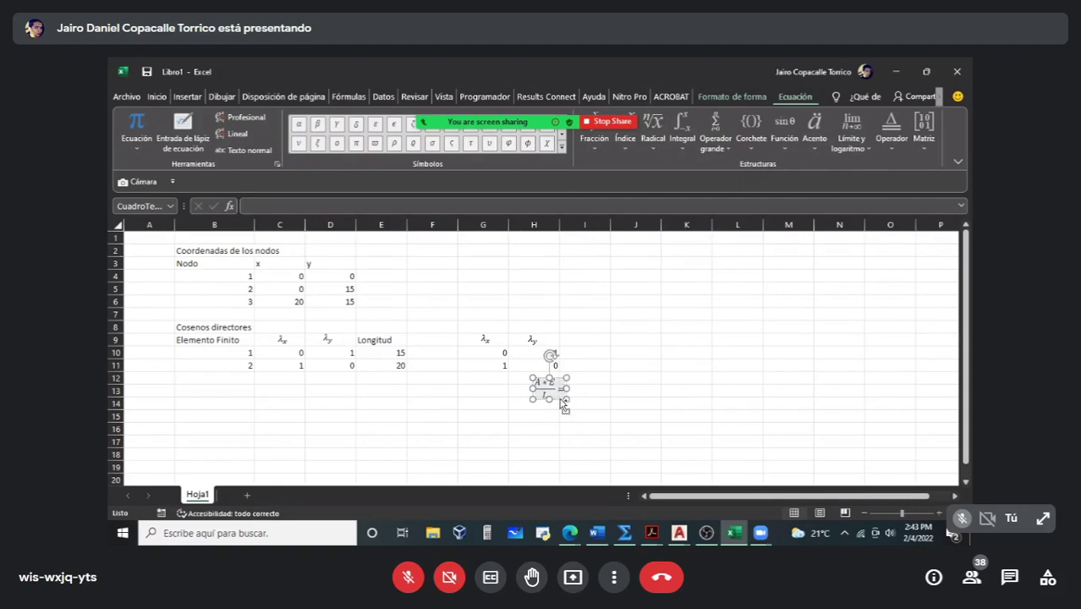
Step: Duplicate the A*E/L equation, edit the copy to 12*E*I over L³ with its equals sign, and place it directly below the original
drag(561, 406, 562, 451)
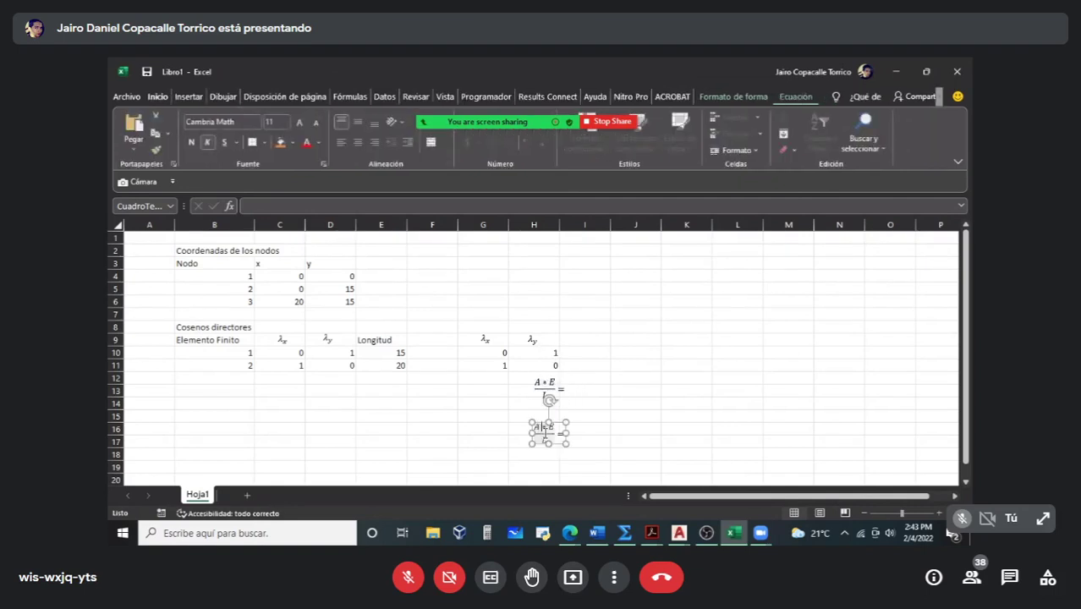
click(546, 433)
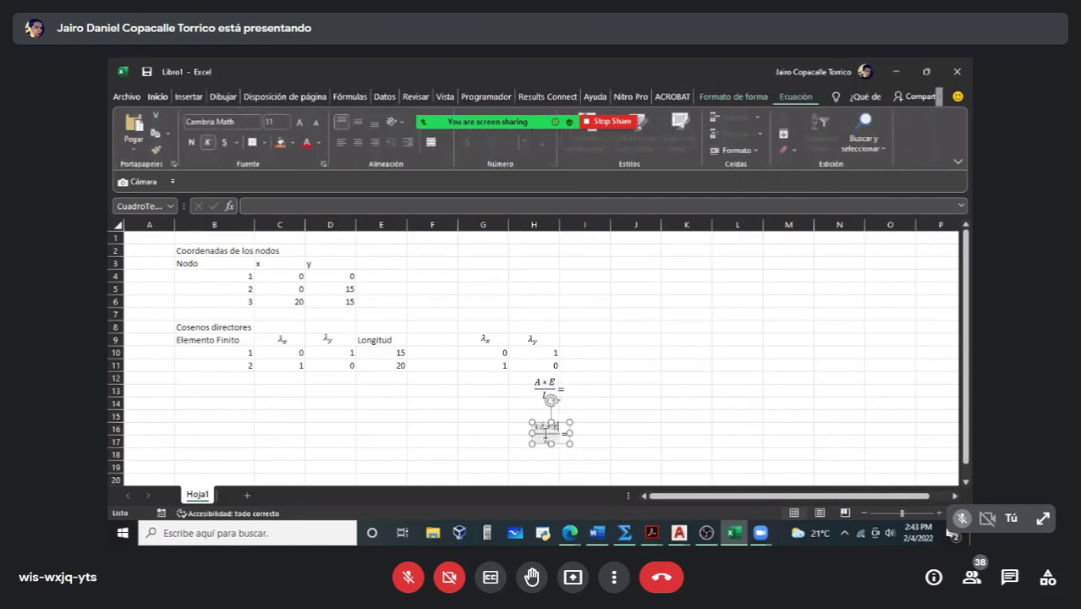
text(*I)
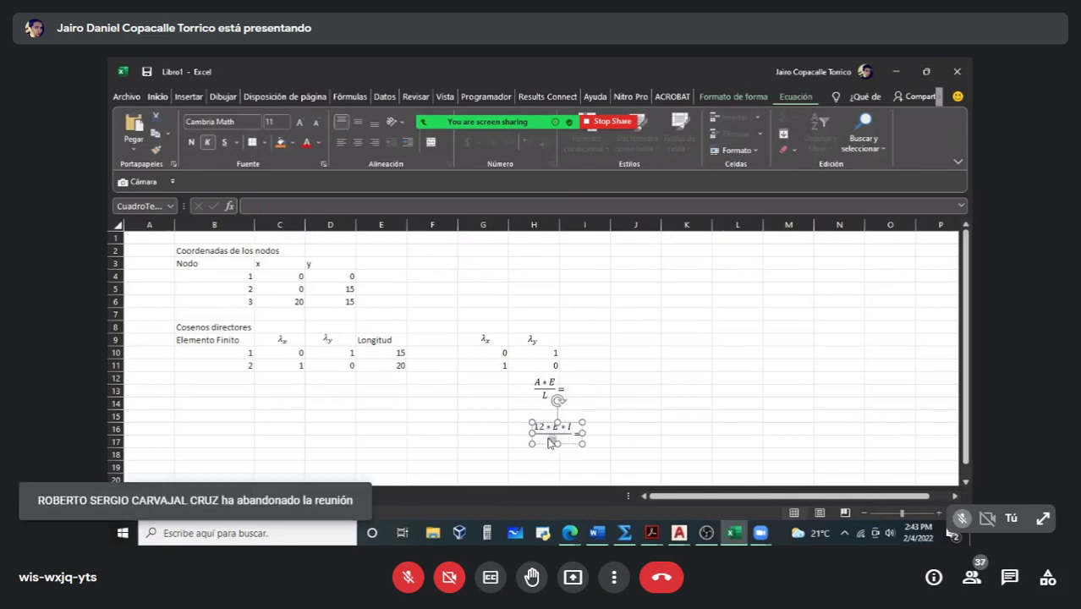
click(792, 98)
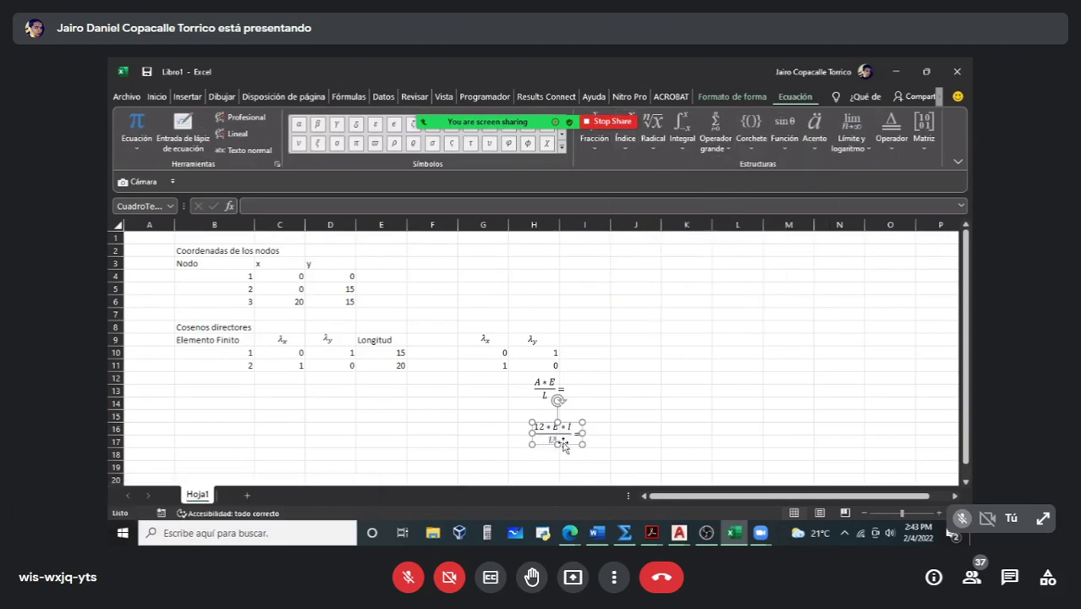
drag(568, 444, 566, 421)
Step: Duplicate the 12*E*I/L³ equation below itself and change the copy to 6*E*I over L²
click(545, 414)
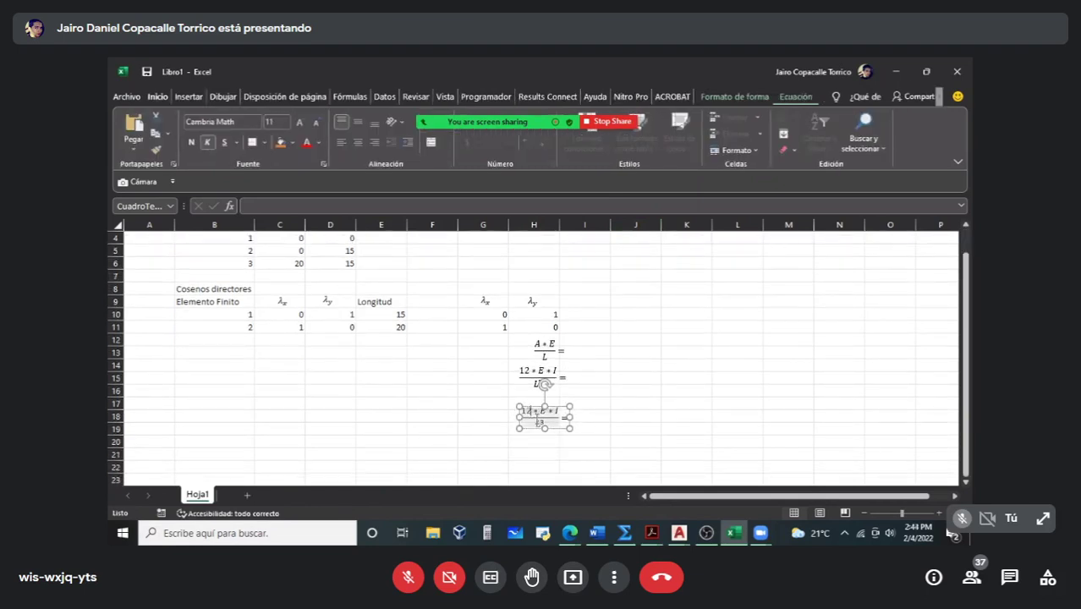
text(6)
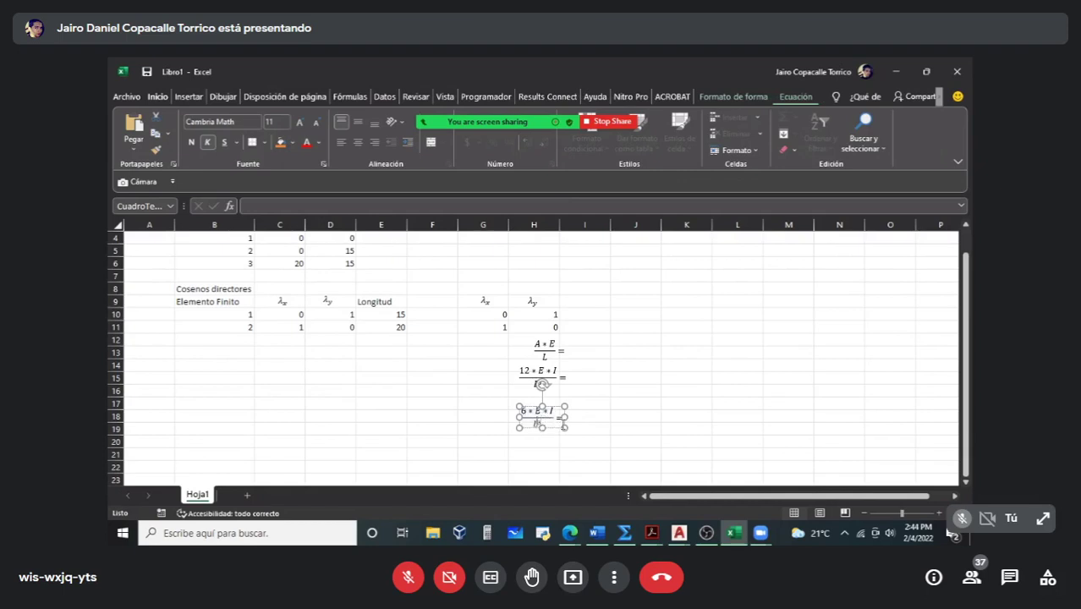
key(BackSpace)
text(2)
click(579, 416)
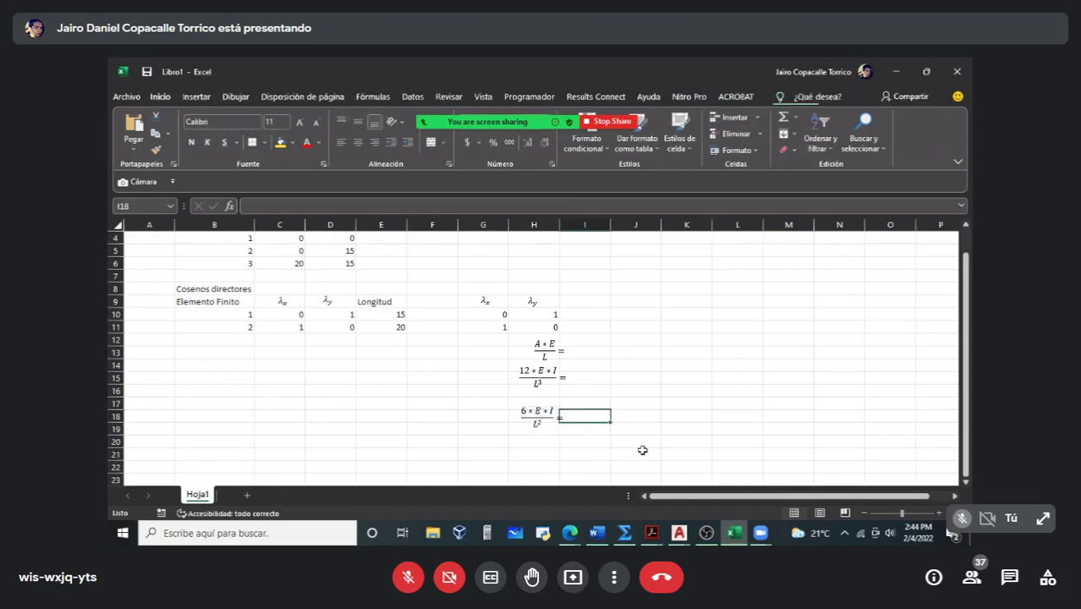
Step: Switch to Acrobat and consult the local frame stiffness matrix on page 19 of formulario.pdf, after checking matrizderigidezvigas.pdf
mouse_move(651, 533)
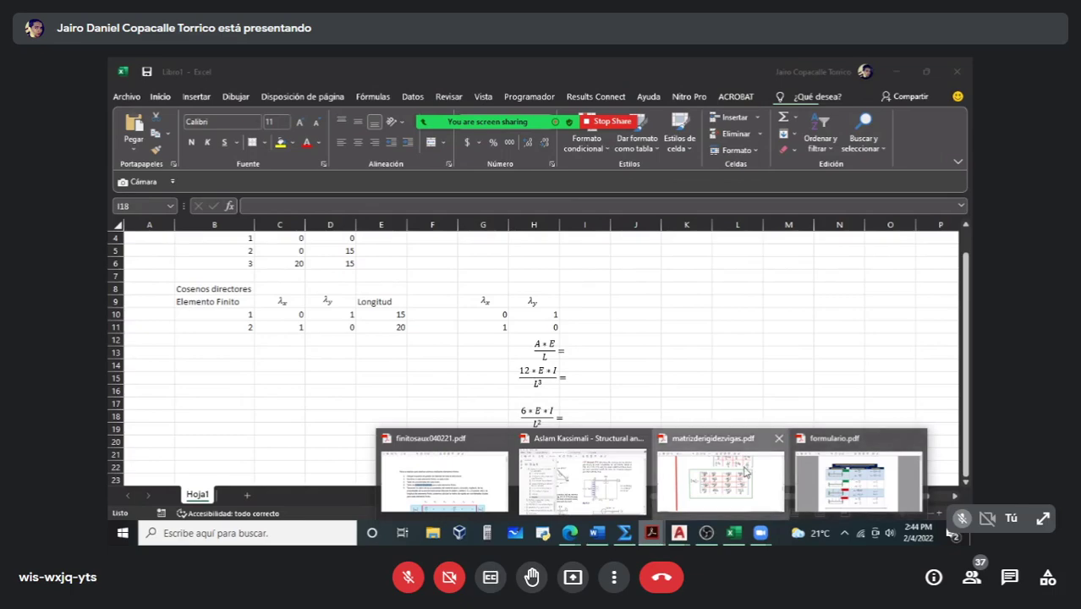
click(755, 505)
mouse_move(651, 533)
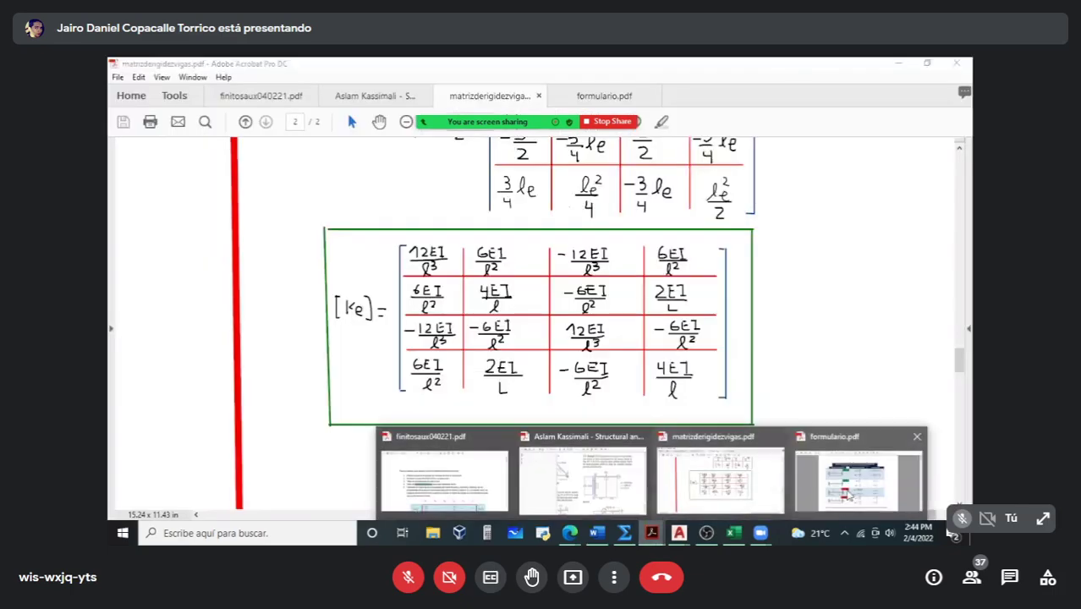
click(852, 487)
scroll(480, 377, down, 10)
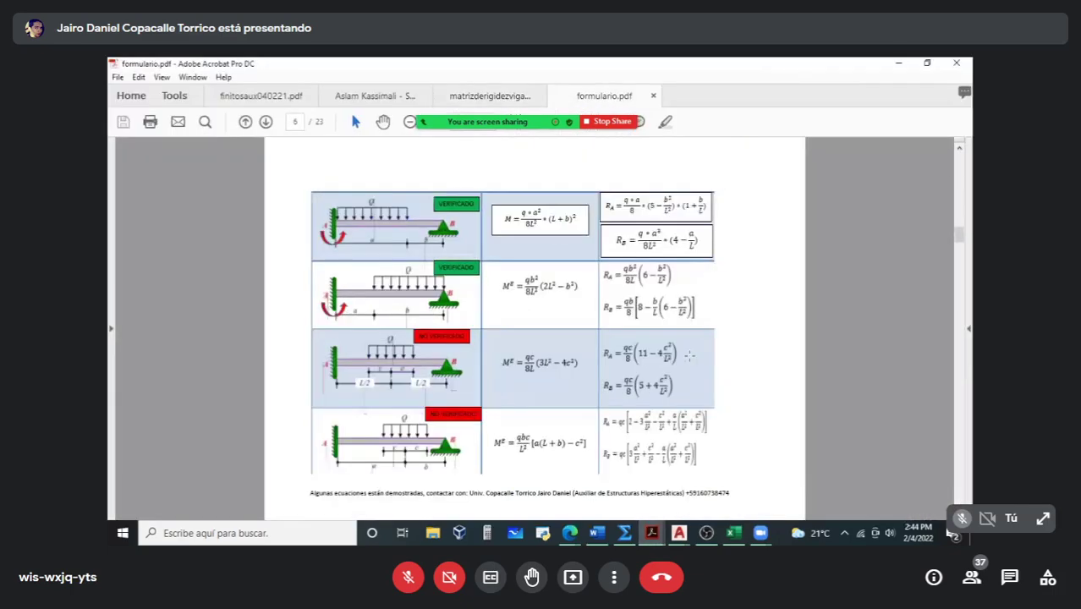
scroll(479, 377, down, 15)
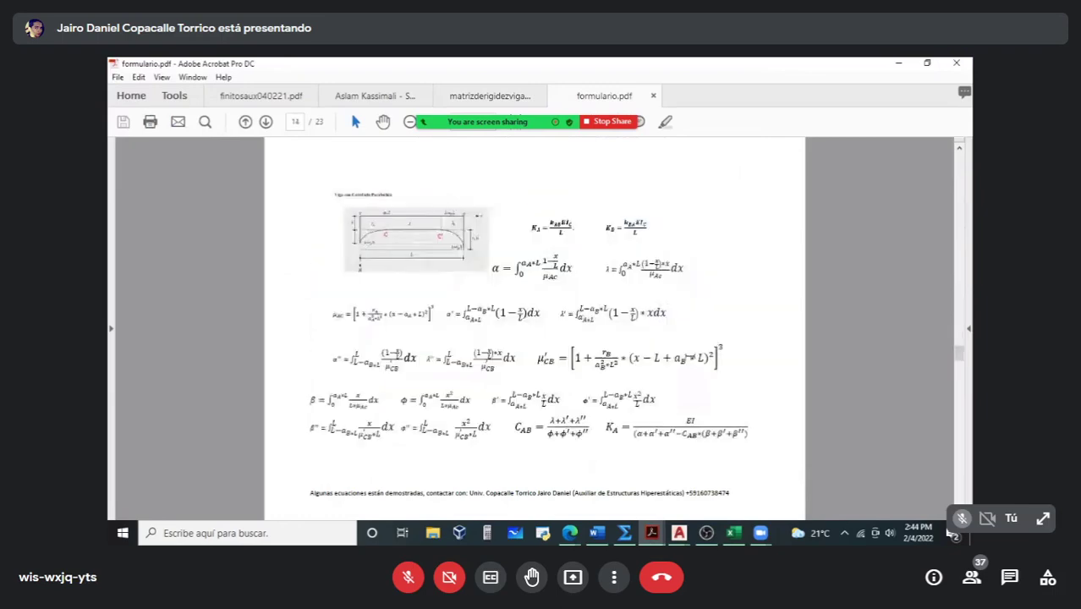
scroll(689, 355, down, 8)
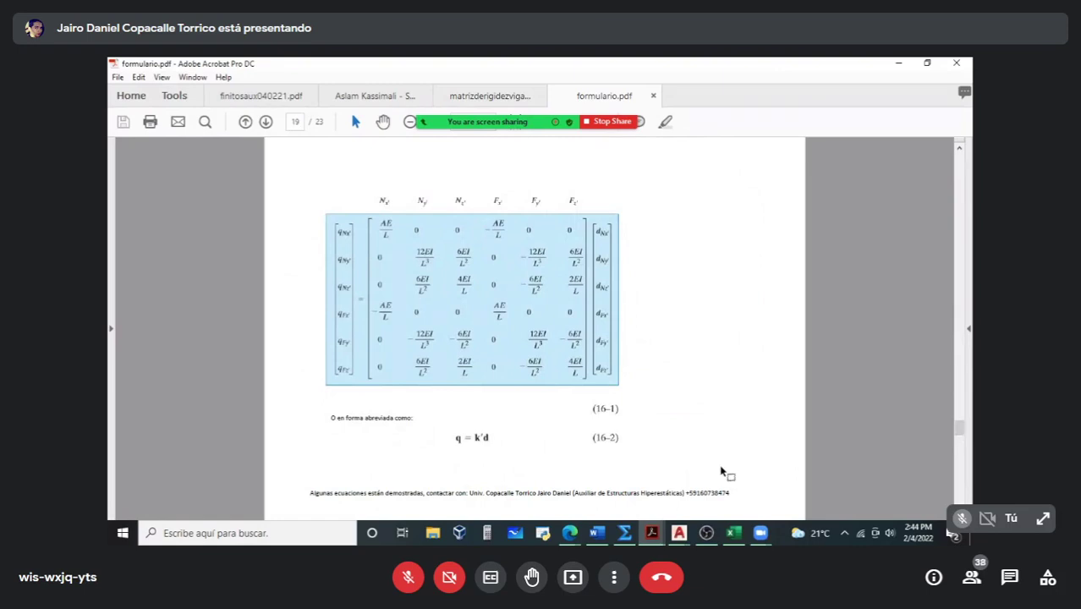
Step: Return to Excel, insert a new equation containing an empty stacked fraction, and move it to column J around row 12
click(733, 532)
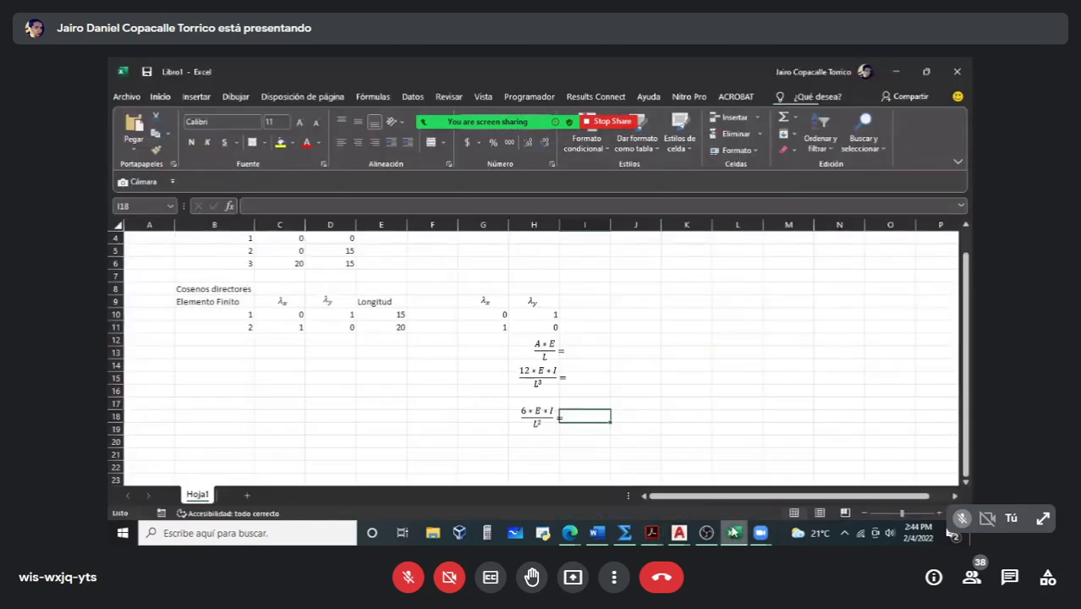
click(546, 449)
click(193, 96)
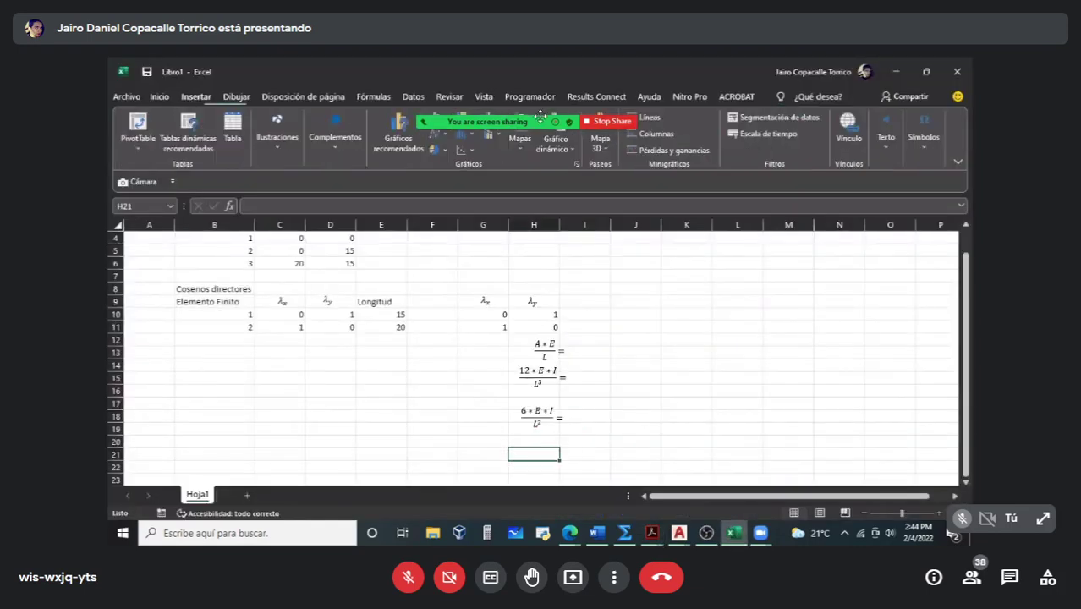
click(925, 159)
click(914, 187)
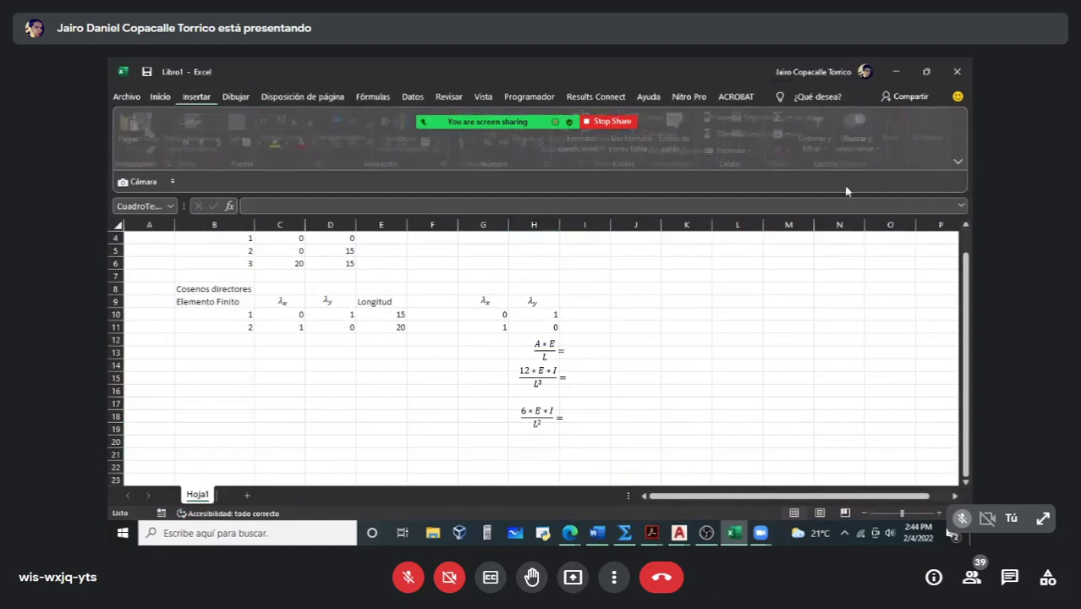
click(623, 144)
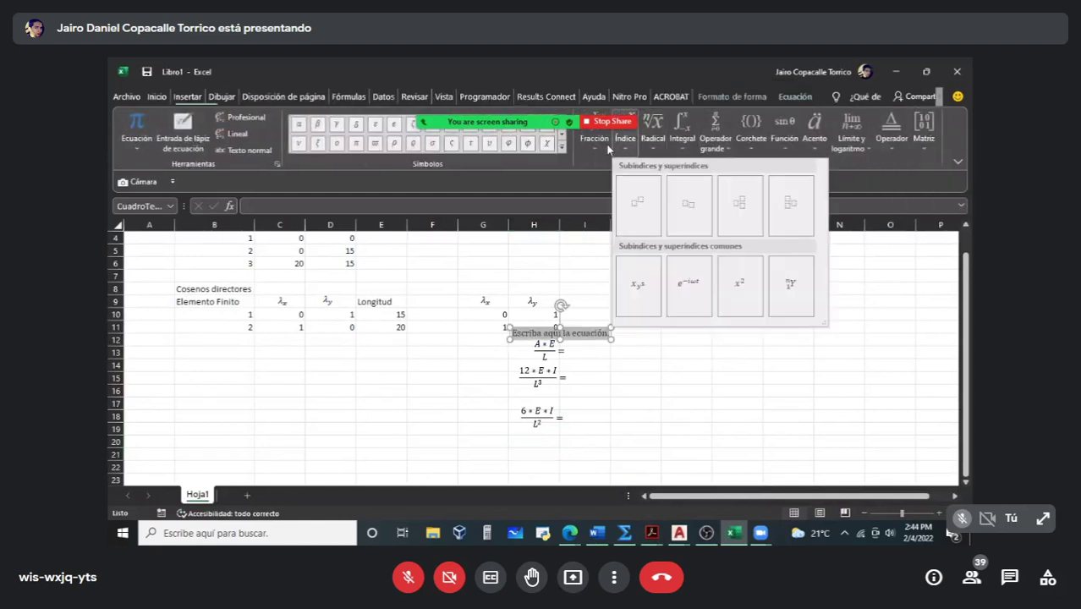
click(639, 205)
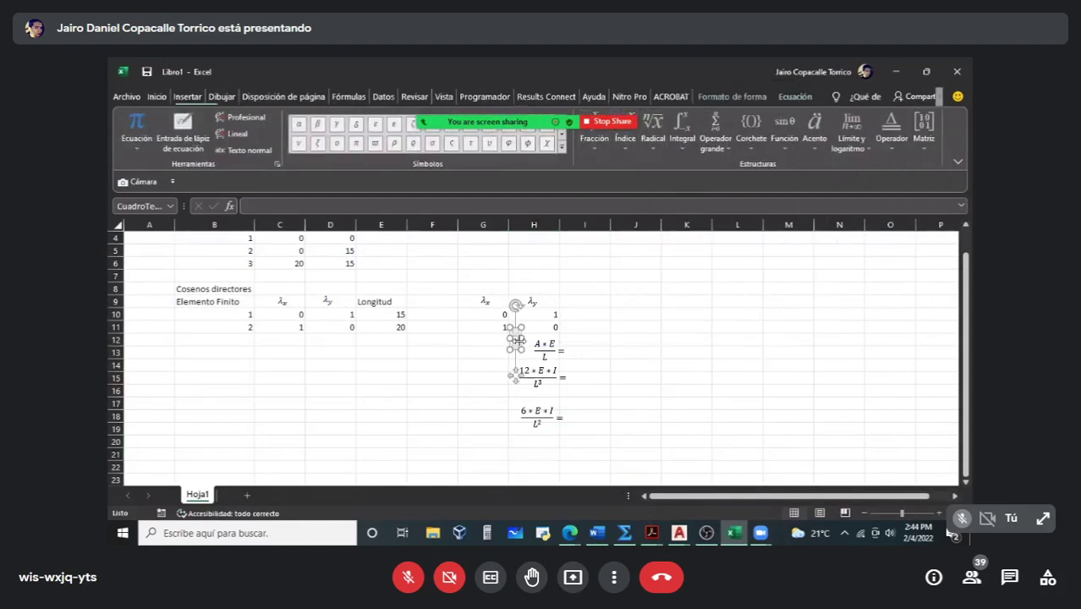
drag(517, 340, 655, 357)
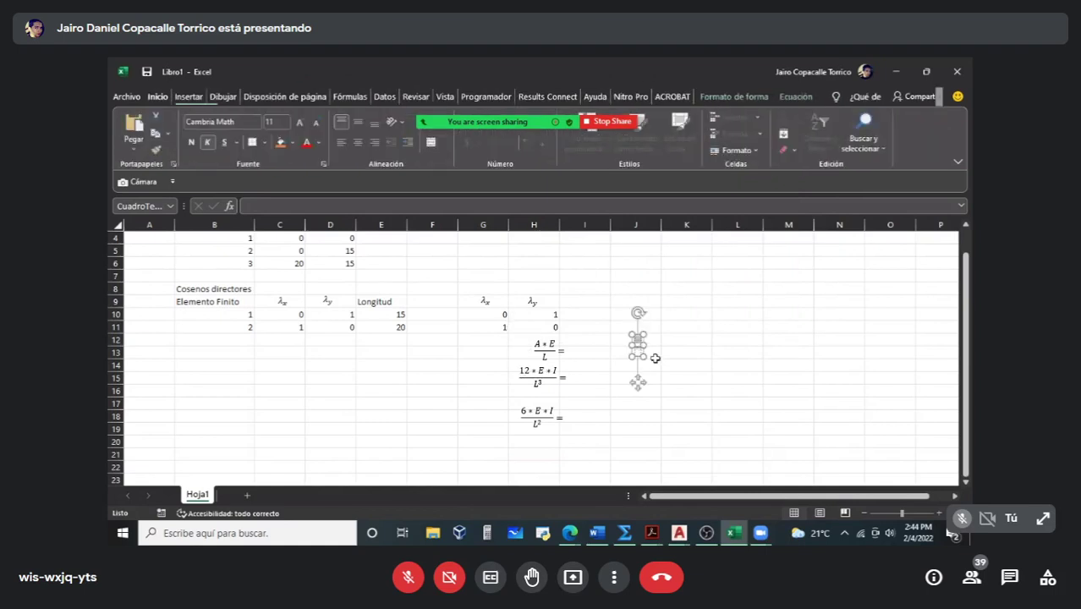
Step: Fill the fraction with 4*E*I over L, place it below the 6*E*I/L² equation, and add an equals sign
text(A*E)
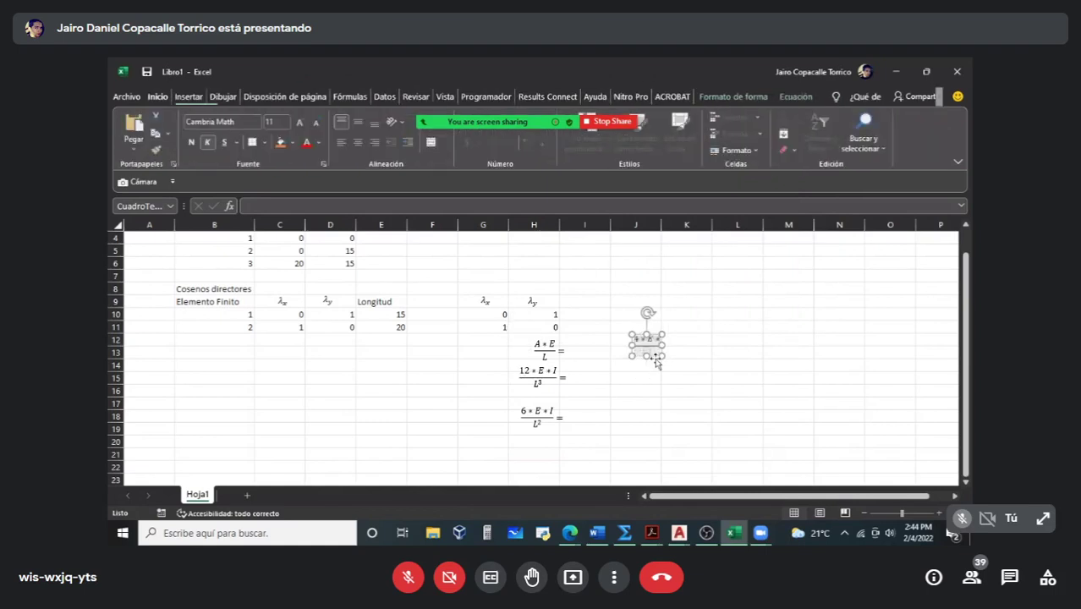
text(*I/L)
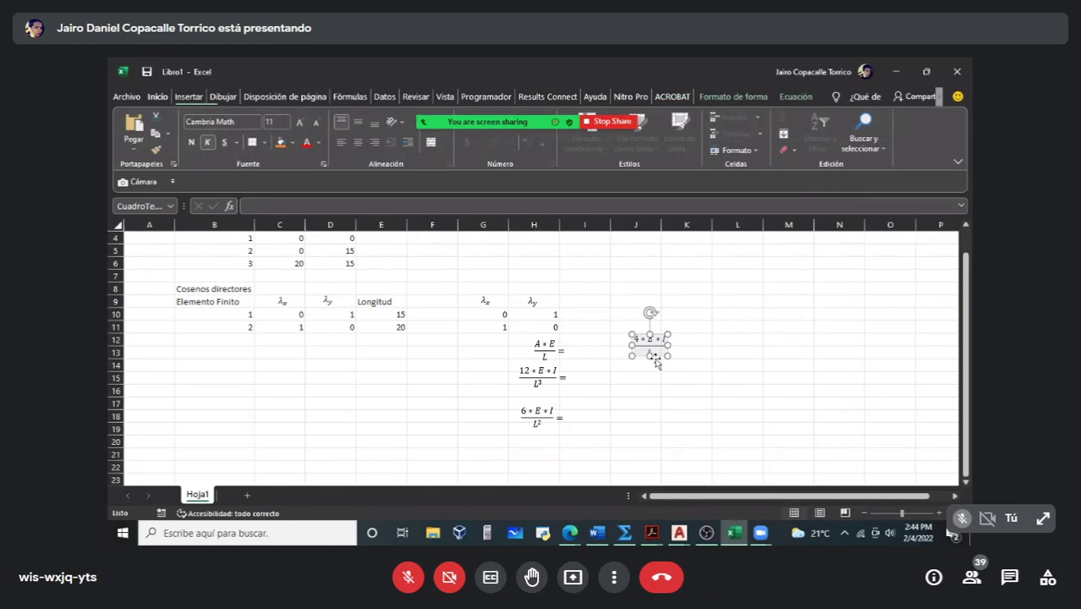
drag(657, 362, 552, 452)
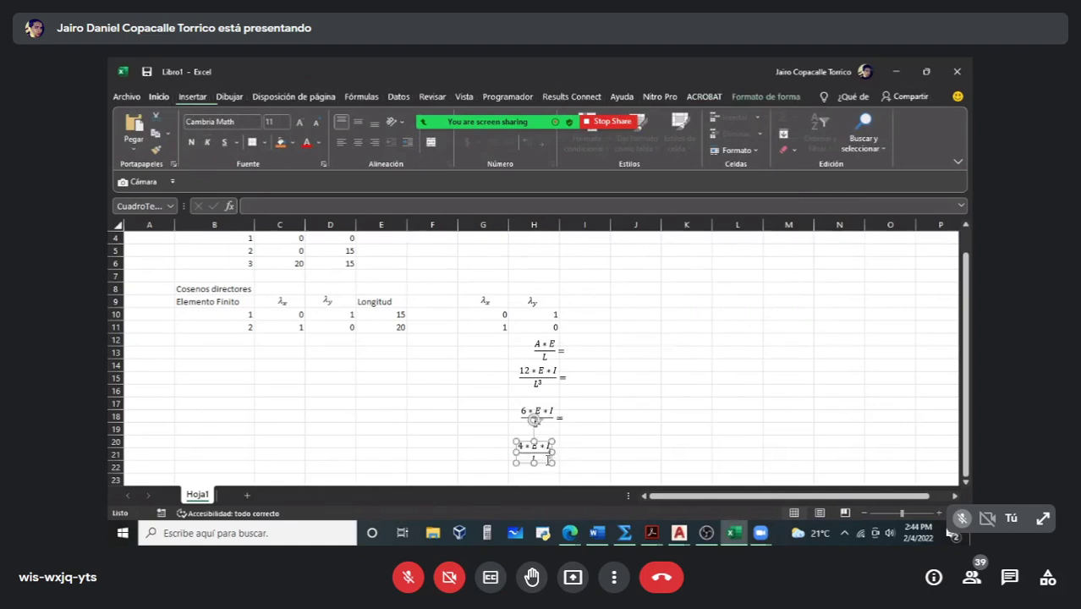
click(548, 456)
text(=)
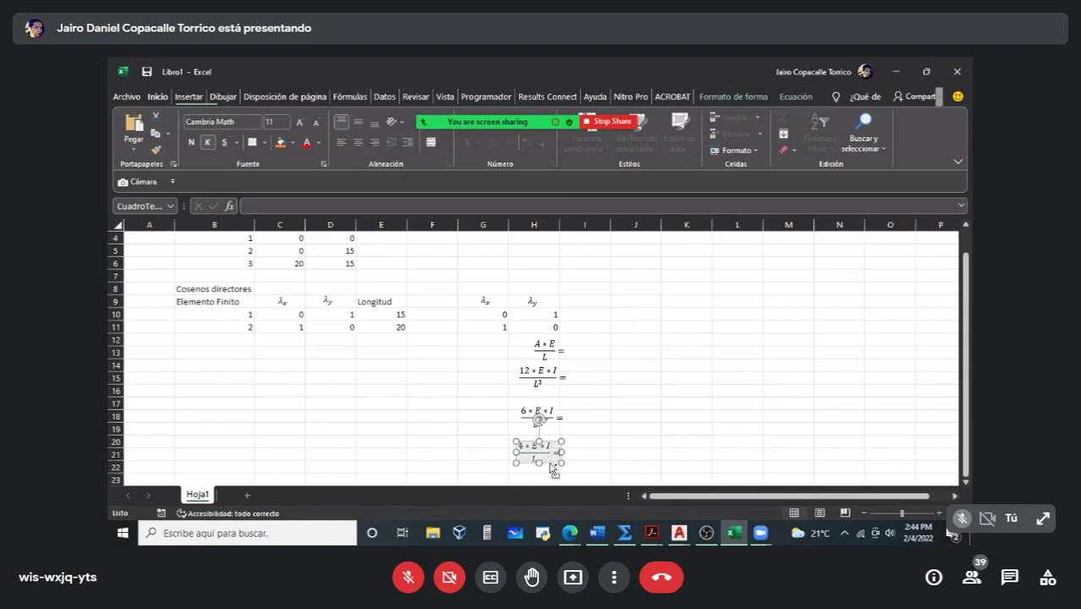
Step: Duplicate the 4*E*I/L equation to columns J and K around row 18 and change the copy to 2*E*I over L
drag(548, 463, 677, 414)
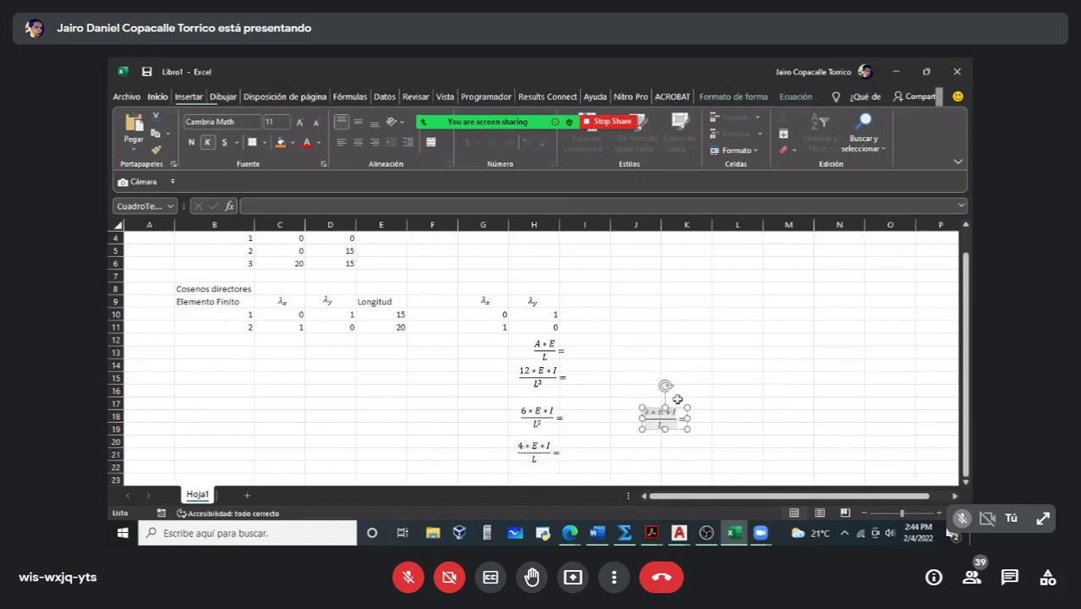
click(677, 390)
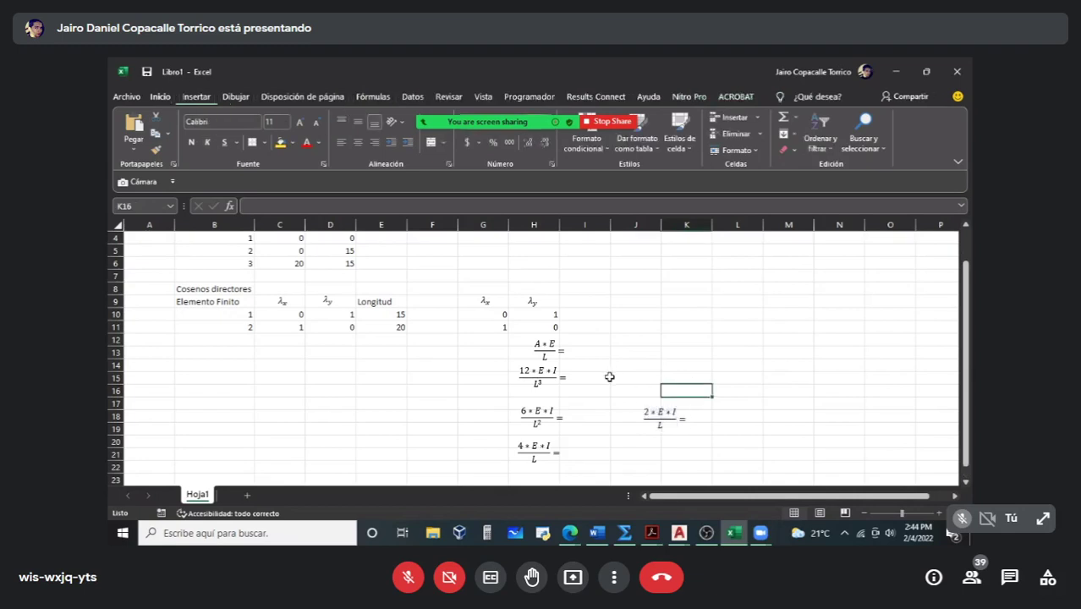
click(551, 356)
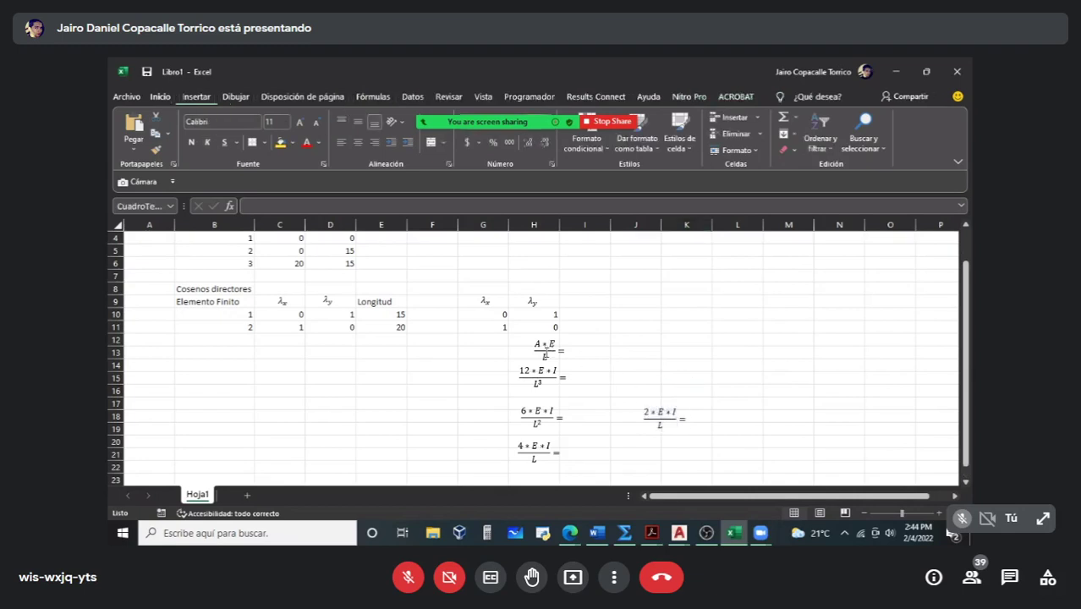
Step: Enter the heading "Matriz de rigidez del elemento 1 en coordenadas locales" in cell B13
click(208, 348)
text(e)
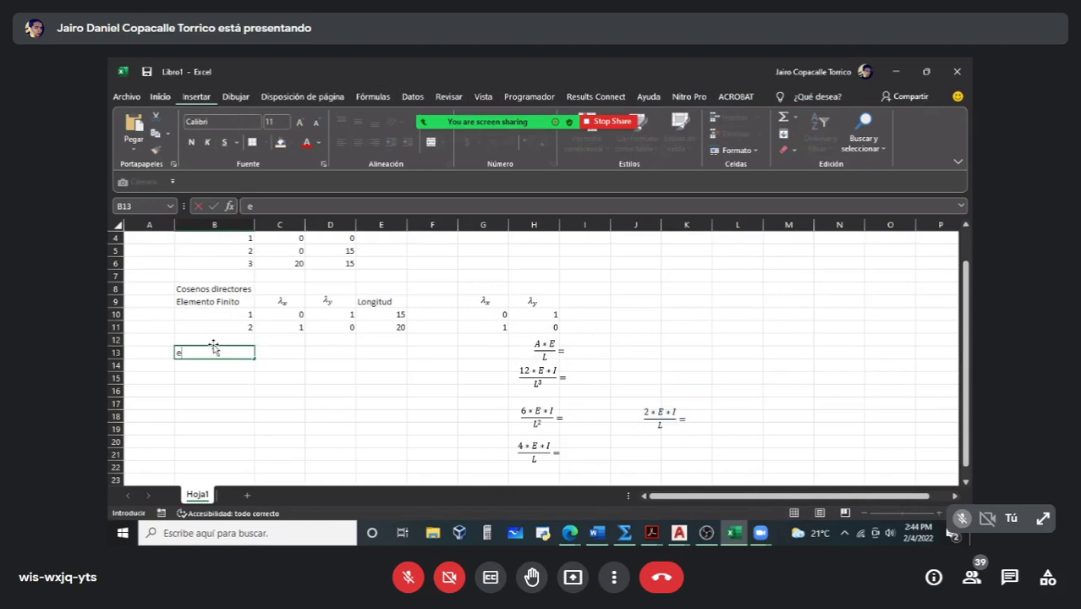
text(atriz de rigidez del)
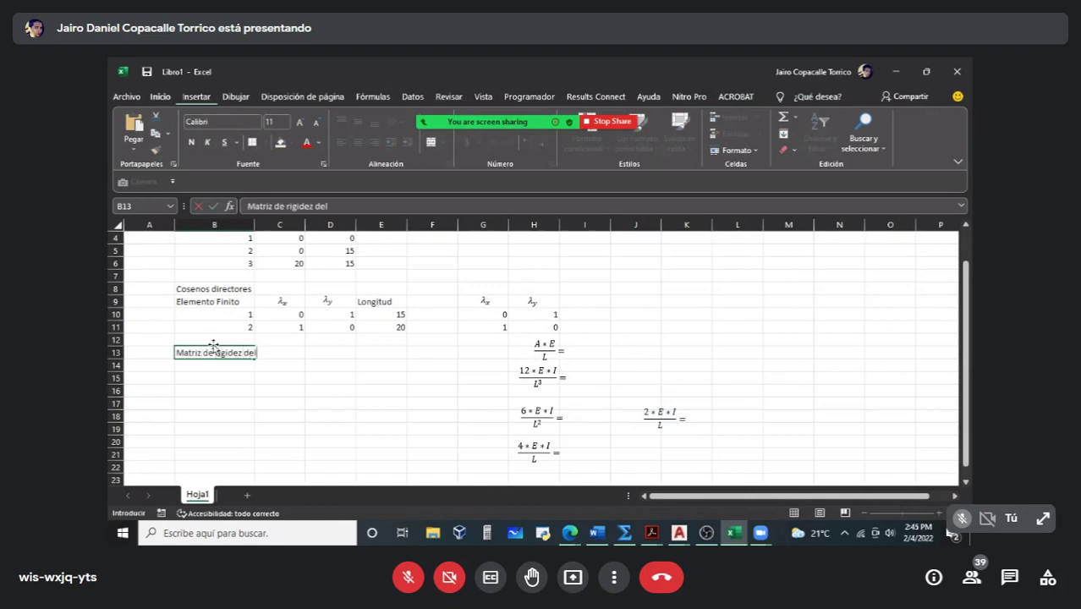
text( elemenot)
text( en coorde)
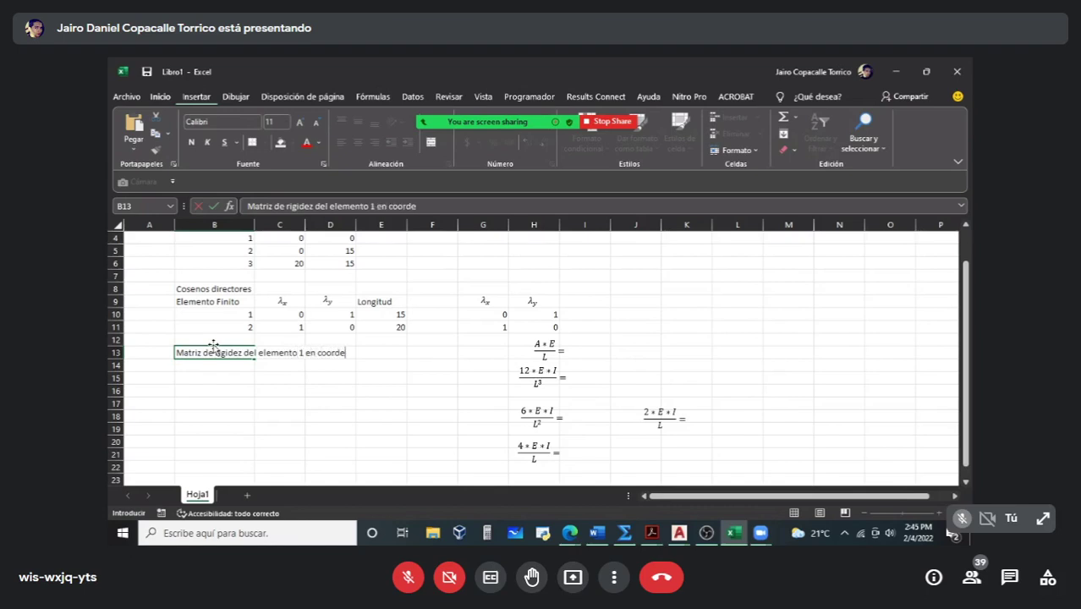
text(nadas locales)
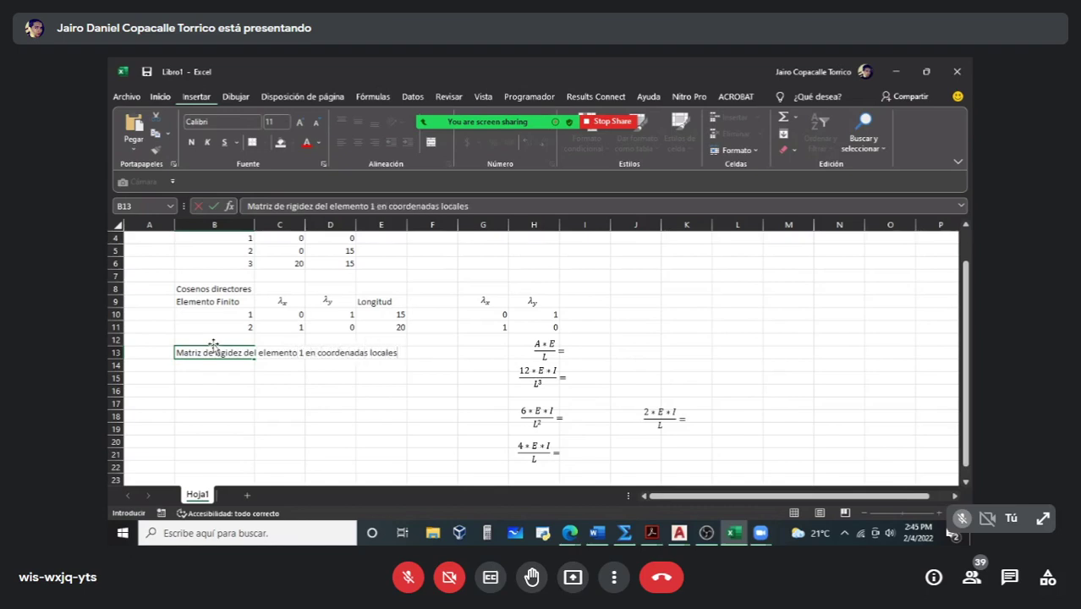
click(289, 411)
Step: Move the A*E/L, 12*E*I/L³ and 6*E*I/L² equations into column B under the stiffness matrix heading, at about rows 14, 17 and 20
scroll(289, 411, down, 2)
click(550, 269)
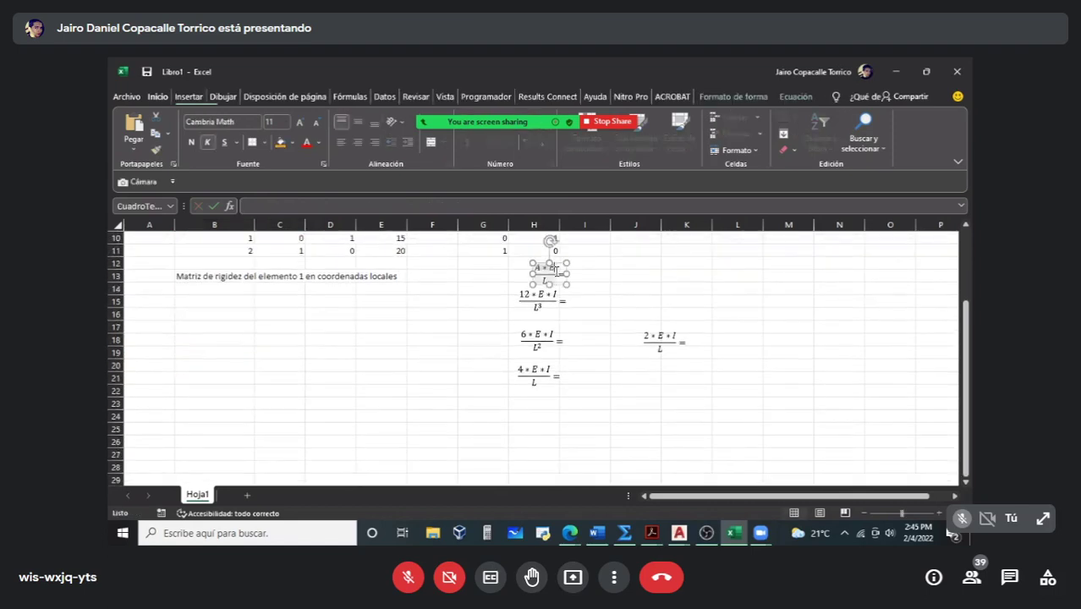
drag(556, 269, 229, 291)
click(565, 298)
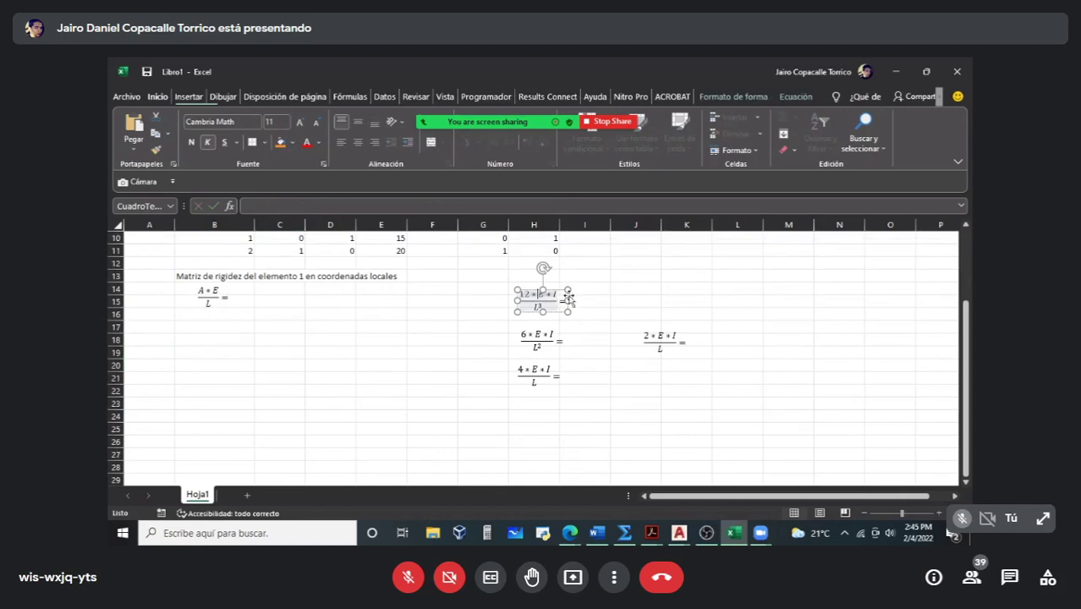
drag(568, 298, 241, 331)
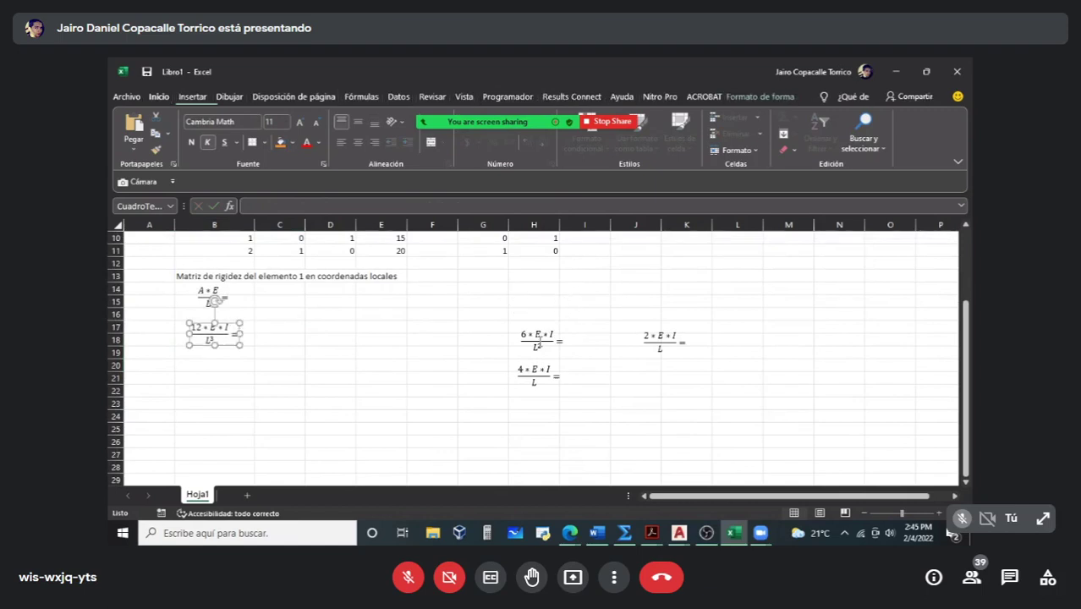
click(540, 338)
drag(540, 338, 234, 365)
Step: Move the 4*E*I/L and 2*E*I/L equations into column B, stacked below the 6*E*I/L² equation
click(554, 371)
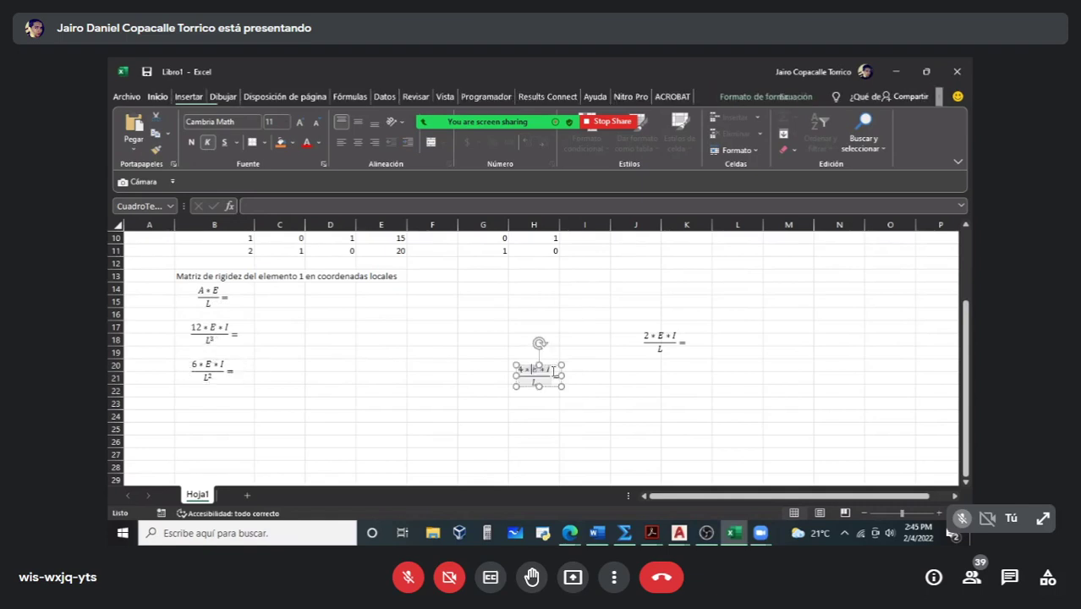
drag(554, 370, 233, 403)
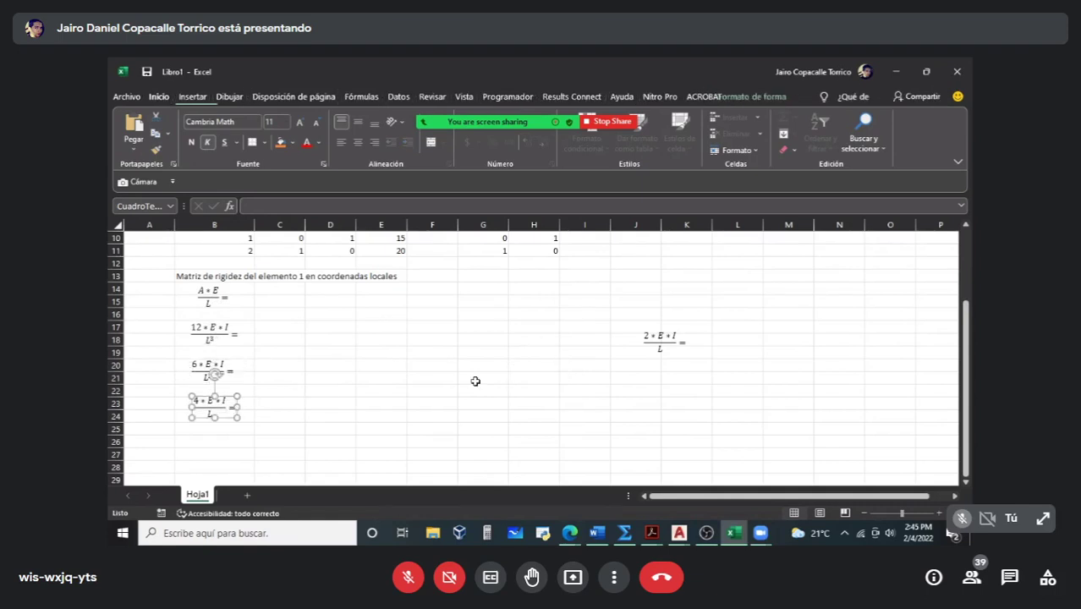
click(681, 341)
drag(681, 340, 240, 430)
click(378, 381)
scroll(378, 382, up, 2)
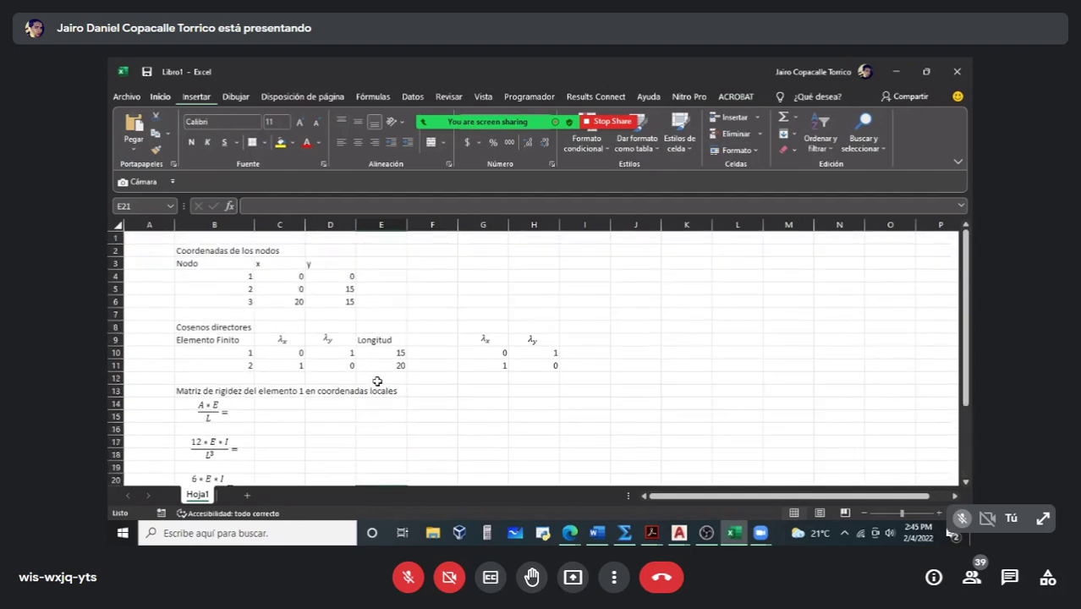
Step: Enter the headings A, E and I in cells I9, J9 and K9, beside the second pair of direction cosines
click(485, 340)
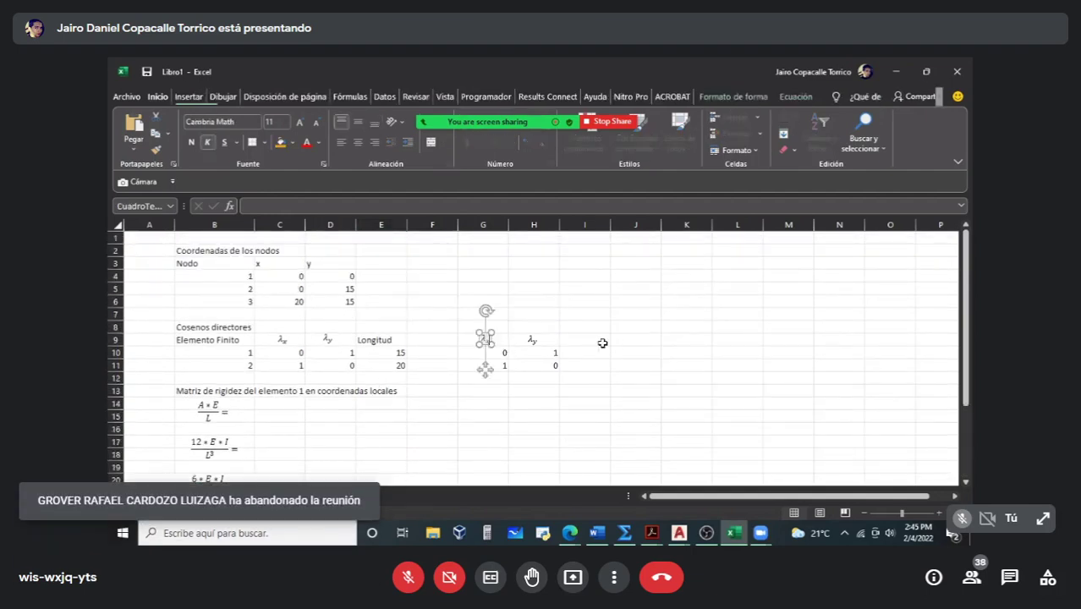
click(602, 342)
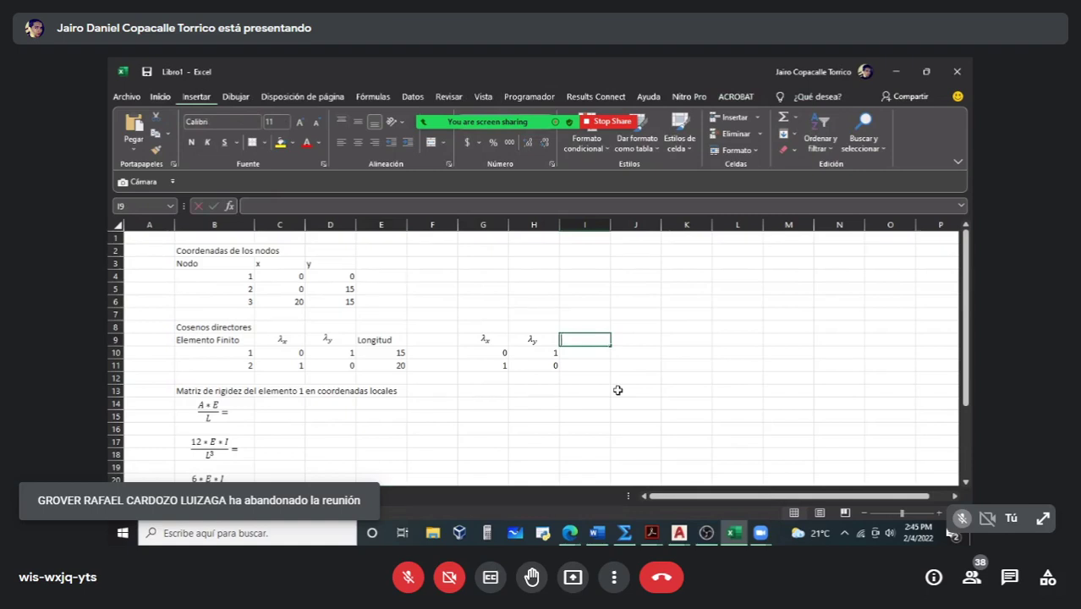
text(A)
click(634, 340)
text(E)
click(686, 336)
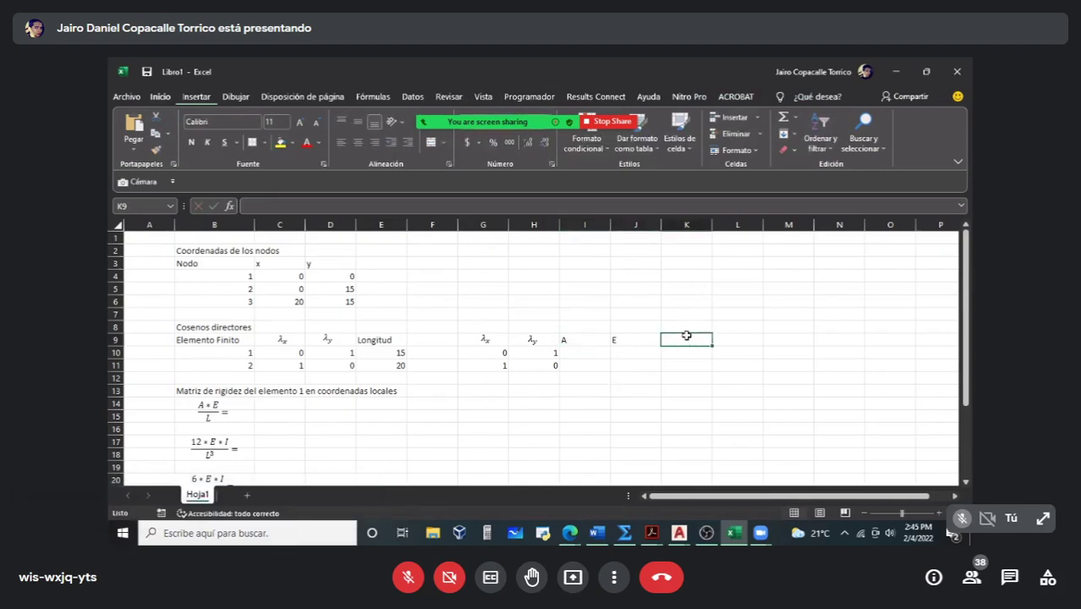
text(I)
key(Return)
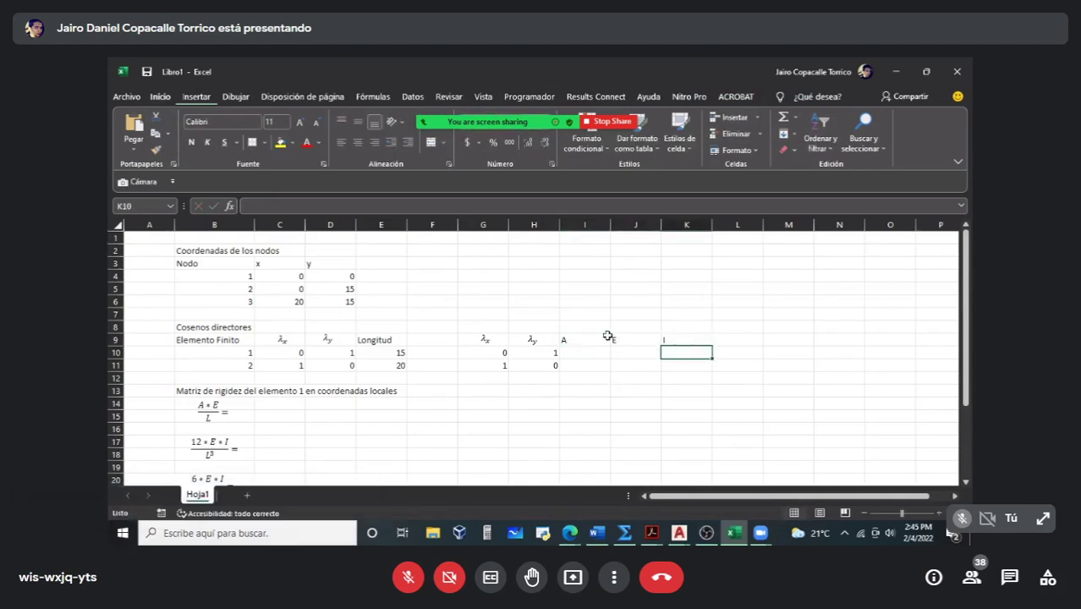
Step: Look up the elastic modulus in the Word problem statement, return to Excel and enter 29000 for element 1 in J10
click(598, 533)
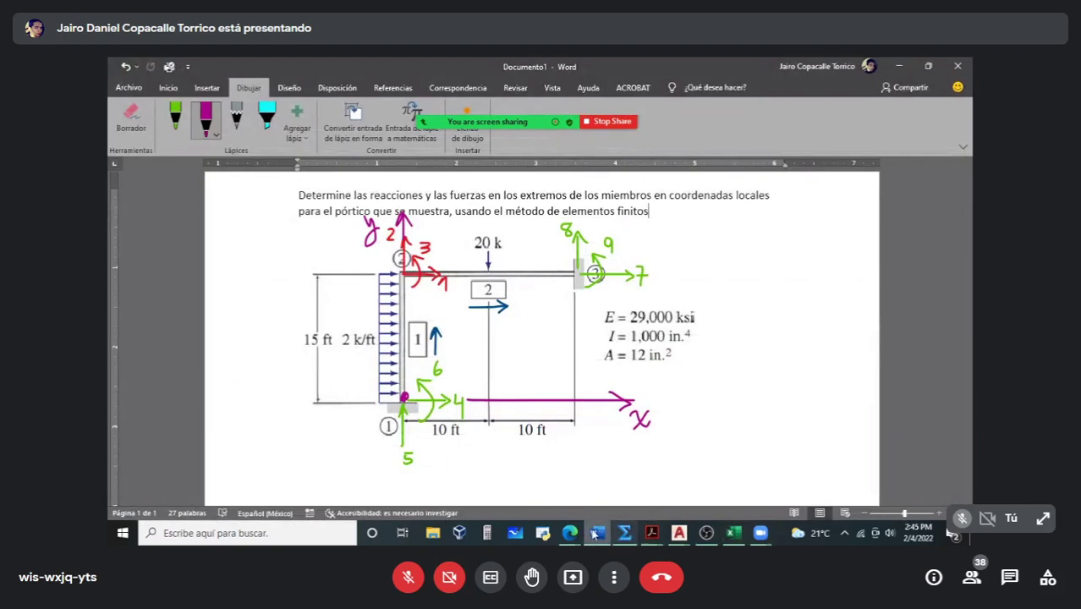
mouse_move(599, 537)
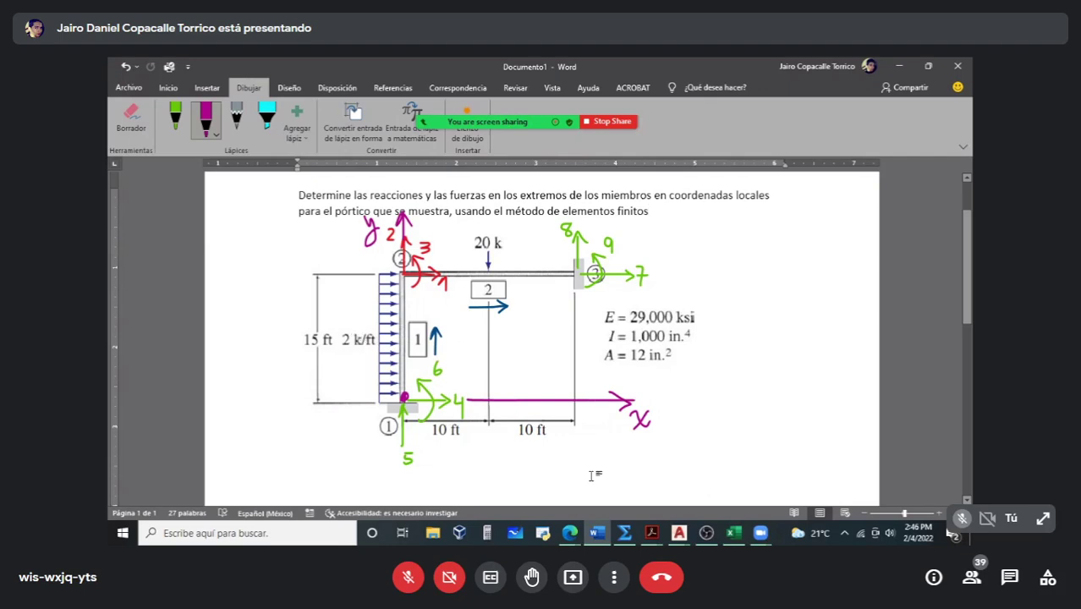
click(735, 533)
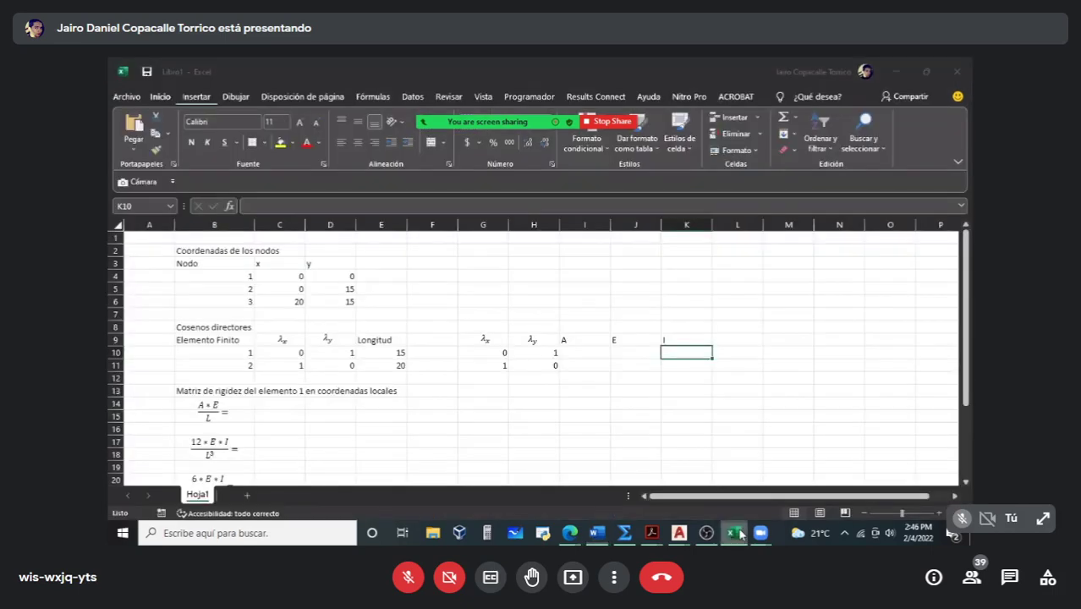
click(737, 533)
click(735, 533)
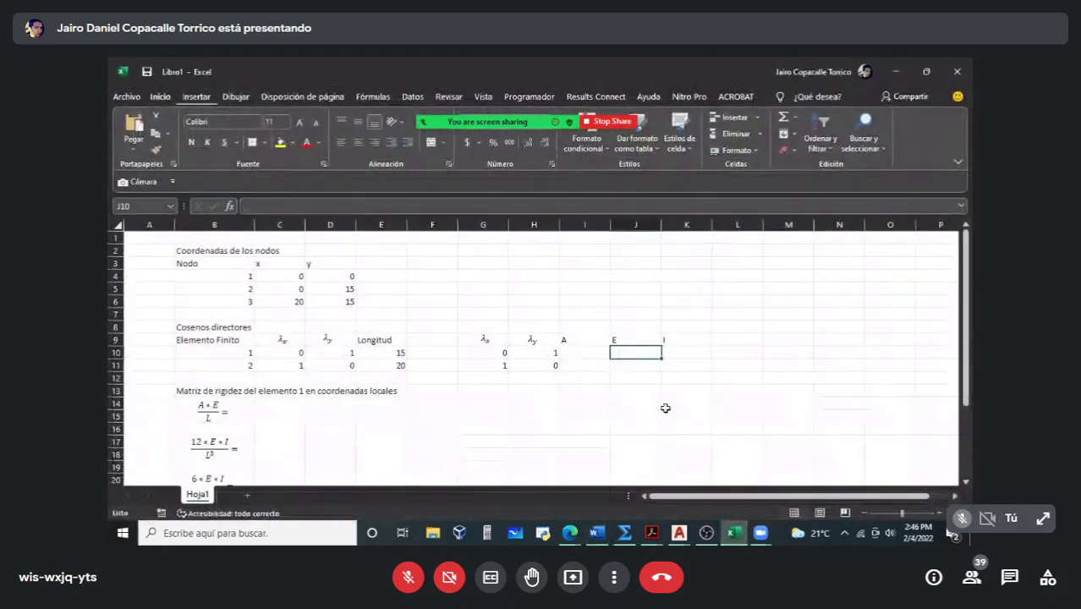
text(=)
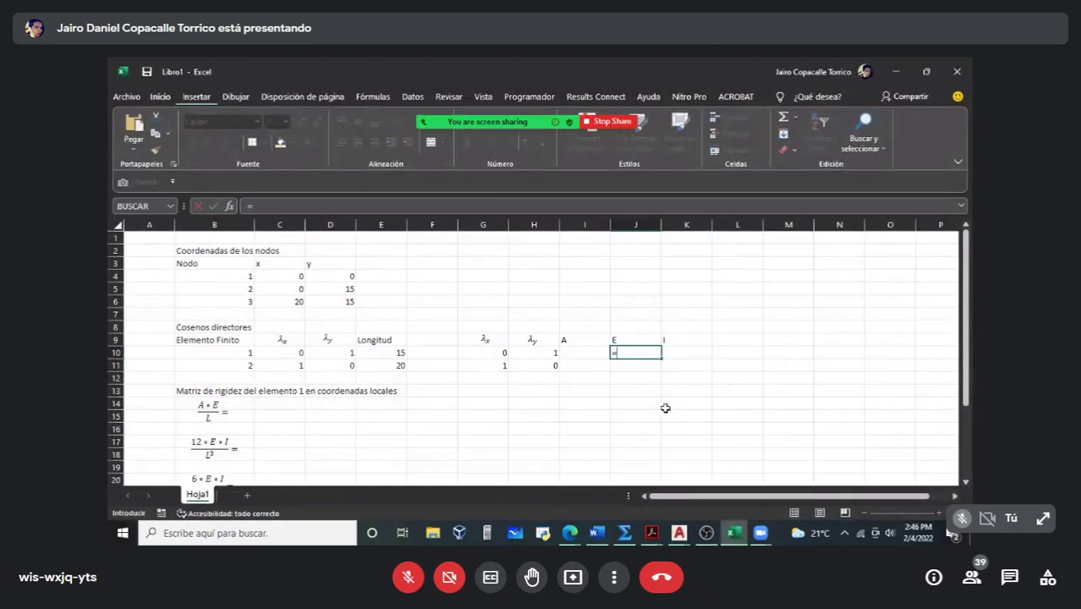
text(29000)
key(Return)
Step: Change the heading in J9 to "E (Ksi)" and enter 29000 for element 2 in J11
click(639, 330)
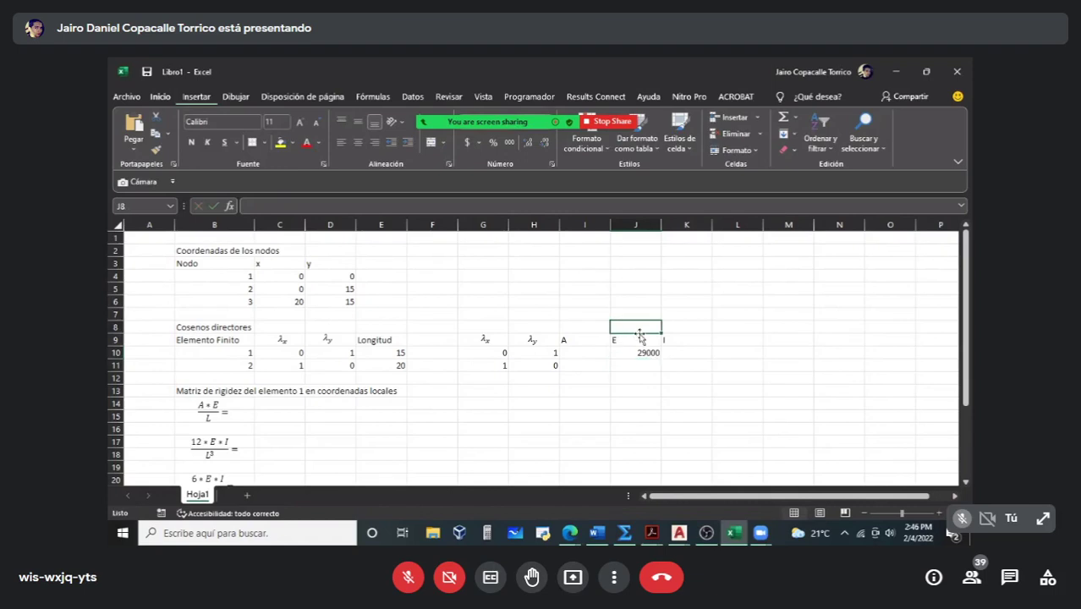
double_click(640, 338)
text(()
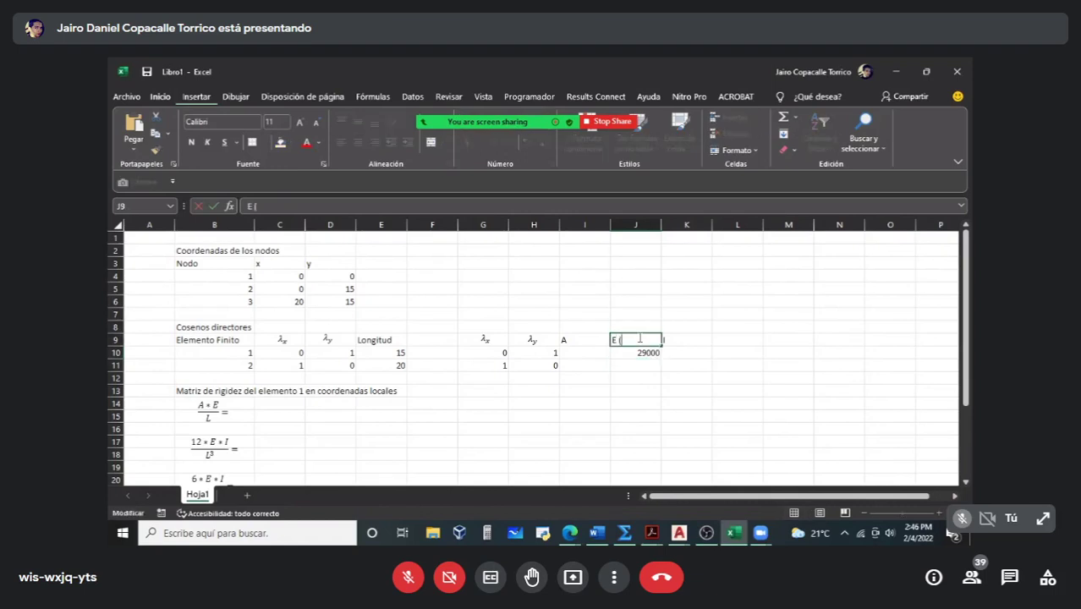
text(Ks)
text(si)
text())
key(Return)
click(636, 365)
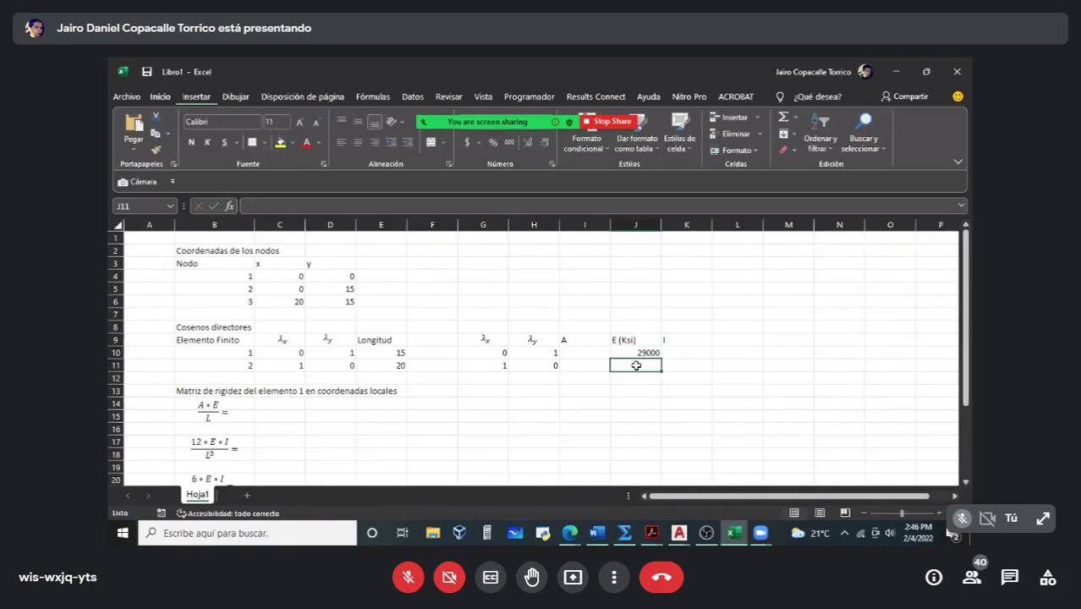
text(29000)
key(Return)
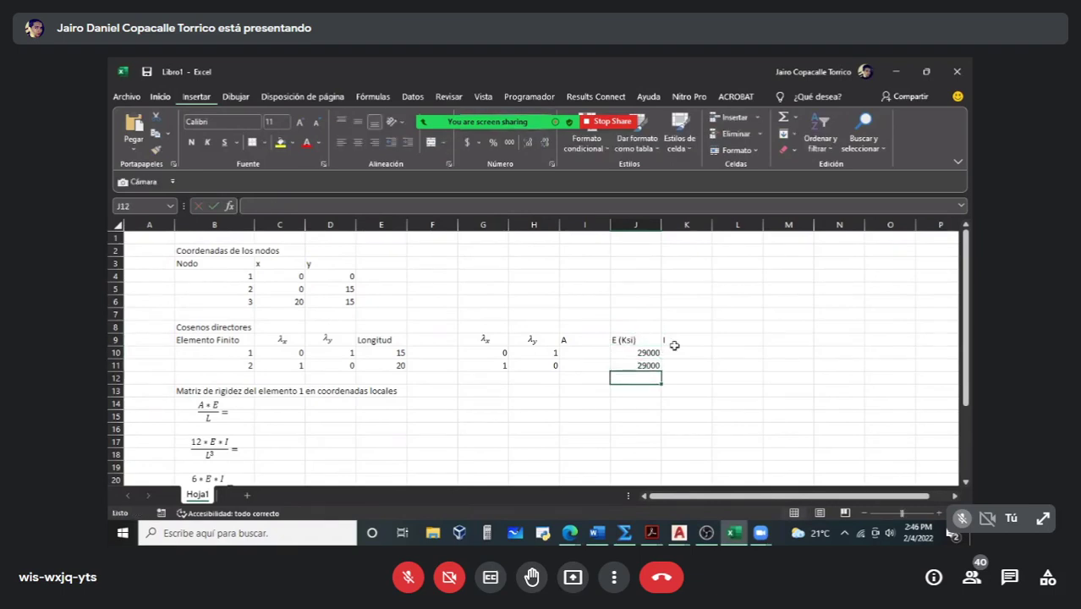
Step: Check the moment of inertia in the Word problem statement, then enter 1000 for both elements in K10 and K11 in Excel
click(675, 342)
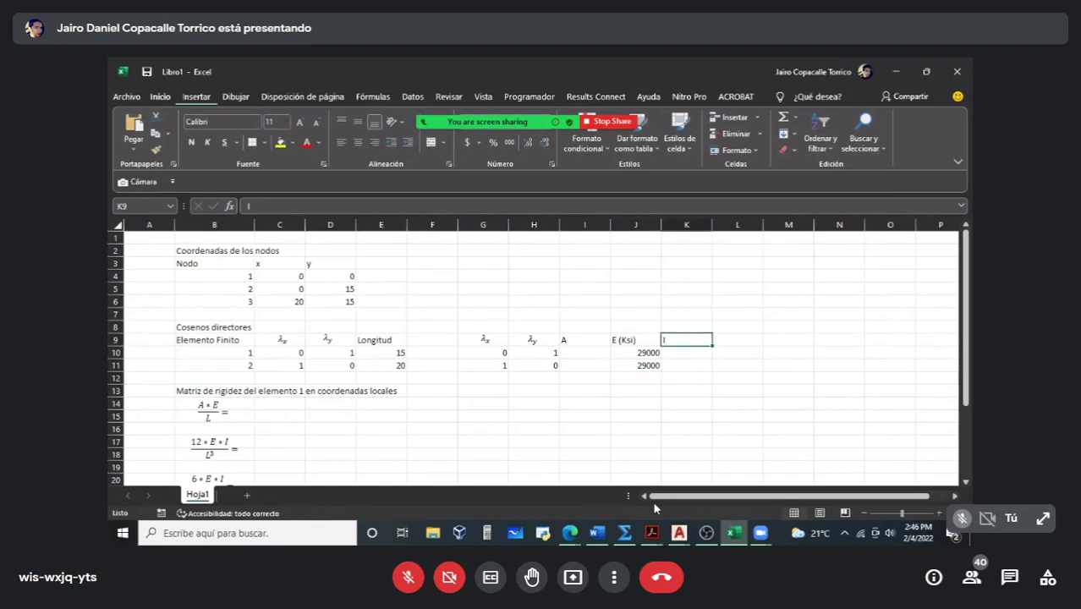
click(599, 532)
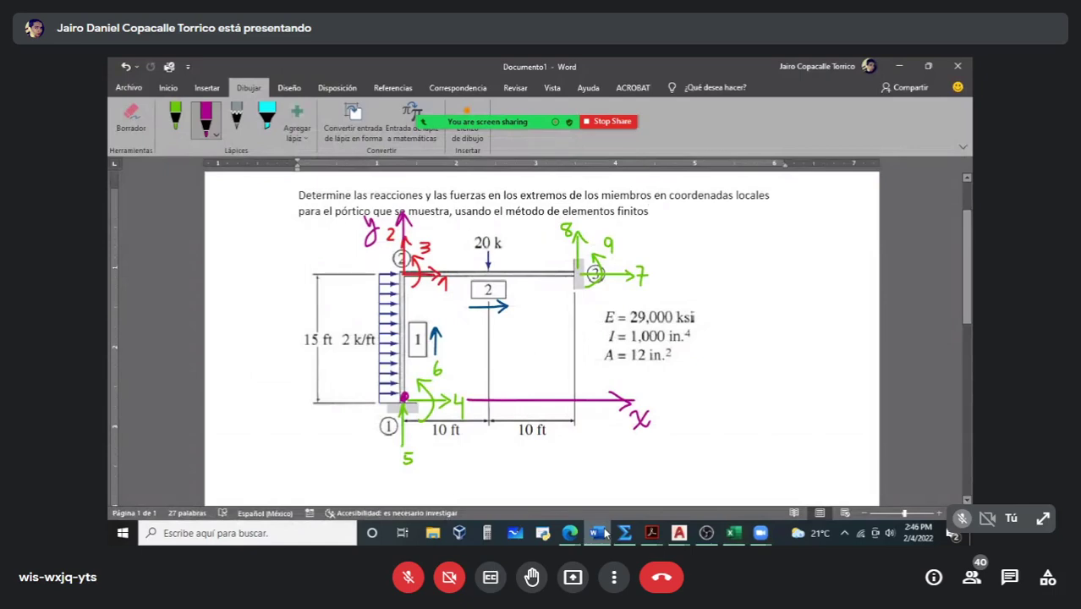
click(599, 533)
click(688, 353)
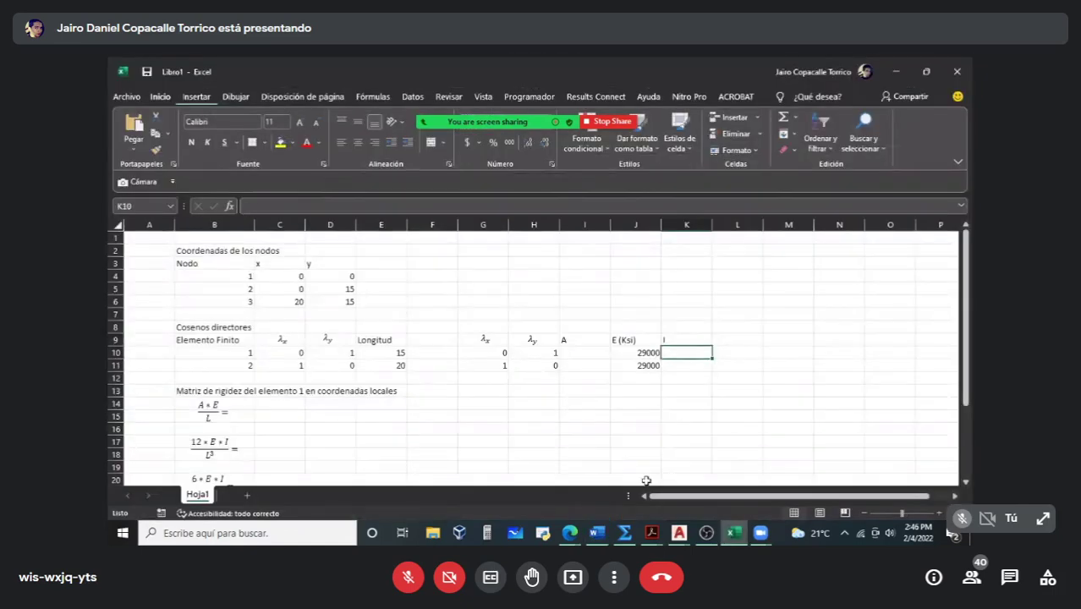
click(603, 535)
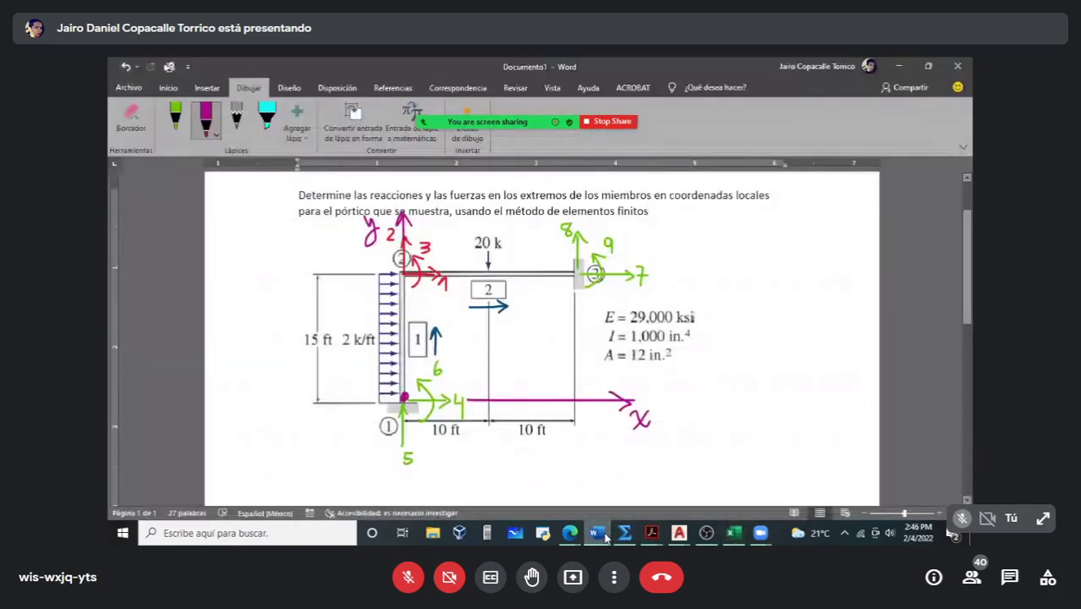
click(605, 535)
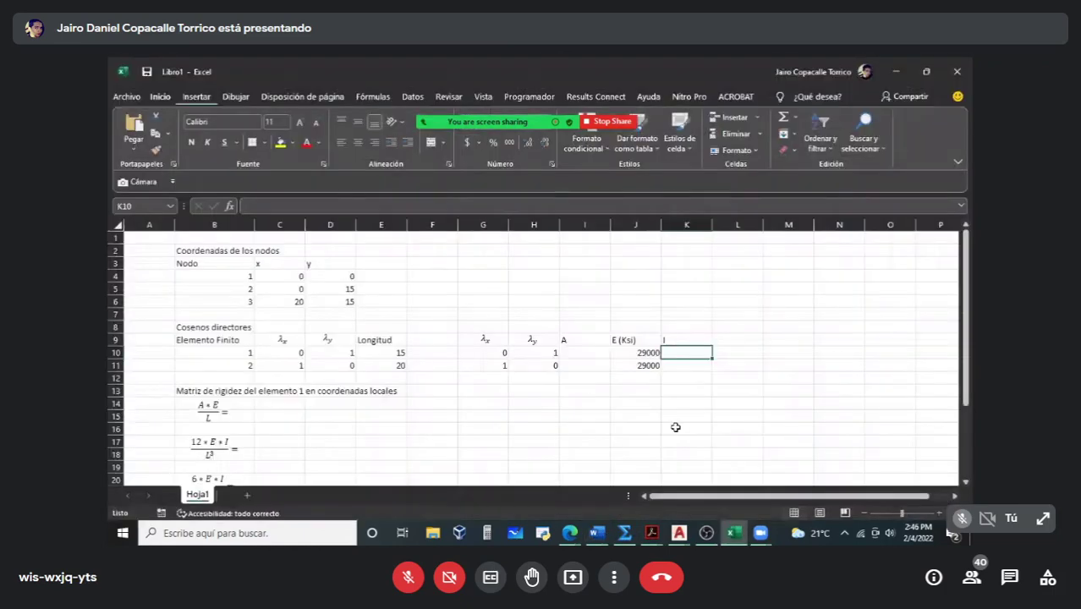
text(10000)
key(BackSpace)
key(Return)
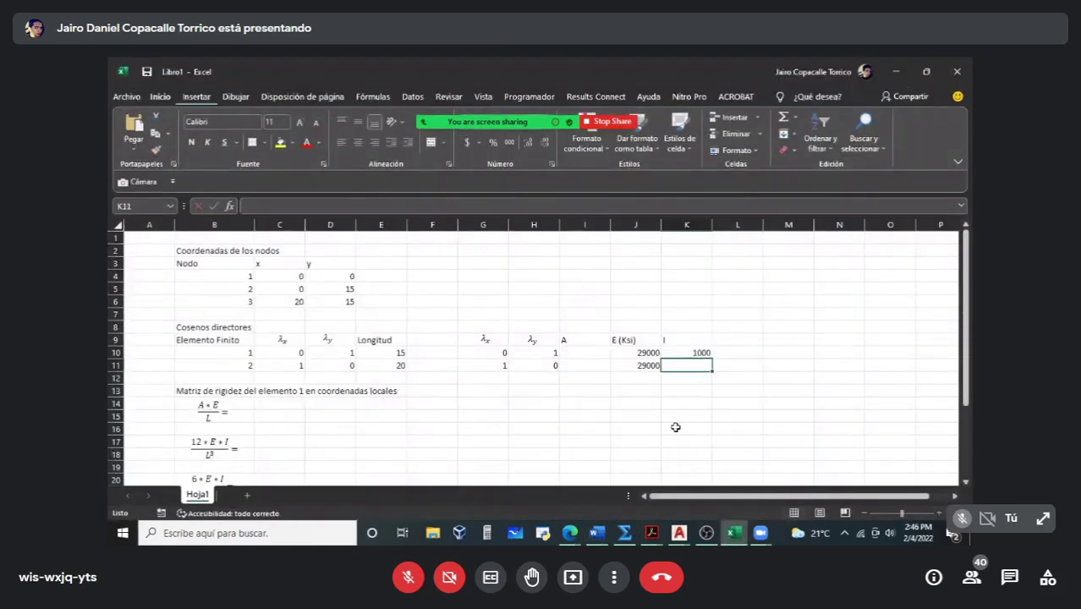
text(1000)
key(Return)
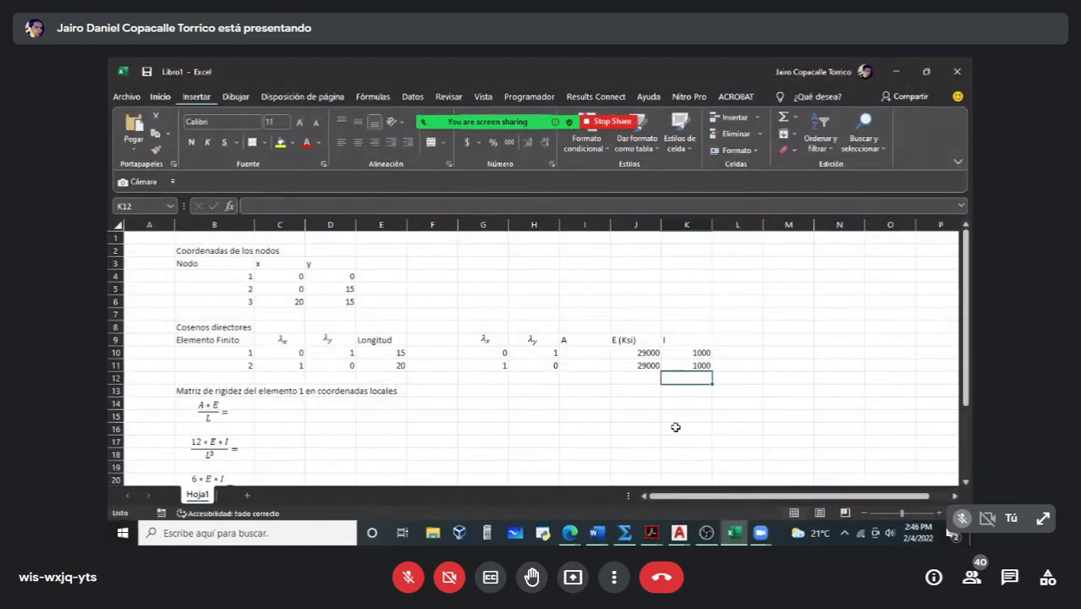
double_click(689, 339)
text(I)
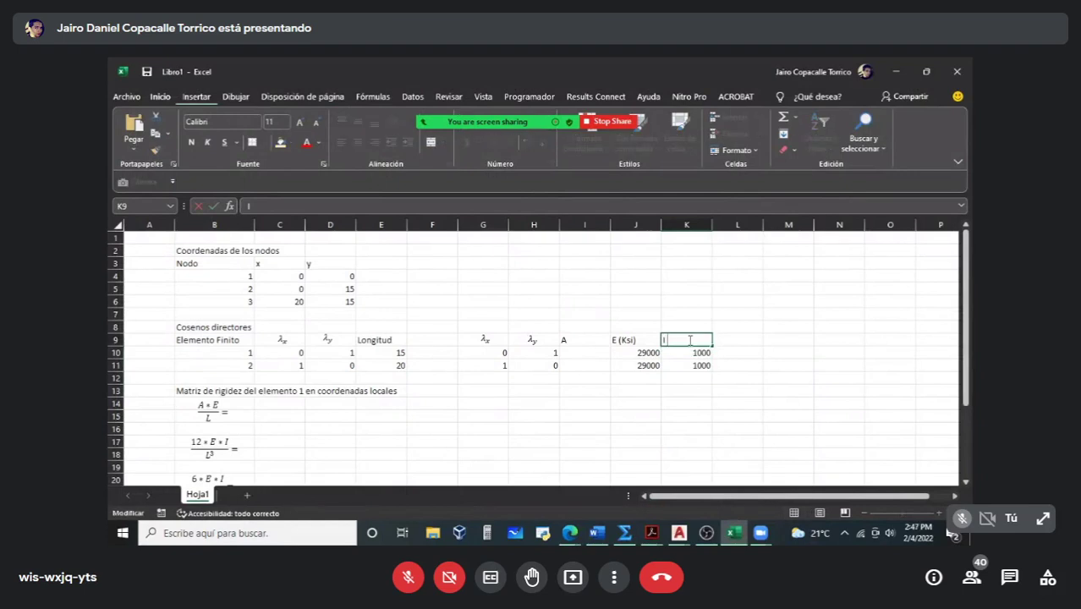
text( (in)
click(700, 425)
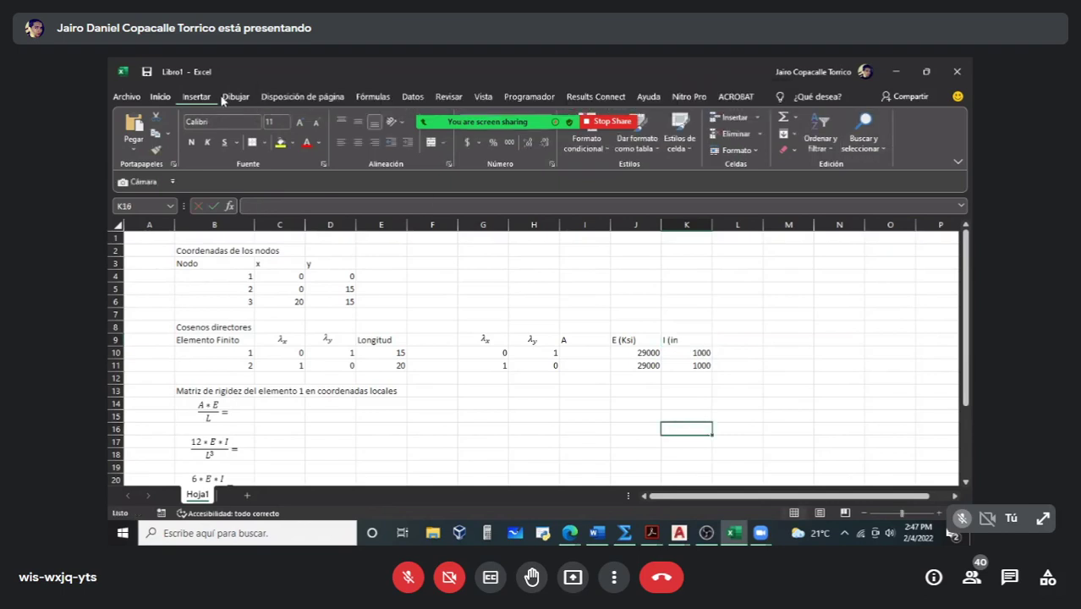
Step: Insert the equation I(in⁴) and put it in K9 in place of the plain text heading
scroll(825, 118, down, 2)
scroll(837, 121, up, 1)
click(924, 137)
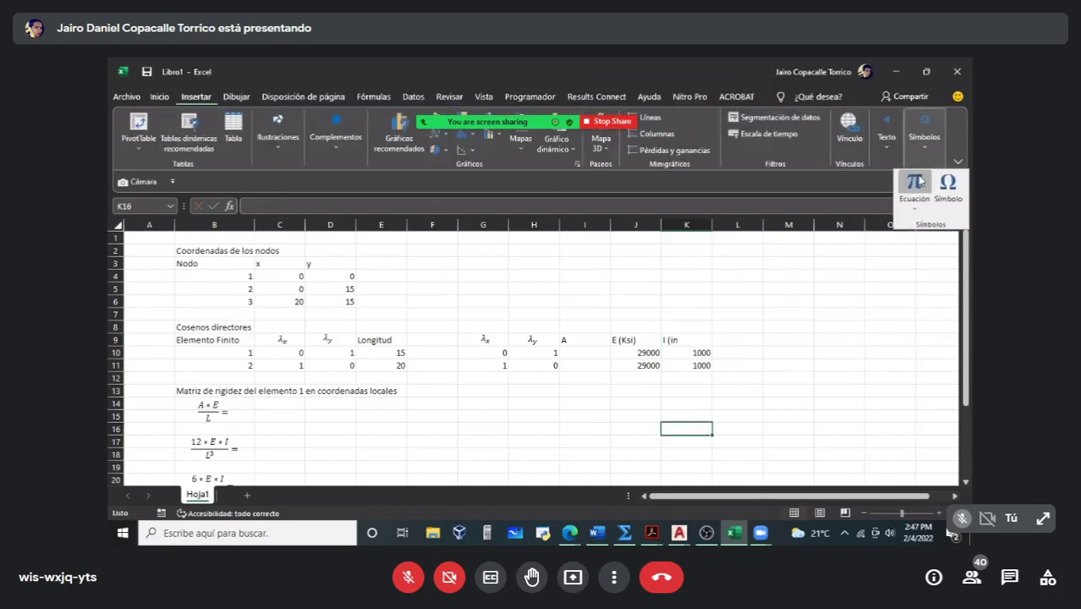
click(912, 181)
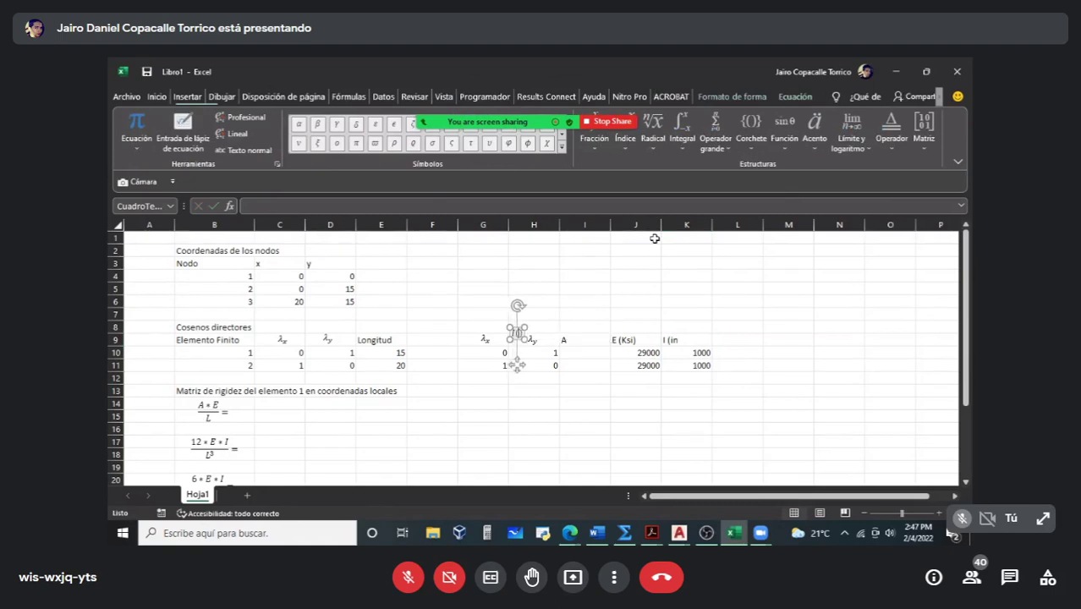
click(625, 140)
click(593, 140)
click(625, 140)
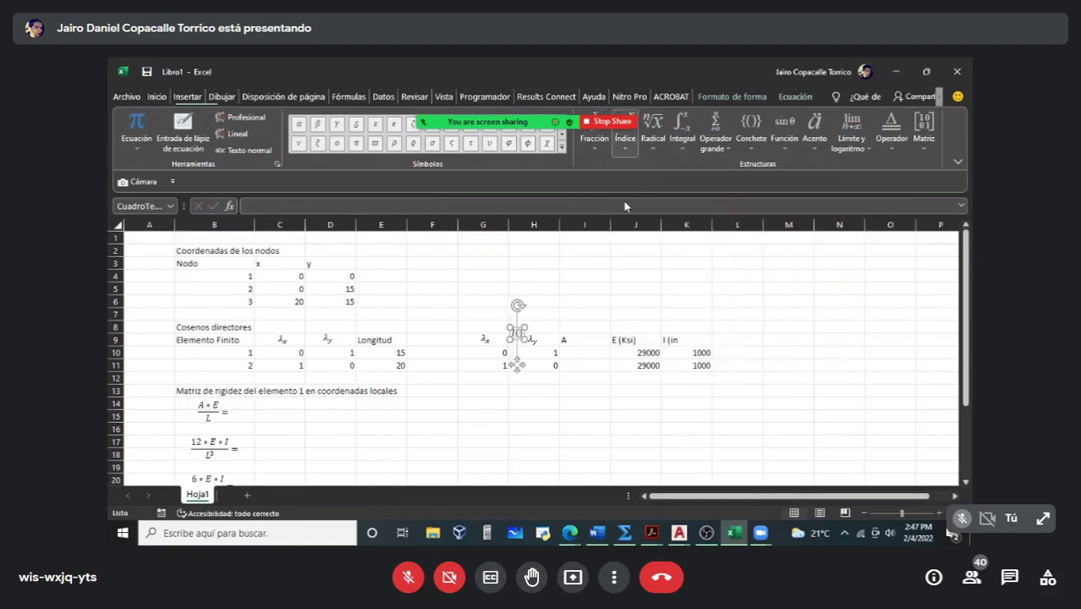
click(526, 339)
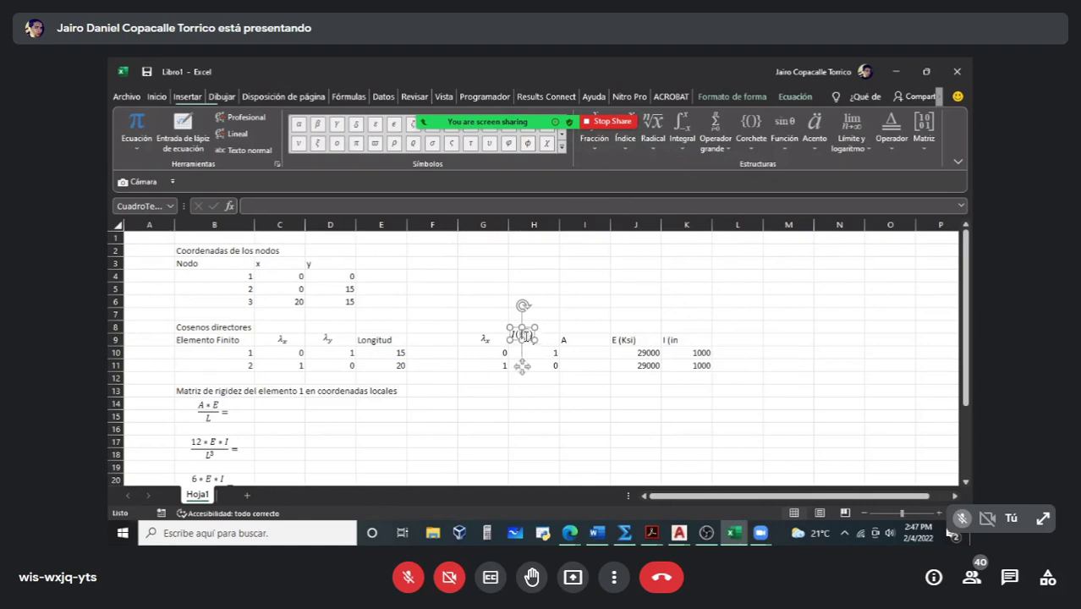
drag(529, 336, 685, 317)
click(689, 340)
key(Delete)
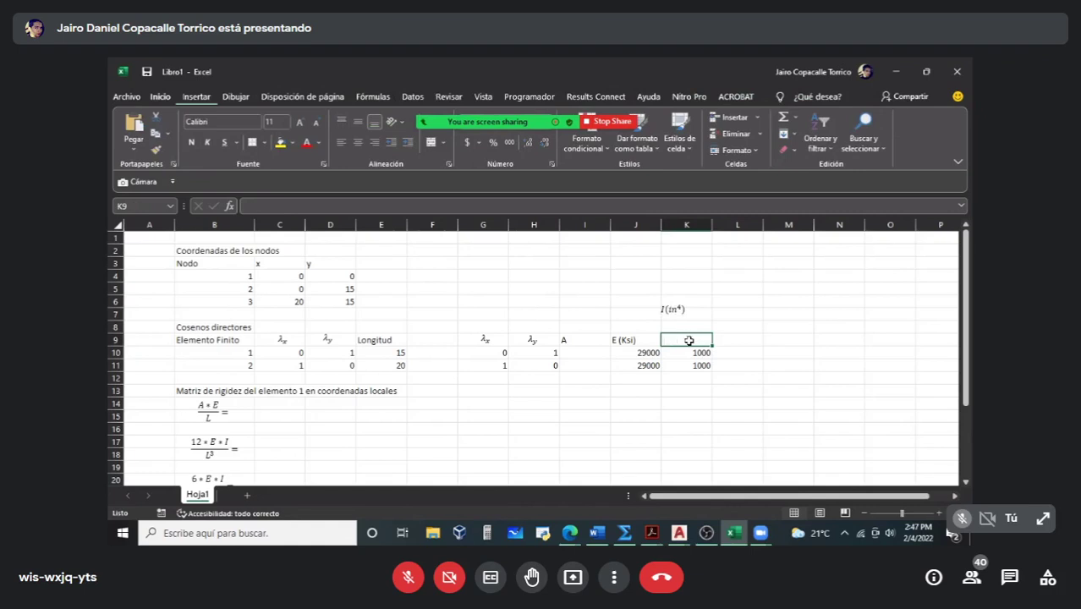
click(685, 315)
Step: Duplicate the I(in⁴) equation, change the copy to A(in²) and put it in I9 in place of the plain text A
drag(683, 321, 660, 403)
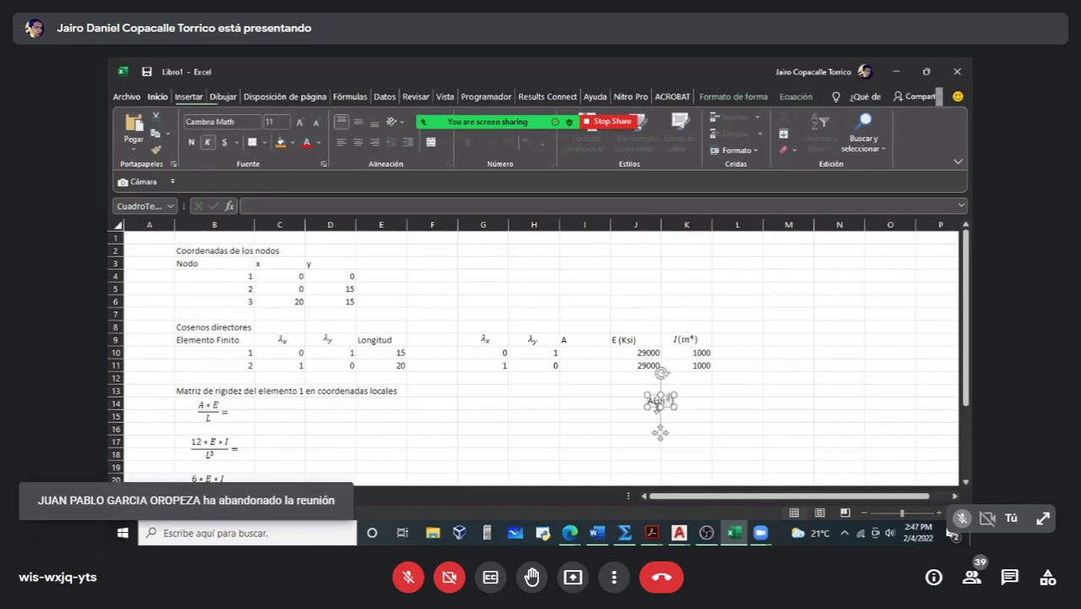
click(584, 340)
key(Delete)
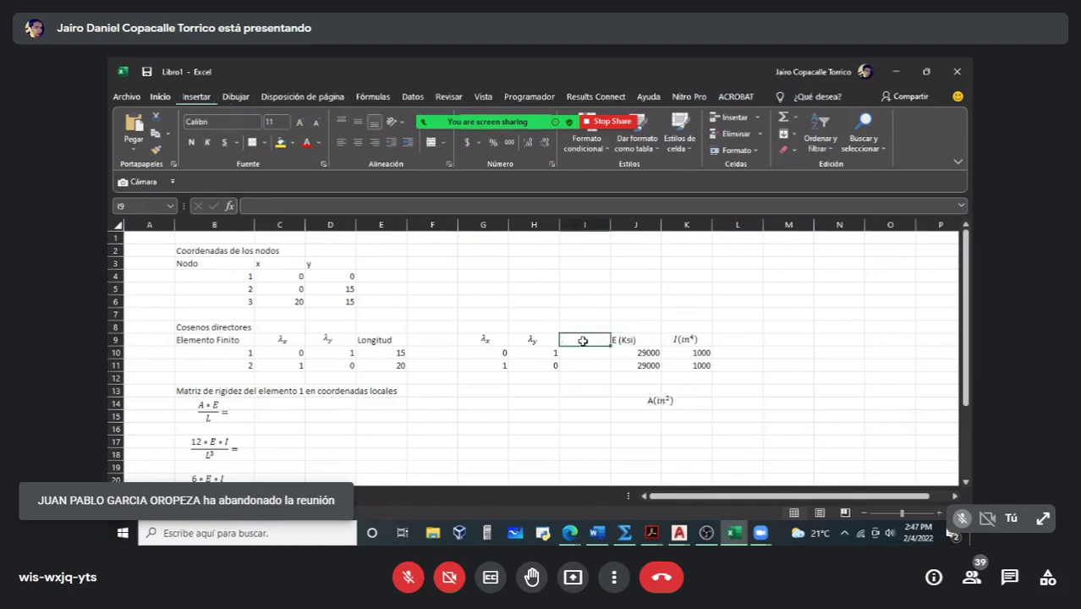
click(662, 408)
drag(661, 409, 583, 342)
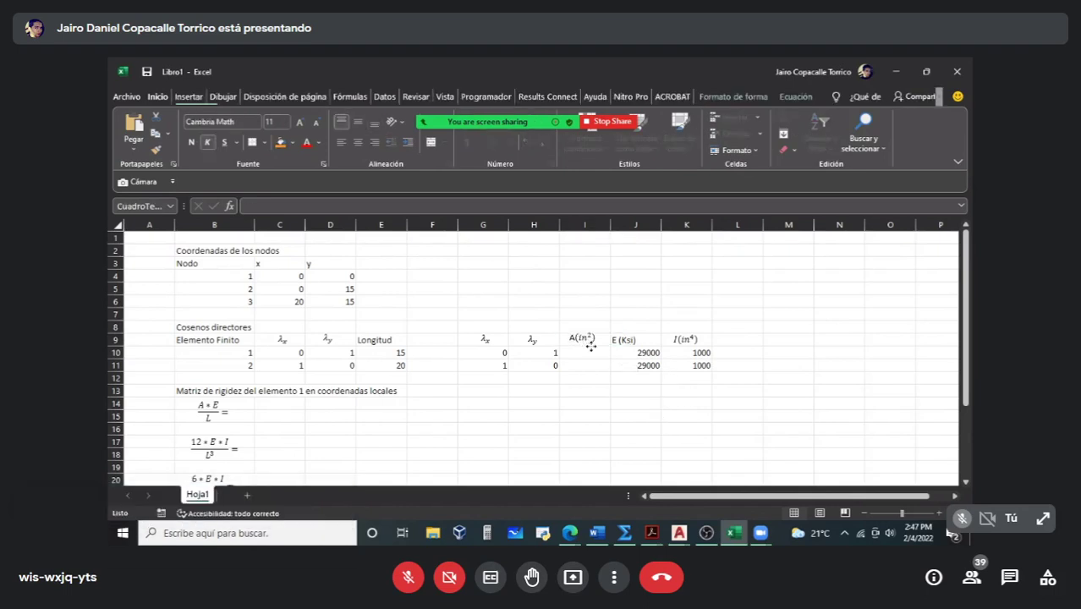
click(568, 401)
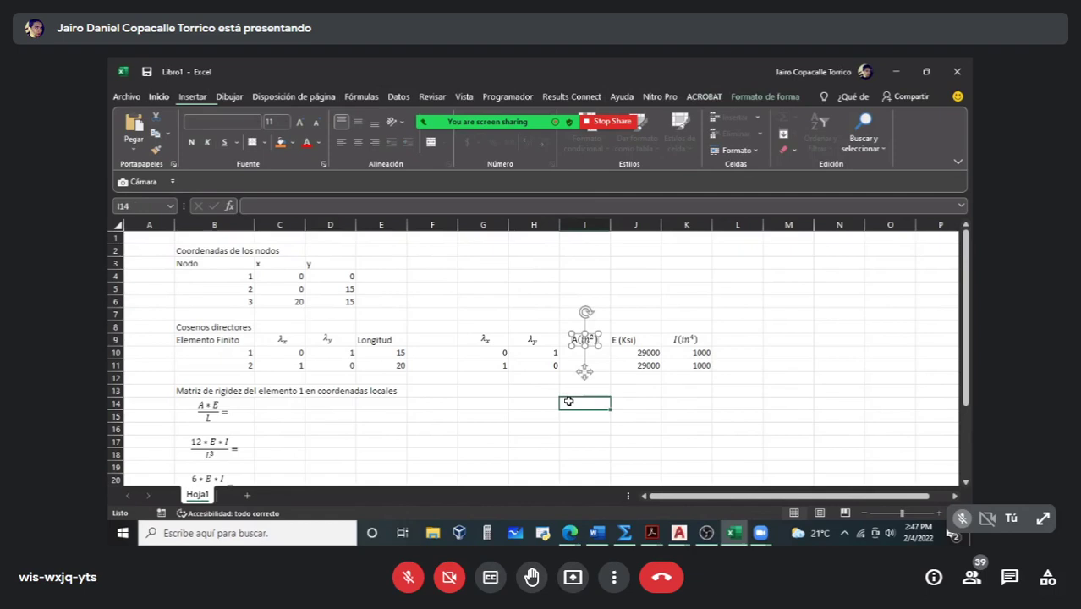
Step: Change the length heading in E9 to "Longitud (ft)" and enter the heading "Longitud (in)" in F9
double_click(391, 342)
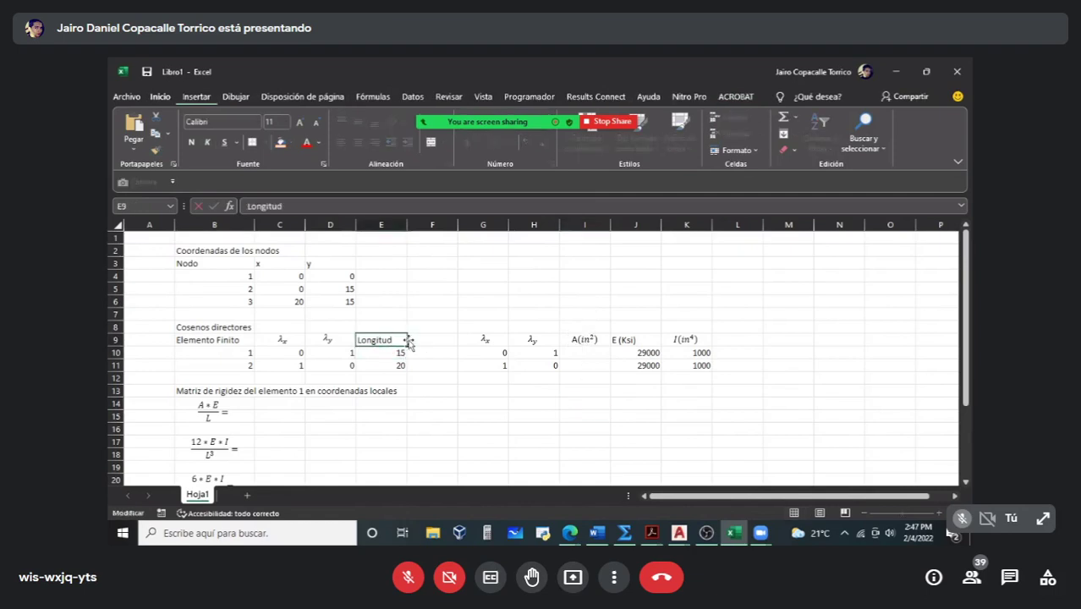
text((ft))
click(446, 352)
click(453, 339)
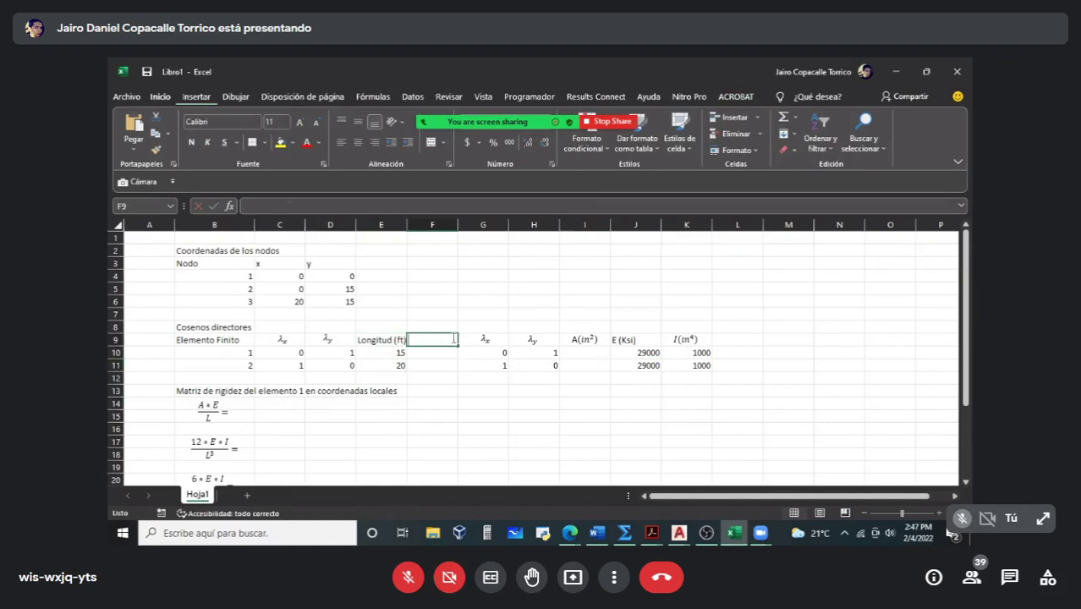
text(Longitud)
text( (ft))
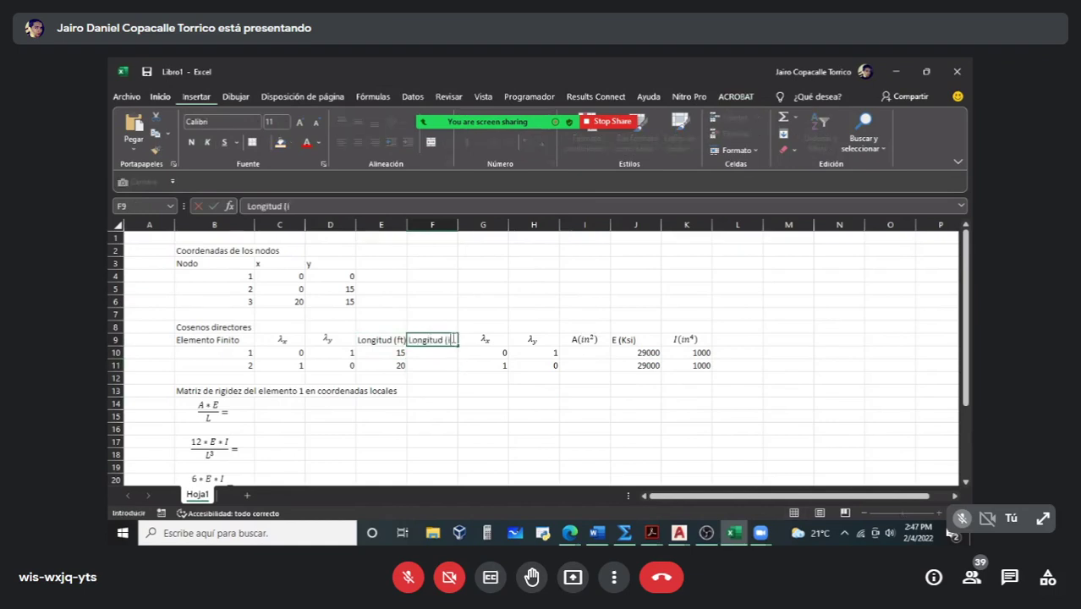
key(Return)
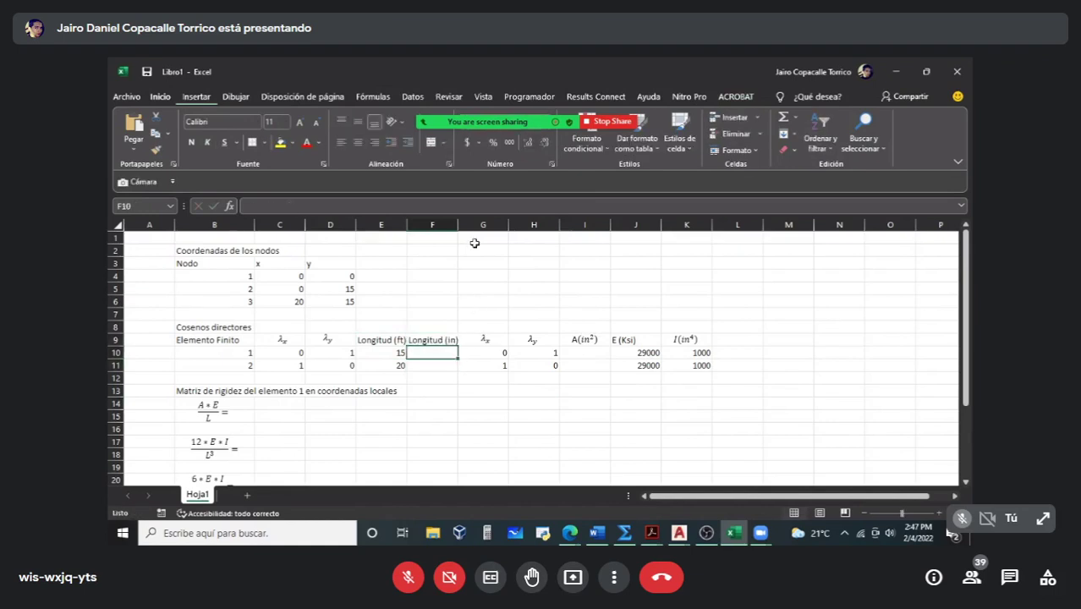
Step: Widen column F, then take the section area from the Word problem statement and enter 12 for both elements in I10 and I11
drag(458, 224, 411, 224)
click(488, 393)
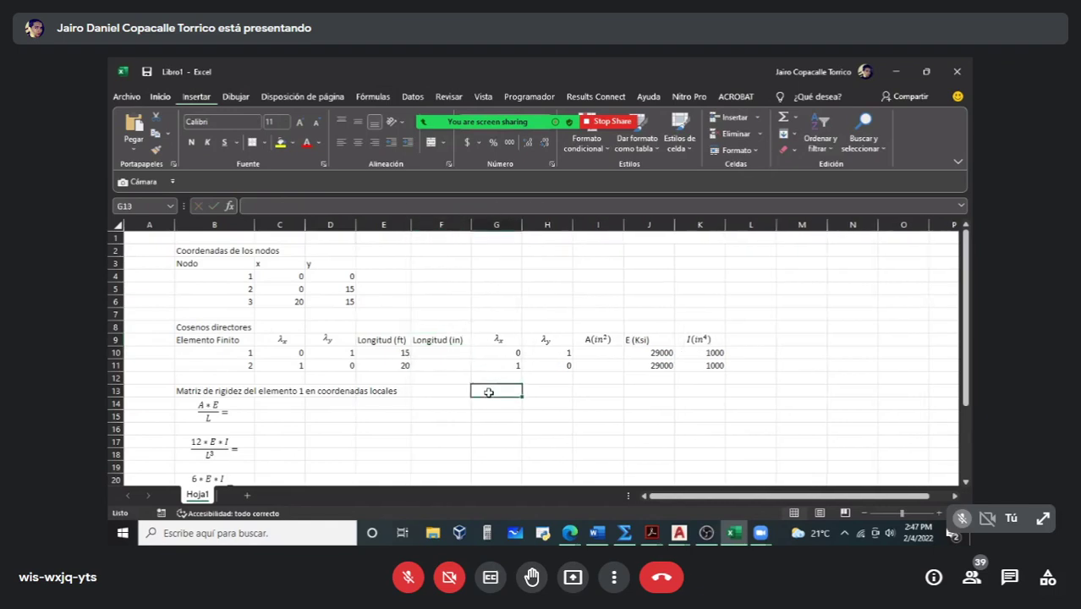
click(604, 532)
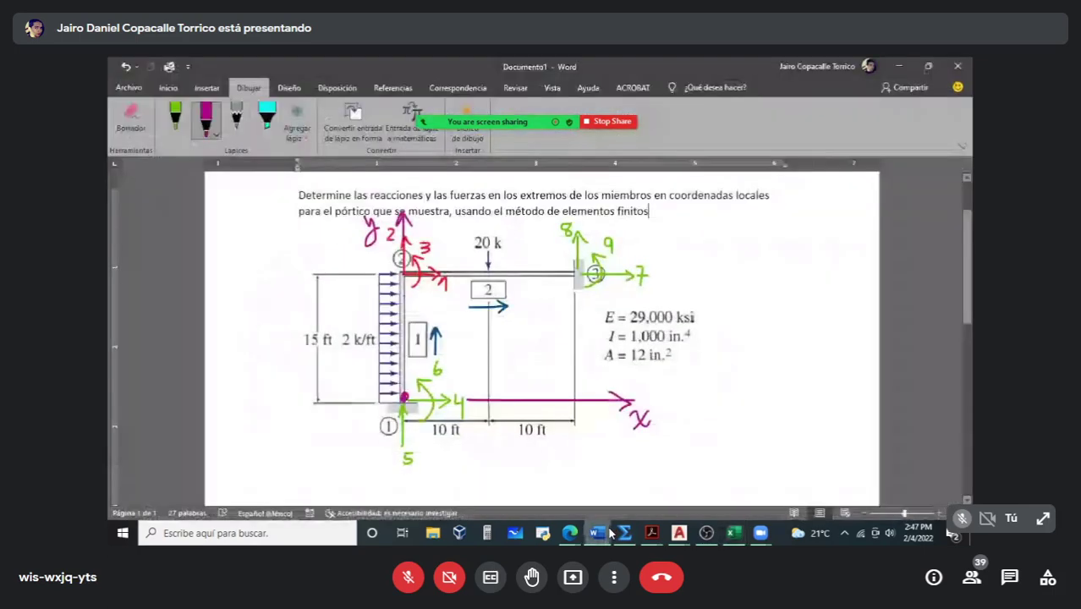
click(609, 533)
click(602, 352)
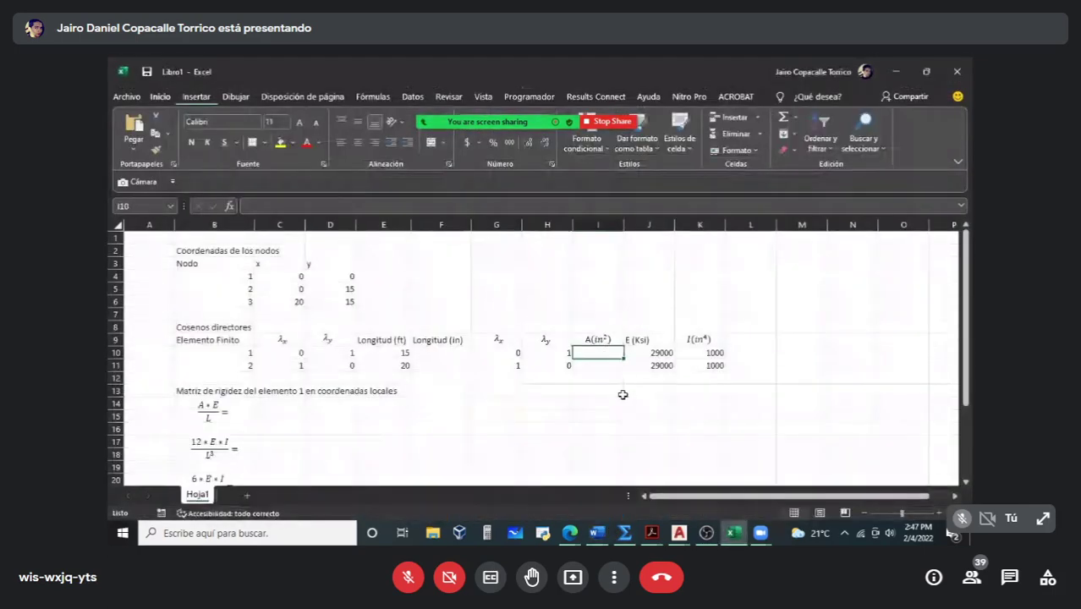
text(12)
key(Return)
text(12)
key(Return)
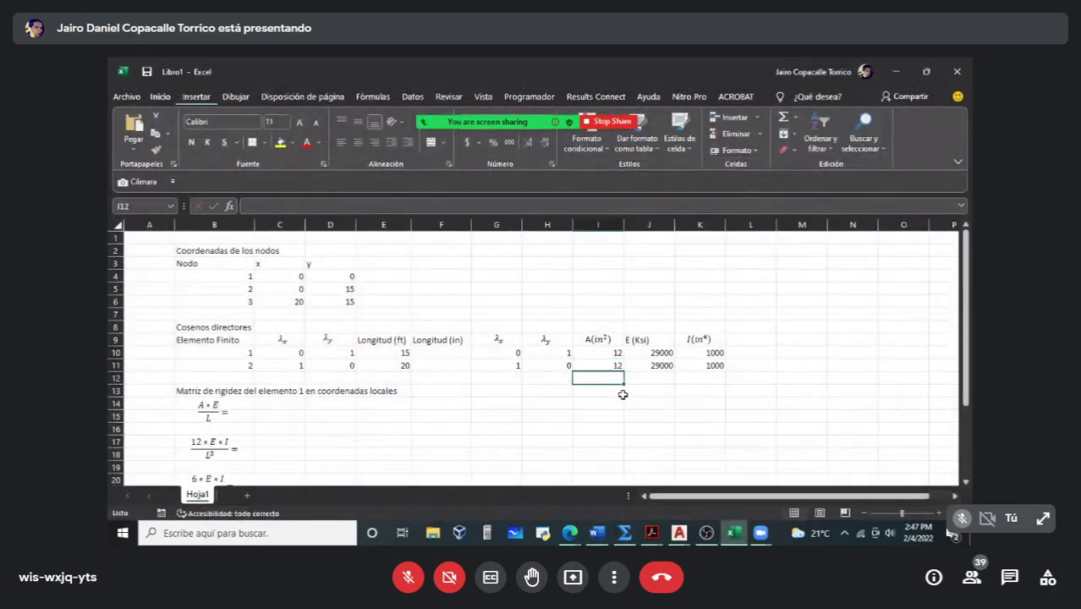
Step: Convert both element lengths from feet to inches with =E10*12 in F10 and =E11*12 in F11
click(442, 354)
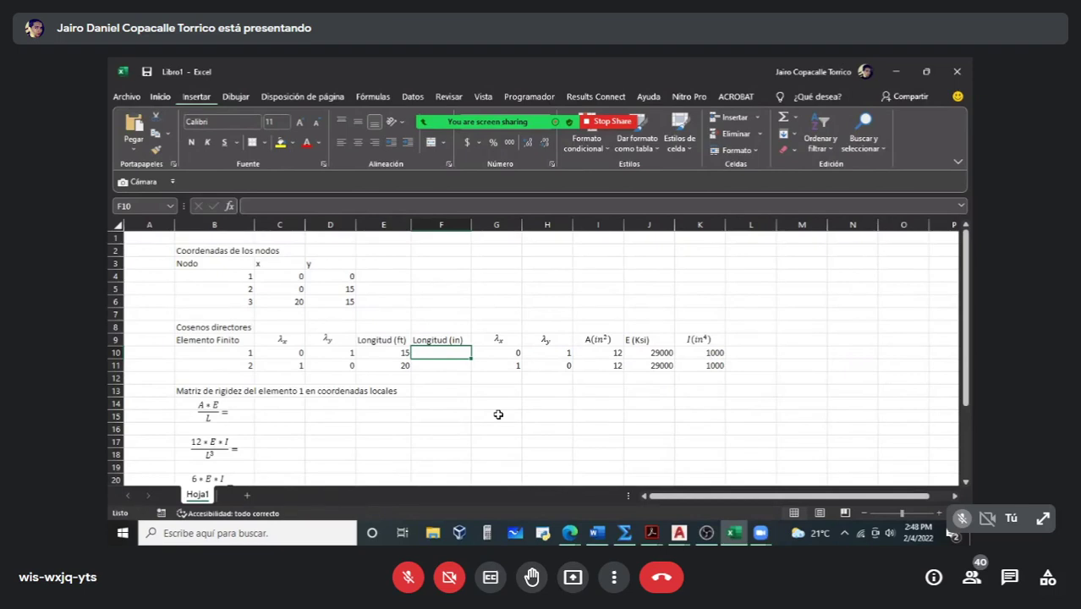
text(=E10)
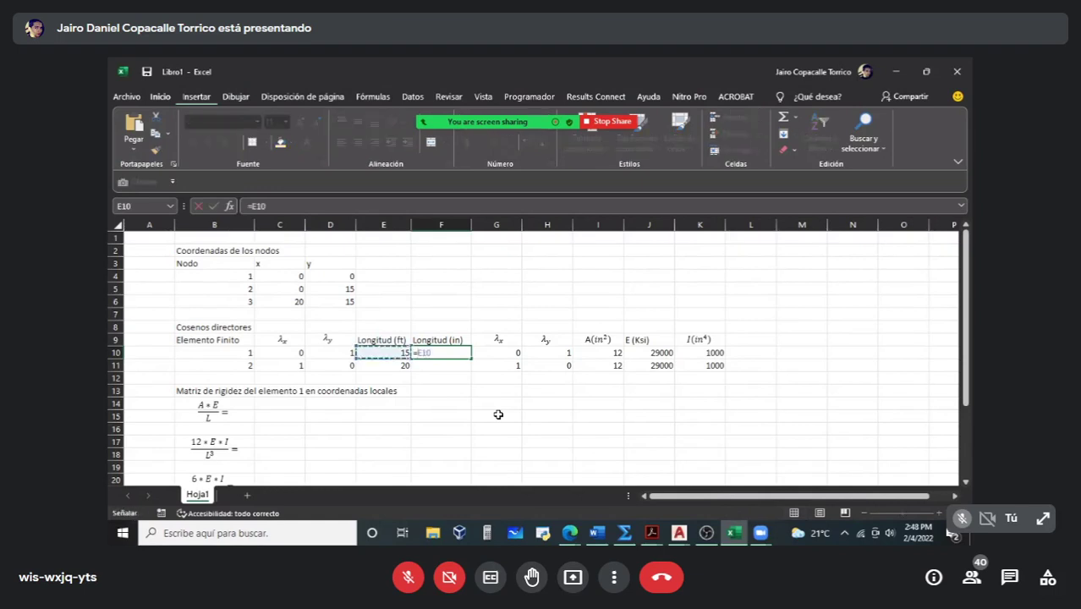
text(*12)
key(Return)
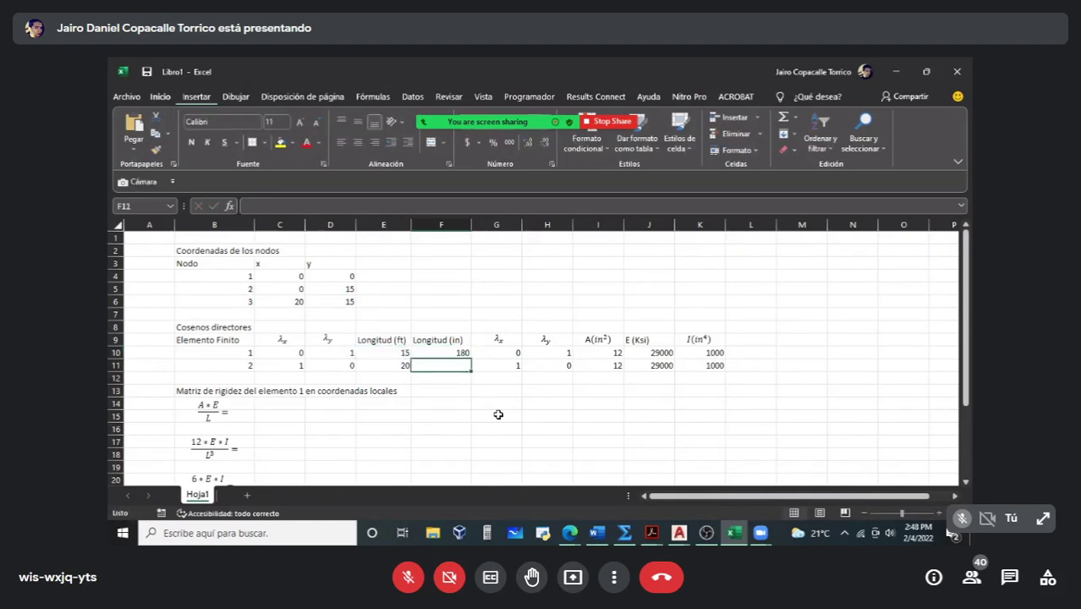
text(=E11*1)
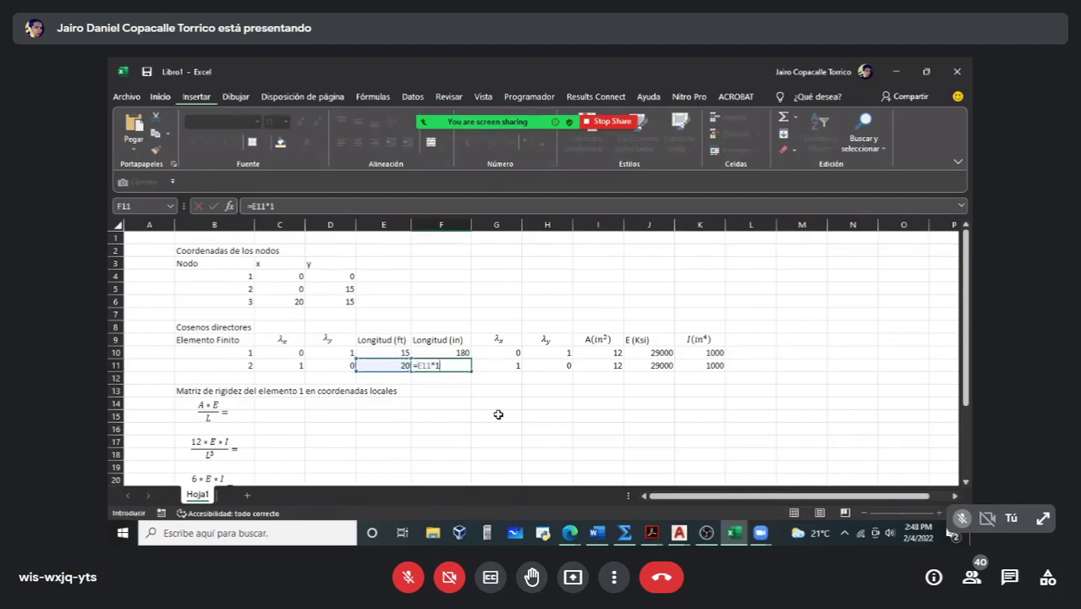
text(2)
key(Return)
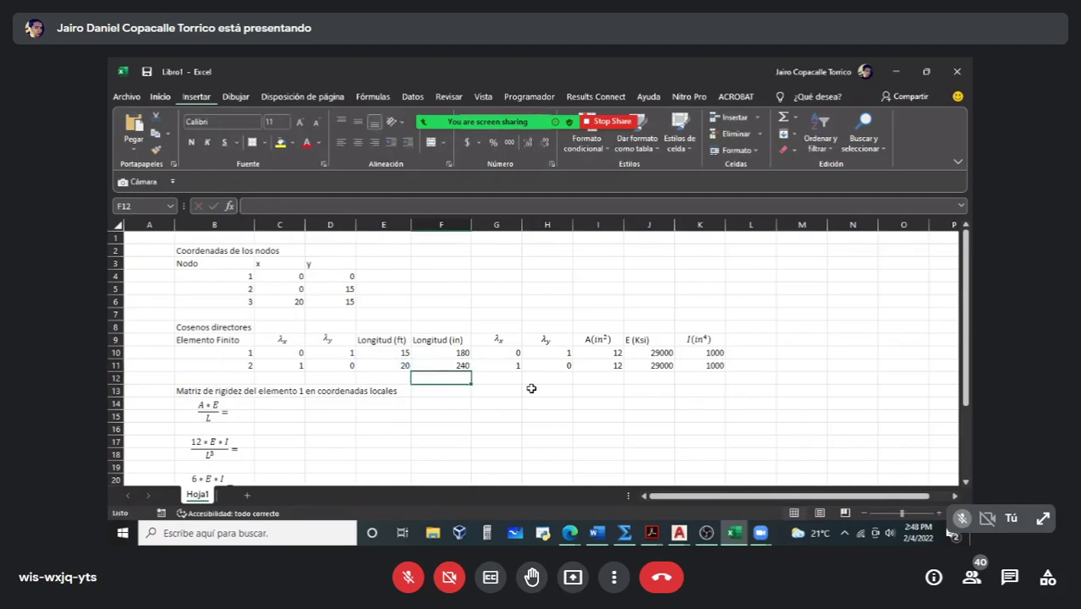
Step: Merge and center C14:C15 beside the A*E/L equation
scroll(530, 388, down, 1)
click(259, 366)
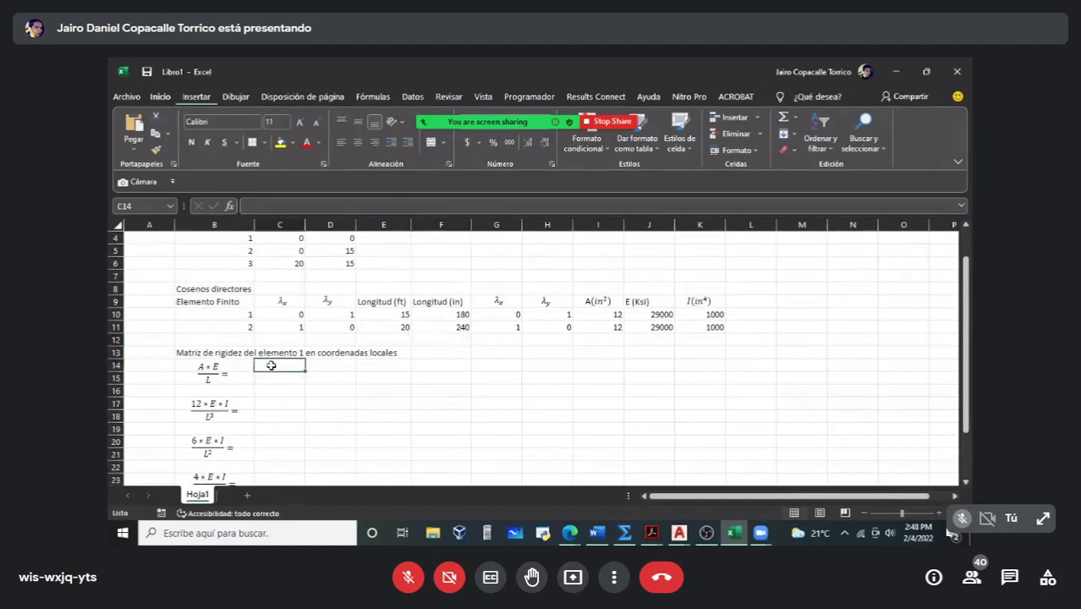
drag(288, 364, 288, 380)
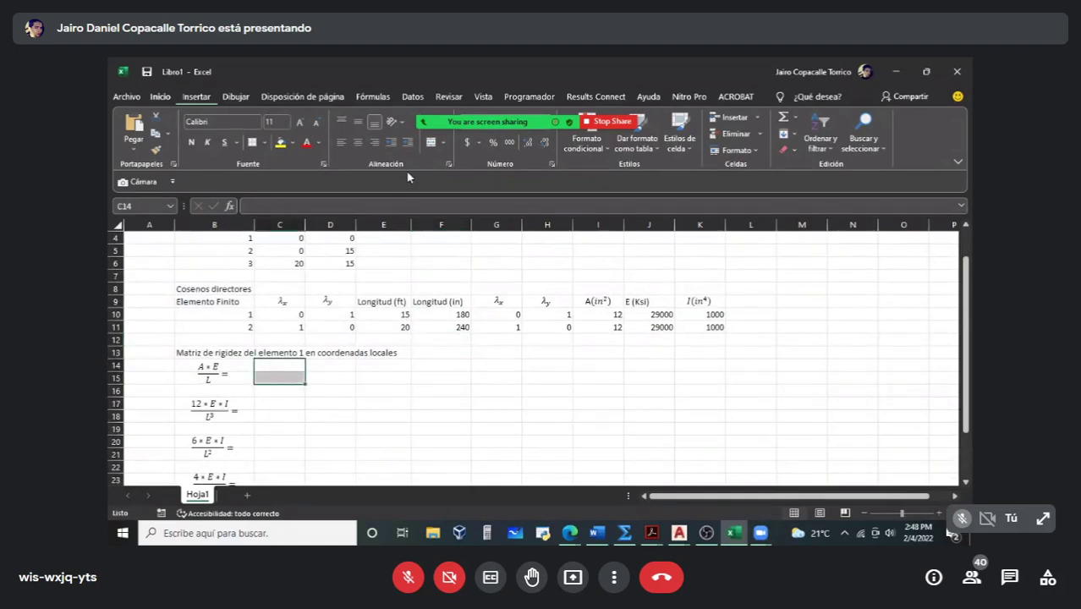
click(431, 144)
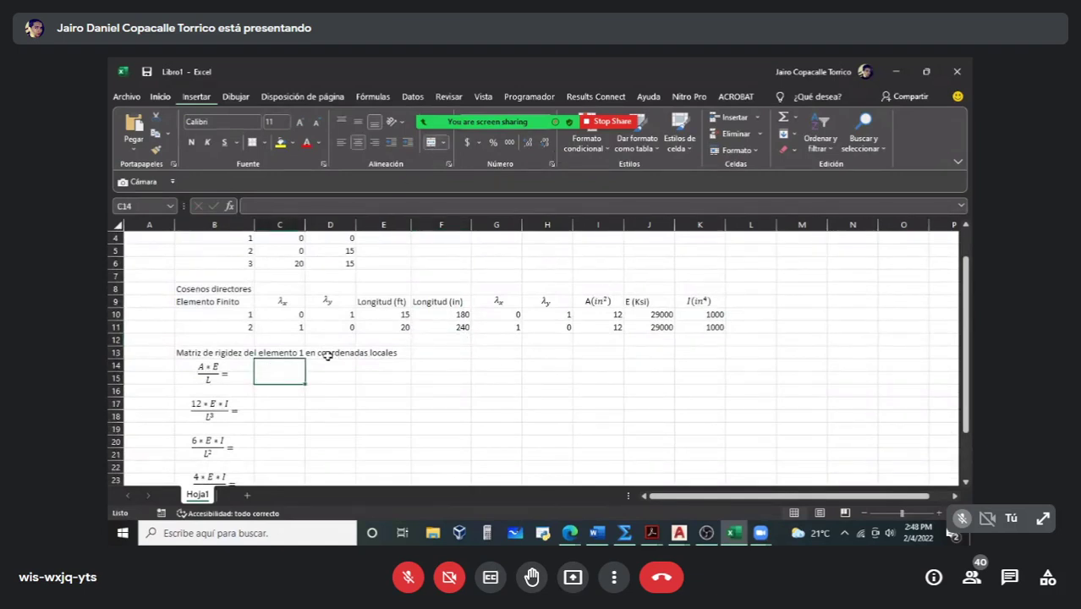
Step: Move the 12*E*I/L³ equation up to rows 16–17 and merge C16:C17 beside it
click(291, 404)
click(236, 403)
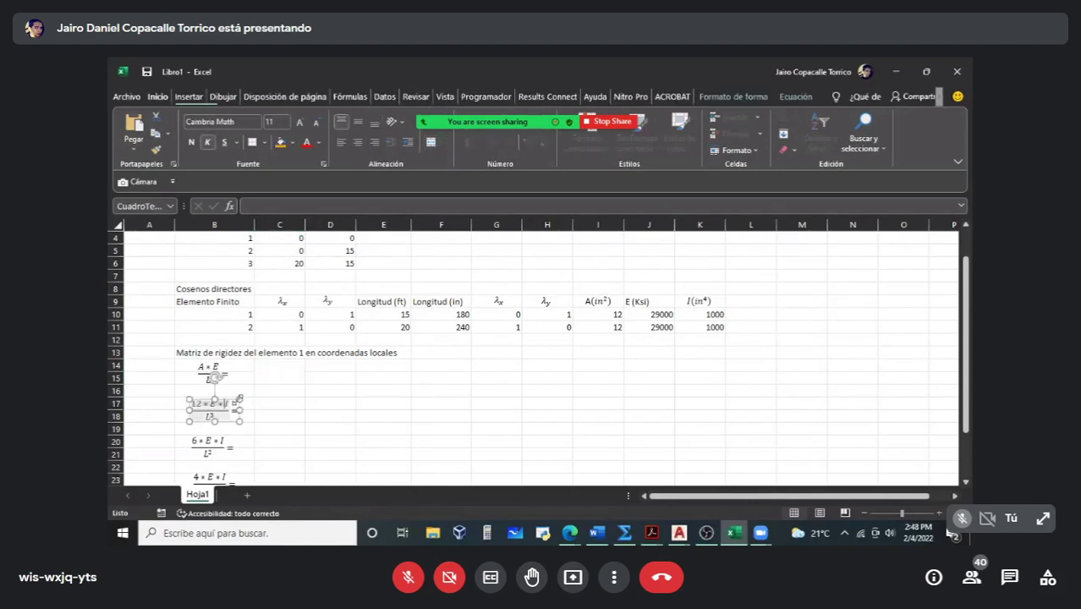
drag(236, 403, 236, 390)
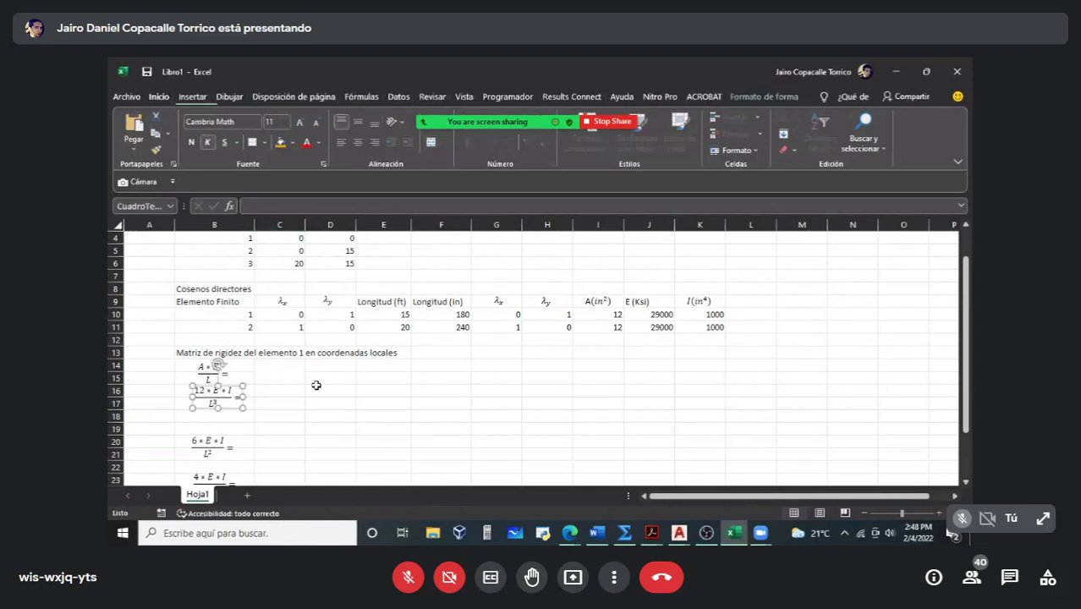
drag(281, 391, 281, 403)
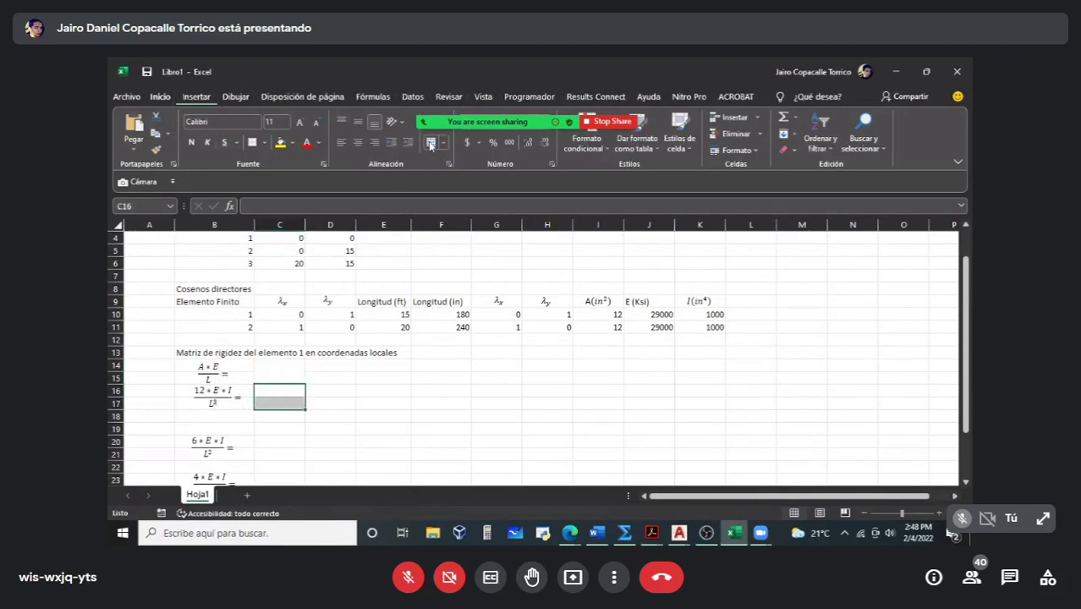
Step: Move the 6*E*I/L² equation up to rows 18–19 and merge C18:C19 beside it
scroll(273, 425, down, 1)
click(226, 399)
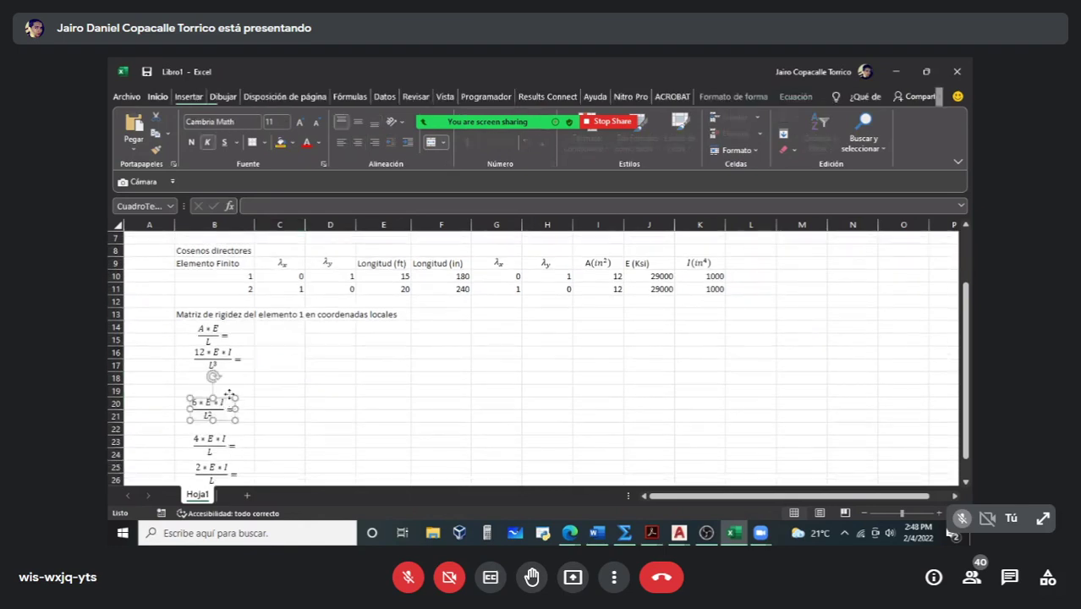
drag(229, 394, 279, 391)
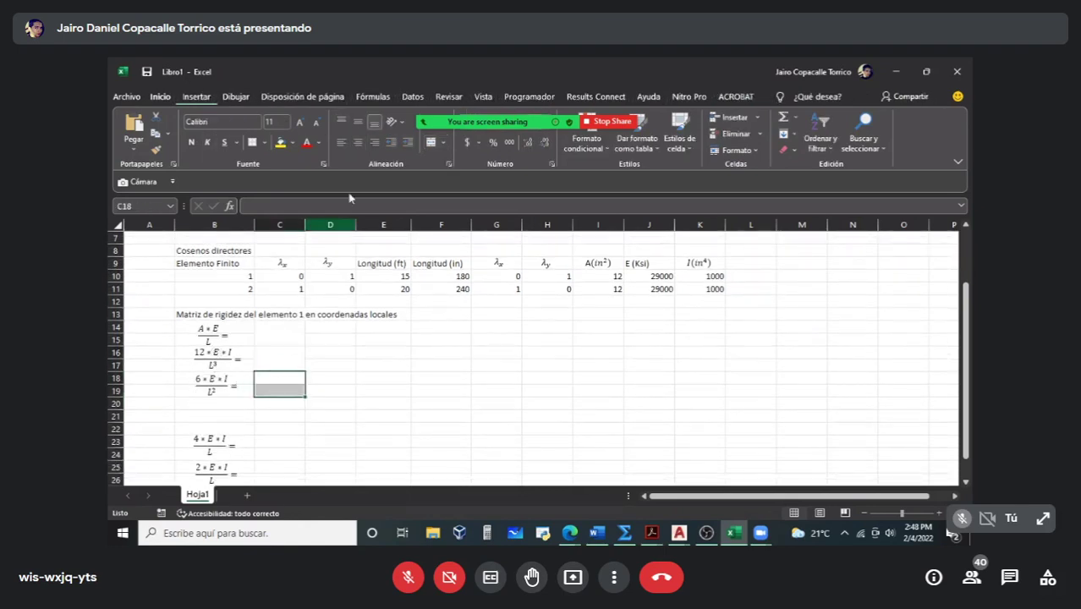
click(430, 142)
Step: Move the 4*E*I/L equation up to rows 20–21 and merge C20:C21 beside it
scroll(239, 370, down, 2)
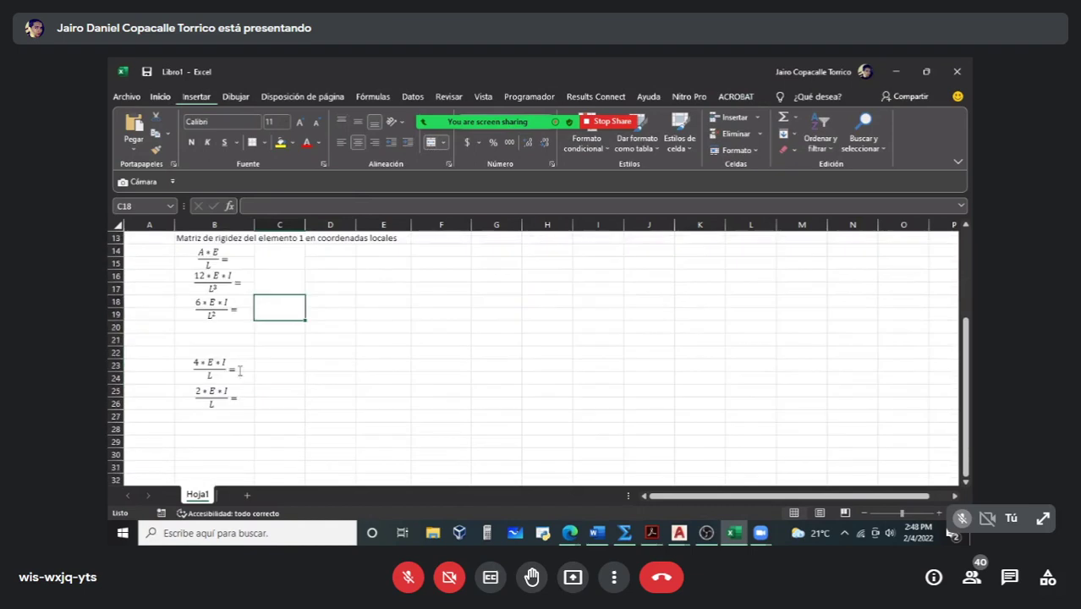
click(239, 370)
drag(239, 369, 279, 339)
click(275, 315)
click(431, 142)
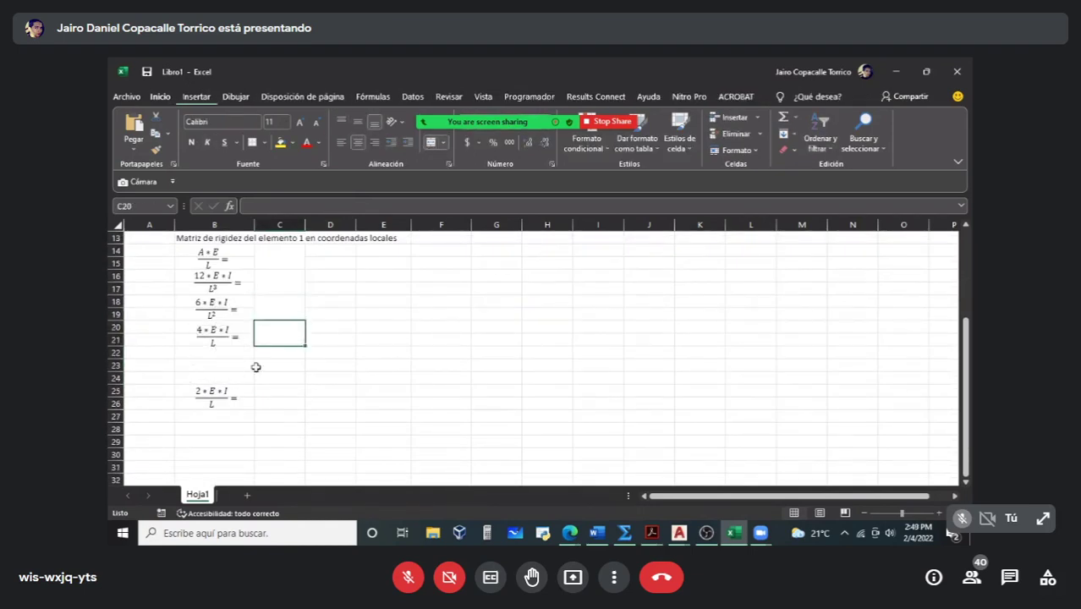
Step: Move the 2*E*I/L equation up to rows 22–23 and merge C22:C23 beside it
click(226, 387)
drag(226, 387, 277, 365)
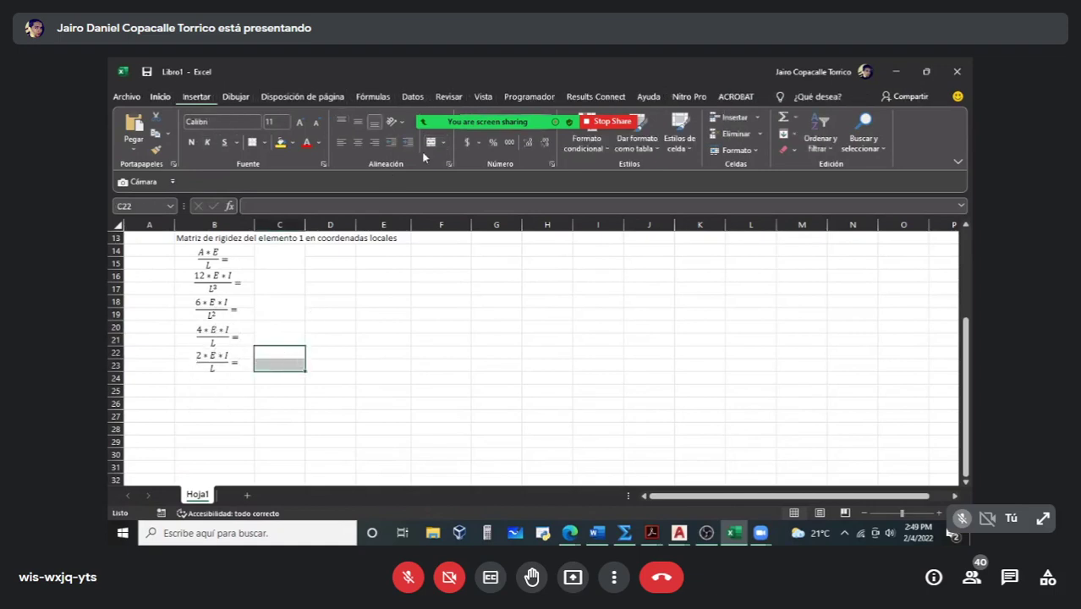
click(358, 365)
Step: Calculate A*E/L for element 1 in the merged cell C14 with the formula =I10*J10/F10
scroll(355, 363, up, 3)
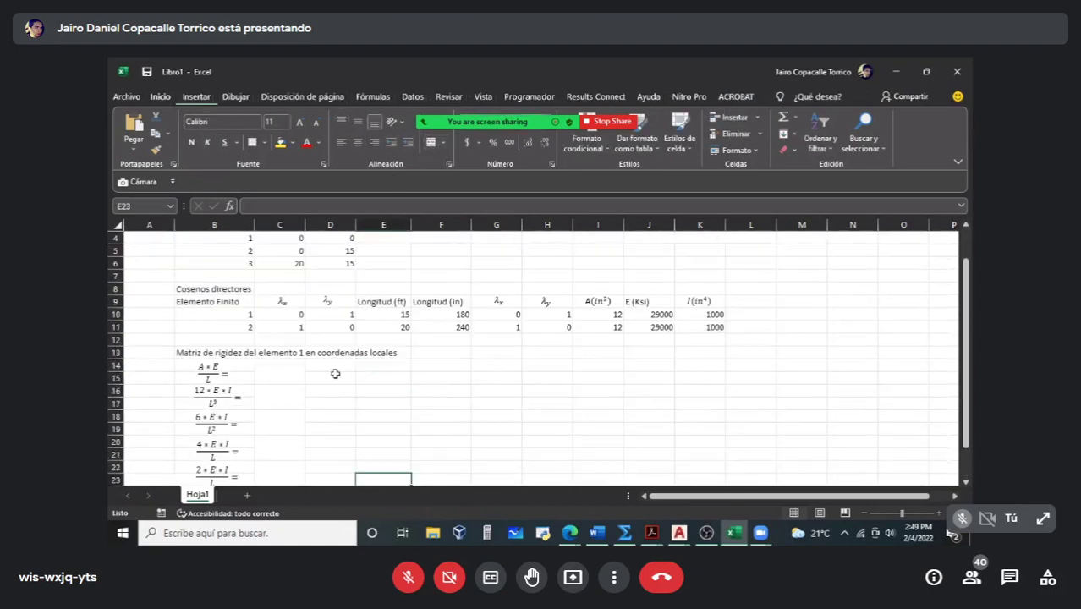
drag(280, 371, 280, 382)
text(=)
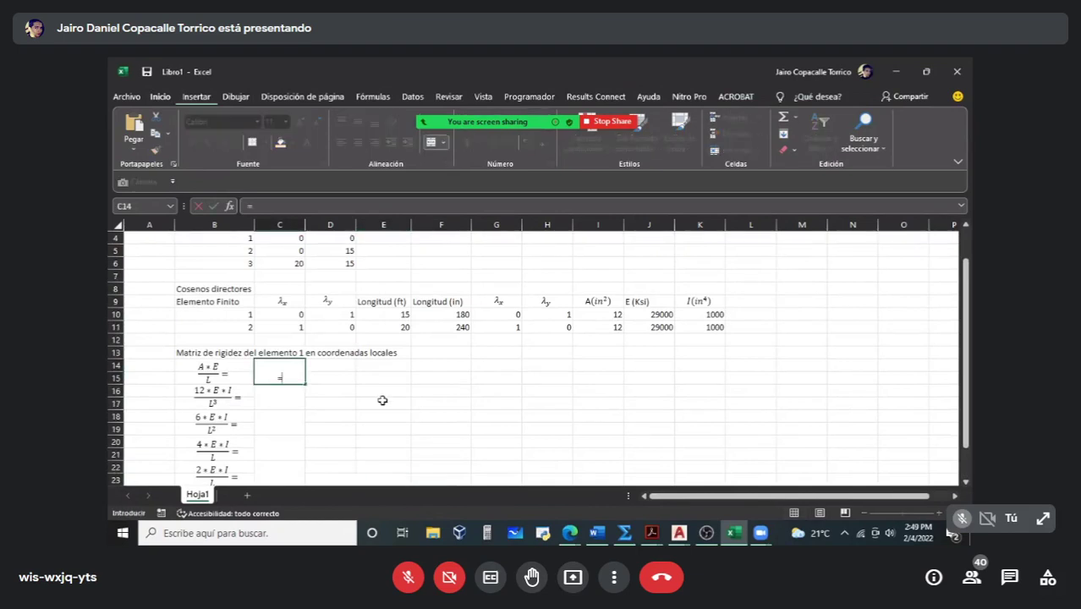
click(601, 315)
text(*)
click(628, 316)
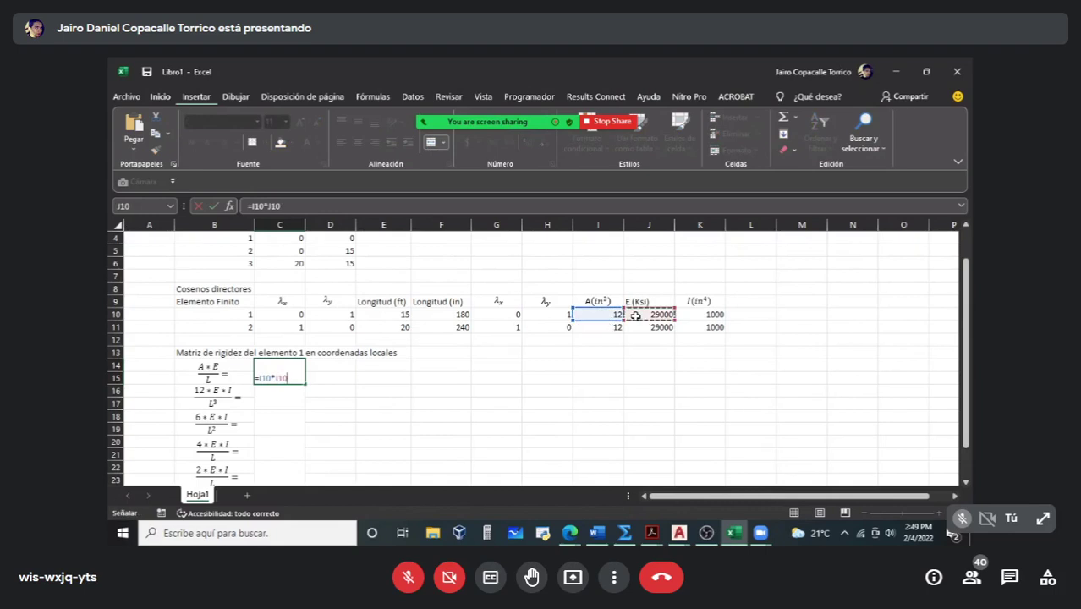
text(/)
click(435, 316)
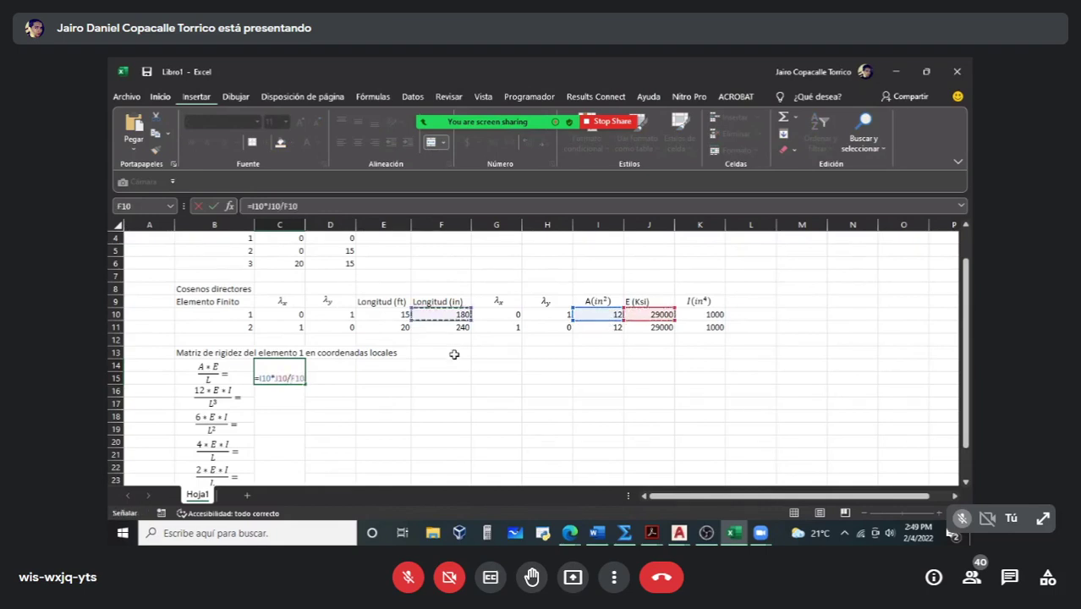
key(Return)
Step: Enter the numerator of the 12*E*I/L³ term for element 1 in C16 as =12*J10*K10
text(=)
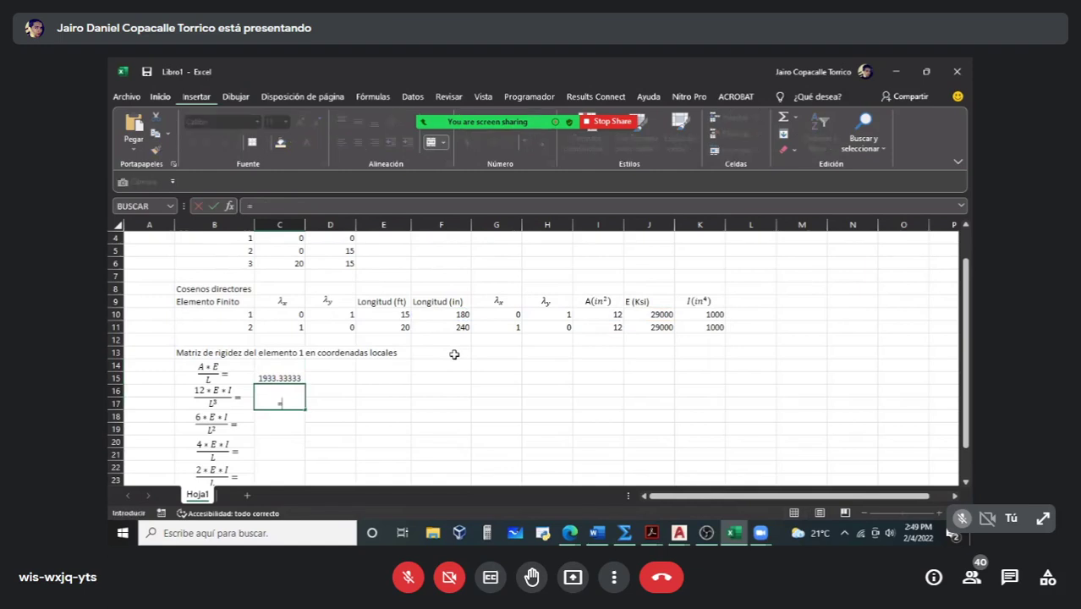
text(12*)
click(652, 315)
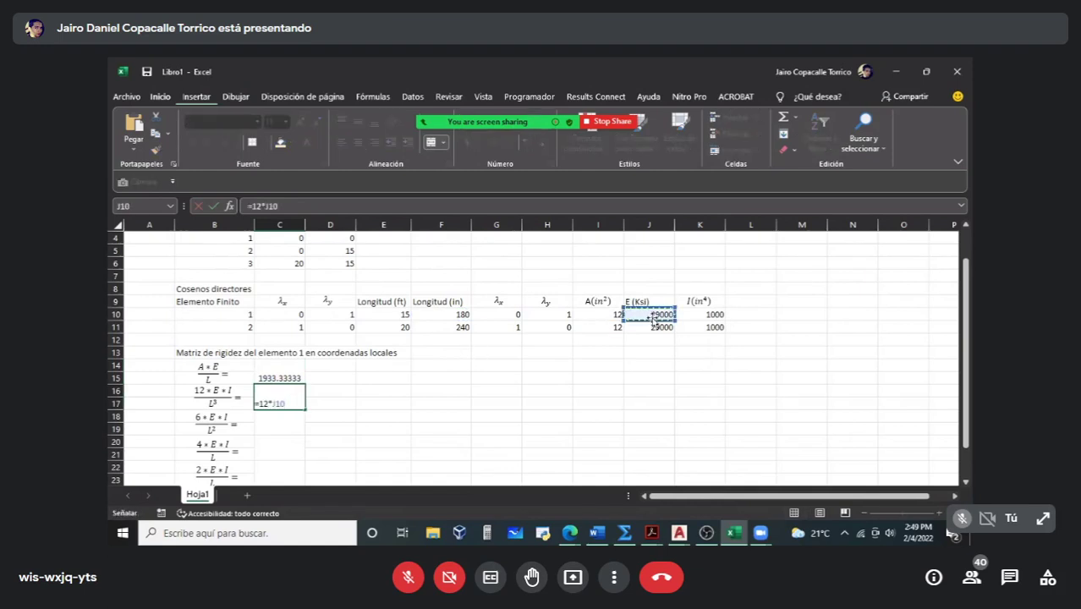
text(*)
click(717, 314)
key(Return)
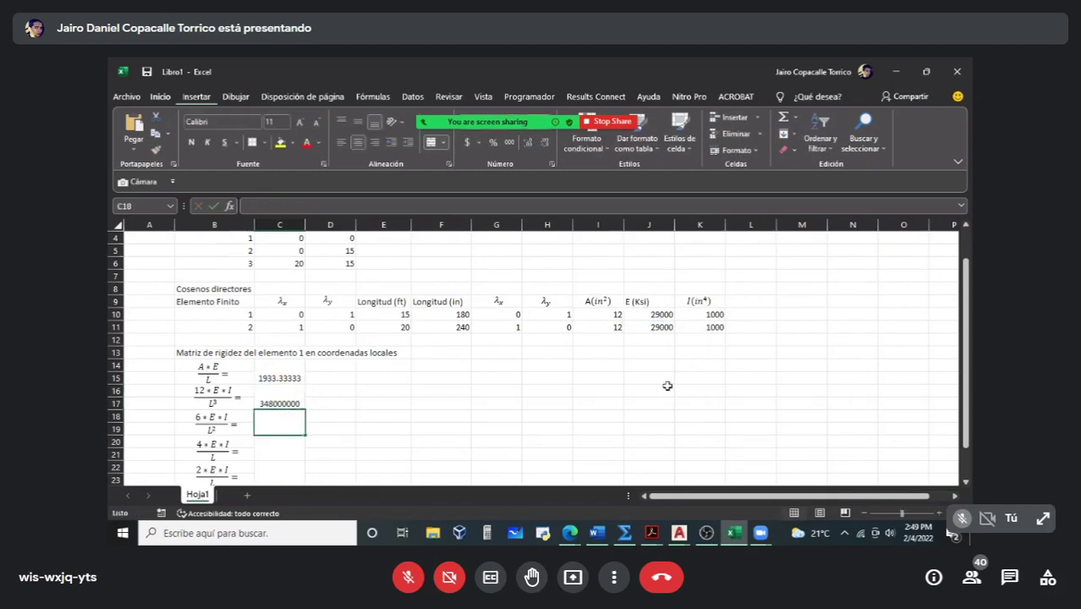
Step: Insert the circumflex symbol (^) in the empty cell H18, select the character, and discard the cell entry
click(532, 416)
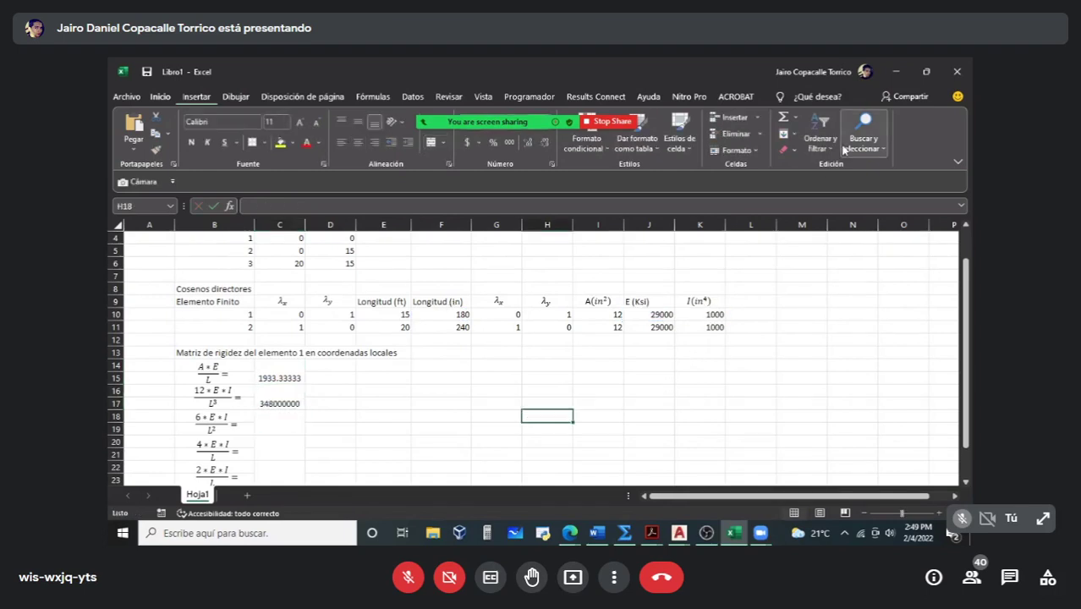
click(236, 96)
click(196, 96)
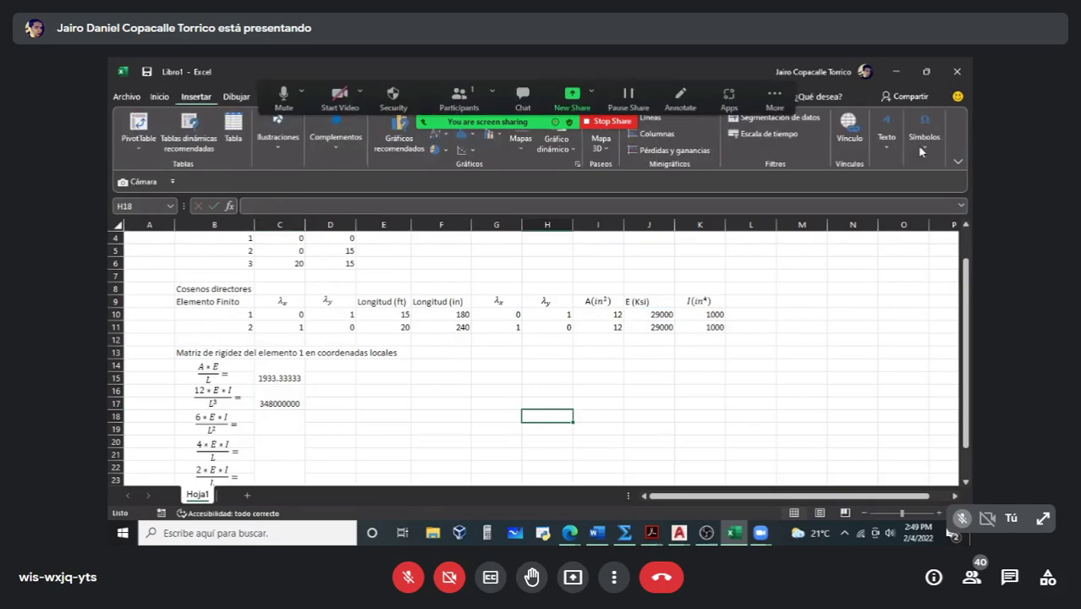
click(924, 137)
click(942, 188)
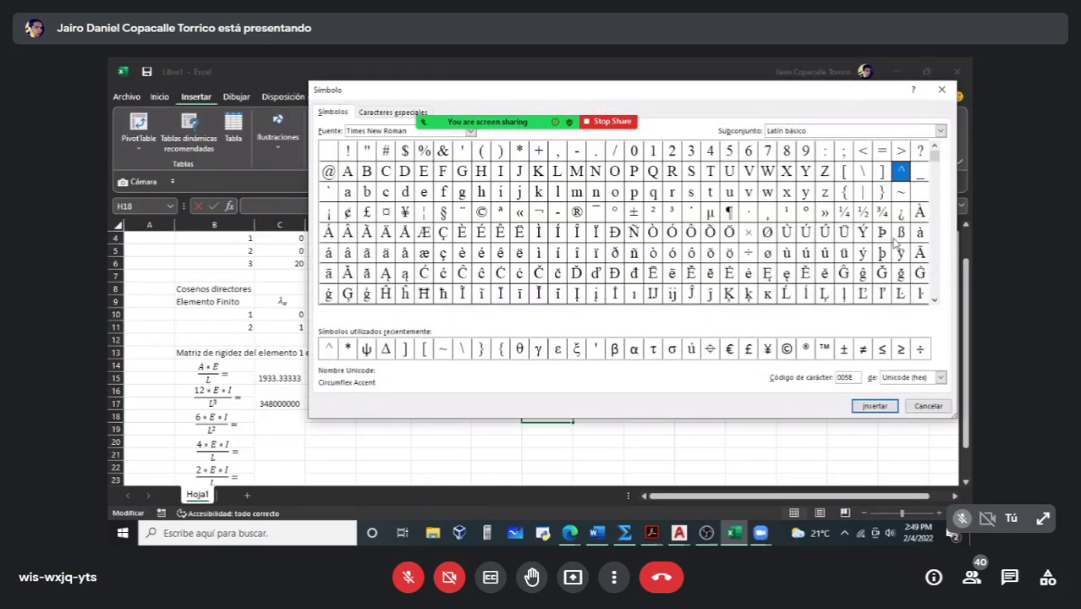
click(873, 405)
click(926, 408)
double_click(517, 415)
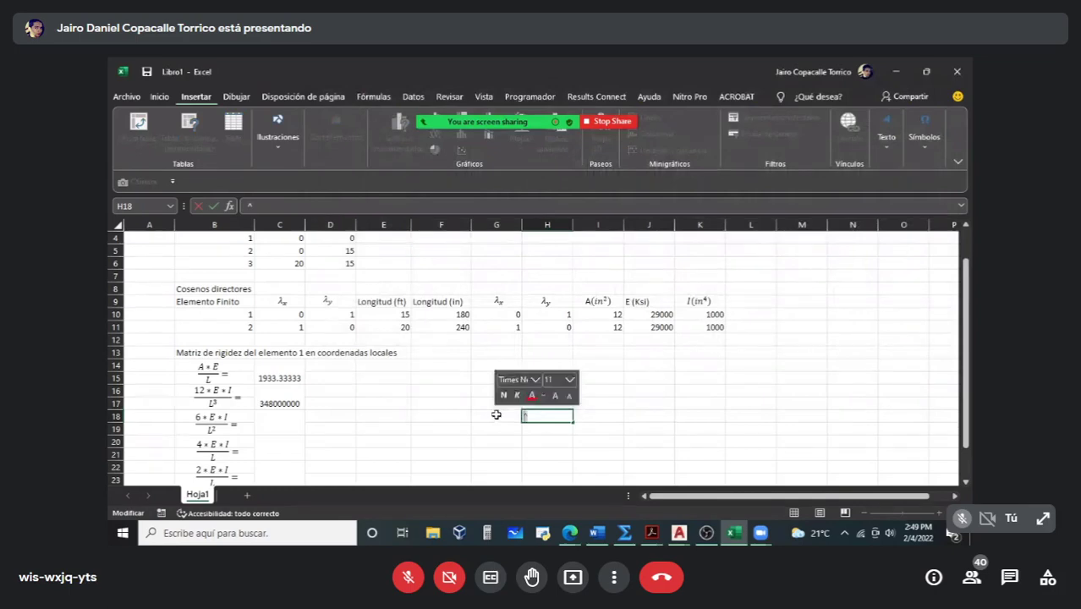
key(Escape)
Step: Add the cubed length as divisor to the formula in C16, making it =12*J10*K10/(F10^3)
click(262, 413)
click(280, 402)
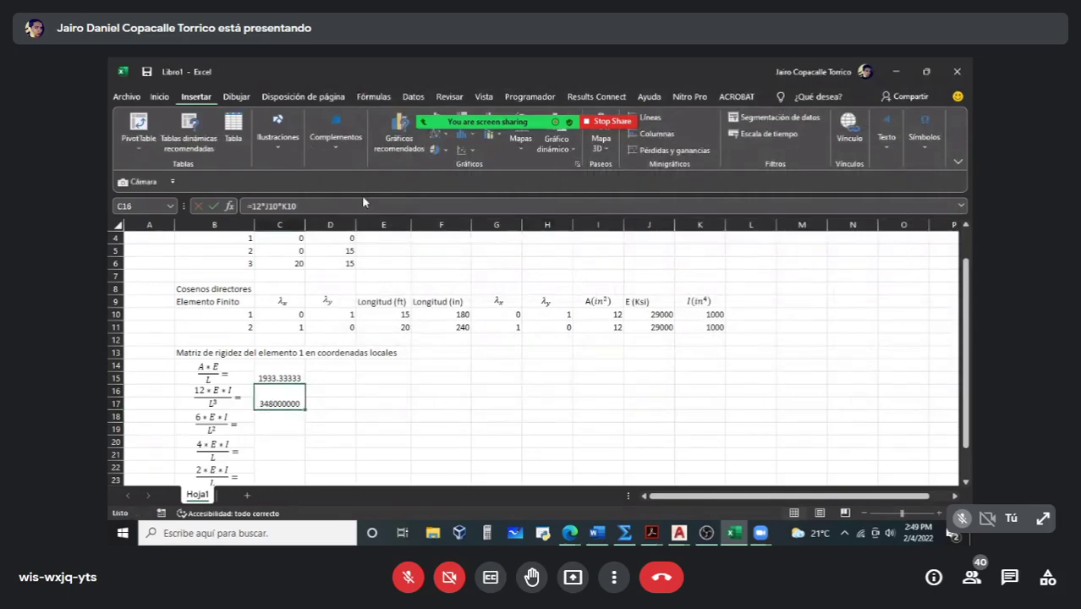
click(330, 206)
text(/)
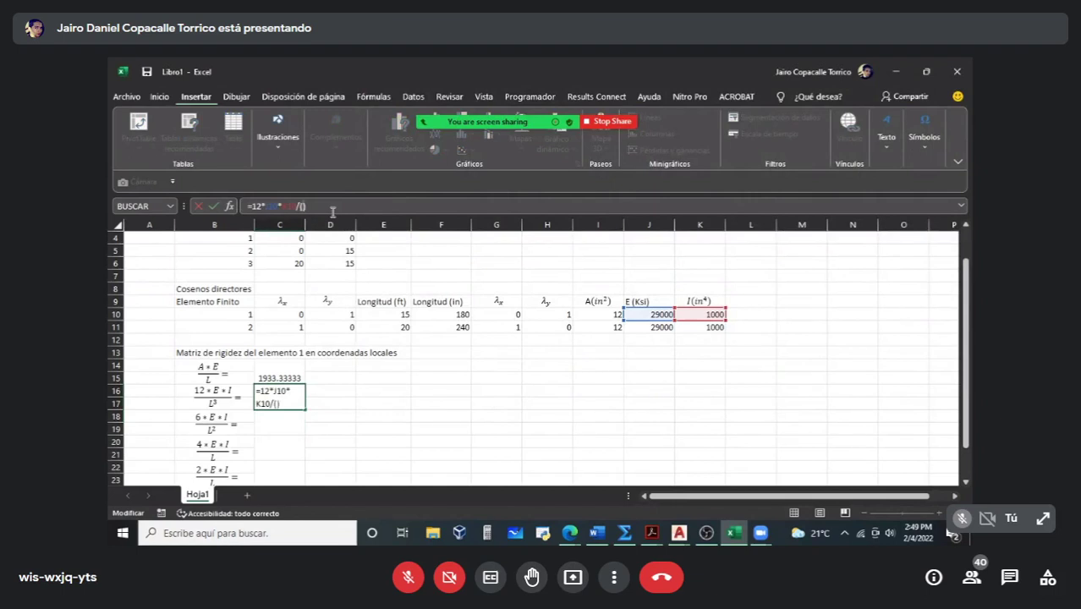
text((F10))
click(441, 314)
text(^3)
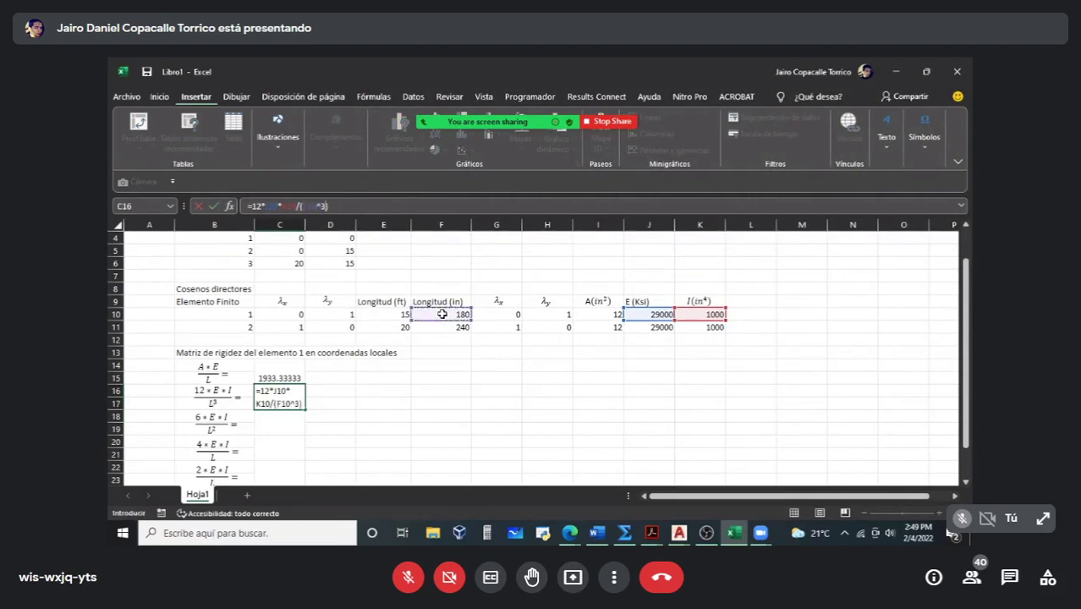
key(Return)
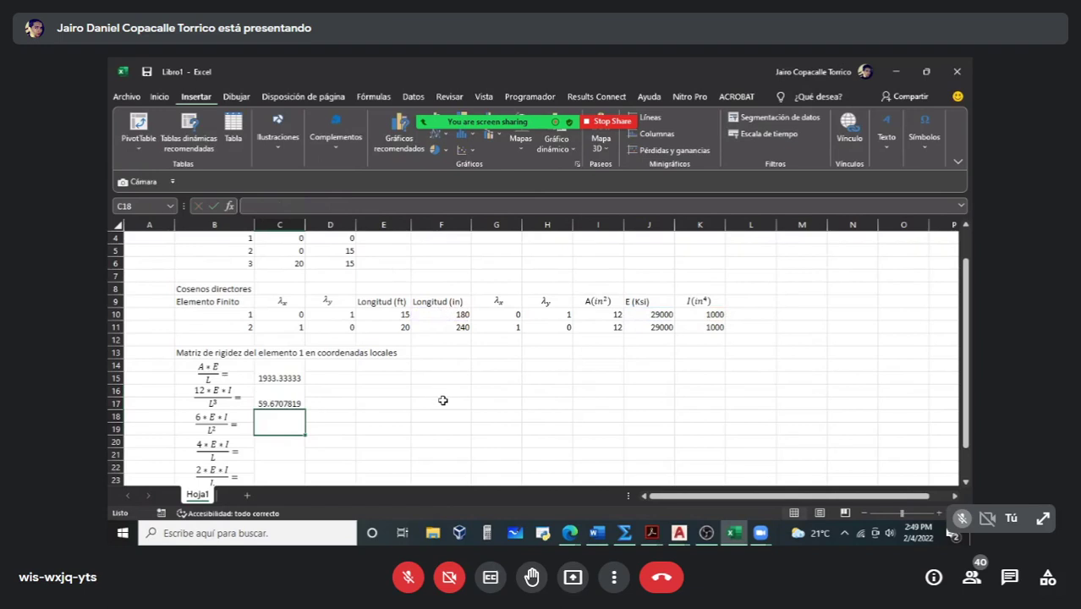
Step: Enter the numerator of the 6*E*I/L² term for element 1 in C18 as =6*J10*K10
scroll(442, 400, down, 1)
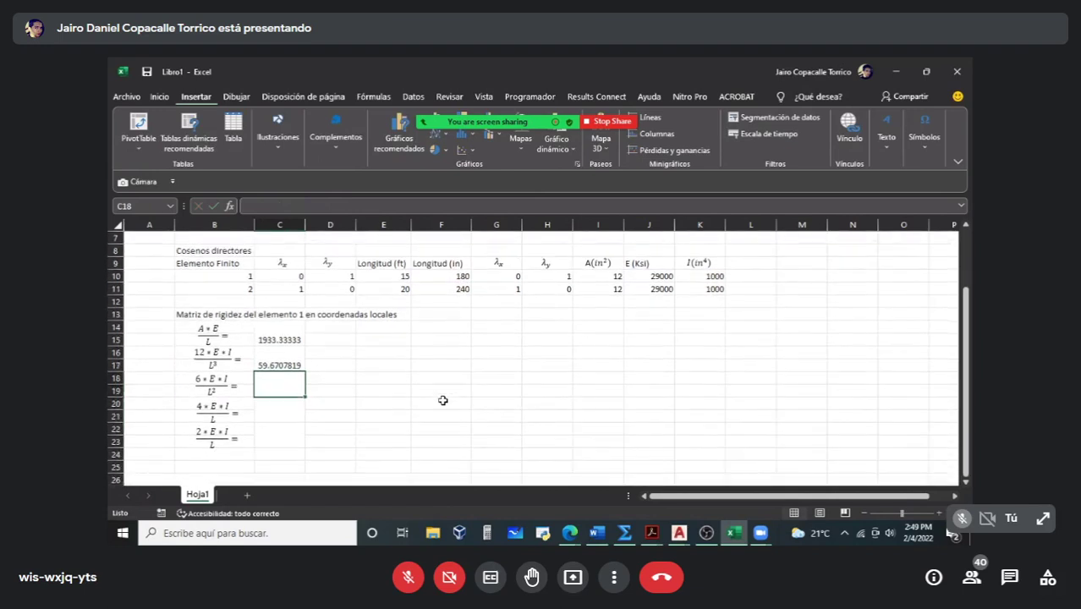
text(=)
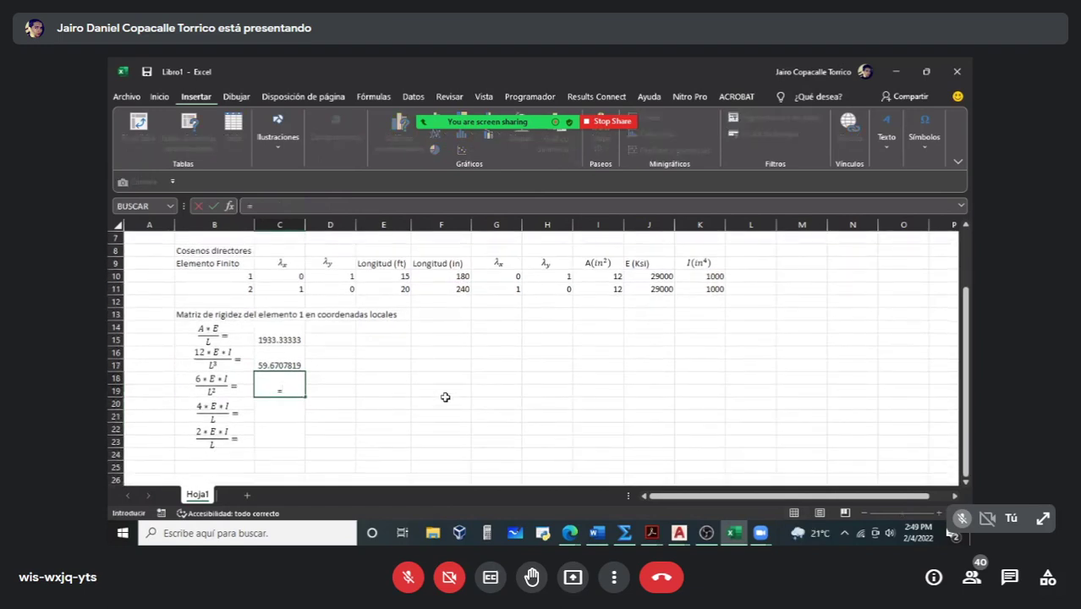
text(6*)
click(642, 277)
text(*)
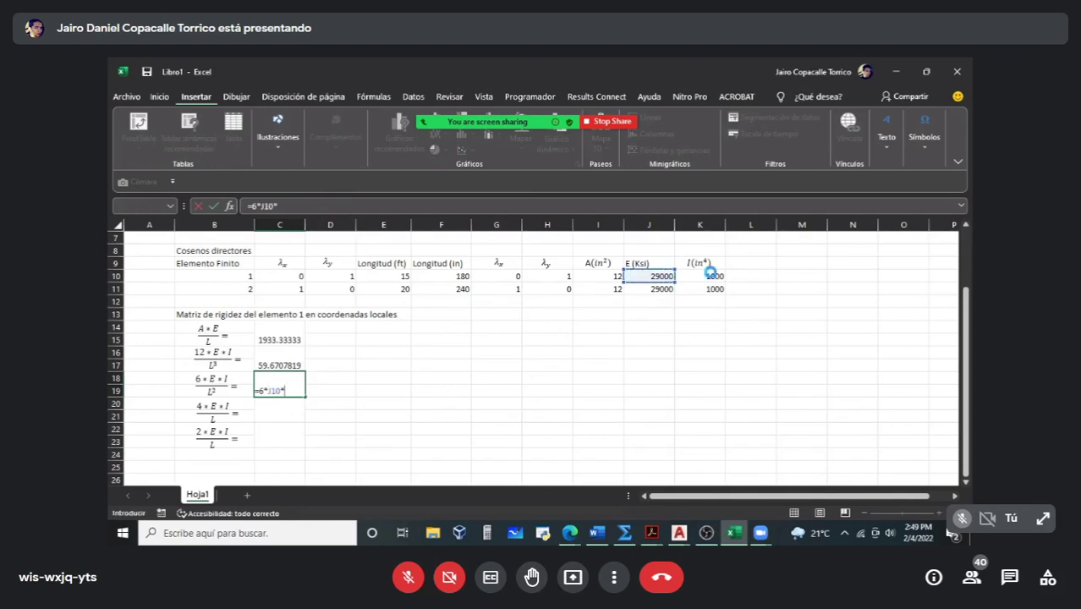
key(Return)
click(702, 268)
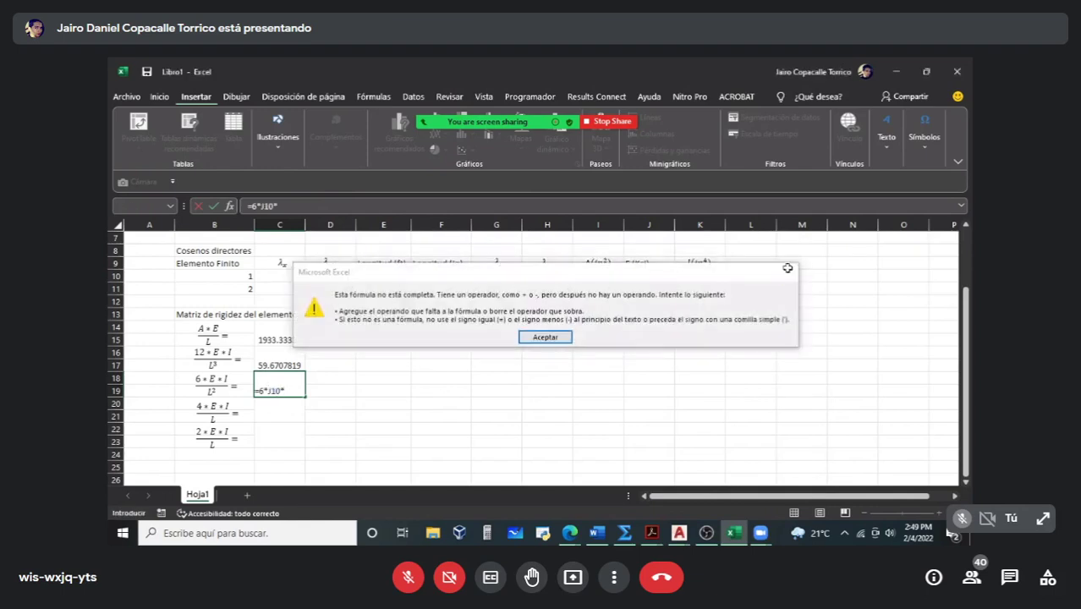
click(786, 272)
click(702, 276)
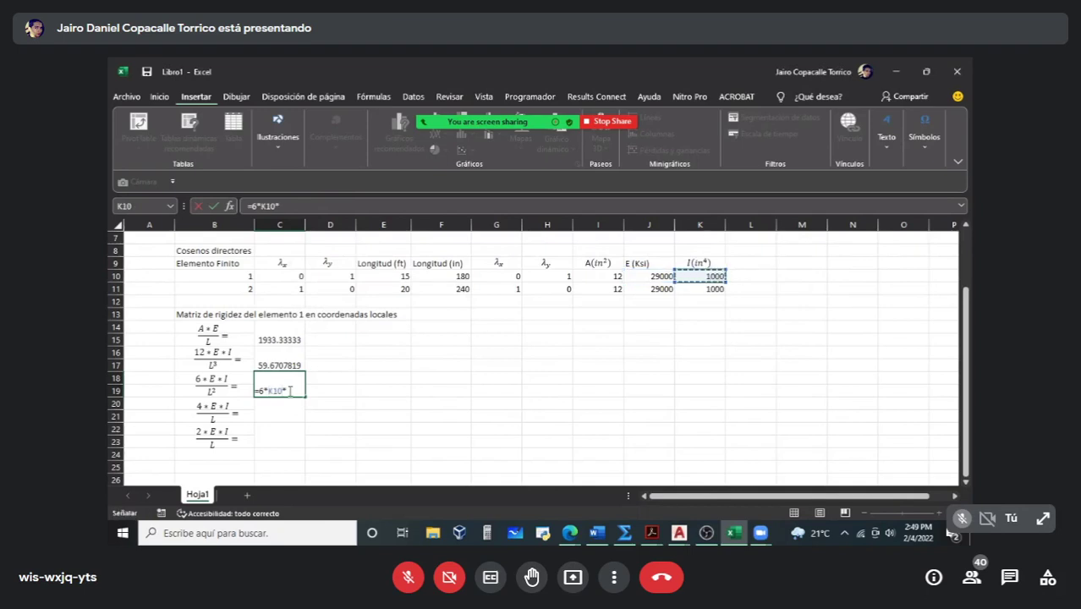
key(BackSpace)
key(BackSpace)
key(BackSpace)
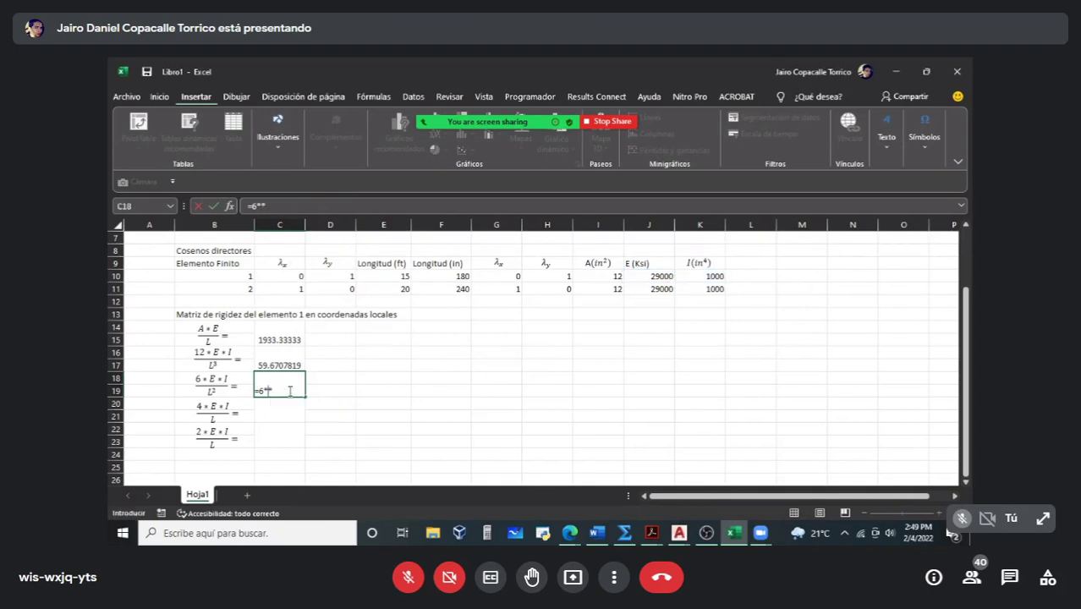
click(664, 276)
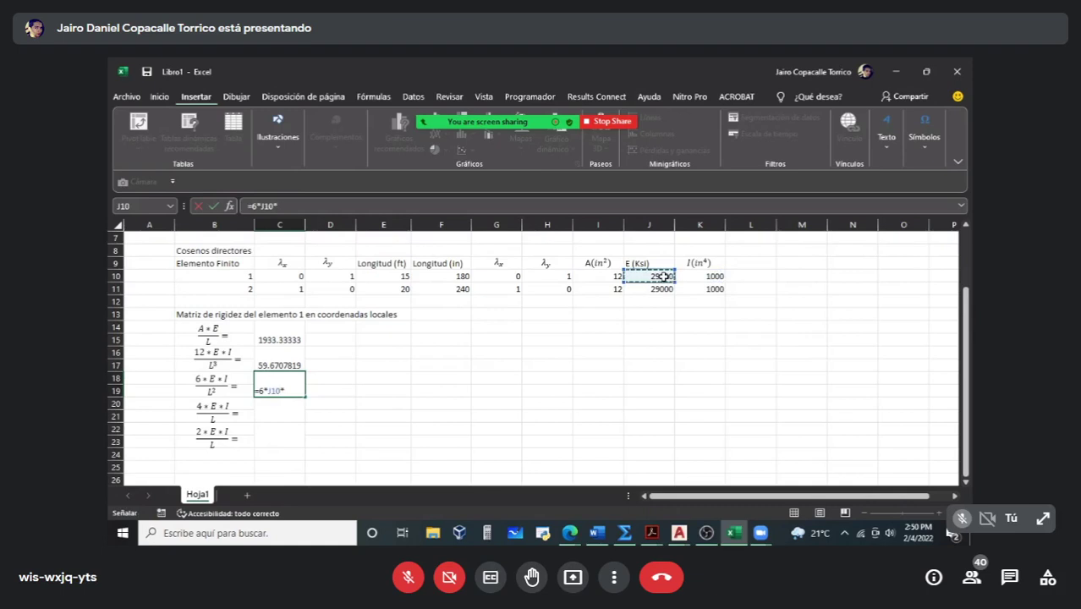
click(702, 276)
text(*)
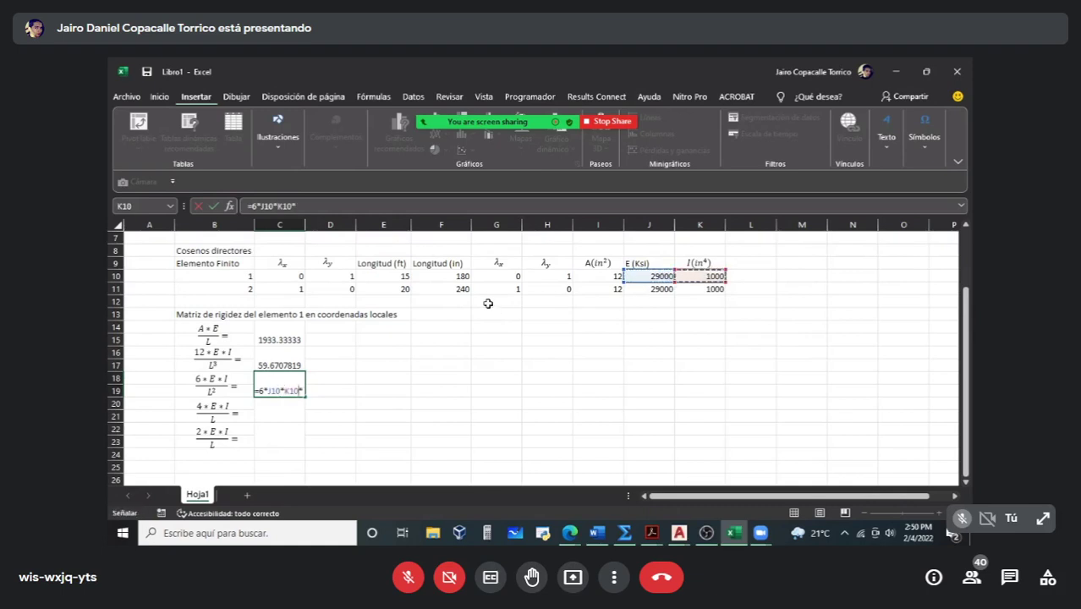
Step: Divide the C18 formula by the squared length in inches, making it =6*J10*K10/(F10^2)
key(BackSpace)
text(/()
key(Return)
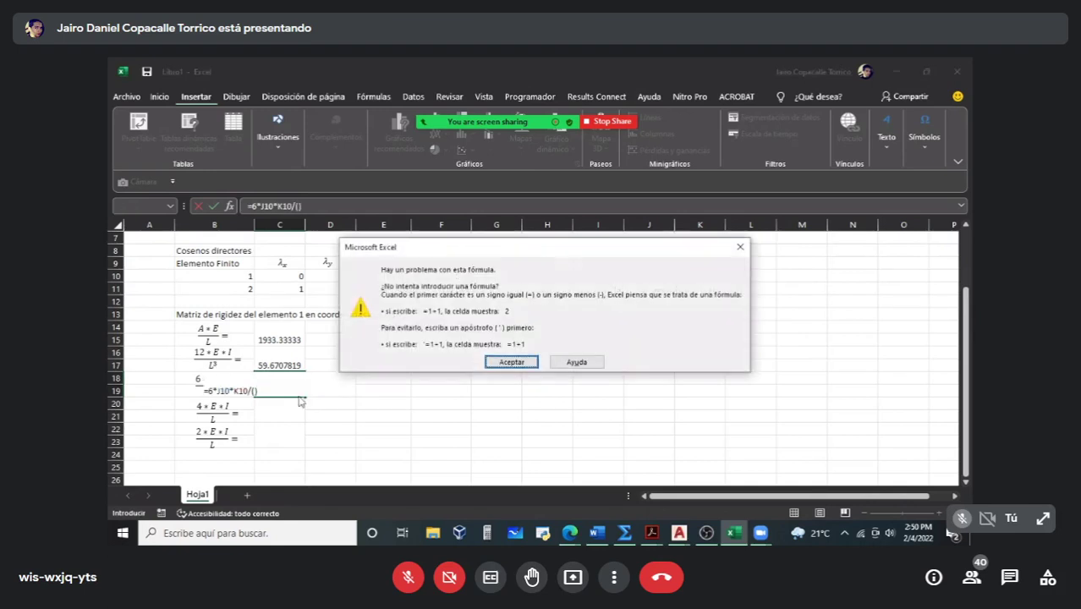
click(740, 246)
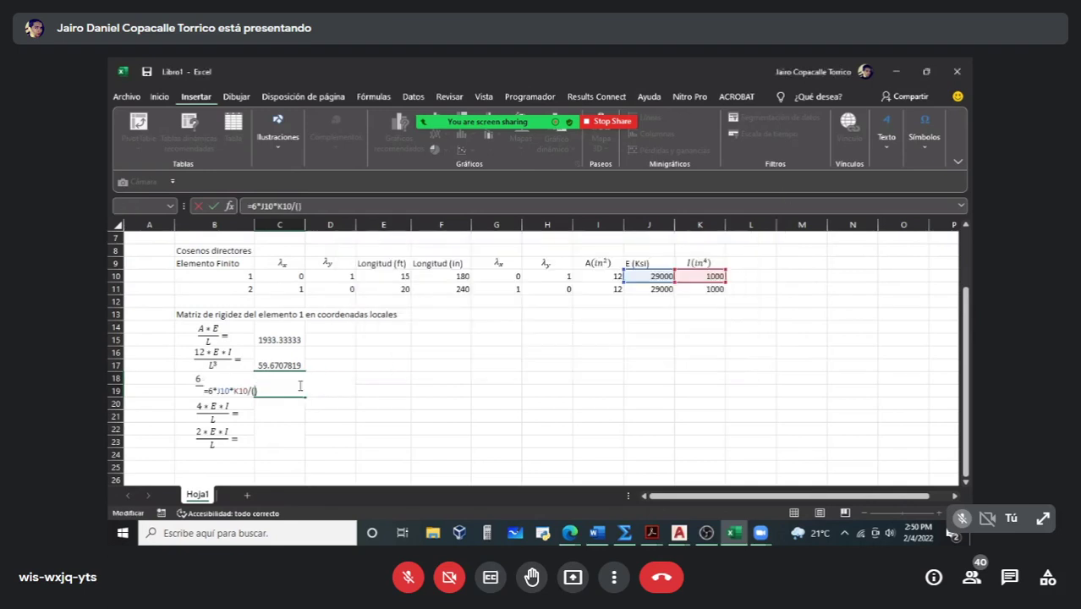
click(445, 281)
text(^)
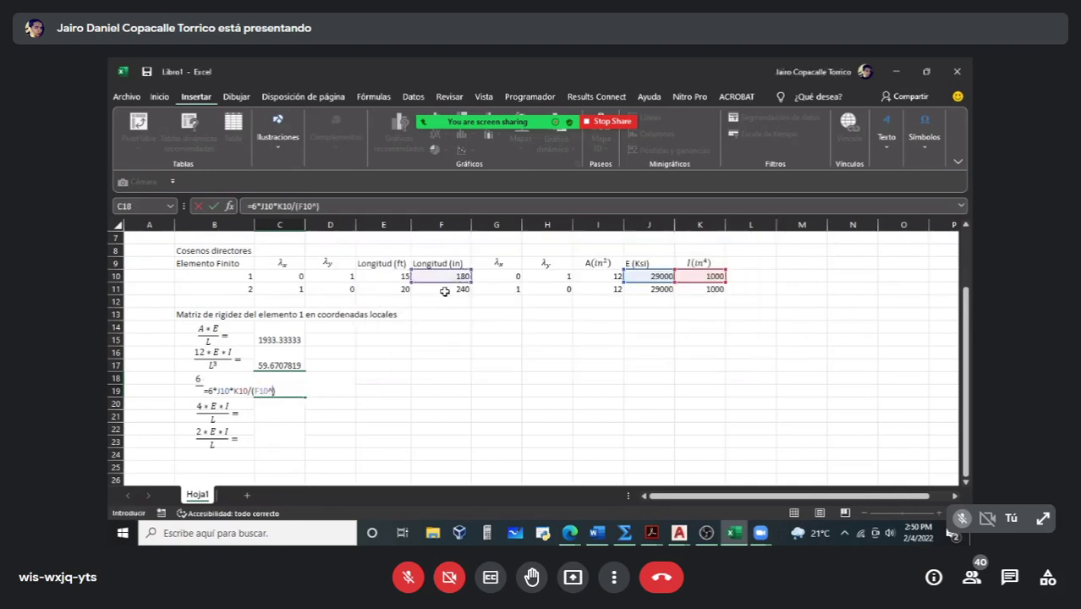
text(2)
key(Return)
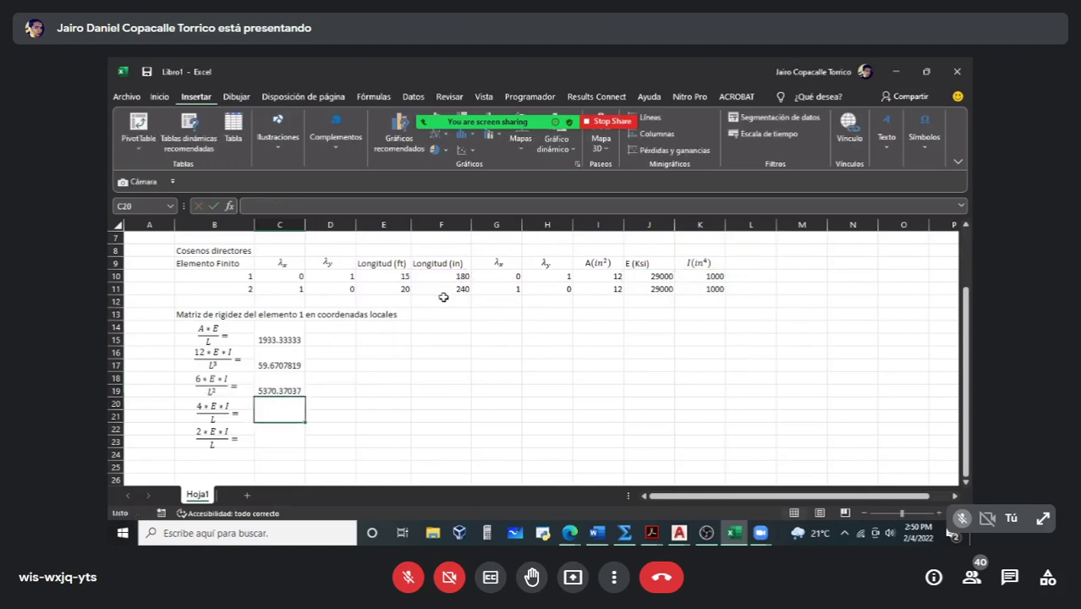
Step: Calculate 4*E*I/L for element 1 in C20 with the formula =4*J10*K10/F10
text(=)
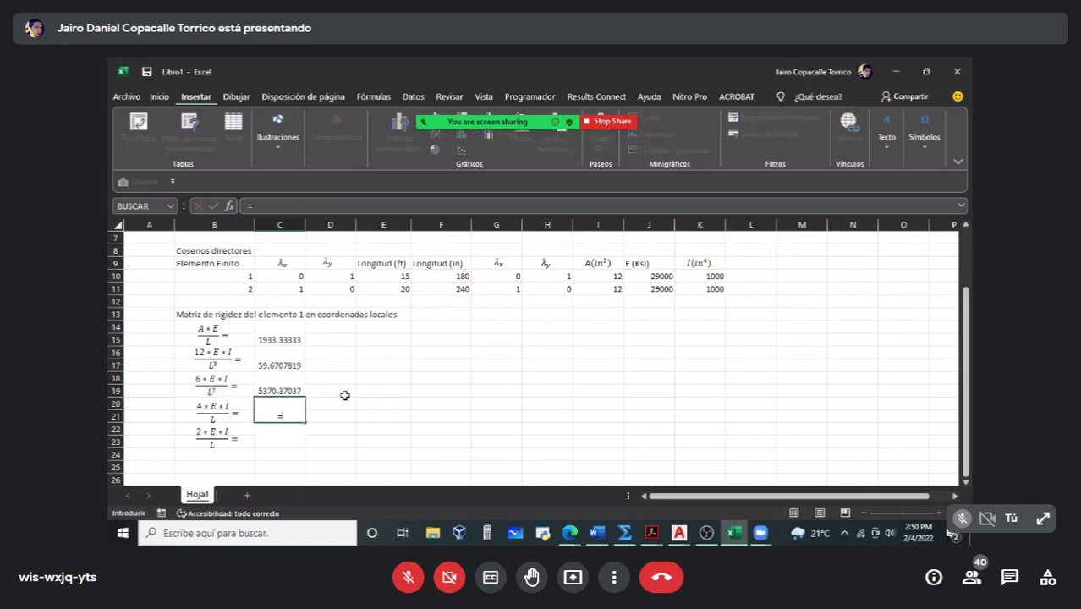
text(4*)
click(656, 276)
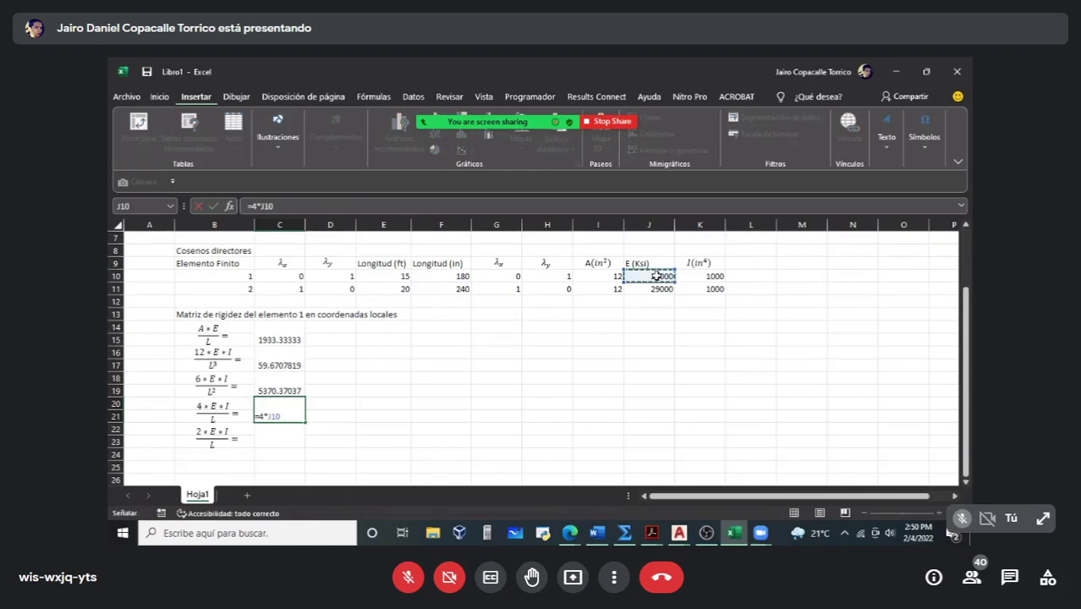
text(*)
click(700, 275)
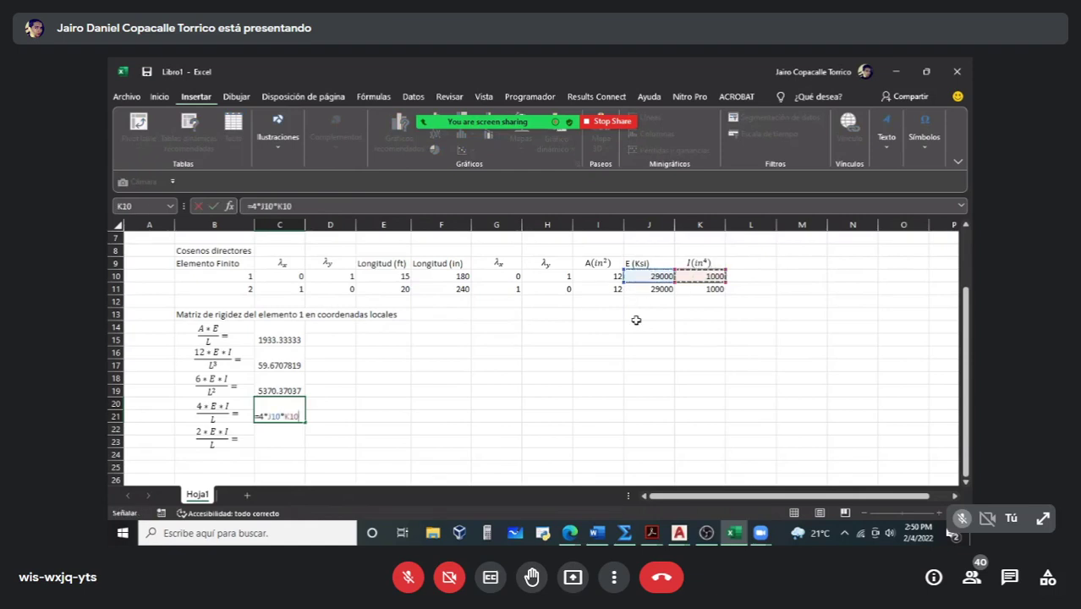
text(/)
click(448, 277)
key(Return)
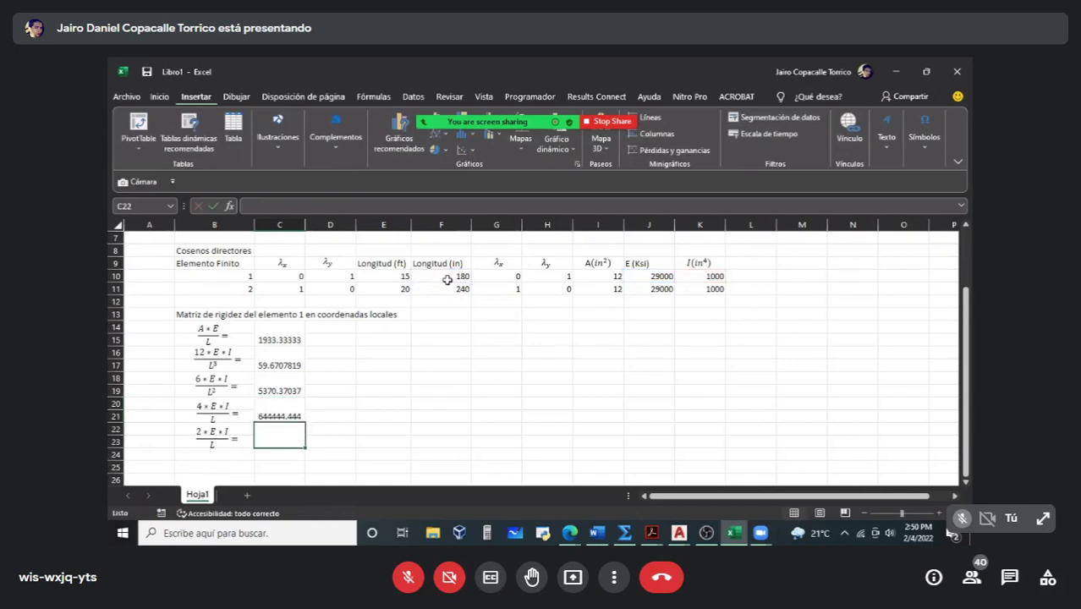
Step: Calculate 2*E*I/L for element 1 in C22 as half of the 4*E*I/L term, using =C20/2
text(=)
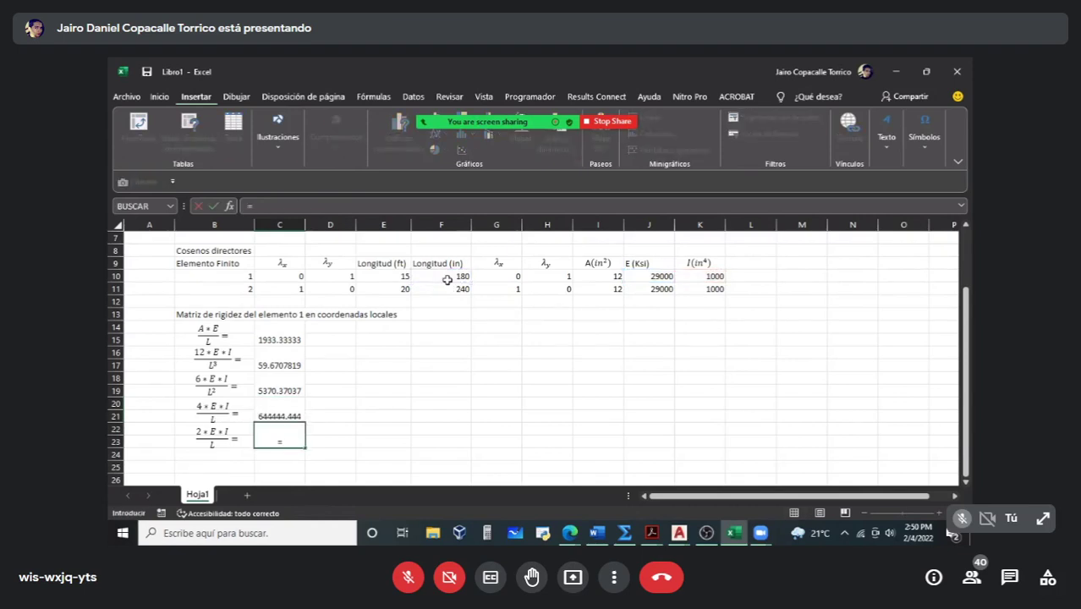
key(Up)
text(/2)
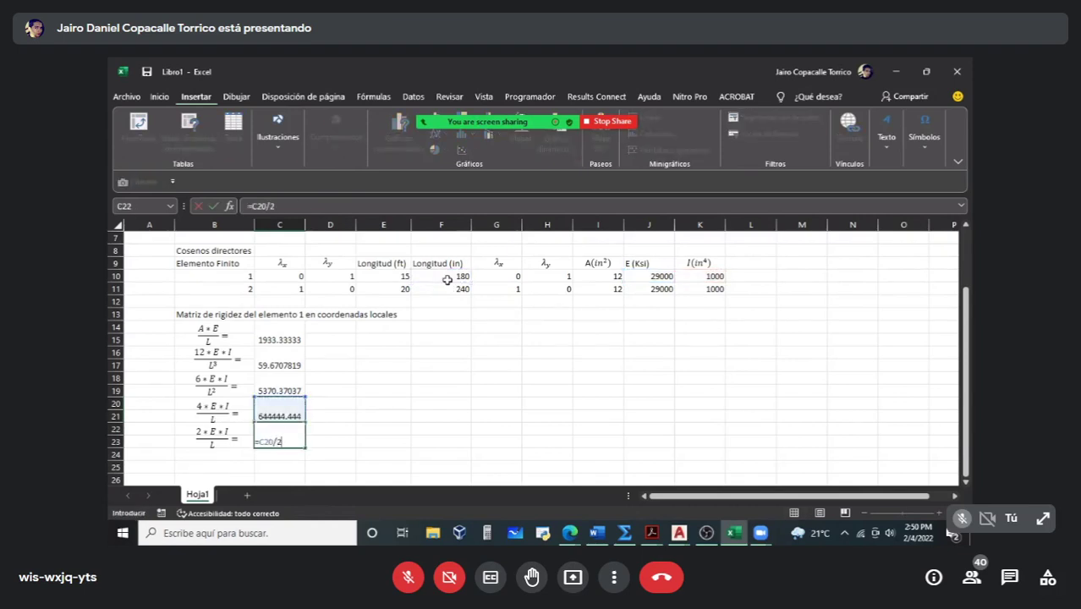
key(Return)
Step: Insert the equation label [k₁] = with square brackets and a subscript, and place it in column B at row 30
scroll(275, 330, down, 3)
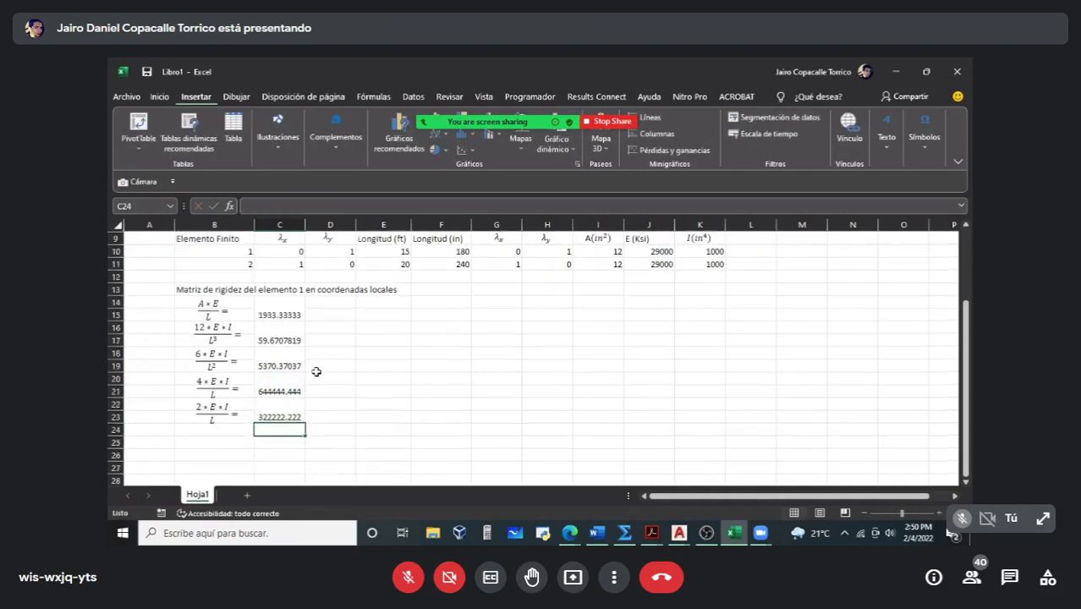
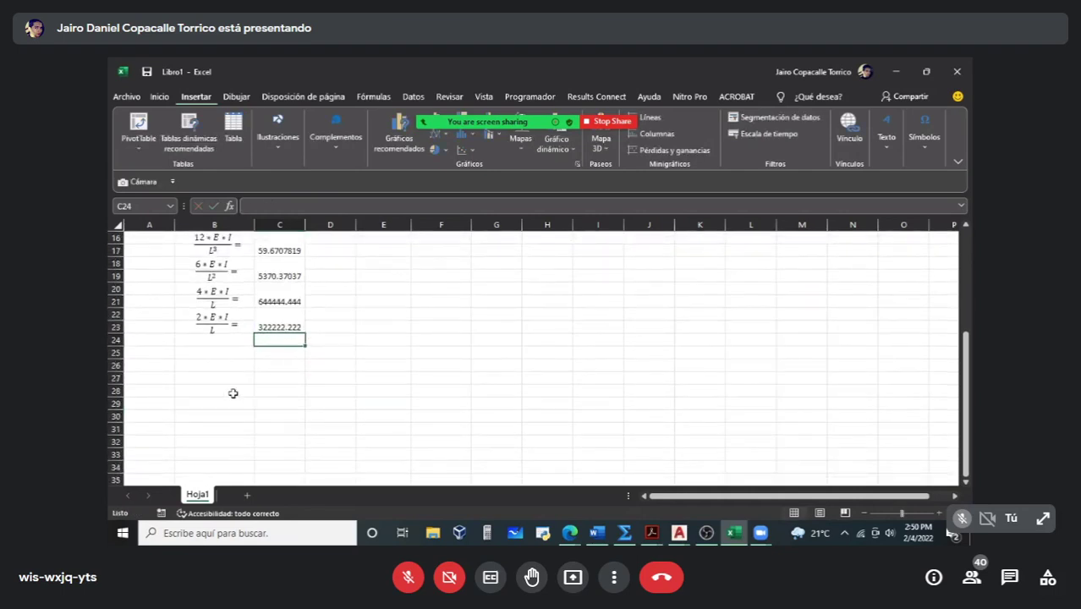
click(232, 394)
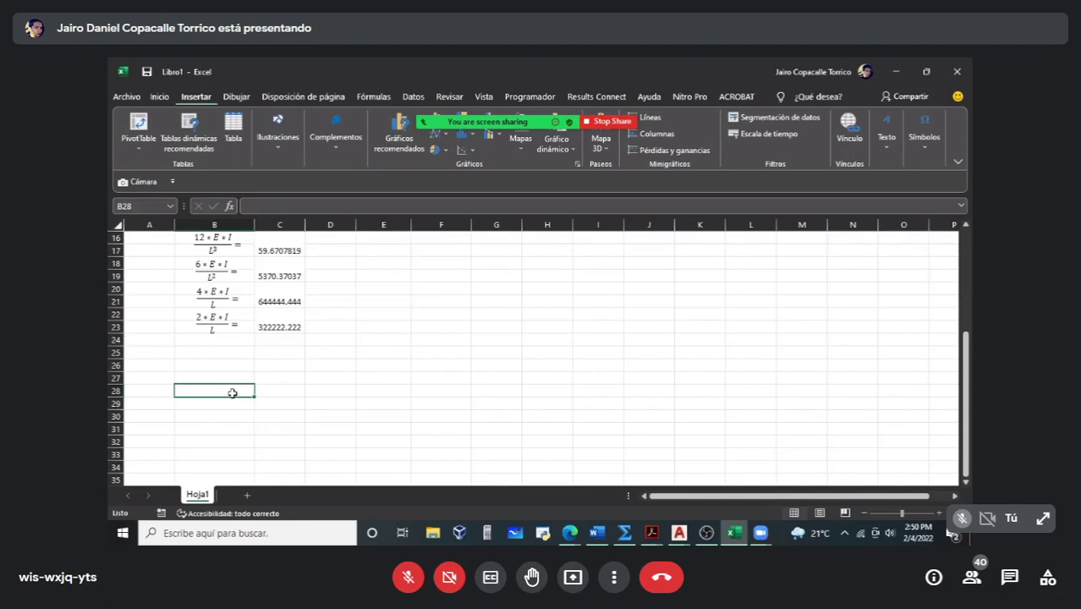
click(914, 159)
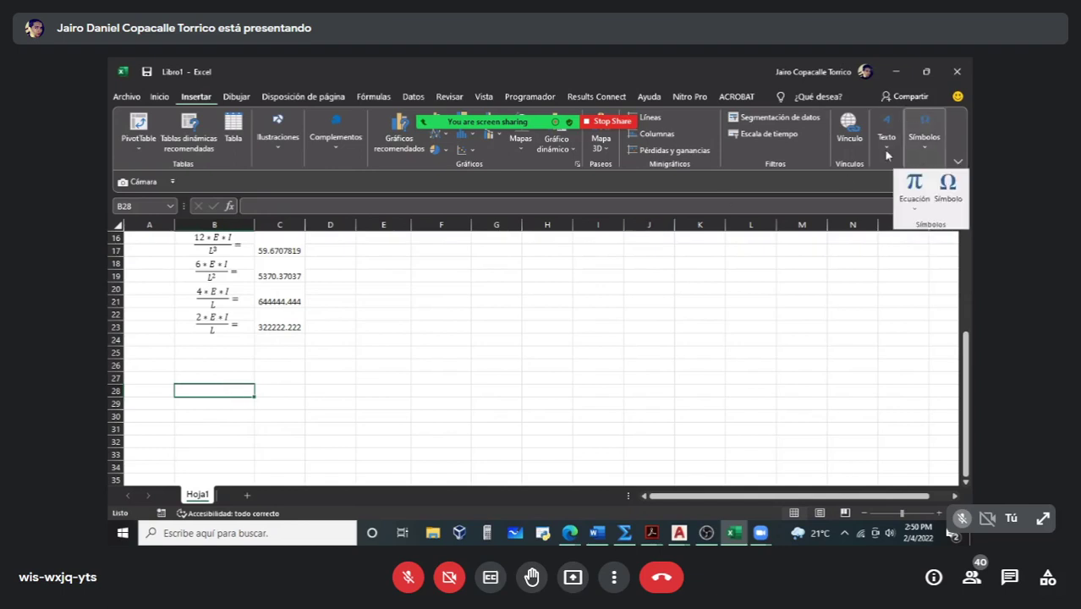
click(910, 186)
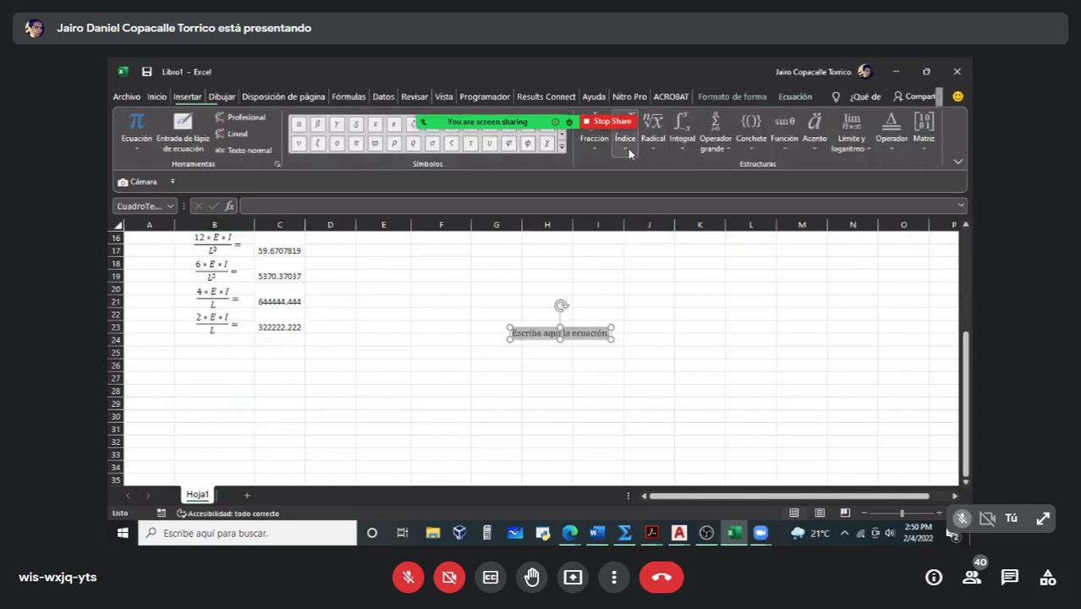
click(759, 153)
click(810, 207)
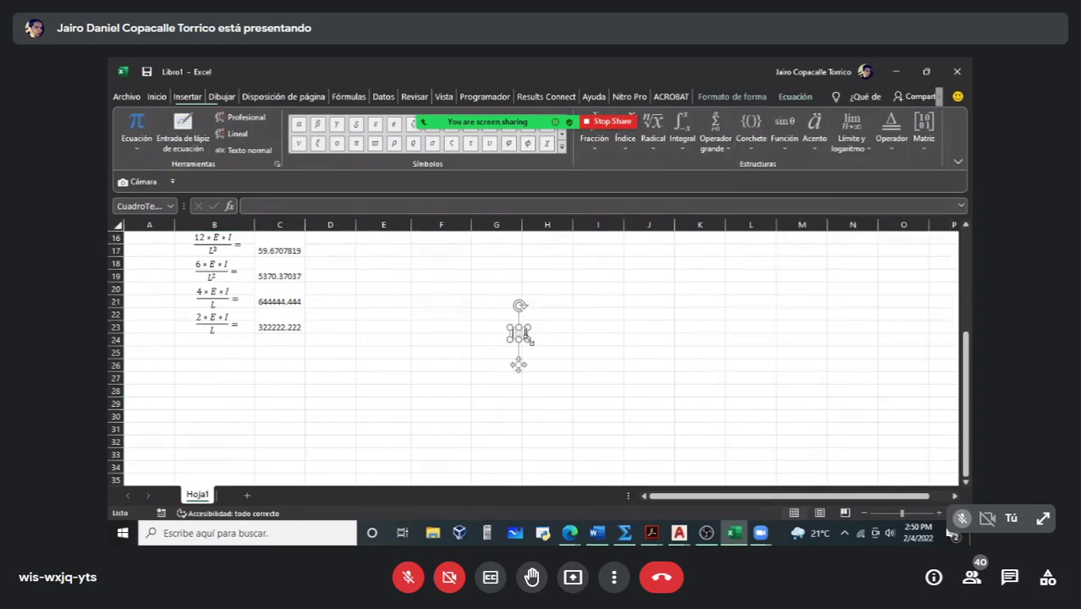
click(625, 140)
click(677, 218)
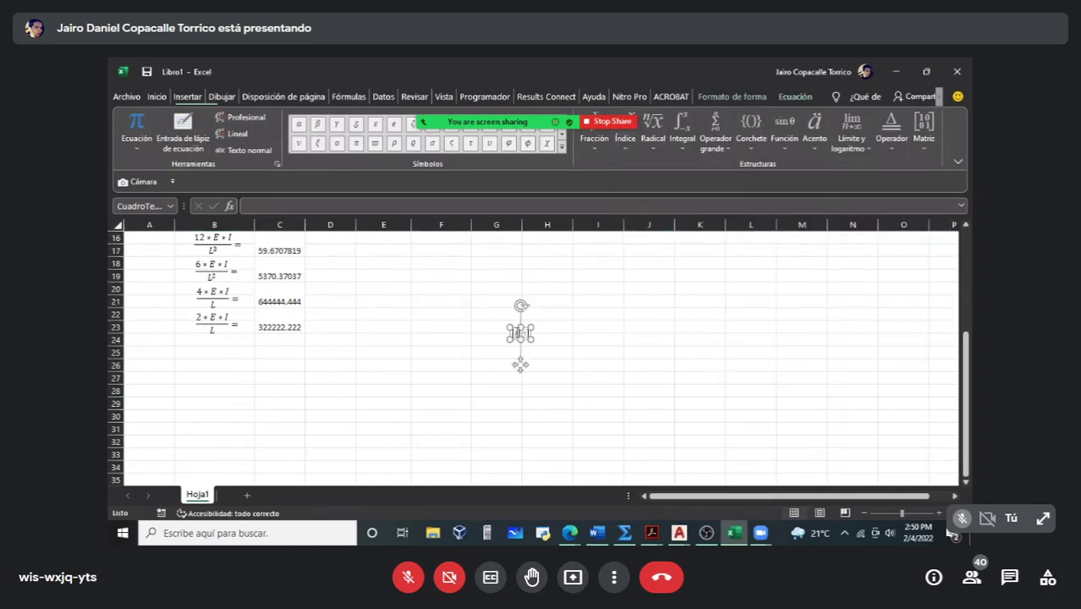
text(E)
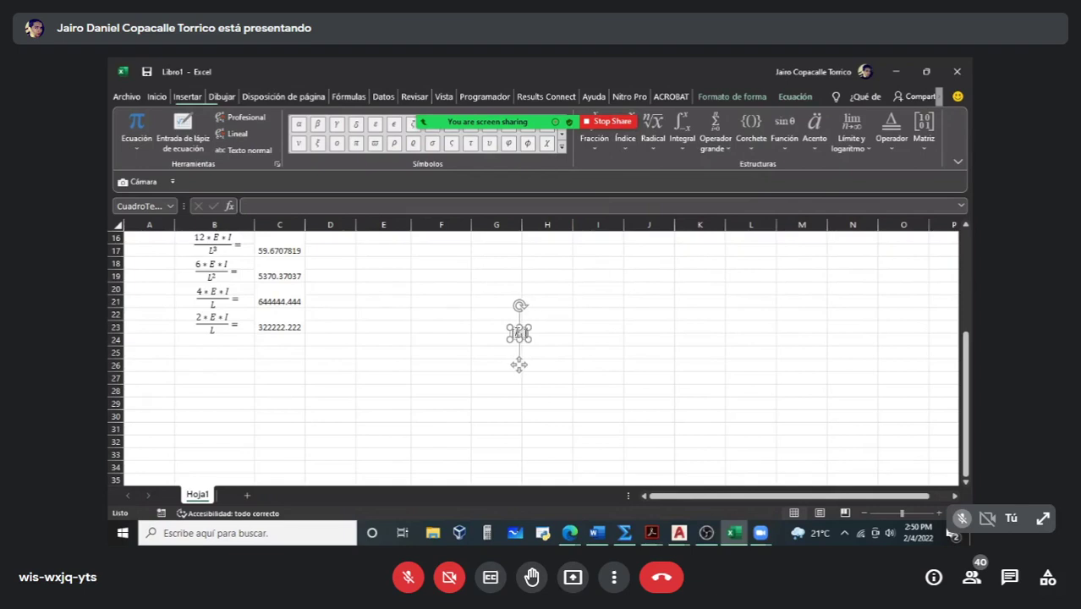
text(=)
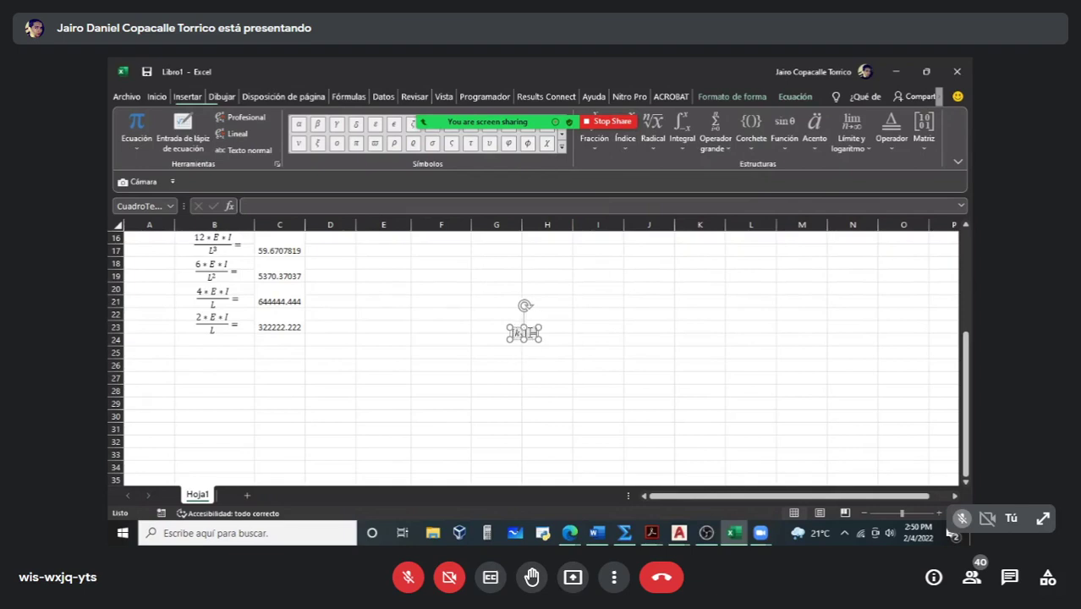
drag(537, 338, 232, 418)
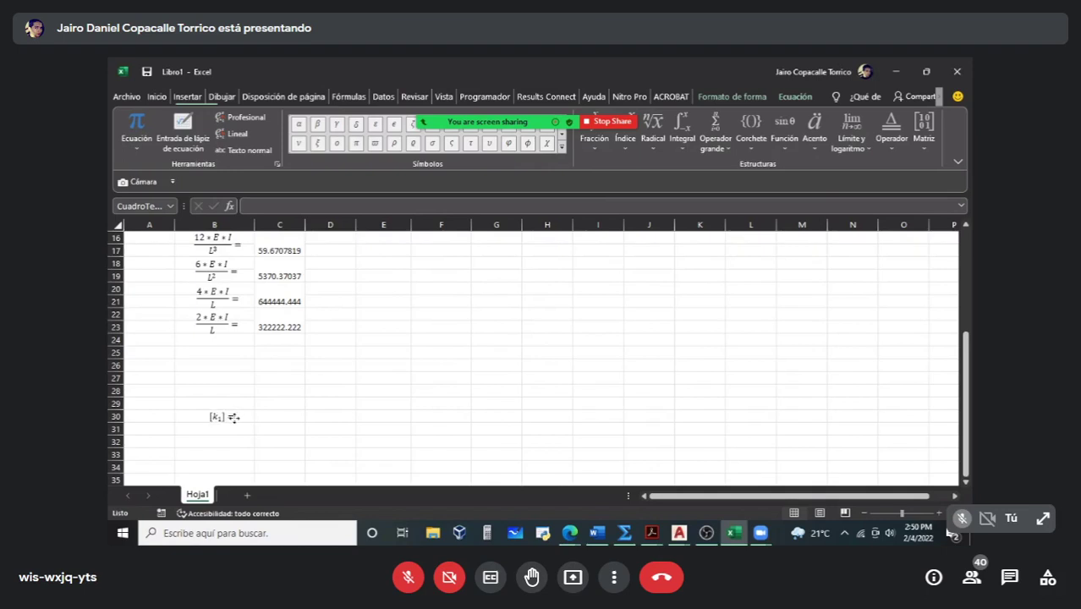
Step: Fill the first matrix cell, C26, with a reference to the A*E/L value in C14
click(281, 363)
text(=)
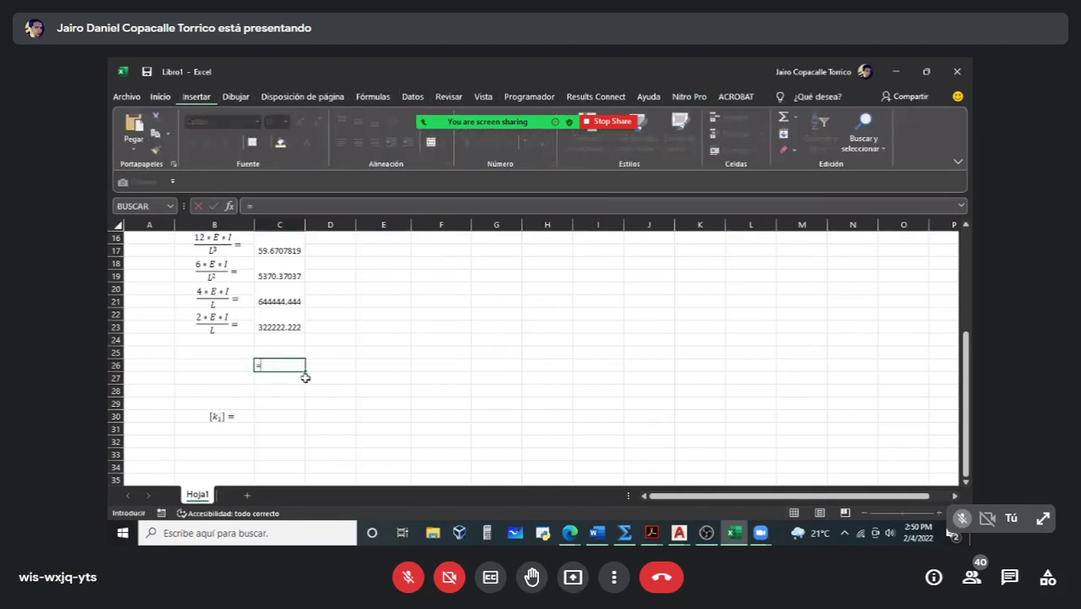
scroll(305, 378, up, 2)
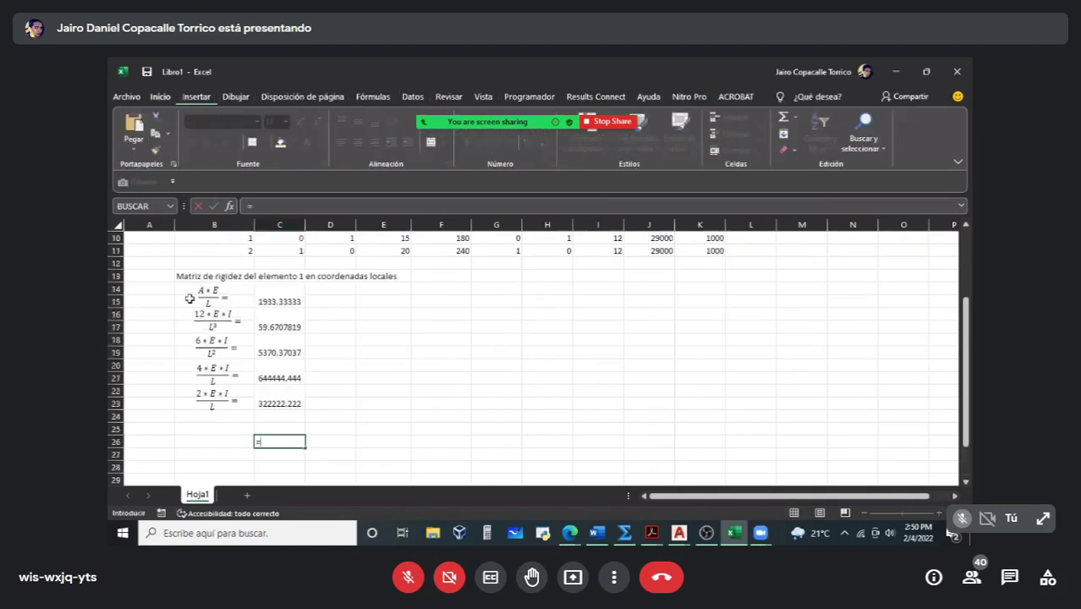
click(272, 296)
key(Return)
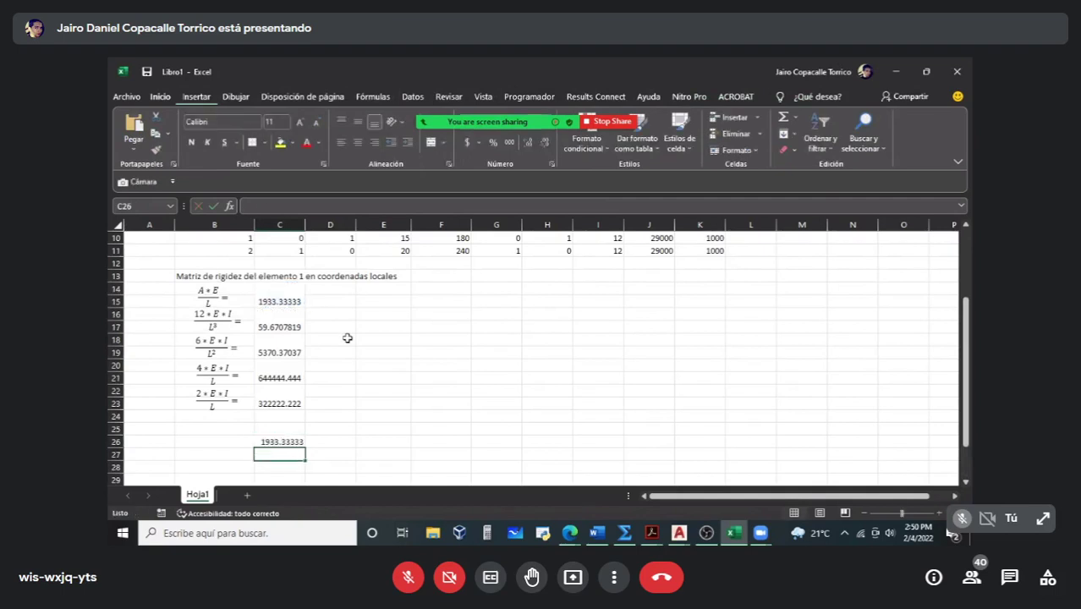
Step: Enter 0 in the second and third cells of the matrix's first row, D26 and E26
key(Up)
key(Right)
text(0)
key(Right)
key(Down)
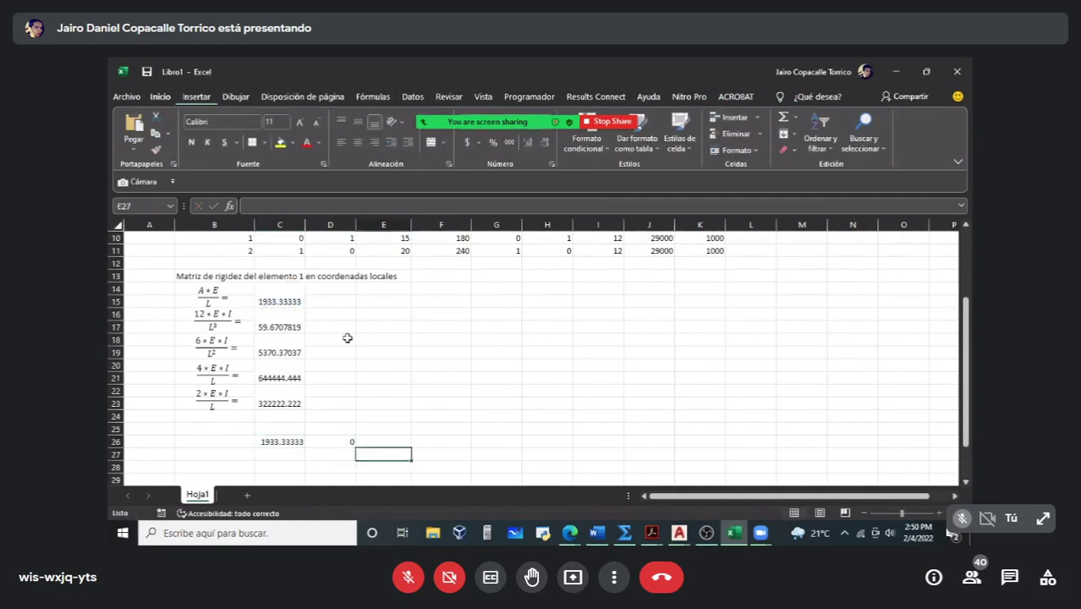
key(Up)
text(0)
key(Right)
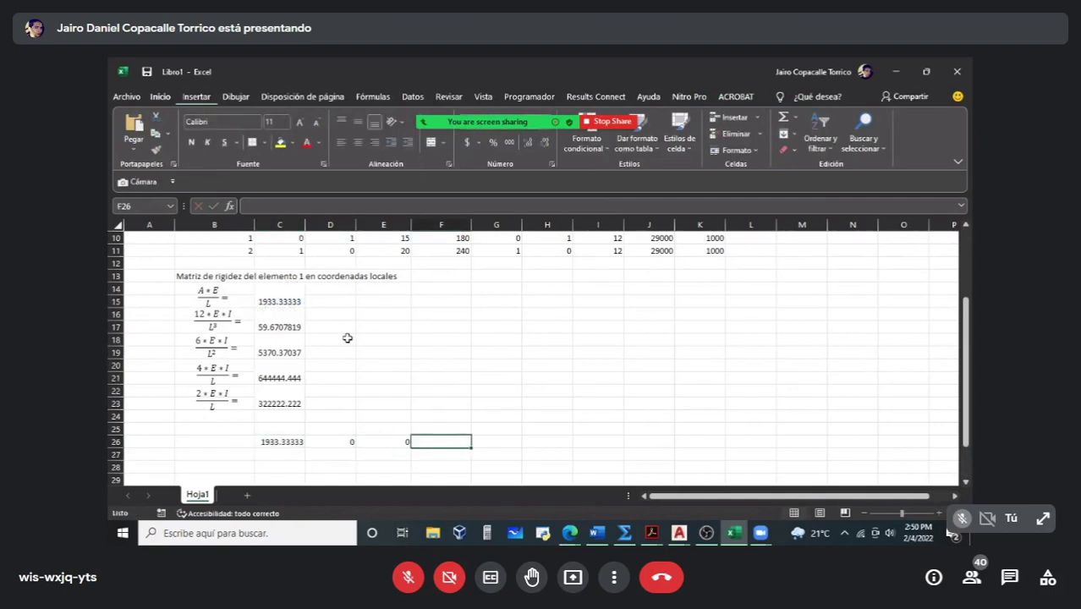
Step: Complete the matrix's first row with =C14*(-1) in F26 and 0 in G26 and H26
text(=)
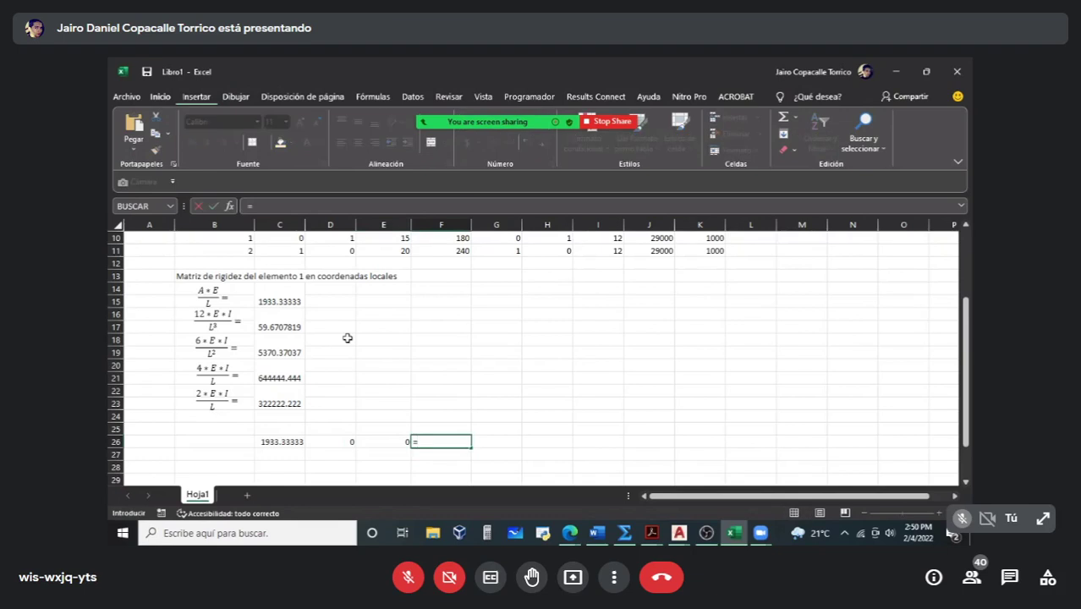
click(287, 302)
text(*)
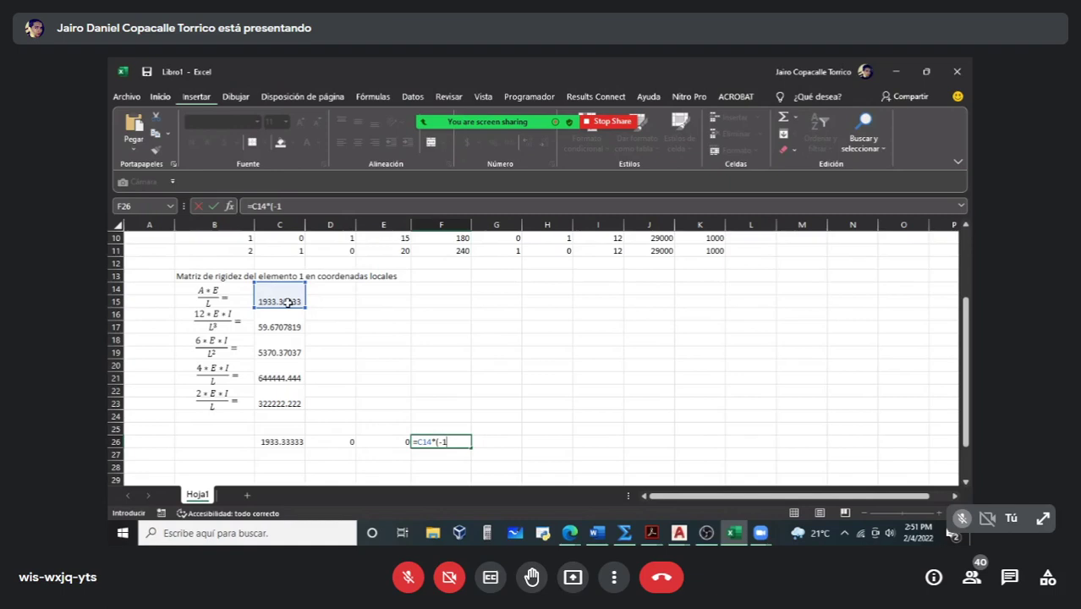
key(Return)
key(Up)
key(Right)
text(0)
key(Tab)
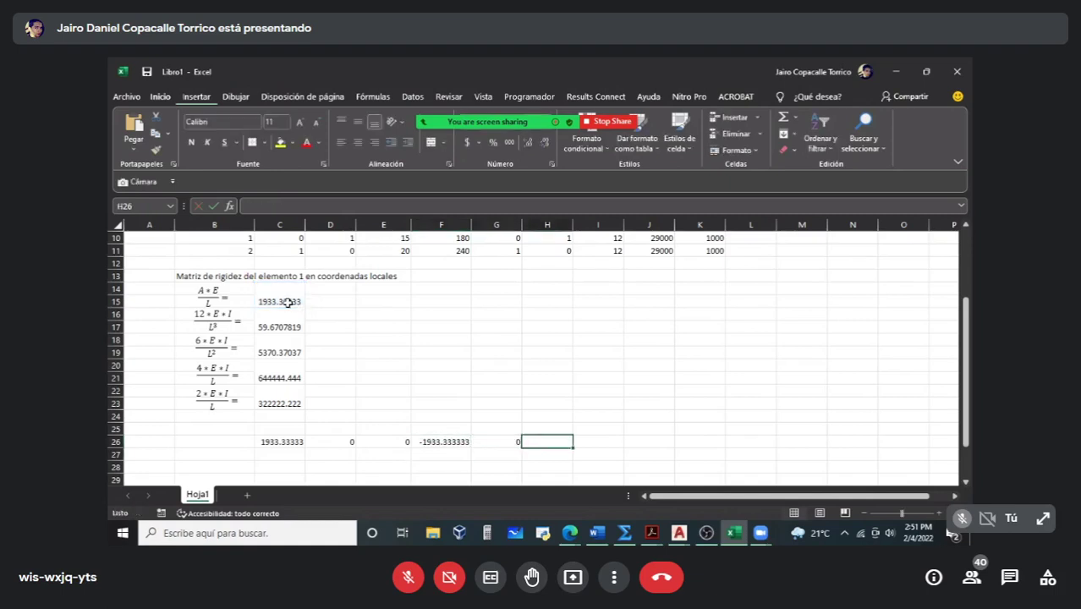
text(0)
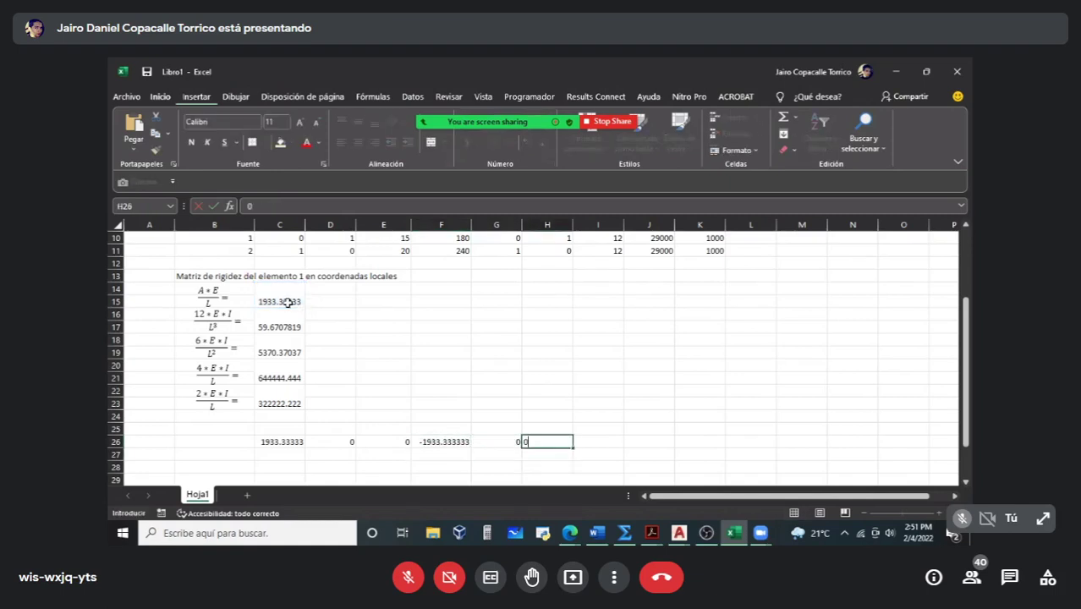
Step: Enter 0 in C27 and C28, and in F27 and F28, for the matrix's second and third rows
scroll(289, 301, down, 2)
click(278, 379)
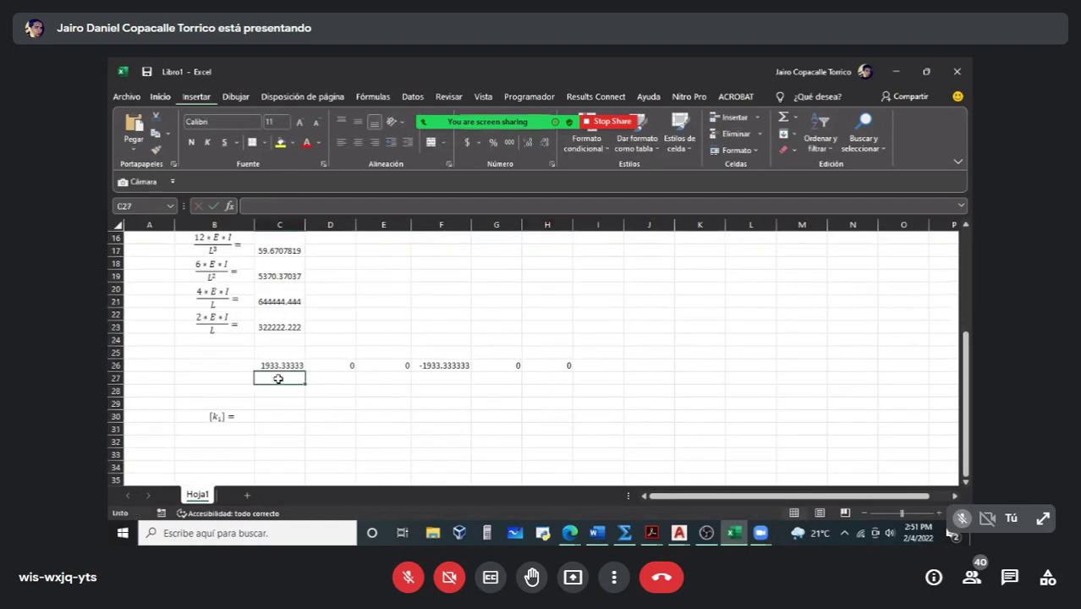
text(0)
key(Return)
text(0)
click(423, 380)
text(0)
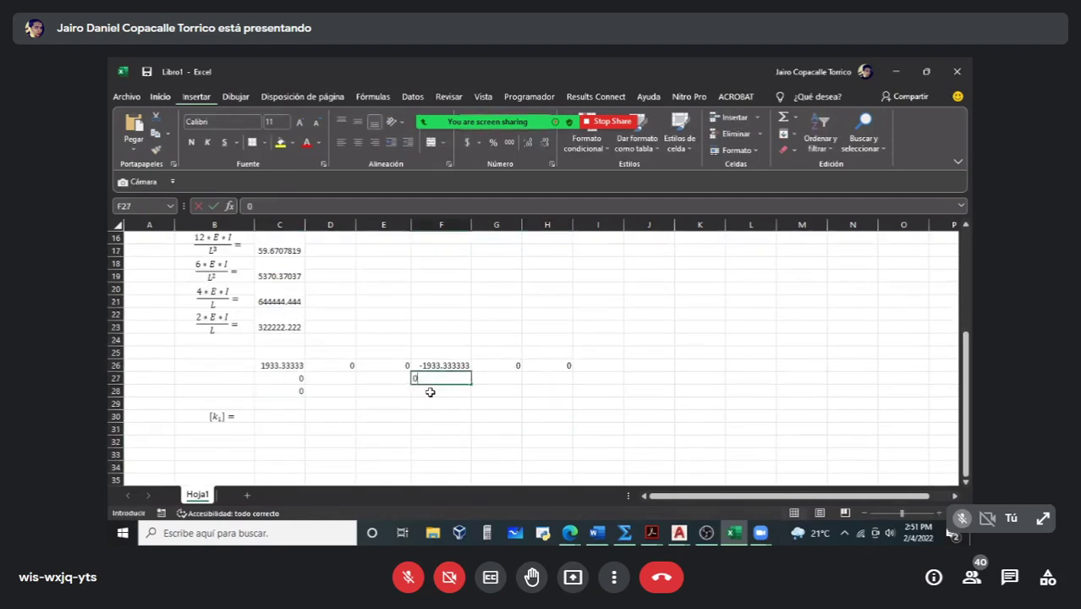
key(Return)
text(0)
Step: Fill the first cell of the matrix's fourth row, C29, with the negative A*E/L term using =C14*(-1)
click(295, 404)
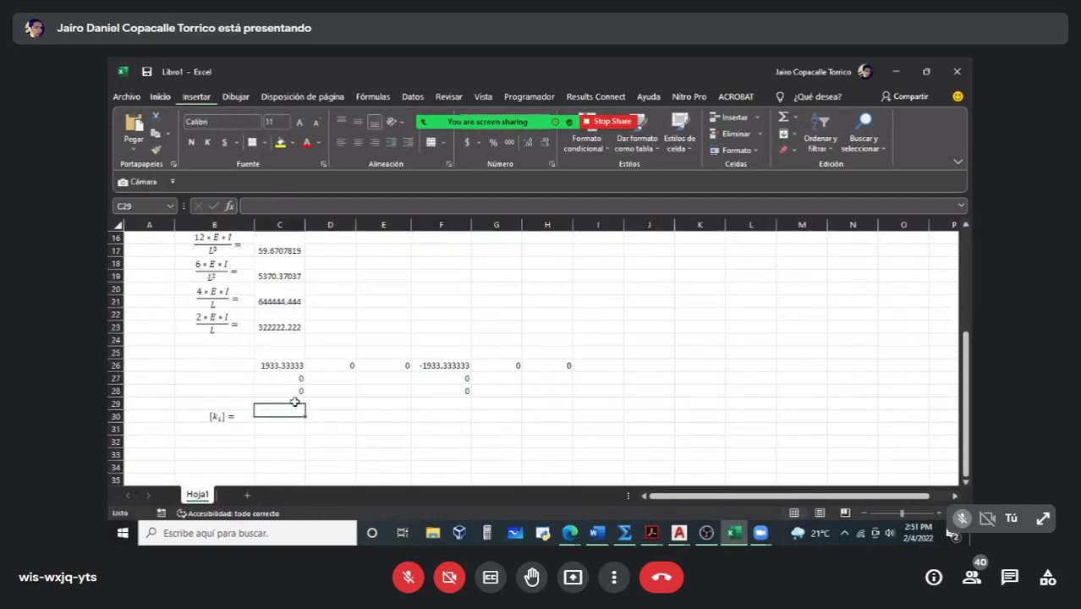
text(=)
scroll(321, 404, up, 2)
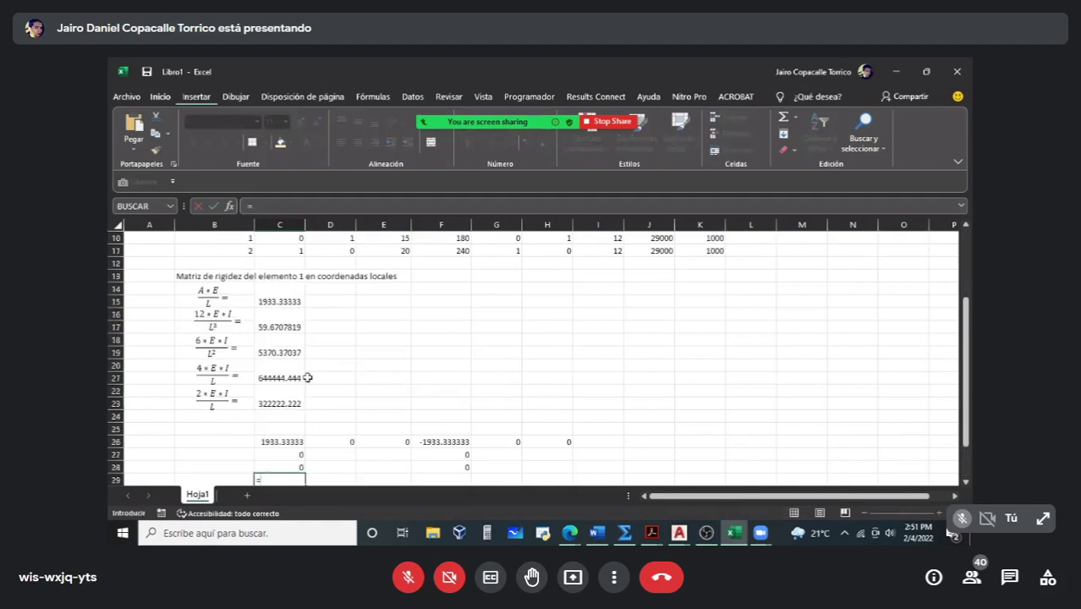
click(295, 304)
scroll(393, 340, down, 1)
scroll(393, 340, down, 1)
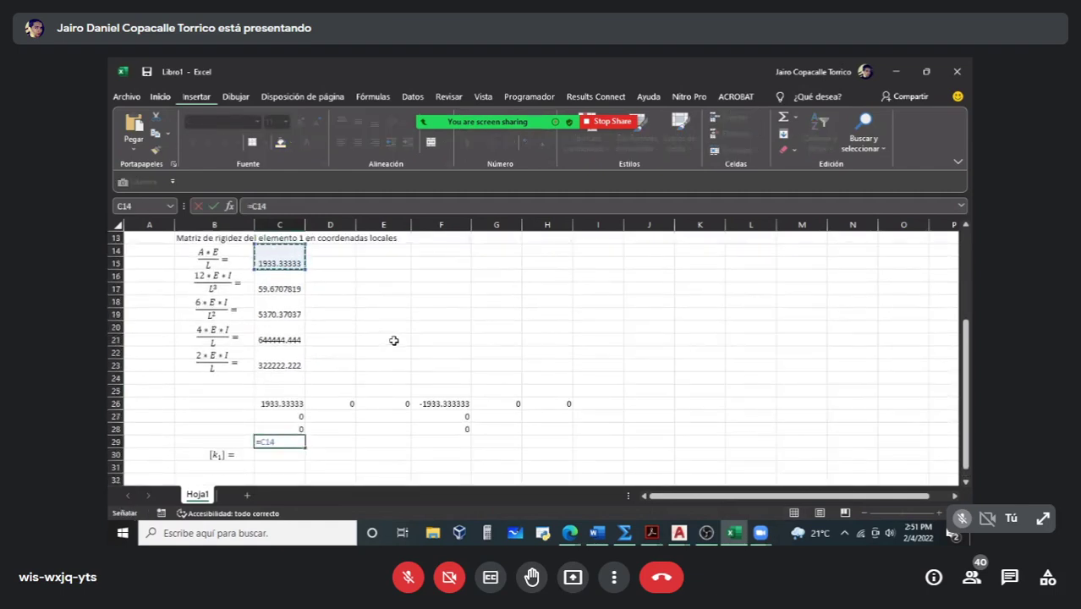
text(*)
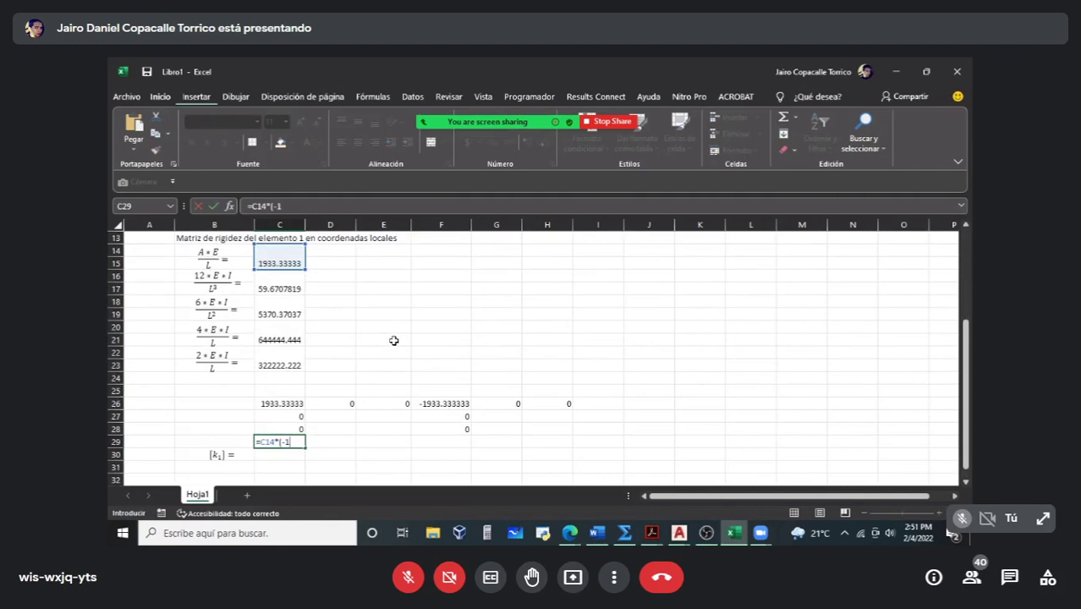
text((-1)
key(Return)
Step: Enter 0 in D29 and E29 of the fourth row, and in C30 and C31 of the first column
key(Up)
key(Right)
text(0)
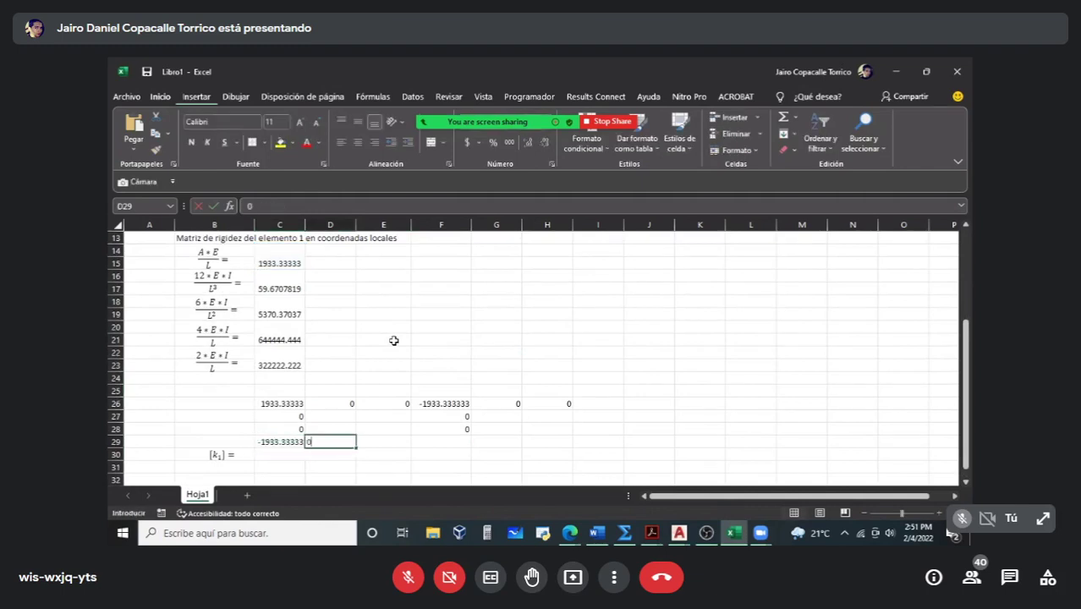
key(Tab)
text(0)
key(Return)
text(0)
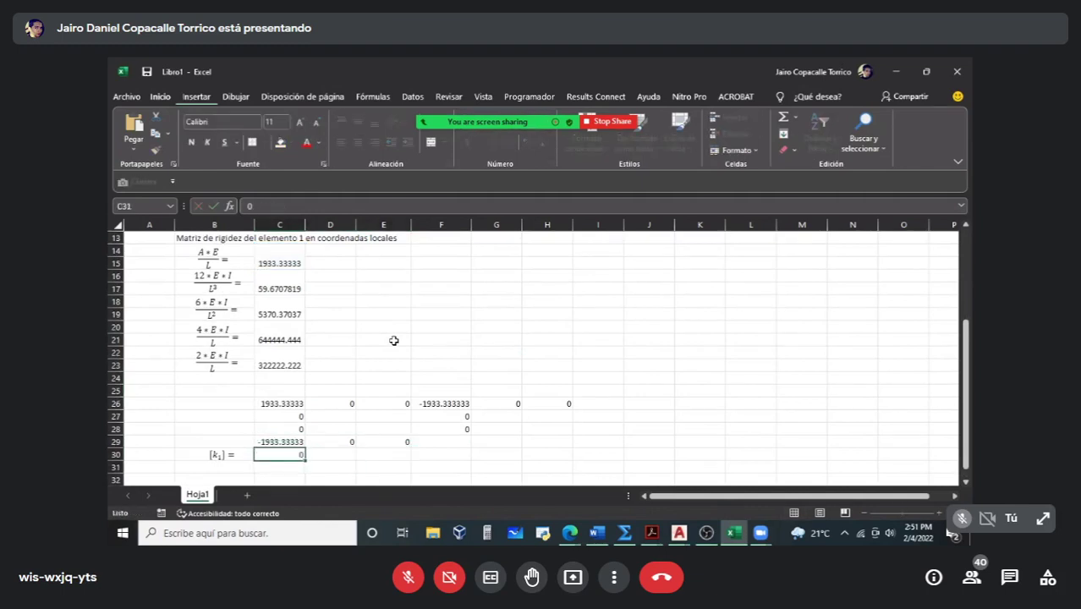
key(Return)
text(0)
key(Return)
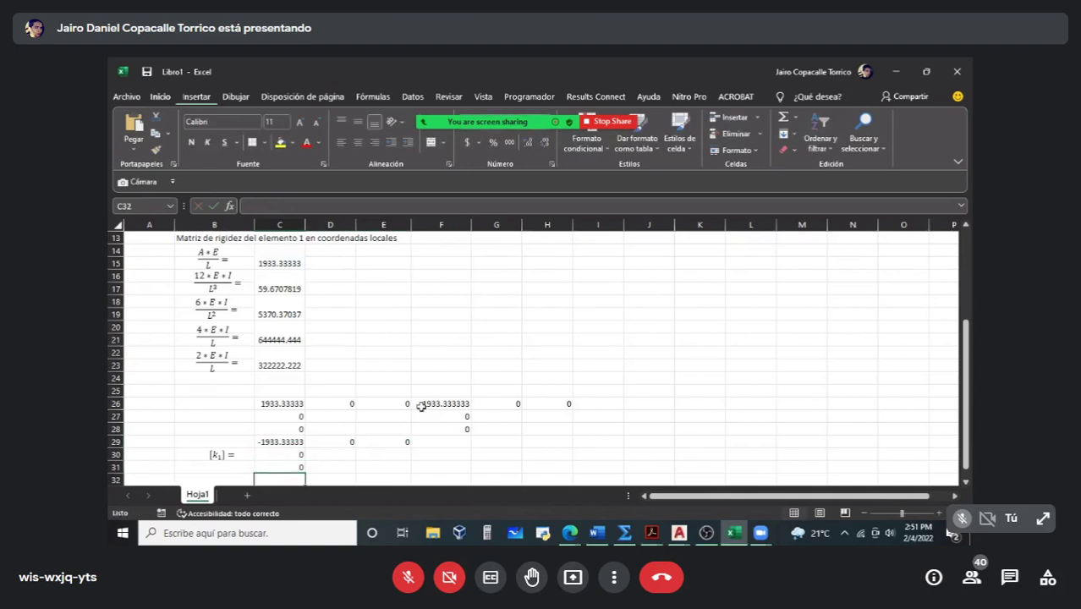
Step: Reference the A*E/L value C14 in F29 and enter 0 in G29 and H29
click(425, 442)
text(=)
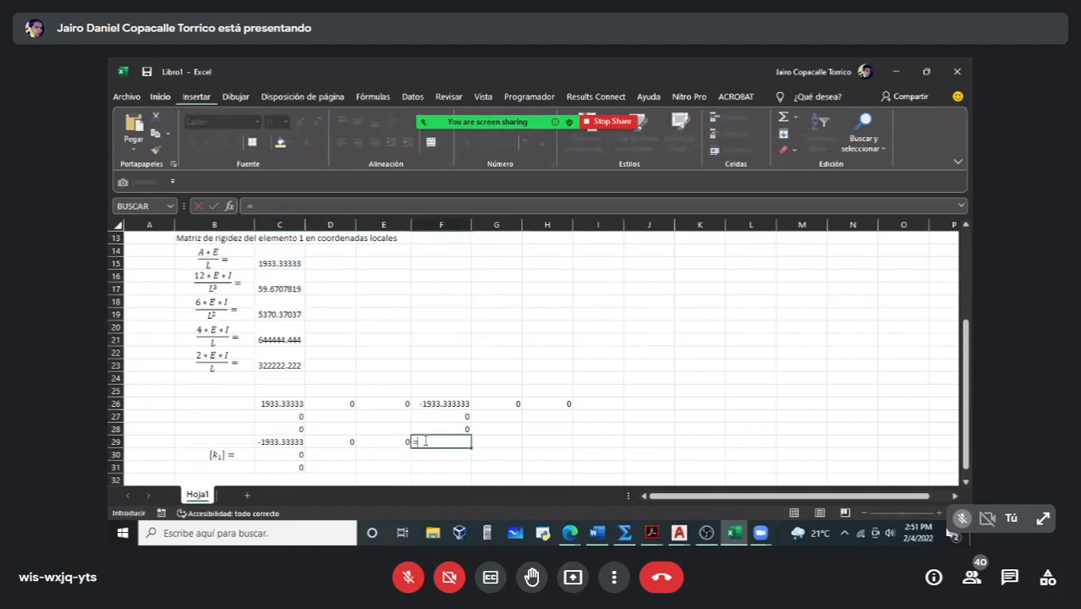
click(288, 267)
key(Tab)
text(0)
key(Tab)
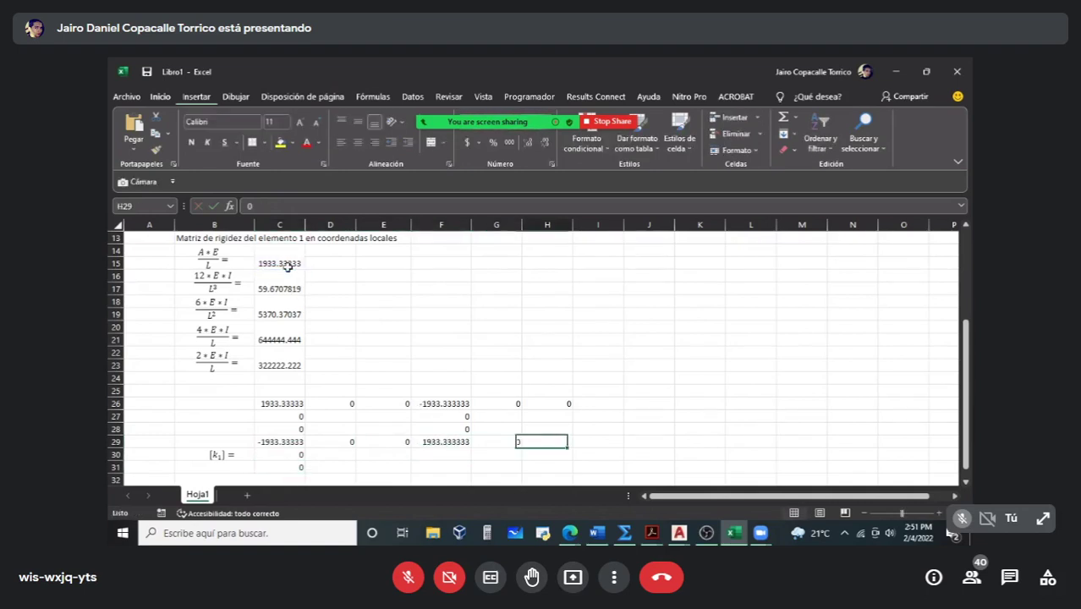
Step: Enter 0 in F30 and F31 to finish the matrix's fourth column
key(Down)
key(Left)
key(Left)
text(0)
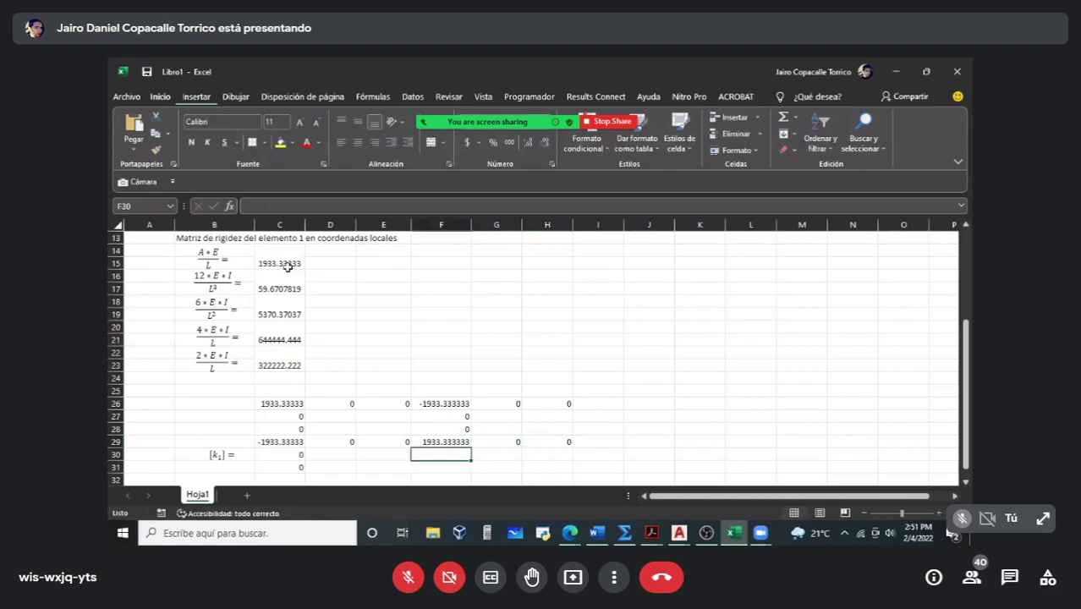
key(Return)
text(0)
key(Return)
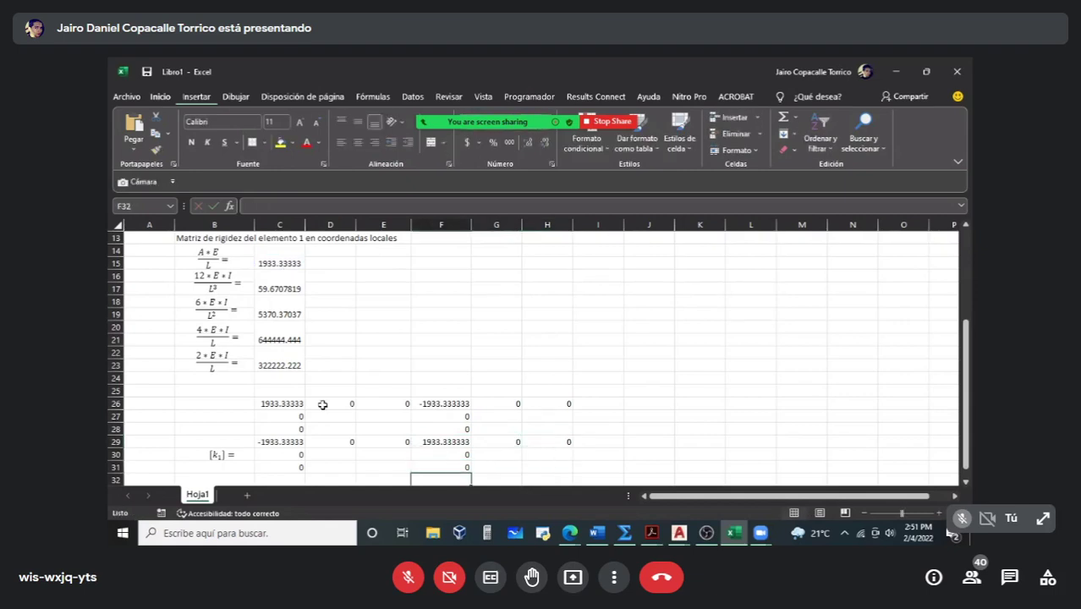
Step: Fill D27 and G27 in the matrix's second row with references to the 12*E*I/L³ value in C16
click(322, 405)
text(=)
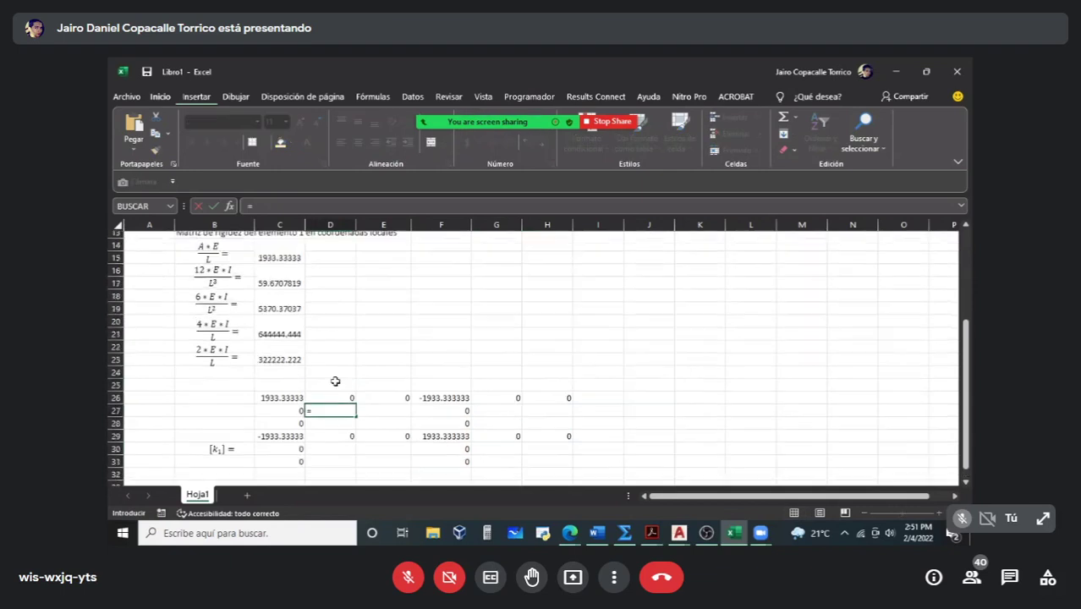
click(287, 280)
key(Return)
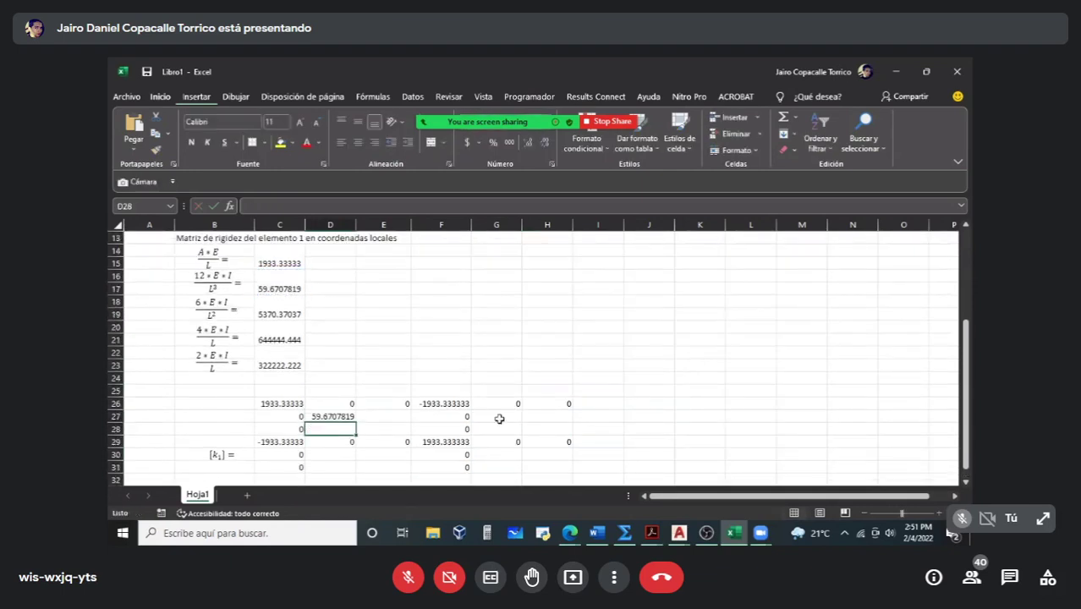
click(500, 418)
text(=)
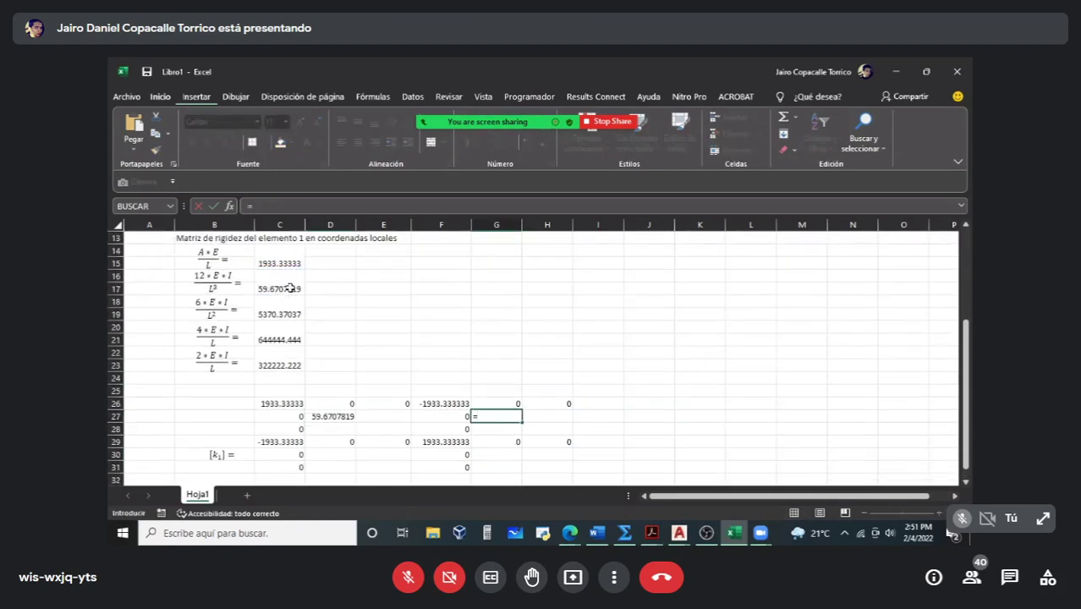
click(290, 289)
key(Return)
Step: Fill G30 and D30 in the matrix's fifth row with references to the 12*E*I/L³ value in C16
click(491, 457)
text(=)
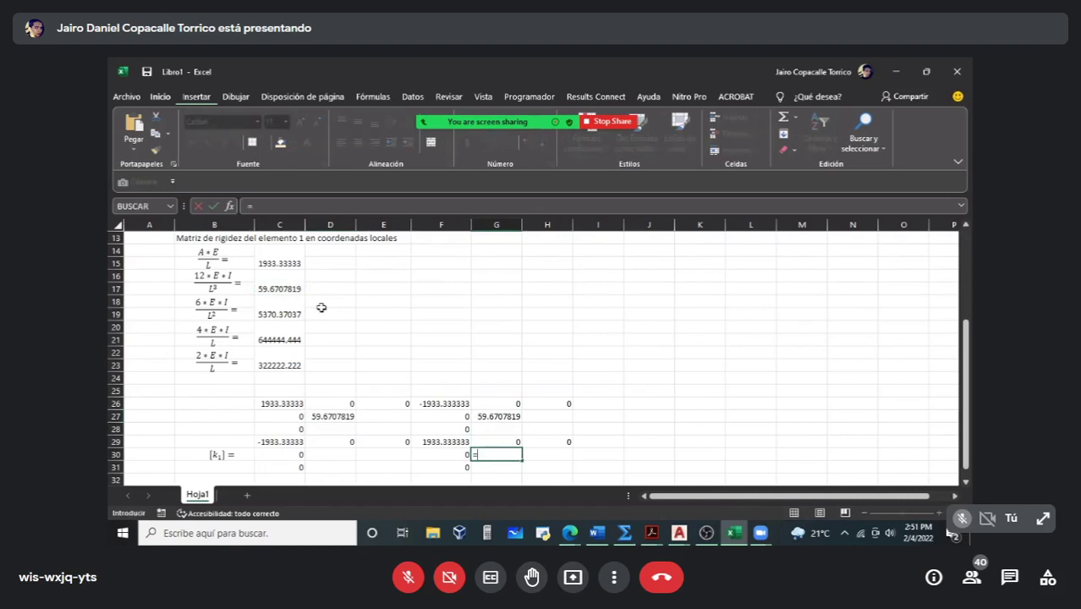
click(281, 288)
key(Return)
click(347, 454)
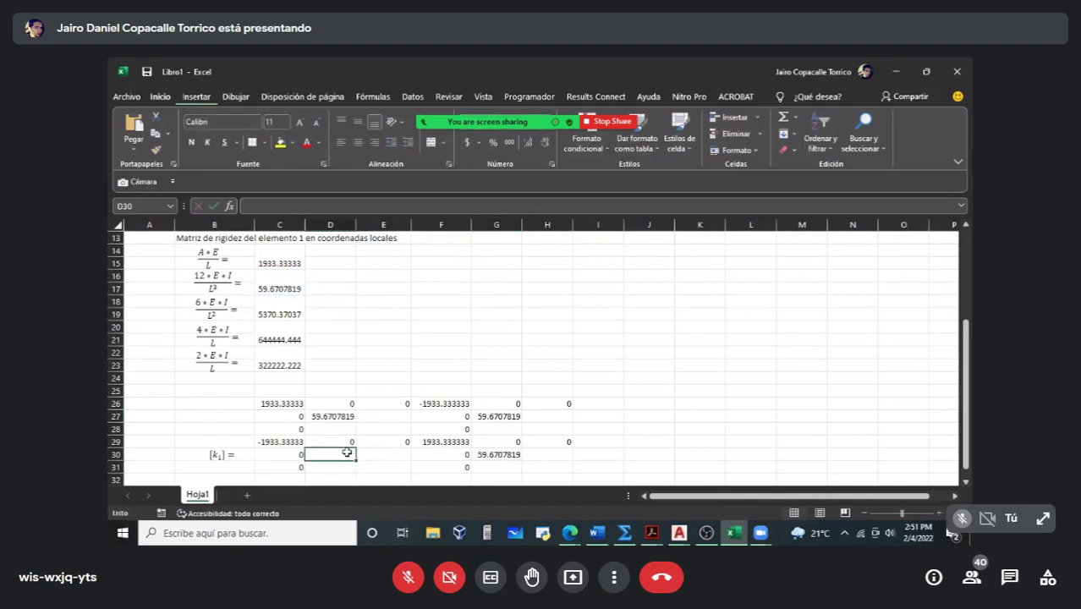
text(=)
click(282, 274)
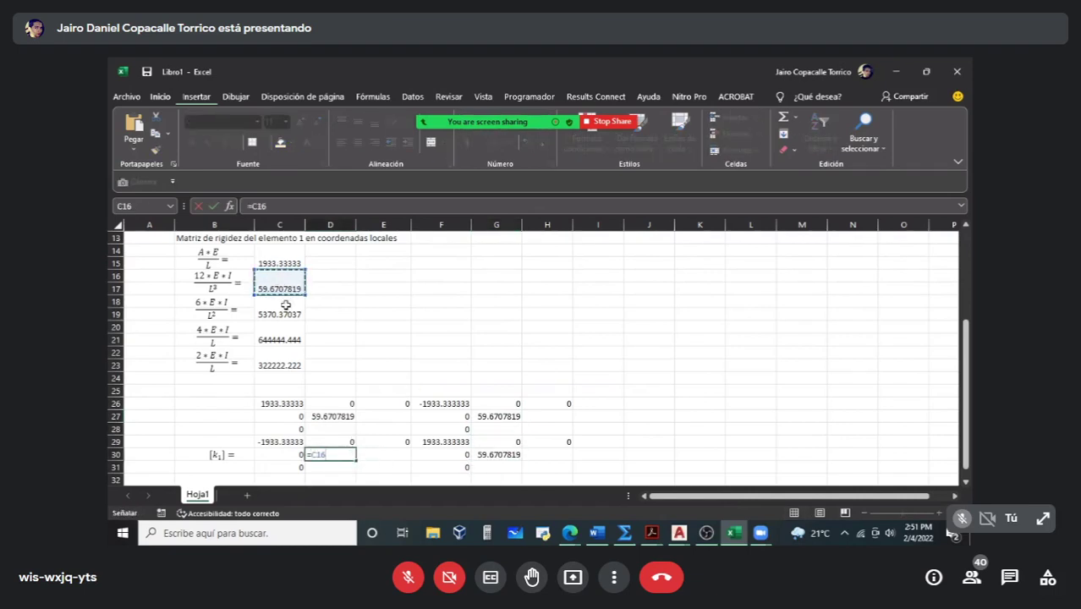
key(Return)
Step: Fill H27 and G28 with references to the 6*E*I/L² value in C18
scroll(423, 381, down, 1)
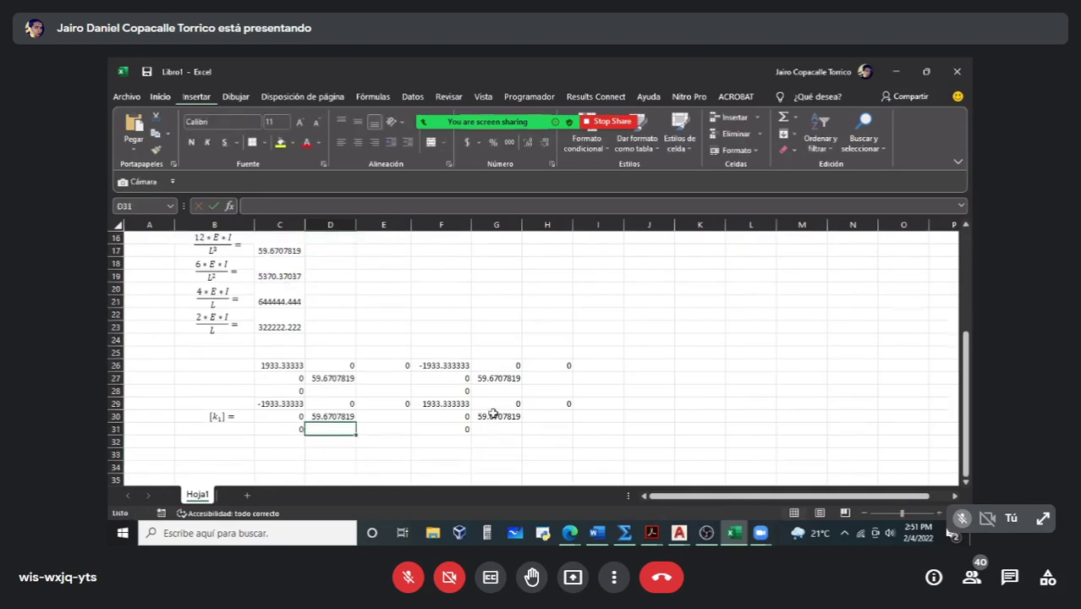
click(499, 392)
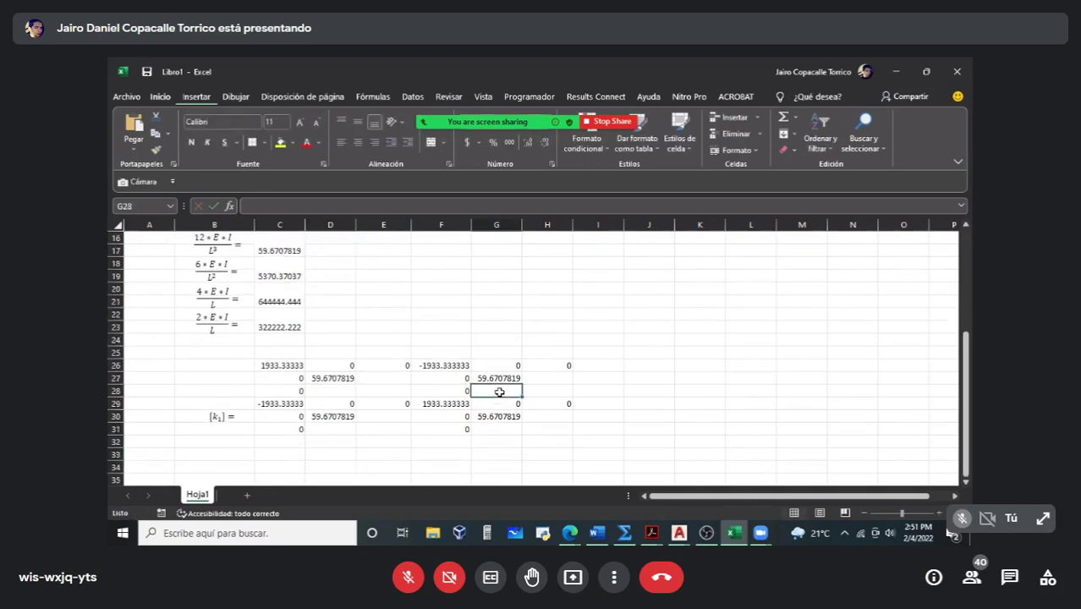
click(542, 380)
text(=)
scroll(483, 380, up, 1)
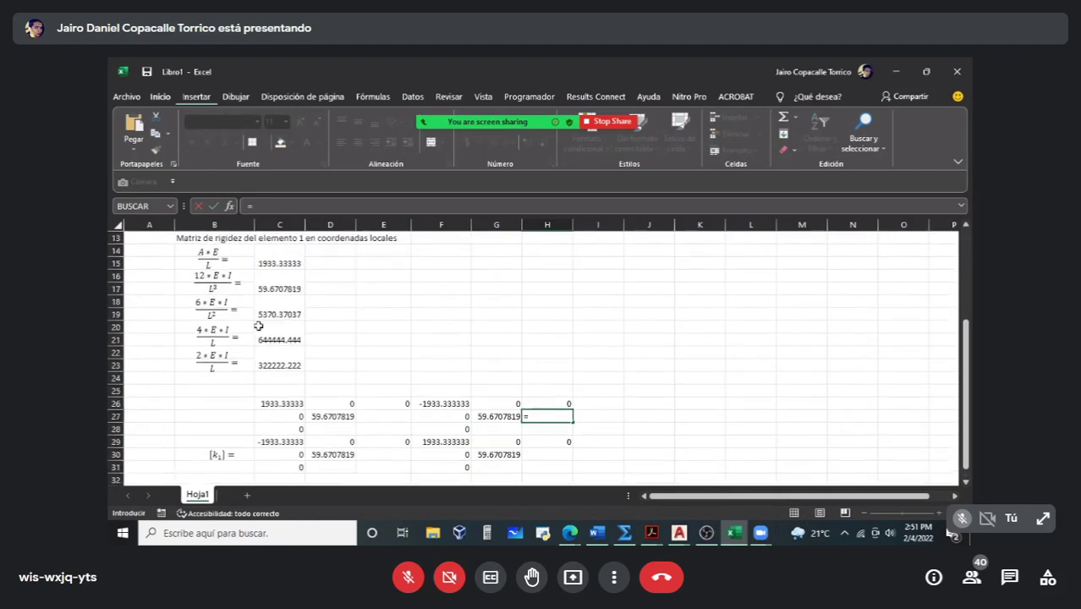
click(283, 306)
key(Return)
click(508, 433)
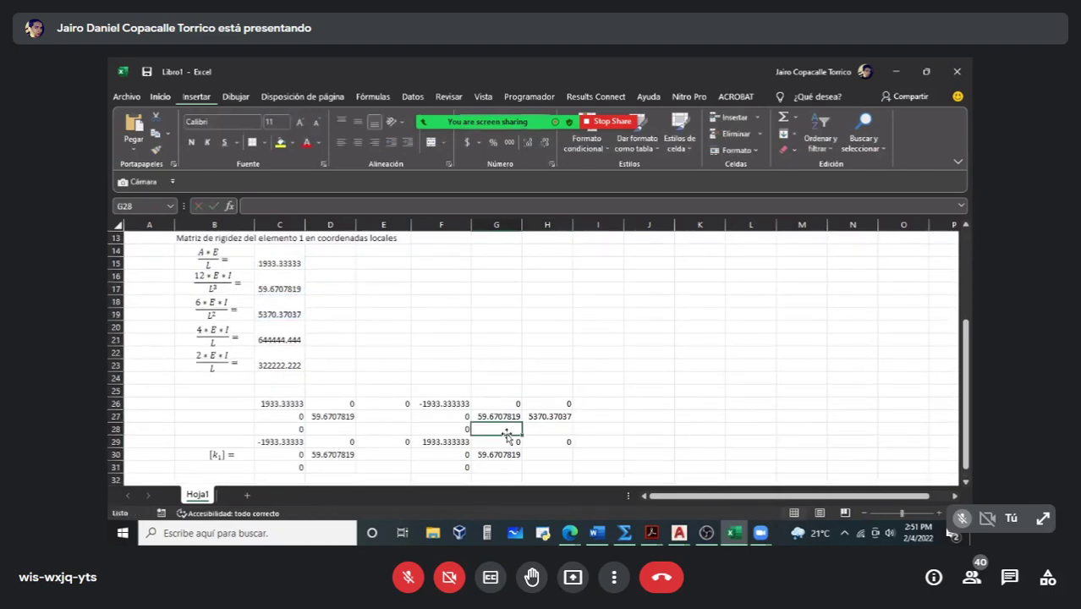
text(=)
click(281, 309)
key(Return)
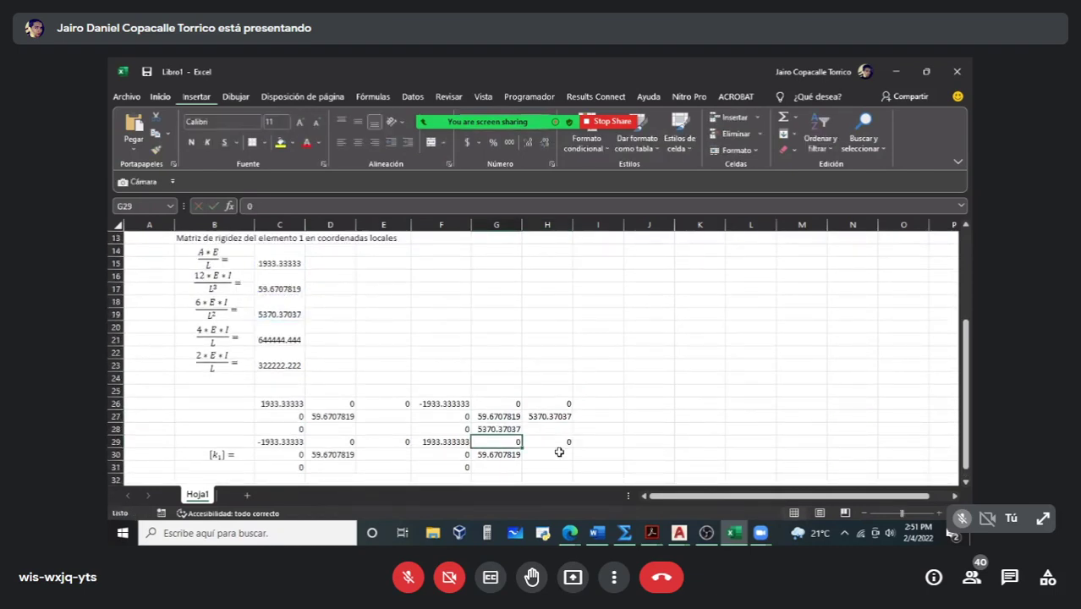
Step: Fill H30 and G31 with references to the 6*E*I/L² value in C18
click(559, 452)
text(=)
click(282, 309)
key(Return)
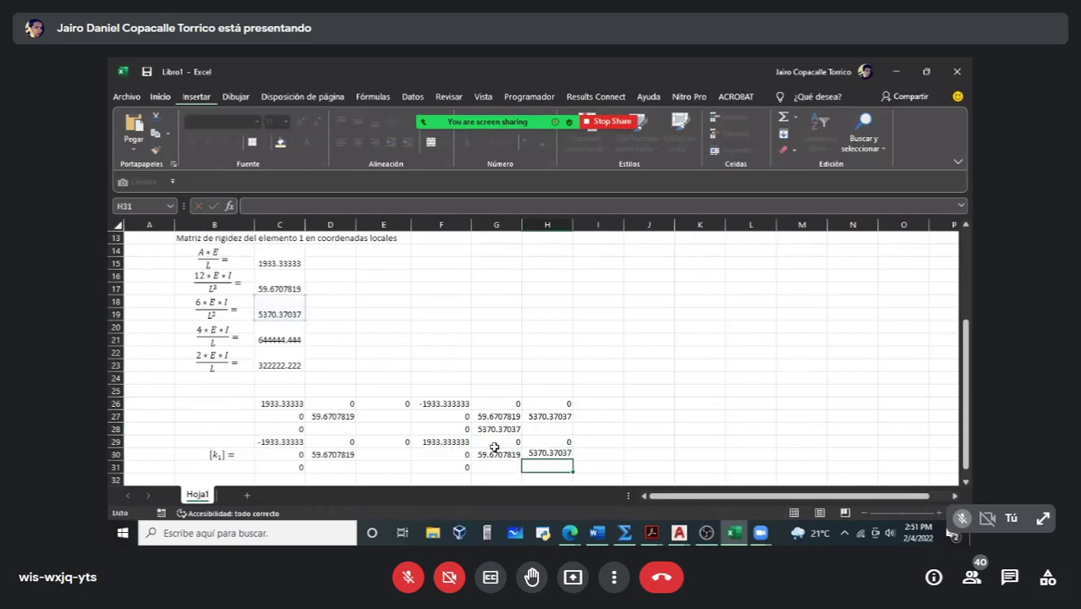
click(495, 463)
text(=)
click(269, 307)
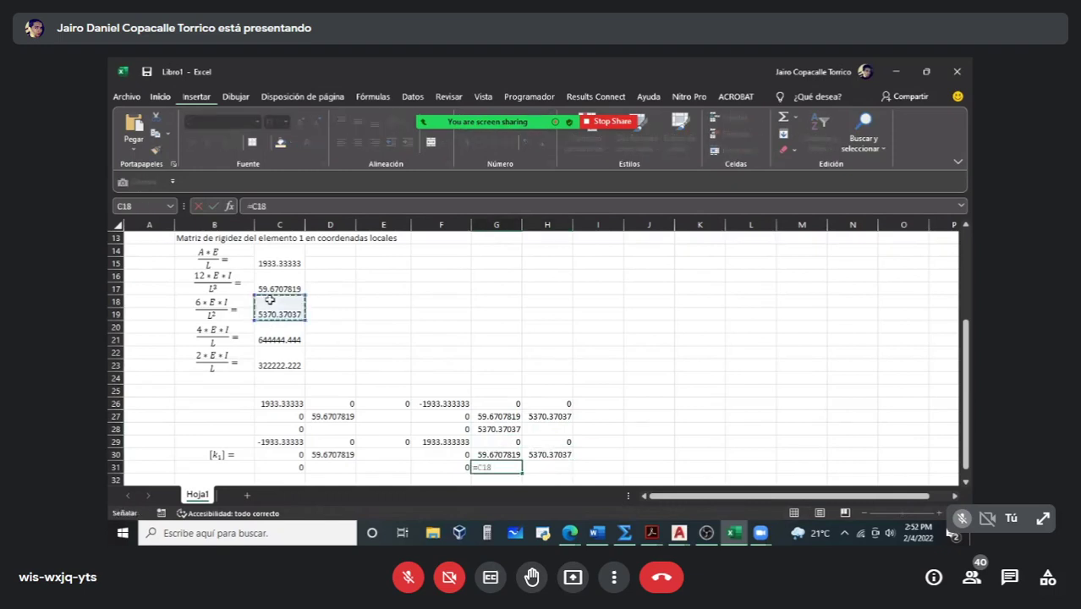
key(Return)
Step: Fill E30 and D31 with references to the 6*E*I/L² value in C18
click(379, 459)
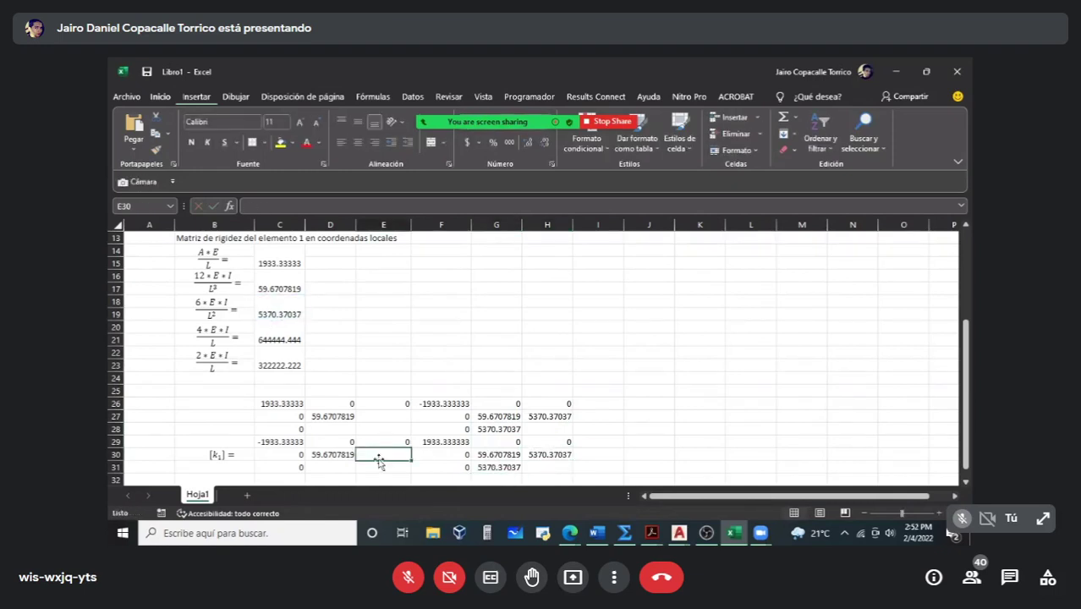
text(=)
click(278, 310)
key(Return)
click(337, 467)
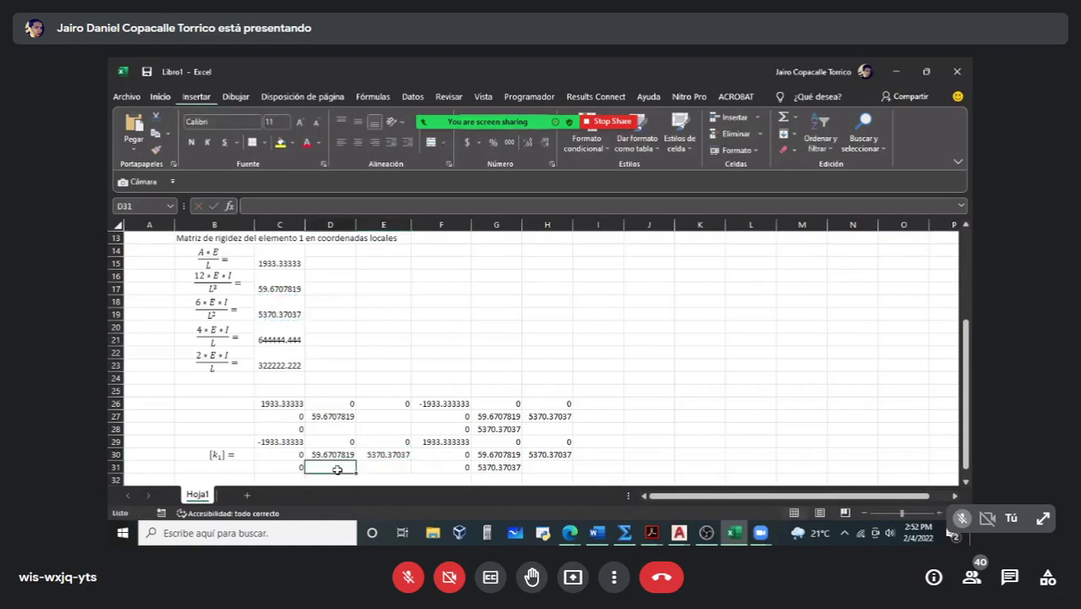
text(=)
click(269, 315)
key(Return)
Step: Check the beam stiffness matrix in matrizderigidezvigas.pdf, and fill E28 in the spreadsheet with a reference to the 4*E*I/L value in C20
click(404, 465)
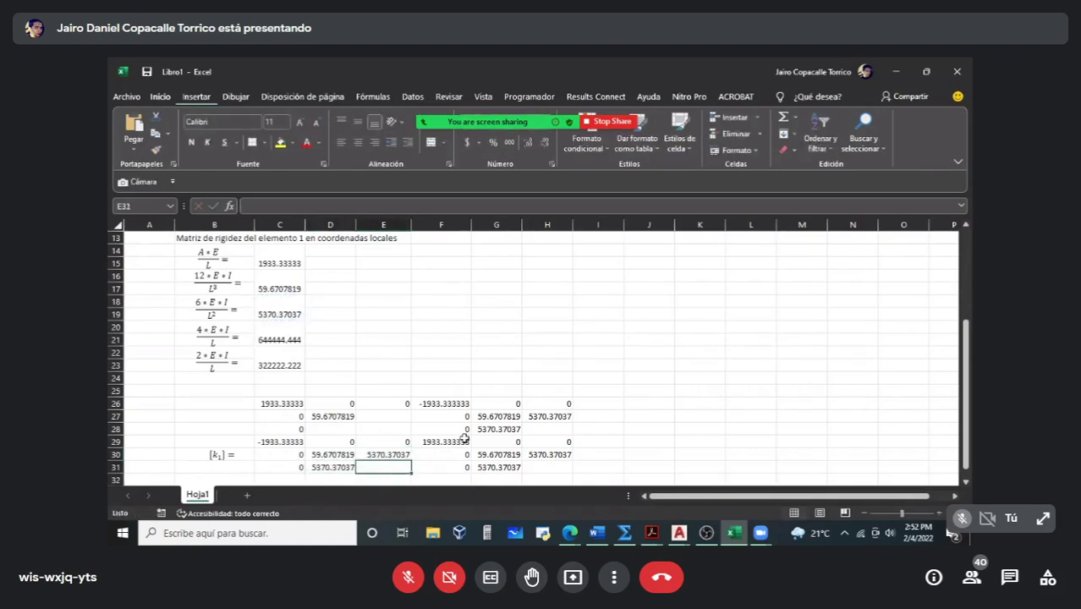
scroll(464, 439, down, 2)
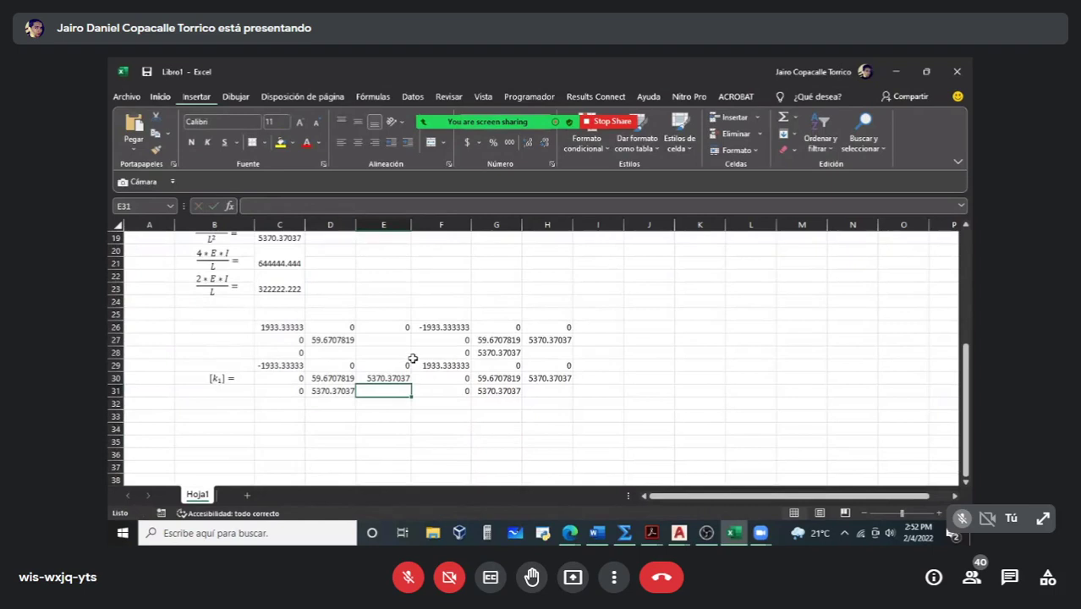
click(653, 535)
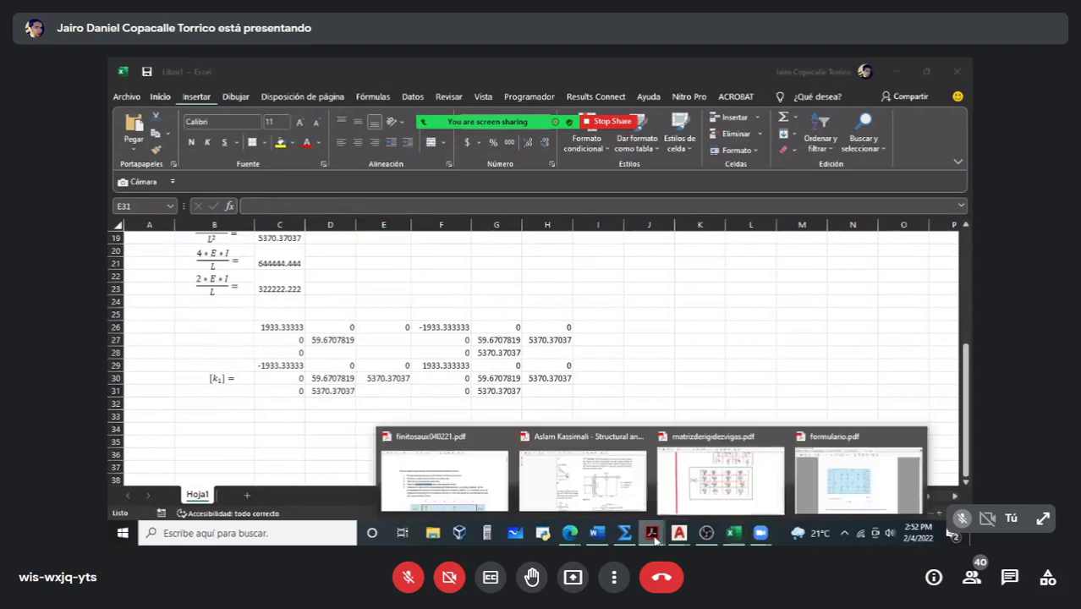
click(747, 487)
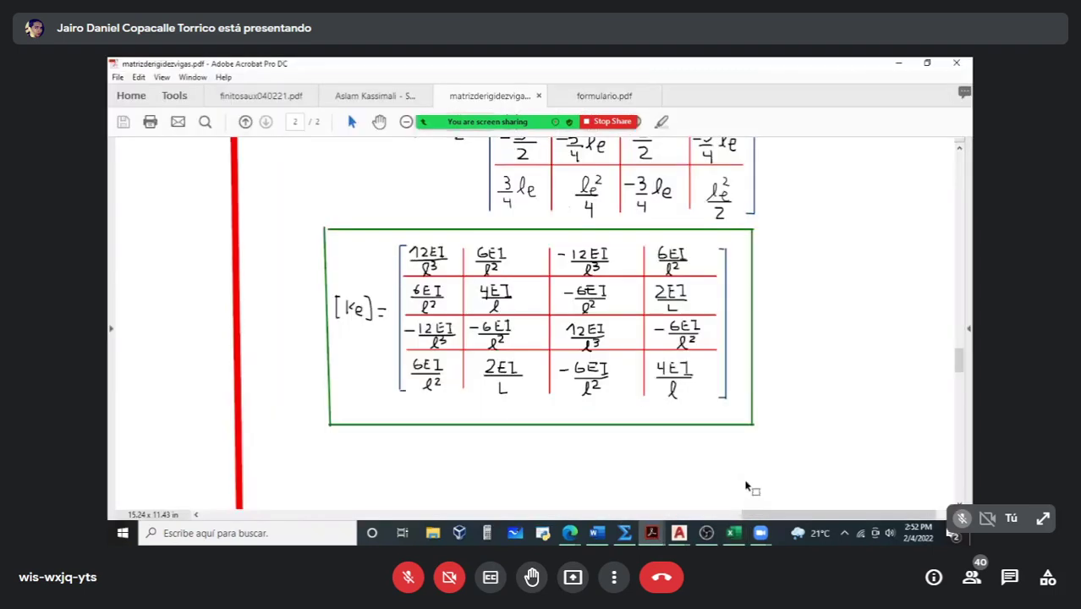
click(733, 533)
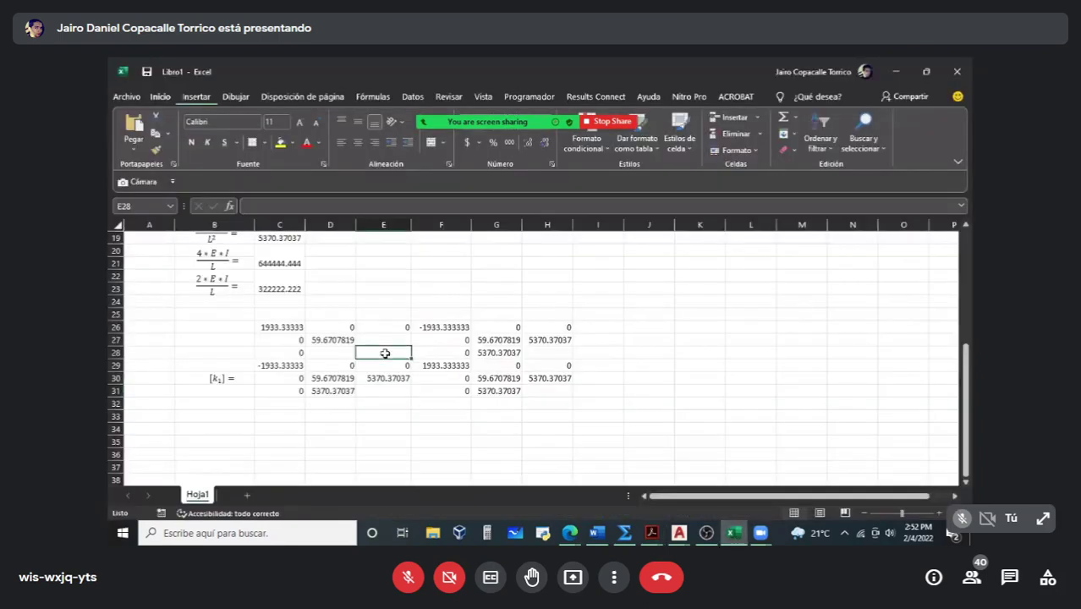
text(=)
scroll(456, 364, up, 2)
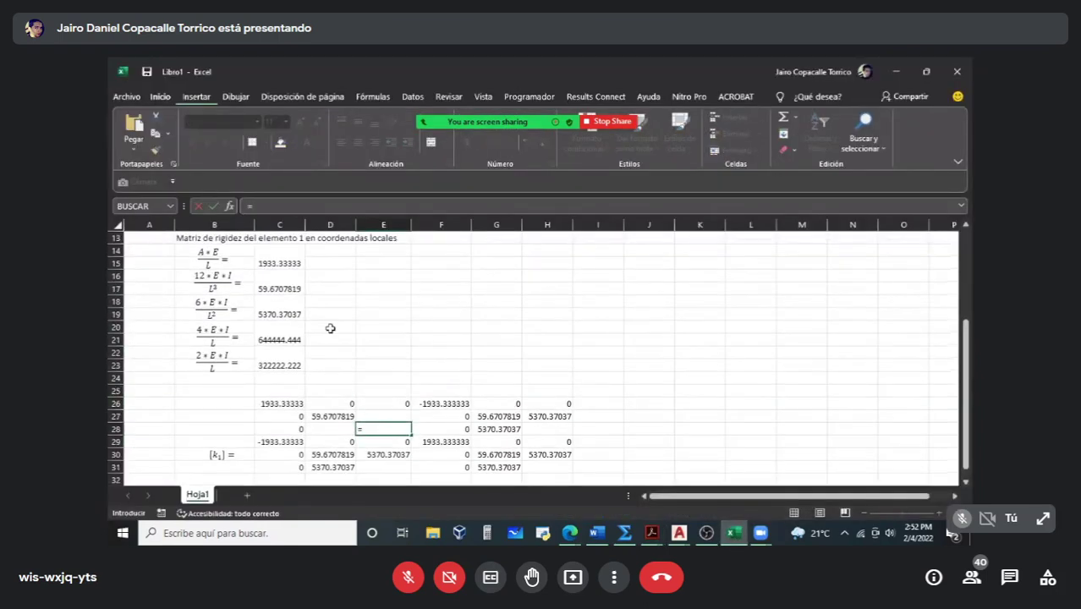
click(283, 338)
key(Return)
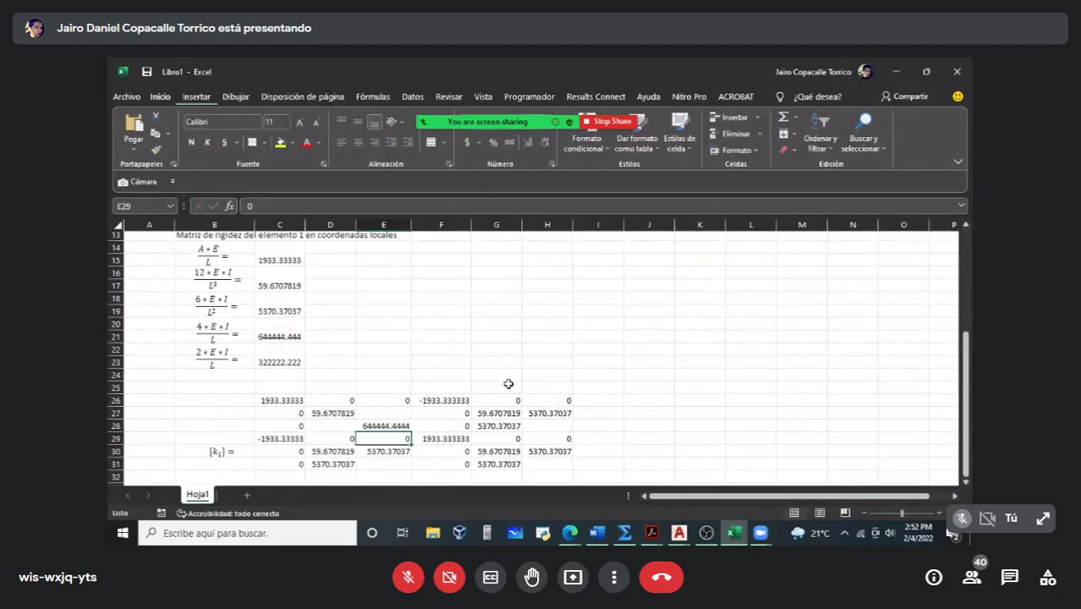
Step: Fill H31, the last diagonal cell of the matrix, with a reference to the 2*E*I/L value in C22
scroll(508, 384, down, 1)
click(545, 428)
text(=)
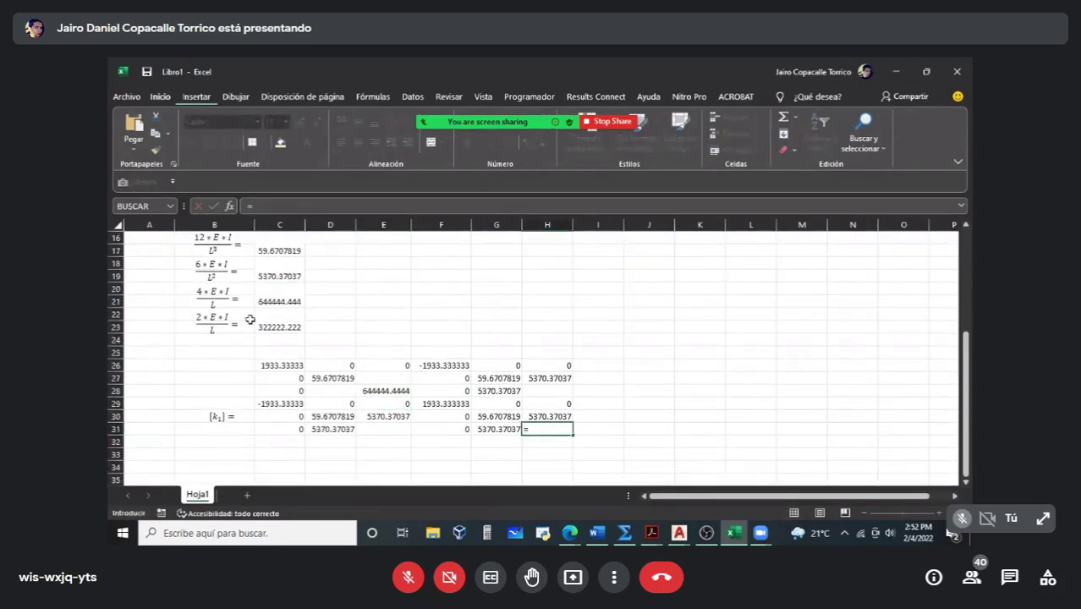
click(277, 327)
key(Return)
Step: Fill H28 in the matrix's third row with a reference to the 2*E*I/L value in C22
click(558, 393)
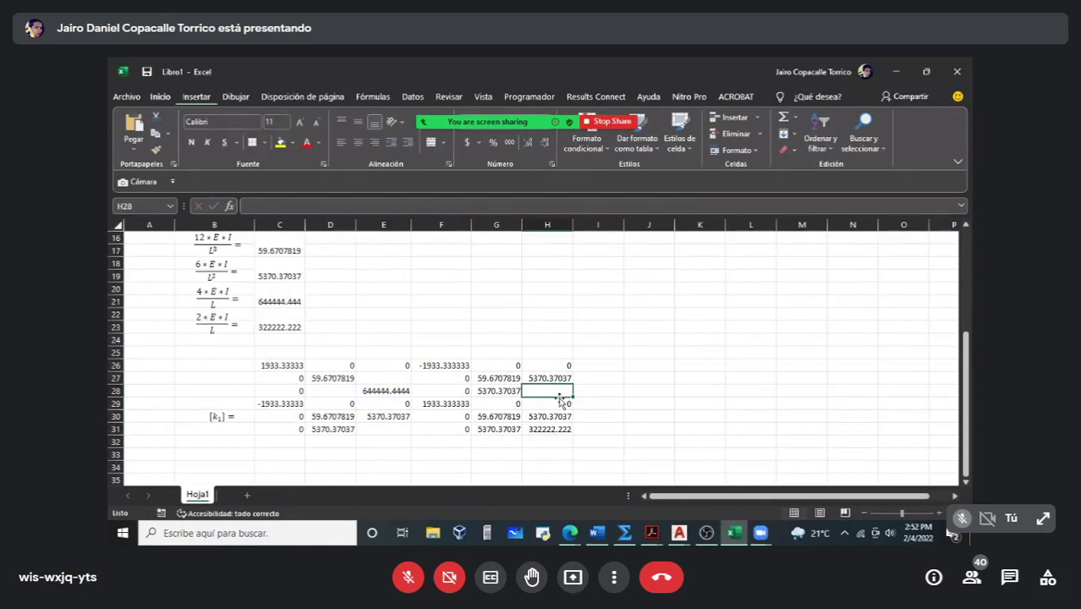
text(=)
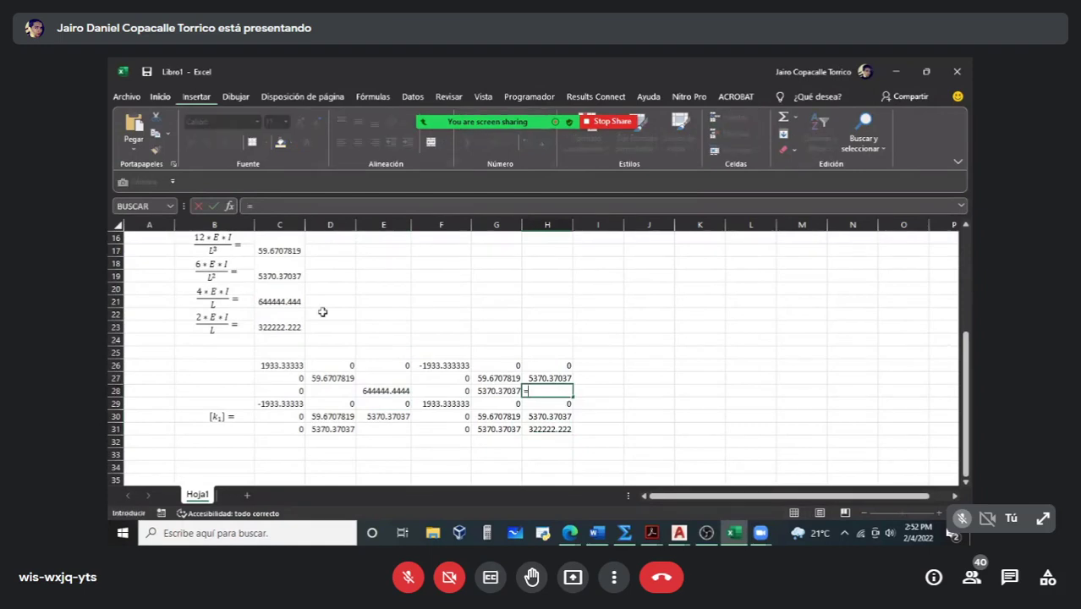
click(275, 325)
key(Return)
Step: Fill E31 in the matrix's last row with a reference to the 4*E*I/L value in C20
click(458, 416)
click(405, 428)
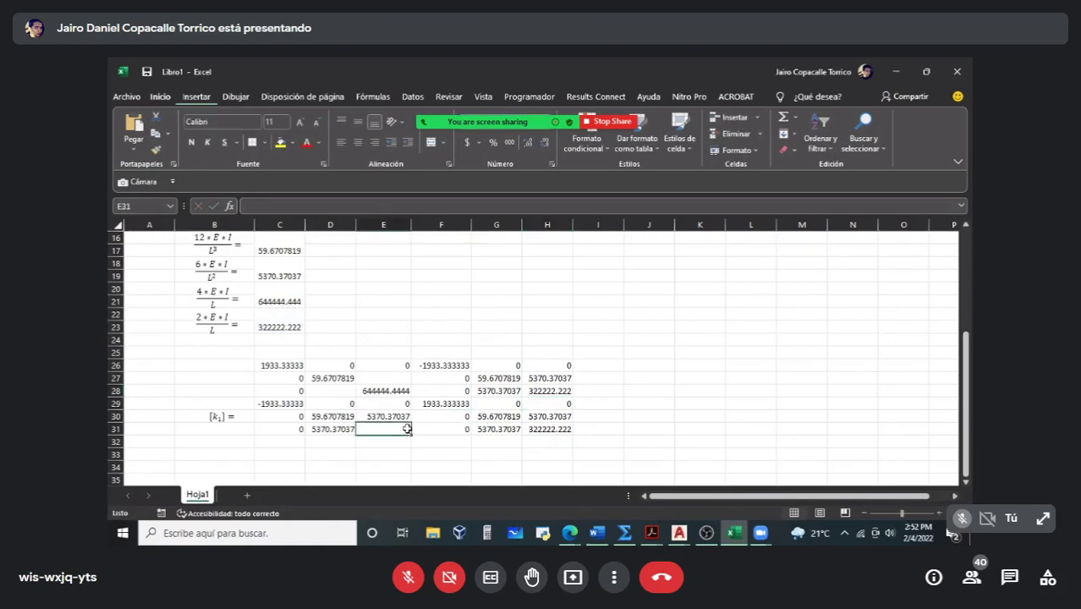
text(=)
click(283, 301)
key(Return)
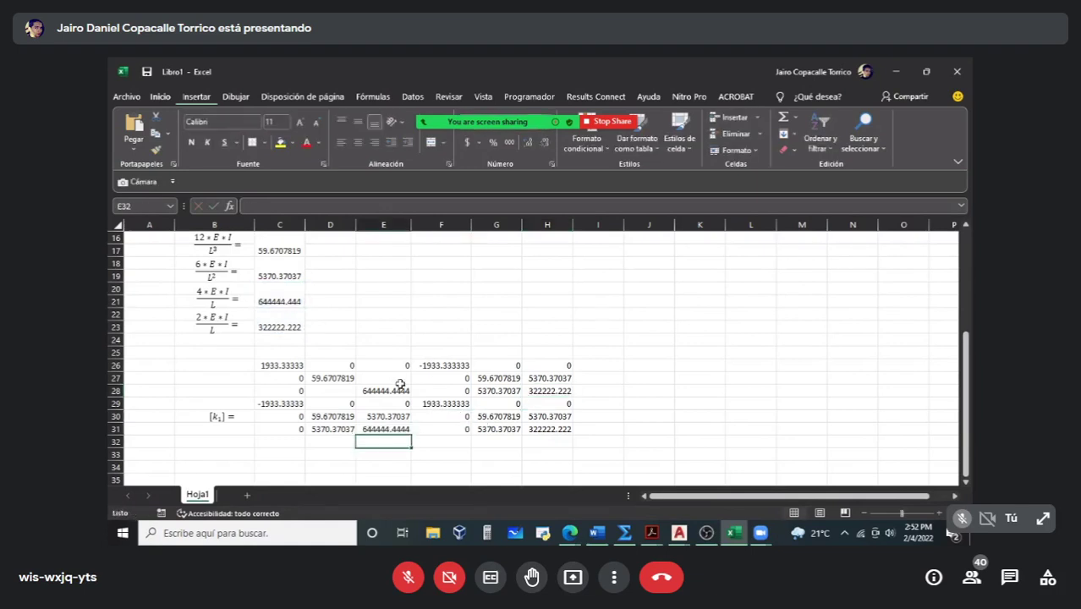
Step: Fill E27 and D28 with references to the 6*E*I/L² value in C18
click(398, 380)
text(=)
click(280, 272)
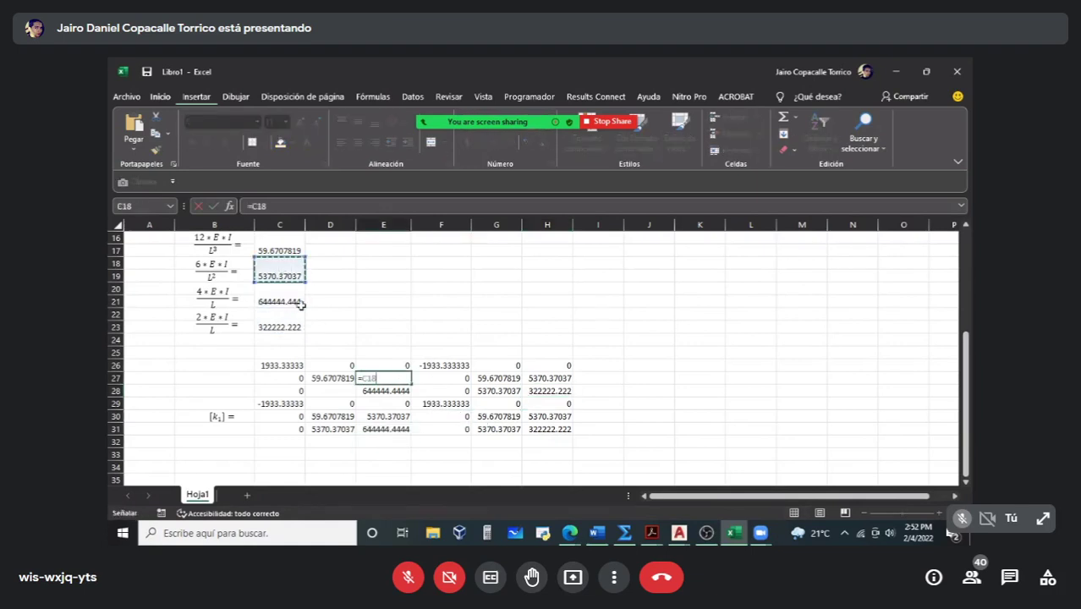
key(Return)
click(333, 389)
text(=)
click(281, 274)
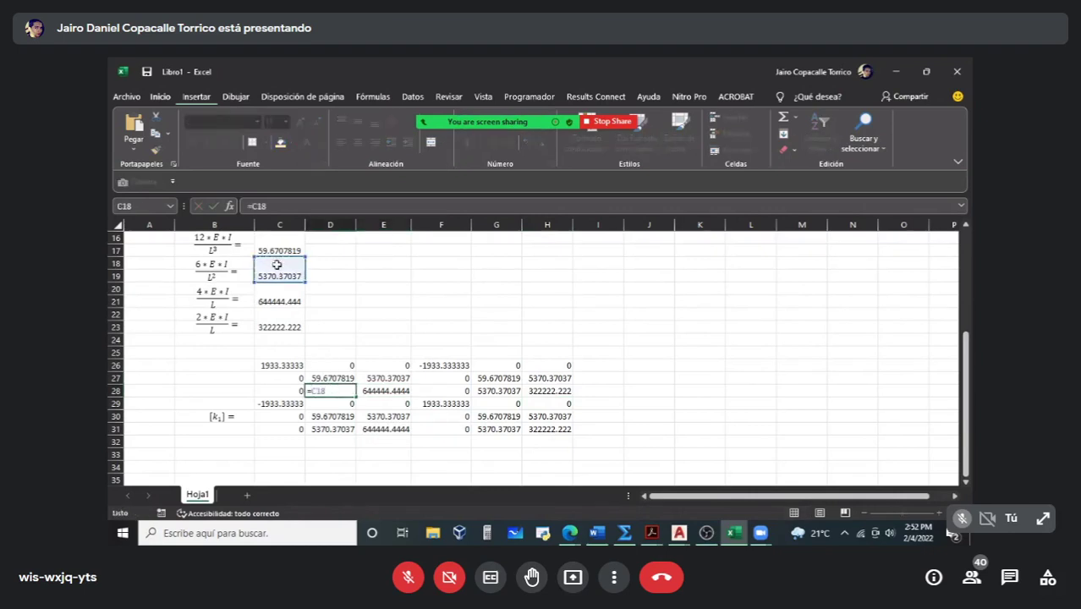
key(Return)
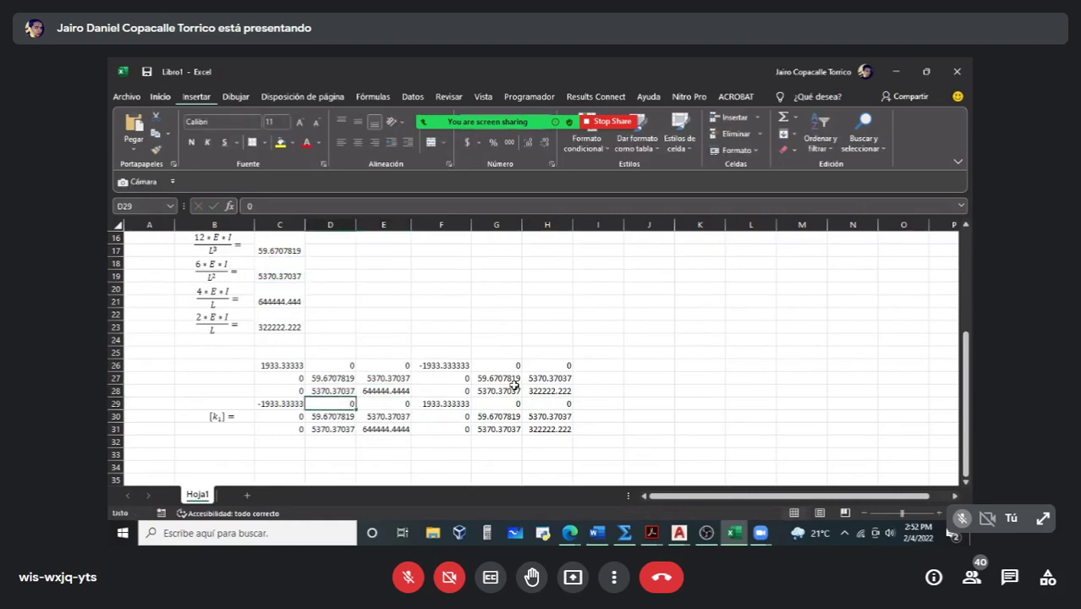
Step: Make G27 and G28 negative by multiplying their references to C16 and C18 by (-1)
click(504, 365)
click(496, 382)
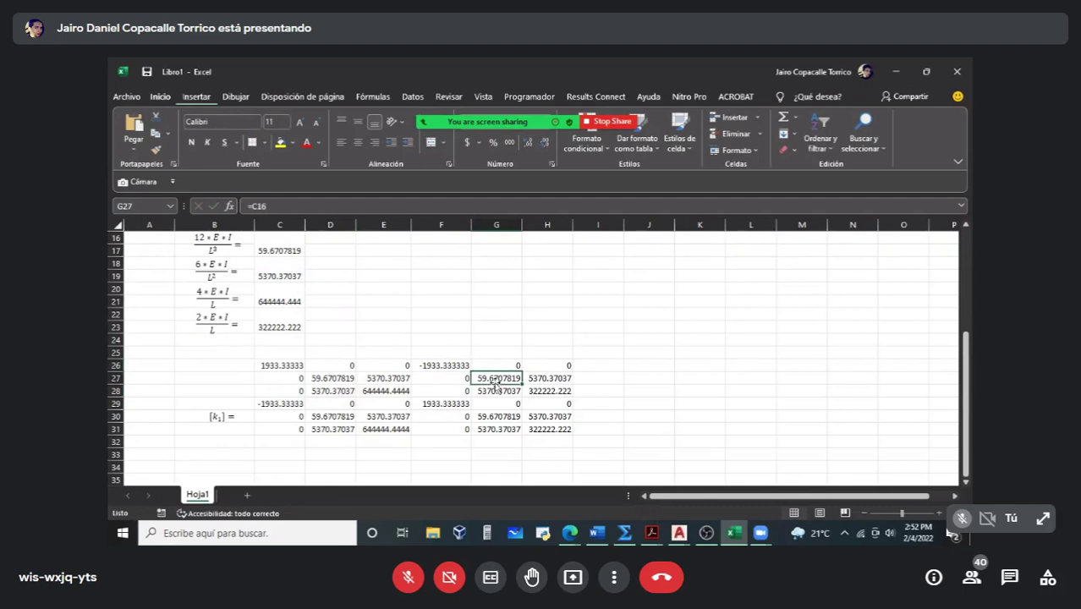
text(=C16)
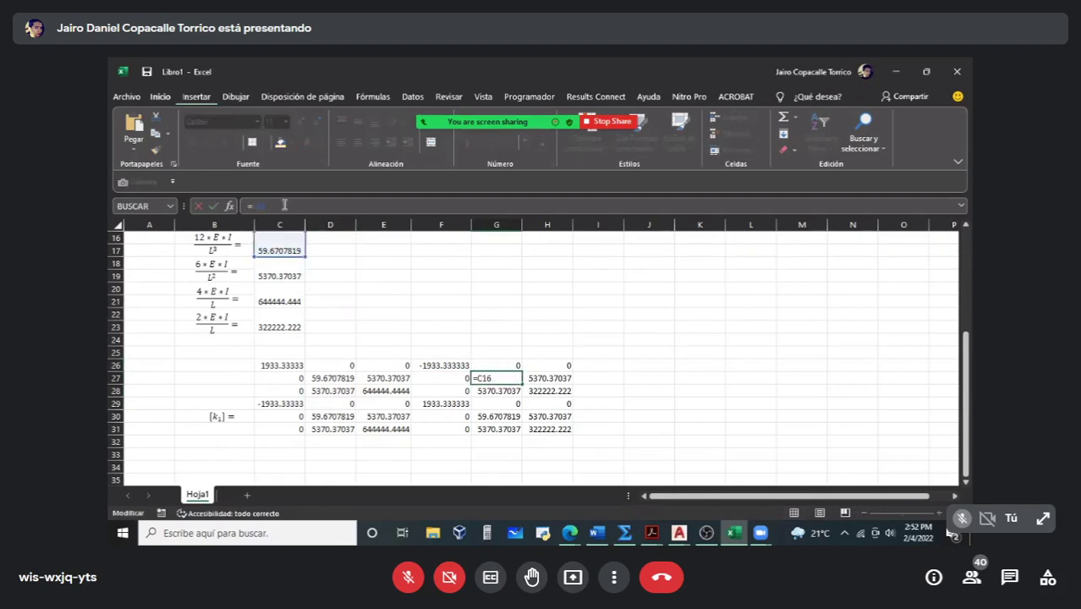
text(*(-1)
key(Return)
click(284, 205)
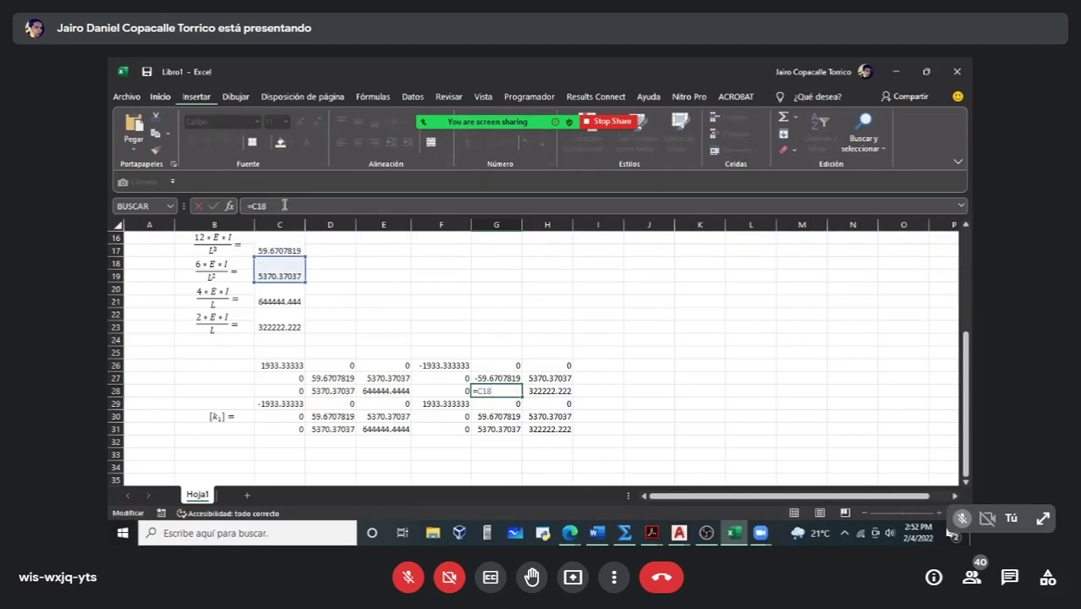
double_click(284, 205)
text(*(-1))
key(Return)
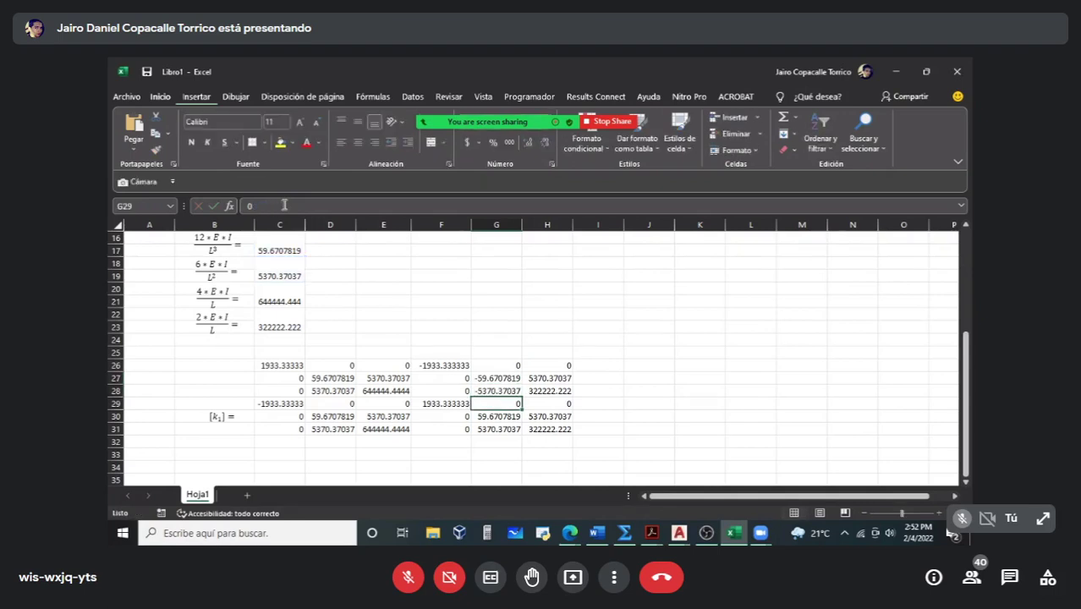
Step: Make H30 and E30 in the matrix's fifth row negative, using the formula =C18*(-1) in both cells
click(547, 416)
double_click(341, 210)
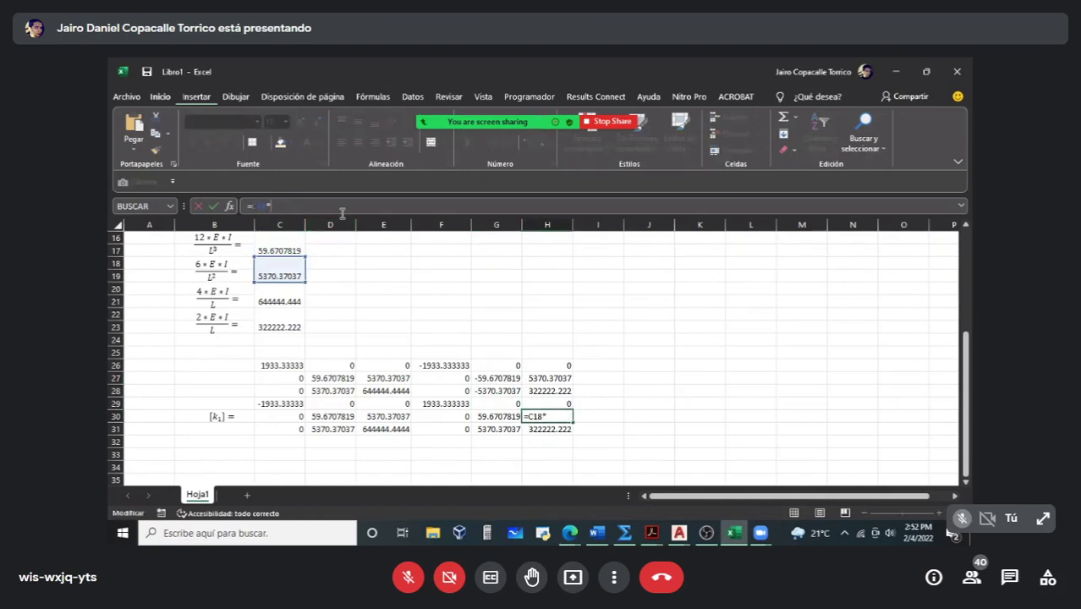
text(*(-1))
key(Return)
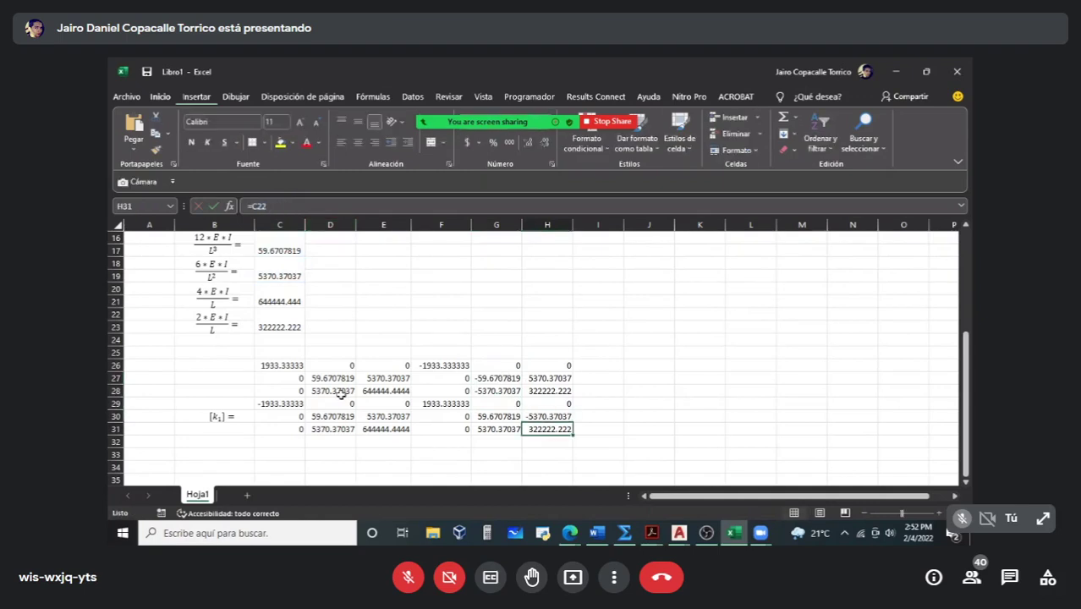
click(382, 420)
text(=)
click(283, 269)
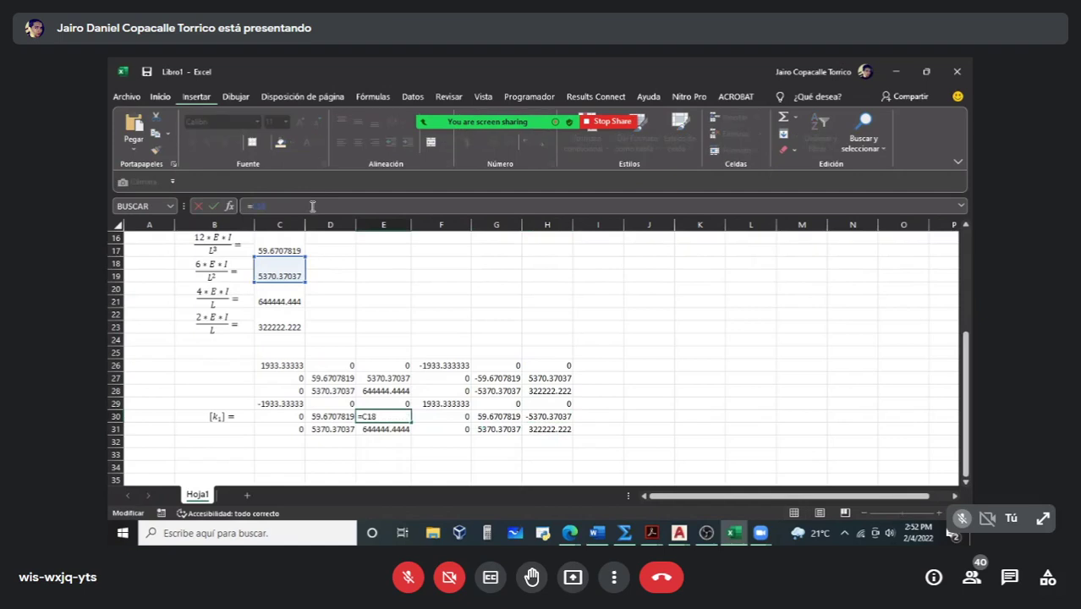
text(*(-1))
key(Return)
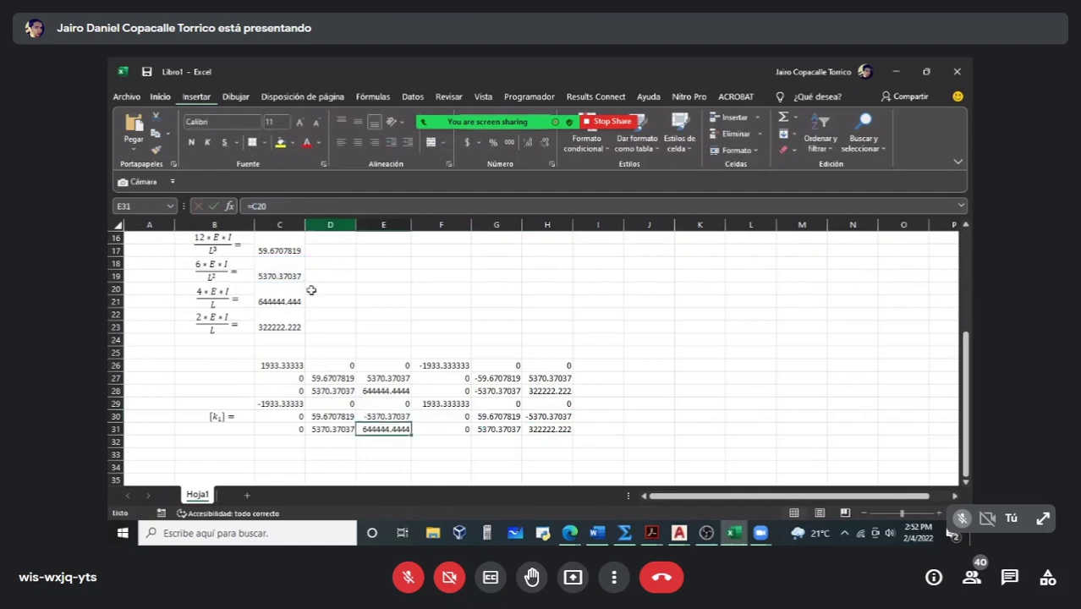
Step: Make D30 and G31 negative with the formulas =C16*(-1) and =C18*(-1)
click(325, 417)
click(326, 207)
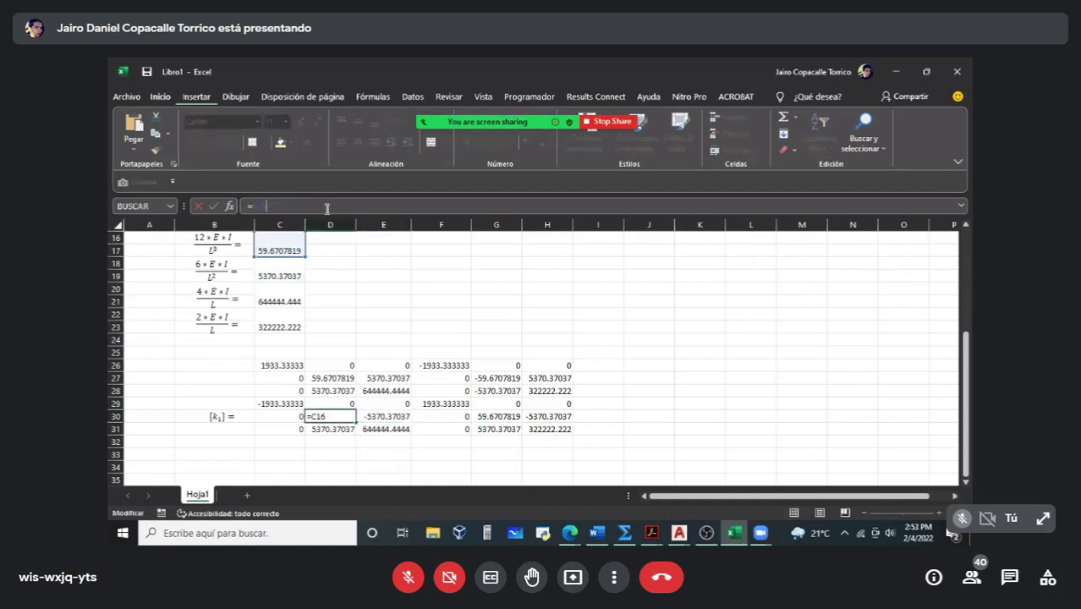
text(*(-1))
key(Return)
click(487, 427)
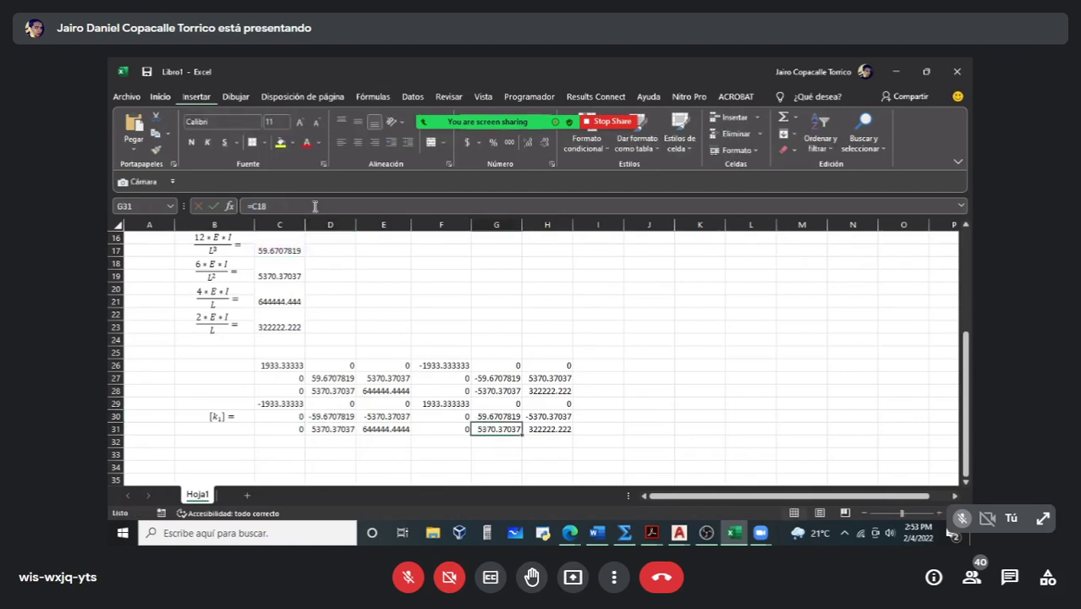
click(313, 206)
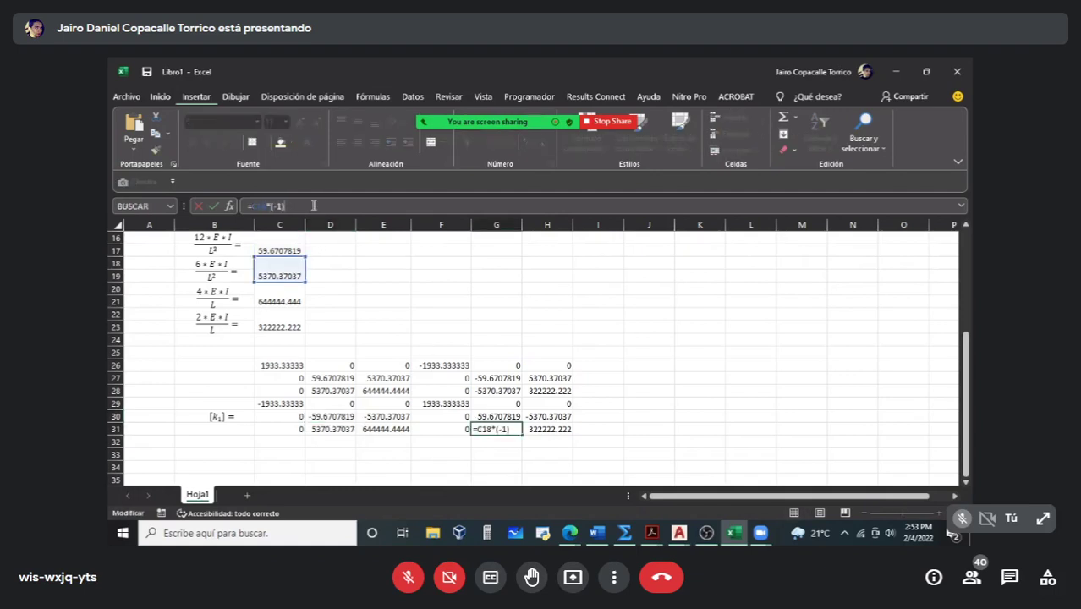
key(Return)
Step: Compare the entries with the matrix in matrizderigidezvigas.pdf, and change H31 to reference the 4*E*I/L value in C20
mouse_move(652, 532)
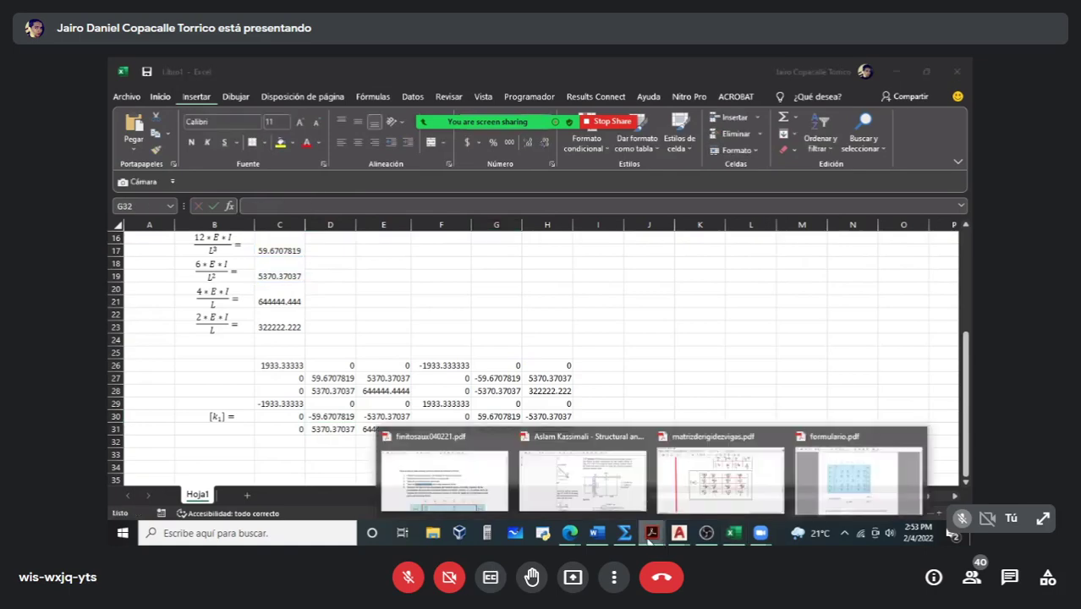
click(685, 492)
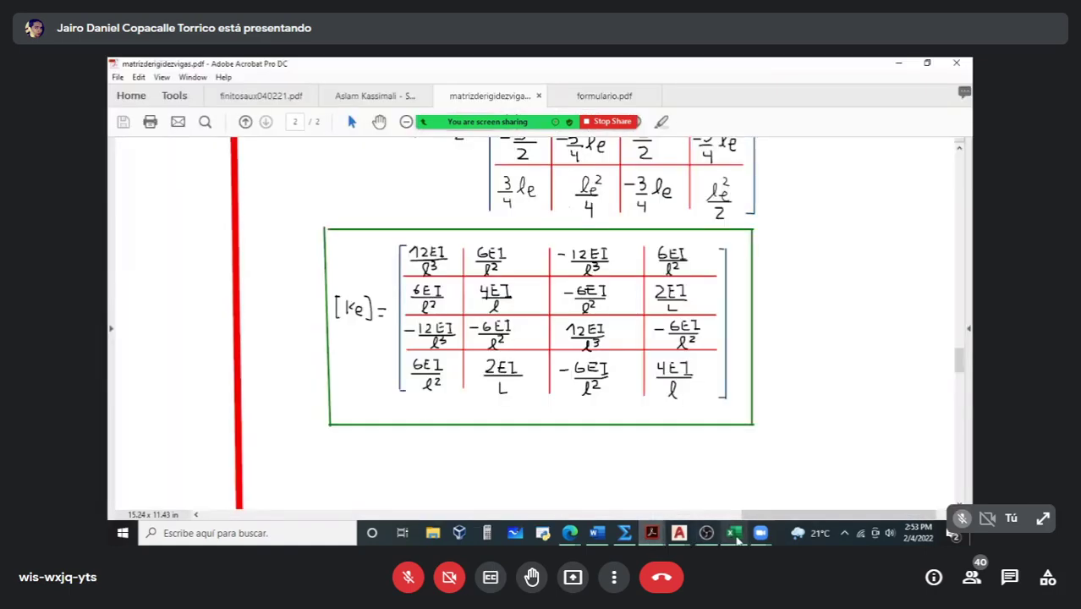
key(alt+Tab)
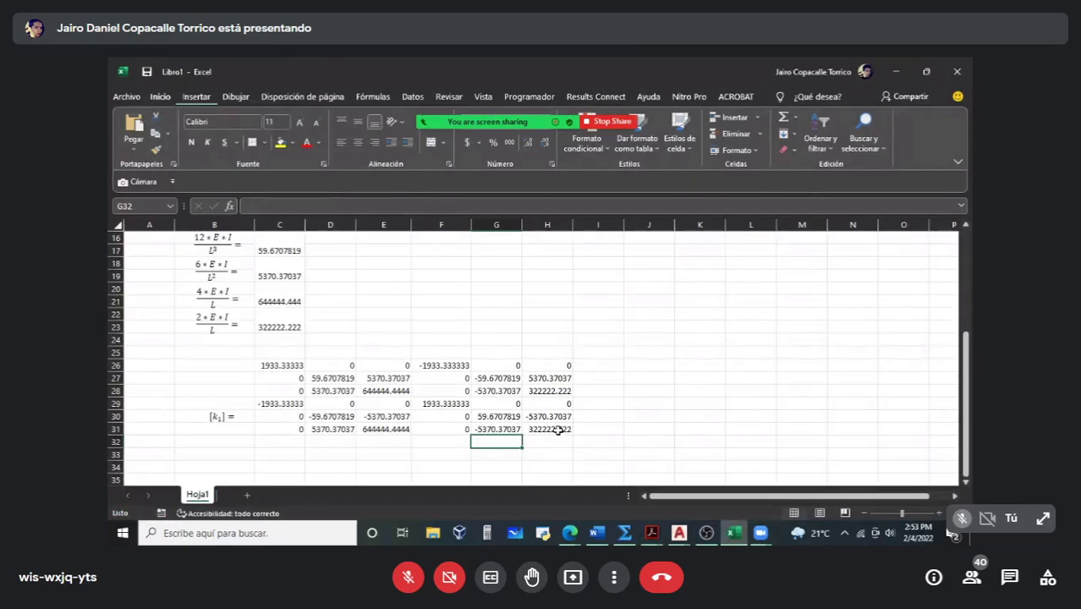
mouse_move(652, 533)
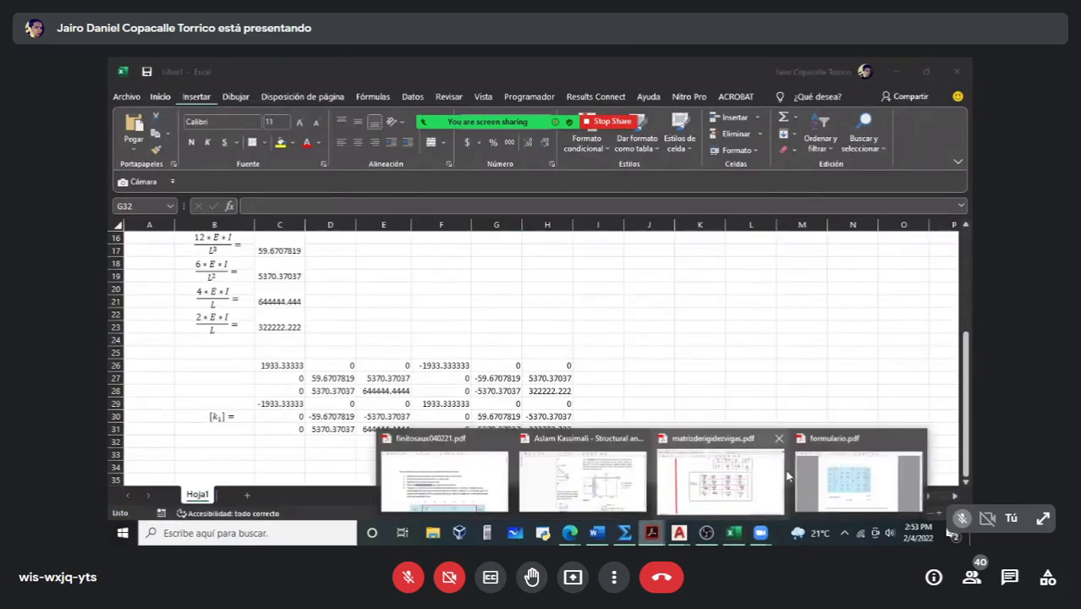
click(748, 480)
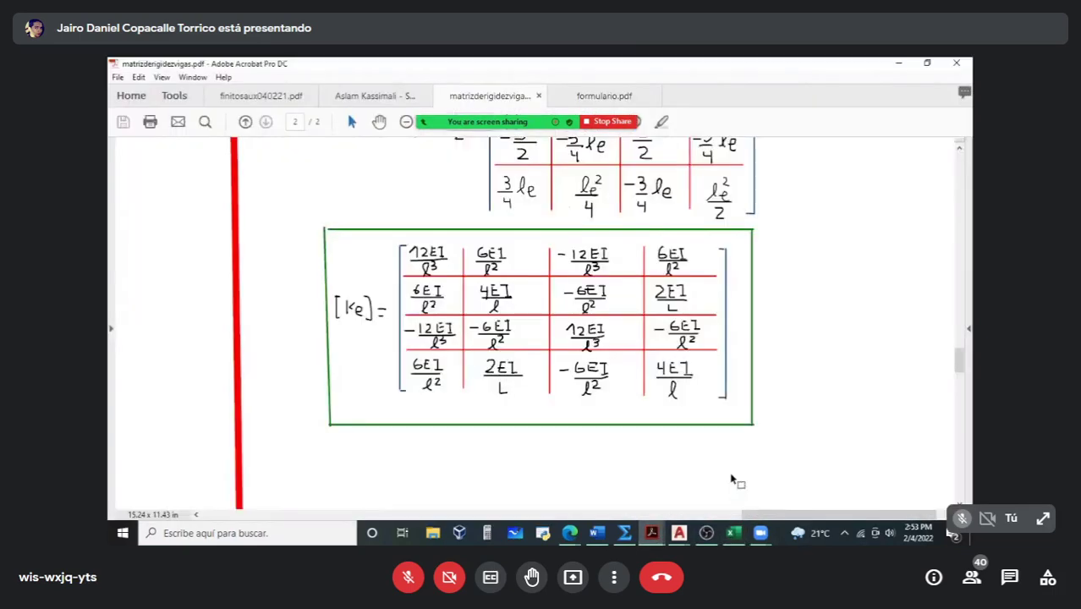
click(733, 533)
click(541, 431)
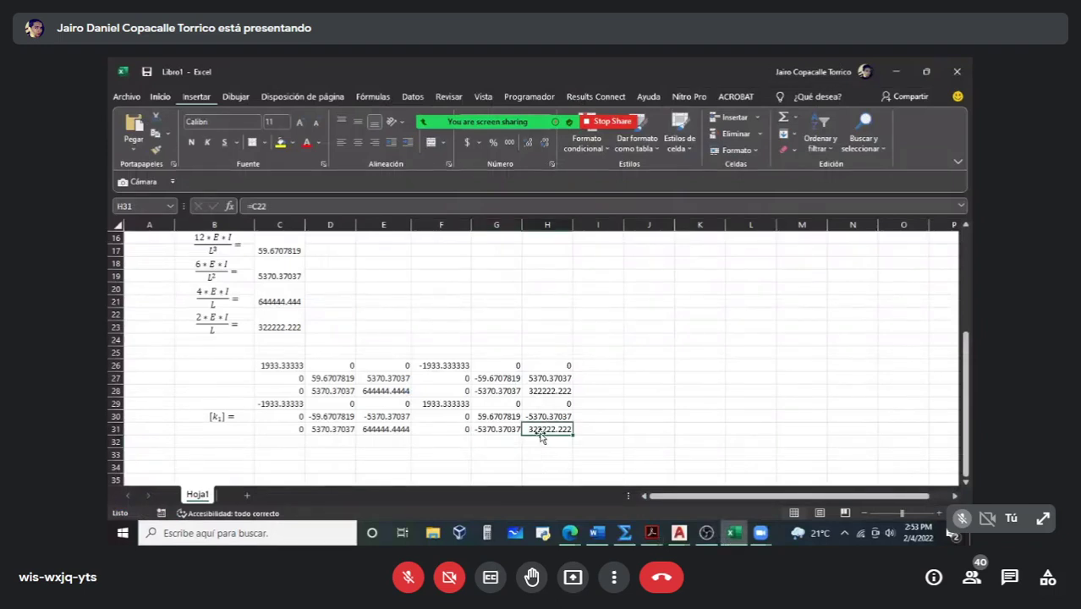
text(=)
click(300, 299)
key(Return)
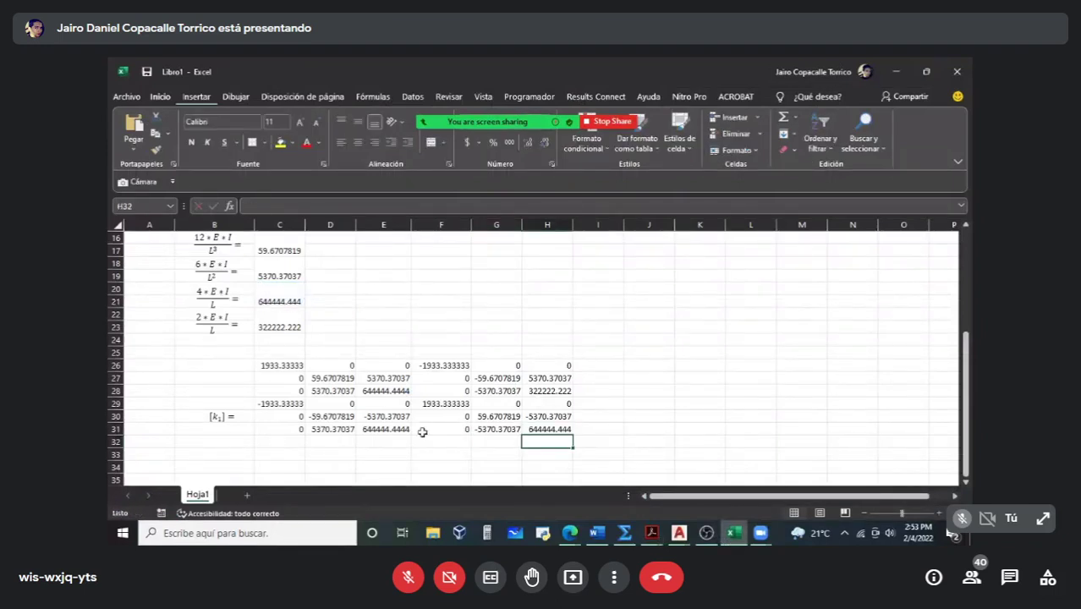
Step: Change E31 in the matrix's last row to reference the 2*E*I/L value in C22
click(395, 432)
text(=)
click(300, 332)
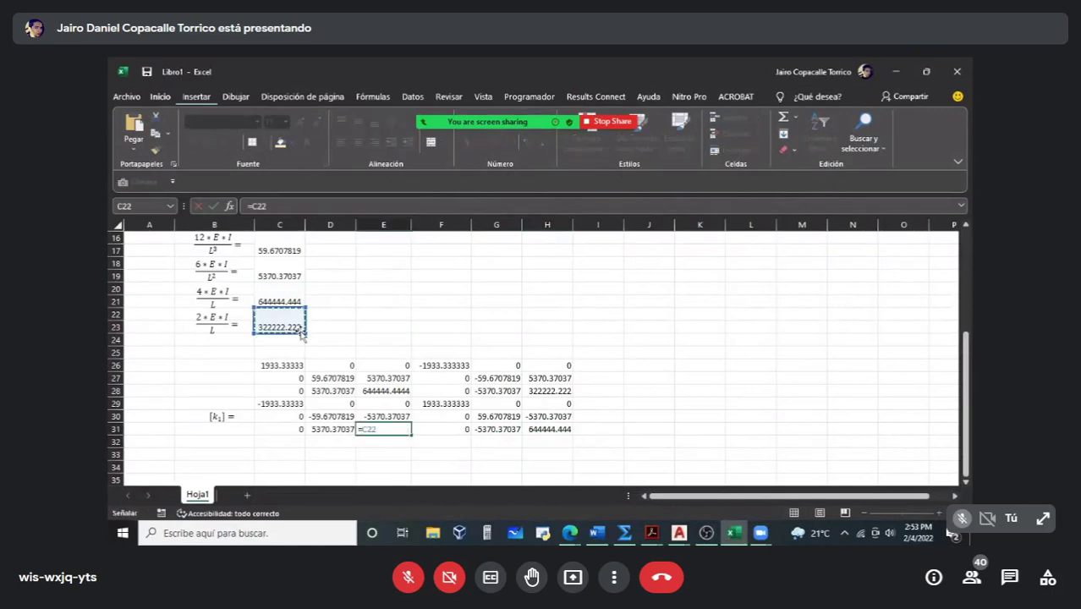
key(Return)
click(579, 343)
scroll(579, 345, down, 1)
scroll(580, 345, up, 1)
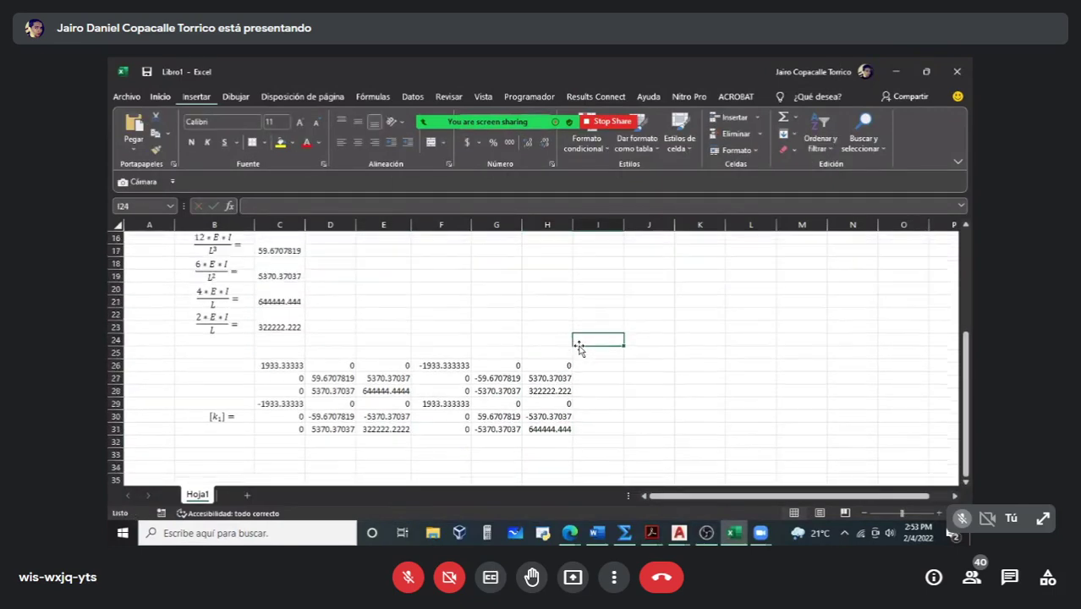
Step: Apply outline and inside borders to the stiffness matrix range C26:H31
scroll(561, 362, down, 1)
scroll(562, 362, up, 1)
drag(562, 363, 286, 431)
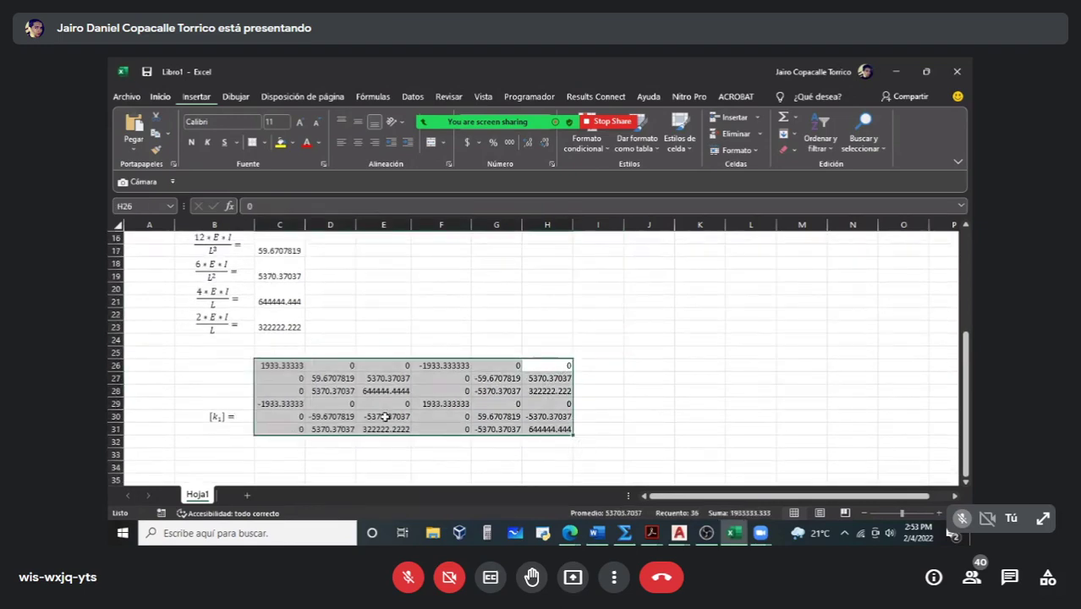
key(ctrl+1)
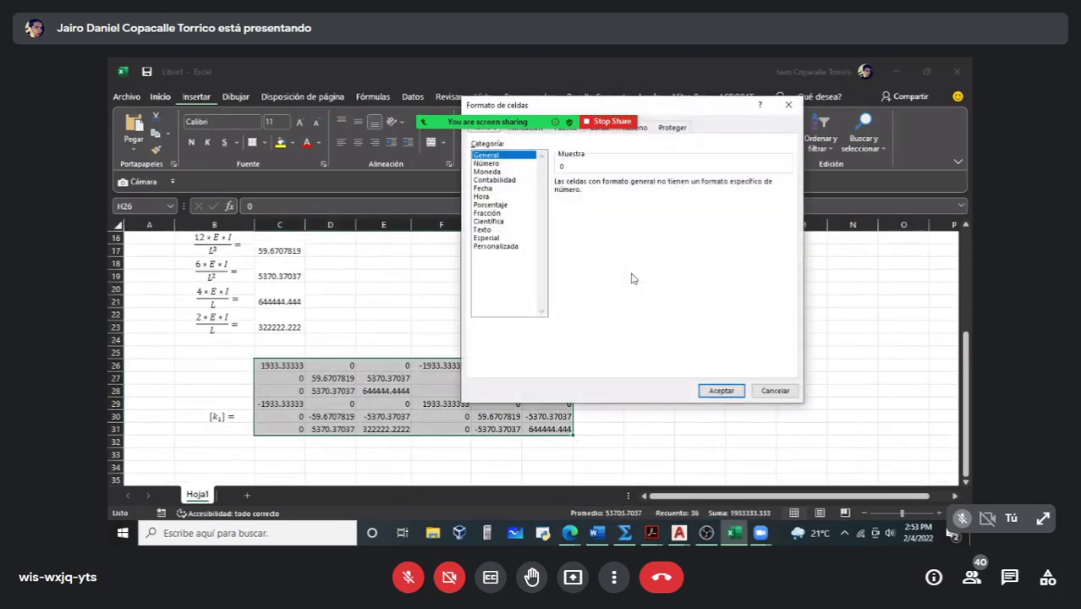
drag(684, 109, 674, 156)
click(590, 175)
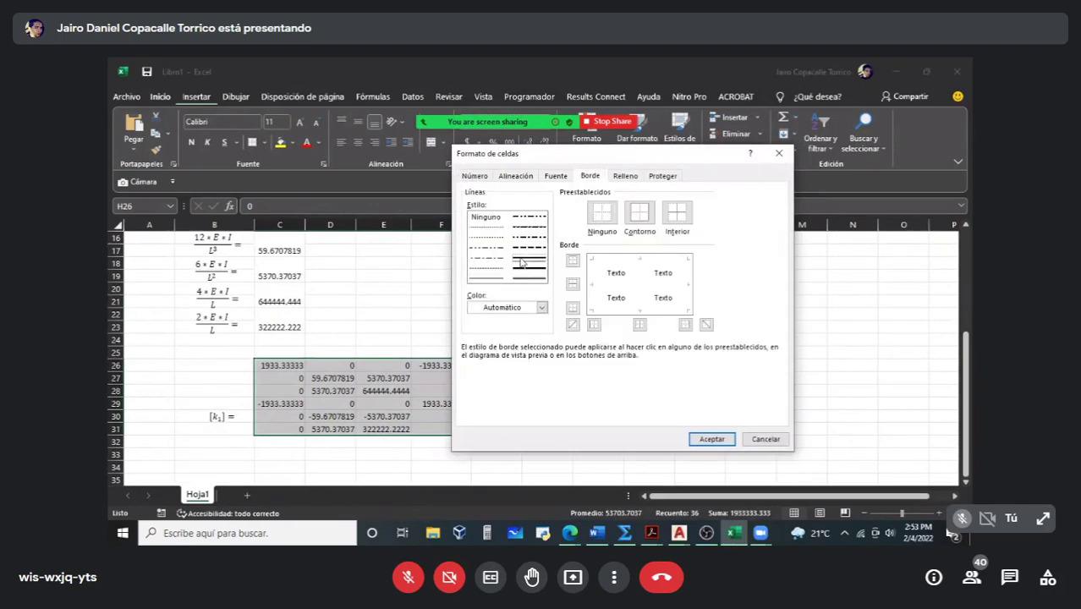
click(641, 220)
click(677, 214)
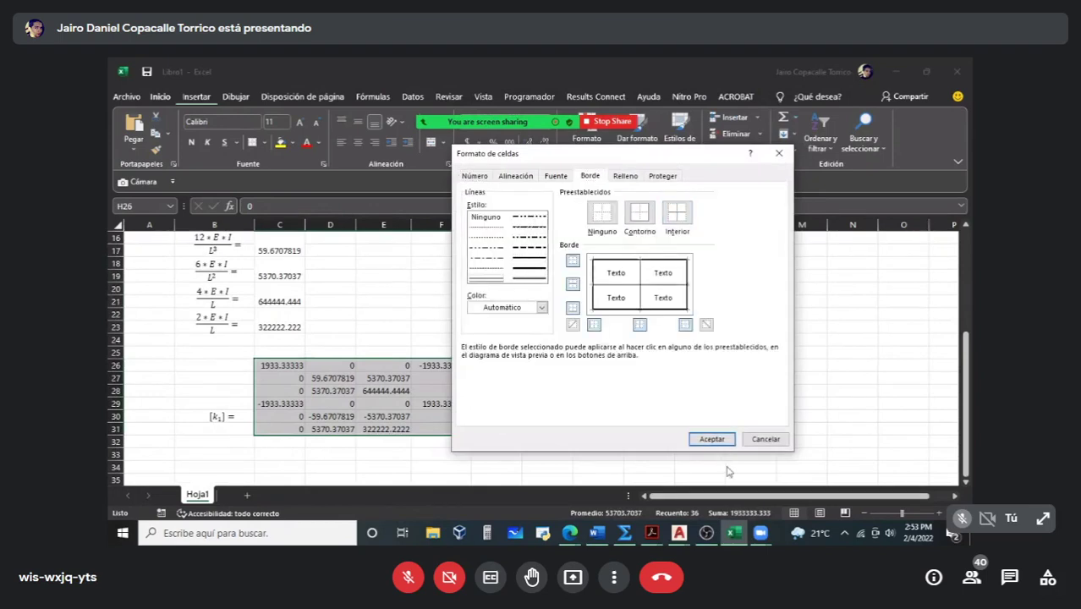
click(713, 439)
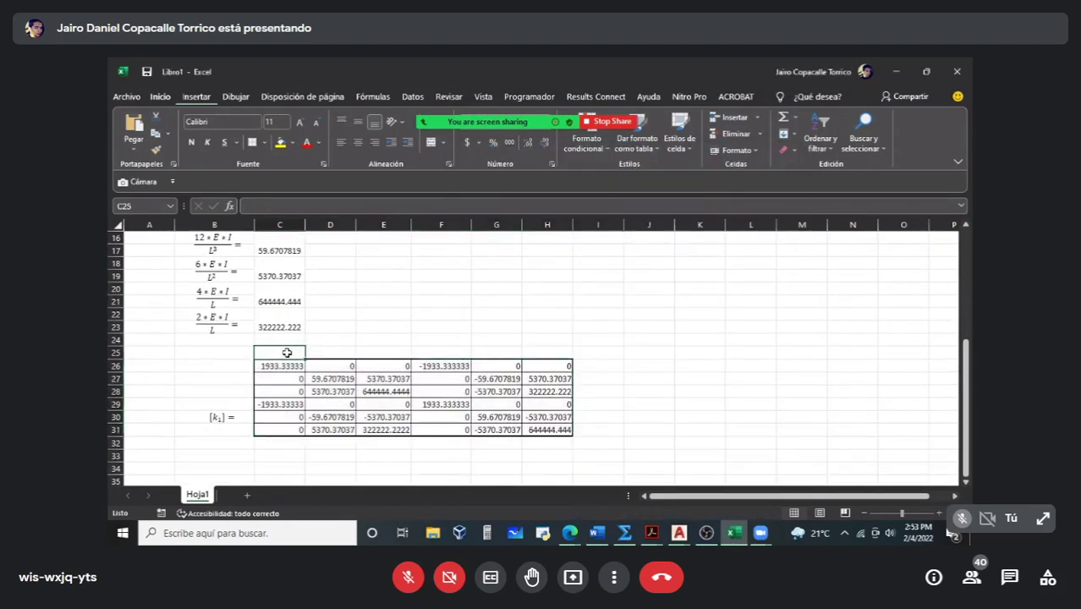
drag(287, 353, 602, 440)
click(662, 390)
Step: Check element 1's degree-of-freedom numbers on the frame drawing in Word, and label the Excel matrix columns C25:H25 as 4, 5, 6, 1, 2, 3
scroll(662, 390, up, 5)
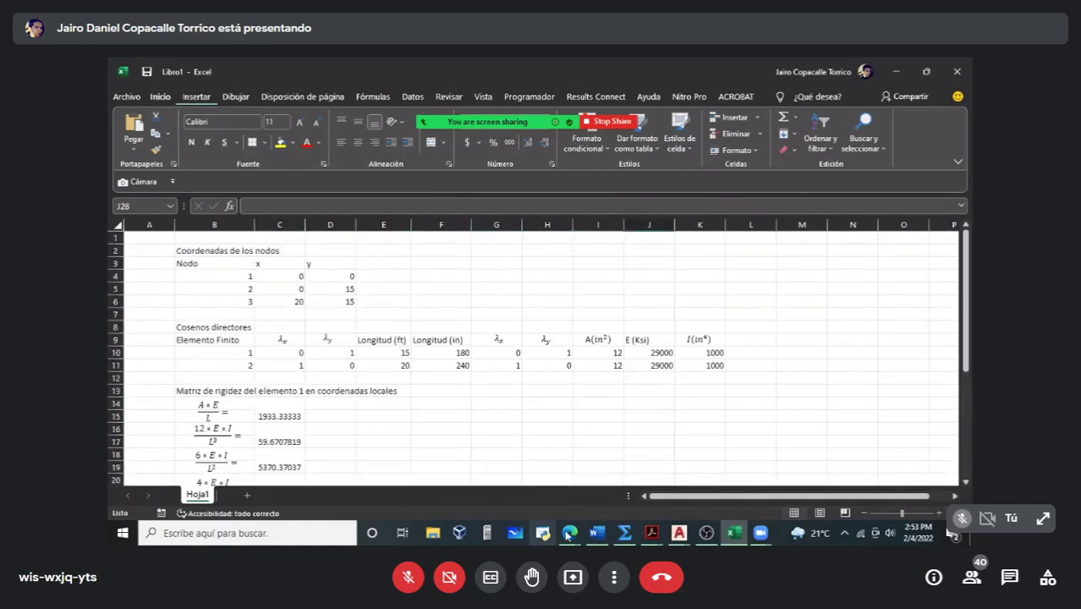
click(592, 535)
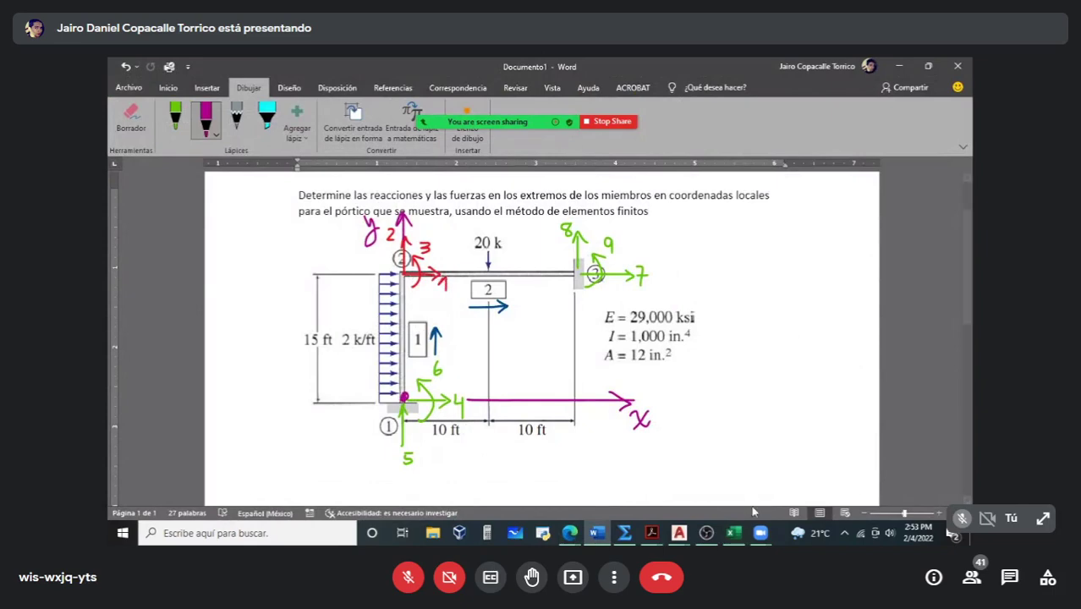
click(741, 538)
scroll(423, 389, down, 5)
click(292, 350)
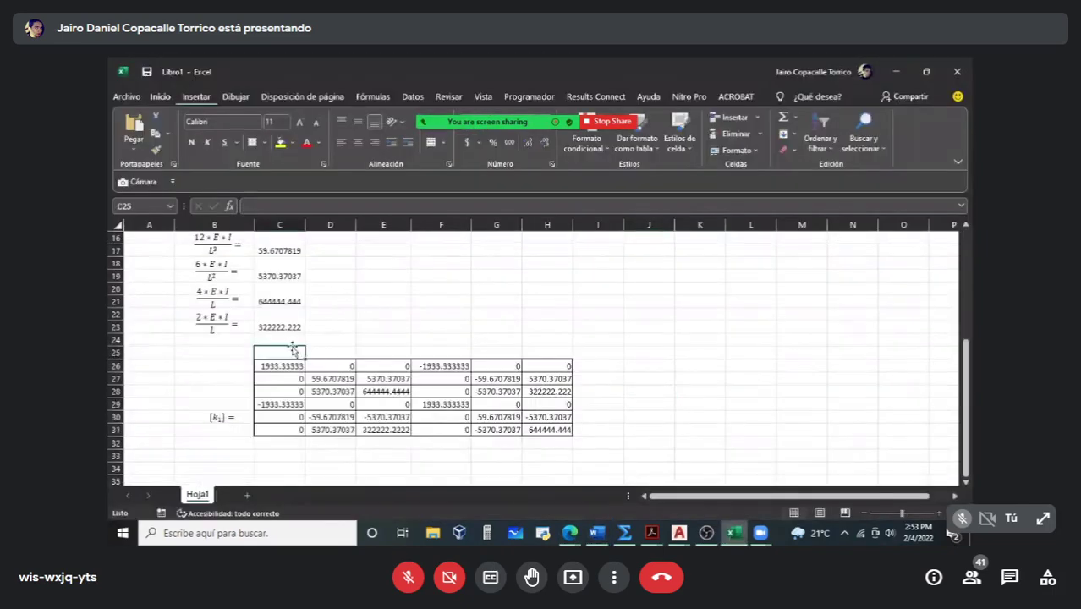
text(4)
key(Tab)
text(5)
key(Tab)
text(6)
key(Tab)
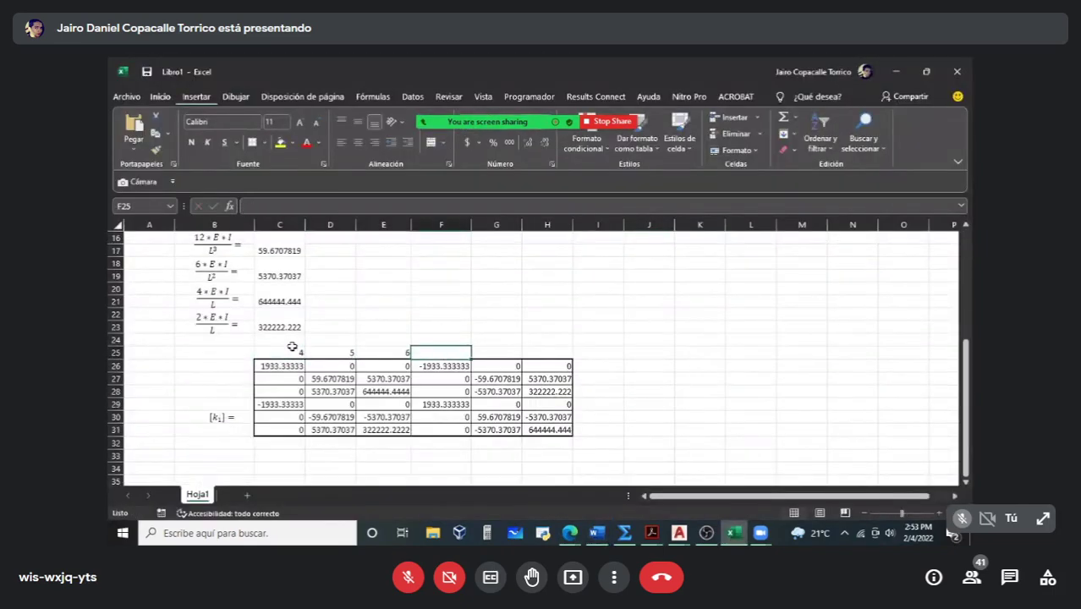
text(1)
key(Tab)
text(2)
key(Tab)
text(3)
key(Tab)
Step: Label the matrix rows in I26:I31 with the degree-of-freedom numbers 4, 5, 6, 1, 2, 3
key(Down)
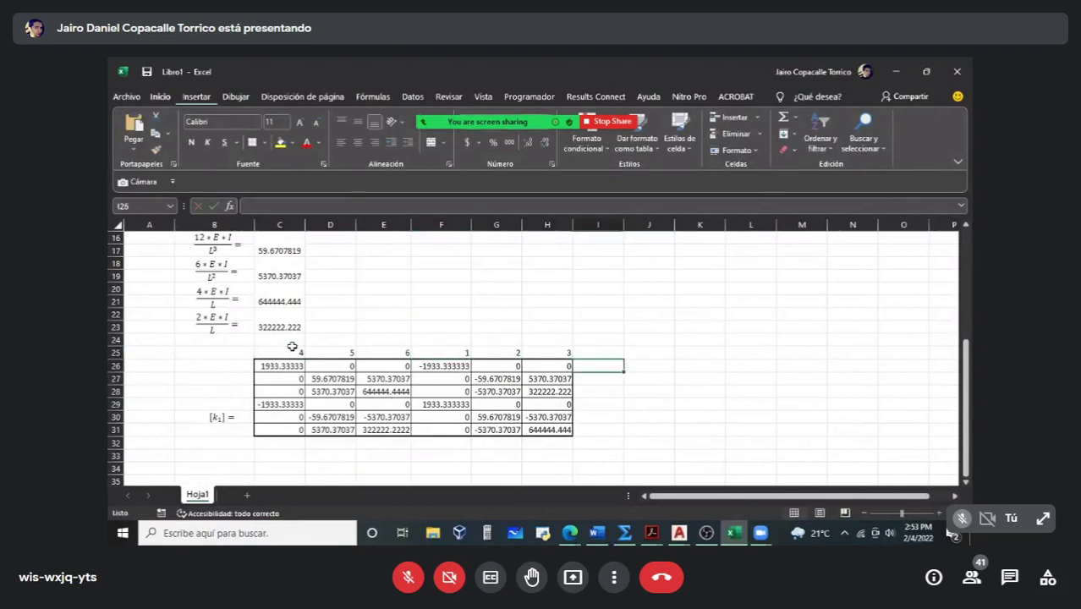
key(Down)
text(5 6 1 2 3)
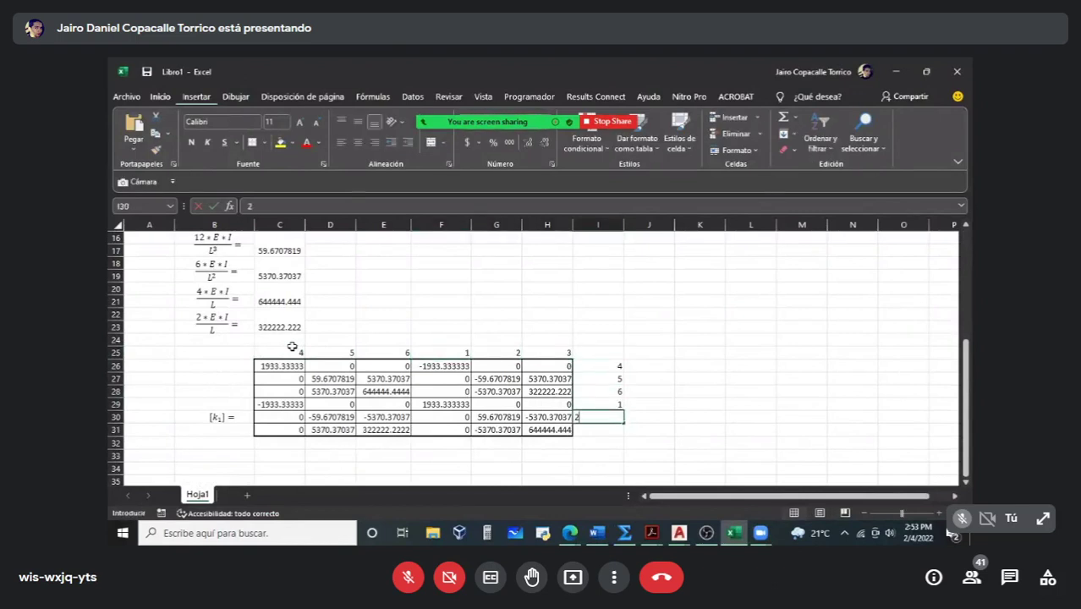
click(305, 455)
Step: Enter the heading "Matriz de transformación de fuerzas" in B33 below the stiffness matrix
scroll(306, 449, down, 1)
scroll(305, 449, up, 2)
scroll(306, 449, down, 2)
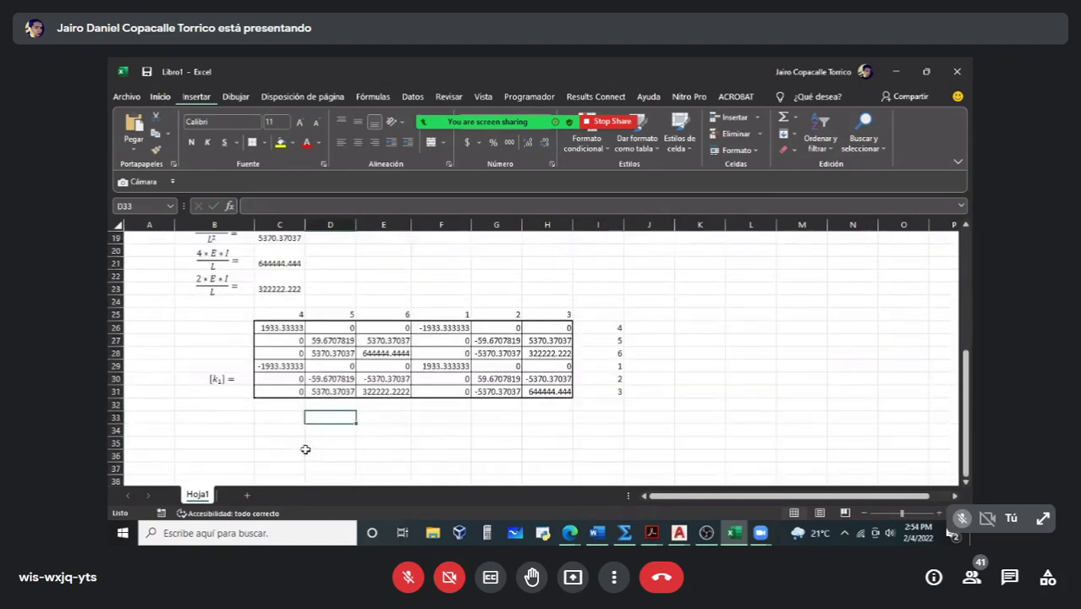
click(231, 416)
text(Matri)
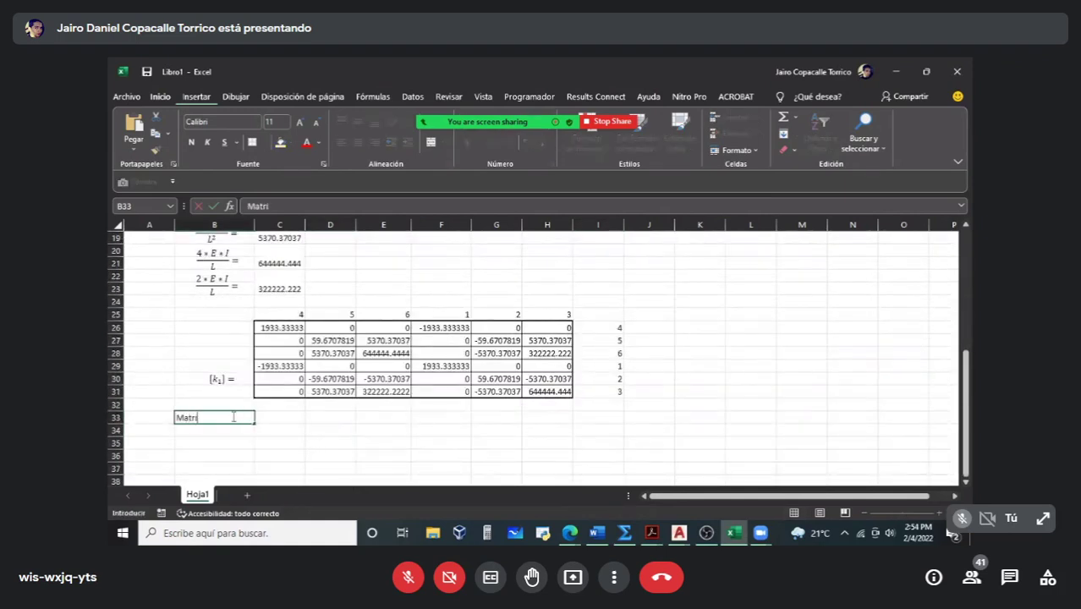
text(z de transform)
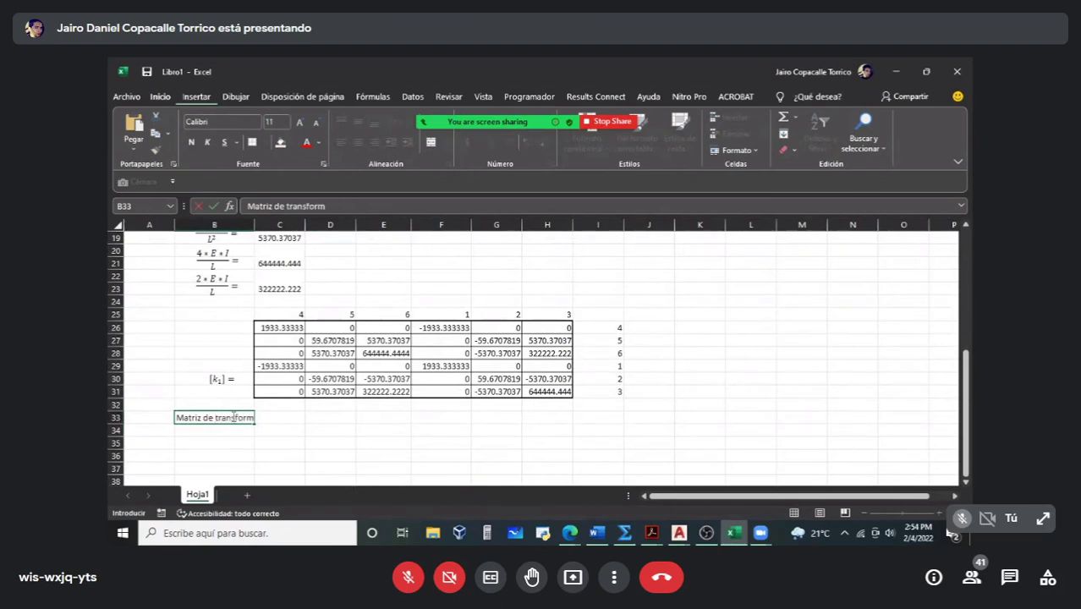
text(ación de fuerza)
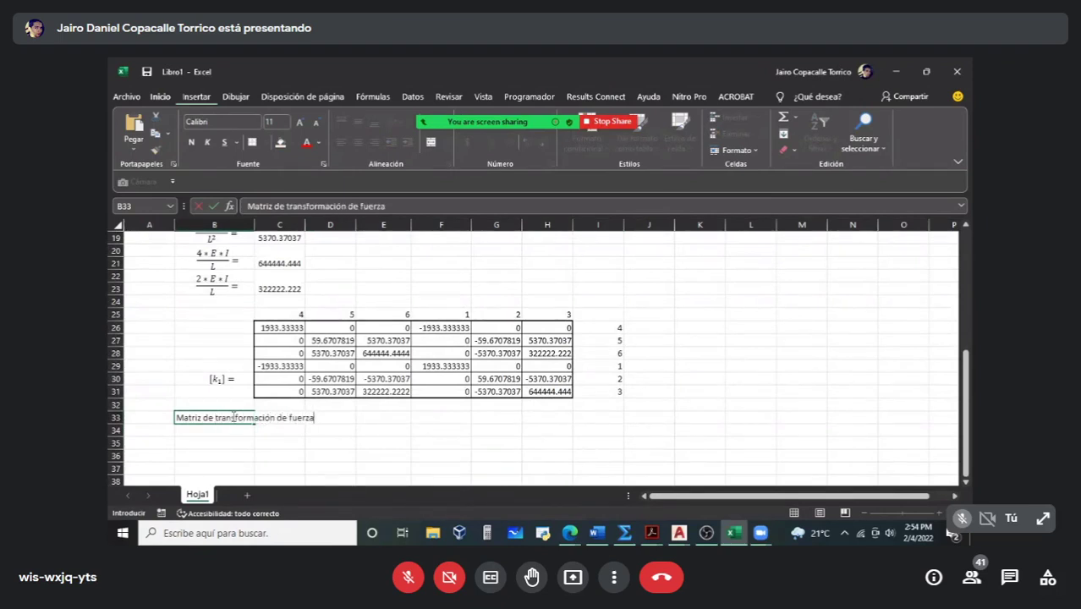
text(s)
key(Return)
key(Return)
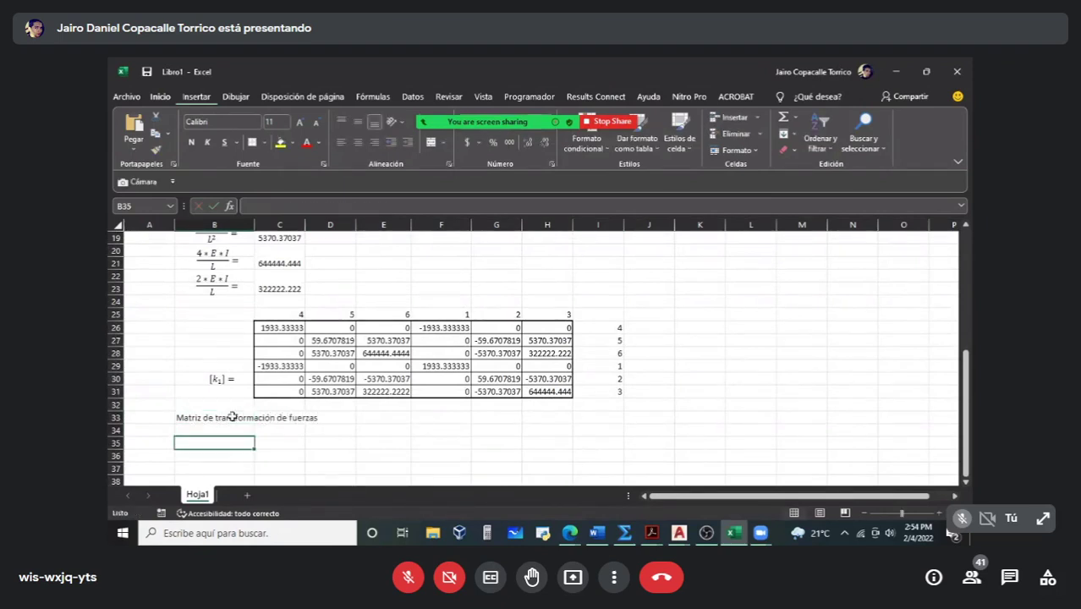
Step: Copy the B33 heading to B35 and change it to "Matriz de transformación de desplazamientos para el elemento 1"
text(Ma)
key(Up)
key(Up)
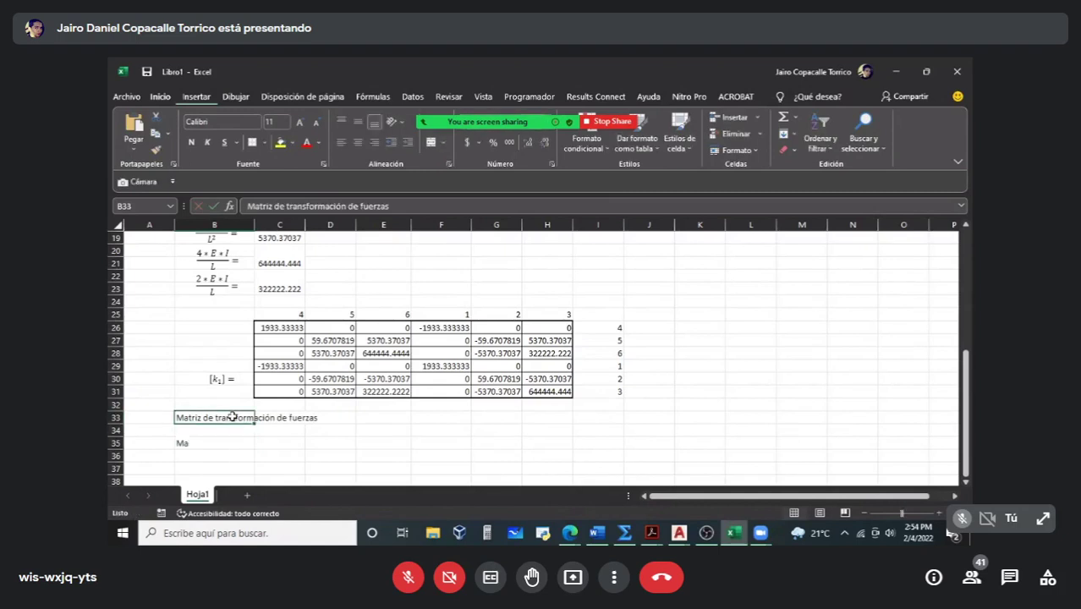
key(ctrl+c)
key(Down)
key(Down)
key(ctrl+v)
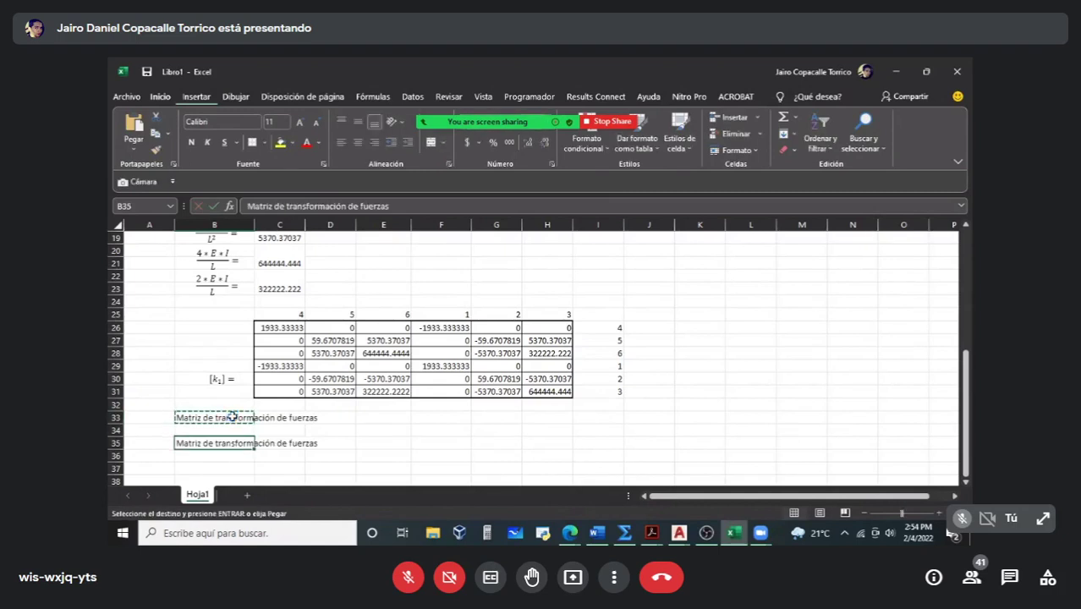
key(F2)
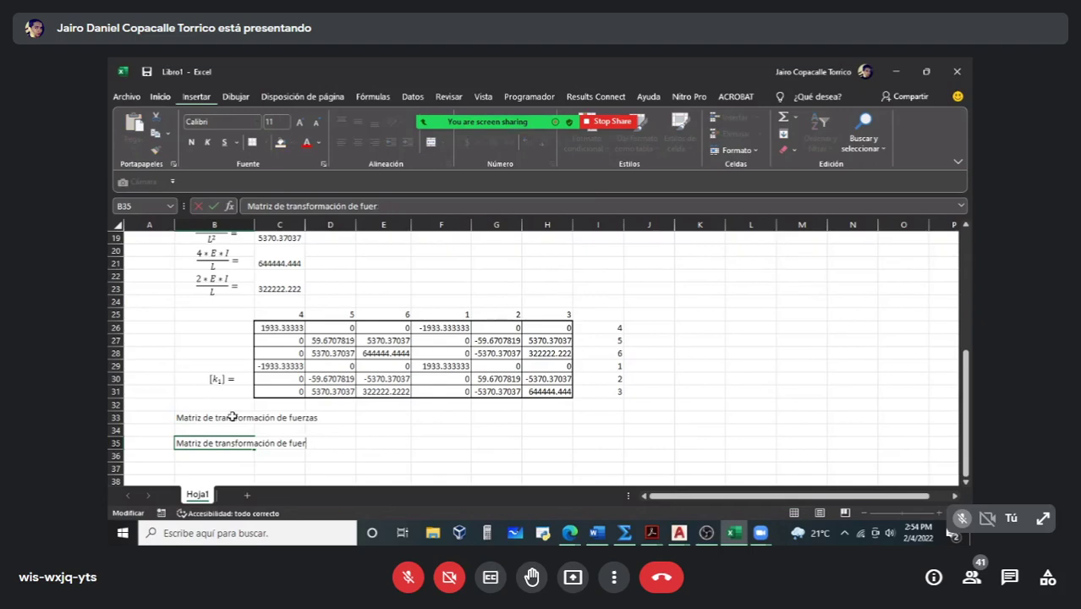
text(desplazamientos para )
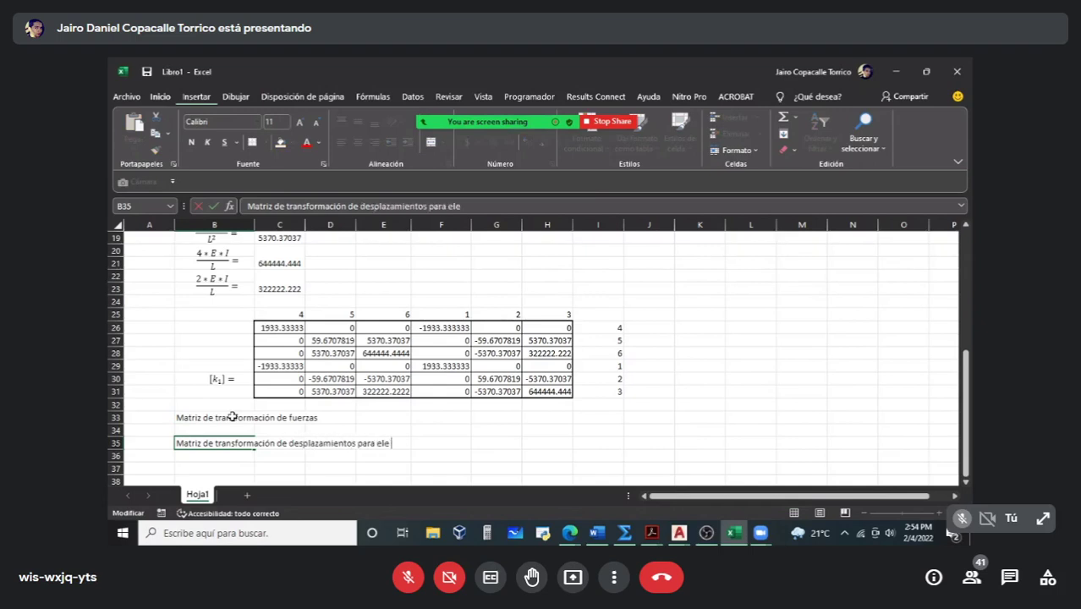
text(el element)
key(Return)
Step: Extend the heading in B33 to "Matriz de transformación de fuerzas para el elemento 1"
key(Up)
key(Up)
key(Up)
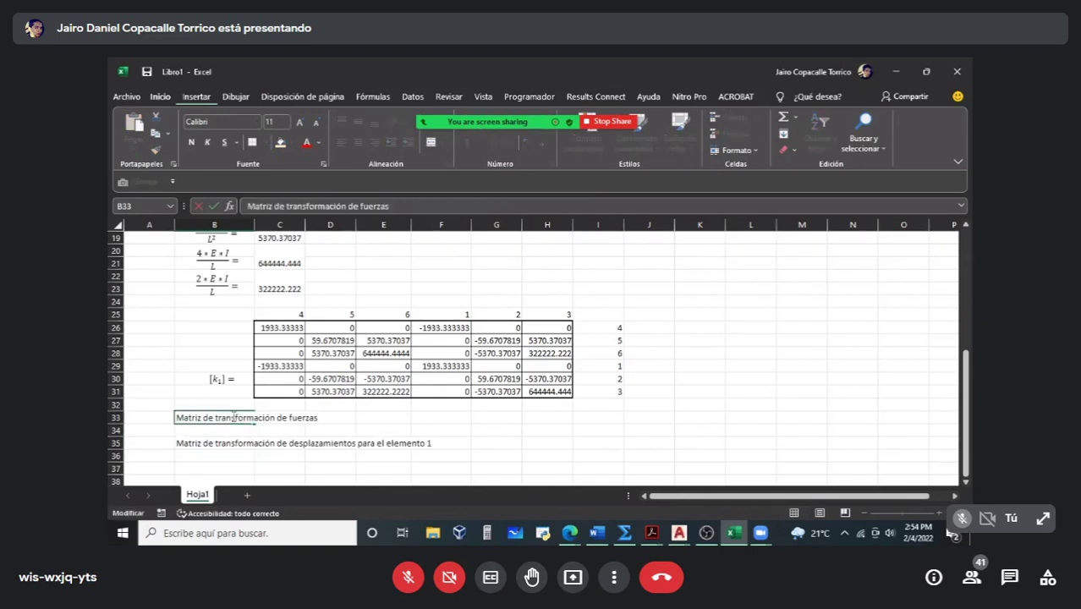
text(elemento 1)
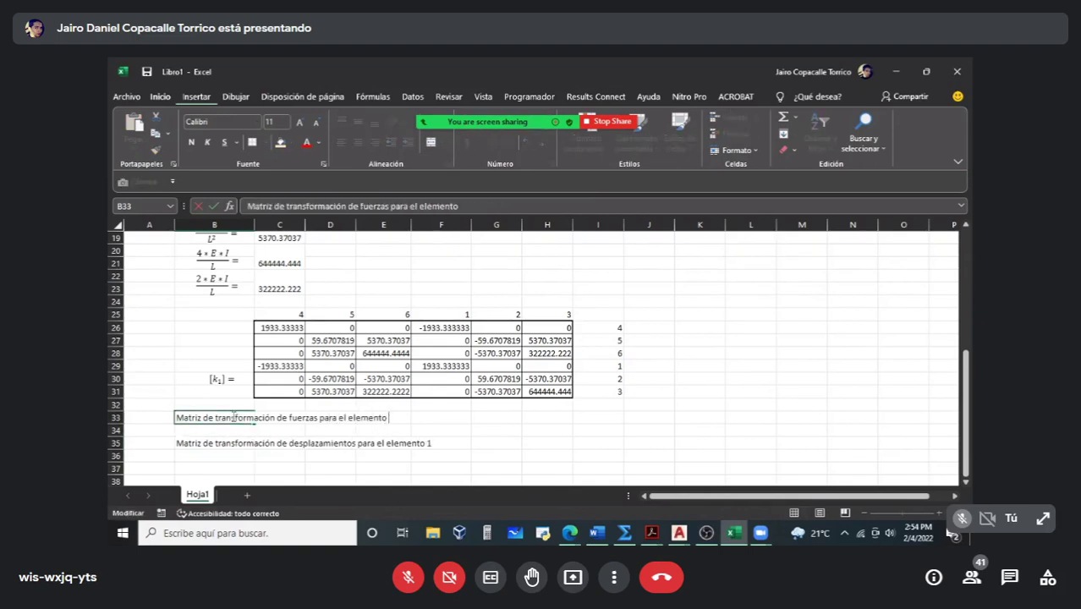
key(Return)
Step: Move the displacement transformation heading from B35 down to B45, leaving room for the force transformation matrix
scroll(231, 417, down, 3)
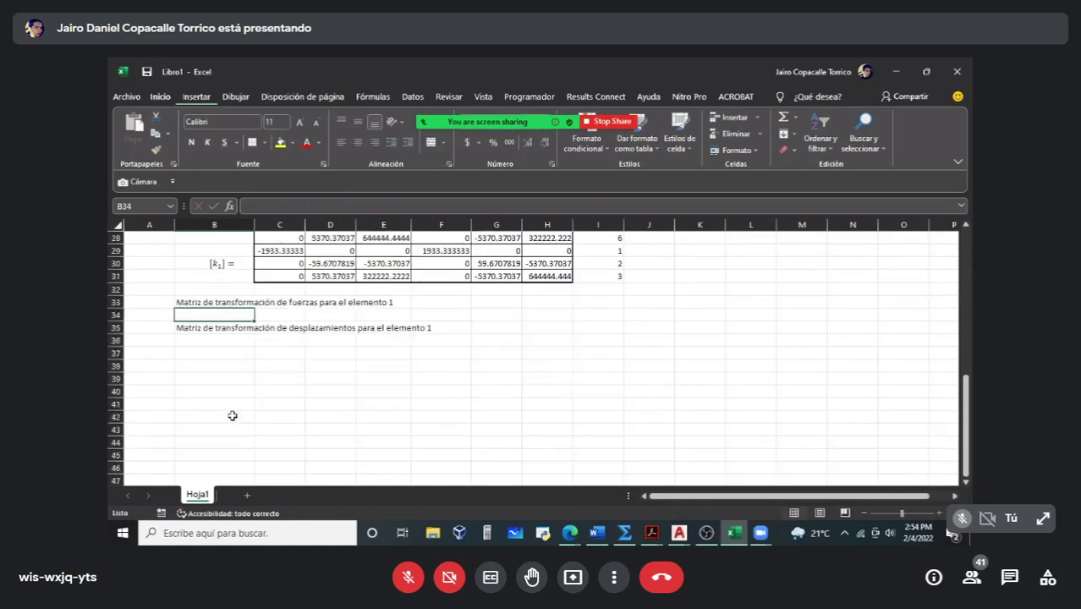
click(234, 327)
drag(237, 335, 231, 456)
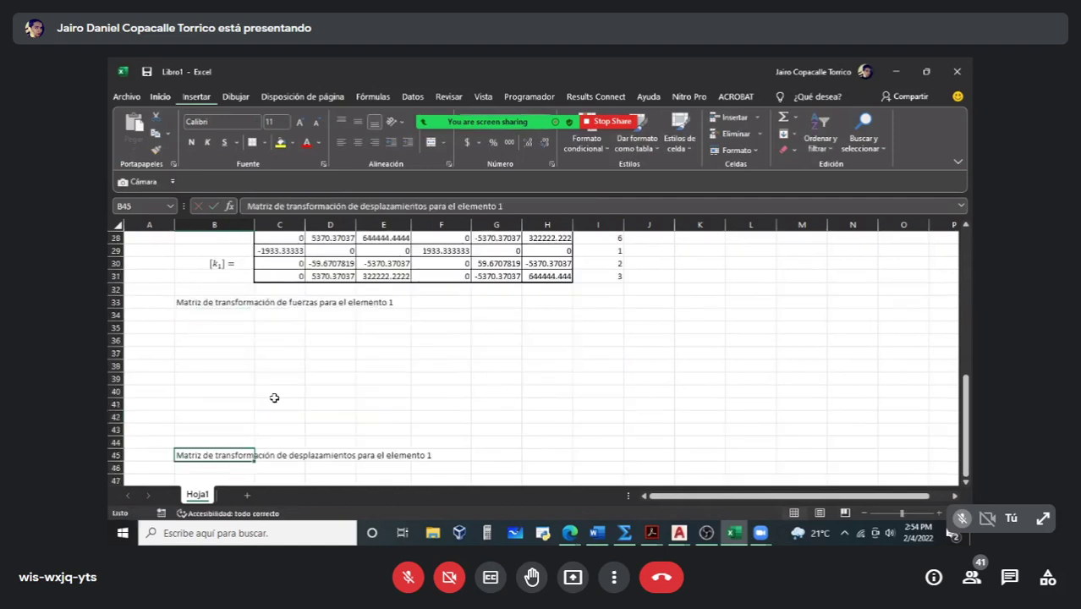
click(275, 403)
Step: Review element 1's stiffness matrix, and switch to Word to examine the element's orientation and numbering on the frame drawing
scroll(274, 397, up, 2)
scroll(274, 397, up, 6)
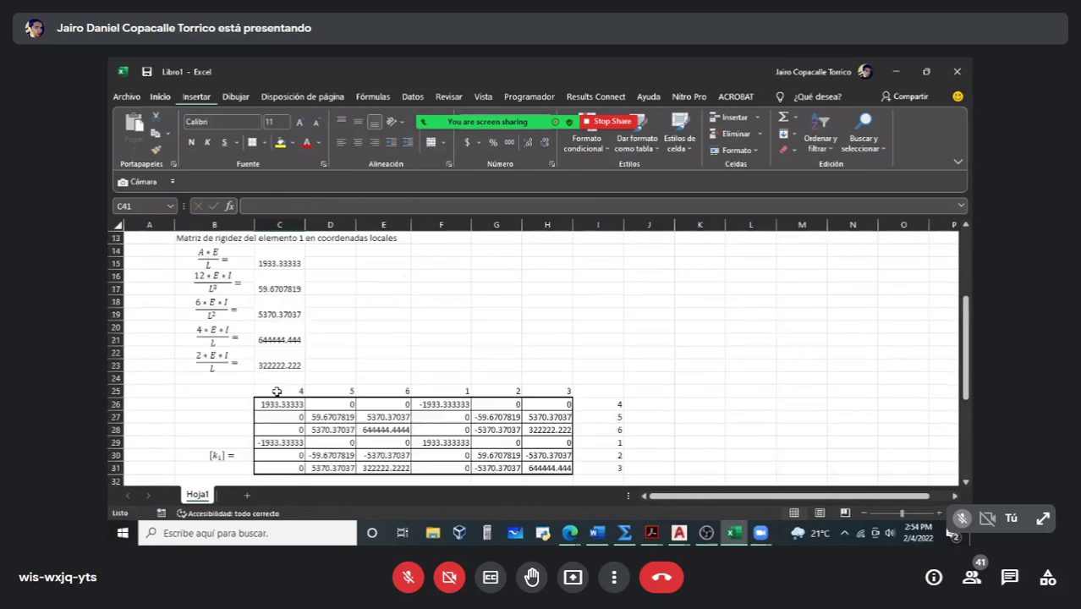
scroll(274, 397, down, 4)
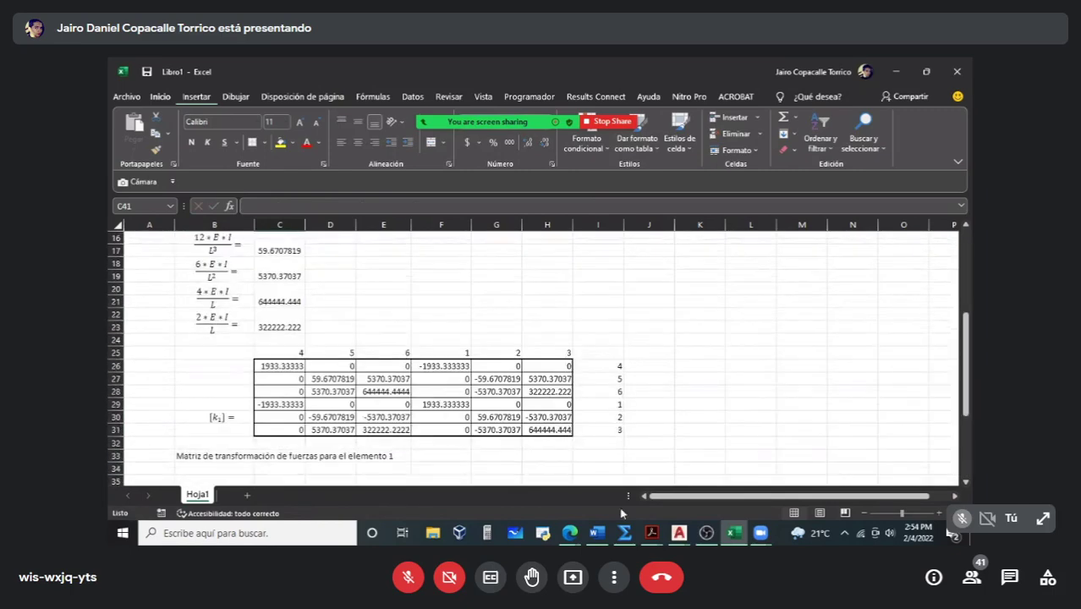
click(597, 533)
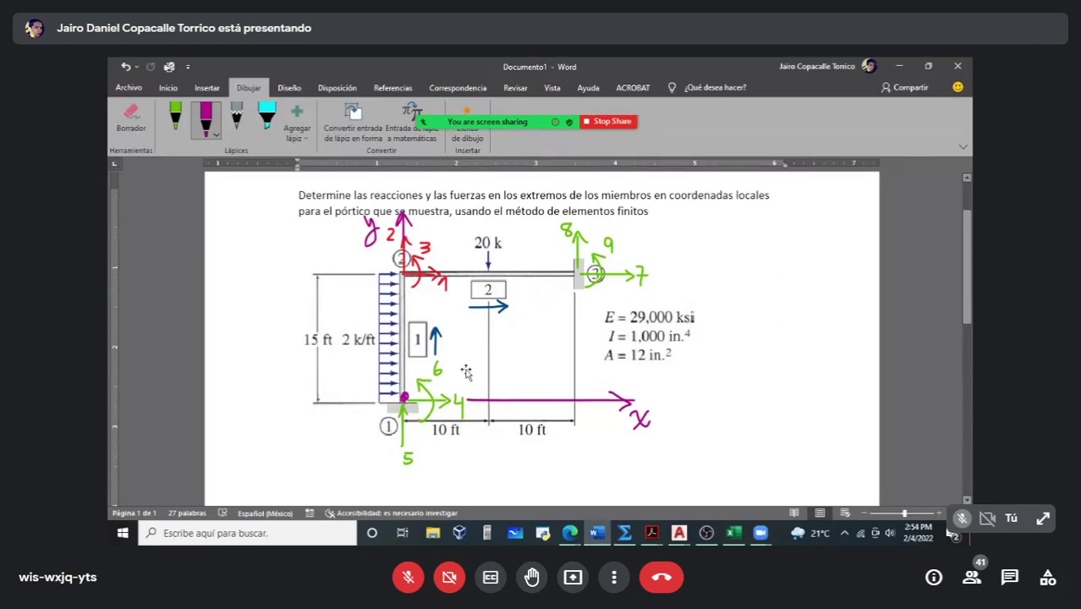
Step: Switch to the Libro1 workbook in Excel and select cell B36 below the element 1 force transformation heading
click(733, 532)
scroll(435, 433, down, 4)
click(229, 341)
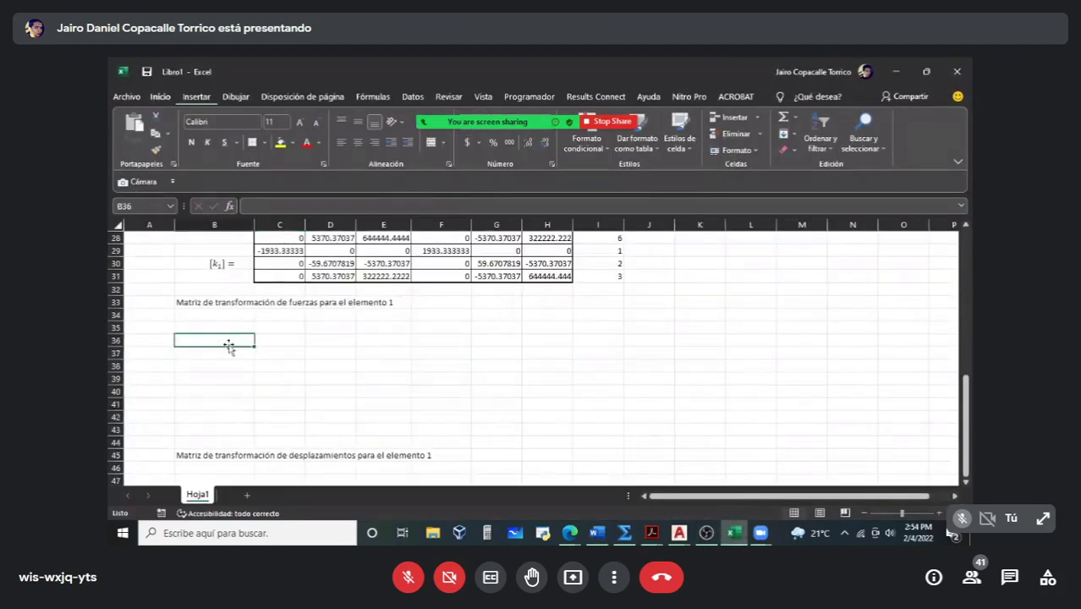
Step: Switch to formulario.pdf and bring up an enlarged view of the frame displacement and force transformation matrices on page 18
mouse_move(652, 533)
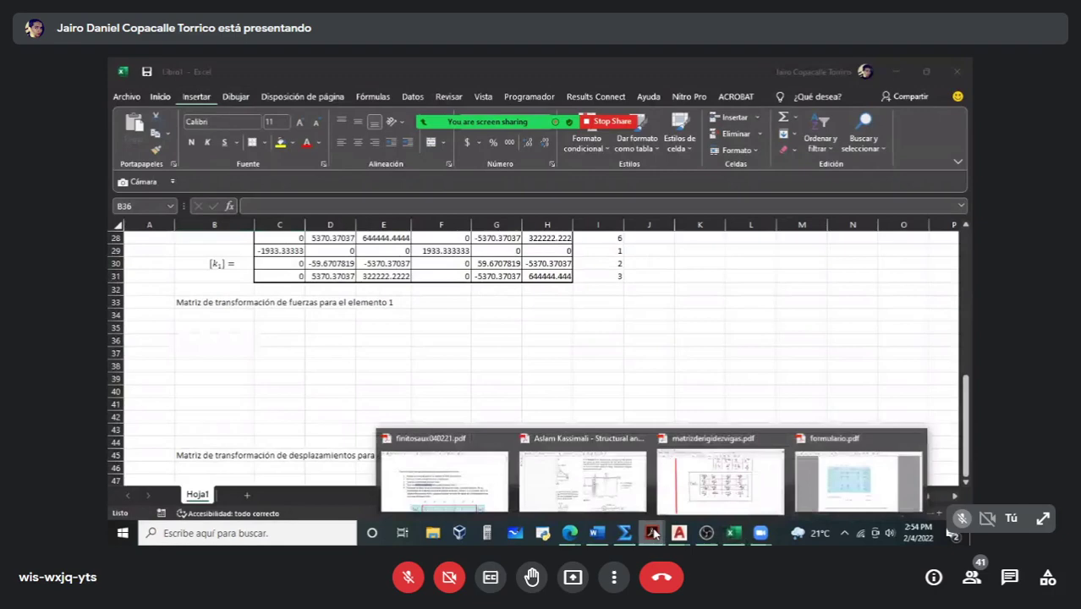
click(856, 474)
scroll(616, 370, down, 1)
scroll(617, 369, up, 2)
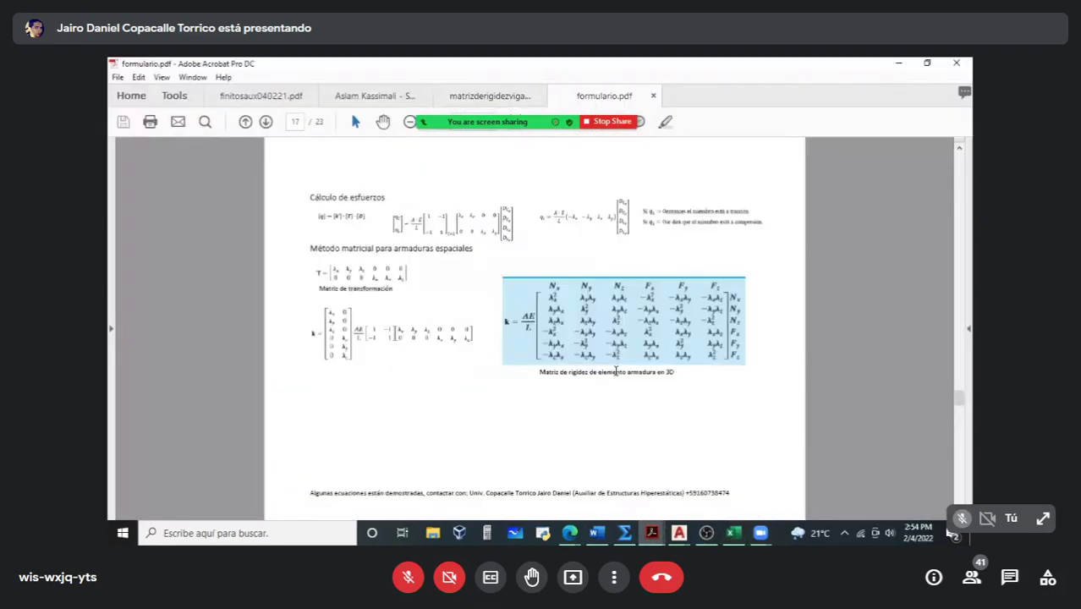
scroll(616, 370, down, 3)
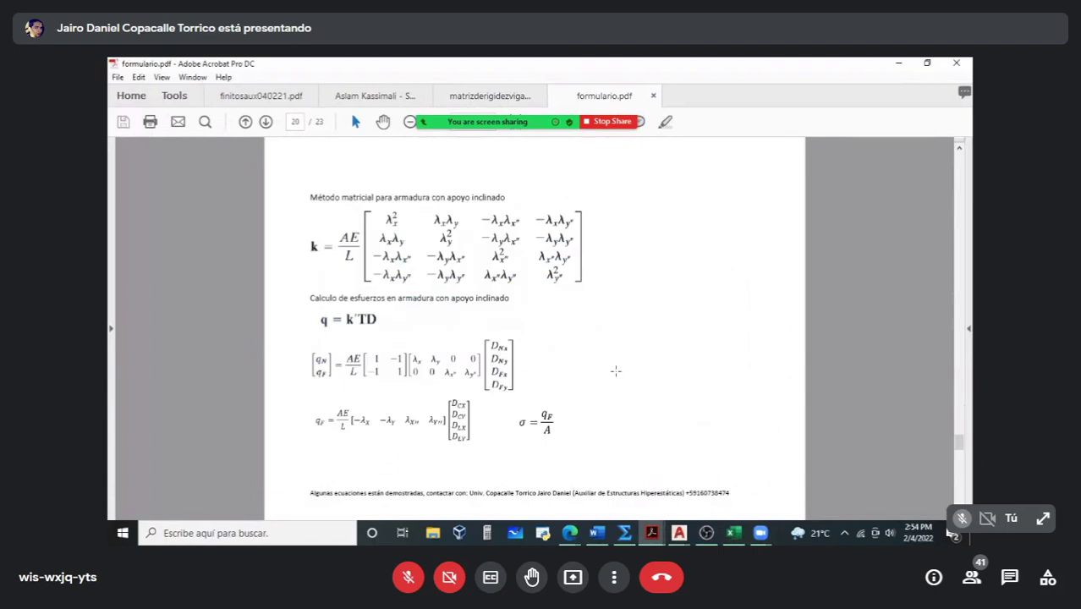
scroll(616, 370, down, 1)
scroll(615, 370, up, 1)
scroll(616, 371, up, 3)
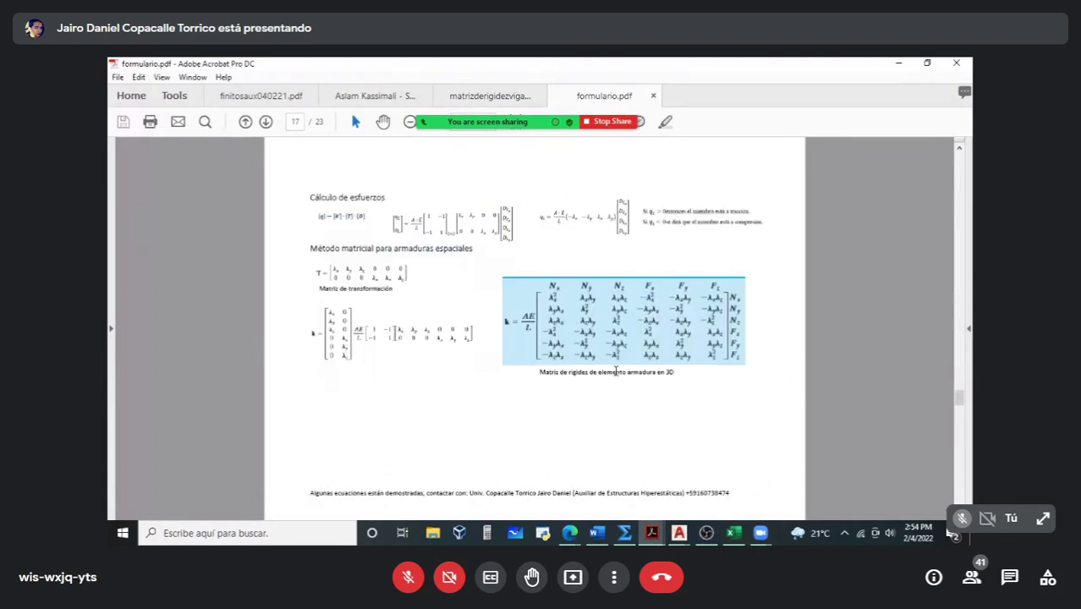
scroll(616, 370, up, 1)
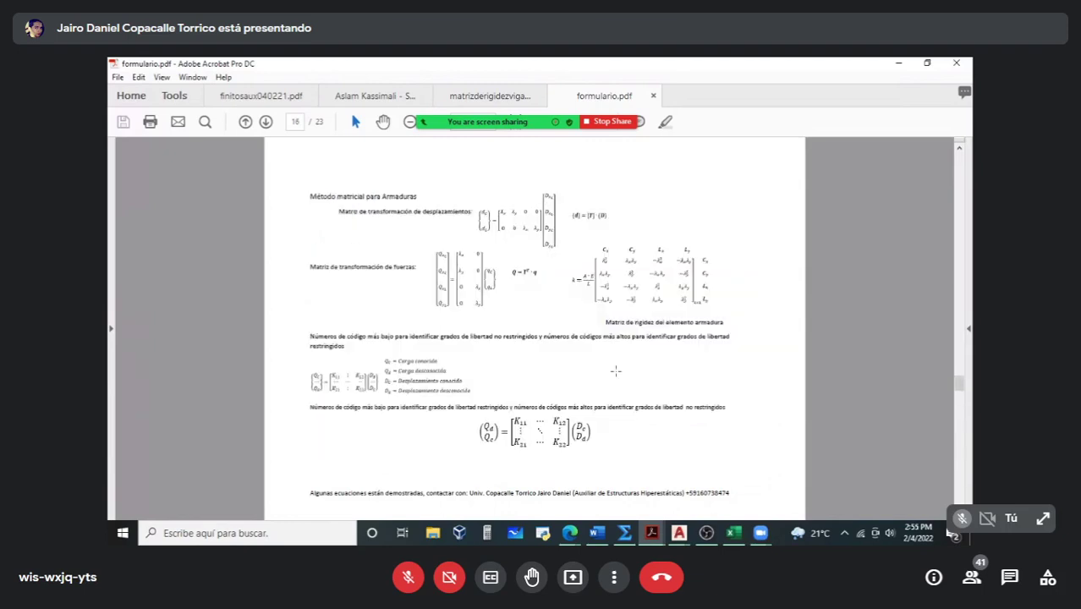
scroll(615, 370, down, 1)
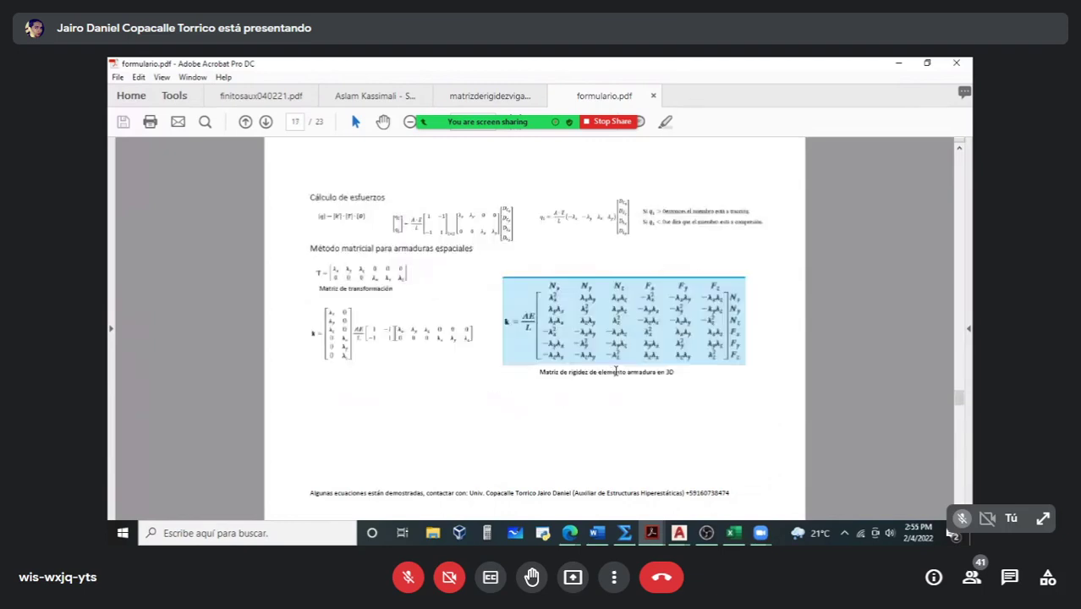
scroll(616, 370, down, 1)
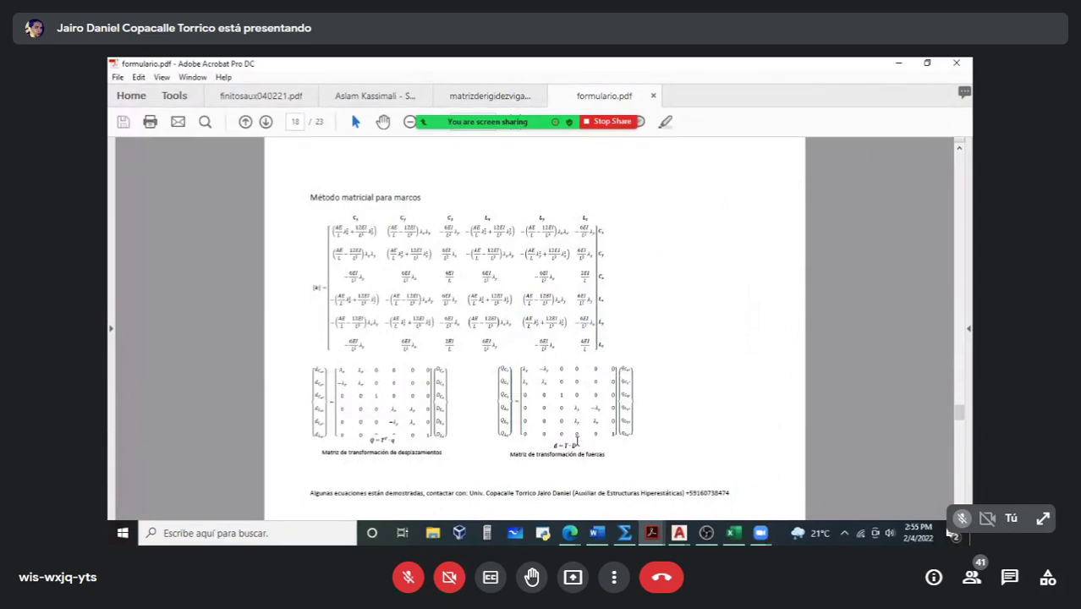
scroll(541, 456, up, 2)
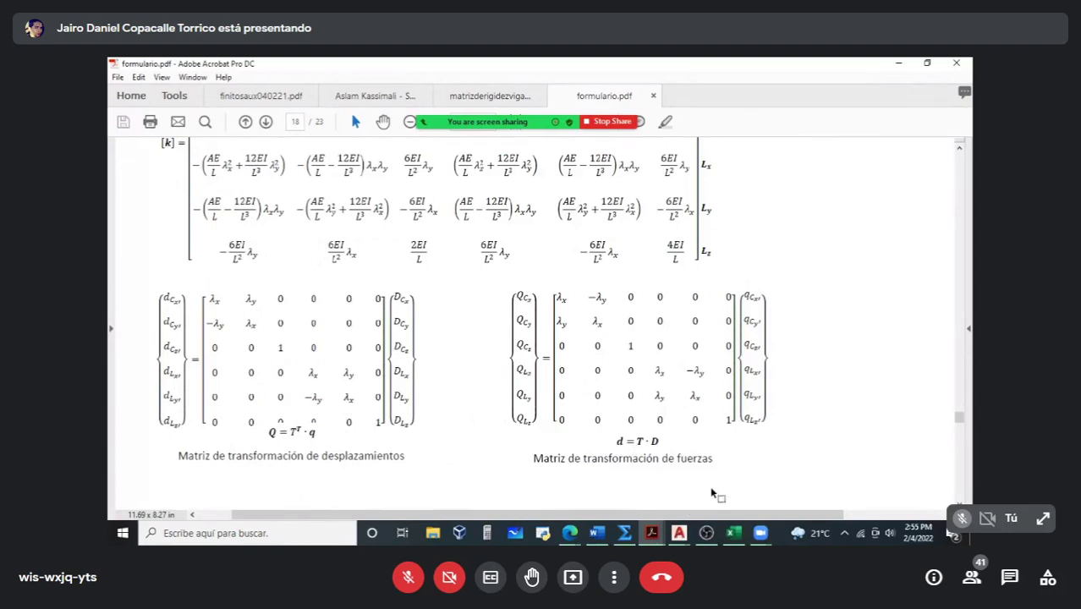
Step: Return to the Excel workbook and insert a screenshot of the formulario.pdf window at cell B36
click(734, 533)
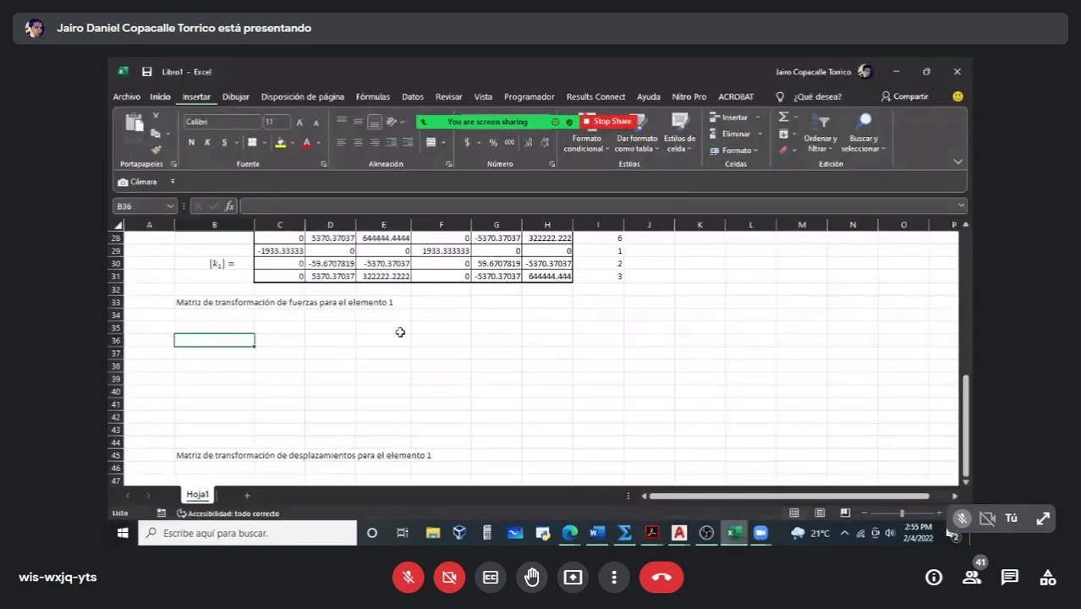
click(197, 100)
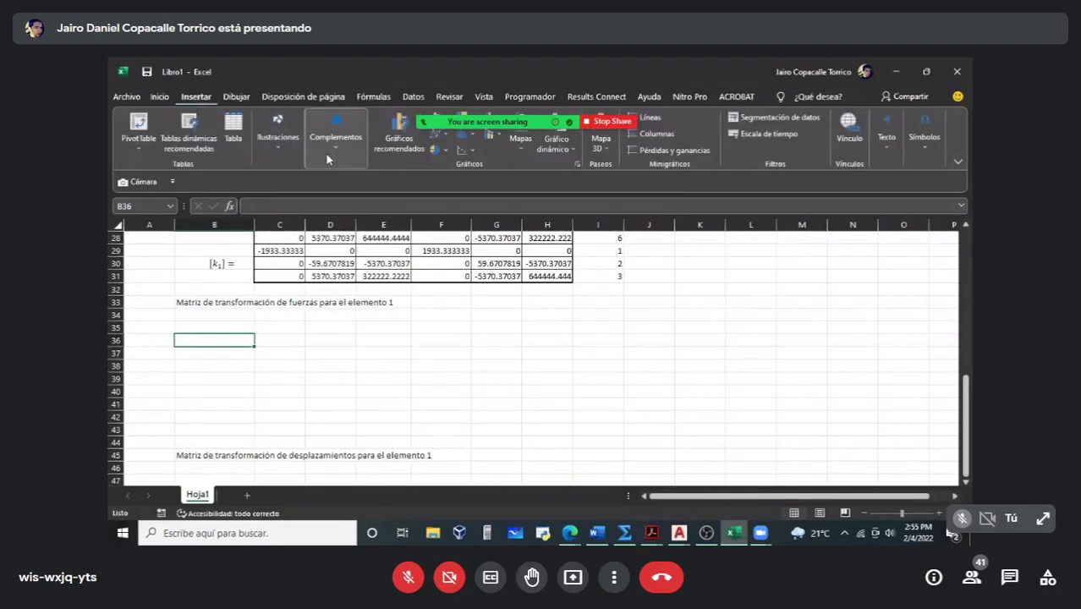
click(286, 152)
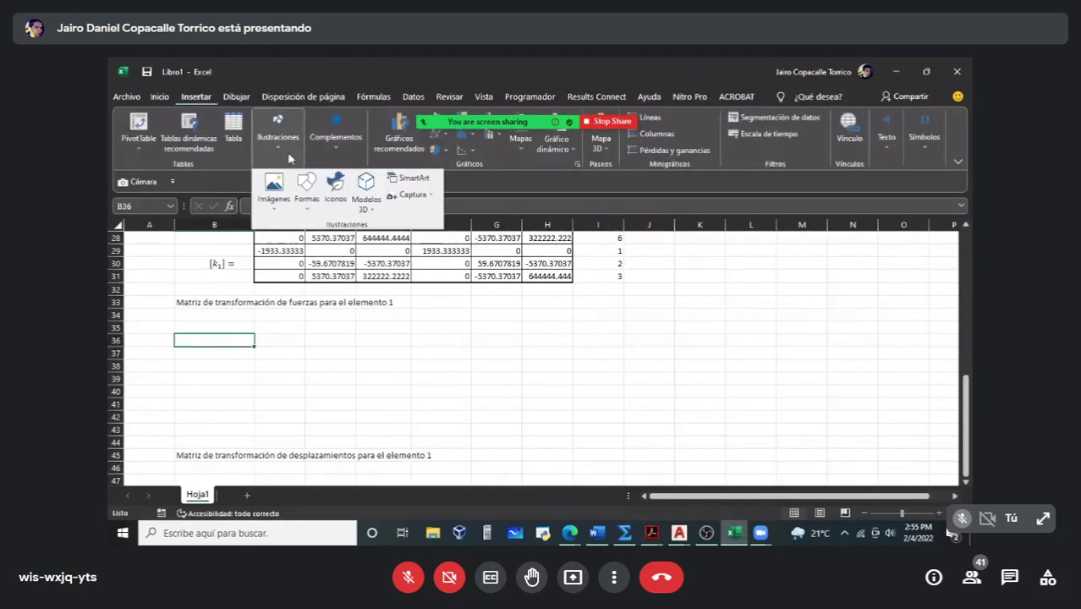
click(432, 197)
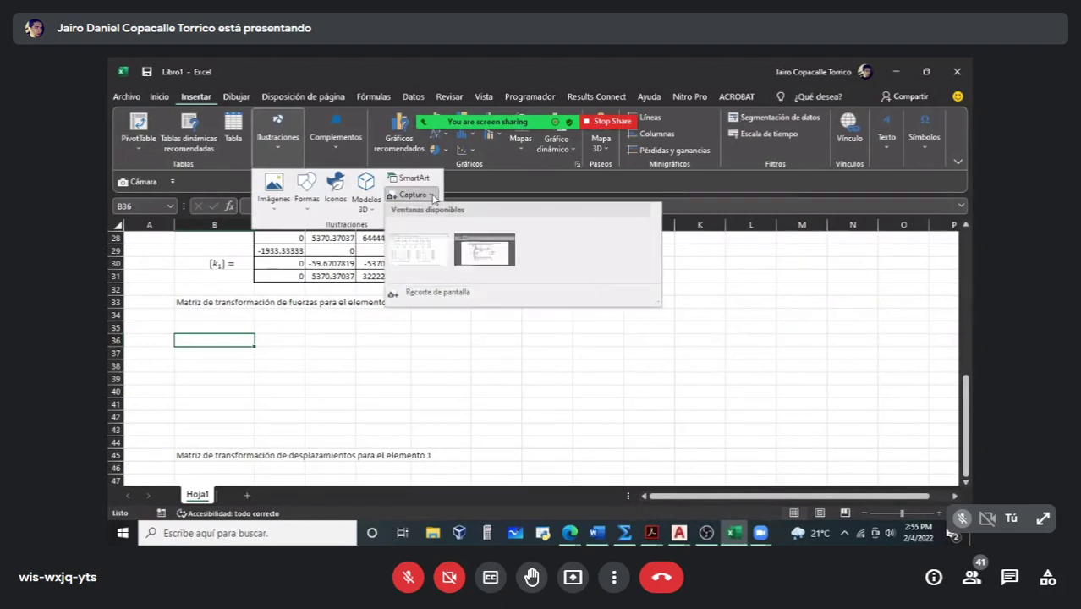
click(431, 246)
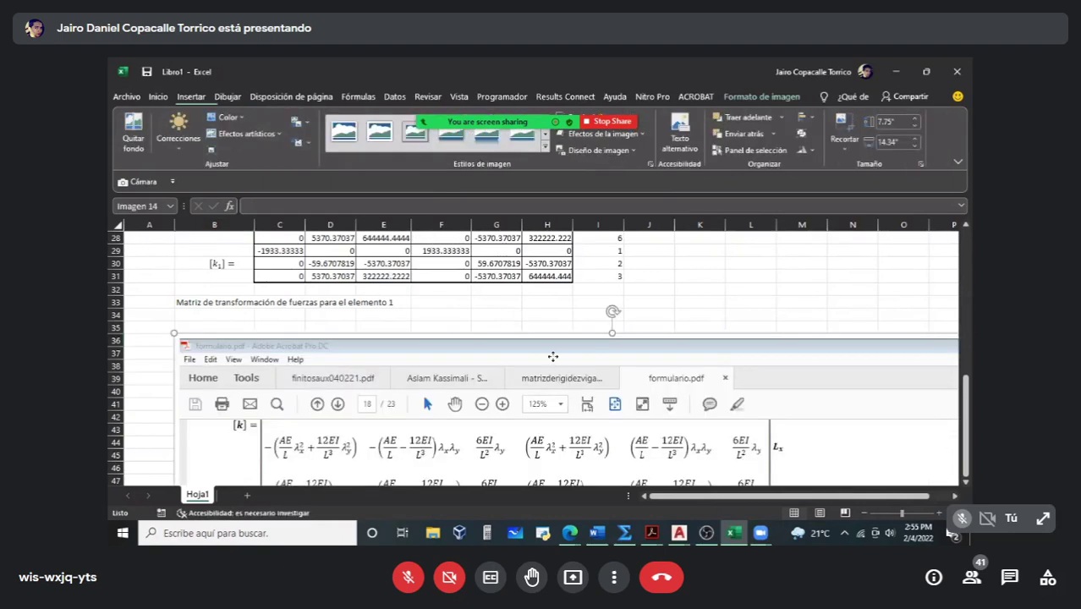
Step: Crop the screenshot's upper and left parts, removing the PDF toolbars and stiffness matrix above the two transformation matrices
drag(552, 356, 540, 322)
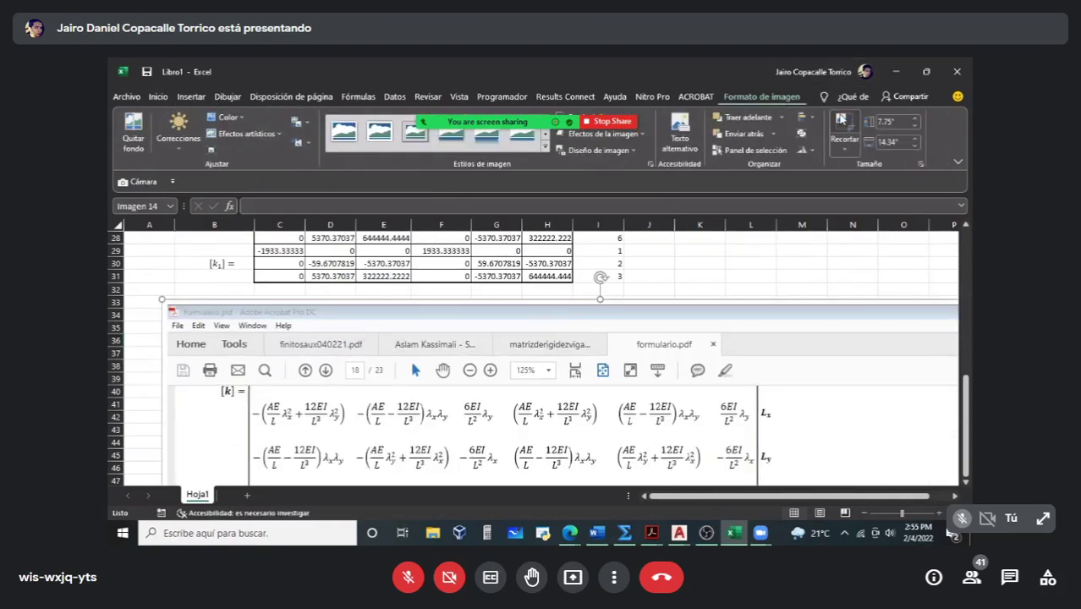
click(841, 125)
drag(599, 299, 639, 269)
click(713, 263)
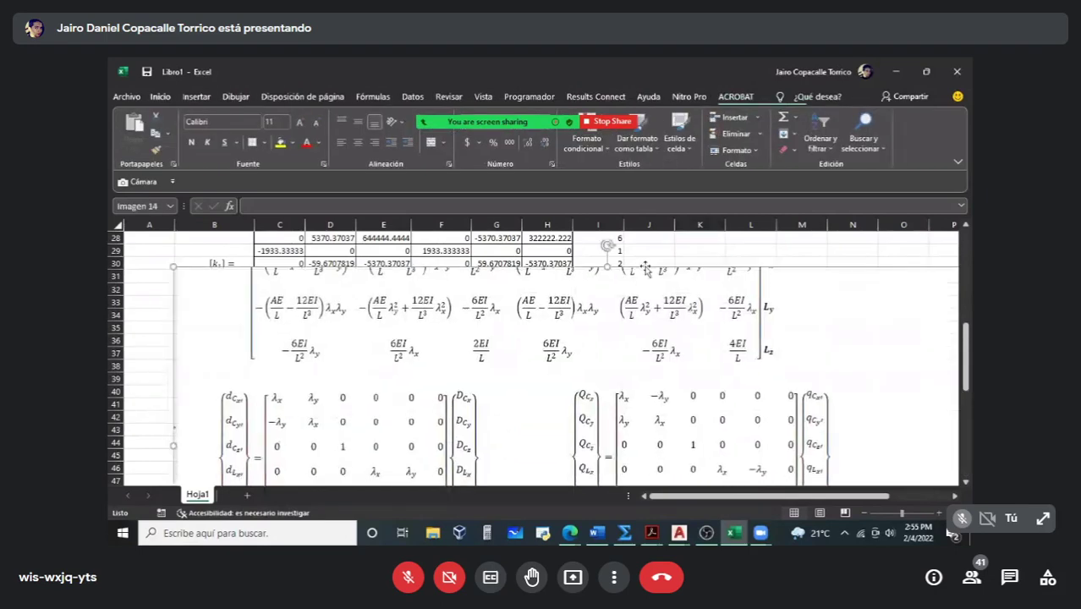
click(784, 98)
click(841, 125)
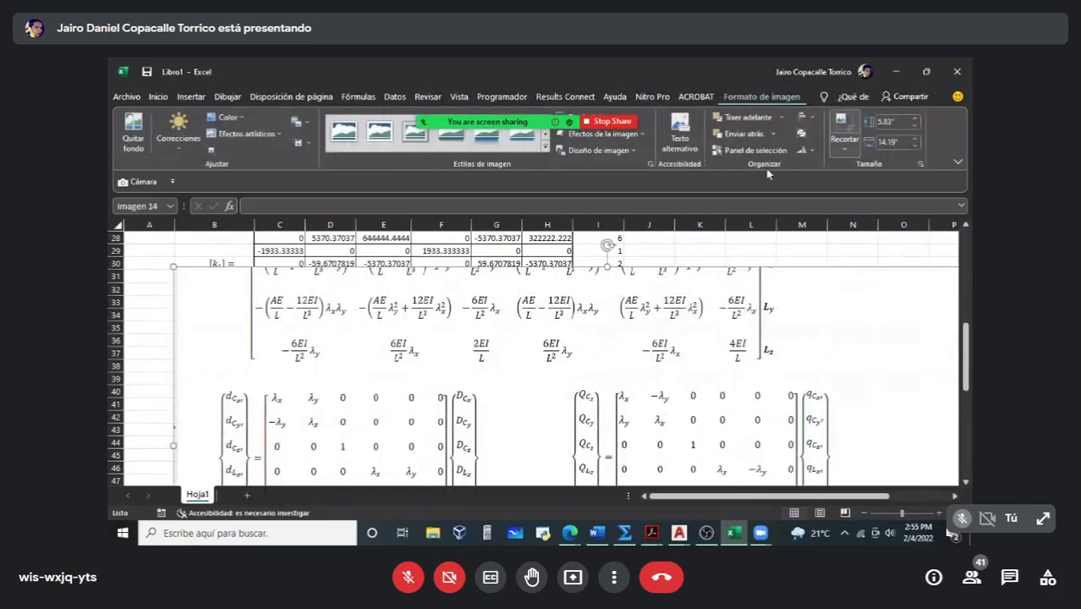
drag(179, 272, 208, 387)
key(Escape)
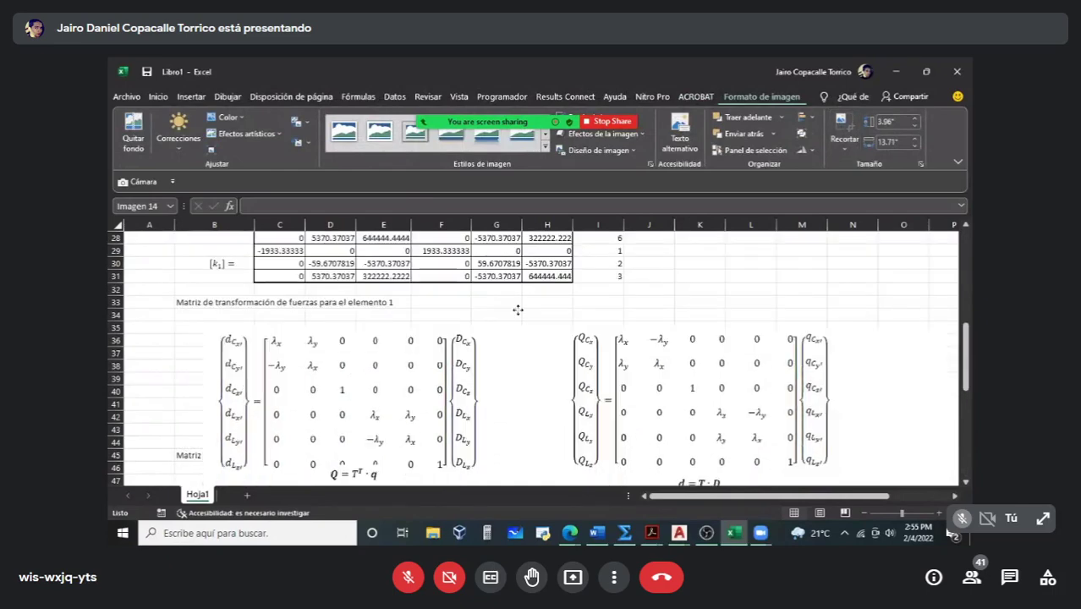
Step: Crop the screenshot's lower and right margins close to the two transformation matrices, leaving it about 3.14" high and 10.45" wide
drag(519, 308, 462, 341)
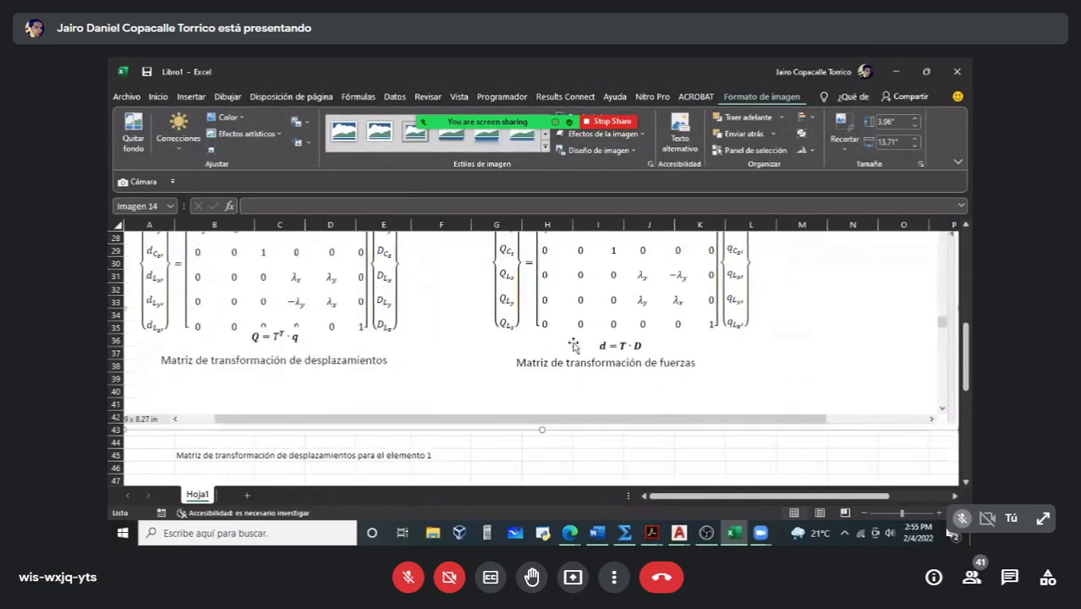
click(843, 131)
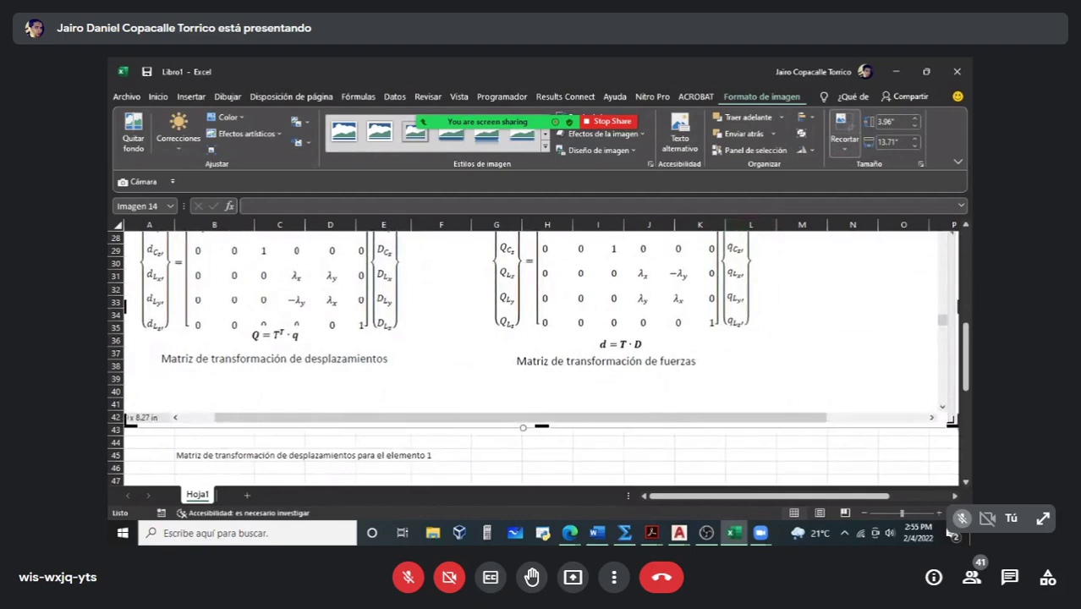
drag(950, 421, 760, 378)
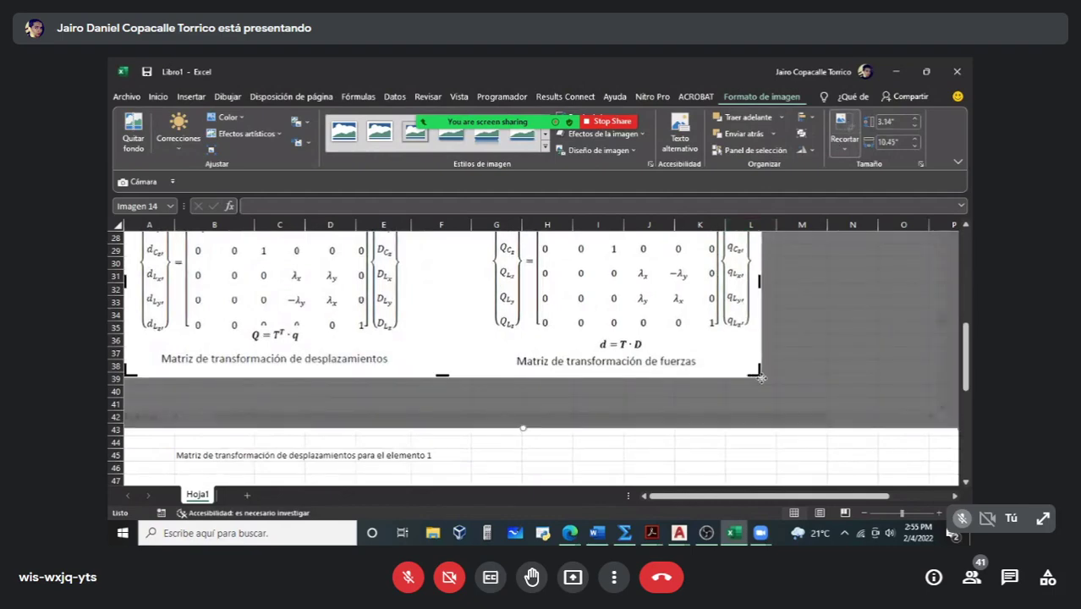
click(713, 383)
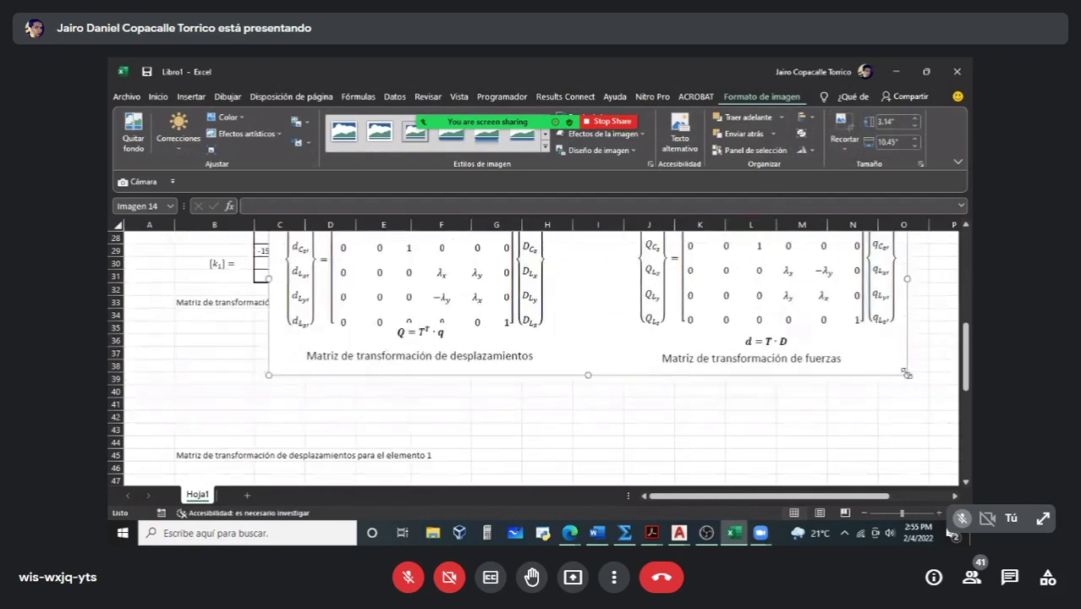
Step: Shrink the cropped matrices picture and place it beside the element 1 headings, over about columns G to O, rows 33 to 43
drag(910, 374, 731, 324)
drag(558, 298, 771, 371)
click(734, 265)
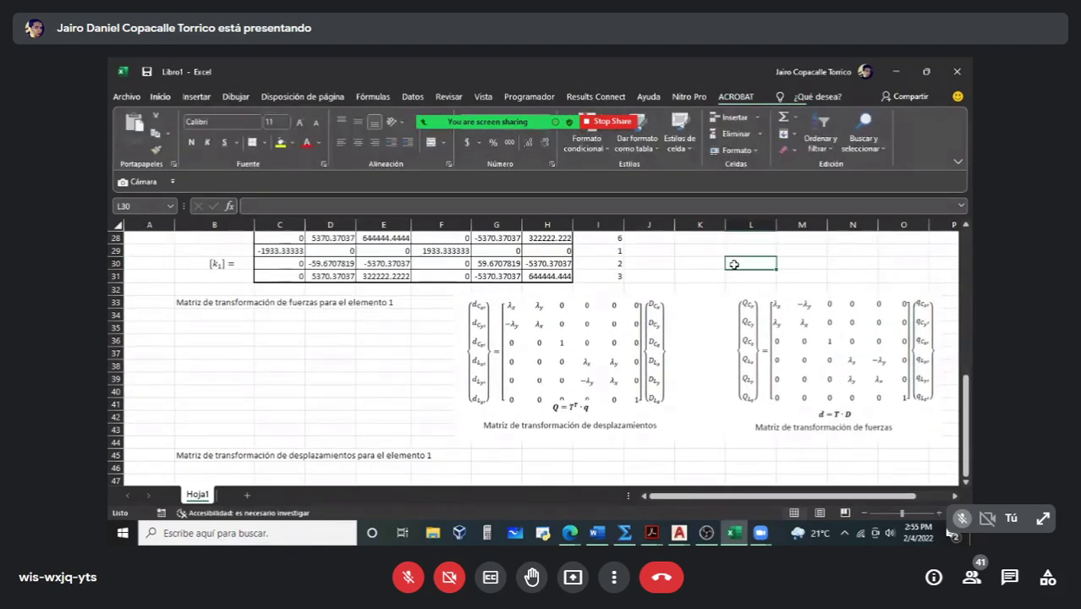
Step: Check finitosaux040221.pdf for the global stiffness formula and the roles of the transformation matrices in procedure item 7
mouse_move(651, 532)
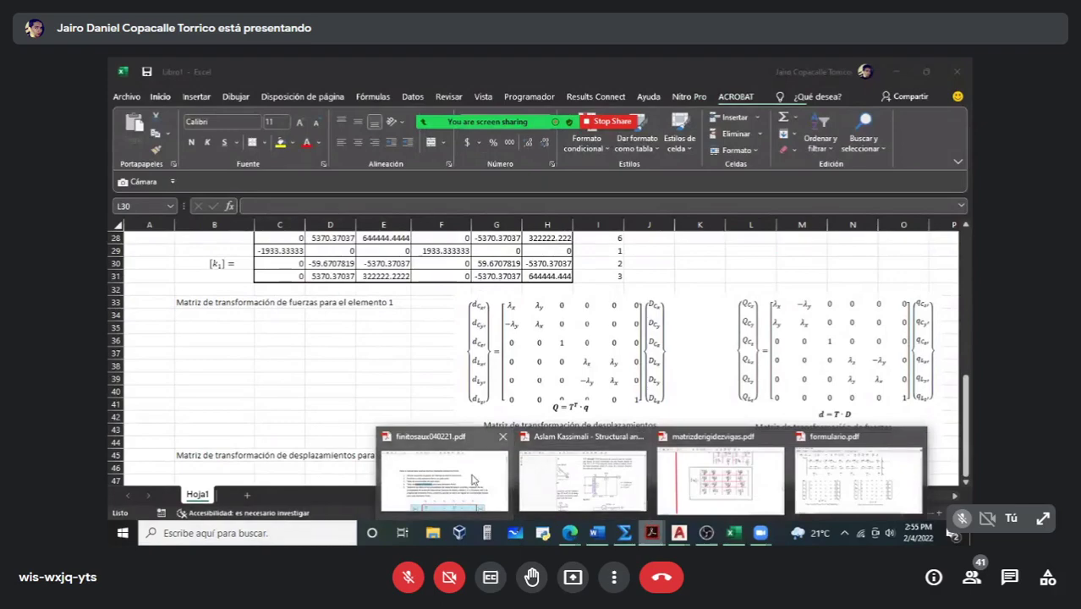
click(472, 481)
scroll(550, 440, down, 15)
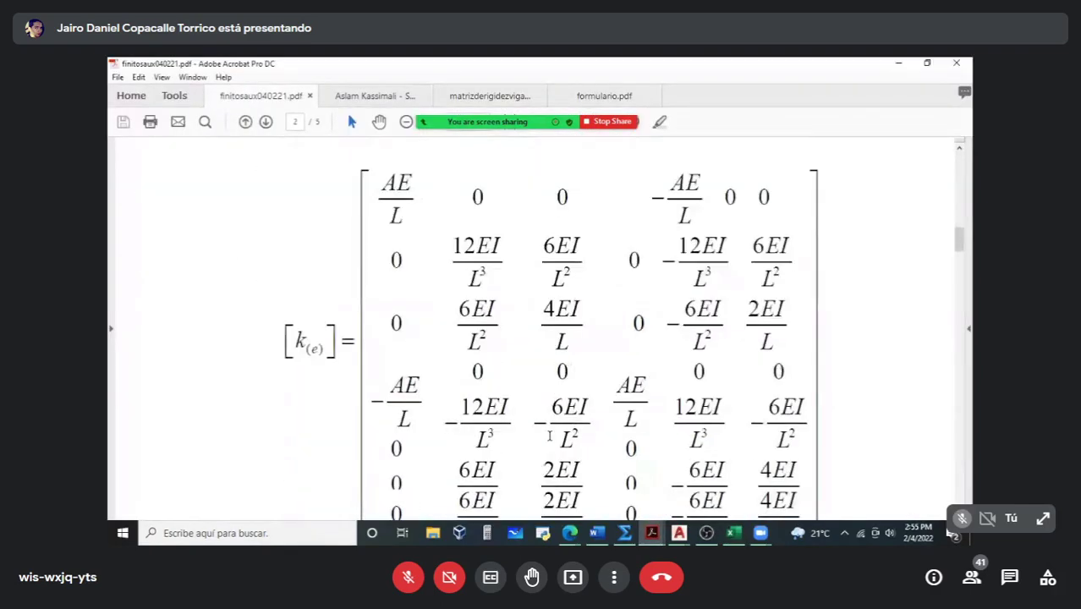
scroll(550, 441, down, 15)
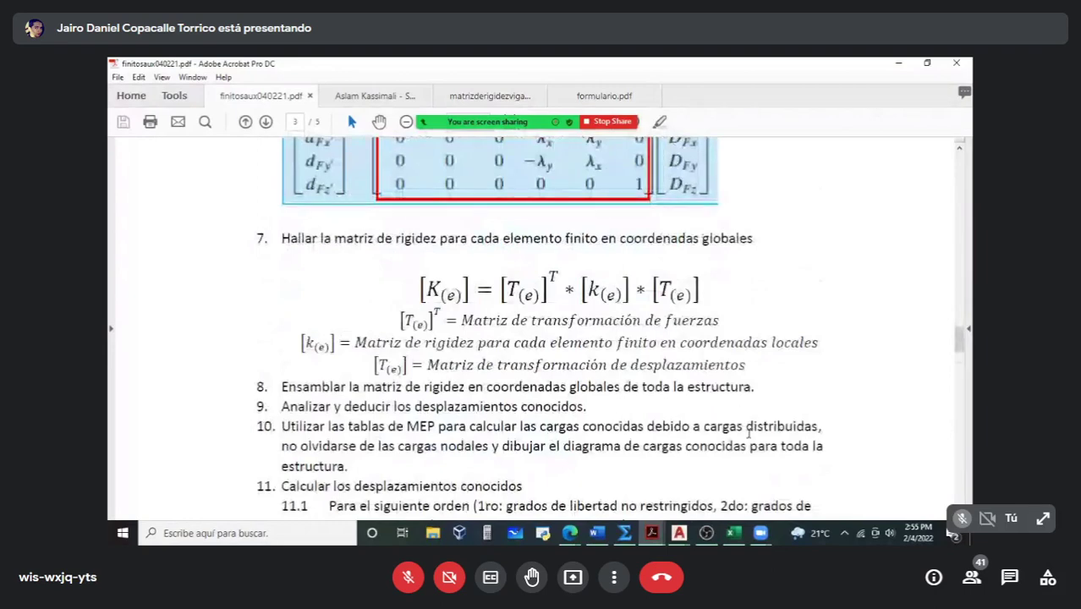
Step: Back in the Excel workbook, swap the two element 1 headings, putting the displacement transformation heading in B33 and the force one in B45
click(735, 532)
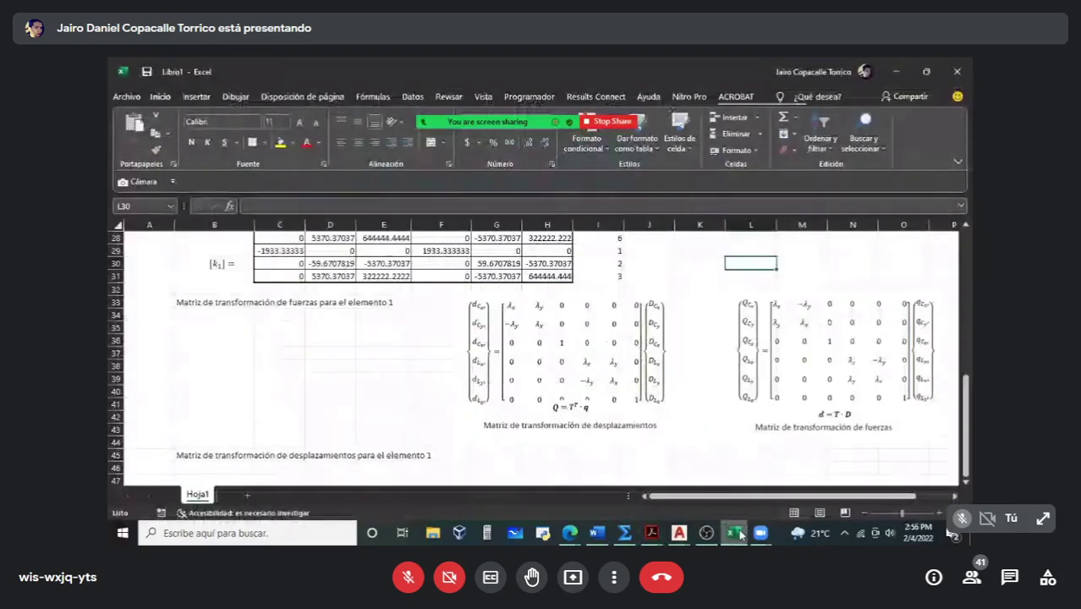
click(222, 359)
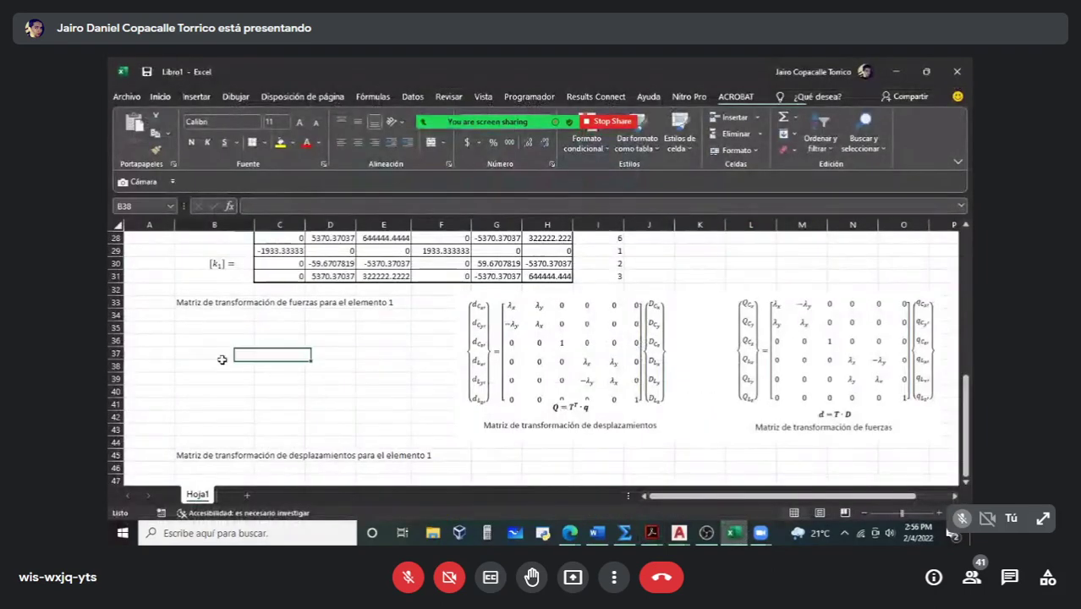
click(233, 304)
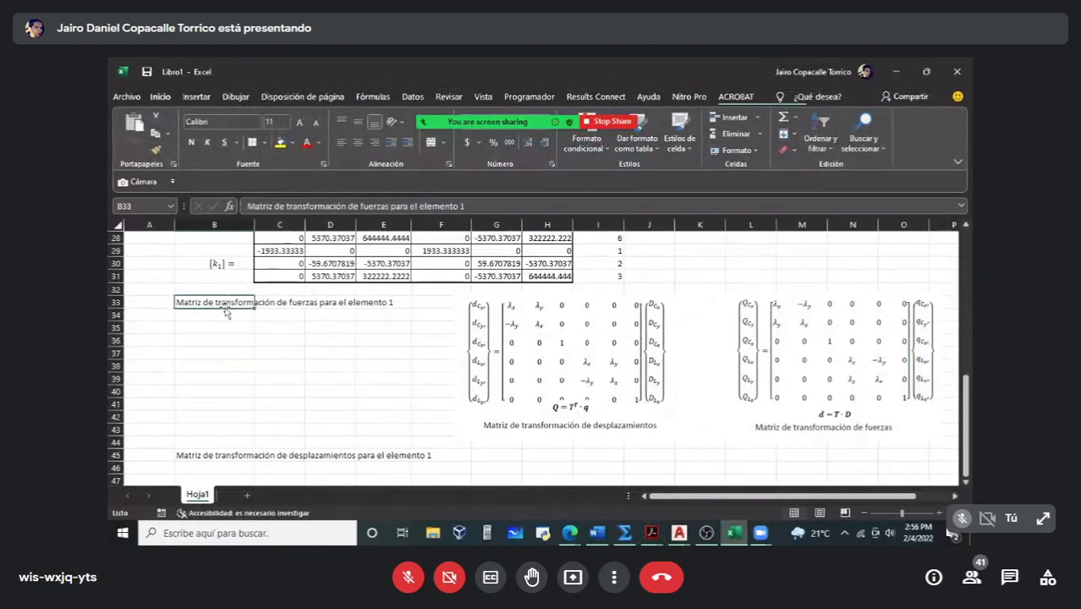
drag(226, 310, 521, 460)
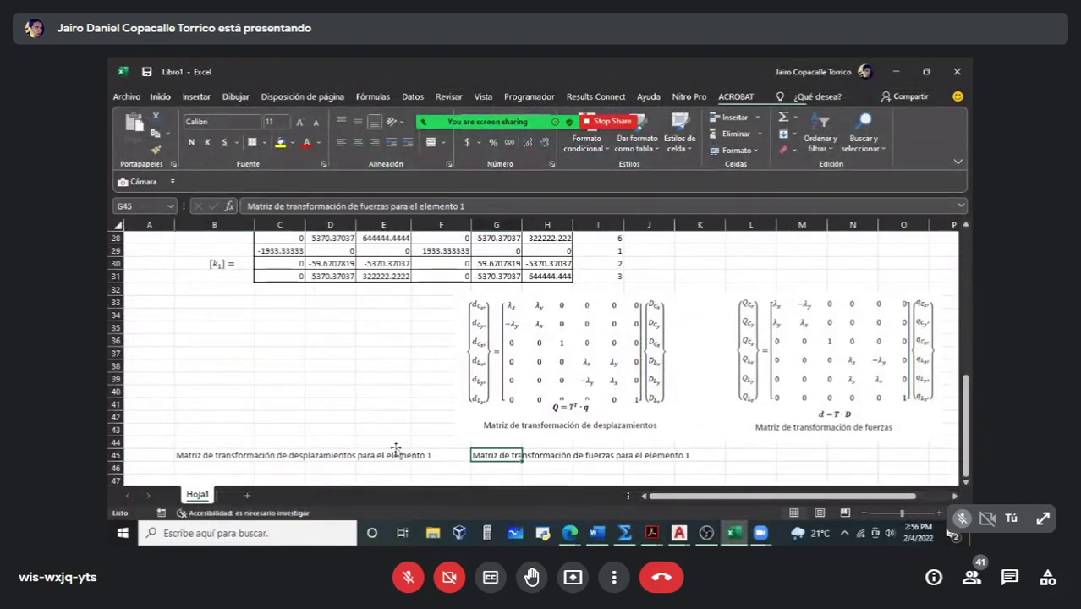
click(235, 455)
drag(202, 463, 240, 321)
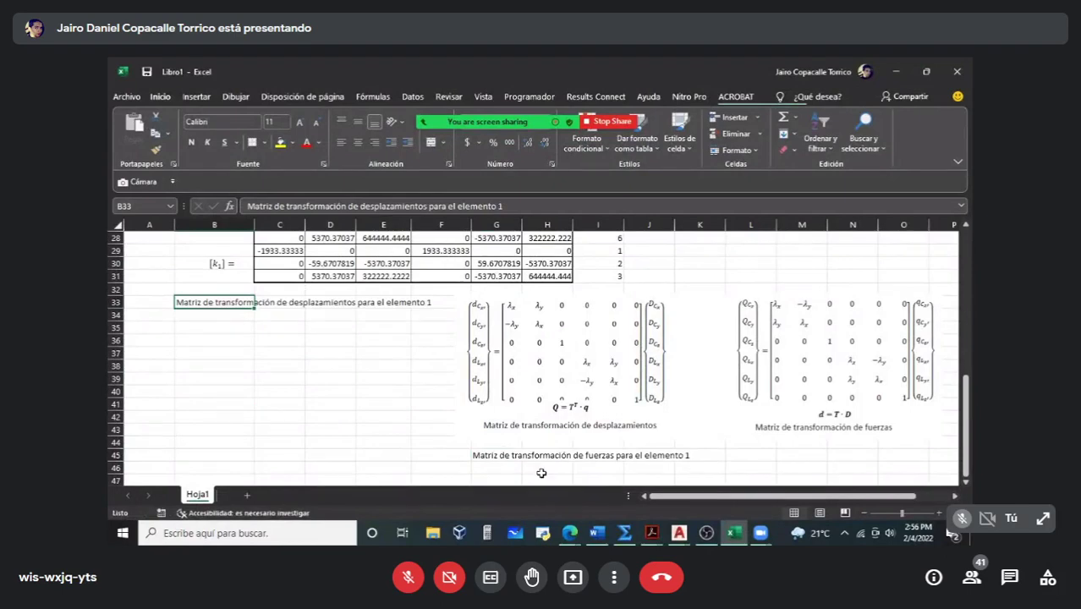
click(499, 456)
drag(498, 463, 204, 462)
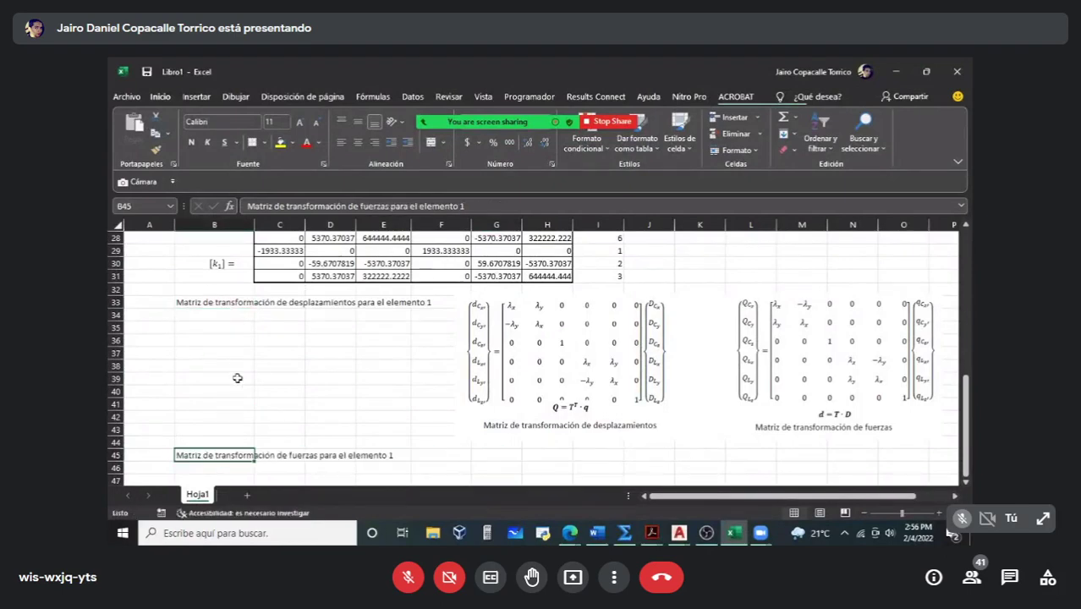
Step: Insert a new blank equation text box in the sheet for the element 1 transformation matrix label
click(224, 362)
click(197, 97)
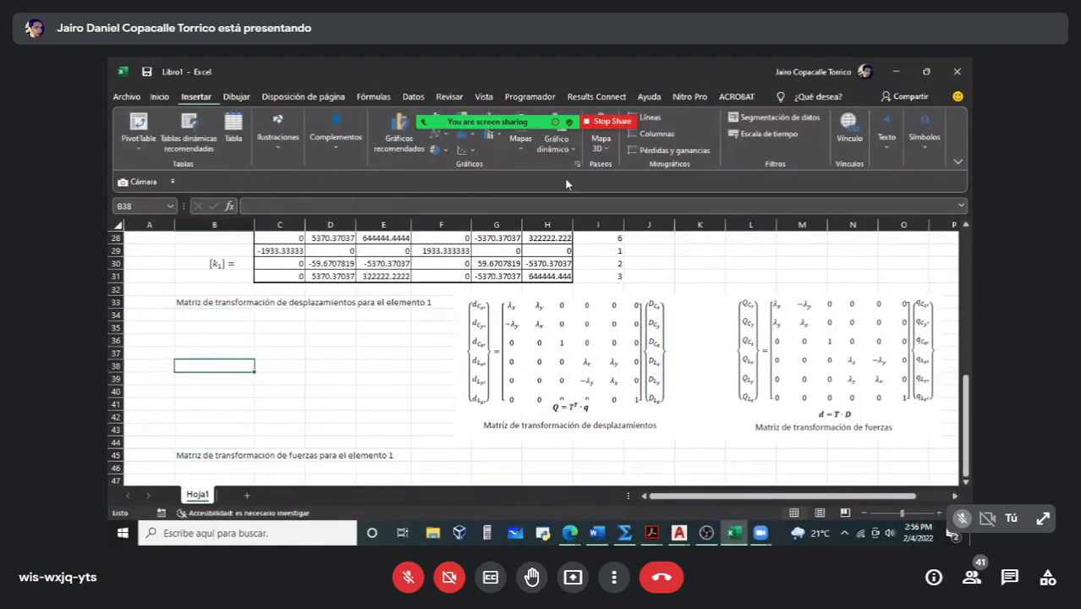
click(918, 156)
click(911, 182)
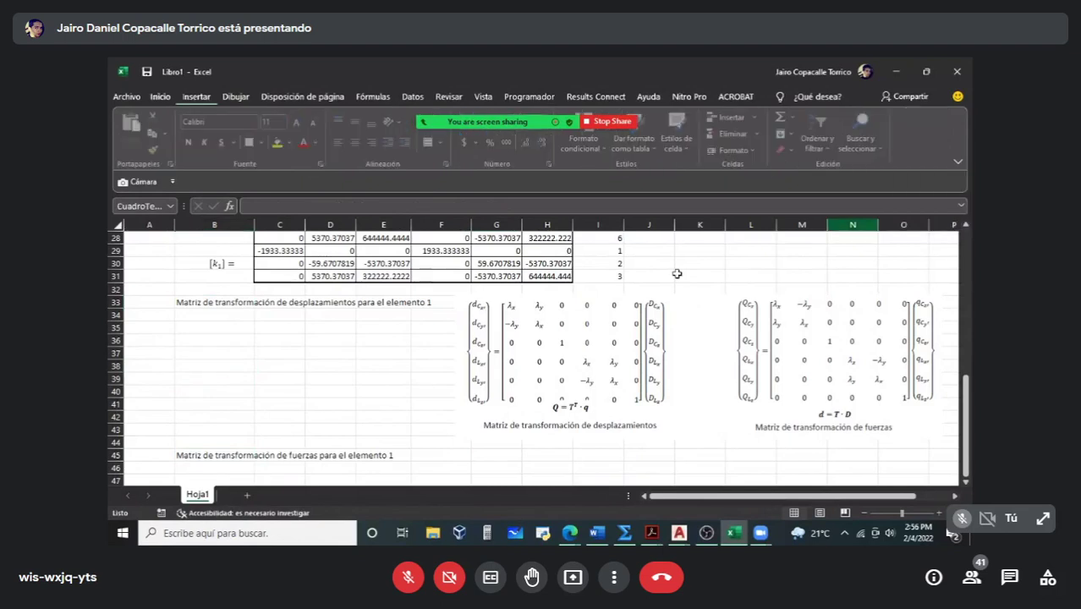
click(626, 150)
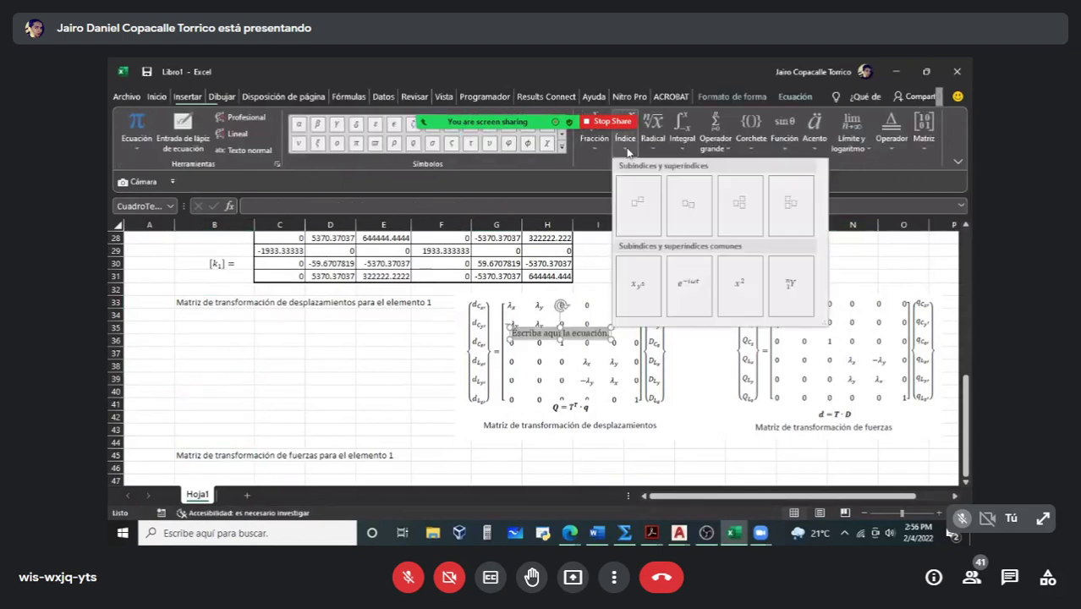
click(625, 144)
click(750, 127)
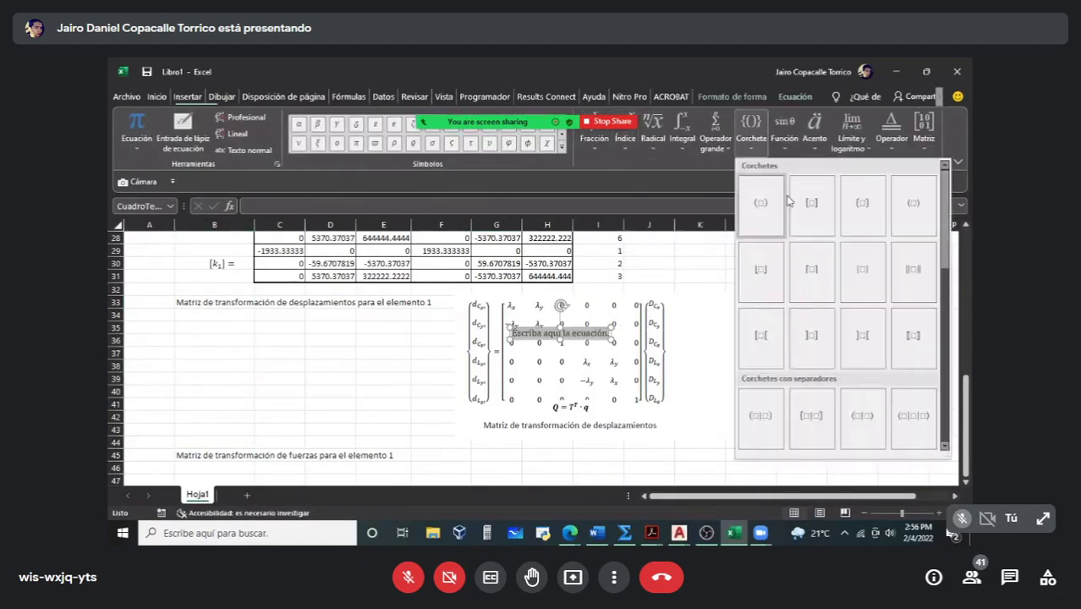
click(761, 206)
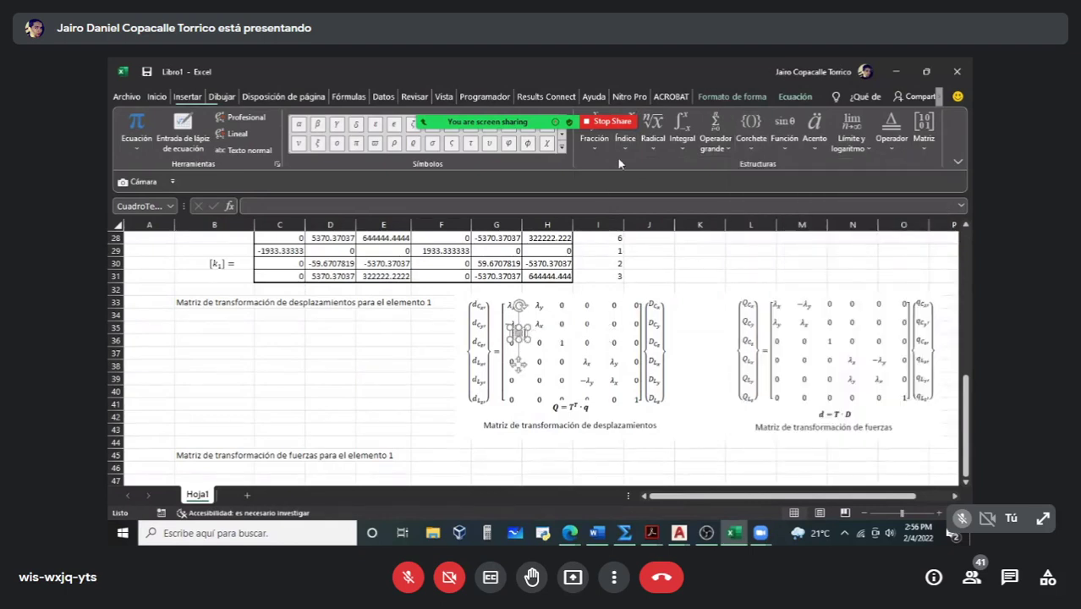
click(619, 156)
click(562, 306)
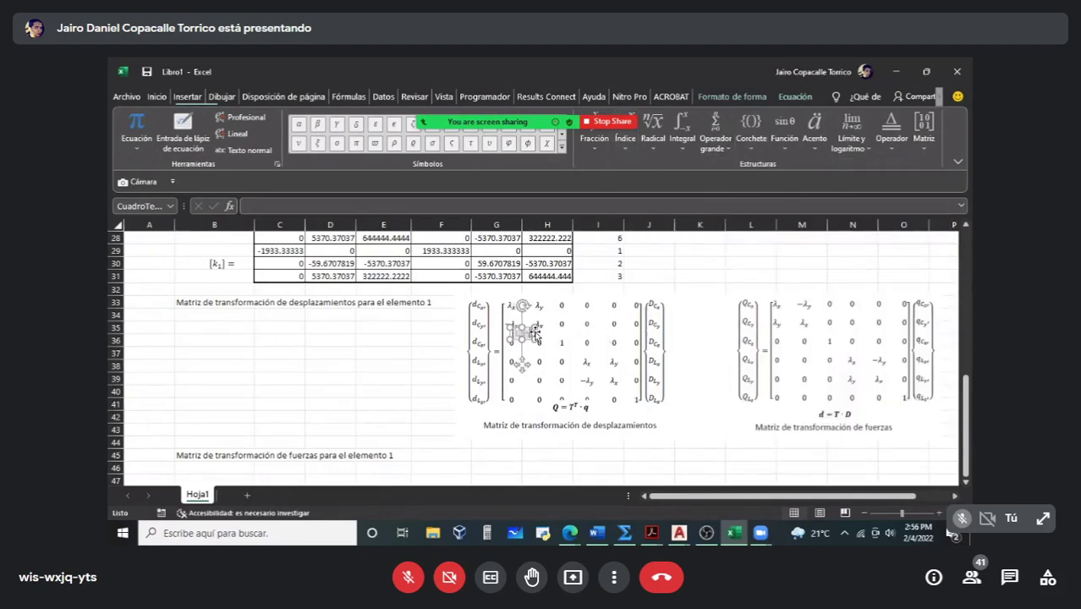
drag(534, 335, 334, 345)
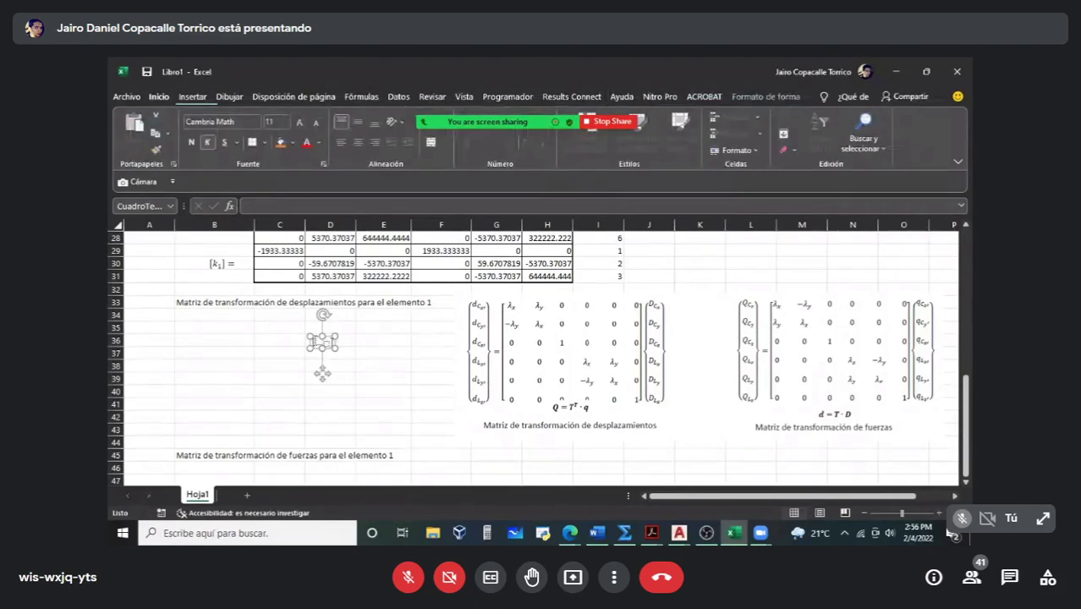
key(ctrl+z)
click(518, 335)
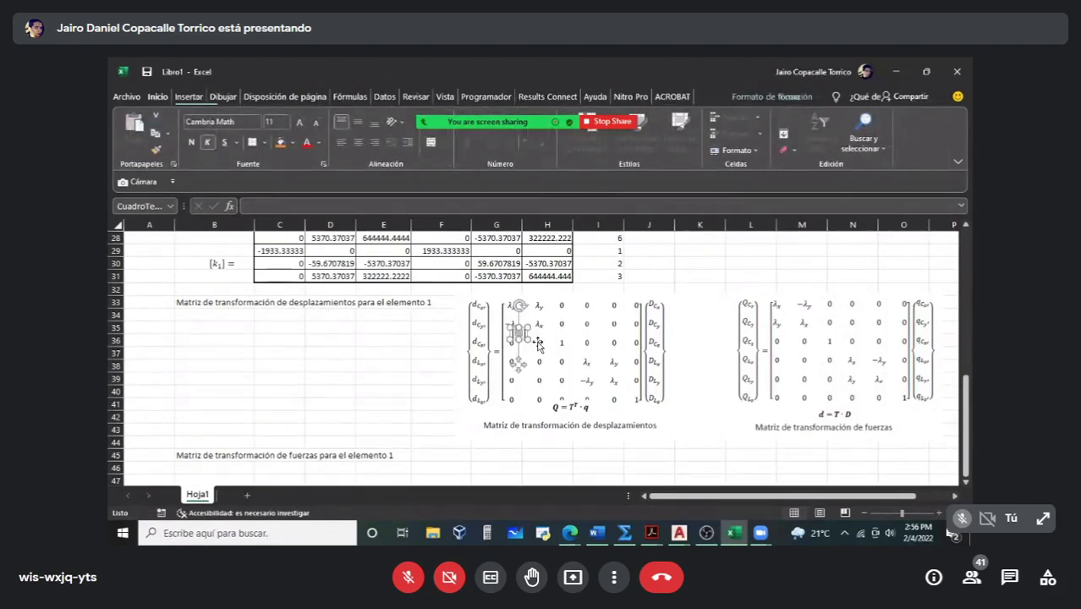
Step: Build the equation [T₁]ᵀ = from superscript, square bracket and subscript structures, and place it beneath the displacement transformation heading
click(749, 97)
click(796, 96)
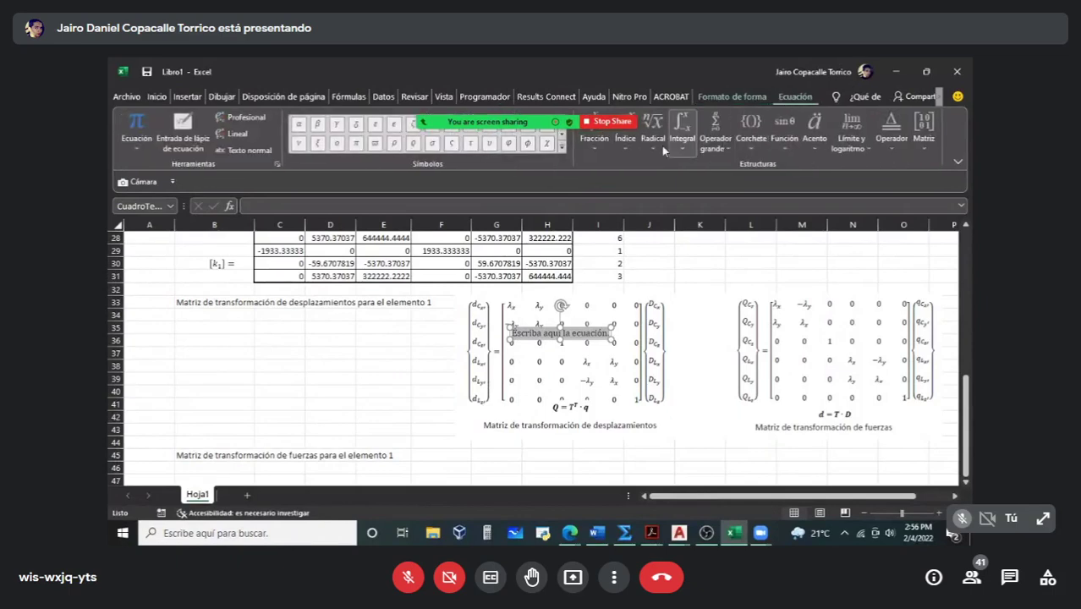
click(625, 140)
click(633, 219)
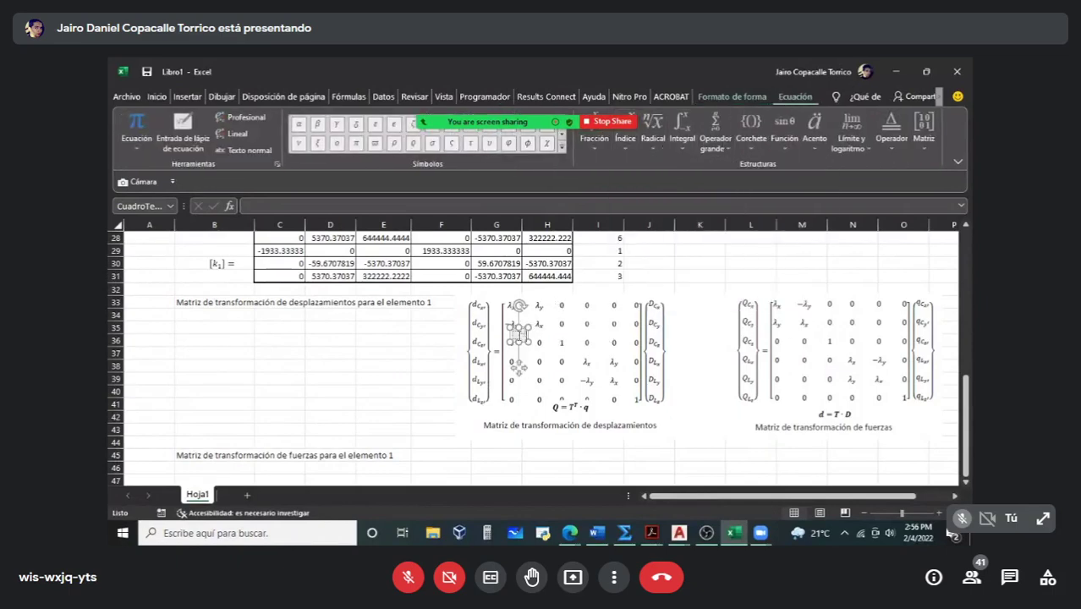
click(750, 133)
click(803, 209)
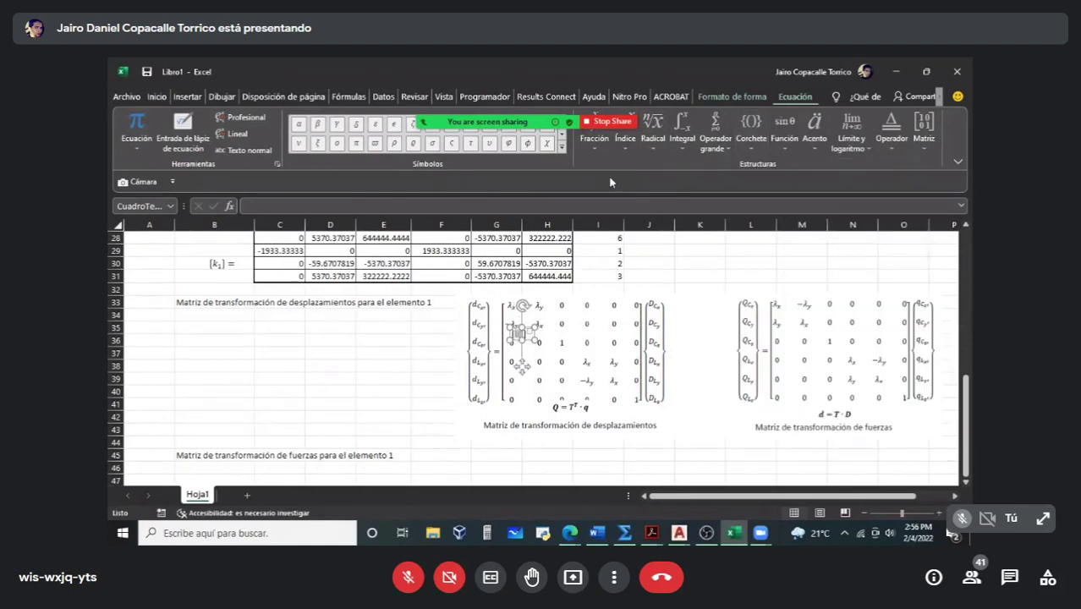
click(625, 138)
click(690, 203)
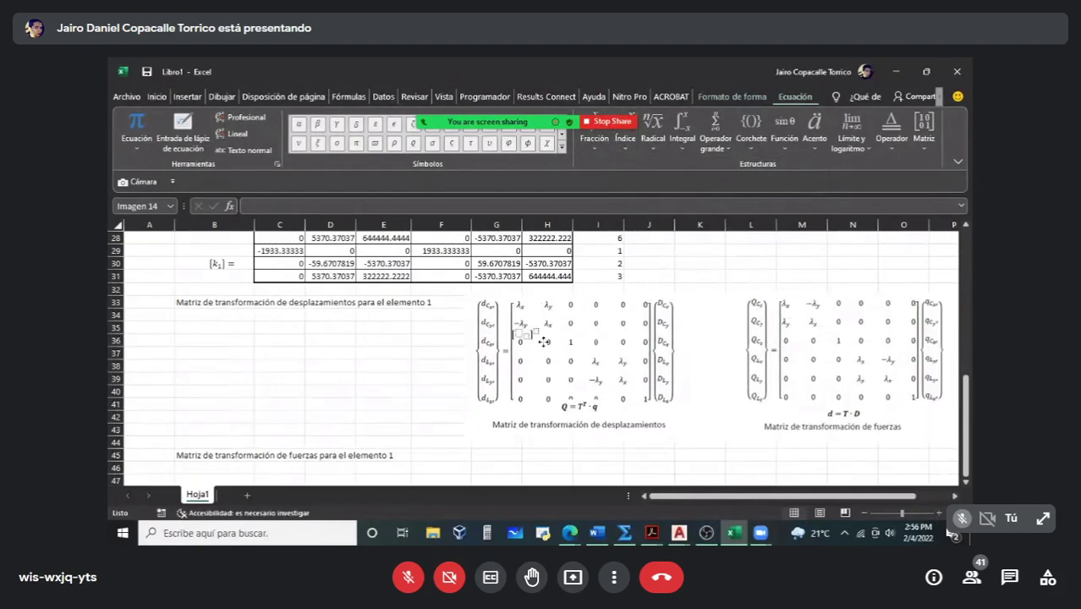
click(529, 337)
drag(530, 338, 272, 344)
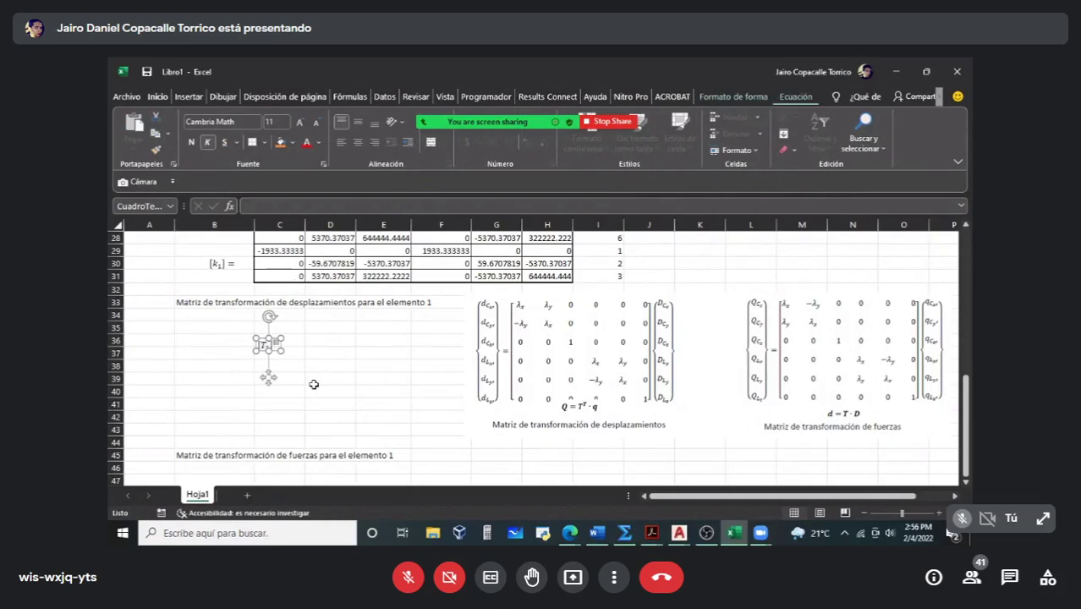
text(=)
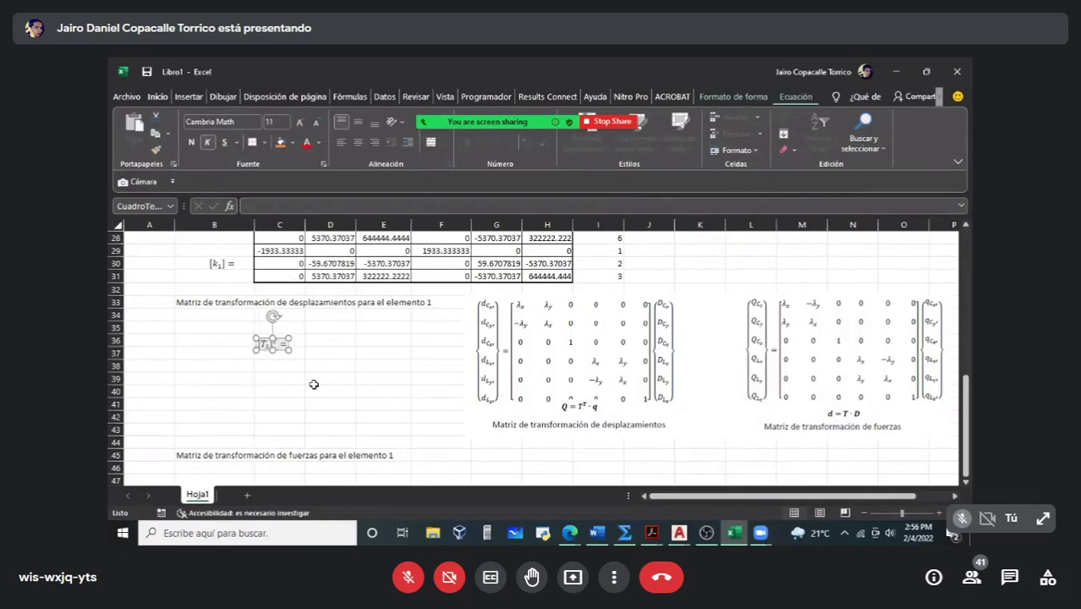
Step: Duplicate the [T₁]ᵀ = equation, reduce the copy to [T₁] = and place it just below the force transformation heading, near row 46
drag(286, 353, 381, 423)
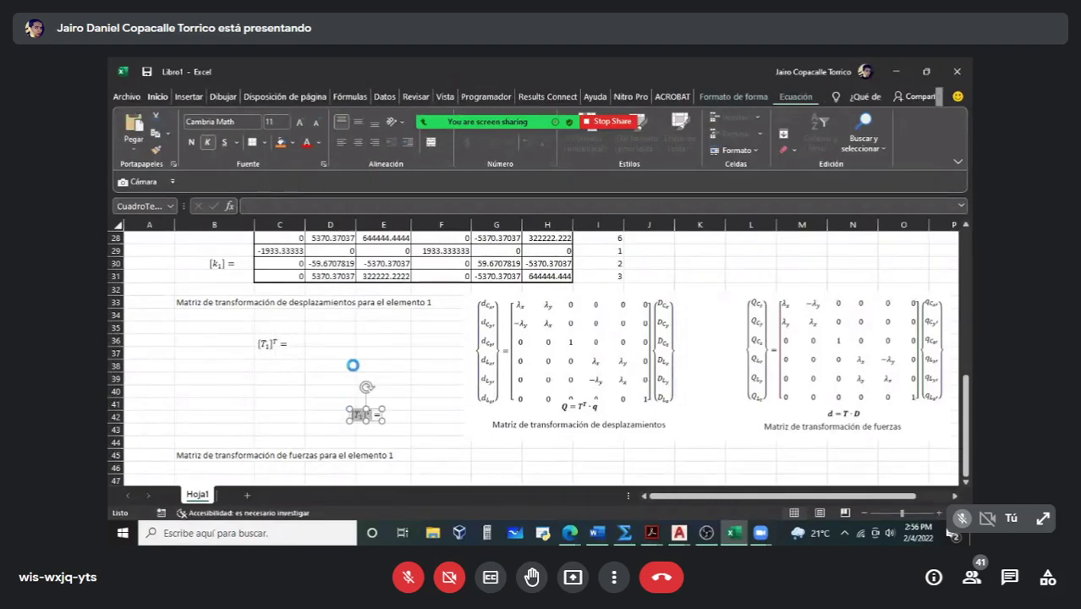
click(353, 365)
click(372, 416)
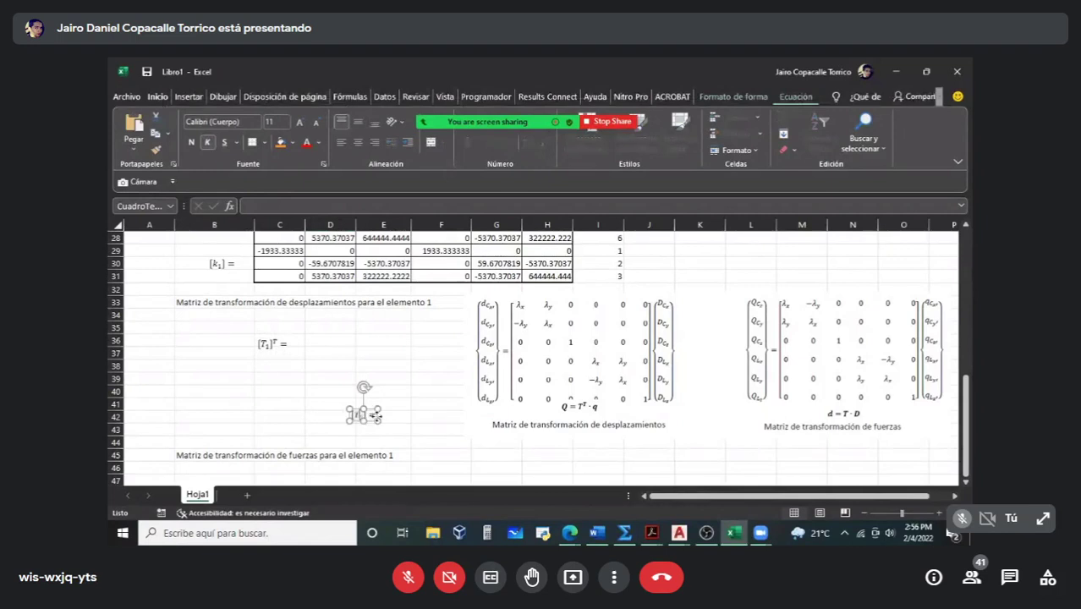
drag(373, 415, 439, 469)
Step: Move the [T₁]ᵀ = label into column B at about row 38
click(325, 362)
drag(278, 347, 222, 373)
click(279, 353)
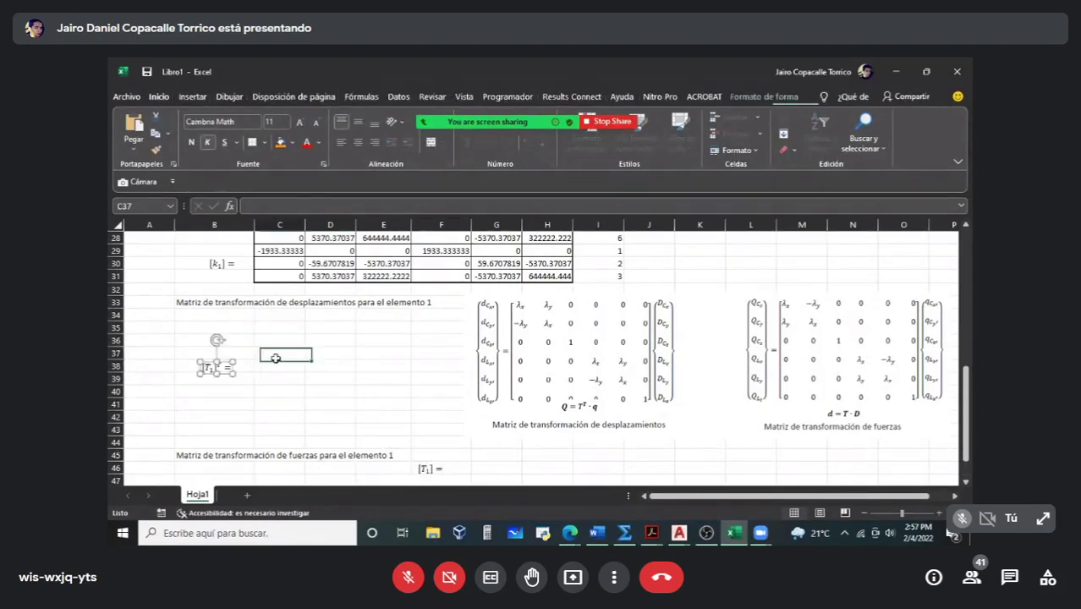
Step: Shift the reference matrices picture clear of columns C to H so that it starts in column I at about row 35
drag(288, 328, 362, 338)
click(606, 338)
drag(606, 338, 667, 361)
drag(288, 329, 548, 382)
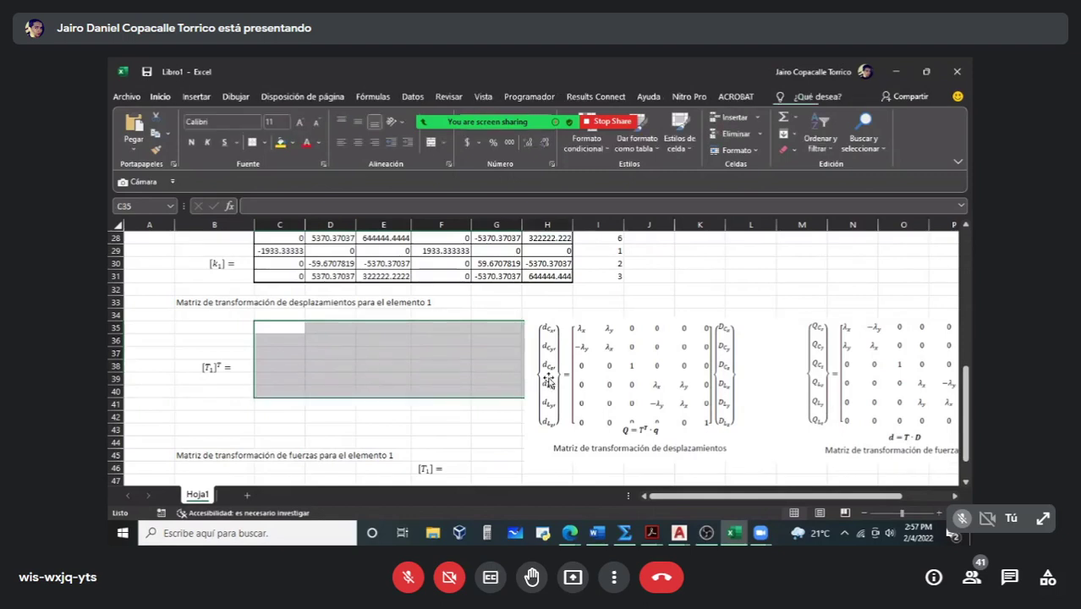
drag(600, 342, 668, 351)
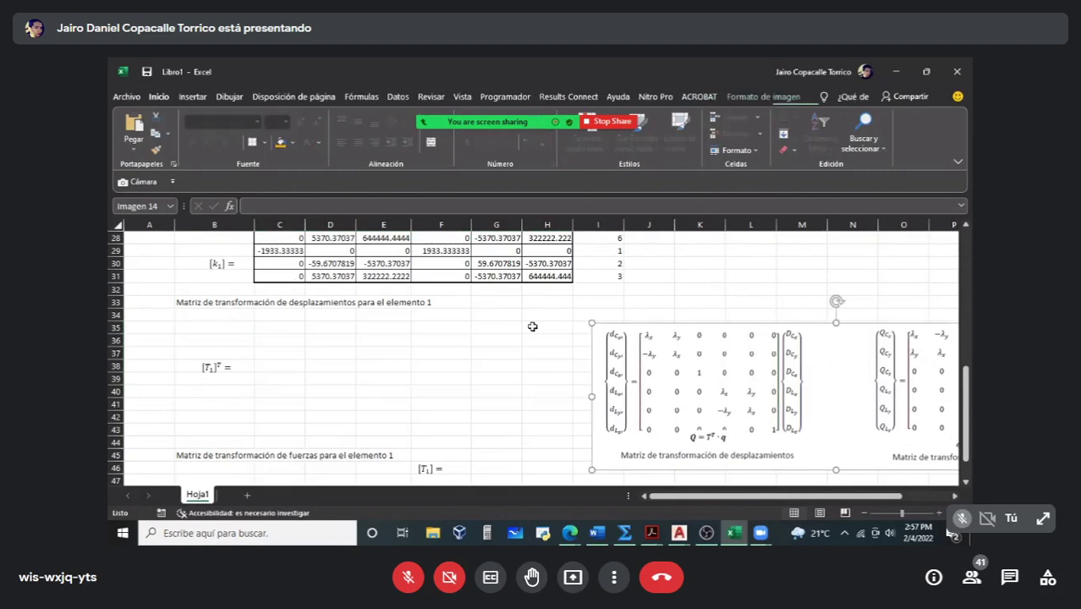
Step: Apply a thick outline border and inside borders to the range C35:H40 for the displacement transformation matrix
drag(548, 326, 291, 386)
key(ctrl+1)
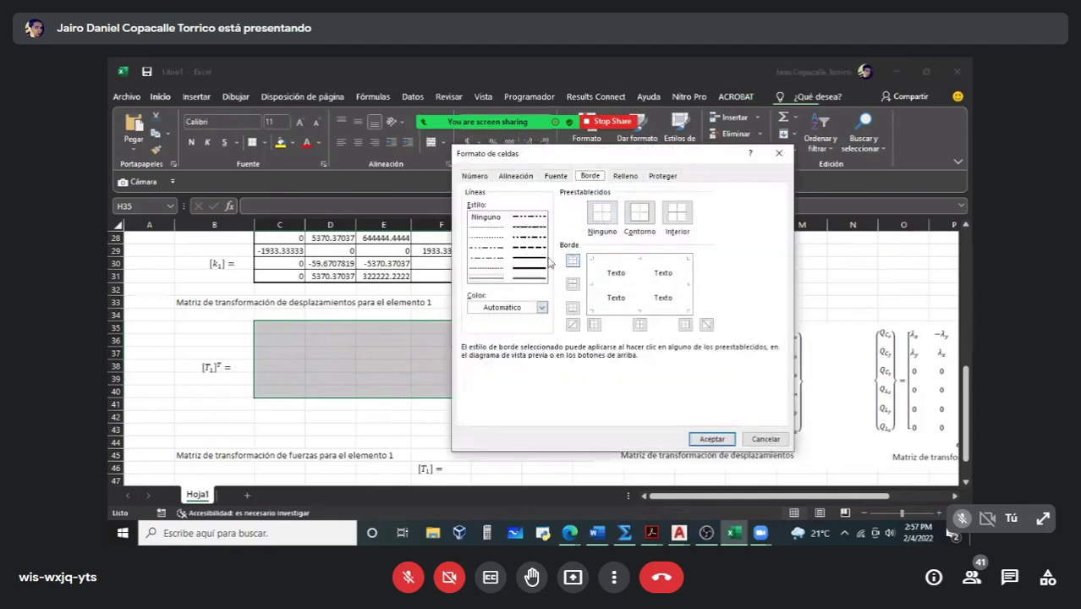
click(628, 225)
click(677, 212)
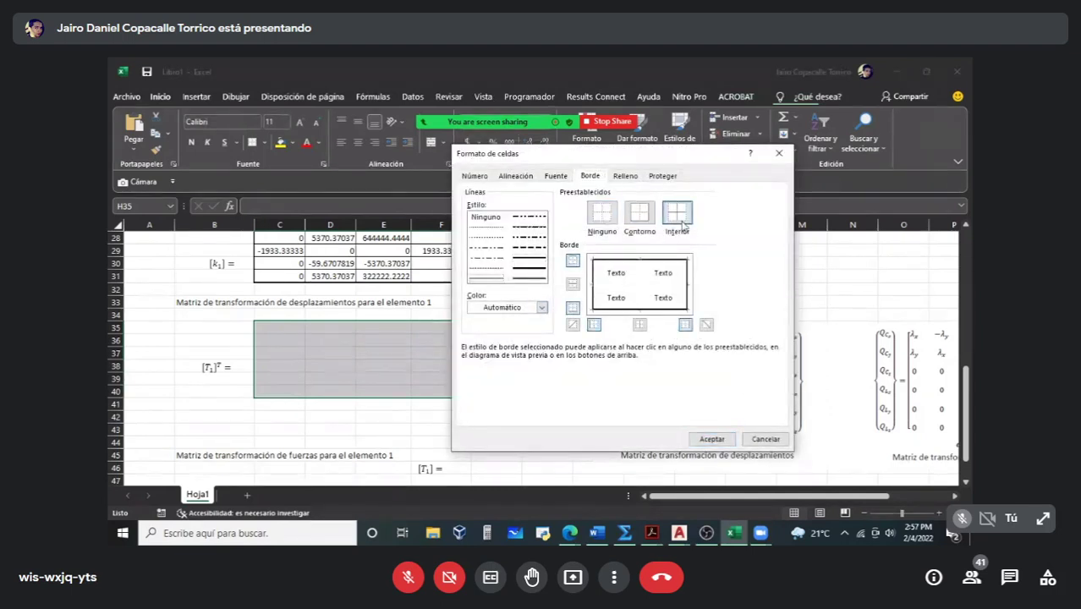
click(711, 439)
click(751, 263)
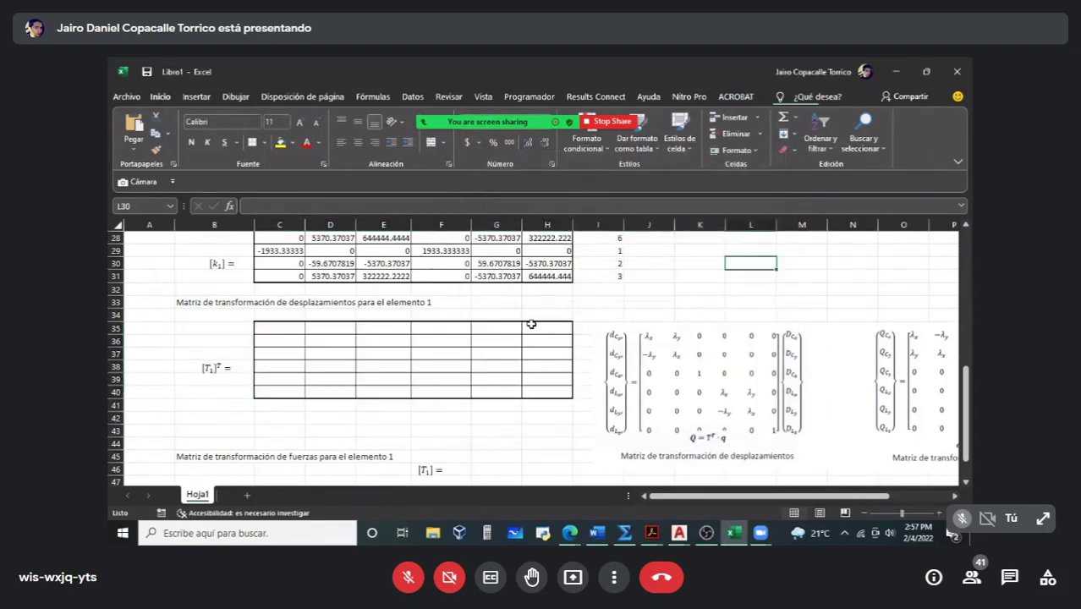
Step: Nudge the [T₁]ᵀ = label to about row 37, vertically centred beside the bordered grid
scroll(531, 324, up, 1)
click(216, 408)
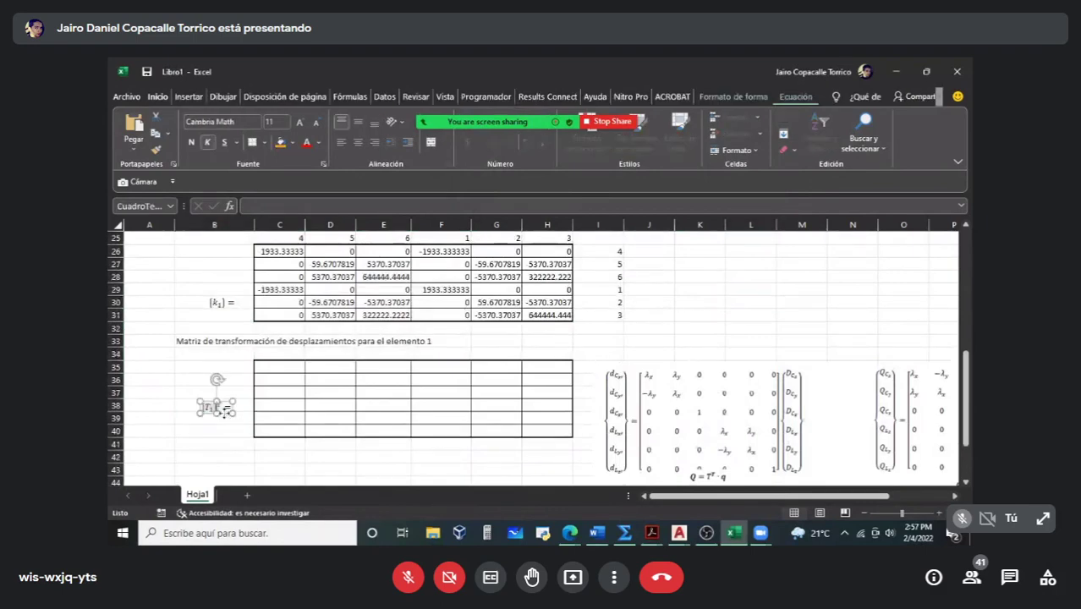
drag(225, 409, 231, 399)
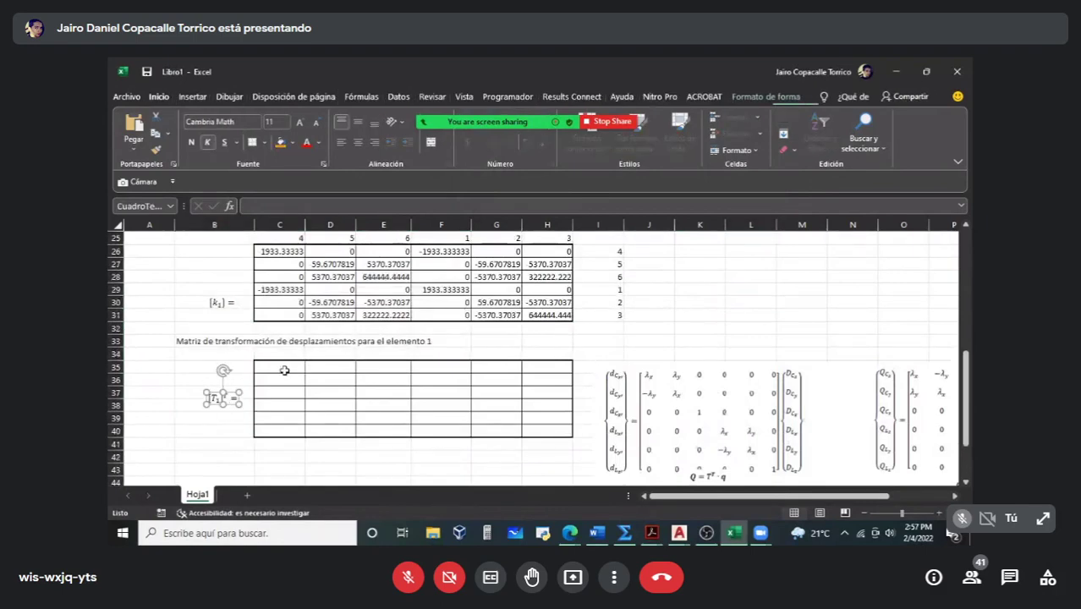
Step: Link the first matrix cell C35 to element 1's λx direction cosine with the formula =C10
click(284, 371)
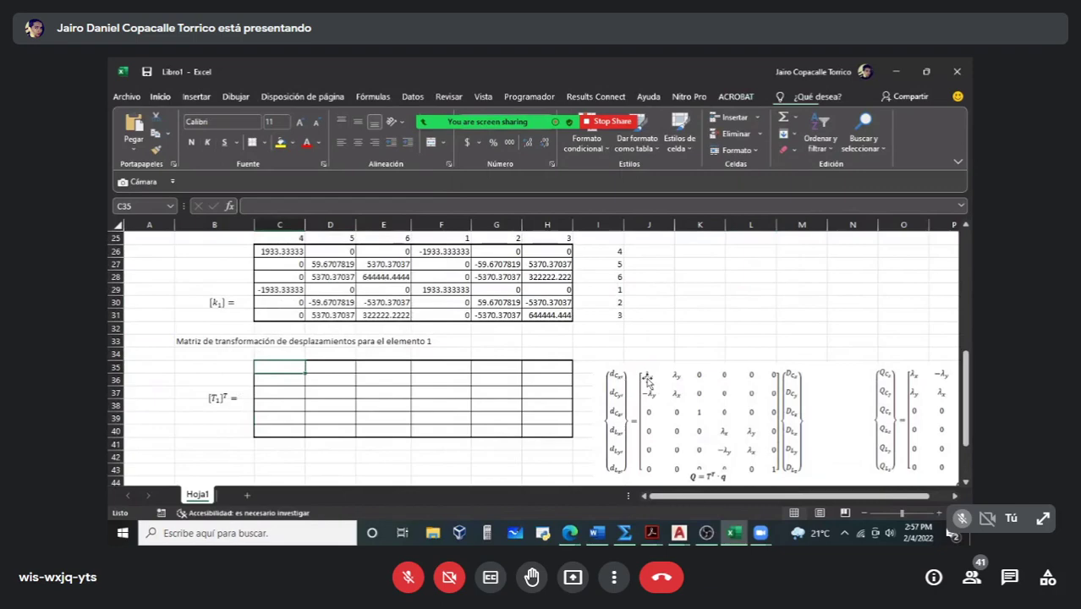
text(=)
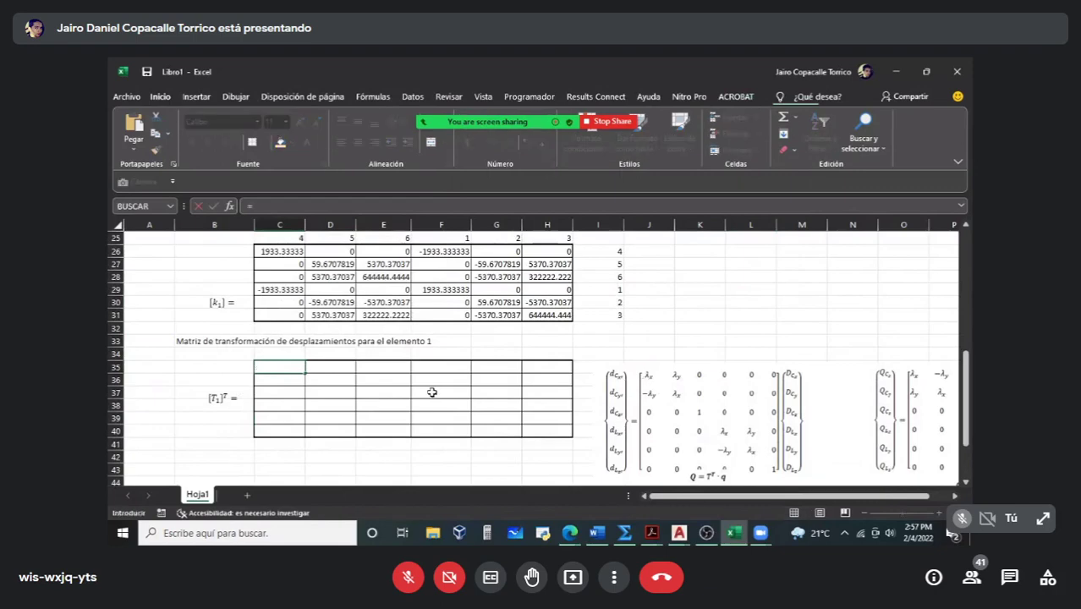
scroll(432, 392, up, 4)
scroll(432, 392, down, 4)
scroll(431, 392, up, 6)
scroll(431, 391, up, 1)
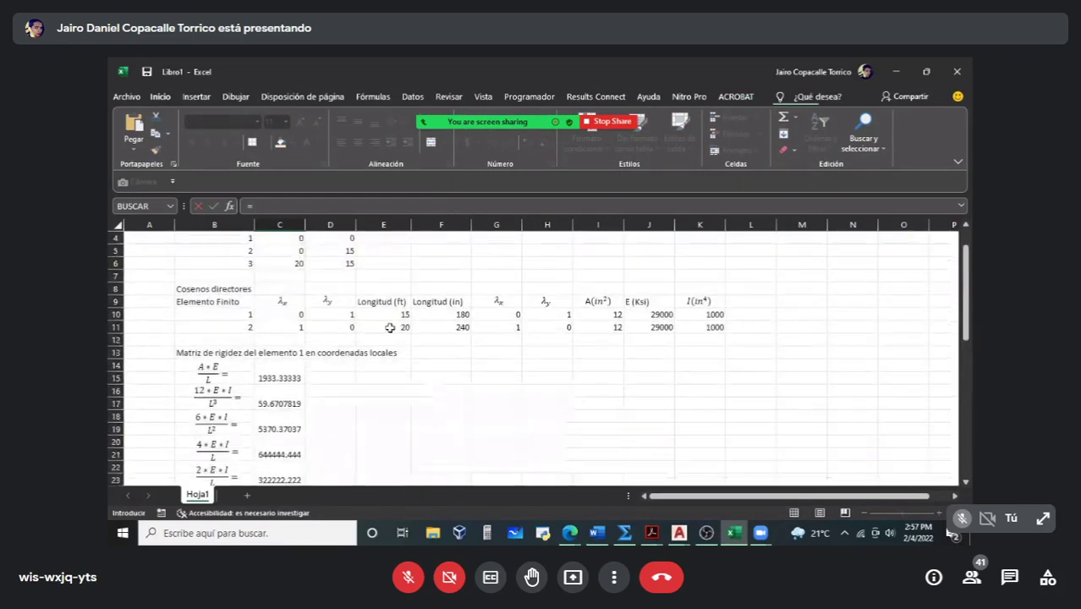
click(272, 314)
scroll(279, 315, down, 6)
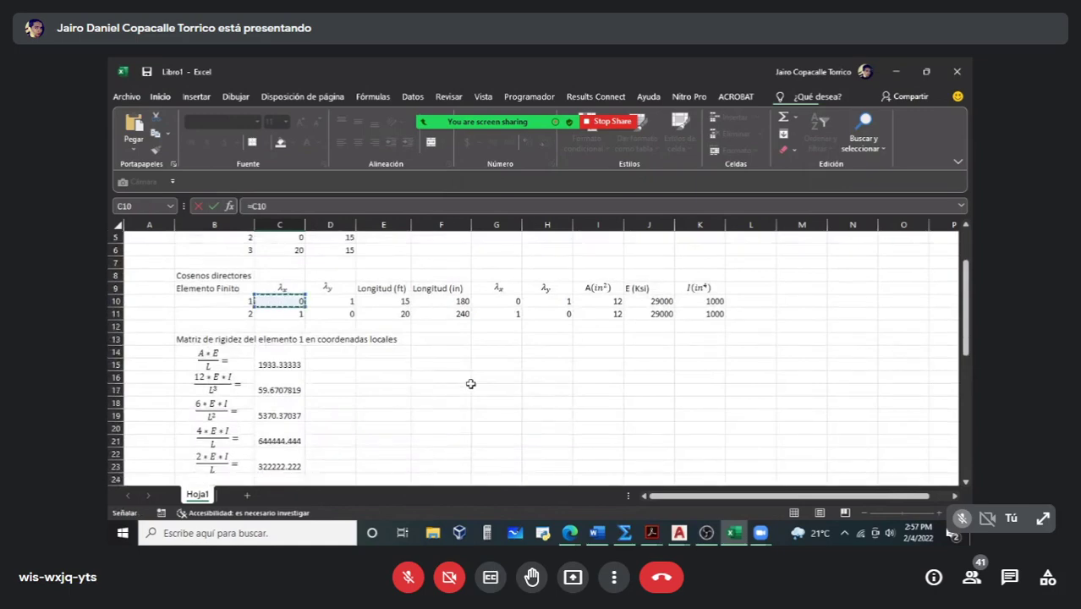
key(Return)
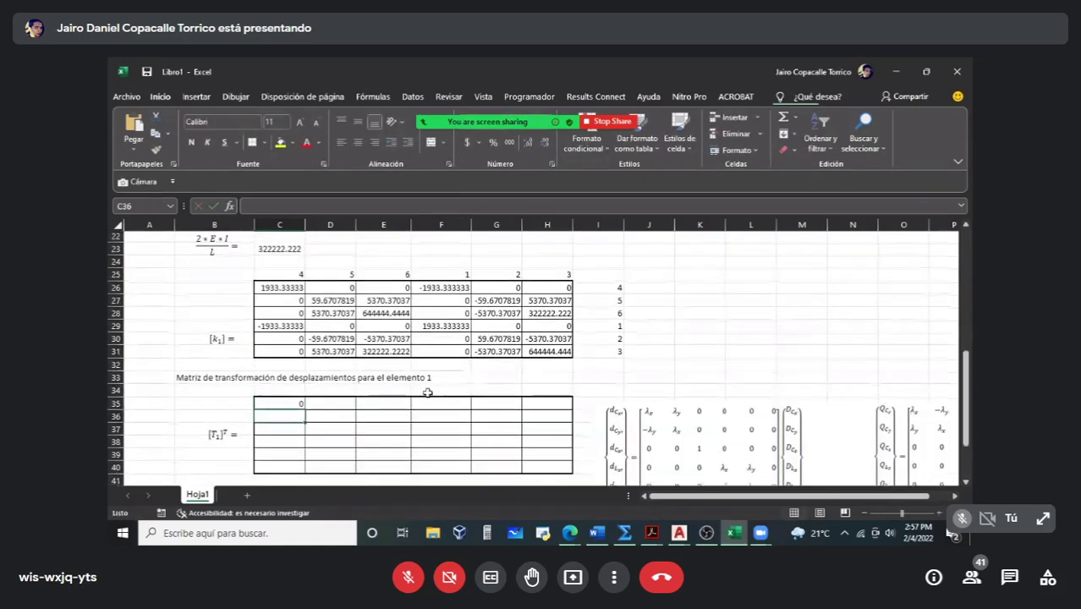
Step: Link the second diagonal cell D36 to element 1's λx direction cosine with the formula =C10
scroll(324, 380, down, 1)
click(325, 380)
text(=)
scroll(333, 377, up, 8)
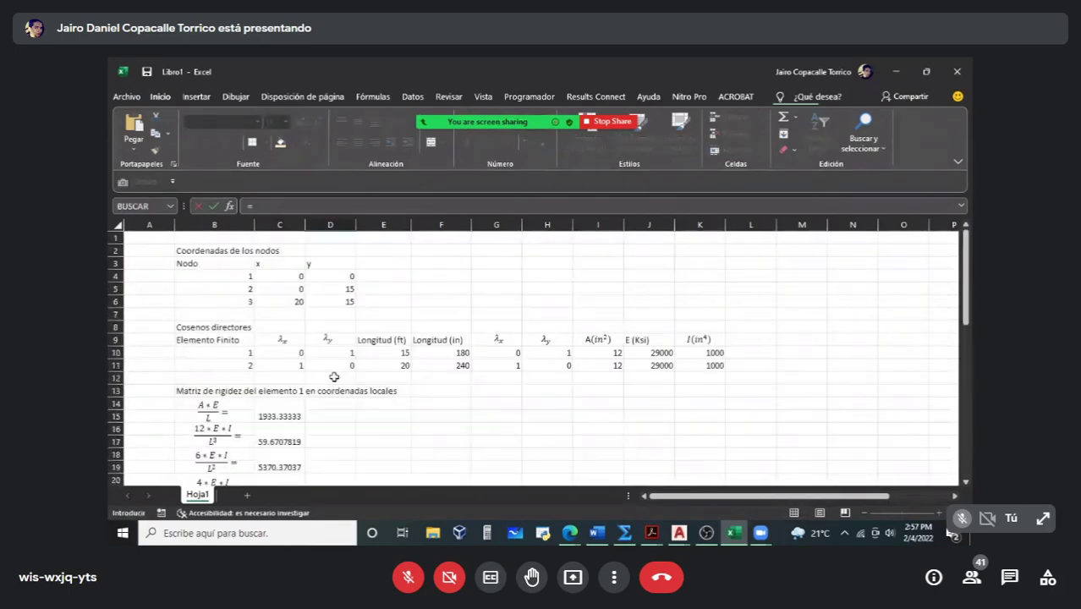
click(286, 352)
key(Return)
scroll(364, 368, down, 10)
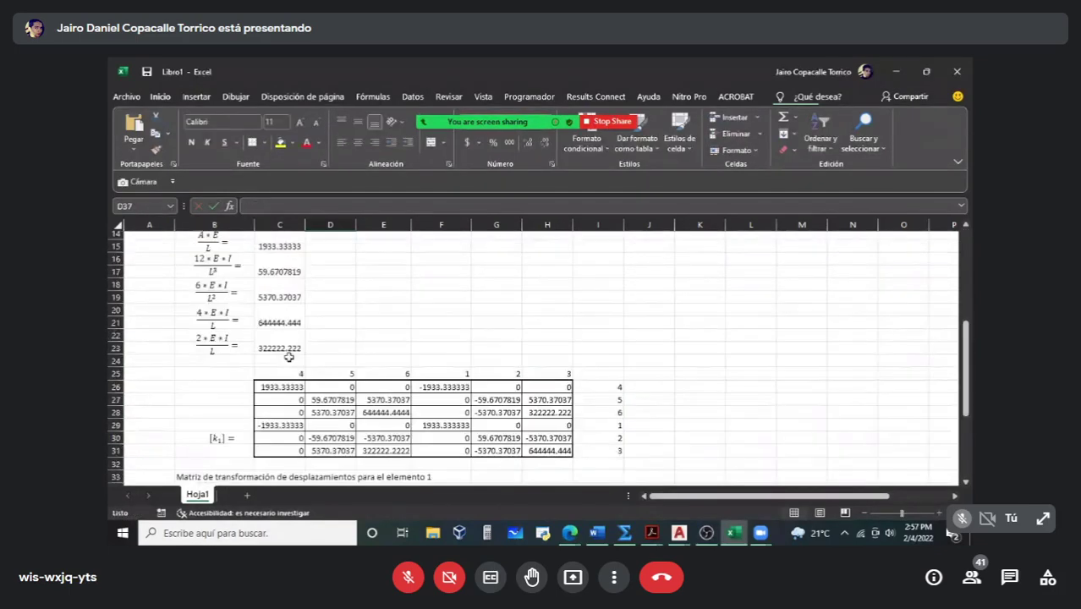
Step: Set the third diagonal cell E37 of the displacement transformation matrix to 1
scroll(363, 368, up, 1)
click(389, 356)
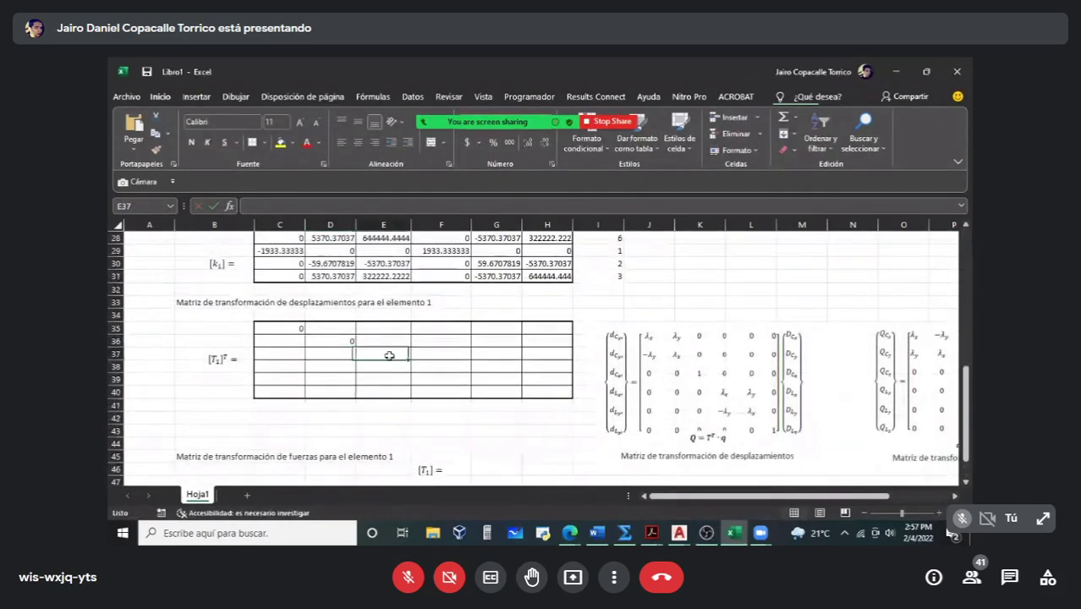
text(14)
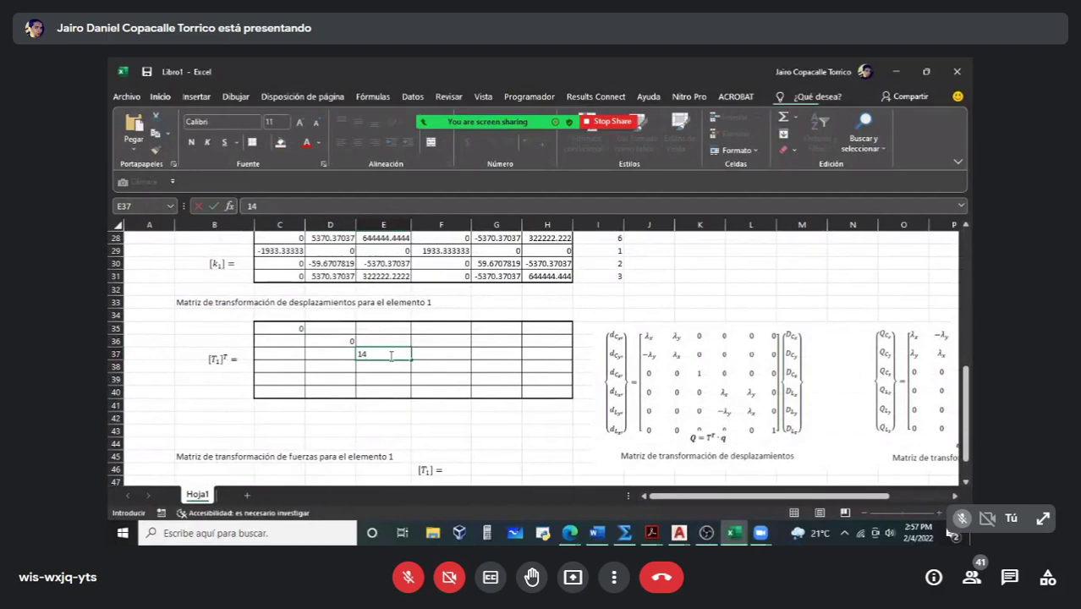
key(Return)
Step: Link the fourth diagonal cell F38 to element 1's λx direction cosine in C10
key(Right)
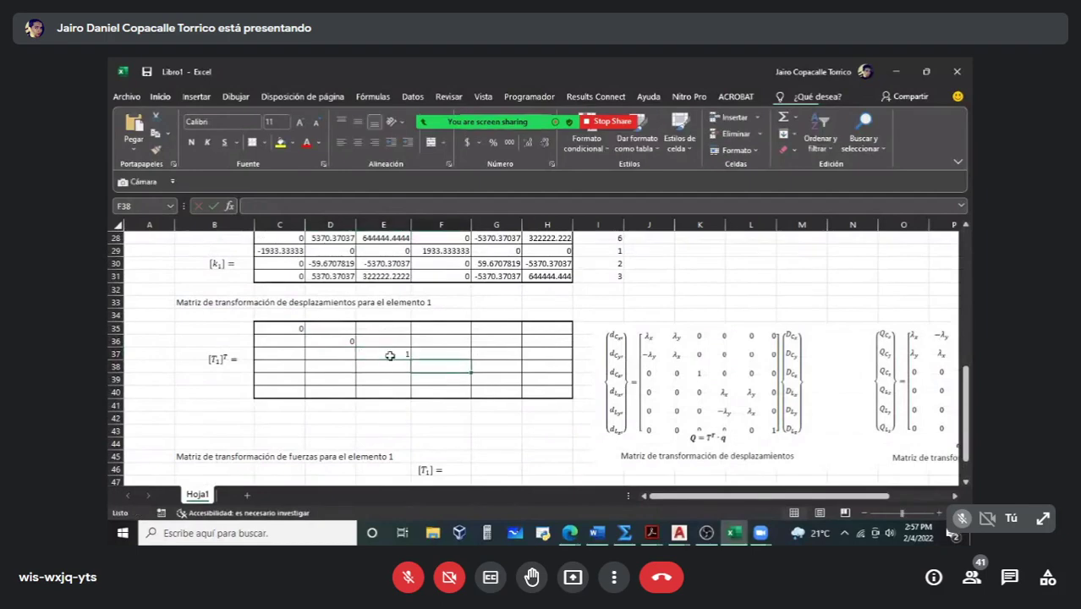
text(=)
scroll(391, 358, up, 9)
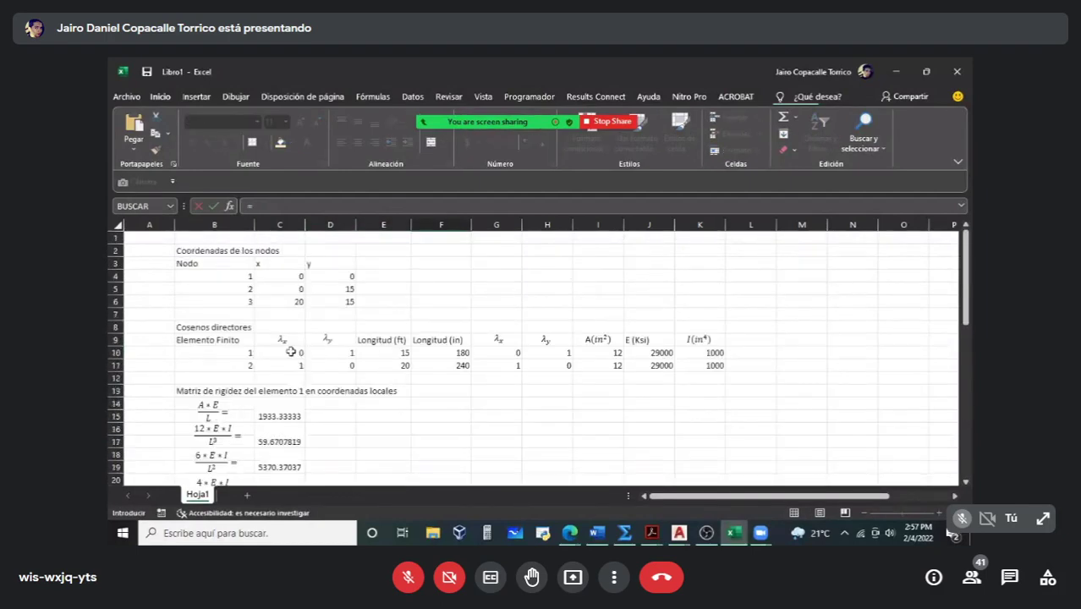
click(285, 352)
key(Return)
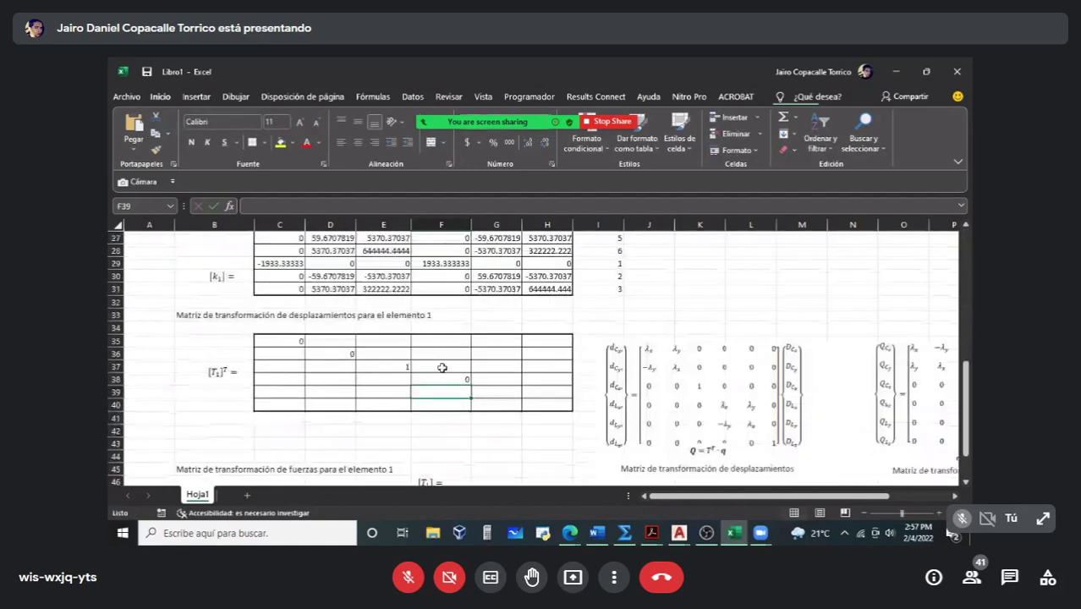
Step: Link the fifth diagonal cell G39 to element 1's λx direction cosine with the formula =C10
click(495, 391)
text(=)
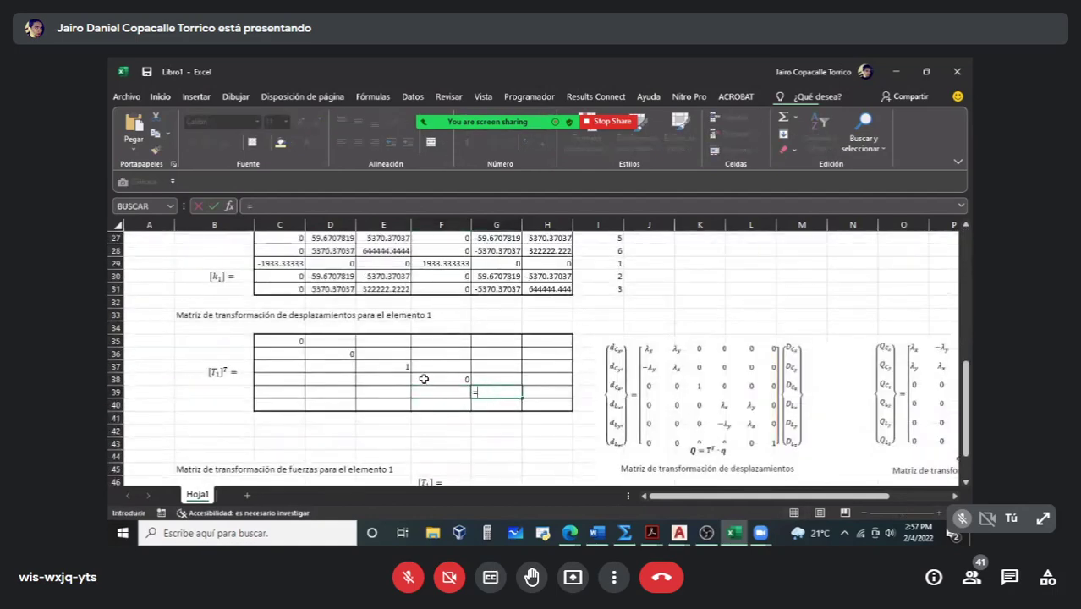
scroll(416, 373, up, 7)
click(285, 287)
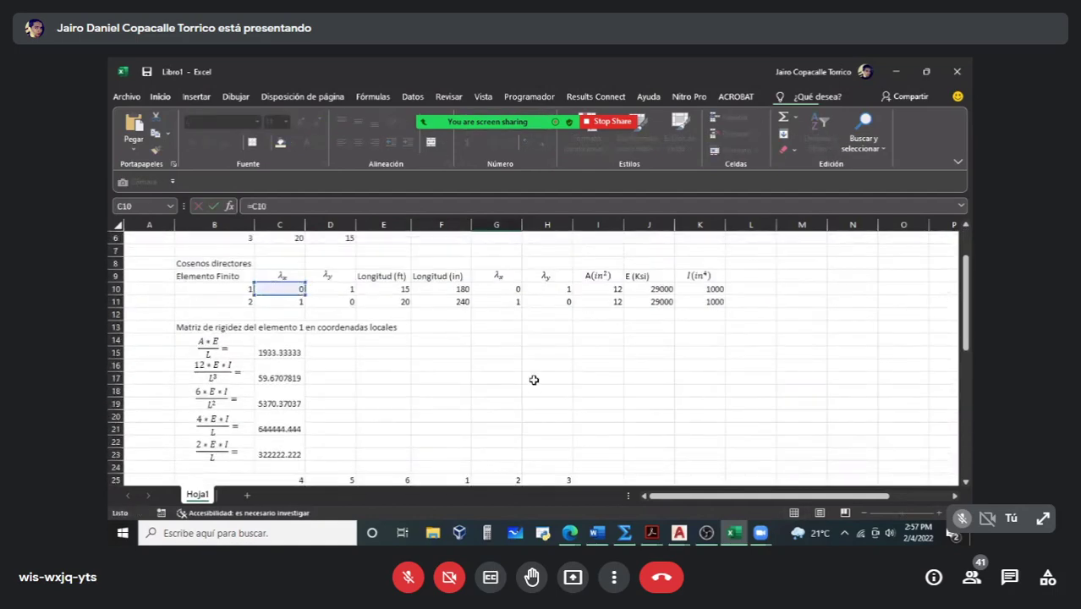
key(Return)
Step: Fill the matrix's last row with 1 in the diagonal cell H40 and 0 in C40 to G40
click(554, 392)
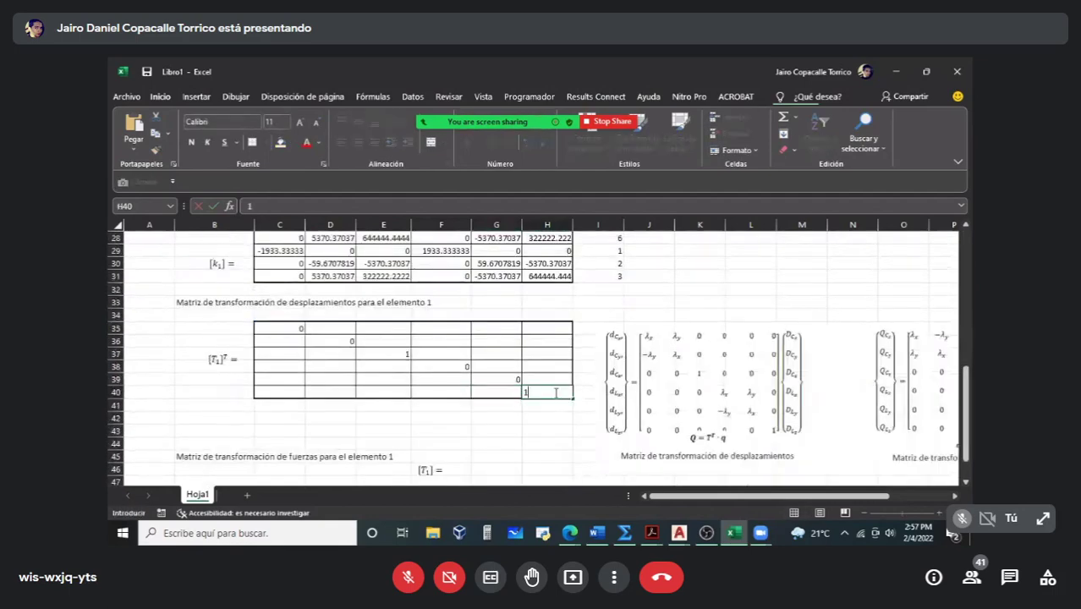
text(1)
key(Left)
key(Left)
key(Left)
key(Left)
key(Left)
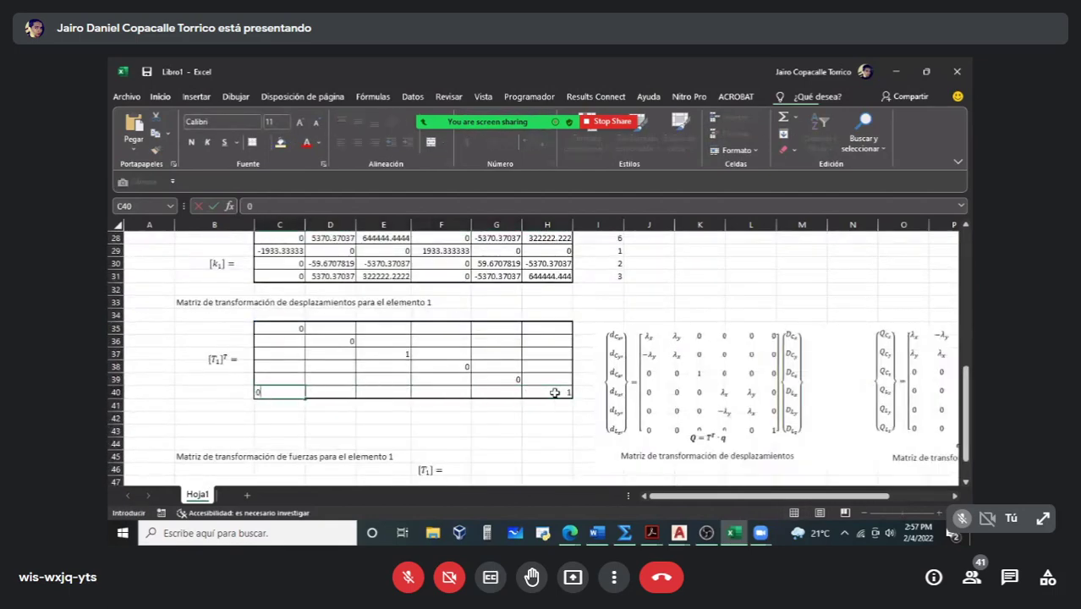
text(0)
key(Right)
text(0)
key(Right)
key(Right)
text(0)
key(Right)
text(0)
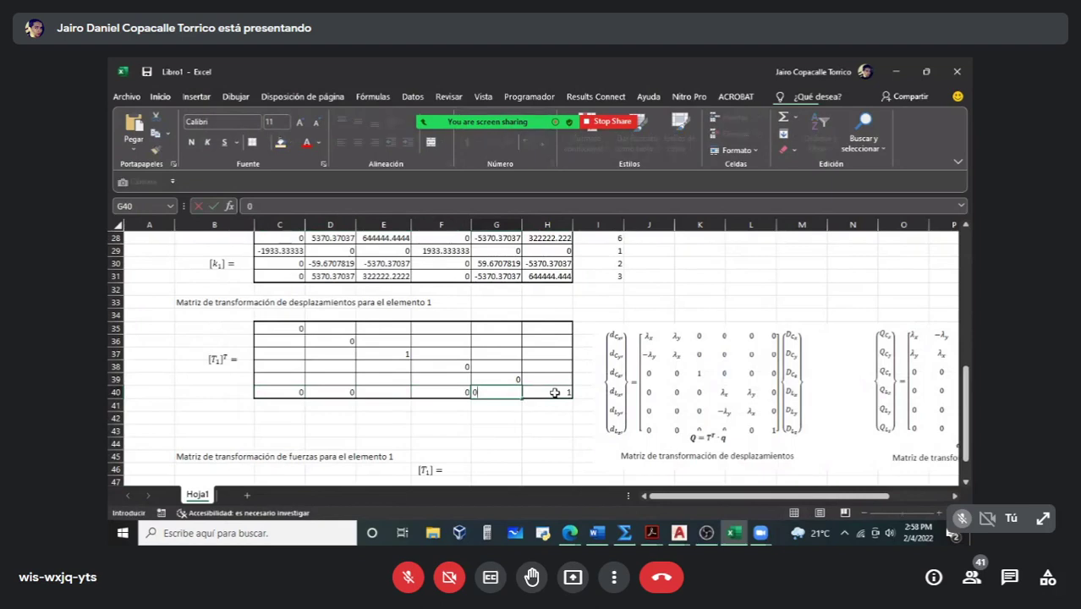
Step: Link cell D35 in the matrix's first row to element 1's λy direction cosine in D10
key(Left)
key(Left)
key(Up)
key(Up)
key(Up)
key(Up)
key(Up)
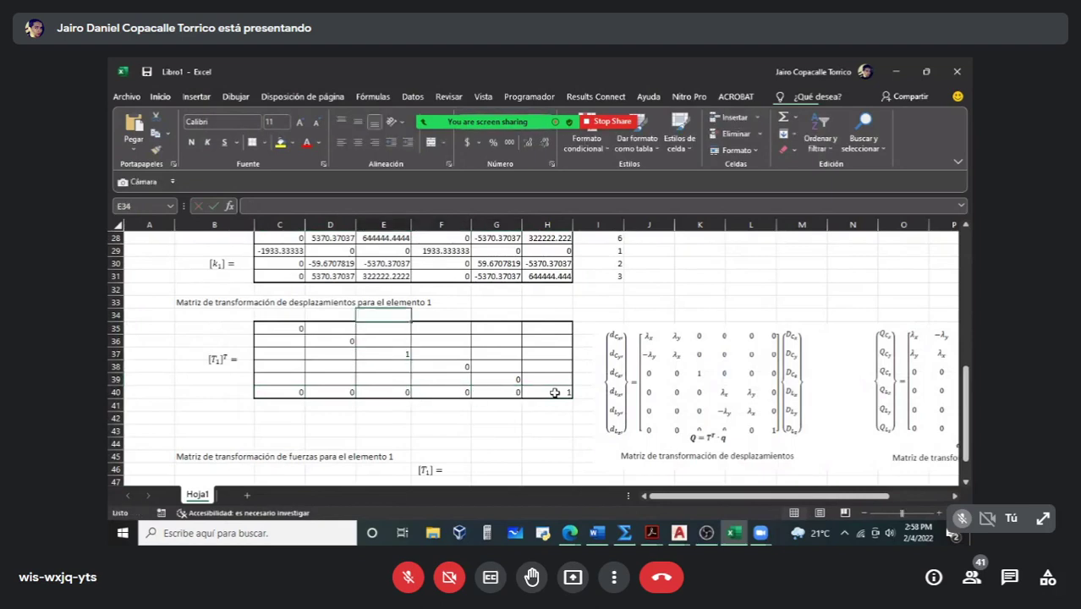
key(Left)
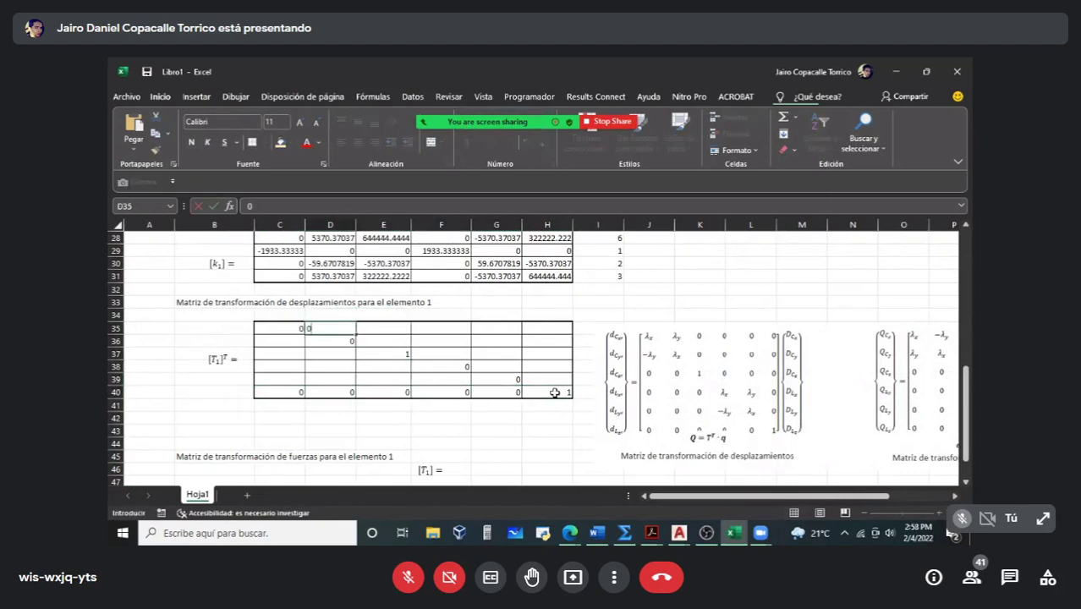
key(Escape)
text(=)
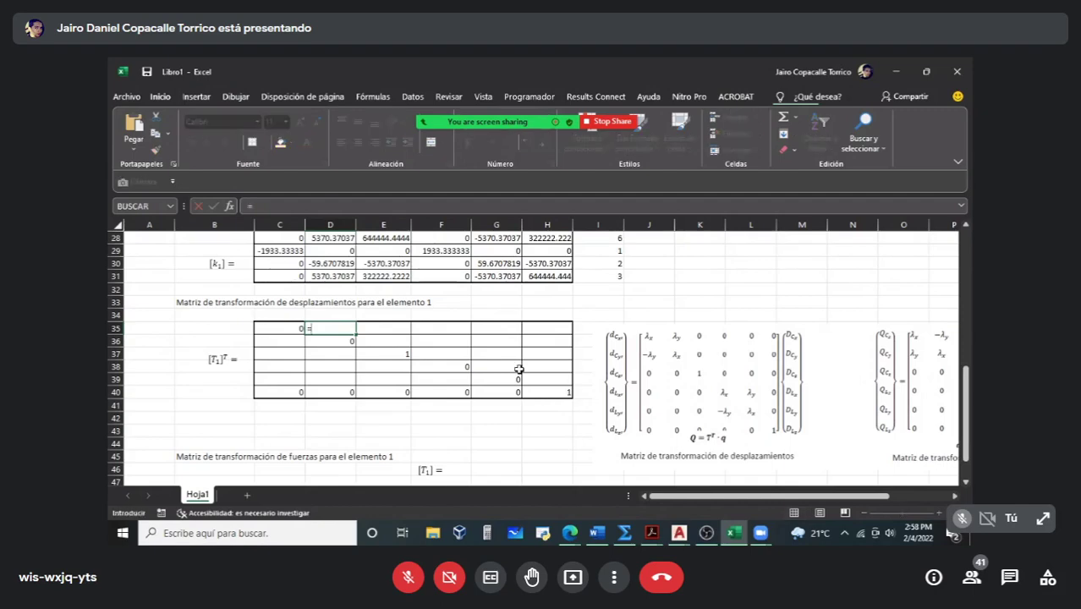
scroll(516, 364, up, 7)
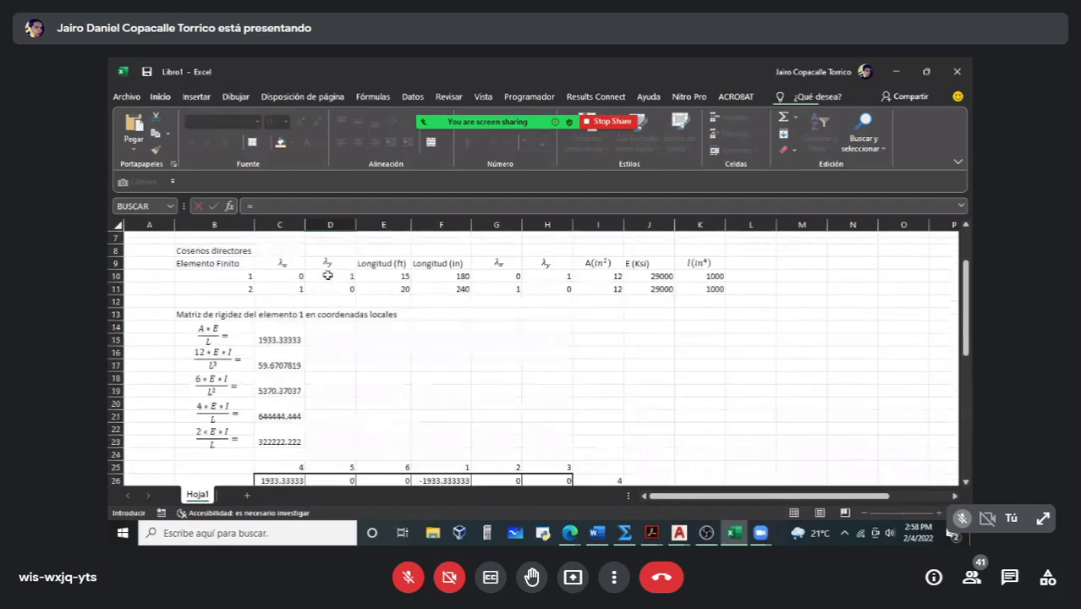
click(283, 276)
key(Return)
Step: Set cell C36 to the negative of element 1's λy with the formula =D10*(-1)
click(294, 433)
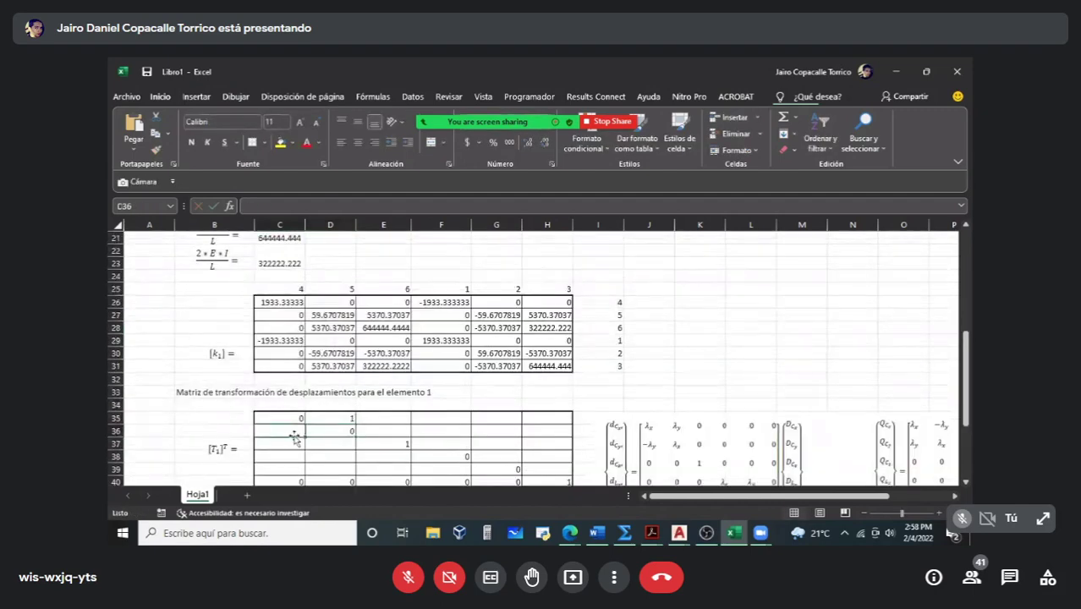
text(=)
scroll(294, 436, up, 6)
click(343, 327)
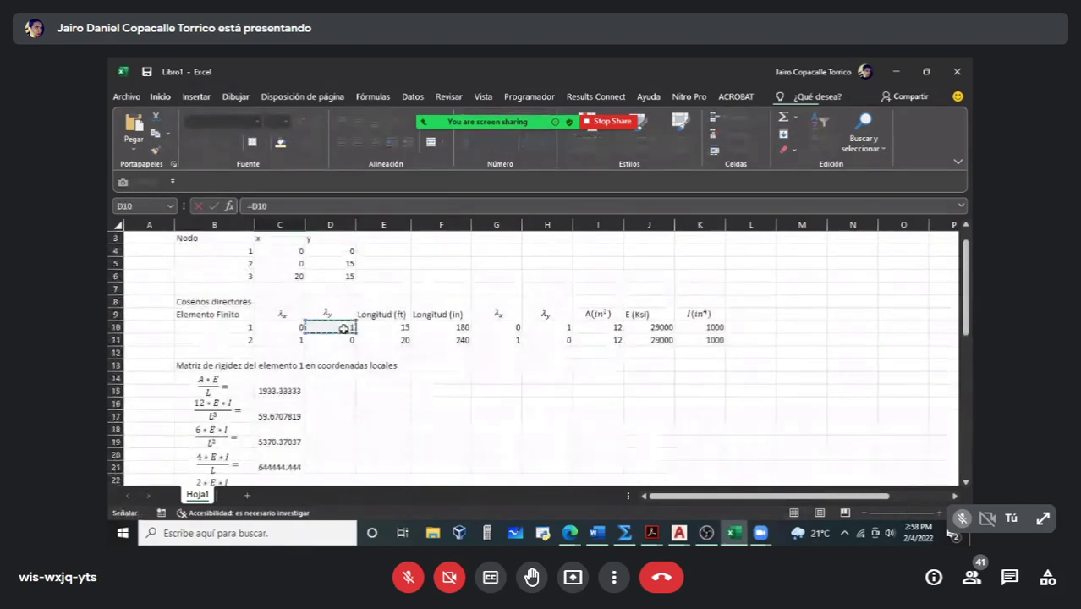
text(*()
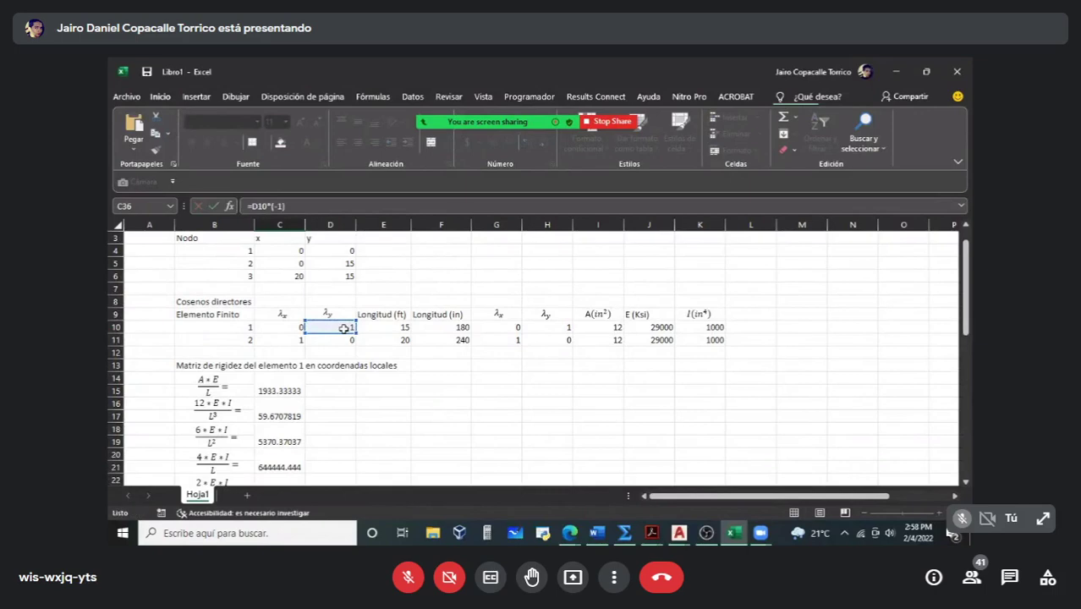
text(-1))
key(Return)
Step: Enter 0 in the remaining cells E35 to H35 of the matrix's first row
click(385, 330)
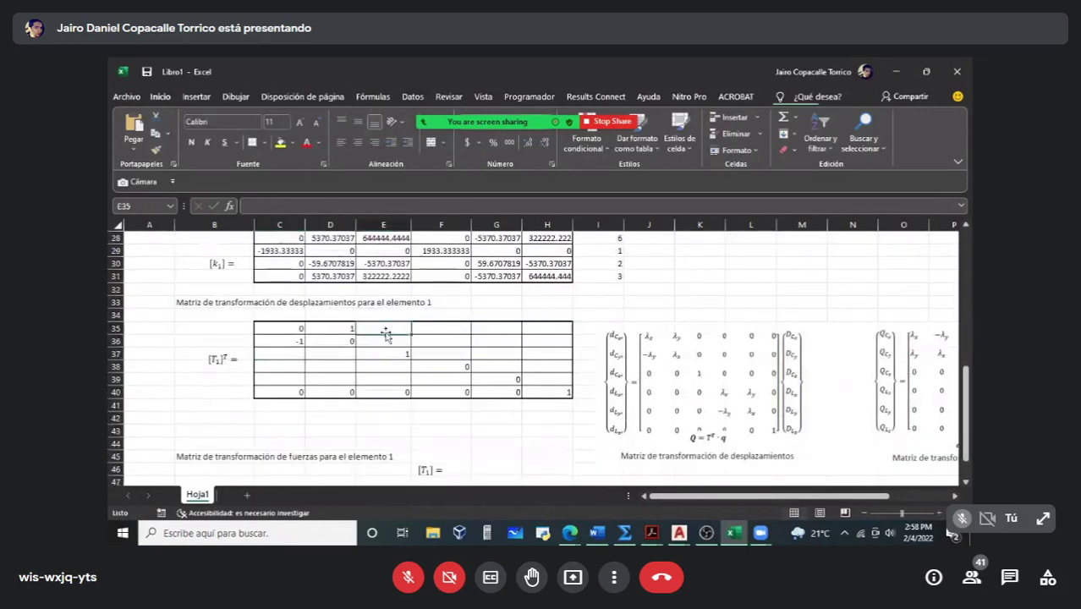
text(0)
key(Tab)
text(0)
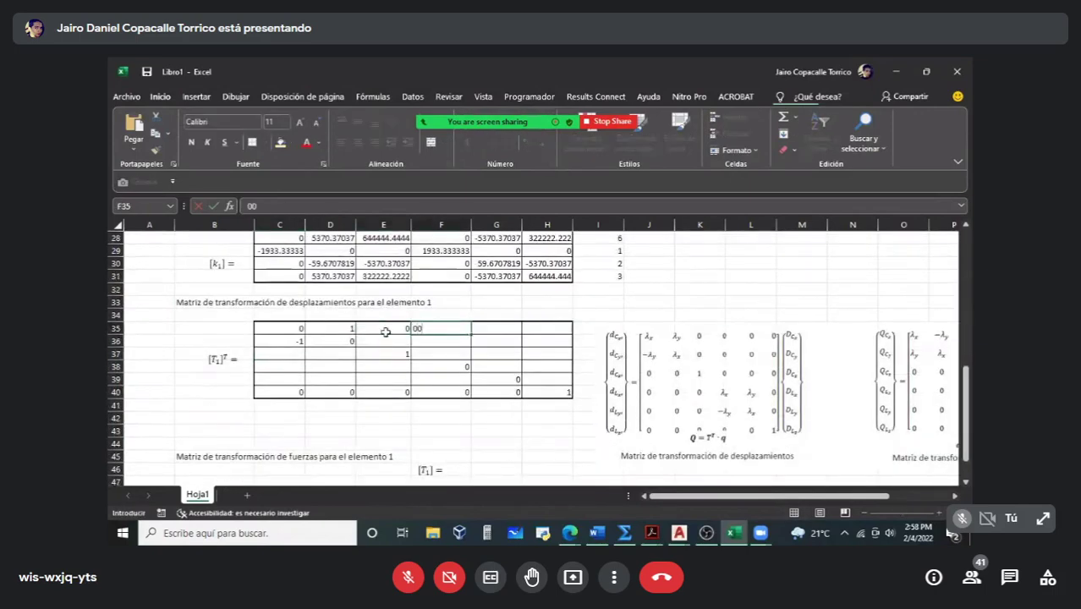
key(Tab)
text(0)
key(Tab)
text(0)
key(Return)
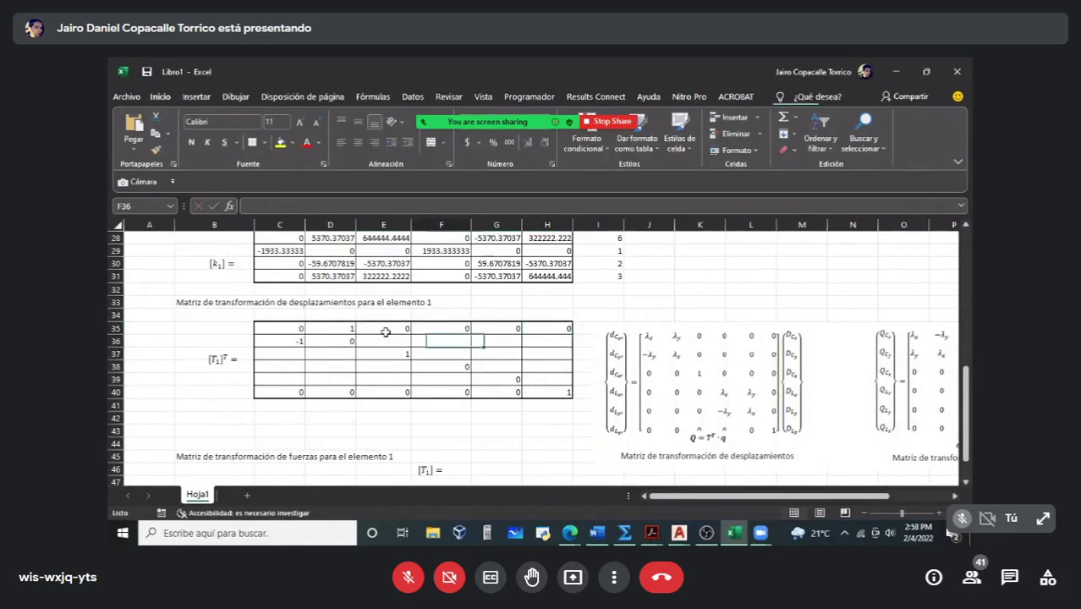
Step: Enter 0 in the remaining cells E36 to H36 of the matrix's second row
text(0)
key(Tab)
text(0)
key(Tab)
text(0)
key(Tab)
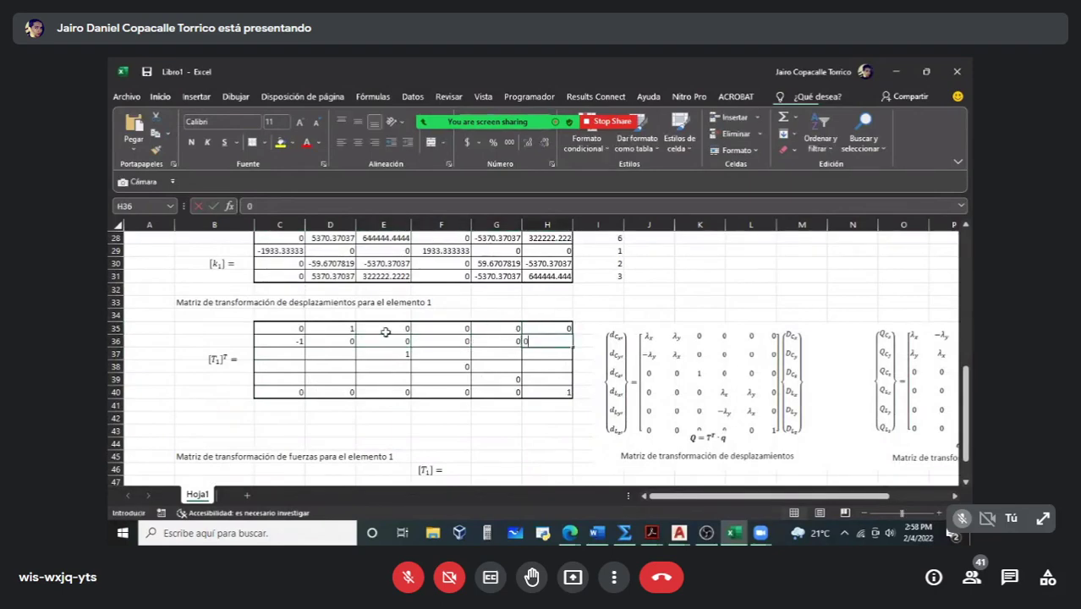
text(0)
key(Return)
Step: Enter 0 in F37 to H37 and in C37 and D37, completing the matrix's third row
key(Tab)
text(0)
key(Tab)
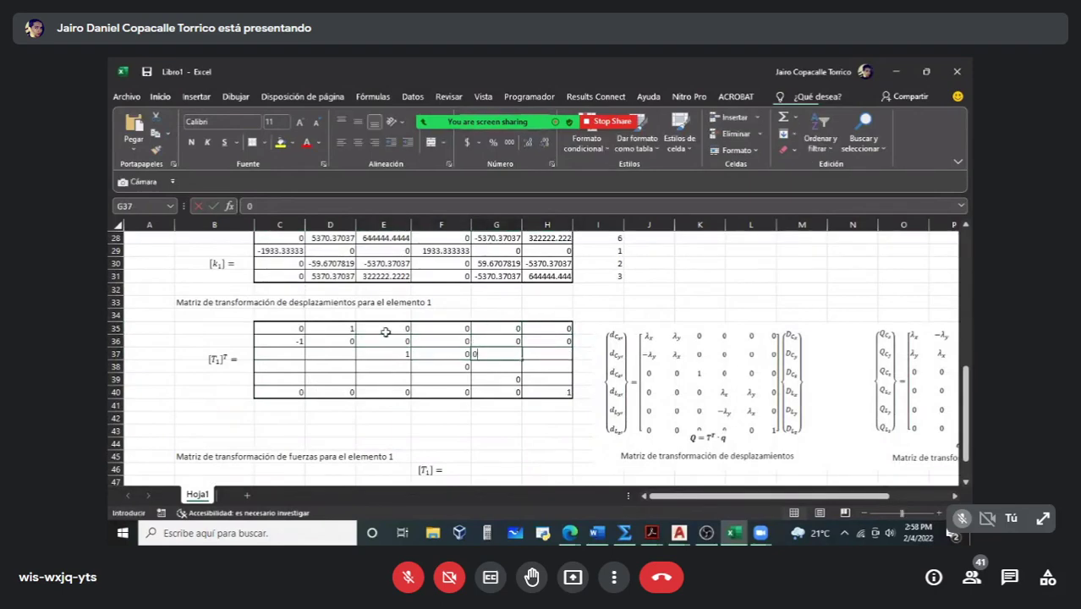
text(0)
key(Tab)
text(0)
key(Return)
key(Left)
key(Left)
key(Up)
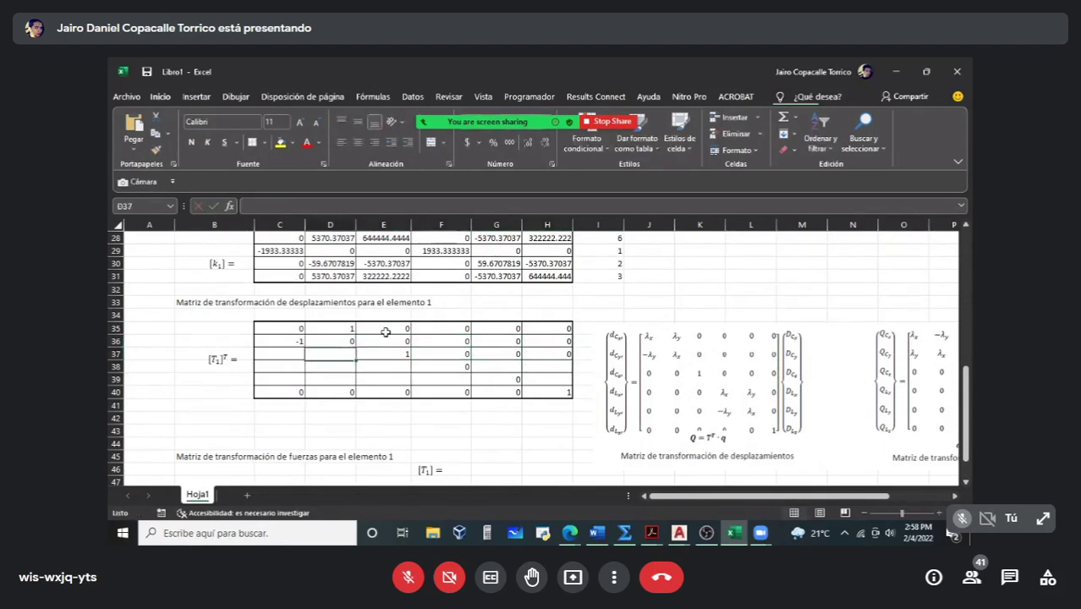
key(Left)
text(0)
key(Tab)
text(0)
Step: Enter 0 in cells C38 and D38 of the matrix's fourth row
key(Down)
key(Left)
text(0)
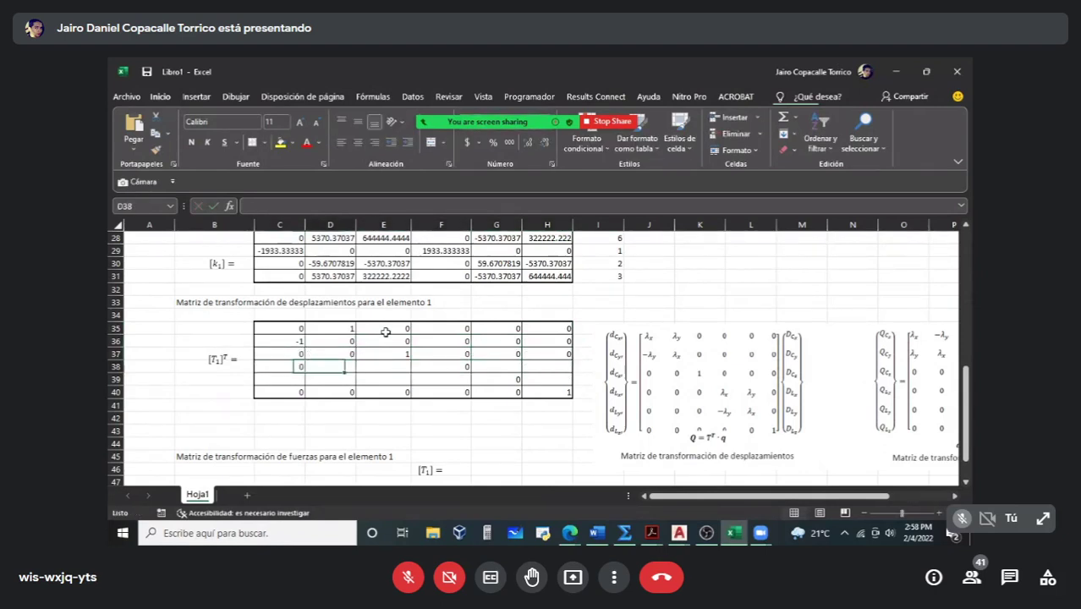
key(Tab)
text(0)
key(Return)
Step: Enter 0 in C39 to E39 and in the last-column cells H39 and H38
text(0)
key(Tab)
text(0)
key(Tab)
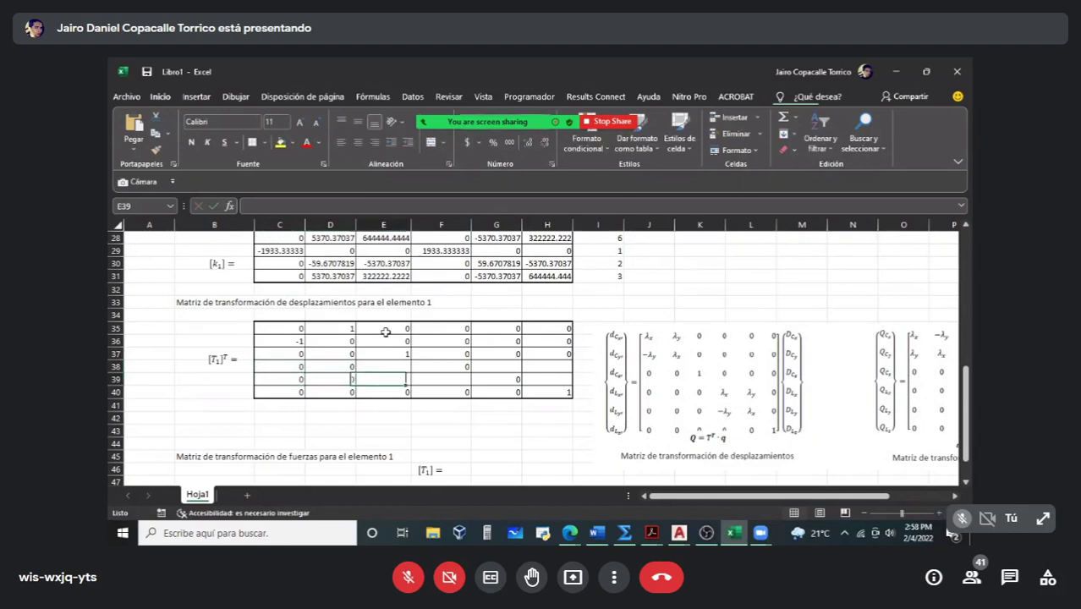
text(0)
key(Tab)
key(Tab)
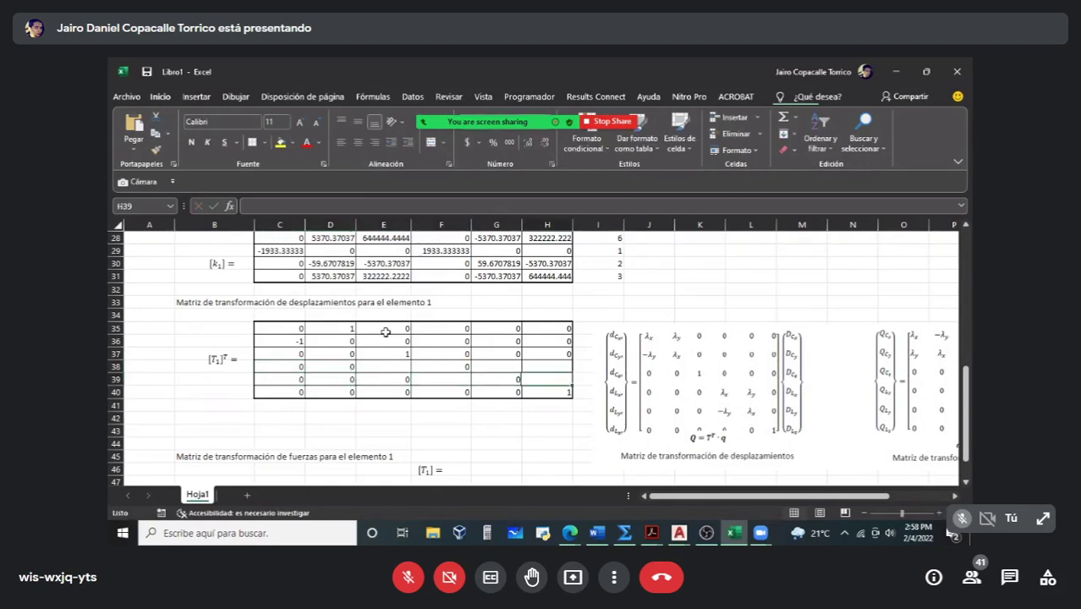
text(0)
key(Up)
text(0)
Step: Link cell G38 to element 1's λy direction cosine with the formula =D10
key(Left)
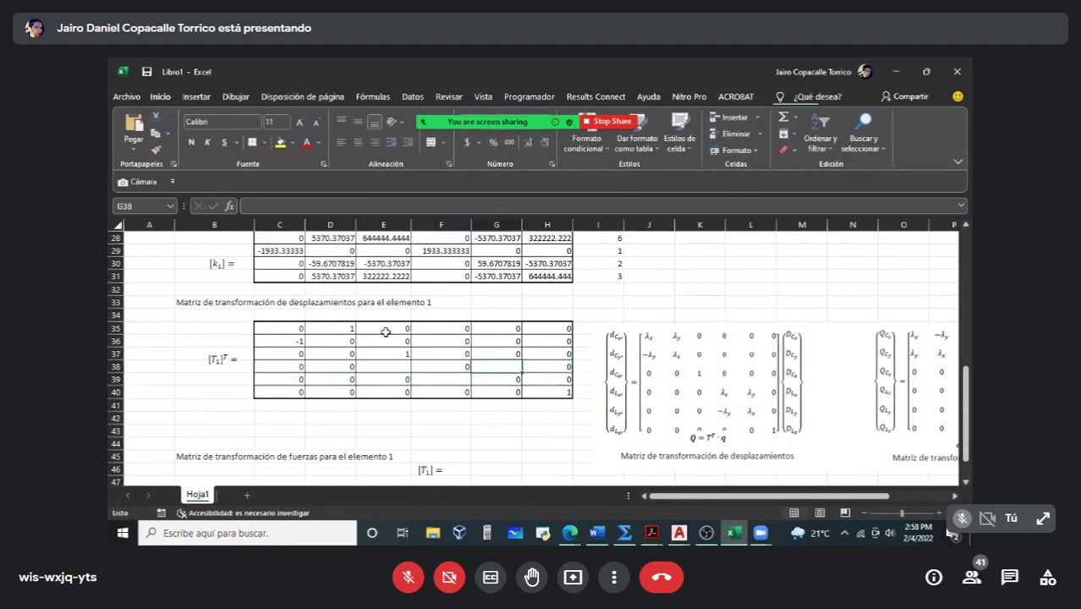
text(=)
scroll(385, 332, up, 8)
click(349, 312)
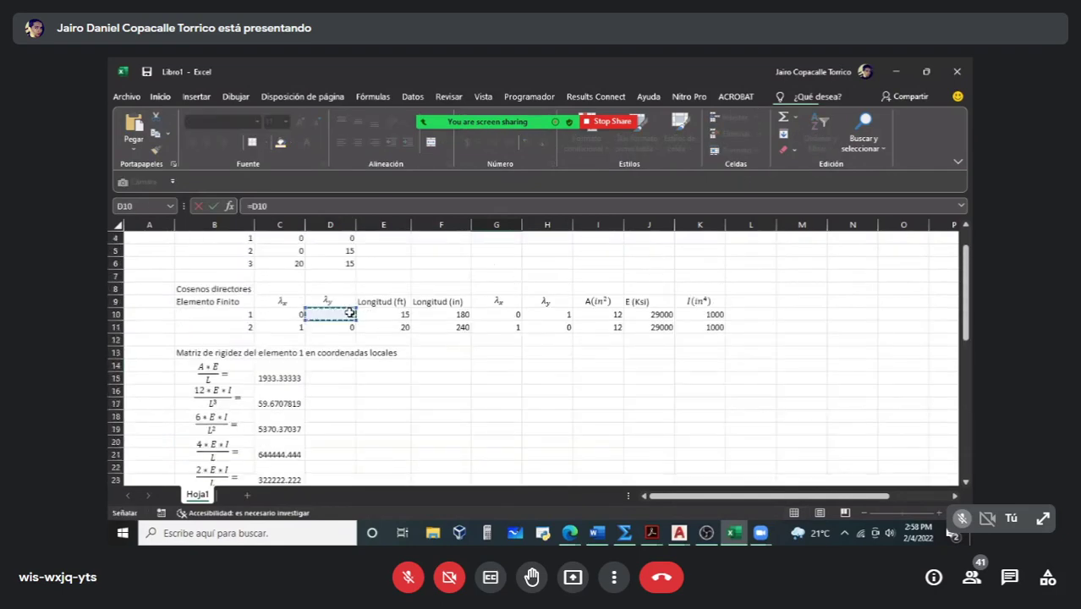
key(Return)
Step: Set cell F39 to element 1's λy direction cosine in D10 multiplied by -1
scroll(421, 347, down, 7)
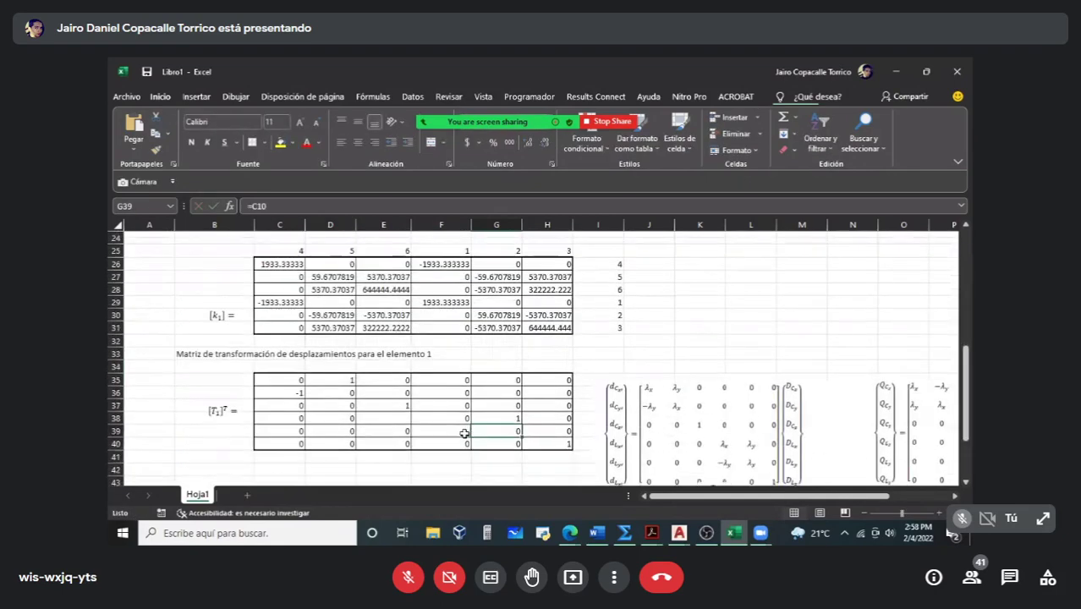
click(465, 433)
text(=)
scroll(432, 375, up, 6)
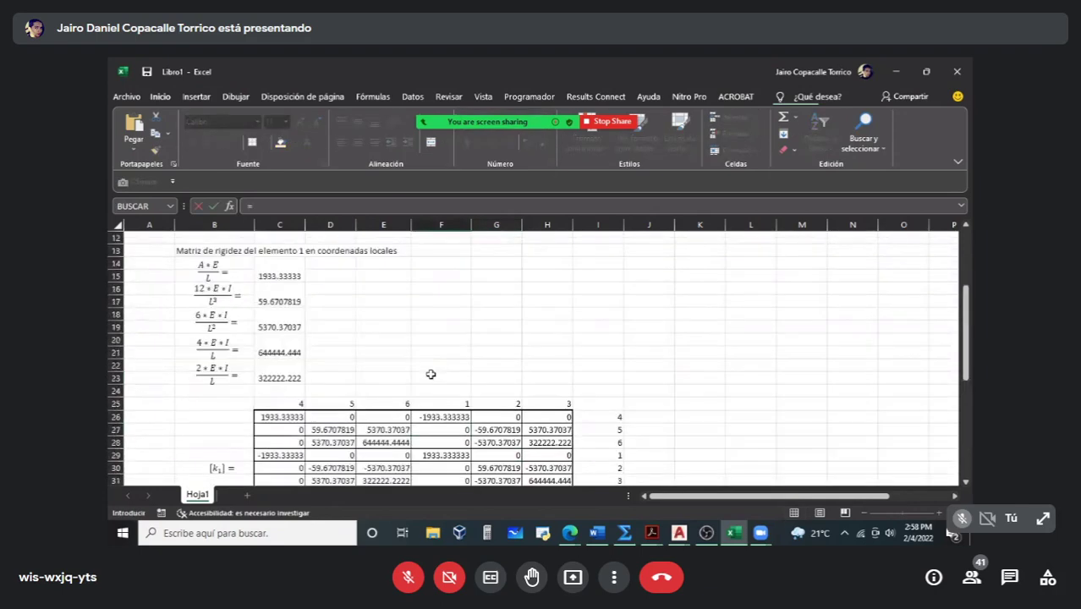
click(347, 293)
text(*)
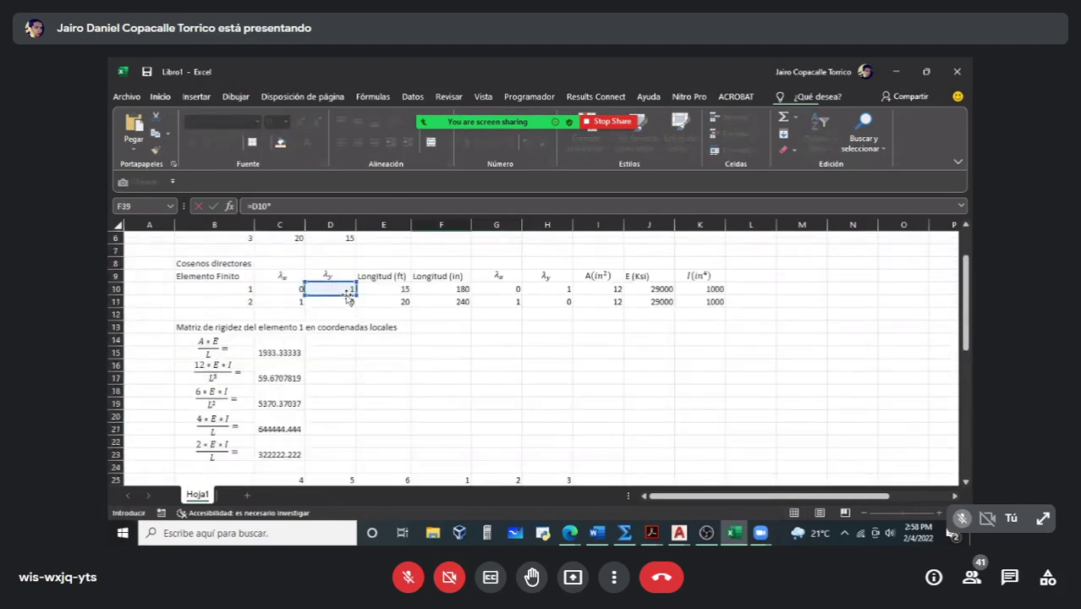
key(Return)
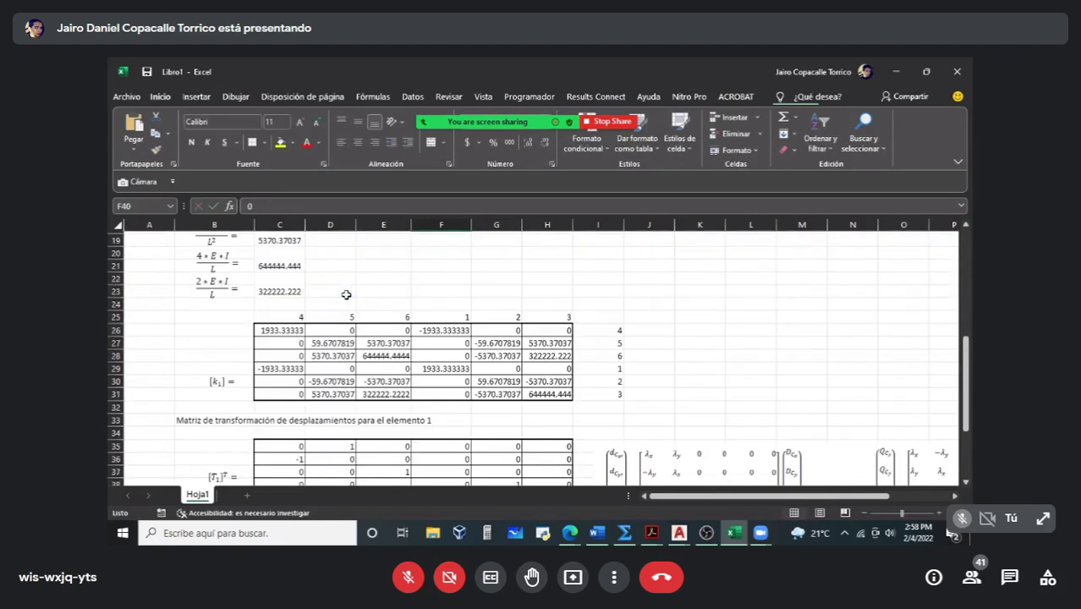
Step: Enter 0 in the matrix's one remaining blank cell, E38
scroll(379, 328, down, 1)
click(391, 450)
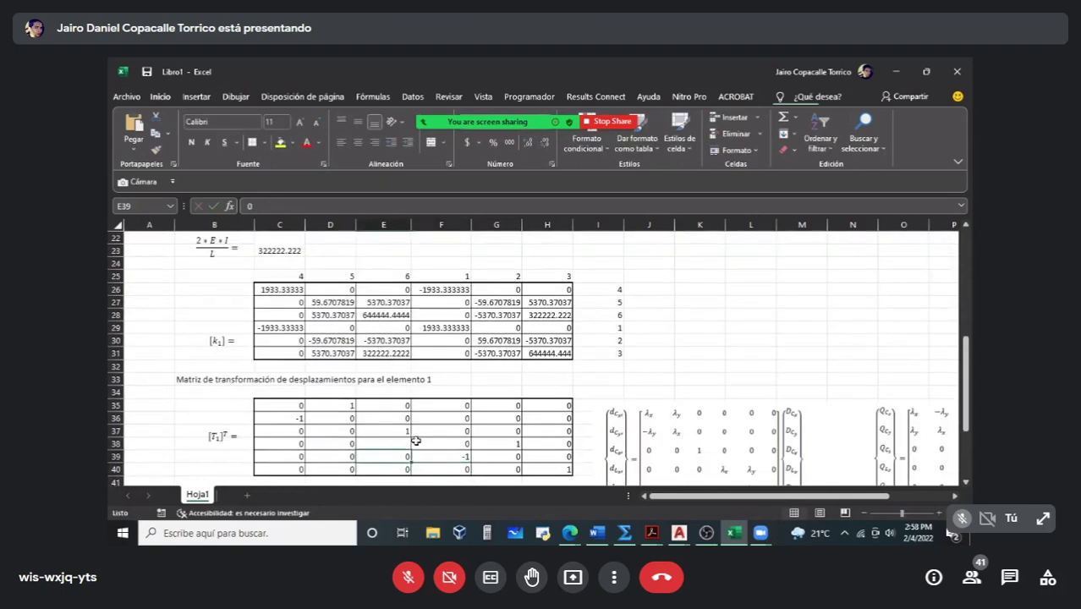
scroll(415, 440, down, 2)
click(405, 363)
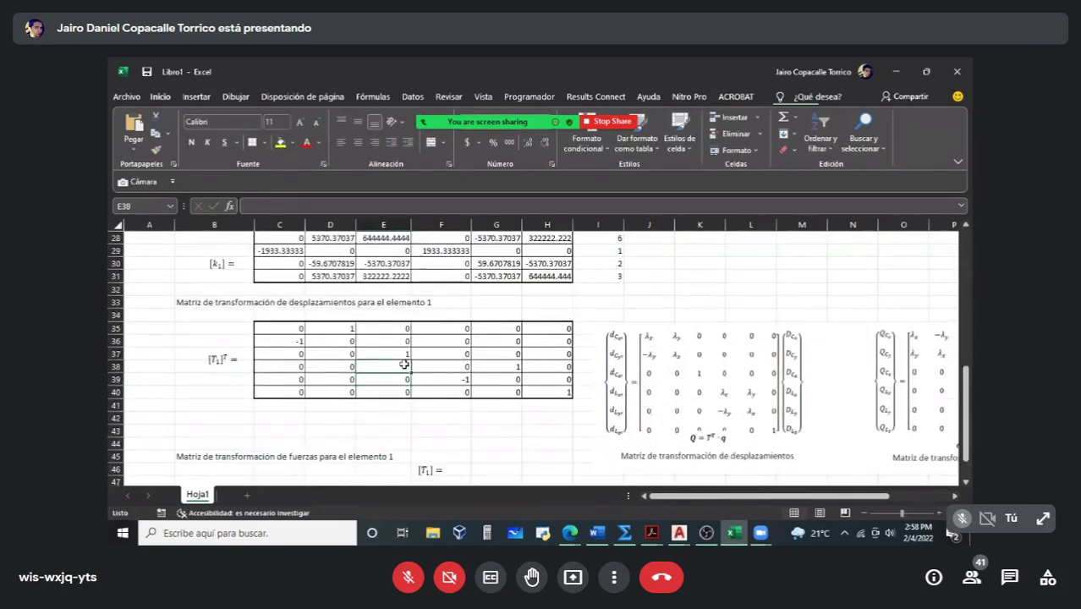
key(Down)
Step: Move the [T₁] = label into column B at about row 51, below the force transformation matrix heading
scroll(405, 364, down, 3)
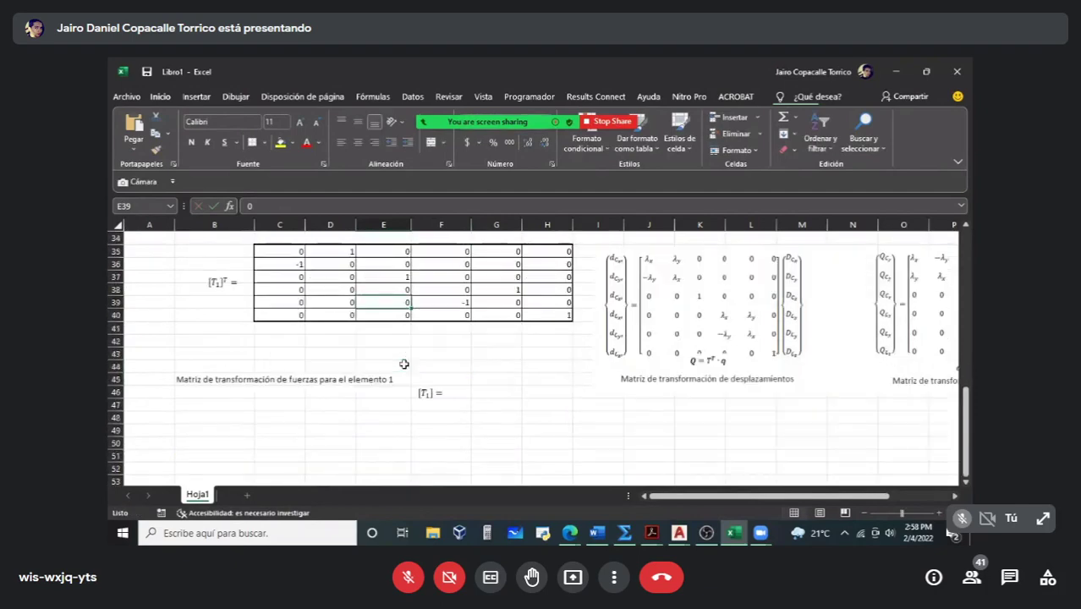
click(430, 353)
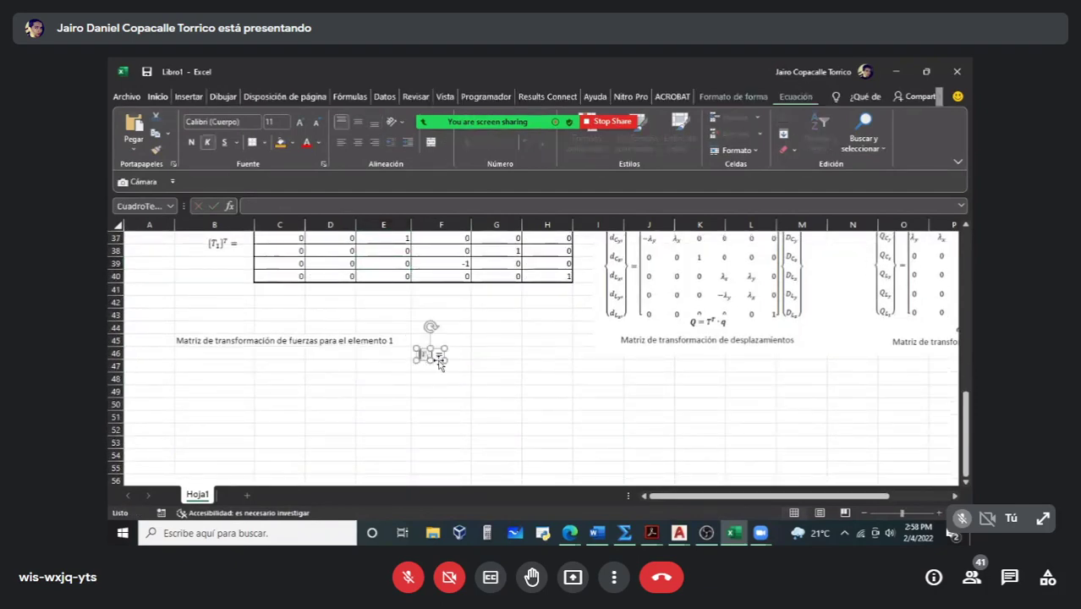
drag(430, 354, 202, 423)
click(241, 342)
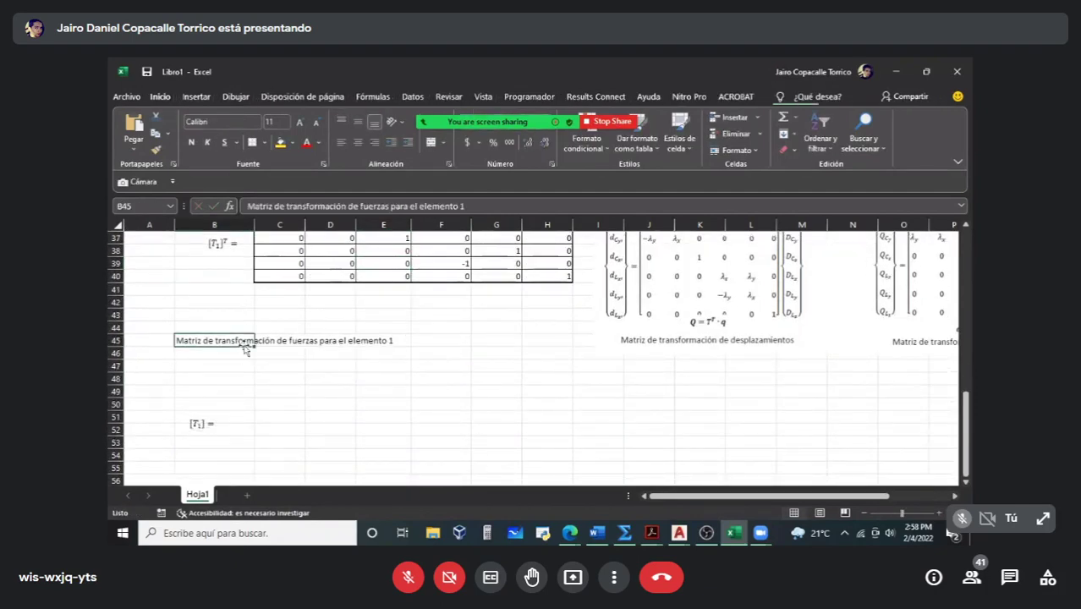
Step: Move the force transformation matrix heading up to B42 and the [T₁] = label up to about row 48
drag(241, 342, 242, 310)
click(214, 417)
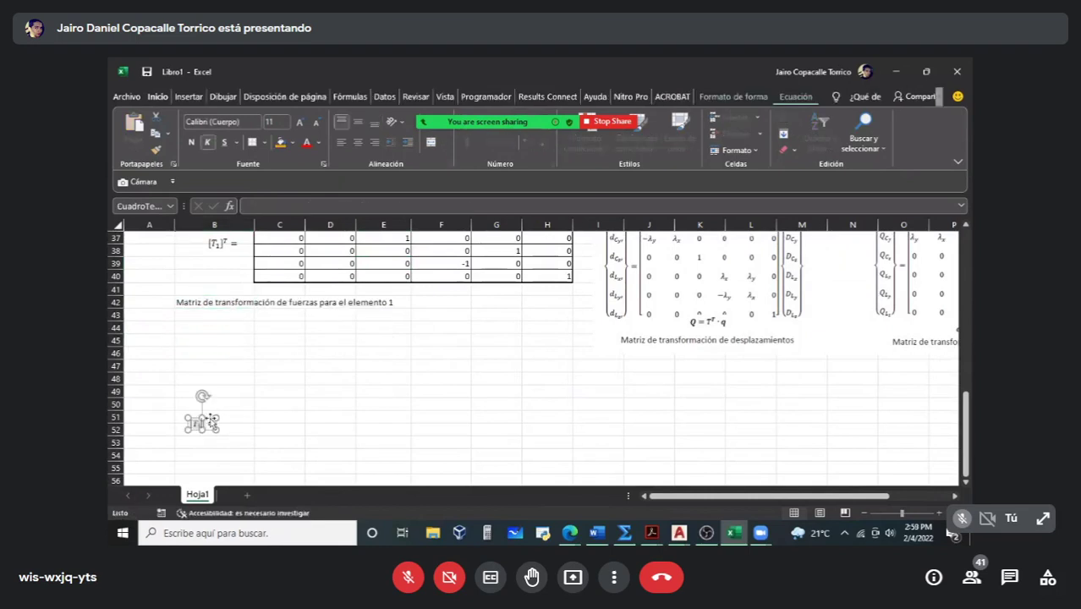
drag(214, 418, 231, 373)
click(322, 337)
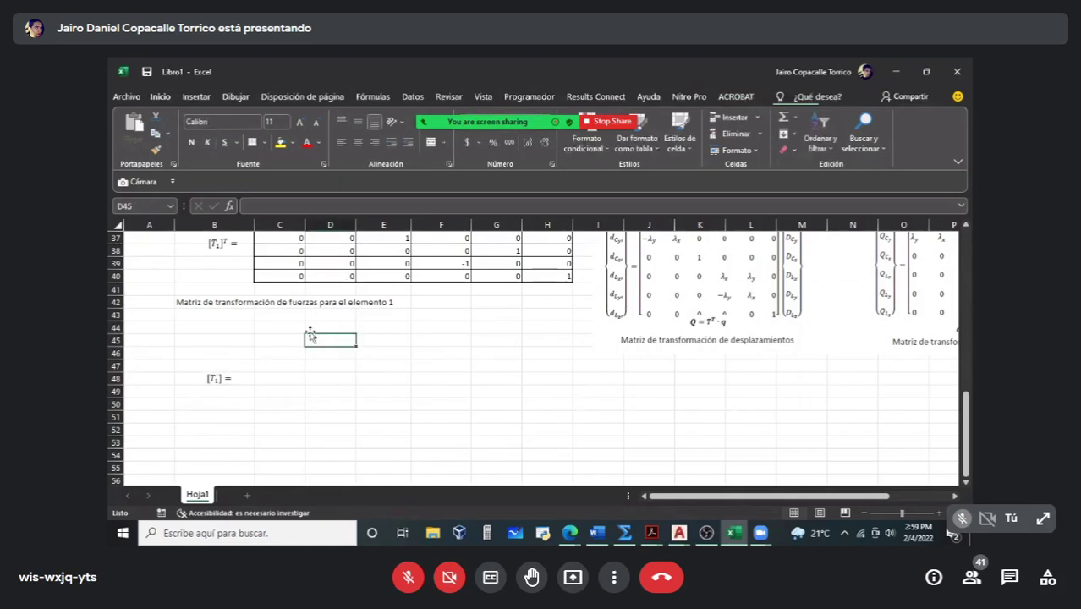
Step: Apply a thick outline and thin interior borders to the 6×6 range C44:H49
drag(290, 328, 552, 394)
key(ctrl+1)
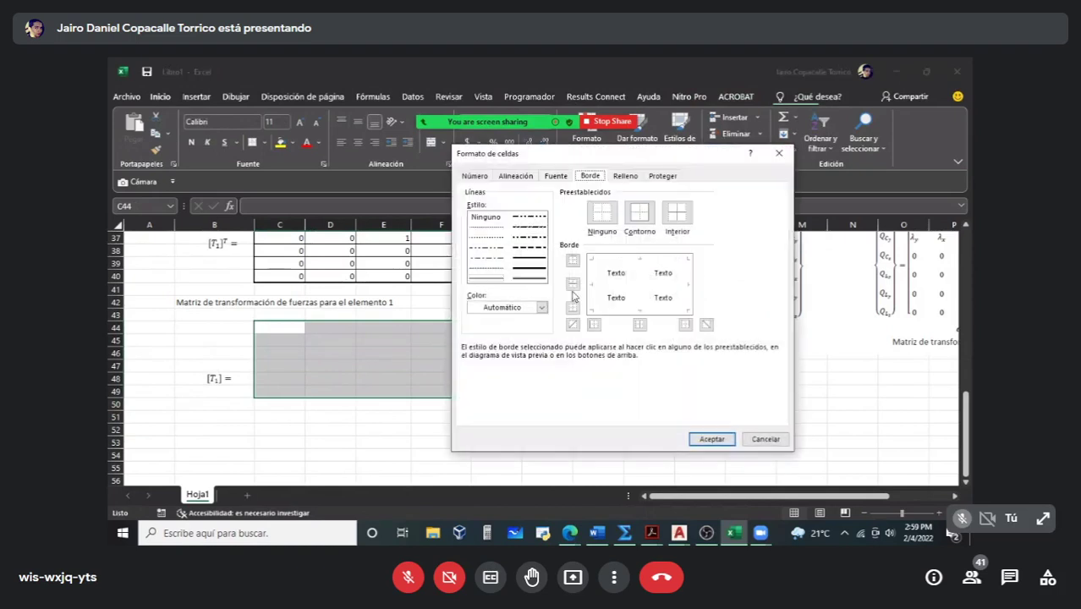
click(489, 279)
click(678, 214)
click(712, 439)
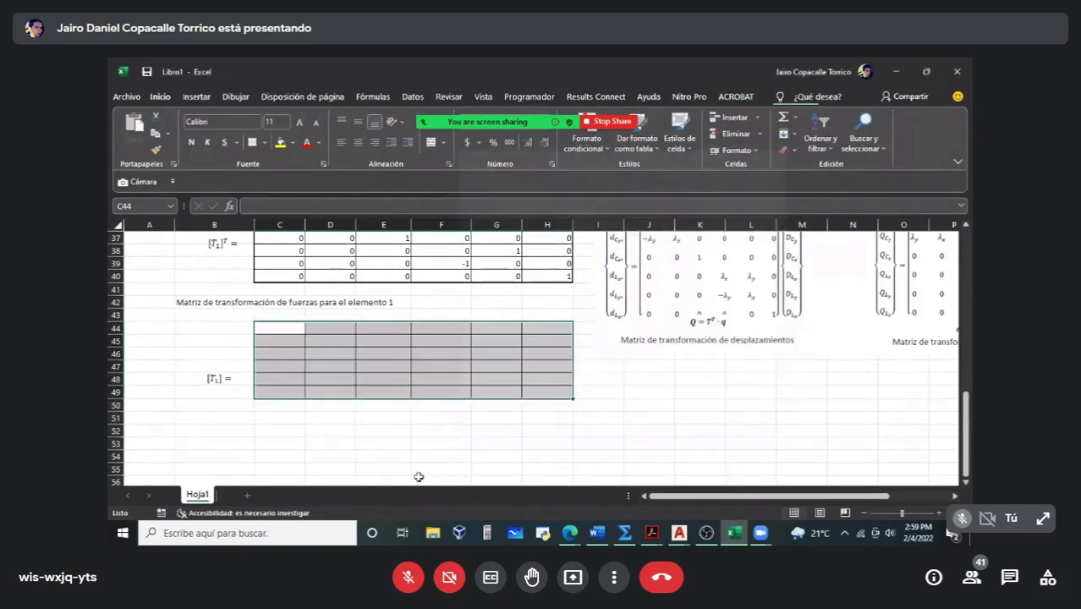
click(420, 466)
Step: Shift the [T₁] = label up to about rows 46–47, centred beside the bordered grid
click(214, 381)
click(214, 383)
drag(227, 389, 227, 365)
click(214, 419)
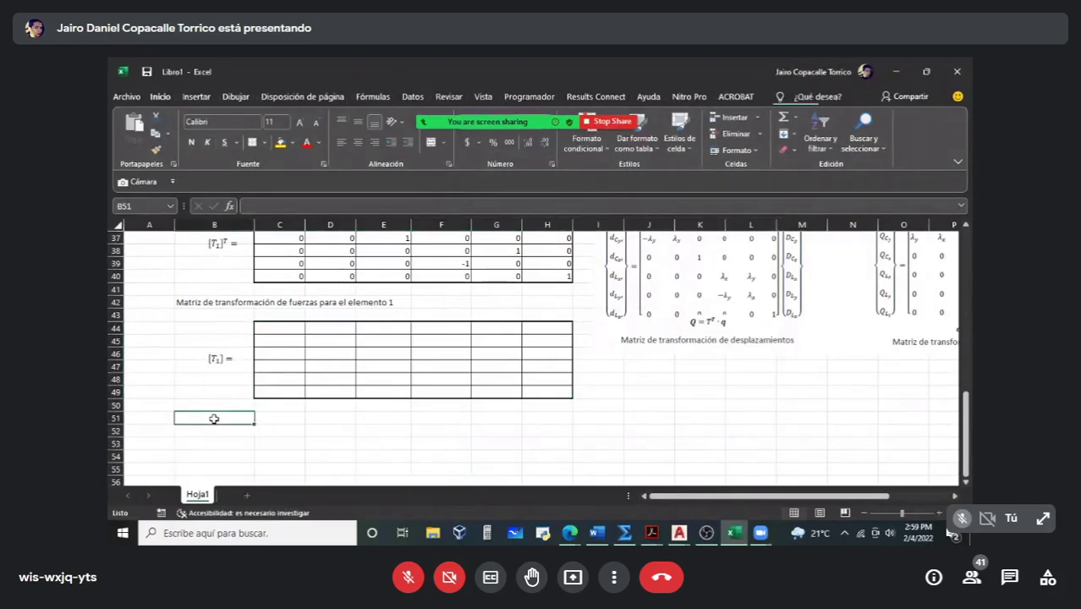
text(Matr)
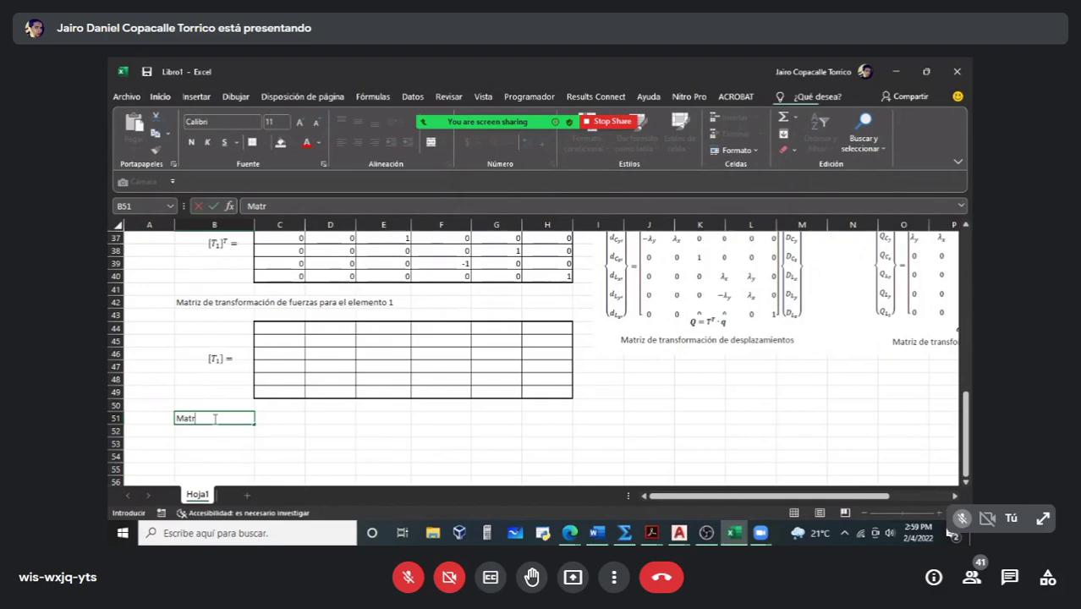
key(BackSpace)
key(BackSpace)
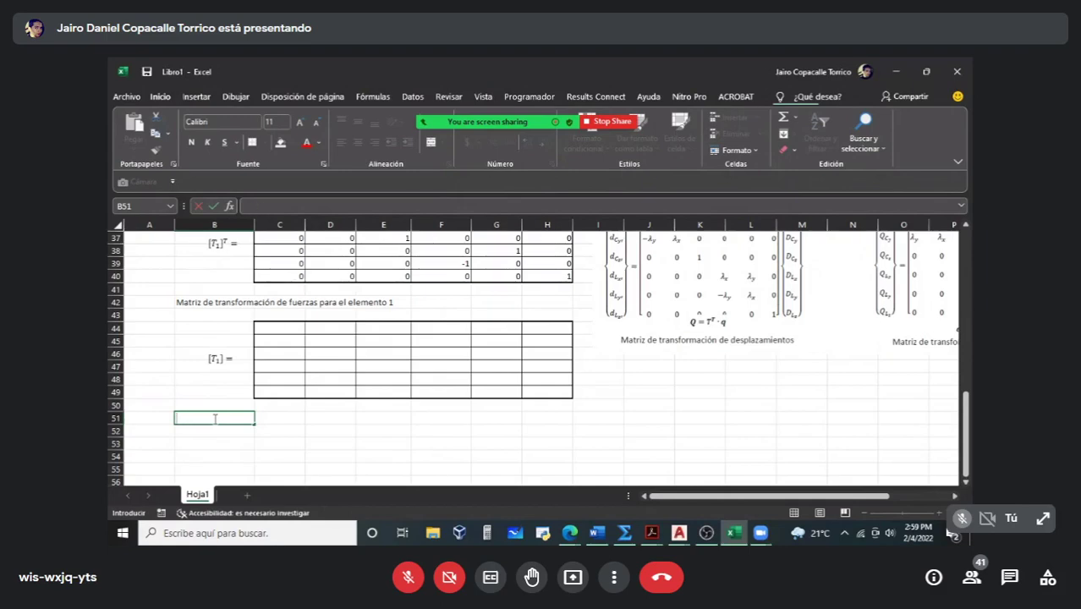
Step: Switch to finitosaux040221.pdf in Acrobat, check item 7's global stiffness matrix formula, and return to Excel
click(651, 533)
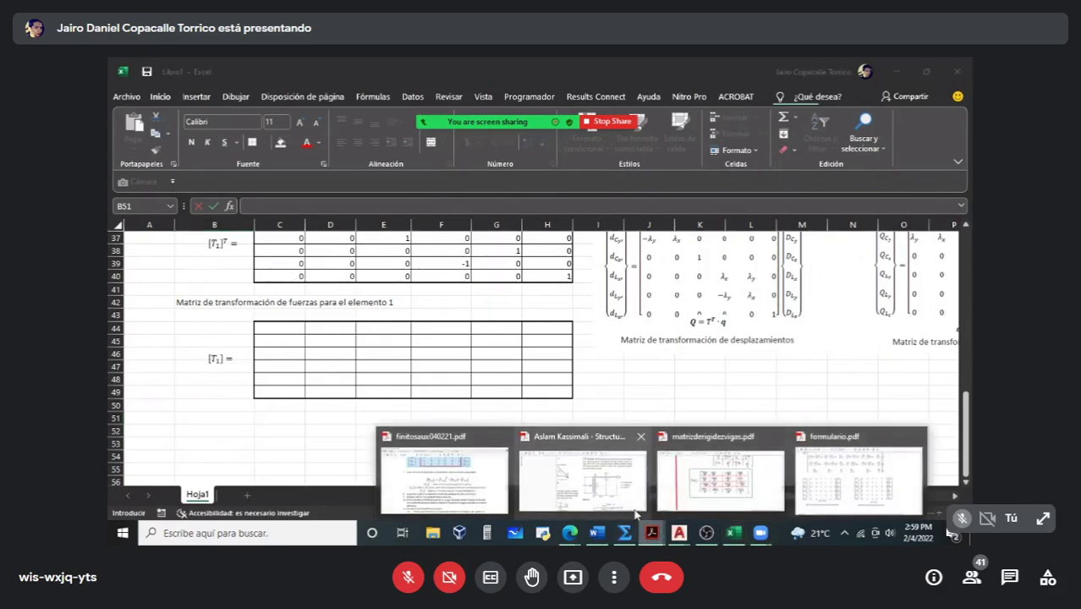
click(445, 479)
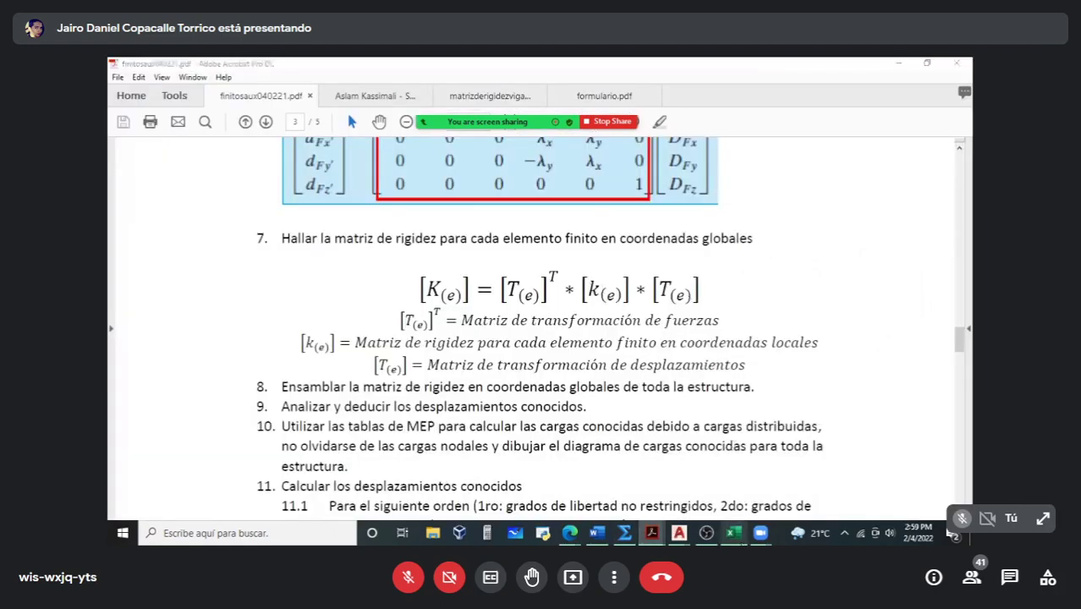
click(734, 533)
Step: Insert an equation with a bracketed, subscripted [k₁] followed by a multiplication sign, and place it near G53
click(196, 96)
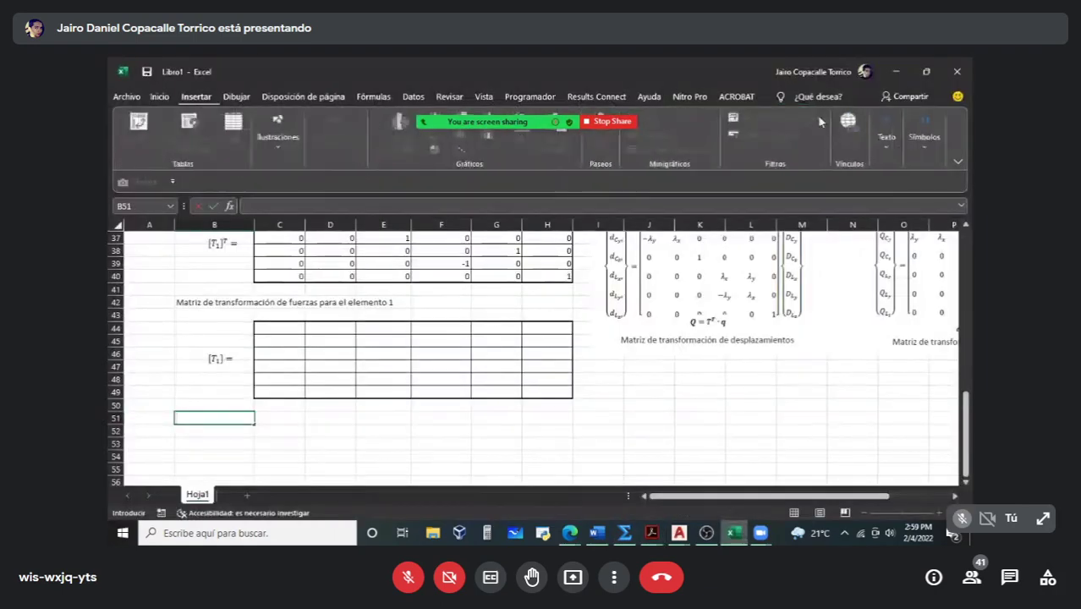
click(928, 144)
click(646, 393)
click(548, 443)
click(923, 140)
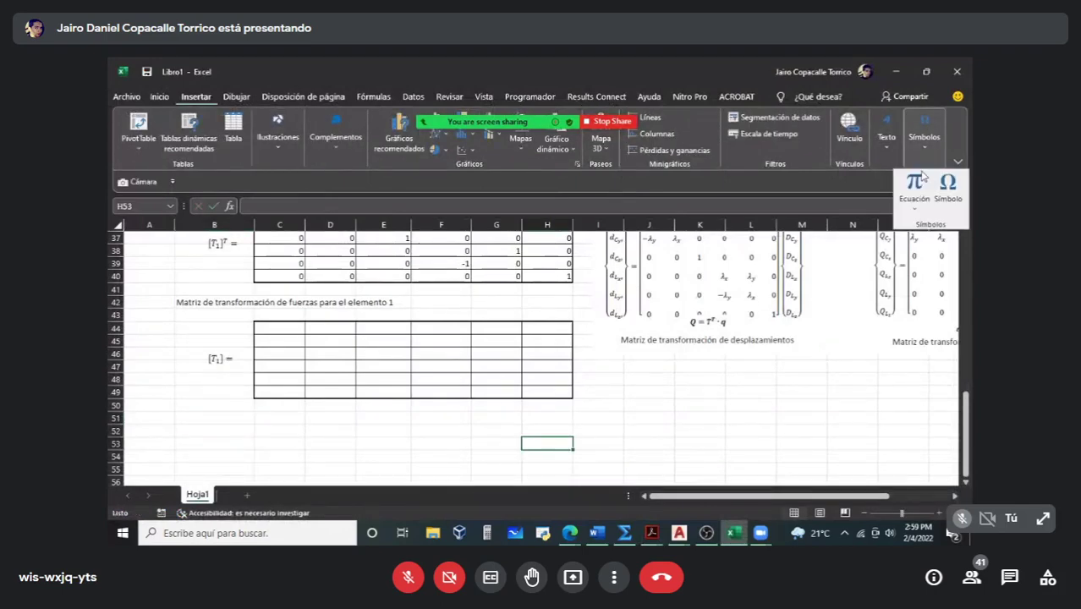
click(910, 188)
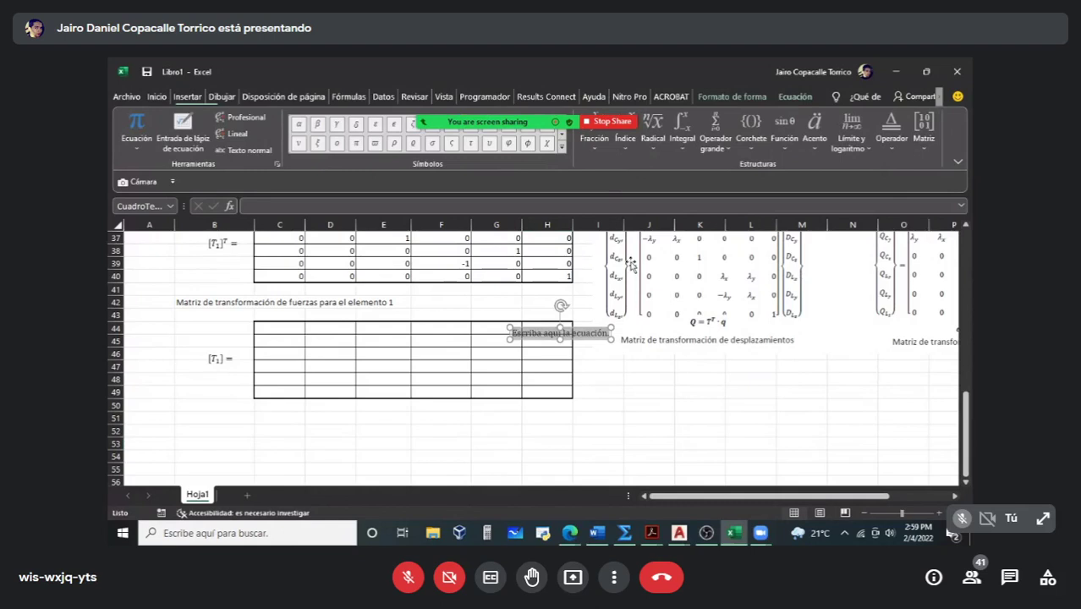
click(625, 131)
click(749, 126)
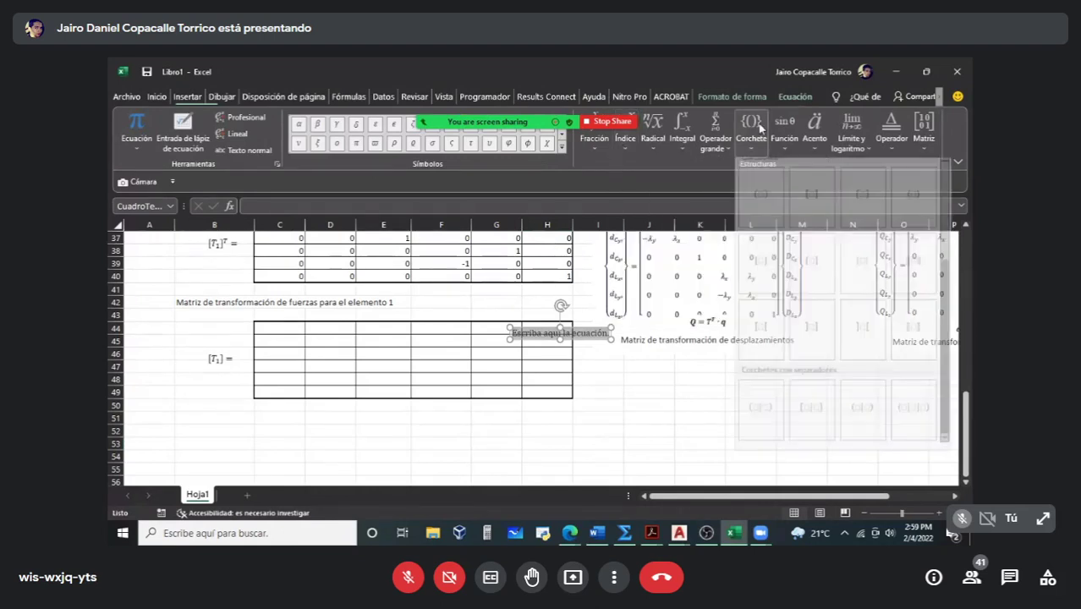
click(815, 205)
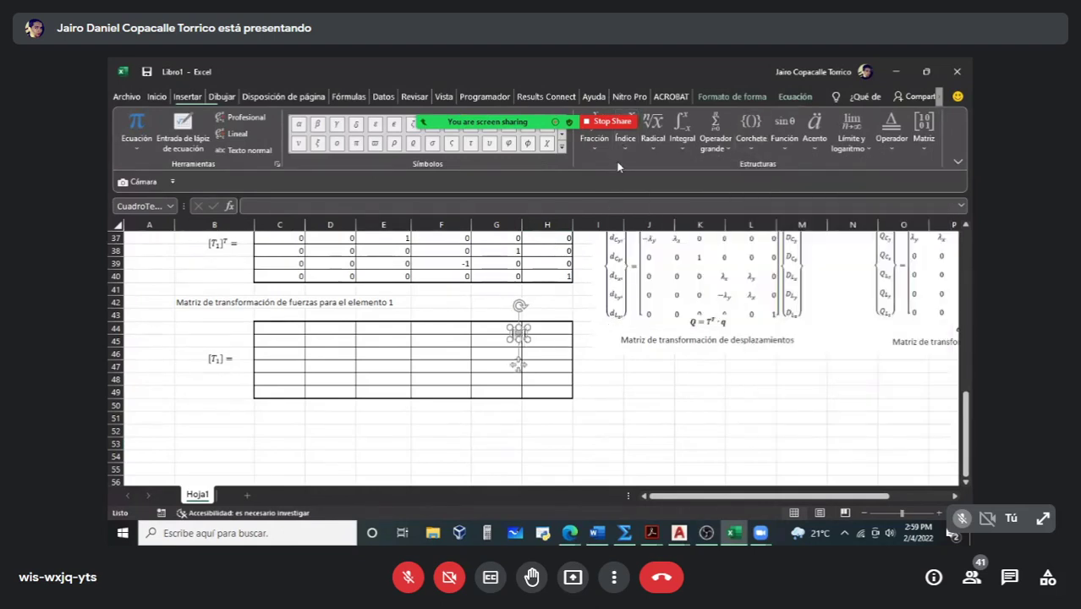
click(625, 140)
click(641, 186)
drag(533, 337, 512, 472)
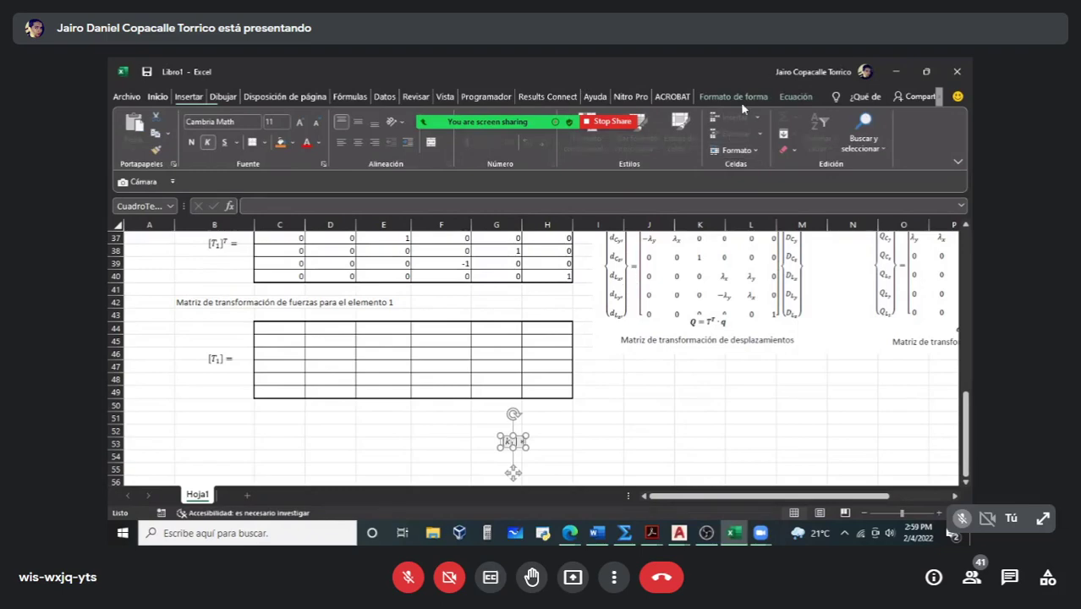
Step: Complete the equation as [k₁] * [T₁] = and move it into column B at about row 54
click(795, 97)
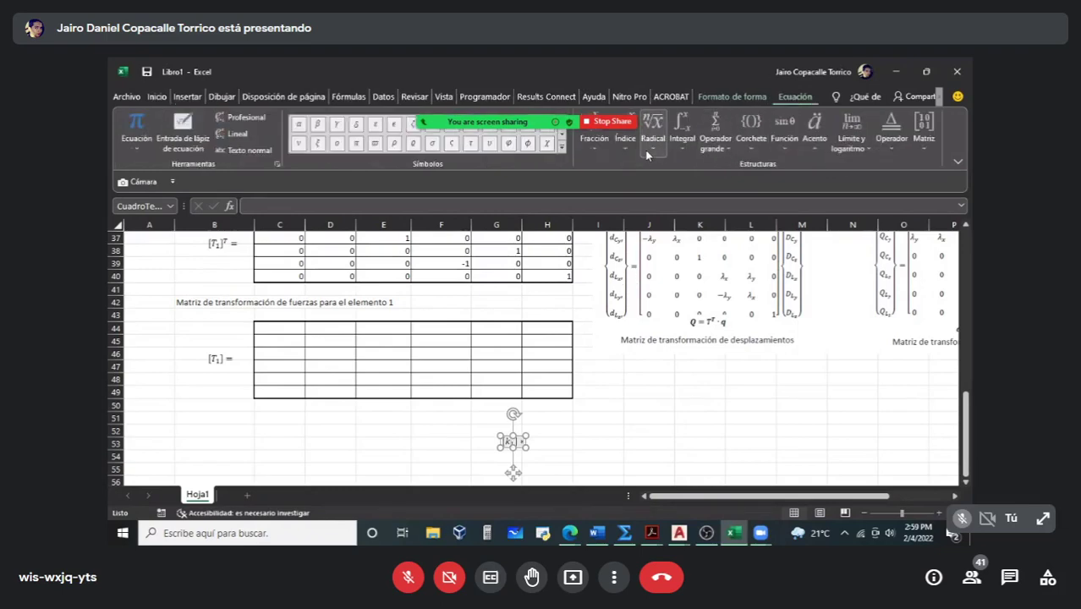
click(750, 139)
click(816, 203)
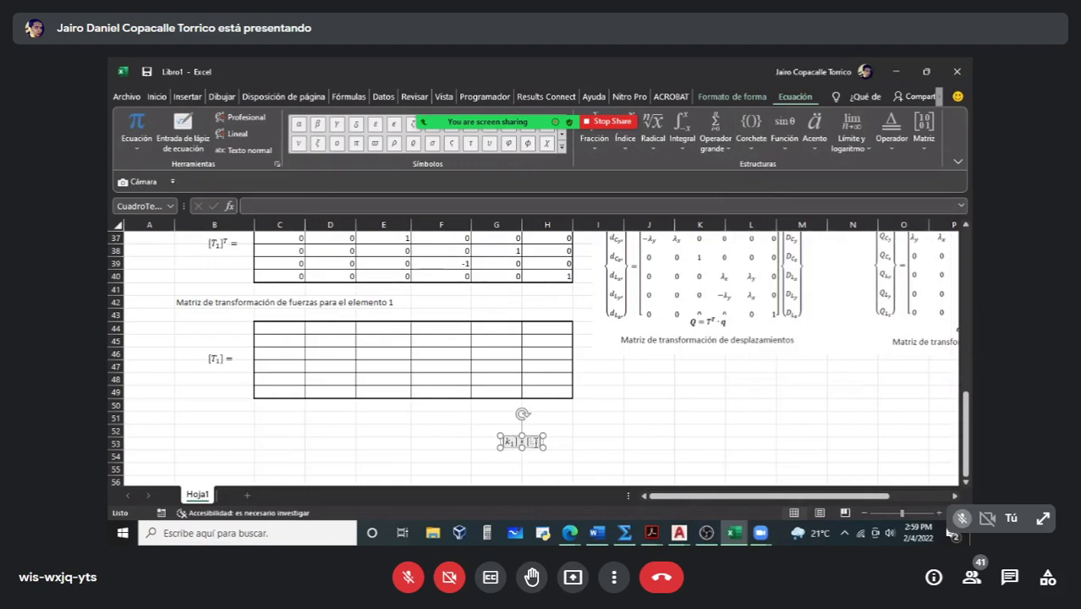
click(624, 135)
click(689, 208)
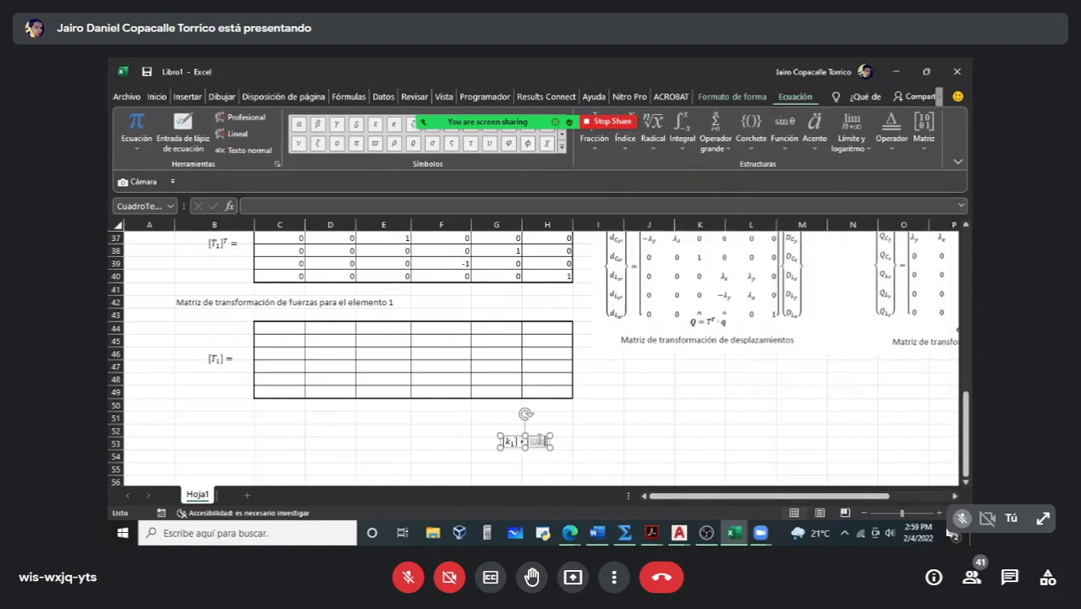
text(T1] )
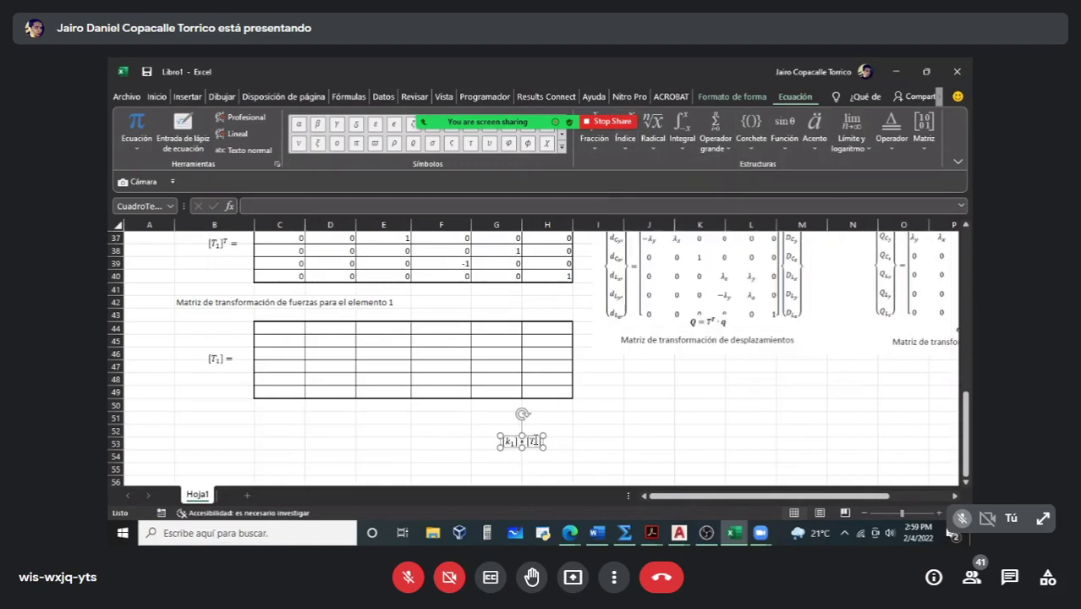
text(=)
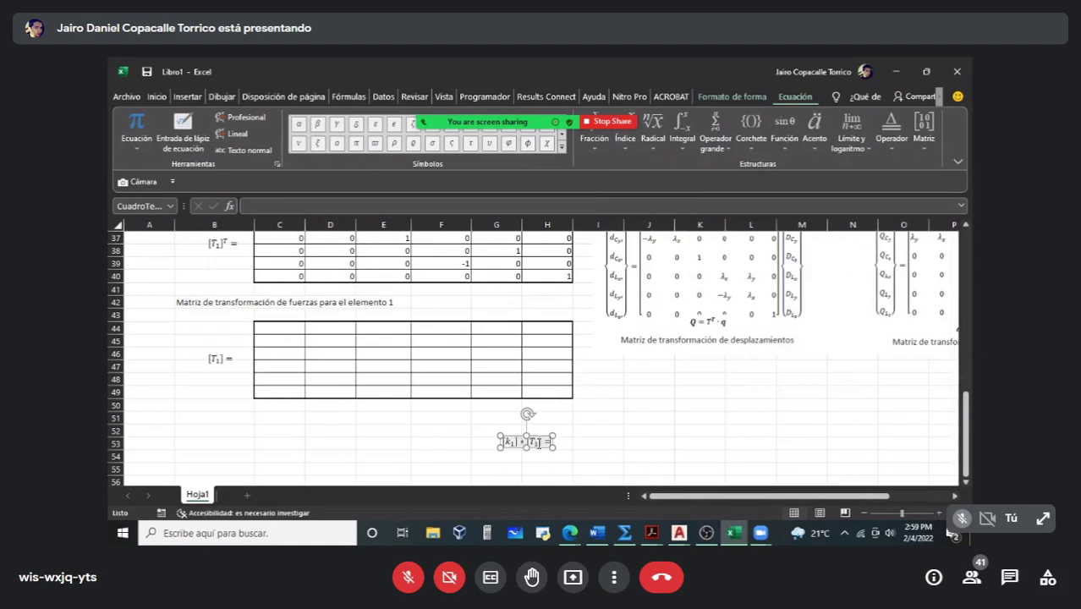
drag(540, 446, 228, 461)
click(287, 441)
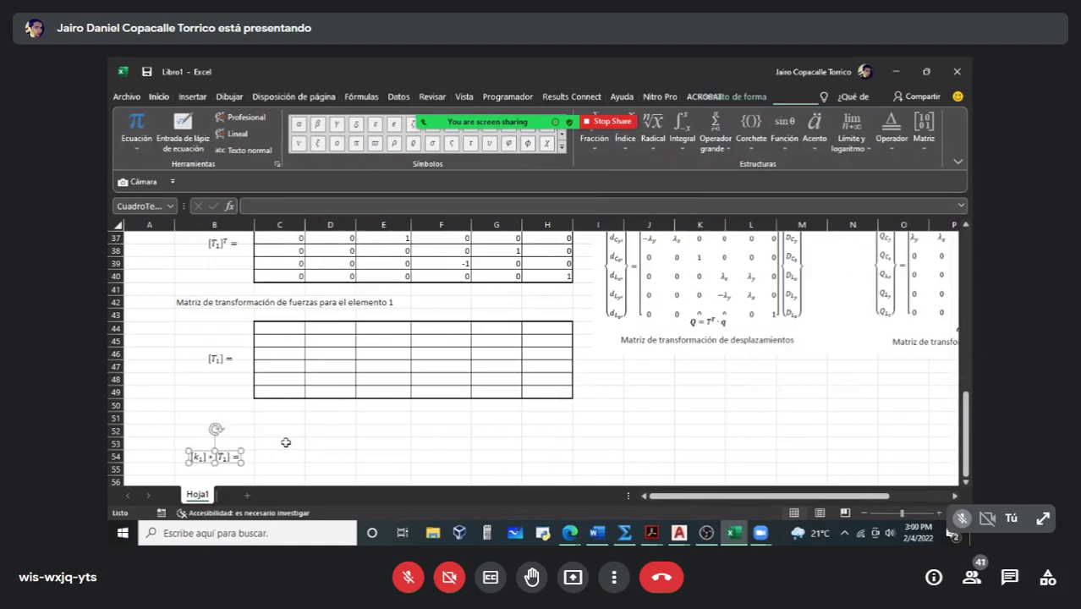
Step: Apply a thick outline and thin interior borders to range C52:H57 for the [k₁] * [T₁] product
scroll(288, 439, down, 2)
drag(291, 353, 559, 419)
key(ctrl+1)
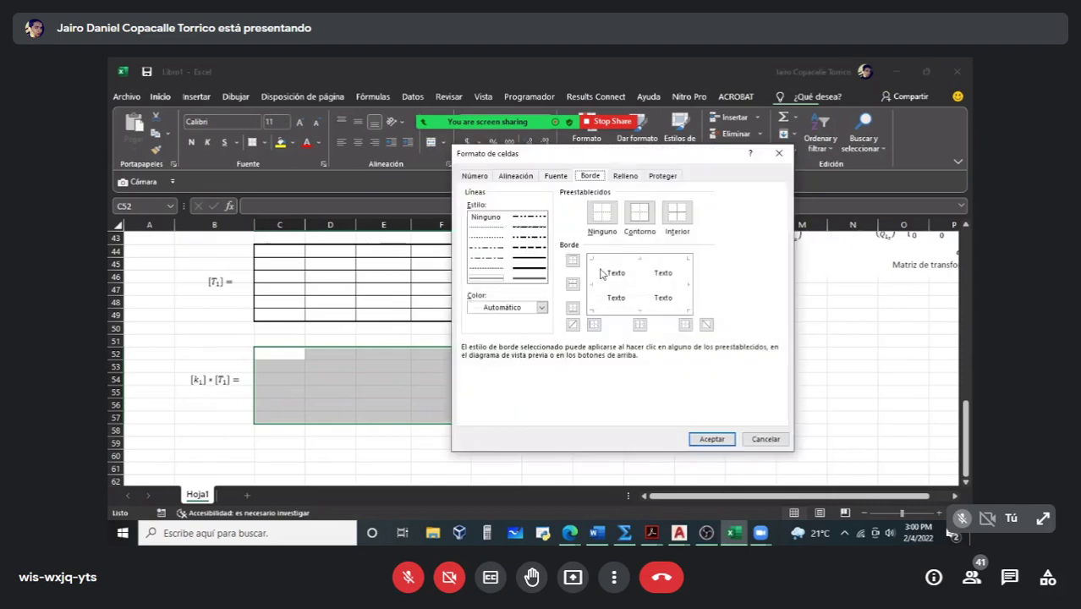
click(530, 271)
click(640, 213)
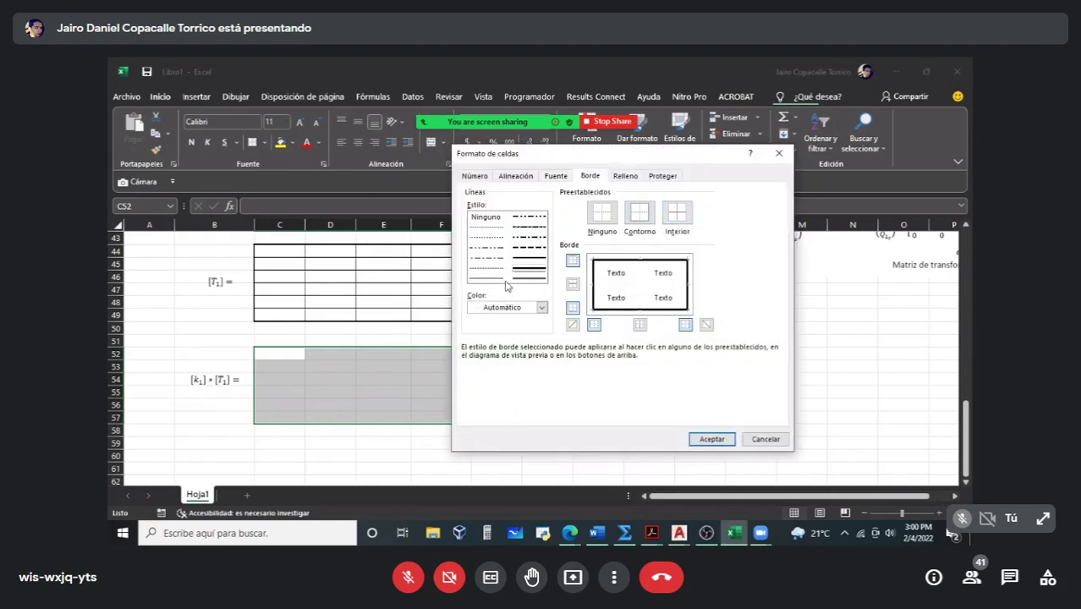
click(676, 218)
click(710, 438)
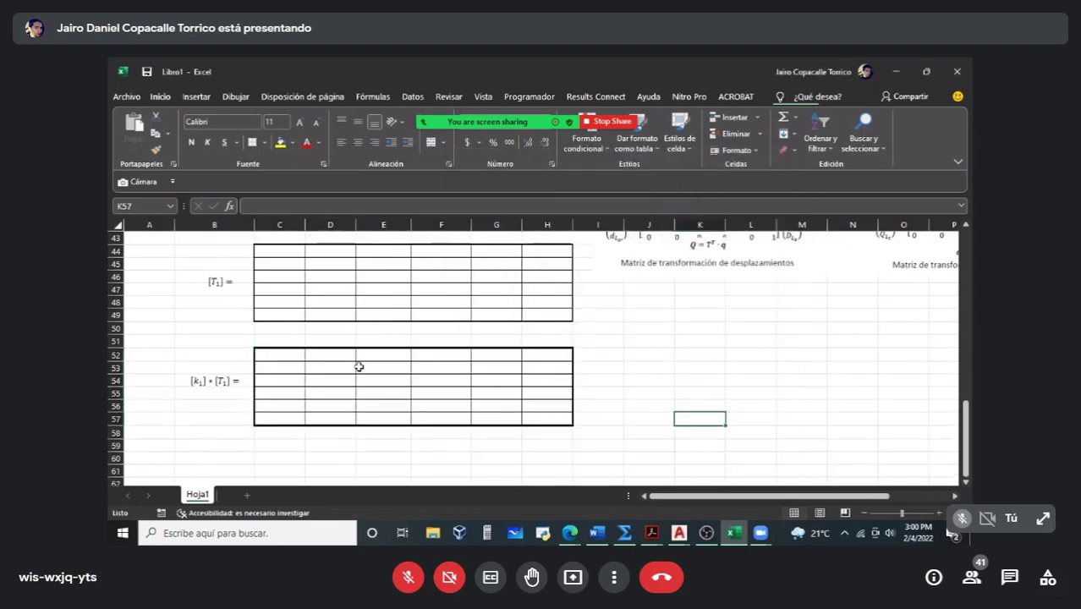
Step: Copy the [k₁] * [T₁] = label to about row 61 in column B and edit the copy to [K₁] =
click(227, 380)
scroll(227, 381, down, 2)
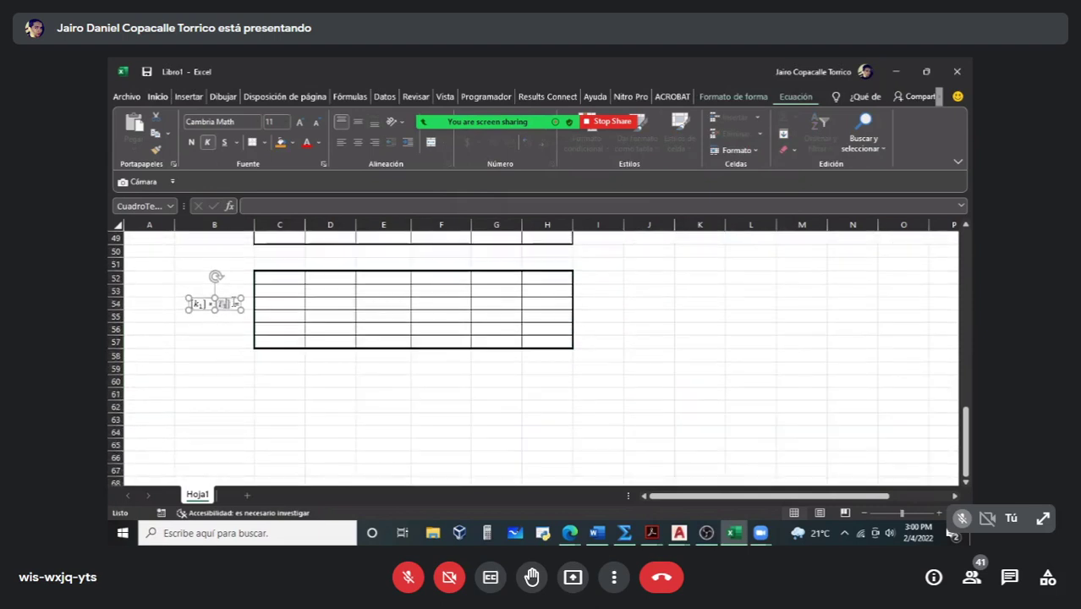
drag(230, 315, 225, 410)
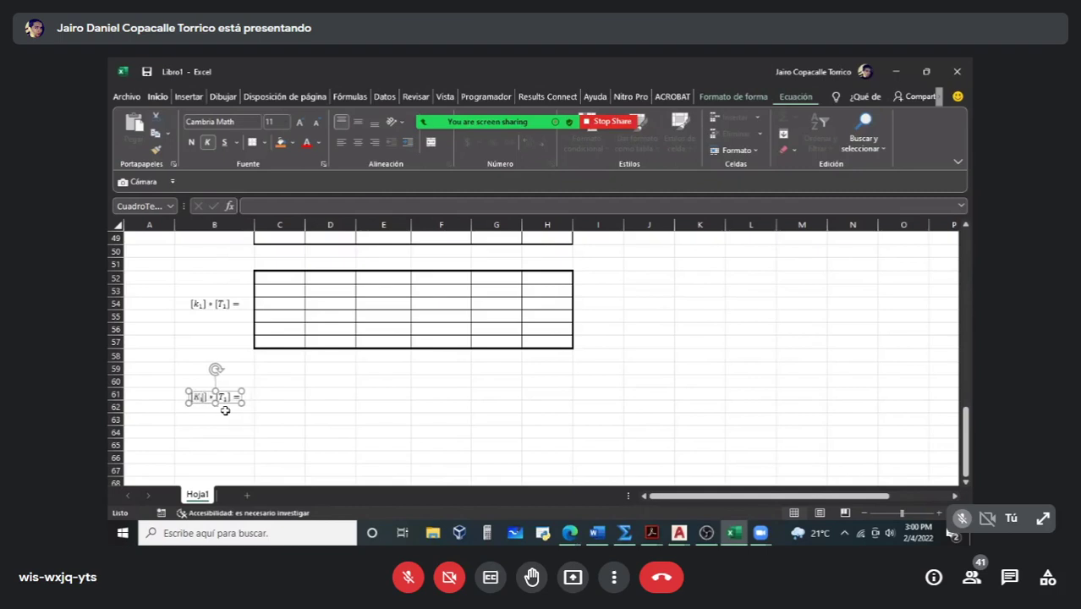
key(BackSpace)
key(BackSpace)
key(BackSpace)
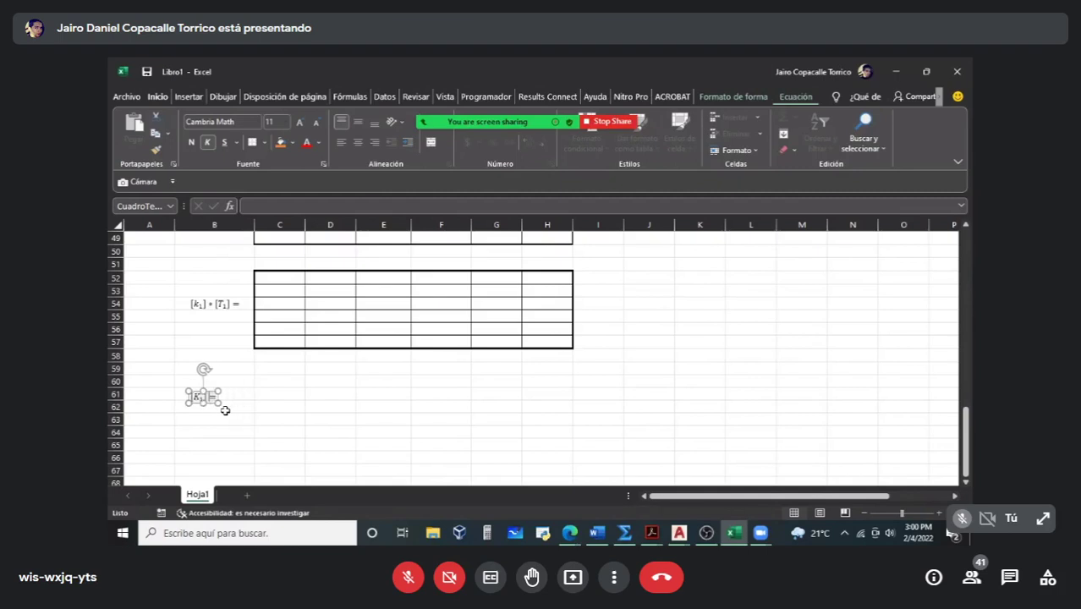
Step: Enter the heading "Matriz de rigidez del elemento finito 1 en coordenadas globales" in B59
click(240, 370)
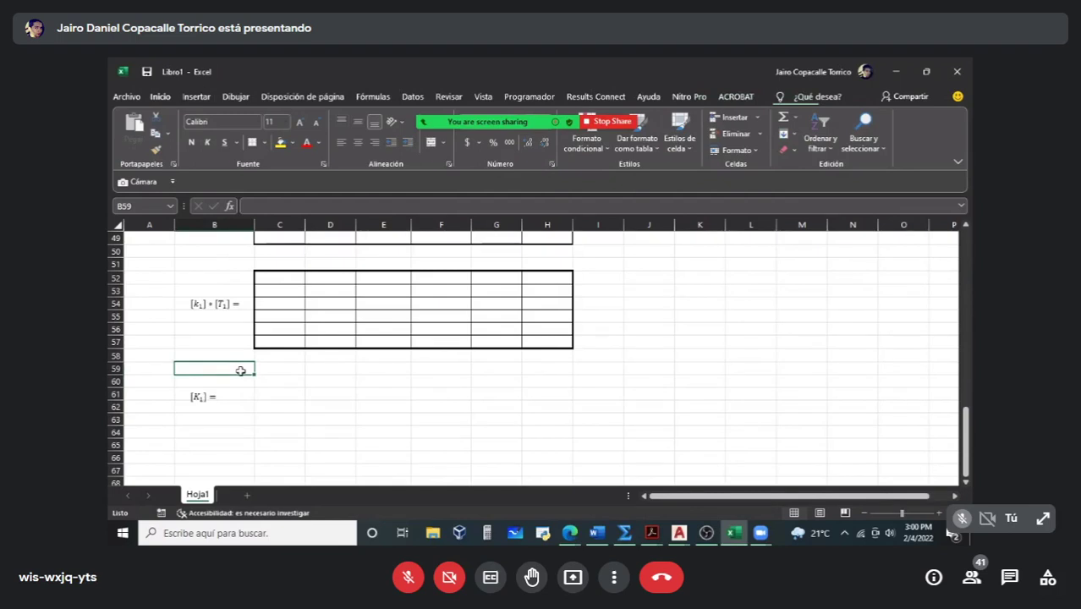
text(Matriz de ri)
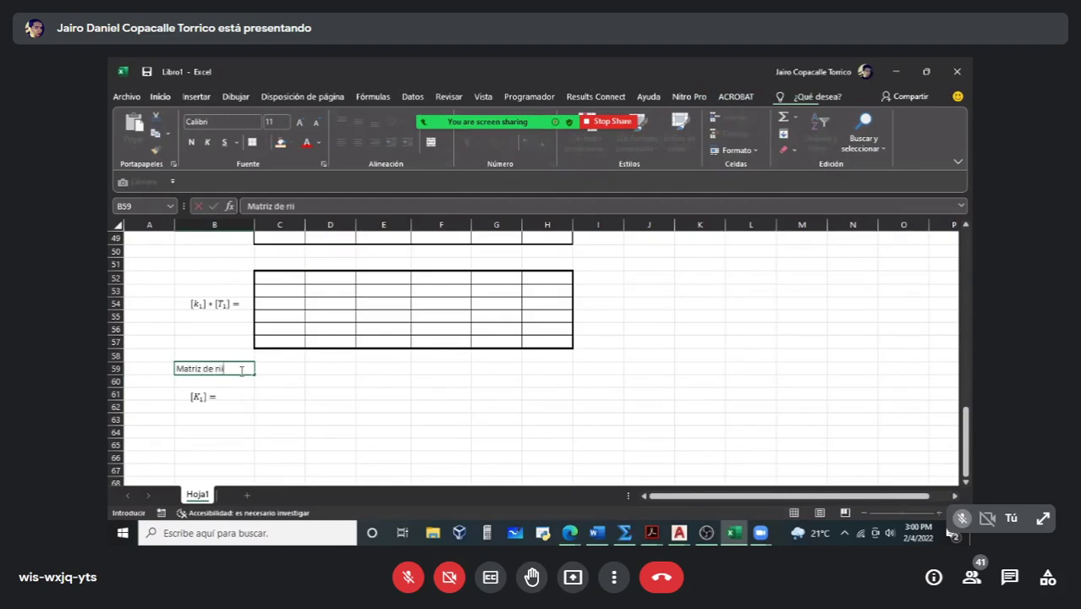
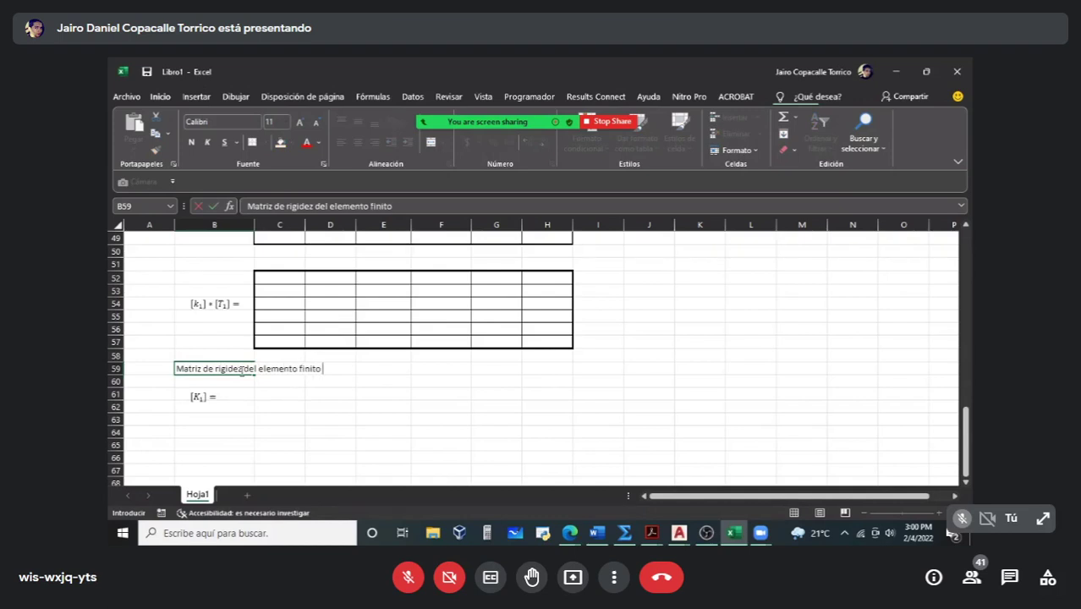
text(1 en coordenada)
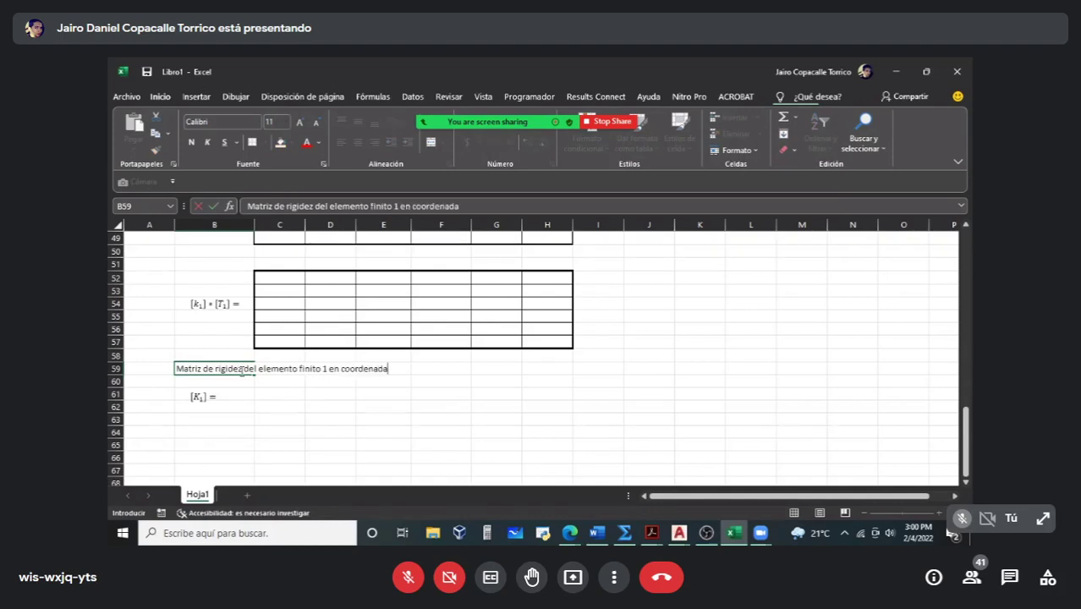
text(s globales)
key(Return)
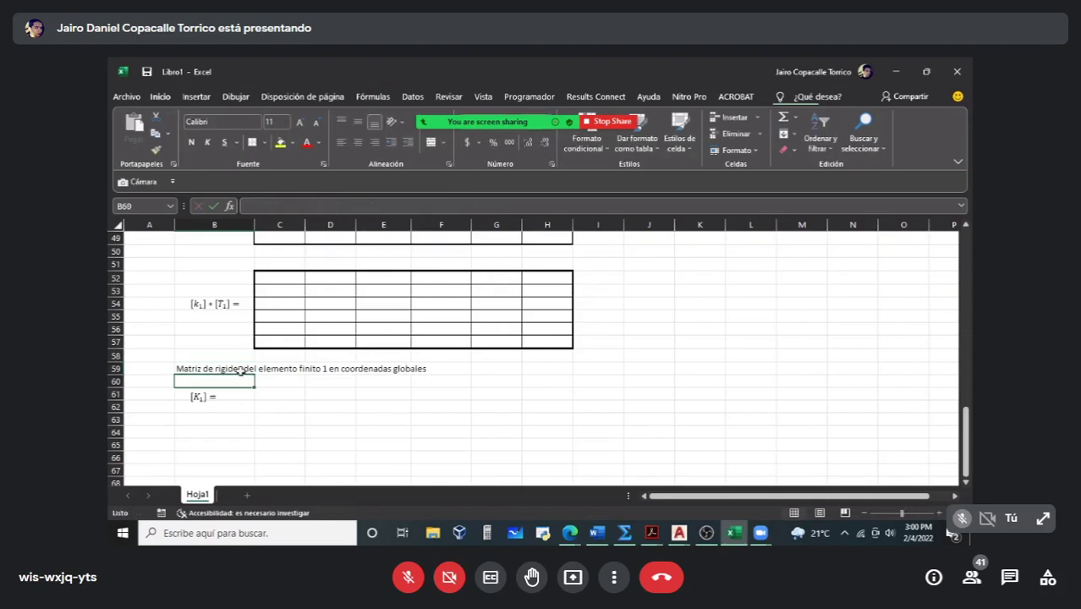
Step: Move the [K₁] = label down to about row 64 and give range C61:H66 a thick outline with thin interior borders
click(203, 399)
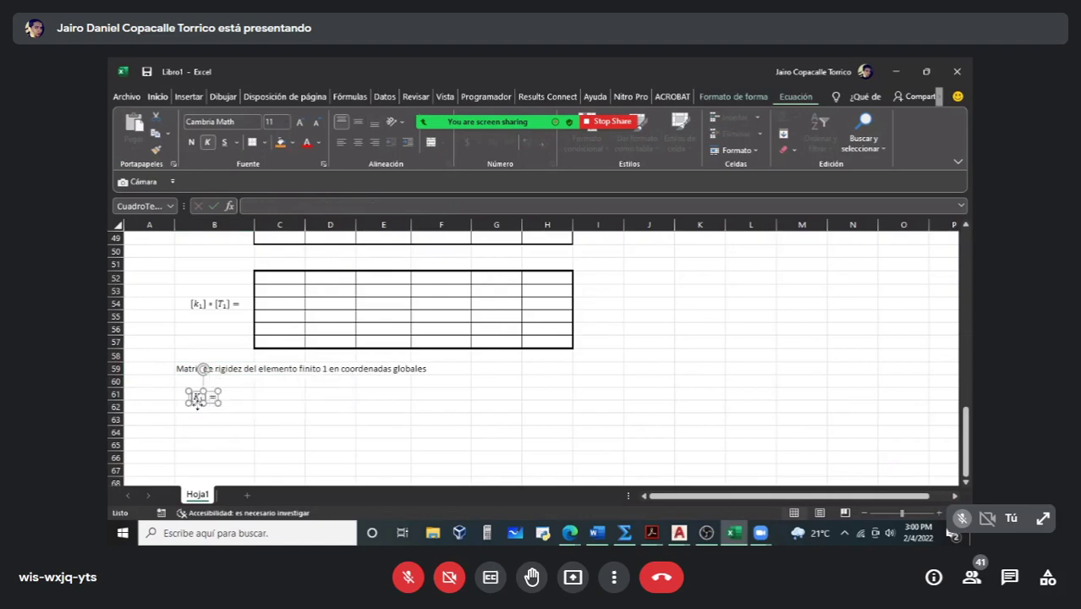
drag(197, 403, 207, 444)
drag(277, 393, 541, 459)
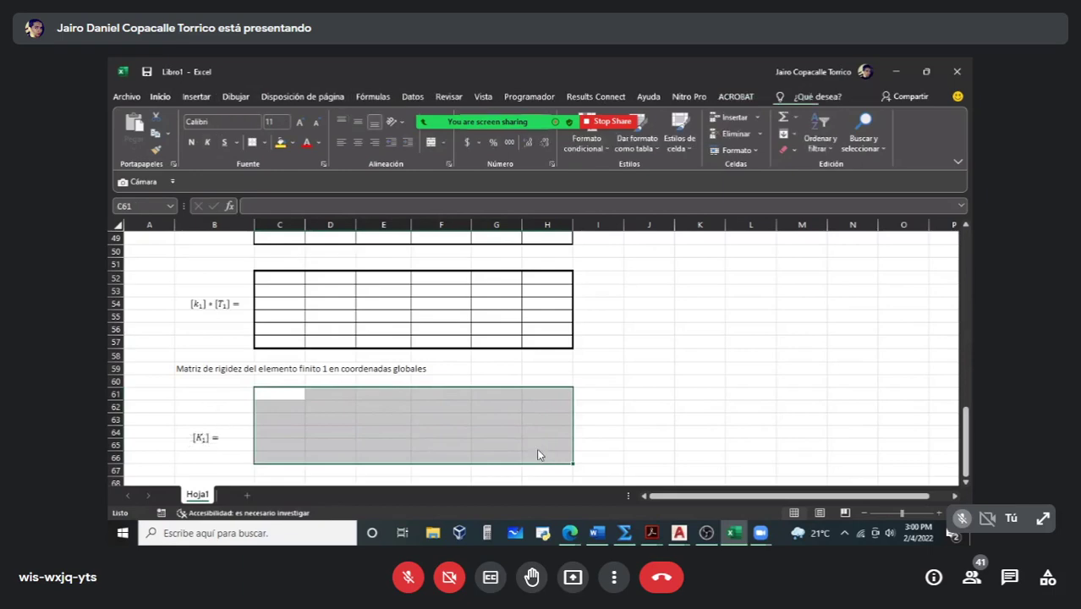
key(ctrl+1)
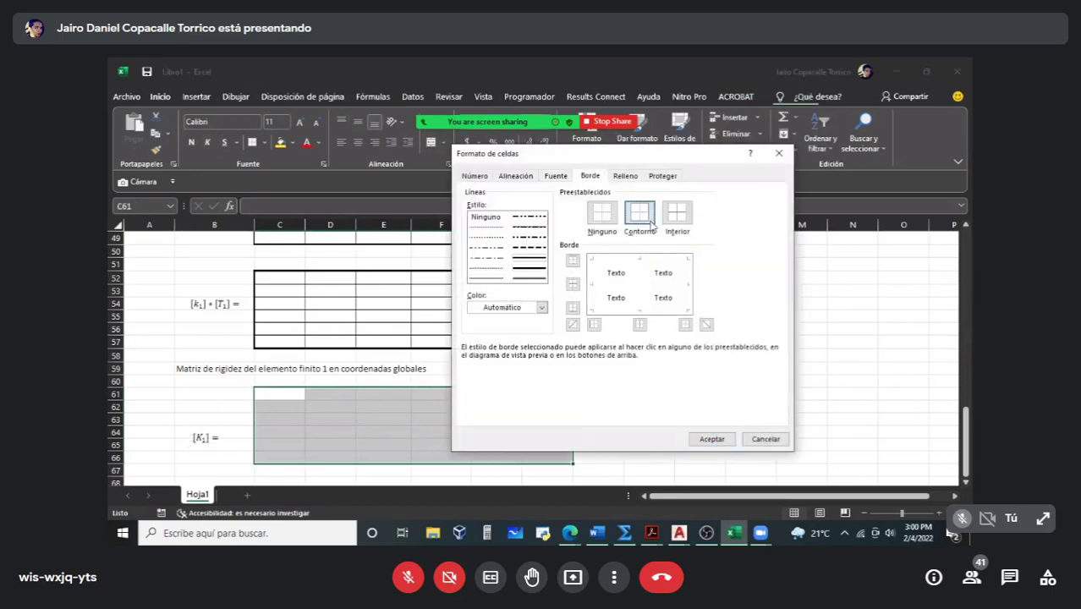
click(651, 222)
click(494, 281)
click(676, 215)
click(711, 438)
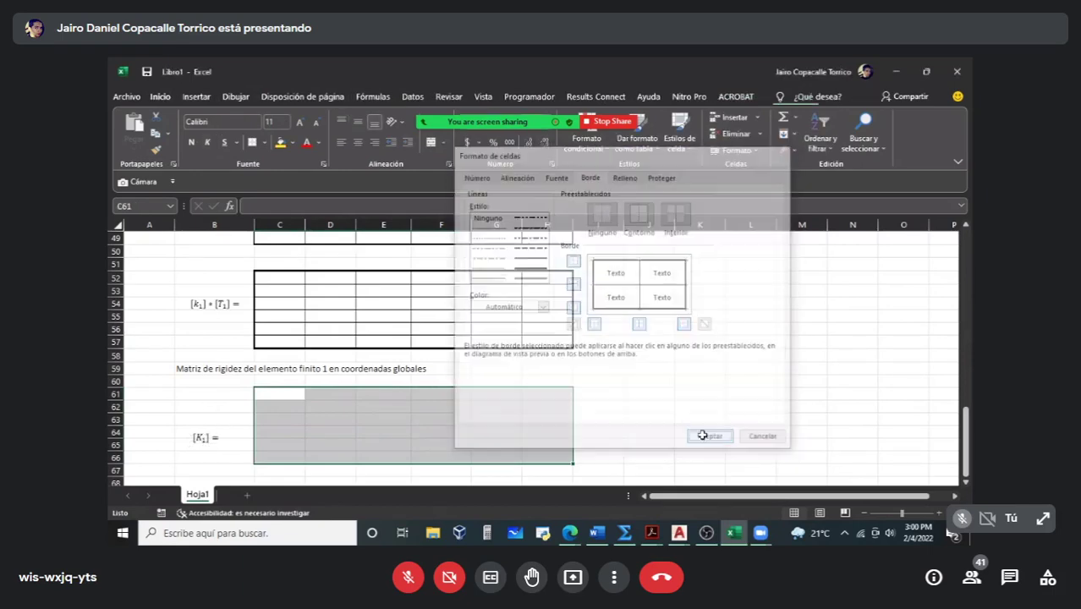
click(695, 406)
Step: Move the reference image of the transformation matrices left so that it begins over column G, beside the [T₁] matrix
scroll(607, 383, up, 2)
scroll(607, 384, up, 3)
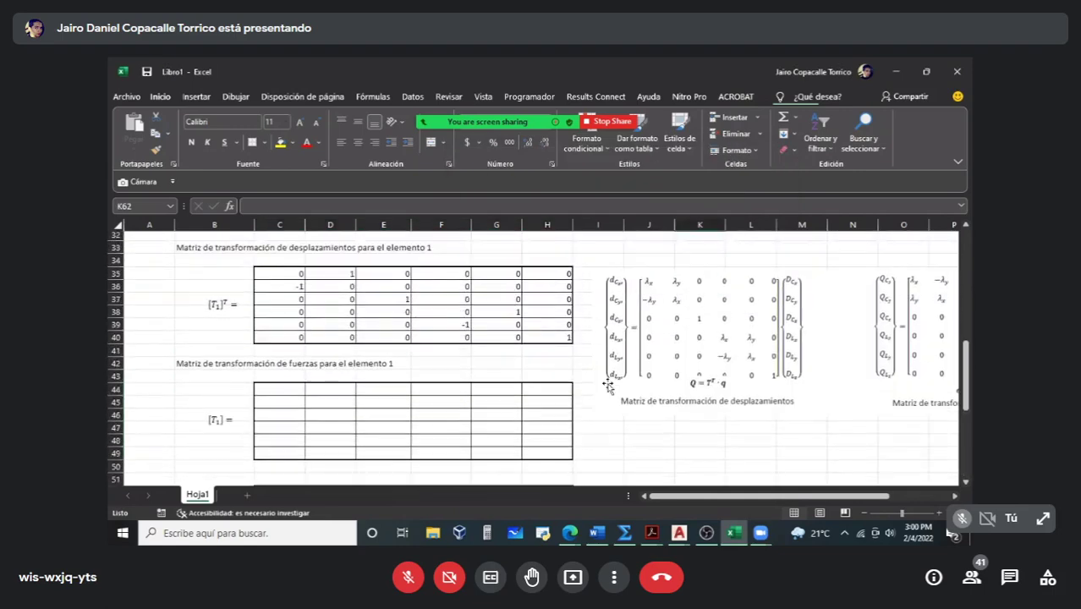
click(285, 368)
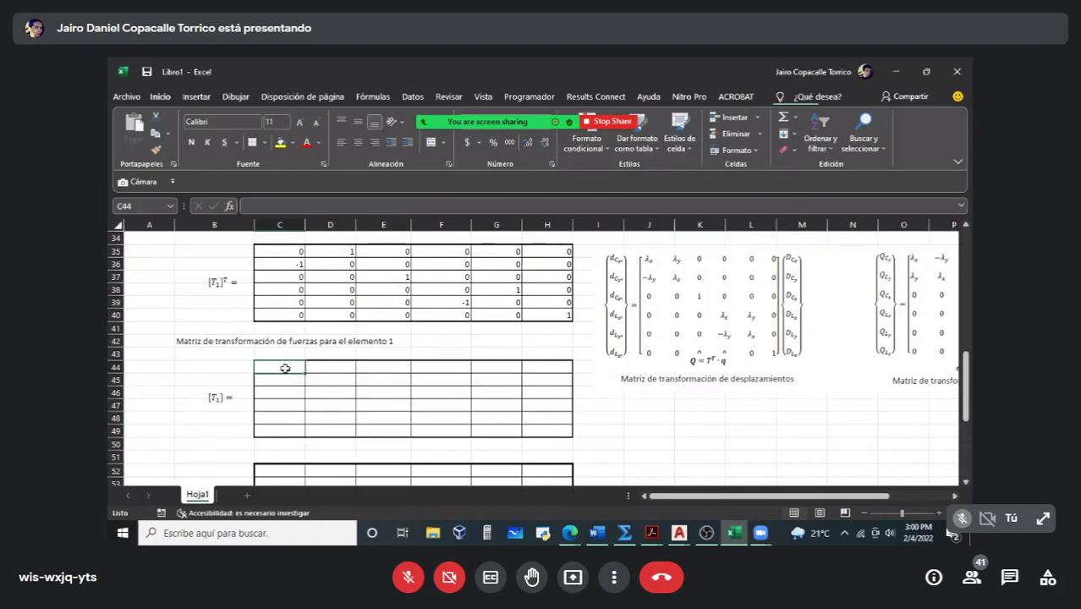
drag(591, 343, 557, 351)
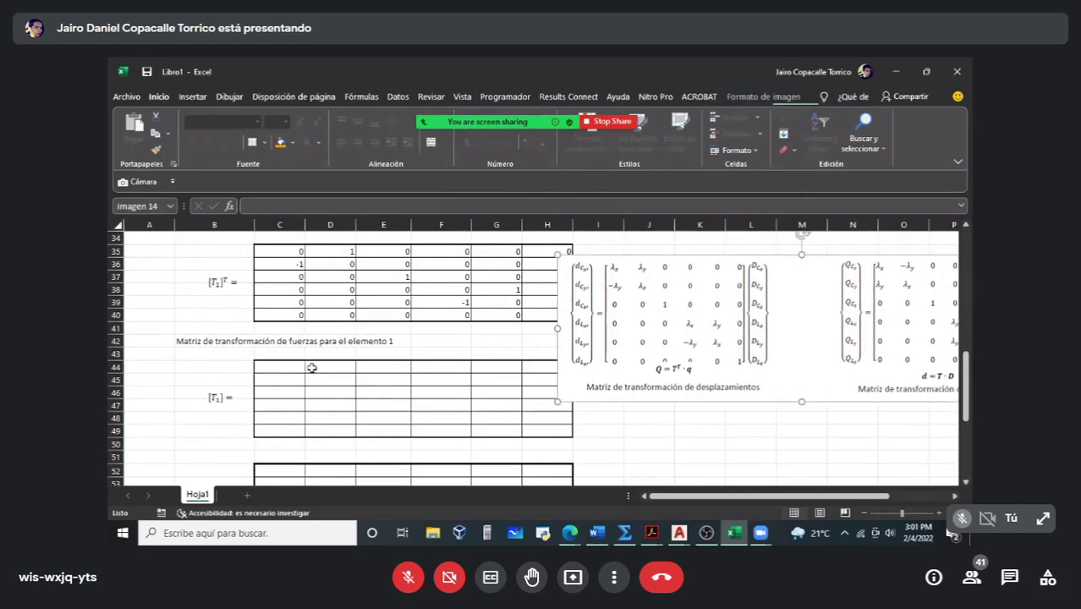
drag(765, 351, 703, 351)
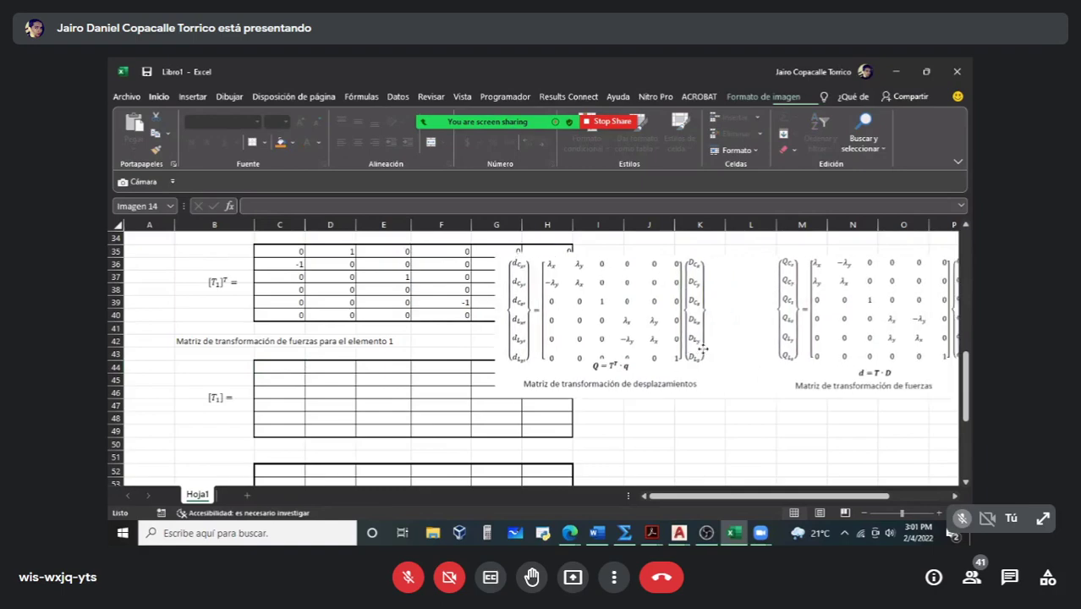
click(378, 364)
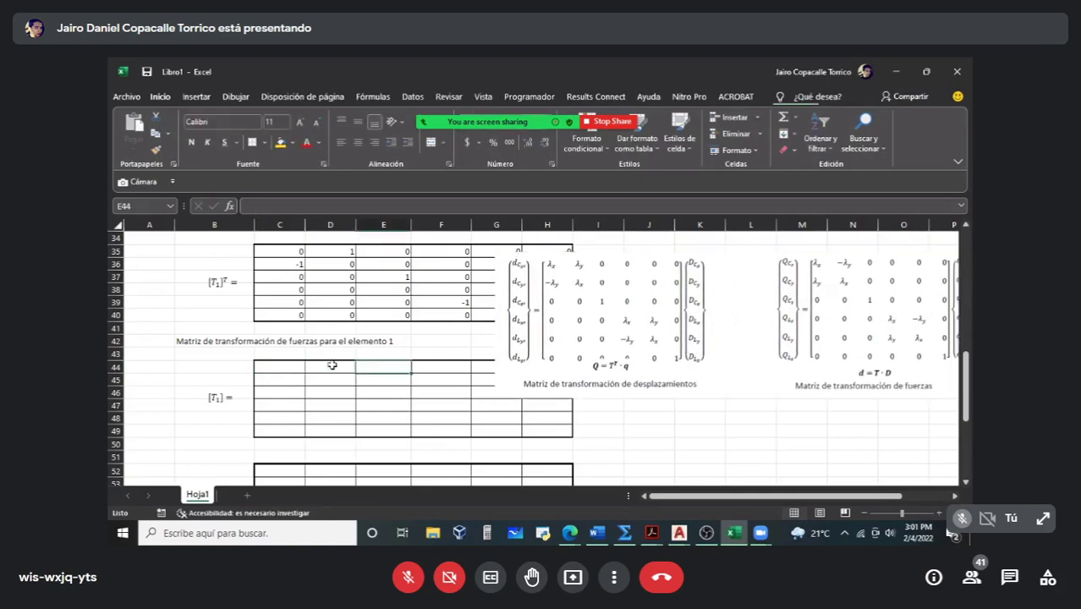
click(309, 364)
click(294, 368)
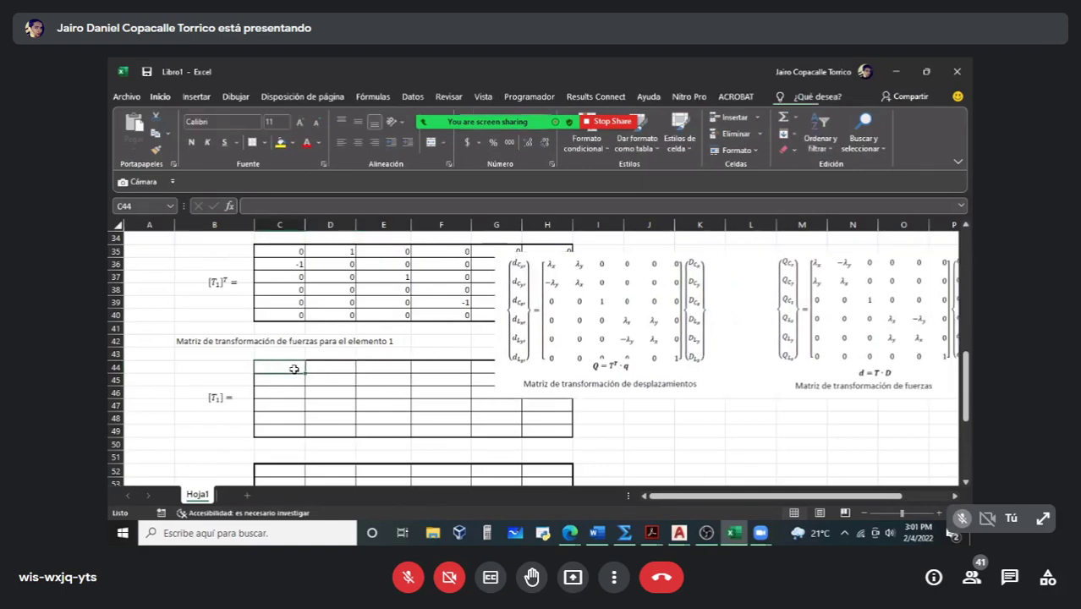
text(=)
scroll(309, 364, up, 11)
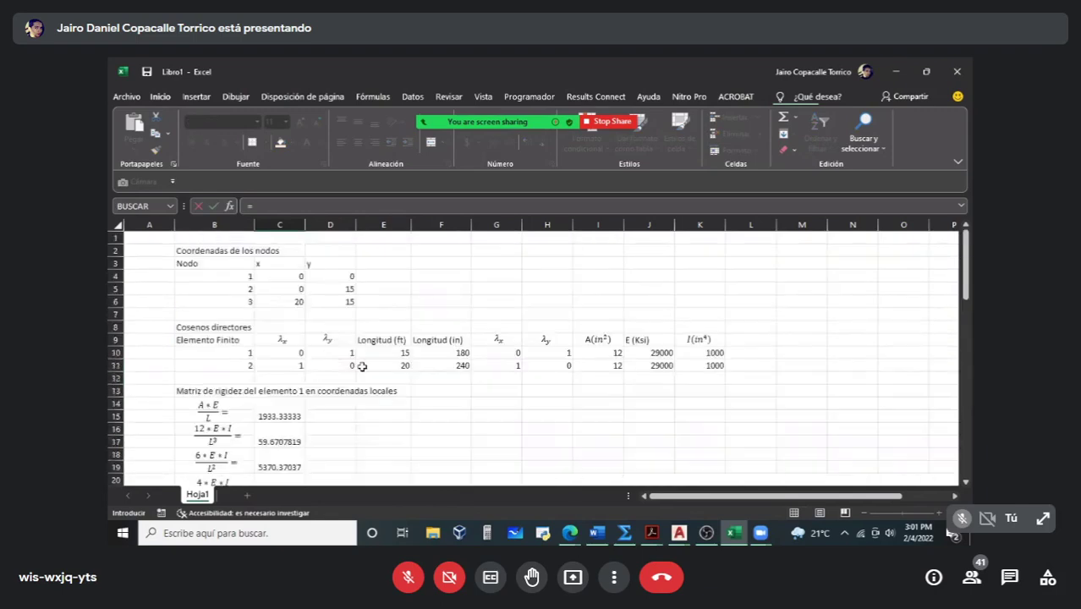
key(Escape)
click(287, 352)
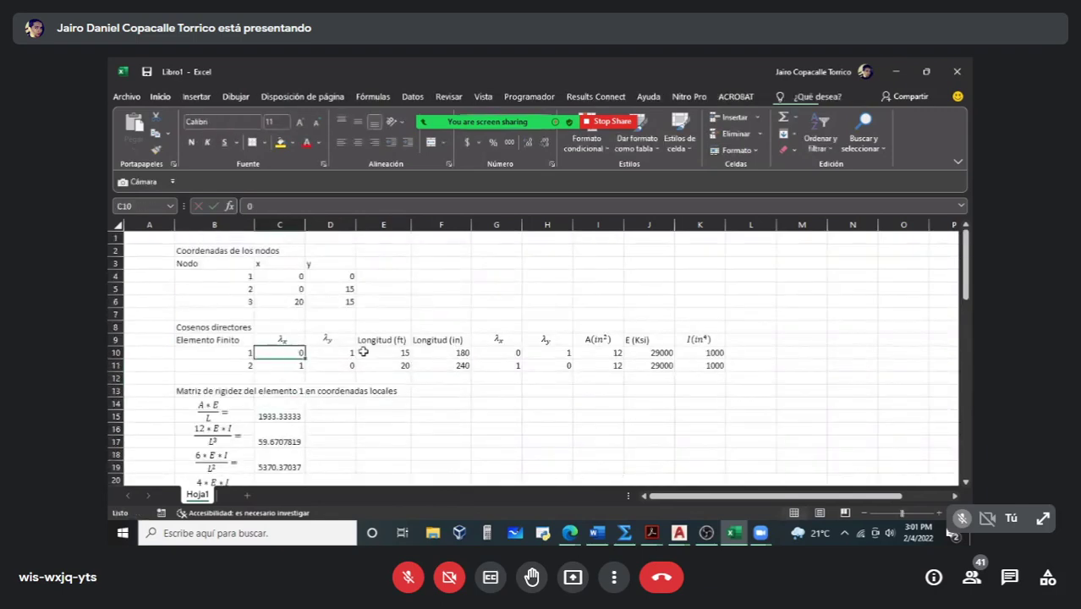
scroll(405, 352, down, 12)
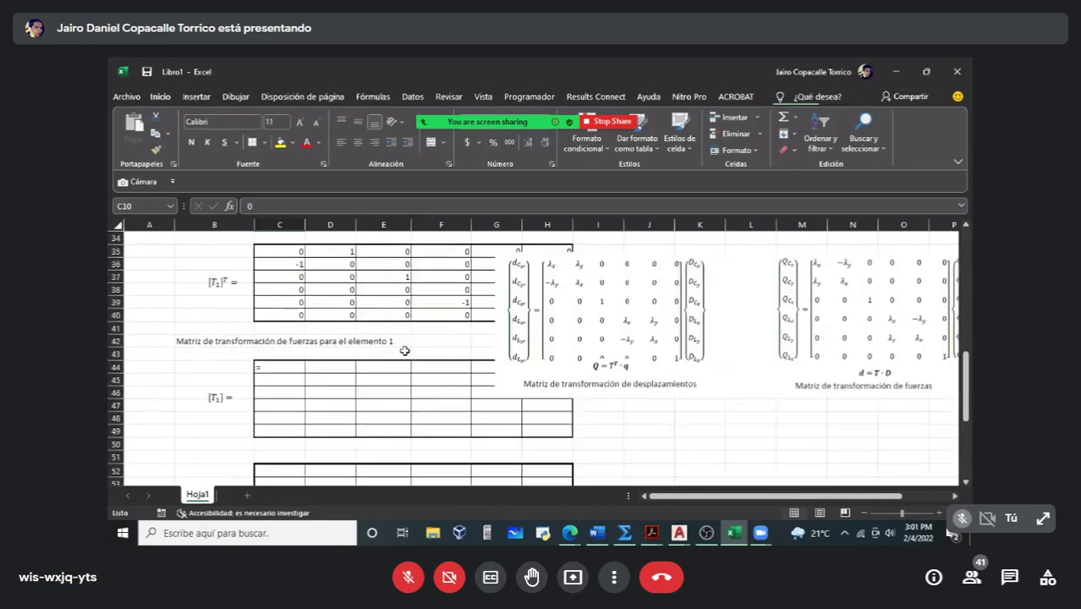
Step: Enter =C10 in C44 to link the first diagonal term of [T₁] to element 1's λx
click(280, 331)
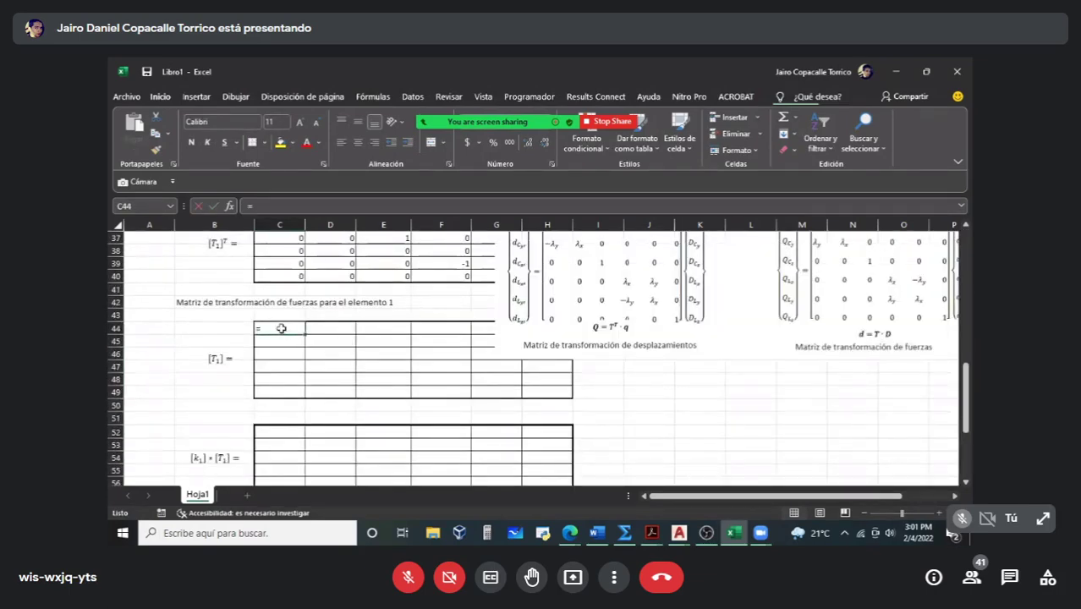
text(=)
scroll(328, 351, up, 12)
click(308, 356)
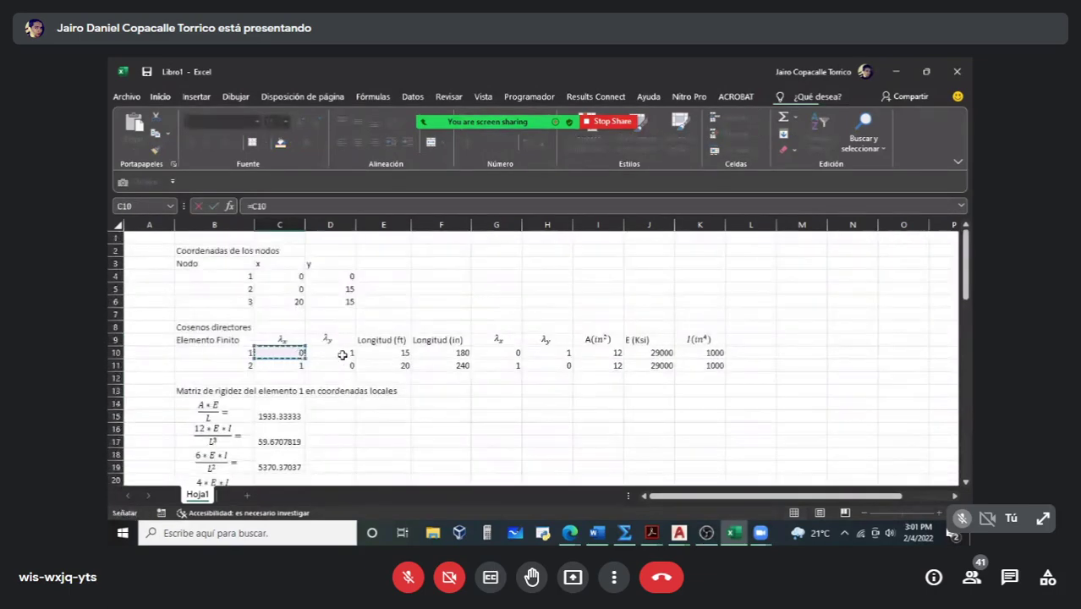
key(Return)
Step: Enter =C10 in D45 as the second diagonal term of [T₁], using element 1's λx
click(345, 323)
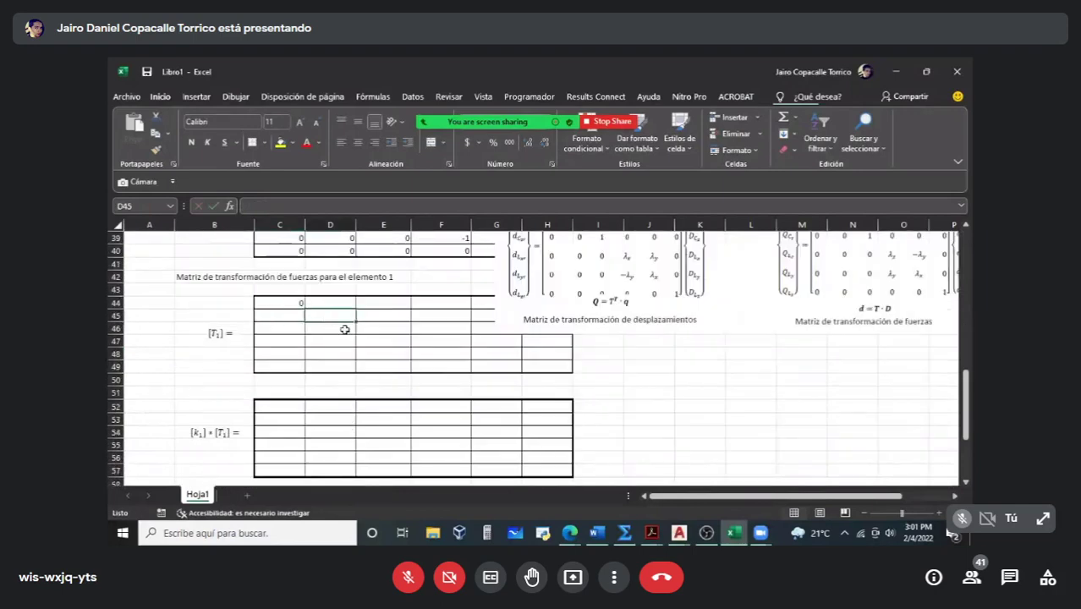
scroll(344, 331, up, 2)
text(=)
scroll(346, 334, up, 10)
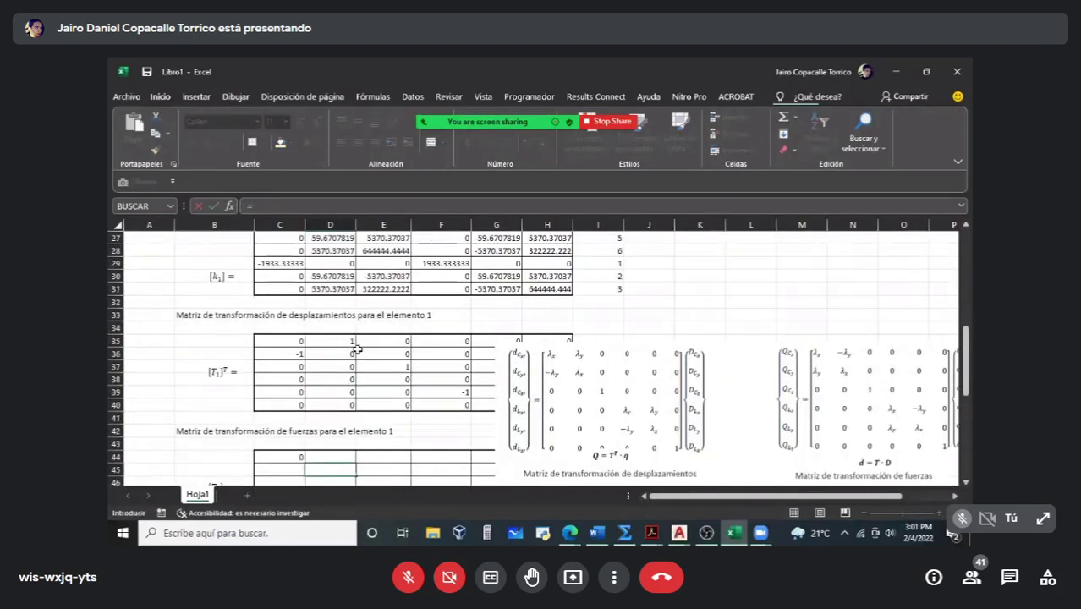
click(298, 355)
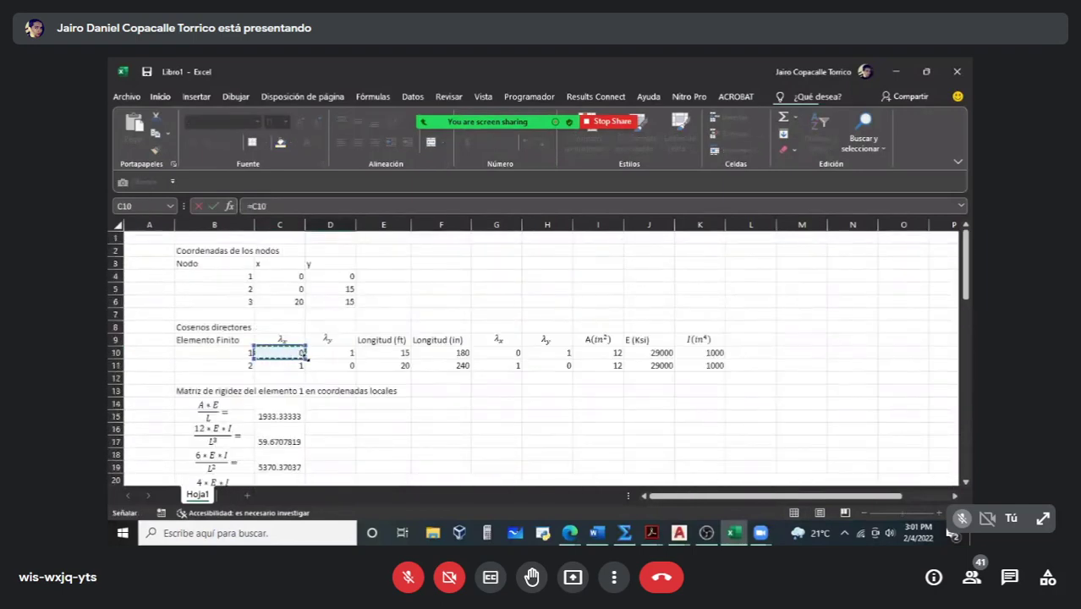
key(Return)
scroll(355, 385, up, 2)
scroll(338, 359, down, 2)
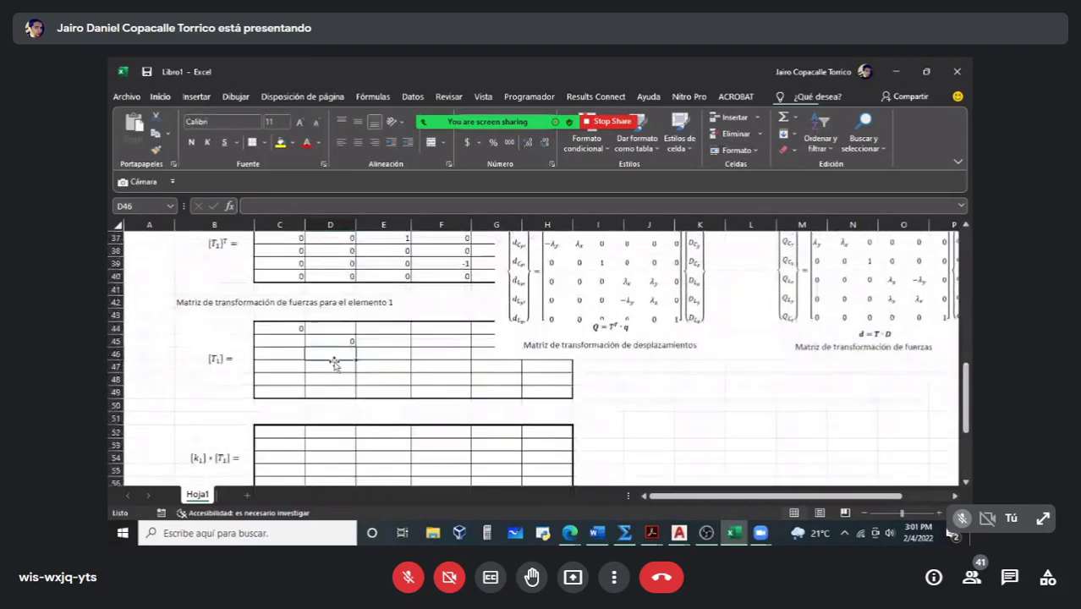
Step: Enter the negative of element 1's λy in D44 by multiplying D10 by -1
click(339, 326)
text(=)
scroll(347, 338, up, 10)
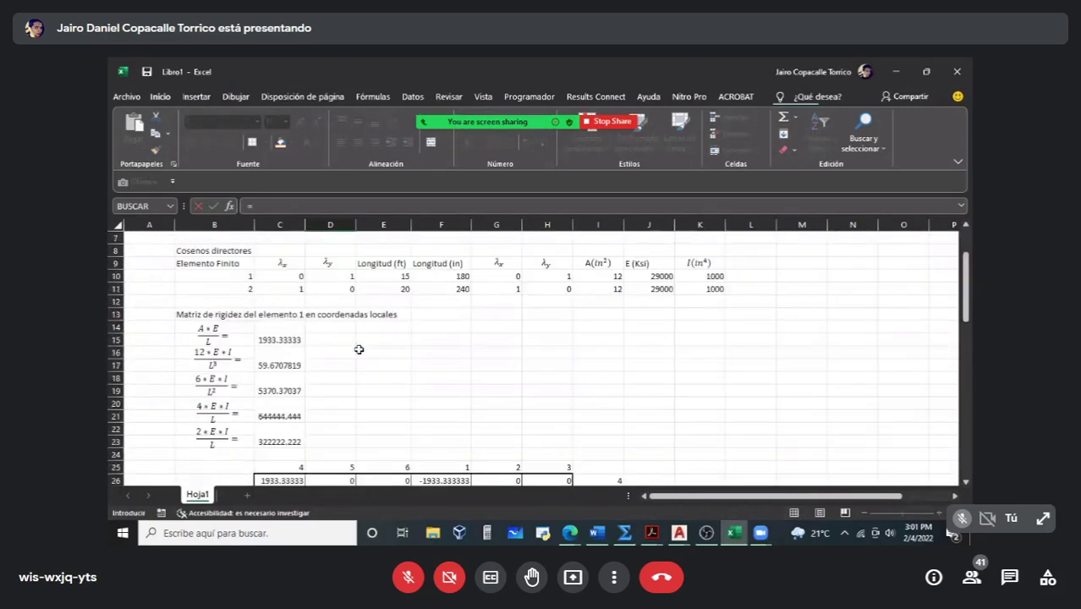
click(351, 280)
text(*)
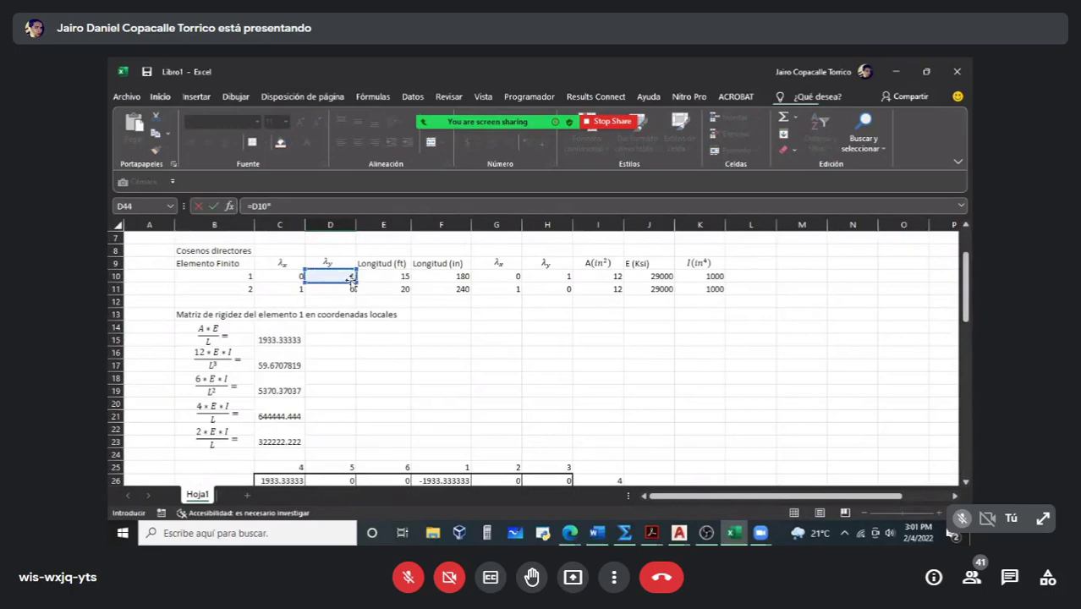
key(Return)
scroll(363, 425, down, 2)
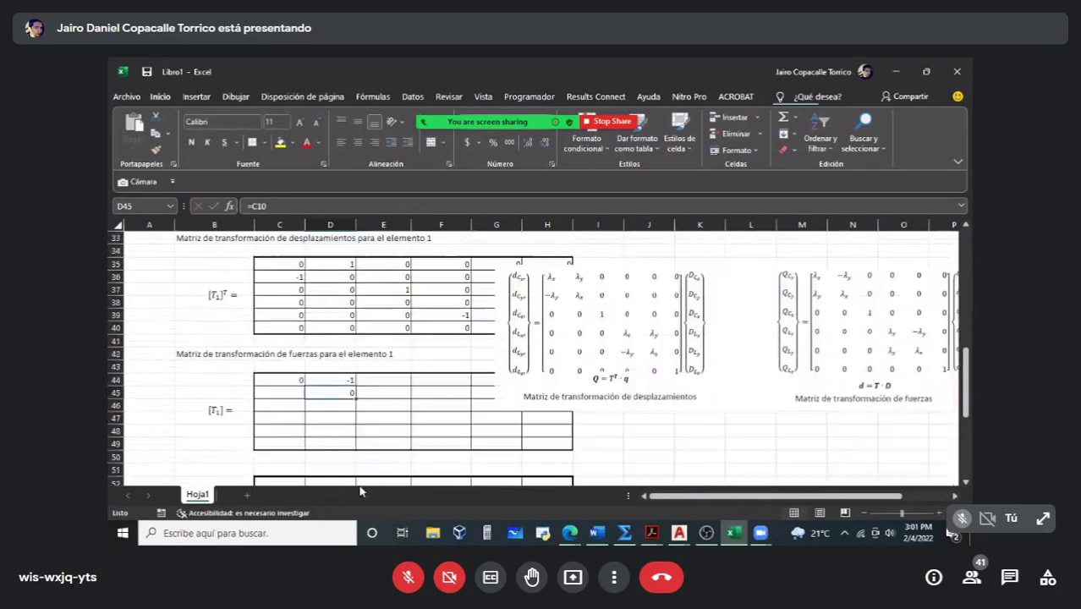
Step: Link C45 to element 1's λy with =D10 and enter 1 in E46
click(280, 393)
text(=)
scroll(286, 391, up, 10)
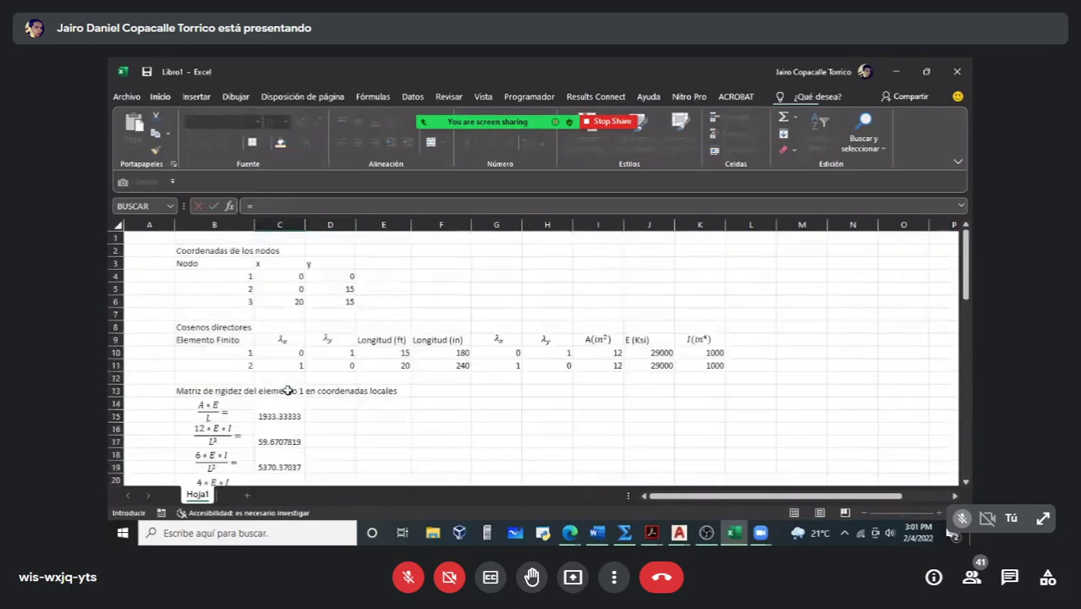
click(335, 351)
key(Return)
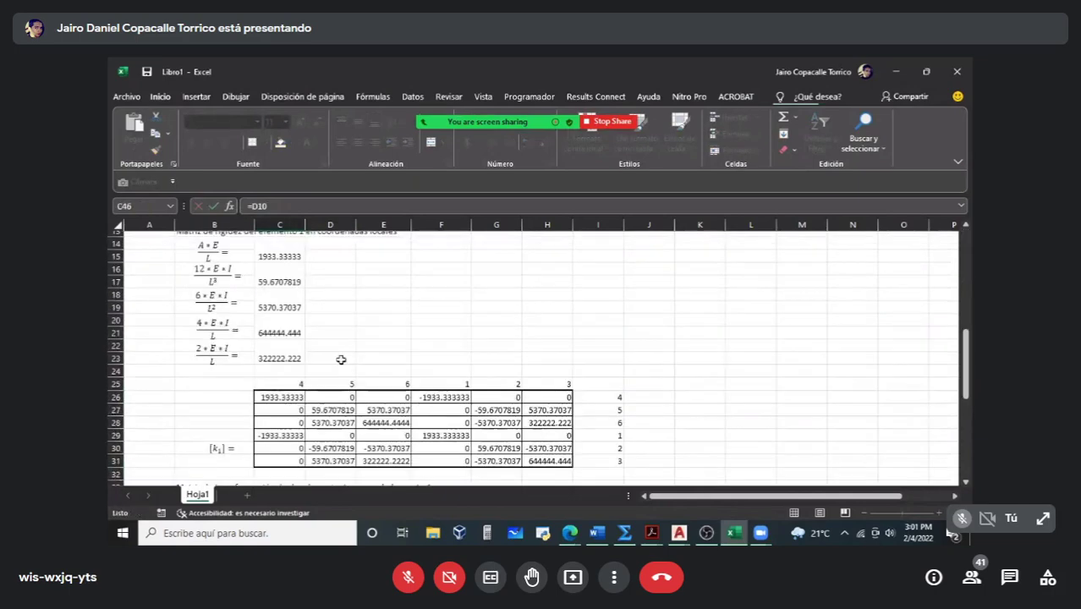
click(383, 395)
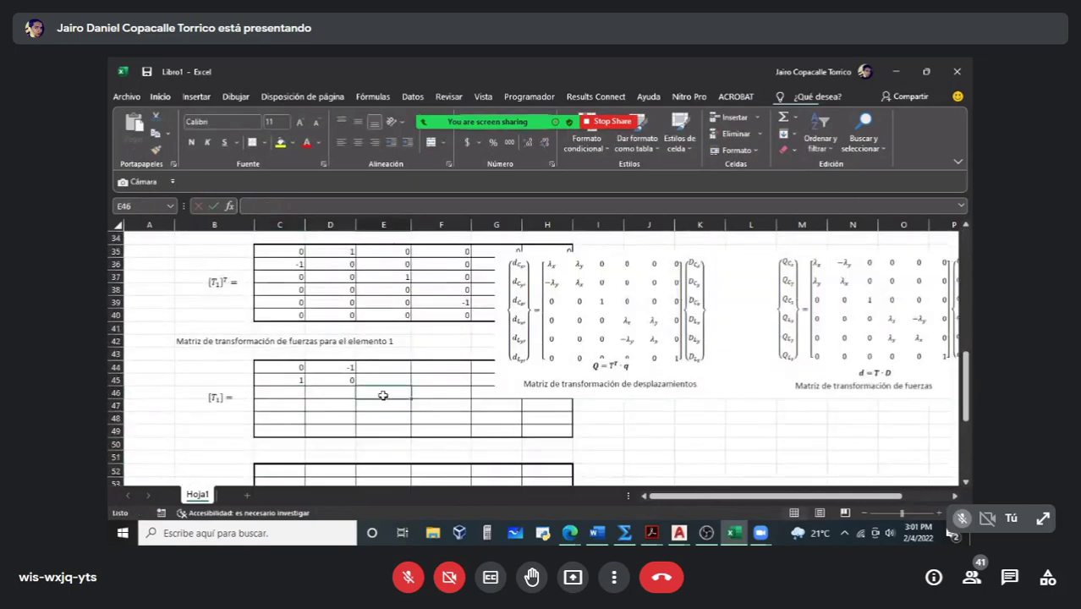
text(1)
Step: Enter =C10 in F47 to place element 1's λx on the fourth diagonal position of [T₁]
click(445, 406)
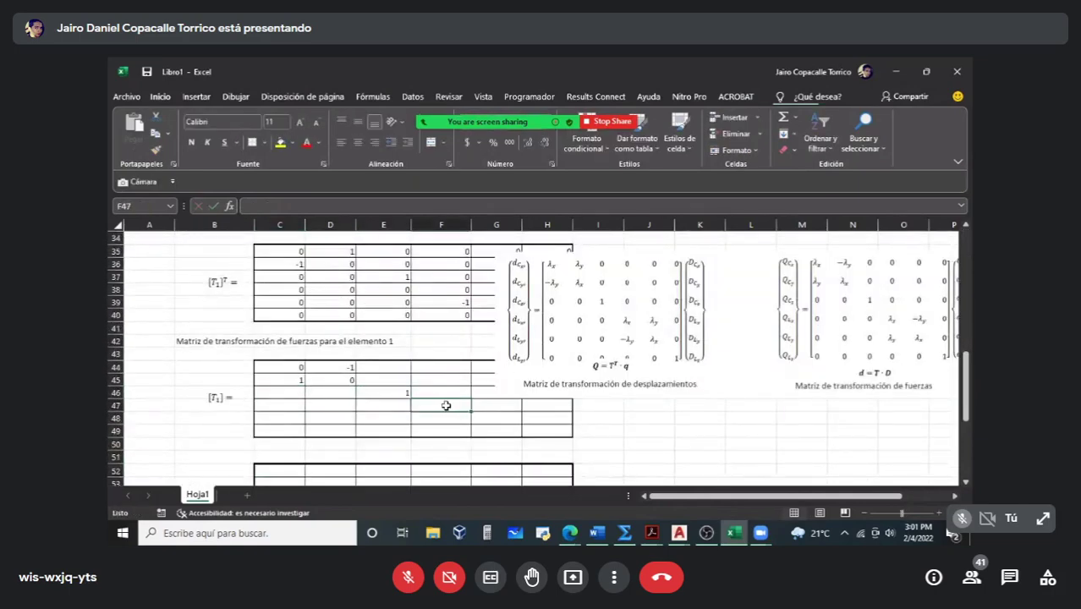
text(=)
scroll(435, 415, up, 11)
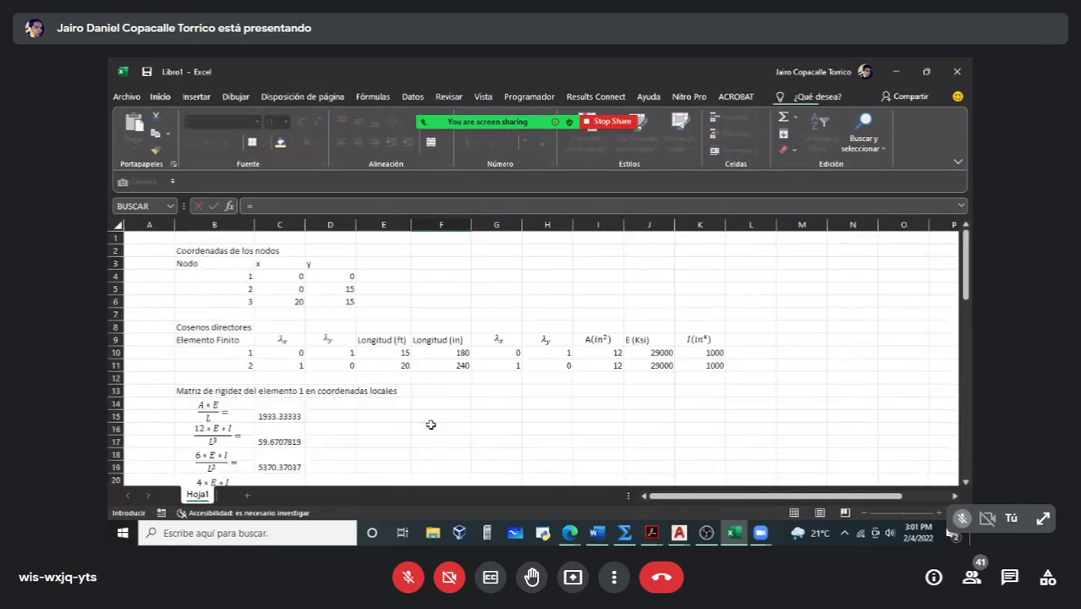
click(288, 352)
key(Return)
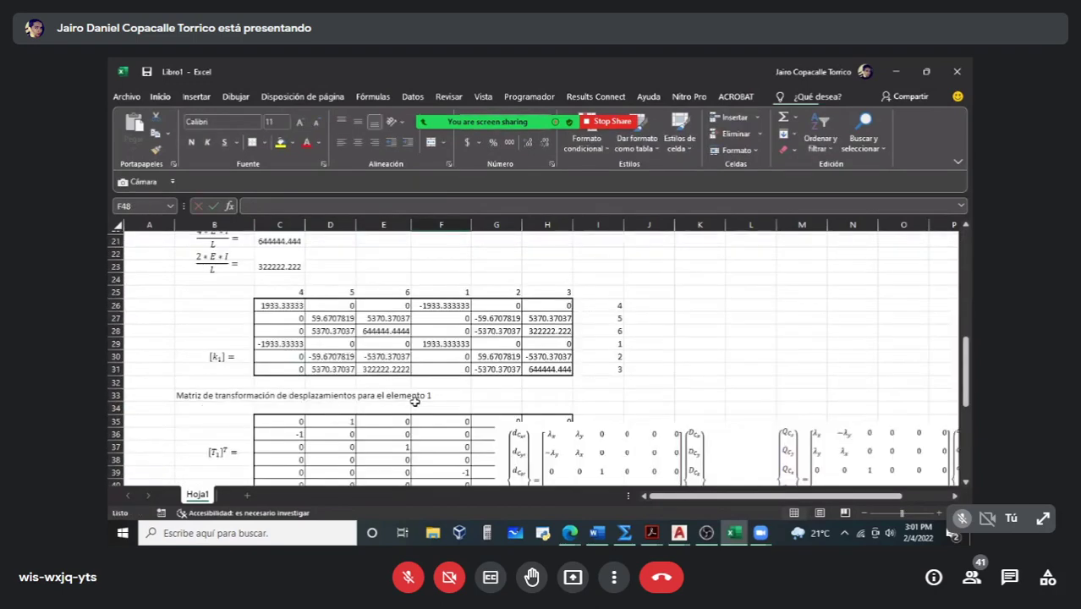
Step: Enter =C10 in G48 to place element 1's λx on the fifth diagonal position of [T₁]
click(493, 393)
text(=)
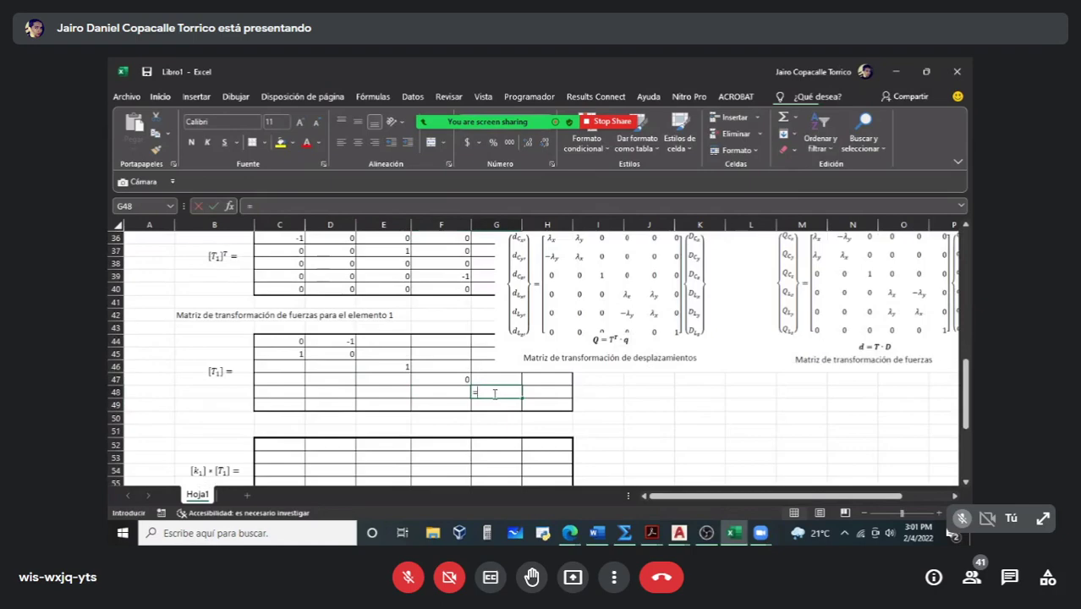
scroll(435, 381, up, 11)
click(294, 326)
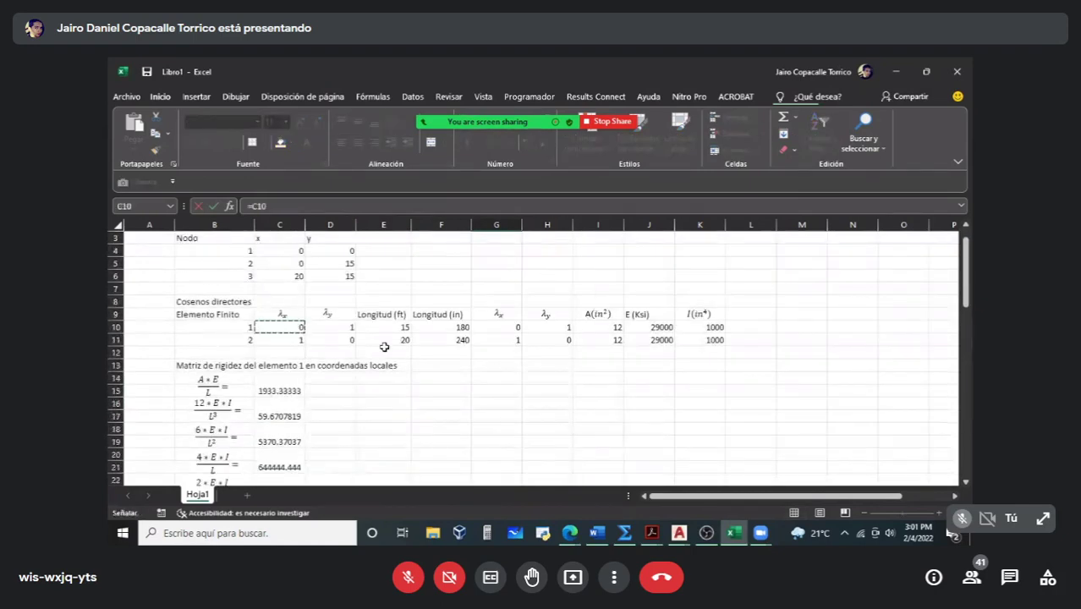
key(Return)
Step: Enter =D10*(-1) in G47 for the negative λy term in the lower block of [T₁]
click(492, 365)
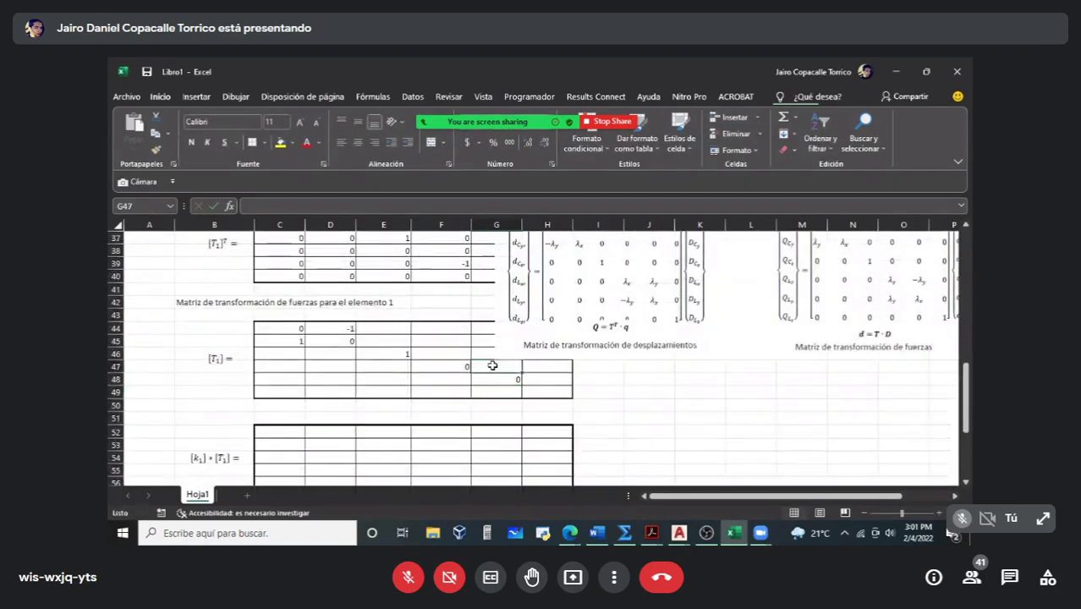
text(=)
scroll(492, 366, up, 12)
click(332, 355)
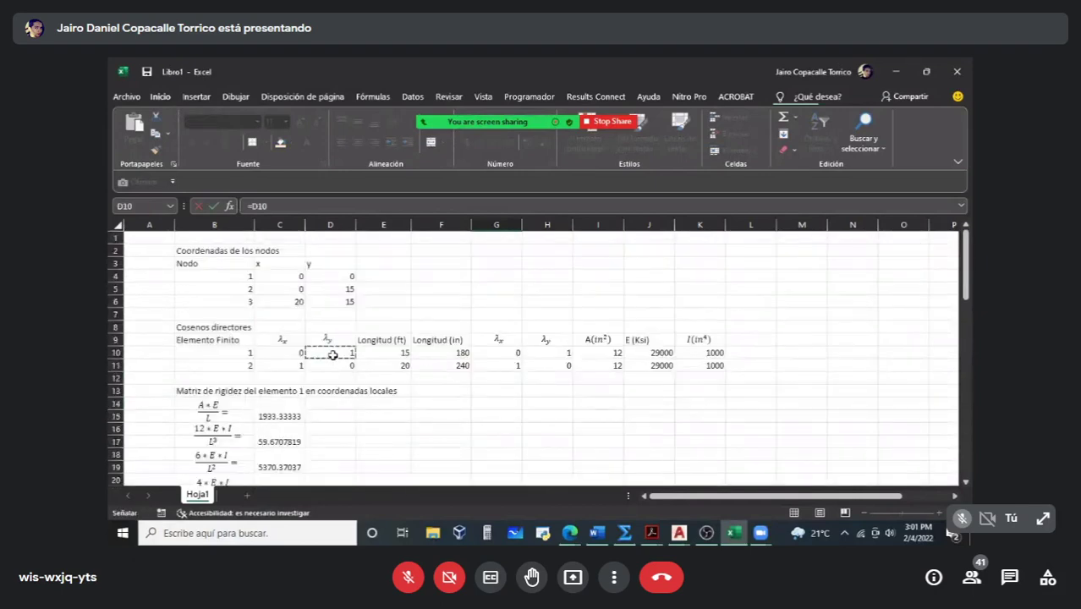
text(*)
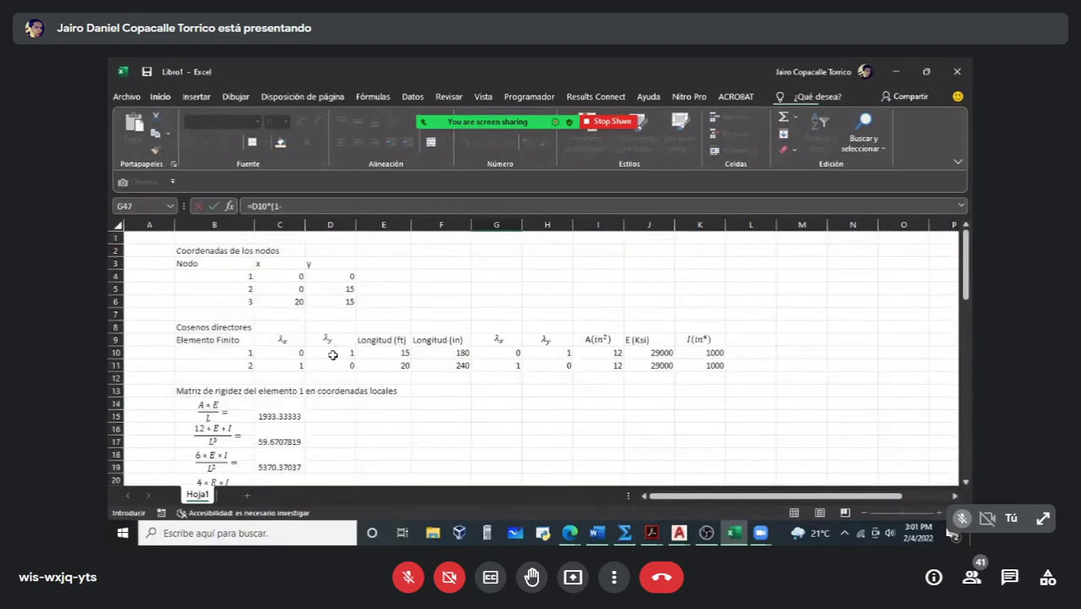
text((-1))
key(Return)
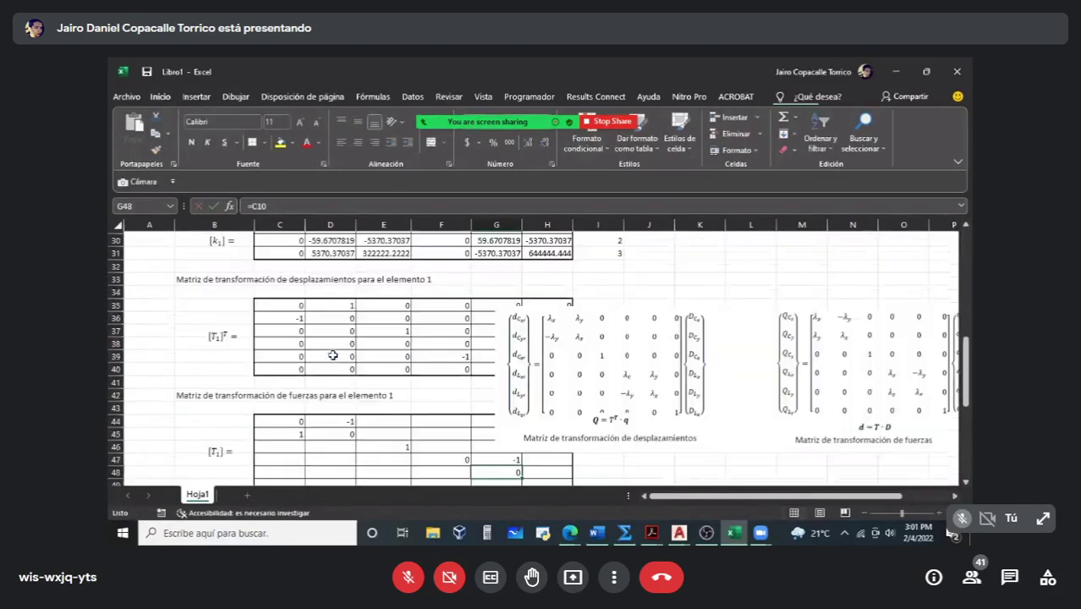
scroll(440, 449, down, 1)
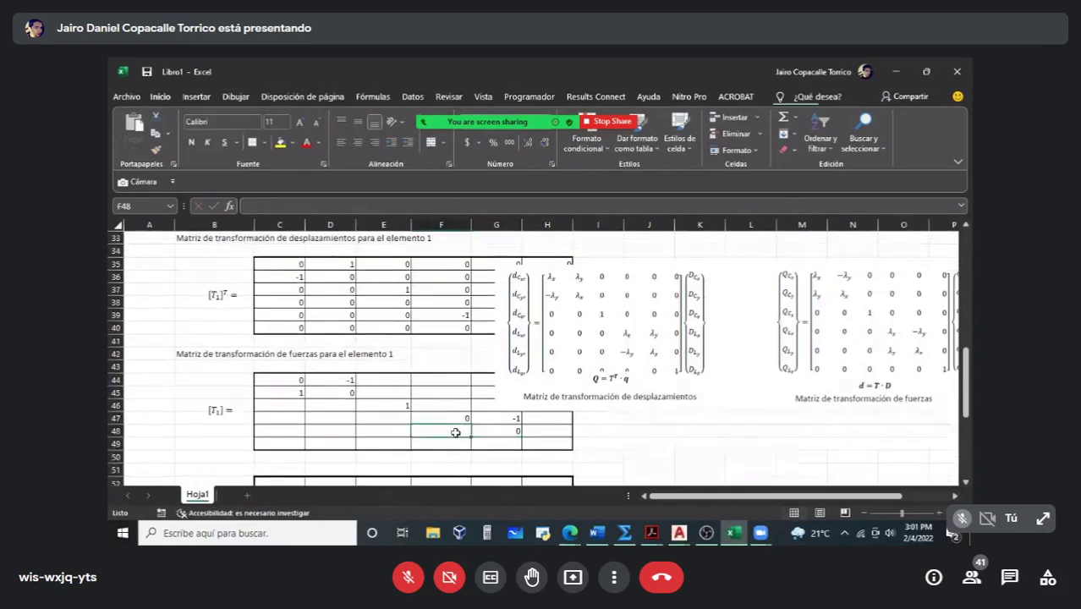
Step: Link F48 to element 1's λy with =D10 and enter 1 in H49 of [T₁]
text(=)
scroll(442, 421, up, 11)
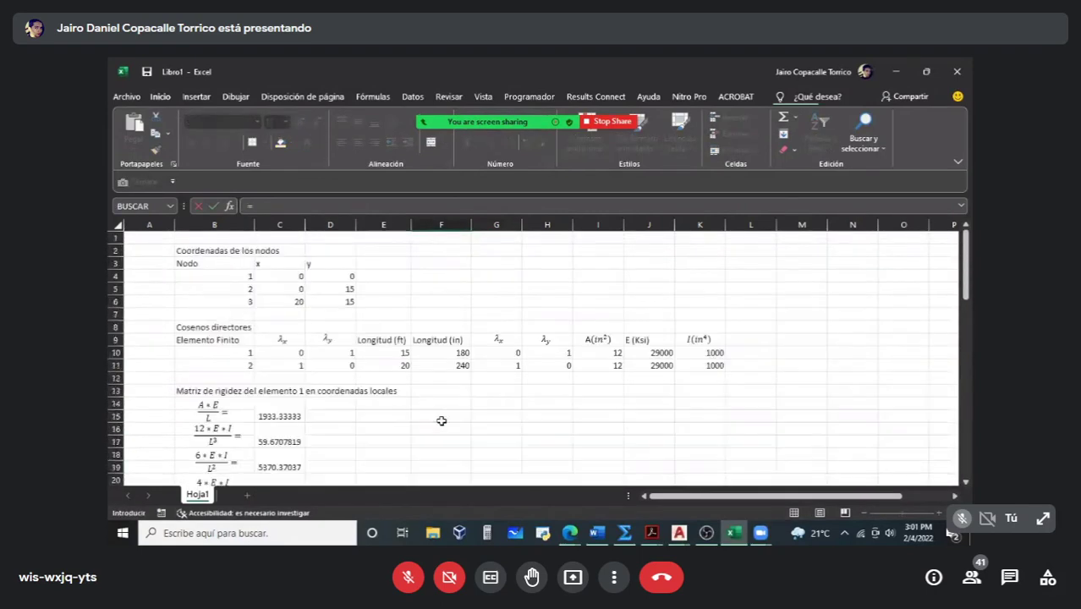
click(298, 353)
key(Return)
key(Left)
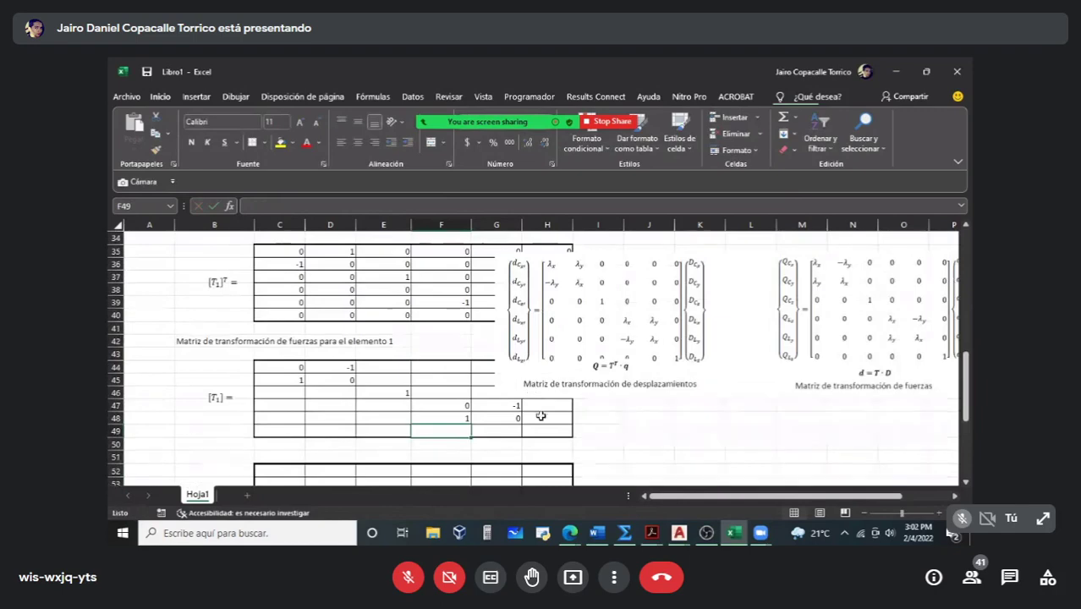
key(Right)
key(Right)
text(1)
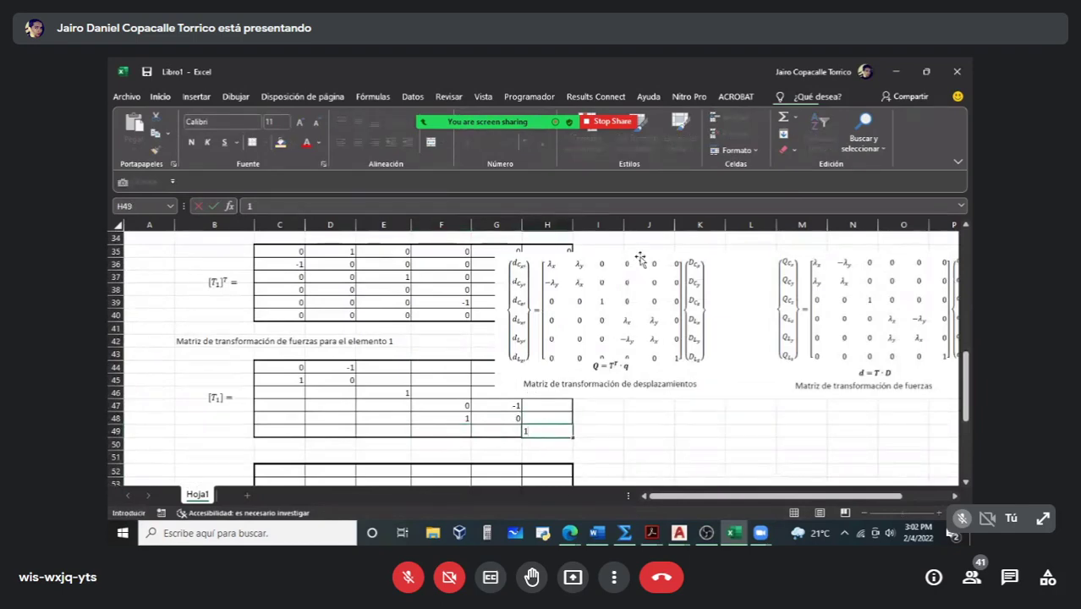
Step: Move the reference image of the transformation matrices away from the [T₁] table so that it starts around column I
drag(637, 262, 654, 252)
click(557, 416)
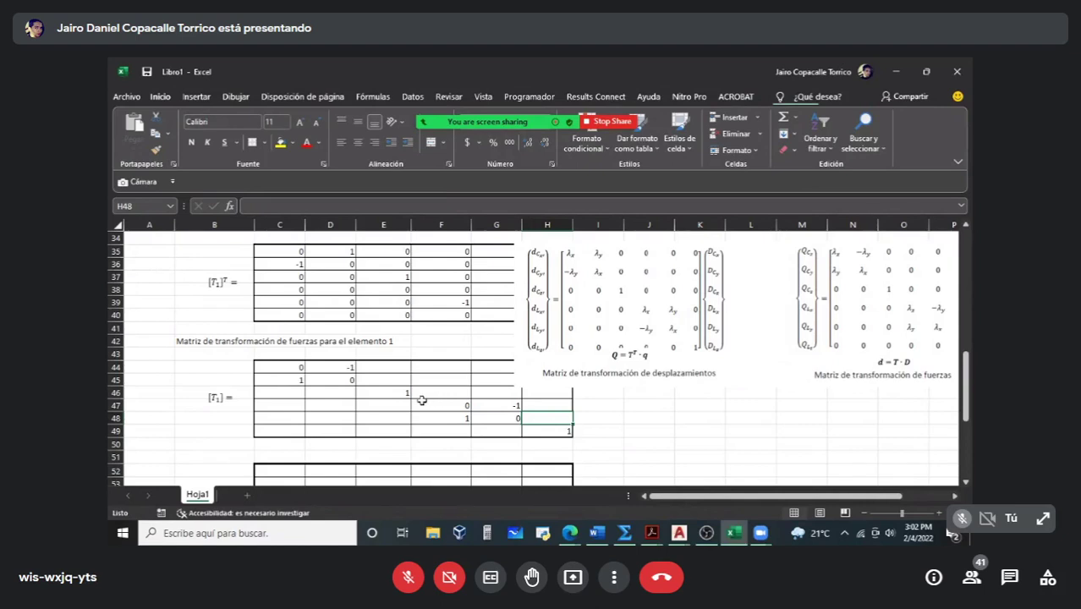
click(390, 369)
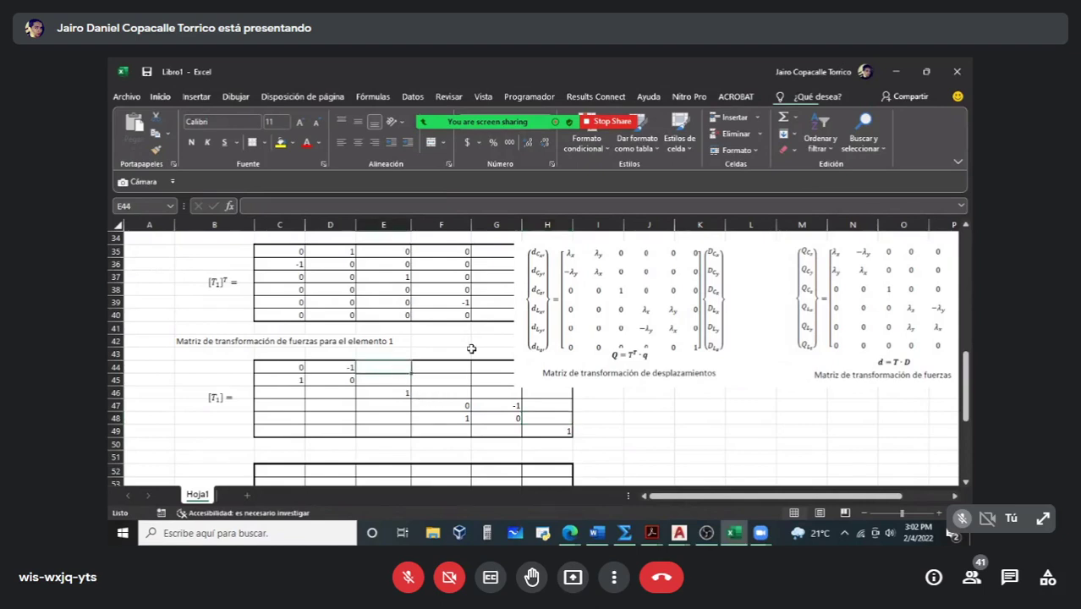
drag(651, 270, 731, 270)
Step: Fill the rest of the first row of [T₁], E44:H44, with 0
click(383, 366)
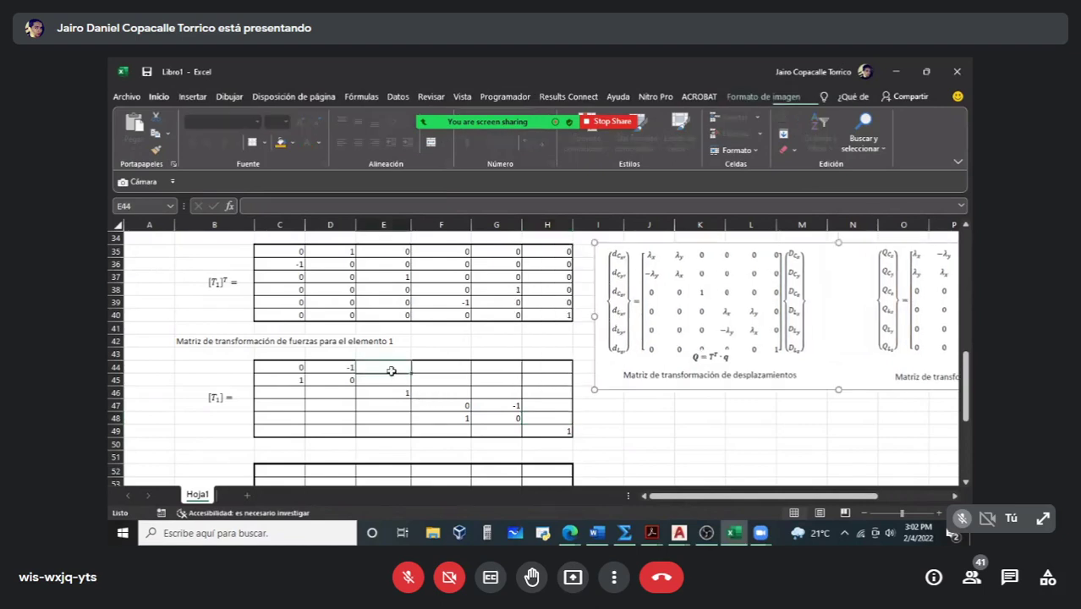
text(0)
click(435, 368)
text(0)
click(498, 367)
text(0)
click(540, 369)
text(0)
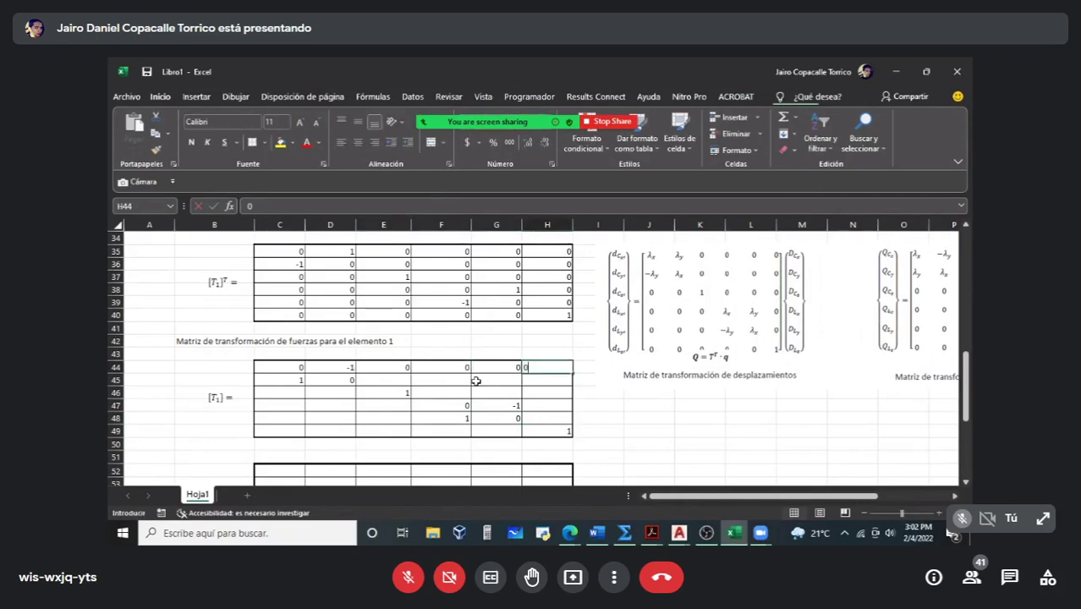
Step: Fill the rest of the second row of [T₁], E45:H45, with 0
click(390, 384)
text(0)
click(436, 378)
text(0)
click(494, 379)
text(0)
click(543, 379)
text(0)
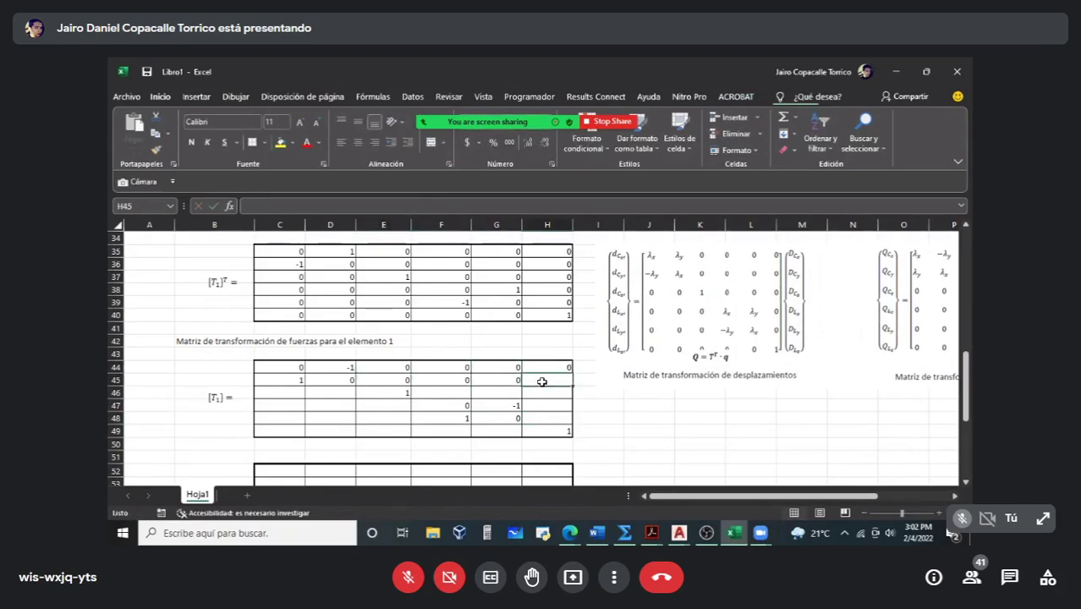
Step: Enter 0 in F46:H46 and in H47 and H48 of [T₁]
click(452, 394)
text(0)
click(497, 393)
text(0)
click(541, 393)
text(0)
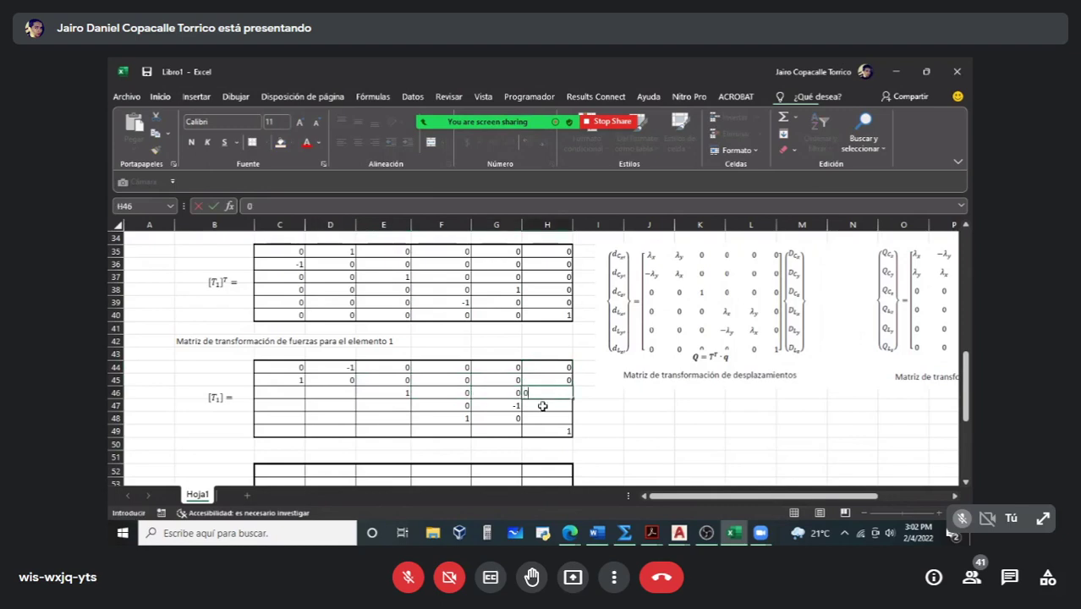
click(546, 405)
text(00)
Step: Enter 0 in E49:G49 and in E47 and E48 of [T₁]
click(501, 428)
text(0)
click(448, 429)
text(0)
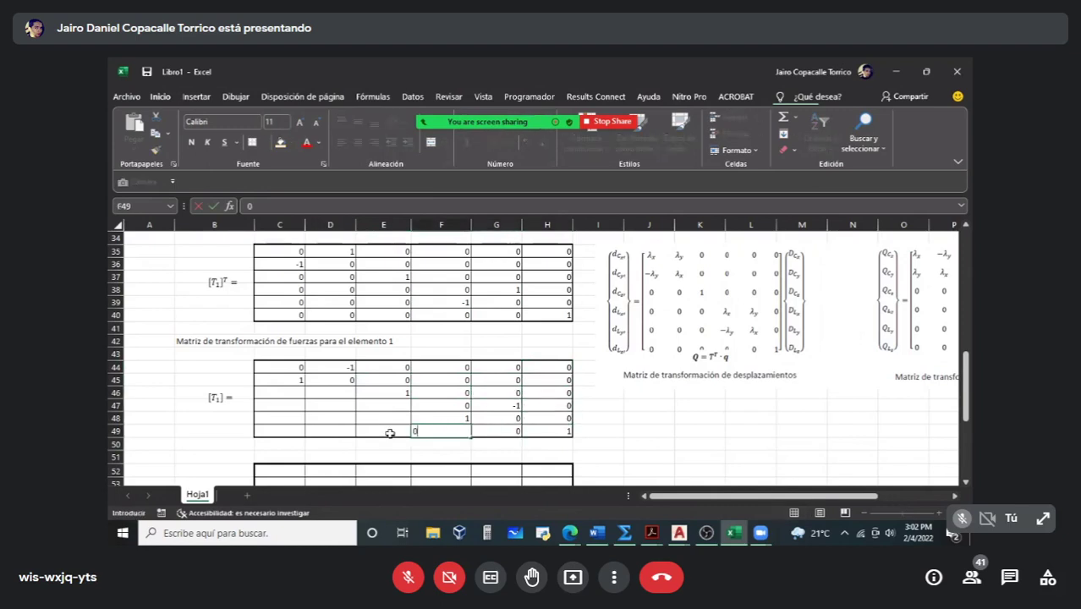
click(390, 429)
text(0)
click(388, 417)
text(0)
click(385, 405)
text(0)
Step: Fill the remaining empty cells of [T₁], C46:D49, with 0
click(340, 392)
text(0)
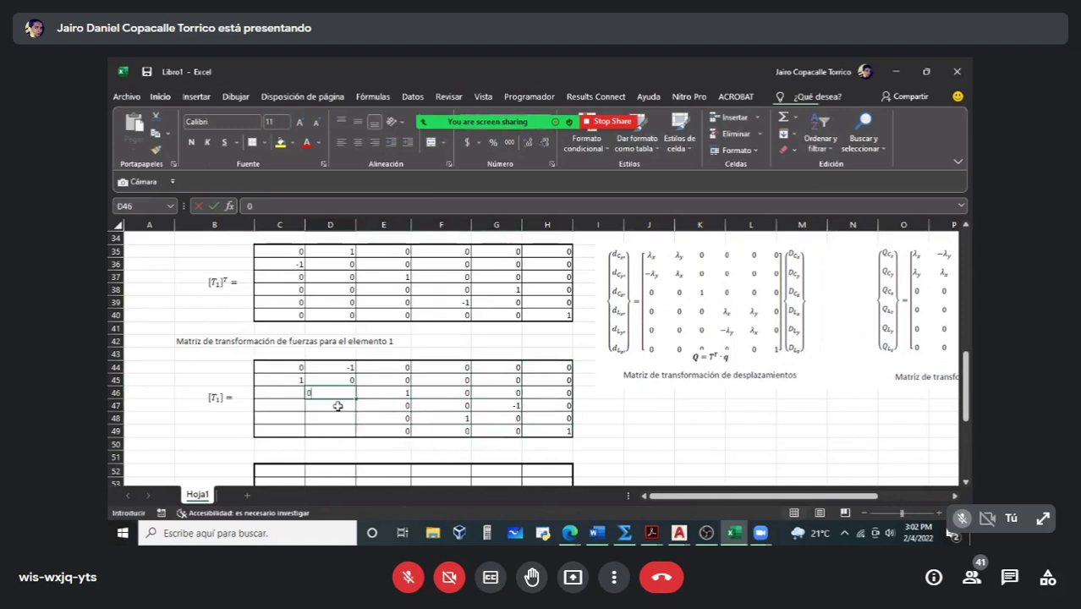
text(0)
click(334, 419)
text(0)
click(326, 430)
text(0)
click(288, 430)
text(0)
click(292, 406)
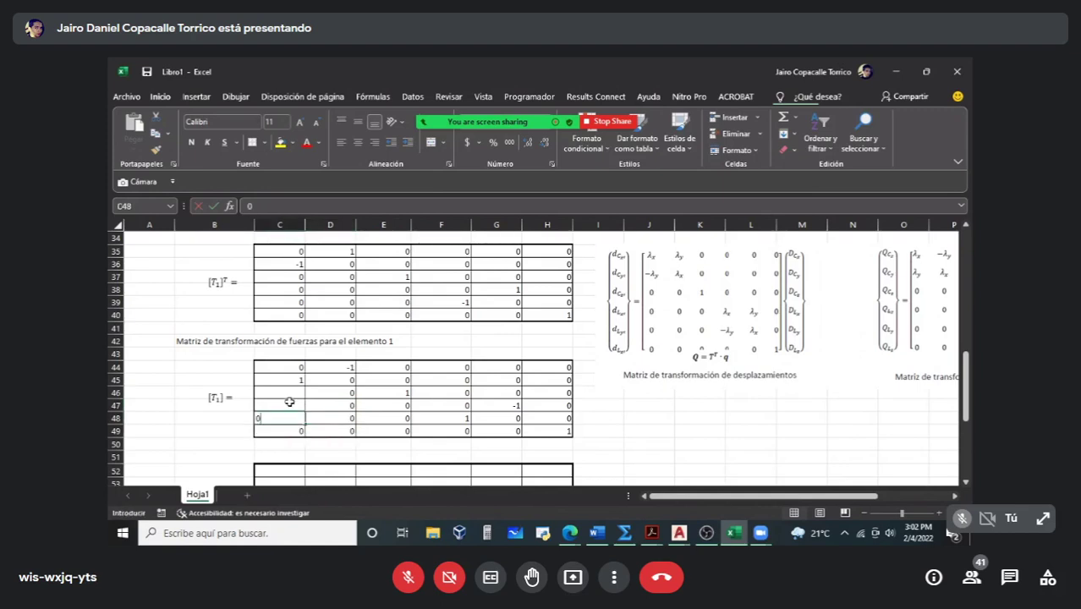
text(0)
click(643, 395)
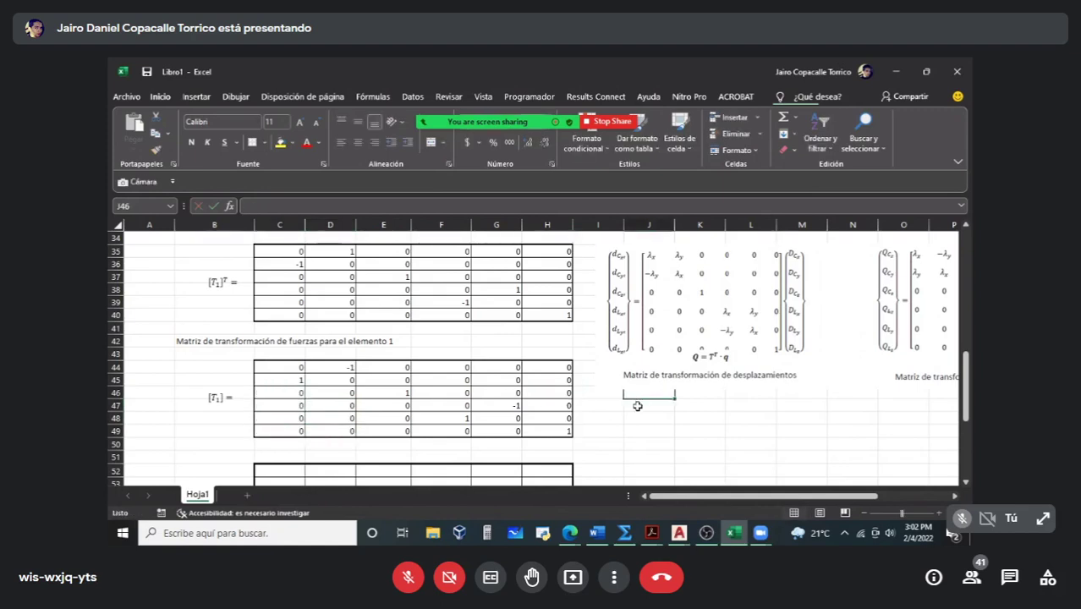
Step: Start the [k₁]*[T₁] product formula in C52 with the first term =C26*C44
scroll(638, 406, down, 2)
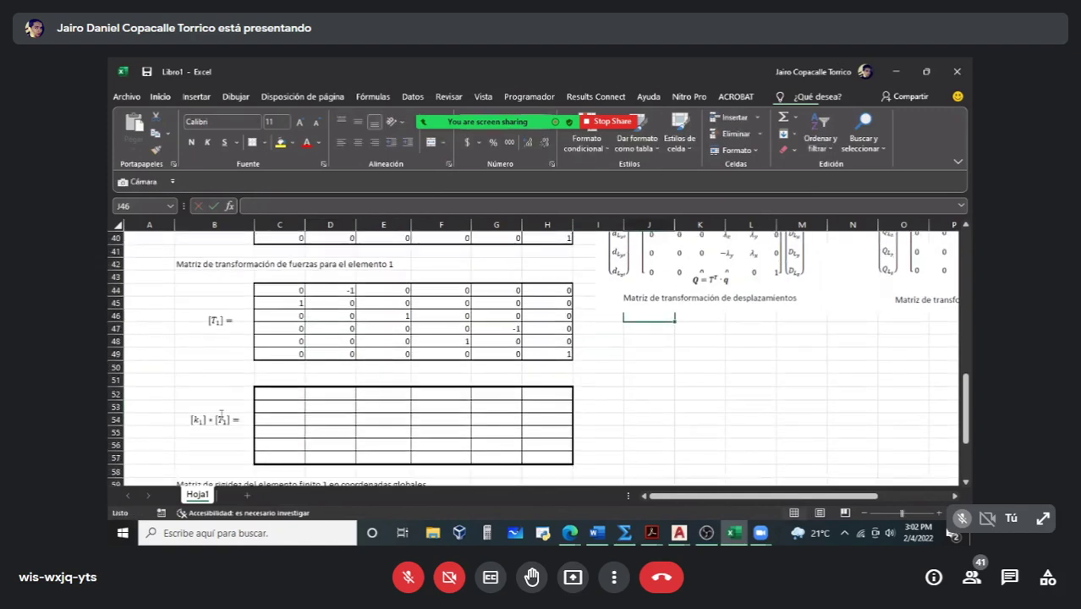
click(279, 395)
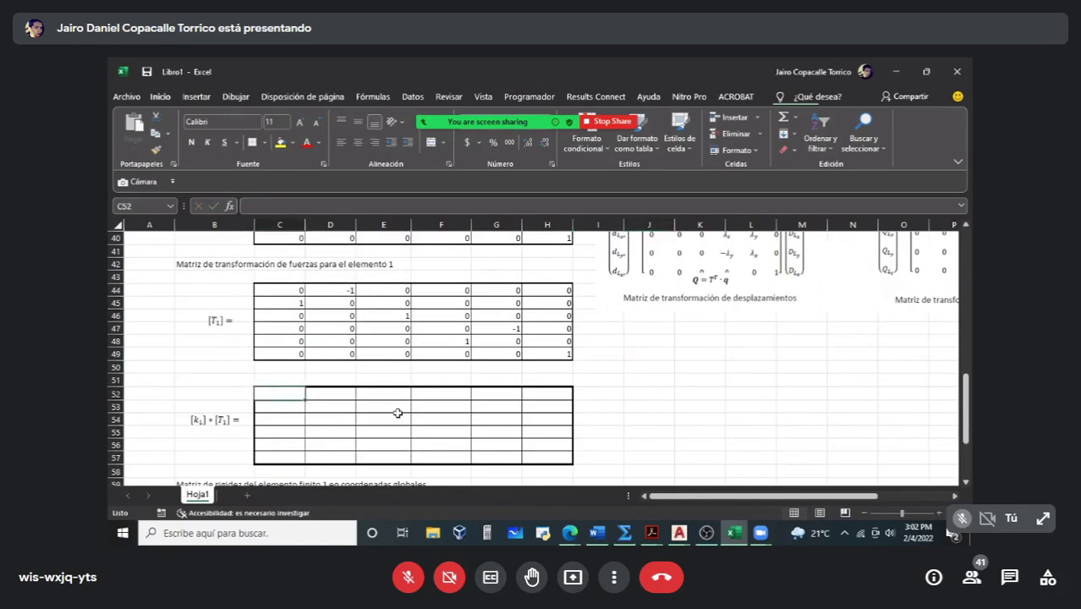
text(=)
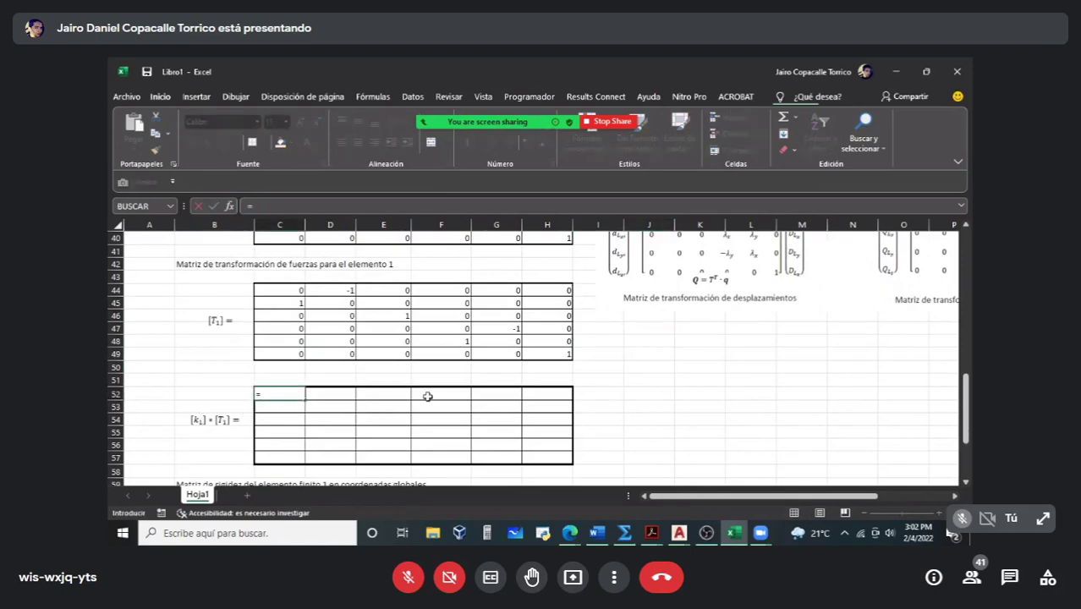
scroll(428, 397, up, 6)
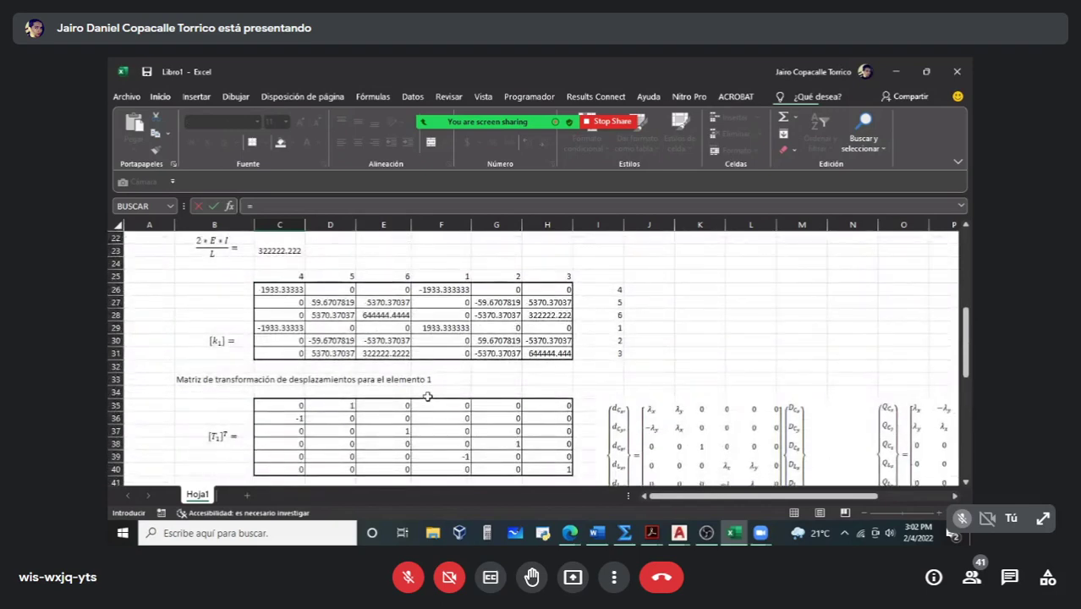
click(296, 290)
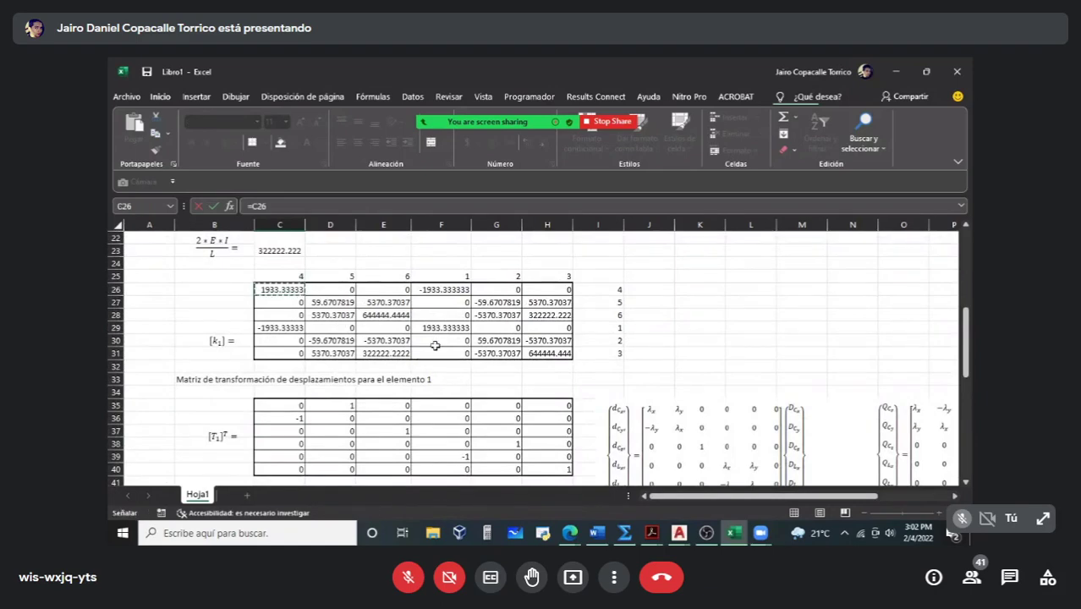
text(*)
scroll(435, 345, down, 3)
scroll(435, 345, up, 3)
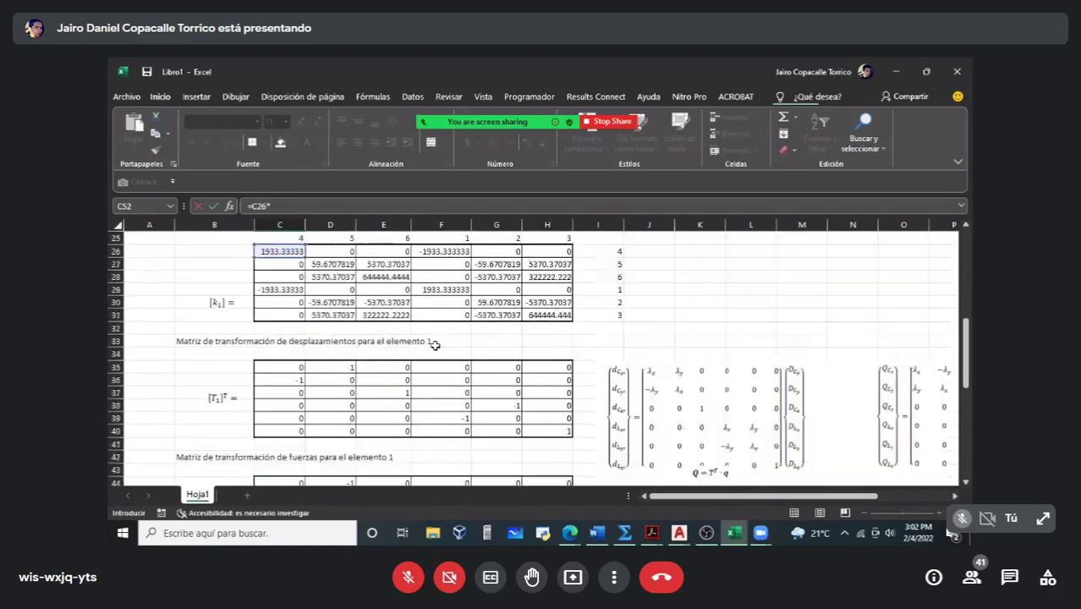
scroll(434, 345, down, 5)
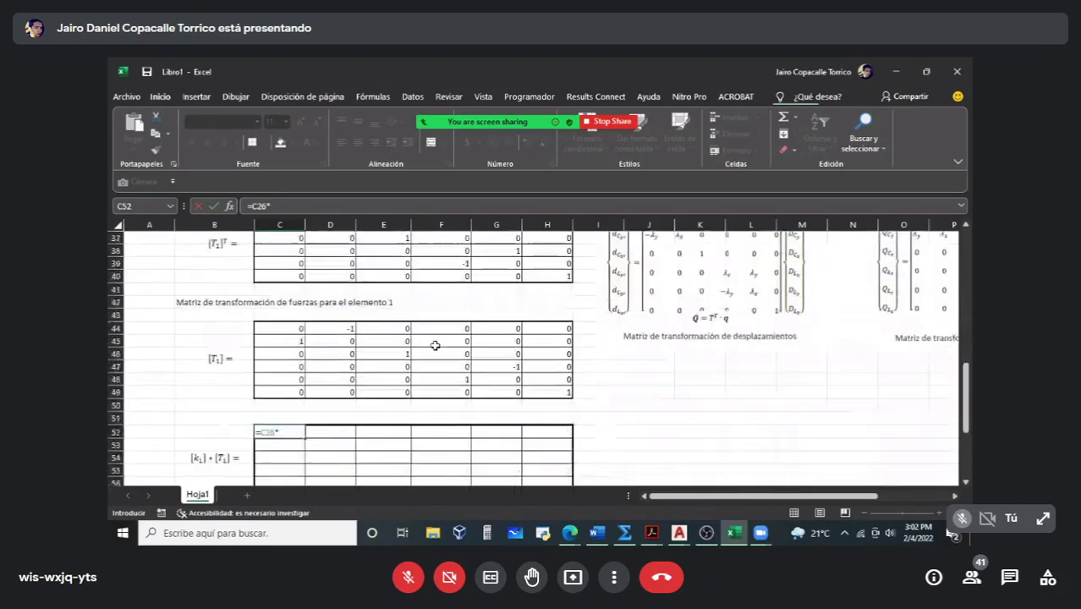
click(288, 329)
Step: Add the second product term +D26*C45 to the formula in C52
scroll(386, 347, up, 6)
scroll(385, 348, down, 3)
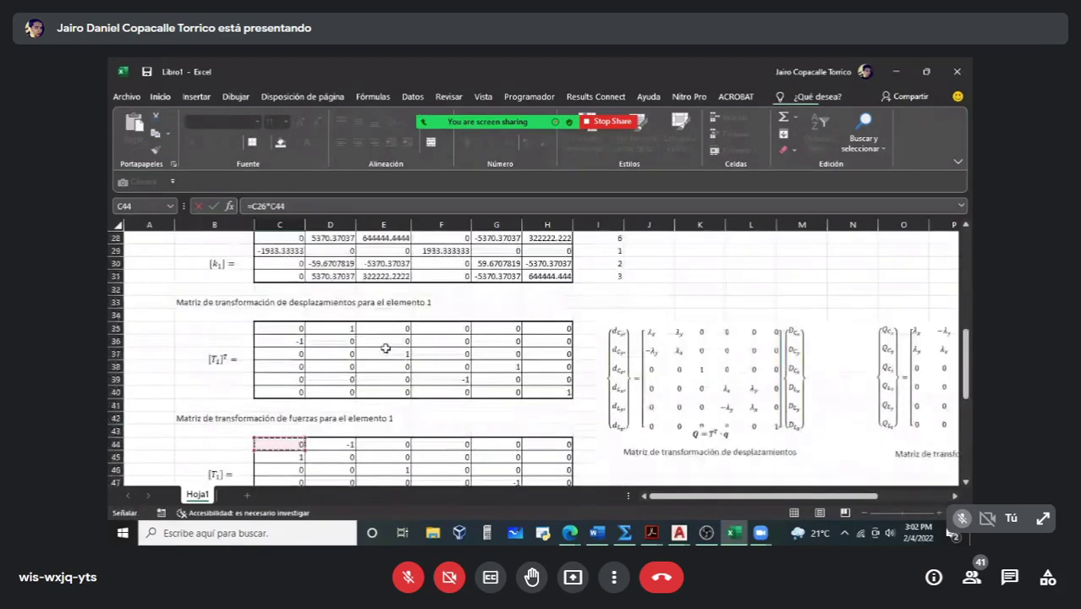
scroll(386, 347, up, 2)
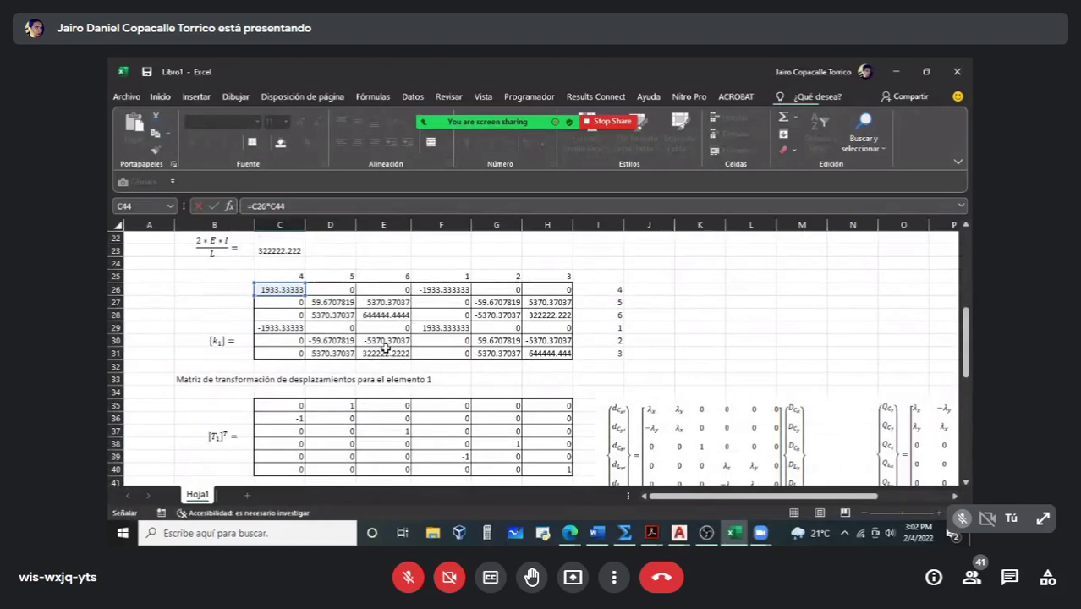
scroll(386, 348, down, 2)
text(+)
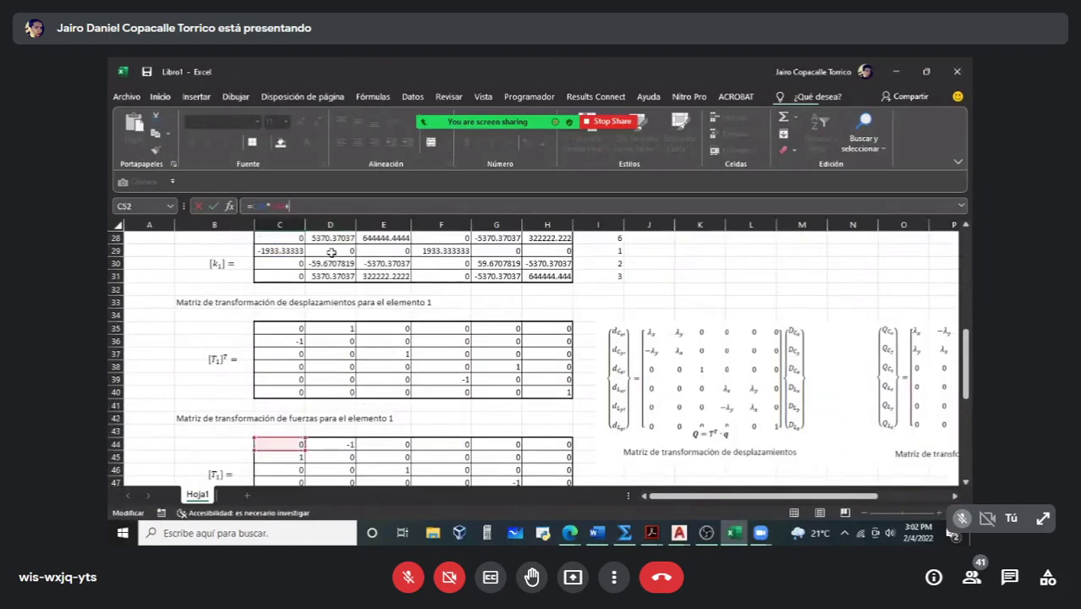
scroll(330, 249, up, 2)
click(342, 289)
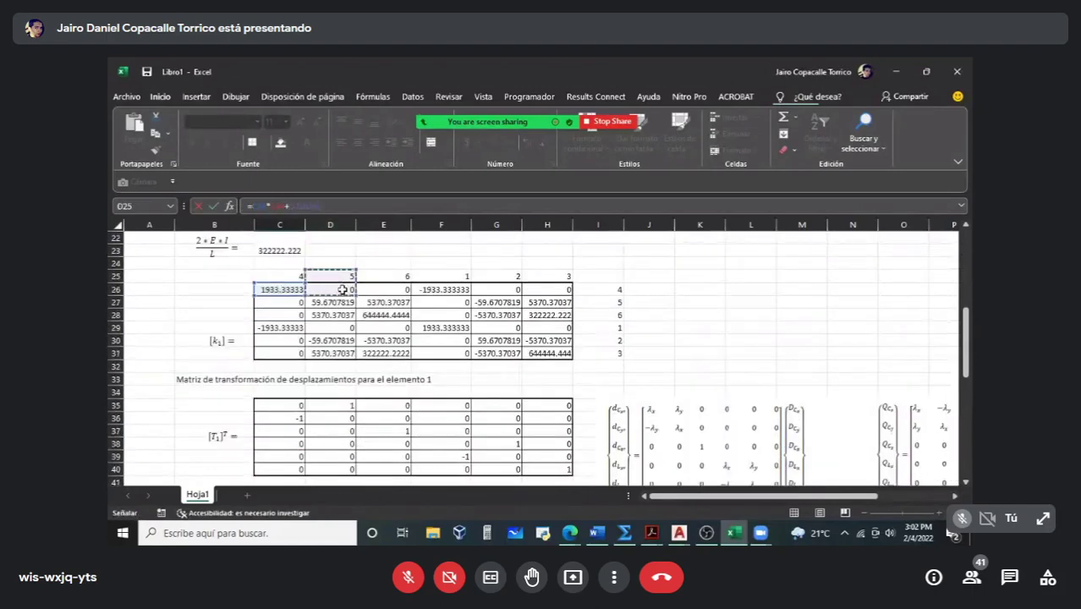
click(342, 289)
text(*)
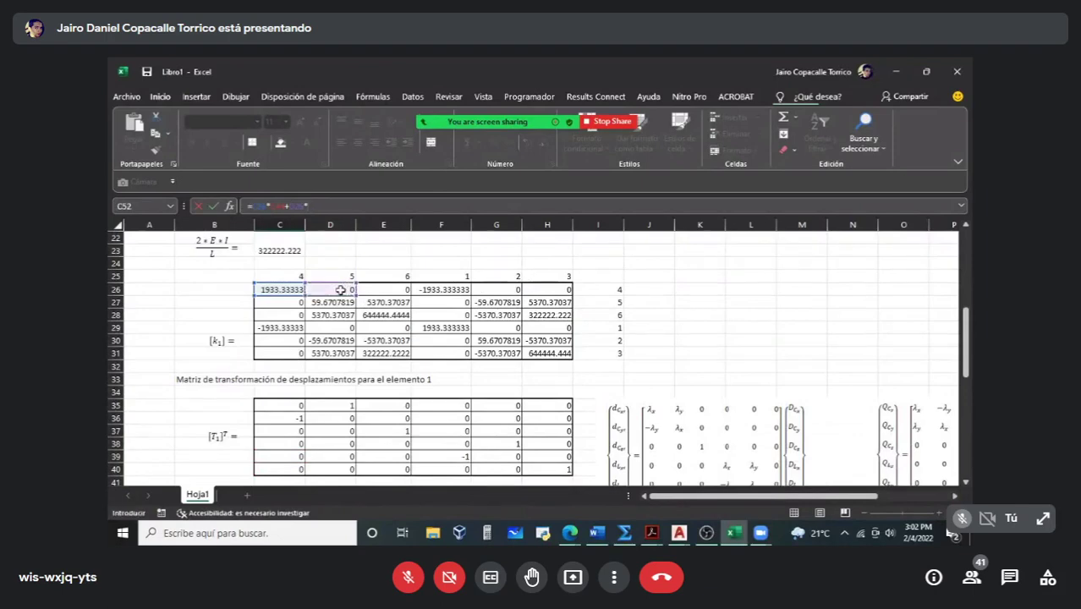
scroll(340, 290, down, 3)
scroll(339, 290, down, 1)
scroll(340, 291, up, 3)
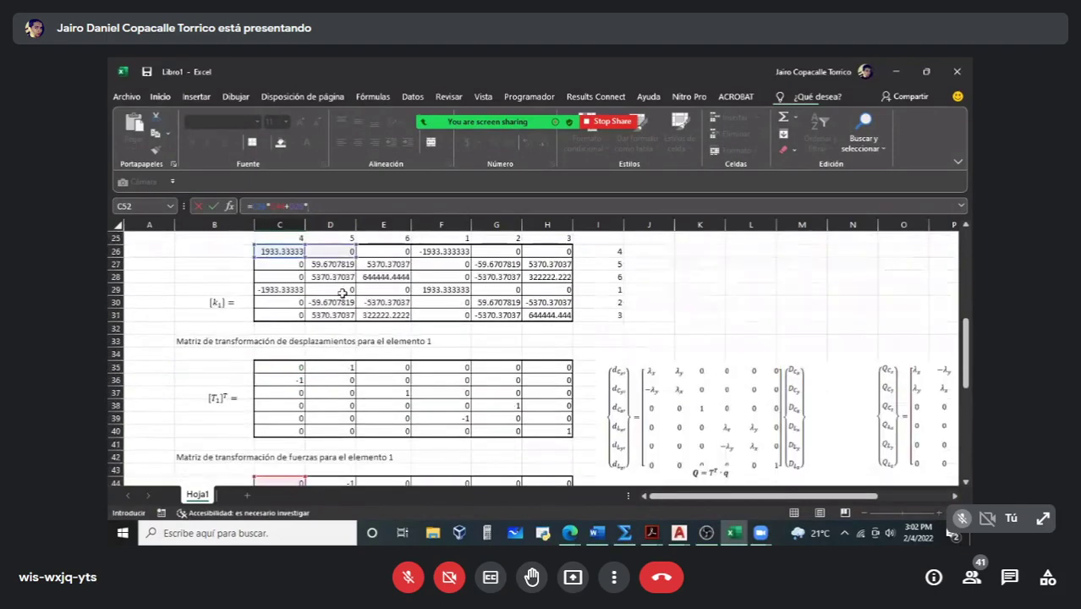
scroll(342, 293, down, 2)
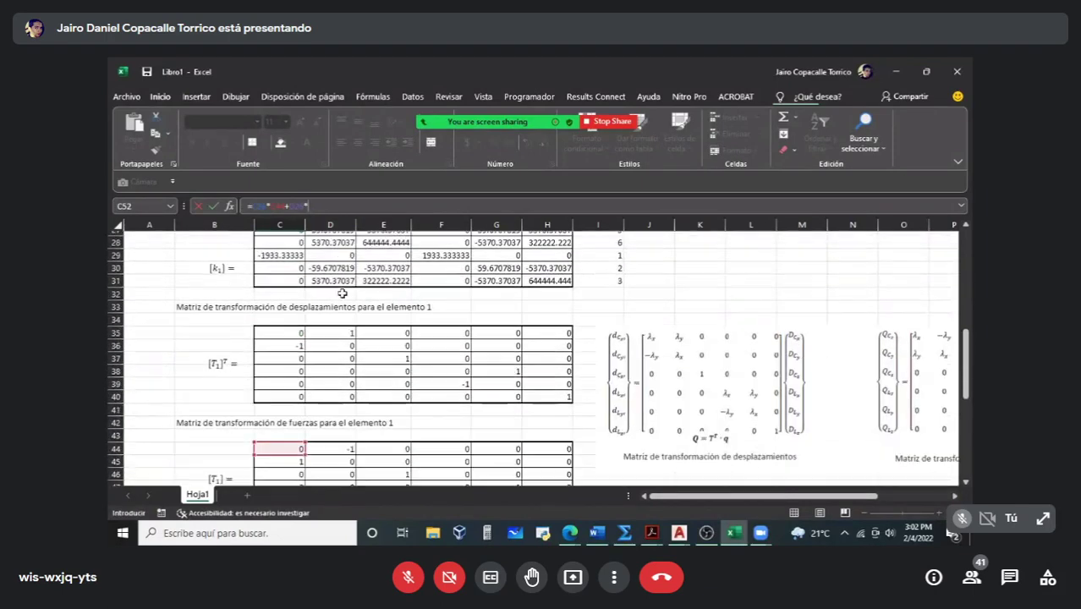
click(295, 429)
click(295, 419)
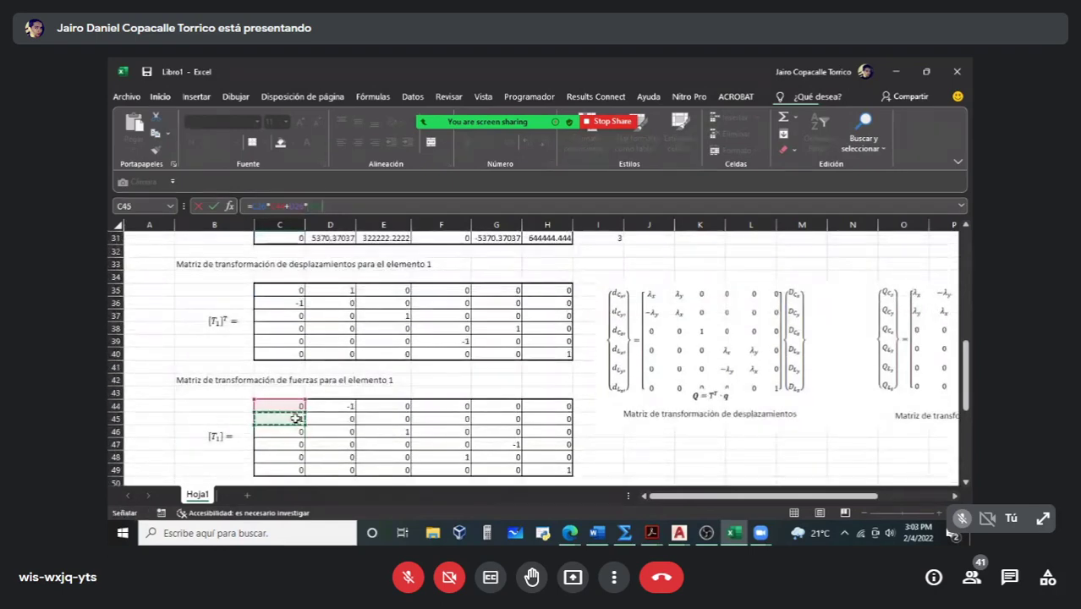
Step: Append the third product term +E26*C46 to the formula in C52
text(+)
scroll(297, 413, up, 4)
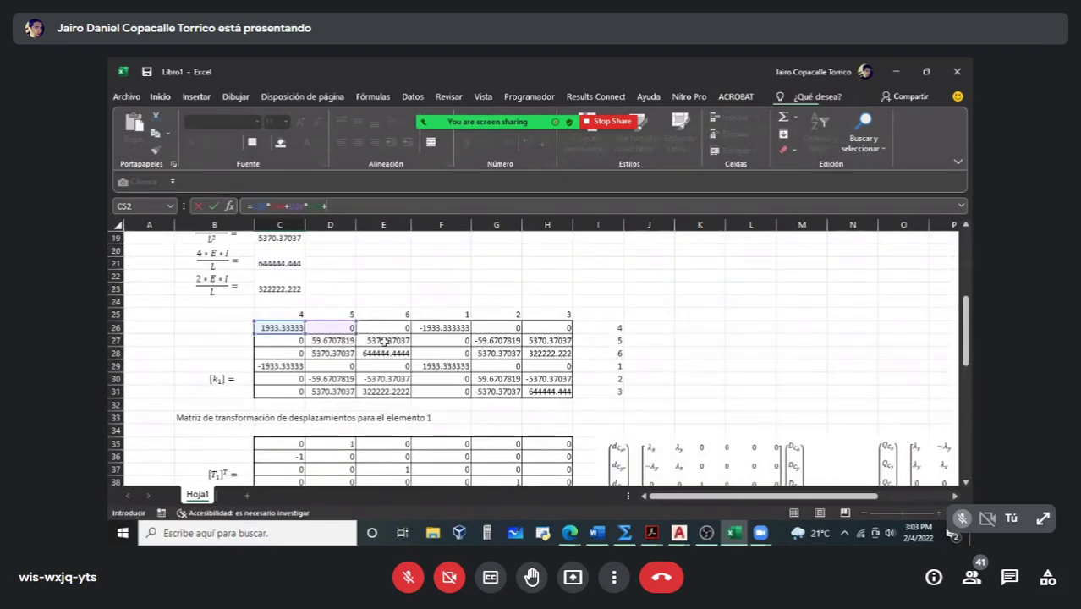
click(394, 330)
text(*)
scroll(393, 330, down, 5)
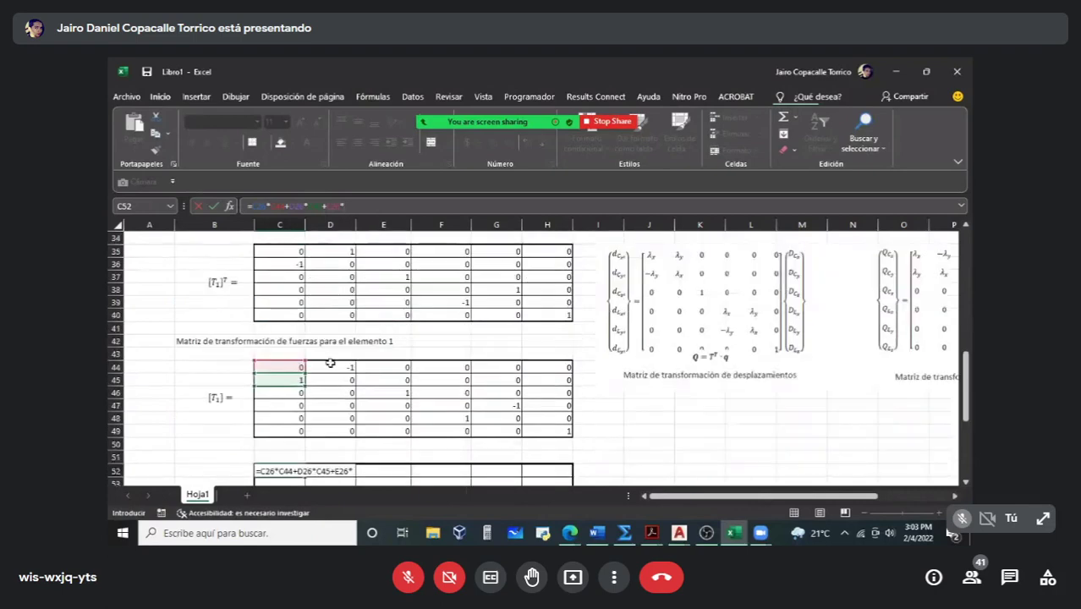
click(287, 385)
Step: Extend the formula in C52 with the fourth product term +F26*C47
scroll(365, 367, up, 4)
scroll(366, 367, up, 1)
text(+)
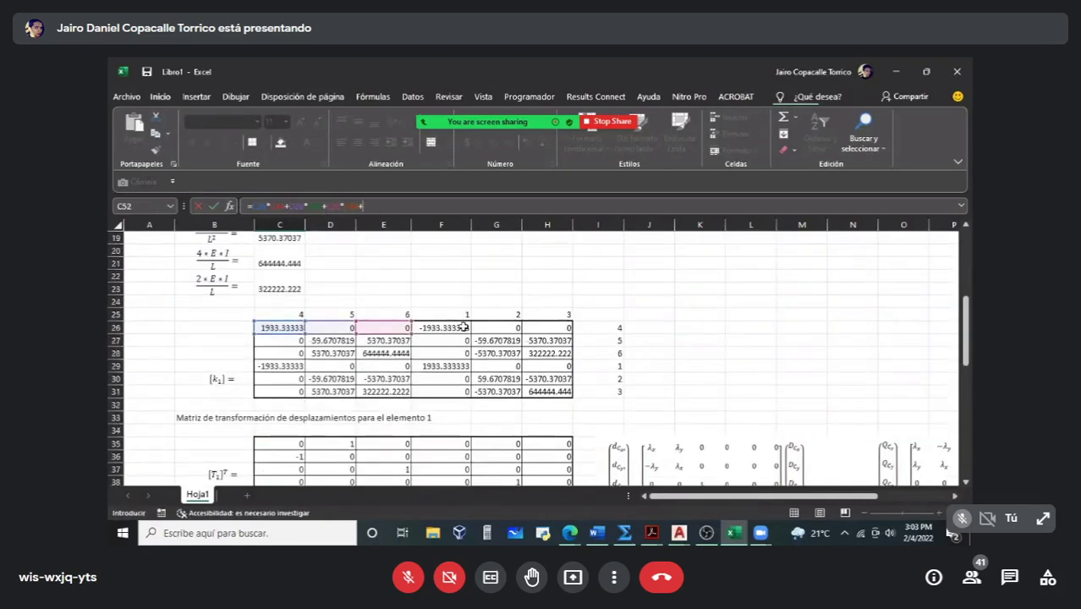
click(459, 327)
text(*)
scroll(443, 347, down, 3)
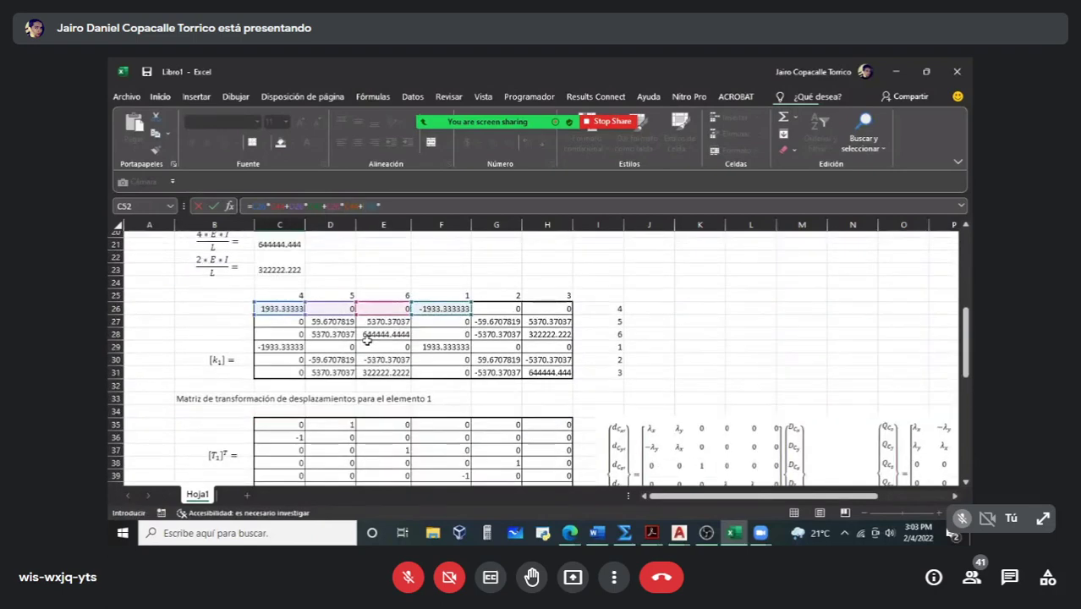
scroll(310, 385, down, 2)
click(299, 409)
Step: Append the fifth product term +G26*C48 to the formula in C52
text(+)
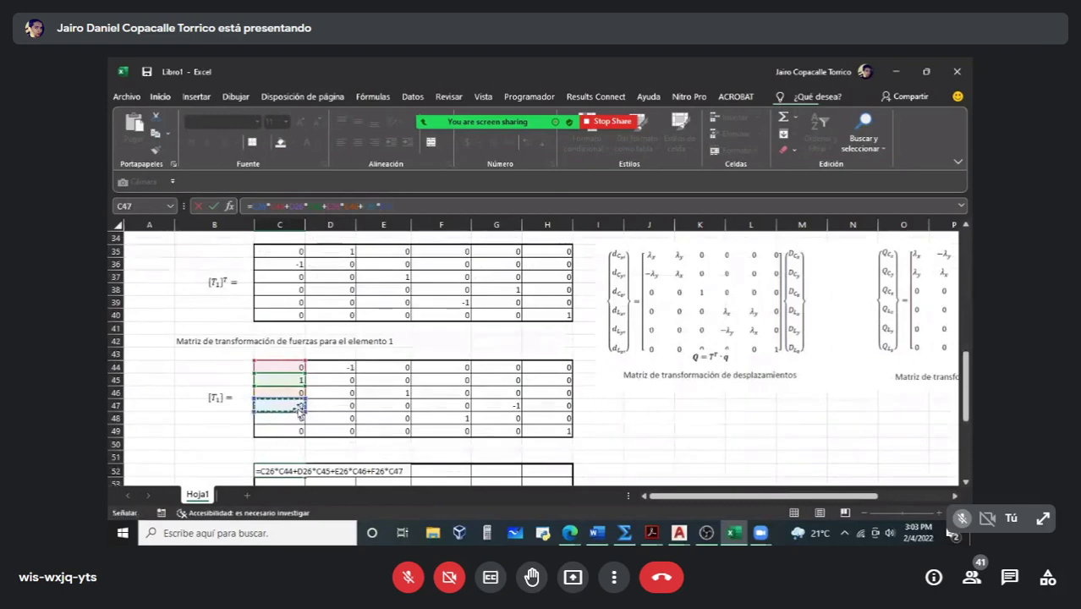
scroll(406, 380, up, 4)
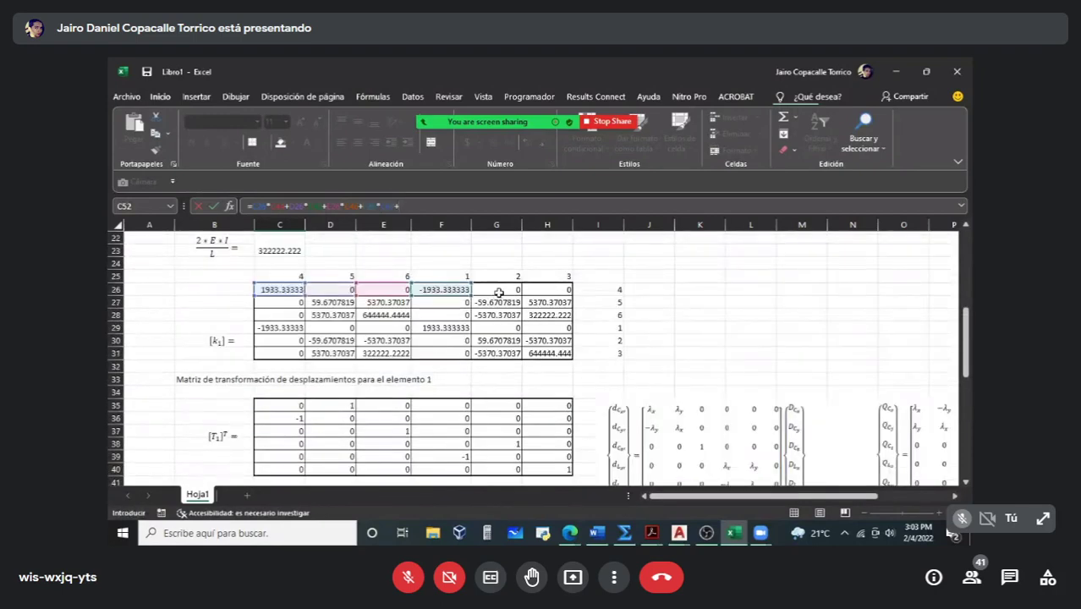
click(499, 293)
text(*)
scroll(474, 300, down, 4)
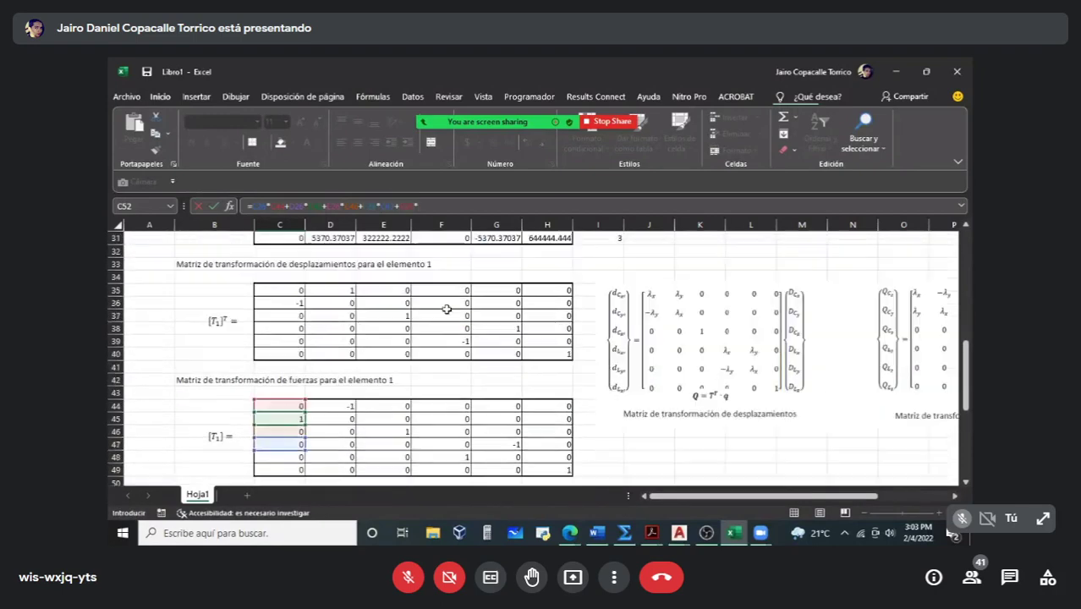
click(274, 421)
Step: Add the sixth product term +H26*C49 to complete the row-by-column formula in C52
text(+)
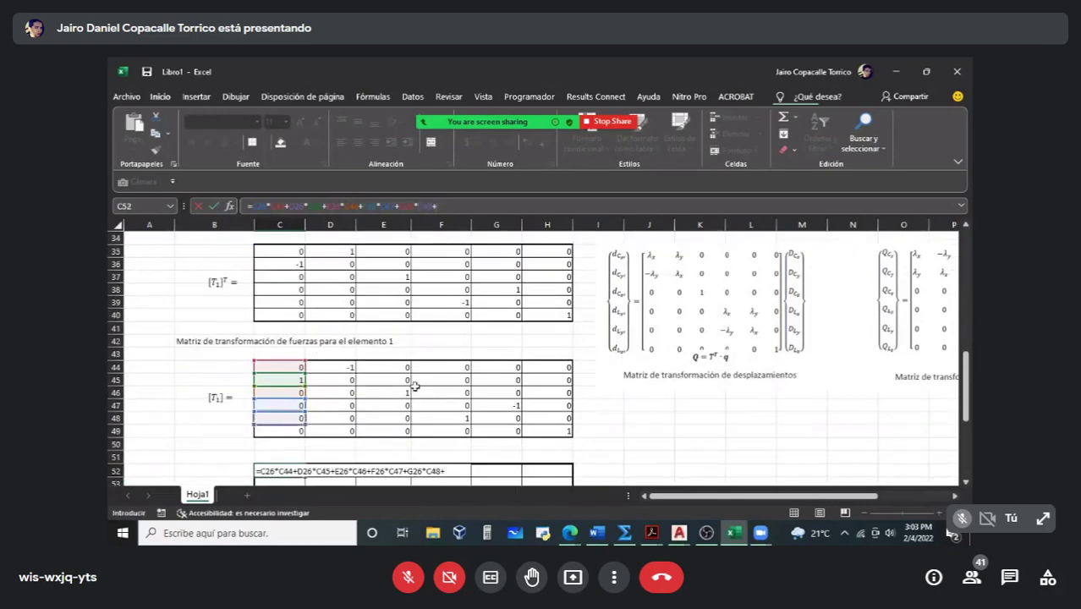
scroll(576, 337, up, 3)
click(551, 252)
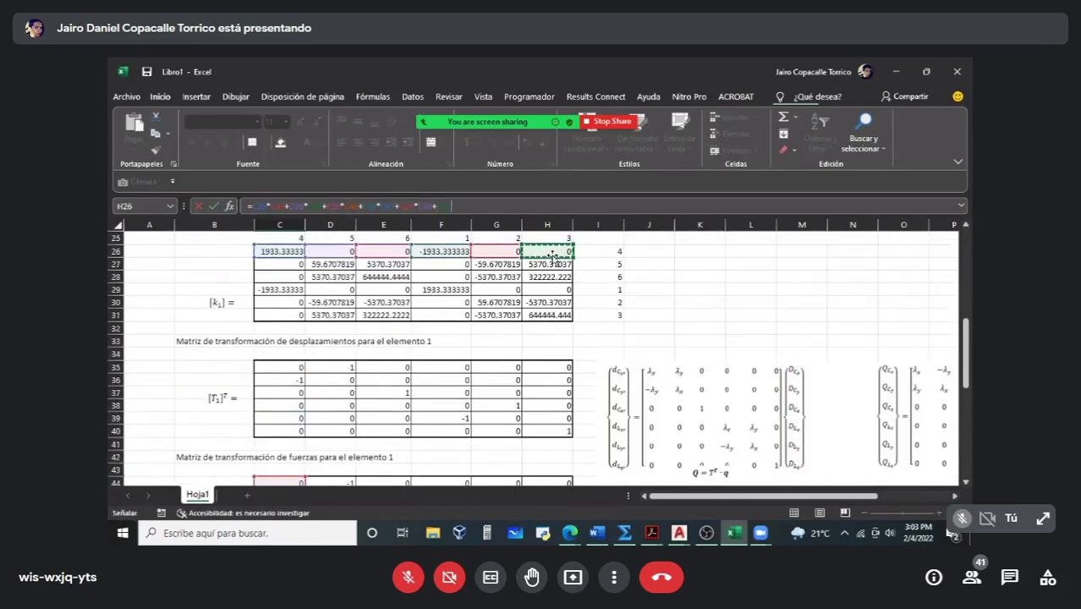
text(*)
scroll(338, 370, down, 2)
click(292, 471)
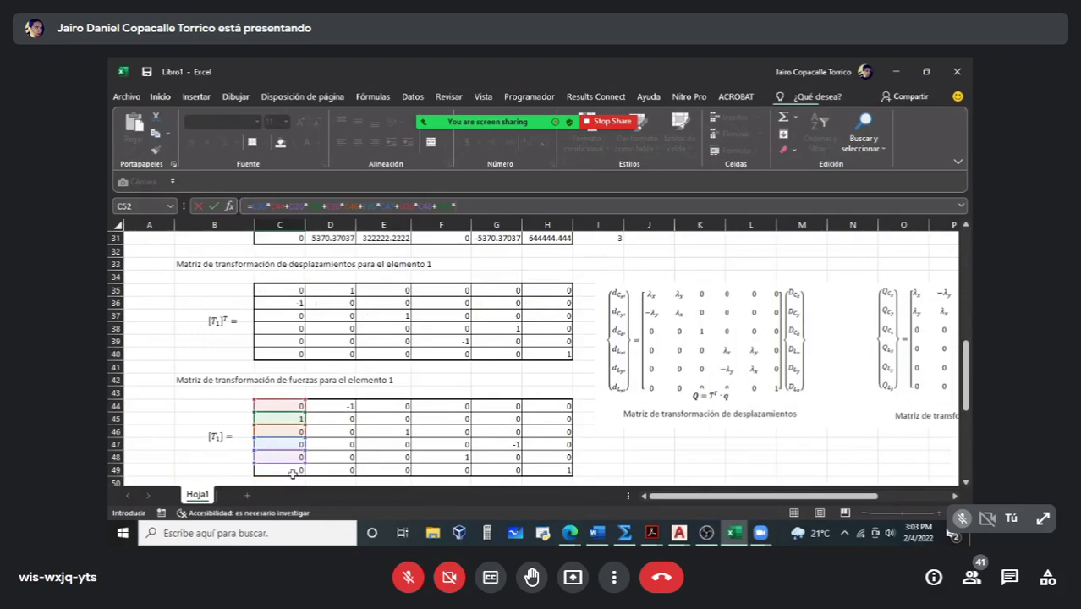
click(292, 471)
Step: Review the cells of [k₁] and [T₁] that the C52 formula references
scroll(360, 427, up, 2)
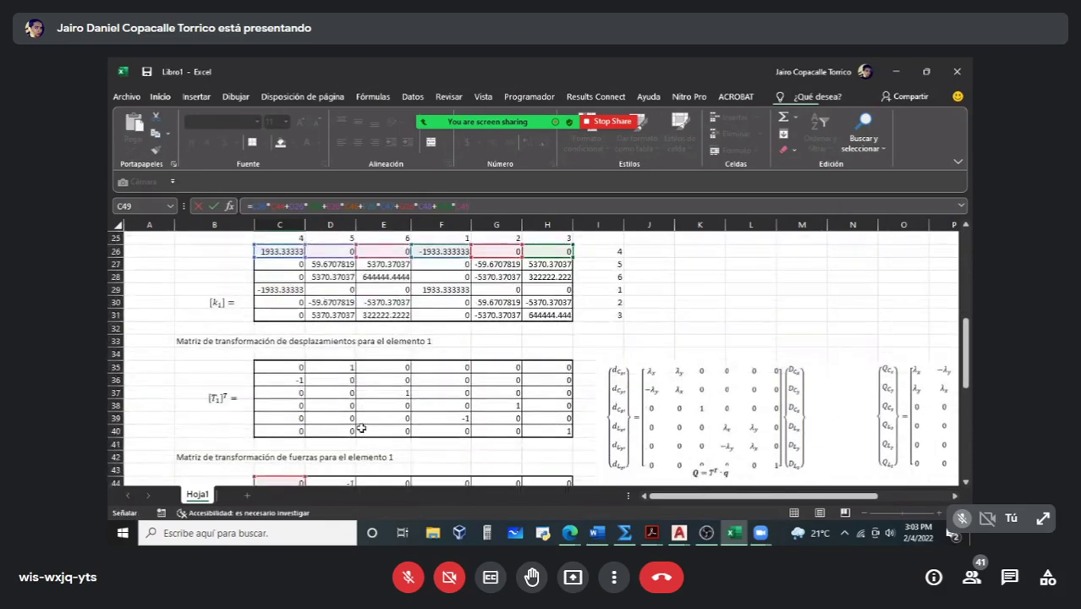
scroll(360, 428, down, 1)
scroll(361, 428, up, 1)
scroll(361, 428, down, 6)
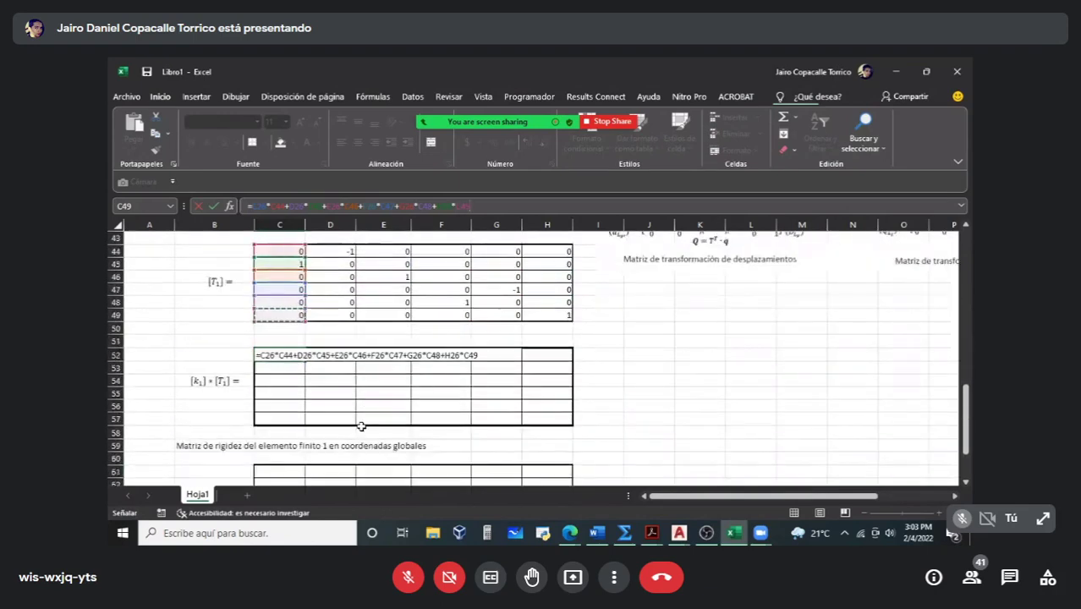
scroll(360, 424, up, 1)
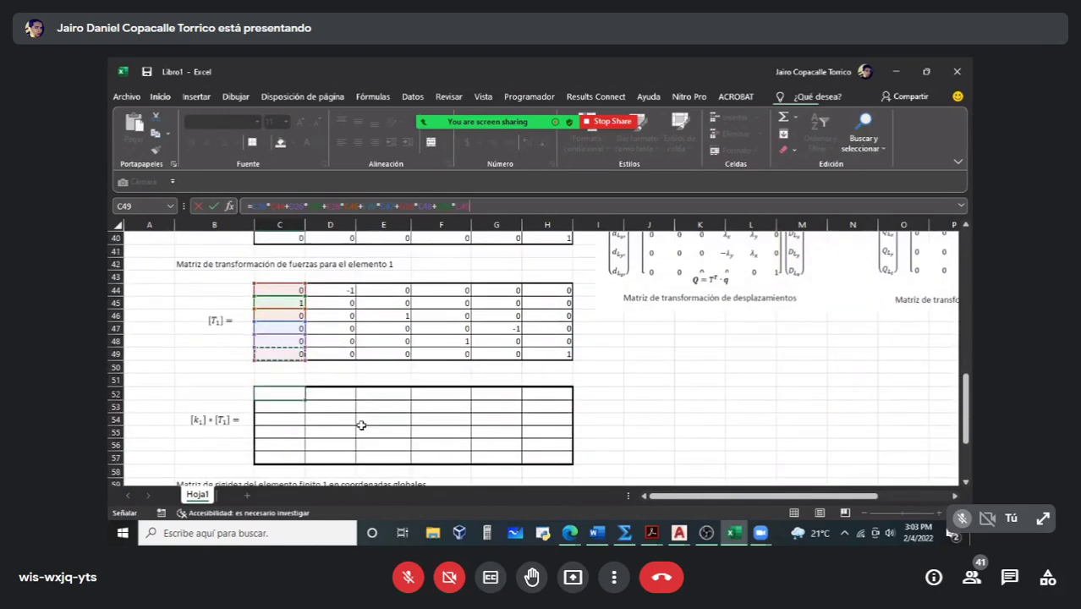
scroll(360, 425, up, 5)
scroll(360, 425, down, 2)
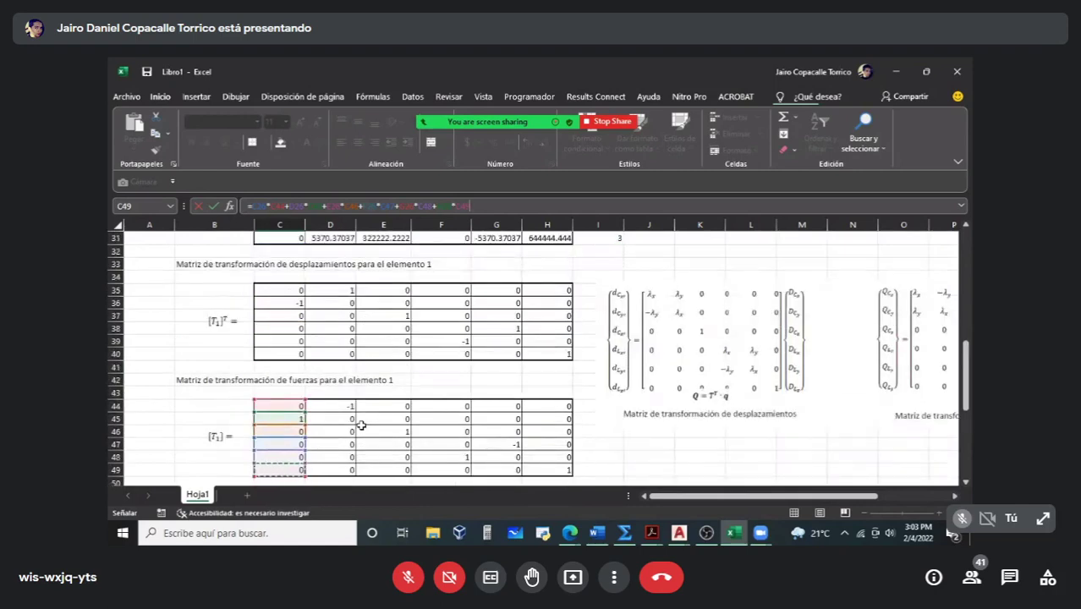
scroll(361, 425, up, 1)
scroll(360, 425, down, 2)
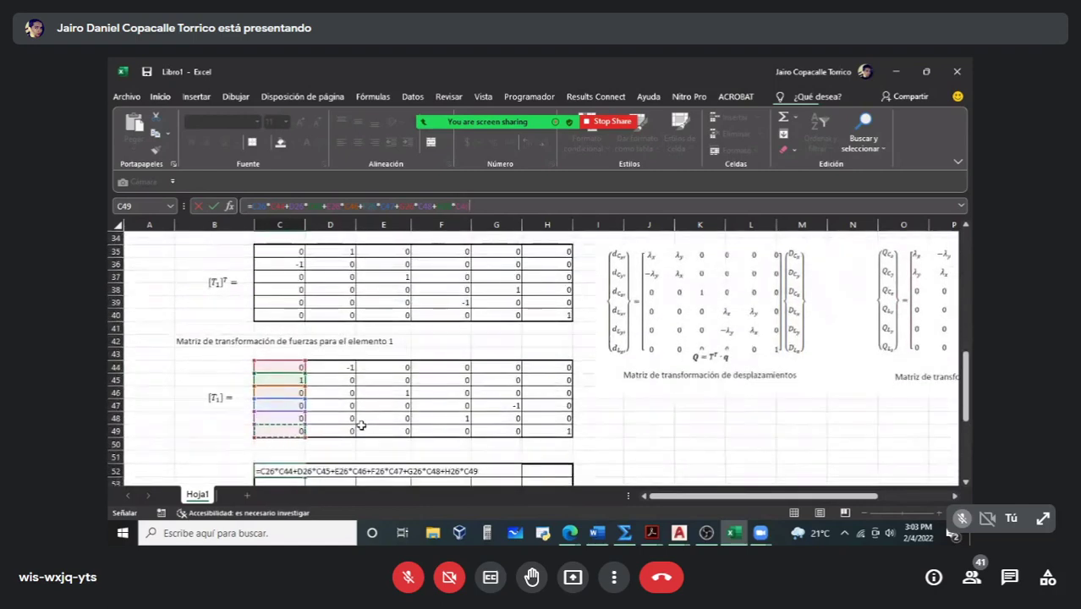
scroll(360, 426, up, 3)
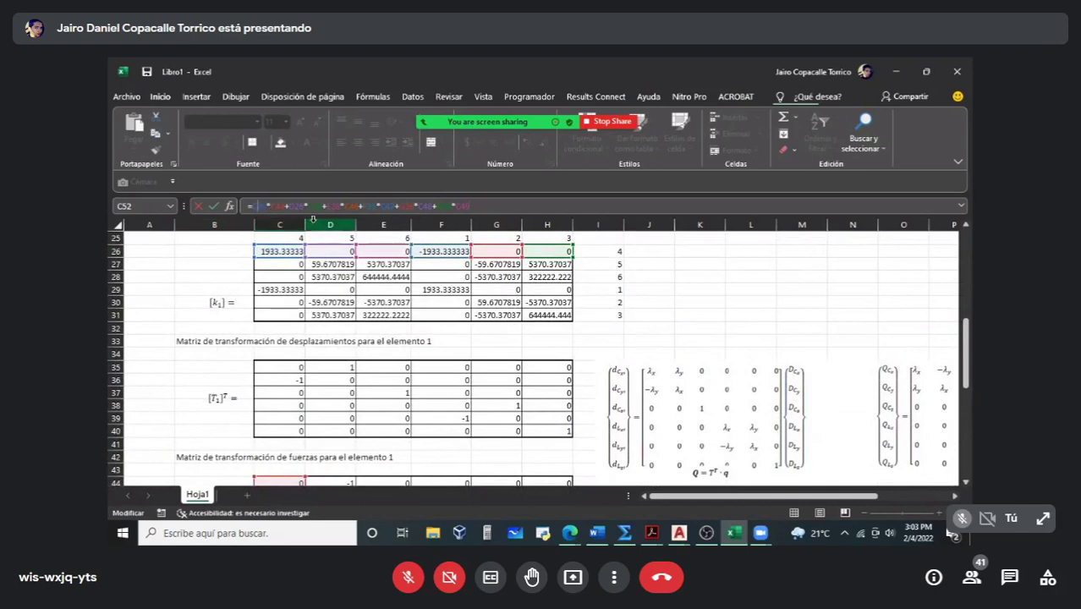
Step: Make the [k₁] row references C26 through H26 absolute in the C52 formula and enter it
scroll(312, 220, down, 6)
click(309, 207)
key(F4)
click(352, 206)
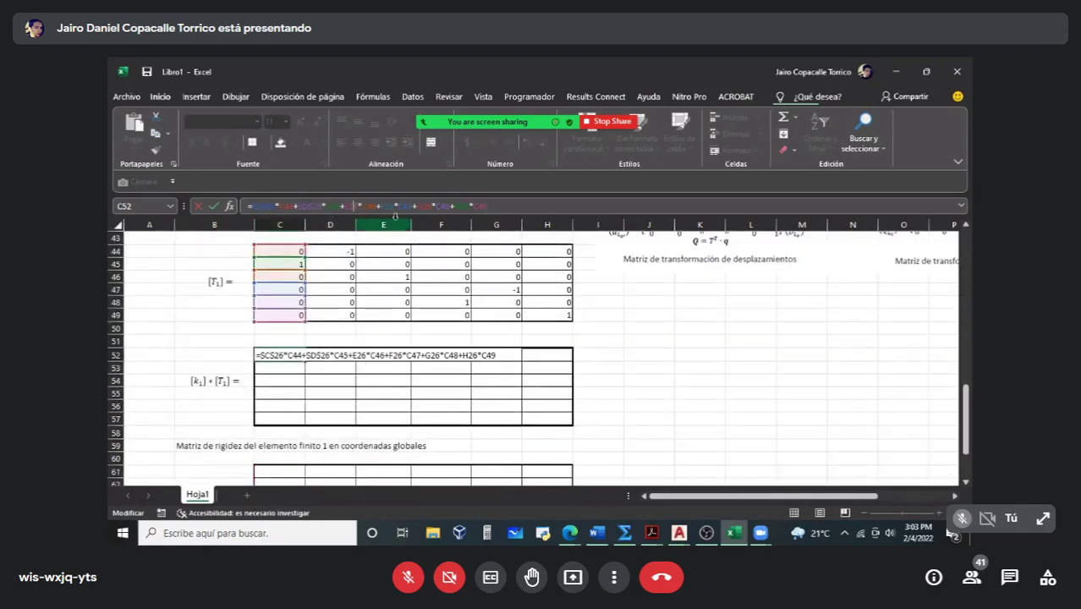
key(F4)
click(401, 208)
key(F4)
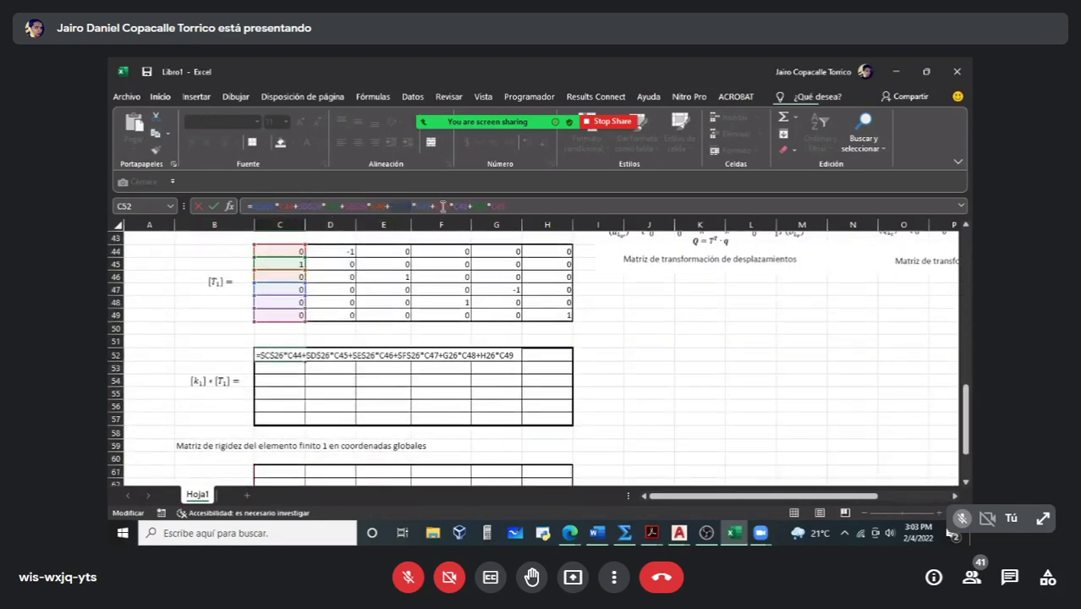
click(441, 207)
key(F4)
click(474, 206)
key(F4)
key(Return)
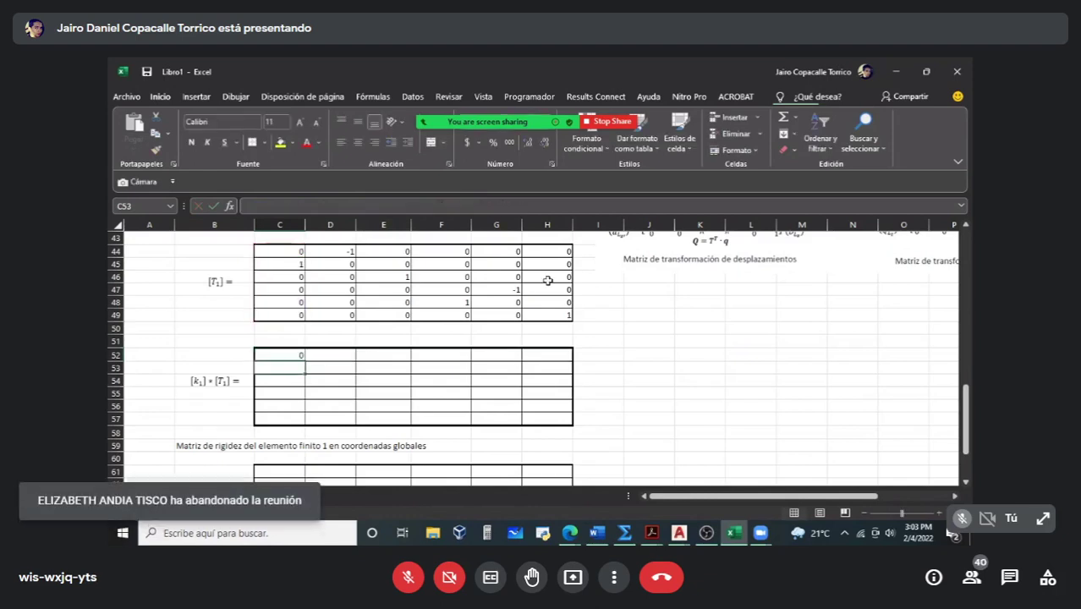
Step: Fill the C52 formula across the first row of [k₁]*[T₁] through H52
click(301, 353)
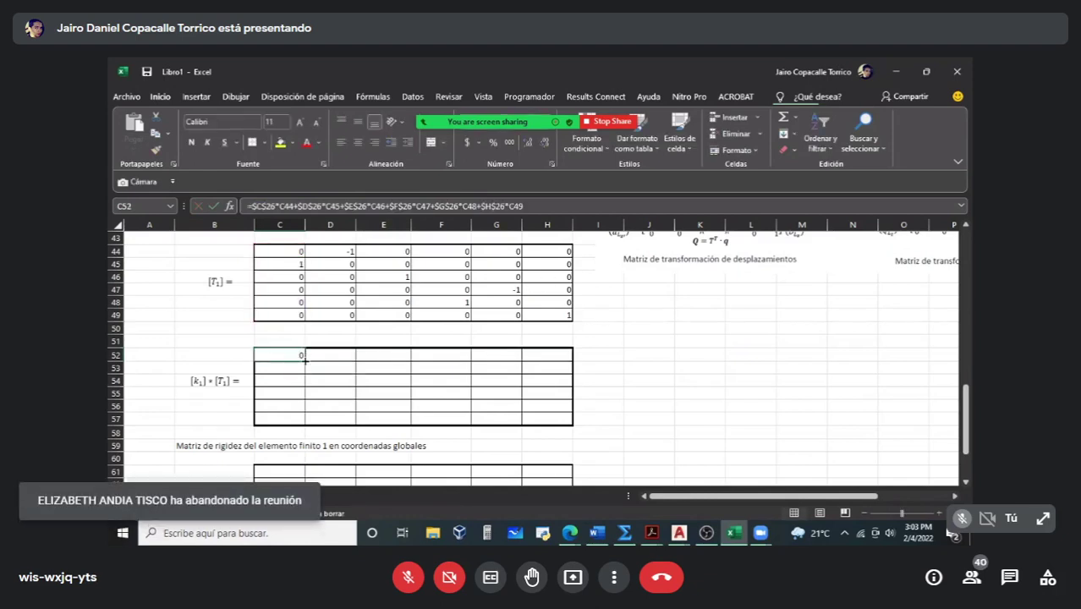
drag(306, 360, 567, 359)
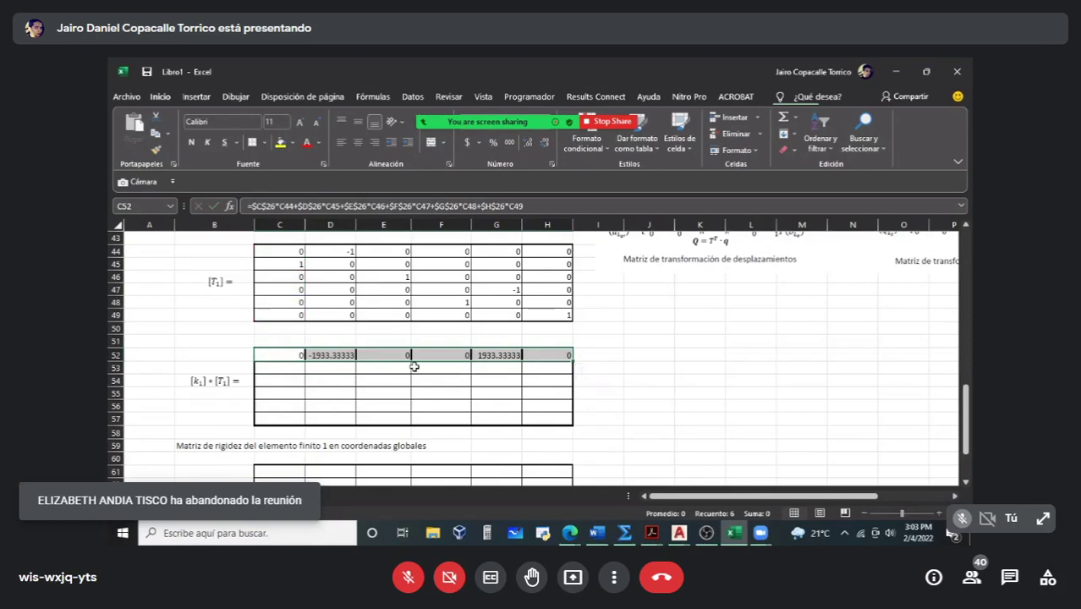
Step: Check which [k₁] and [T₁] cells the copied formulas in D52, E52, F52 and H52 reference
double_click(326, 355)
scroll(394, 376, up, 3)
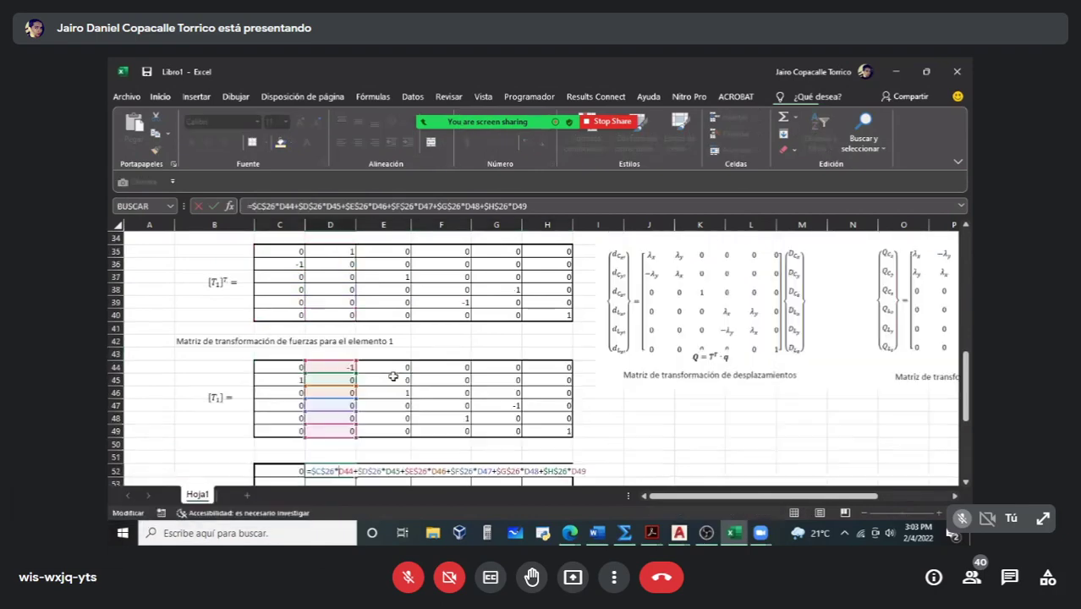
scroll(393, 376, up, 3)
scroll(393, 378, down, 6)
key(Escape)
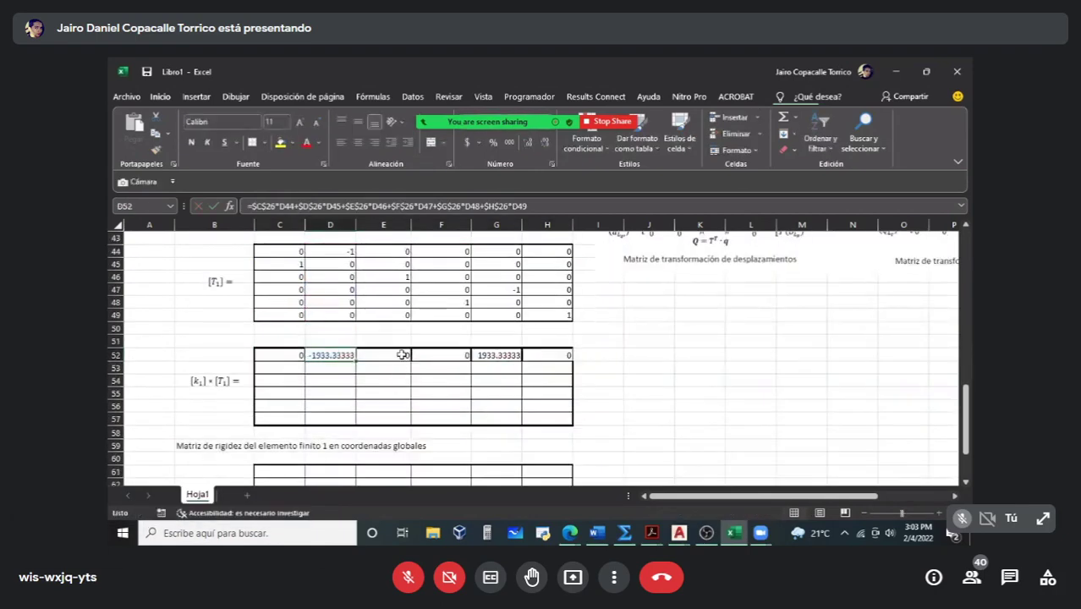
double_click(402, 354)
scroll(401, 364, up, 6)
scroll(458, 418, down, 4)
key(Escape)
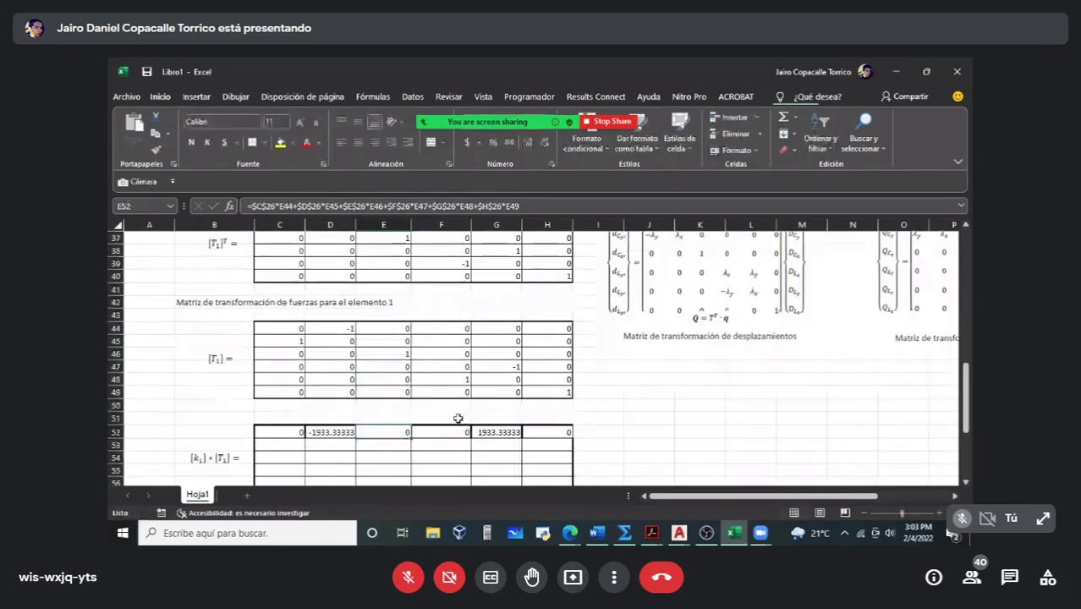
double_click(452, 432)
scroll(457, 406, up, 4)
scroll(457, 406, down, 4)
key(Escape)
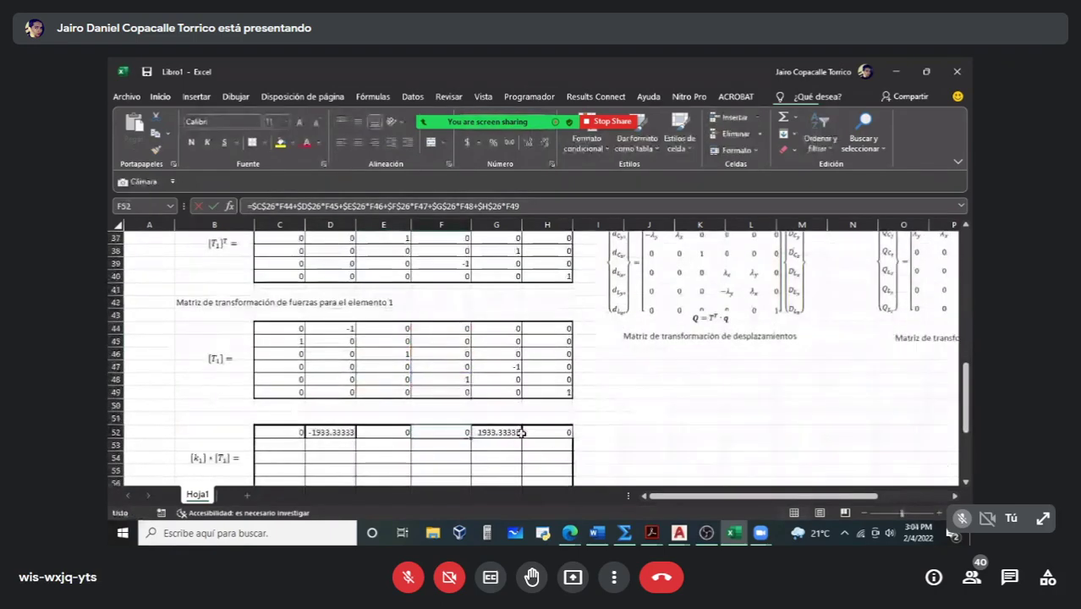
double_click(550, 431)
scroll(545, 415, up, 5)
scroll(546, 415, down, 6)
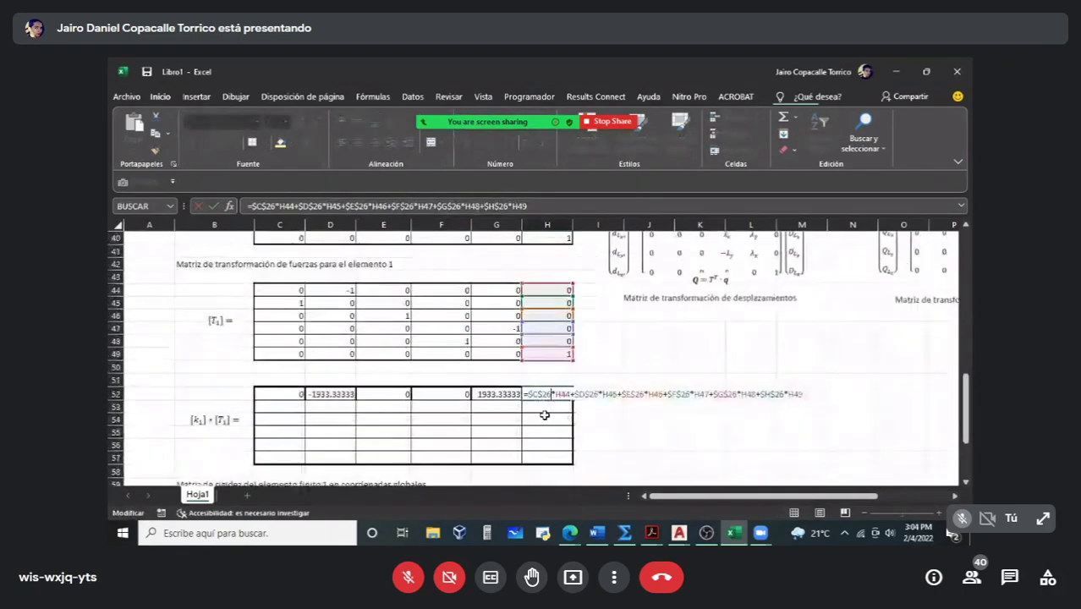
key(Escape)
Step: Try to fill the C52 formula down to C53, inspect its references, and undo the fill
click(295, 405)
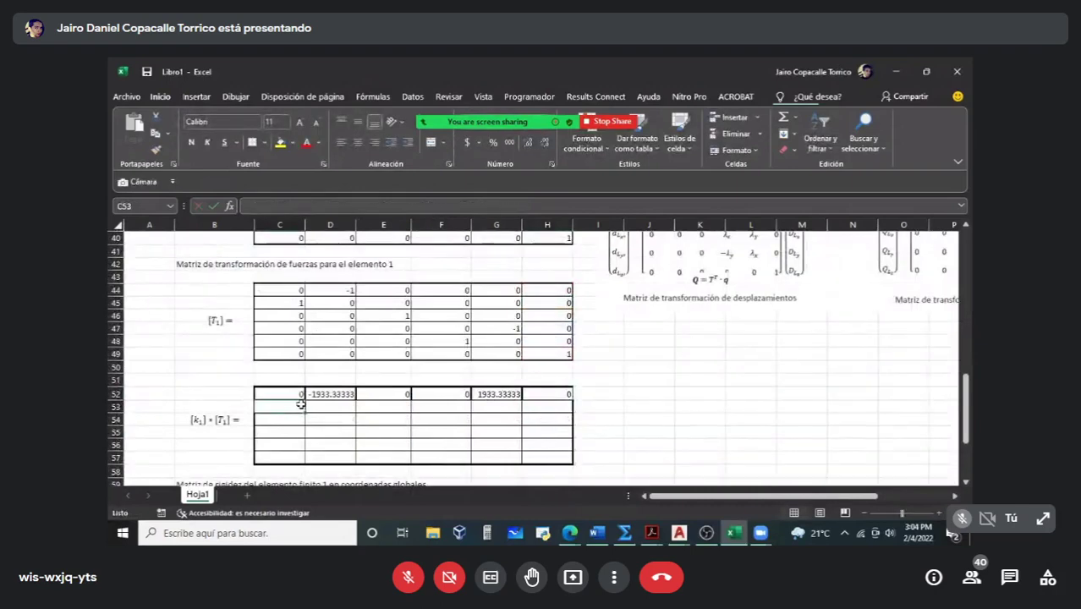
click(300, 395)
drag(305, 400, 293, 408)
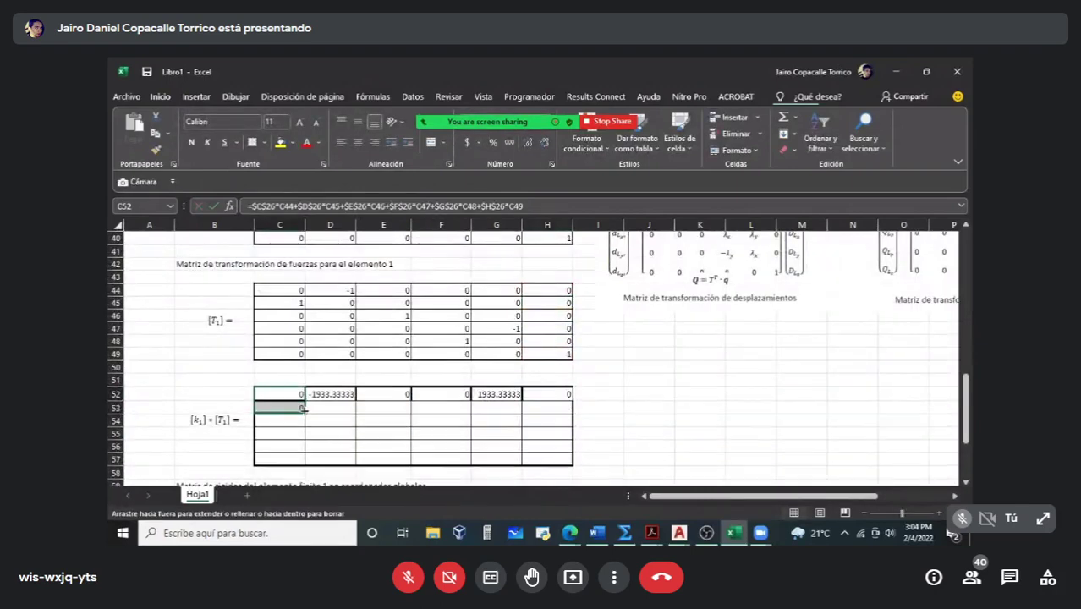
click(293, 409)
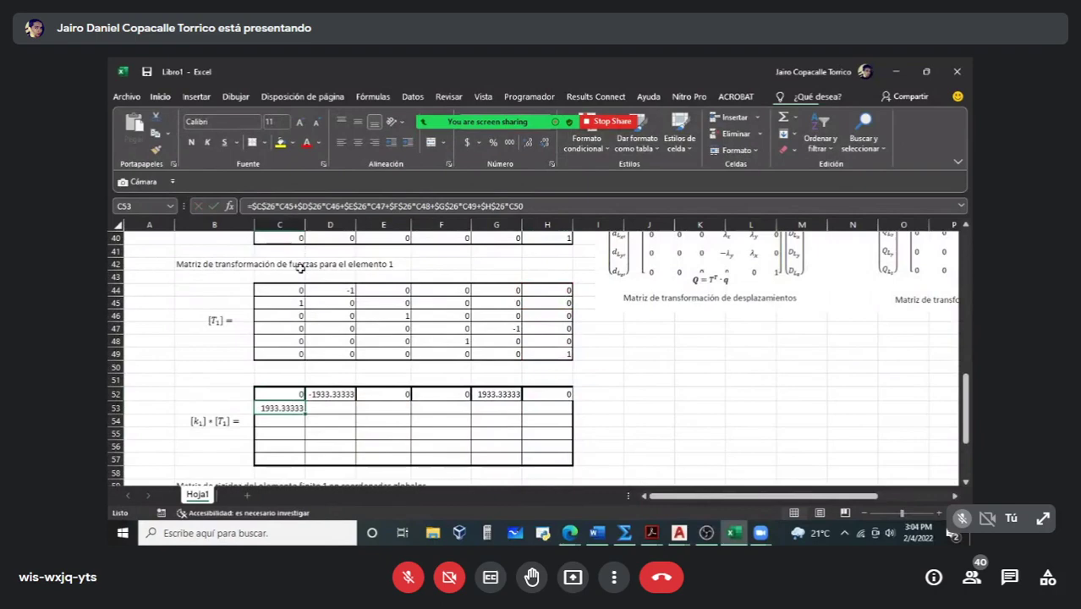
scroll(322, 355, up, 1)
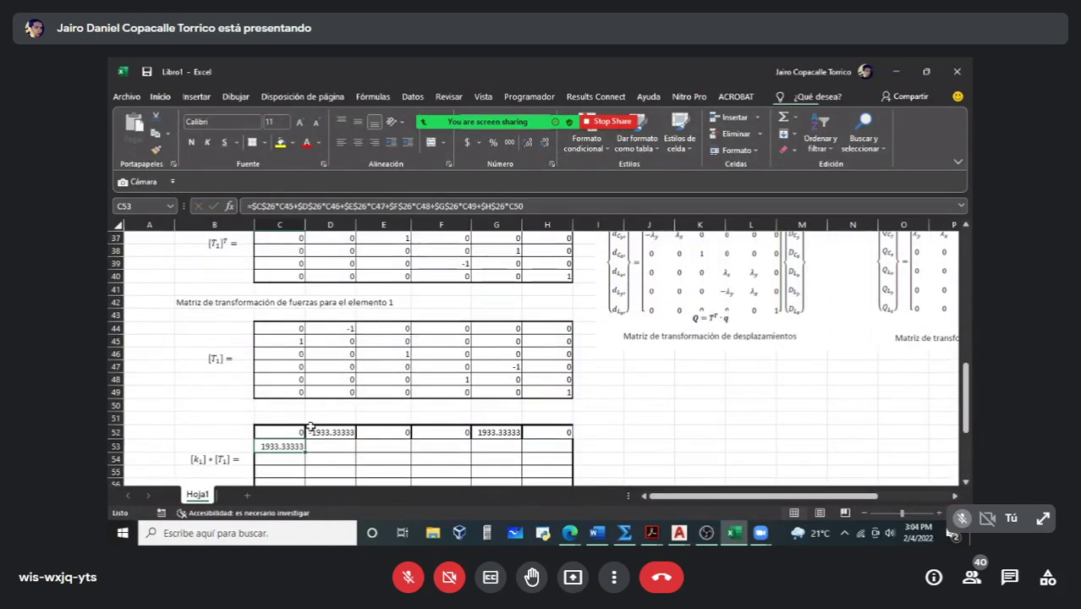
key(ctrl+z)
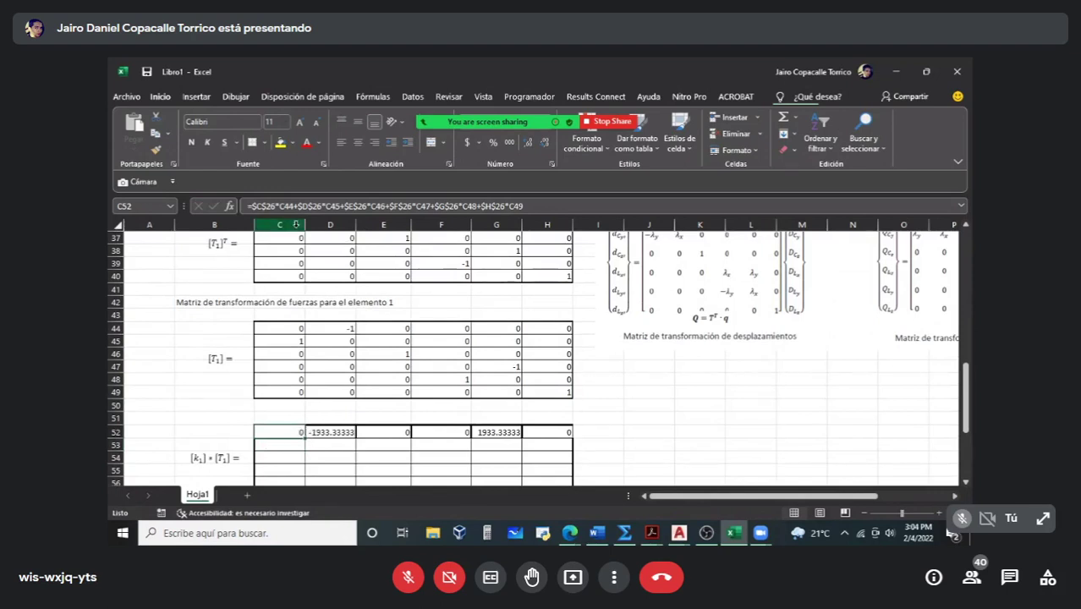
Step: Make the [T₁] column references C44 through C49 absolute in the C52 formula
click(276, 207)
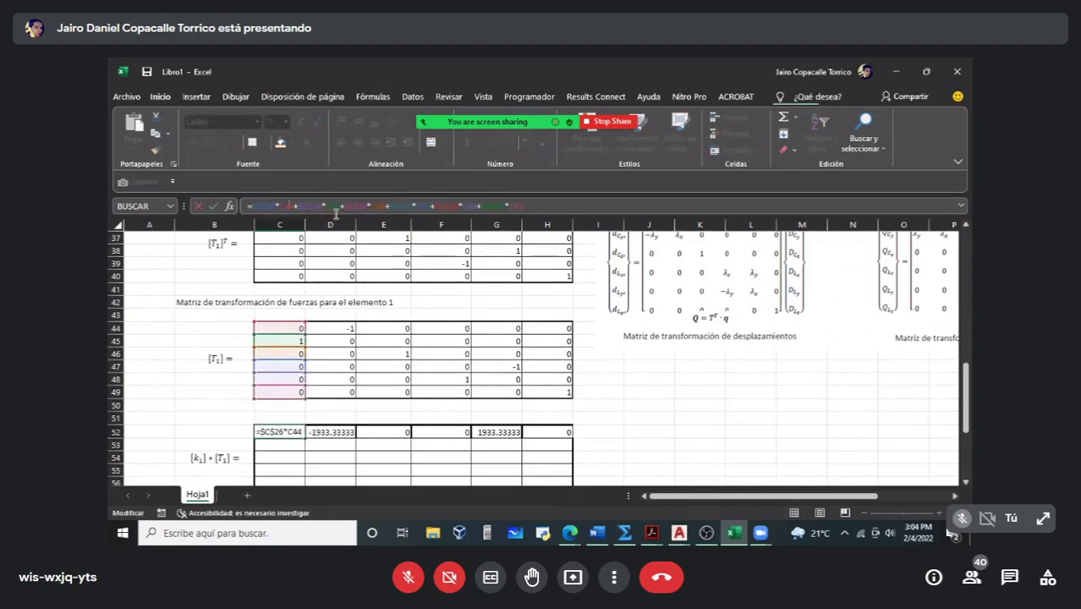
drag(340, 212, 498, 207)
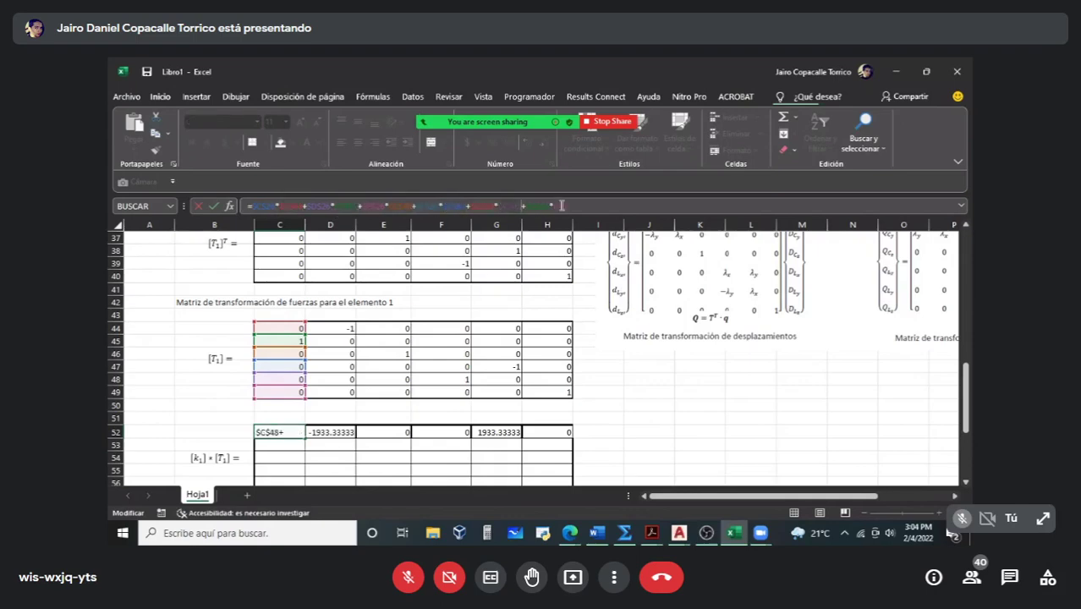
key(Return)
Step: Copy the fully absolute C52 formula into C53
scroll(318, 411, down, 1)
click(287, 399)
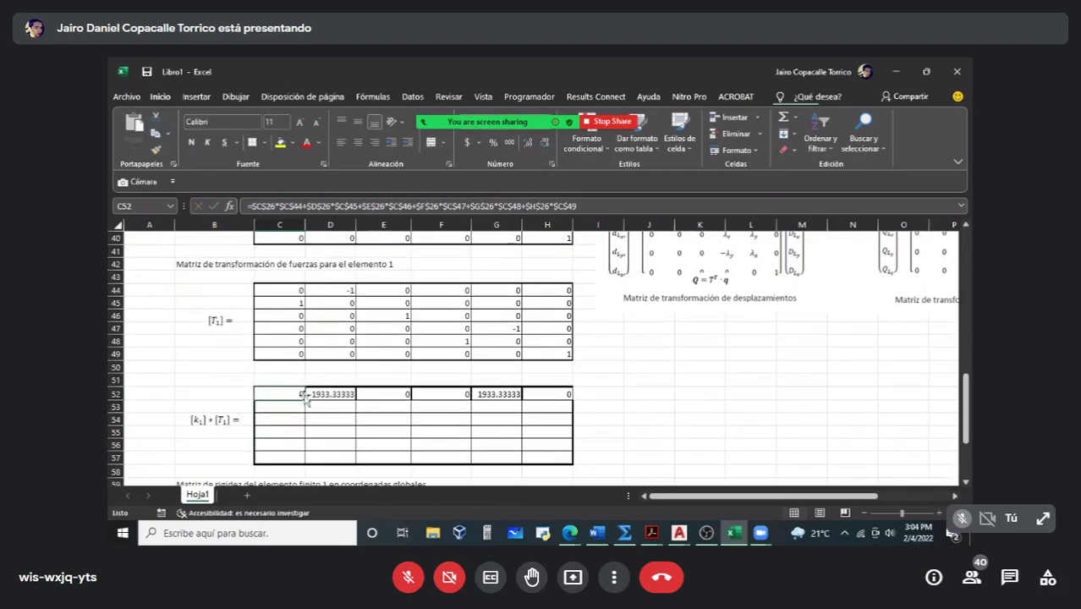
key(ctrl+c)
double_click(292, 412)
key(ctrl+v)
Step: Move the first two [k₁] references in the C53 formula to row 27, using $C$27 and $D$27
scroll(293, 407, up, 6)
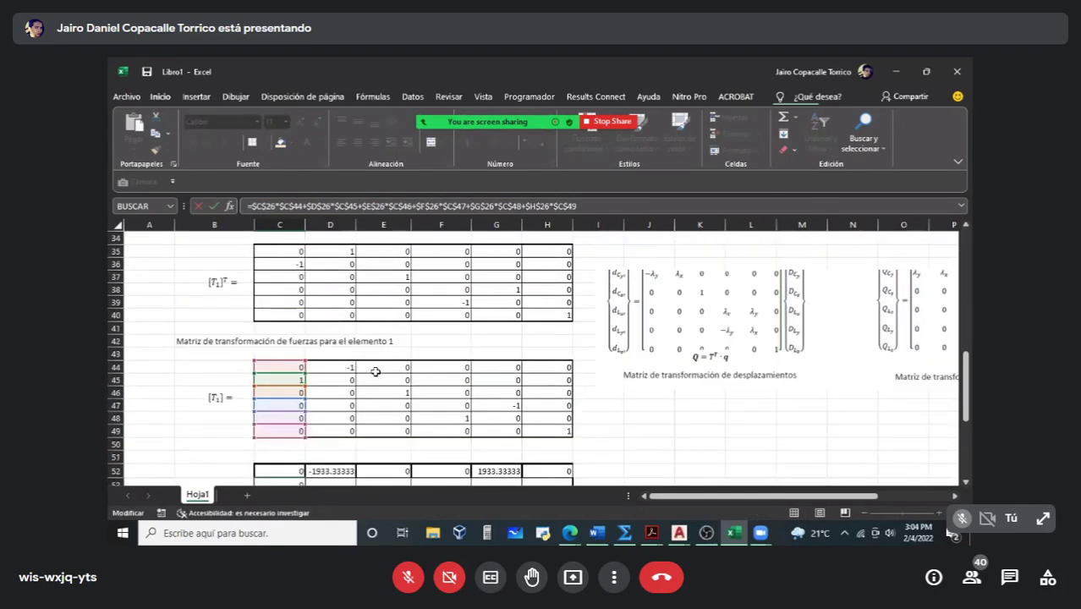
scroll(374, 369, down, 1)
scroll(334, 296, up, 1)
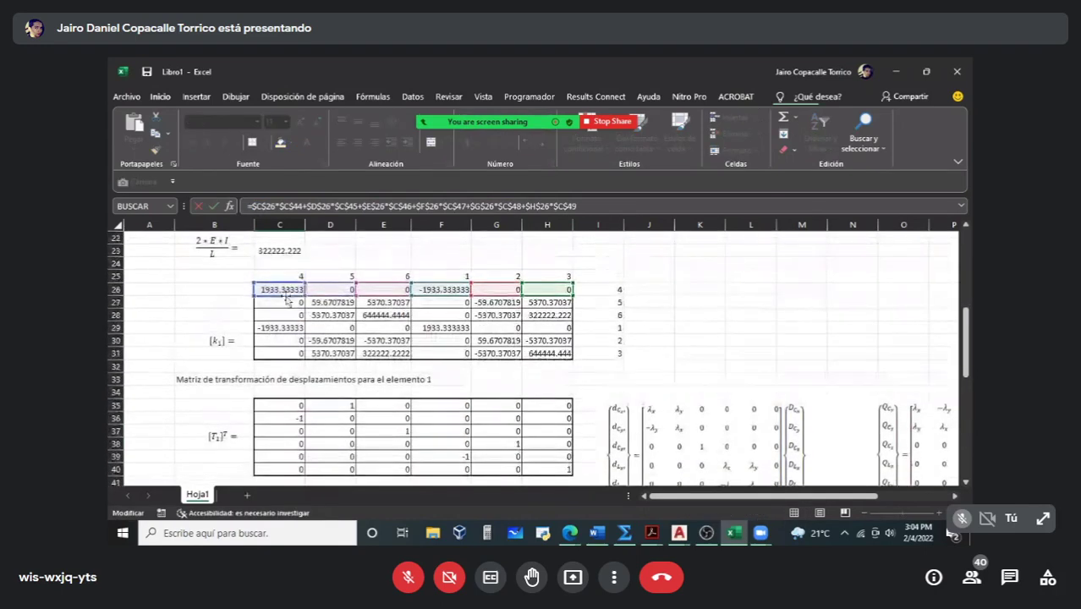
click(381, 301)
scroll(383, 309, down, 7)
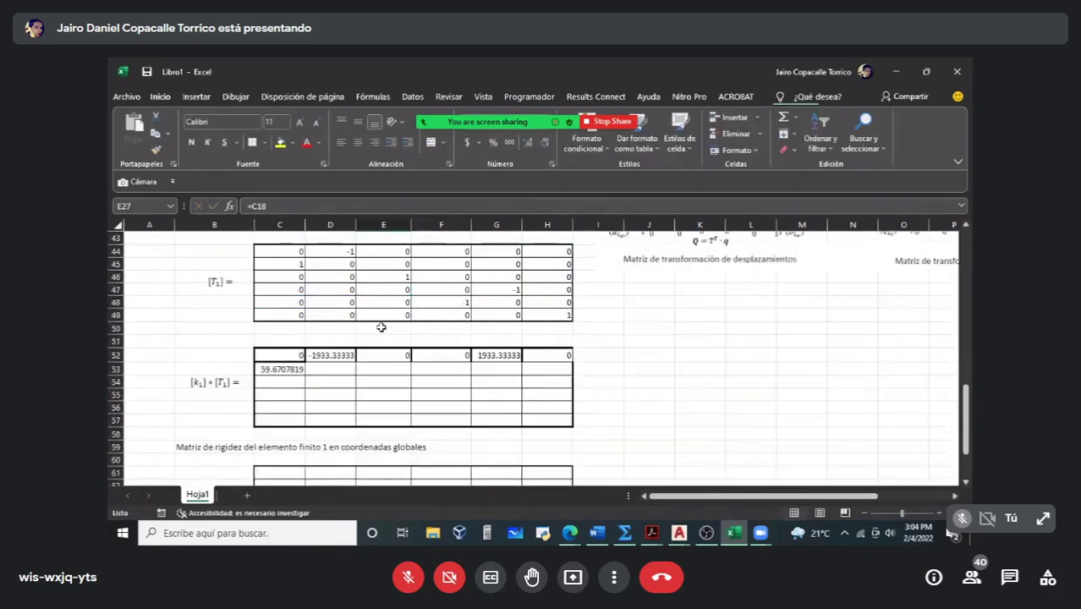
Step: Move the remaining [k₁] references in the C53 formula to row 27, using $E$27 through $H$27
click(296, 370)
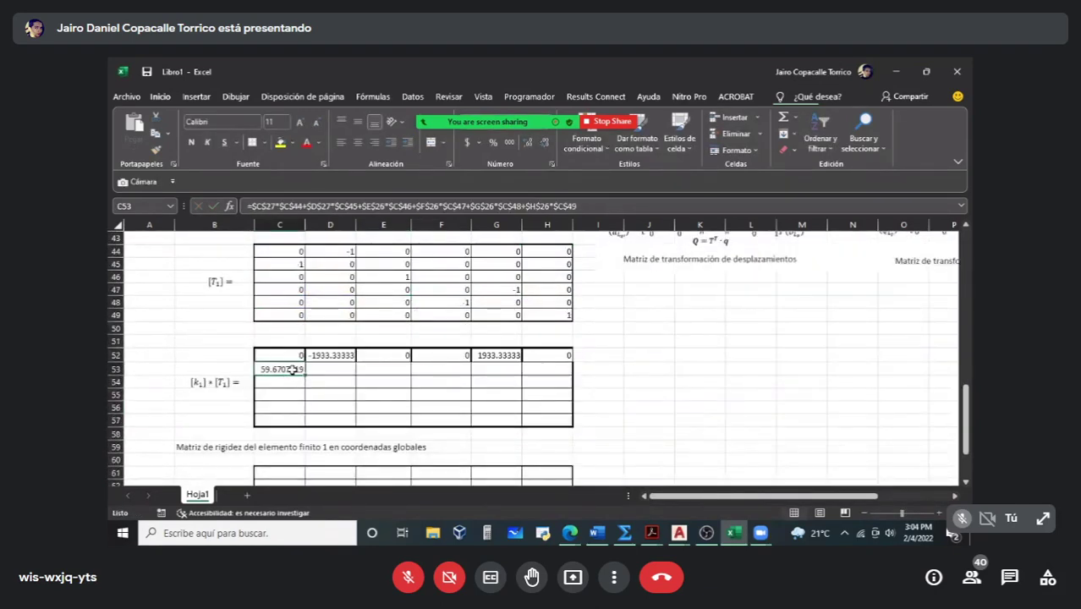
double_click(292, 370)
scroll(339, 356, up, 7)
drag(402, 290, 541, 302)
scroll(372, 309, down, 1)
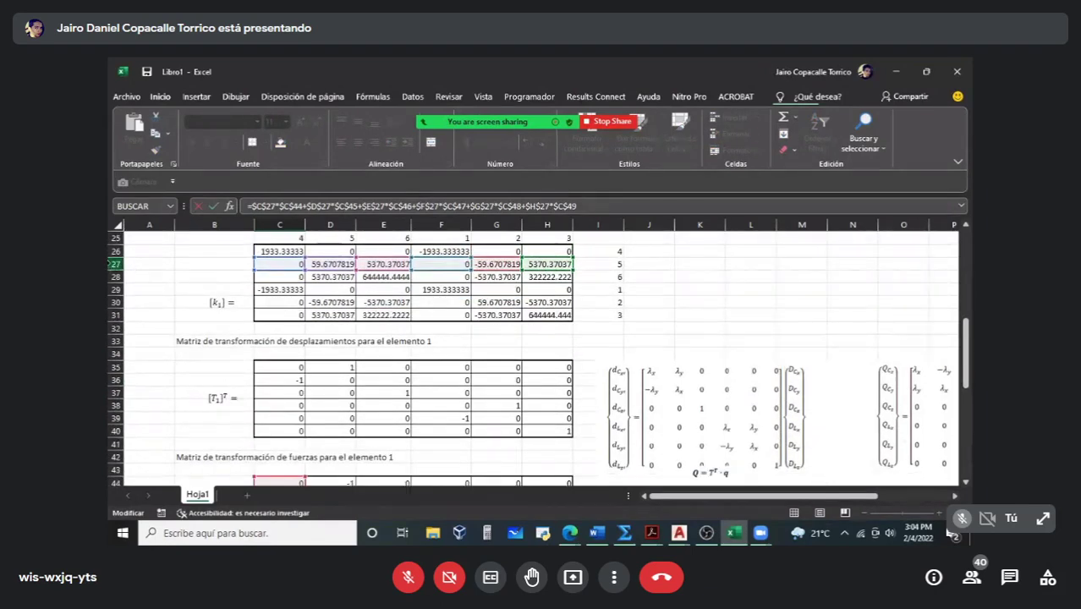
Step: Make the [T₁] references in the C53 formula relative, from C44 through C49, and enter the formula
click(296, 206)
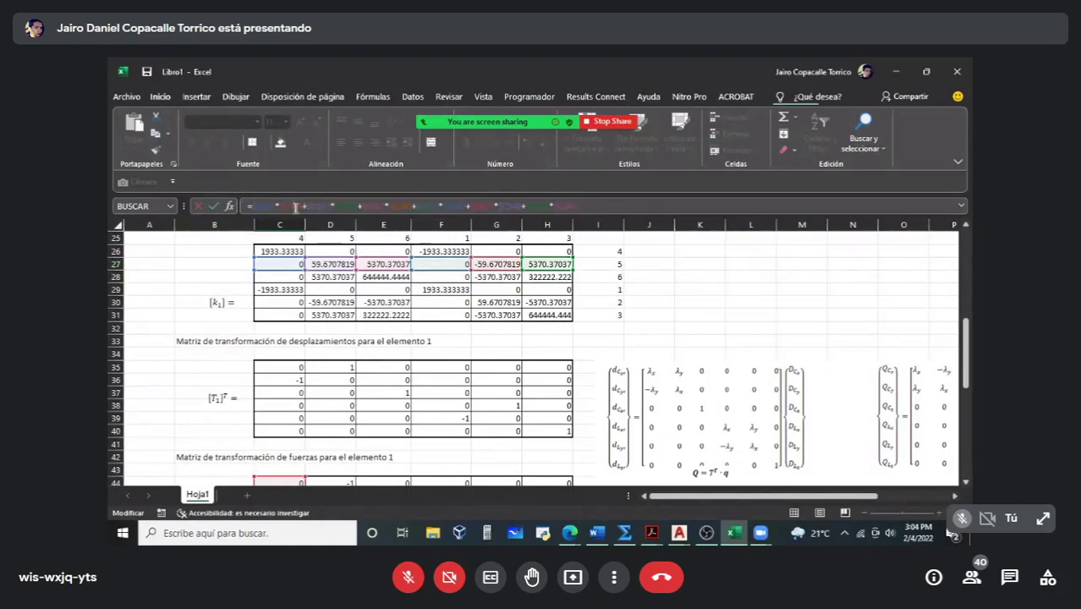
click(342, 207)
key(F4)
key(F4)
key(F4)
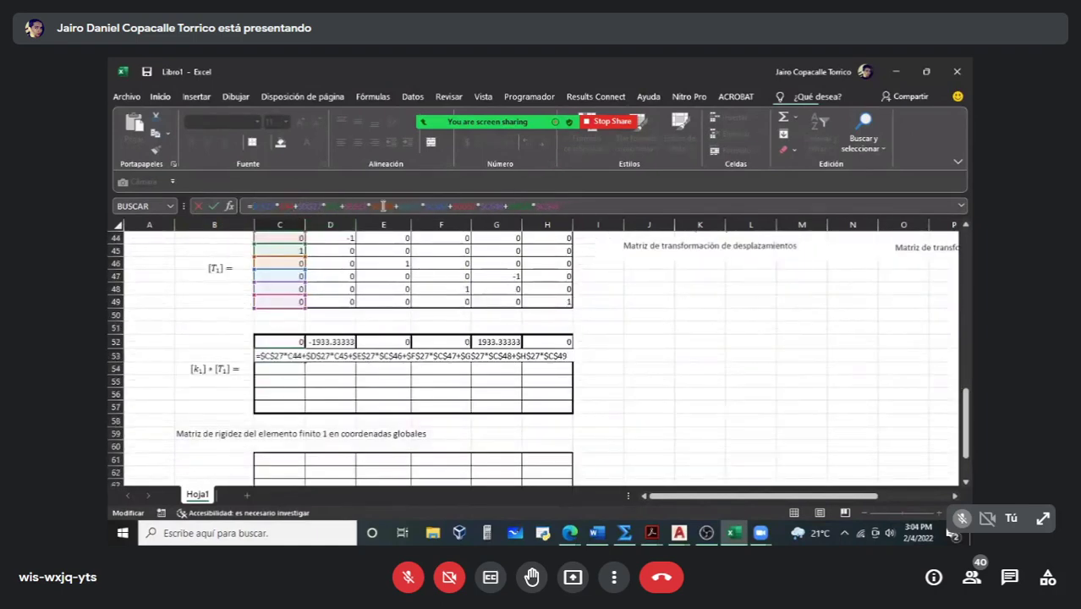
click(392, 206)
key(F4)
key(F4)
key(F4)
click(428, 206)
key(F4)
key(F4)
key(F4)
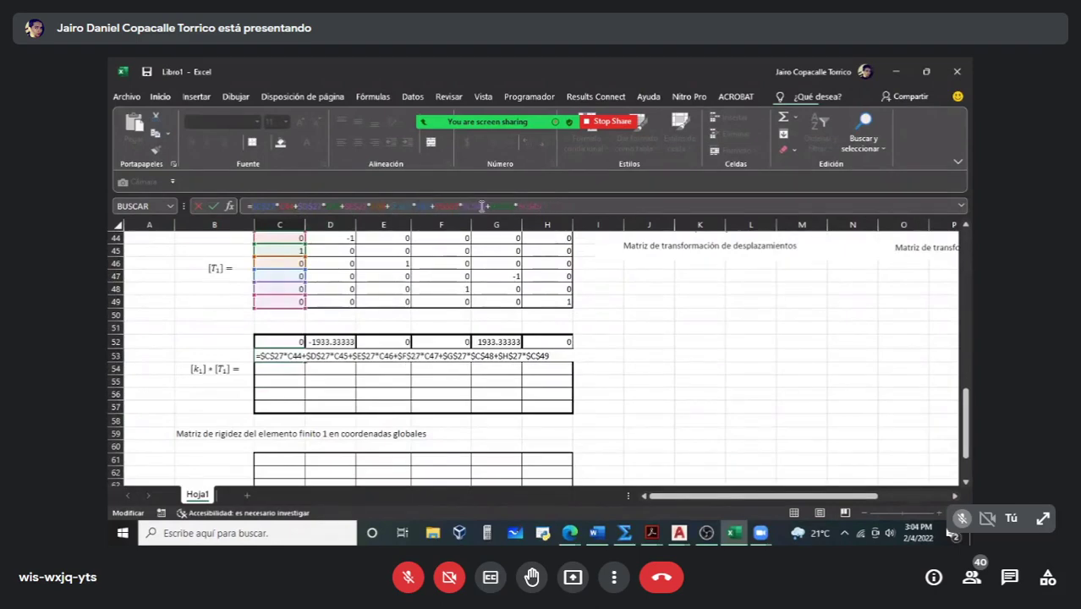
click(482, 206)
key(F4)
key(F4)
key(F4)
click(524, 207)
key(F4)
key(F4)
key(F4)
key(Return)
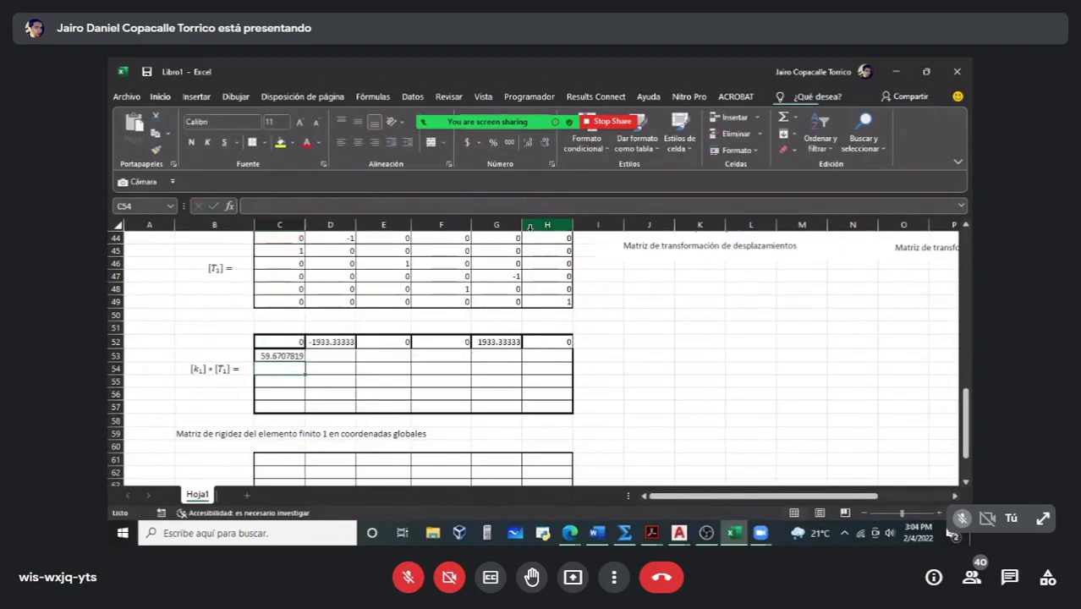
Step: Fill the C53 formula across to H53 and check the references in D53
click(291, 356)
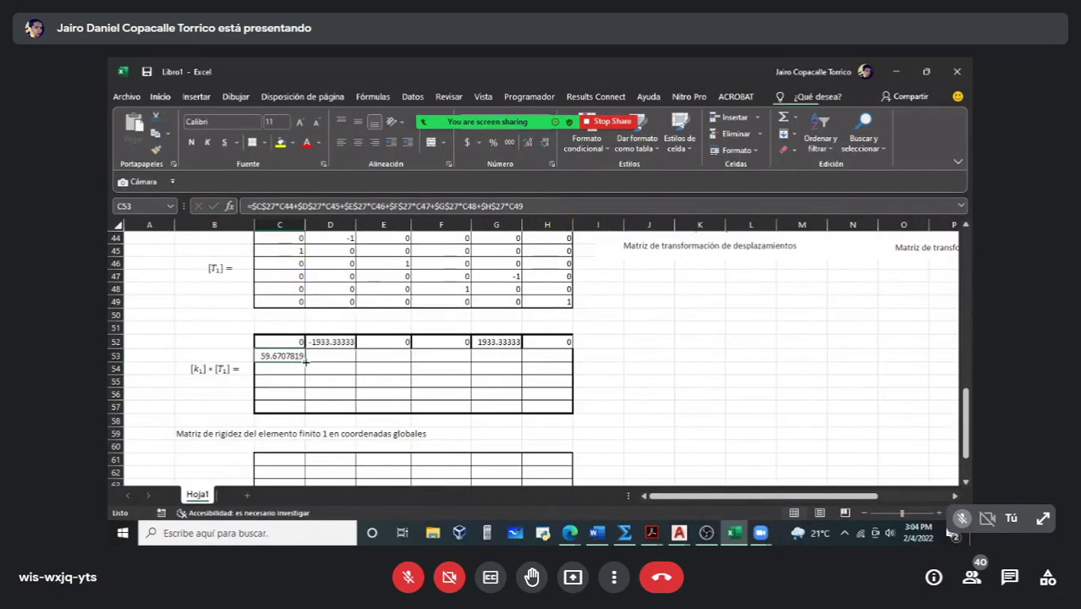
drag(306, 360, 558, 359)
click(347, 356)
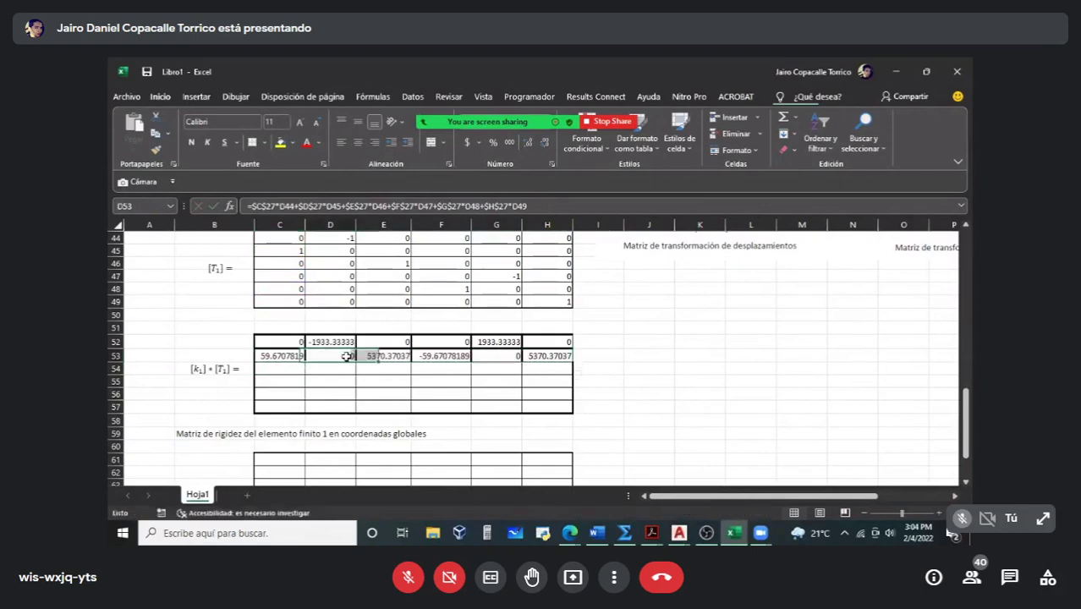
double_click(347, 356)
scroll(398, 358, up, 6)
scroll(398, 359, down, 5)
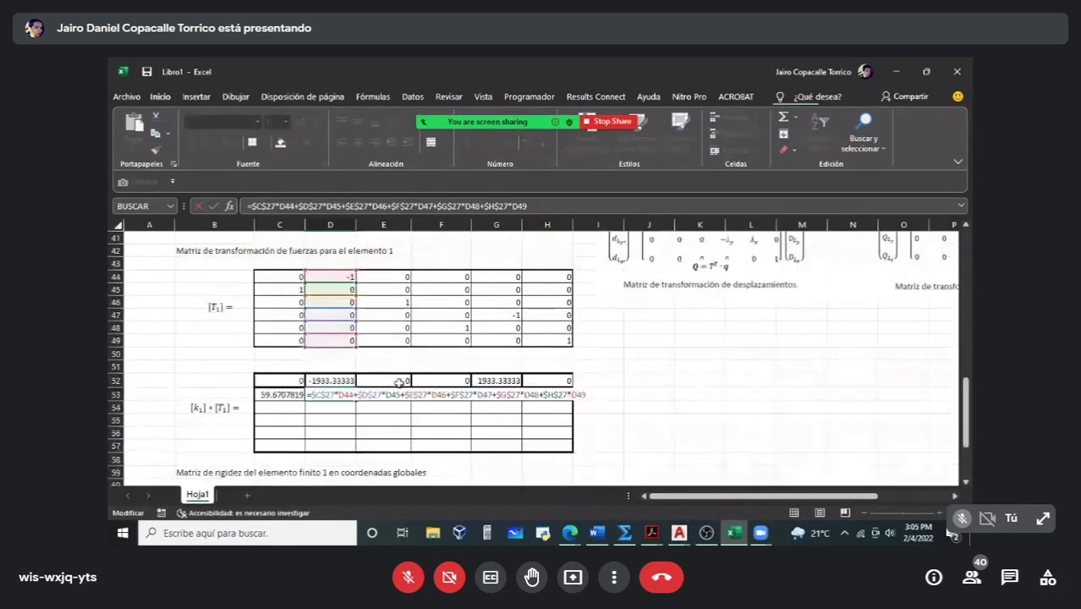
Step: Check which [k₁] and [T₁] cells the formulas in E53, G53 and H53 reference
click(393, 393)
double_click(393, 394)
scroll(441, 347, up, 6)
scroll(442, 347, down, 5)
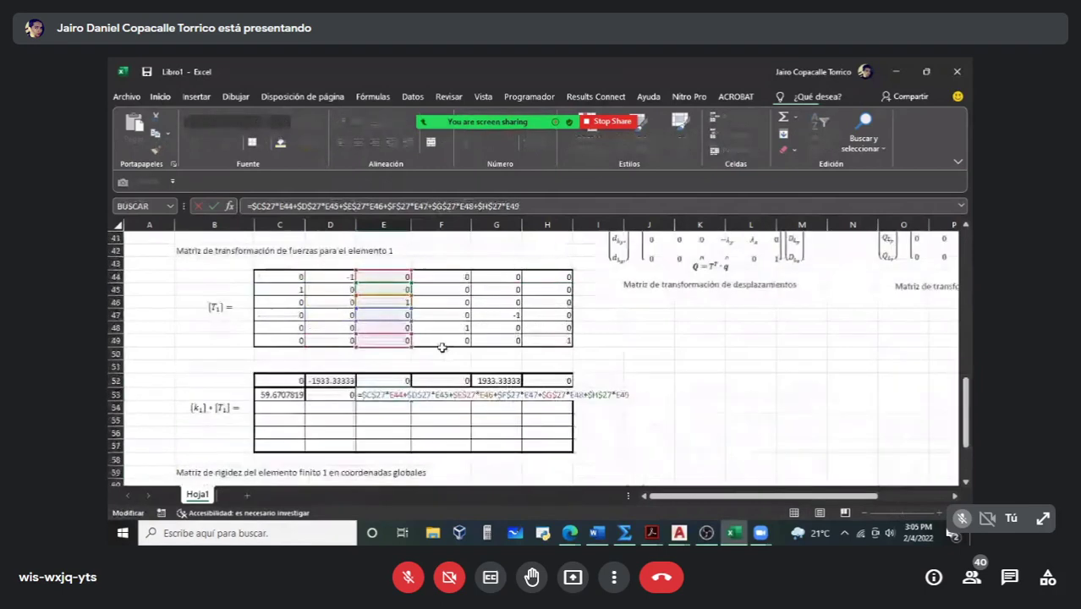
click(500, 391)
double_click(501, 392)
scroll(498, 372, up, 6)
scroll(499, 351, down, 5)
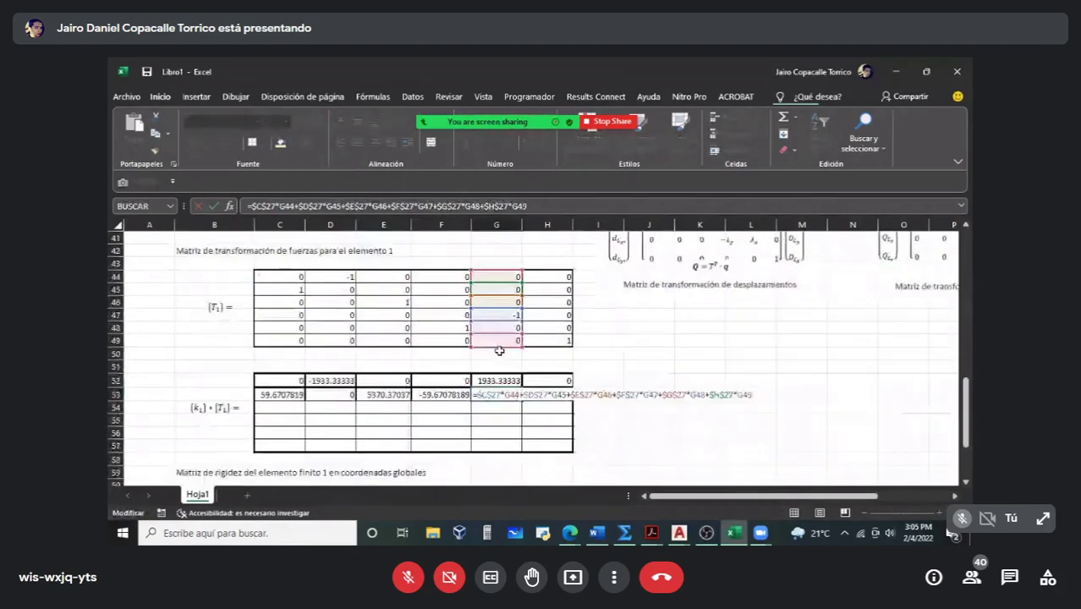
click(548, 392)
double_click(547, 392)
scroll(535, 352, up, 6)
scroll(535, 353, down, 7)
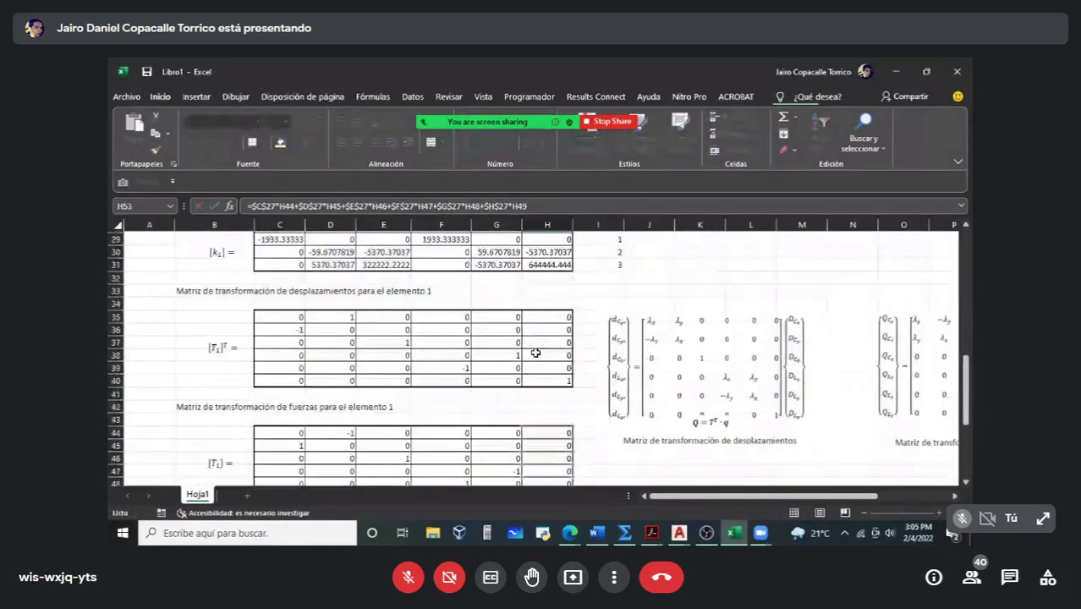
key(ctrl+Return)
Step: Copy the absolute C52 formula into C54 and move its [k₁] references to row 28, using $C$28 through $H$28
click(286, 341)
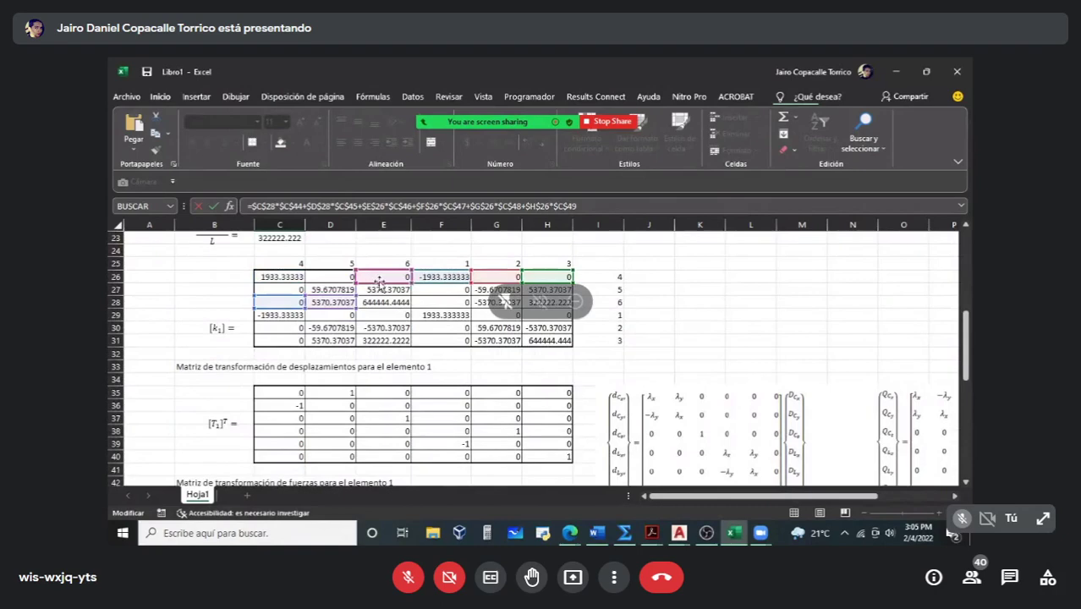
drag(376, 284, 380, 308)
drag(431, 285, 433, 310)
drag(497, 282, 498, 308)
drag(546, 282, 545, 304)
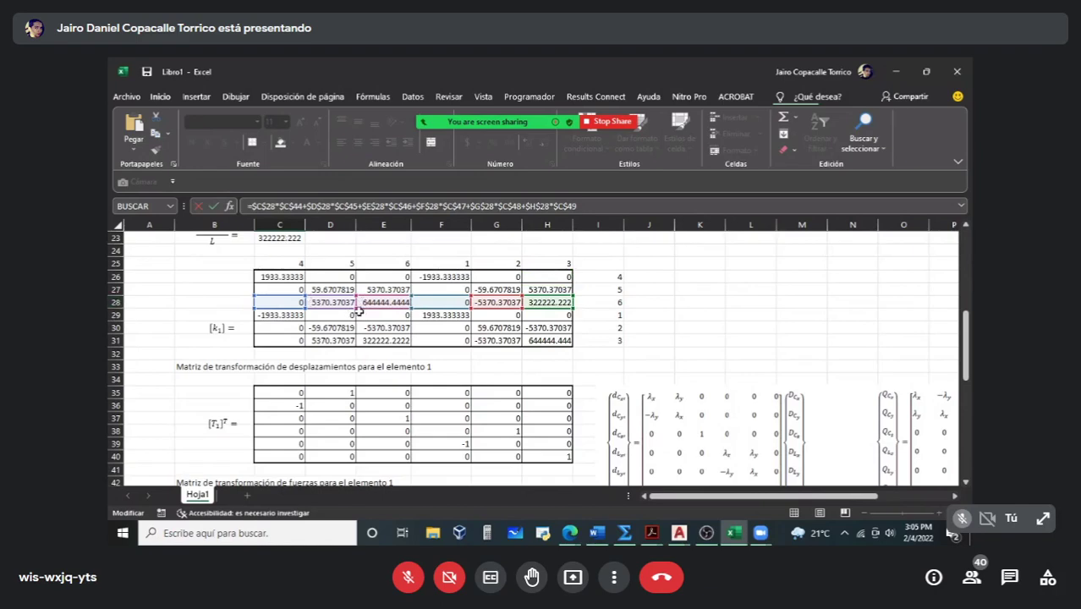
Step: Make the [T₁] references in the C54 formula relative, from C44 through C49, and enter the formula
scroll(359, 311, down, 7)
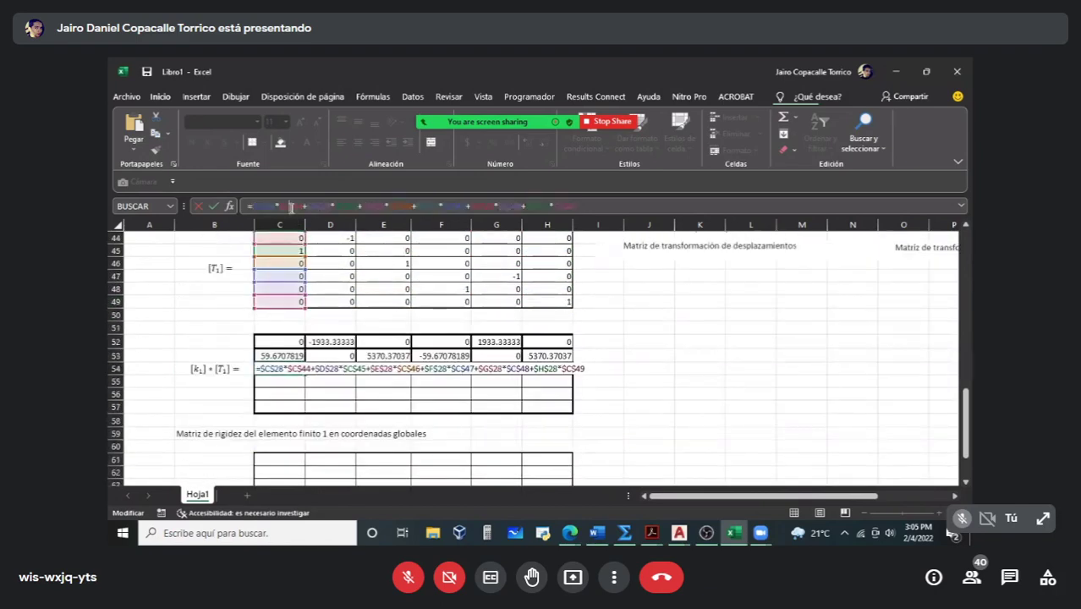
click(291, 207)
key(F4)
key(F4)
key(F4)
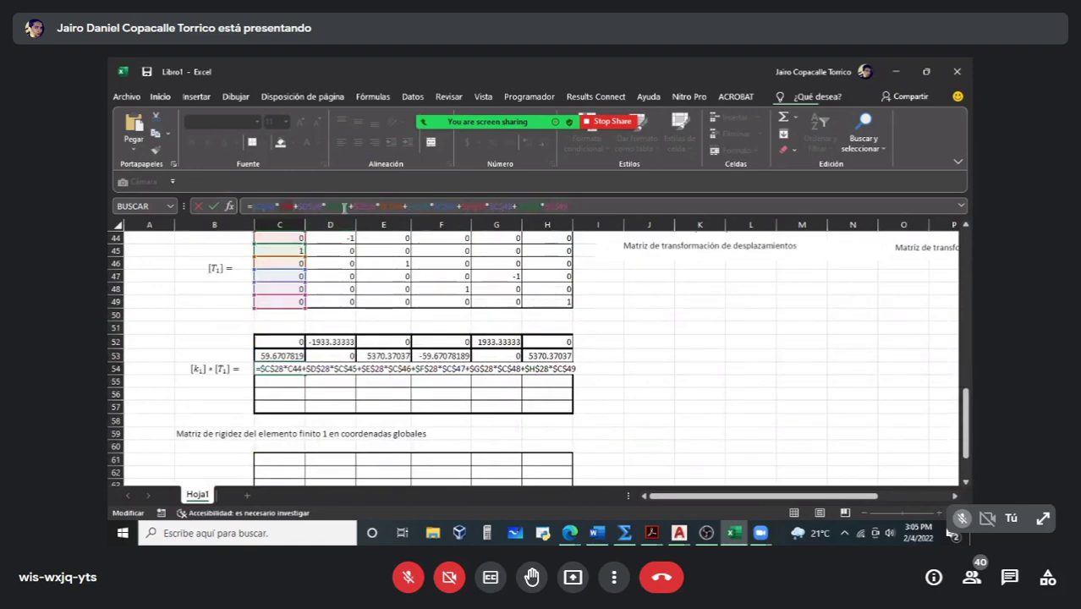
click(343, 207)
key(F4)
key(F4)
key(F4)
click(379, 207)
key(F4)
key(F4)
key(F4)
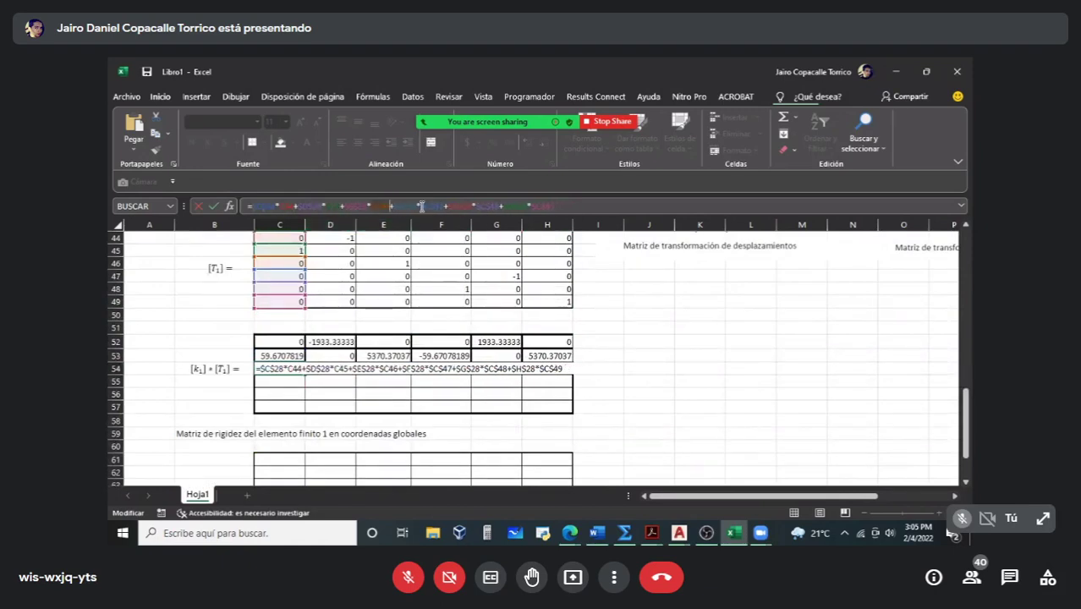
click(427, 208)
key(F4)
key(F4)
key(F4)
click(469, 208)
key(F4)
key(F4)
key(F4)
click(518, 207)
key(F4)
key(F4)
key(F4)
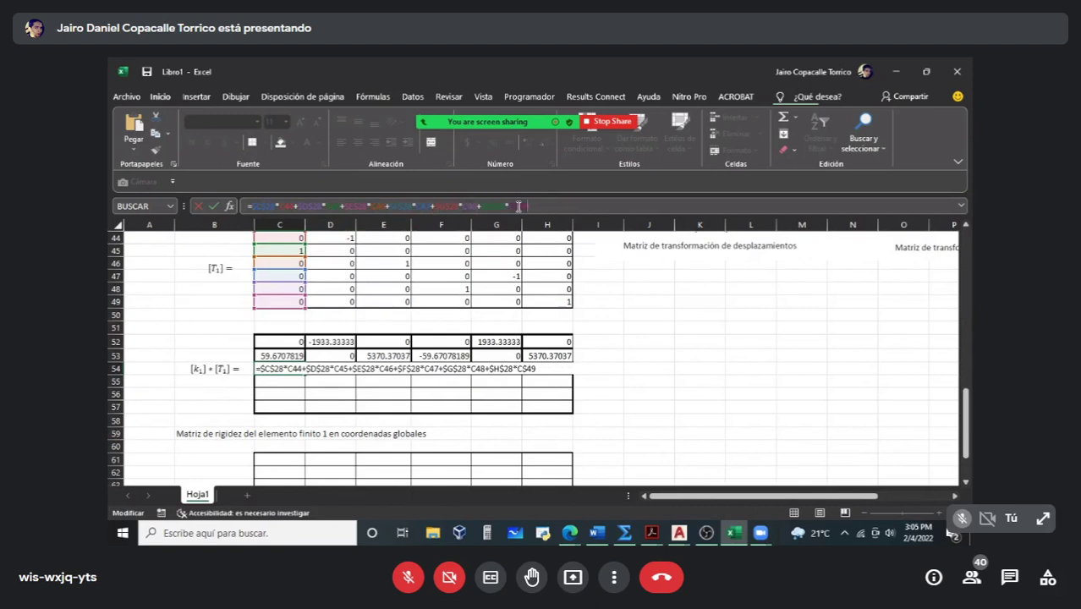
key(Return)
Step: Fill the C54 formula across to H54 and check the references in D54 and G54
click(283, 372)
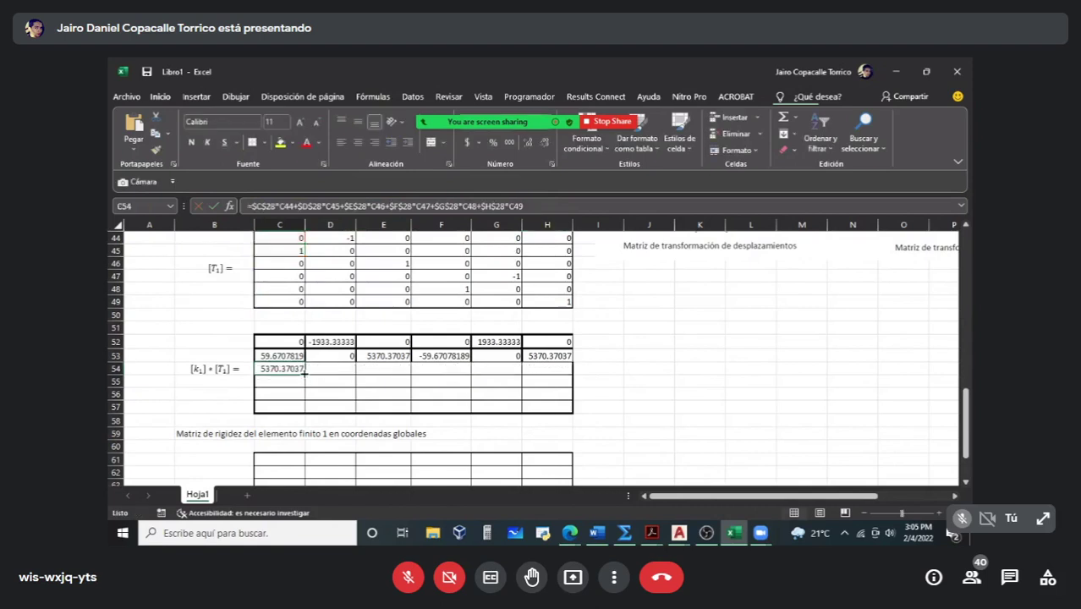
drag(306, 375, 585, 374)
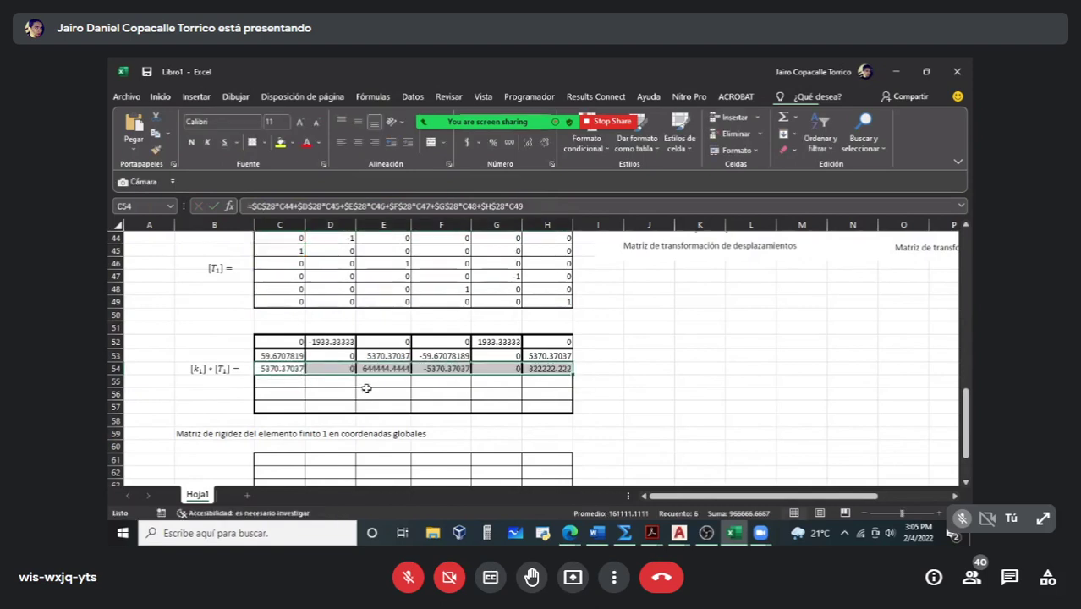
click(331, 369)
double_click(334, 368)
scroll(408, 352, up, 2)
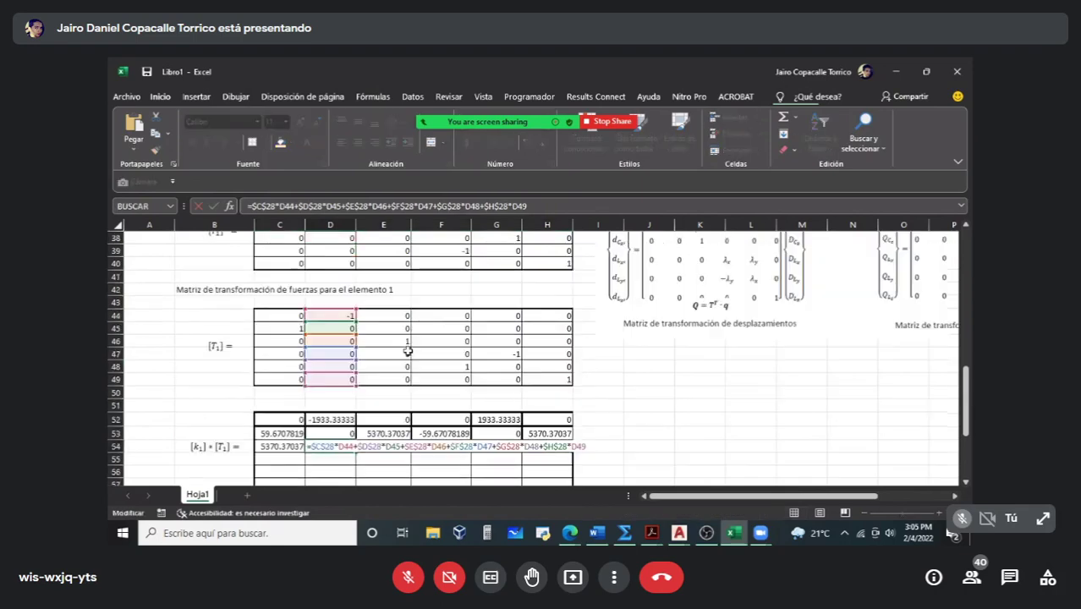
scroll(407, 352, up, 4)
scroll(408, 352, down, 5)
click(453, 403)
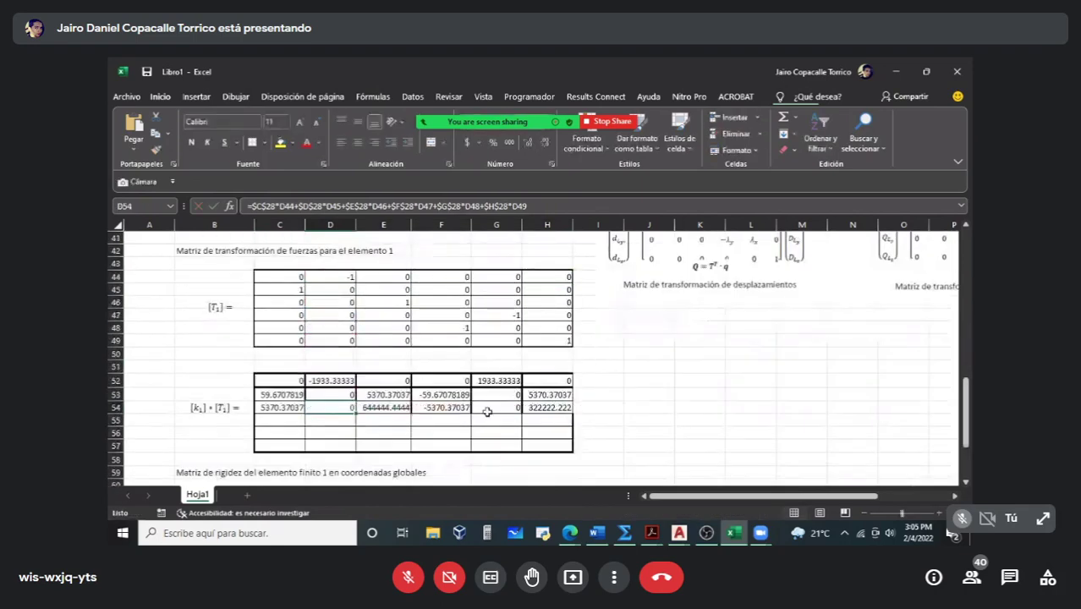
double_click(508, 410)
key(Escape)
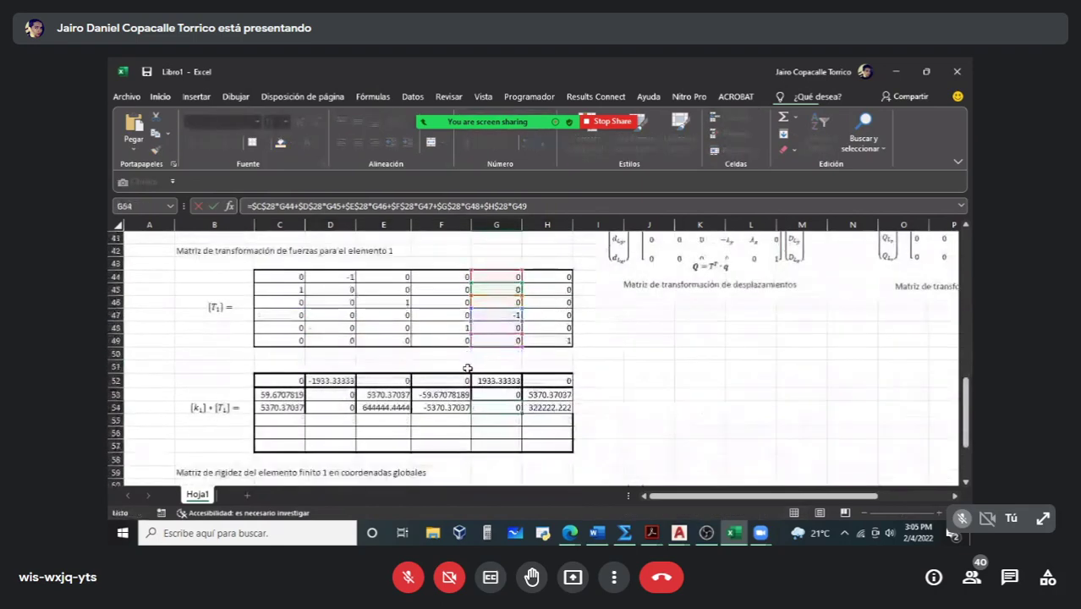
Step: Copy the absolute C52 formula text into C55
scroll(295, 385, down, 1)
click(292, 342)
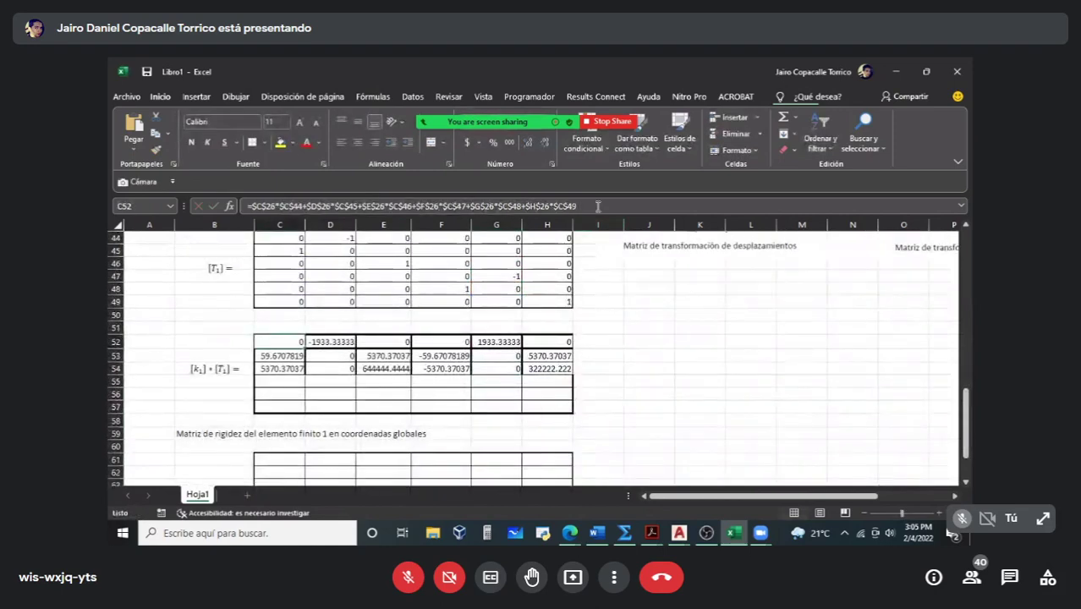
click(437, 206)
key(Escape)
double_click(285, 381)
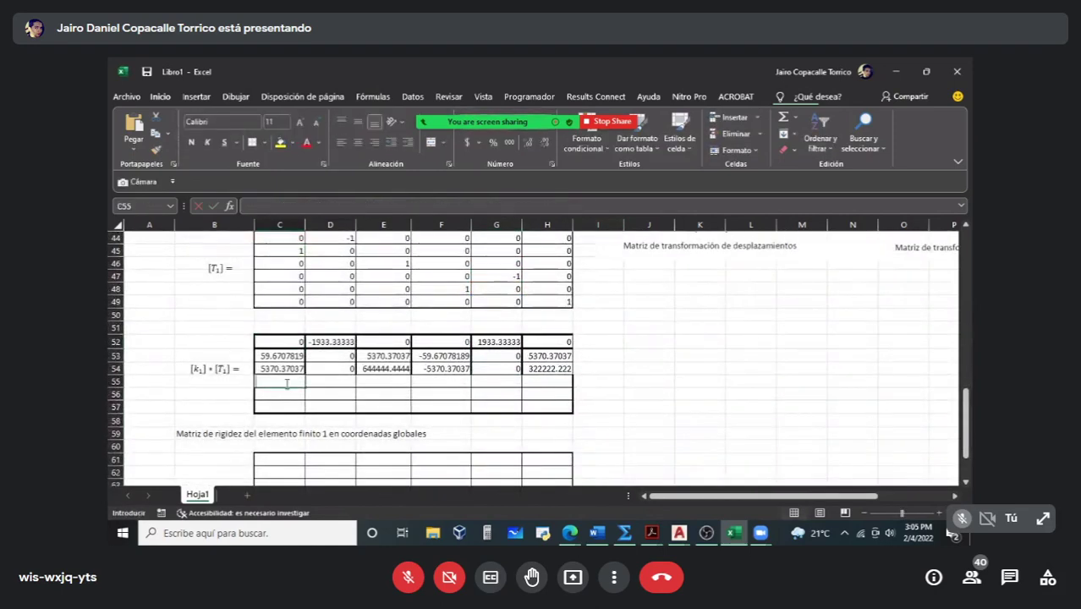
Step: Move the [k₁] references in the C55 formula to row 29, using $C$29 through $H$29
scroll(335, 355, up, 9)
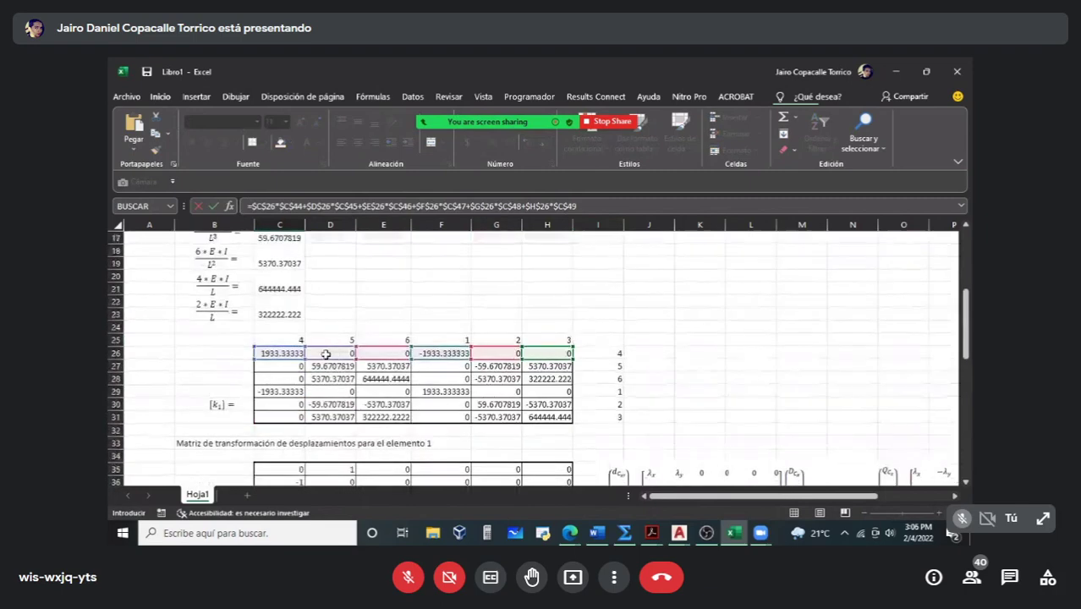
scroll(313, 330, down, 2)
drag(298, 286, 298, 324)
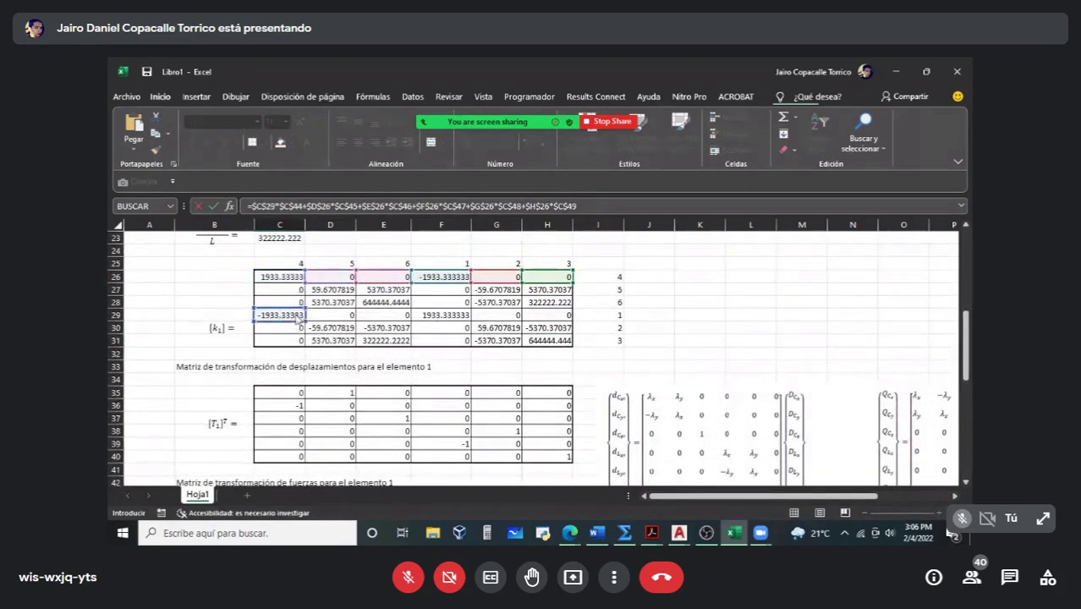
drag(340, 278, 340, 317)
drag(380, 283, 393, 304)
drag(447, 283, 446, 321)
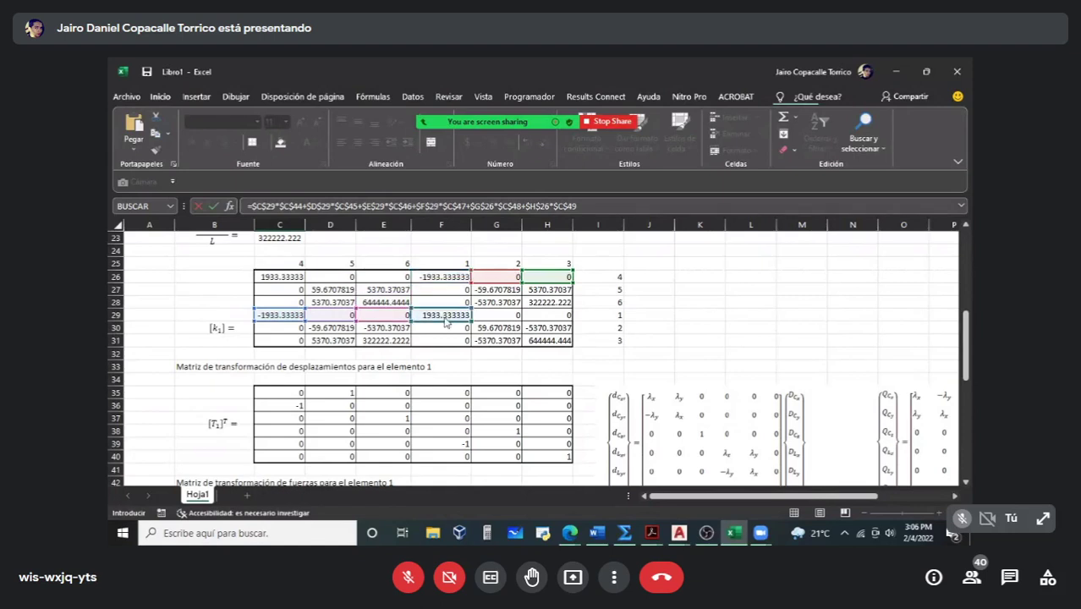
drag(494, 285, 497, 323)
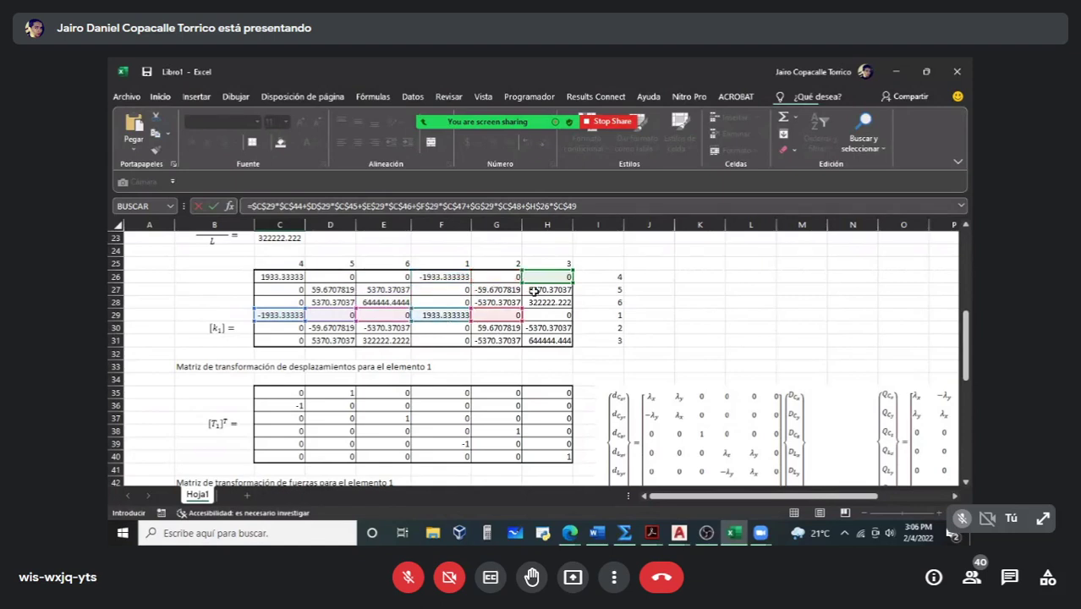
drag(538, 285, 541, 320)
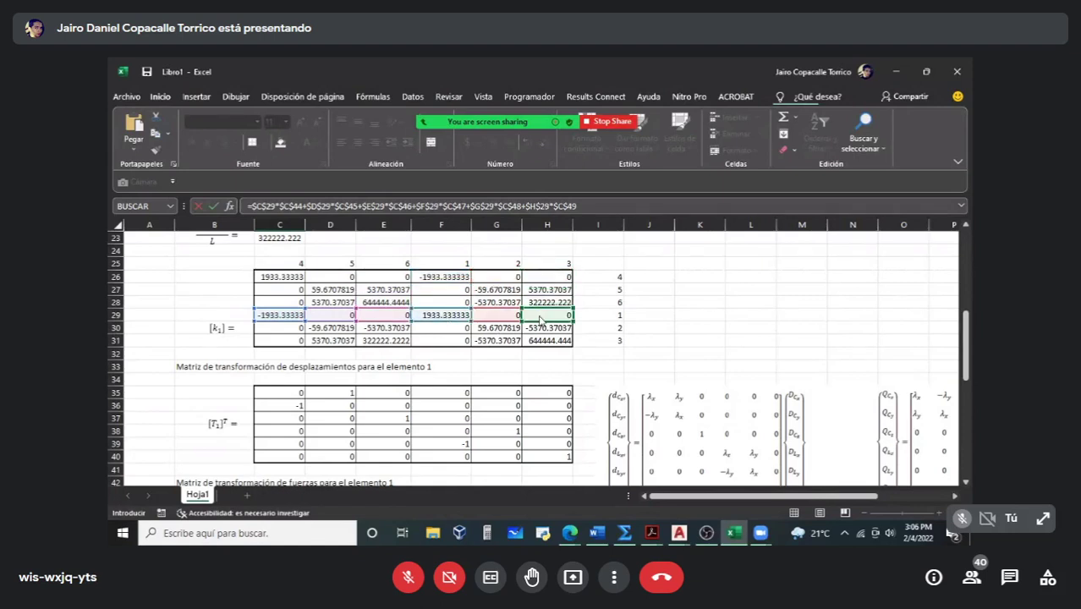
Step: Make the [T₁] references in the C55 formula relative, from C44 through C49, and enter the formula
scroll(338, 329, down, 6)
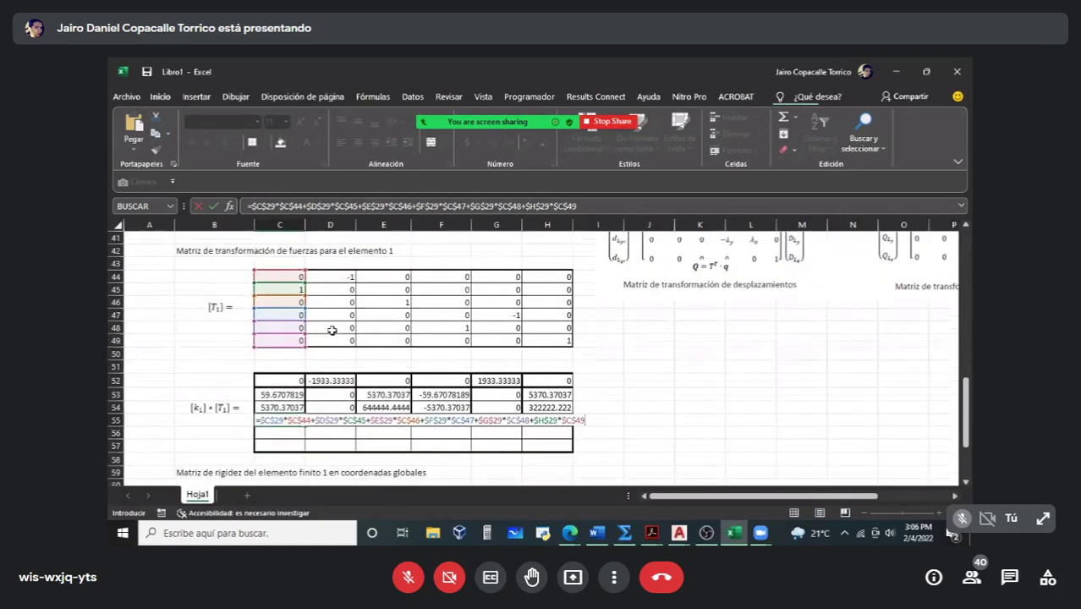
scroll(333, 330, up, 5)
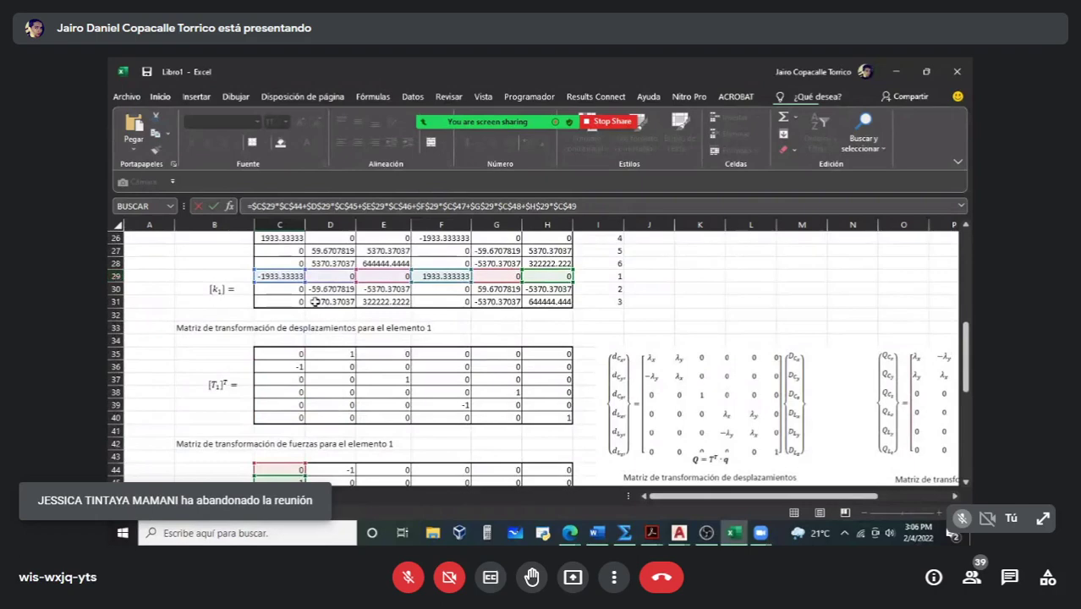
scroll(314, 302, down, 4)
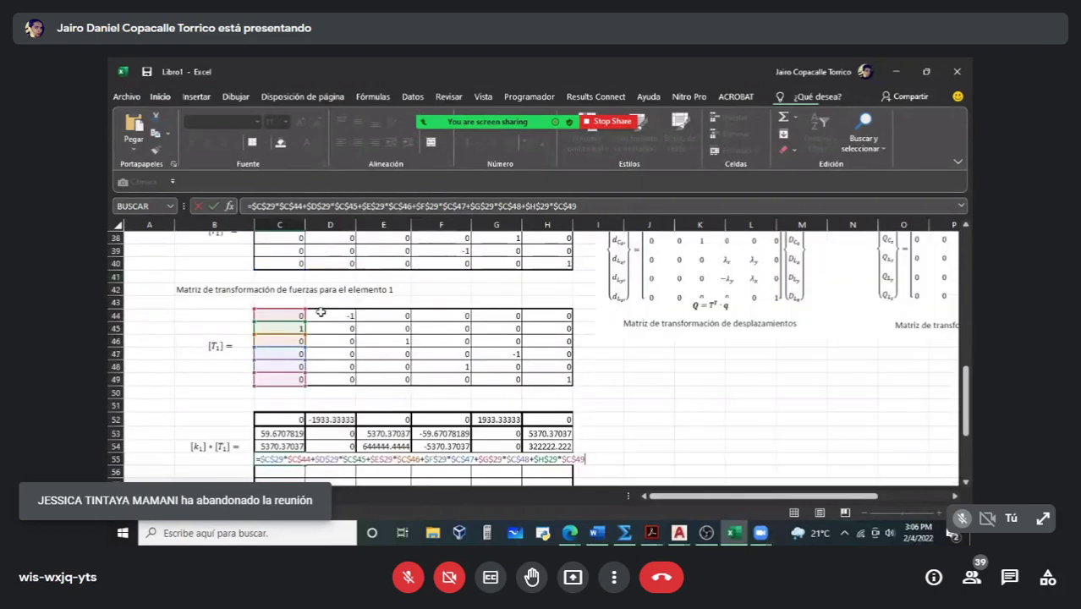
click(334, 210)
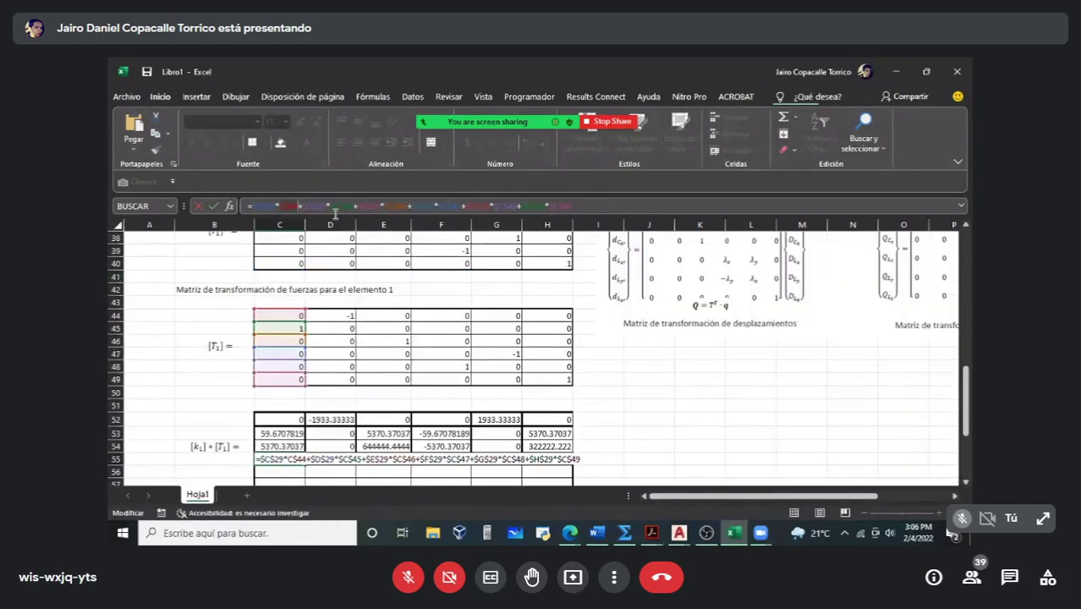
click(288, 205)
key(F4)
key(F4)
key(F4)
click(338, 206)
key(F4)
key(F4)
key(F4)
click(384, 205)
key(F4)
key(F4)
key(F4)
click(468, 205)
key(F4)
key(F4)
key(F4)
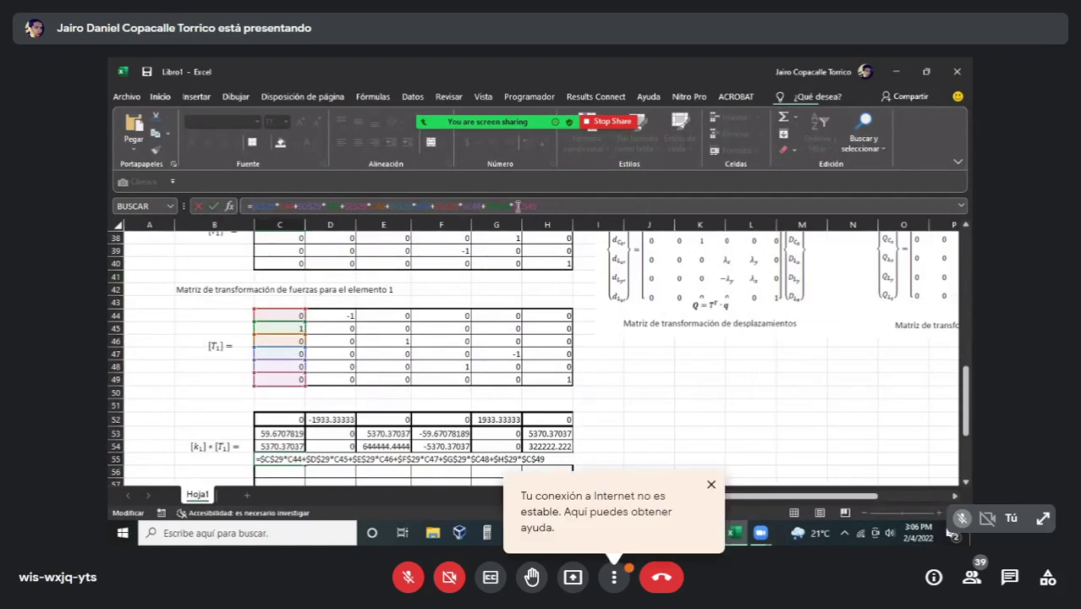
click(518, 205)
key(F4)
key(F4)
key(F4)
click(478, 206)
key(F4)
key(F4)
key(F4)
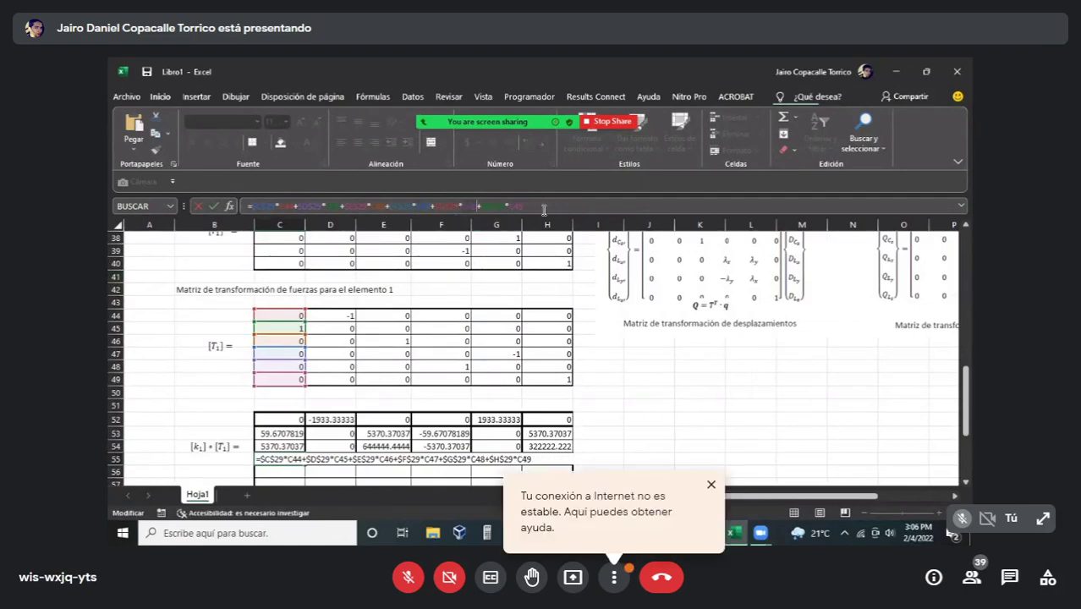
key(Return)
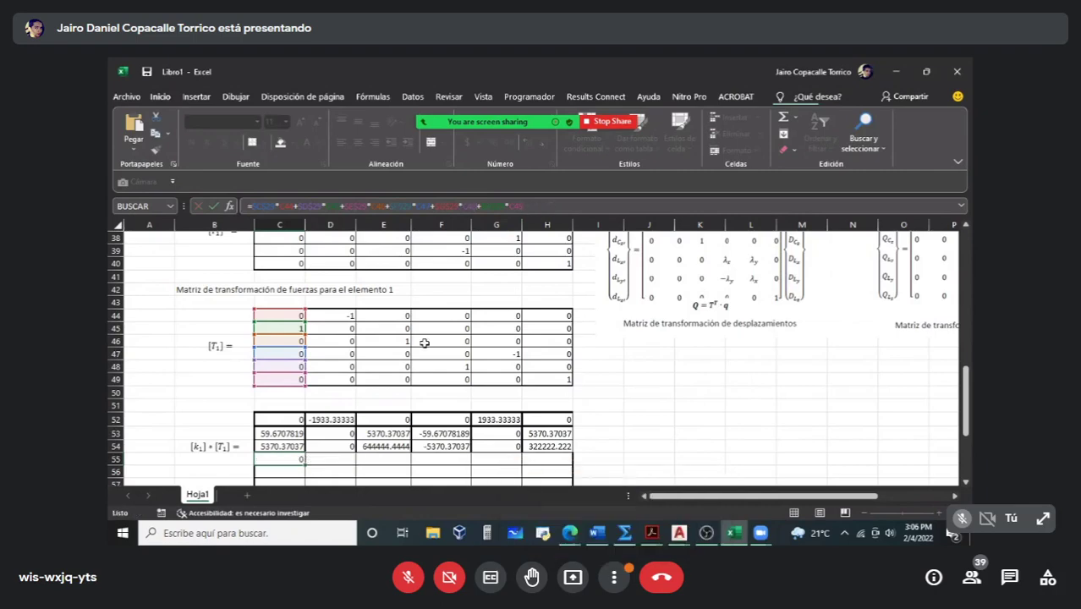
Step: Fill the C55 formula across the fourth row of the [k₁]*[T₁] matrix to H55
scroll(424, 343, down, 2)
click(284, 382)
drag(305, 387, 541, 378)
Step: Check which [k₁] and [T₁] cells the formulas in D55, F55 and H55 refer to
click(329, 381)
double_click(330, 382)
scroll(426, 348, up, 2)
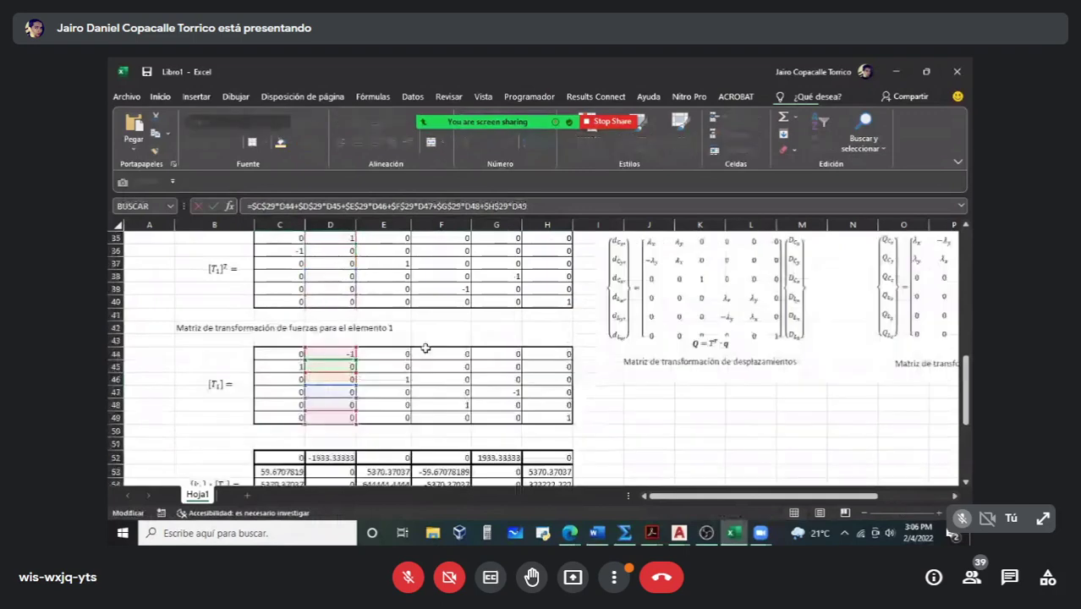
scroll(426, 348, down, 2)
key(Escape)
click(441, 382)
double_click(440, 381)
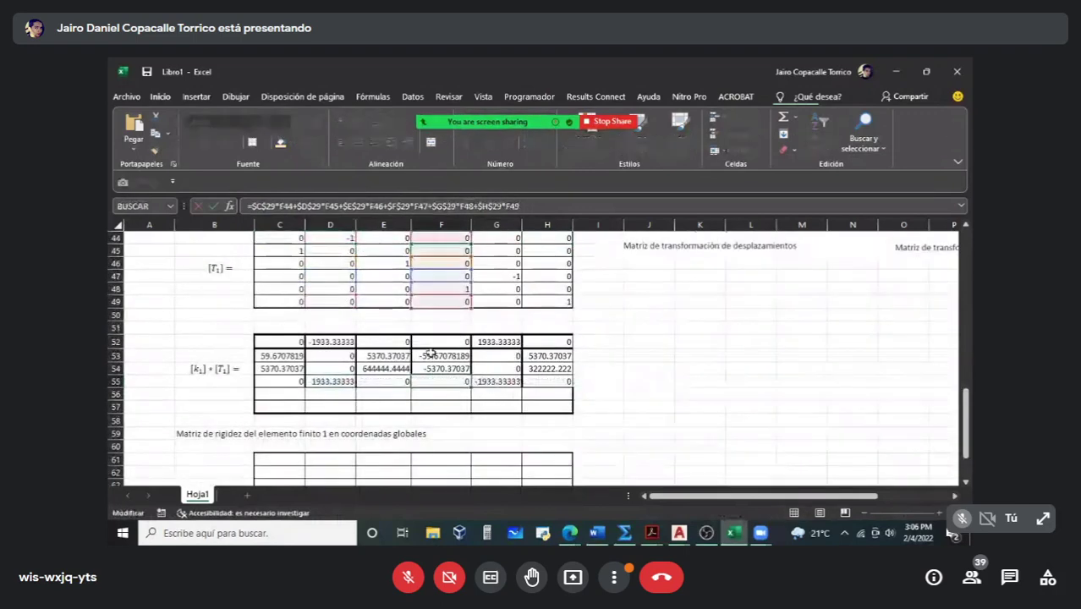
scroll(431, 352, up, 6)
scroll(430, 353, down, 5)
key(Escape)
click(546, 418)
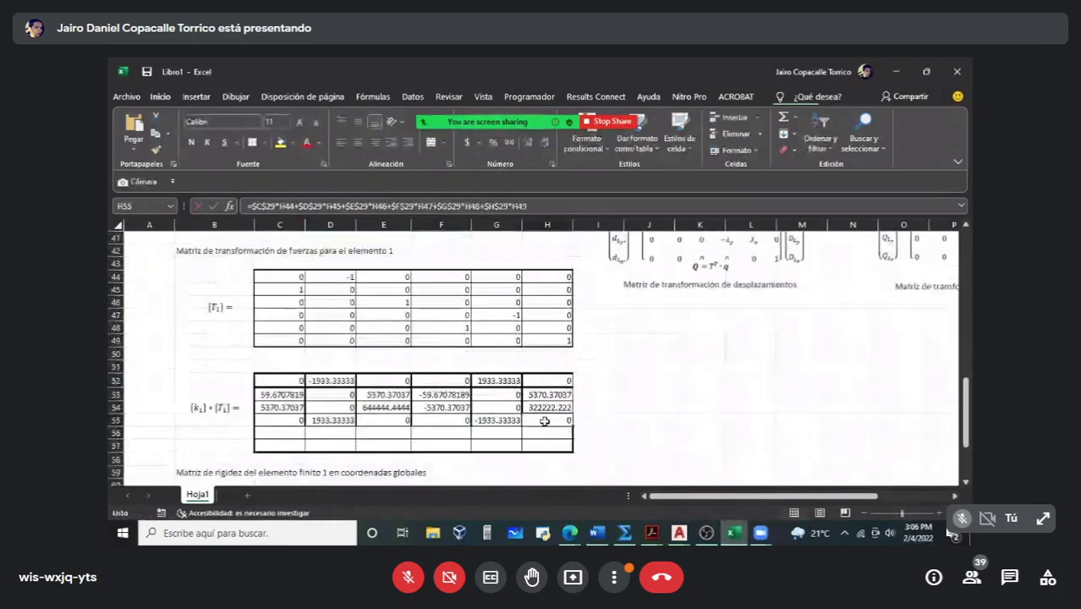
double_click(546, 418)
scroll(499, 380, up, 4)
scroll(499, 380, down, 3)
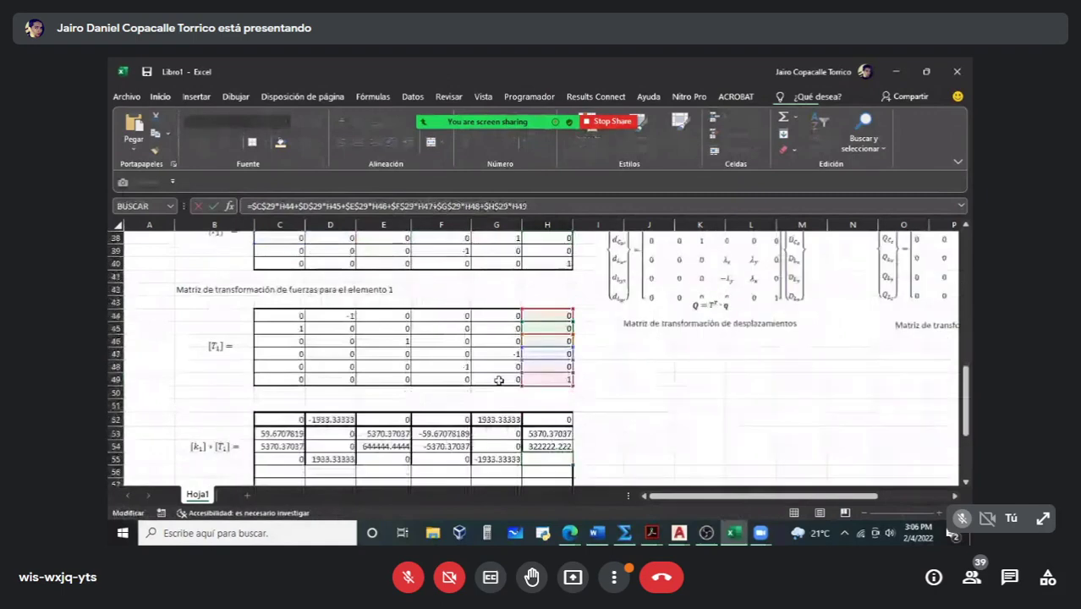
scroll(499, 381, down, 1)
Step: Copy the absolute C52 formula text into C56
click(279, 380)
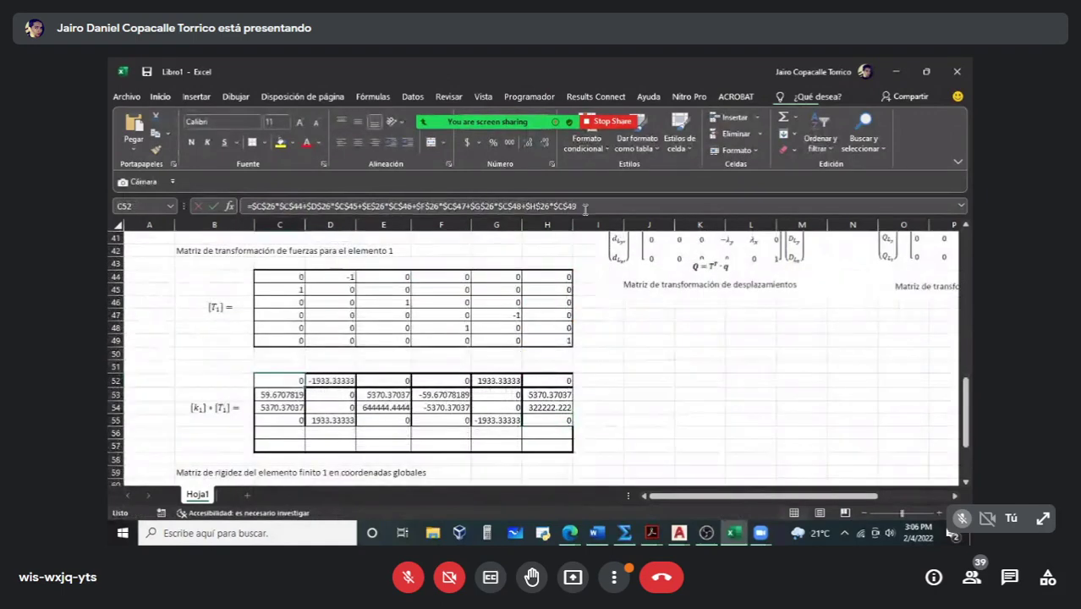
click(584, 209)
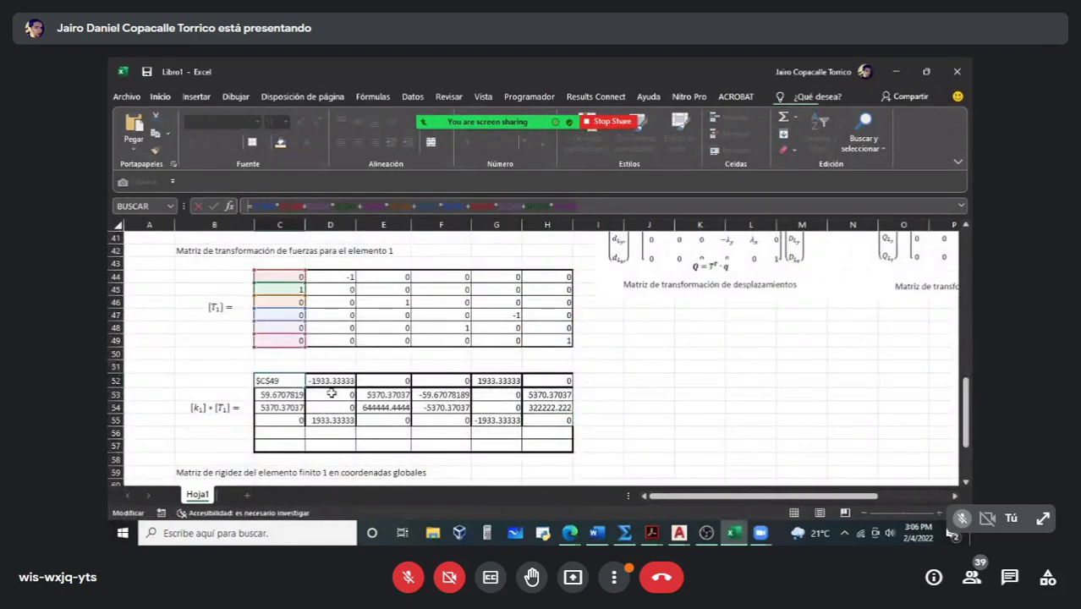
key(Escape)
click(294, 433)
text(=$C$26*$C$44+$D$26*$C$45+$E$26*$C$46+$F$26*$C$47+$G$26*$C$48+$H$26*$C$49)
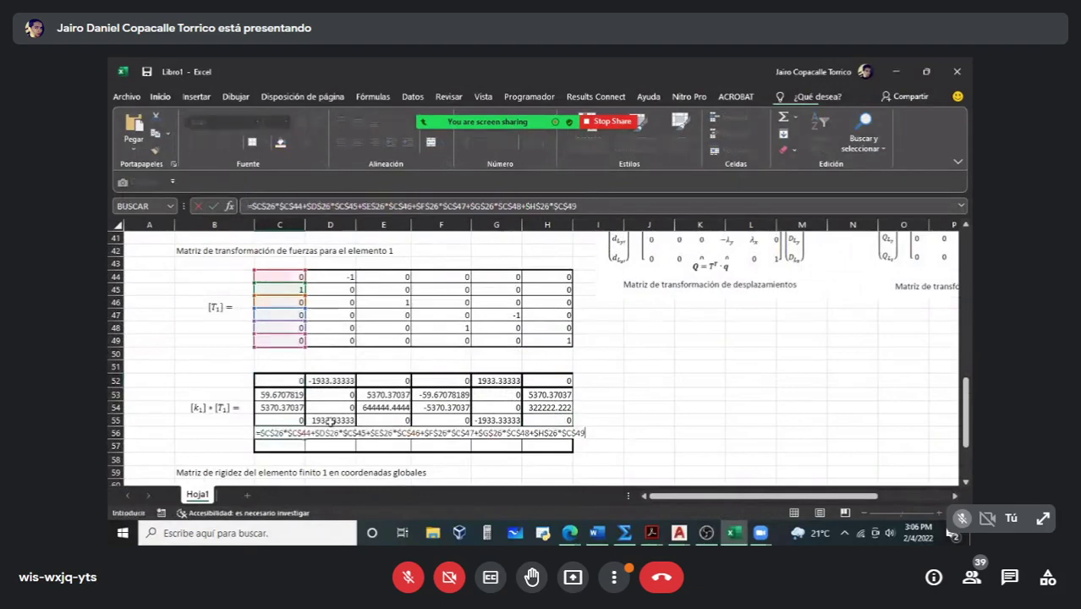
Step: Move the [k₁] references in the C56 formula to row 30, using $C$30 through $H$30
scroll(330, 420, up, 3)
scroll(324, 420, up, 4)
drag(287, 310, 288, 364)
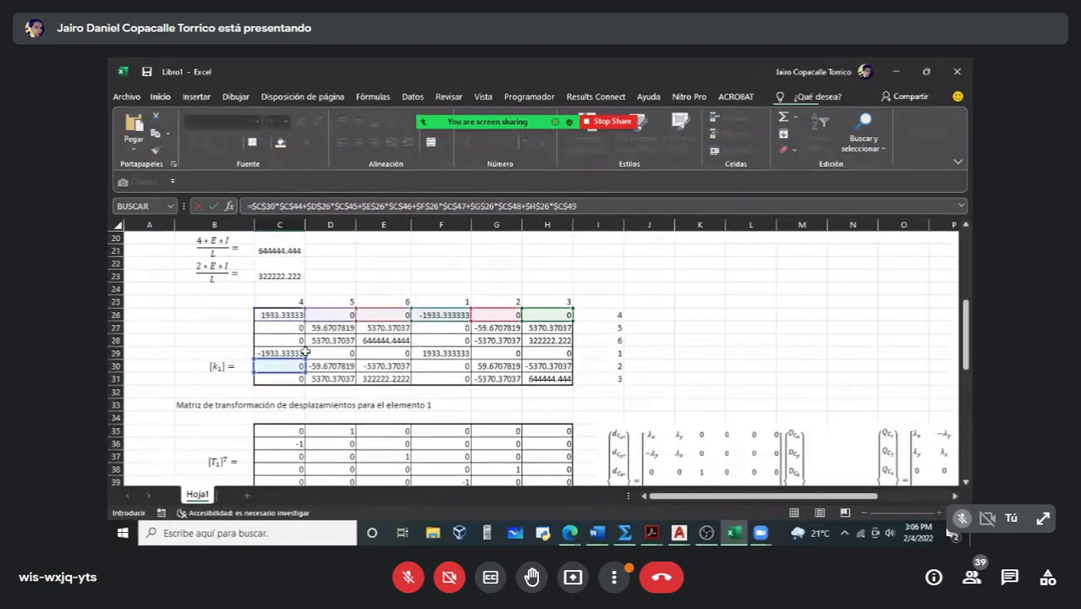
drag(346, 322, 342, 370)
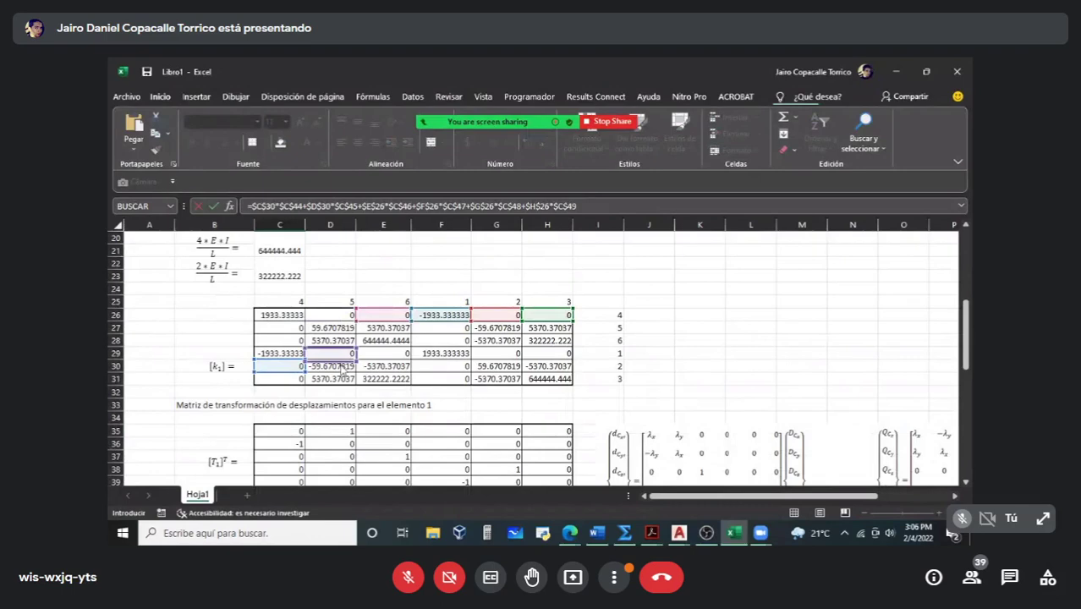
drag(387, 323, 384, 373)
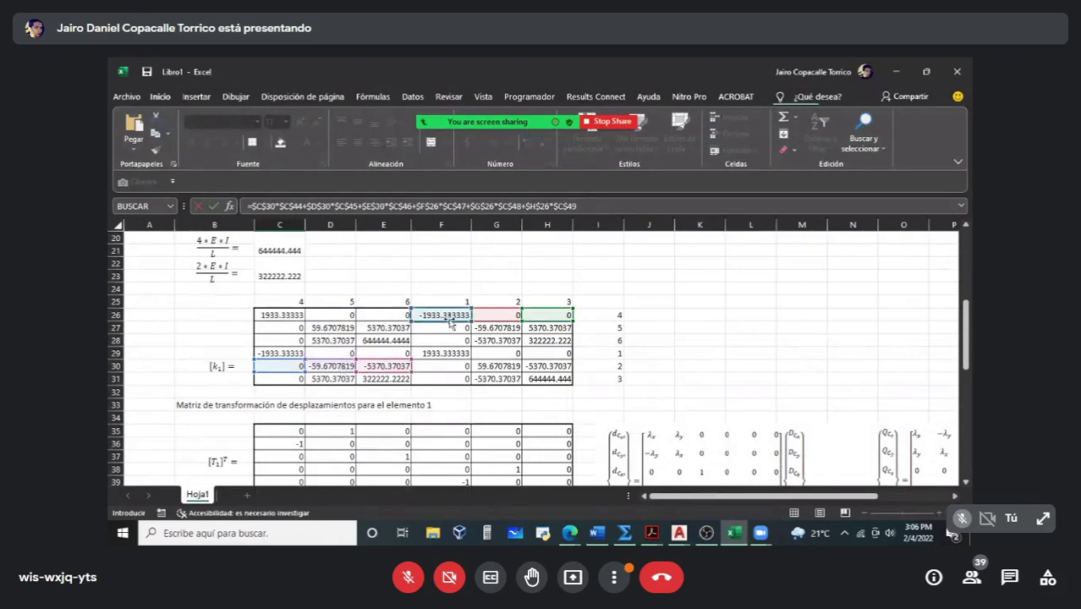
drag(440, 322, 440, 373)
drag(487, 323, 491, 373)
drag(537, 324, 538, 373)
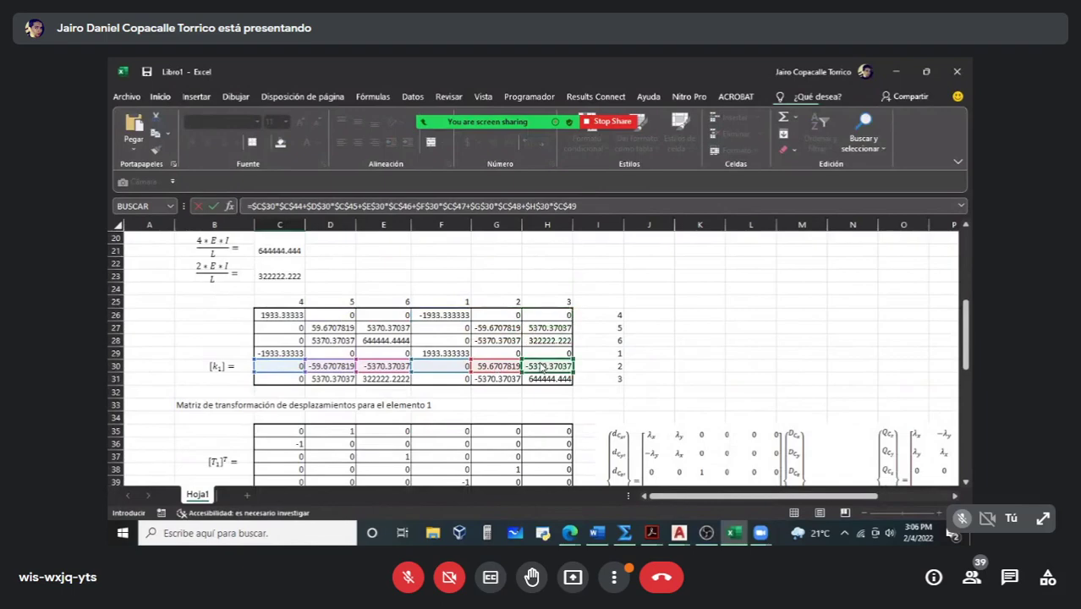
Step: Make the [T₁] references in the C56 formula relative, from C44 through C49, and enter the formula
click(285, 209)
key(F4)
key(F4)
key(F4)
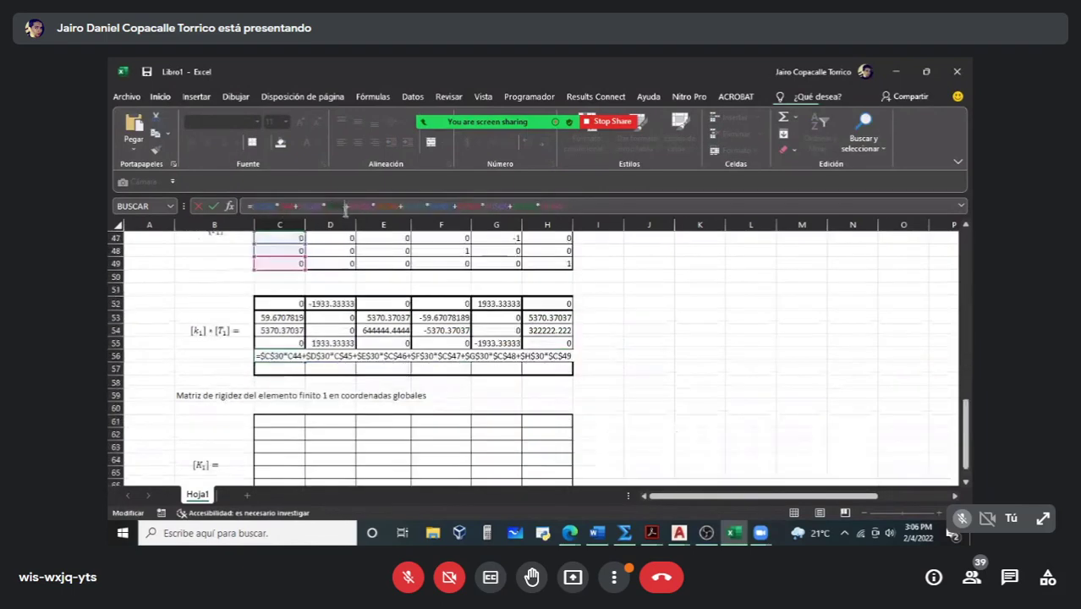
click(338, 207)
key(F4)
key(F4)
key(F4)
click(385, 207)
key(F4)
key(F4)
key(F4)
click(424, 207)
key(F4)
key(F4)
key(F4)
click(472, 207)
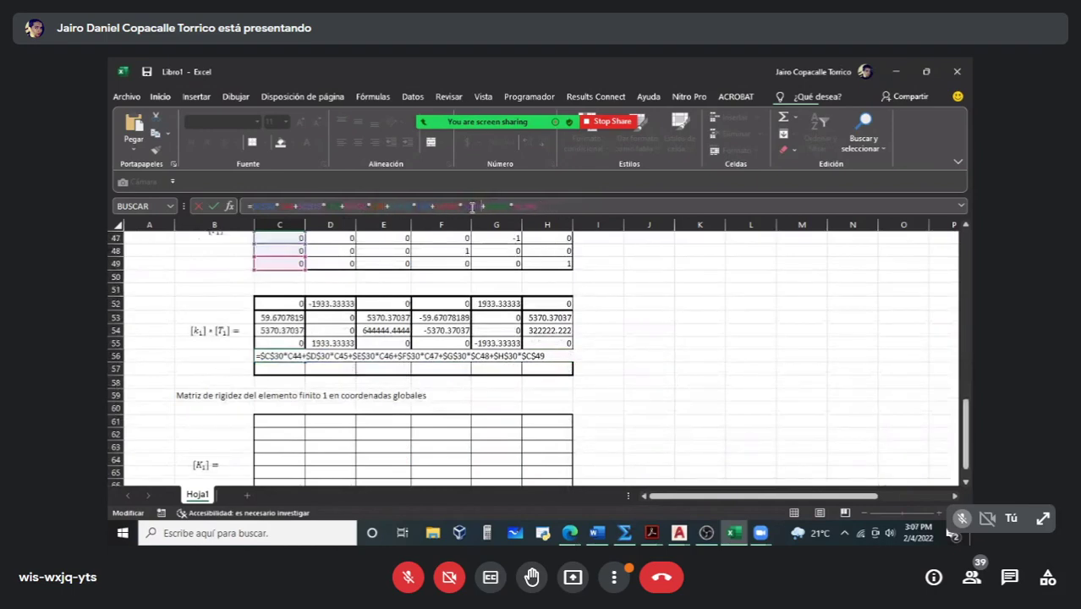
key(F4)
key(F4)
key(F4)
click(507, 206)
key(F4)
key(F4)
key(F4)
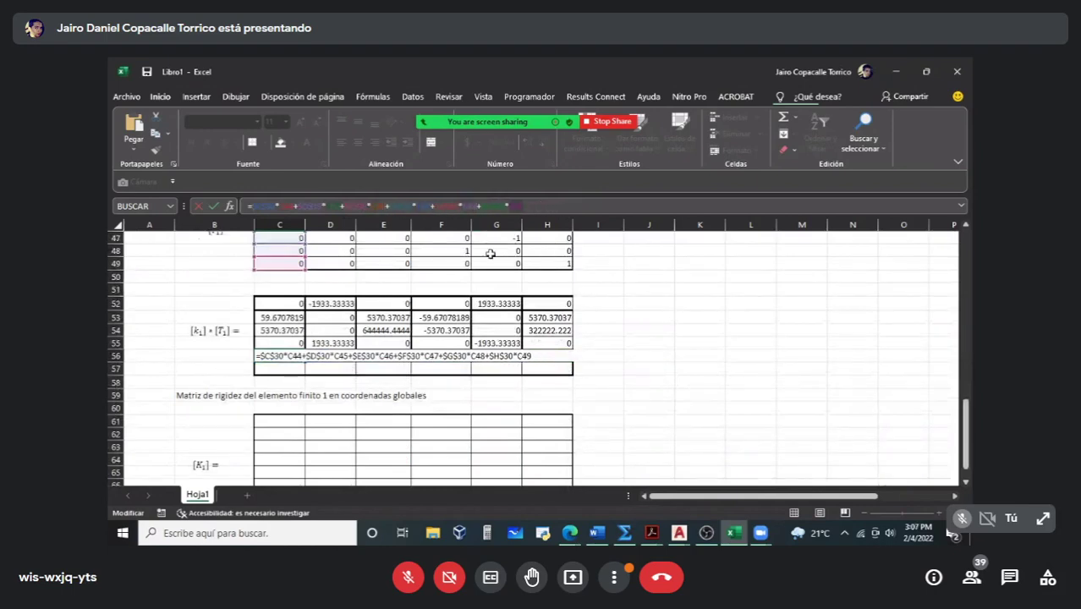
key(ctrl+Return)
Step: Fill the C56 formula across to H56 and check the references in D56 and H56
scroll(446, 317, down, 1)
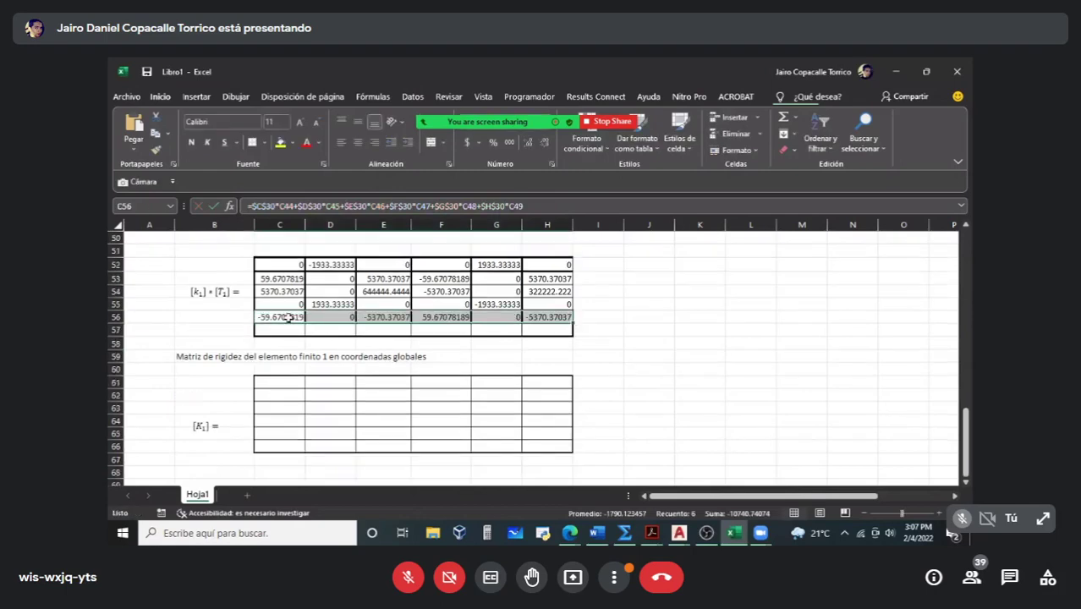
double_click(337, 318)
scroll(404, 320, up, 3)
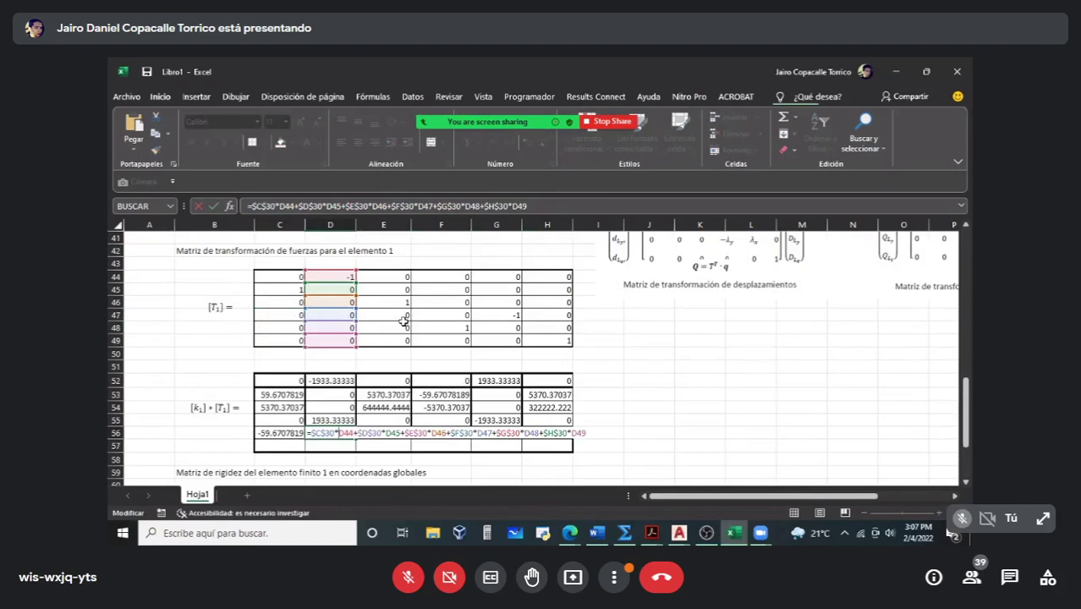
key(Escape)
key(Right)
key(Right)
key(Right)
key(Right)
key(F2)
scroll(490, 362, up, 5)
scroll(490, 366, down, 5)
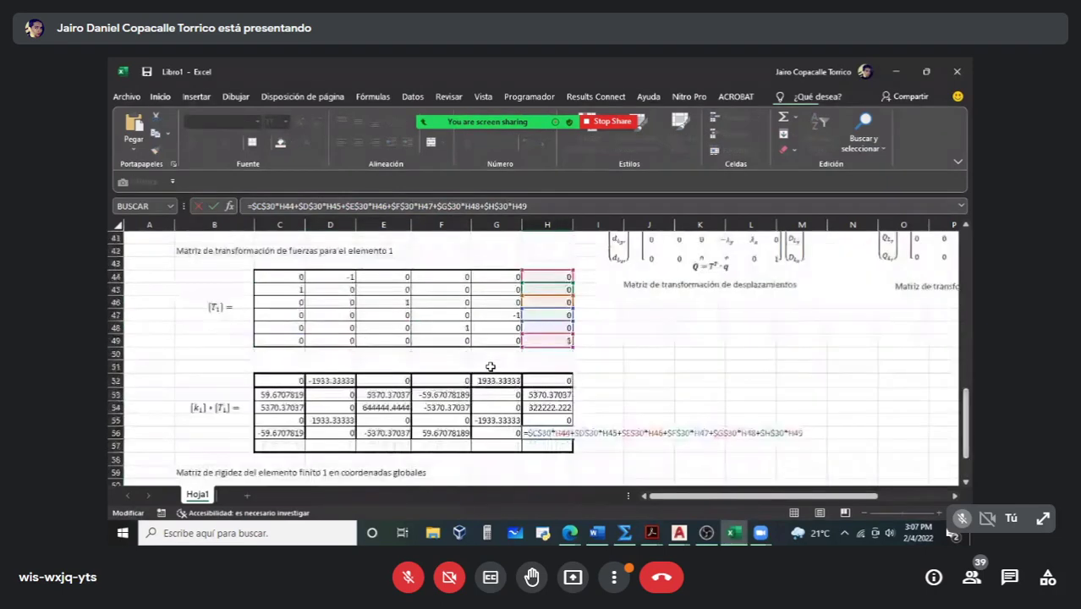
scroll(490, 366, down, 2)
key(Escape)
Step: Copy the absolute C52 formula text into C57
key(Left)
key(Left)
key(Left)
key(Left)
key(Left)
key(Up)
key(Up)
key(Up)
key(Up)
key(F2)
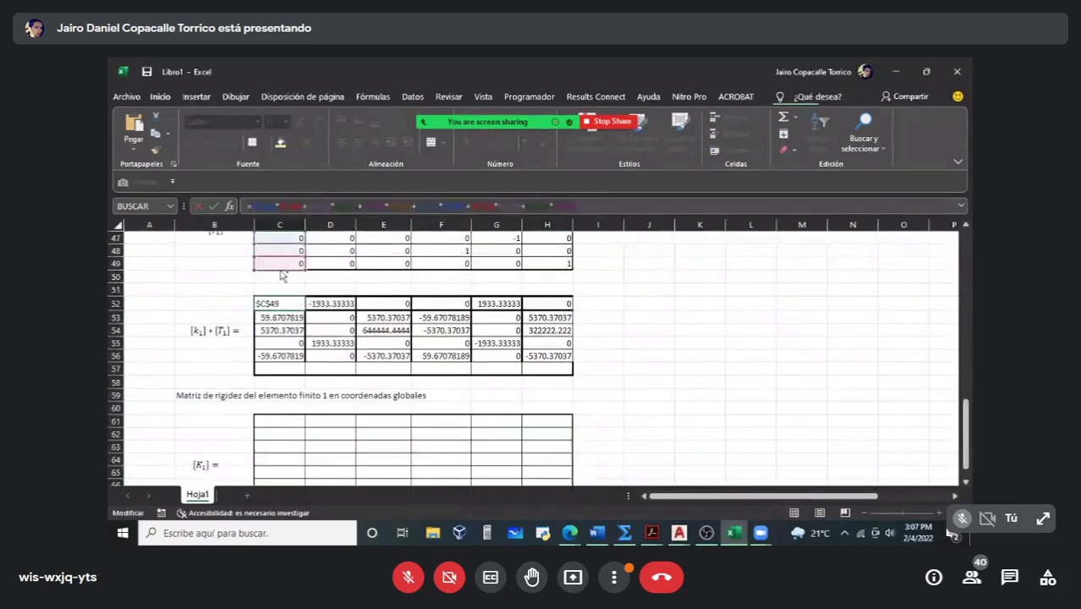
key(Escape)
key(Down)
key(Down)
key(Down)
key(Down)
key(Down)
text(=$C$26*$C$44+$D$26*$C$45+$E$26*$C$46+$F$26*$C$47+$G$26*$C$48+$H$26*$C$49)
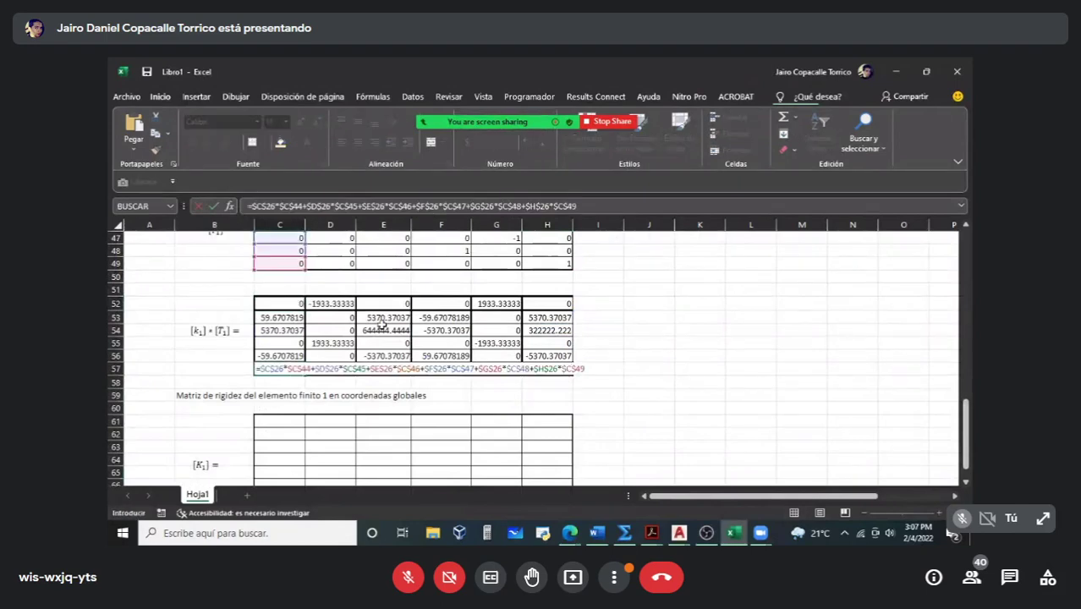
Step: Move the [k₁] references in the C57 formula to row 31, using $C$31 through $H$31
scroll(383, 323, up, 6)
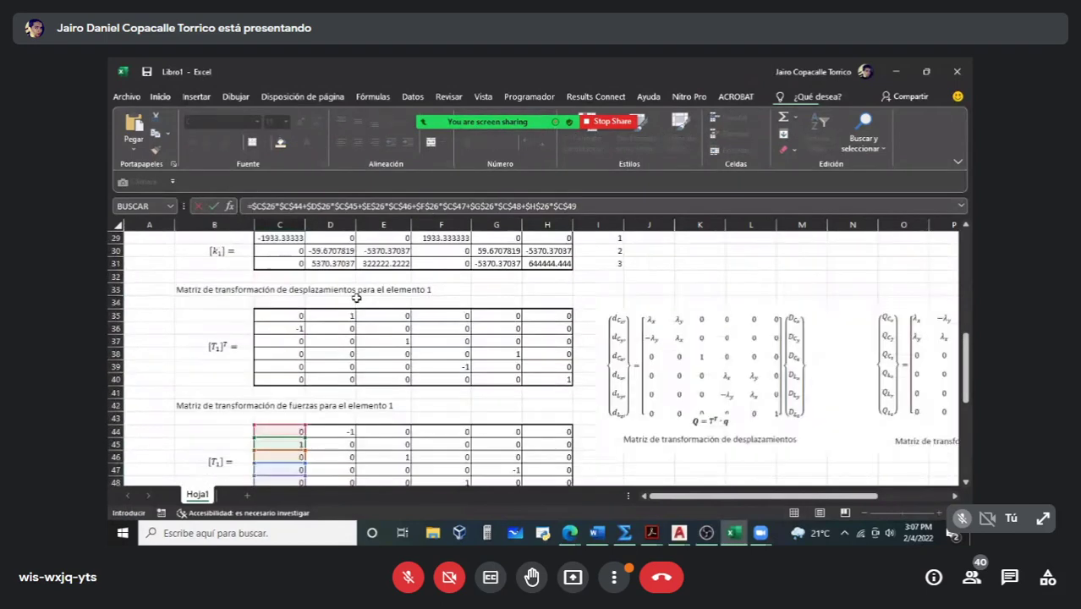
scroll(356, 298, up, 2)
drag(279, 271, 279, 340)
drag(342, 271, 341, 343)
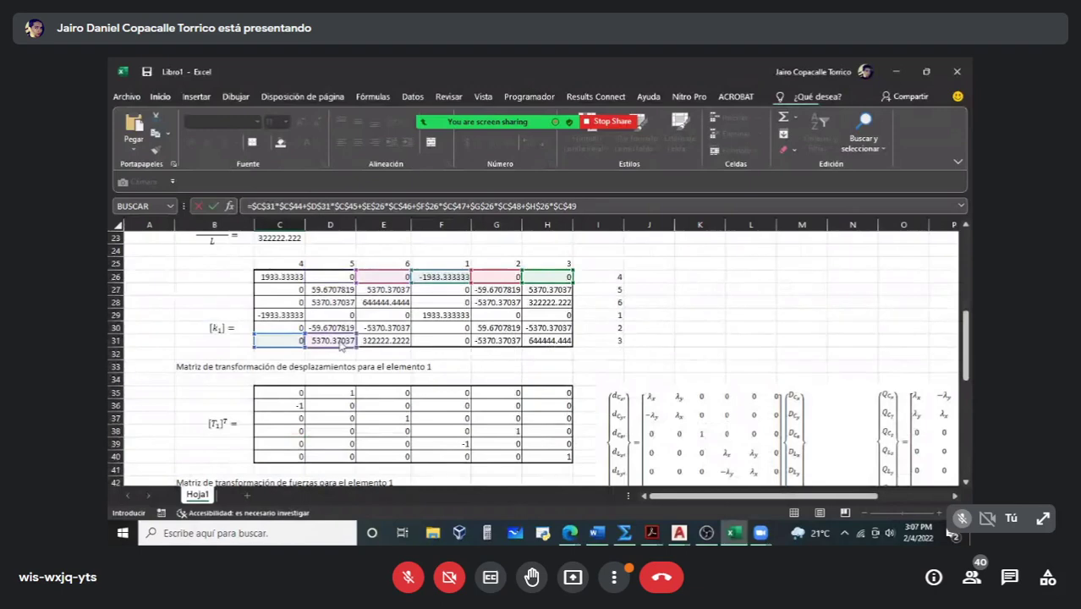
drag(383, 271, 383, 341)
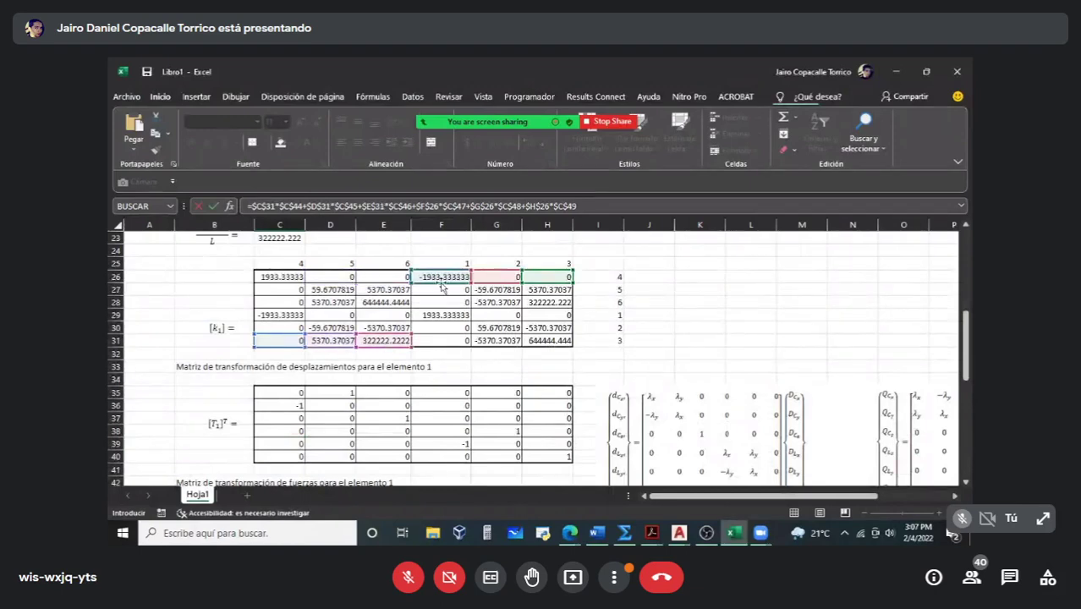
drag(441, 282, 441, 341)
drag(496, 270, 502, 338)
drag(551, 283, 551, 340)
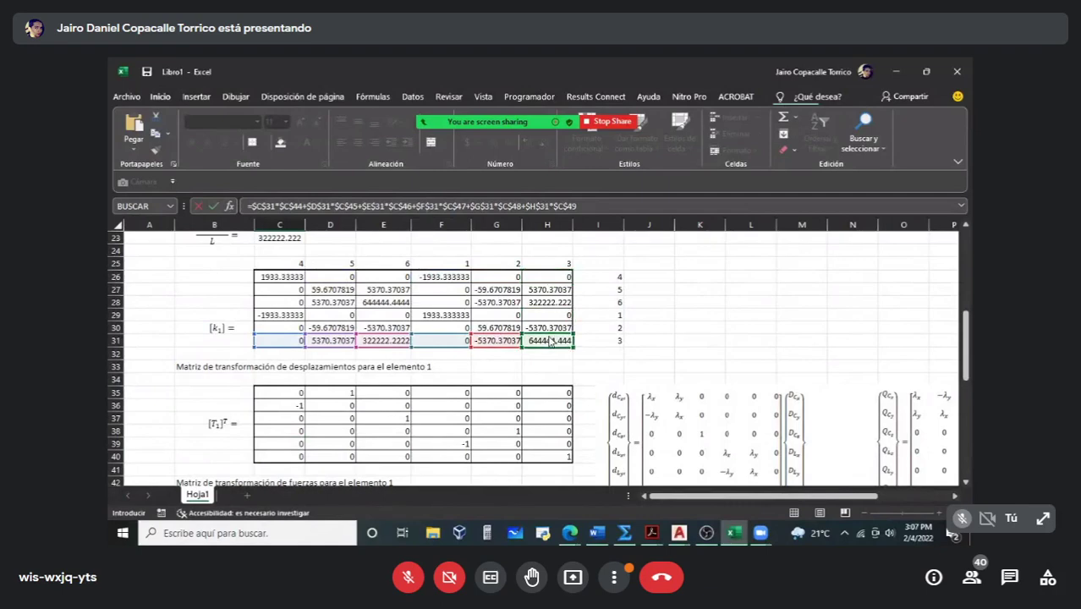
Step: Make the [T₁] references in the C57 formula relative, from C44 through C49, and enter the formula
click(289, 207)
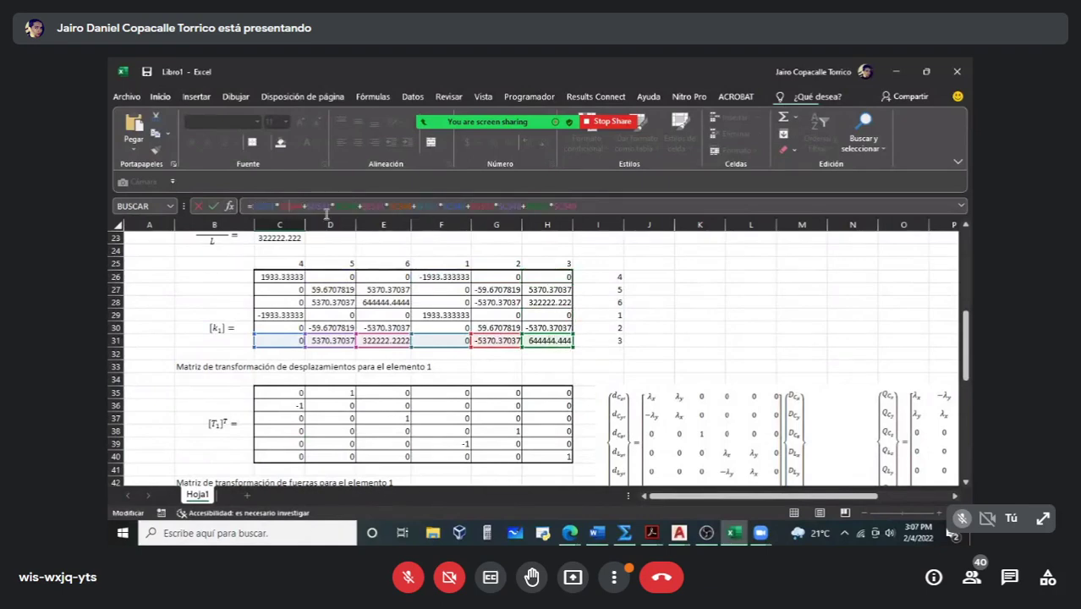
scroll(345, 214, down, 8)
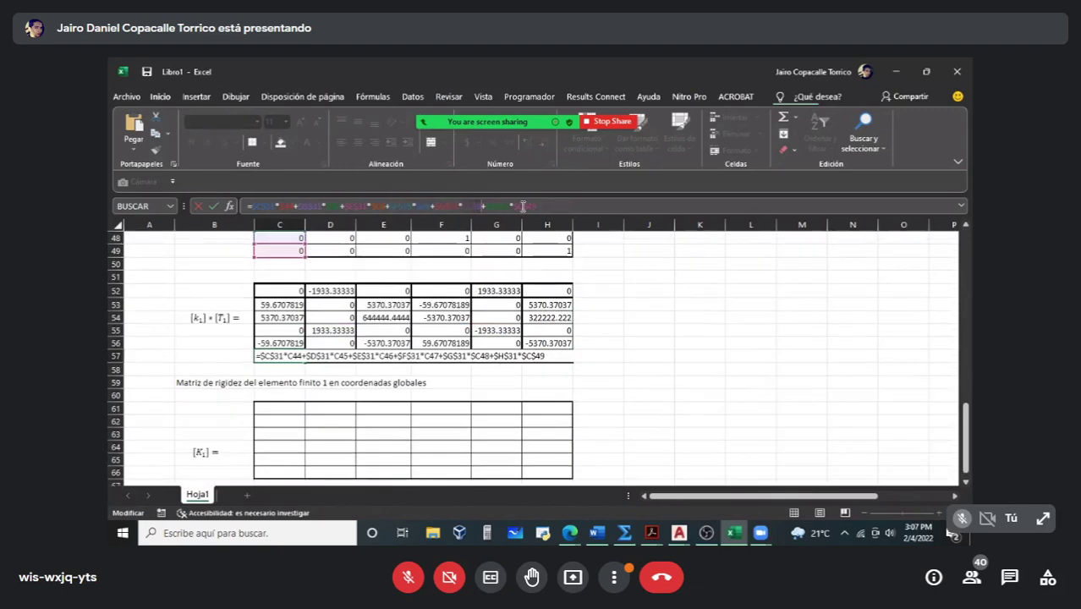
key(Return)
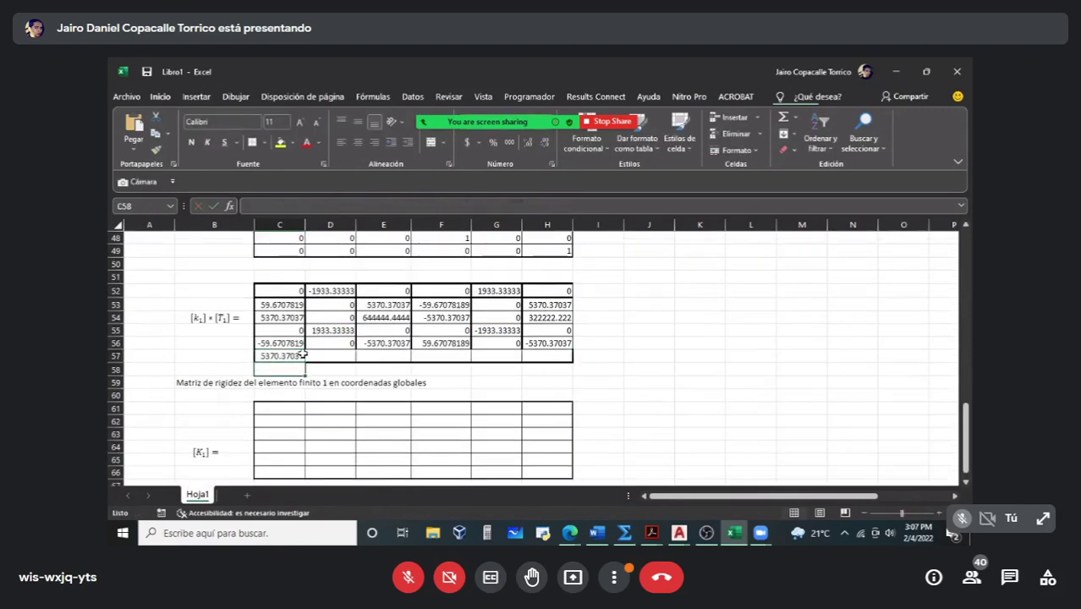
Step: Fill the C57 formula across to H57 and check the references in H57
click(302, 355)
drag(304, 362, 550, 356)
double_click(551, 356)
scroll(583, 318, up, 3)
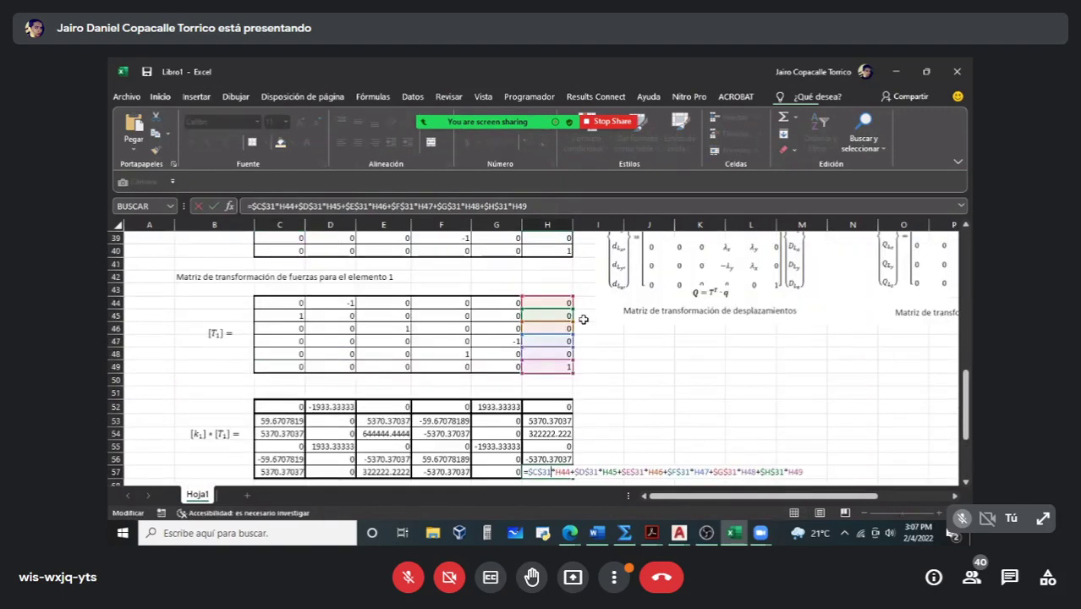
scroll(583, 319, down, 4)
Step: Add thin inside borders to the [k₁]*[T₁] matrix in C52:H57
drag(550, 316, 282, 260)
key(ctrl+1)
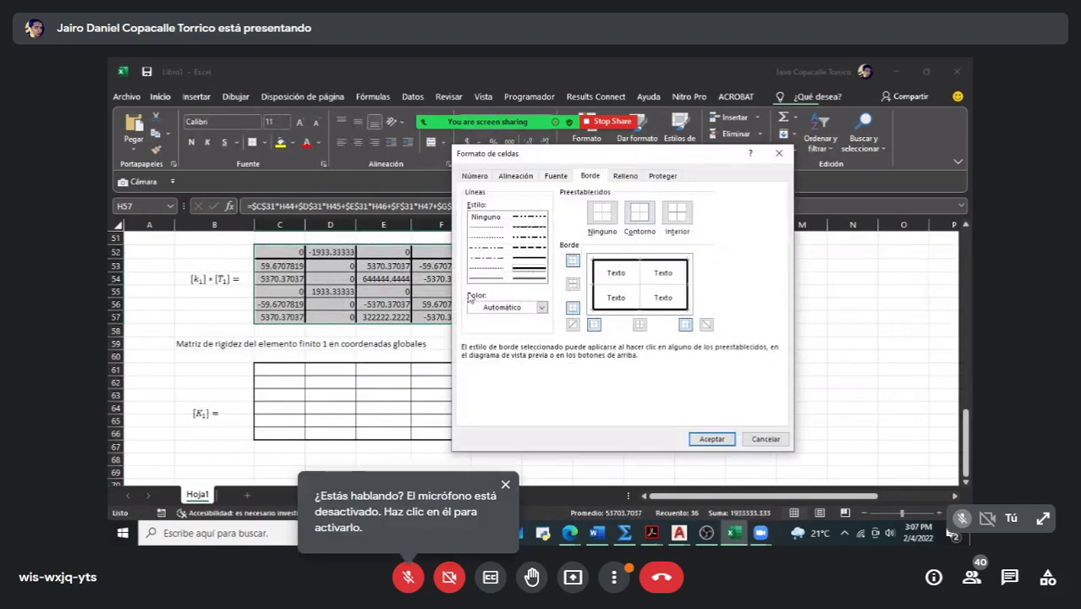
click(486, 278)
click(677, 212)
click(711, 439)
click(699, 380)
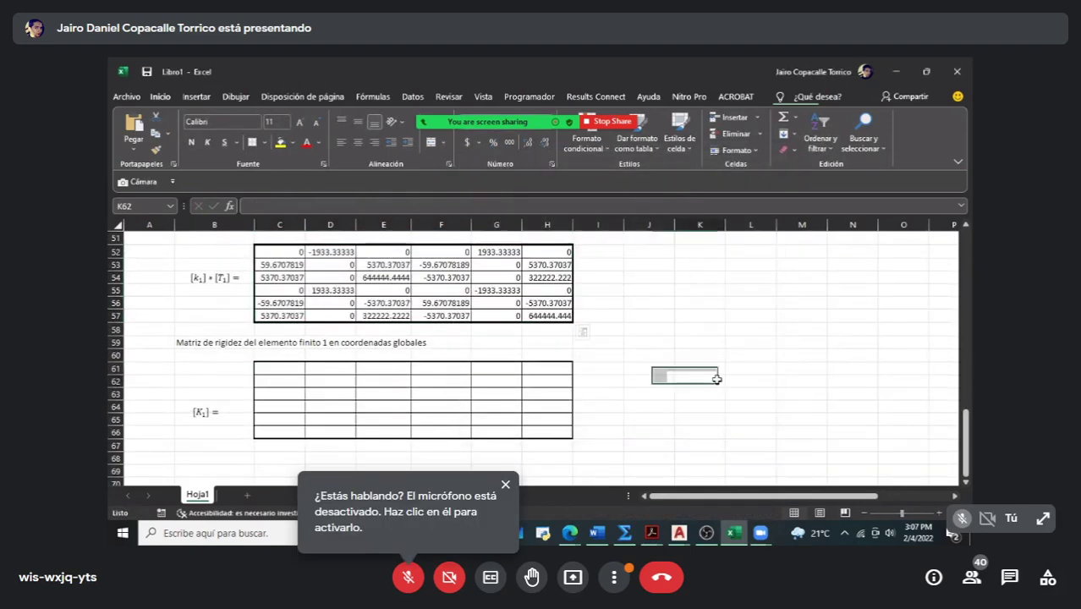
Step: Review the two factors of [K₁]: the [T₁]ᵀ matrix in C35:H40 and the [k₁]*[T₁] matrix in C52:H57
click(277, 373)
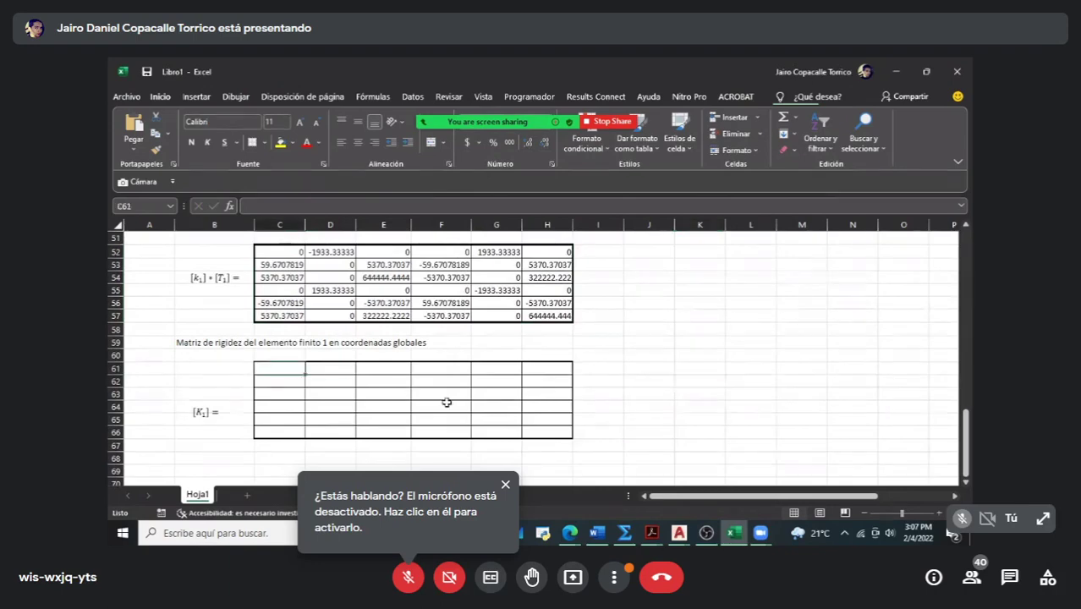
scroll(447, 404, up, 2)
scroll(457, 404, up, 1)
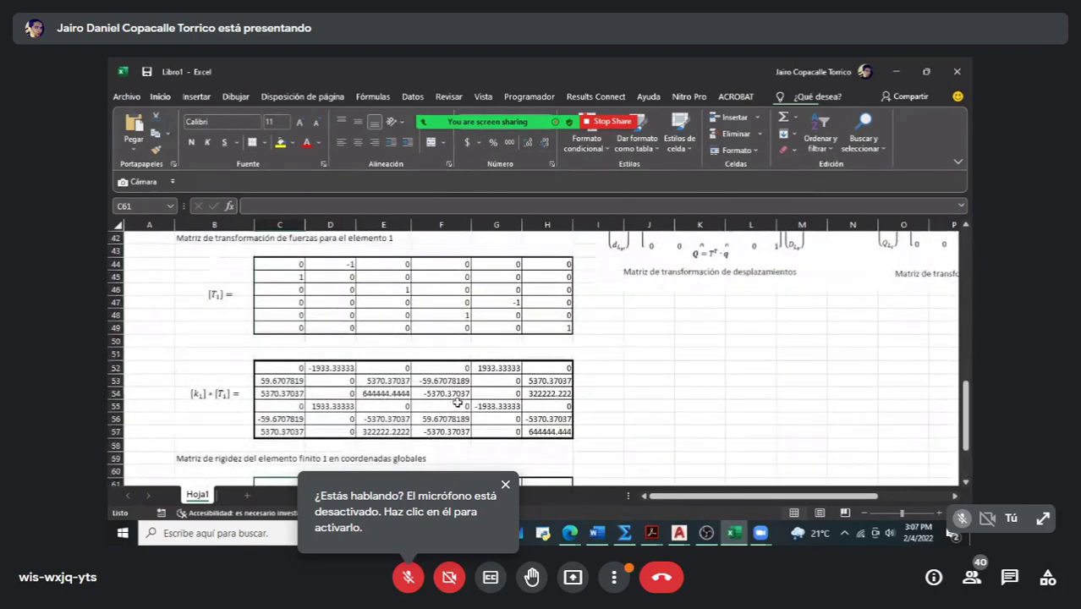
scroll(320, 312, up, 4)
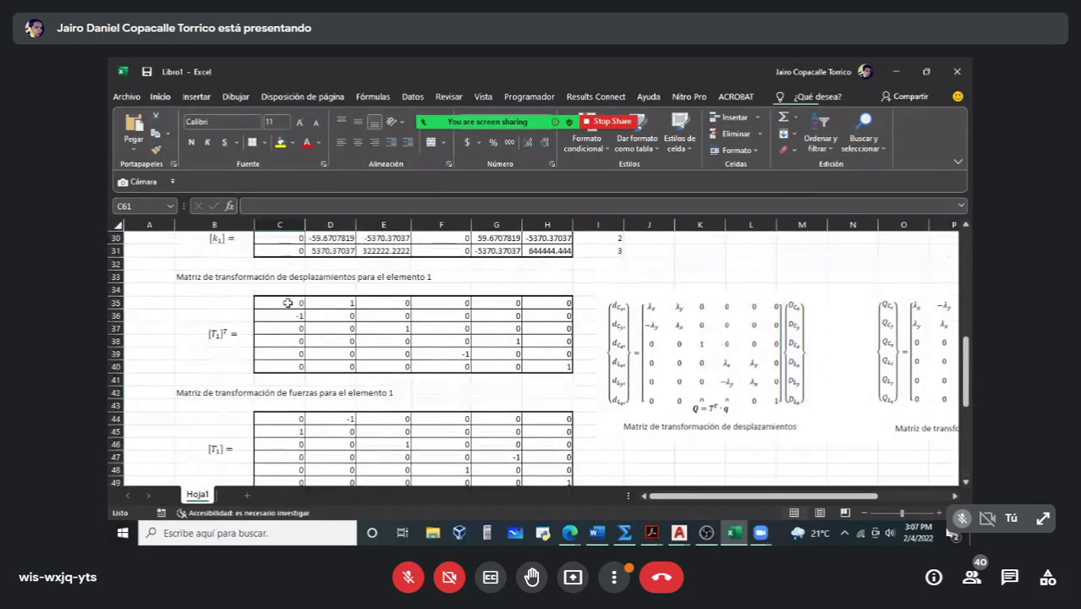
drag(296, 303, 553, 368)
scroll(394, 369, down, 6)
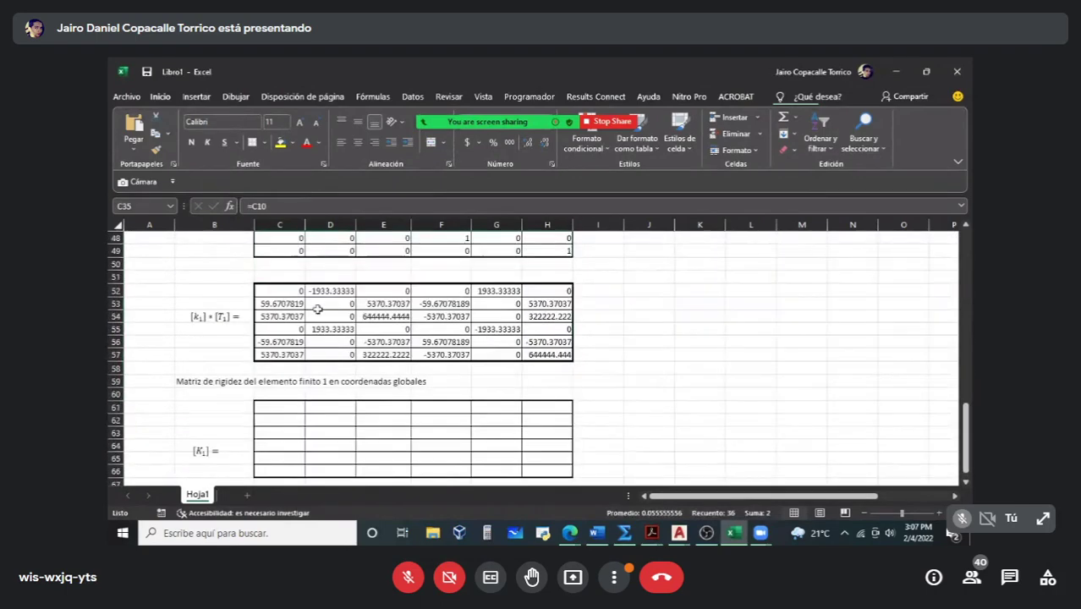
drag(295, 290, 549, 353)
click(678, 402)
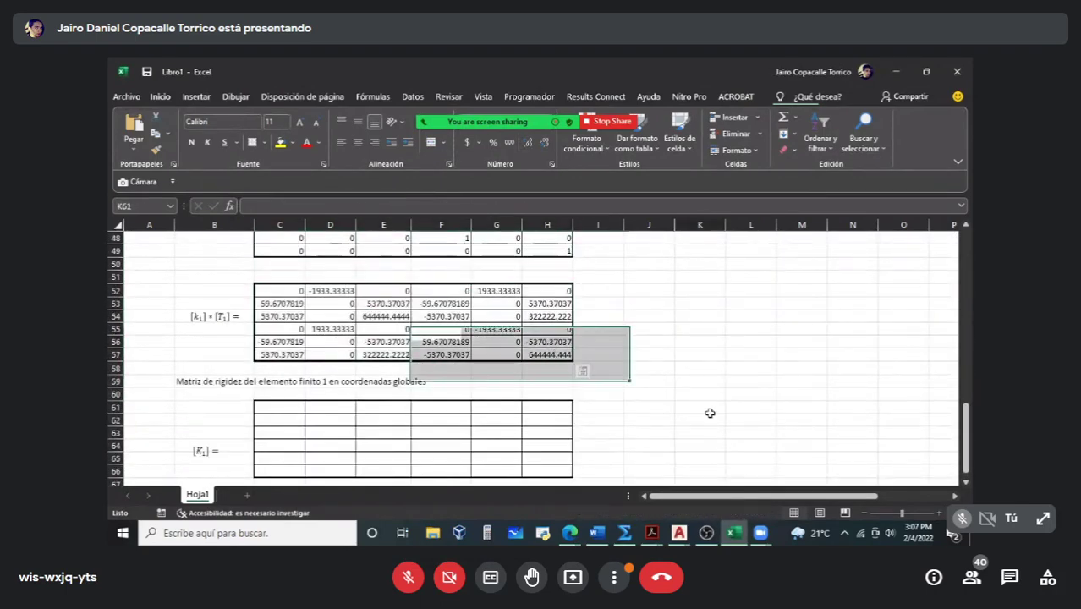
Step: Switch to finitosaux040221.pdf in Acrobat to check the global stiffness matrix formula in item 7, and return to Excel
mouse_move(658, 530)
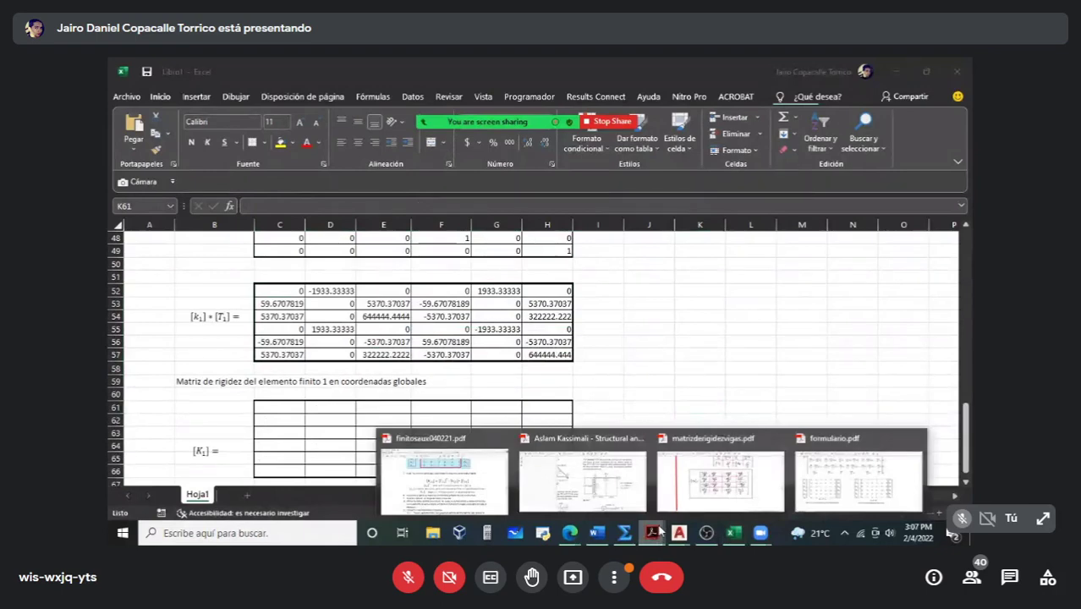
click(442, 468)
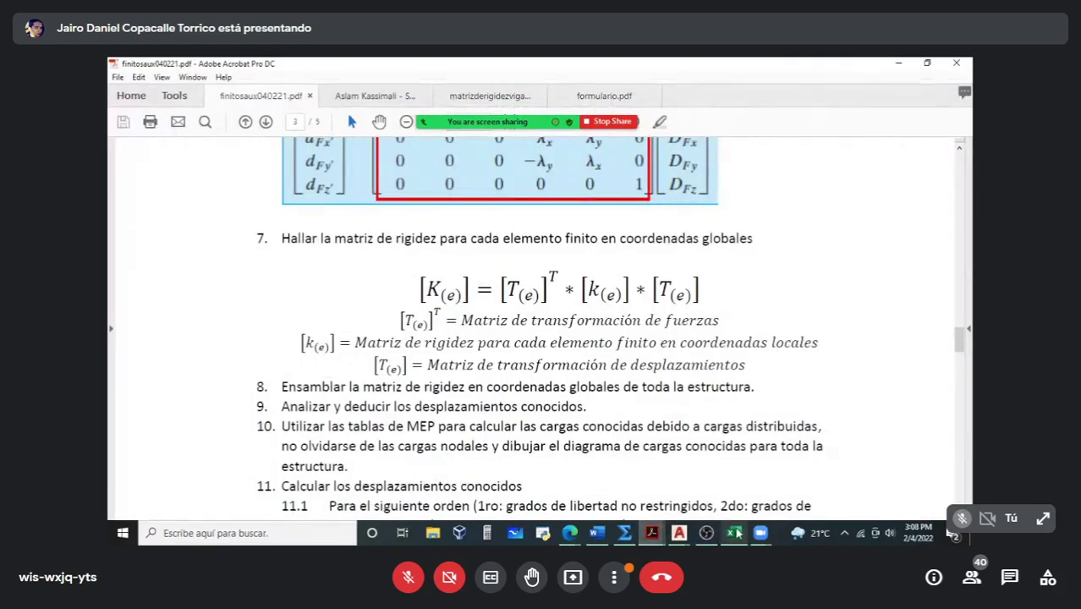
mouse_move(738, 533)
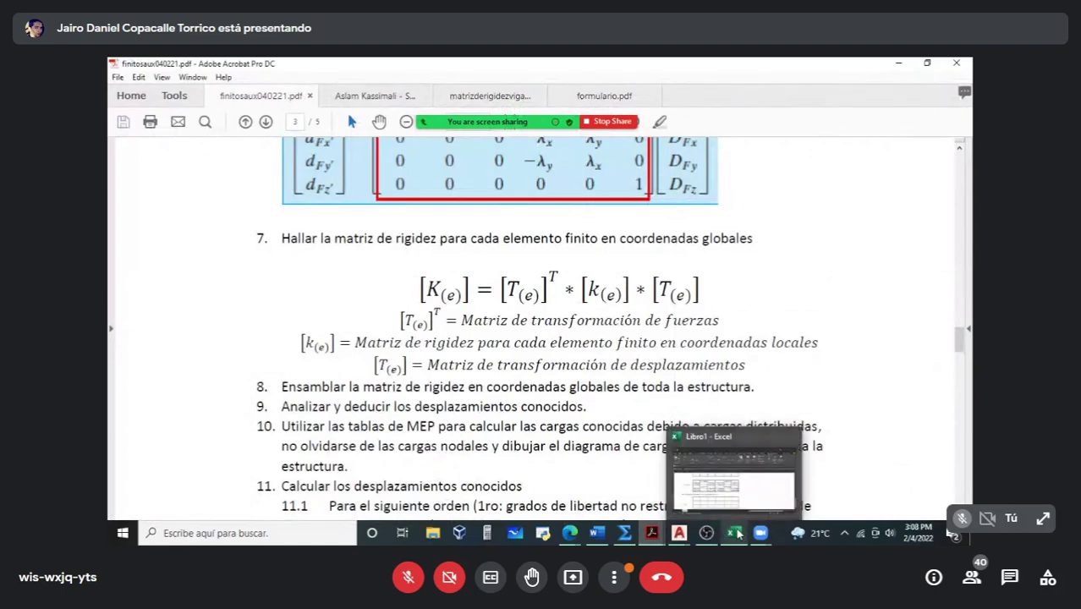
click(735, 533)
click(289, 405)
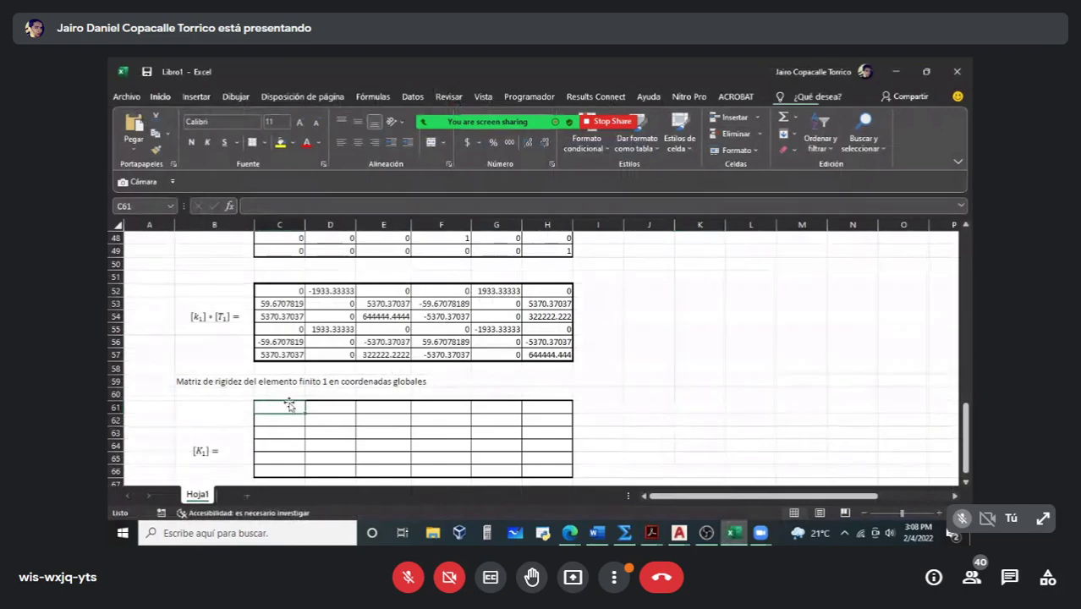
text(=)
scroll(292, 401, up, 5)
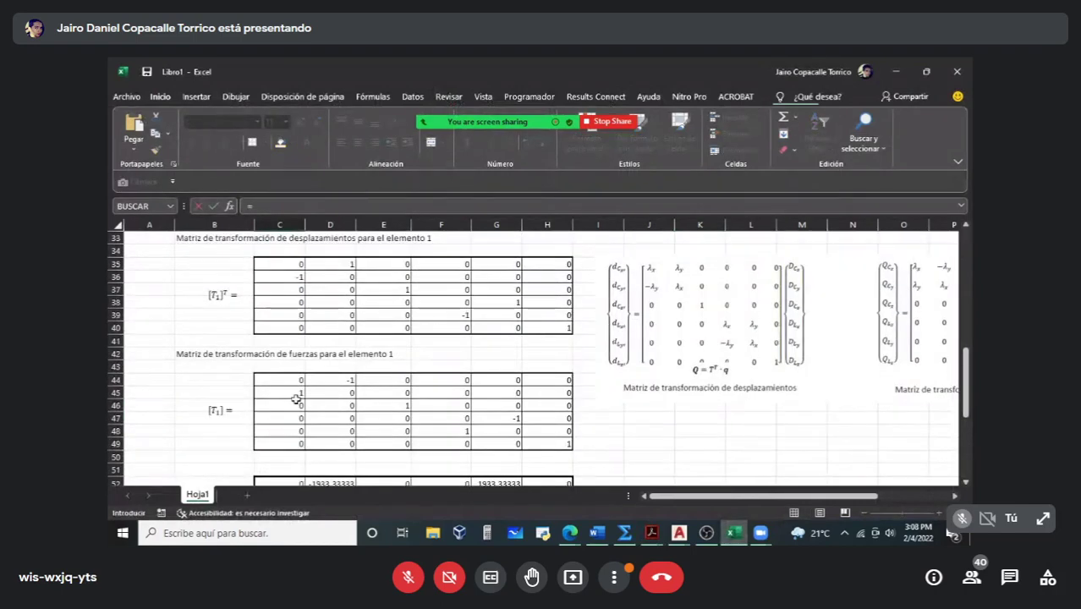
click(294, 269)
scroll(322, 336, down, 1)
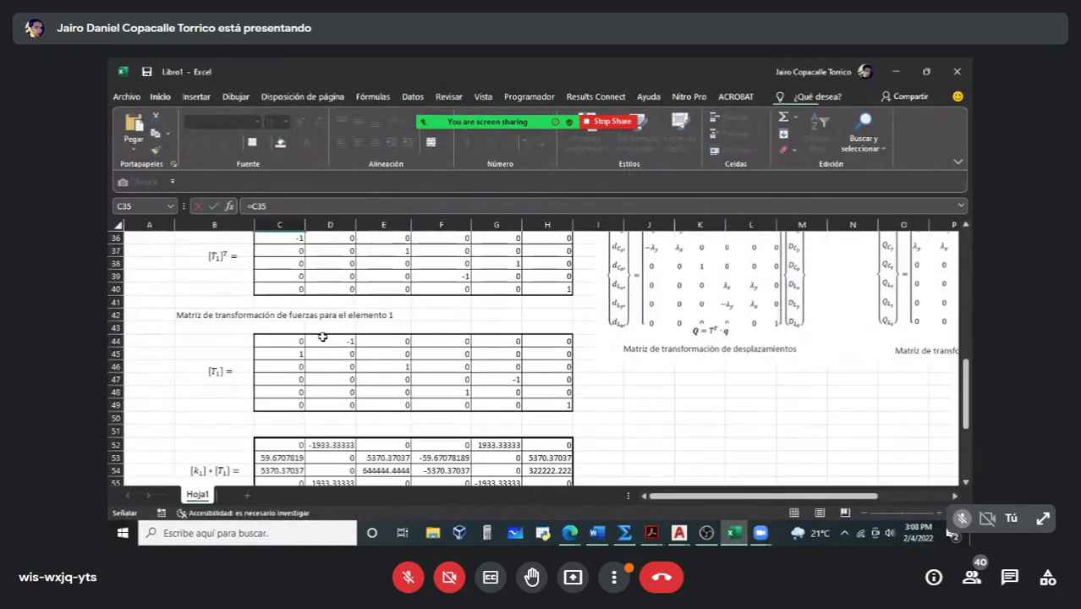
scroll(322, 336, down, 2)
key(Escape)
click(290, 355)
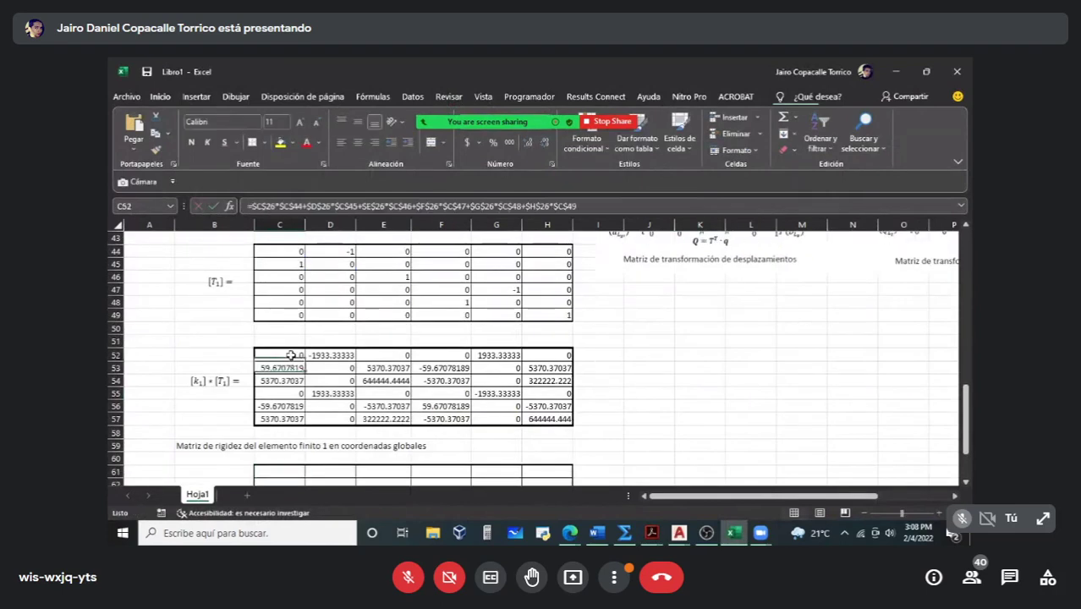
scroll(290, 355, down, 2)
Step: Start a formula in C61, the first cell of [K₁], with the product C35*C52
click(291, 392)
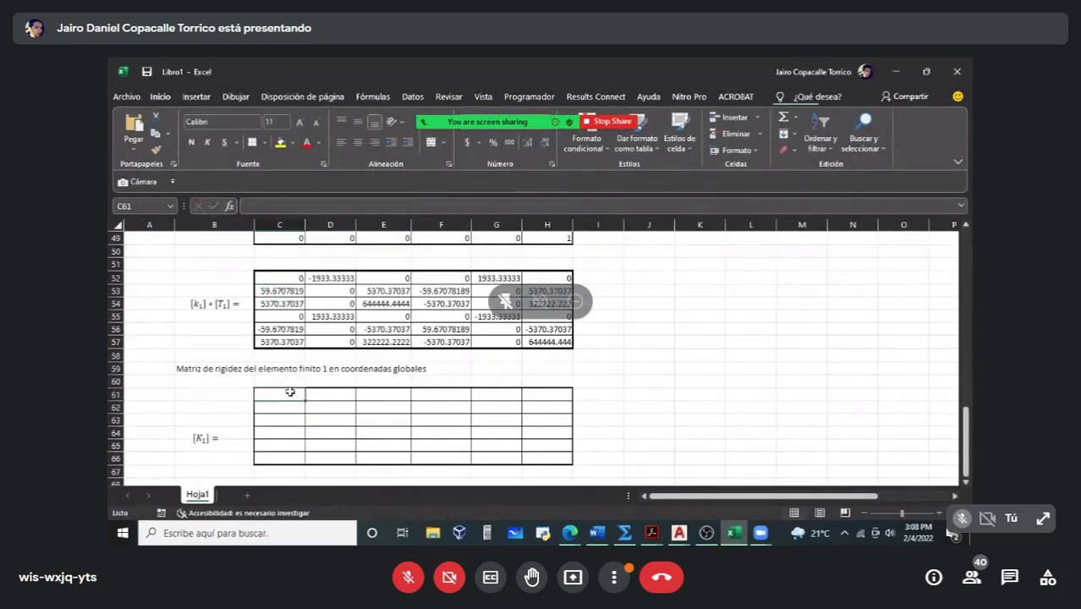
text(=)
scroll(290, 392, up, 6)
click(292, 291)
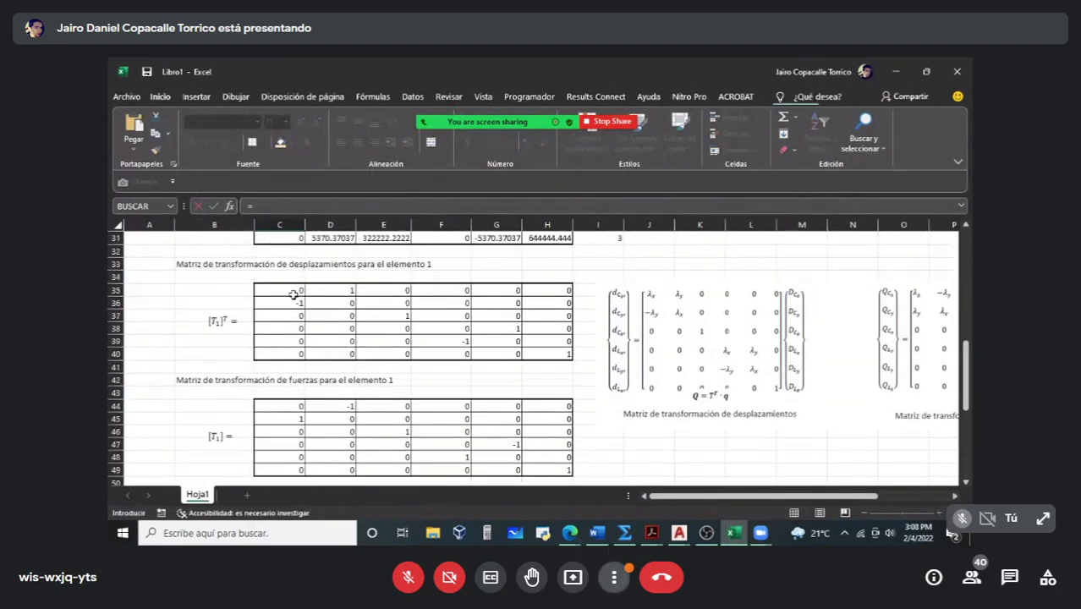
click(614, 577)
key(Escape)
text(*)
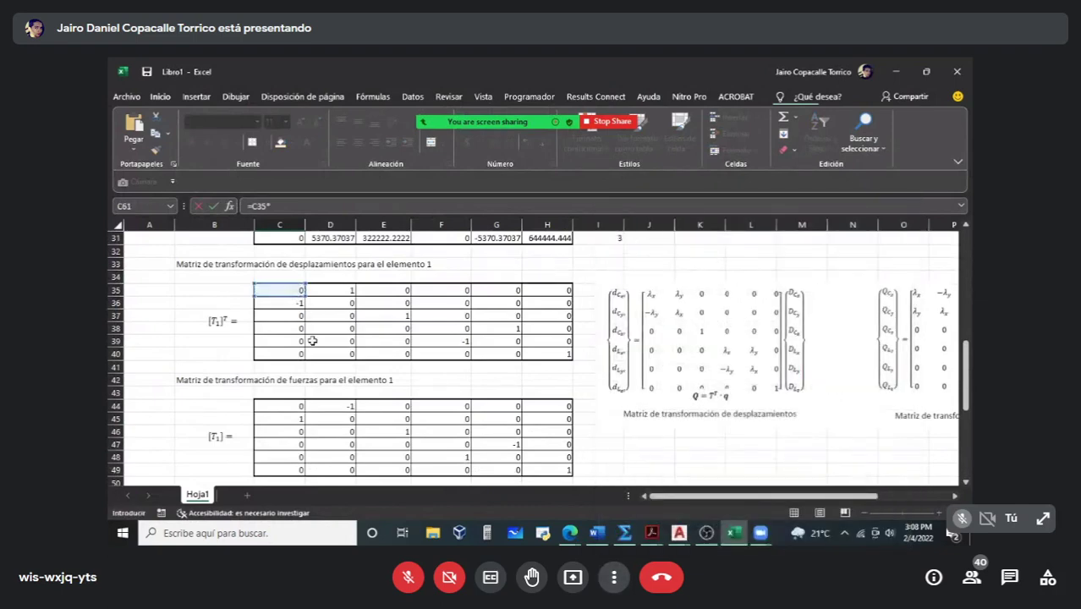
scroll(312, 340, down, 3)
click(289, 395)
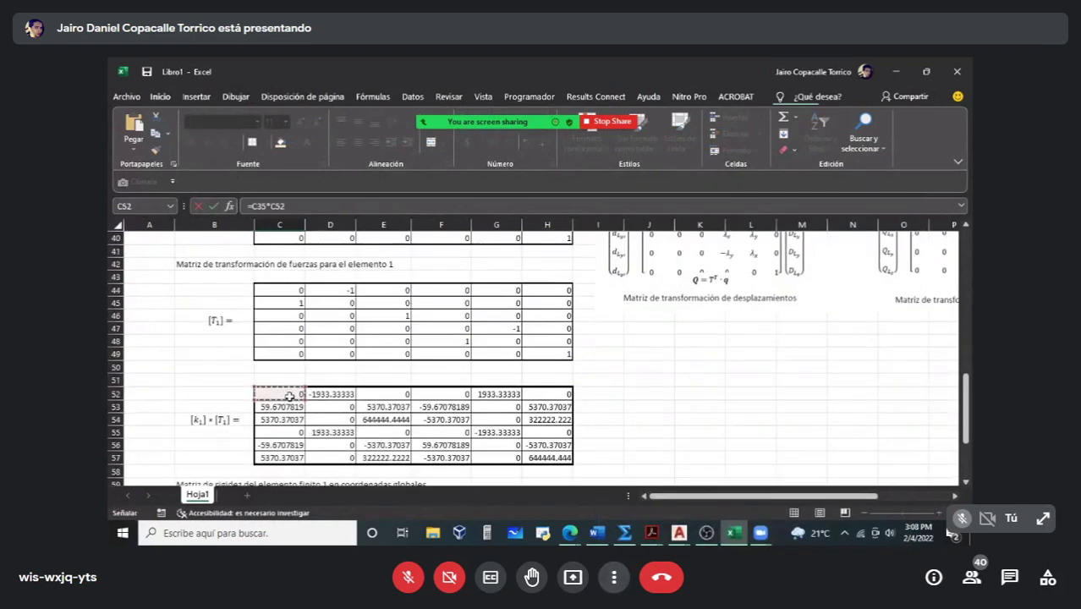
Step: Add the product D35*C53 to the C61 formula
text(+)
scroll(309, 377, up, 4)
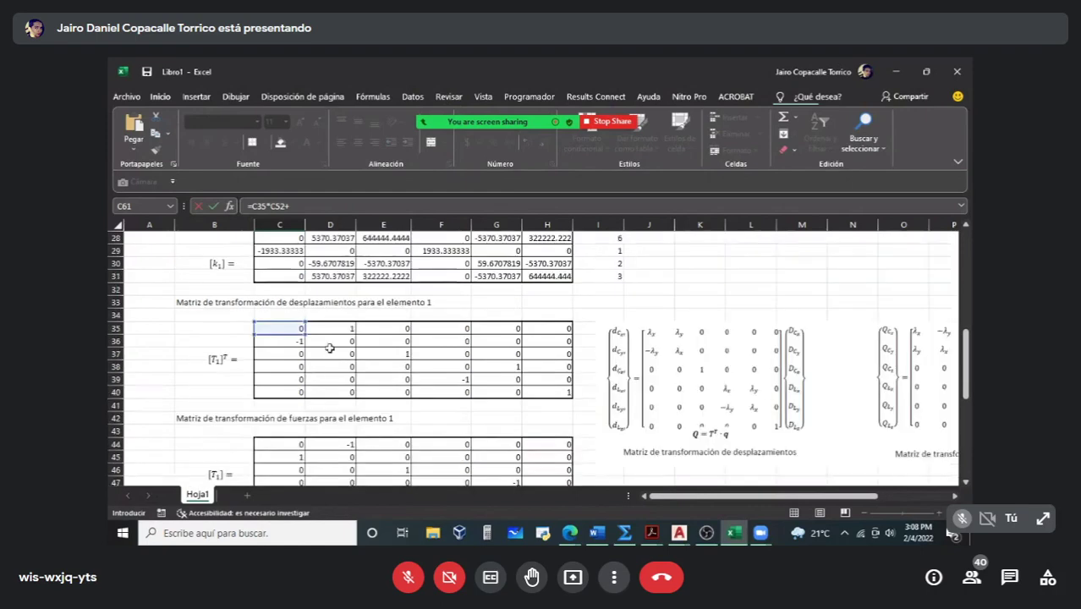
click(329, 320)
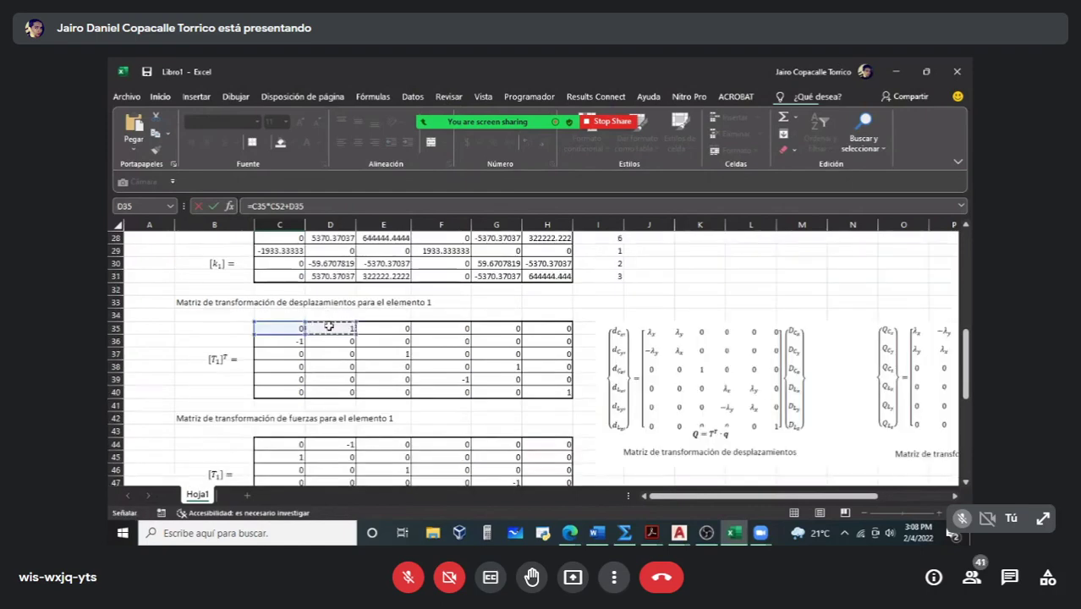
text(*)
scroll(327, 327, down, 2)
scroll(327, 328, down, 1)
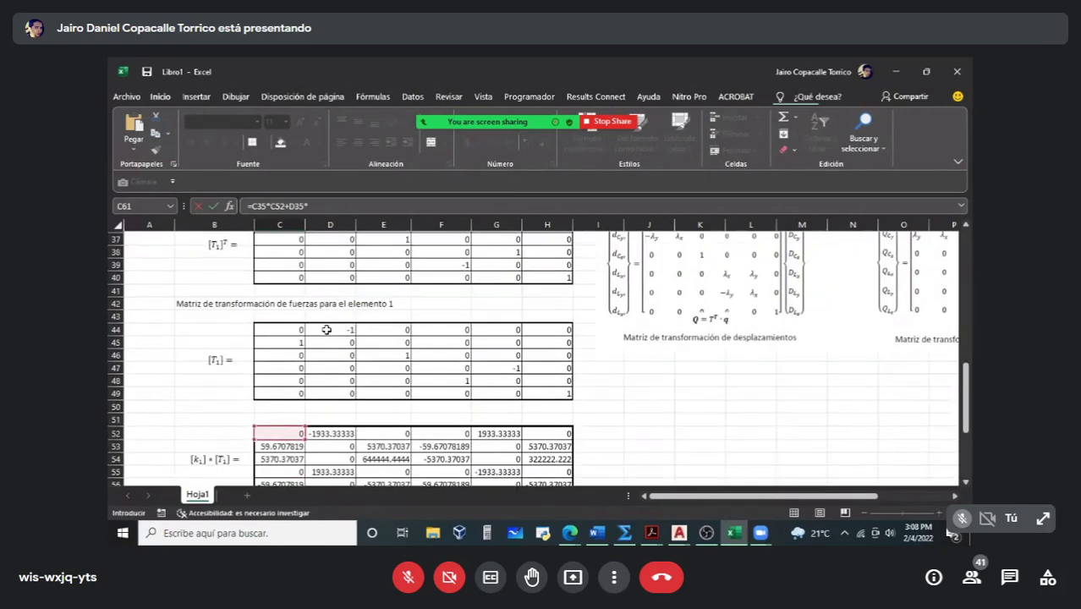
click(289, 444)
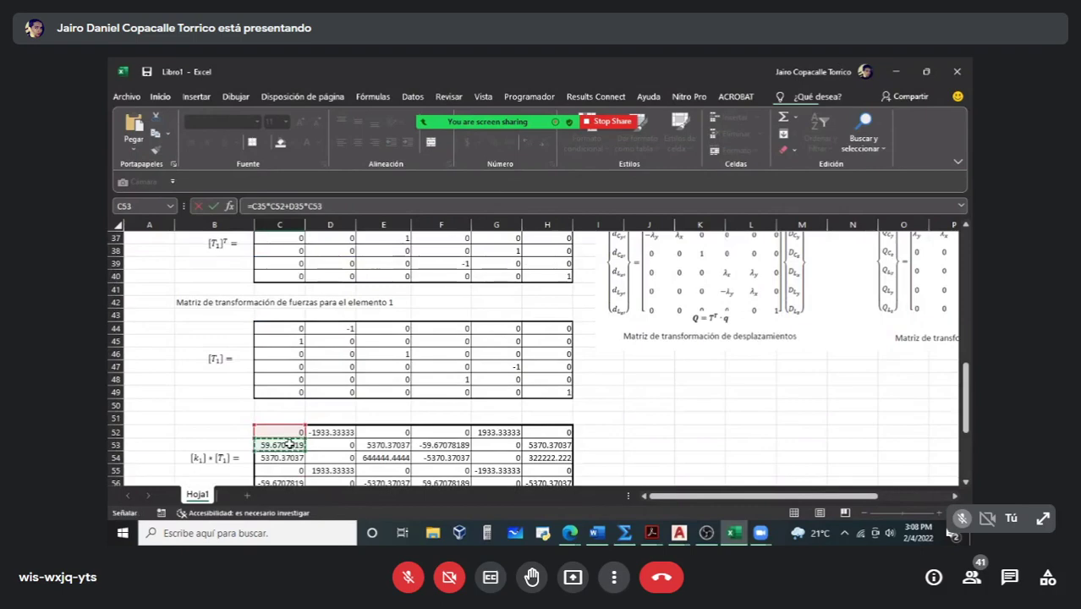
Step: Extend the C61 formula with the third term, E35*C54
text(+)
scroll(369, 359, up, 3)
click(380, 330)
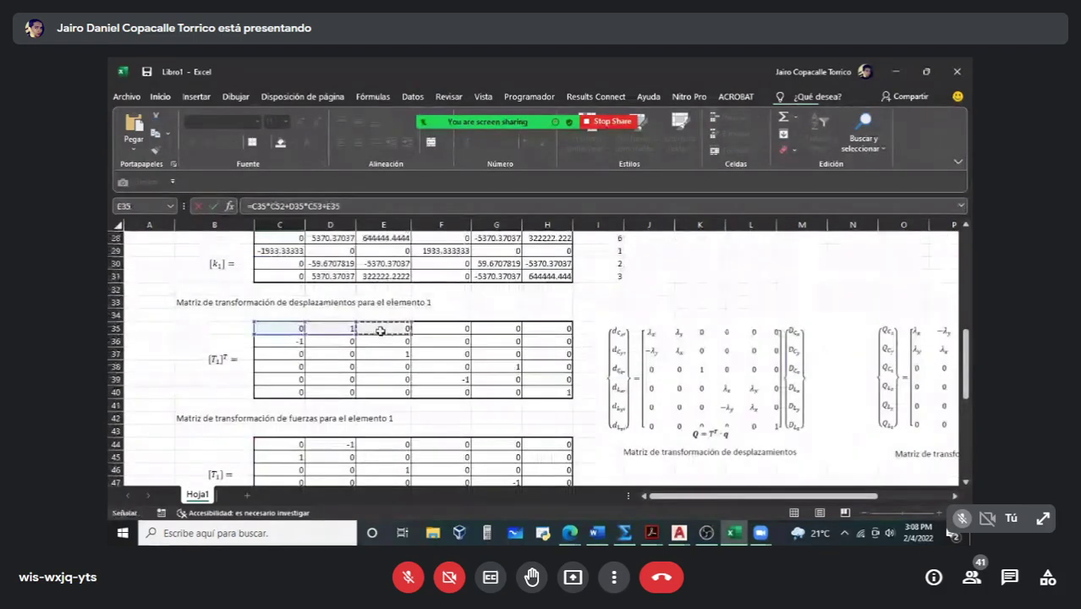
text(*)
scroll(331, 380, down, 3)
click(282, 458)
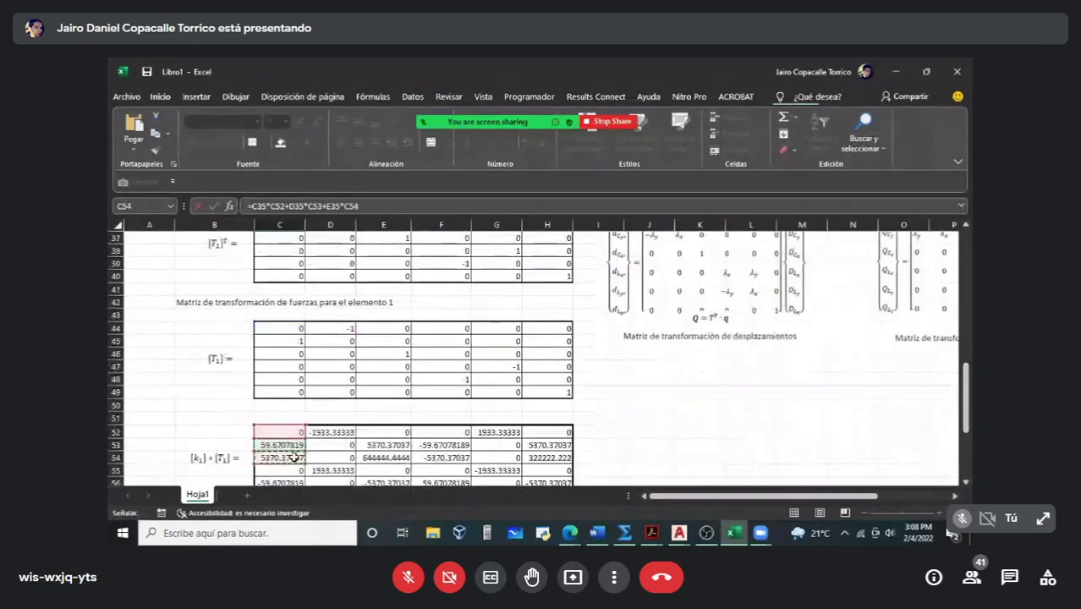
Step: Add the fourth term, F35*C55, to the C61 formula
text(+)
scroll(378, 315, up, 3)
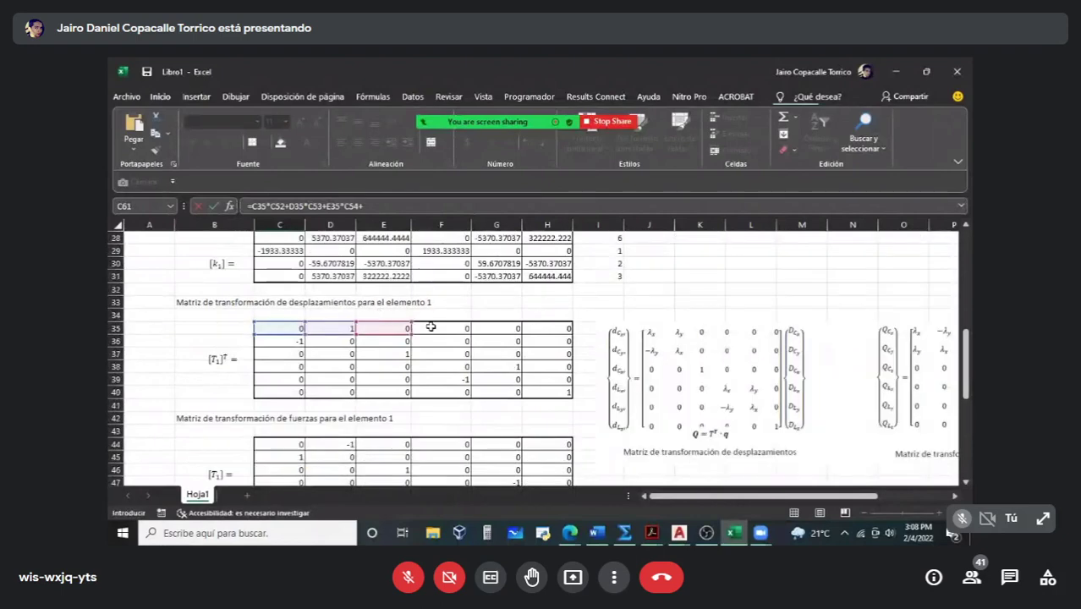
click(414, 331)
text(*)
scroll(415, 332, down, 5)
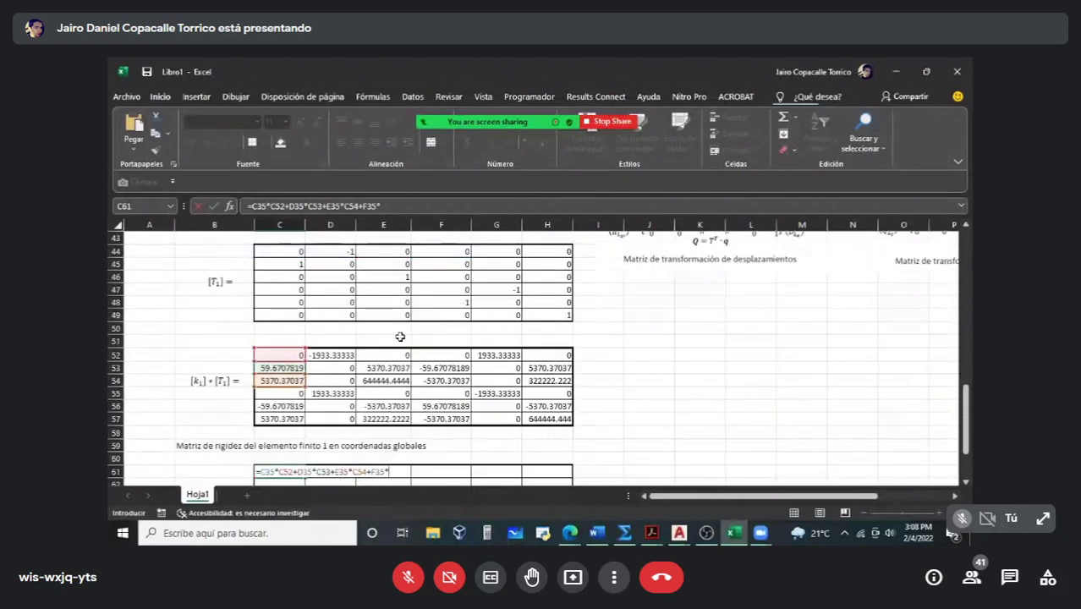
click(286, 394)
Step: Append the fifth term, G35*C56, to the C61 formula
text(+)
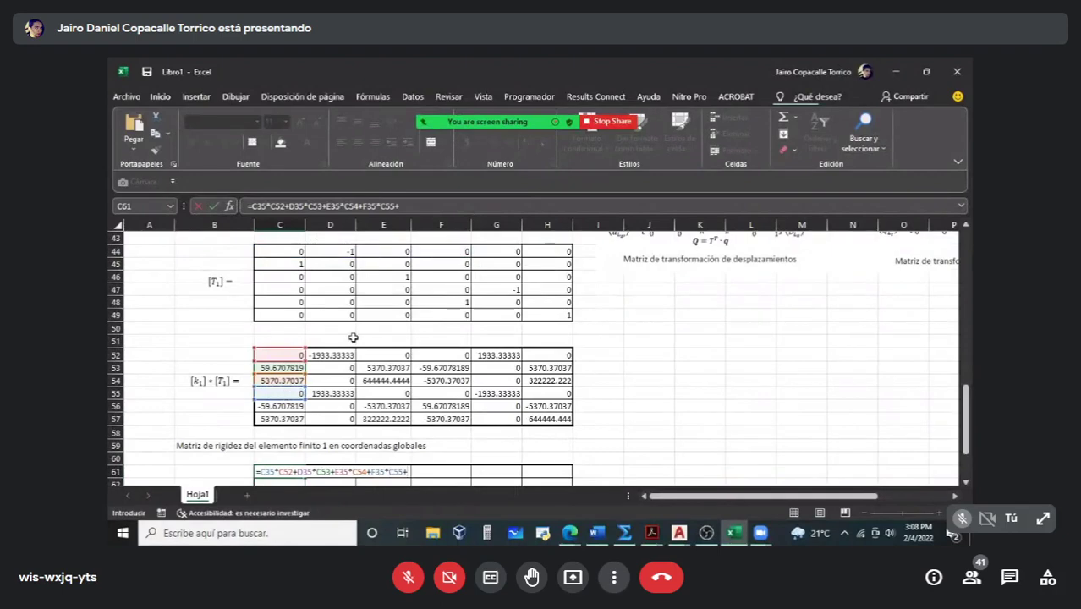
scroll(369, 318, up, 4)
click(493, 290)
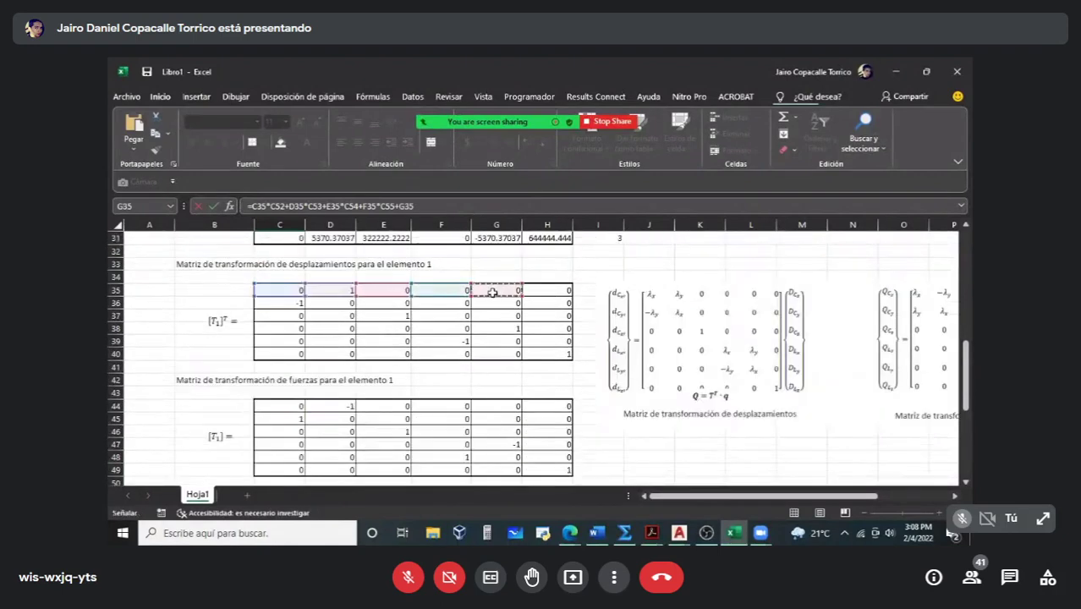
text(*)
scroll(368, 331, down, 3)
scroll(368, 331, down, 2)
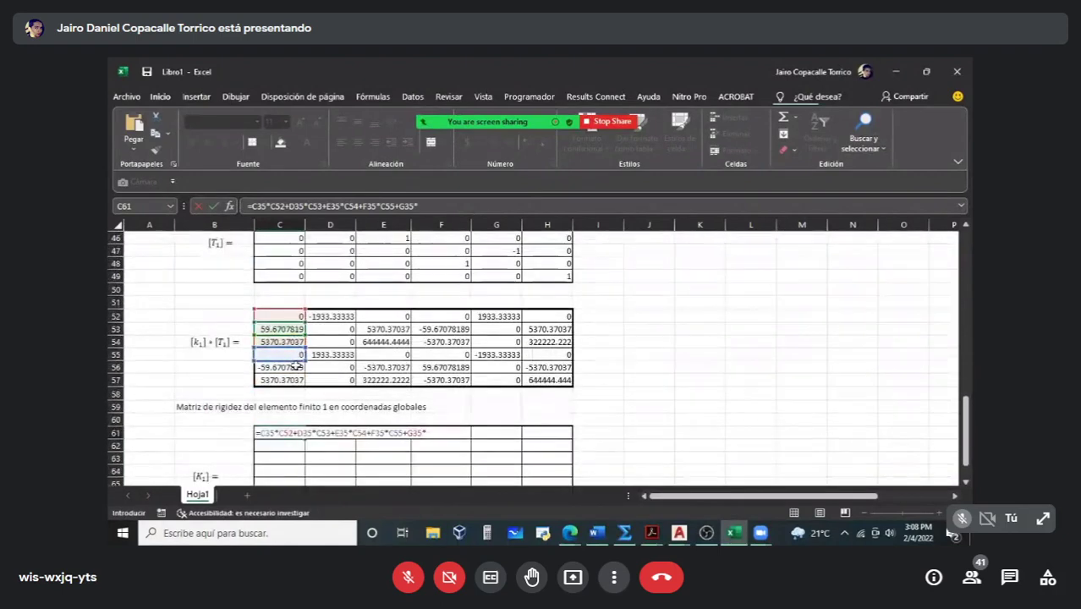
click(292, 366)
Step: Complete the C61 sum of products with the last term, H35*C57
text(+)
scroll(360, 303, up, 2)
scroll(364, 301, up, 2)
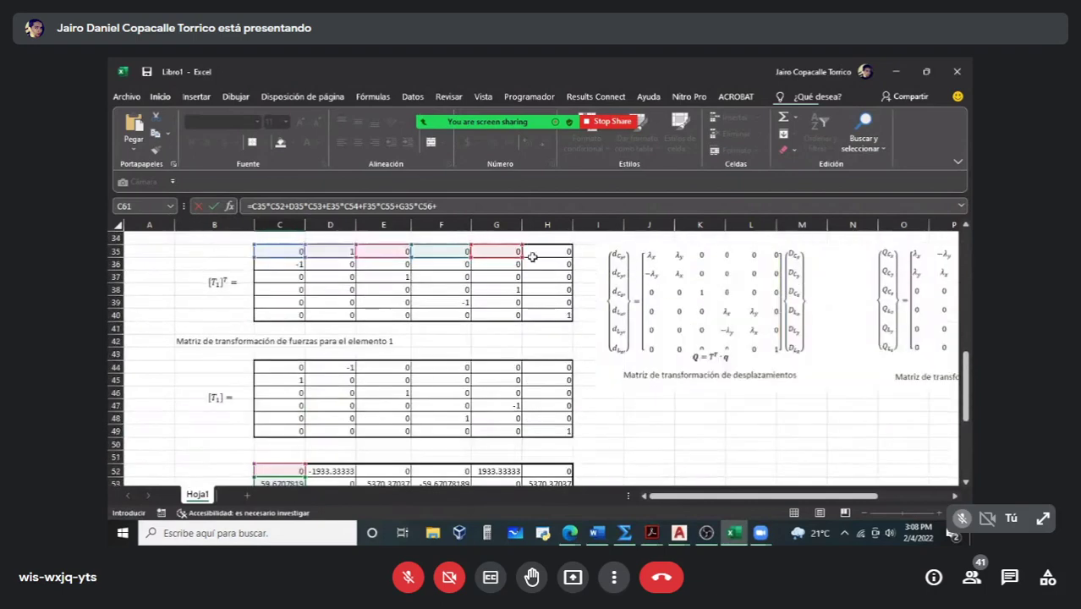
click(534, 251)
scroll(350, 313, down, 3)
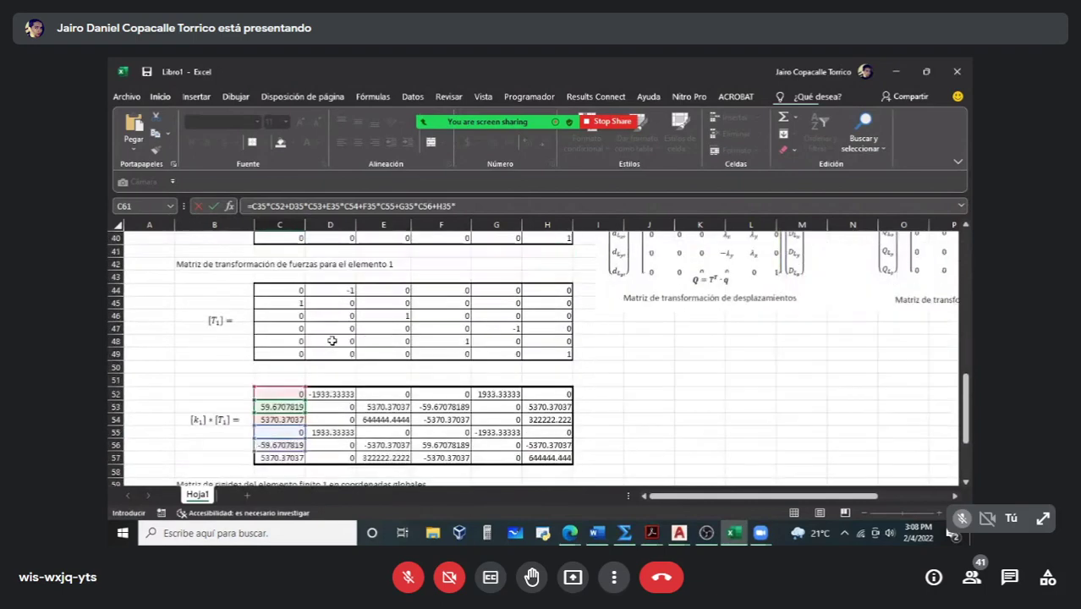
click(292, 418)
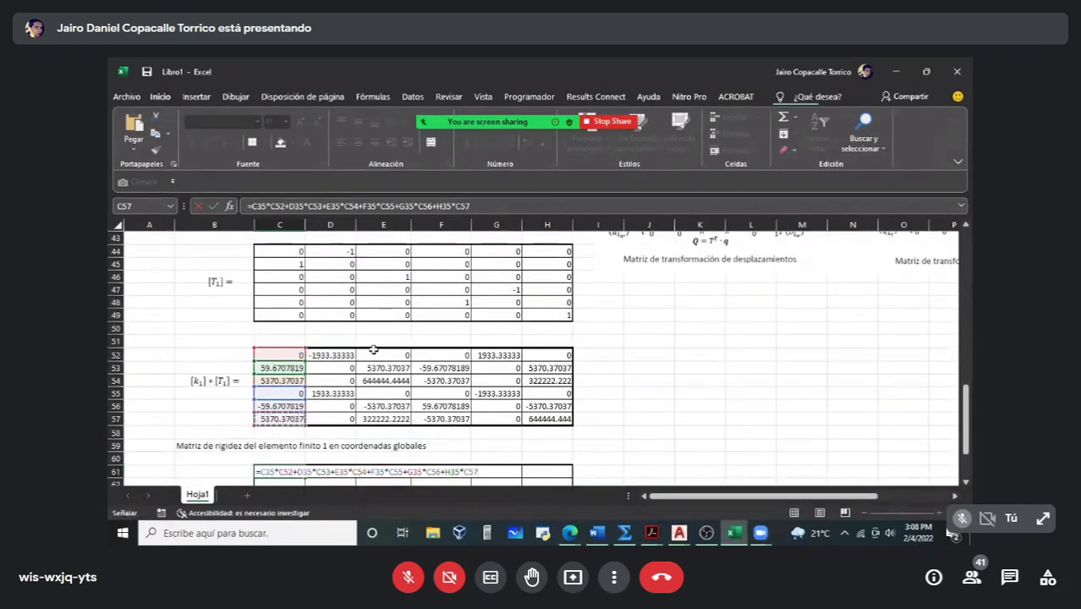
Step: Make the first two [T₁]ᵀ references in the C61 formula absolute, as $C$35 and $D$35
scroll(377, 342, up, 3)
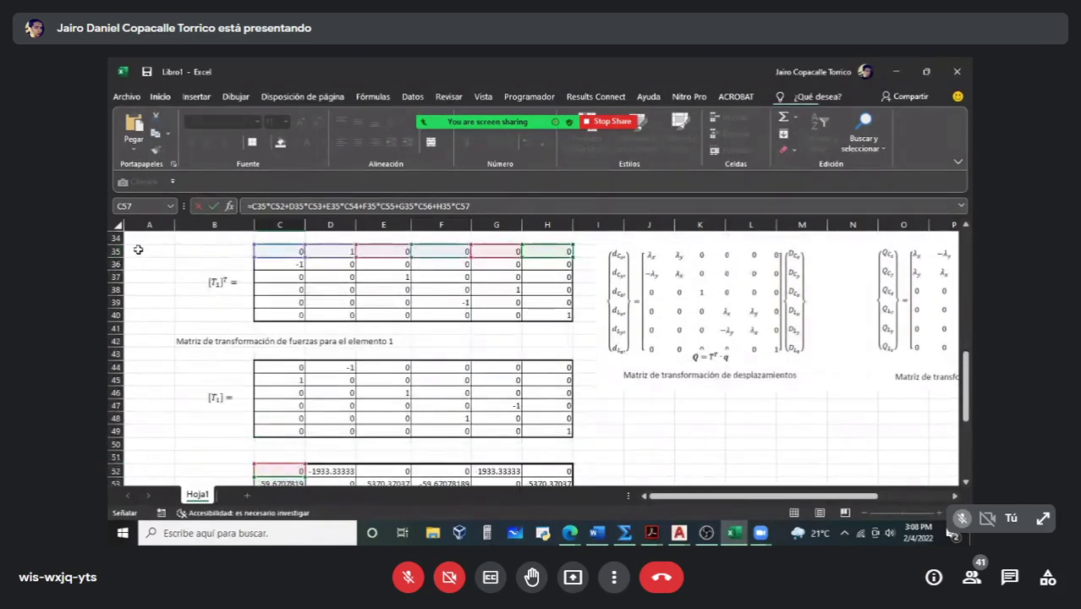
click(256, 206)
key(F4)
click(296, 206)
key(F4)
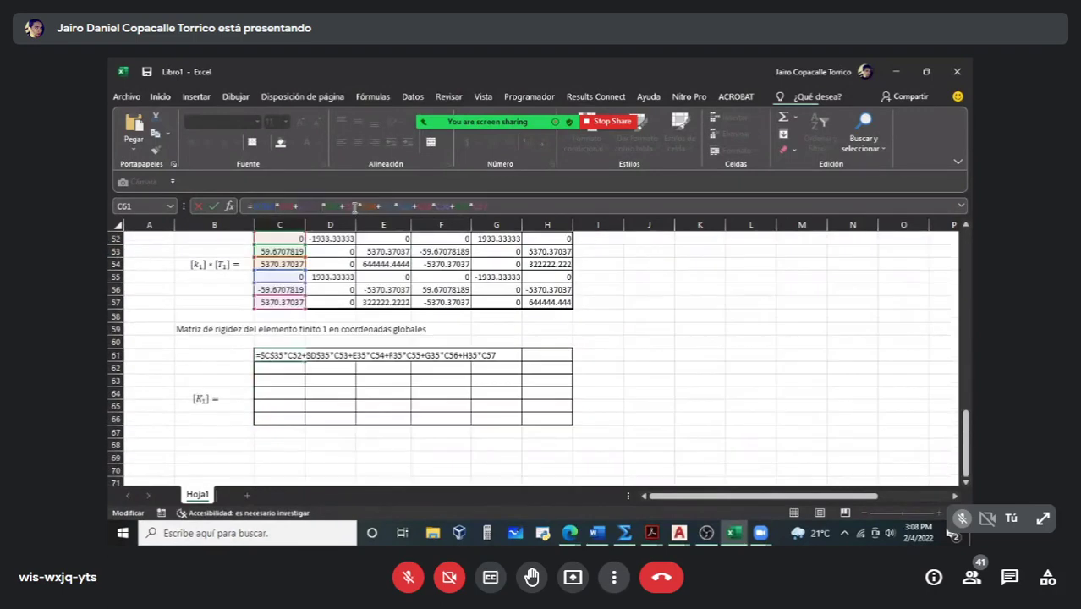
Step: Make the E35, F35, G35 and H35 references in C61's formula absolute and enter the formula
click(356, 206)
key(F4)
click(388, 206)
key(F4)
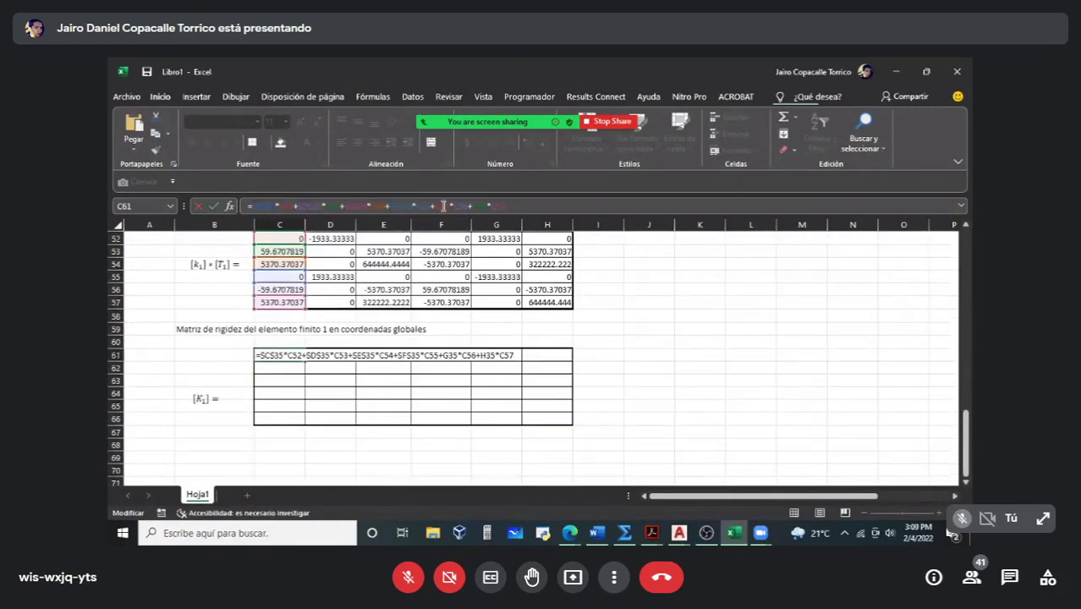
click(431, 207)
key(F4)
click(473, 206)
key(F4)
click(290, 355)
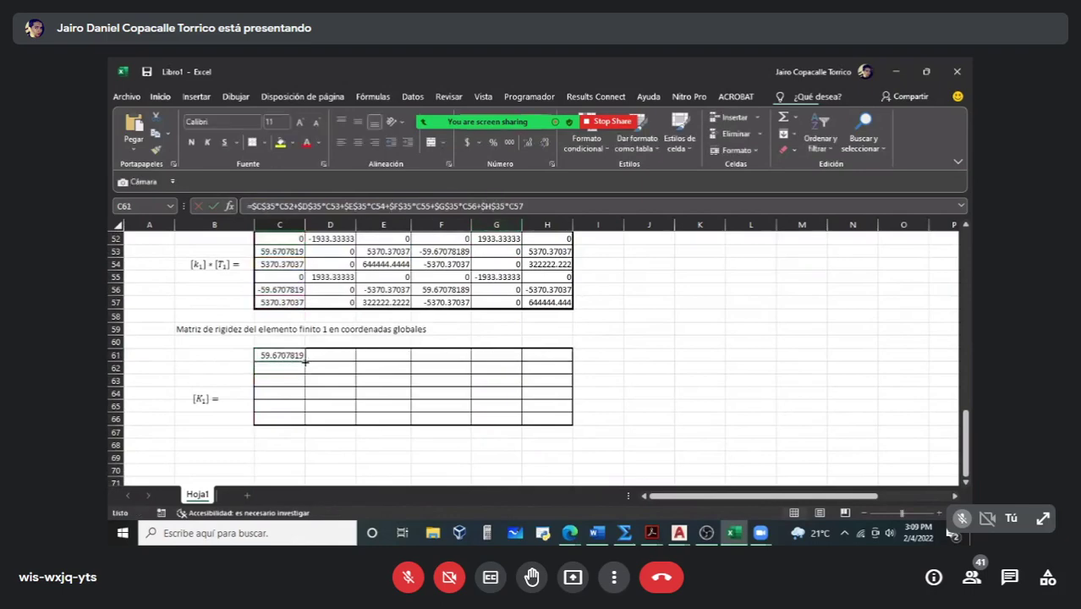
Step: Fill C61's formula across the first row of the K1 matrix to H61 and check the references in H61
drag(306, 361, 552, 353)
double_click(550, 353)
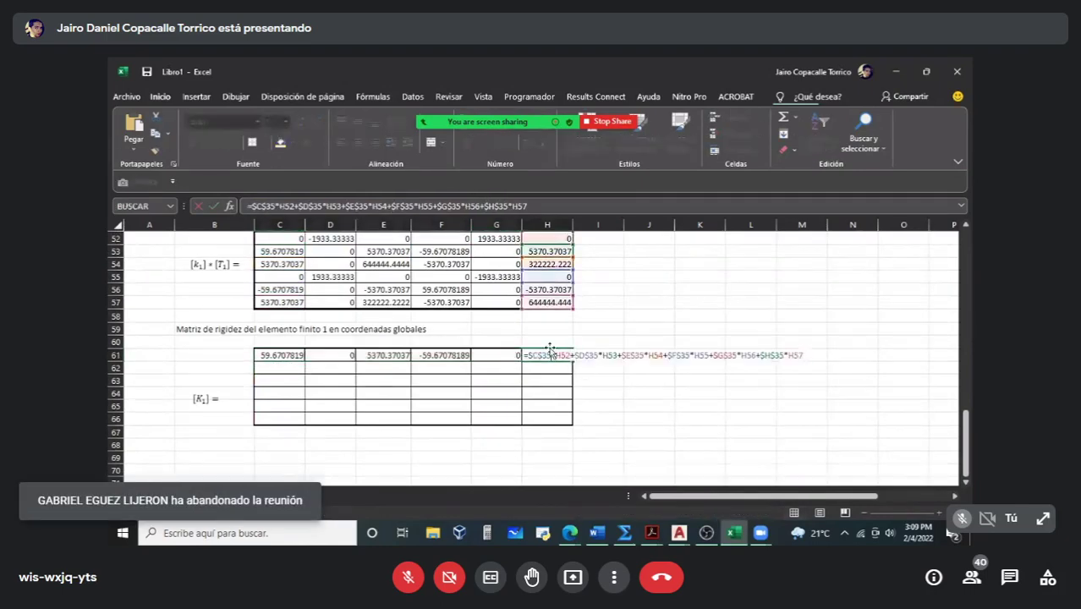
scroll(550, 346, up, 6)
scroll(548, 340, down, 6)
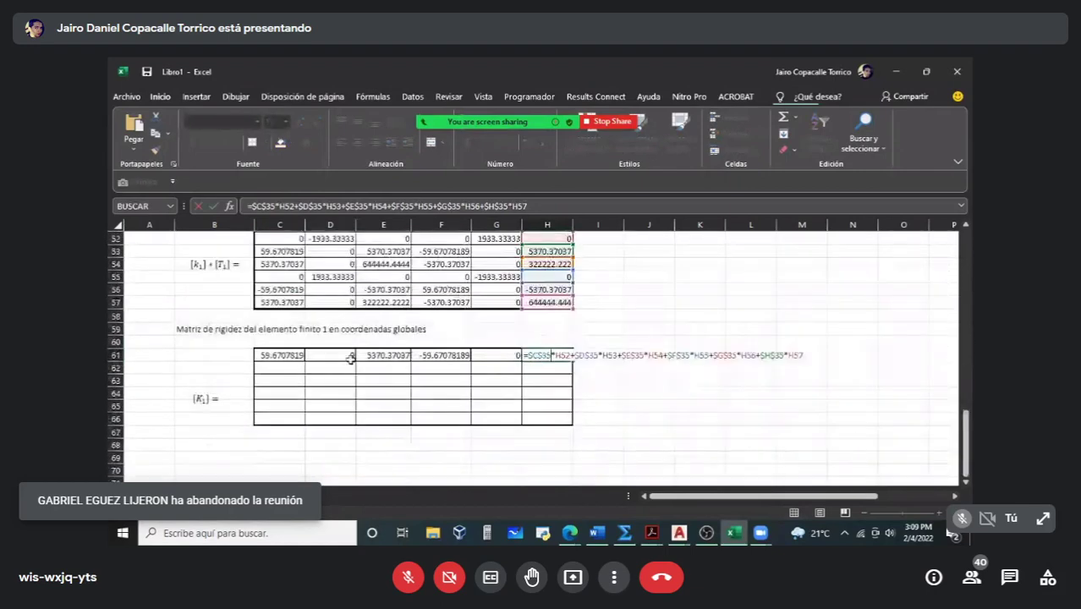
key(Escape)
Step: Make the C52, C53, C54, C55 and C57 references in C61's formula absolute and enter it
click(293, 355)
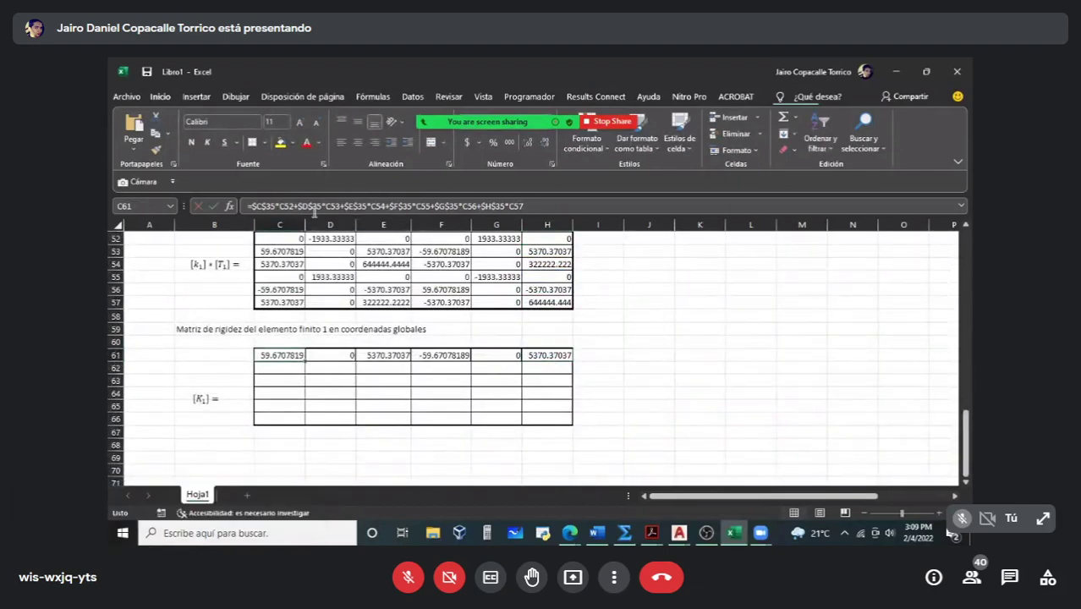
click(287, 207)
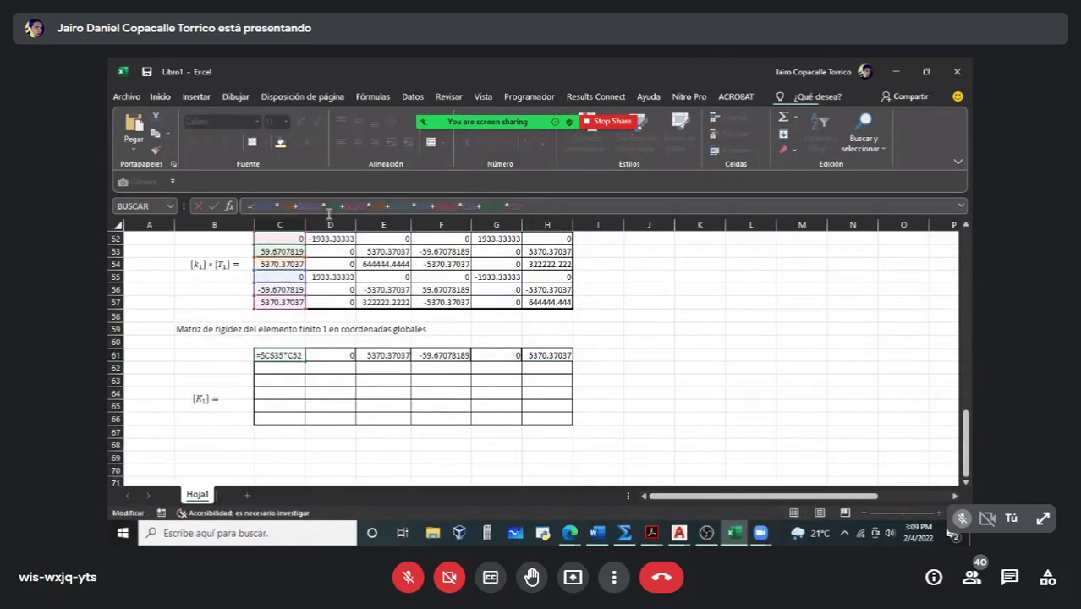
key(Right)
key(Right)
key(Right)
key(Right)
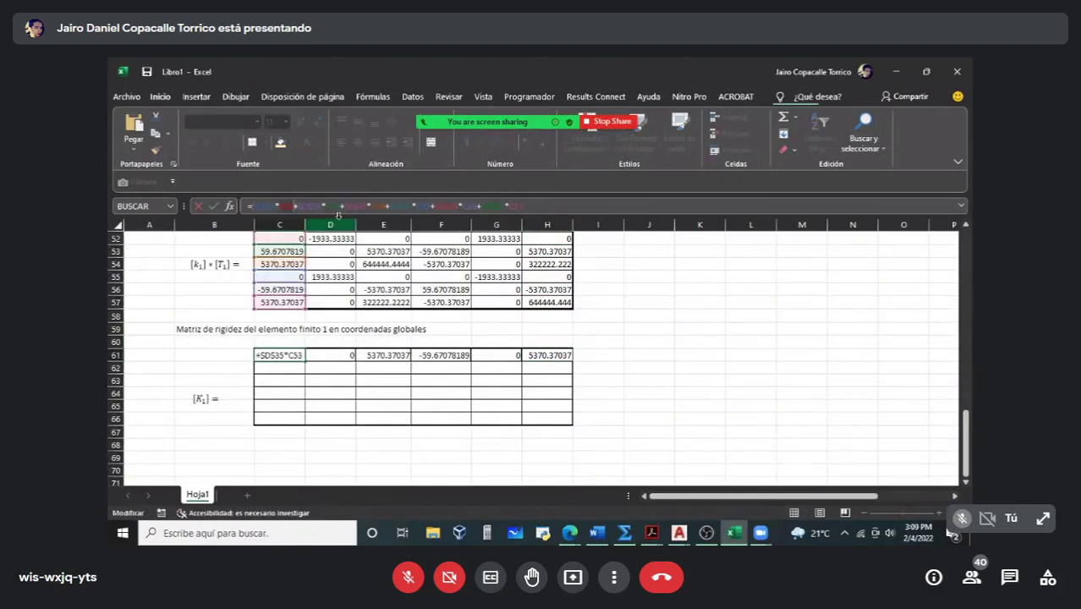
key(Left)
key(Left)
key(Left)
key(Left)
click(358, 206)
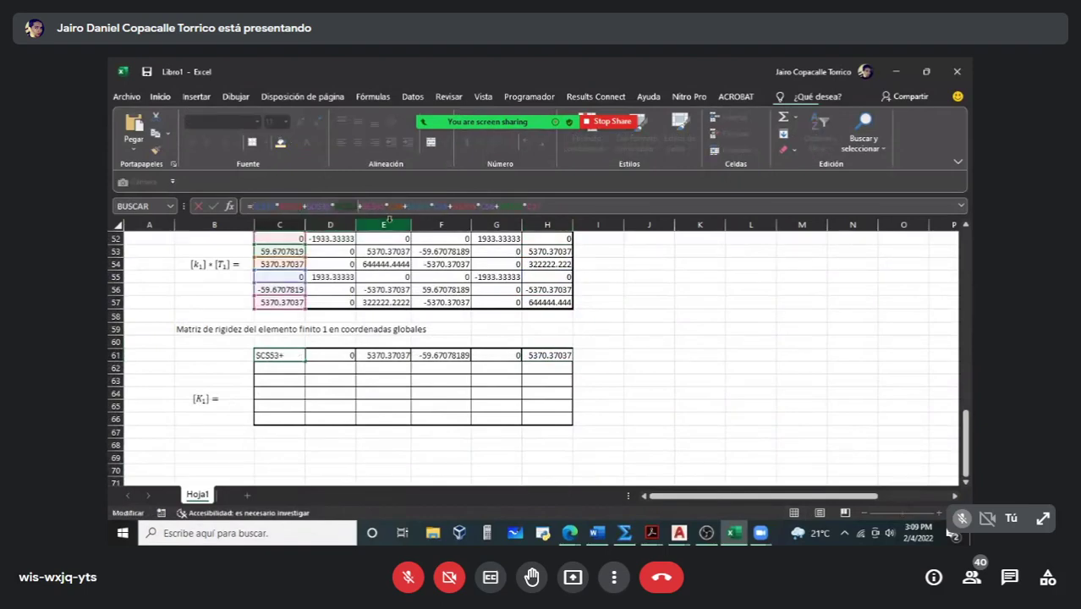
click(442, 206)
click(543, 205)
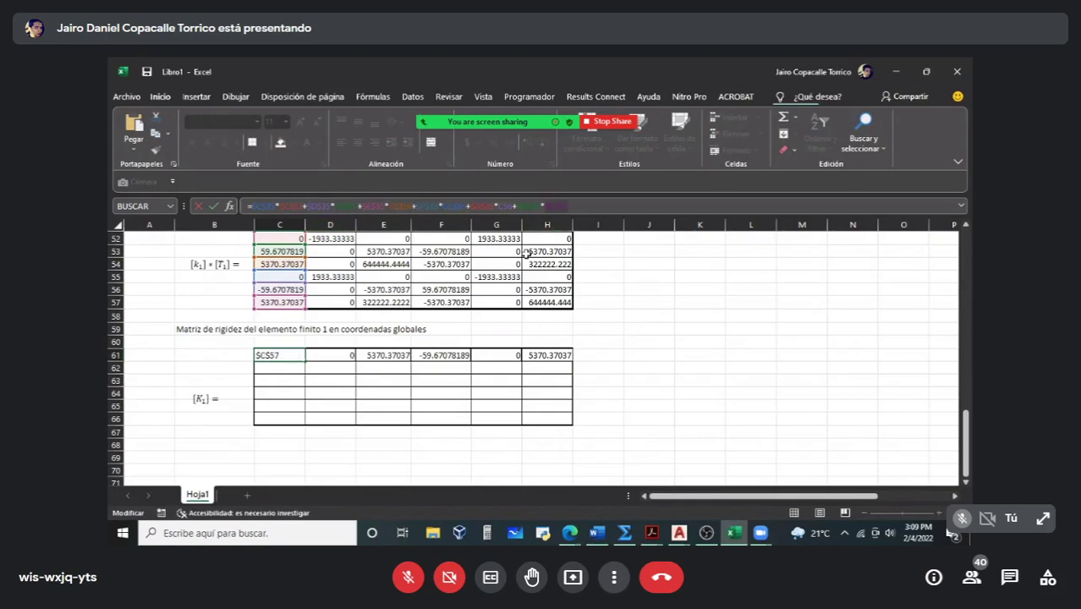
key(Return)
key(Up)
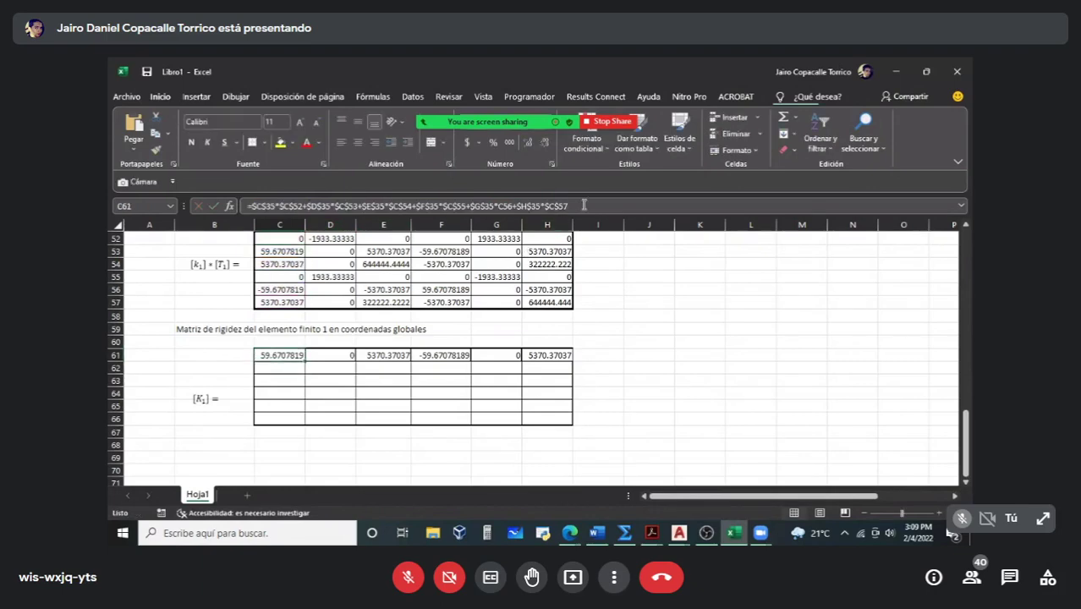
Step: Copy the full text of C61's formula into C62 with its references unchanged
click(584, 205)
click(246, 206)
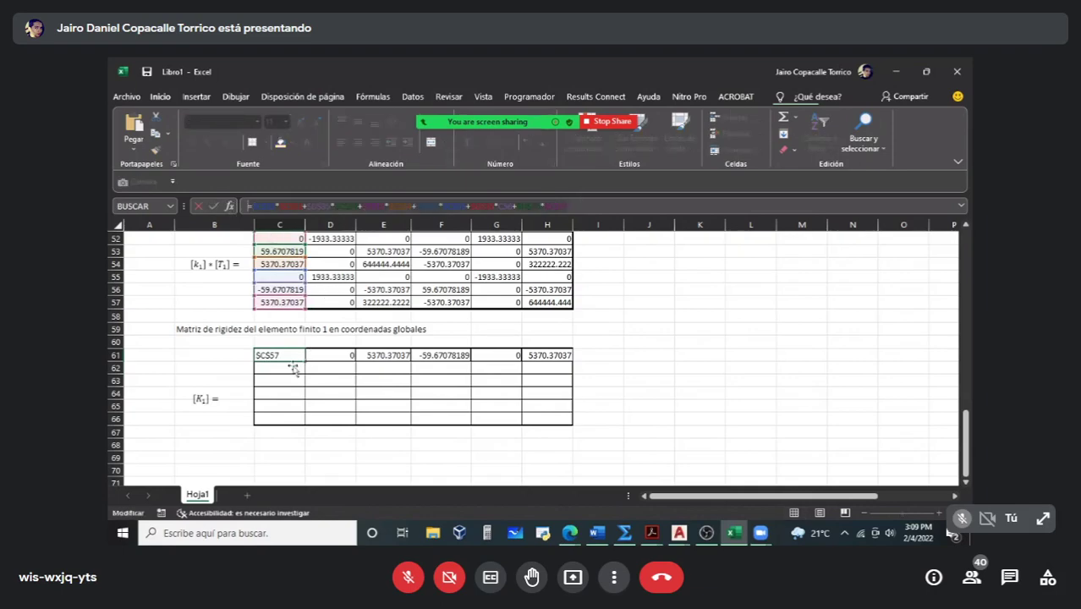
key(Return)
double_click(293, 369)
text(=$C$35*$C$52+$D$35*$C$53+$E$35*$C$54+$F$35*$C$55+$G$35*C56+$H$35*$C$57)
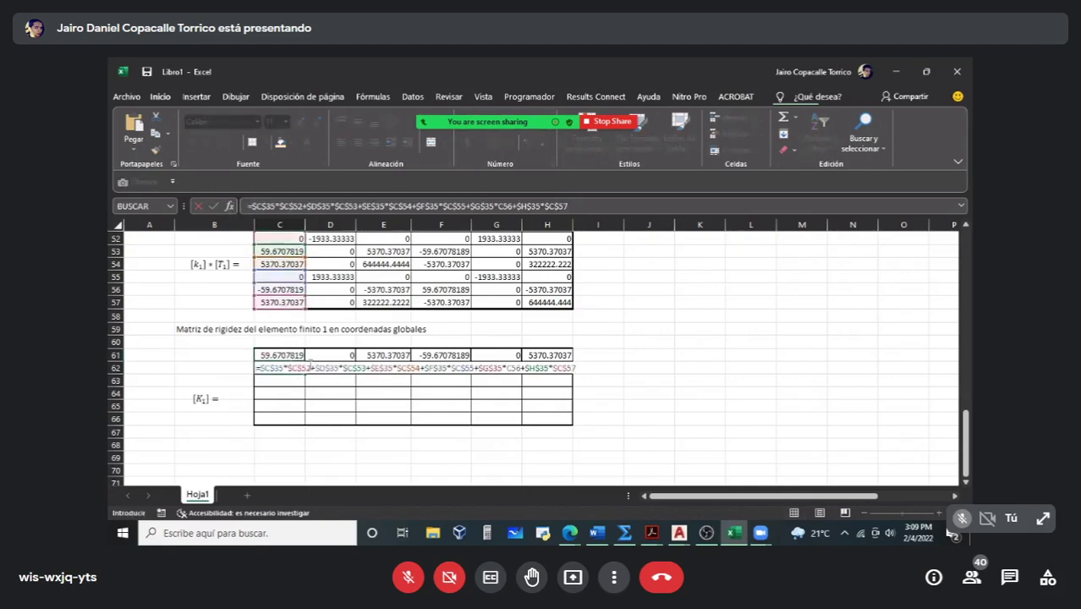
Step: Shift the six row 35 references in C62's formula down to row 36 of the transposed T1 matrix, C36 to H36
scroll(304, 355, up, 9)
scroll(296, 342, down, 1)
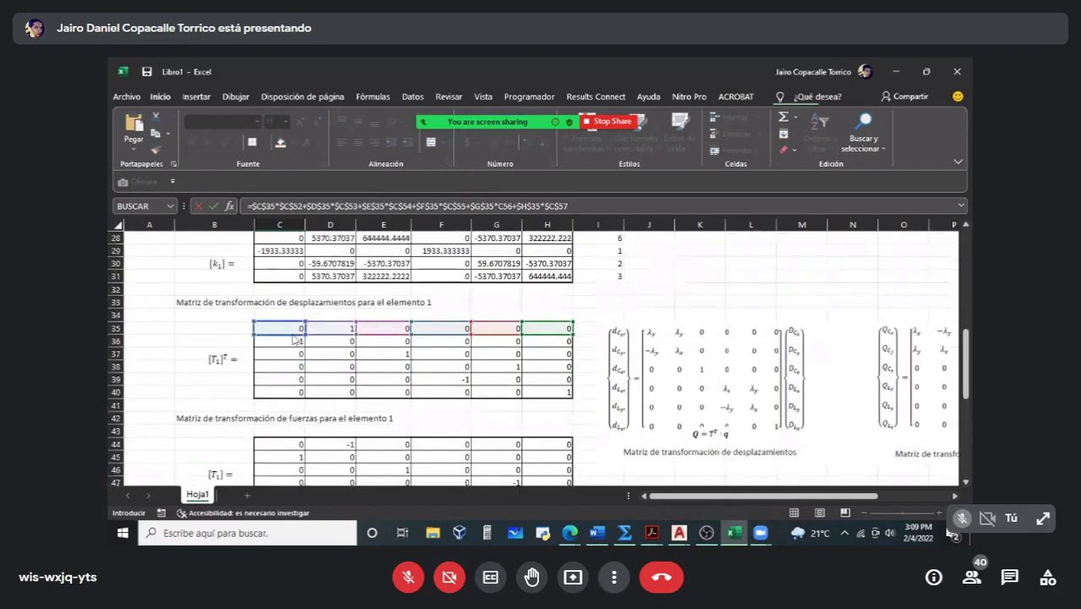
drag(294, 336, 546, 347)
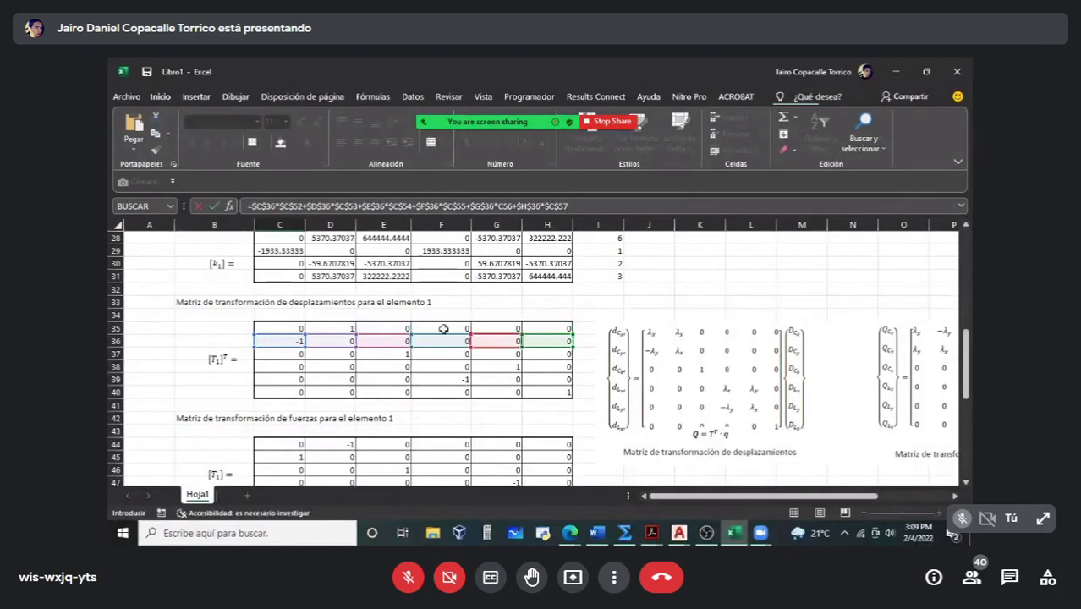
Step: Make the C52, C53 and C54 references in C62's formula relative
scroll(362, 302, down, 6)
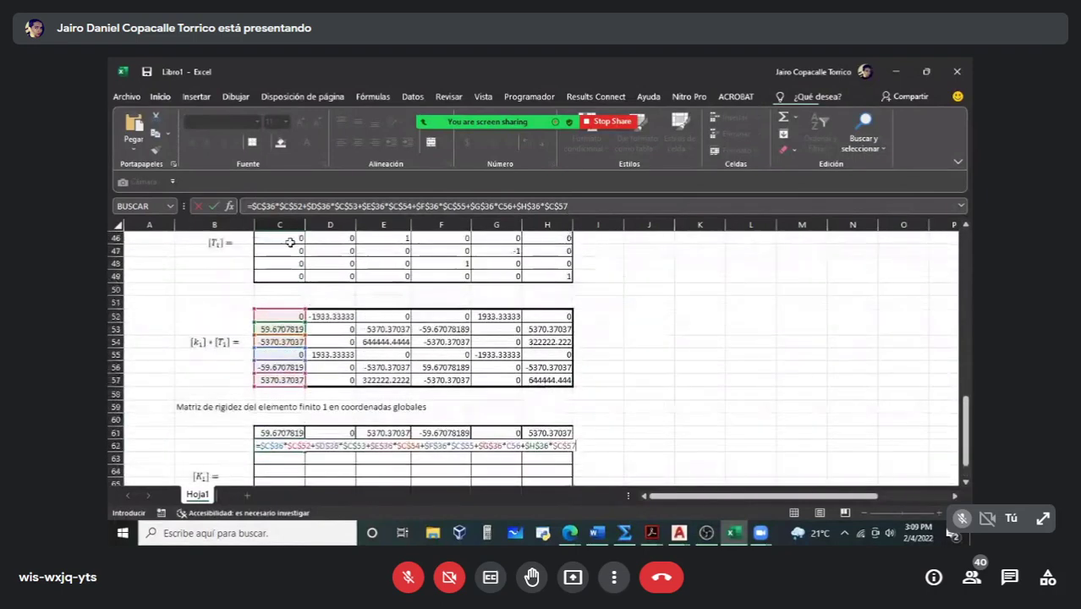
click(299, 206)
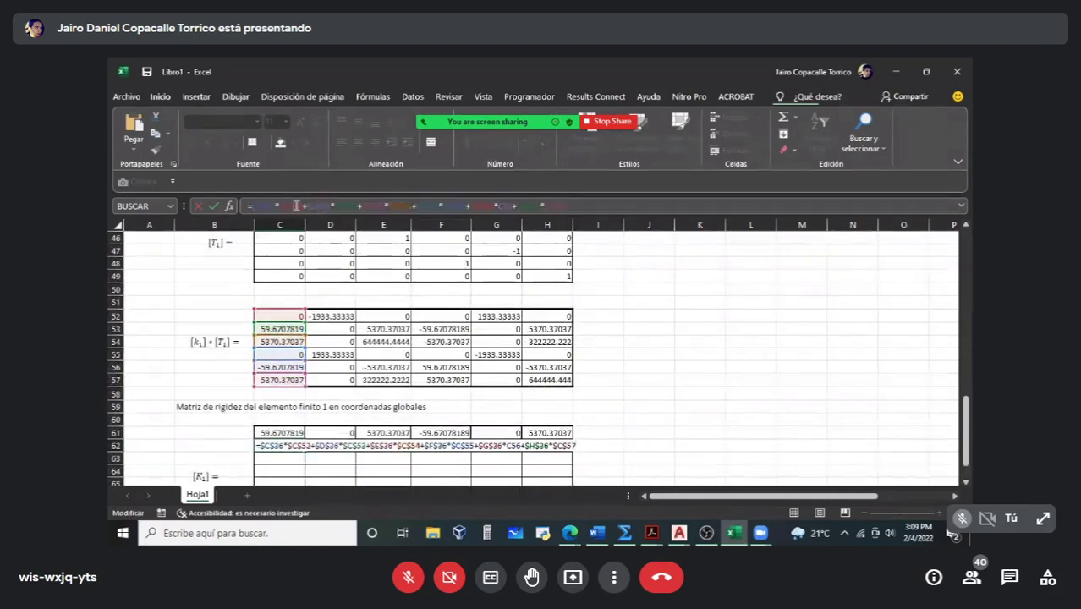
key(F4)
key(F4)
key(F4)
click(342, 207)
key(F4)
key(F4)
key(F4)
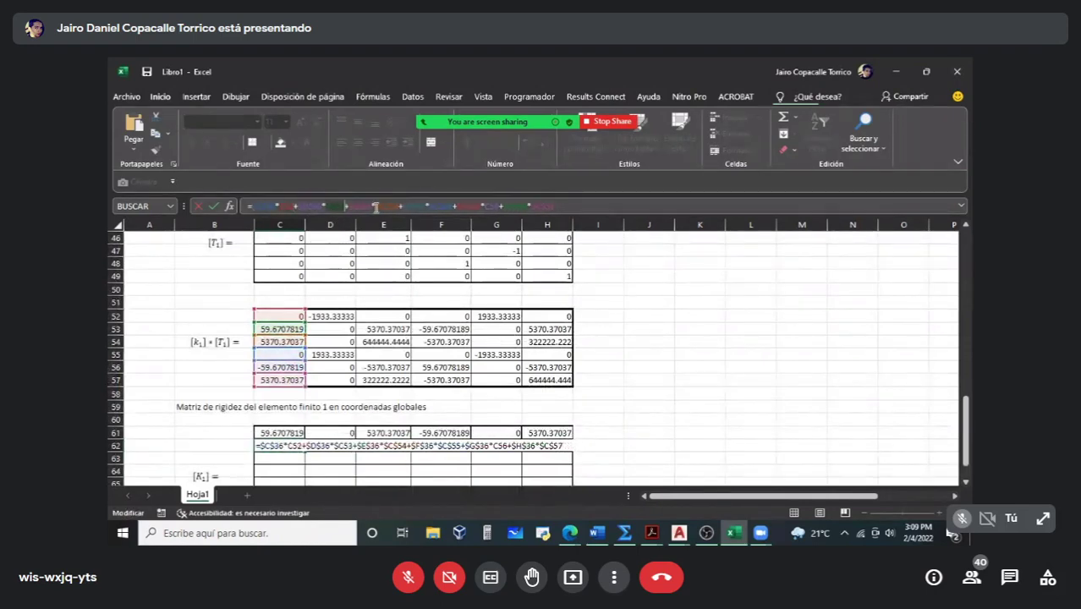
click(382, 207)
key(F4)
key(F4)
key(F4)
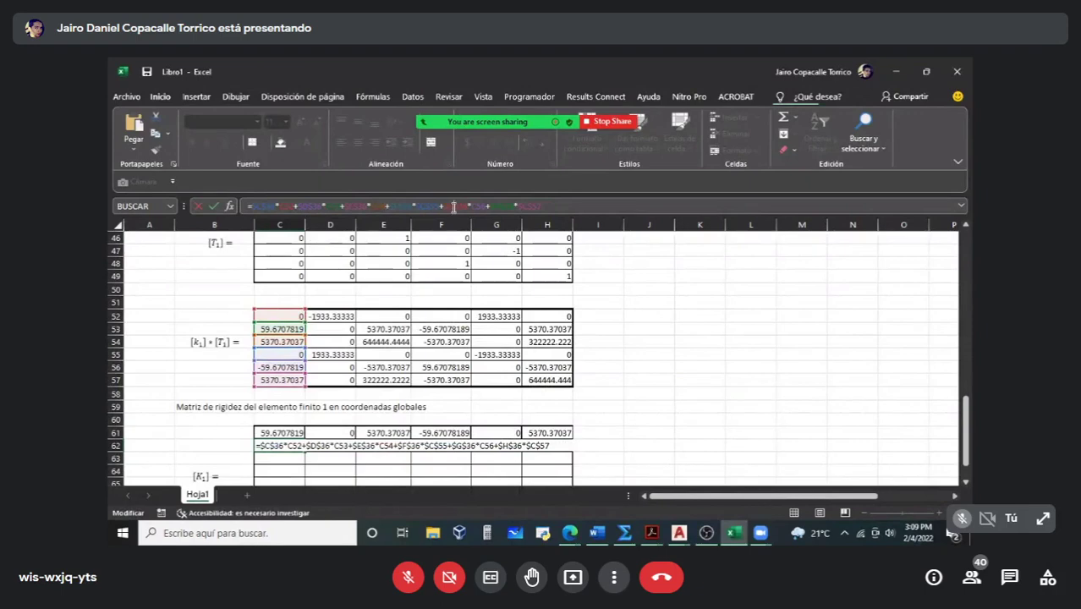
Step: Make the C55 and C57 references in C62's formula relative, keep $G$36 absolute, and enter the formula
click(453, 206)
key(F4)
key(F4)
key(F4)
click(520, 206)
key(F4)
key(F4)
key(F4)
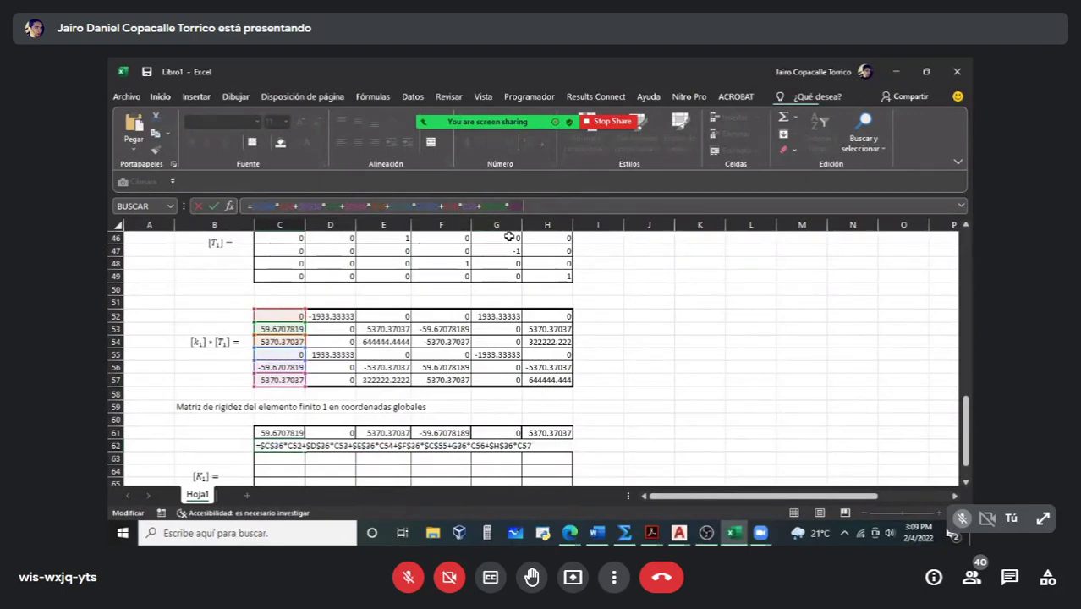
click(431, 209)
key(BackSpace)
key(BackSpace)
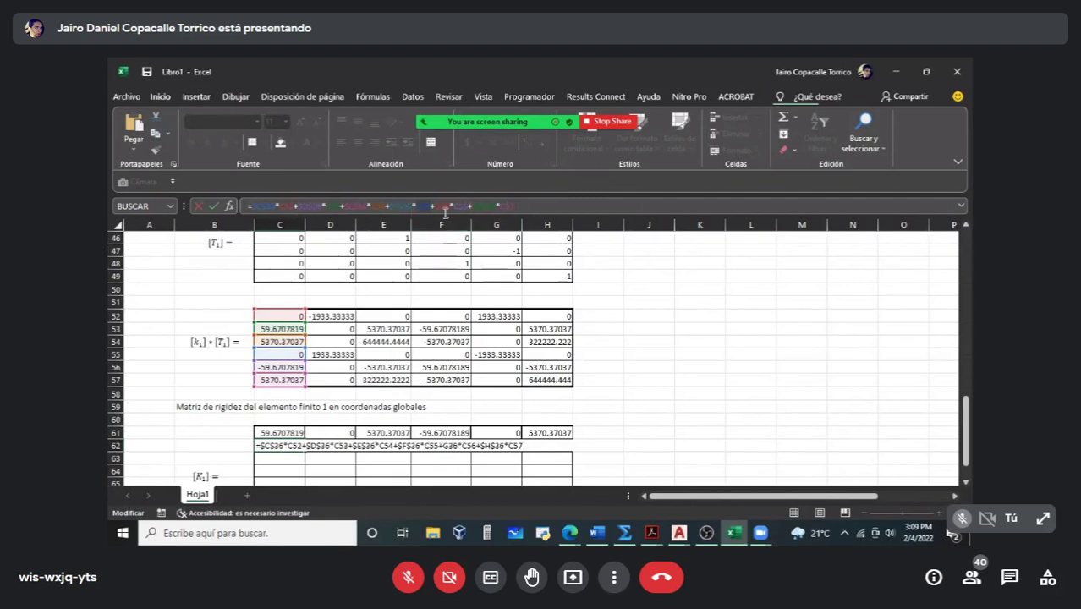
click(445, 217)
key(F4)
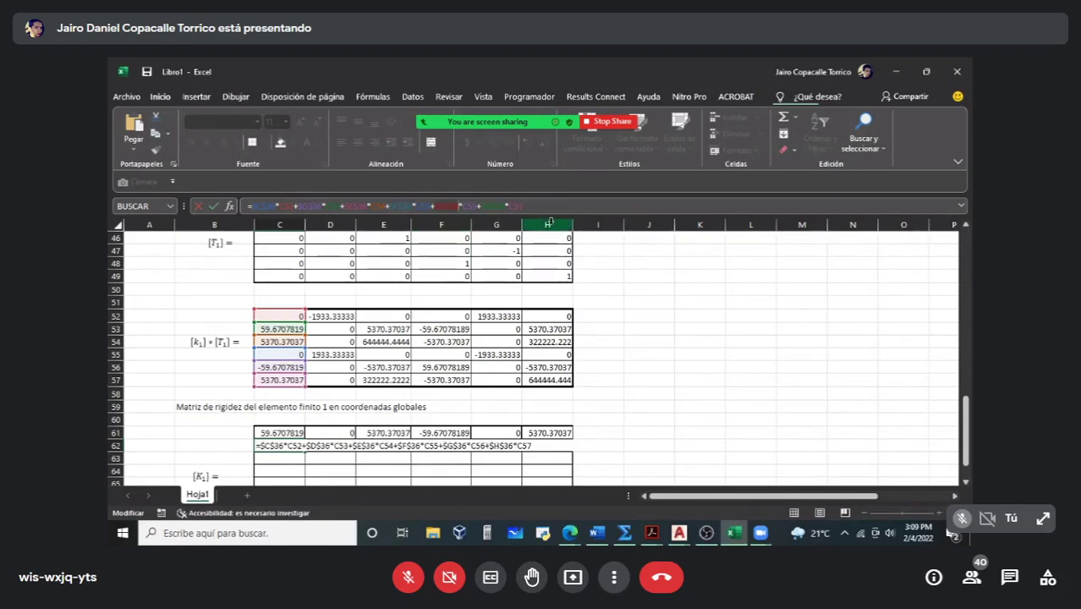
key(Return)
Step: Fill C62's formula across the second row of the K1 matrix to H62
scroll(374, 345, down, 2)
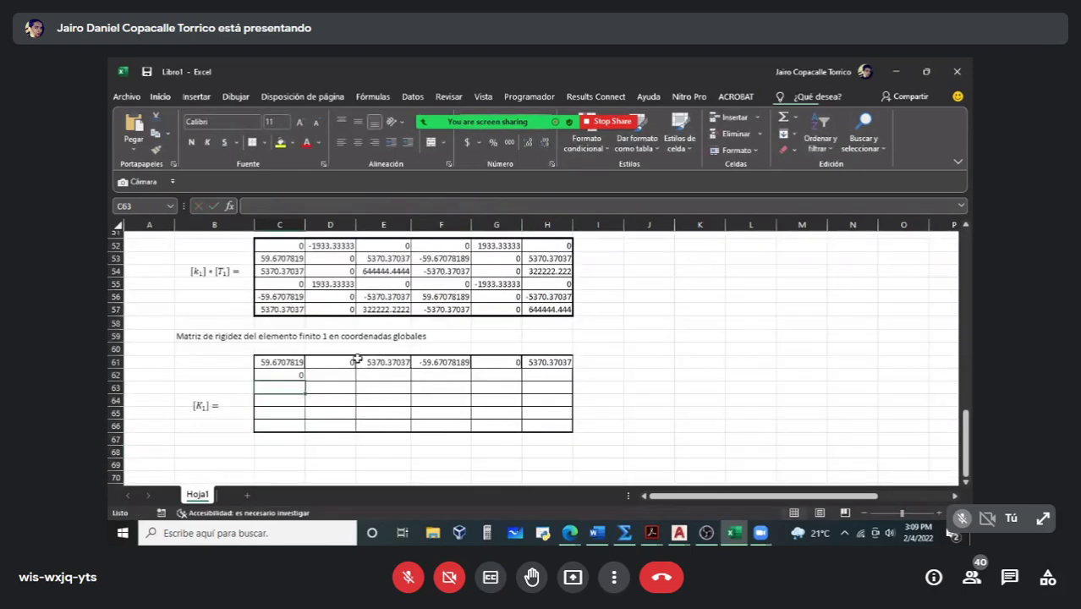
click(283, 368)
drag(303, 374, 565, 371)
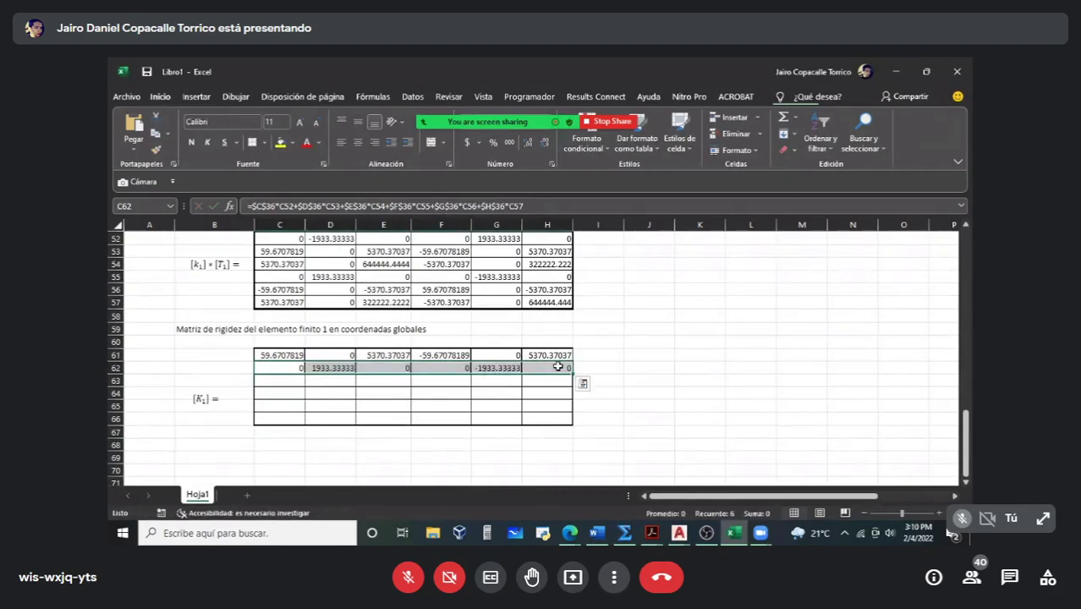
Step: Check which matrix cells the formulas in H62 and G62 refer to, without changing them
double_click(555, 367)
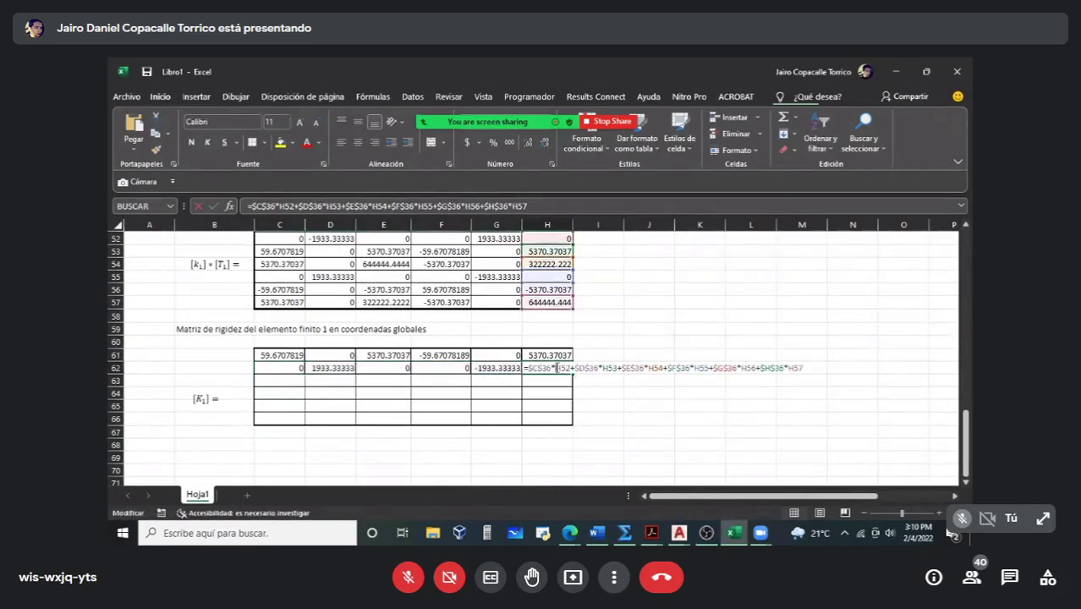
scroll(605, 324, up, 5)
scroll(605, 324, down, 3)
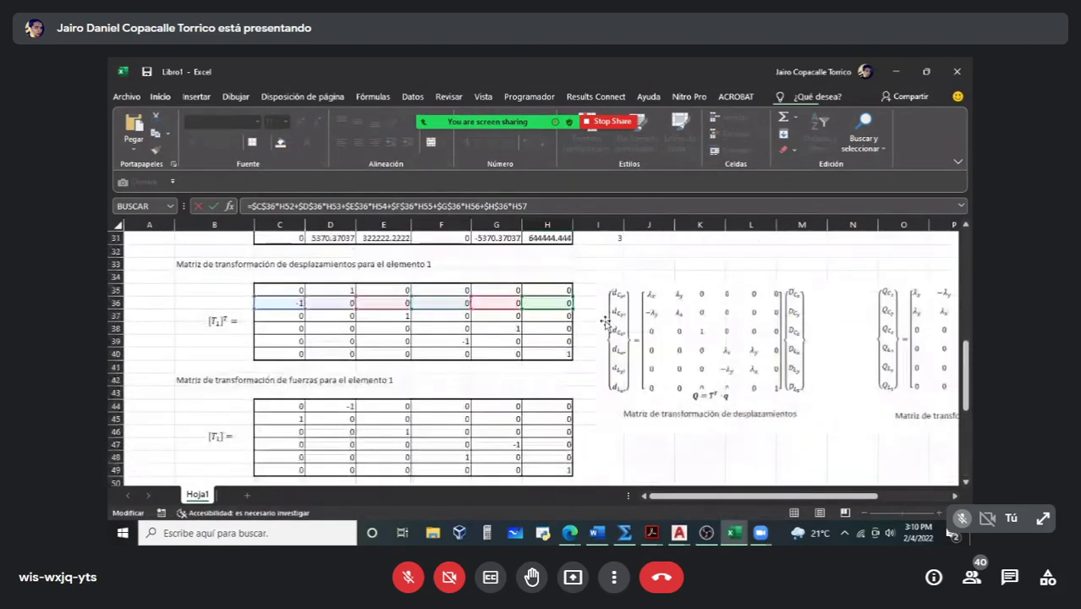
click(506, 446)
double_click(506, 445)
scroll(506, 380, up, 4)
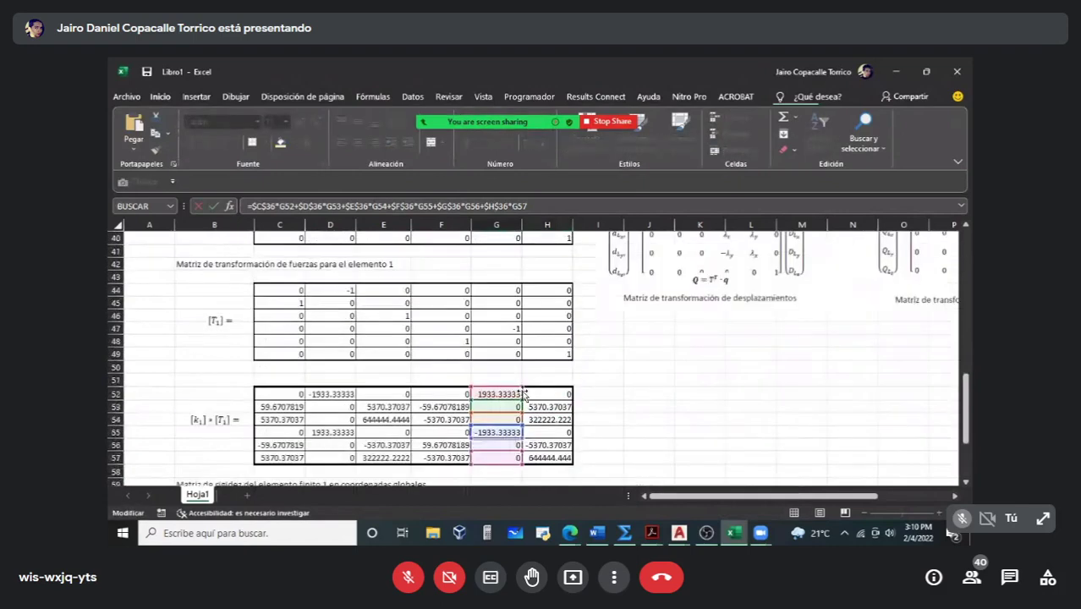
scroll(381, 381, down, 5)
key(Escape)
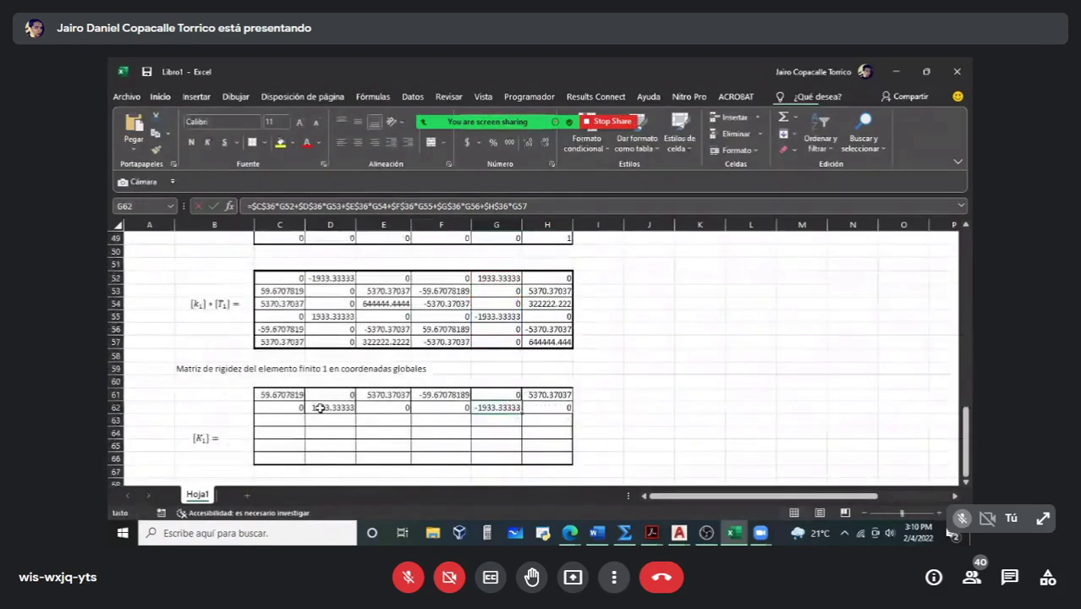
Step: Copy the full text of C61's formula into C63 with its references unchanged
click(279, 395)
key(F2)
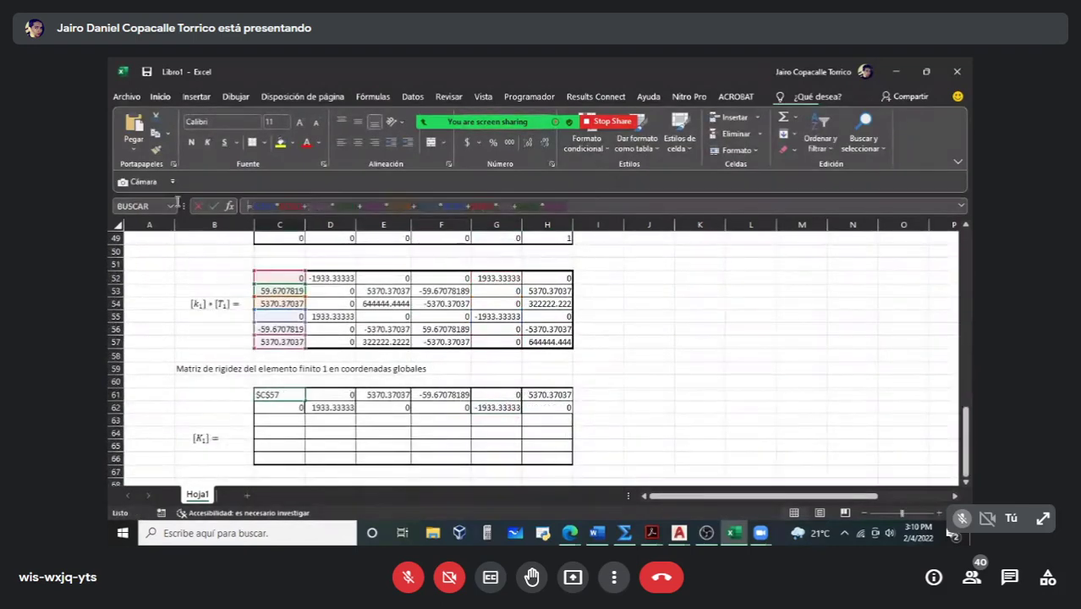
key(Return)
double_click(297, 420)
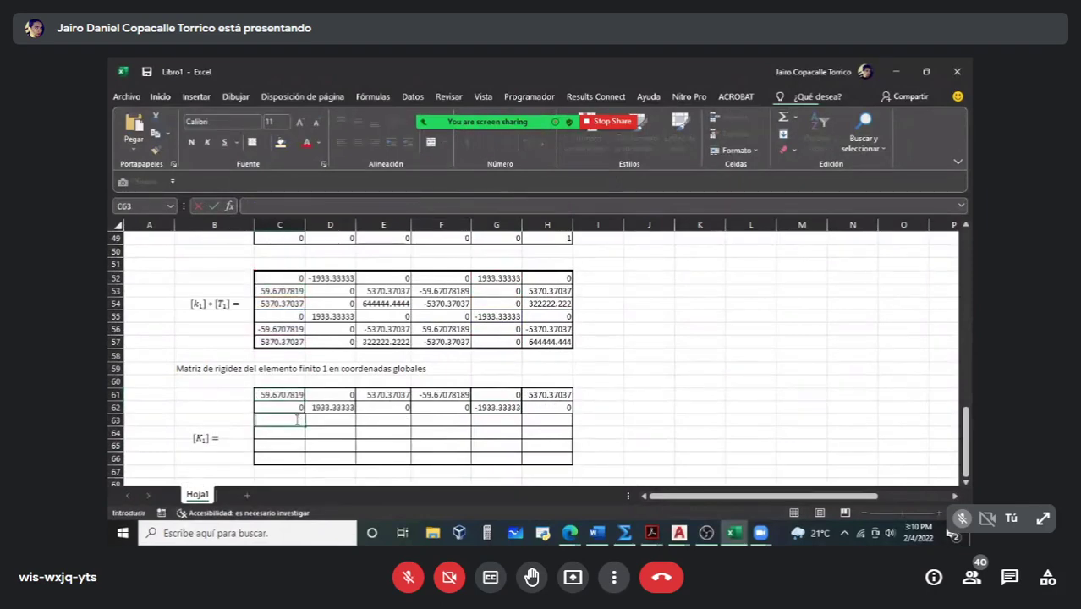
text(=$C$35*$C$52+$D$35*$C$53+$E$35*$C$54+$F$35*$C$55+$G$35*C56+$H$35*$C$57)
Step: Shift the six row 35 references in C63's formula down to row 37 of the transposed T1 matrix, C37 to H37
scroll(298, 380, up, 7)
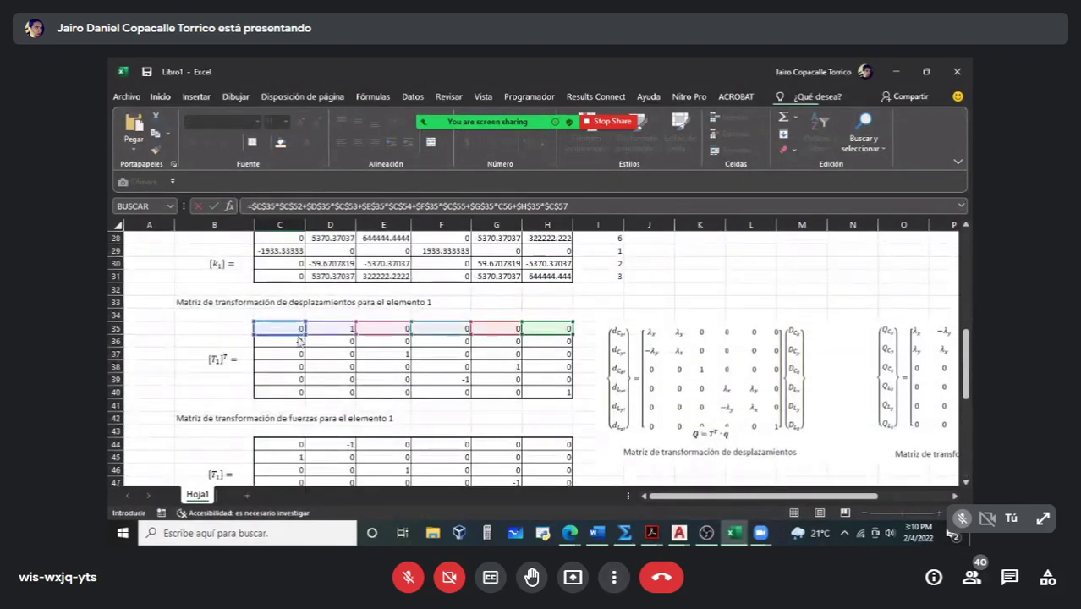
drag(299, 336, 334, 360)
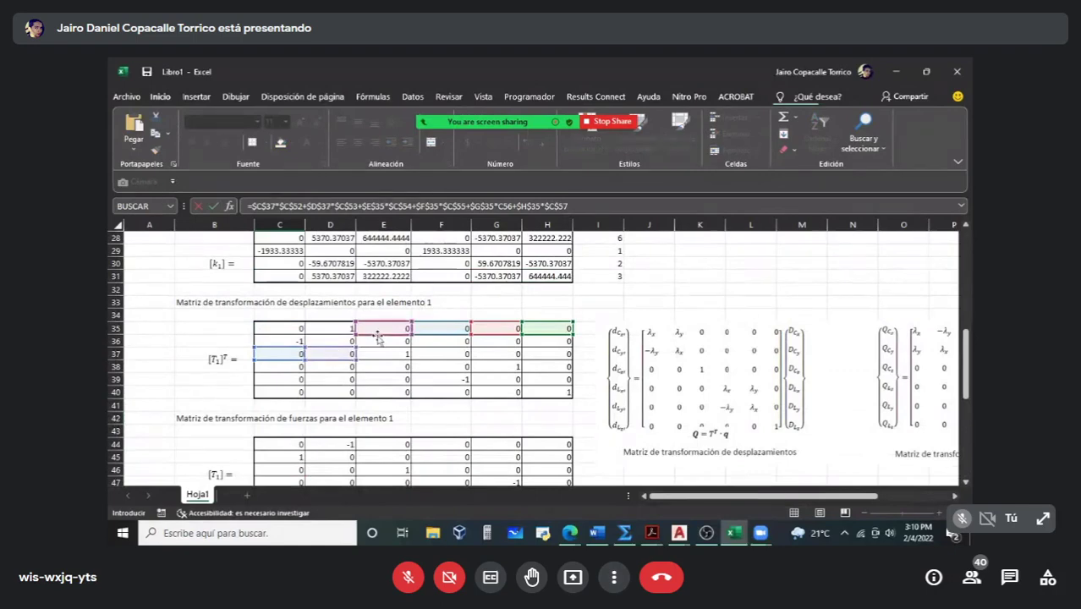
drag(385, 336, 385, 360)
drag(436, 336, 545, 355)
Step: Make the C52 to C57 references in C63's formula fully relative and fill it across the third K1 row to H63
scroll(362, 368, down, 7)
scroll(362, 369, down, 1)
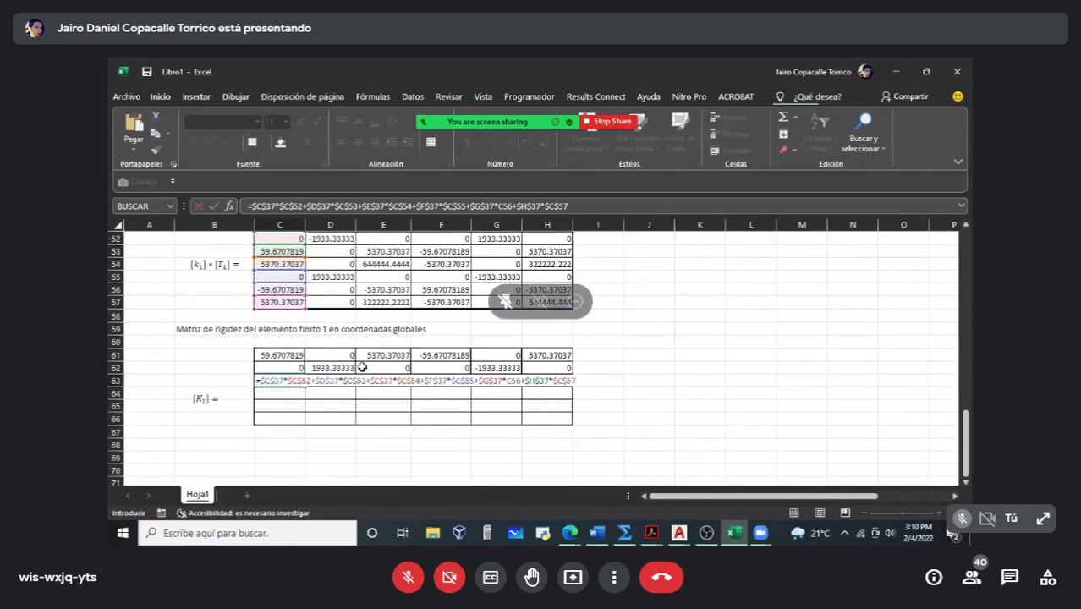
scroll(537, 352, up, 1)
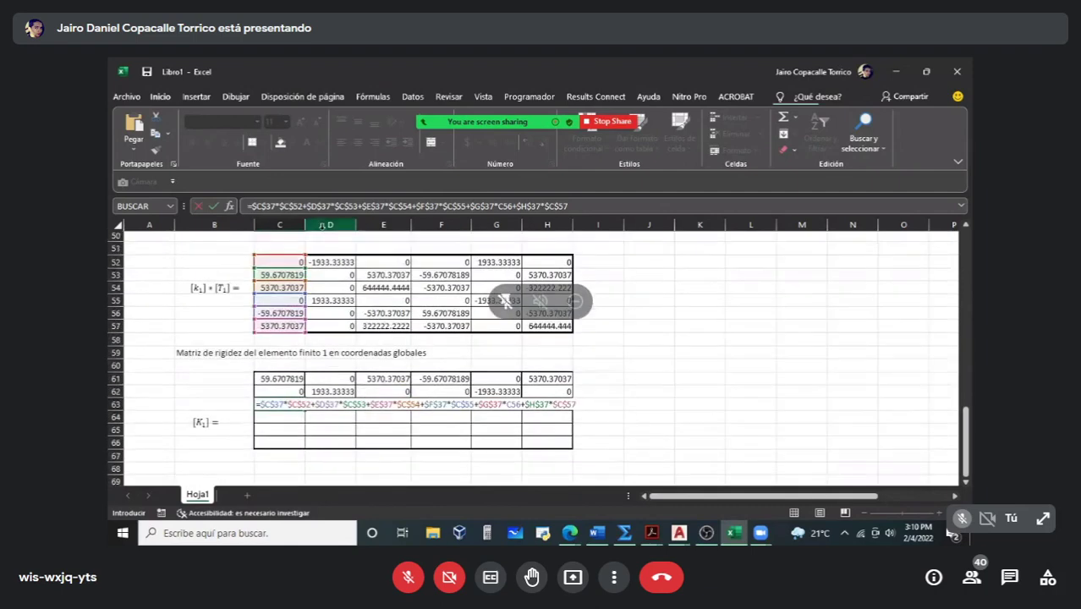
scroll(440, 254, up, 1)
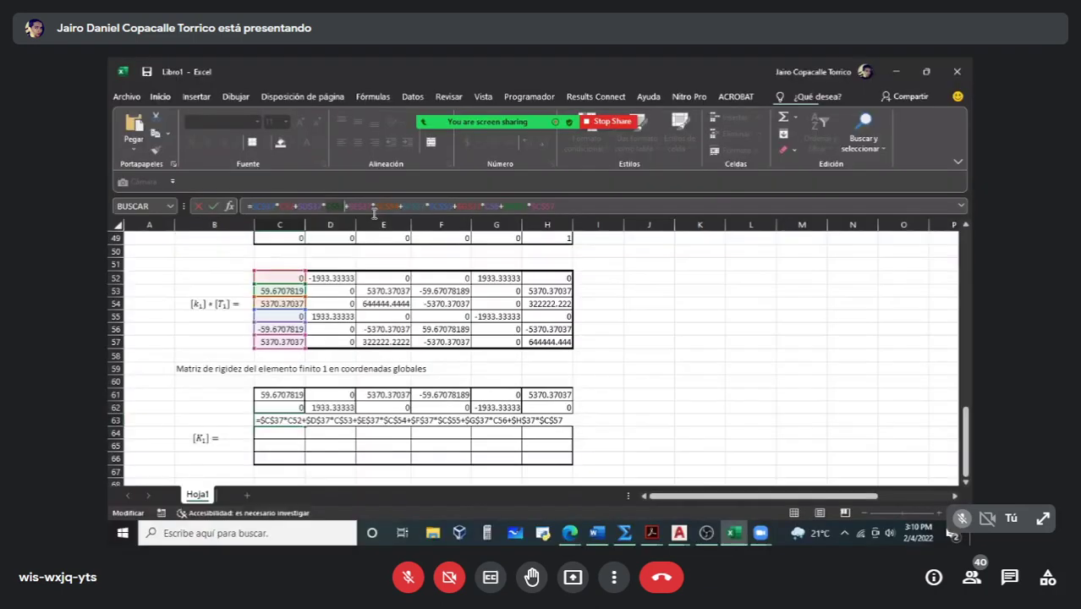
click(382, 207)
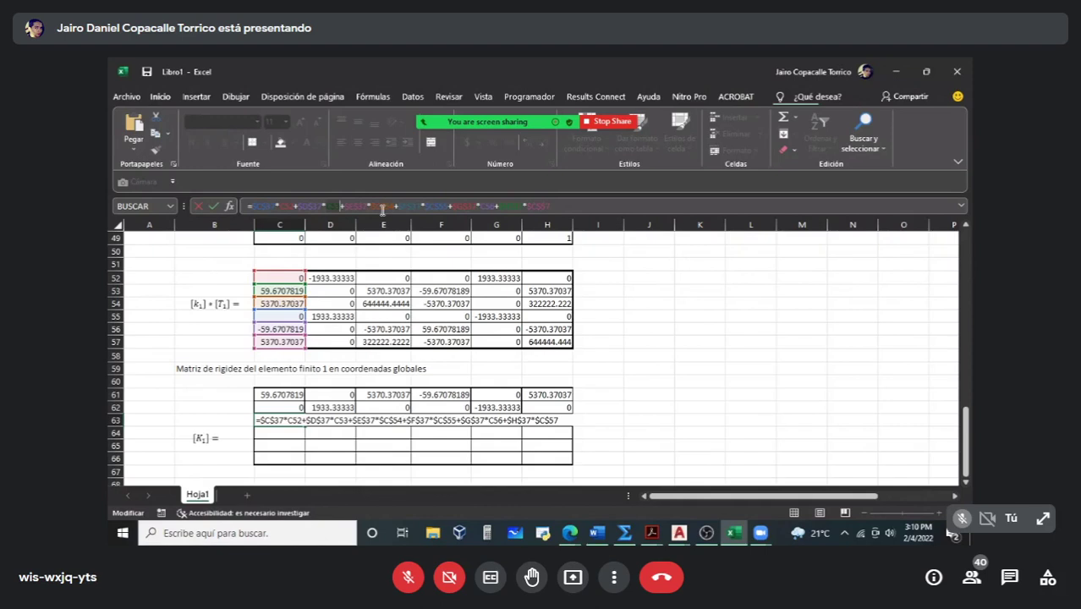
click(517, 209)
key(F4)
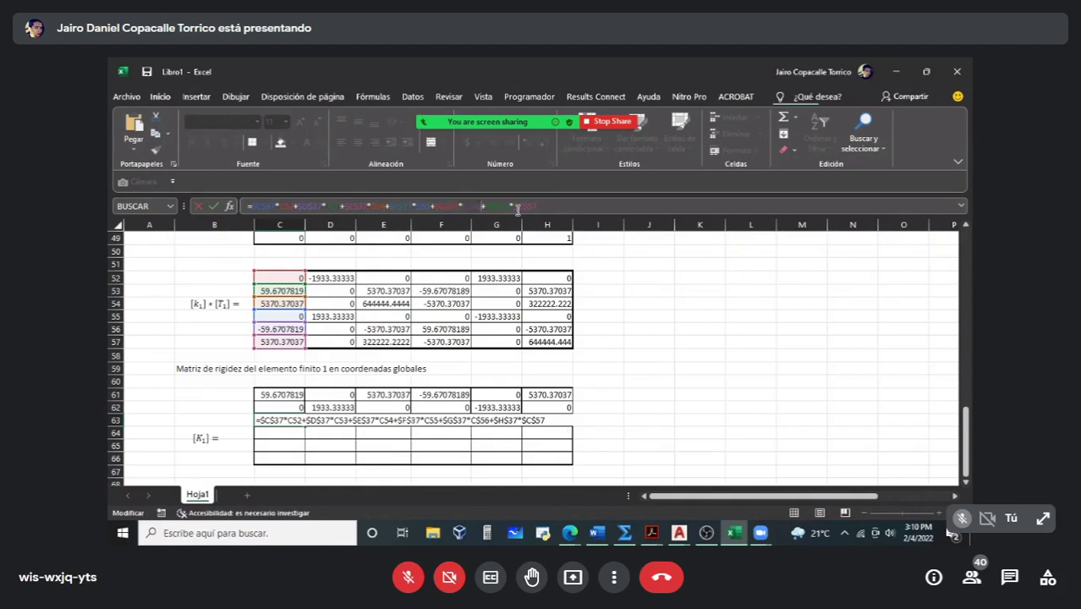
click(517, 209)
key(F4)
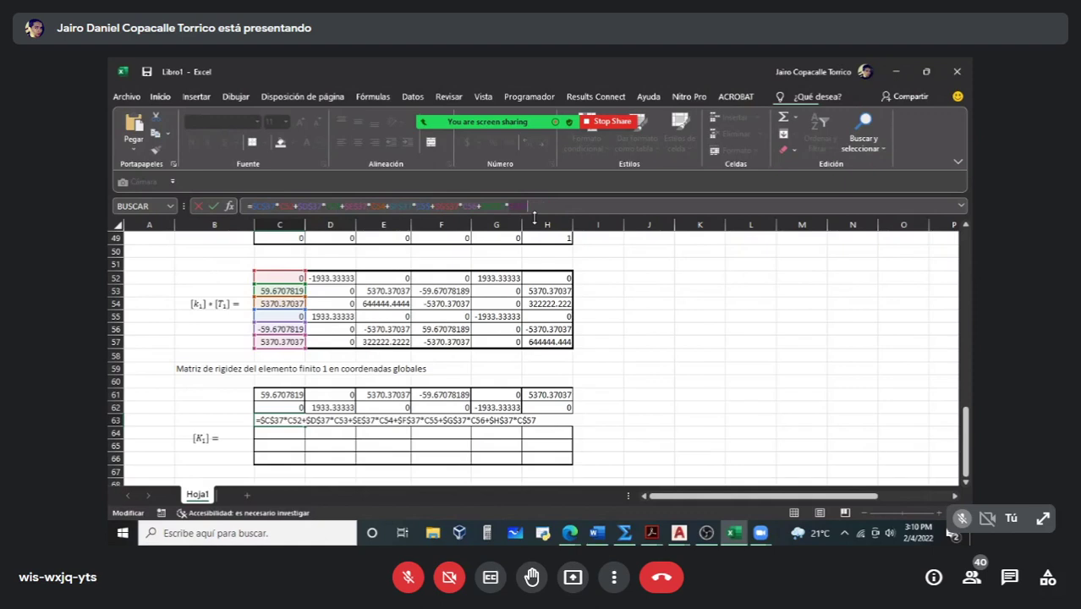
drag(279, 420, 578, 426)
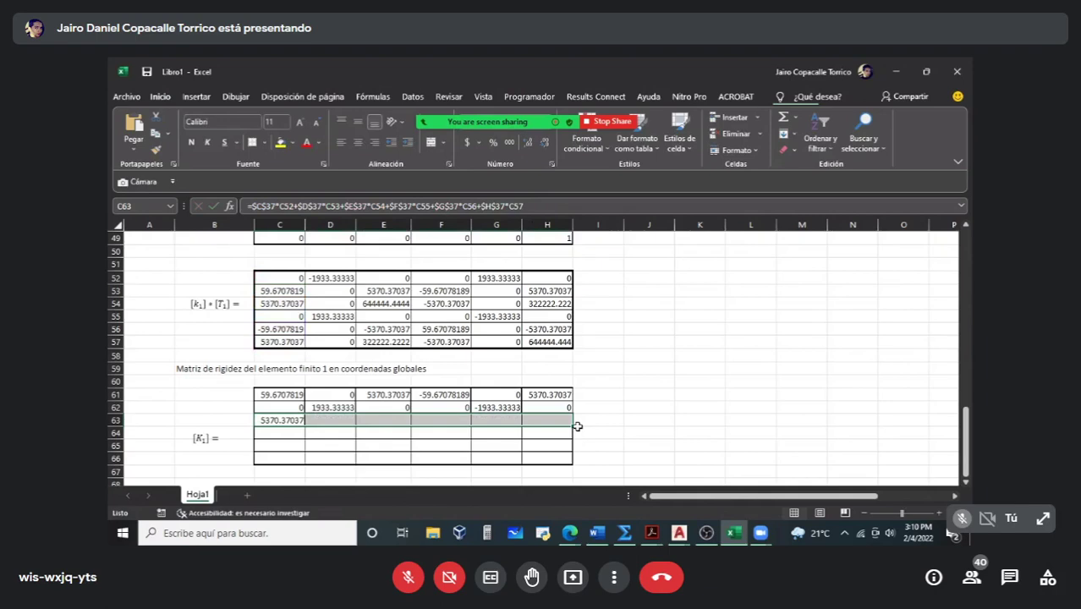
Step: Check which matrix cells the formulas in H63 and F63 refer to, without changing them
key(F2)
scroll(592, 397, up, 6)
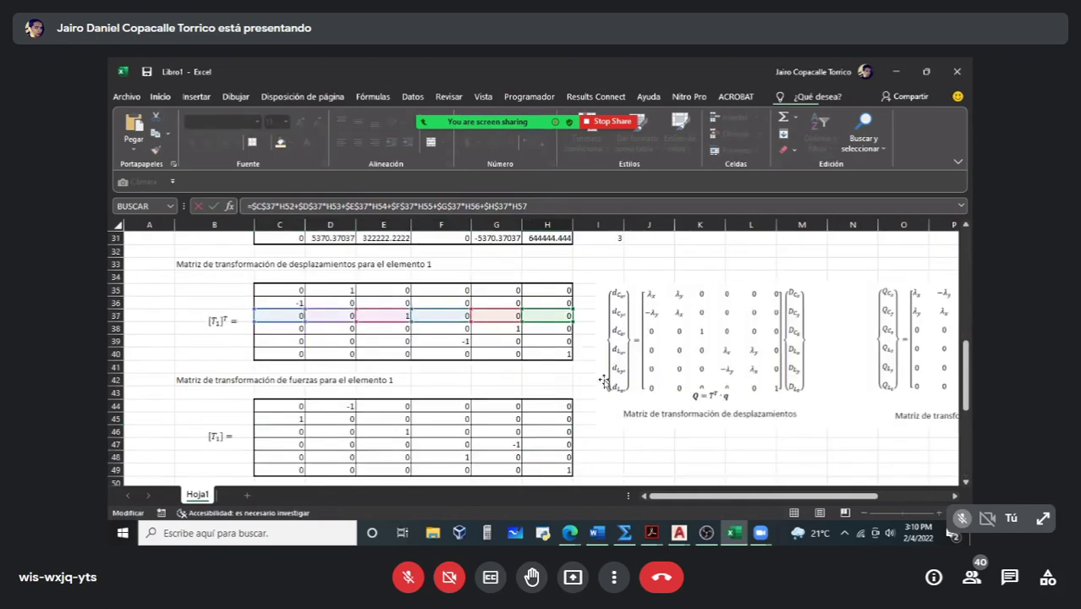
key(Escape)
key(Left)
key(Left)
key(F2)
scroll(603, 381, up, 4)
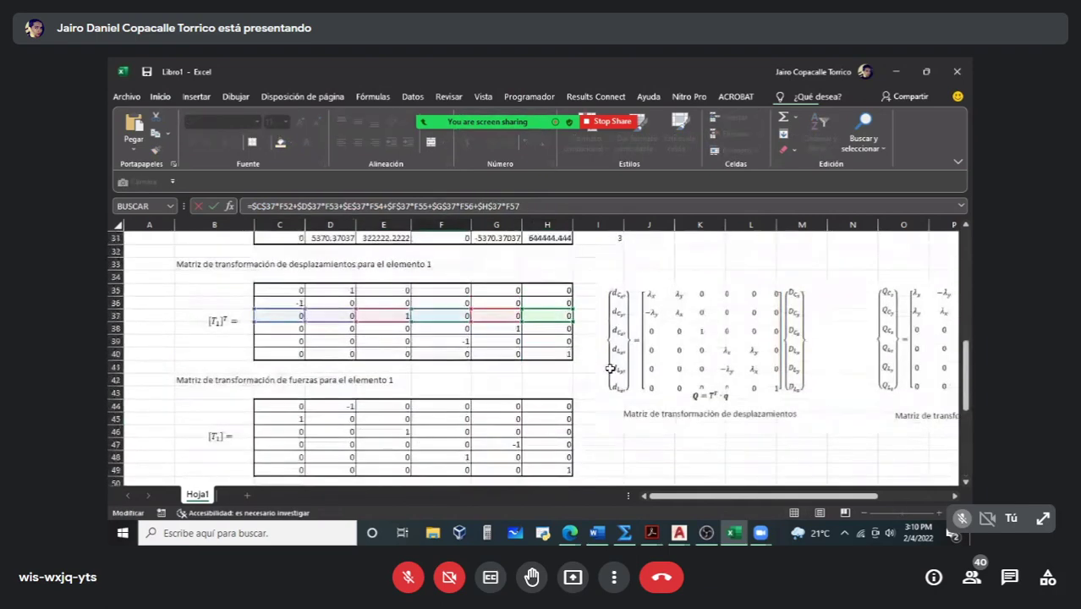
key(Return)
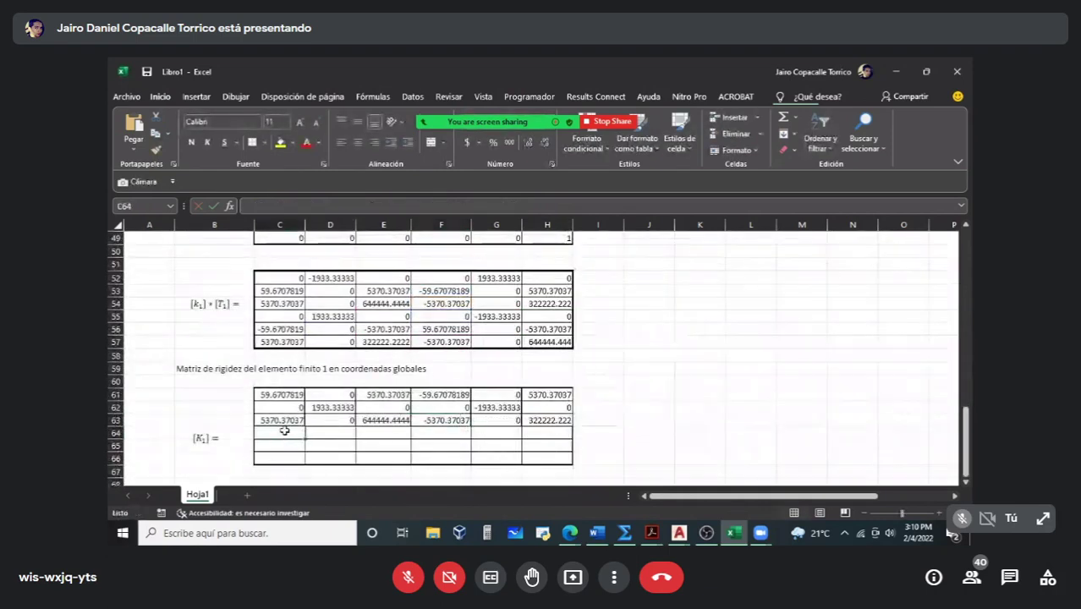
Step: Copy the full text of C61's formula into C64 with its references unchanged
click(288, 398)
click(583, 204)
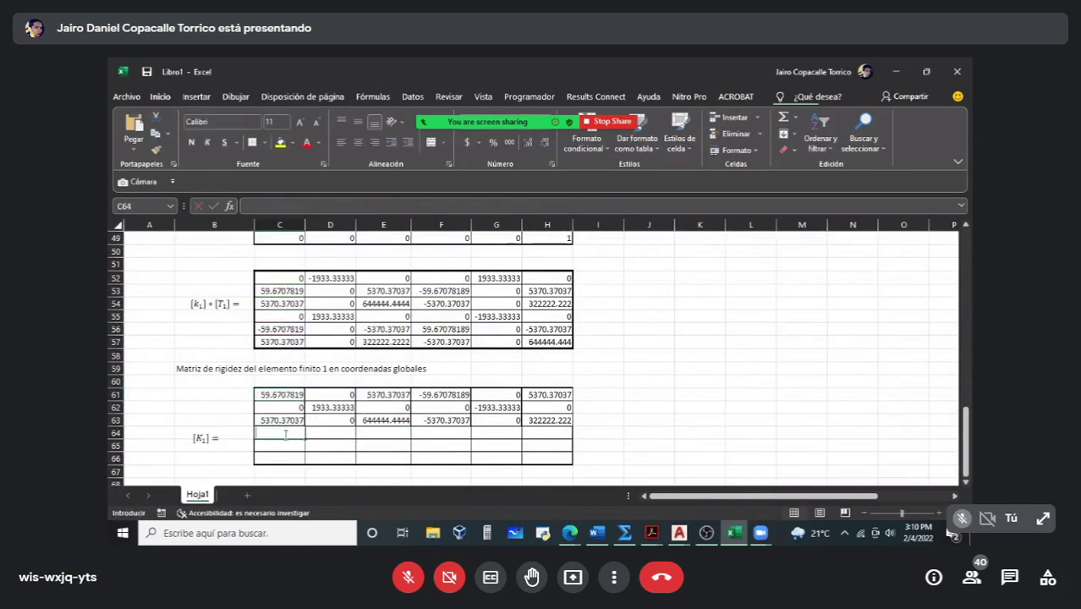
scroll(351, 380, up, 6)
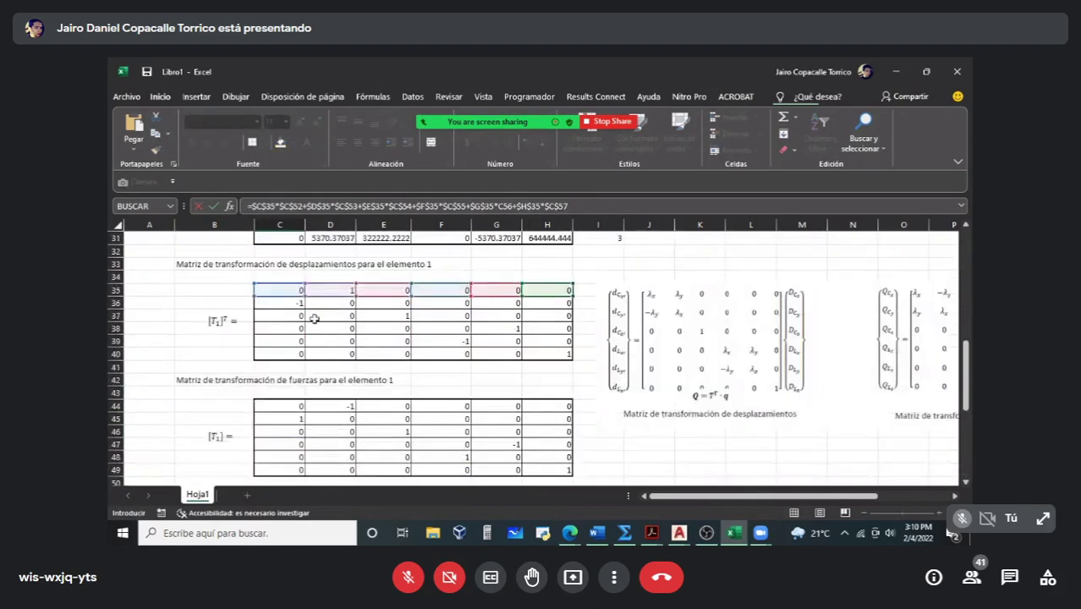
scroll(313, 318, down, 6)
Step: Shift the six row 35 references in C64's formula down to row 38 of the transposed T1 matrix, C38 to H38
scroll(275, 428, up, 6)
drag(289, 292, 292, 331)
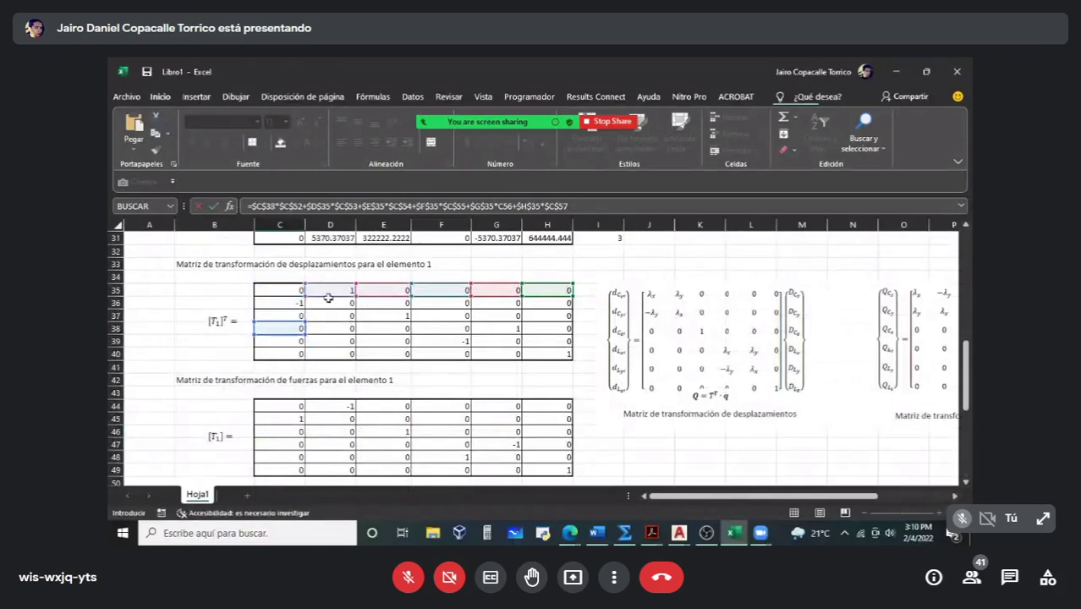
drag(331, 297, 331, 335)
drag(378, 301, 384, 332)
drag(439, 296, 443, 332)
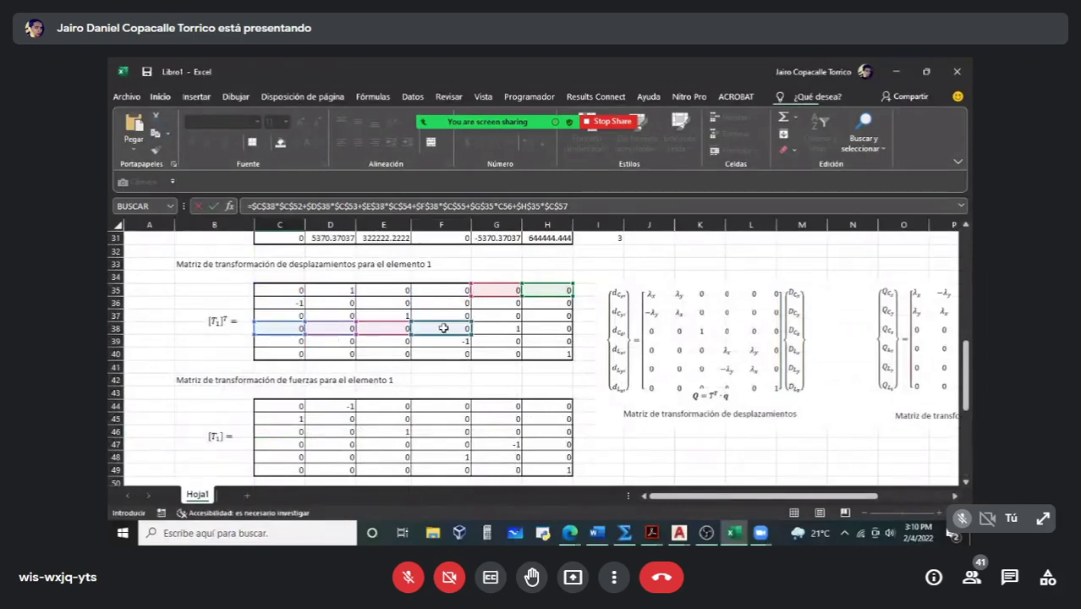
drag(493, 299, 495, 332)
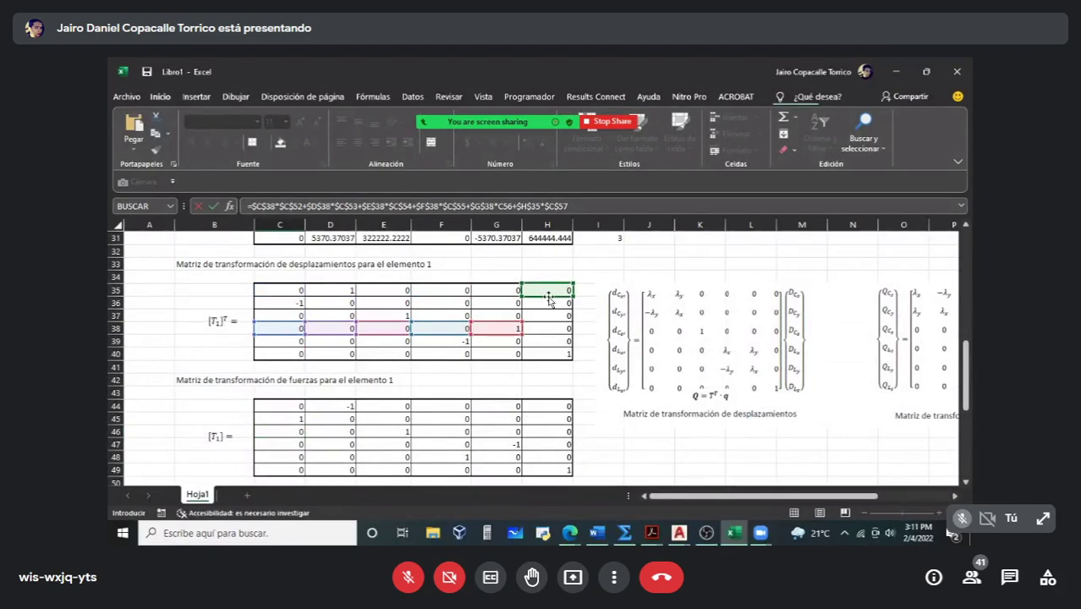
drag(547, 296, 552, 331)
Step: Make the C52 to C57 references in C64's formula fully relative, keeping the row 38 references absolute
scroll(525, 326, down, 5)
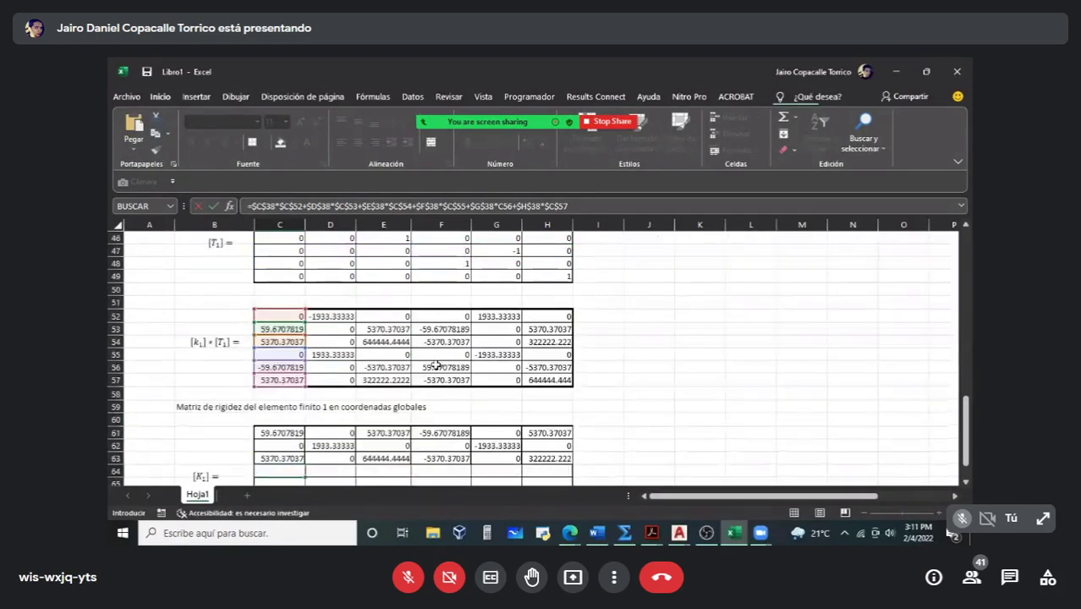
scroll(380, 311, down, 1)
click(293, 208)
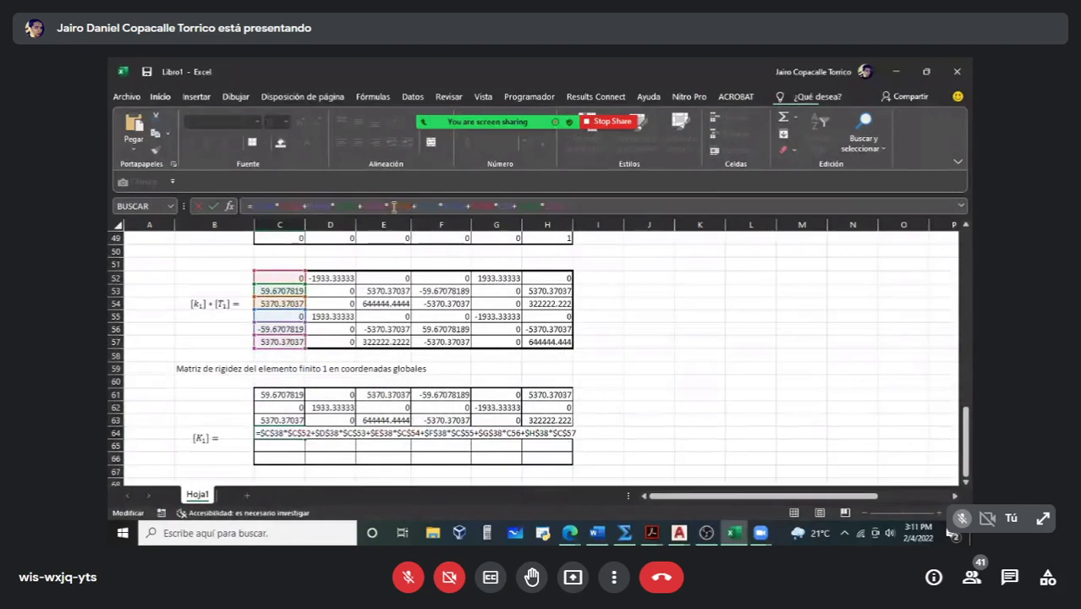
key(F4)
key(F4)
key(F4)
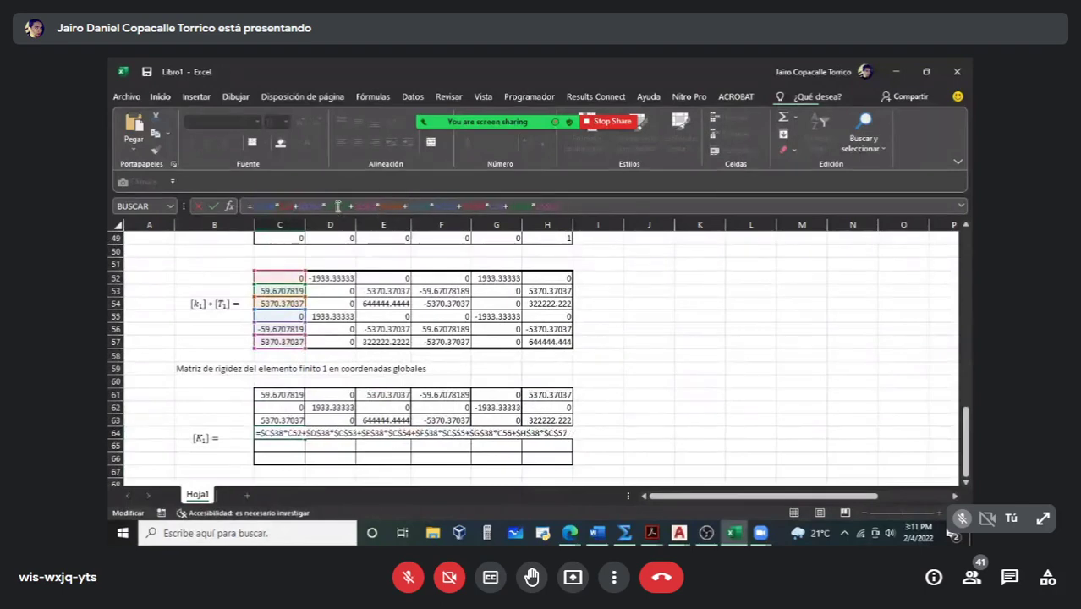
click(337, 207)
key(F4)
key(F4)
key(F4)
click(385, 207)
key(F4)
key(F4)
key(F4)
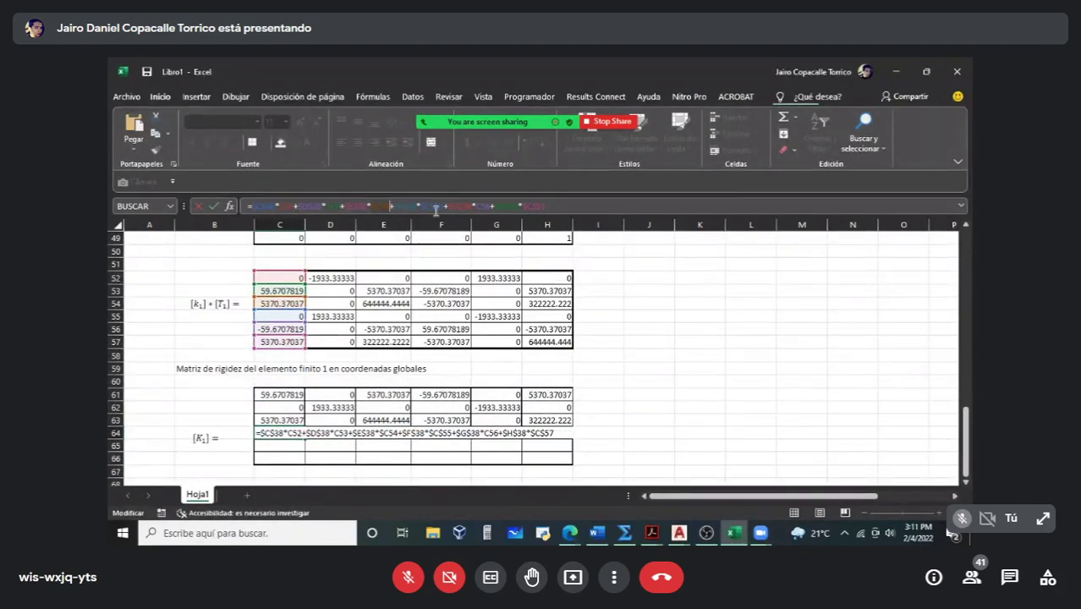
click(436, 207)
key(F4)
key(F4)
key(F4)
click(474, 206)
key(F4)
key(F4)
key(F4)
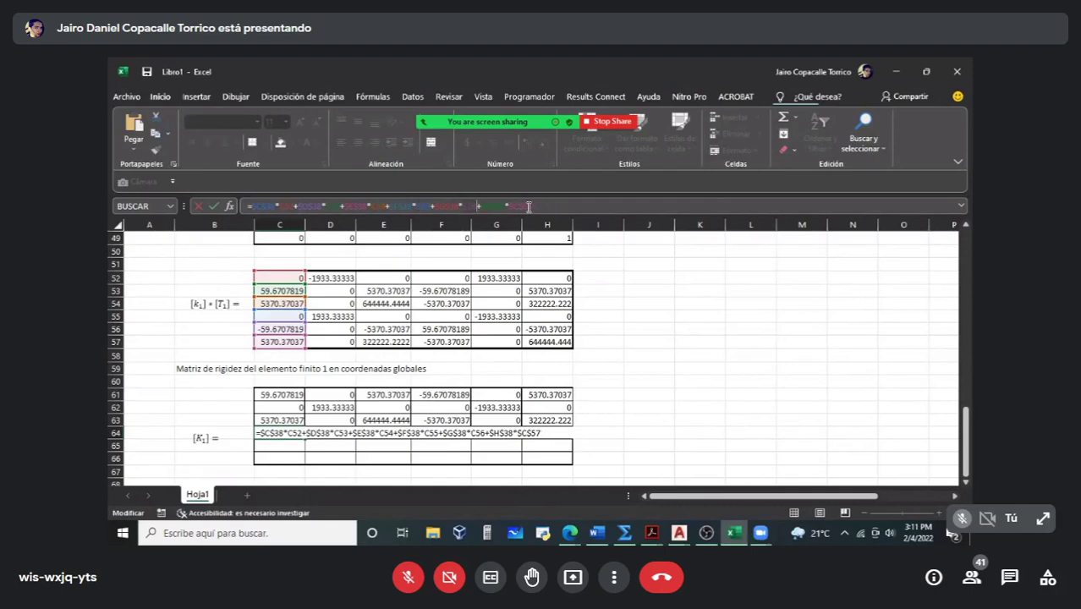
click(528, 206)
key(F4)
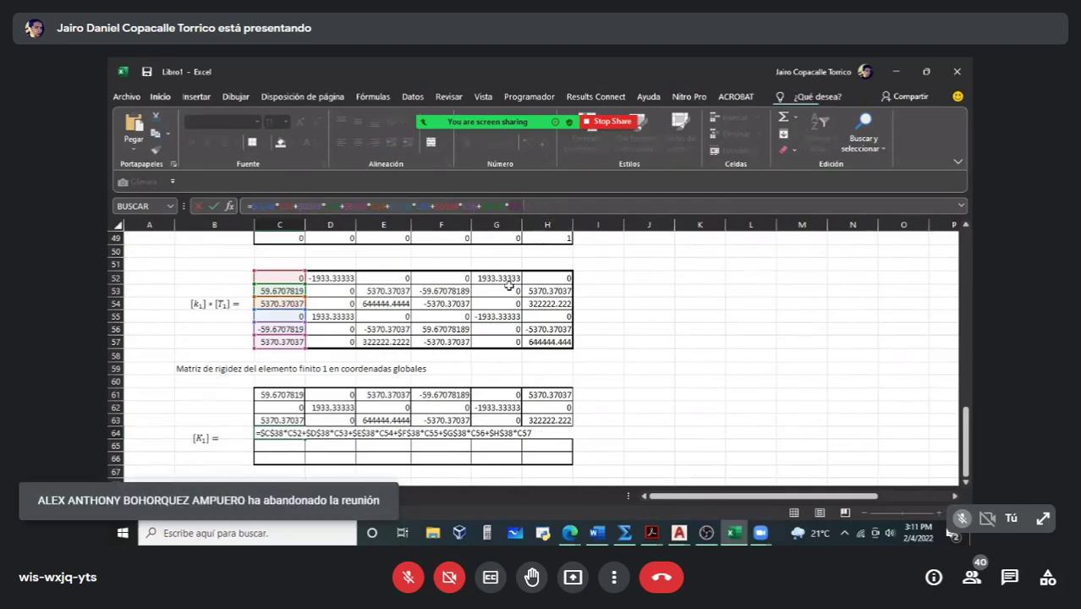
Step: Fill C64's formula across the fourth K1 row to H64 and check which cells H64 refers to
key(ctrl+Return)
drag(304, 439, 562, 435)
click(562, 433)
double_click(562, 433)
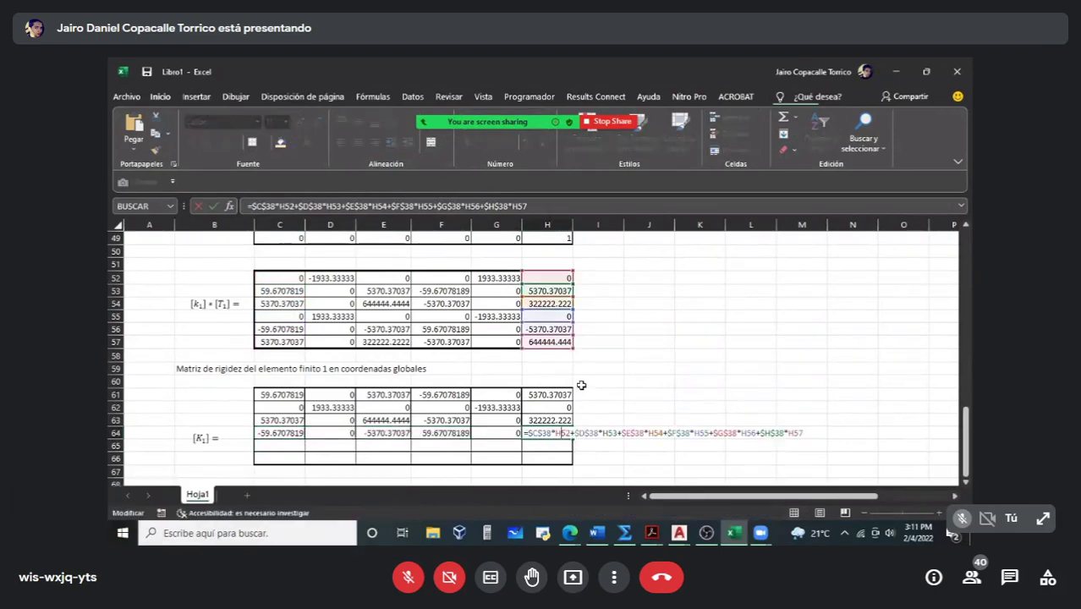
scroll(507, 381, up, 6)
scroll(423, 389, down, 7)
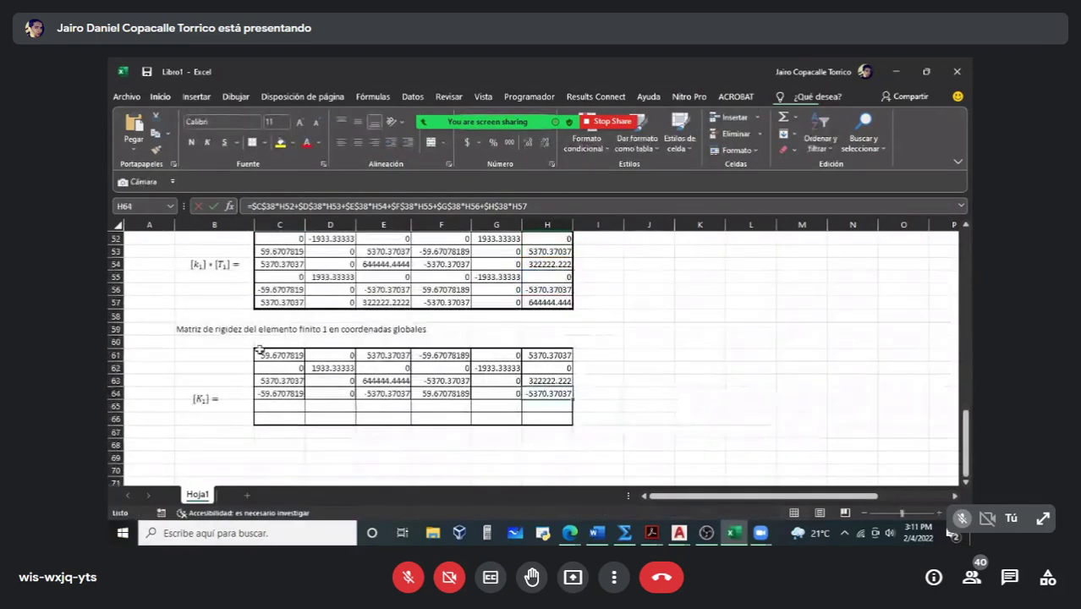
Step: Copy the full text of C61's formula into C65 with its references unchanged
click(260, 352)
click(590, 207)
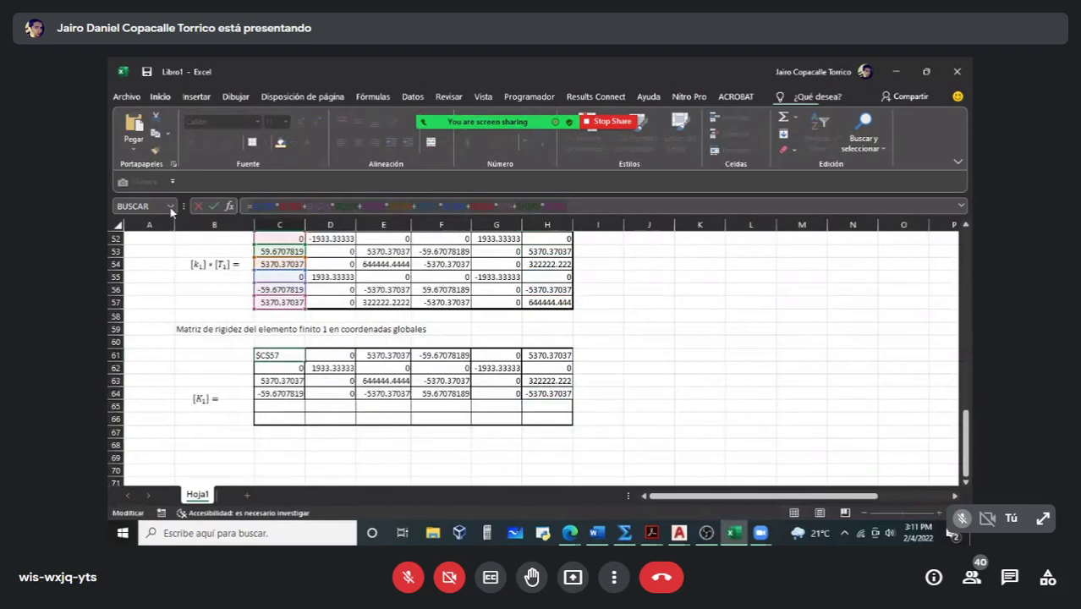
key(ctrl+c)
key(Escape)
double_click(281, 405)
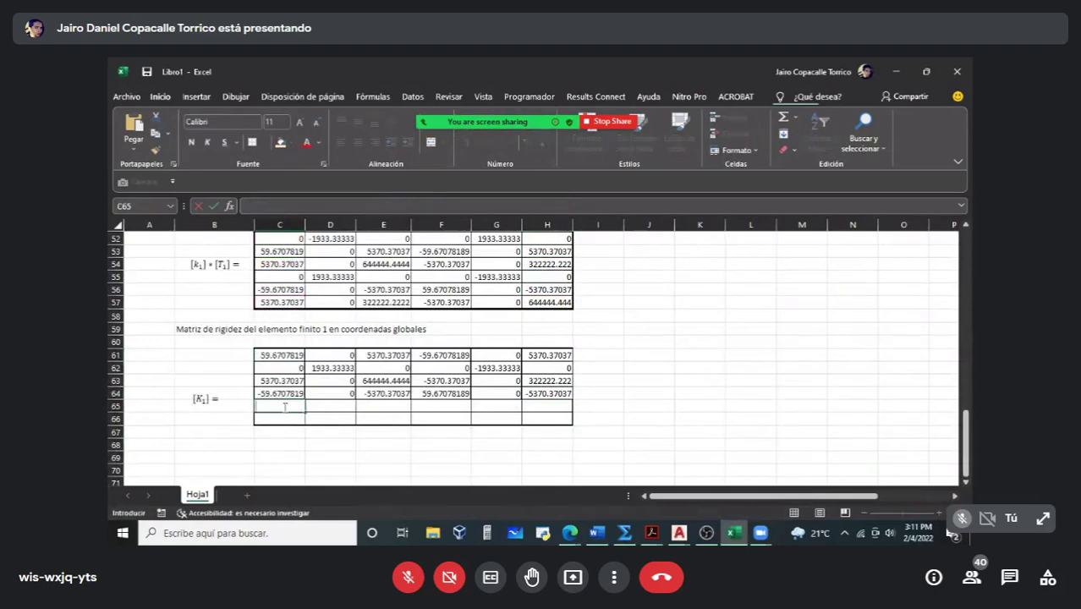
key(ctrl+v)
Step: Shift the six row 35 references in C65's formula down to row 39 of the transposed T1 matrix, C39 to H39
scroll(389, 365, up, 6)
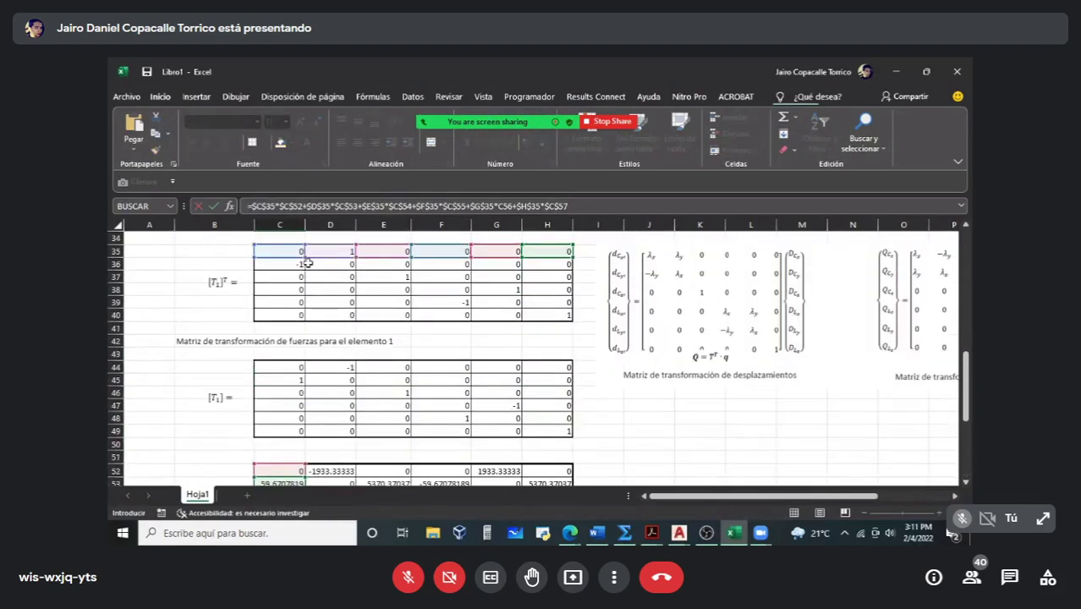
drag(309, 264, 303, 307)
drag(345, 258, 347, 302)
drag(409, 252, 408, 288)
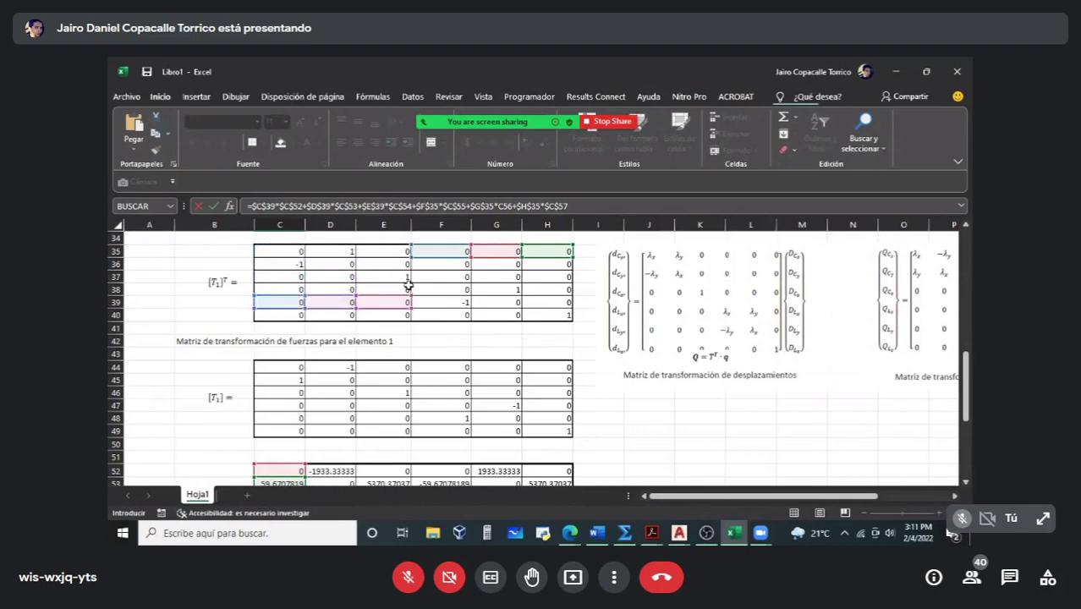
click(445, 259)
scroll(446, 388, down, 5)
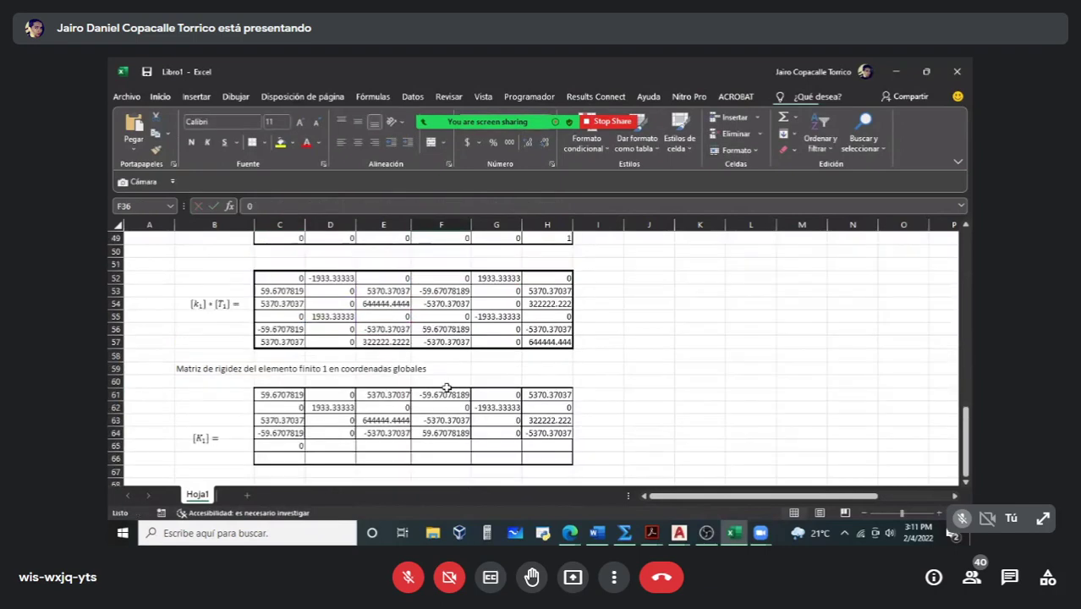
double_click(282, 445)
scroll(451, 350, up, 6)
drag(453, 298, 473, 329)
drag(507, 297, 510, 342)
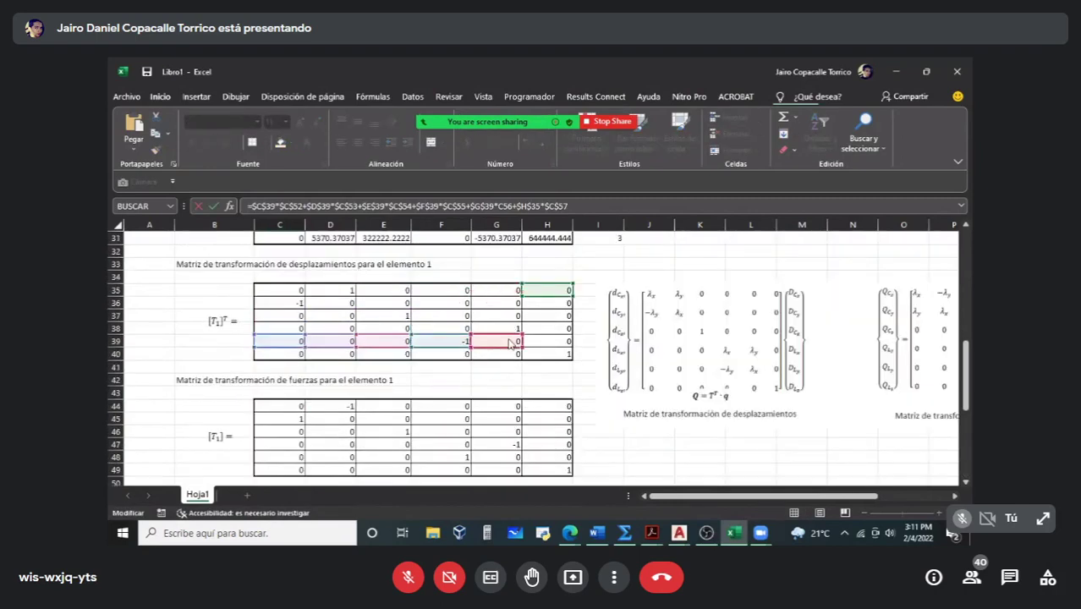
drag(548, 296, 550, 342)
Step: Make the C52 to C57 references in C65's formula fully relative, keeping the row 39 references absolute
scroll(356, 408, down, 5)
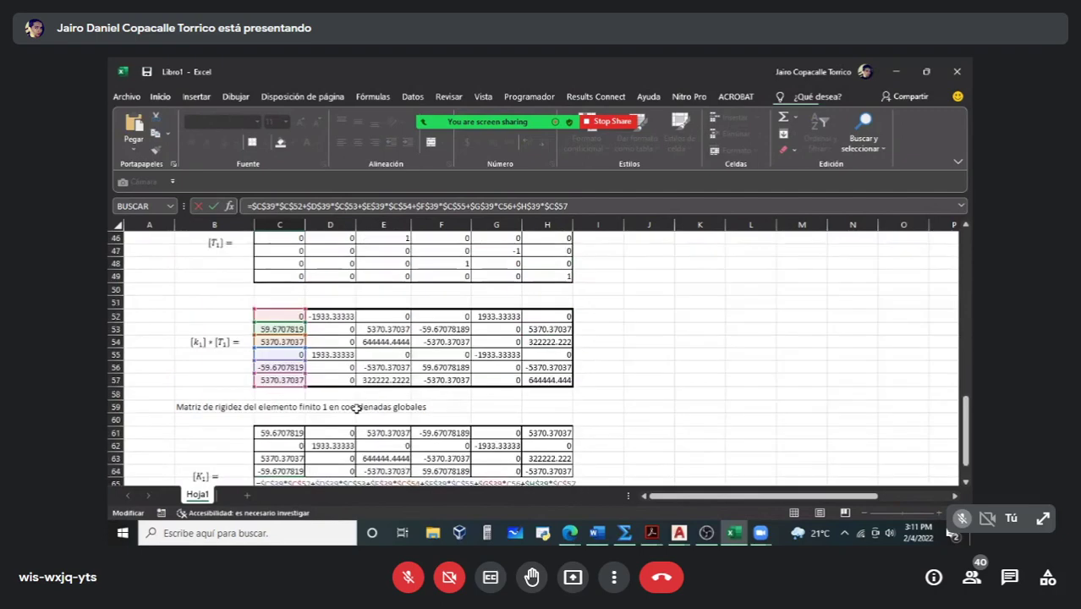
scroll(361, 246, up, 1)
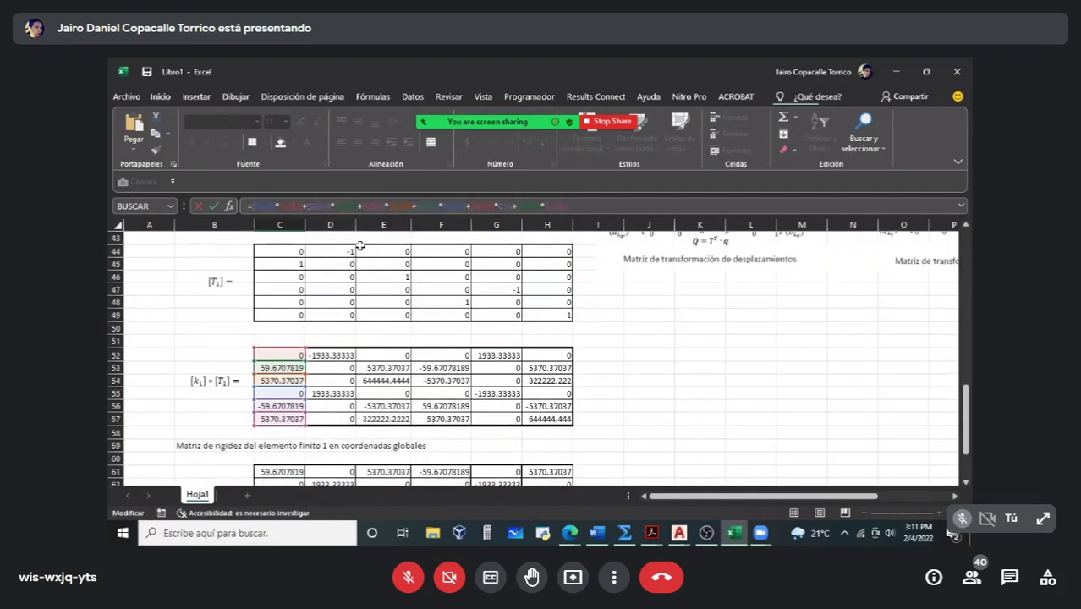
scroll(364, 244, down, 4)
click(342, 209)
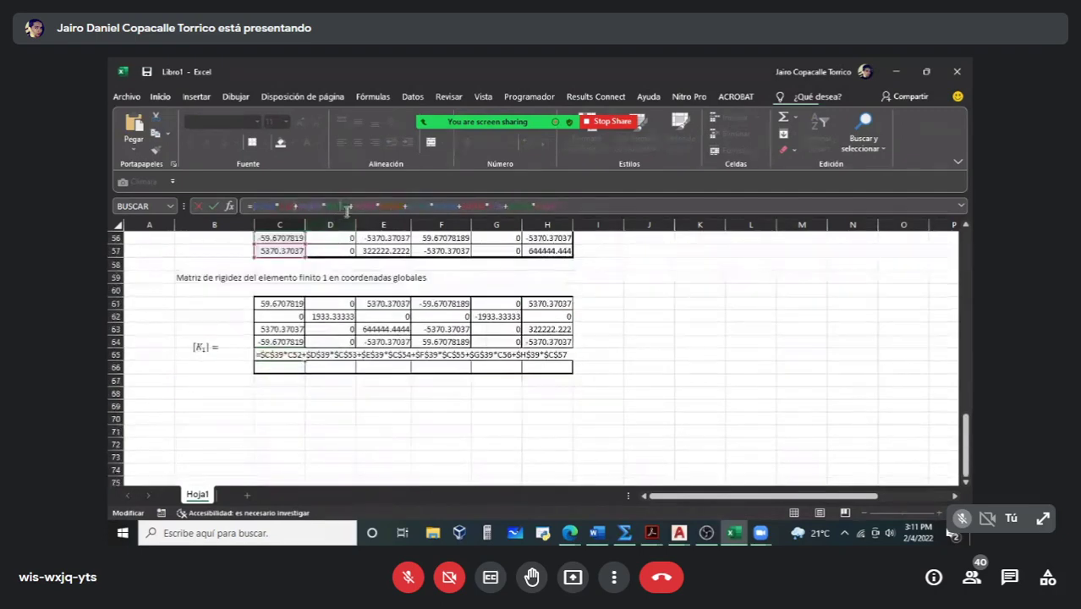
key(F4)
key(F4)
key(F4)
click(393, 209)
key(F4)
key(F4)
key(F4)
click(438, 208)
key(F4)
key(F4)
key(F4)
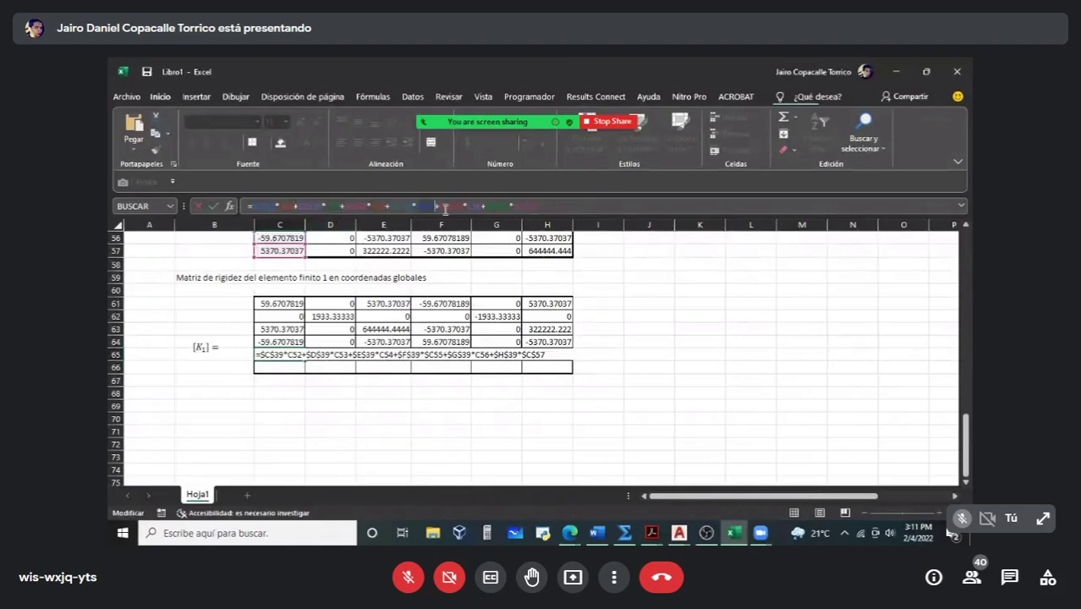
click(524, 207)
key(F4)
key(F4)
key(F4)
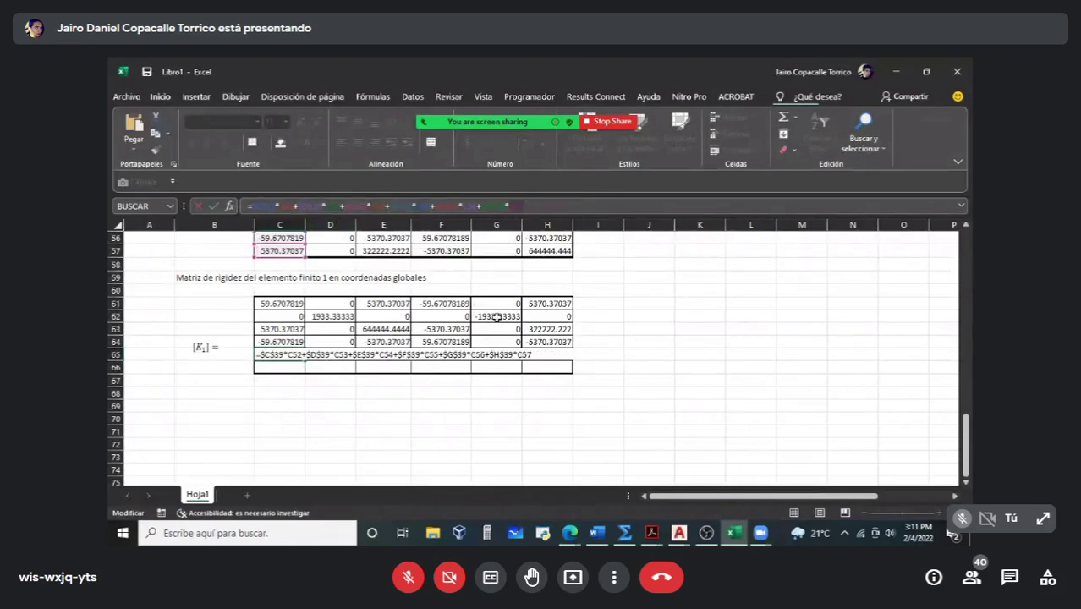
Step: Confirm C65's formula and fill it across the fifth row of the K1 matrix to H65
key(Return)
click(279, 355)
drag(305, 361, 560, 362)
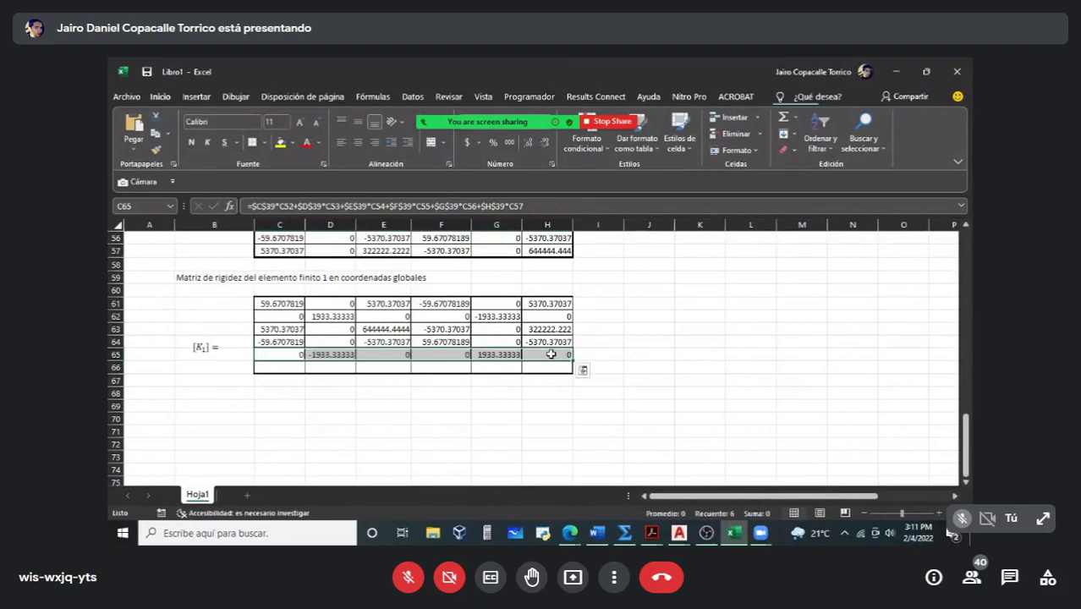
Step: Inspect which cells H65's formula refers to in the transposed T1 matrix and the k1·T1 product
double_click(551, 354)
scroll(551, 354, up, 6)
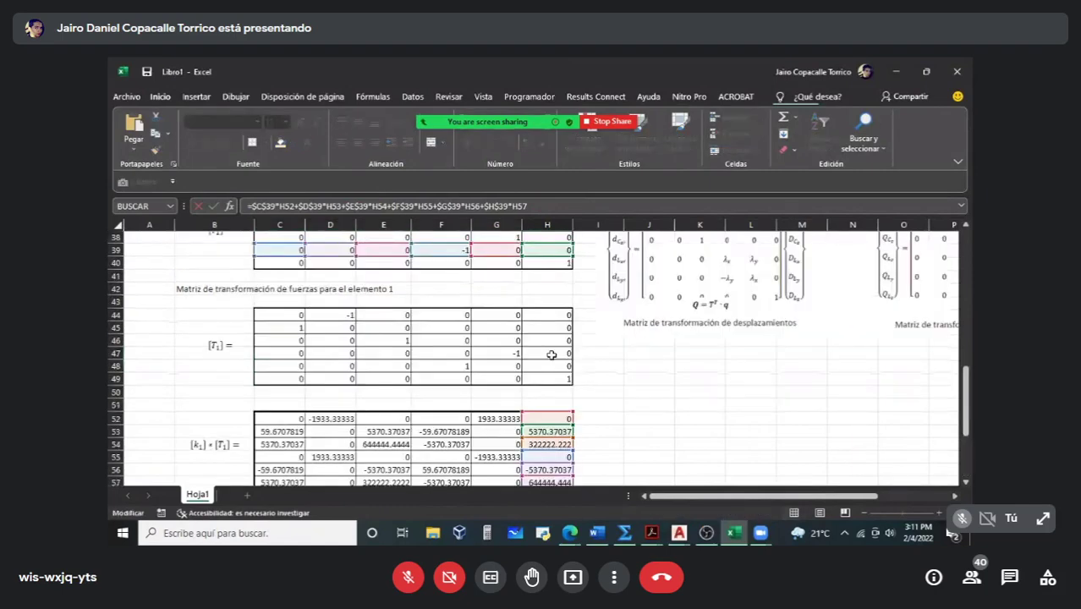
scroll(550, 354, down, 5)
key(Escape)
Step: Copy the full text of C61's formula into C66 with its references unchanged
click(279, 342)
click(569, 208)
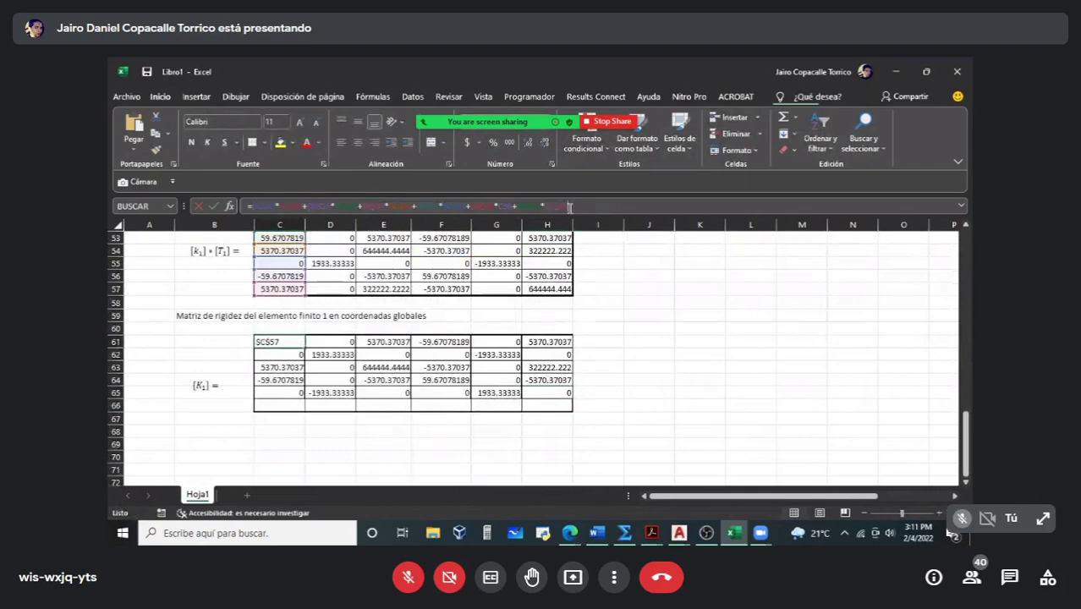
click(293, 407)
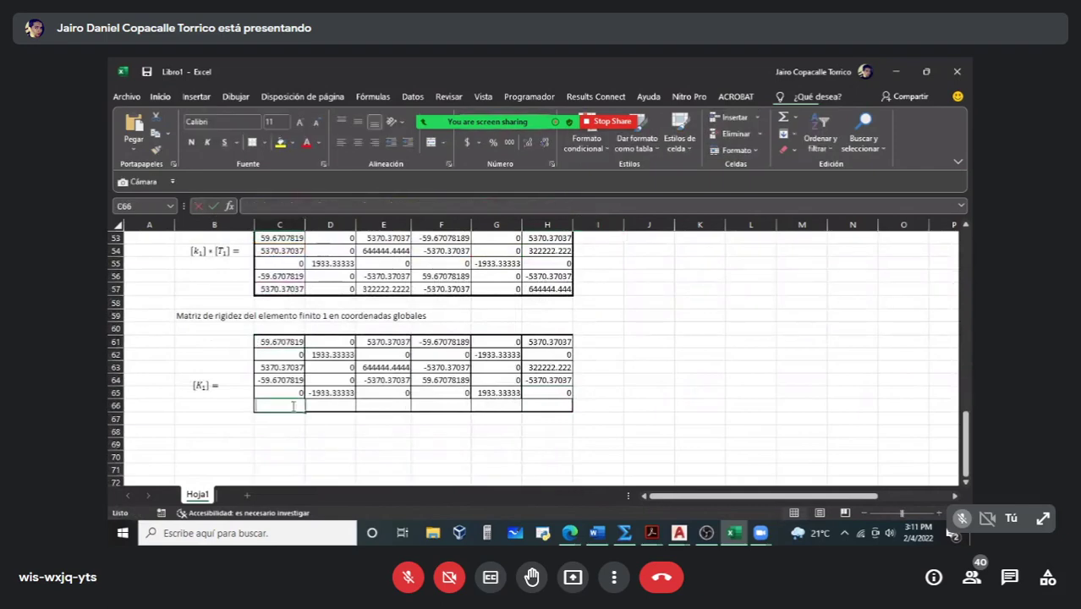
key(ctrl+v)
Step: Shift the six row 35 references in C66's formula down to row 40 of the transposed T1 matrix, C40 to H40
scroll(294, 363, up, 8)
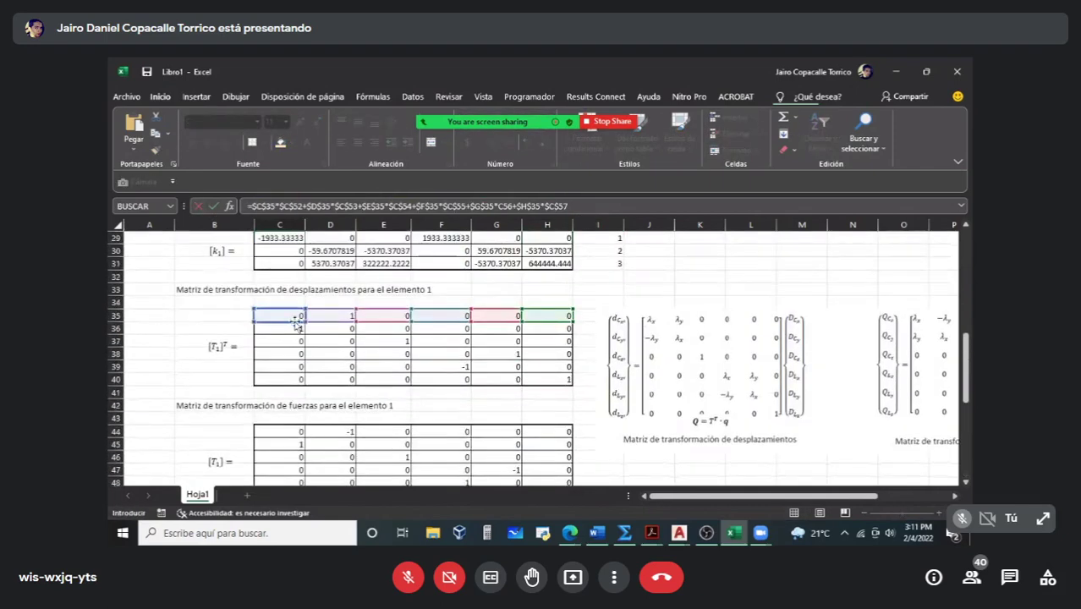
drag(296, 322, 296, 379)
drag(345, 318, 346, 383)
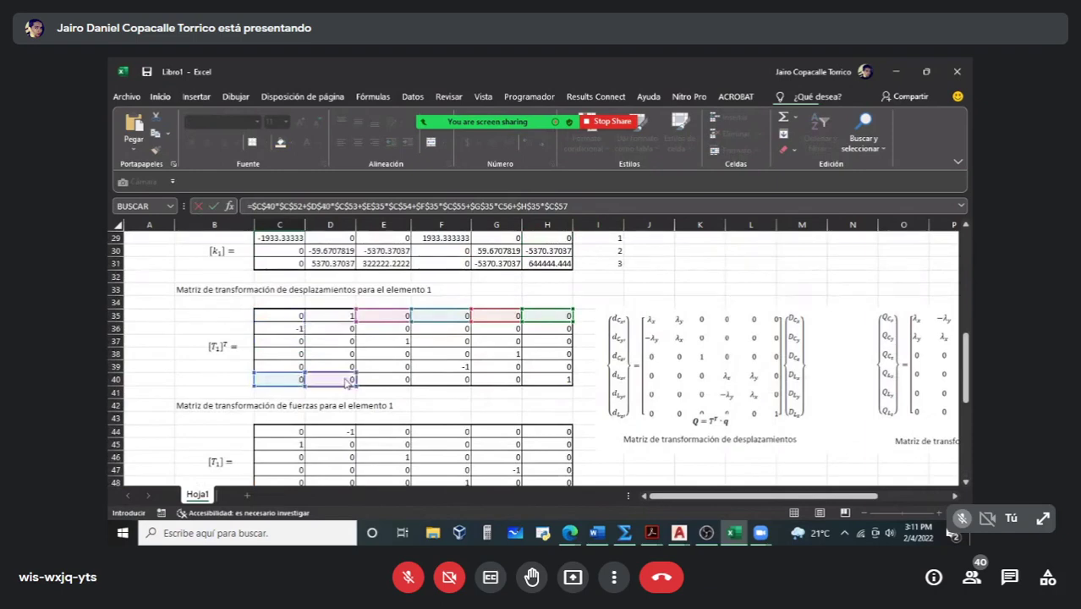
drag(386, 315, 382, 380)
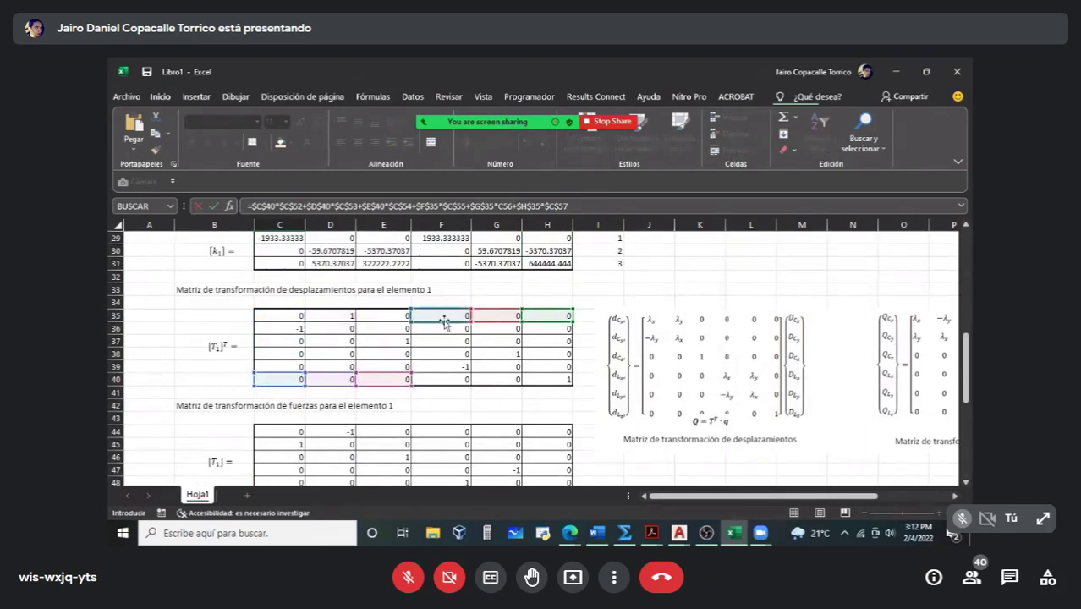
drag(443, 320, 443, 380)
drag(512, 314, 512, 382)
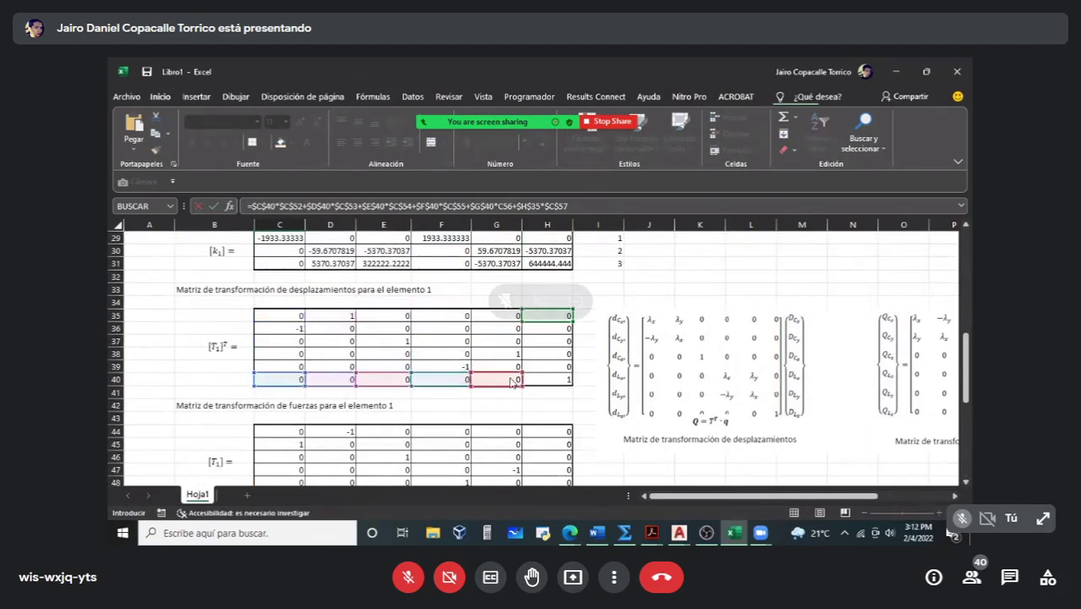
drag(556, 318, 549, 381)
Step: Make the C52 to C57 references in C66's formula fully relative, keeping the row 40 references absolute
scroll(343, 361, down, 2)
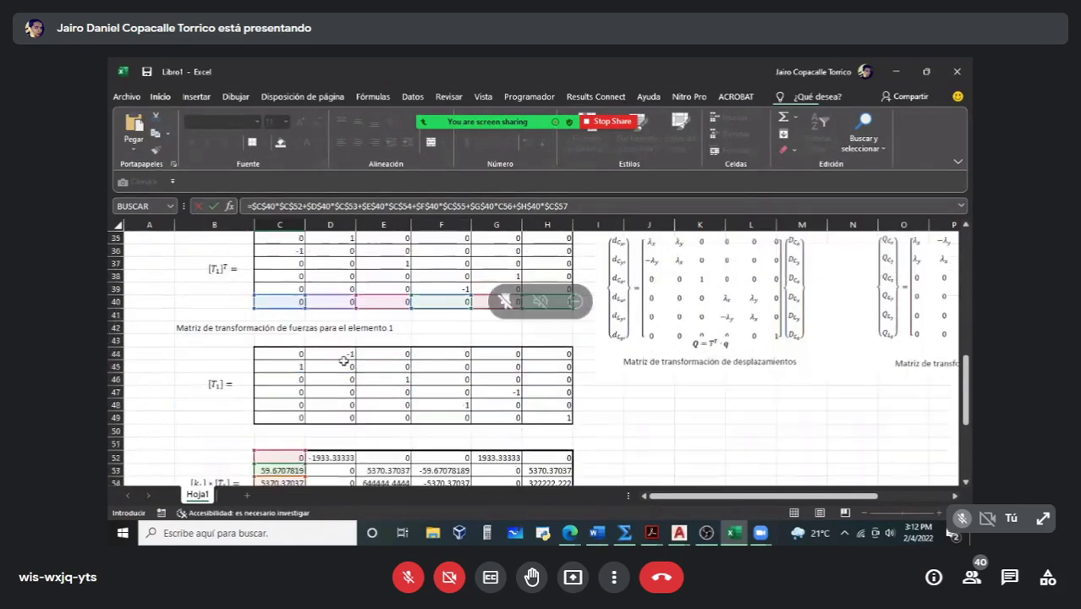
scroll(344, 361, down, 5)
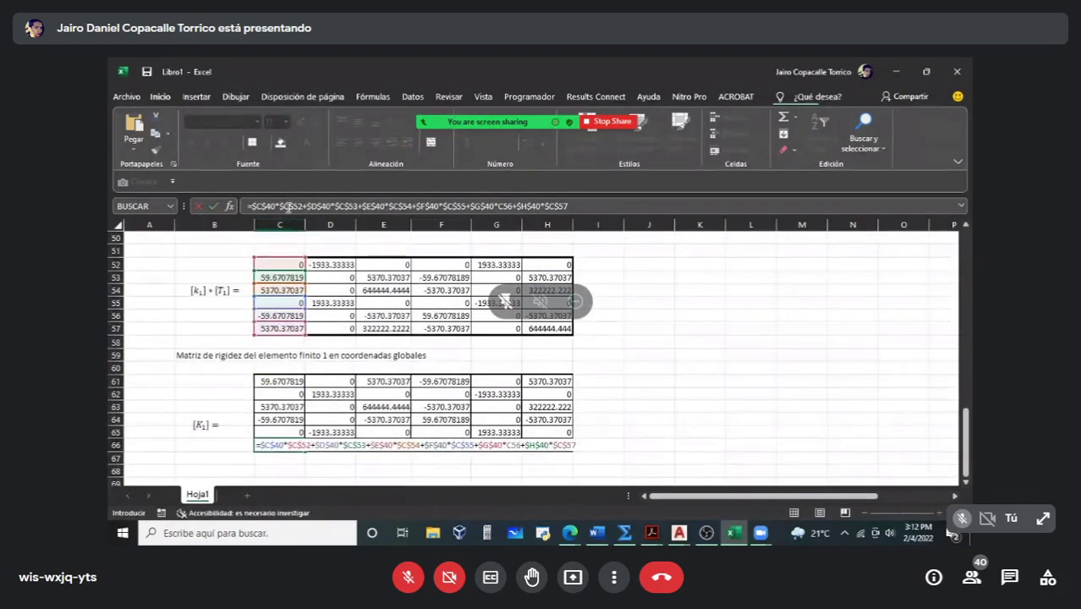
click(287, 206)
key(BackSpace)
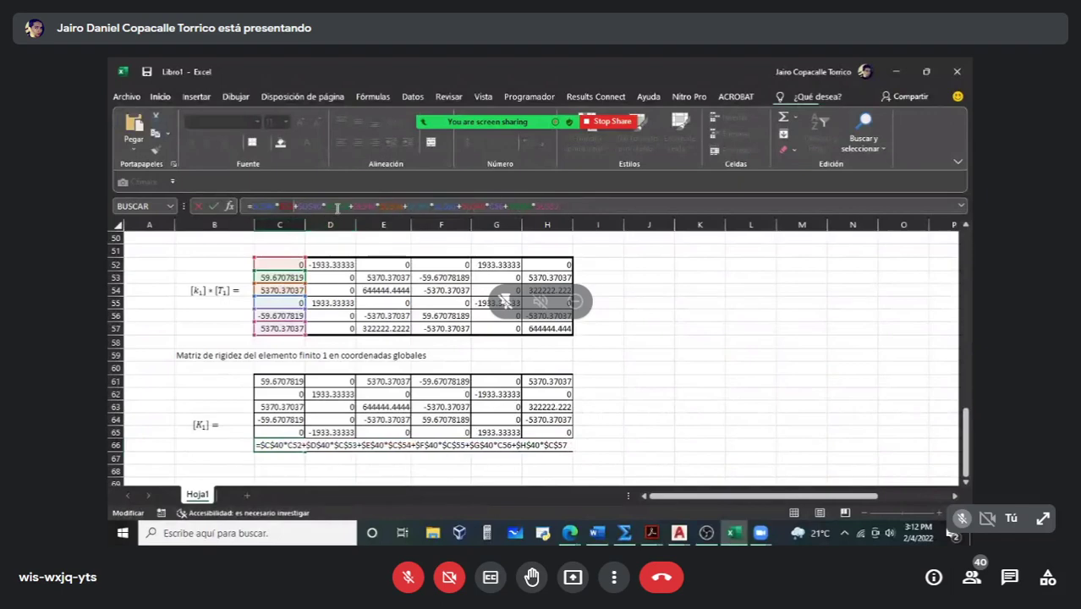
click(337, 206)
key(BackSpace)
click(385, 207)
key(BackSpace)
click(436, 206)
key(BackSpace)
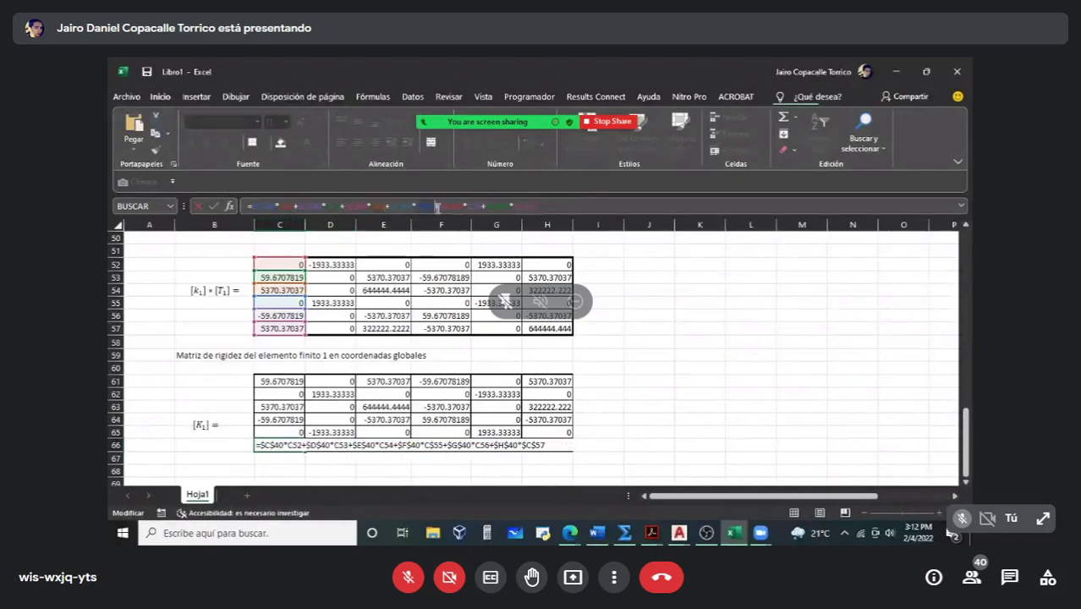
click(464, 207)
key(BackSpace)
click(484, 207)
key(BackSpace)
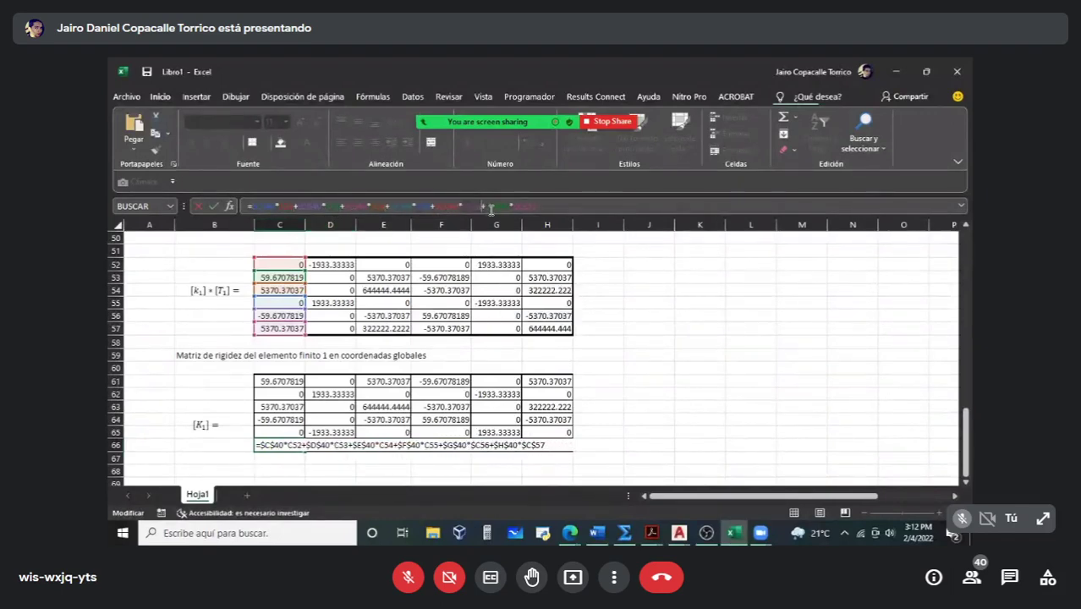
click(511, 206)
key(BackSpace)
click(522, 206)
key(BackSpace)
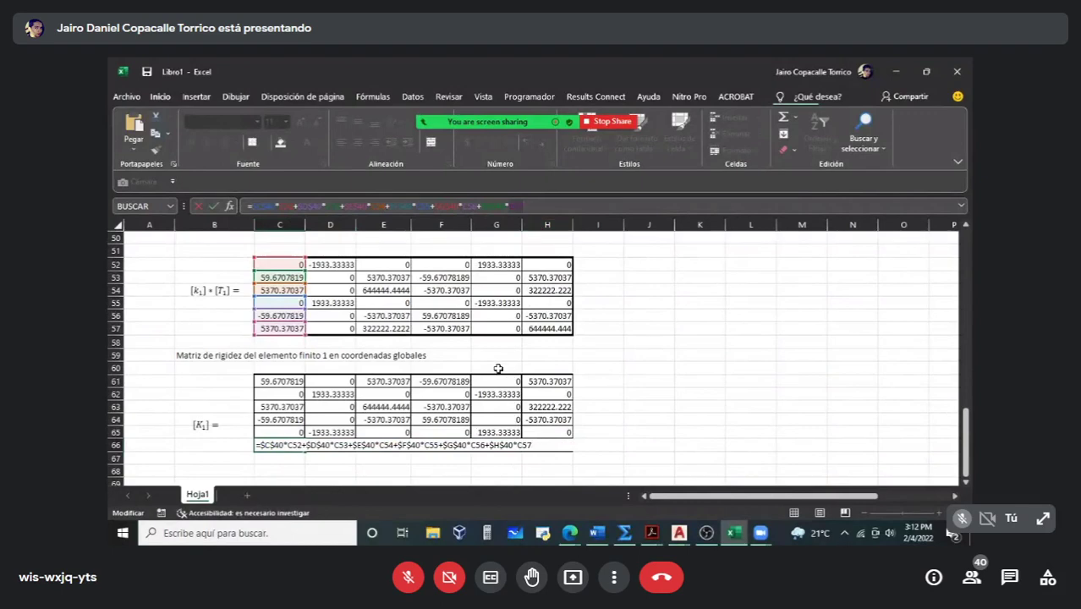
Step: Confirm C66's formula and fill it across the last row of the K1 matrix to H66
key(Return)
click(297, 445)
drag(305, 451, 550, 447)
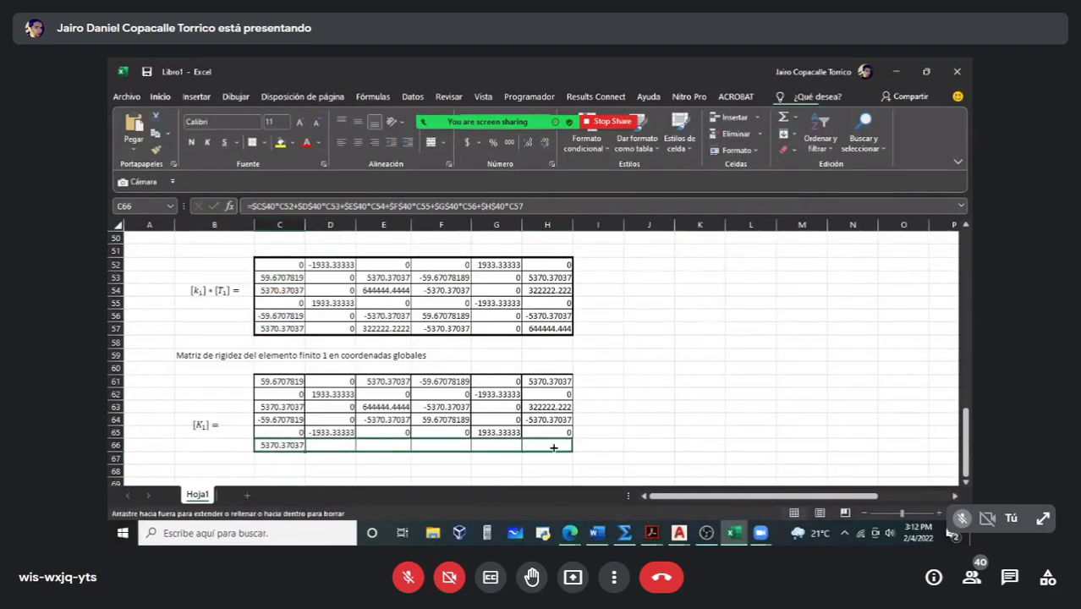
Step: Inspect the cell references in H66's formula and review the completed K1 matrix
double_click(550, 445)
scroll(570, 413, up, 2)
scroll(569, 413, up, 1)
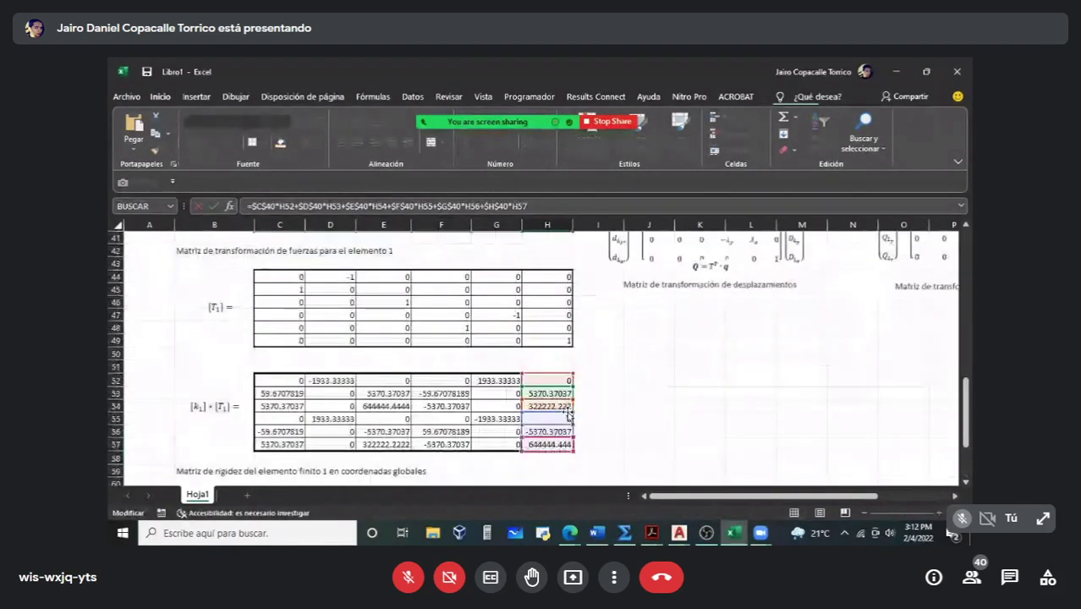
scroll(572, 422, down, 5)
key(Escape)
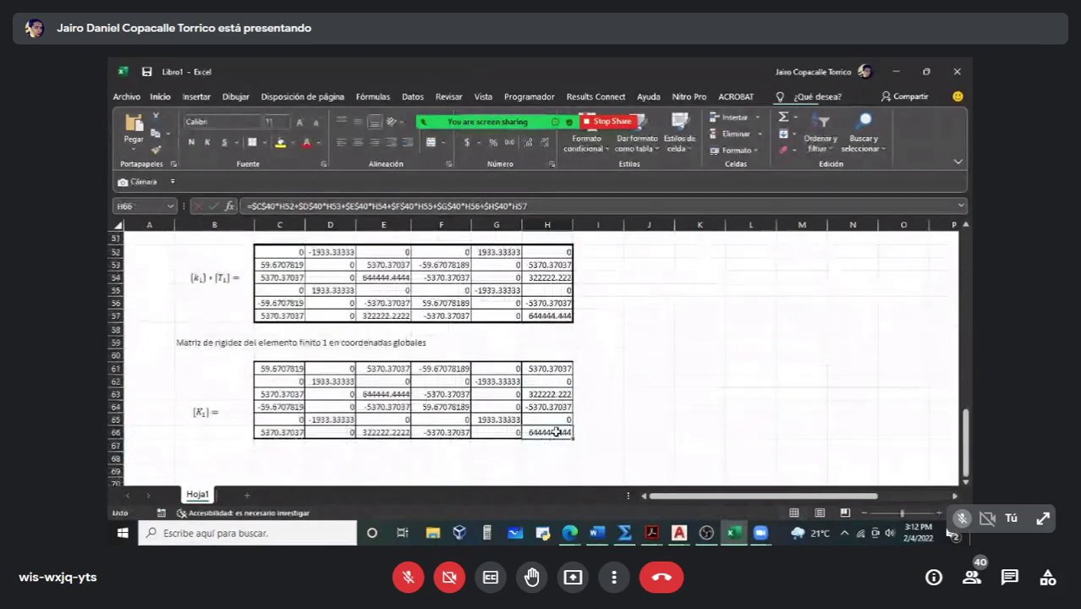
drag(567, 432, 279, 369)
click(421, 395)
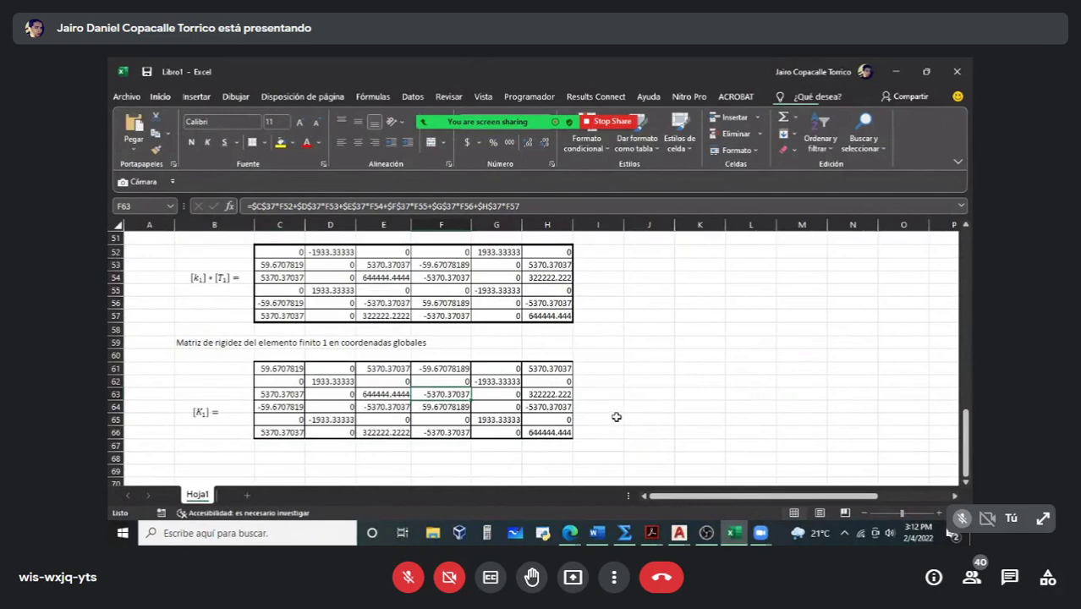
click(634, 393)
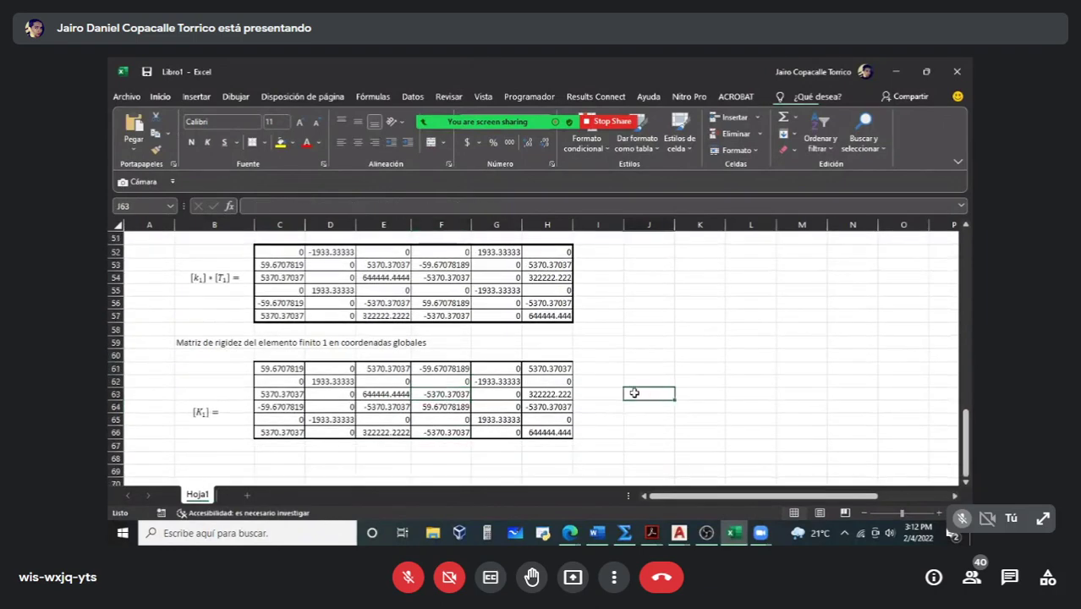
Step: Switch to the Meet call in the browser to check it, and return to the Excel workbook
mouse_move(570, 534)
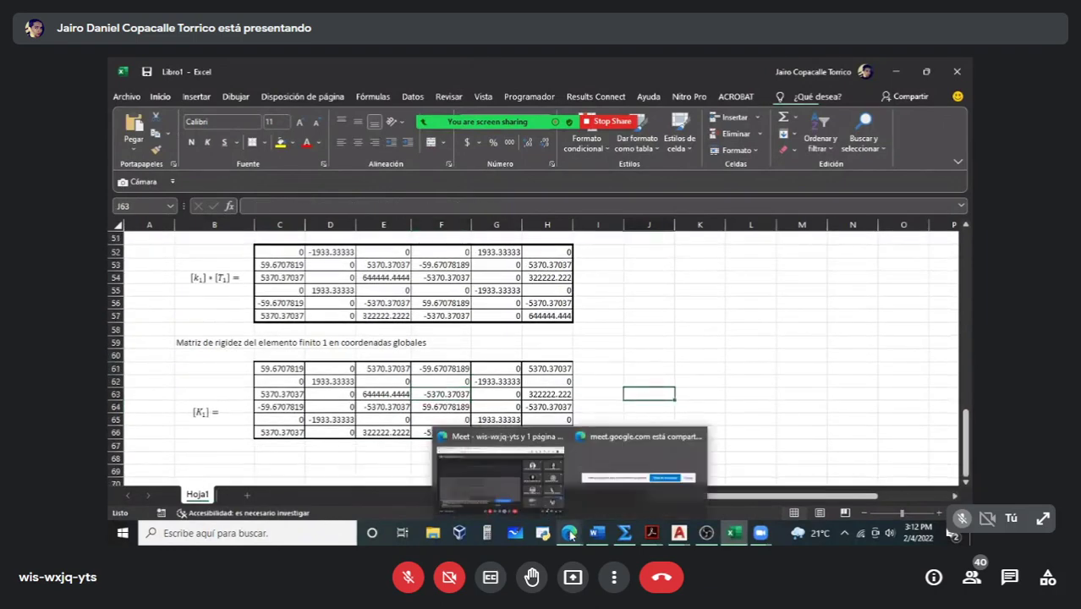
click(530, 472)
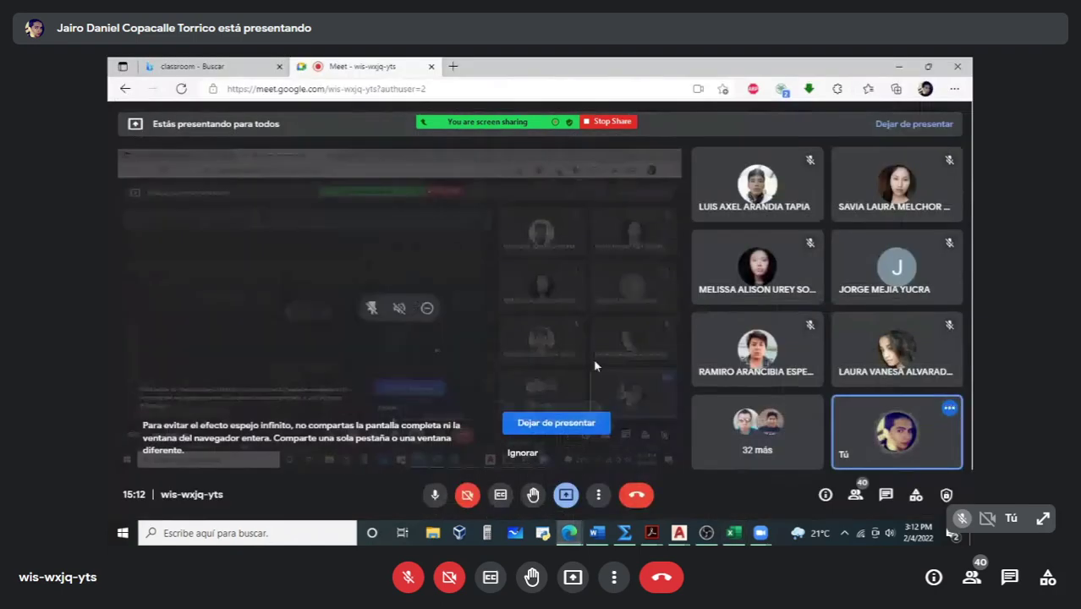
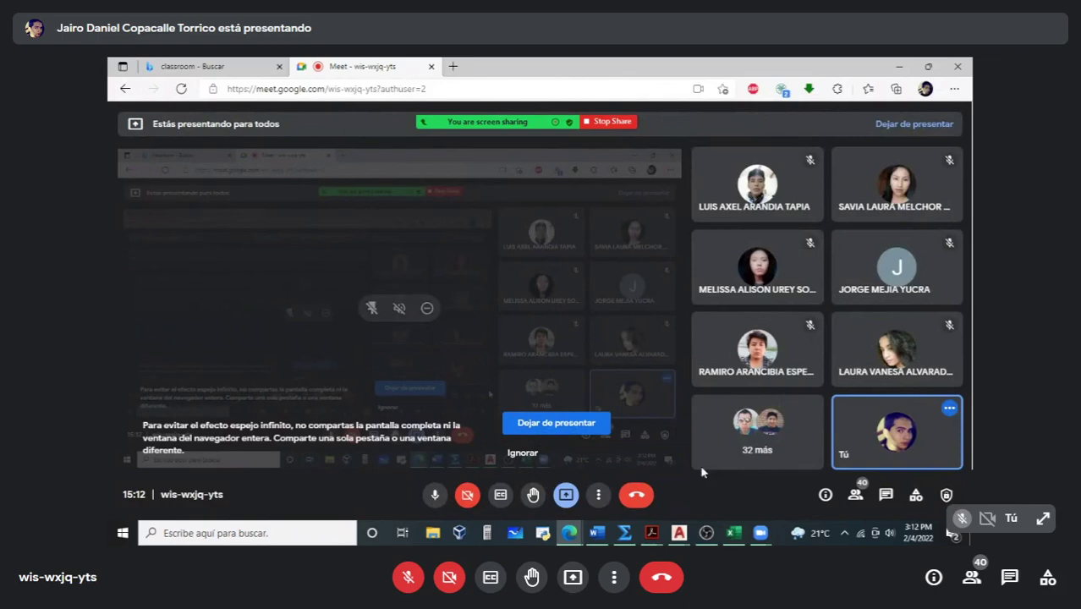
click(738, 533)
Step: Copy the K1 heading from B59 to B68 and change it to "Matriz de rigidez del elemento finito 2 en coordenadas globales"
scroll(447, 386, down, 2)
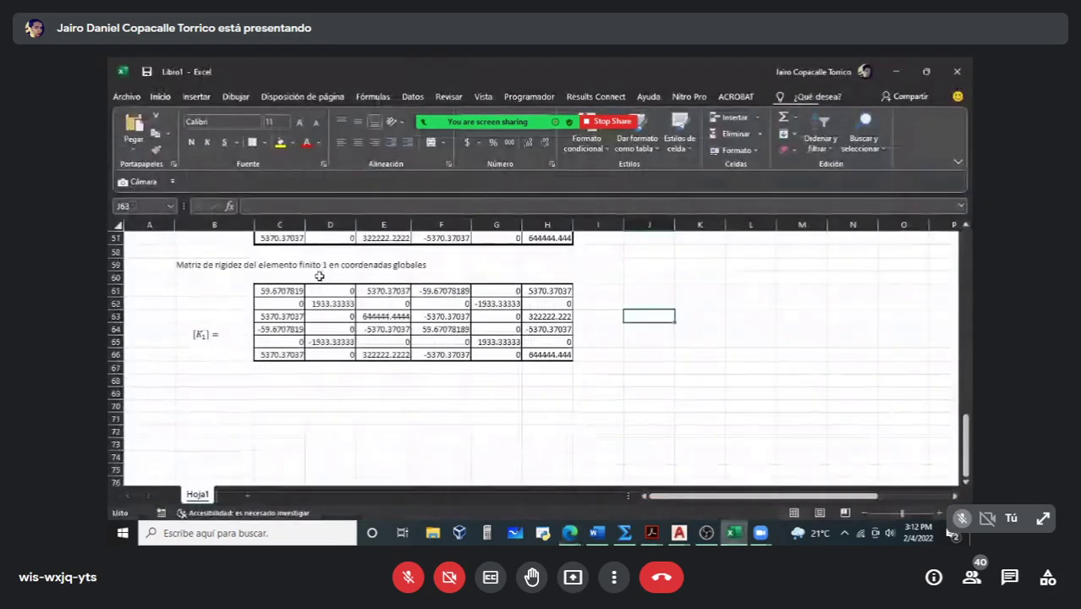
click(212, 266)
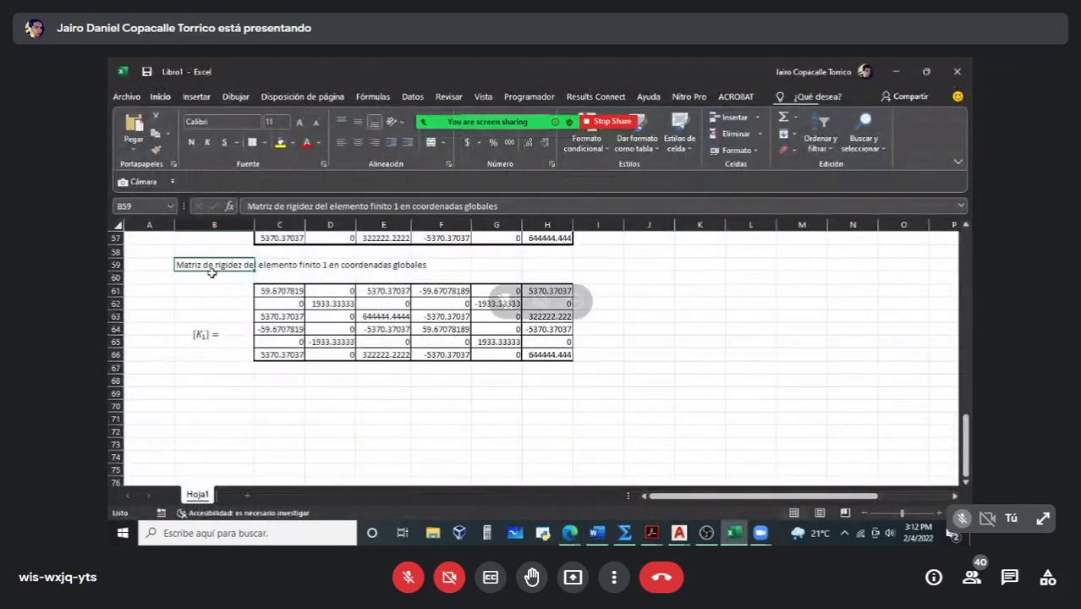
key(ctrl+c)
click(229, 380)
key(ctrl+v)
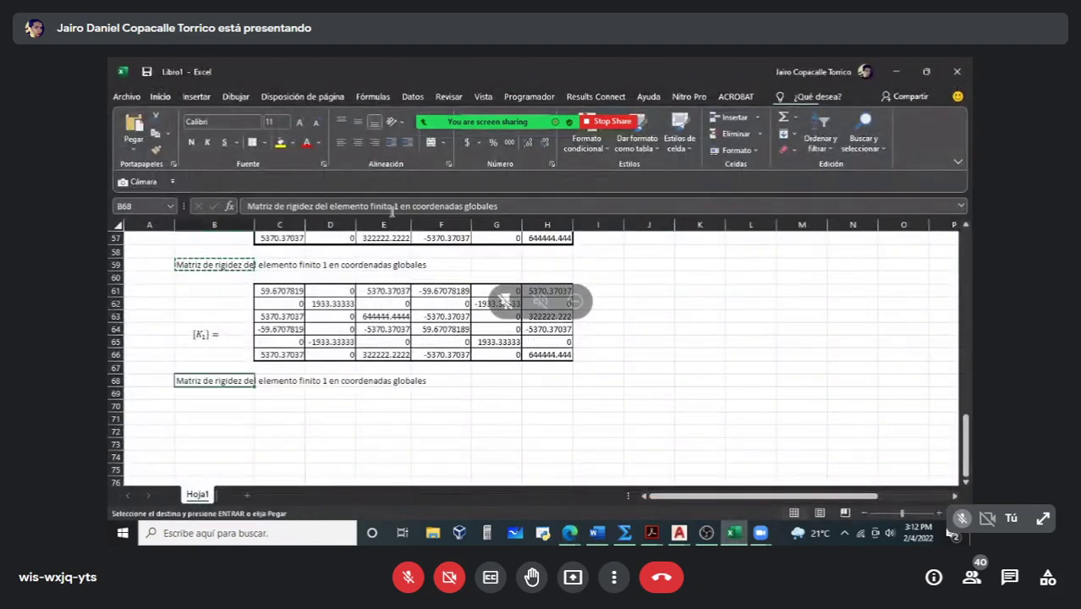
double_click(393, 207)
text(2)
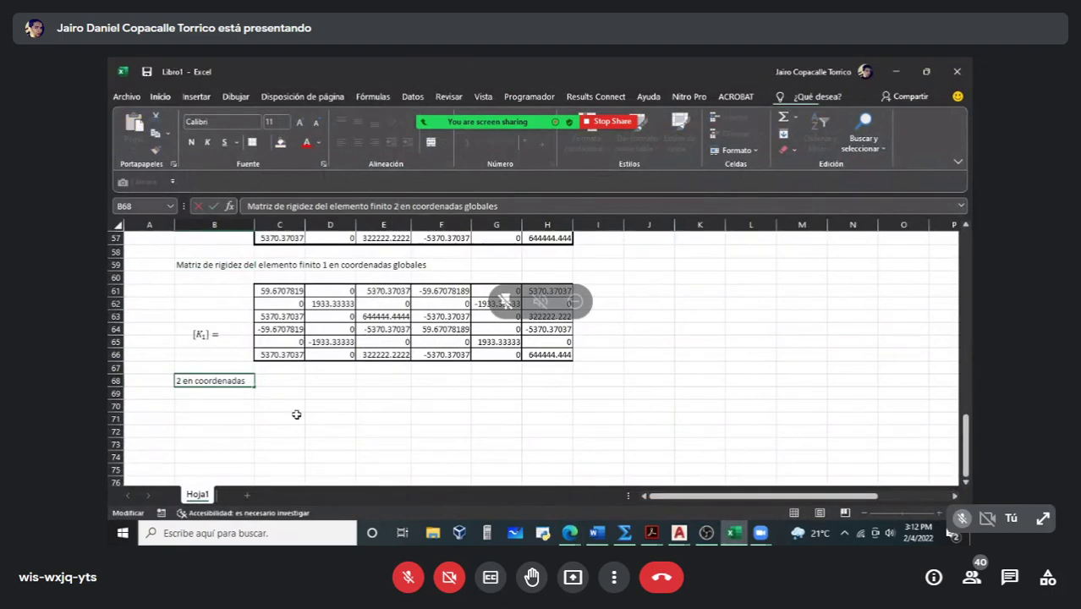
click(295, 412)
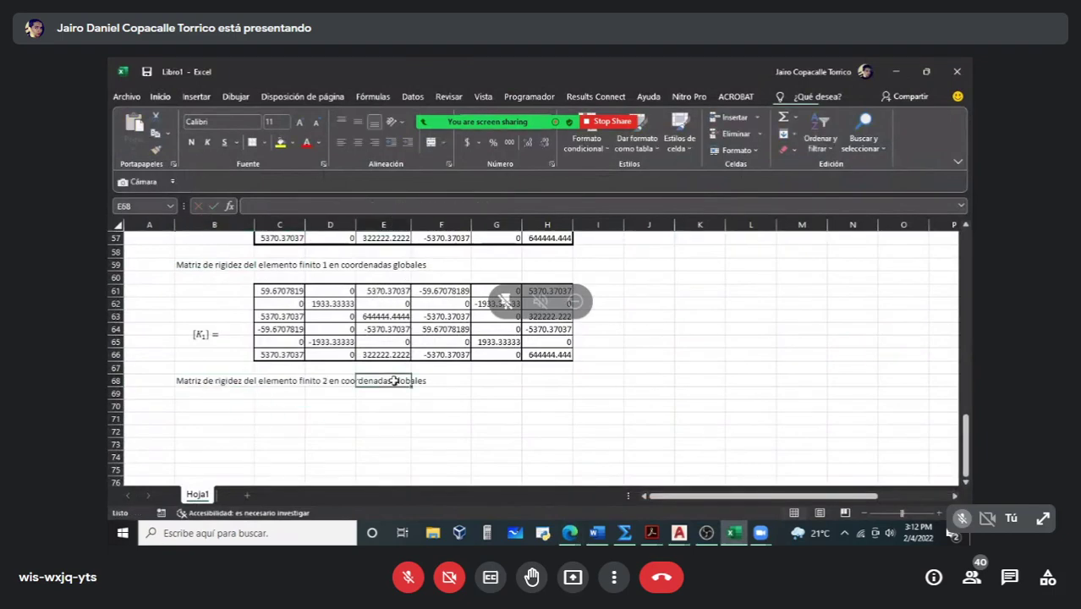
click(194, 378)
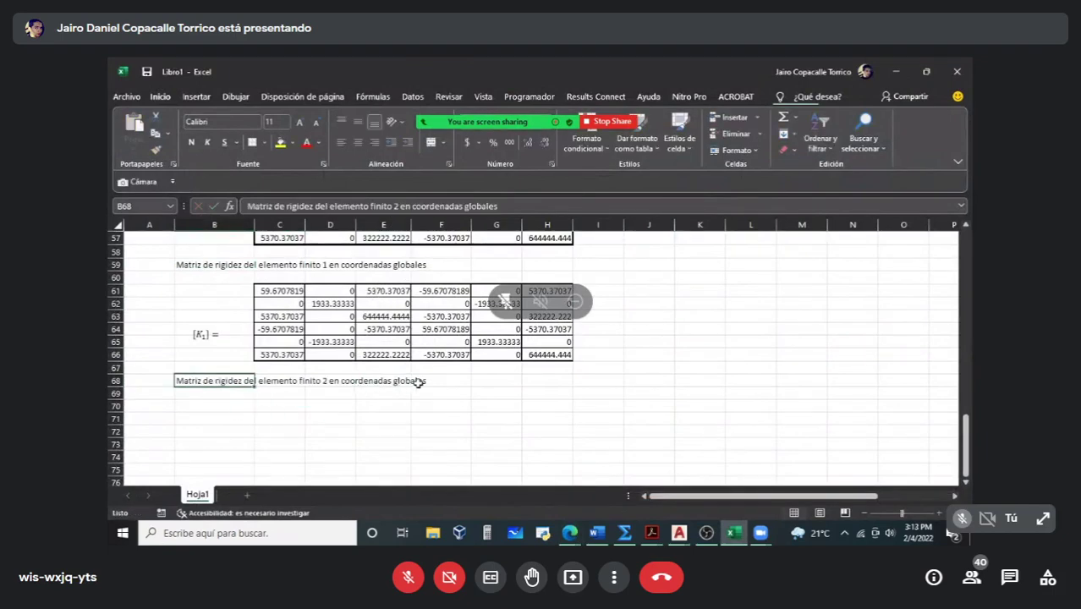
Step: Switch to the Word document with the frame problem and annotate the screen with a horizontal line and an upward arrow pointing at it
click(597, 533)
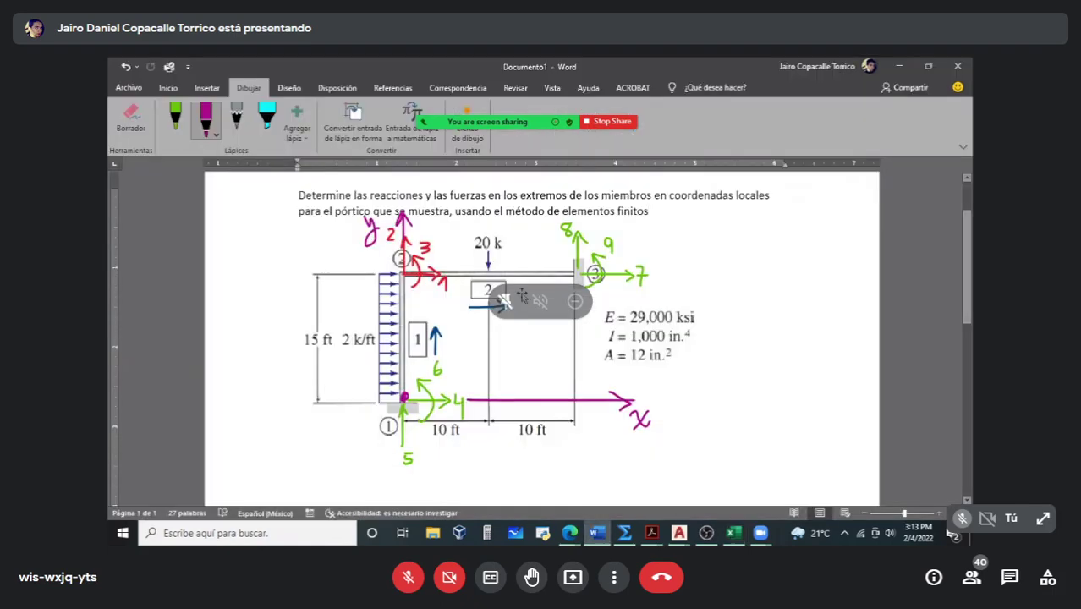
mouse_move(524, 118)
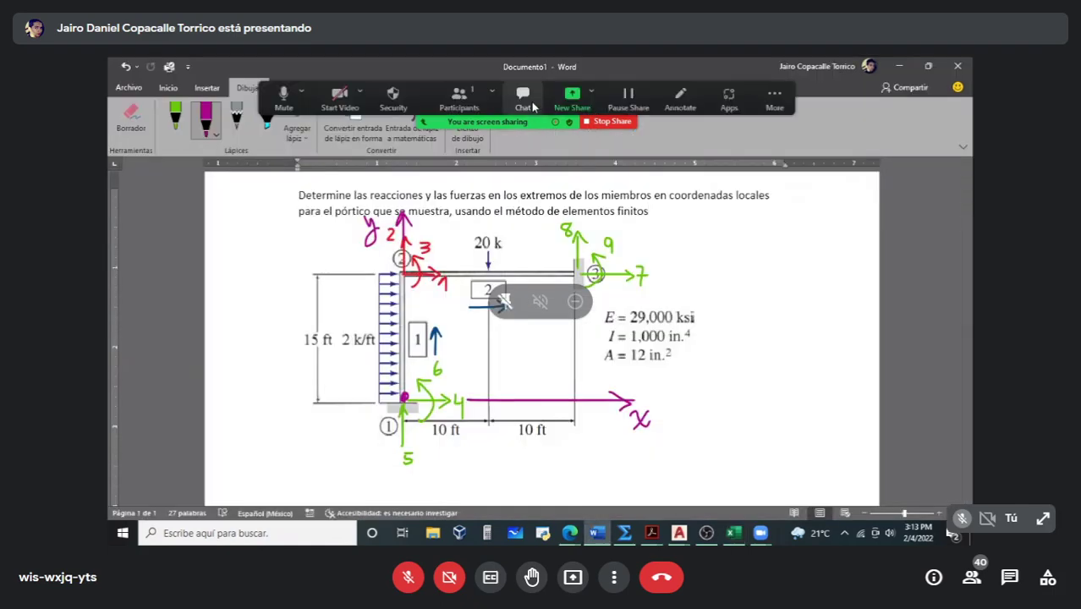
click(679, 98)
drag(688, 254, 834, 254)
drag(745, 264, 747, 295)
drag(739, 269, 748, 267)
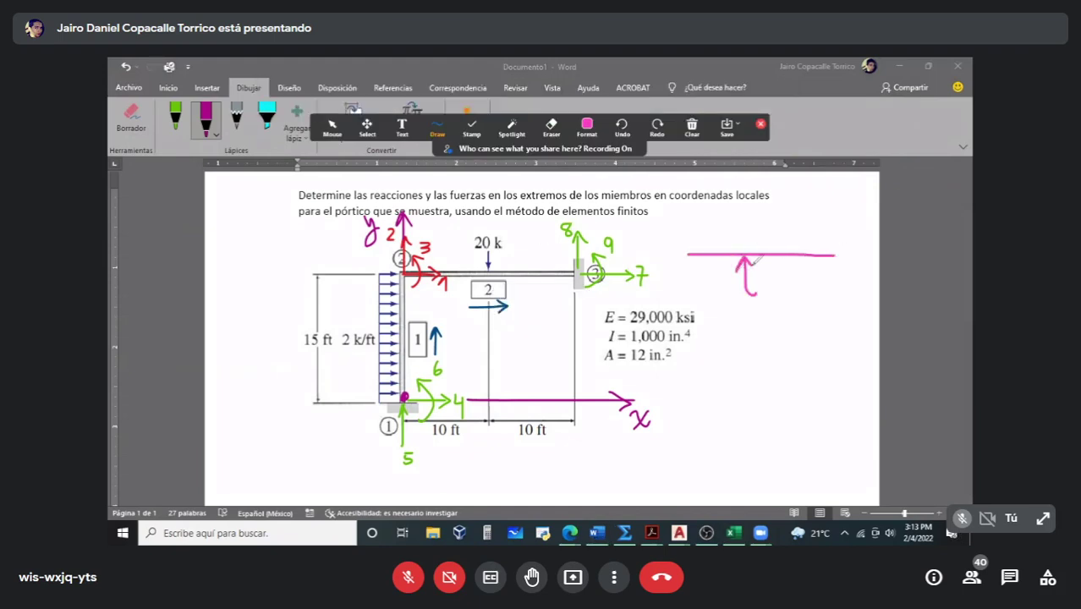
Step: Handwrite the relation I 6x6 = T^T = T below the annotated horizontal line
mouse_move(757, 318)
mouse_down()
mouse_move(762, 337)
mouse_move(785, 309)
mouse_move(801, 324)
mouse_up()
mouse_move(788, 333)
mouse_down()
mouse_move(822, 334)
mouse_move(833, 312)
mouse_up()
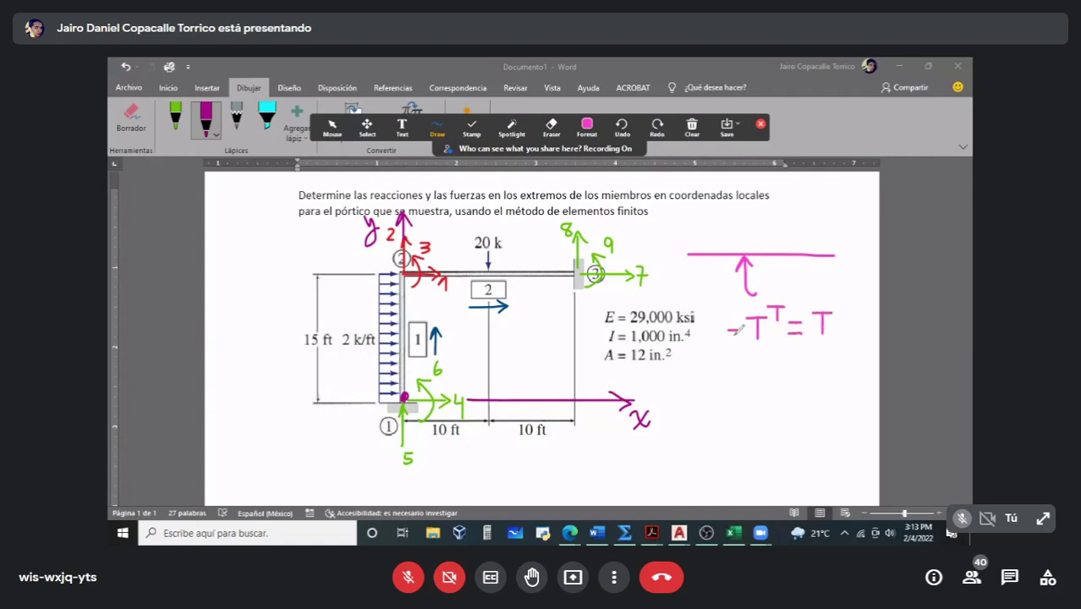
mouse_move(704, 321)
mouse_down()
mouse_move(703, 347)
mouse_move(735, 356)
mouse_up()
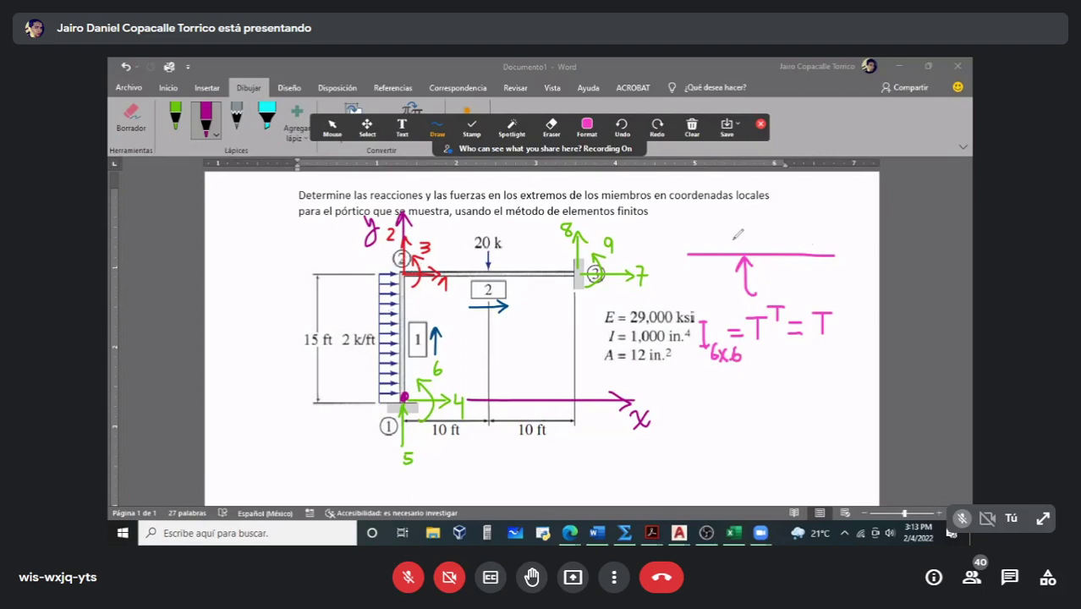
Step: Handwrite λx=0 and λy=0 above the horizontal line, add a small rightward arrow below it, and close the annotation tools without clearing the drawings
mouse_move(707, 207)
mouse_down()
mouse_move(729, 231)
mouse_move(702, 233)
mouse_move(766, 214)
mouse_move(811, 237)
mouse_up()
mouse_move(819, 221)
mouse_down()
mouse_move(808, 245)
mouse_move(842, 219)
mouse_up()
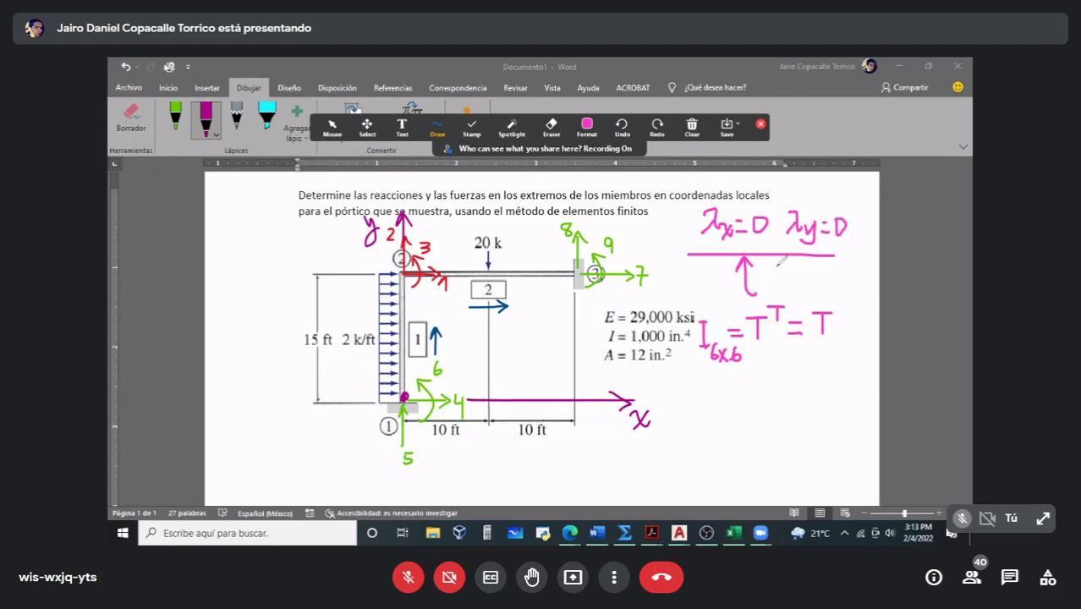
drag(763, 268, 798, 267)
click(692, 127)
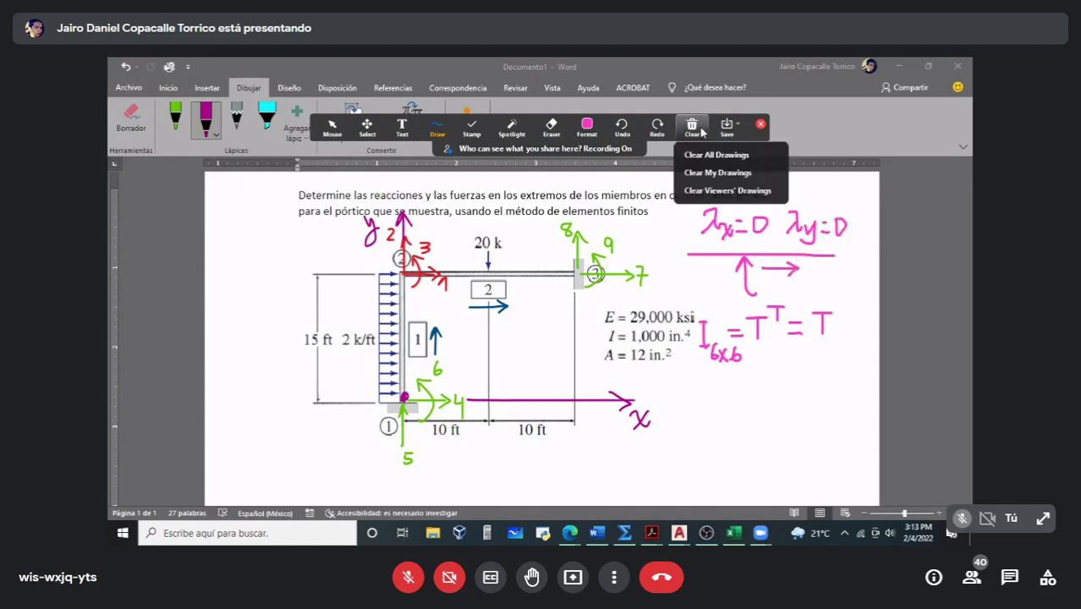
click(761, 124)
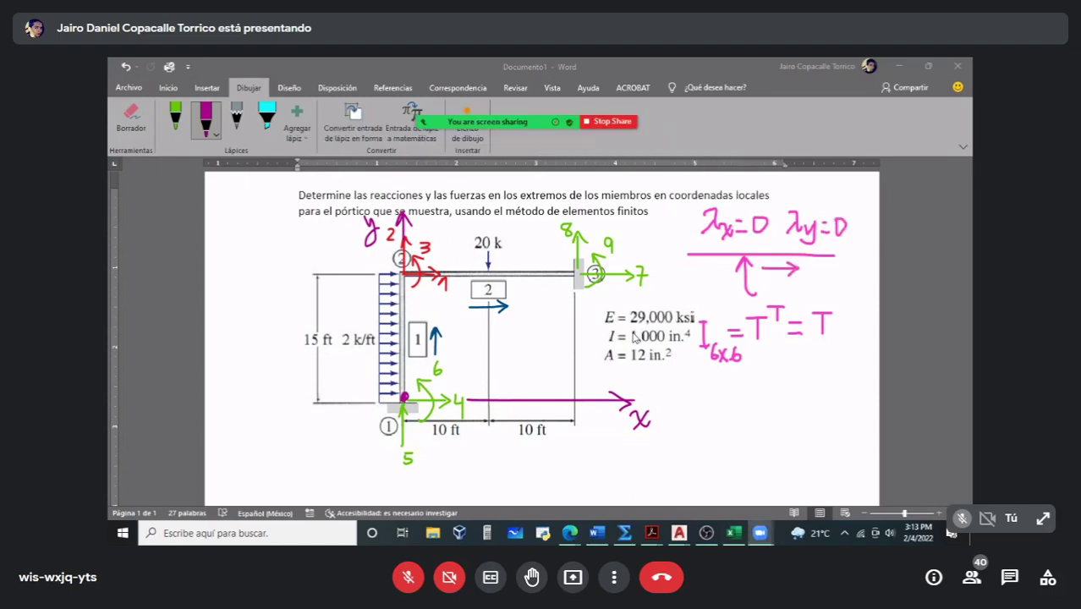
Step: Switch to the Excel workbook and copy element 1's stiffness coefficient block B14:C23 to B70, below the element 2 heading
click(734, 532)
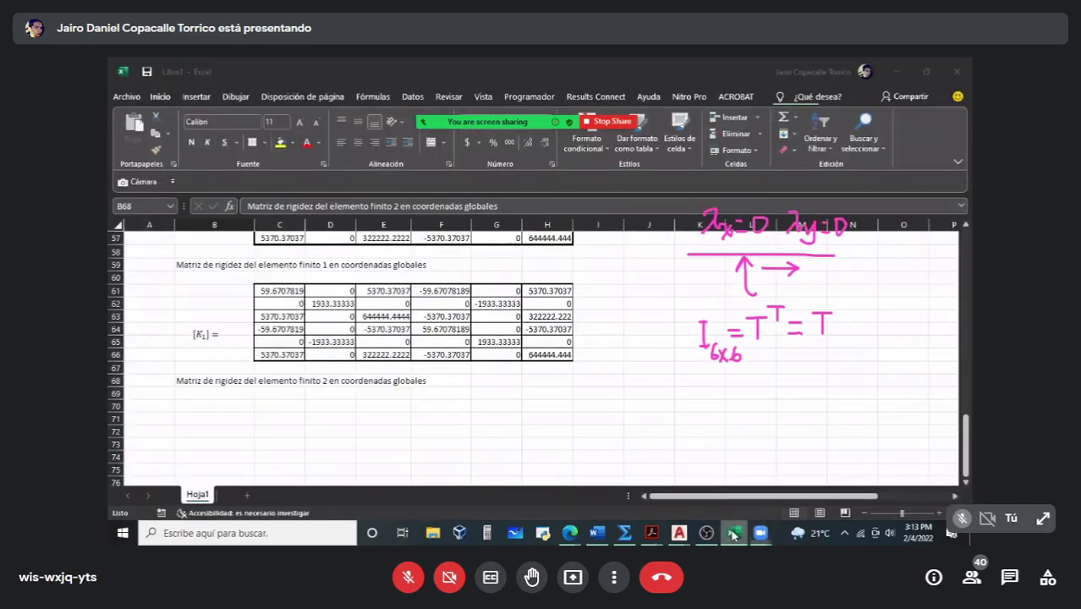
scroll(394, 368, up, 10)
scroll(394, 369, up, 4)
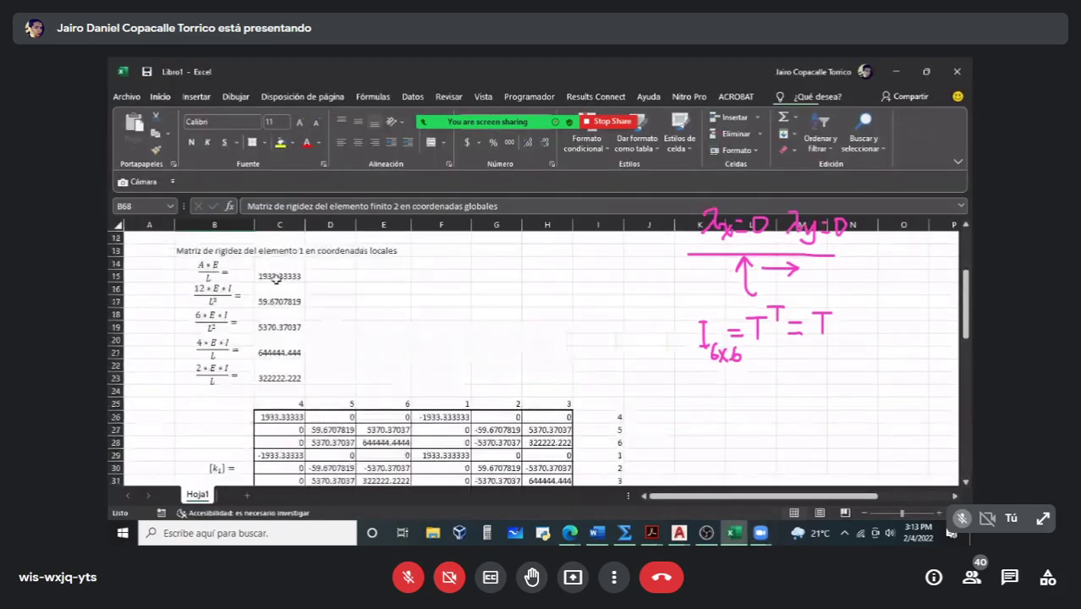
drag(284, 268, 285, 368)
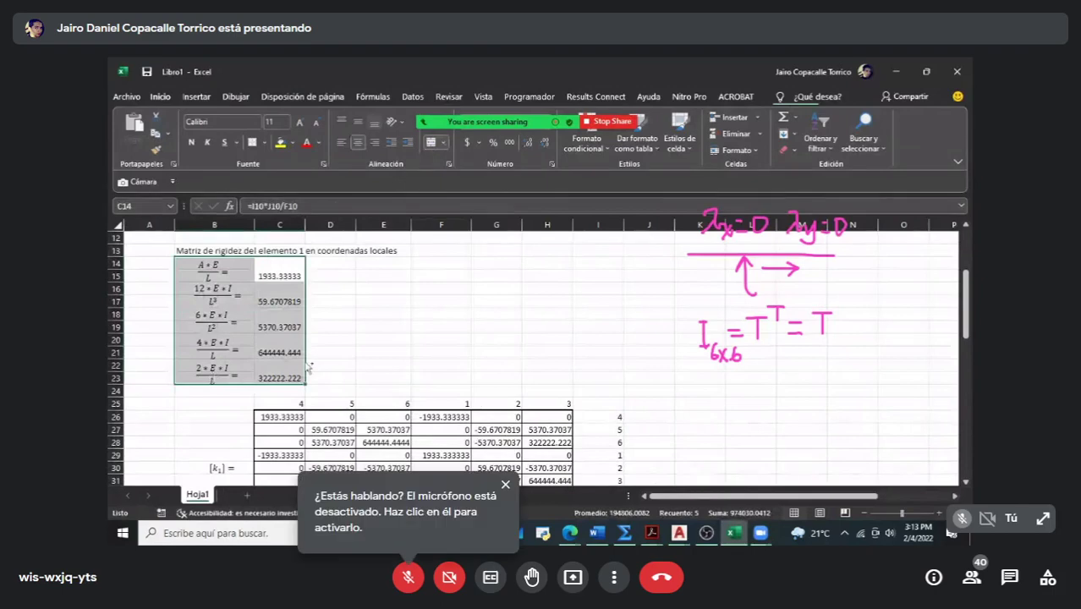
key(ctrl+c)
scroll(305, 359, down, 12)
scroll(305, 359, down, 5)
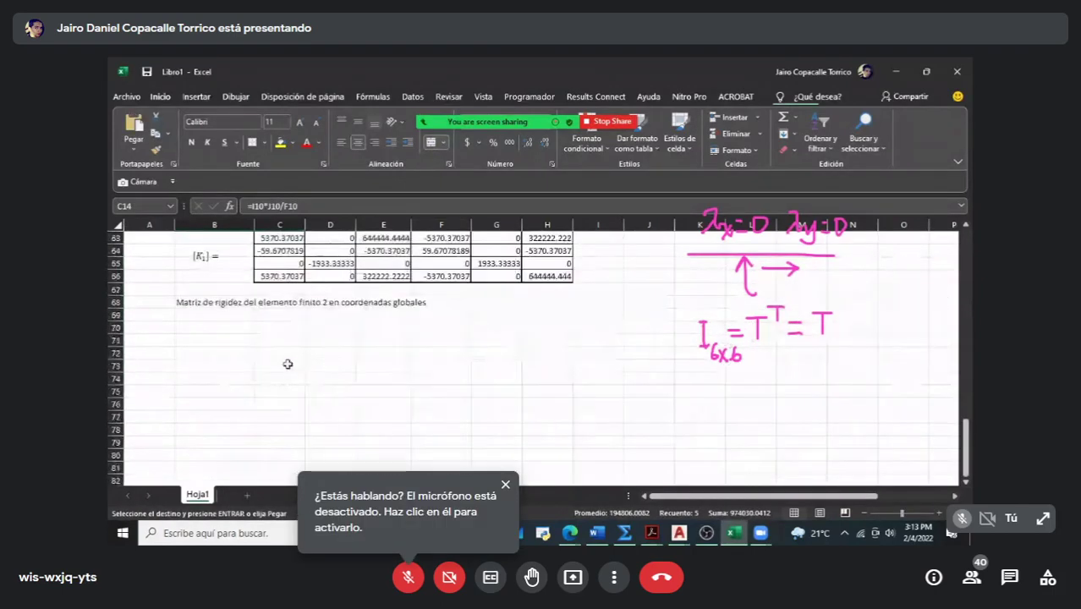
click(213, 322)
key(ctrl+v)
click(350, 385)
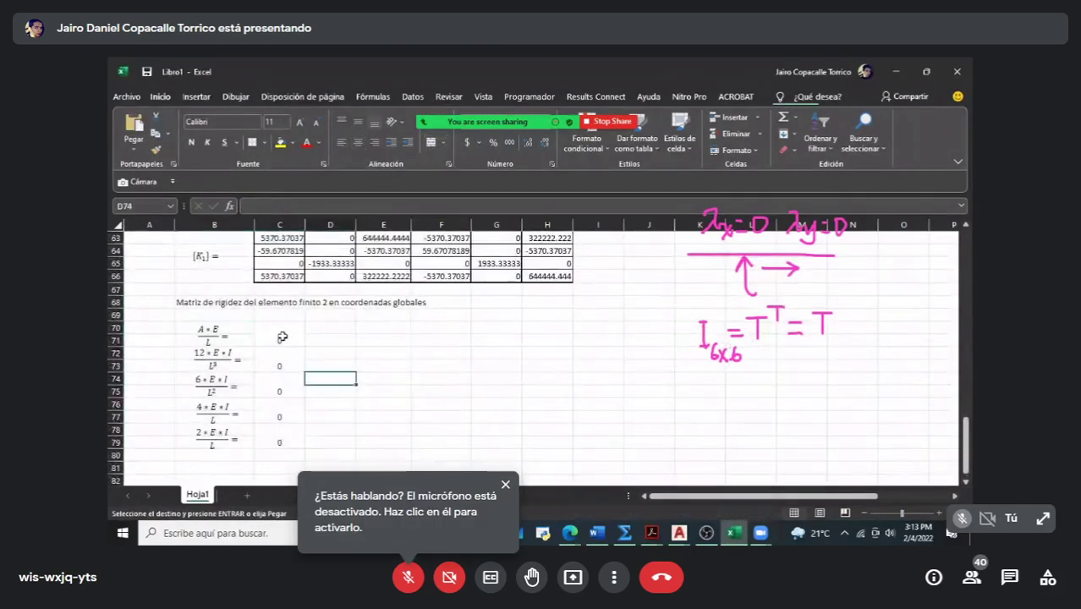
Step: Repoint the A*E/L formula in C70 to element 2's data in row 11, as =I11*J11/F11
click(279, 338)
text(=I66*J66/F66)
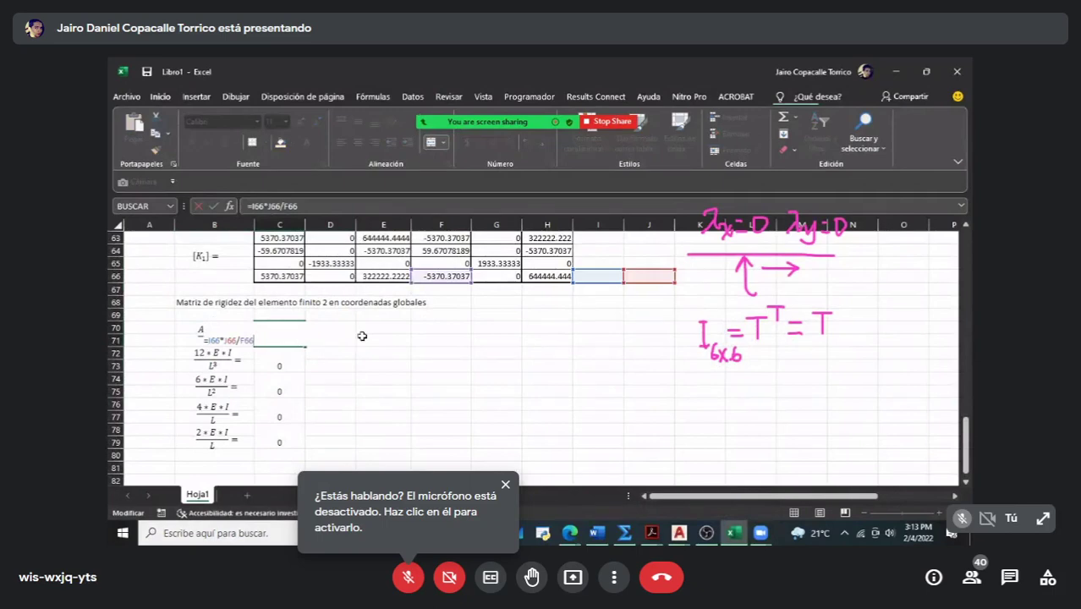
key(ctrl+Return)
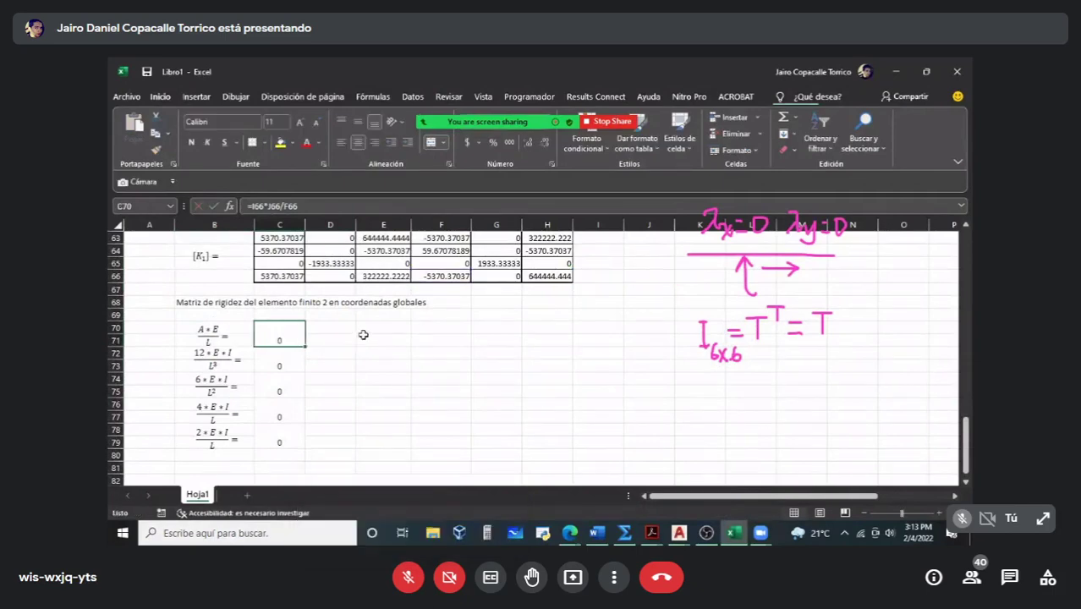
double_click(275, 338)
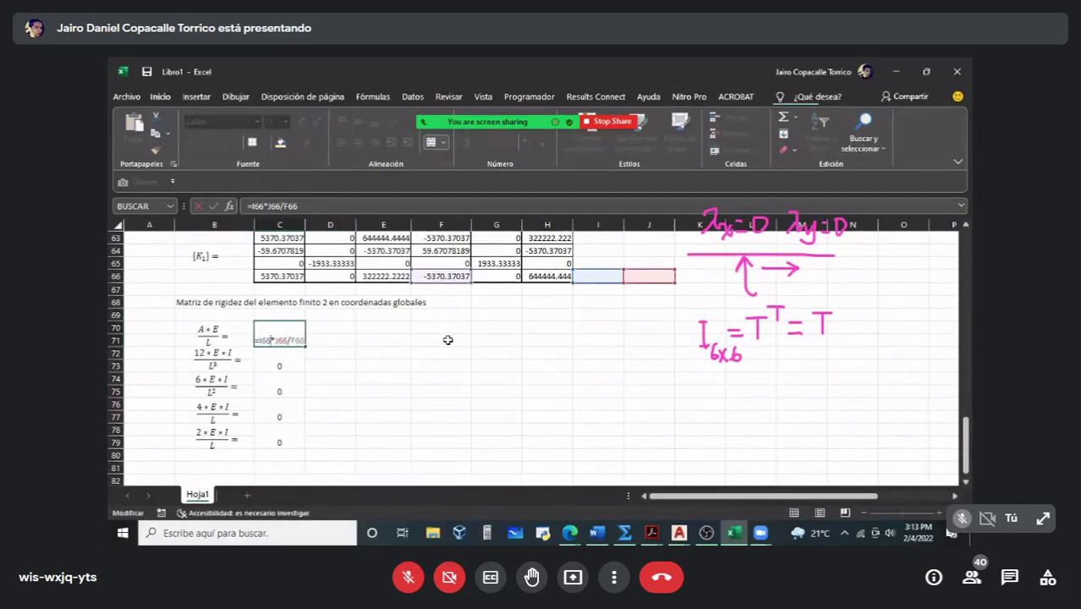
scroll(440, 334, up, 3)
key(BackSpace)
text(5)
key(Up)
key(Up)
key(Up)
key(Up)
key(Up)
key(Up)
key(Up)
key(Up)
key(Up)
key(Up)
key(Up)
key(Up)
key(Up)
key(Up)
key(Up)
key(Up)
key(Up)
key(Up)
key(Up)
key(Up)
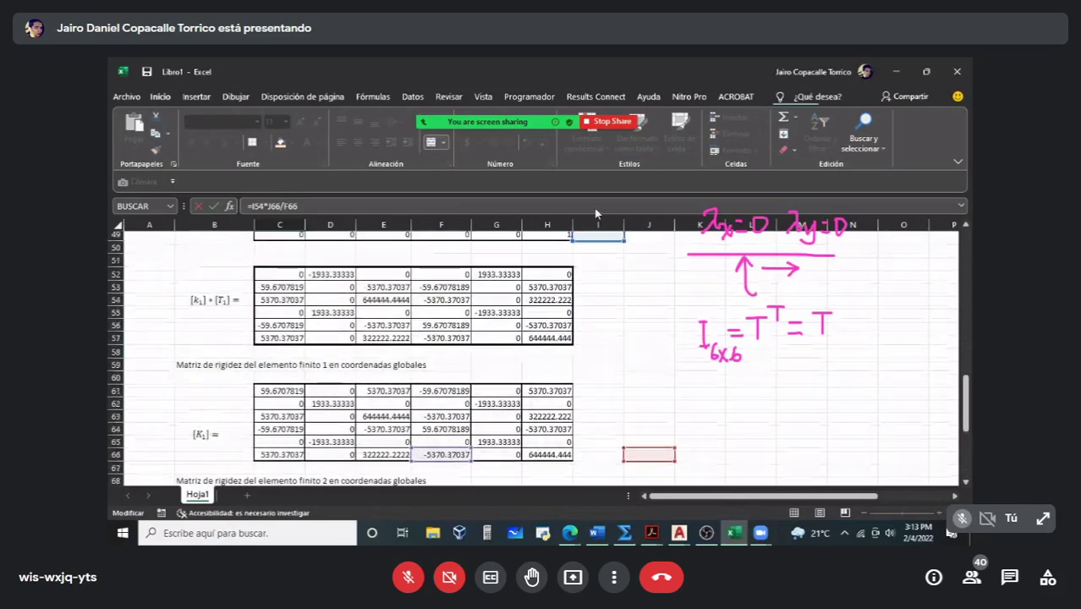
key(Up)
key(Up)
key(Up)
key(Up)
key(Up)
key(Up)
key(Up)
key(Up)
key(Up)
key(Up)
key(Up)
key(Up)
key(Up)
key(Up)
key(Up)
key(Up)
key(Up)
key(Up)
key(Up)
key(Up)
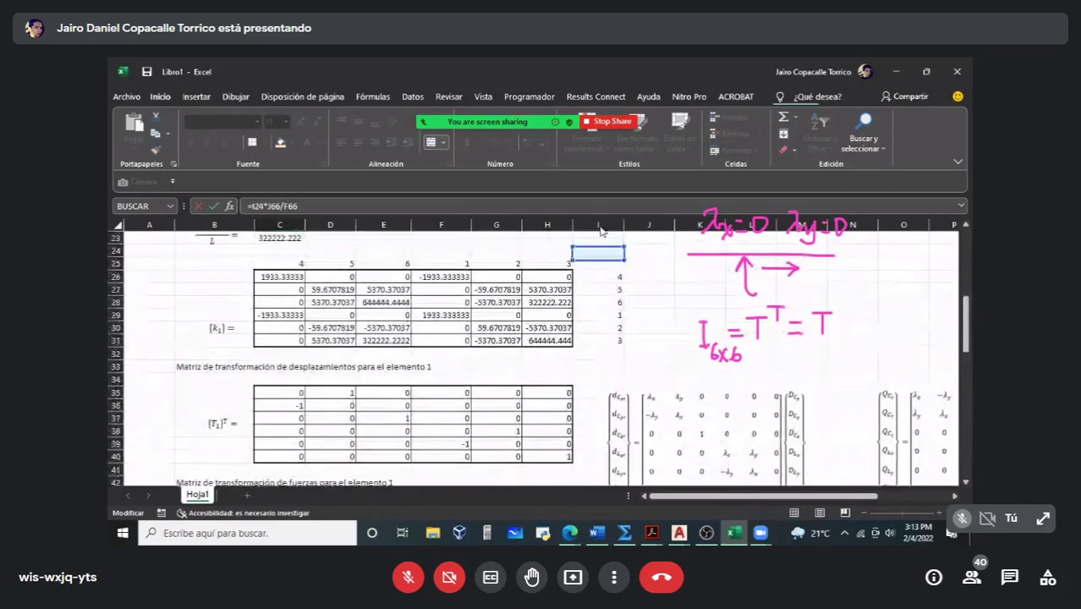
scroll(601, 228, up, 1)
key(Down)
key(Down)
key(Down)
key(Down)
key(Down)
key(Down)
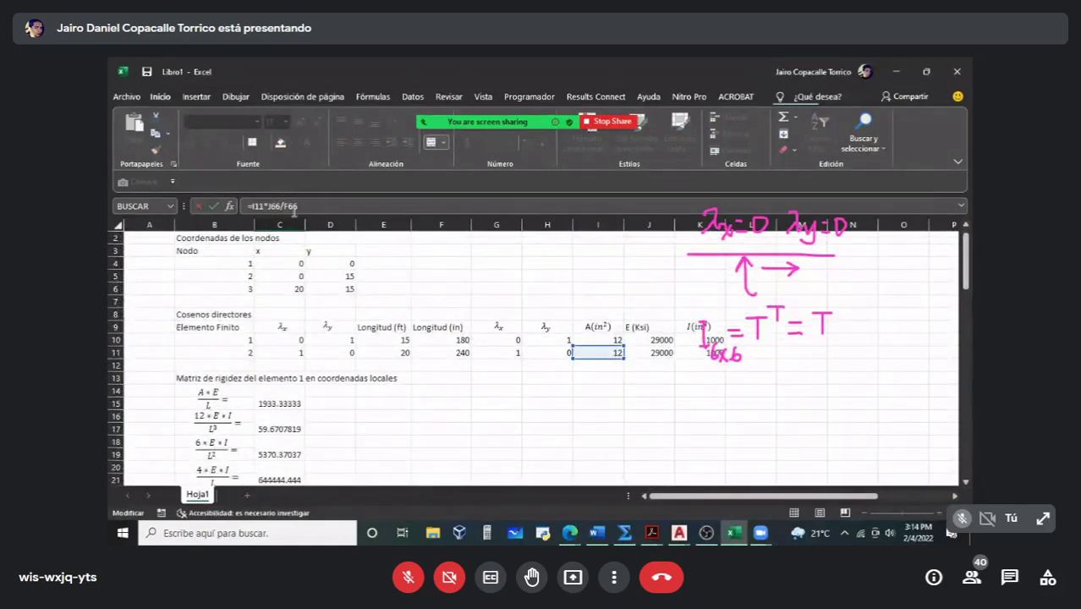
click(274, 205)
key(Return)
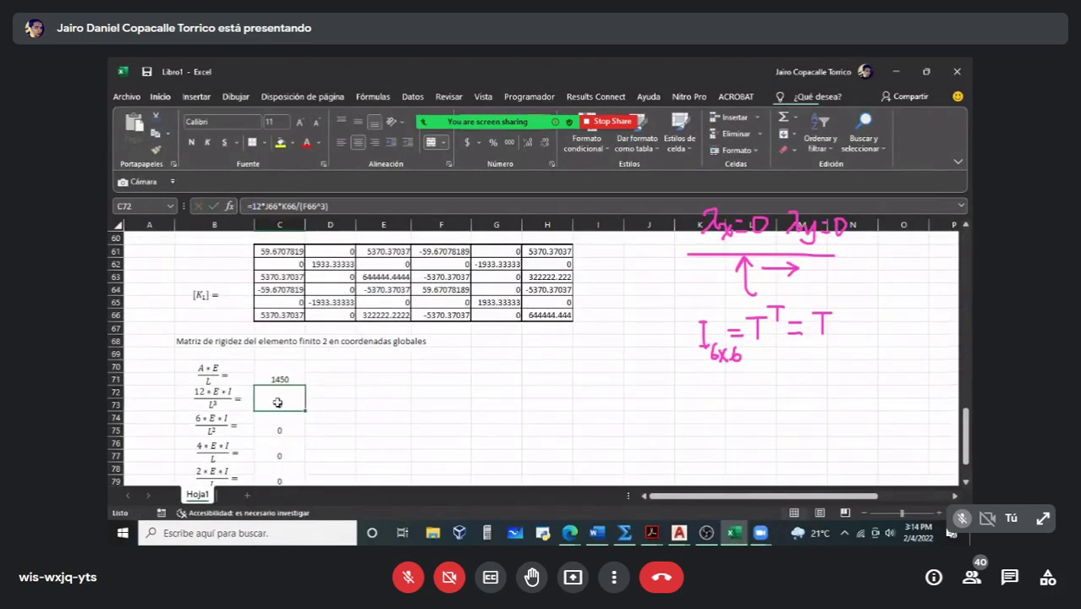
Step: Change the 12*E*I/L³ formula in C72 to =12*J11*K11/(F11^3)
click(276, 205)
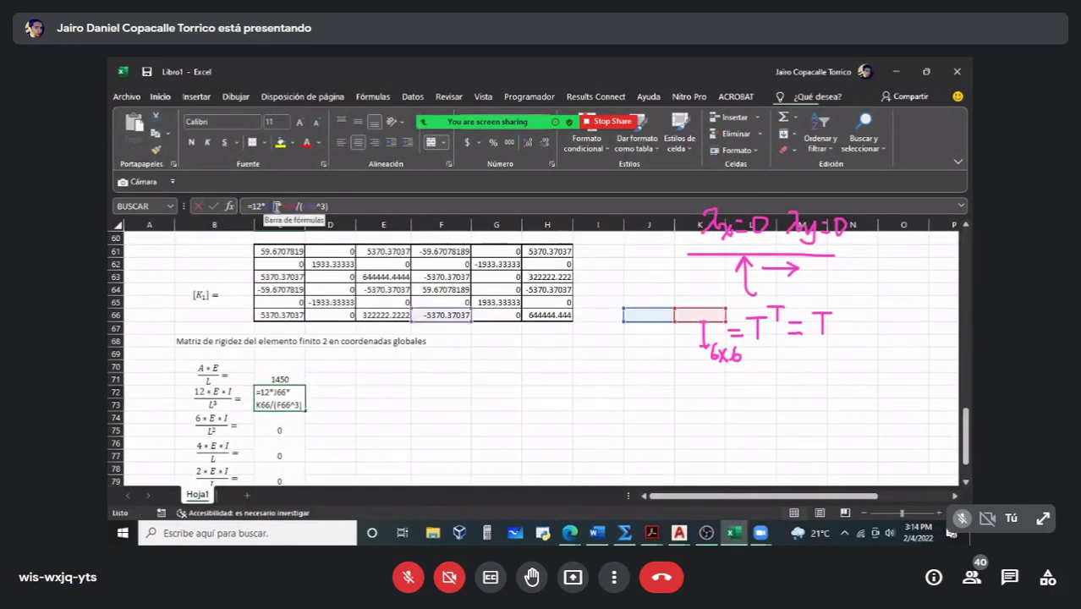
double_click(277, 205)
text(J11*)
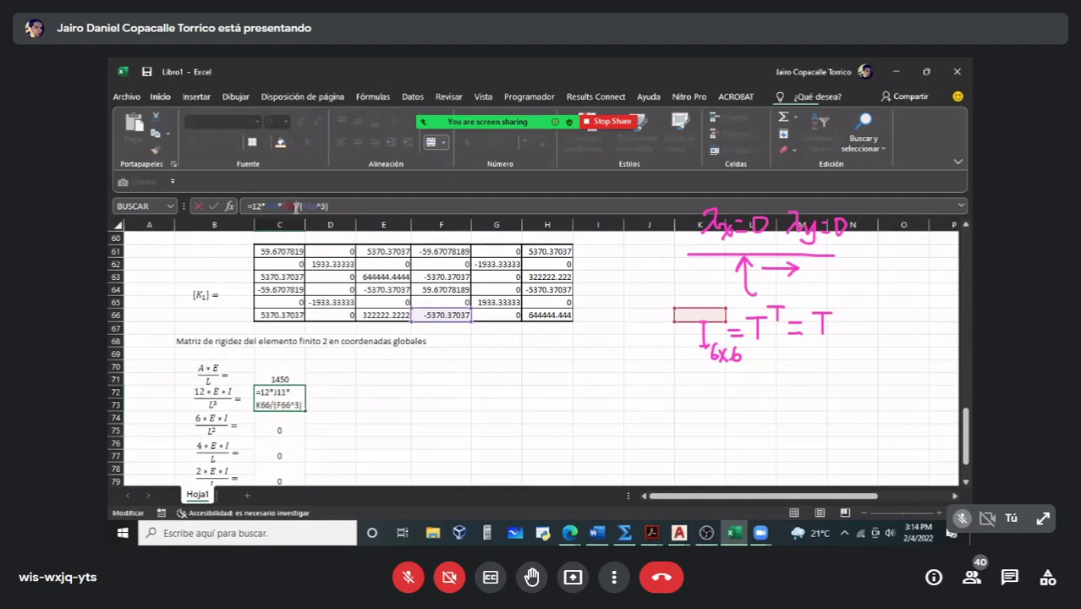
text(K11)
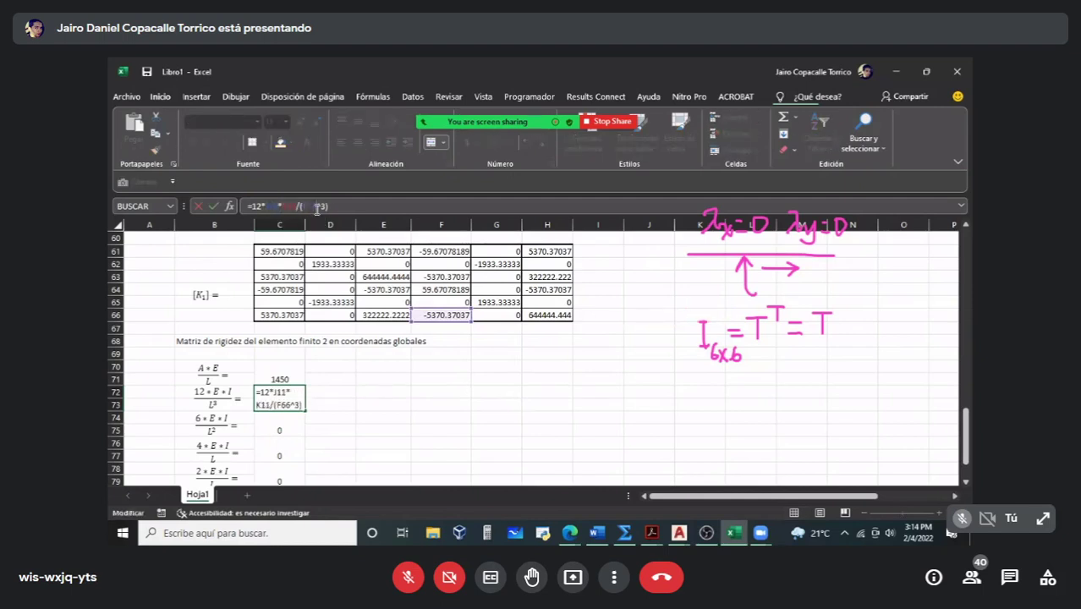
key(Return)
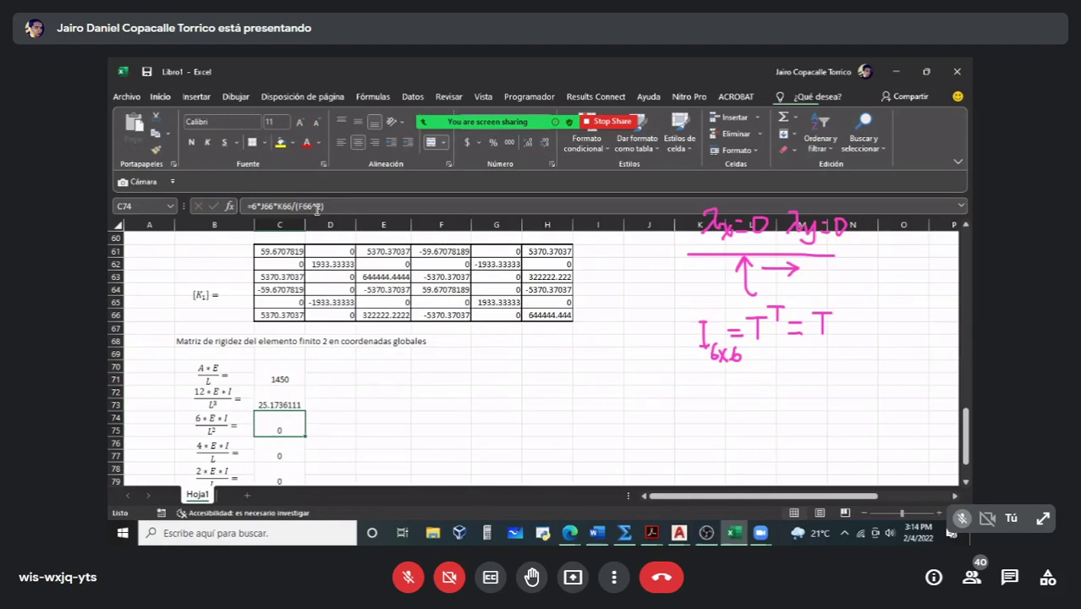
Step: Replace the J66 reference with J11 in the 6*E*I/L² formula in C74
double_click(267, 205)
text(J11)
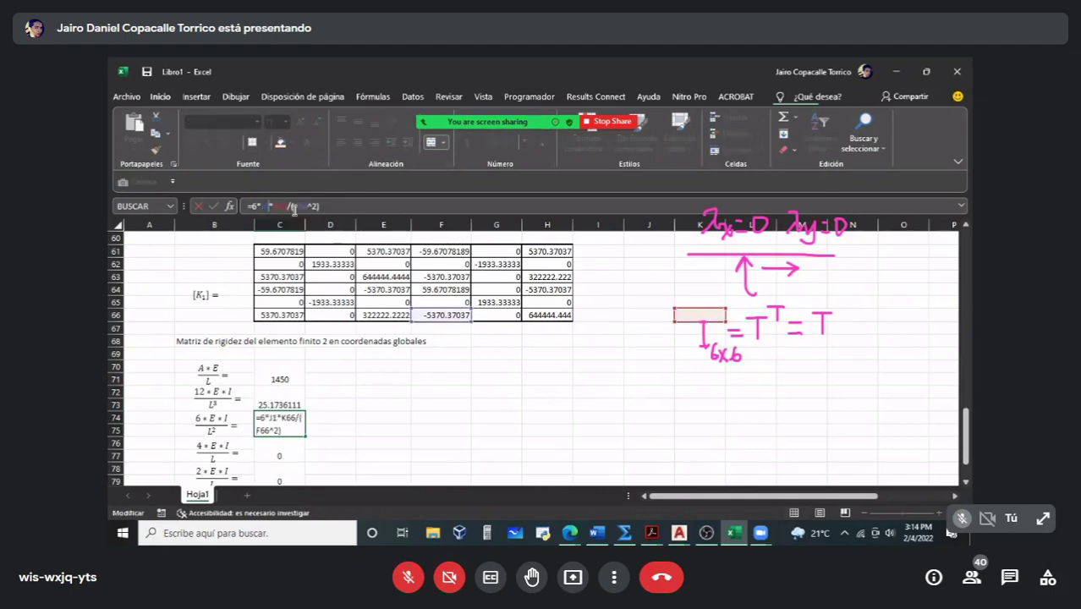
Step: Mute and unmute the Zoom microphone, and turn on the microphone in the Google Meet call in the browser
mouse_move(291, 102)
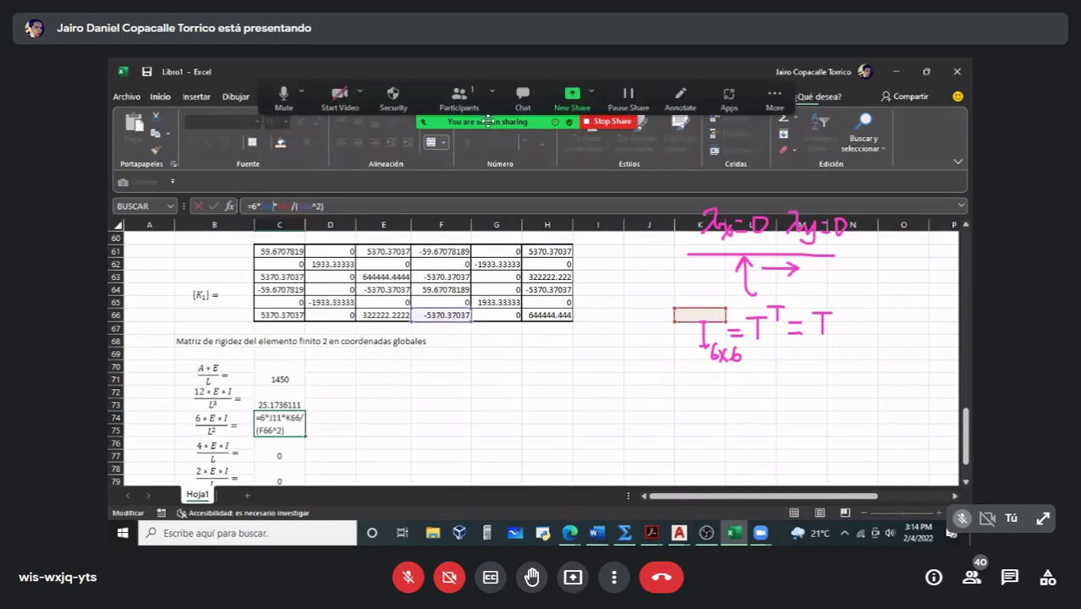
click(287, 99)
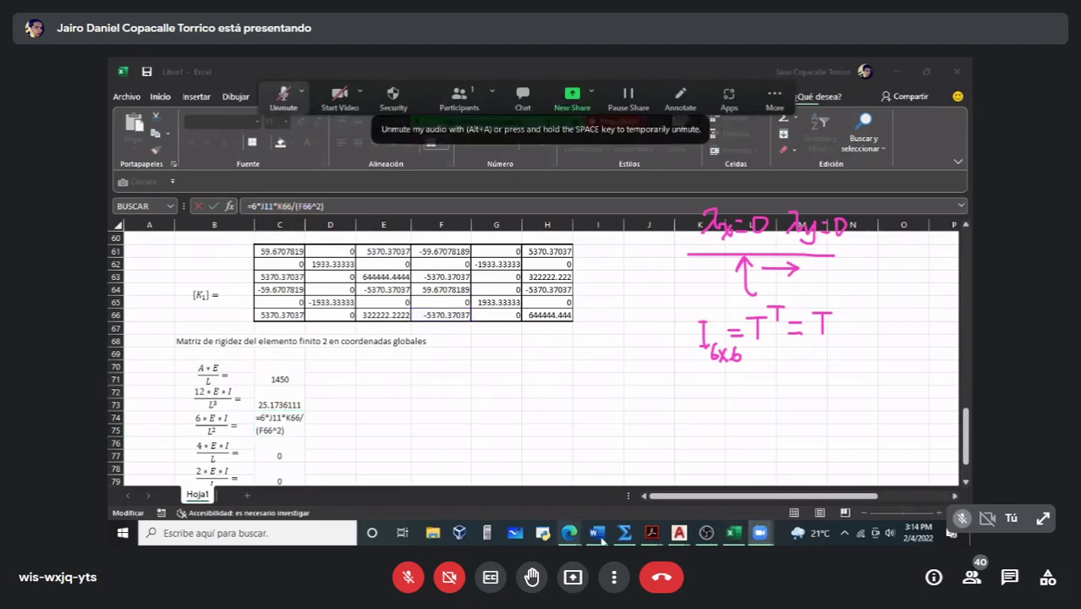
click(549, 504)
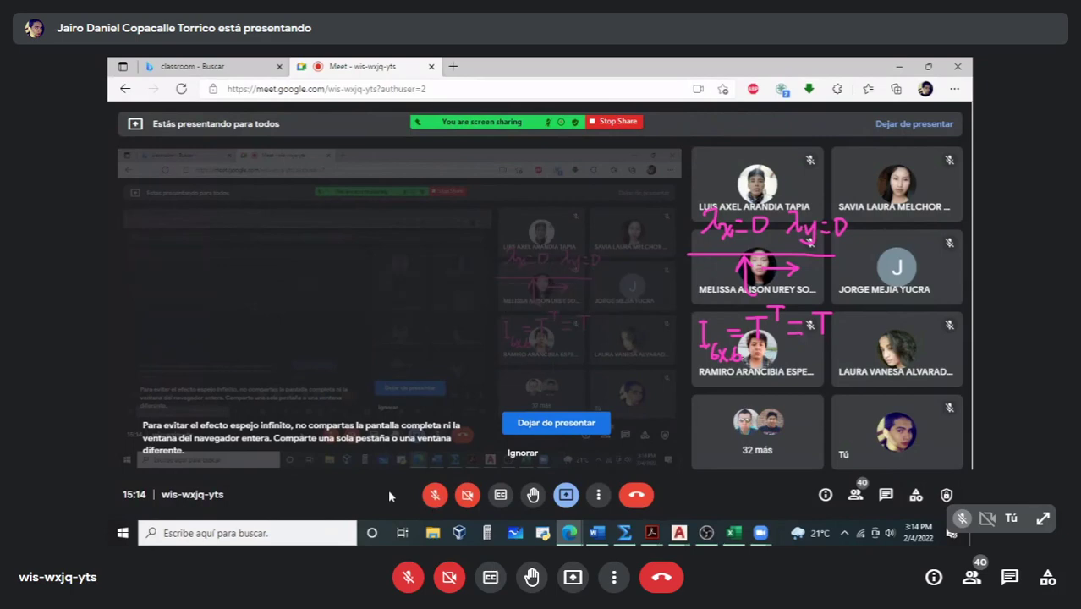
mouse_move(309, 119)
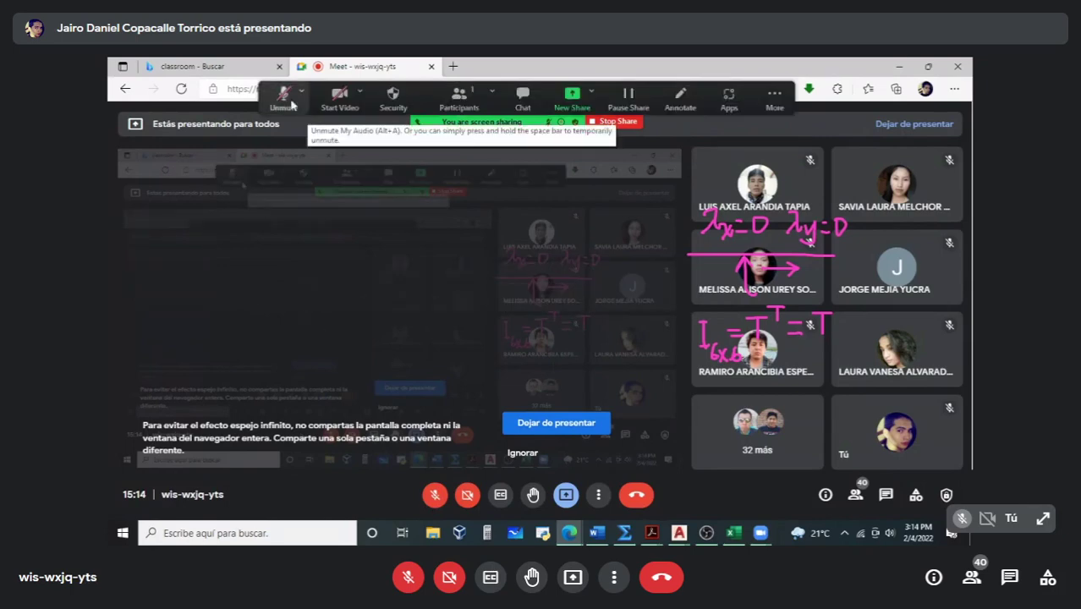
click(434, 496)
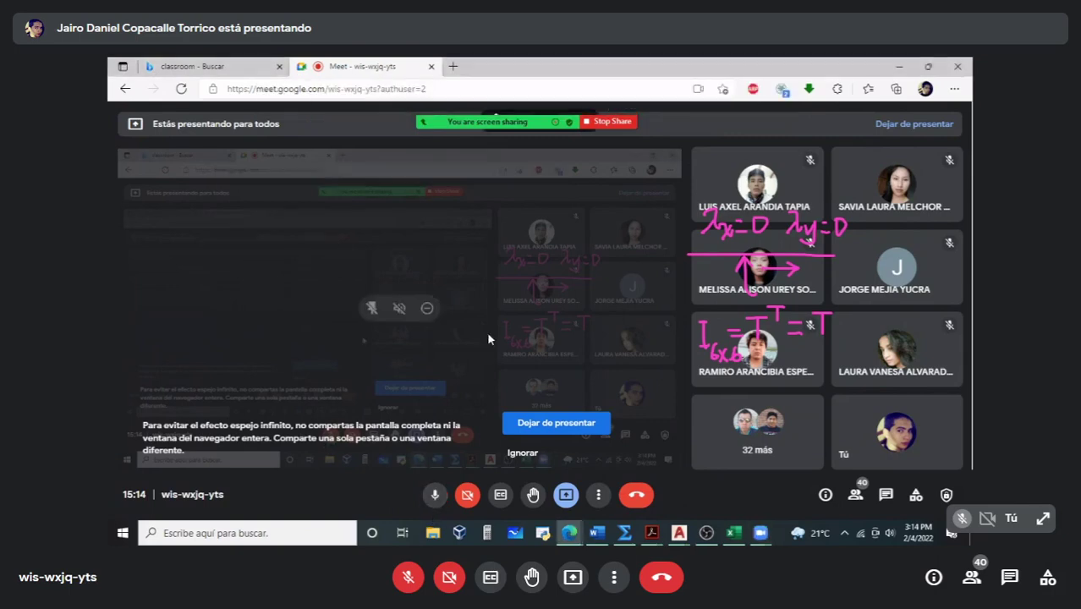
Step: Return to Excel and complete the C74 formula with K11 and F11, as =6*J11*K11/(F11^2)
click(734, 534)
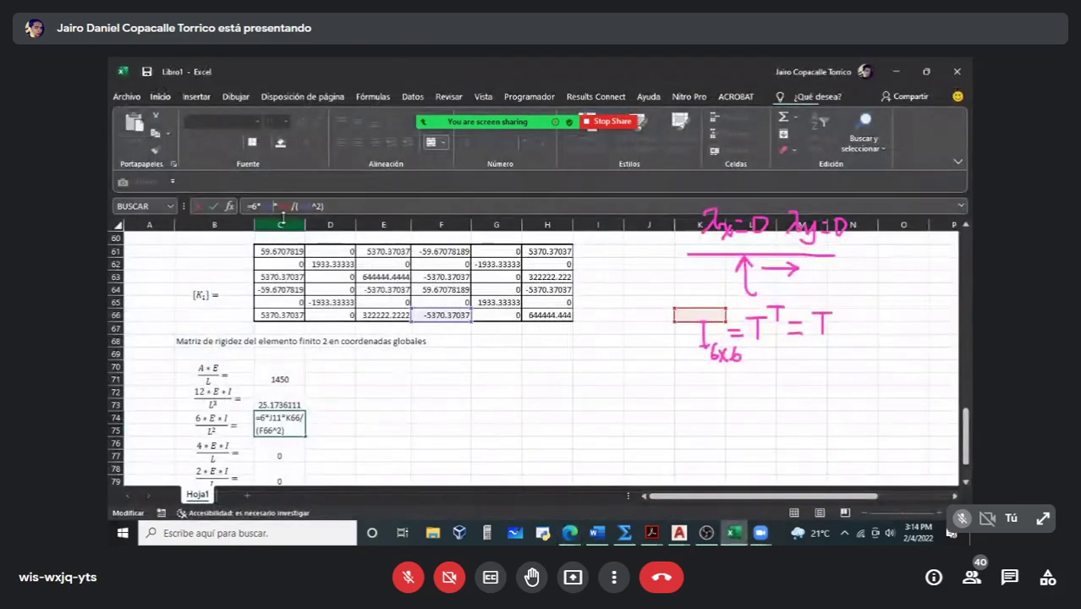
click(292, 209)
key(BackSpace)
key(BackSpace)
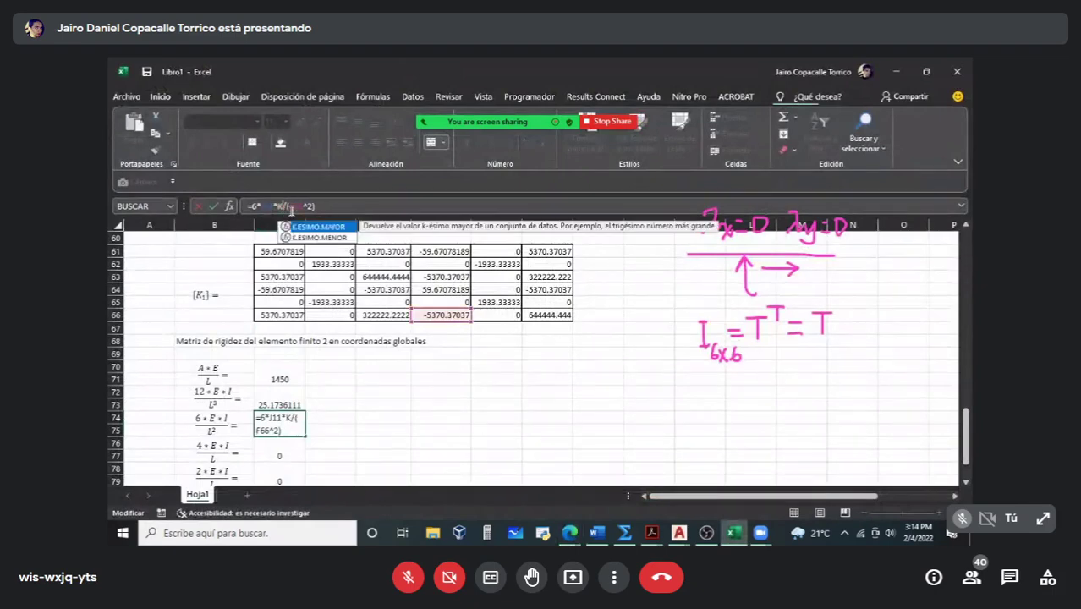
text(11)
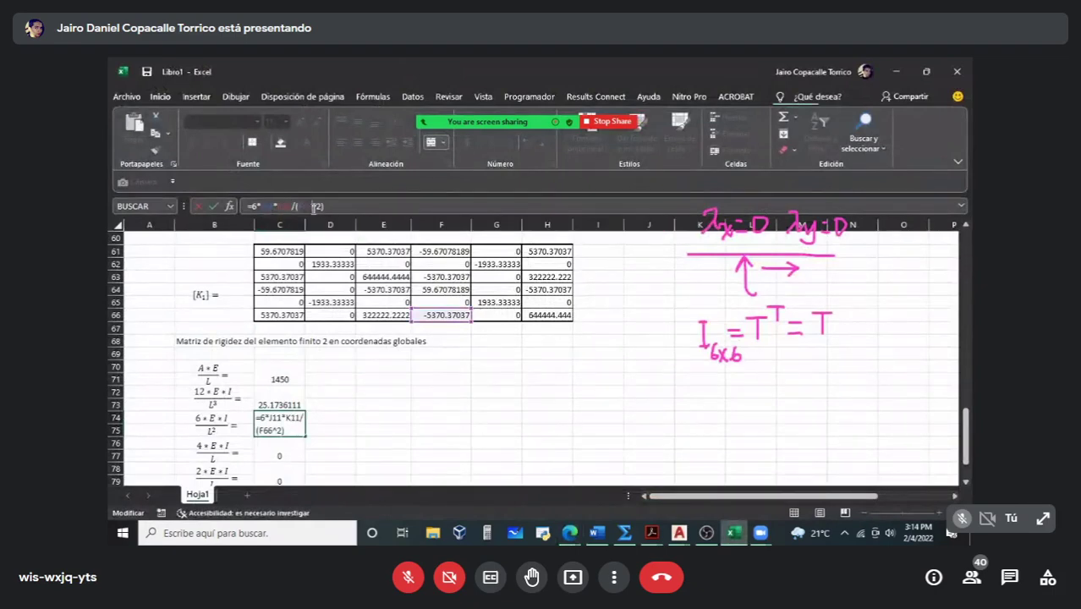
key(Return)
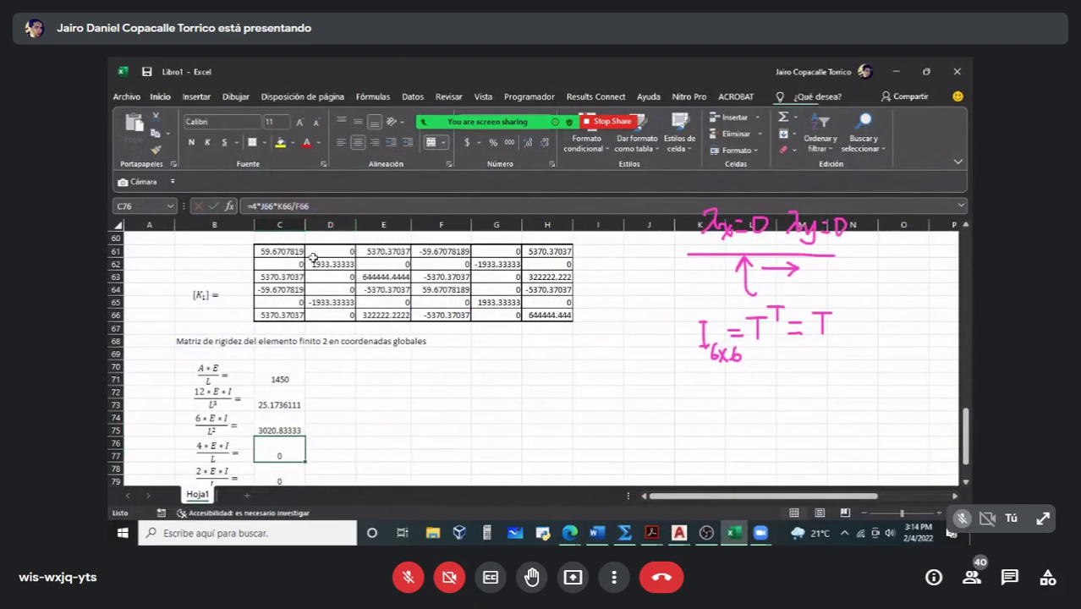
Step: Change the 4*E*I/L formula in C76 to =4*J11*K11/F11
click(274, 206)
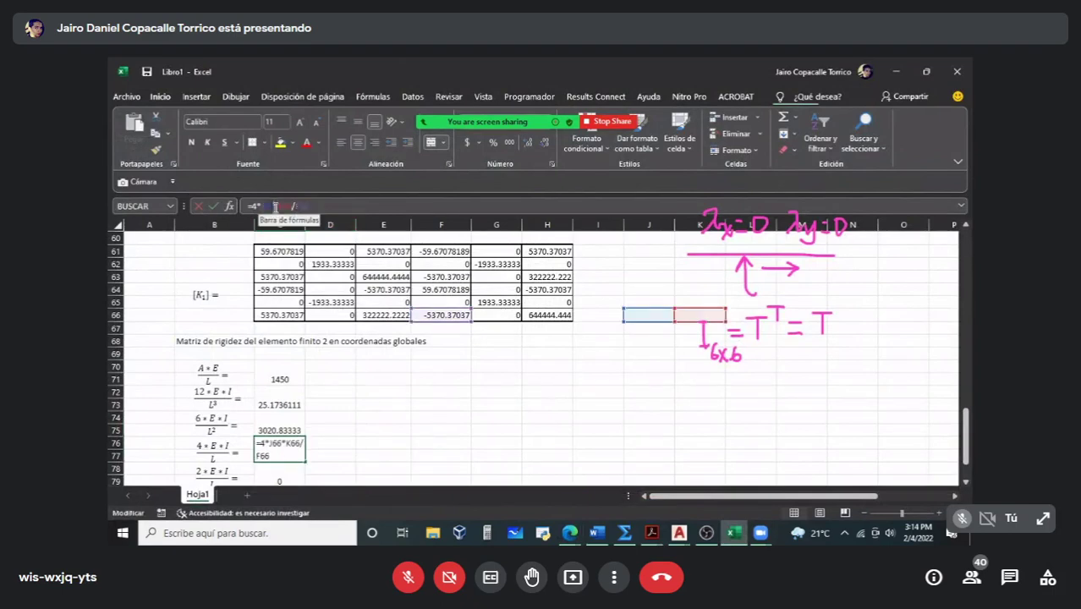
double_click(268, 206)
text(J11)
double_click(283, 207)
text(K11)
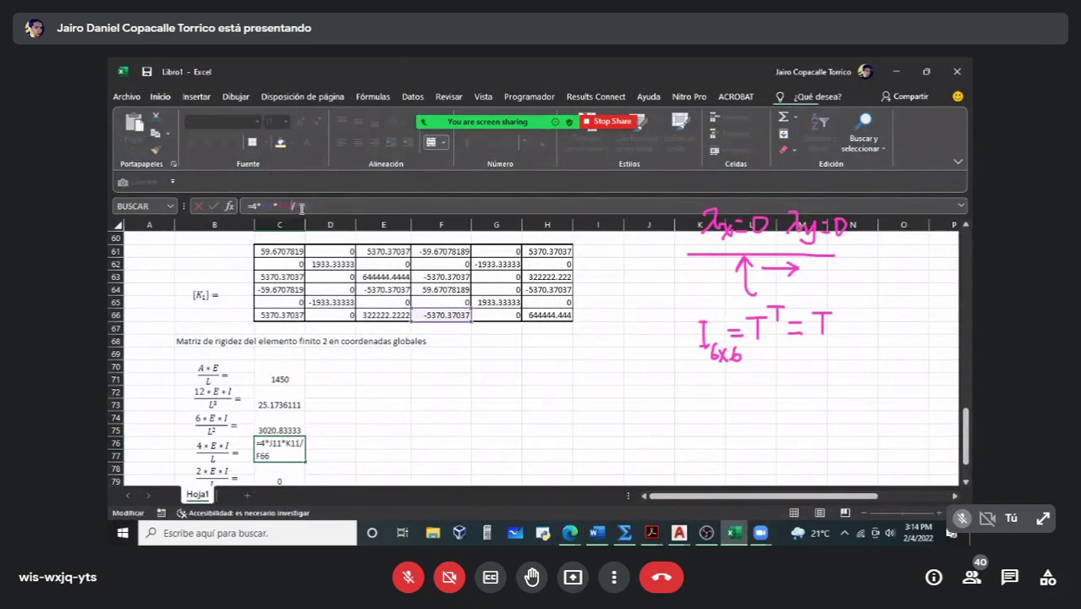
double_click(301, 206)
text(F11)
key(Return)
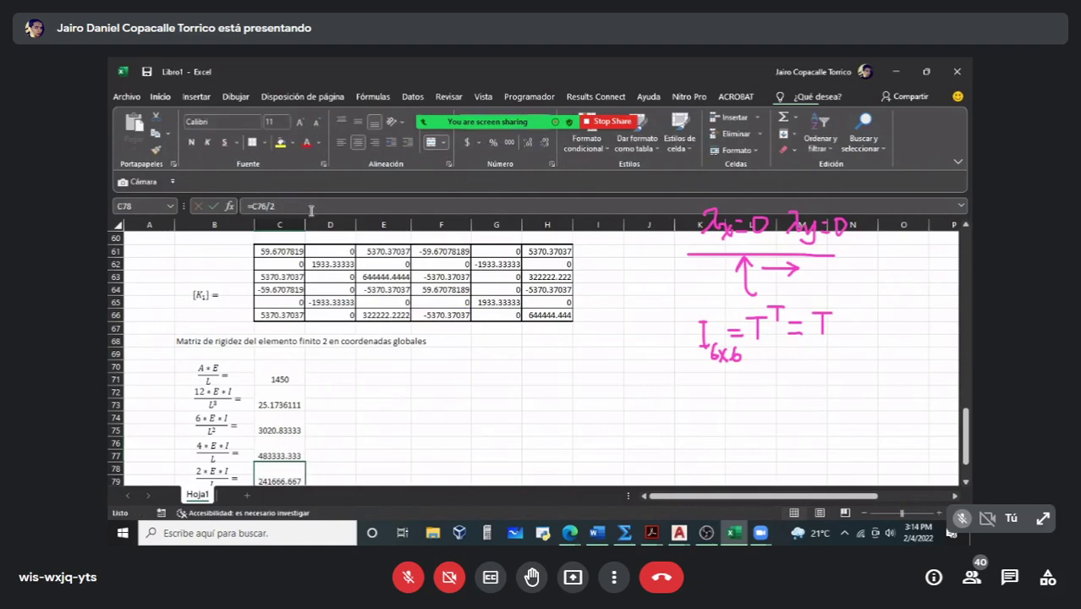
Step: Copy element 1's local stiffness matrix with its label and degree-of-freedom numbers, B25:I31, to B81 below element 2's coefficients
scroll(325, 334, down, 2)
scroll(326, 335, up, 3)
scroll(326, 334, down, 2)
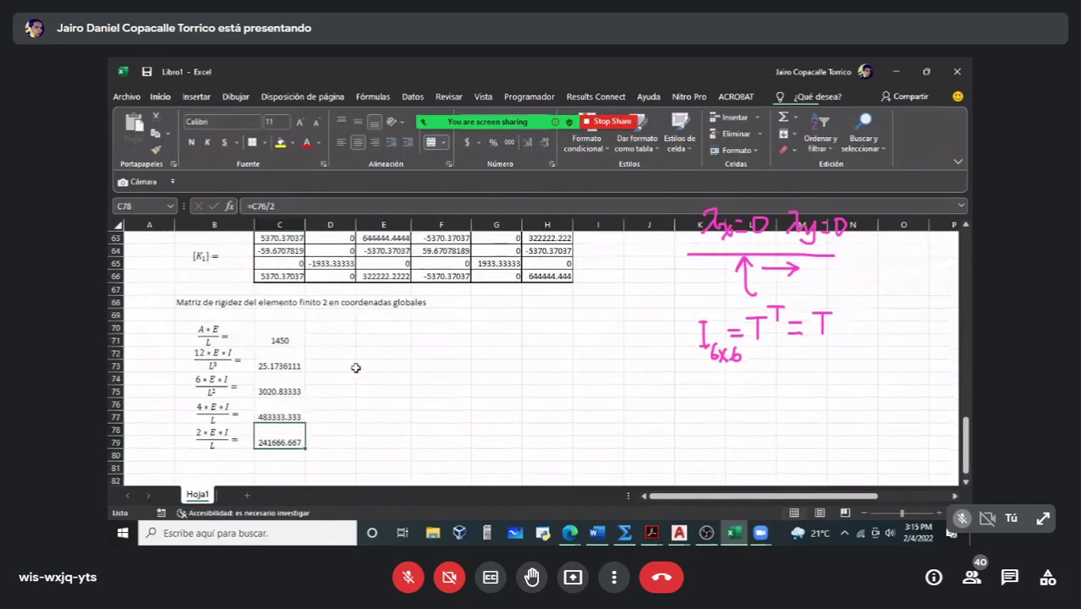
scroll(353, 367, up, 14)
scroll(358, 373, up, 6)
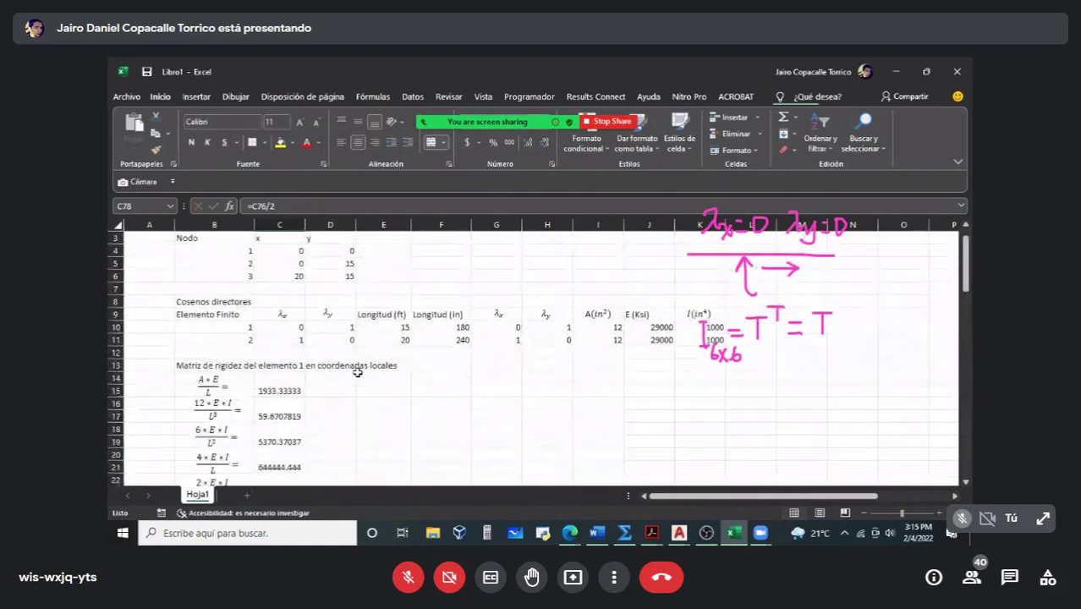
scroll(335, 354, down, 6)
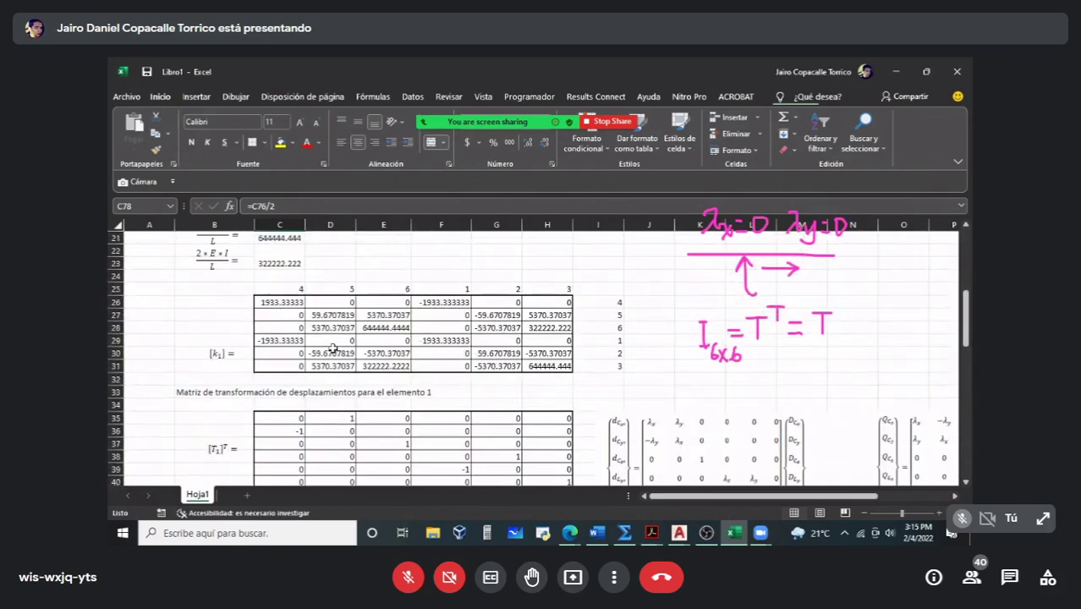
drag(222, 284, 594, 369)
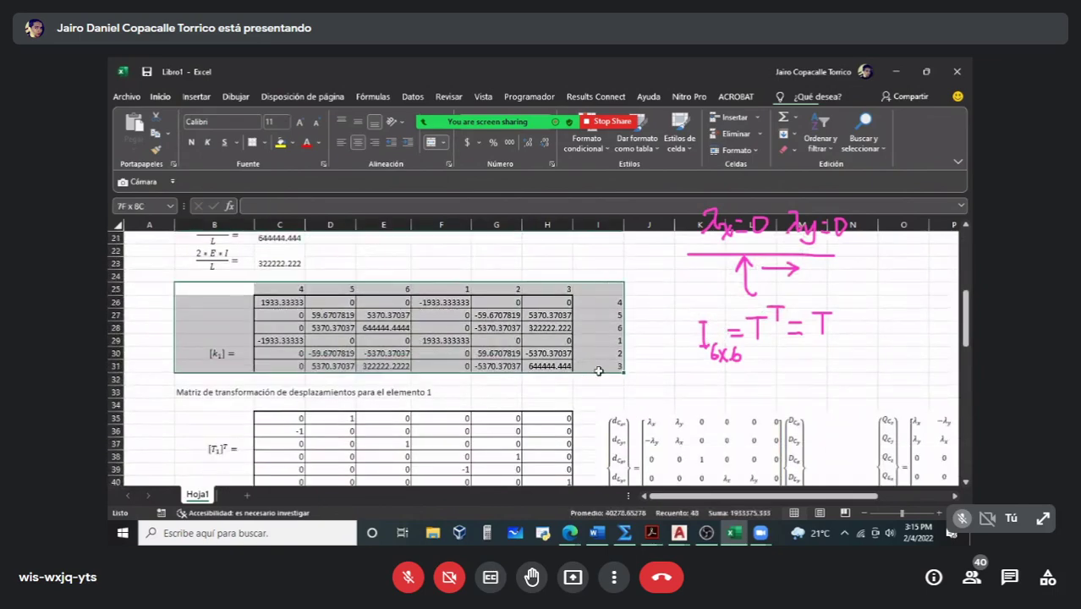
key(ctrl+c)
scroll(318, 377, down, 17)
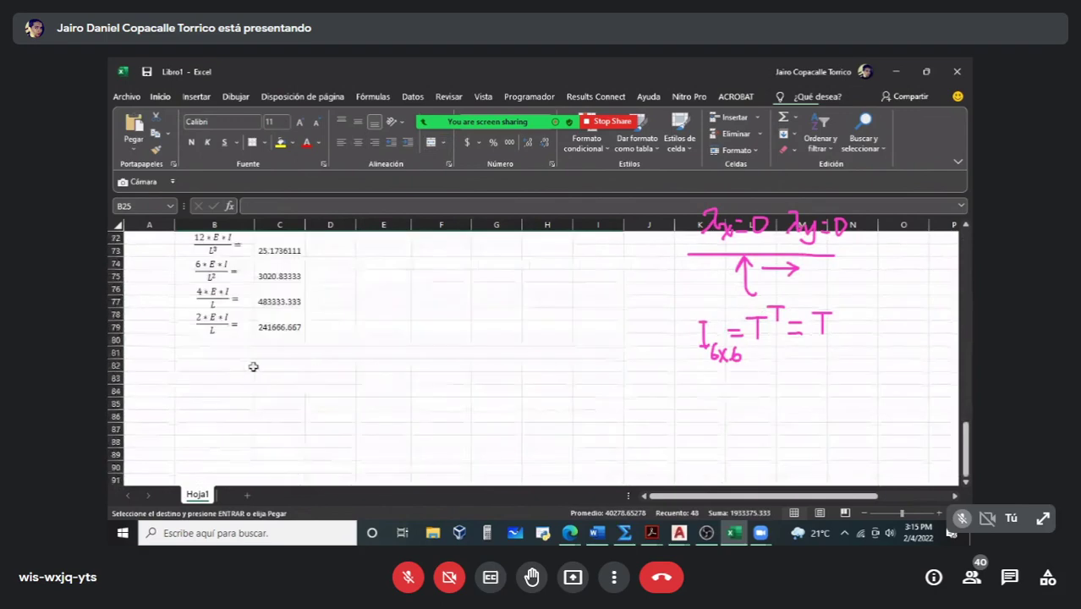
click(215, 355)
key(ctrl+v)
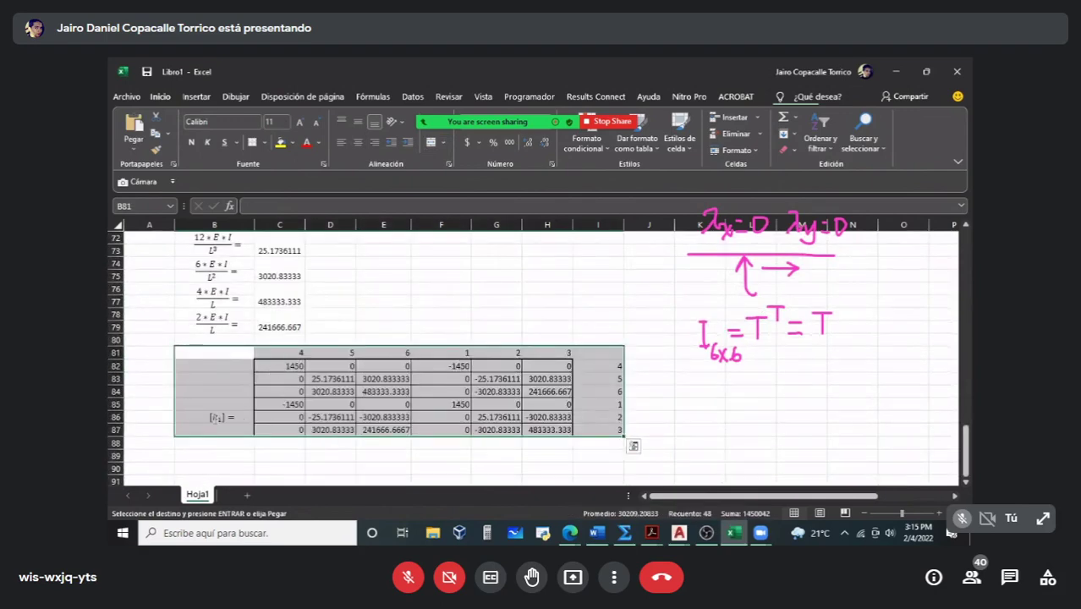
Step: Move the copied matrix label up beside the matrix's middle rows and change its subscript to 2, reading [k2]
click(225, 419)
drag(231, 429, 223, 400)
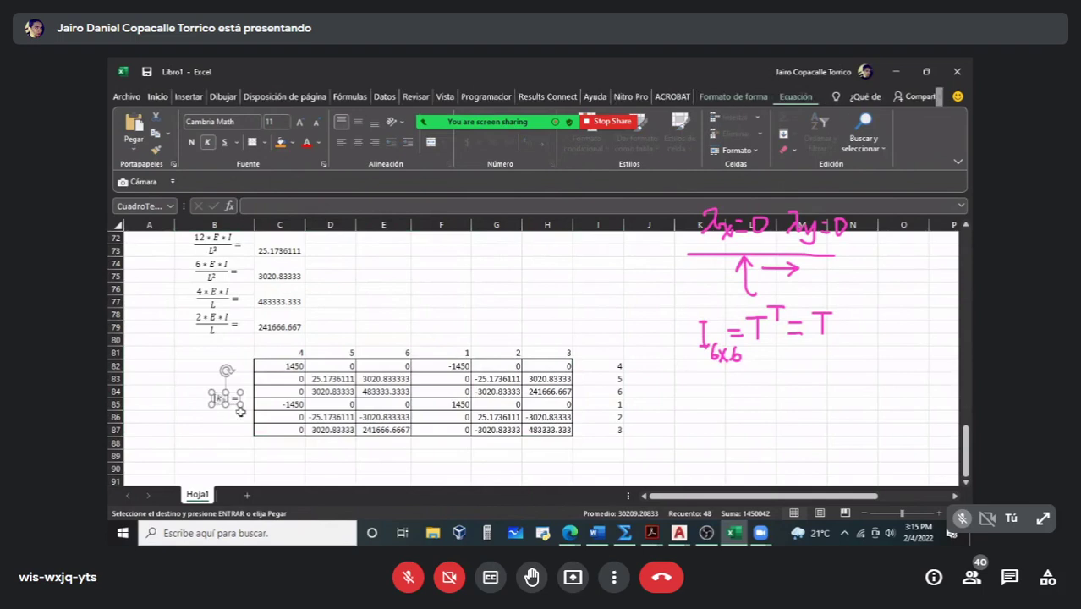
click(343, 339)
Step: Check element 2's degrees of freedom on the Word frame diagram, and number the copied matrix's columns C81:H81 as 1, 2, 3, 7, 8, 9
click(288, 352)
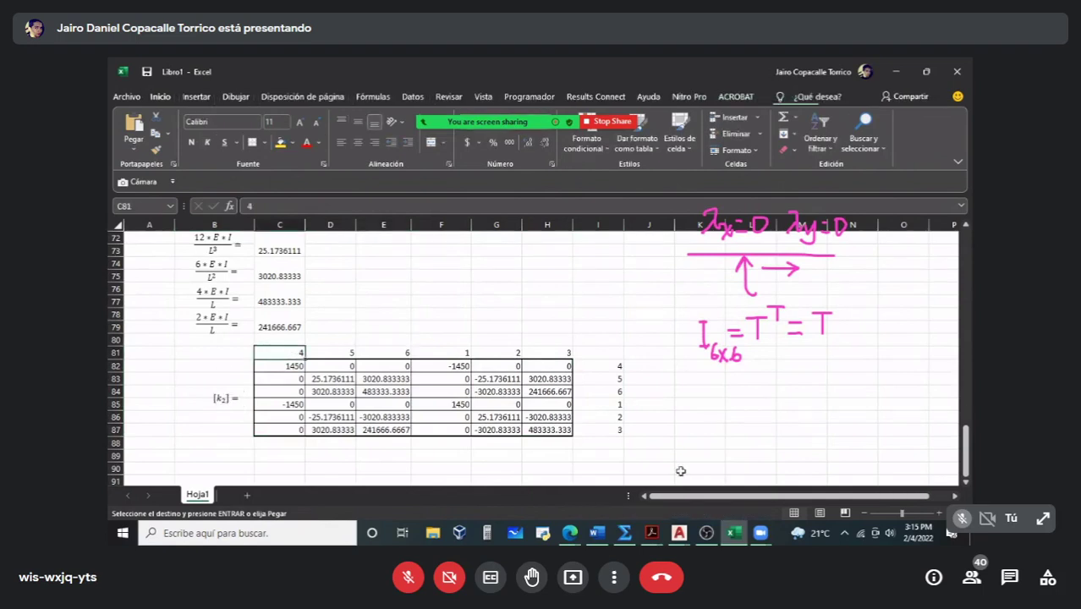
click(597, 532)
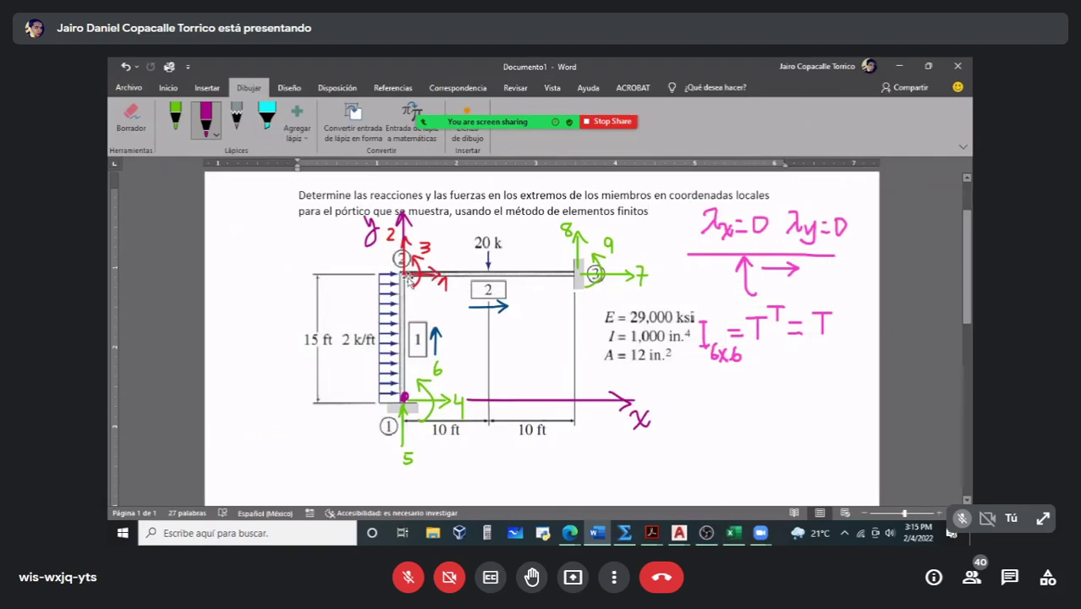
click(732, 532)
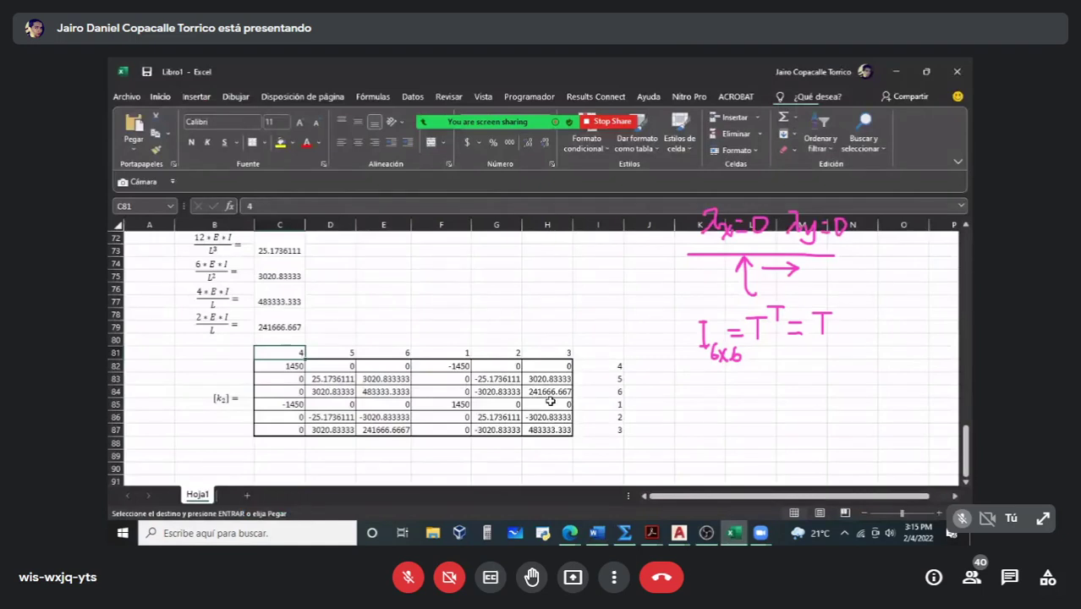
text(1)
key(ctrl+Return)
text(2)
key(Tab)
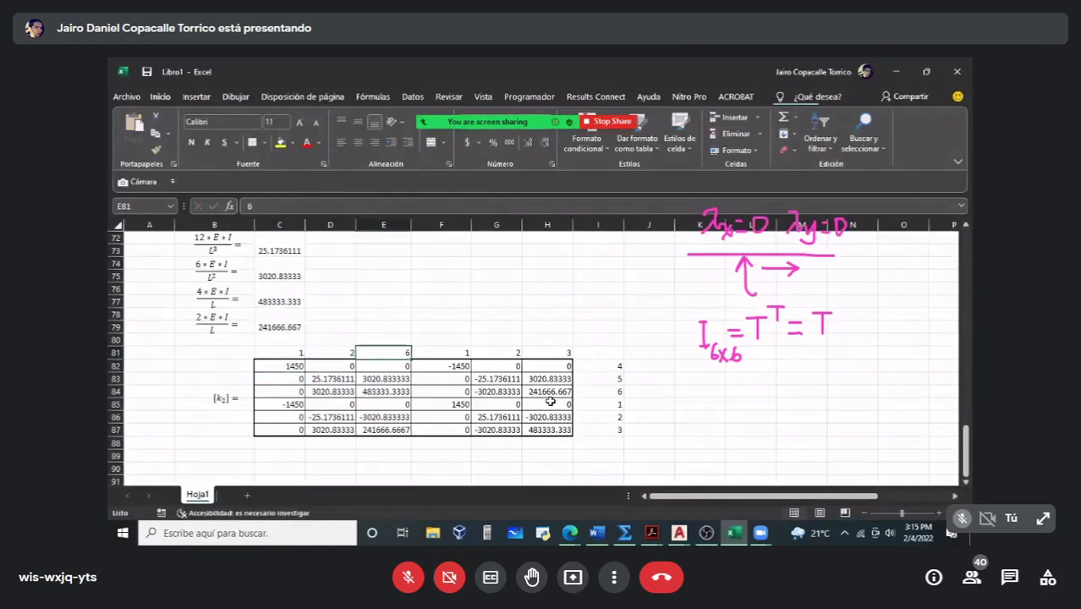
text(3)
key(Tab)
text(7)
key(Tab)
text(2)
key(BackSpace)
text(8)
key(Tab)
text(9)
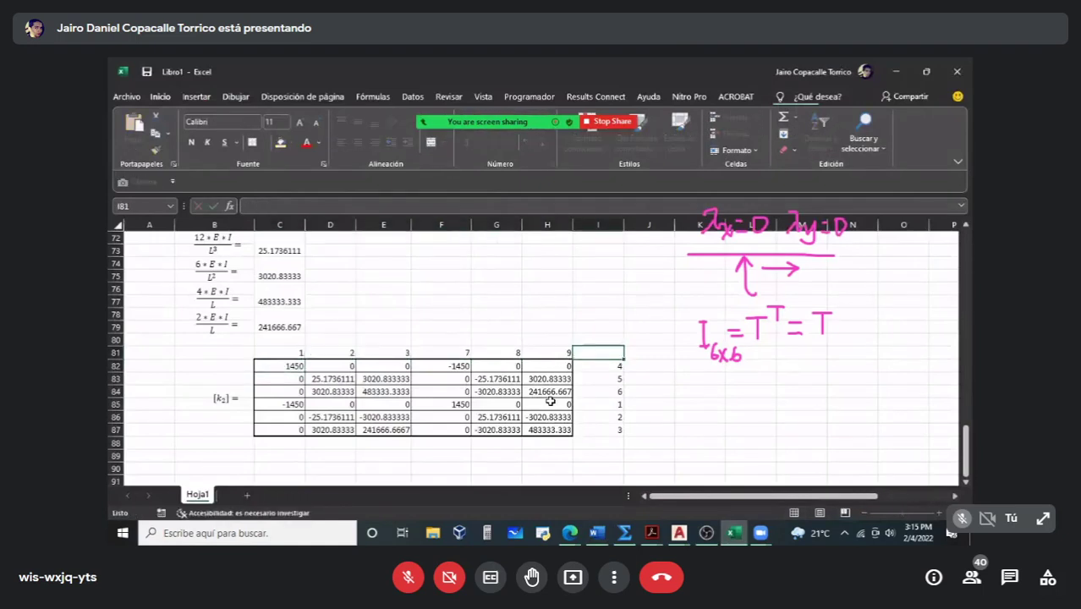
key(Tab)
Step: Number the copied matrix's rows in I82:I87 as 1, 2, 3, 7, 8, 9
key(Down)
text(1 2 3)
key(Return)
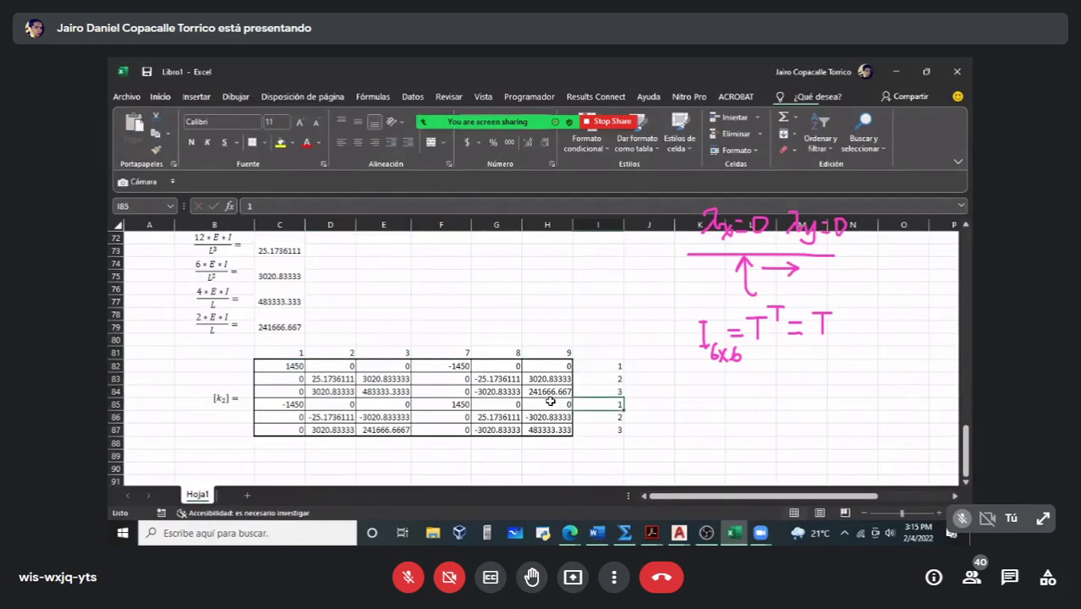
text(7)
key(Return)
text(8)
key(Return)
text(9)
key(Return)
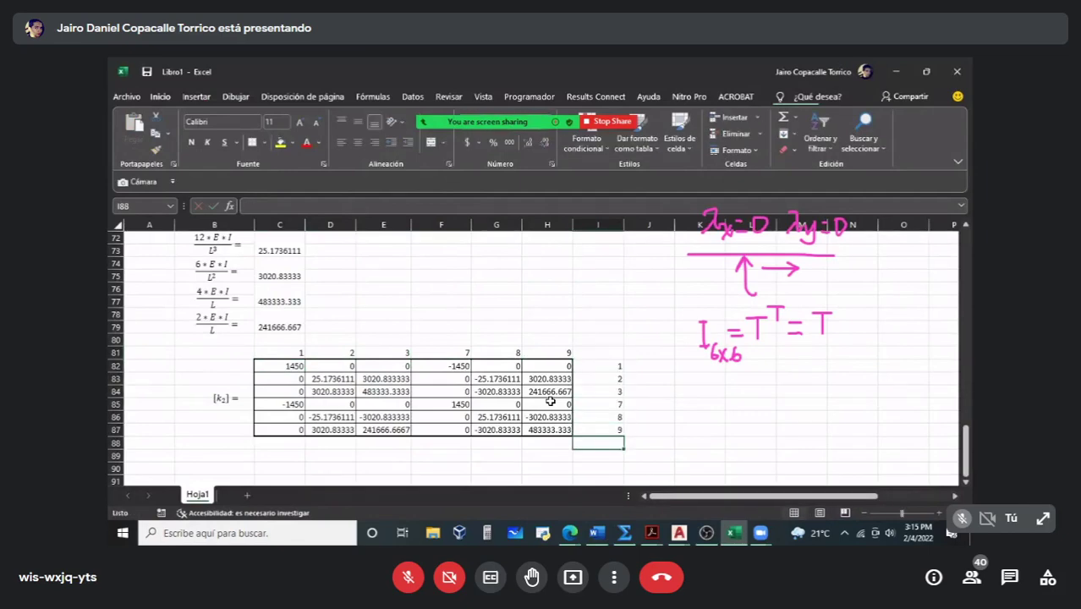
Step: Check which element 2 coefficients the formulas in C82, D83, E83 and E84 refer to
click(293, 367)
scroll(298, 371, up, 1)
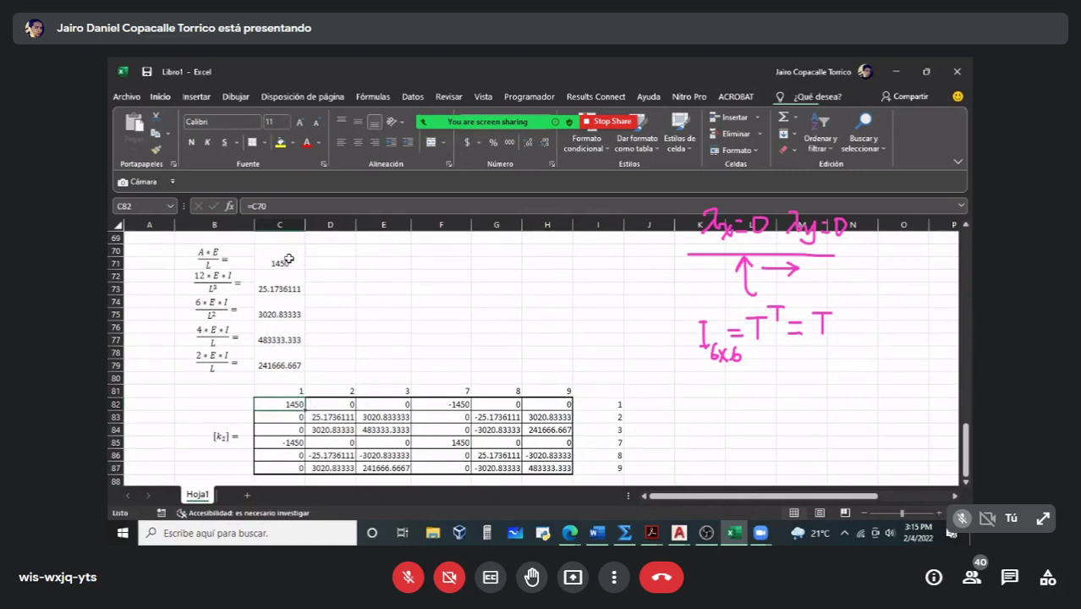
double_click(296, 404)
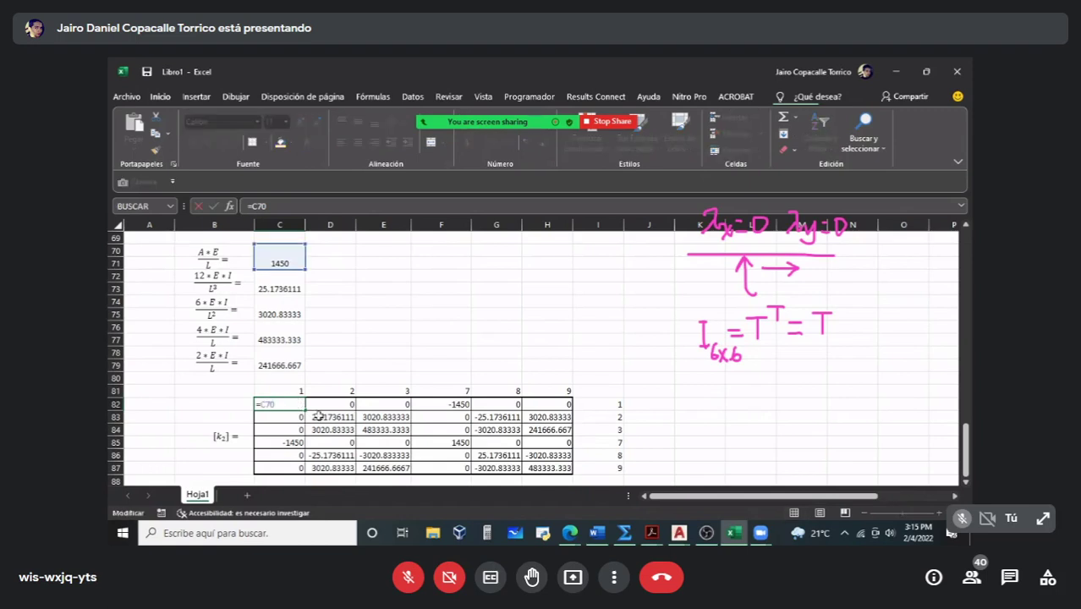
double_click(332, 417)
key(Escape)
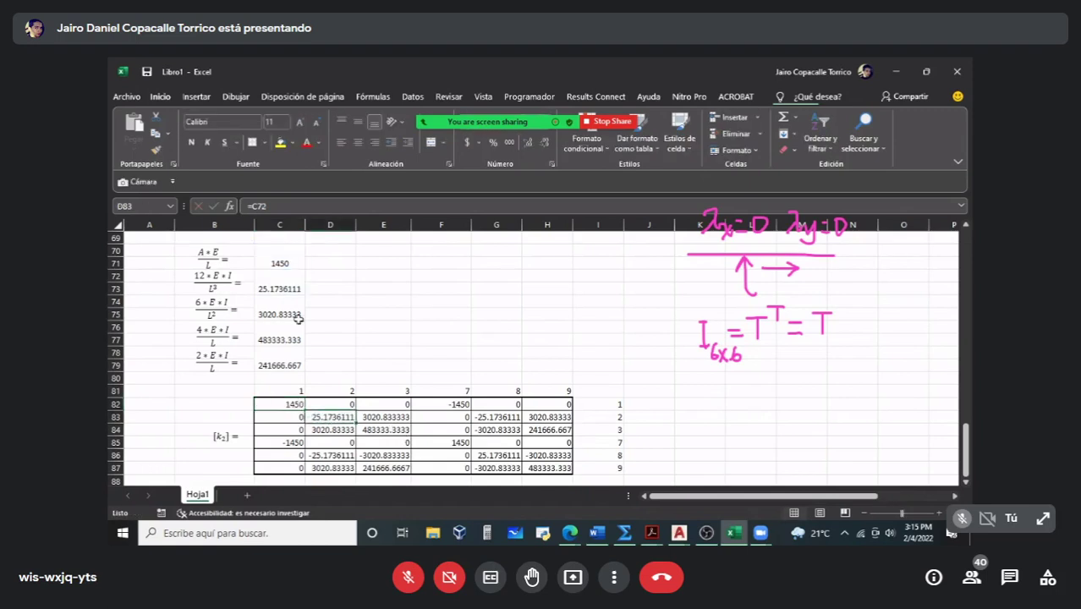
double_click(375, 416)
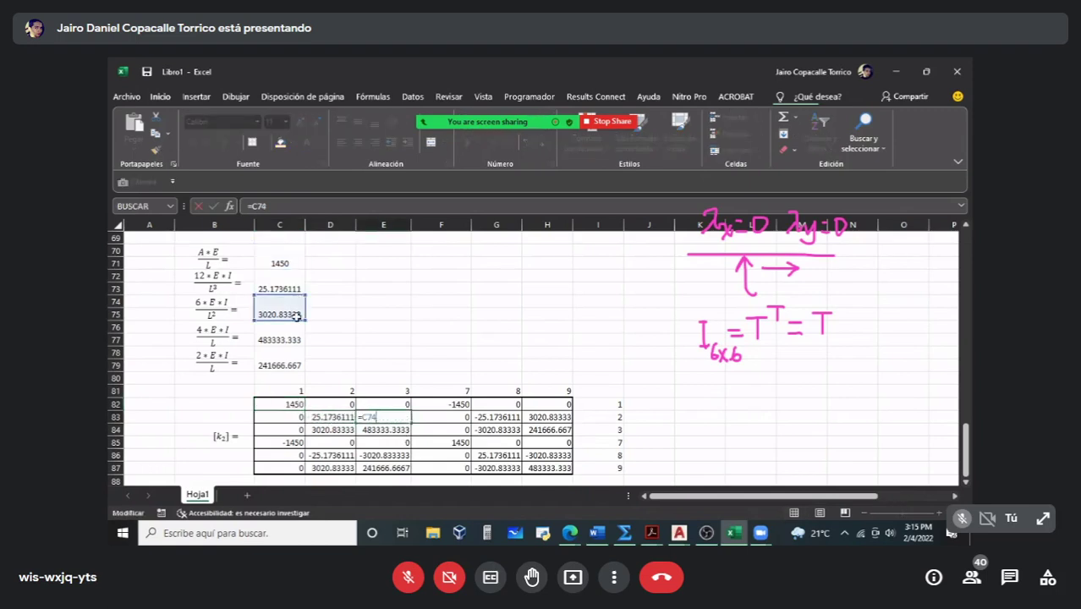
key(Escape)
double_click(383, 430)
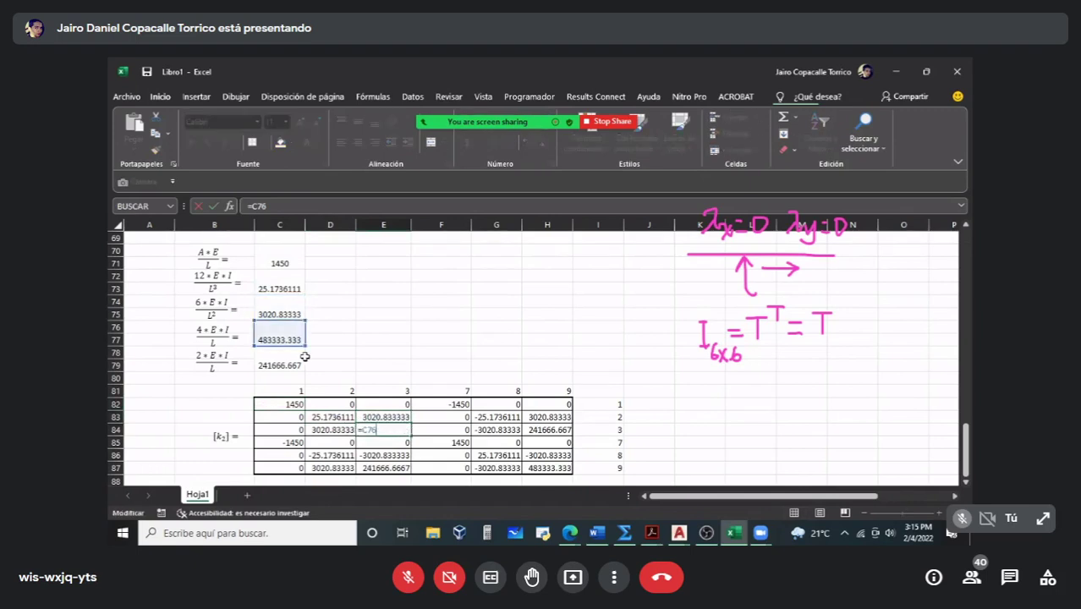
key(Escape)
Step: Check the coefficient references of the matrix formulas in H86, G86, G83, H83, G84 and H84
click(543, 455)
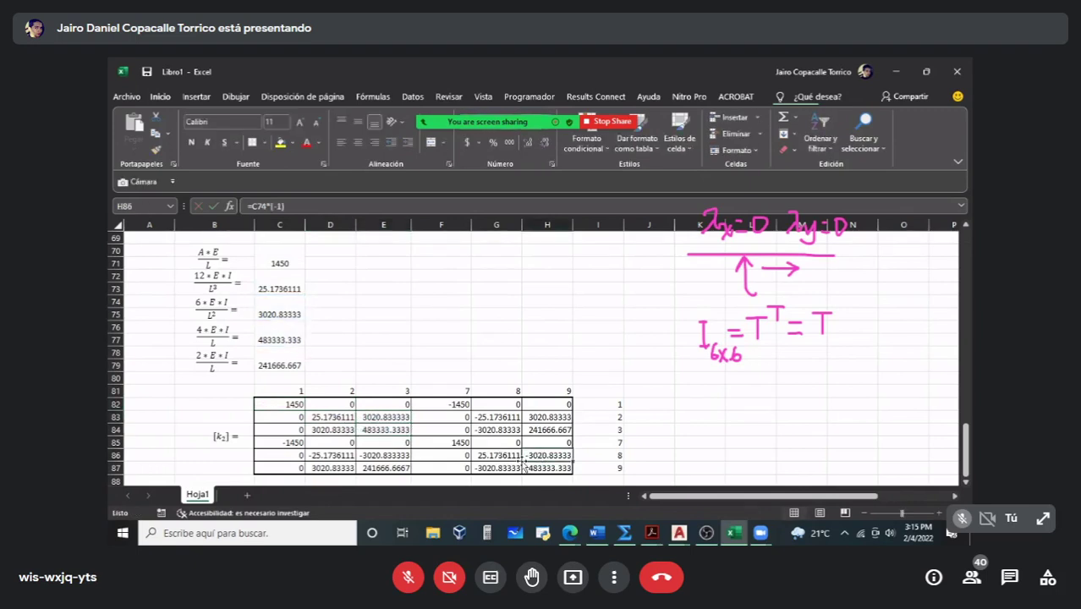
double_click(502, 455)
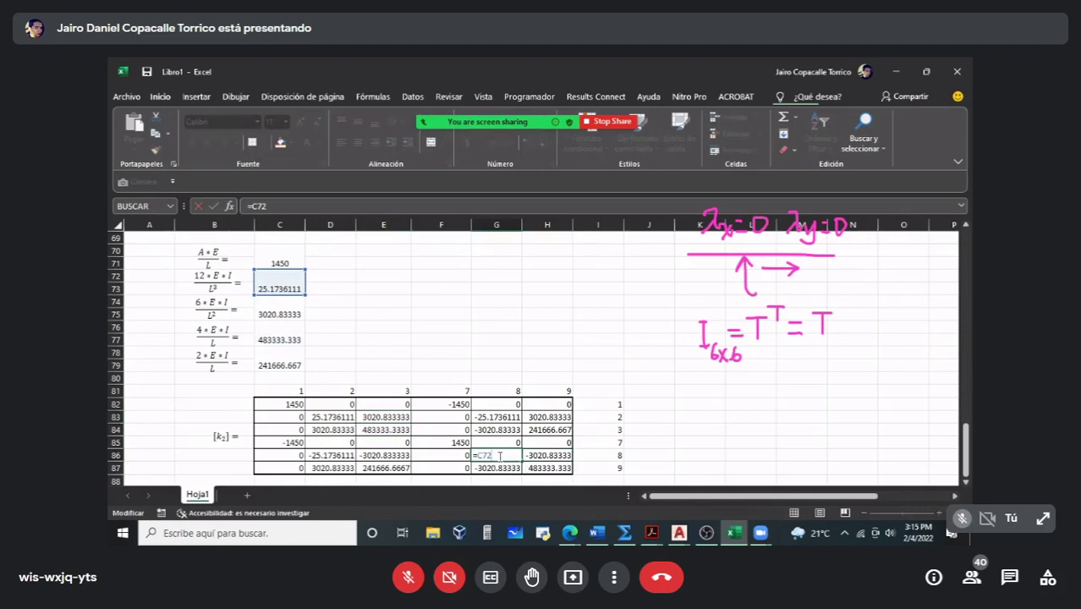
key(Escape)
double_click(501, 415)
key(Escape)
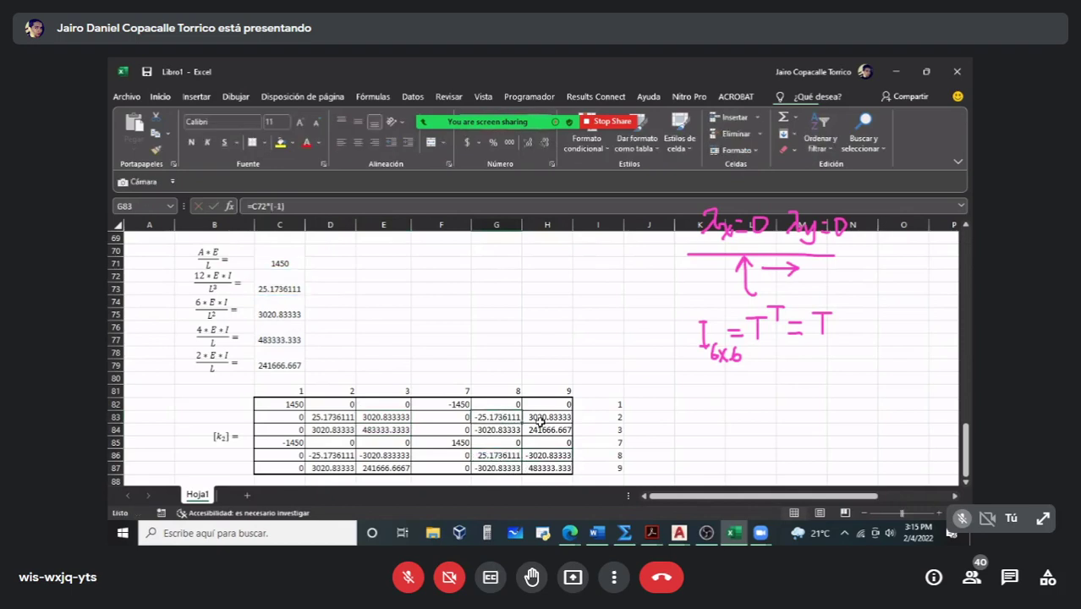
double_click(543, 417)
key(Escape)
double_click(500, 430)
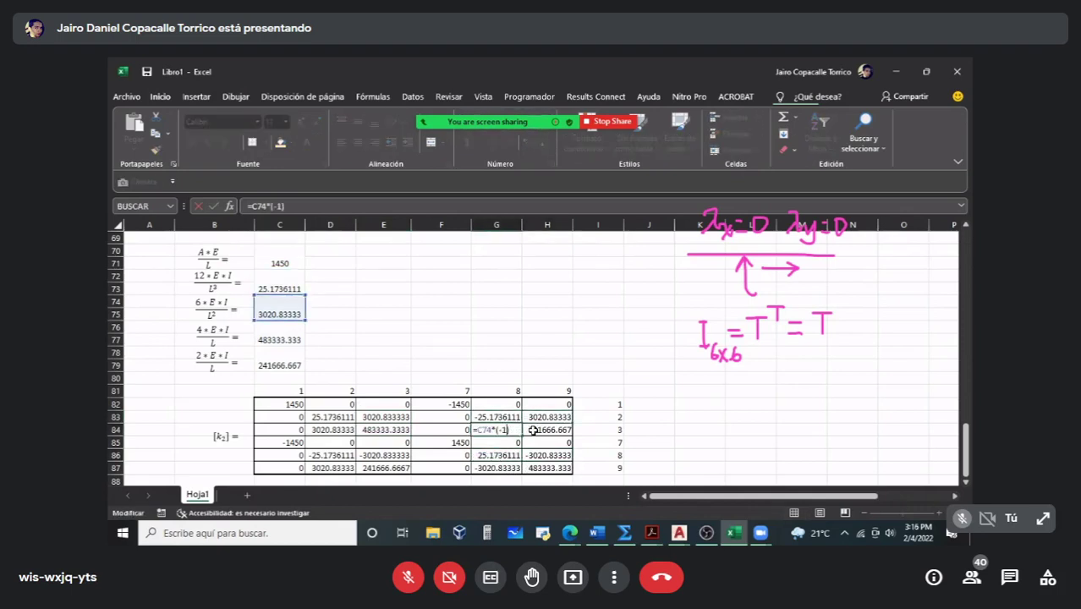
key(Escape)
double_click(534, 430)
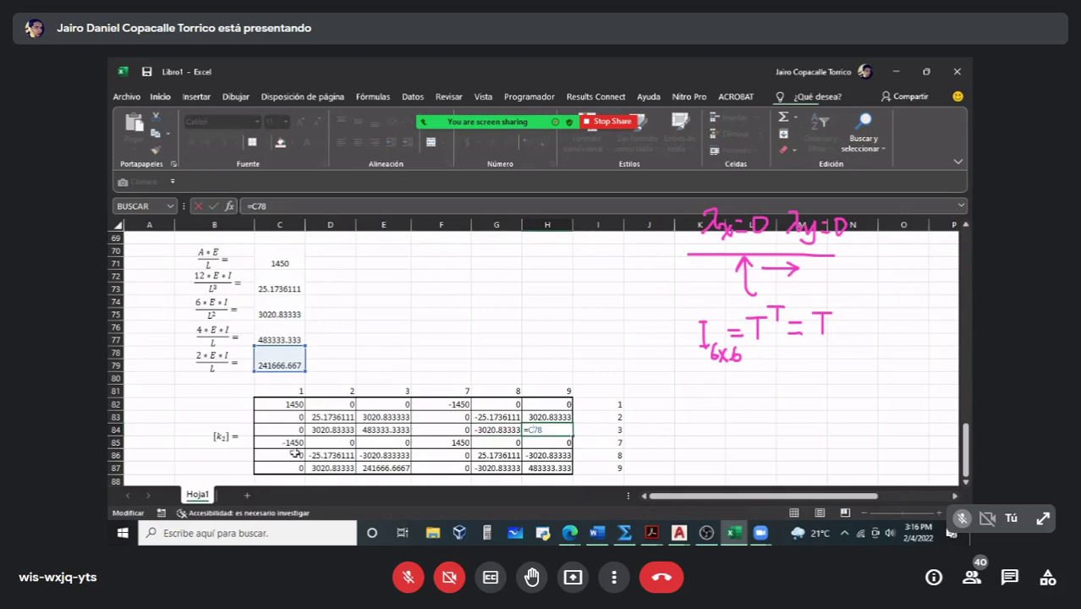
key(Escape)
Step: Check the coefficient references in the matrix's last two rows, in D86, D87, E87, G86, H86 and H87
double_click(330, 455)
key(Escape)
double_click(326, 469)
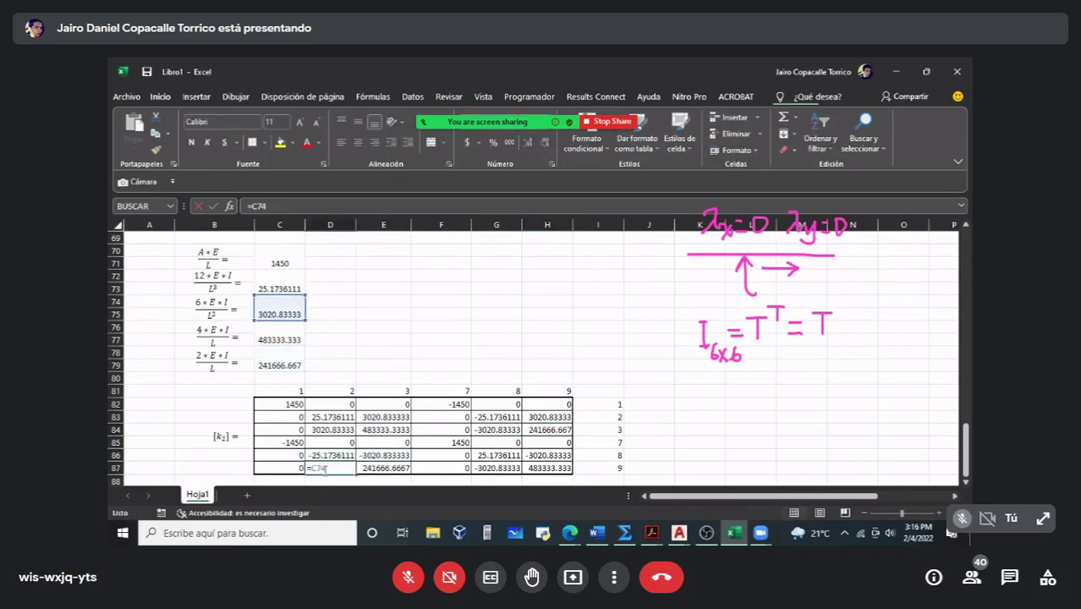
key(Escape)
double_click(389, 469)
key(Escape)
double_click(514, 457)
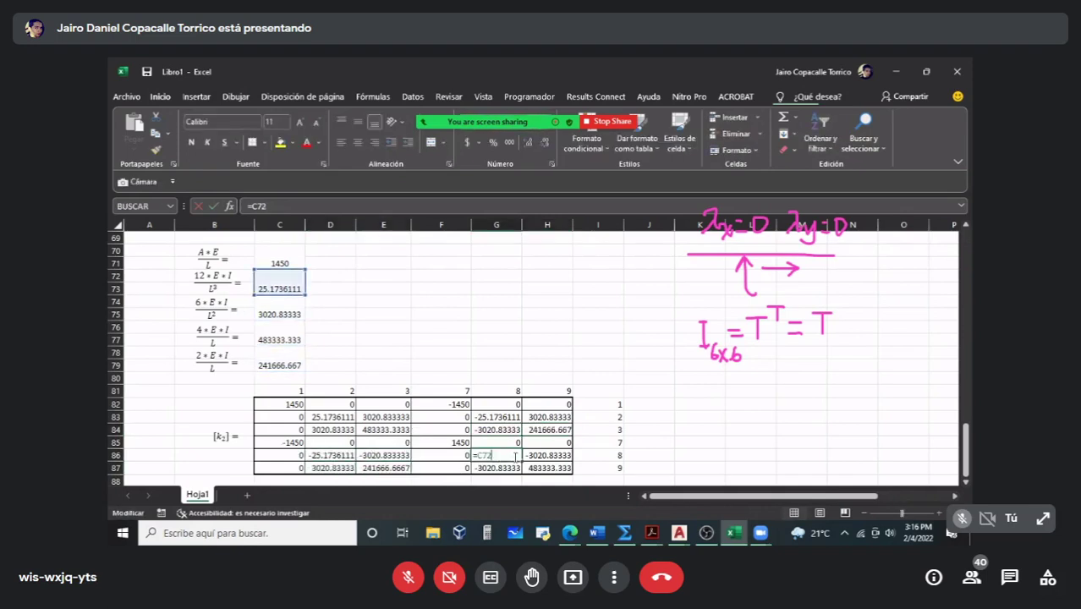
key(Escape)
double_click(548, 455)
key(Escape)
click(542, 468)
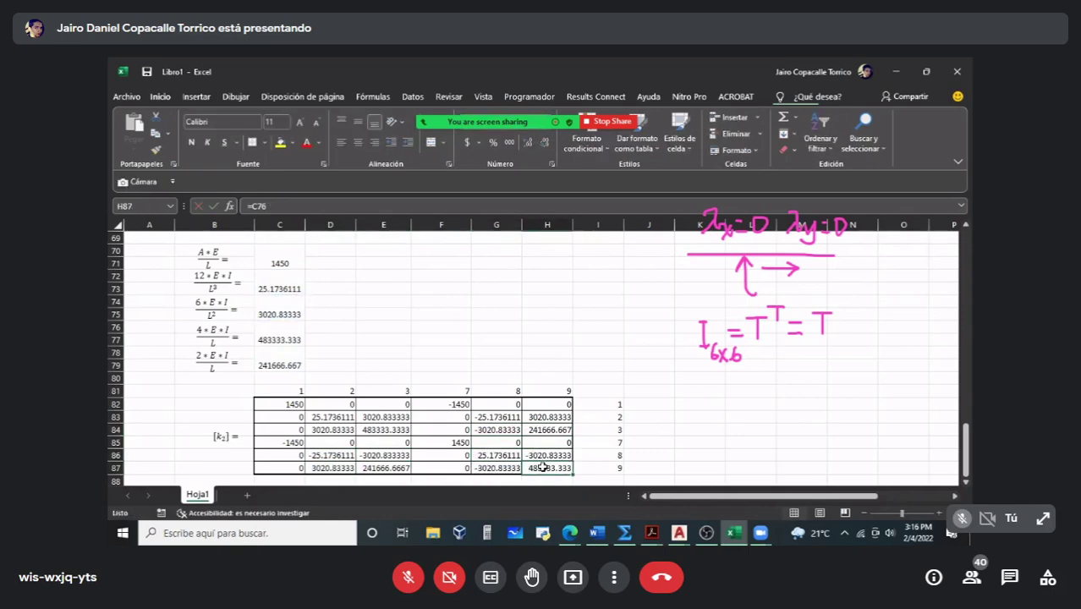
Step: Replace the lowercase k in element 2's matrix label with a capital K, reading [K2]
click(524, 354)
scroll(520, 382, down, 3)
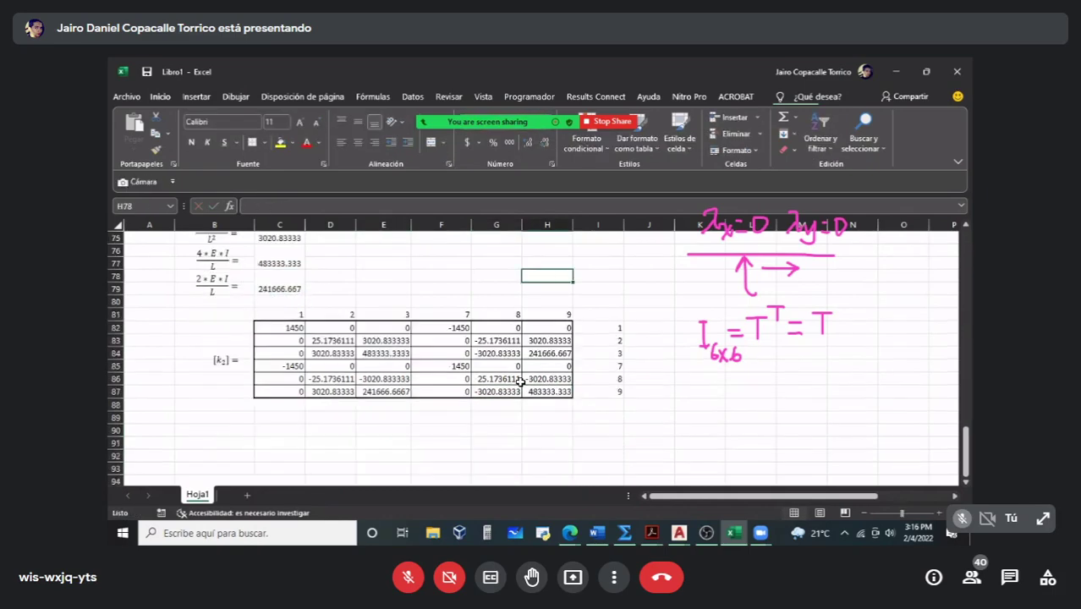
scroll(521, 383, up, 6)
scroll(520, 380, down, 5)
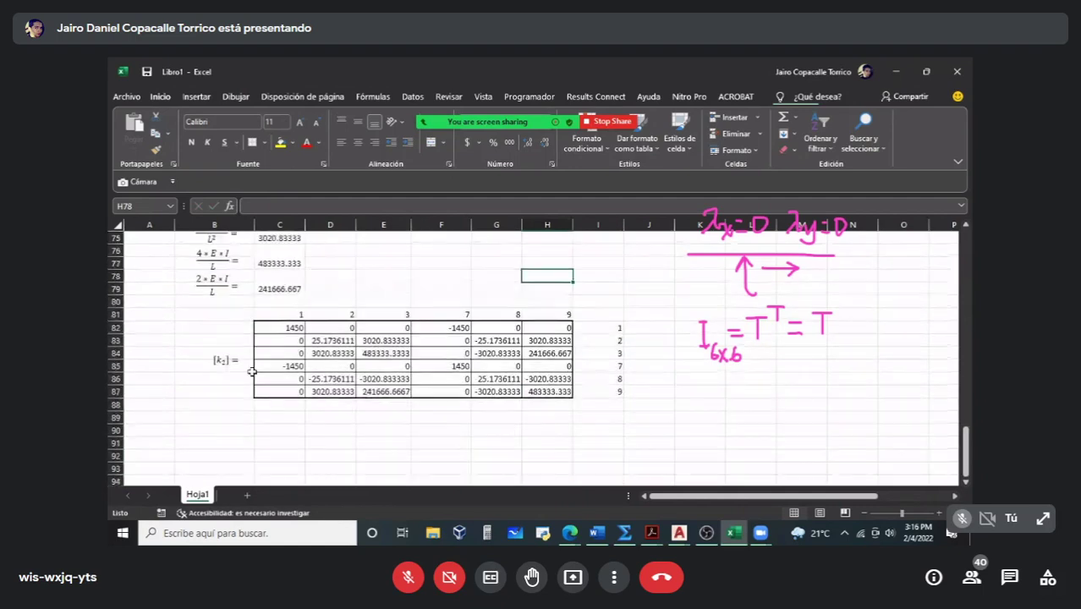
click(236, 371)
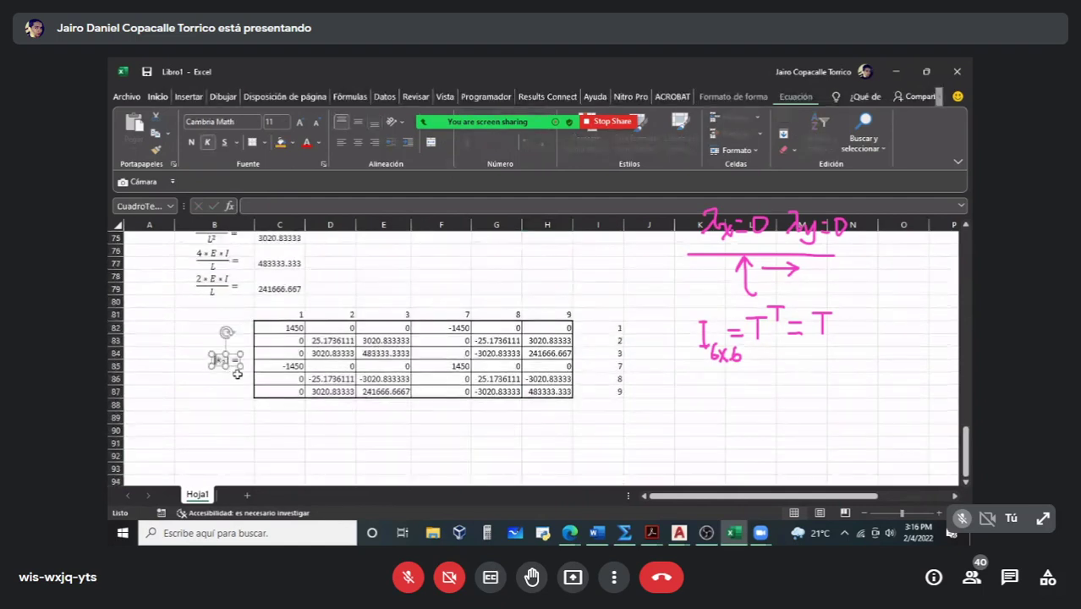
key(BackSpace)
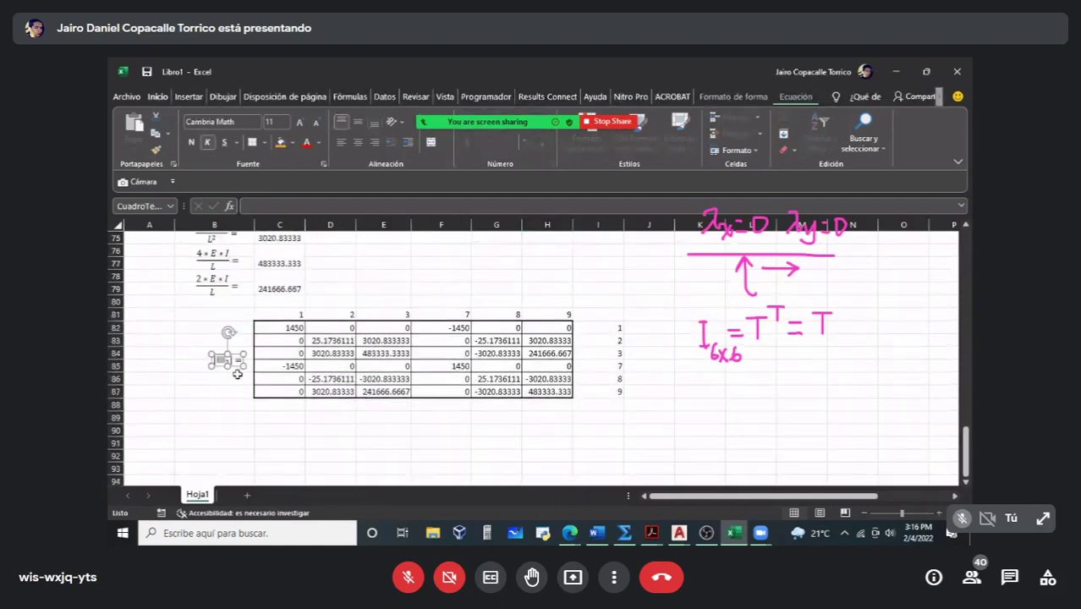
text(K)
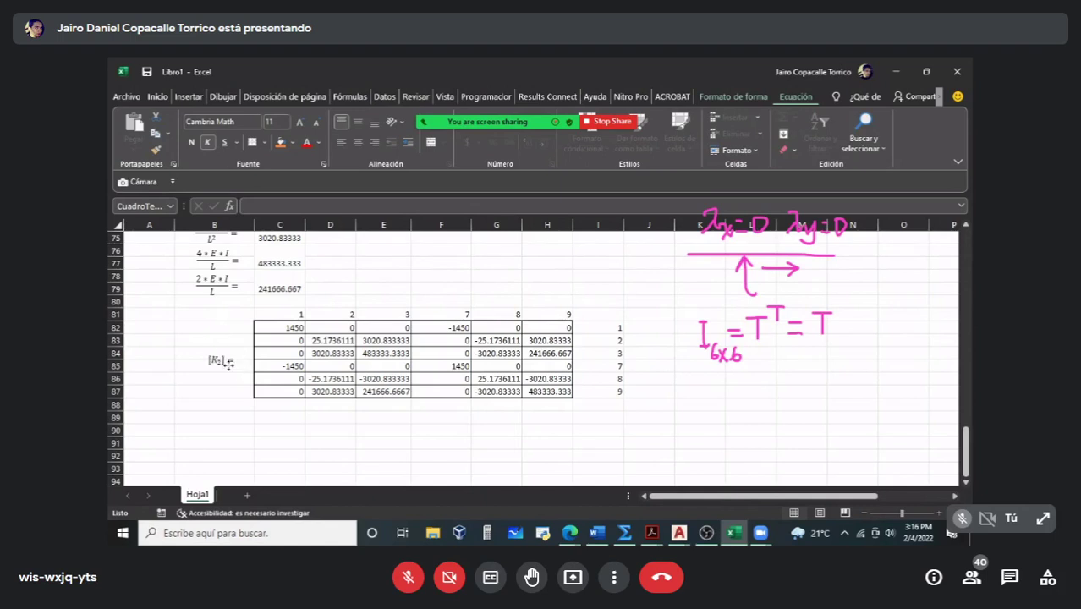
Step: Enter the heading "Matriz de rigidez de toda la estructura" in B90 below element 2's matrix
click(211, 430)
text(Matriz de rigidez de toda la estr)
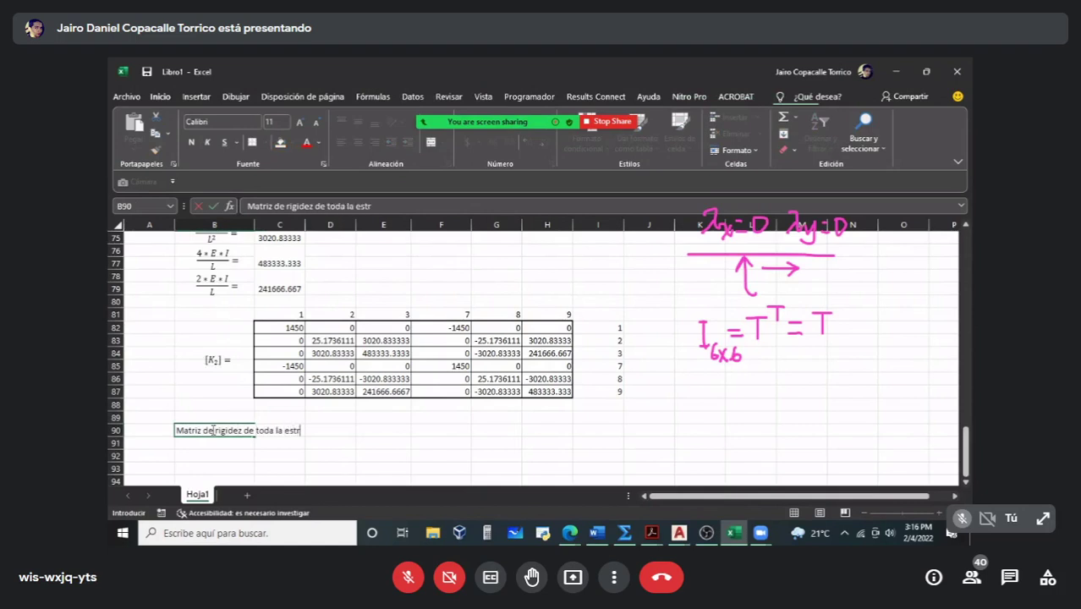
text(uctura)
key(Return)
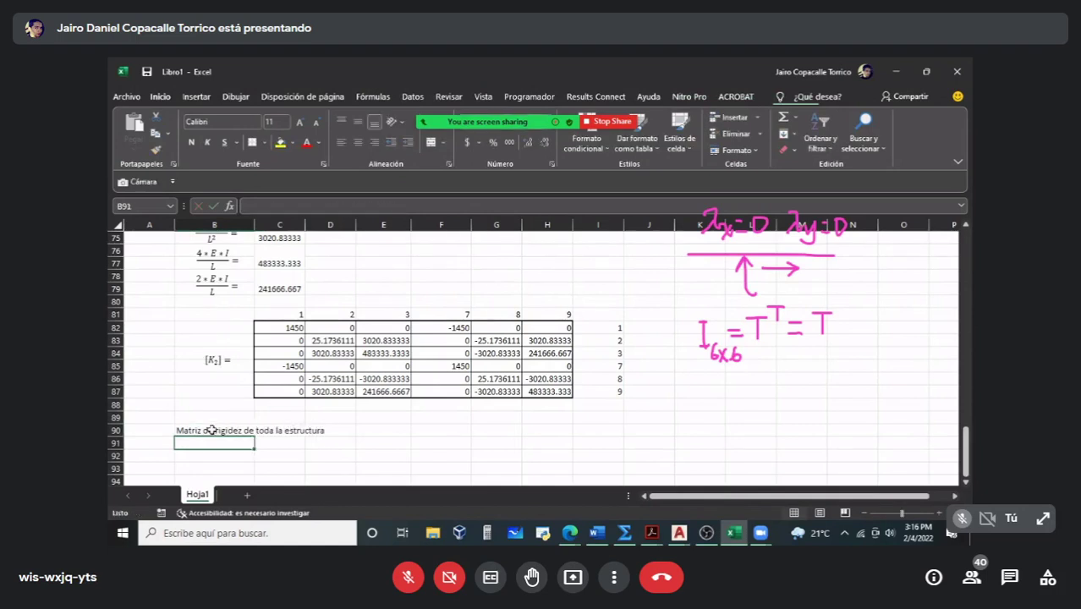
Step: Number the structure stiffness matrix's columns 1 to 8 across C93:J93, extending the series from 1, 2, 3
scroll(211, 429, down, 3)
click(276, 355)
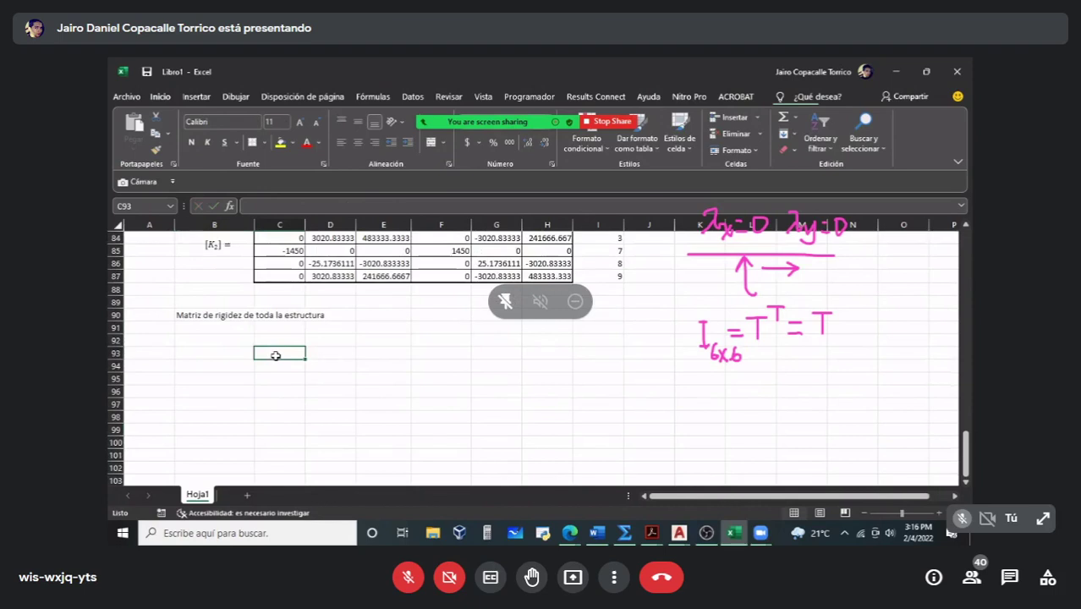
text(1)
key(Tab)
text(2)
key(Tab)
text(3)
click(276, 355)
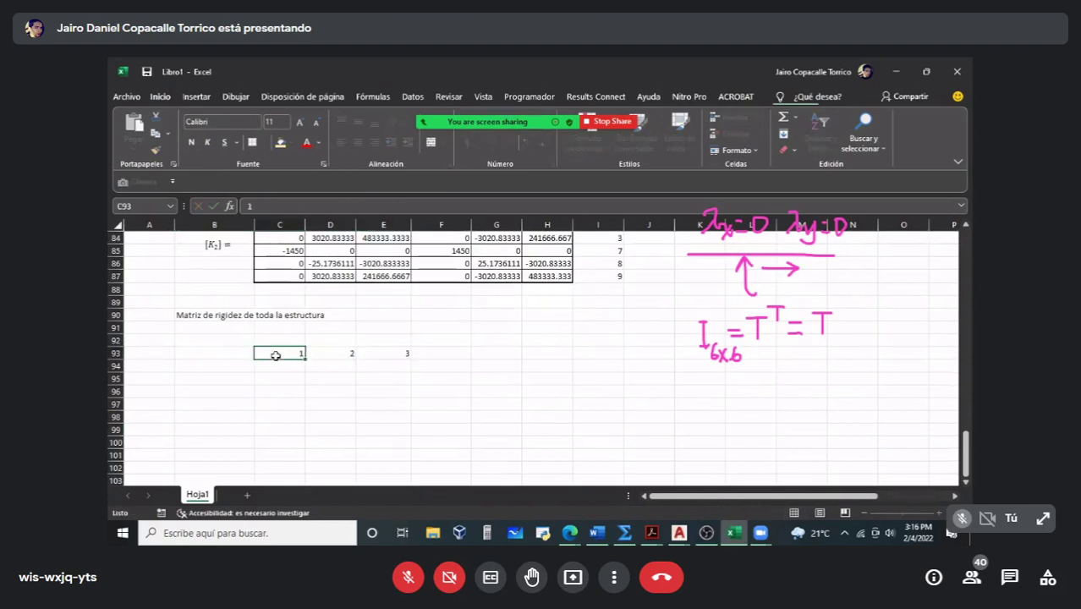
drag(276, 355, 722, 461)
Step: Number the structure stiffness matrix's rows 1 to 8 down K94:K101
click(707, 372)
text(1)
key(Return)
text(2)
key(Return)
text(3)
key(Return)
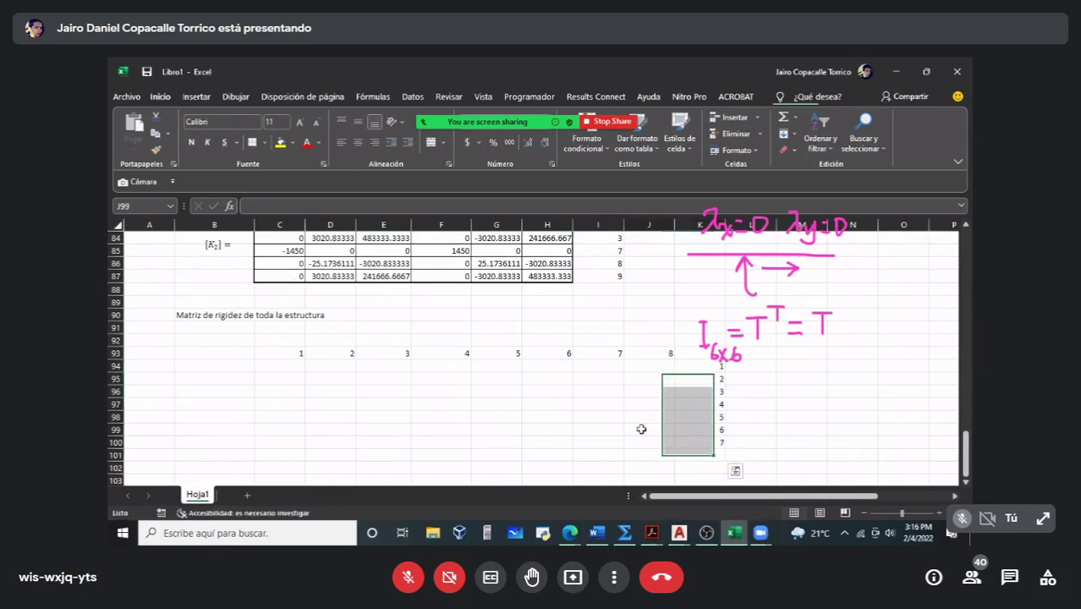
Step: Apply a thick outline and inside borders to the empty 8-by-8 matrix range C94:J101
drag(649, 365, 264, 456)
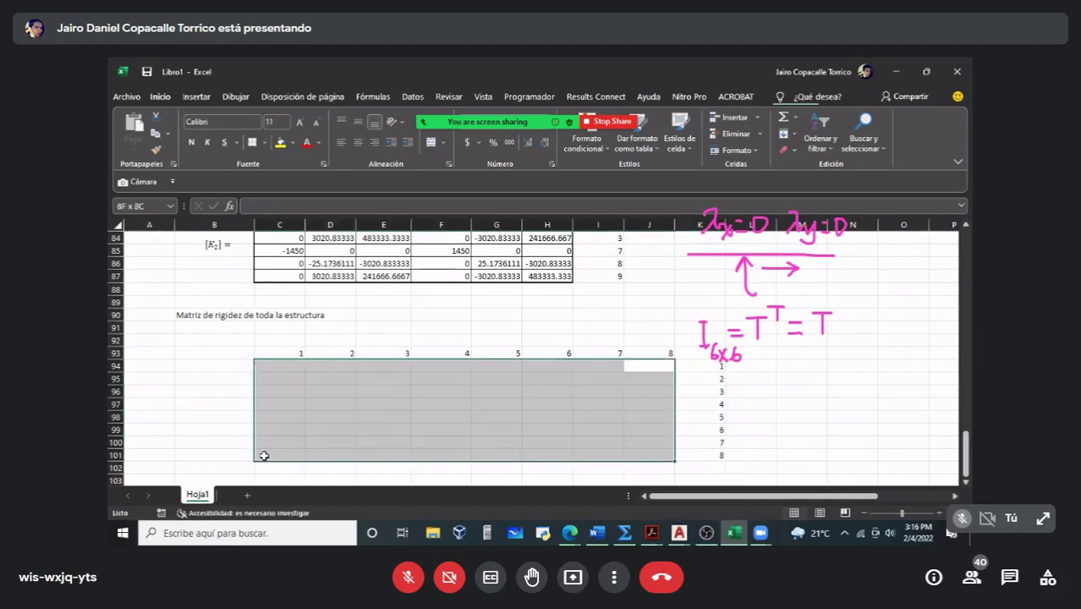
key(ctrl+1)
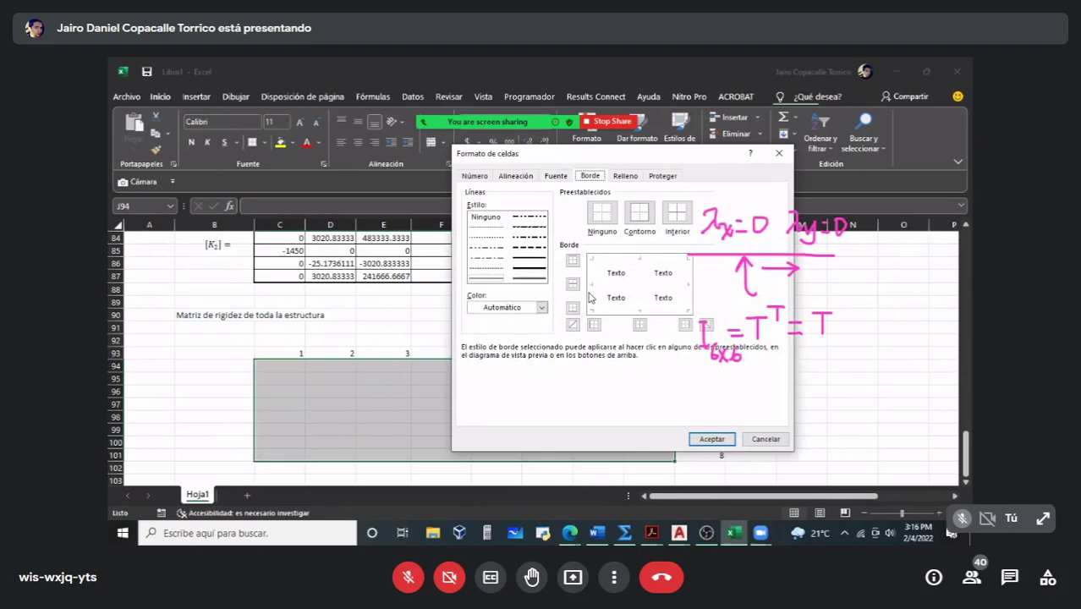
click(536, 268)
click(638, 212)
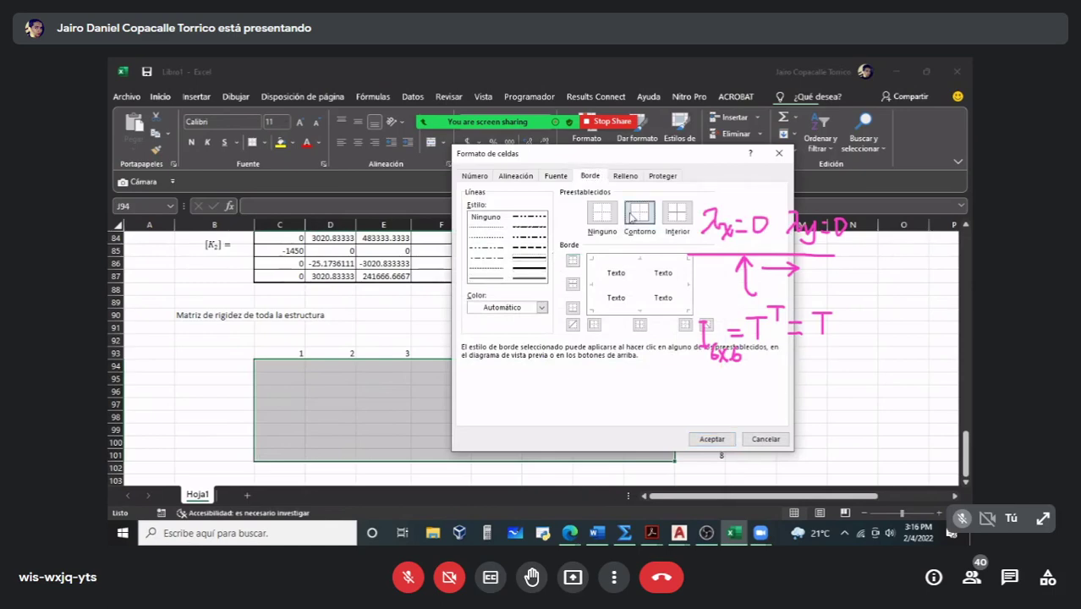
click(681, 213)
click(711, 438)
click(568, 329)
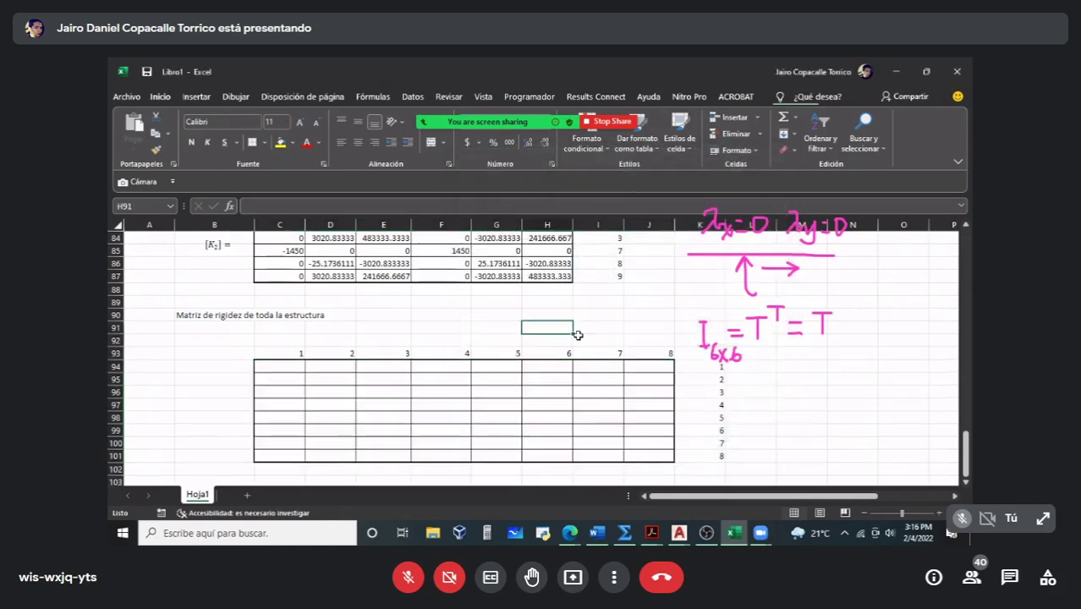
Step: Extend the structure matrix numbering with a 9 in K93 for the columns and a 9 in K102 for the rows
scroll(577, 335, up, 1)
click(598, 313)
scroll(699, 411, down, 2)
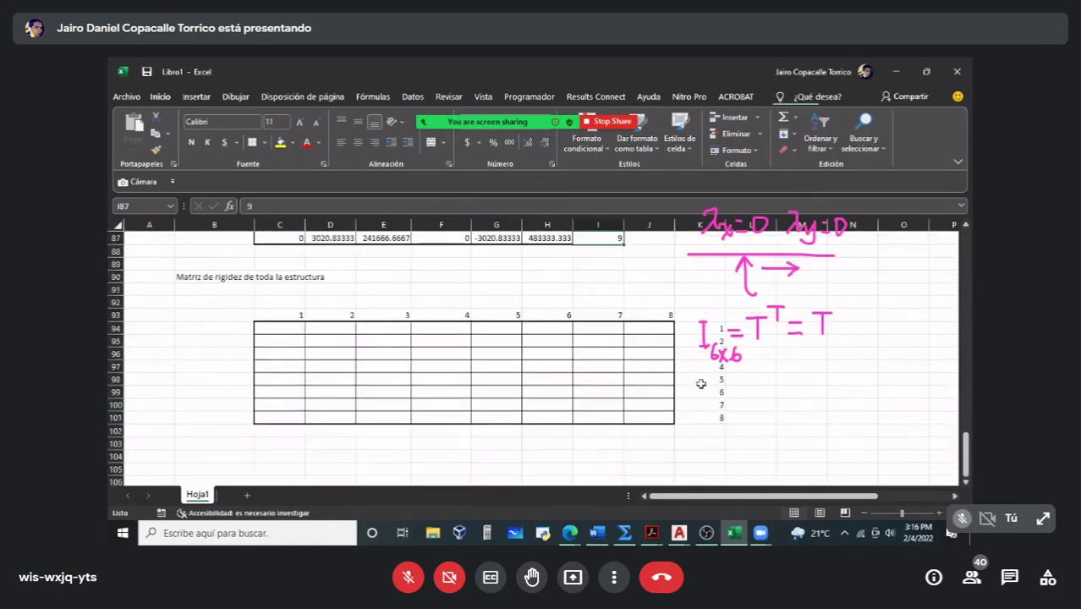
scroll(700, 383, up, 2)
click(692, 392)
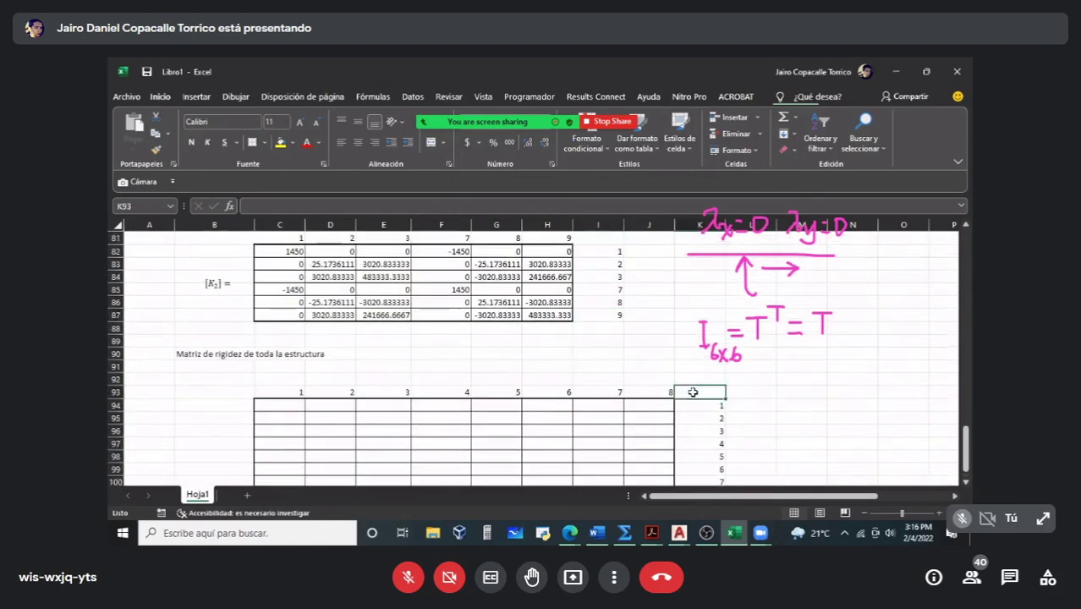
text(9)
key(Return)
key(Down)
key(Down)
key(Down)
key(Down)
key(Down)
key(Down)
key(Down)
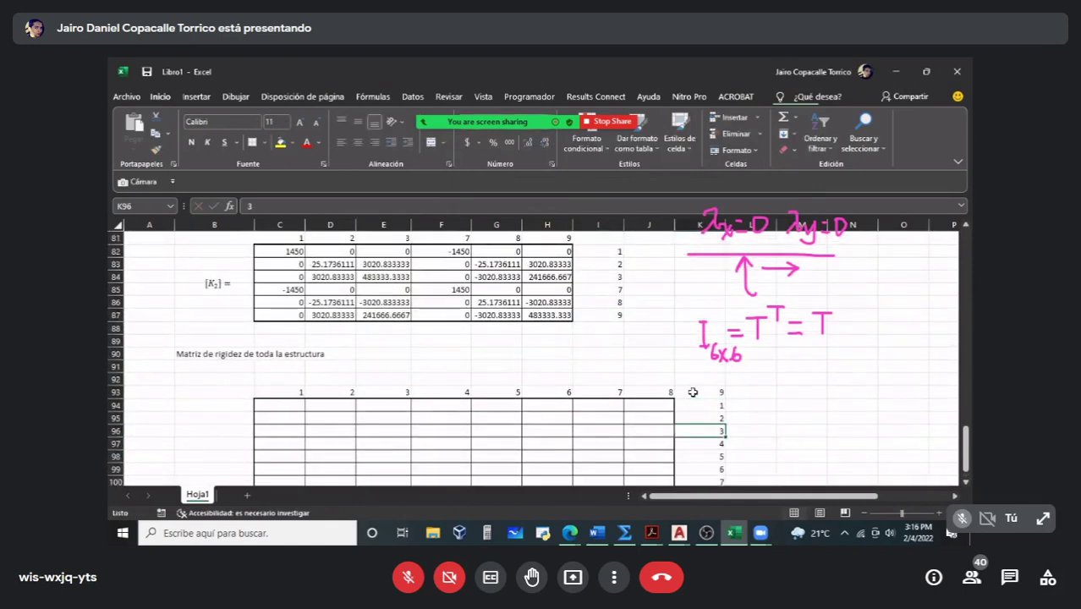
key(Down)
key(Down)
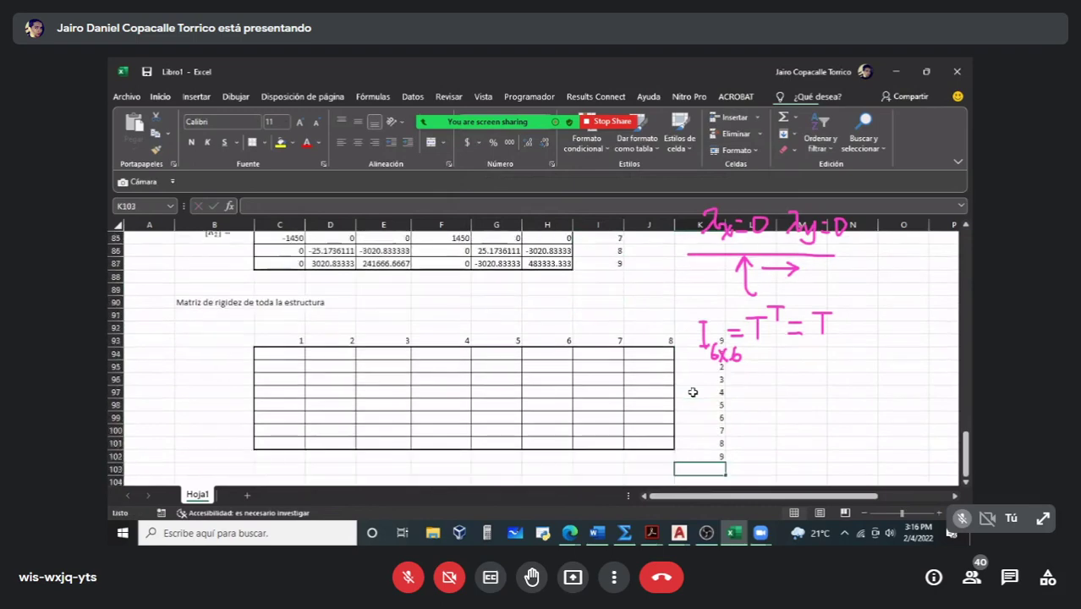
Step: Move the row numbers 1 to 9 from K94:K102 to L94:L102, freeing column K for the ninth matrix column
drag(699, 353, 765, 458)
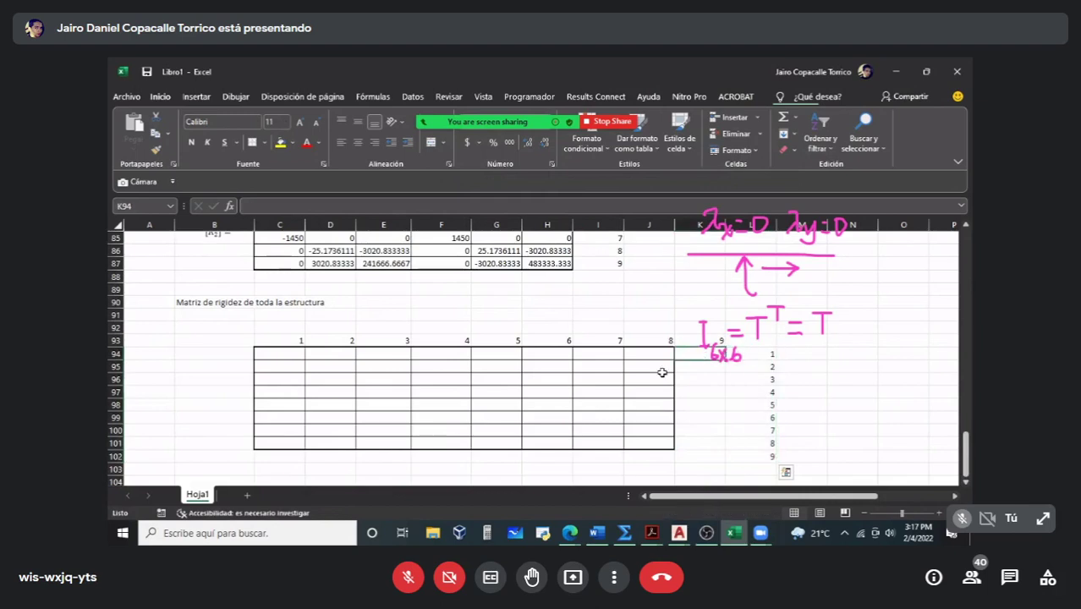
drag(663, 372, 289, 459)
click(288, 468)
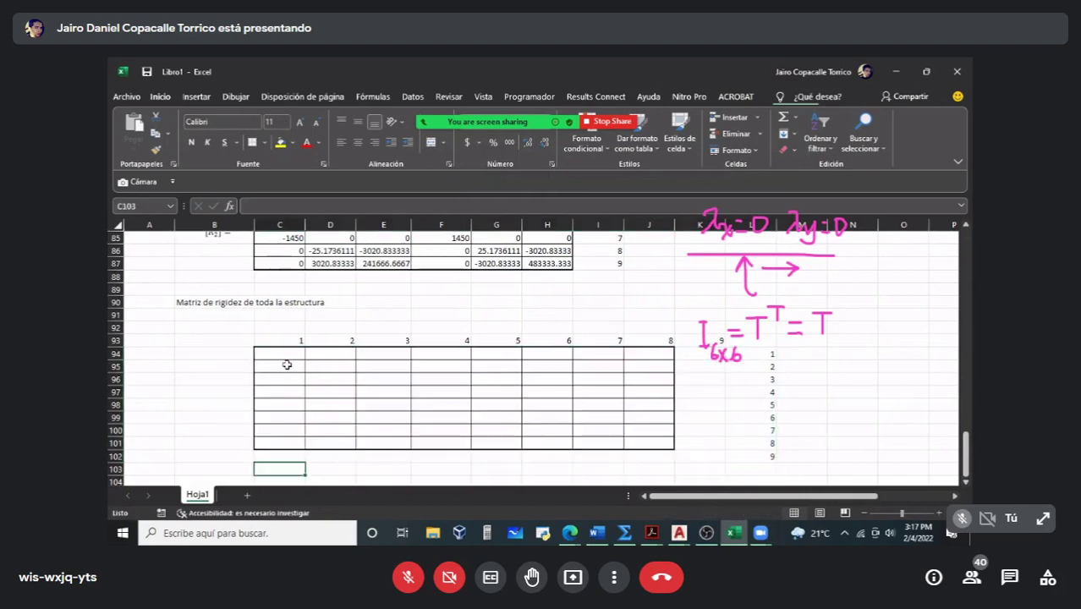
Step: Apply a thick outline and thin inside borders to the 9-by-9 structure matrix range C94:K102
drag(288, 351, 721, 464)
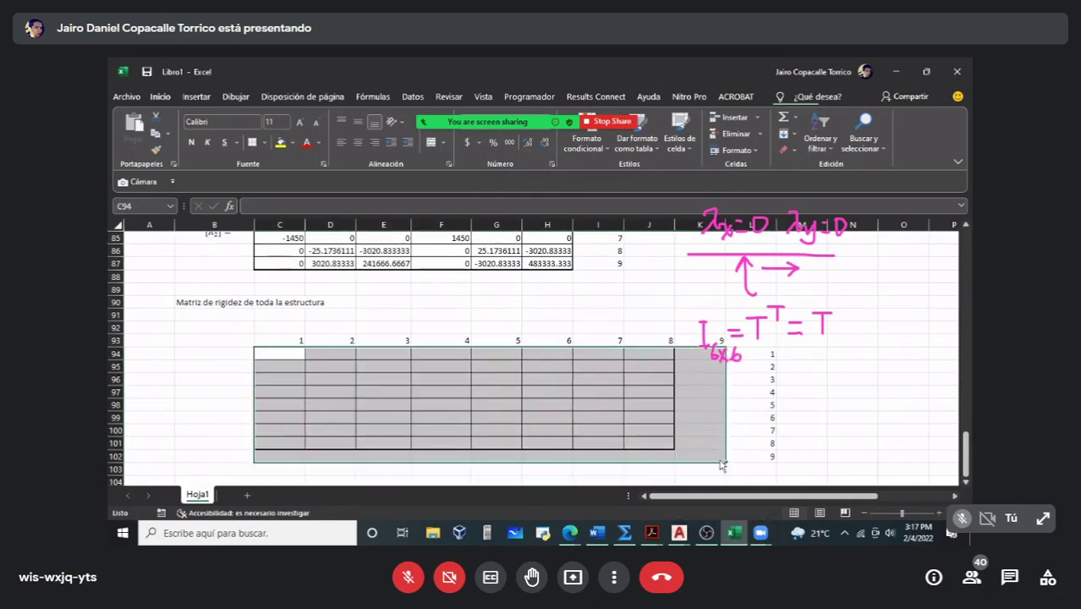
key(ctrl+1)
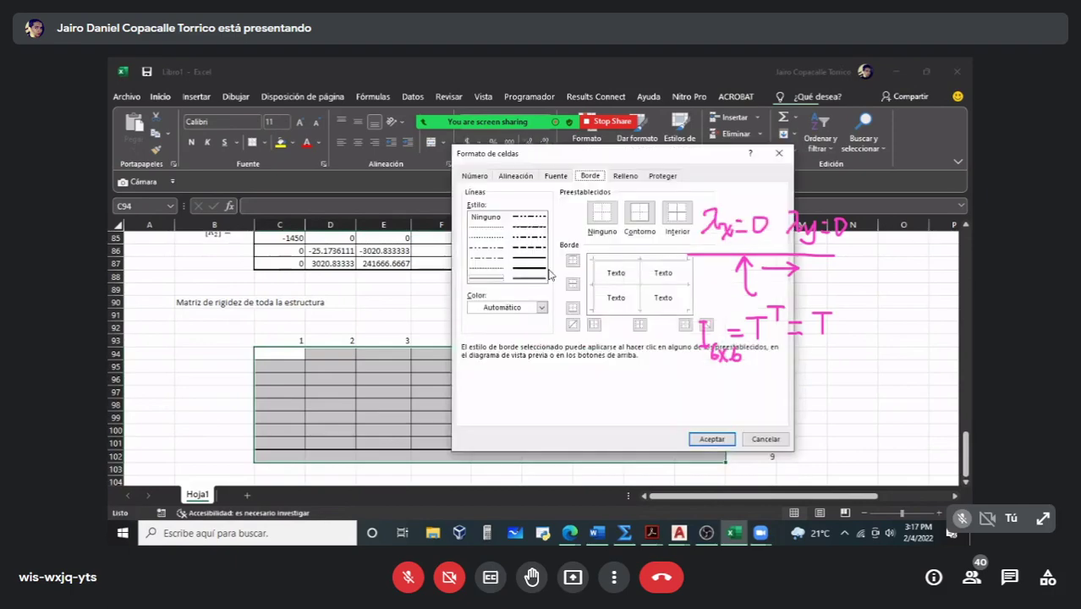
click(640, 213)
click(487, 277)
click(677, 213)
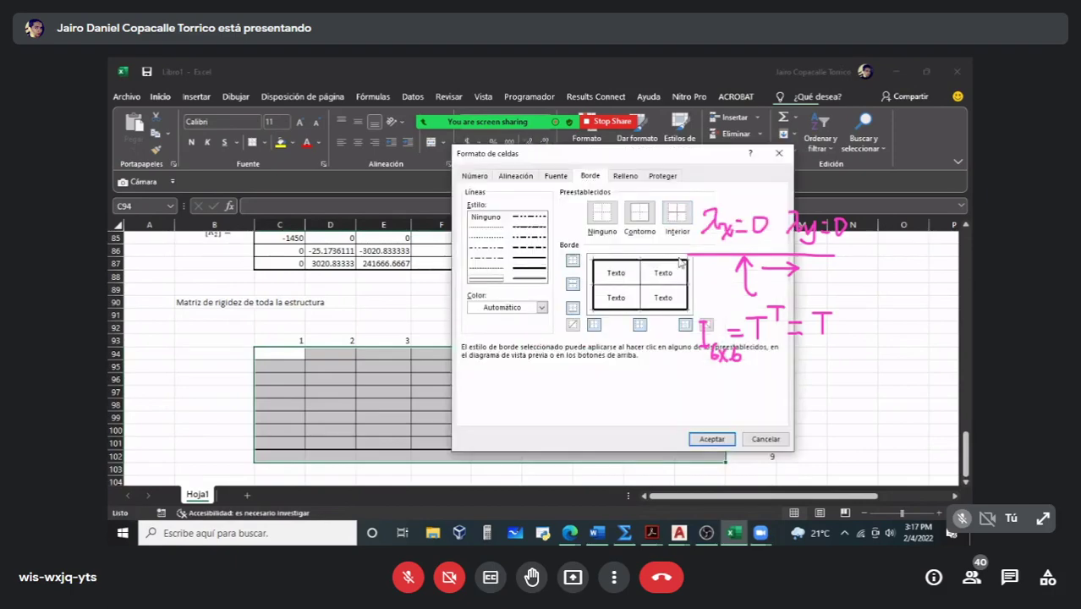
click(708, 439)
click(596, 338)
Step: Fill element 2's global stiffness matrix in C82:H87 with yellow
click(285, 354)
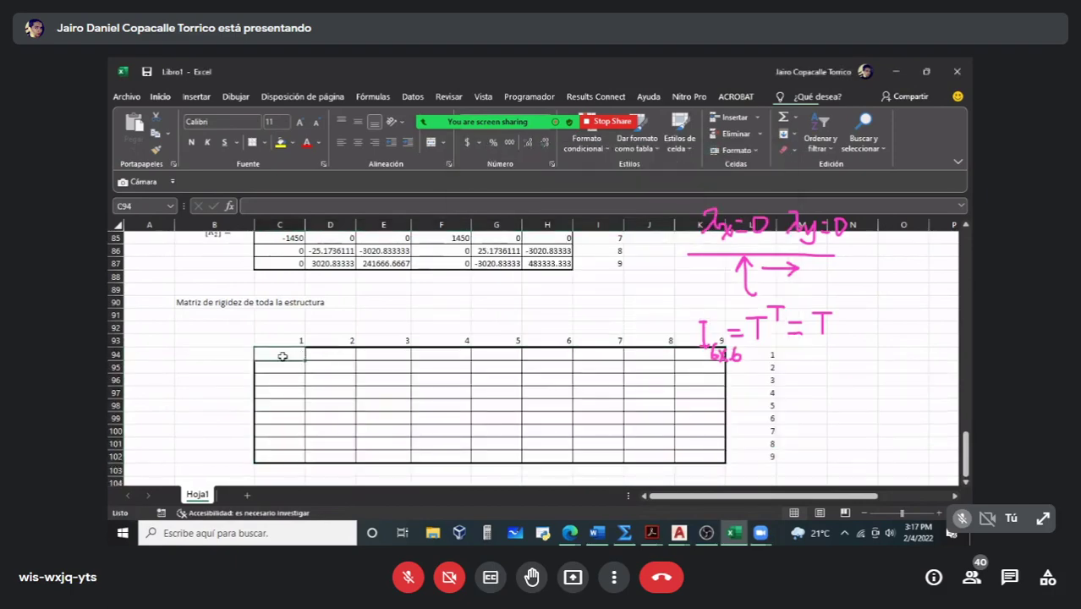
scroll(358, 356, up, 1)
scroll(357, 356, up, 3)
scroll(359, 356, up, 4)
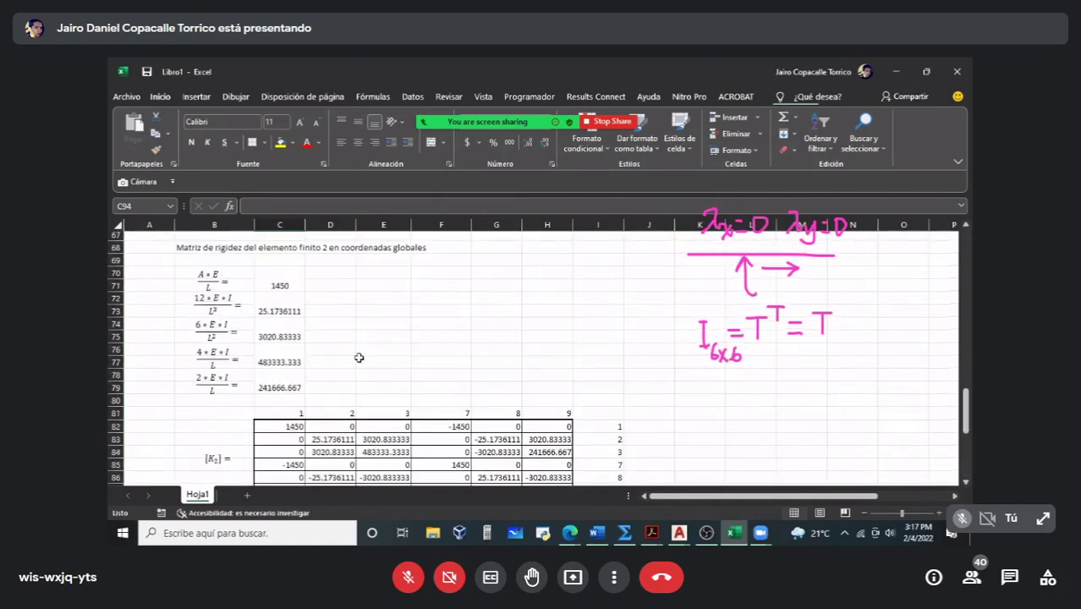
scroll(359, 356, down, 4)
click(562, 304)
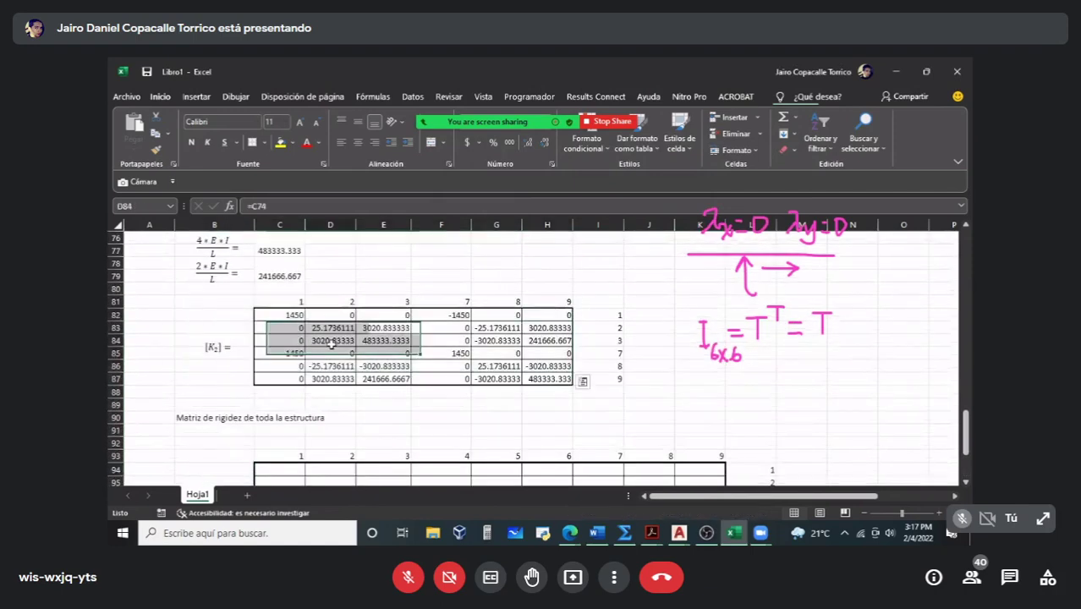
drag(279, 315, 571, 382)
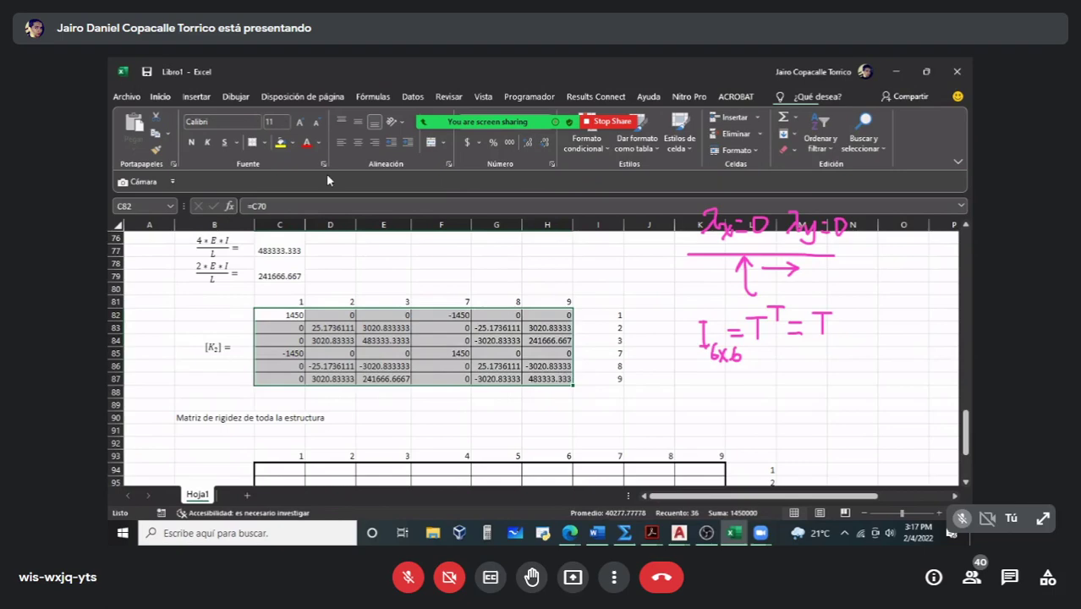
click(281, 143)
Step: Fill element 1's global stiffness matrix in C61:H66 with yellow
scroll(441, 357, up, 13)
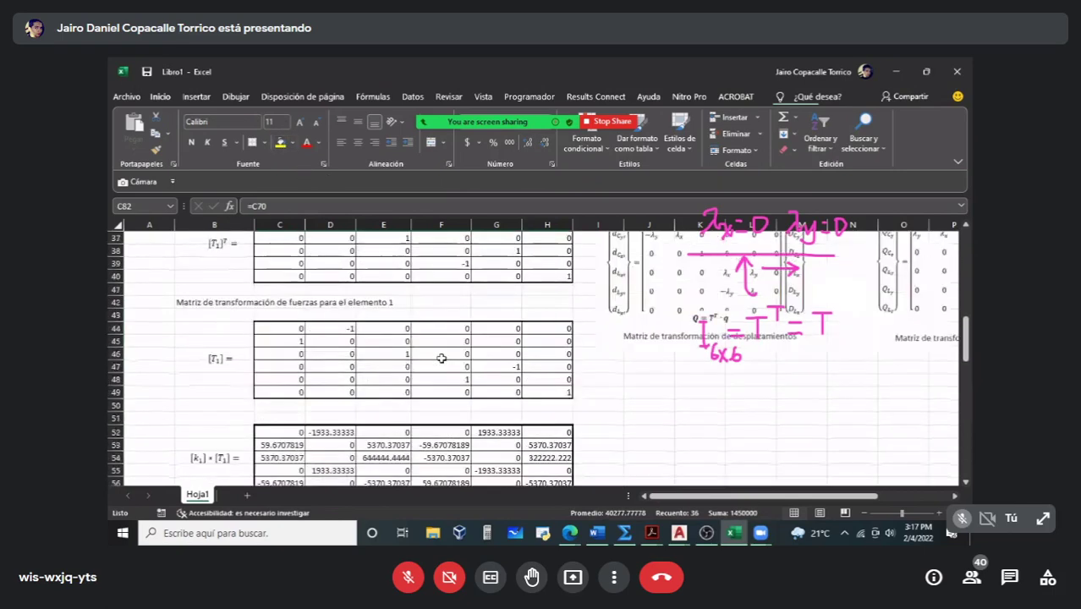
scroll(440, 358, up, 12)
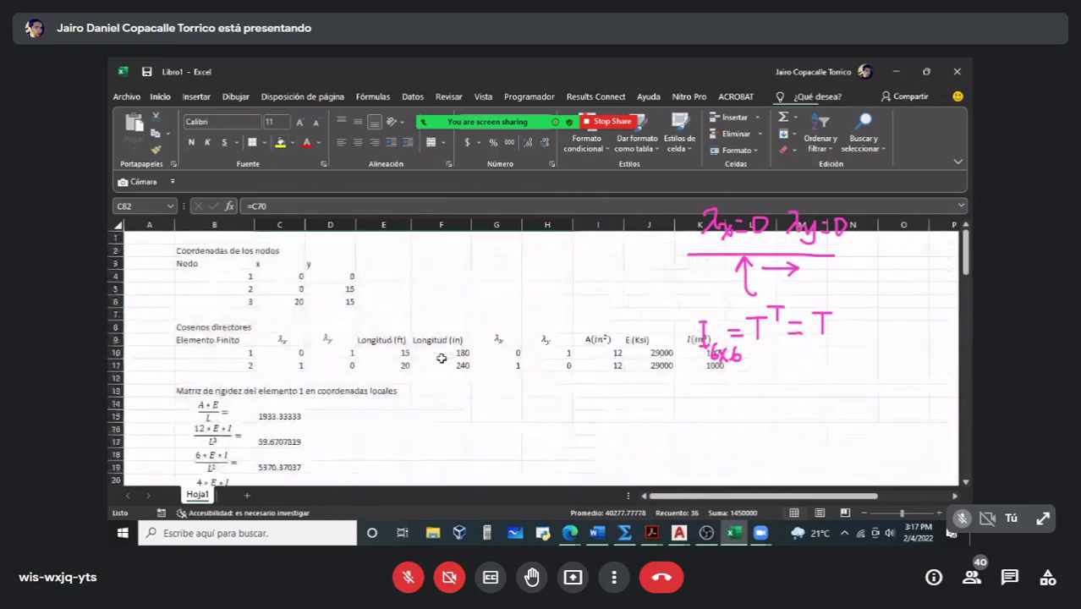
scroll(441, 358, down, 20)
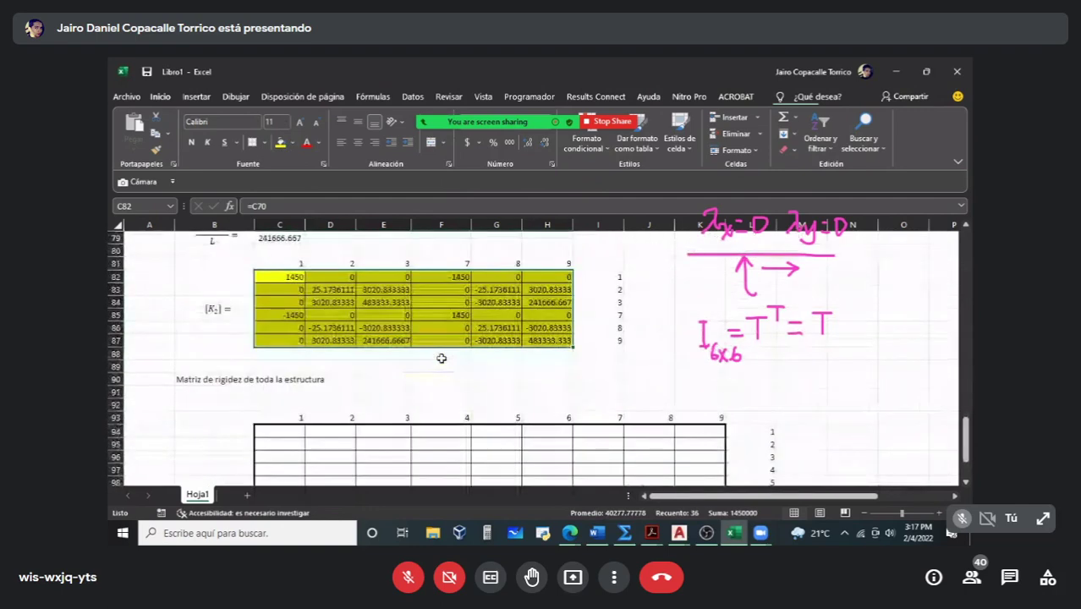
scroll(441, 358, up, 8)
drag(260, 313, 545, 380)
click(280, 142)
click(408, 407)
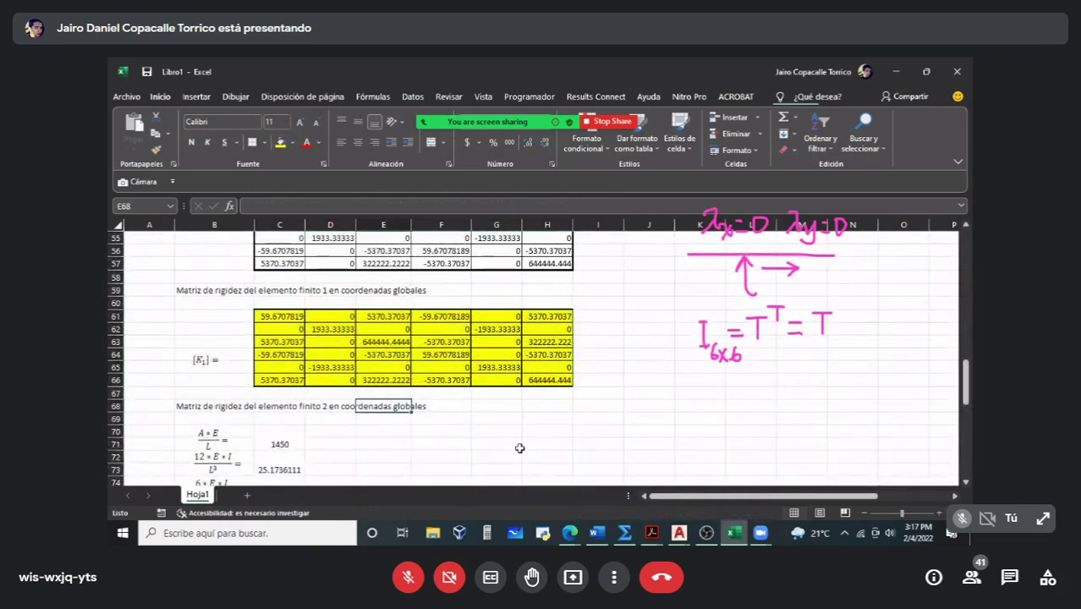
Step: Enter =C82 in C94, the structure matrix's first cell, to bring in element 2's row 1, column 1 term
scroll(517, 440, down, 9)
scroll(518, 440, up, 1)
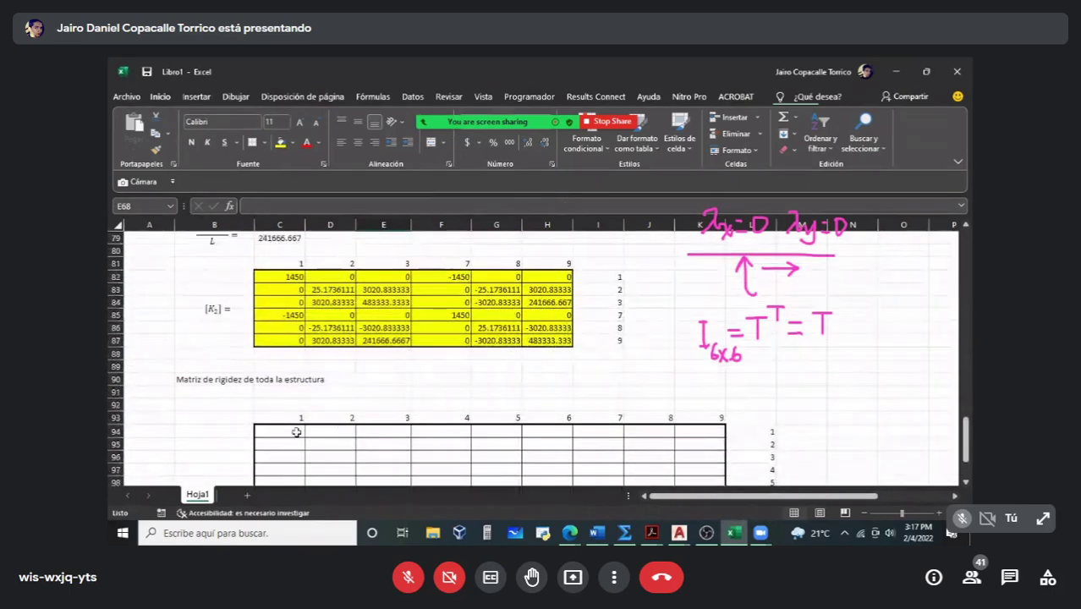
click(274, 437)
text(=)
scroll(362, 422, up, 1)
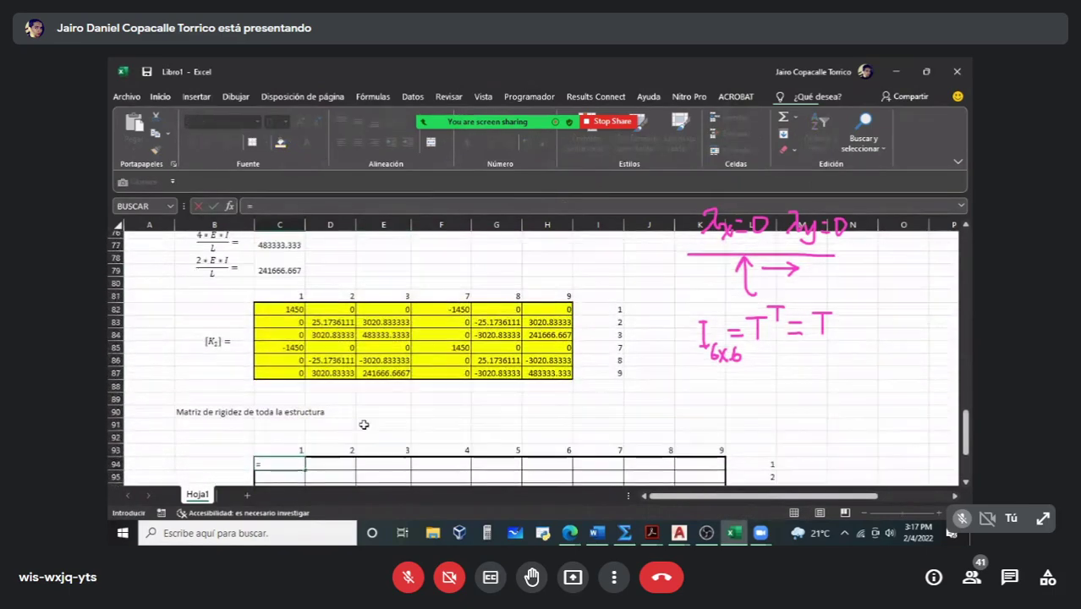
scroll(372, 415, down, 1)
click(288, 274)
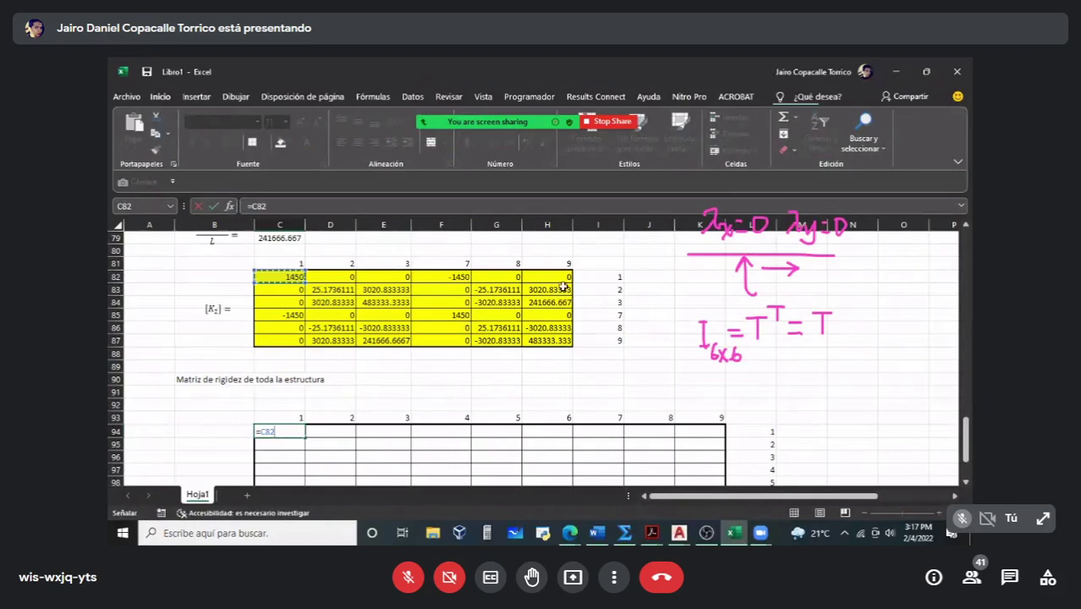
scroll(763, 399, down, 1)
scroll(764, 399, up, 1)
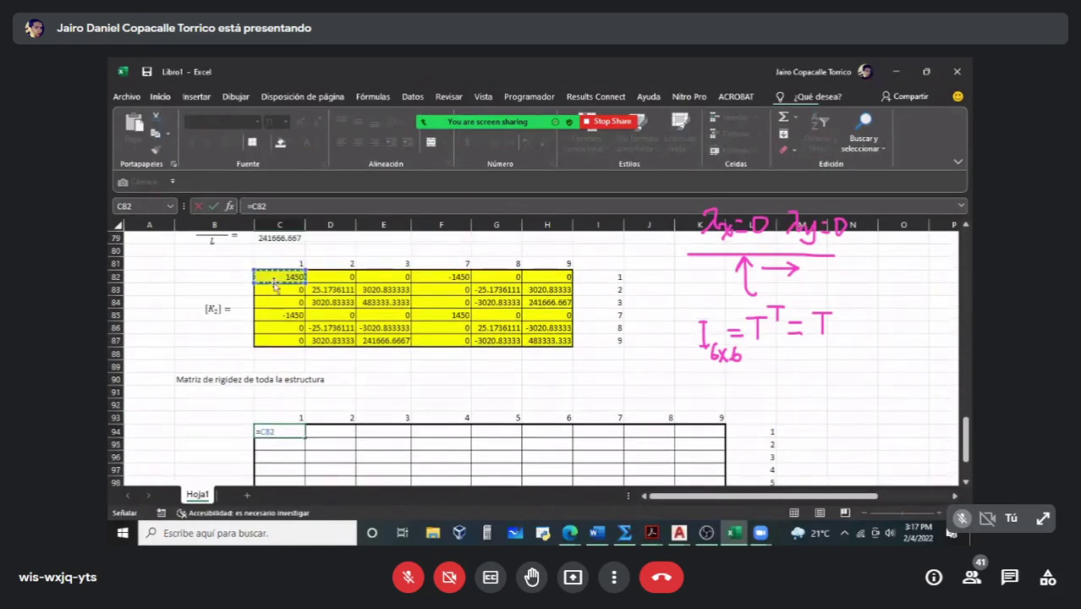
key(Tab)
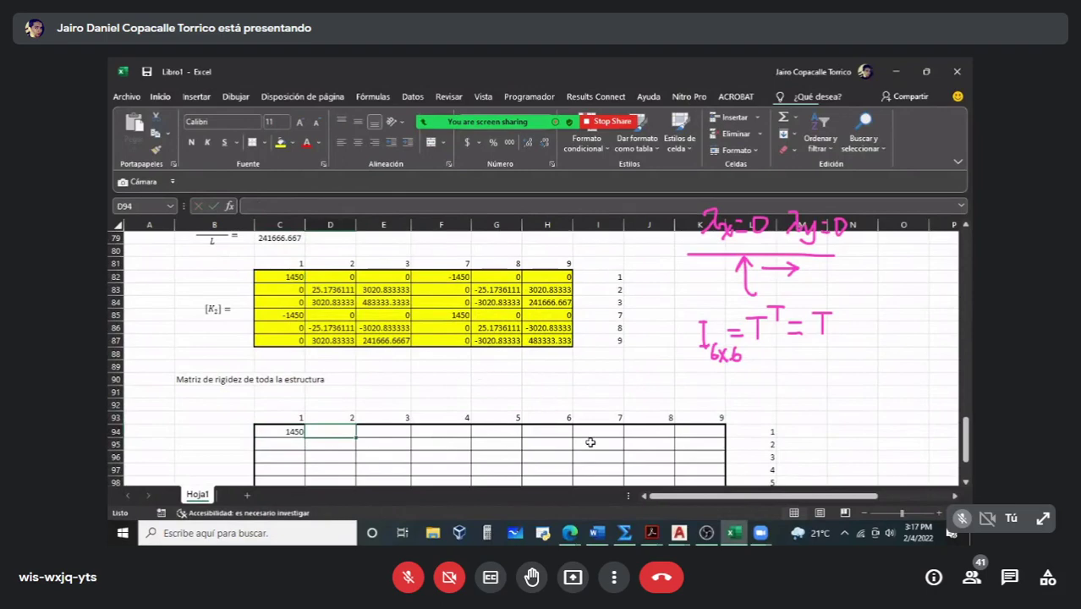
click(597, 532)
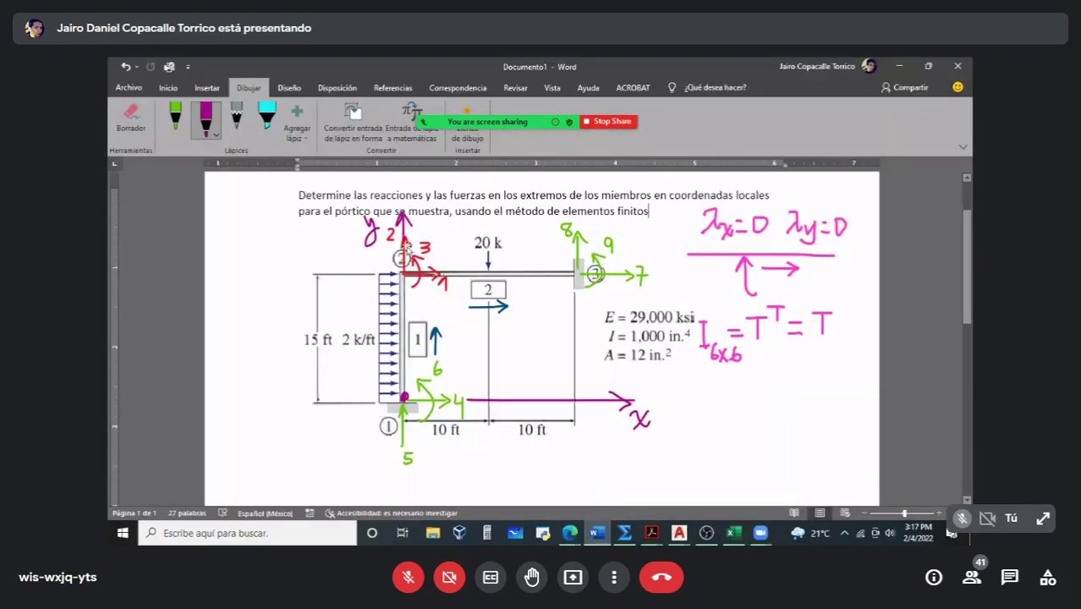
click(733, 532)
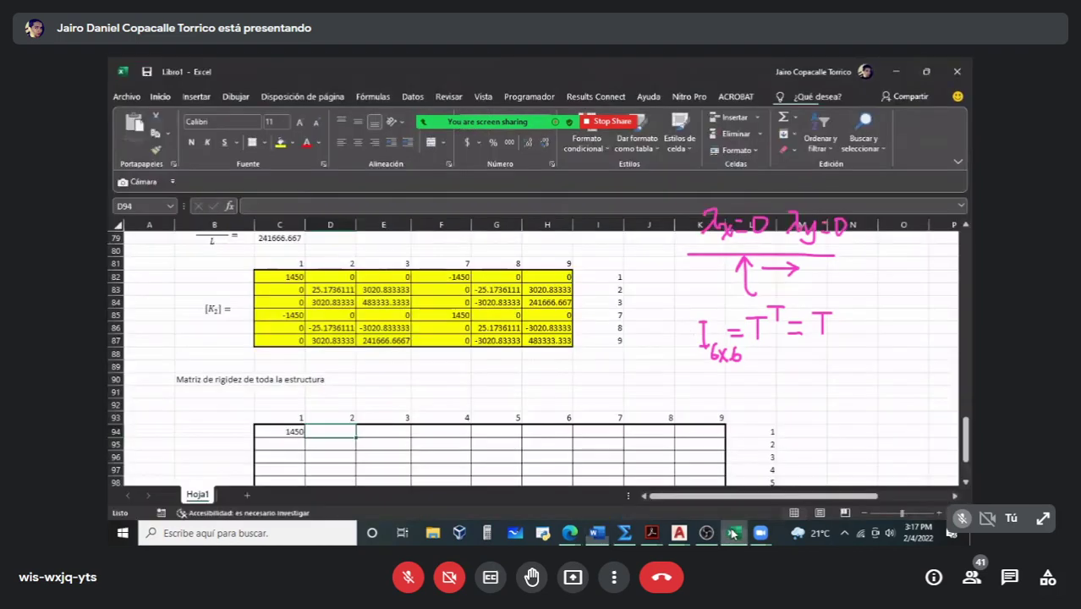
click(308, 206)
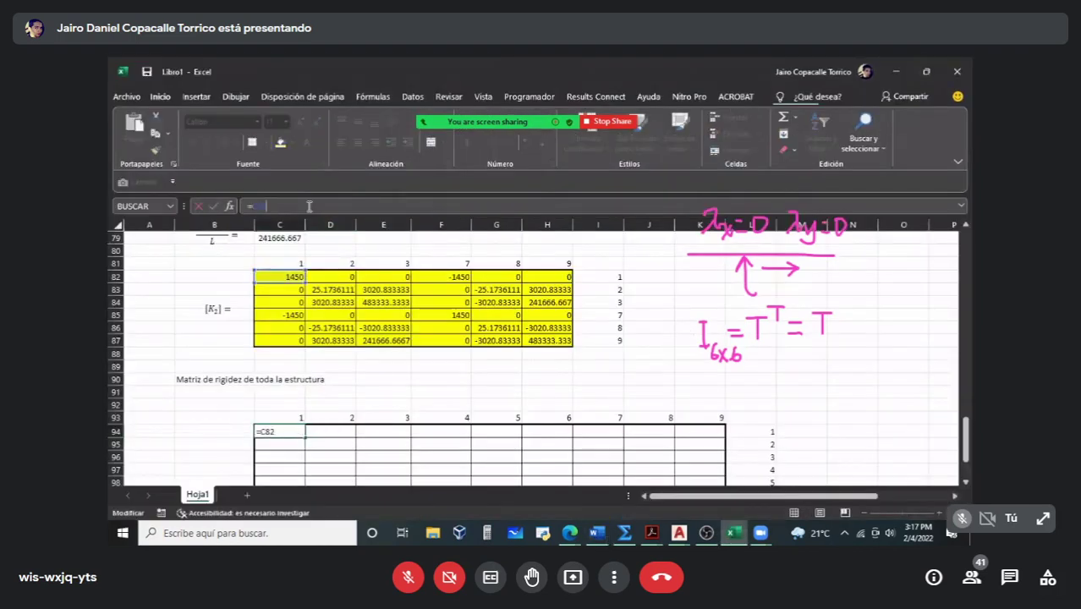
scroll(384, 293, up, 9)
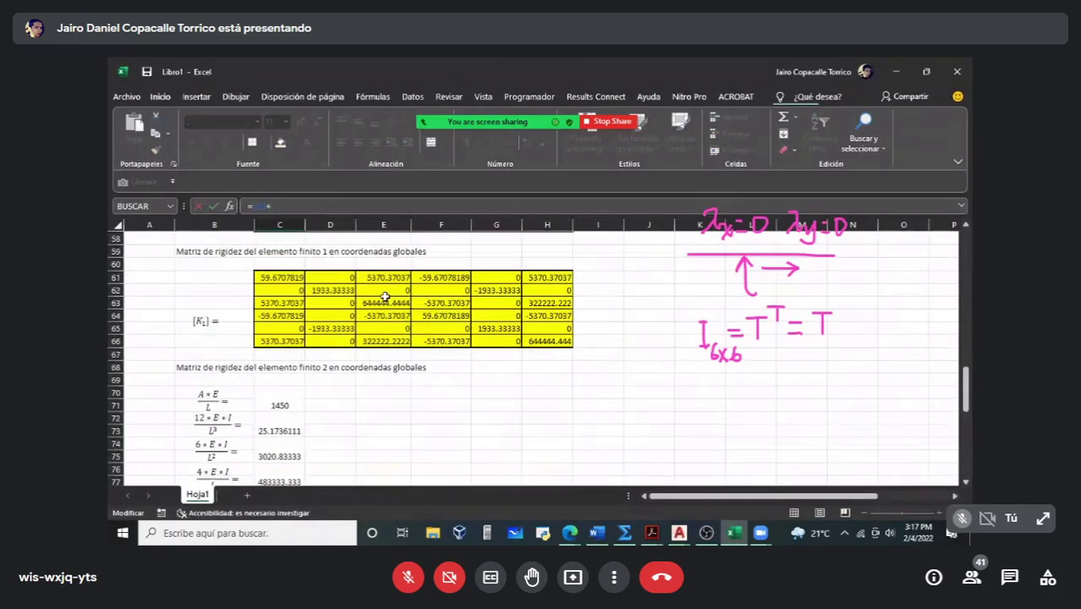
scroll(385, 293, down, 1)
scroll(385, 294, up, 2)
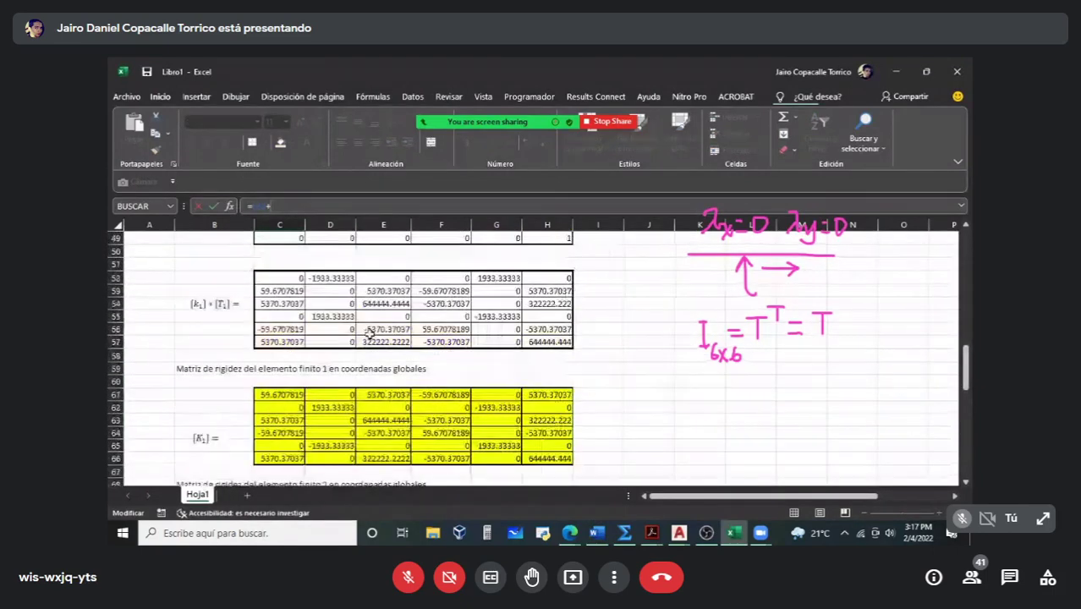
key(Escape)
Step: Copy the column numbers 4, 5, 6, 1, 2, 3 from C25:H25 to C60:H60 above element 1's global matrix
scroll(369, 334, up, 10)
scroll(370, 334, up, 7)
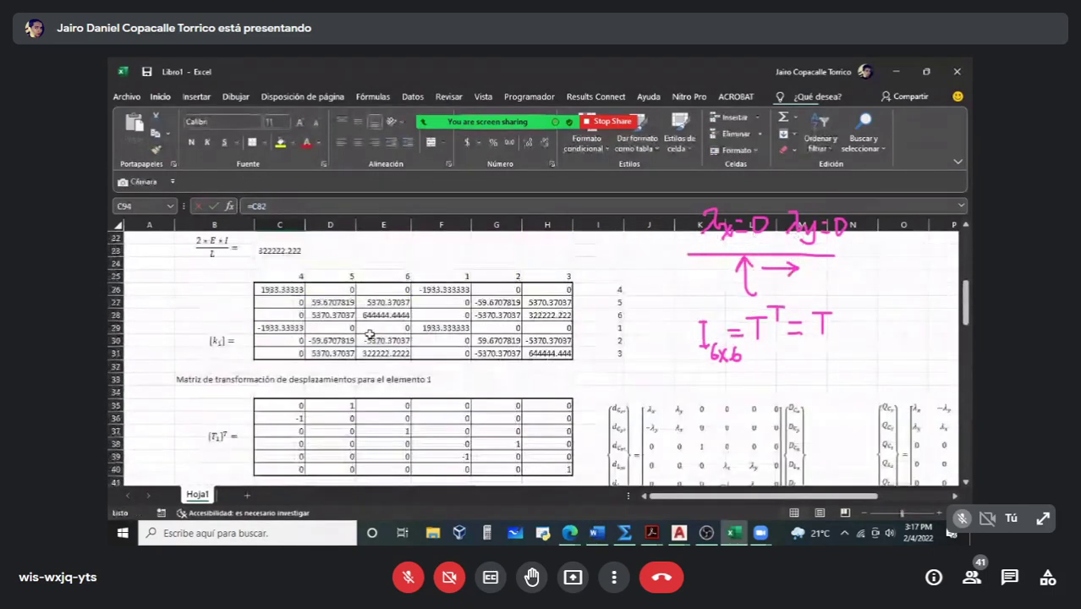
drag(298, 276, 571, 278)
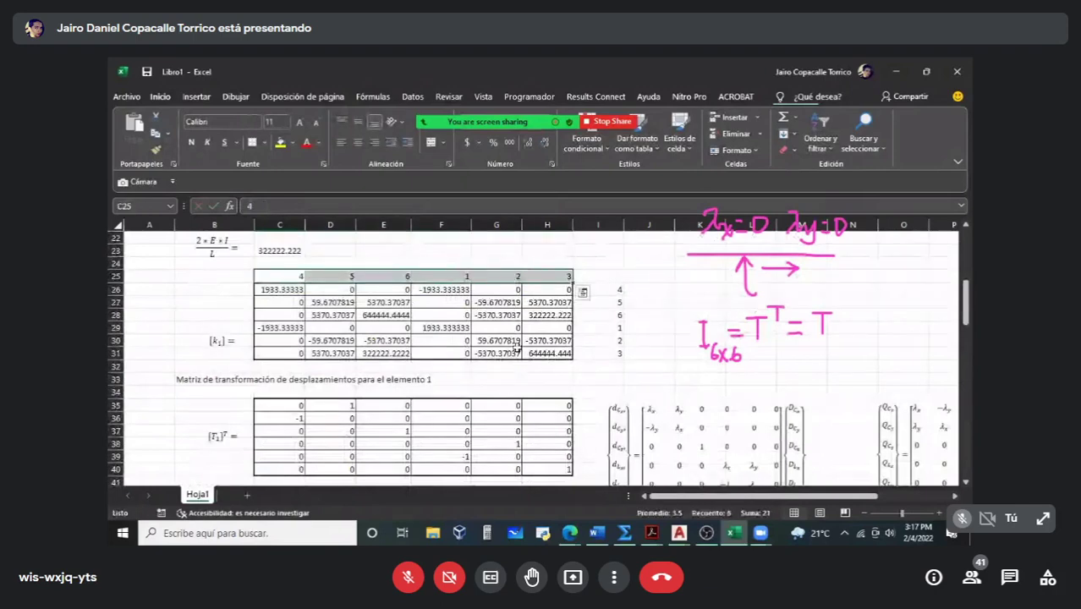
key(ctrl+c)
scroll(397, 364, down, 10)
drag(289, 341, 613, 430)
Step: Copy the row numbers 4, 5, 6, 1, 2, 3 from I26:I31 to I61:I66 beside element 1's global matrix
scroll(583, 338, up, 12)
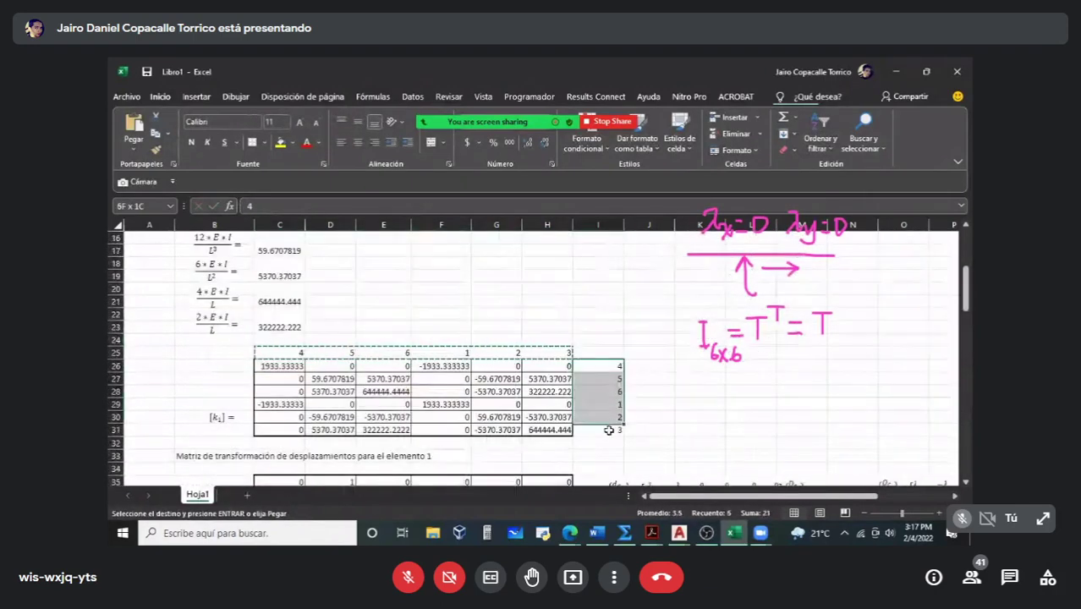
scroll(603, 396, down, 7)
scroll(603, 395, down, 6)
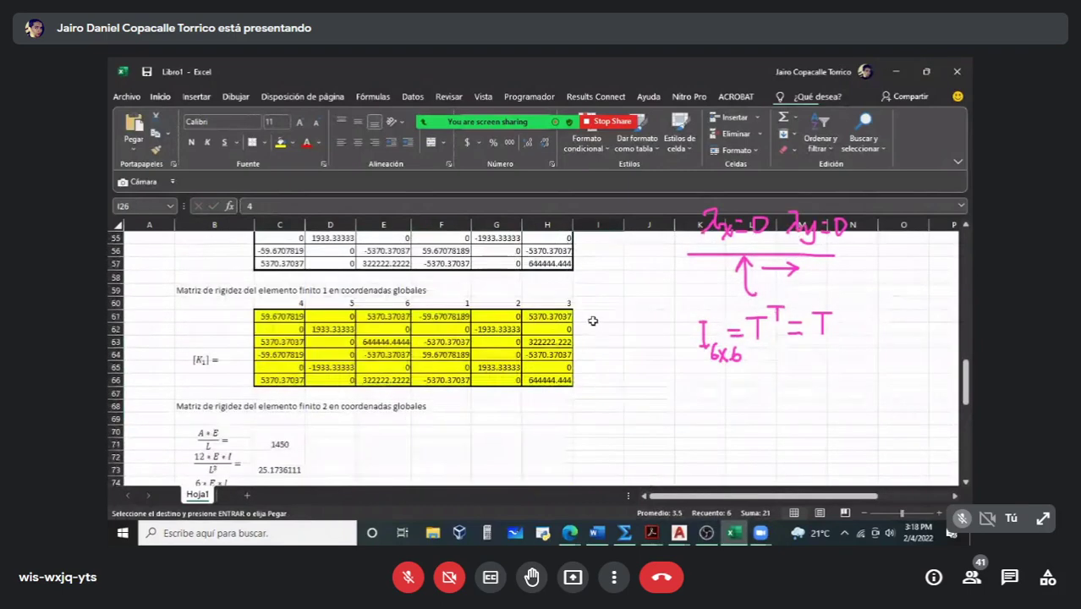
click(601, 317)
Step: Add element 1's row 1, column 1 term from F64 to the formula in C94, giving =C82+F64
scroll(584, 372, down, 4)
scroll(573, 377, down, 5)
click(280, 355)
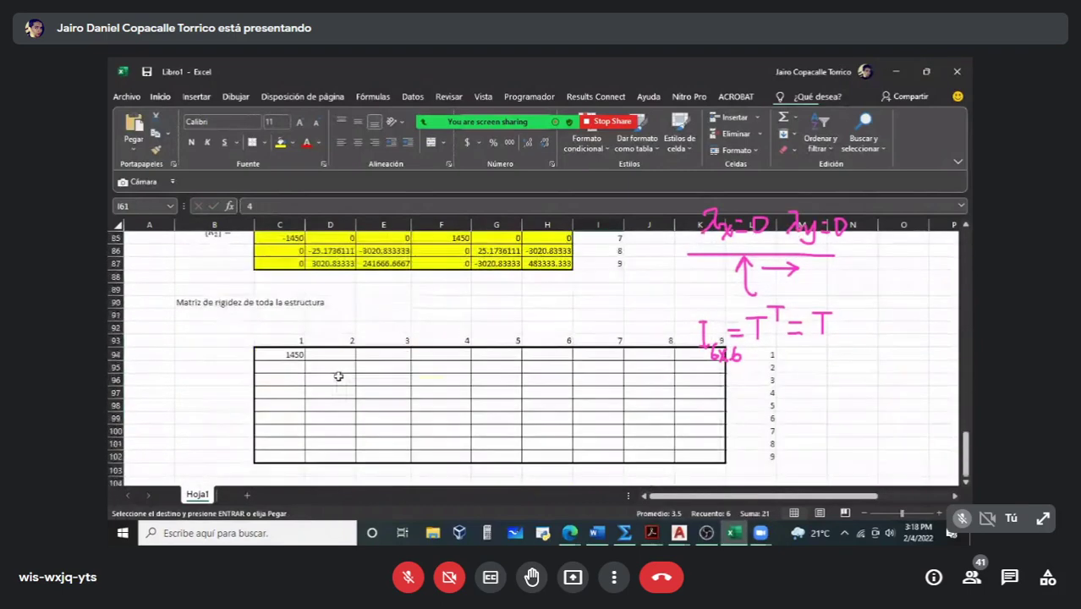
click(344, 207)
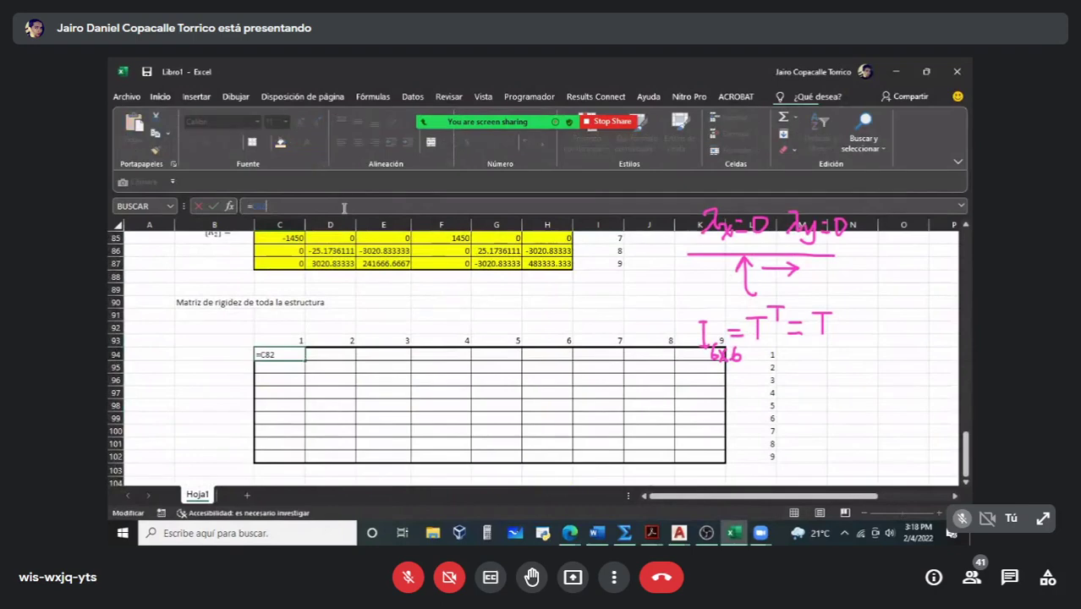
scroll(397, 353, up, 10)
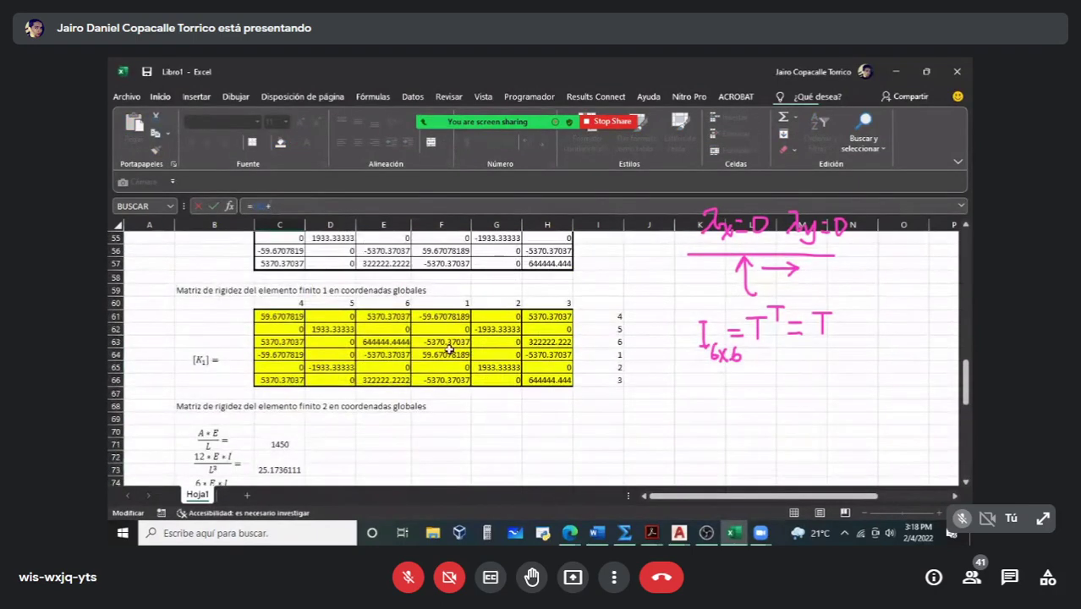
click(445, 354)
key(Return)
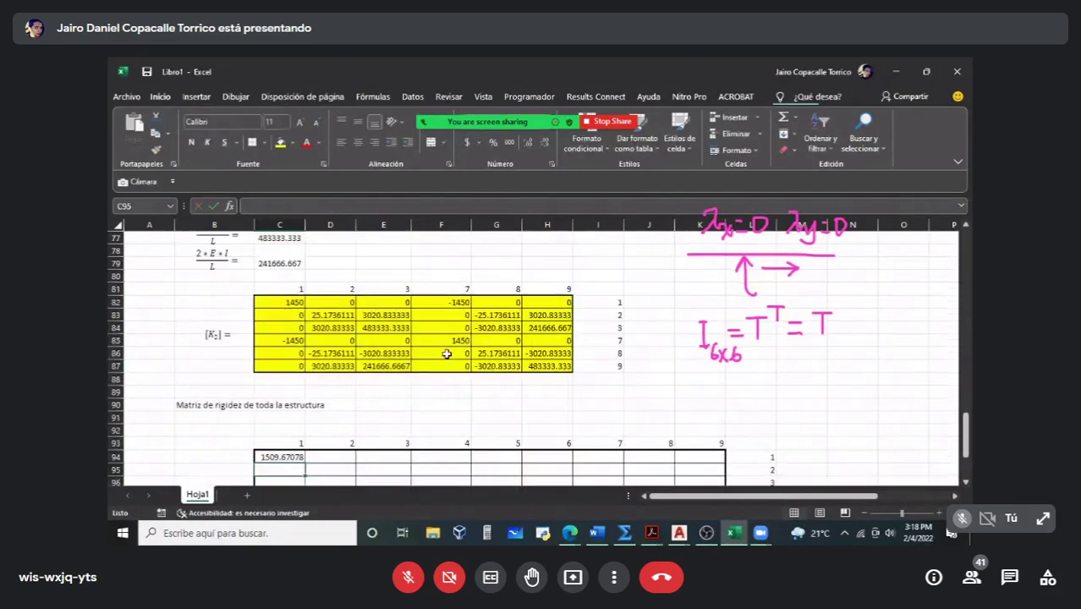
Step: Enter =D82+G64 in D94 to sum both elements' row 1, column 2 terms in the structure matrix
click(337, 420)
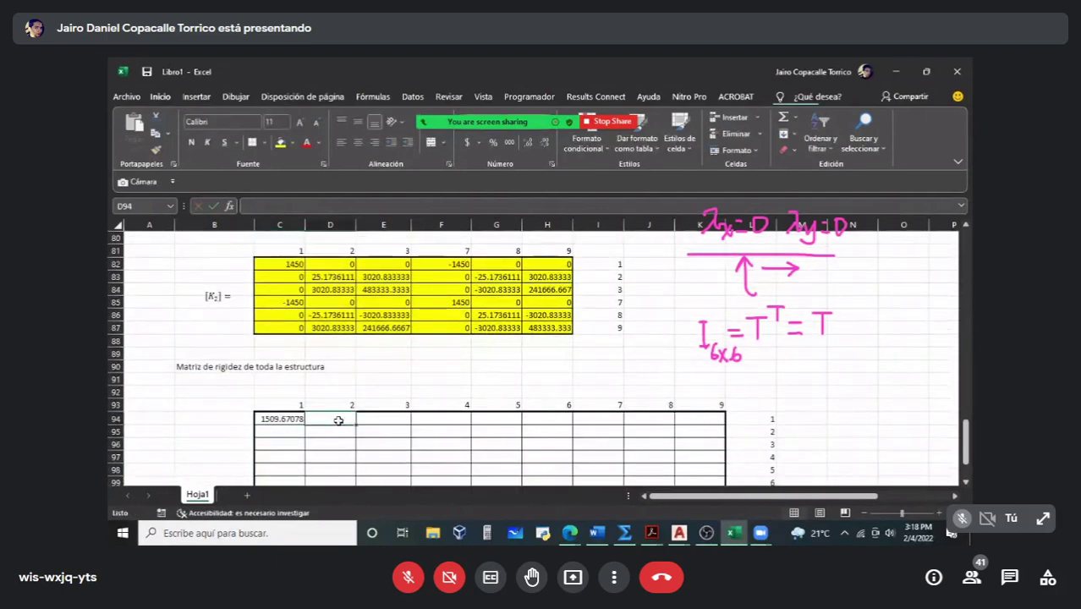
text(=)
click(330, 263)
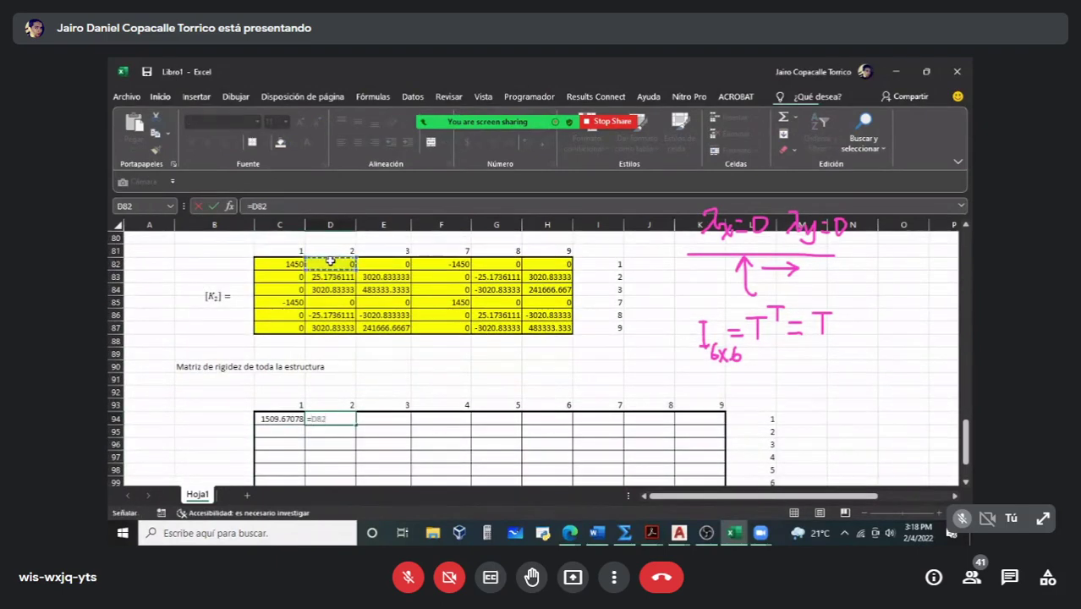
text(+)
scroll(368, 282, up, 8)
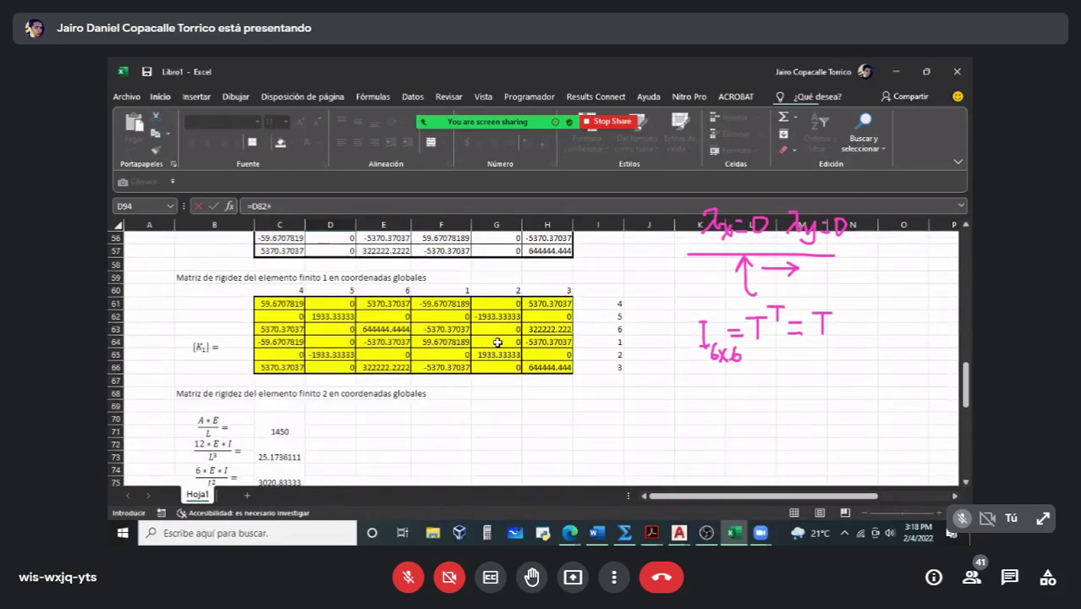
click(503, 339)
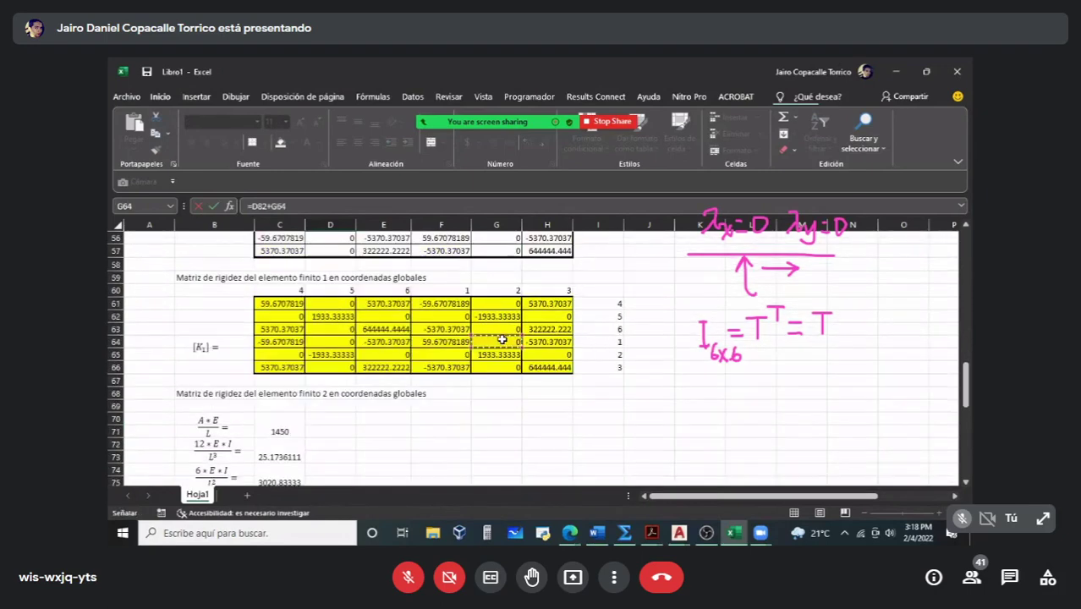
key(Tab)
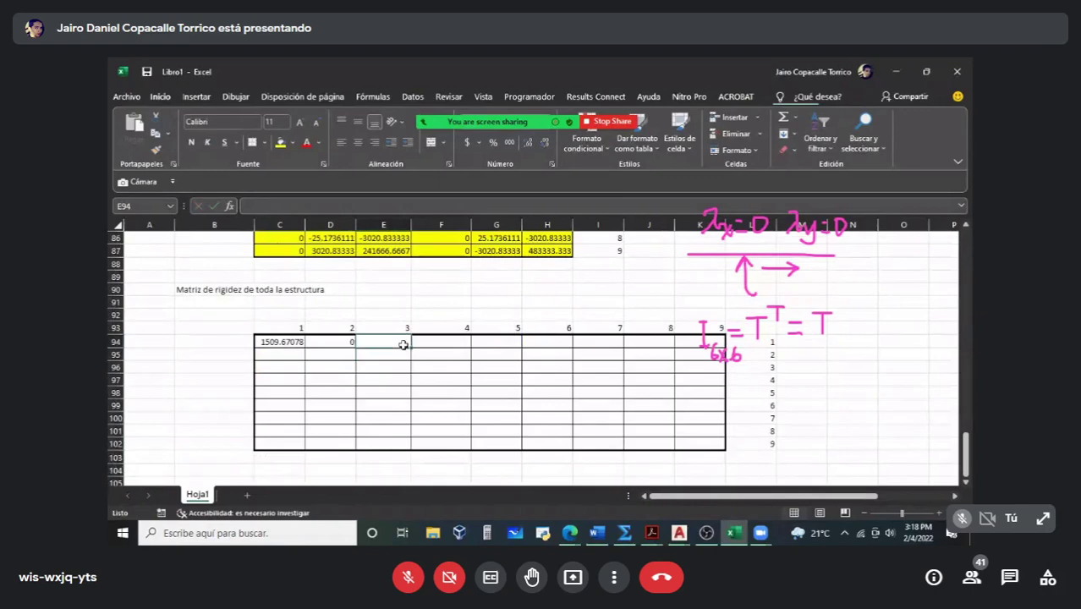
Step: Enter =E82+H64 in E94 to sum both elements' row 1, column 3 terms in the structure matrix
text(=)
scroll(404, 344, up, 3)
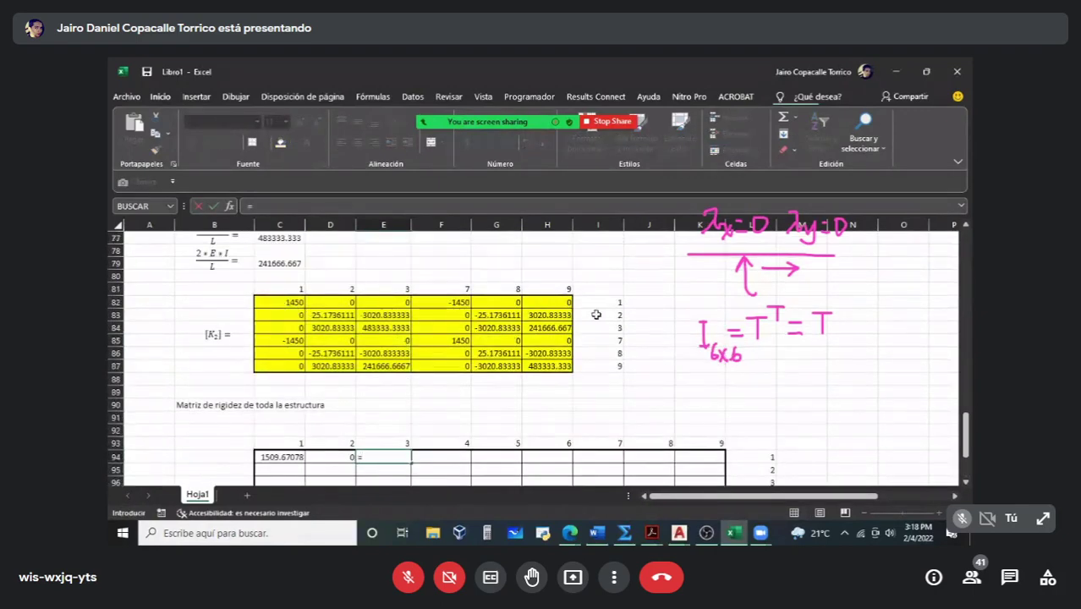
click(396, 299)
text(+)
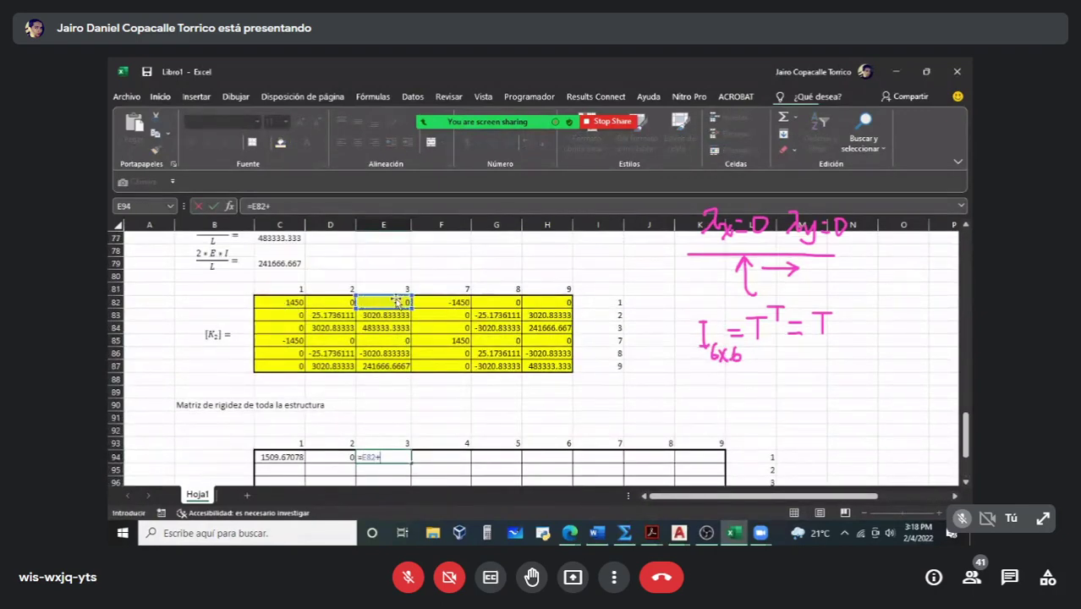
scroll(474, 308, up, 7)
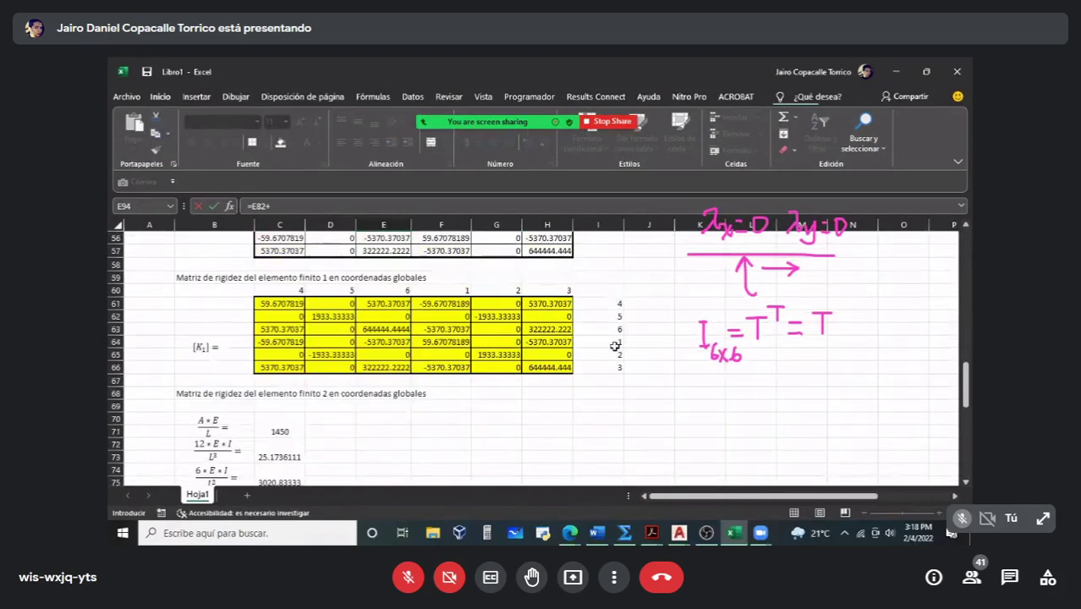
click(549, 341)
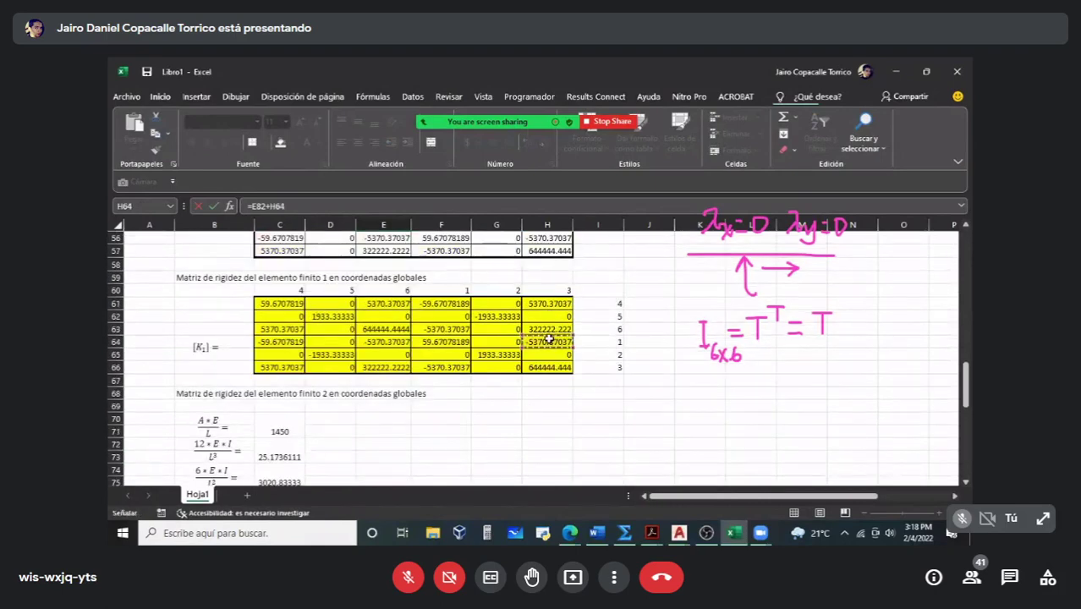
scroll(549, 340, down, 9)
key(Tab)
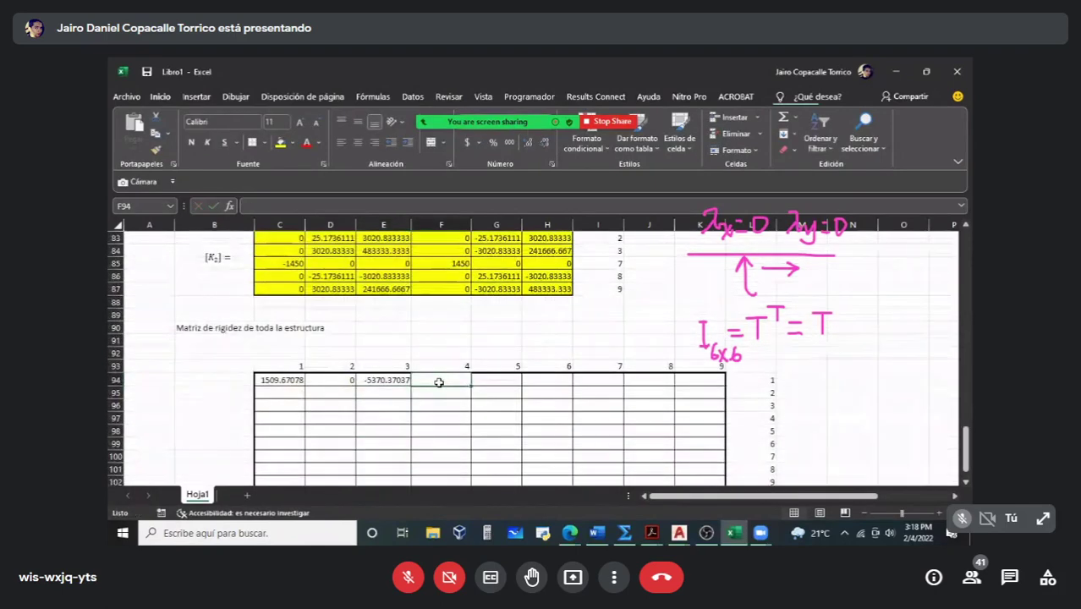
text(=)
scroll(442, 393, up, 2)
scroll(445, 401, down, 1)
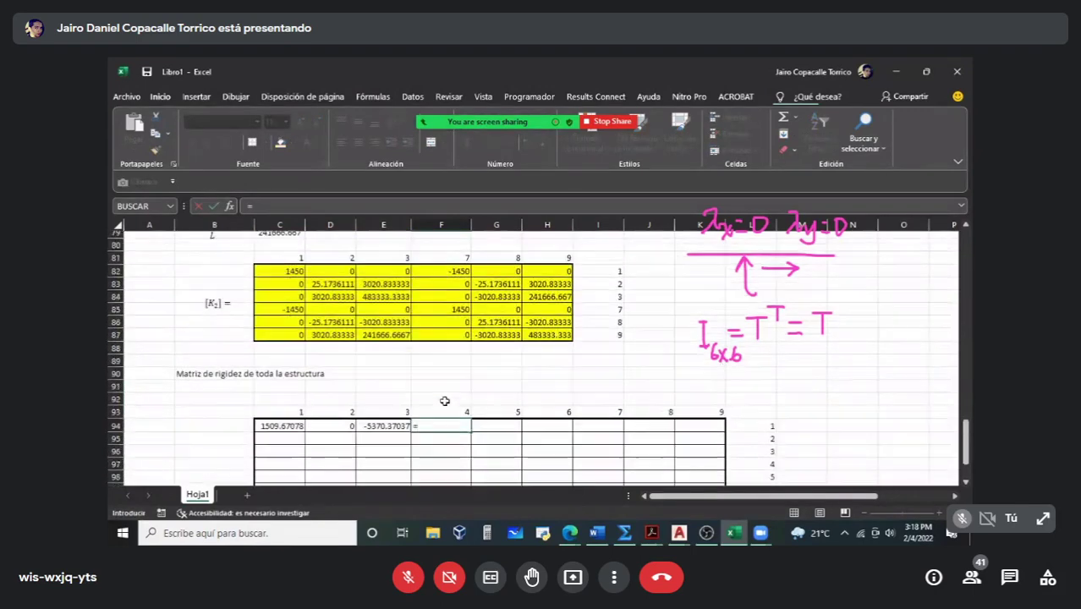
key(Escape)
click(405, 422)
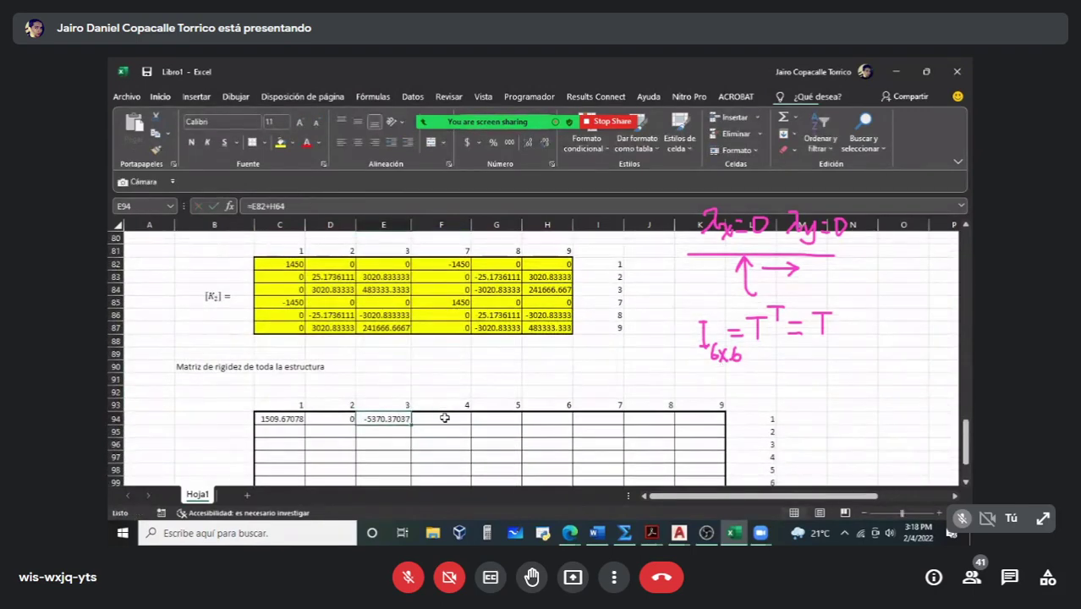
Step: Enter =C64 in F94 to bring element 1's row 1, column 4 term into the structure matrix
click(444, 418)
text(=)
scroll(445, 417, up, 7)
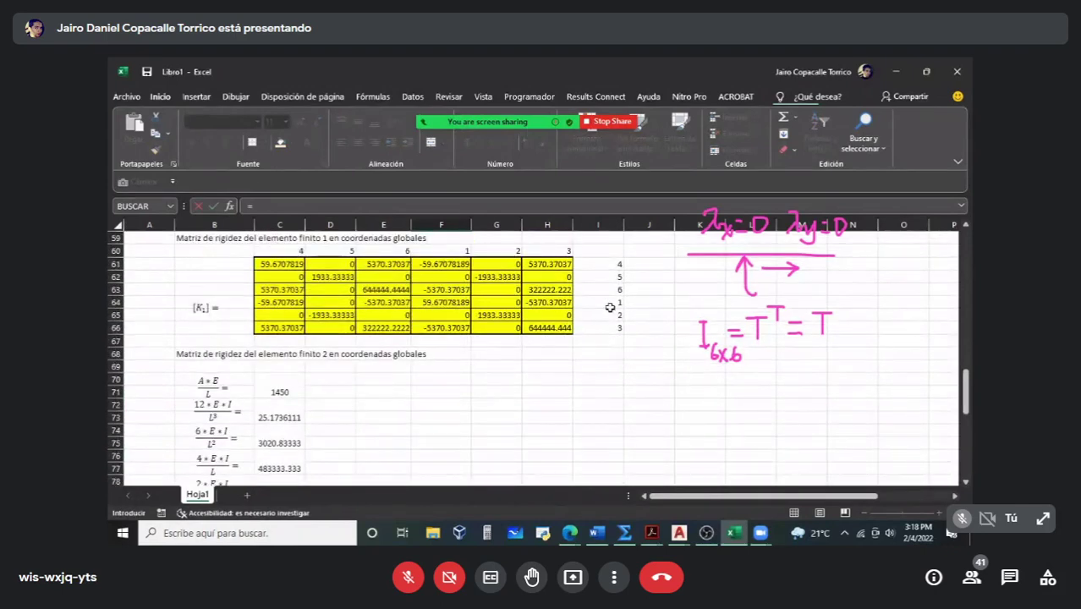
click(284, 302)
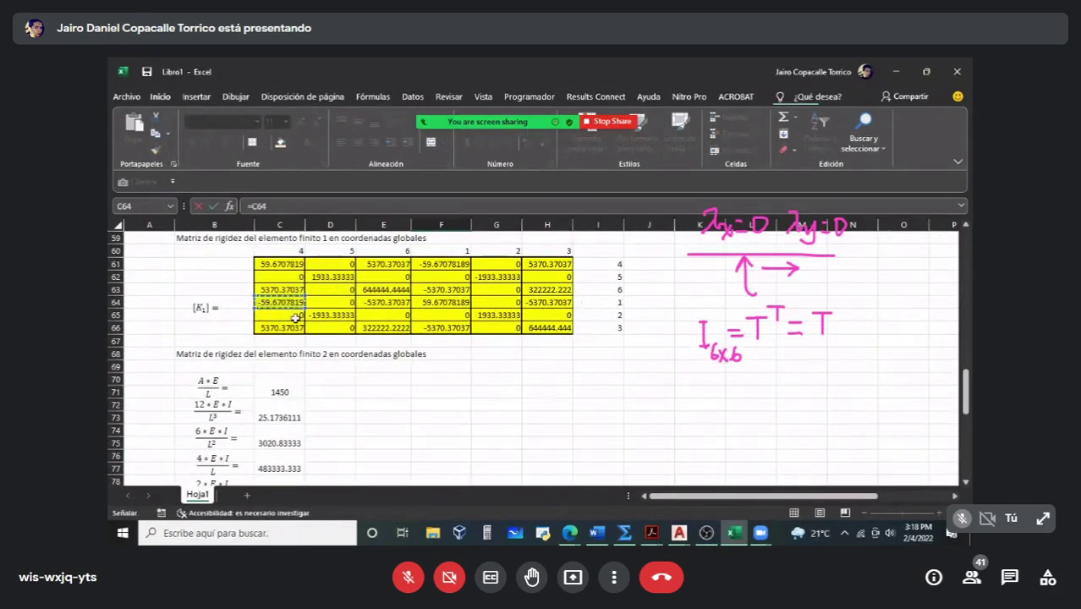
key(Return)
Step: Enter =D64 in G94 to bring element 1's row 1, column 5 term into the structure matrix
click(492, 455)
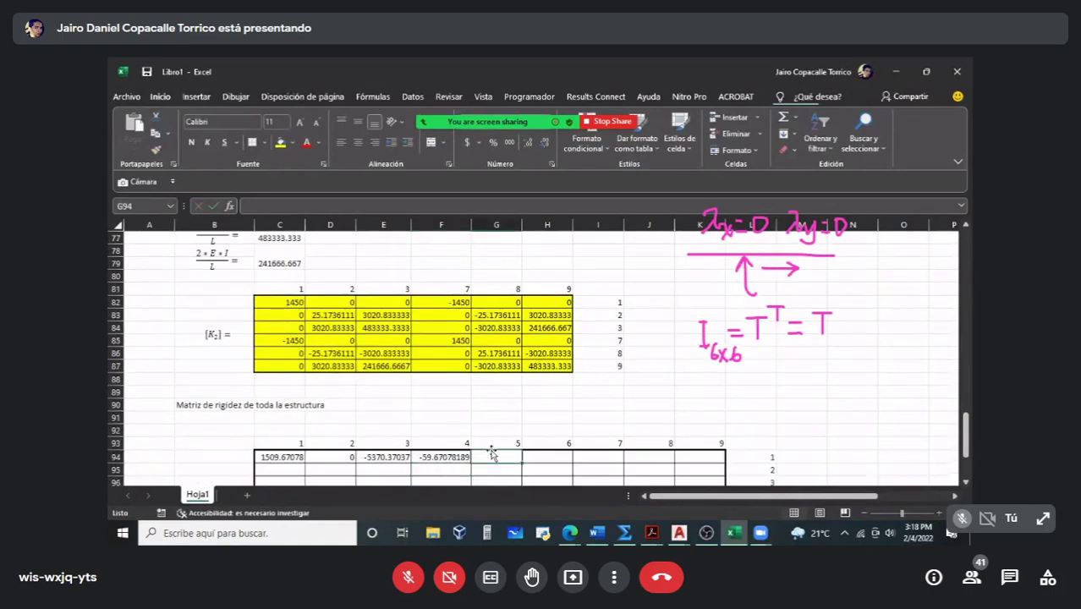
text(=)
scroll(491, 455, up, 6)
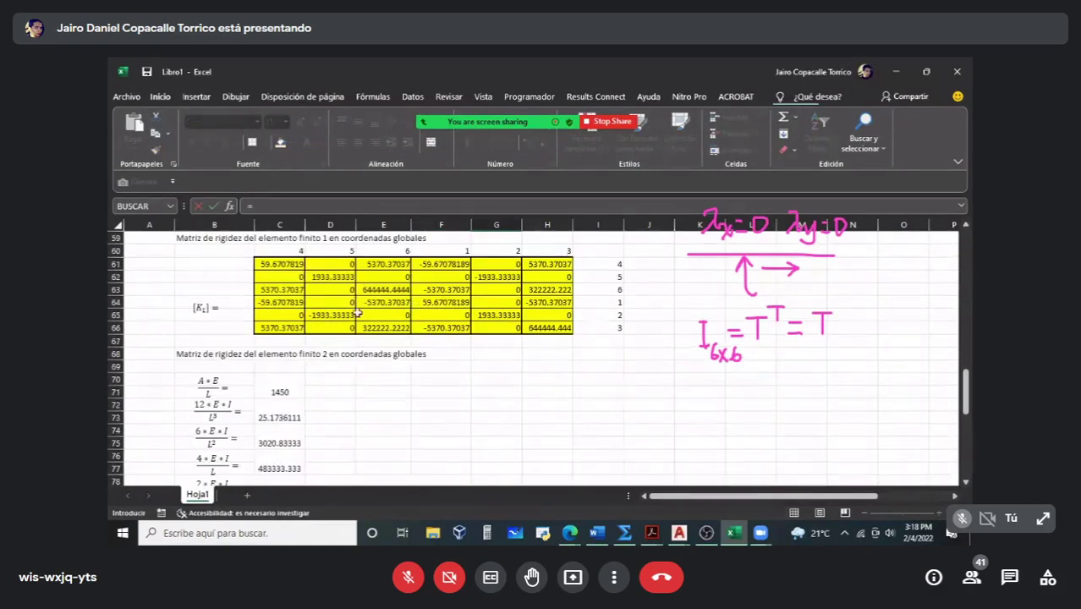
click(349, 306)
key(Return)
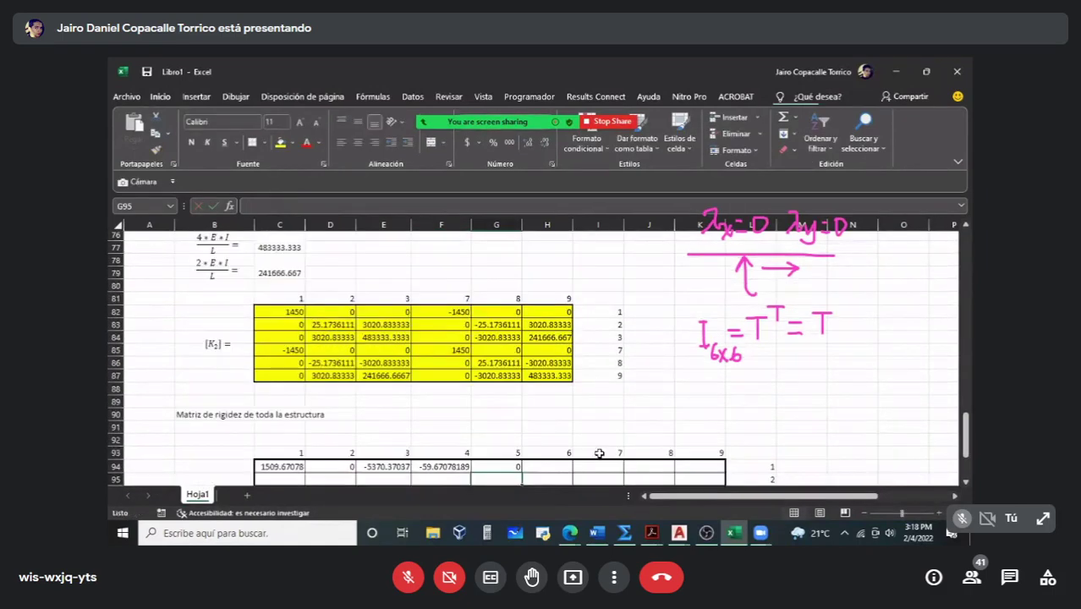
Step: Enter =E64 in H94 to bring element 1's row 1, column 6 term into the structure matrix
click(565, 455)
text(=)
scroll(565, 455, up, 6)
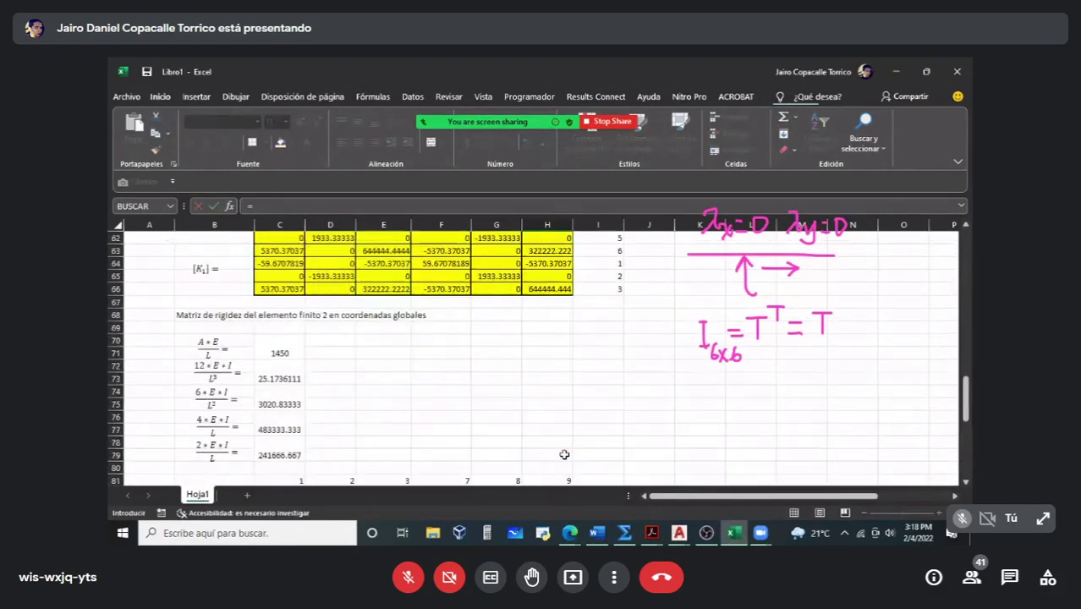
click(394, 307)
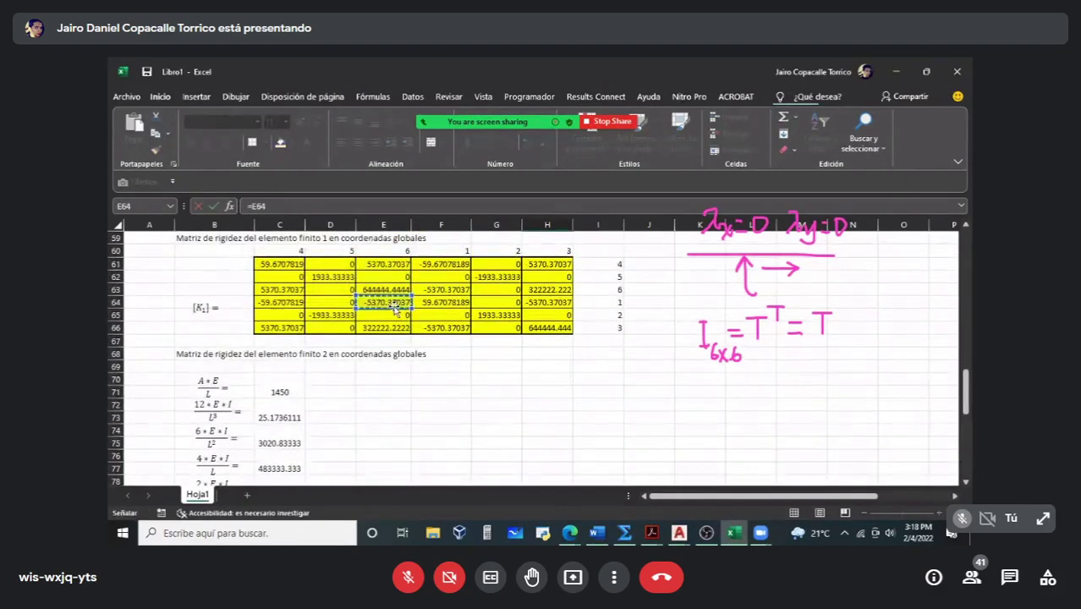
key(Return)
Step: Enter =F82 in I94 to bring element 2's row 1, column 7 term into the structure matrix
click(607, 383)
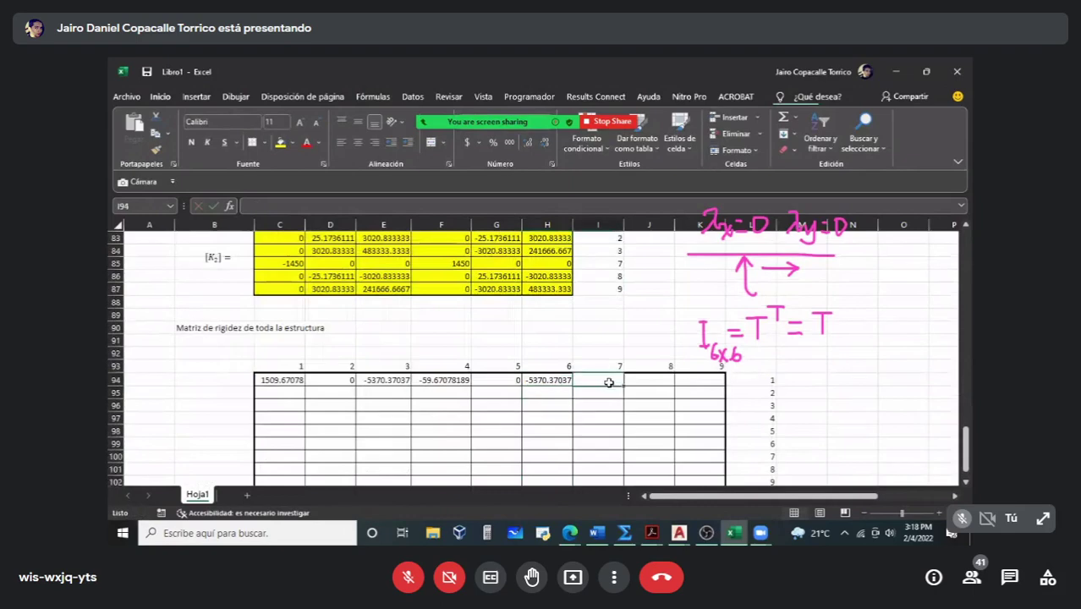
text(=)
scroll(608, 387, up, 2)
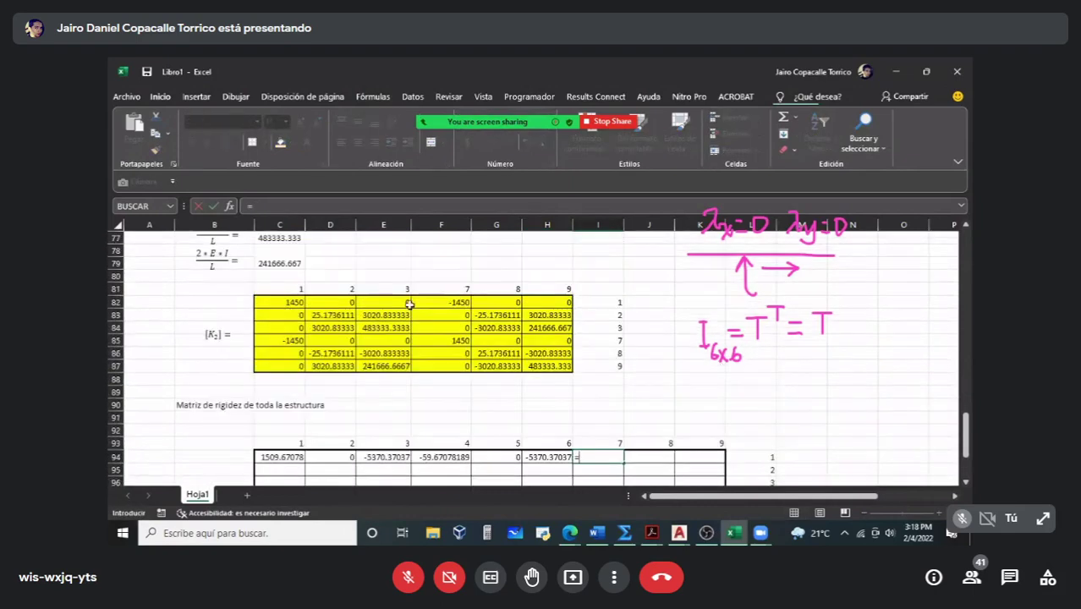
click(451, 303)
key(Return)
Step: Complete row 1 of the structure matrix with element 2's column 8 and 9 terms, entering =G82 in J94 and =H82 in K94
click(648, 457)
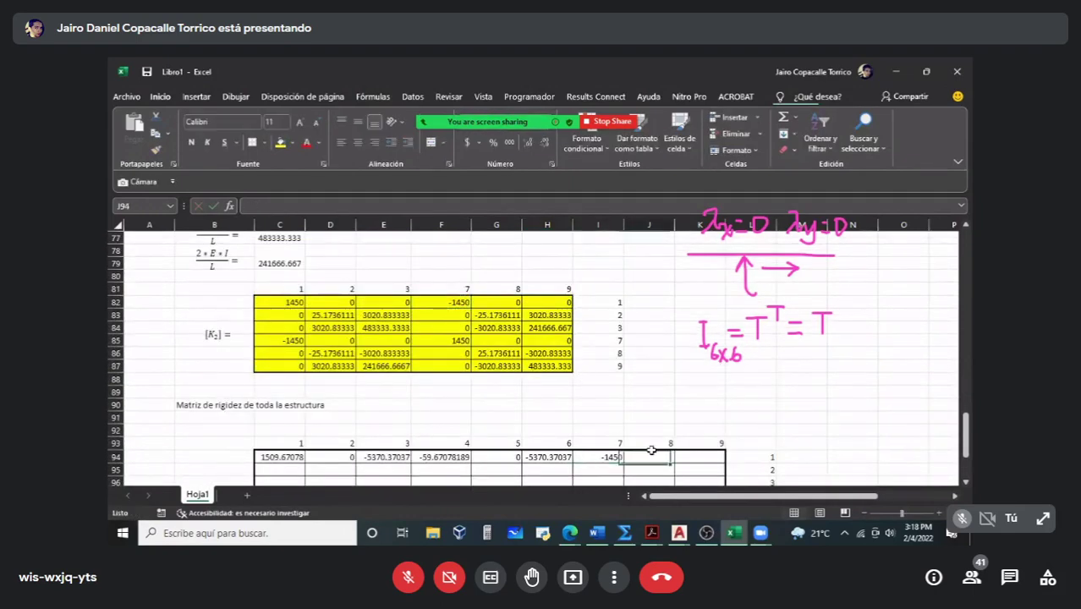
text(=)
click(507, 301)
key(Return)
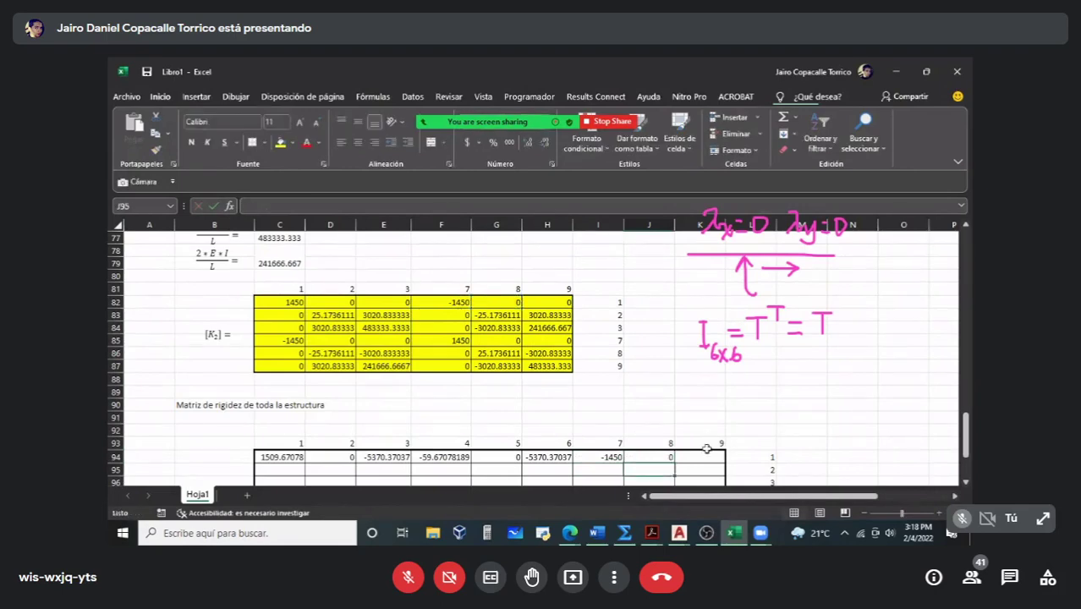
click(707, 456)
text(=)
click(548, 301)
key(Return)
Step: Enter =C83+F65 in C95 to sum both elements' row 2, column 1 terms in the structure matrix
scroll(507, 381, down, 2)
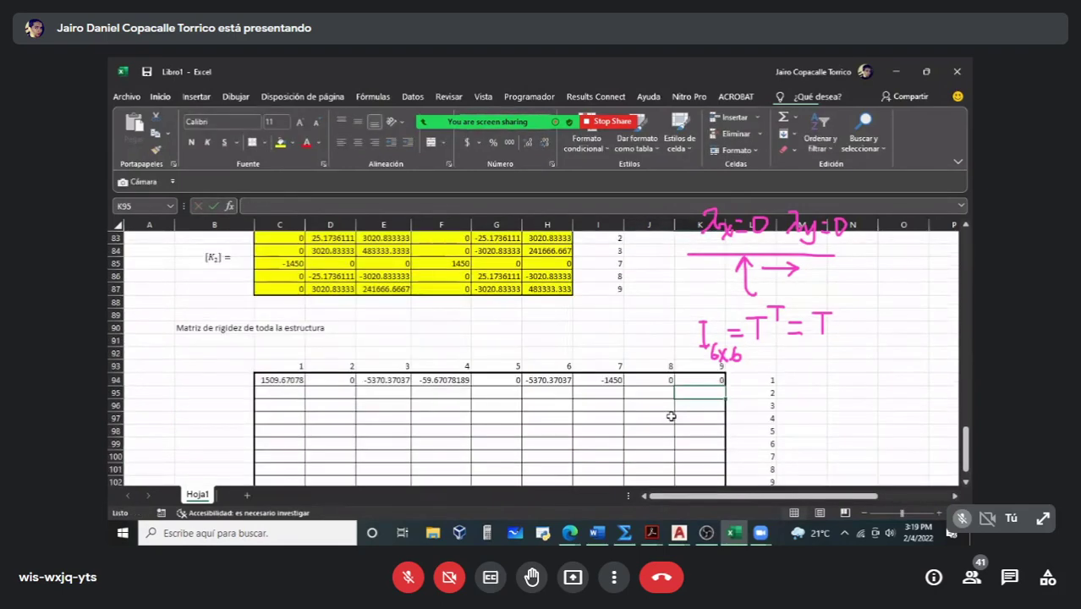
click(291, 392)
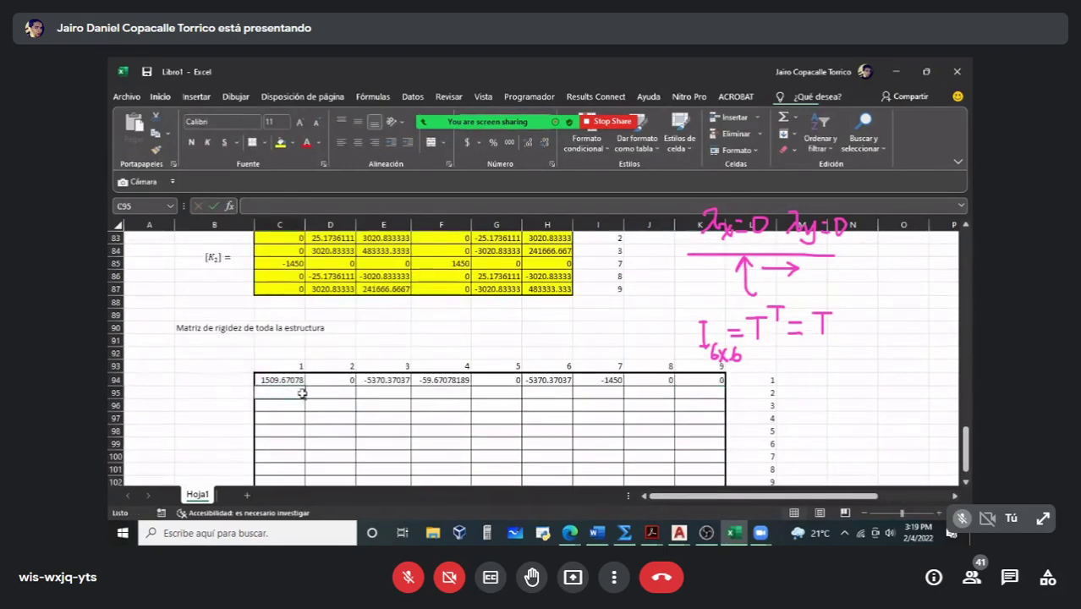
text(=)
scroll(302, 392, up, 3)
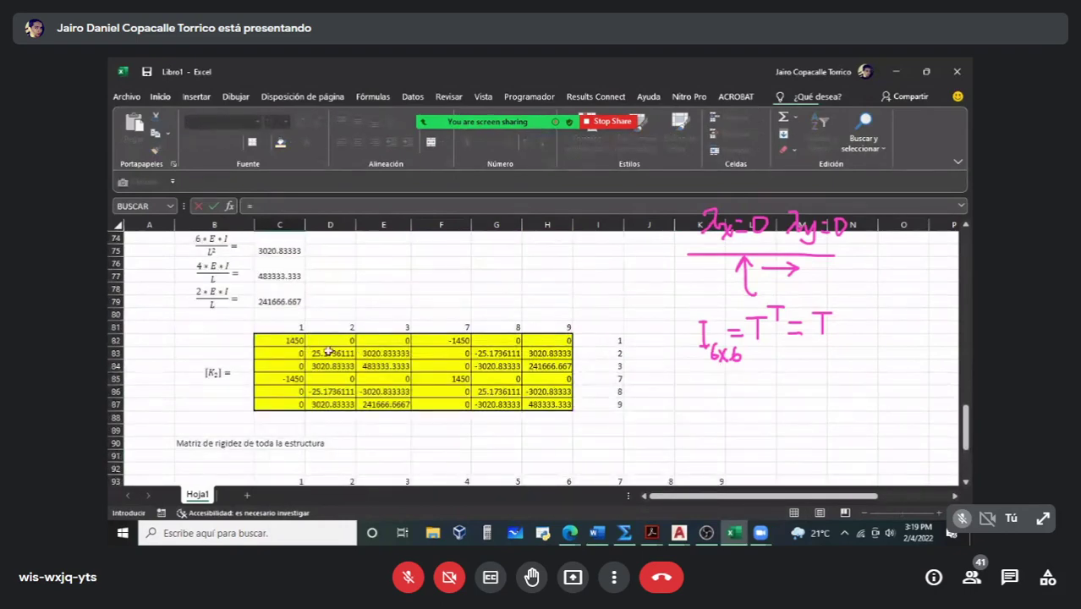
click(328, 352)
click(286, 353)
text(+)
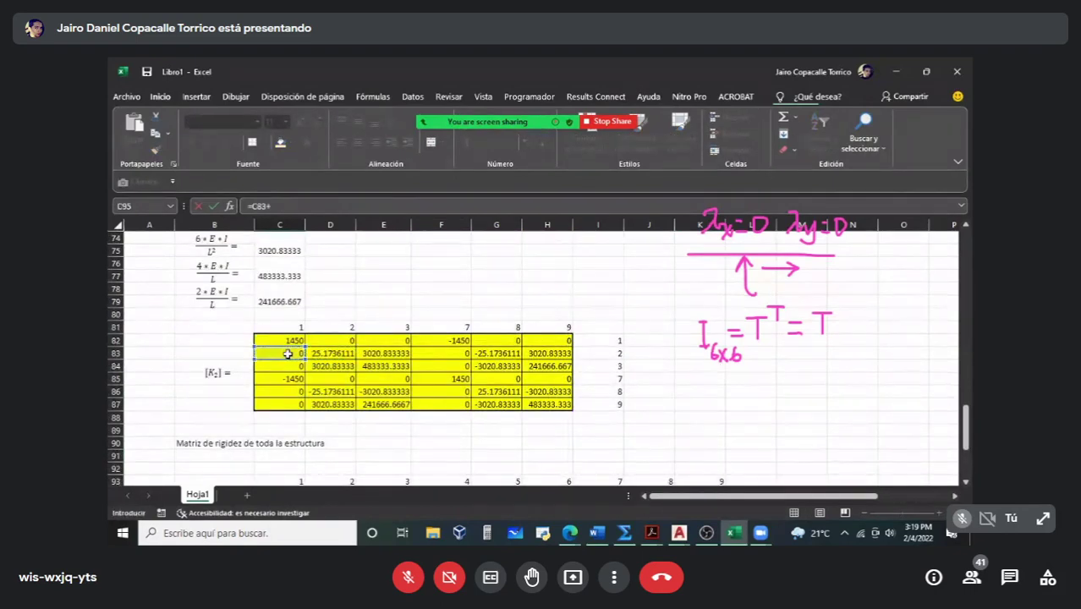
scroll(286, 353, up, 7)
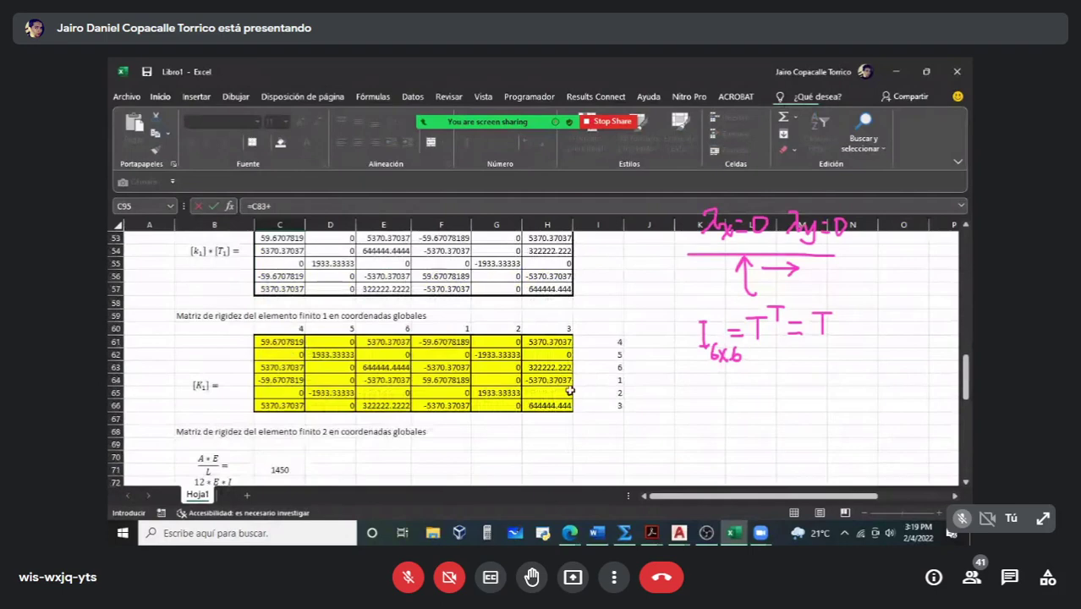
click(442, 390)
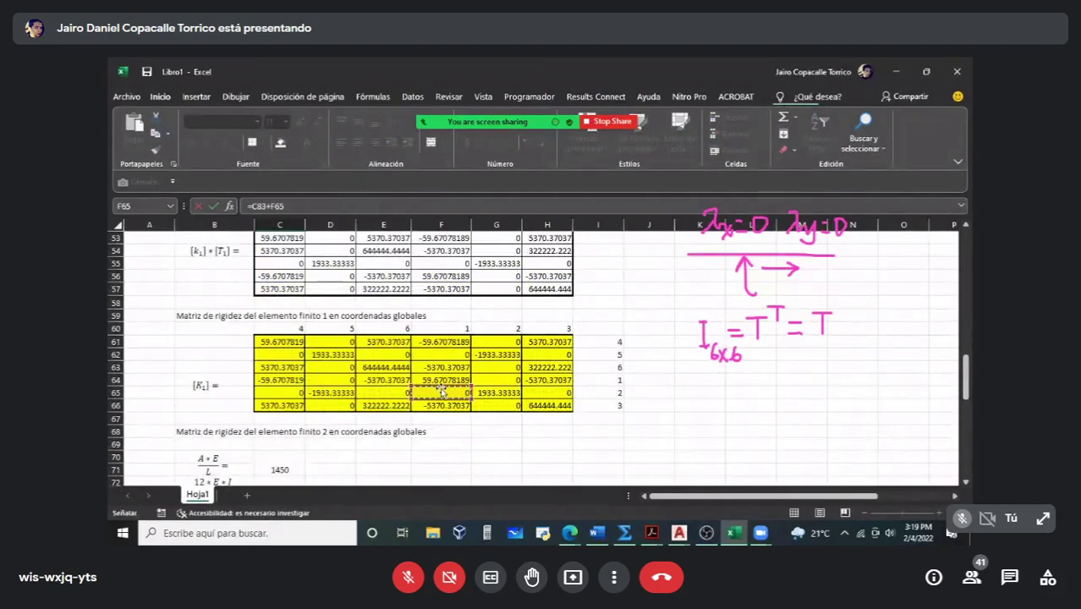
key(Tab)
Step: Enter =D83+G65 in D95 to sum both elements' row 2, column 2 terms in the structure matrix
scroll(442, 390, down, 10)
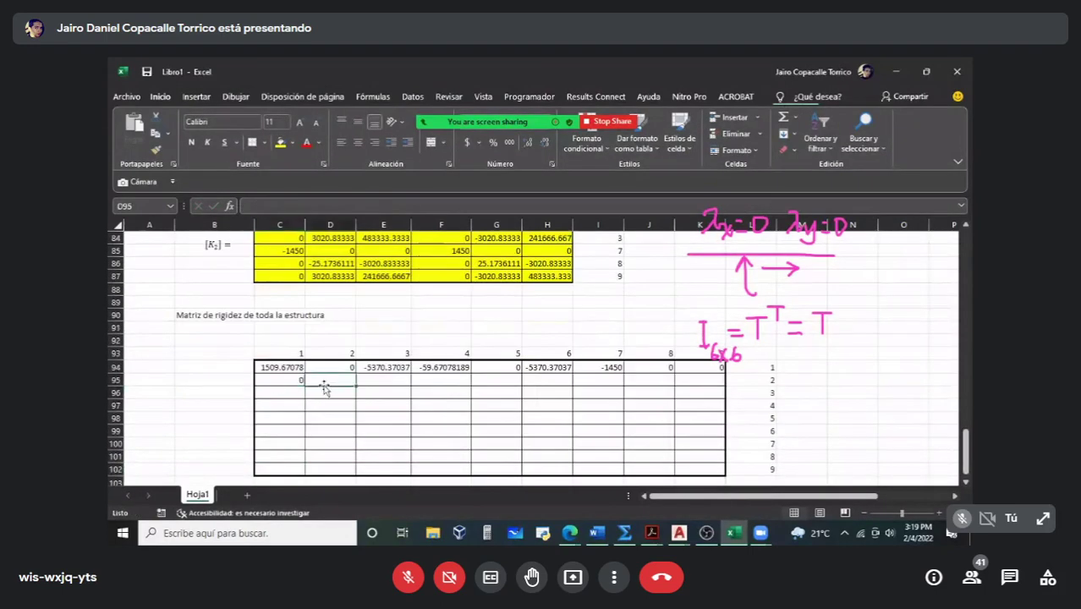
text(=)
scroll(372, 374, up, 3)
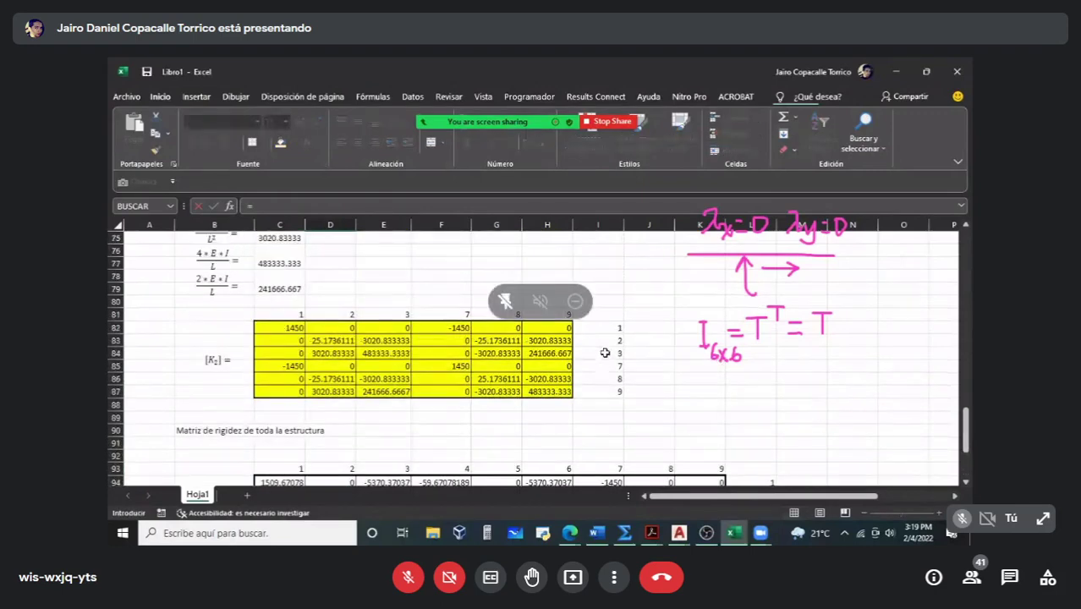
click(347, 340)
text(+)
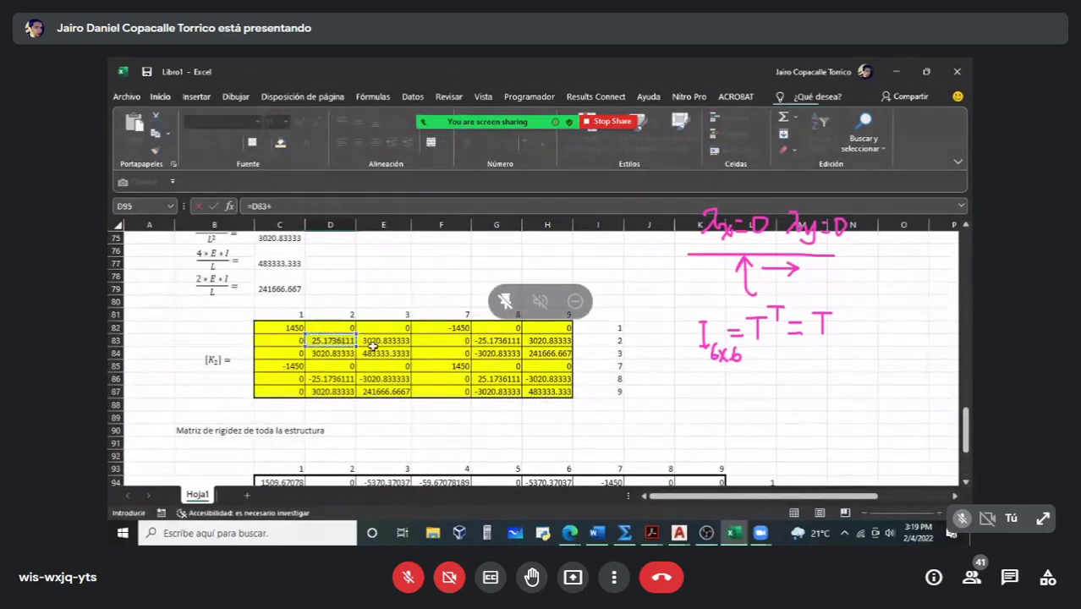
scroll(372, 347, up, 5)
click(479, 301)
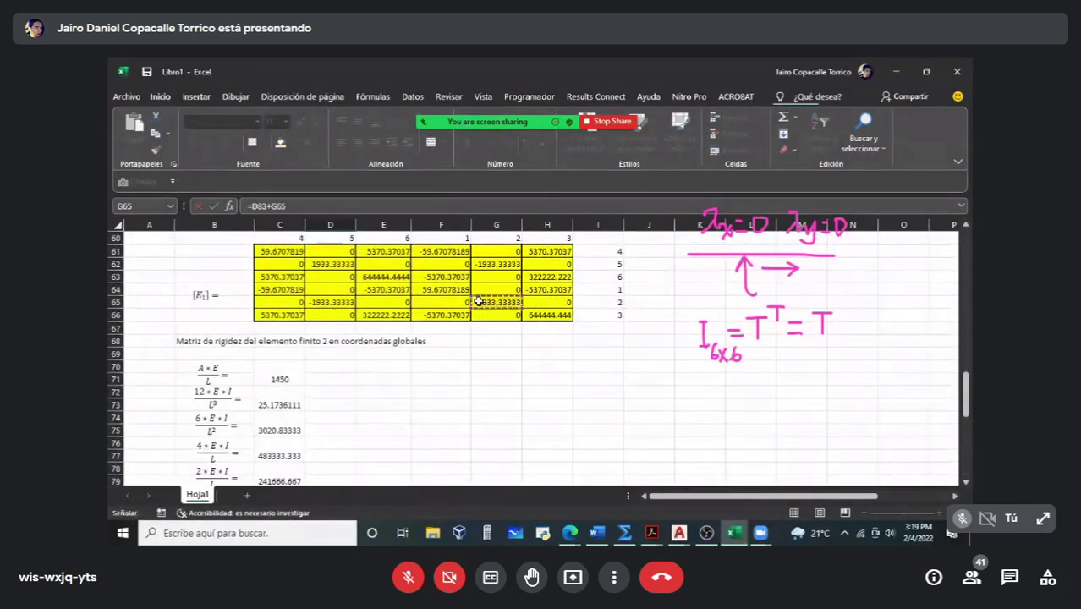
scroll(440, 338, down, 8)
key(Tab)
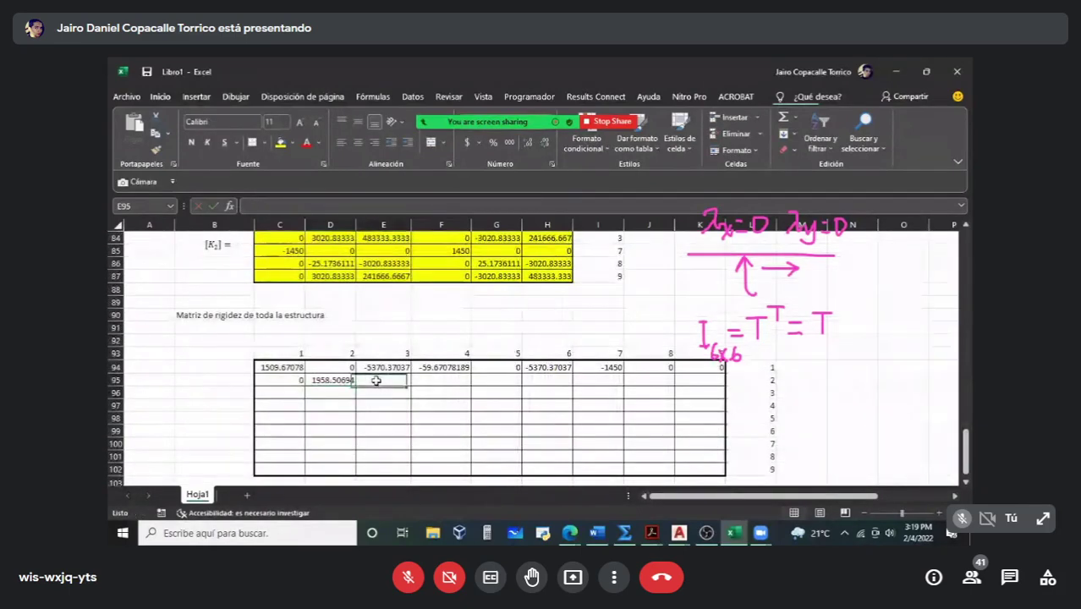
Step: Enter =E83+H65 in E95 to sum both elements' row 2, column 3 terms in the structure matrix
text(=)
scroll(376, 380, up, 3)
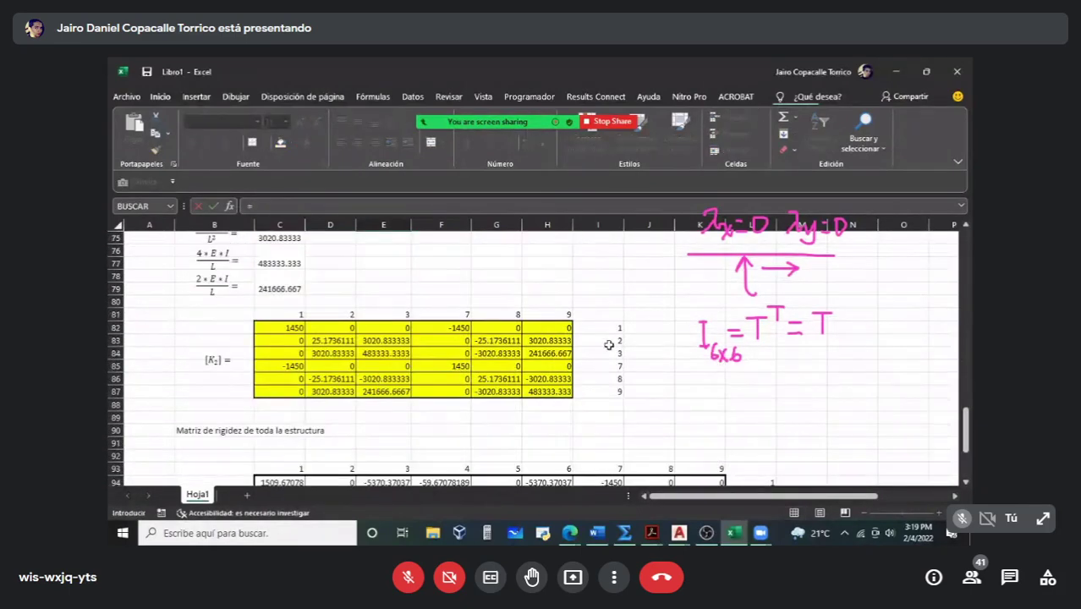
click(372, 342)
text(+)
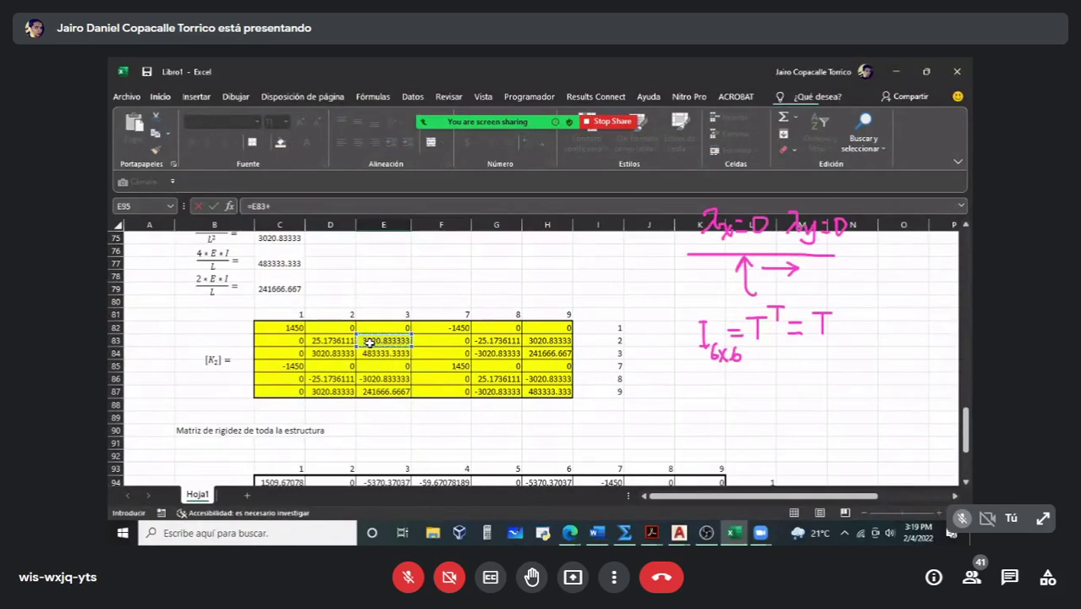
scroll(605, 307, up, 5)
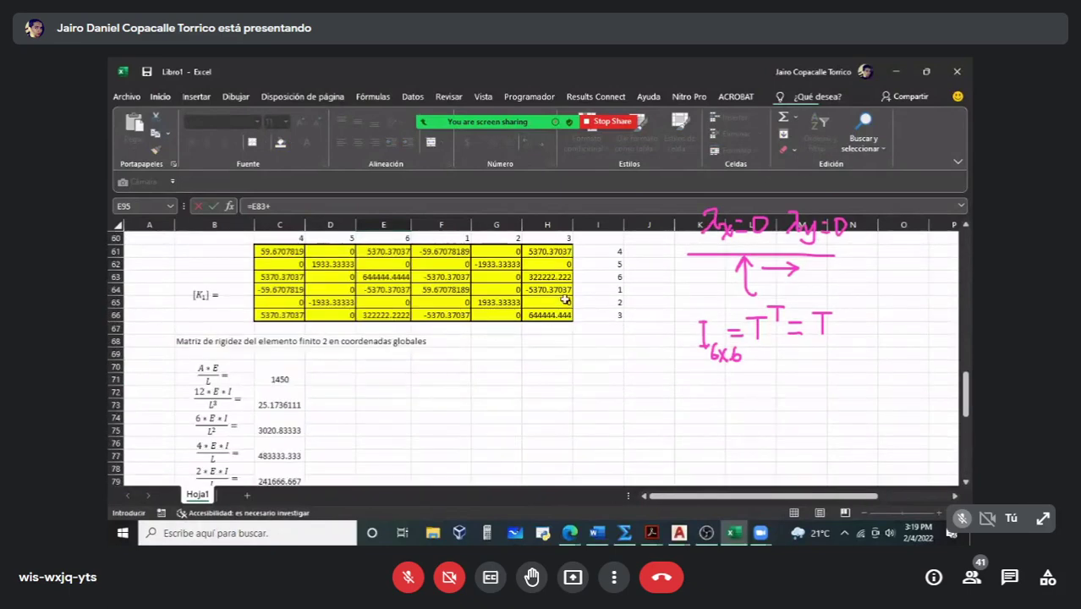
click(565, 301)
key(Return)
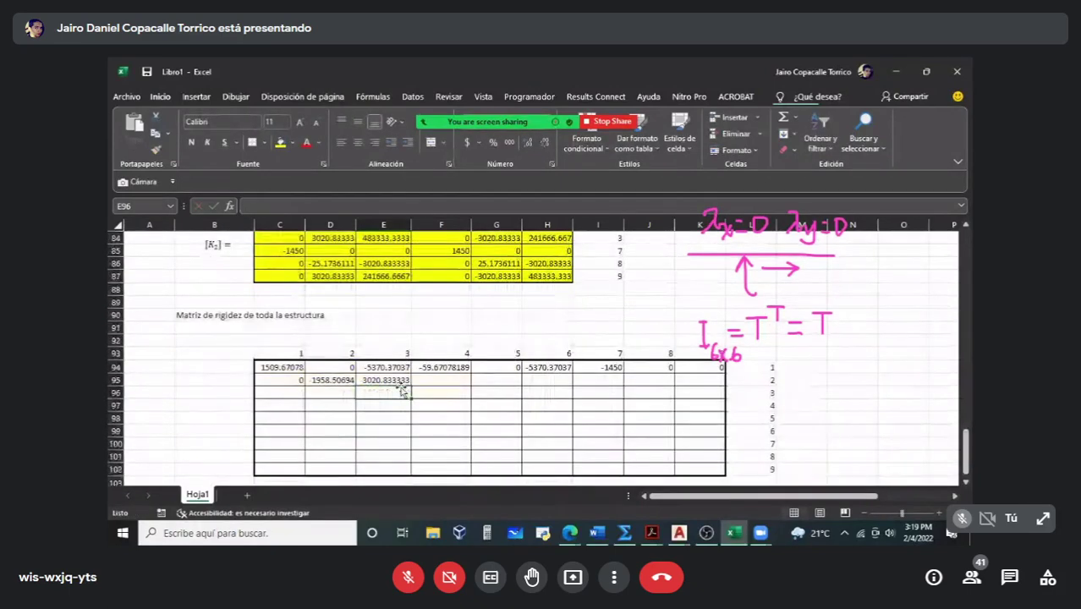
Step: Enter =C65 in F95 to bring element 1's row 2, column 4 term into the structure matrix
click(446, 383)
text(=)
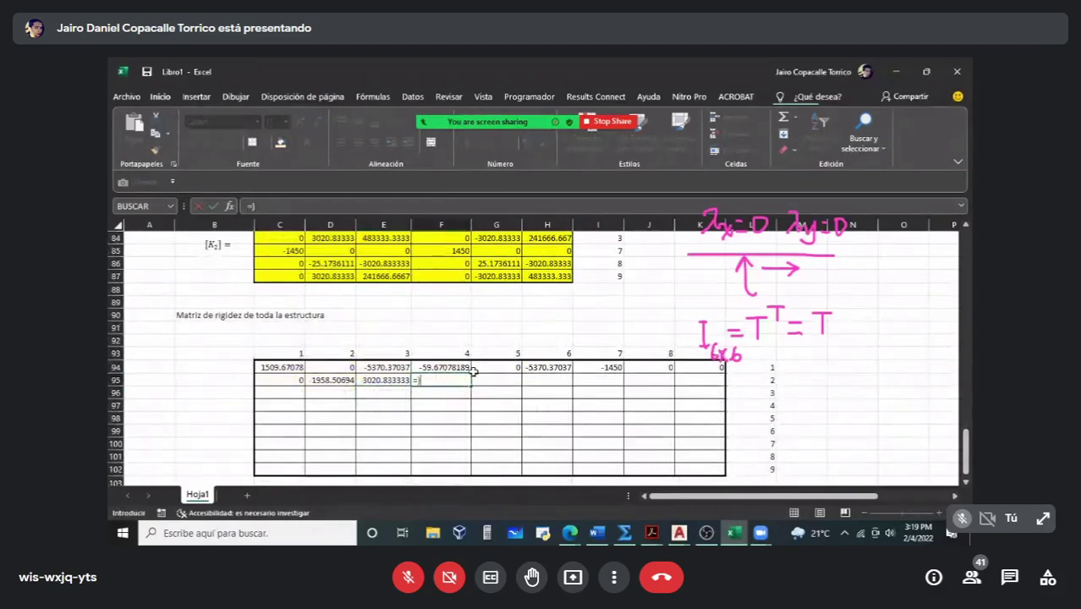
scroll(461, 376, up, 5)
scroll(474, 370, down, 5)
text())
key(BackSpace)
scroll(479, 367, up, 3)
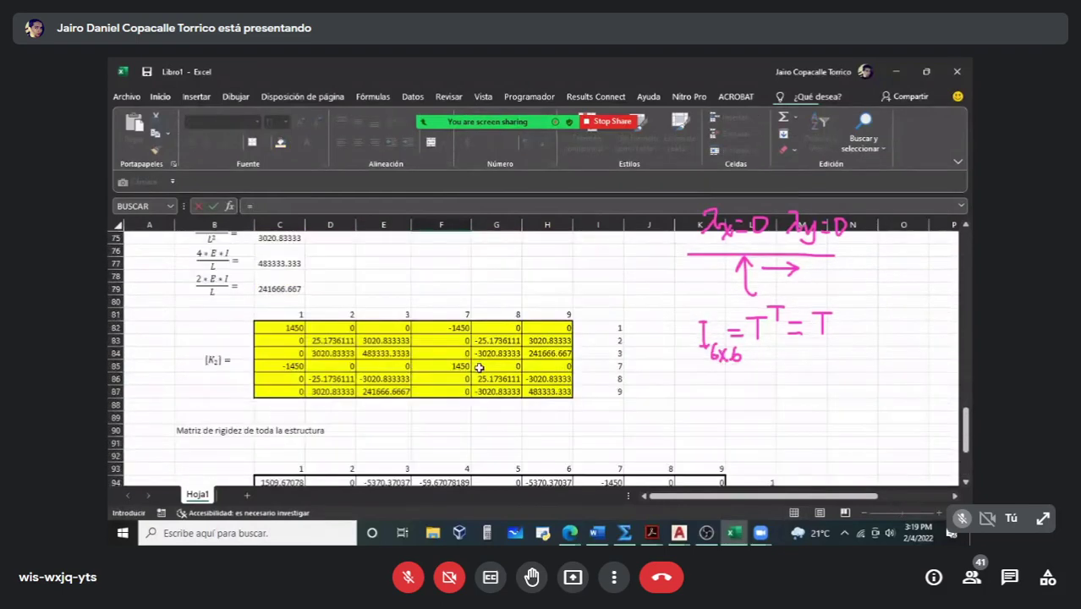
scroll(474, 345, up, 6)
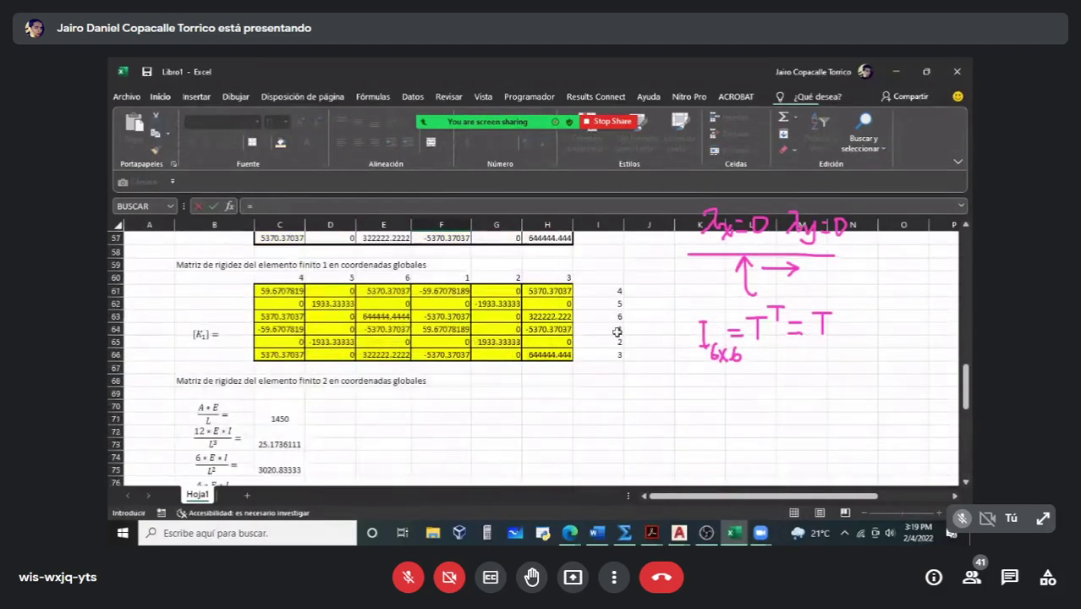
click(289, 343)
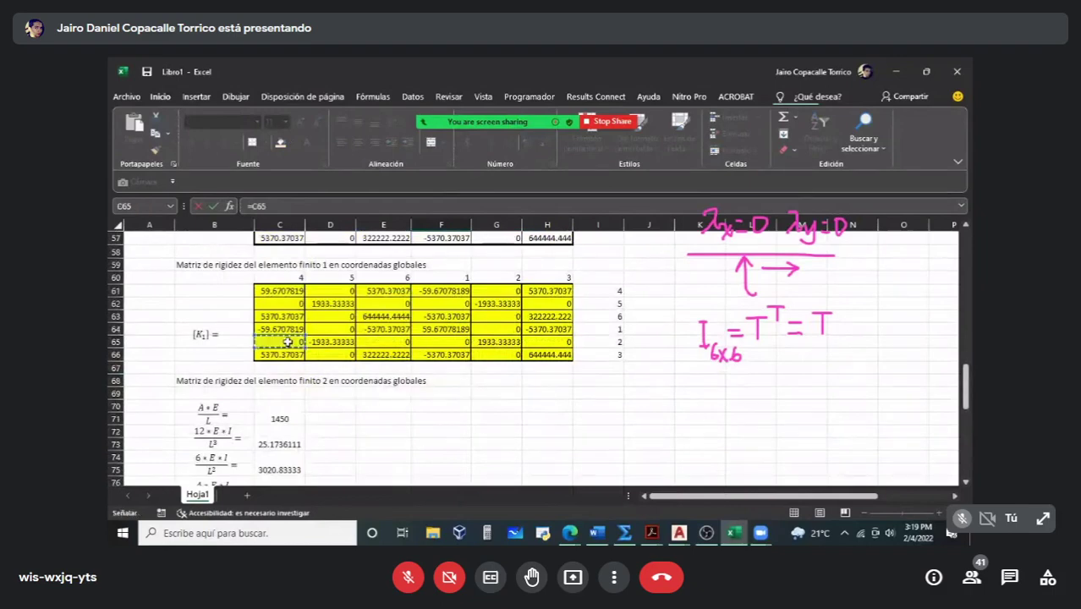
key(Tab)
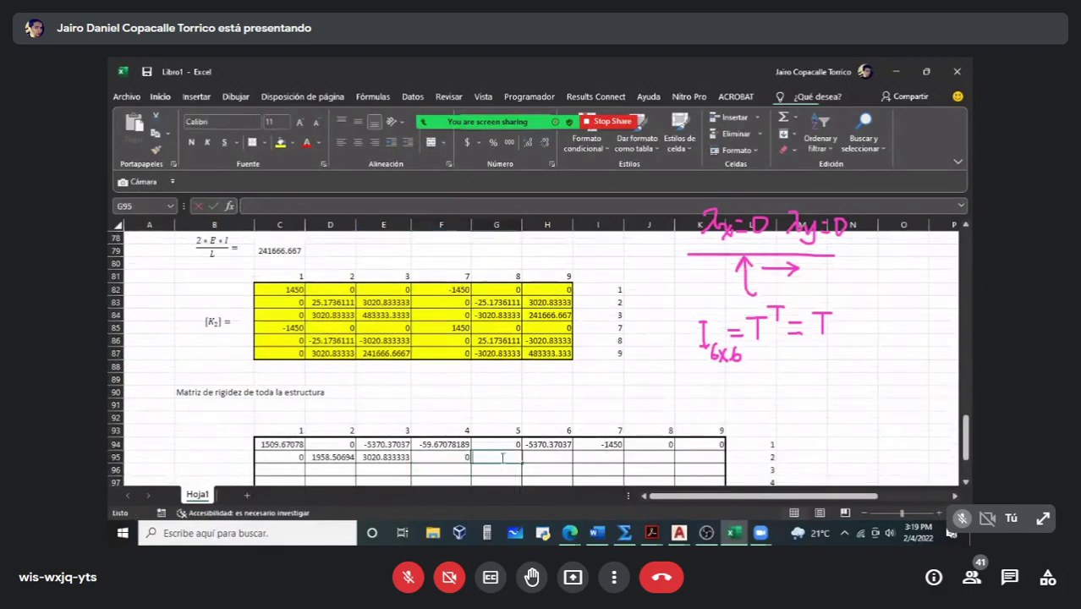
Step: Add element 1's row 2 terms for columns 5 and 6 to the structure matrix, entering =D65 in G95 and =E65 in H95
text(-)
scroll(491, 423, up, 7)
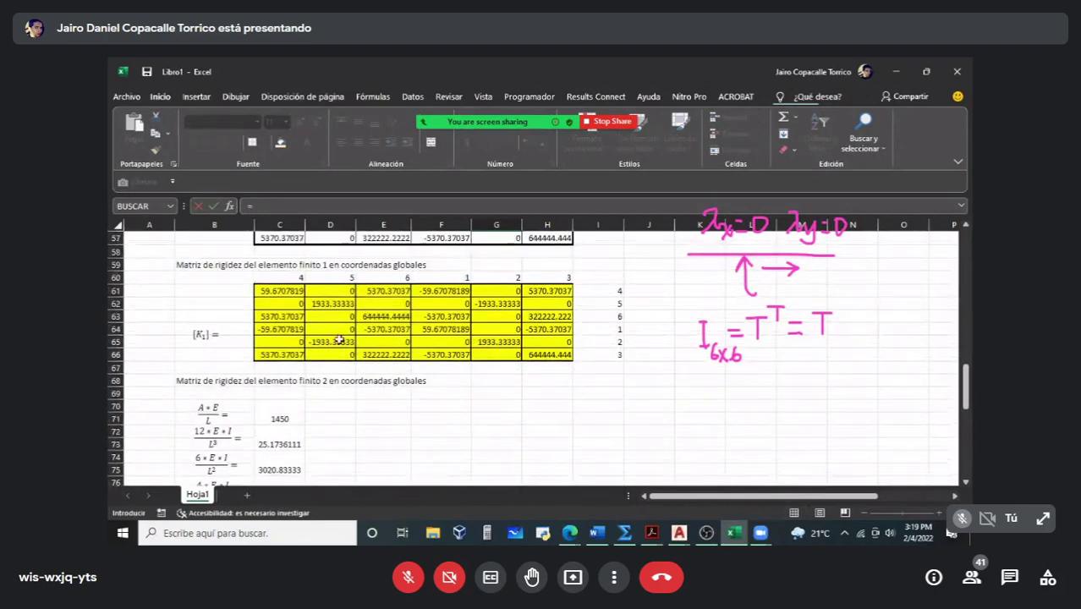
click(338, 340)
key(Return)
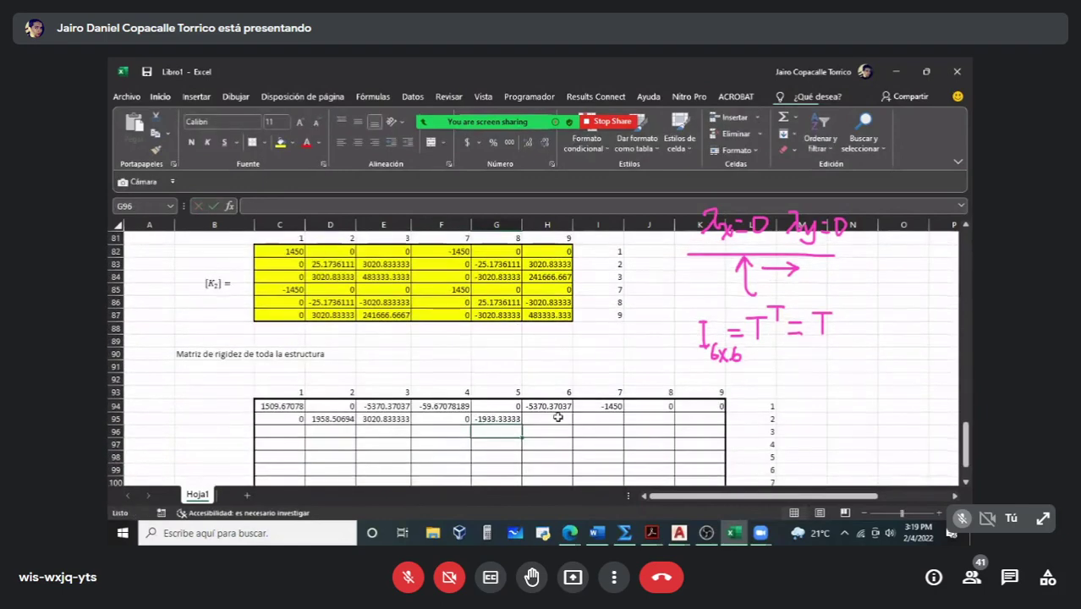
click(558, 417)
text(=)
scroll(560, 413, up, 8)
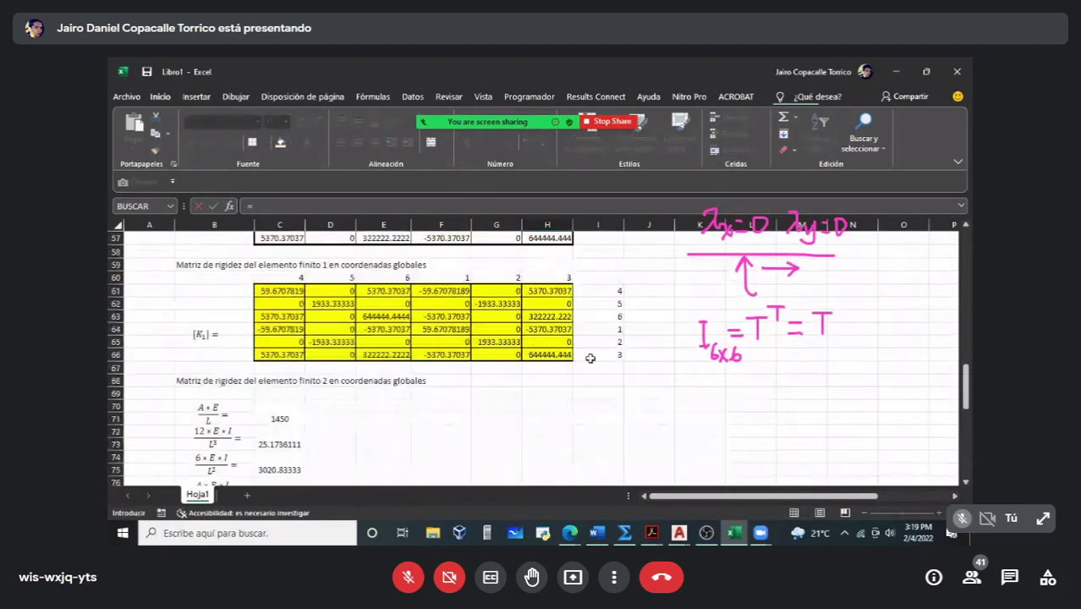
click(390, 341)
key(Return)
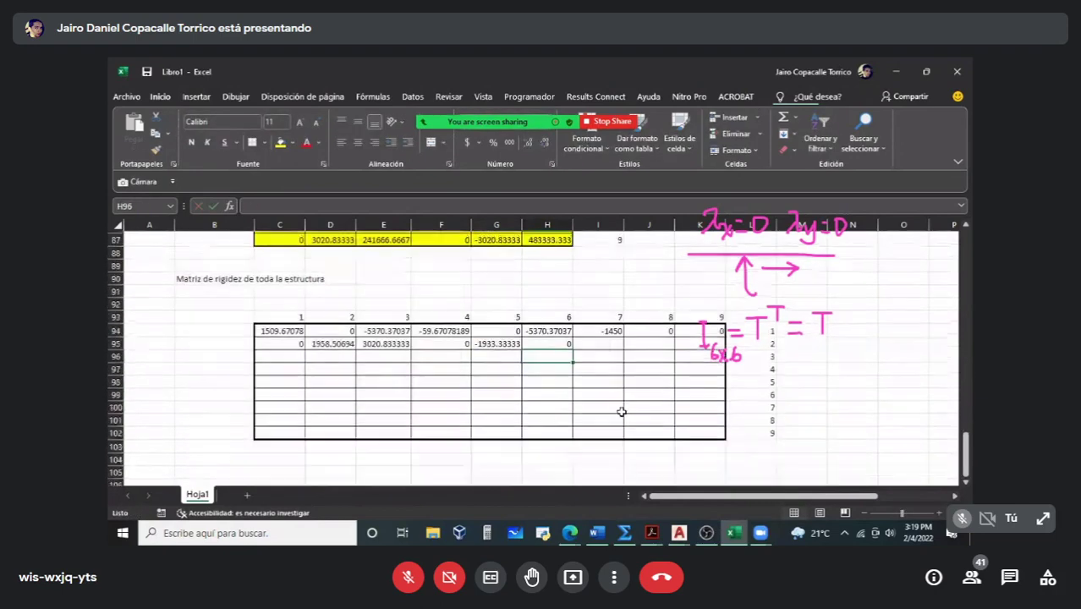
Step: Enter =F83 in I95 to bring element 2's row 2, column 7 term into the structure matrix
click(605, 341)
text(=)
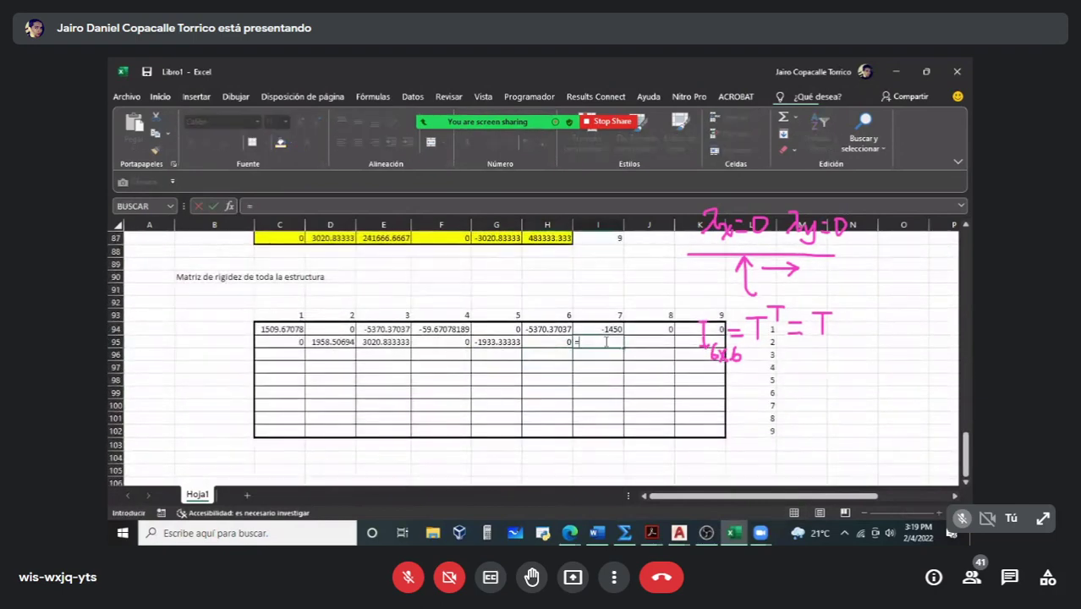
scroll(605, 346, up, 5)
click(447, 378)
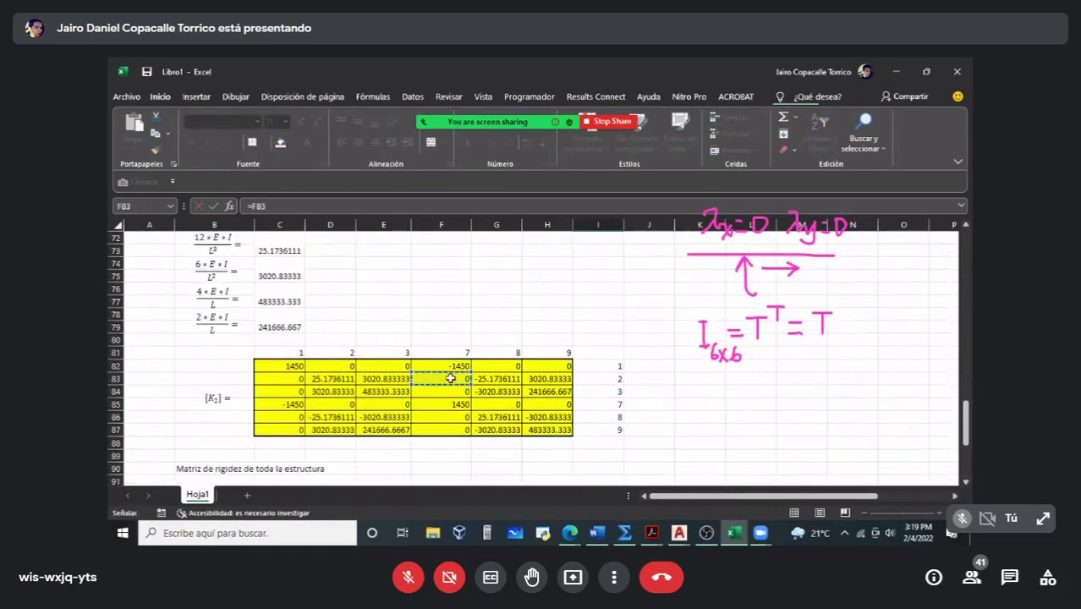
key(Return)
Step: Complete row 2 of the structure matrix with element 2's column 8 and 9 terms, entering =G83 in J95 and =H83 in K95
click(655, 418)
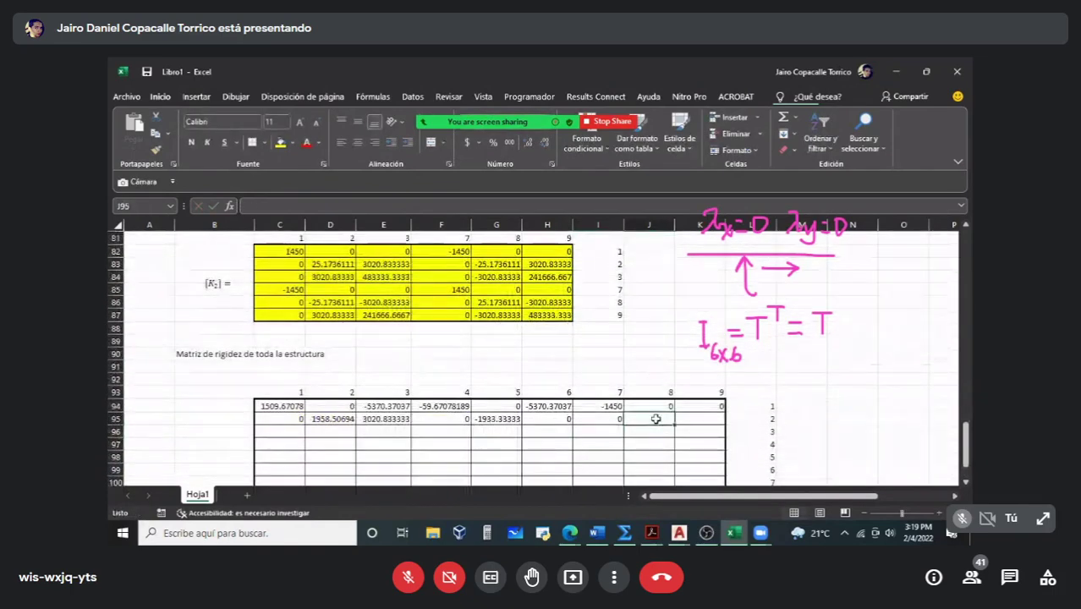
text(=)
scroll(535, 368, up, 2)
click(505, 337)
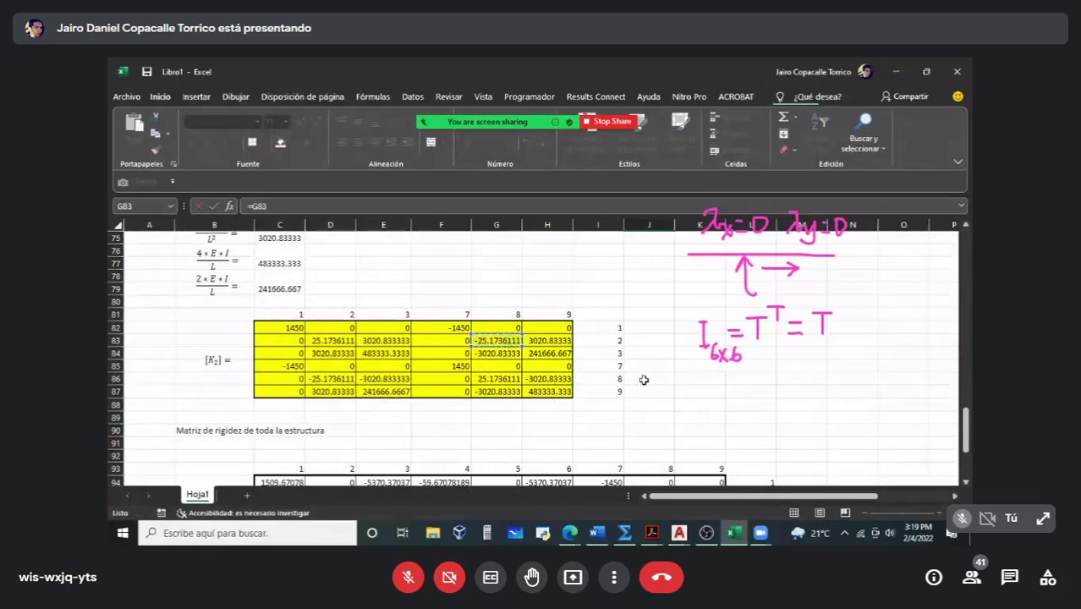
key(Return)
click(696, 454)
text(=)
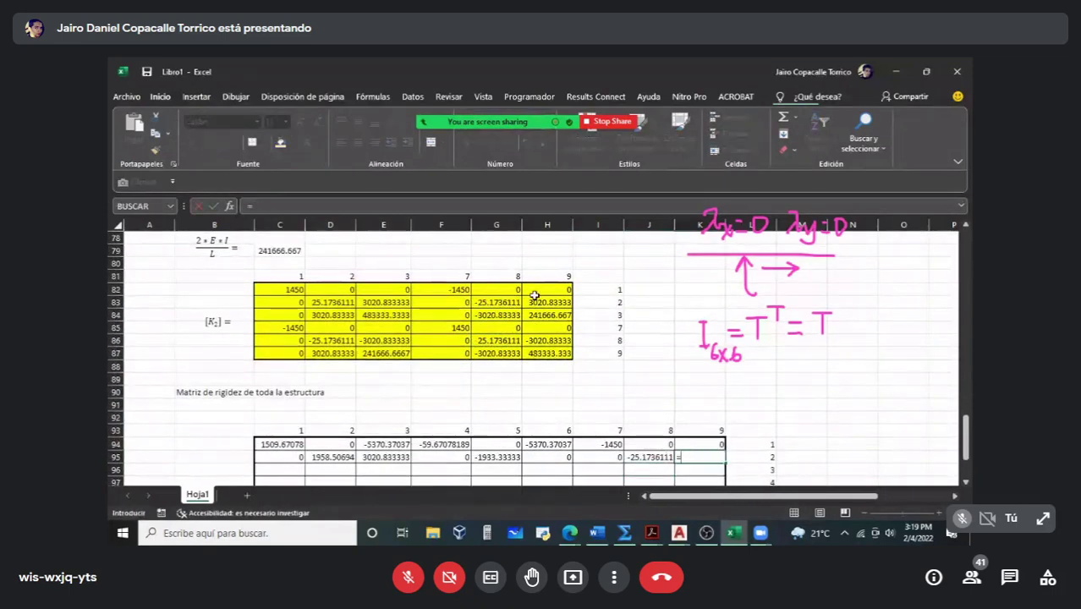
click(541, 302)
key(Return)
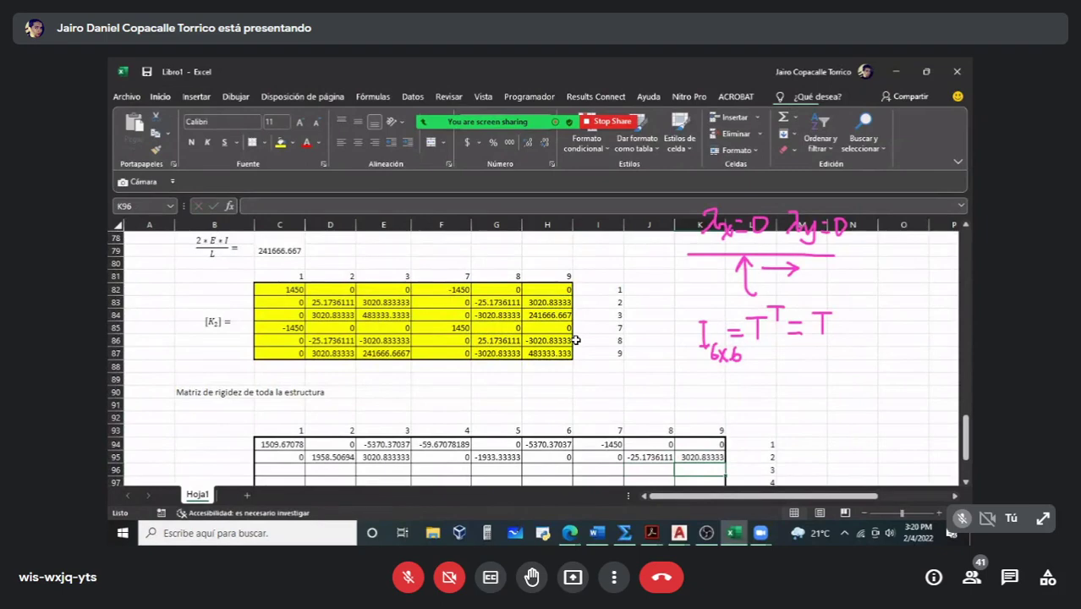
Step: Enter =C84+F66 in C96 to sum both elements' row 3, column 1 terms in the structure matrix
scroll(579, 342, down, 2)
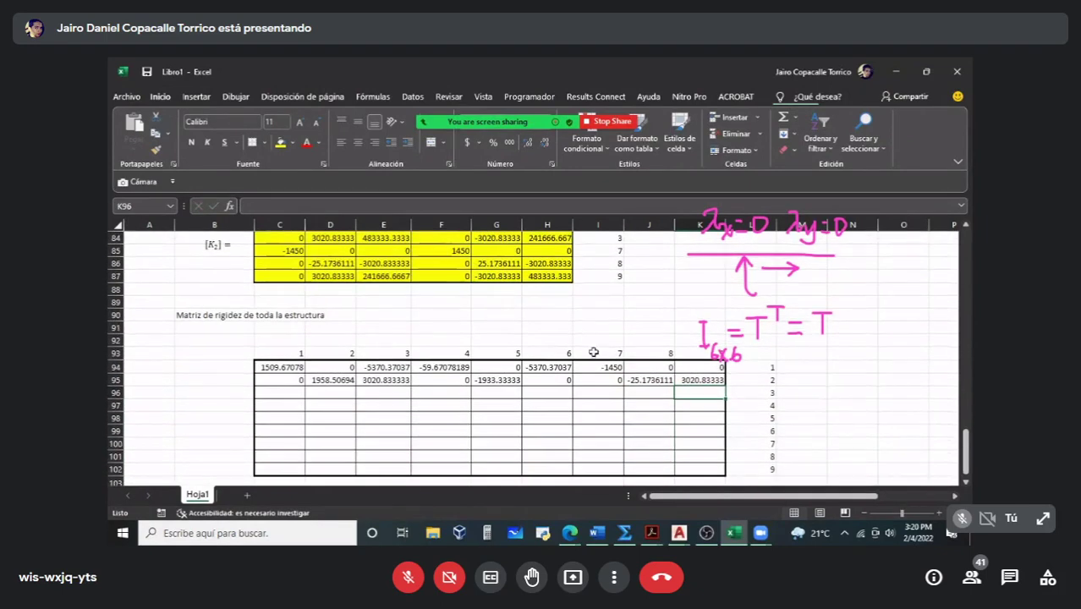
key(Left)
key(Left)
key(Left)
key(Left)
key(Left)
key(Left)
key(Left)
key(Left)
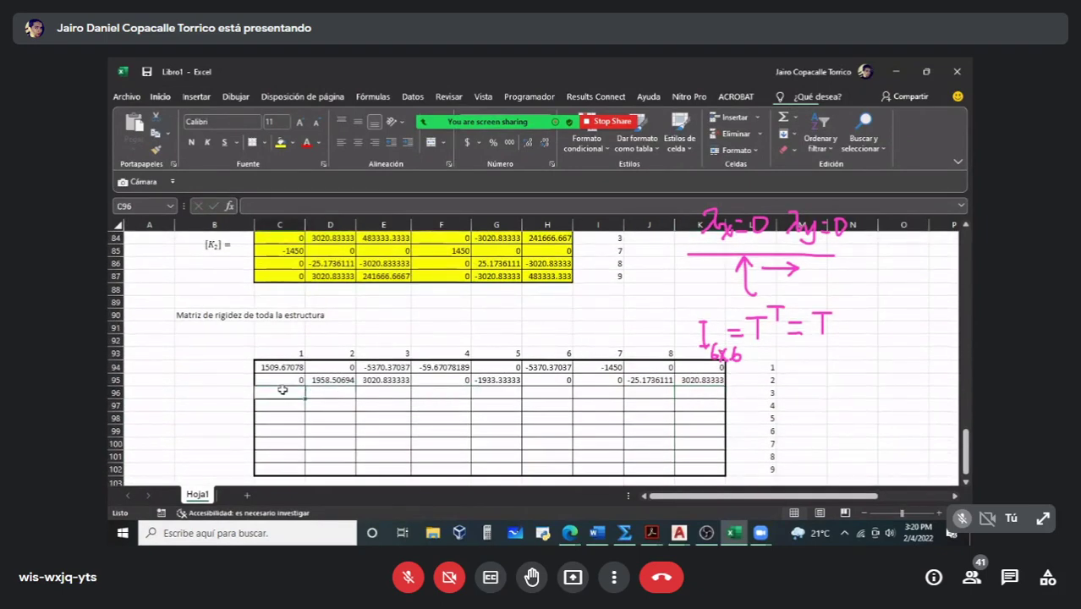
text(=)
scroll(405, 379, up, 2)
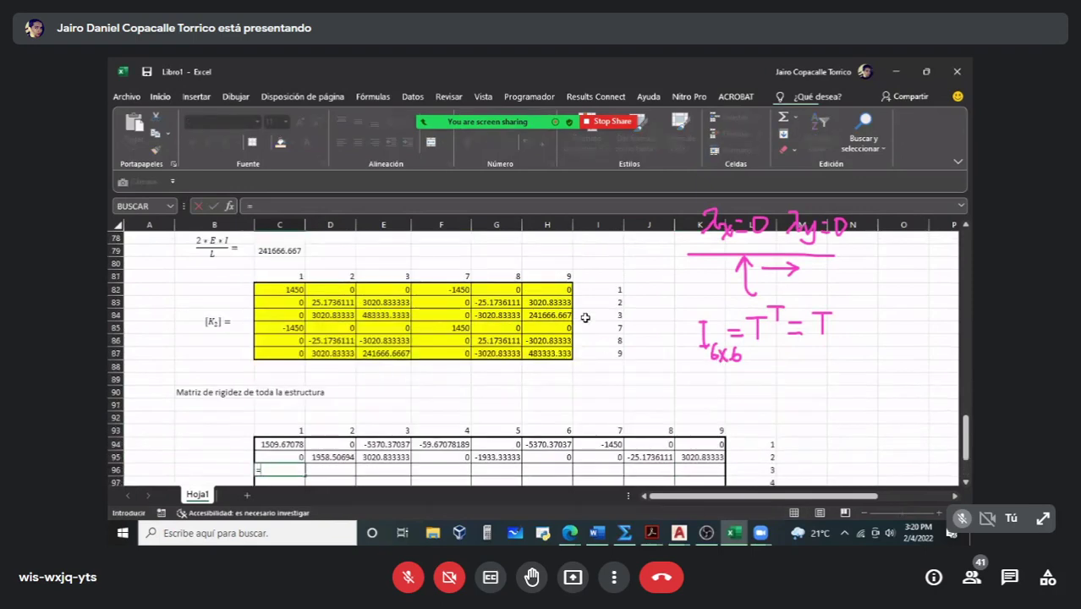
click(286, 315)
scroll(604, 291, up, 7)
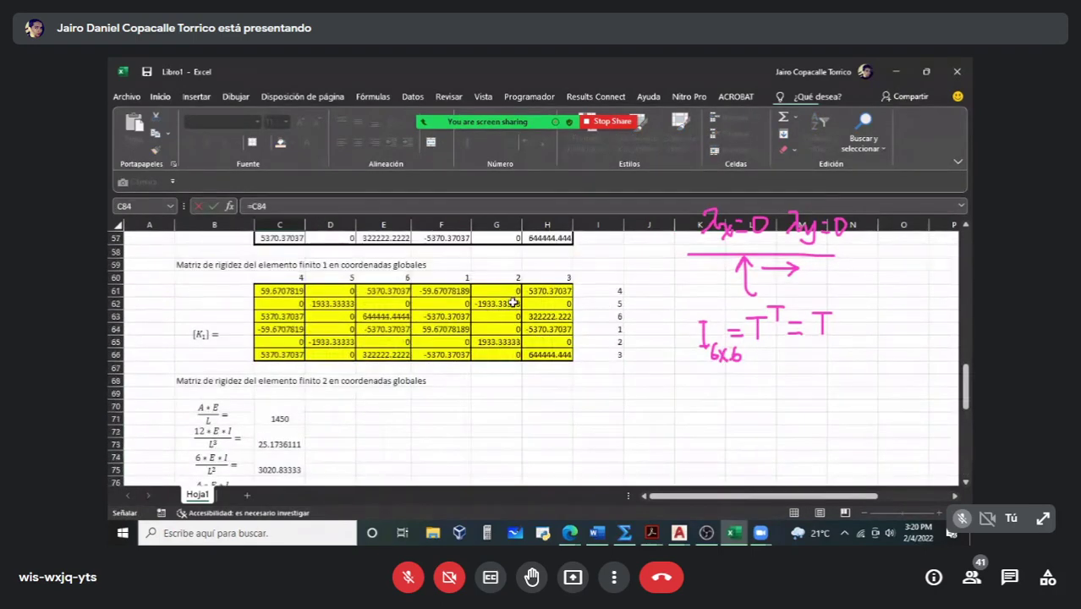
scroll(513, 303, down, 4)
text(+)
scroll(541, 311, up, 4)
click(461, 354)
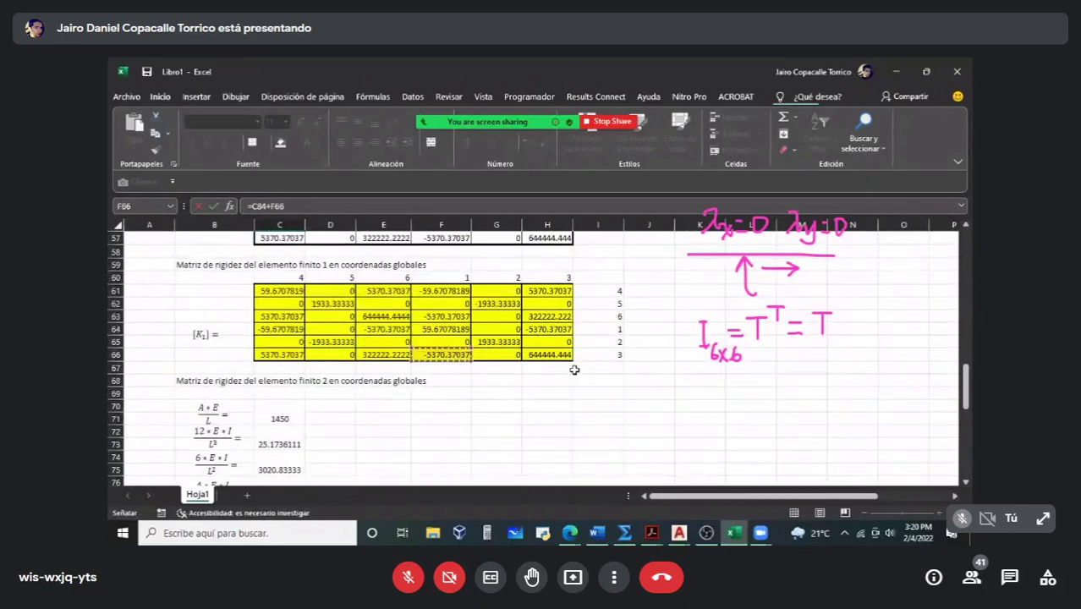
key(Return)
Step: Enter =D84+G66 in D96 to sum both elements' row 3, column 2 terms in the structure matrix
click(325, 389)
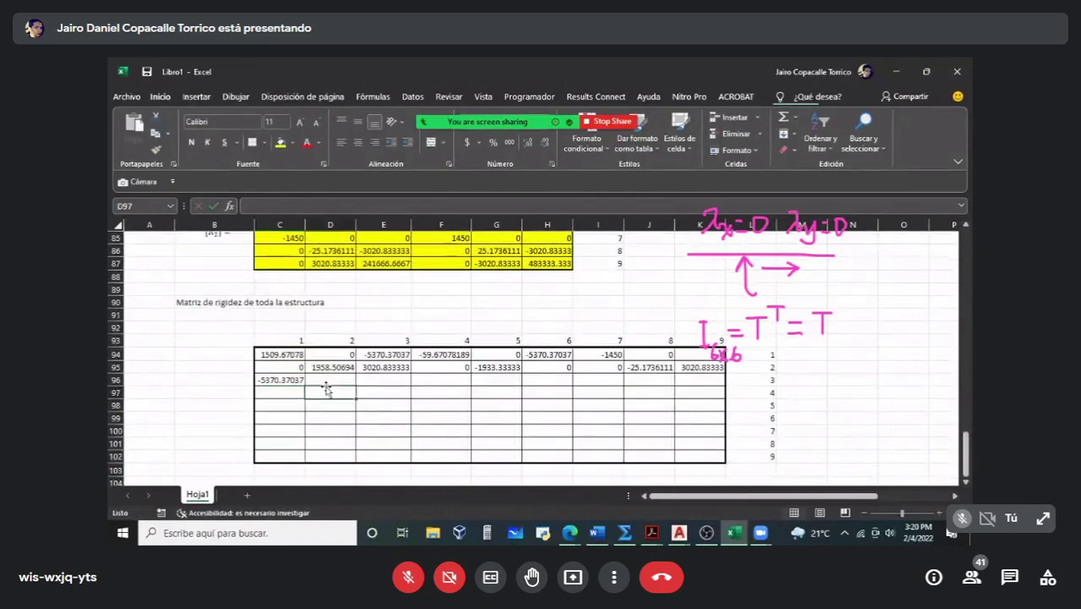
click(328, 382)
text(=)
scroll(430, 370, up, 3)
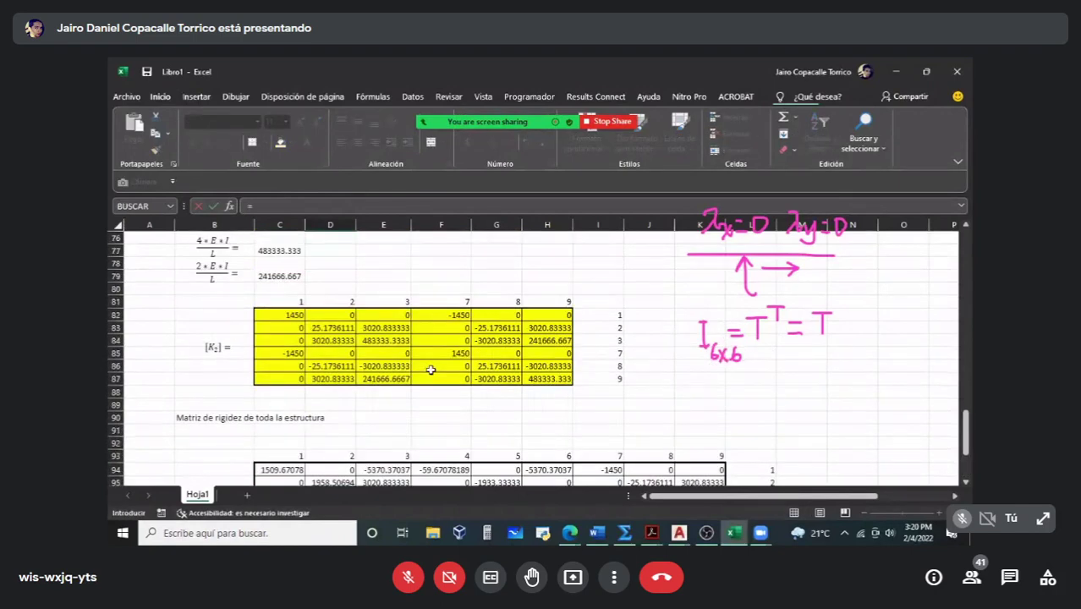
click(338, 338)
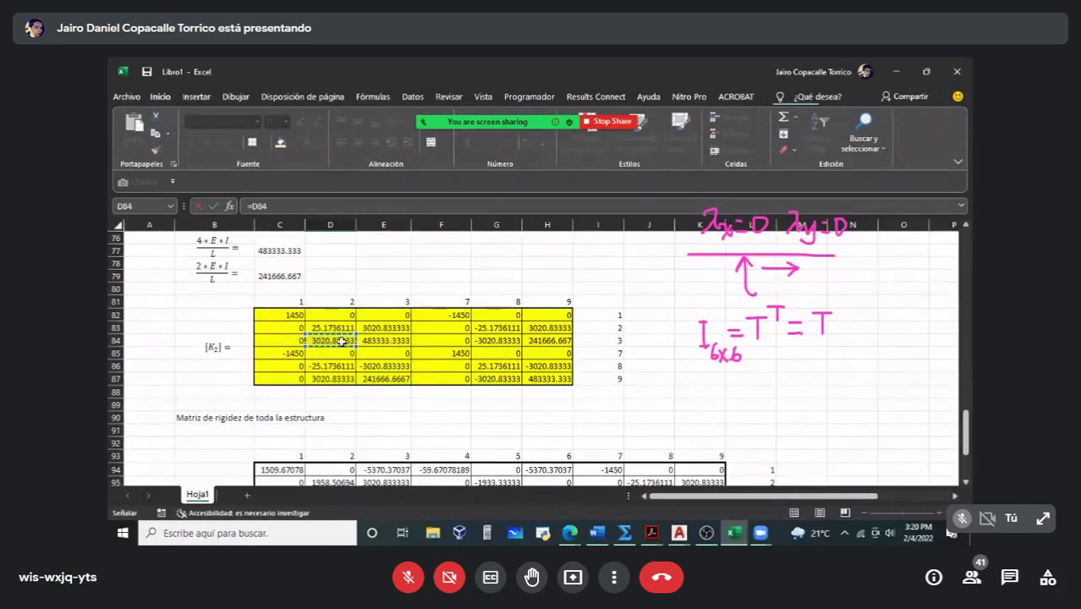
text(+)
scroll(342, 340, up, 6)
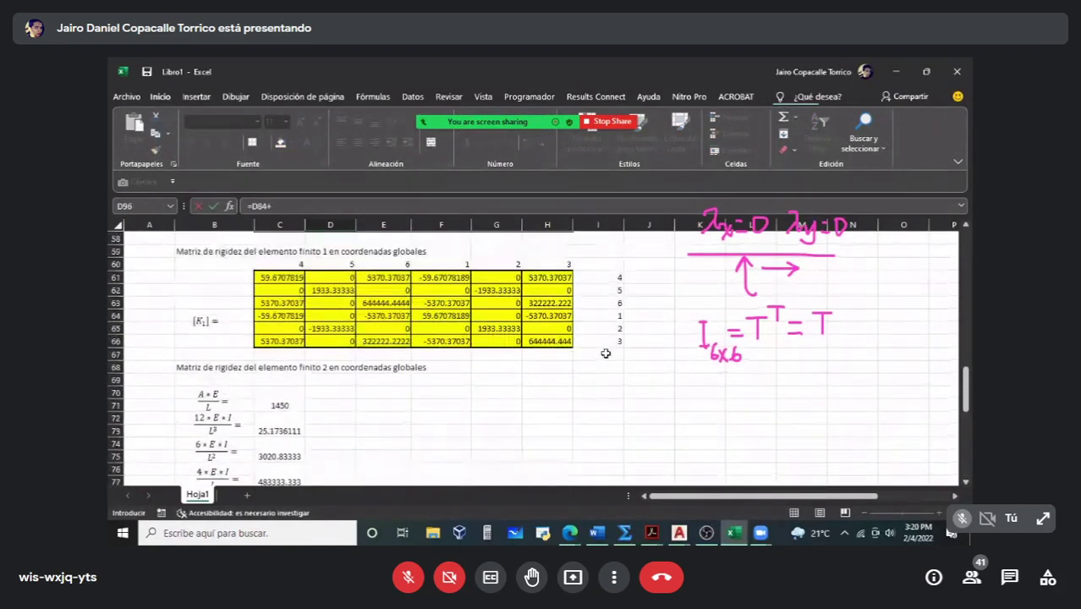
click(498, 343)
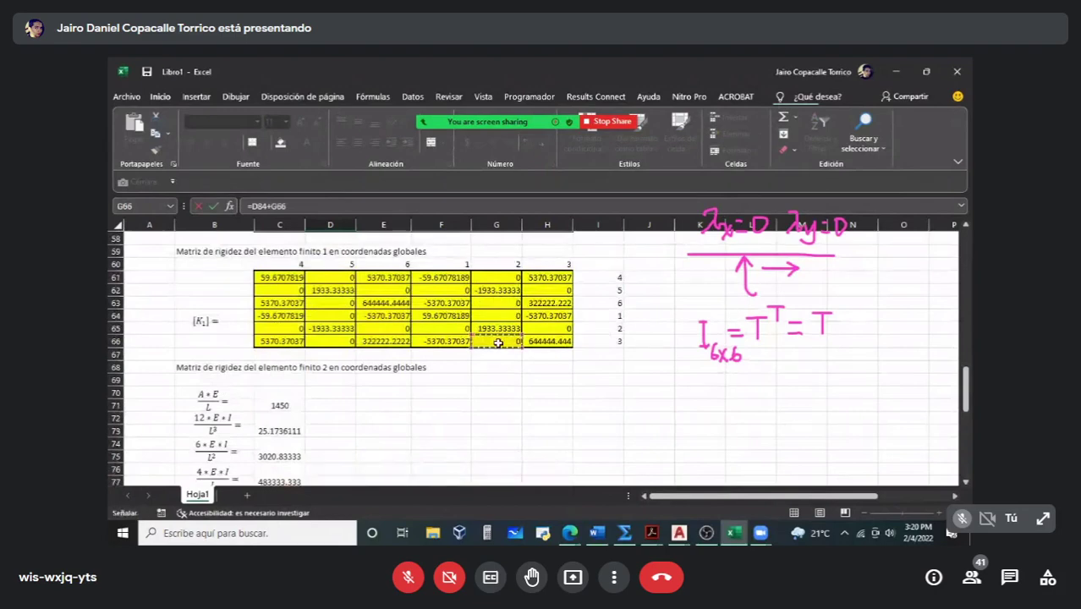
key(Return)
Step: Enter =E84+H66 in E96 to sum both elements' row 3, column 3 terms in the structure matrix
click(398, 340)
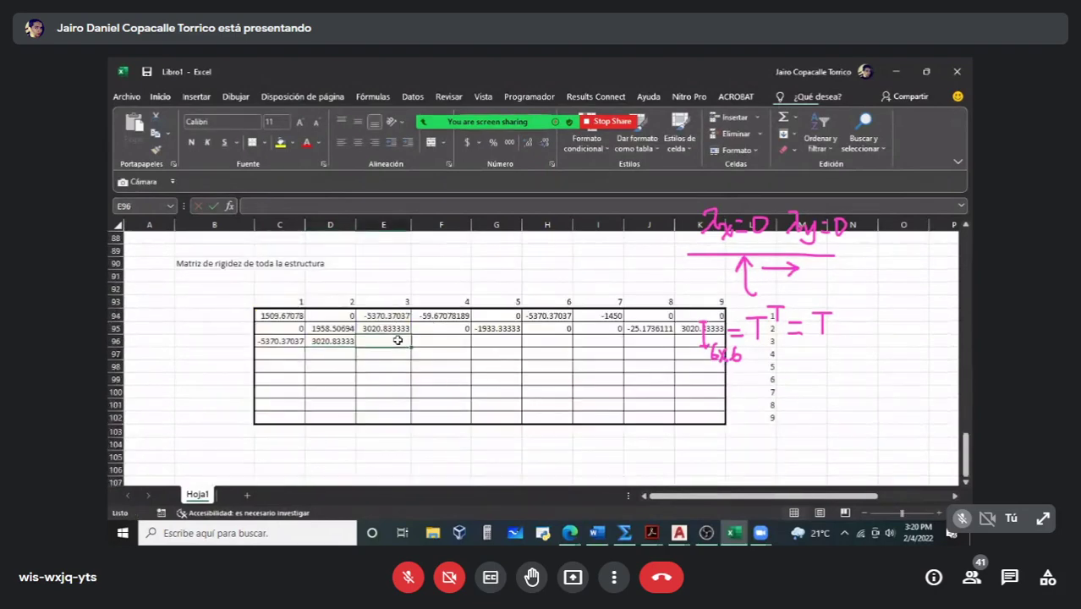
text(=)
scroll(465, 355, up, 5)
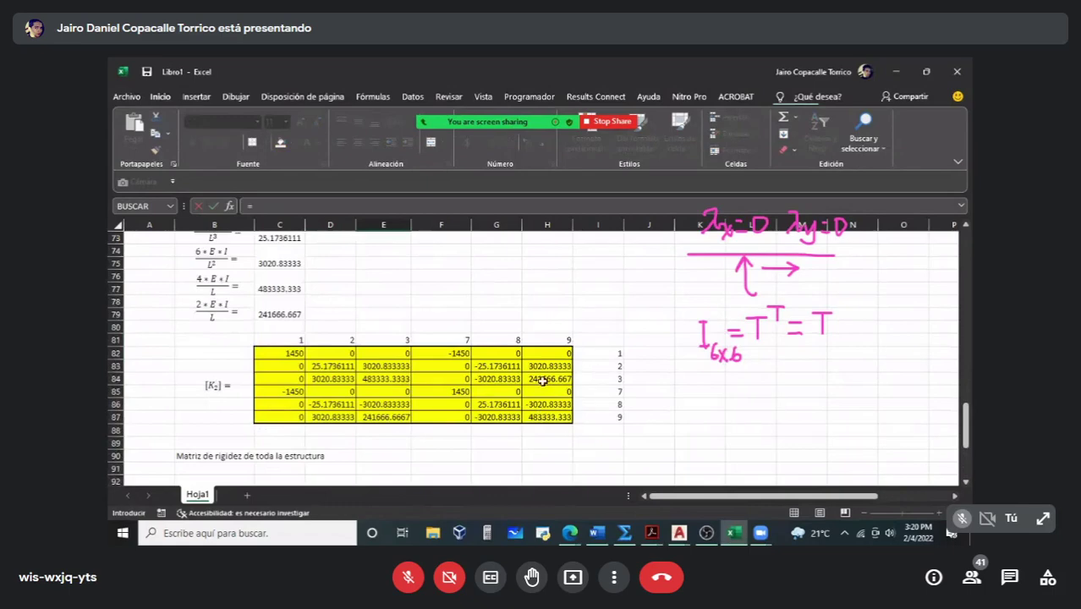
click(543, 380)
click(406, 380)
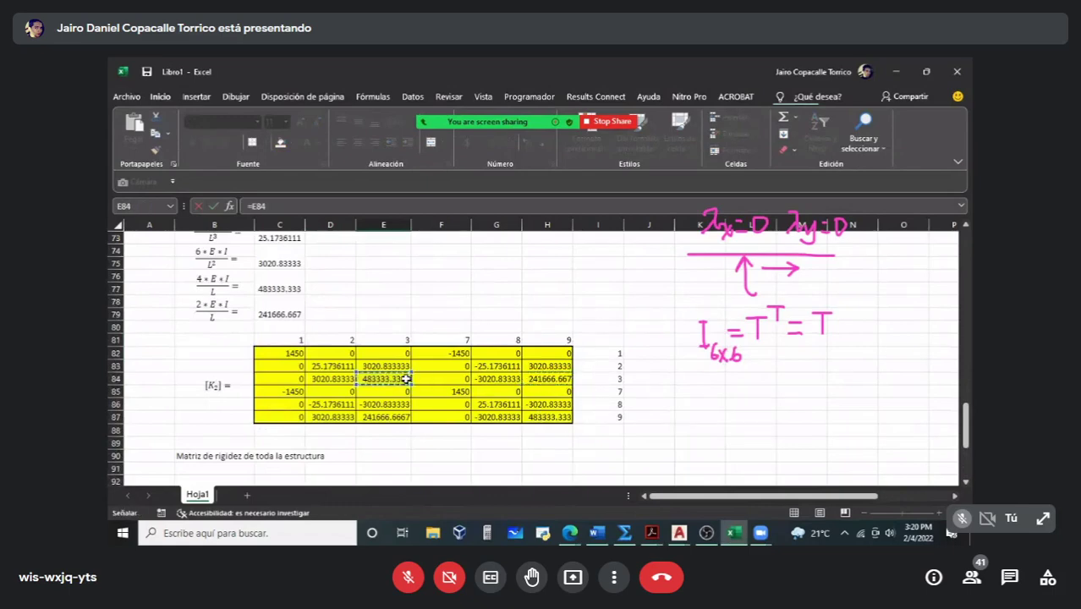
text(+)
scroll(406, 379, up, 6)
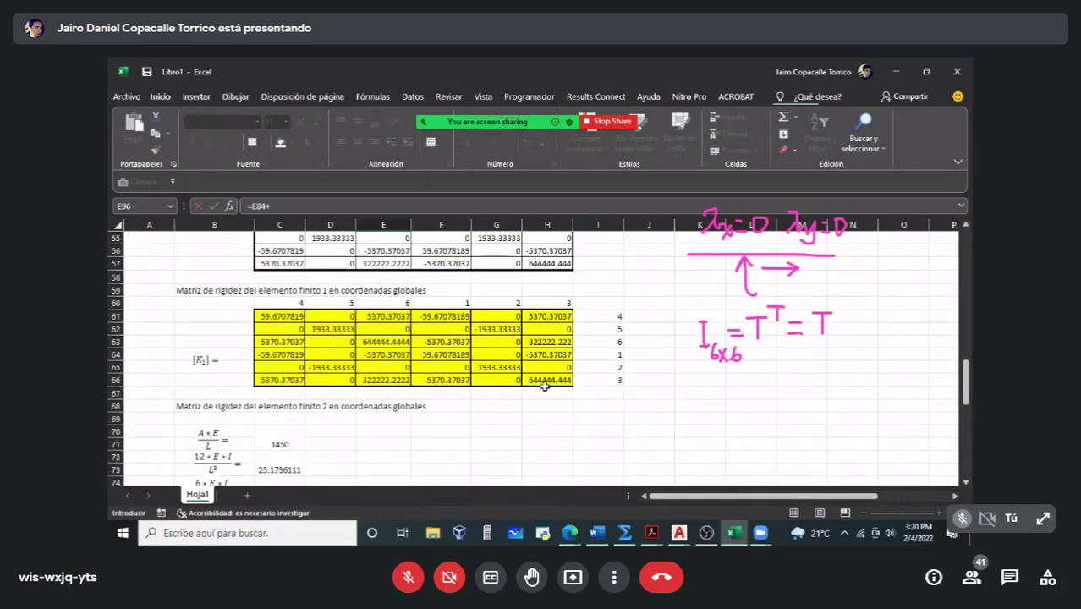
click(544, 382)
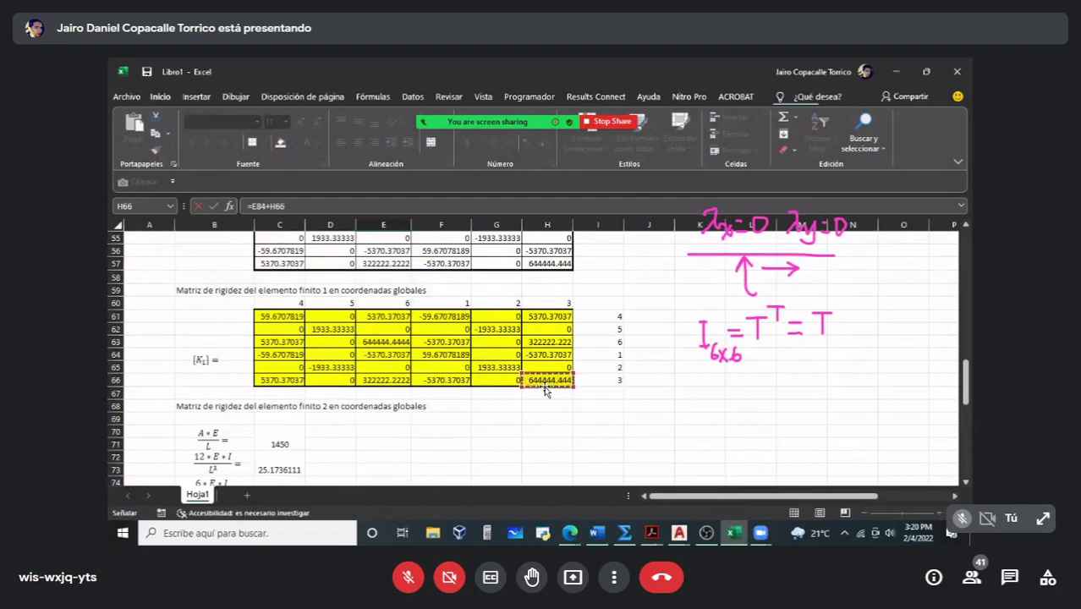
key(Return)
click(452, 380)
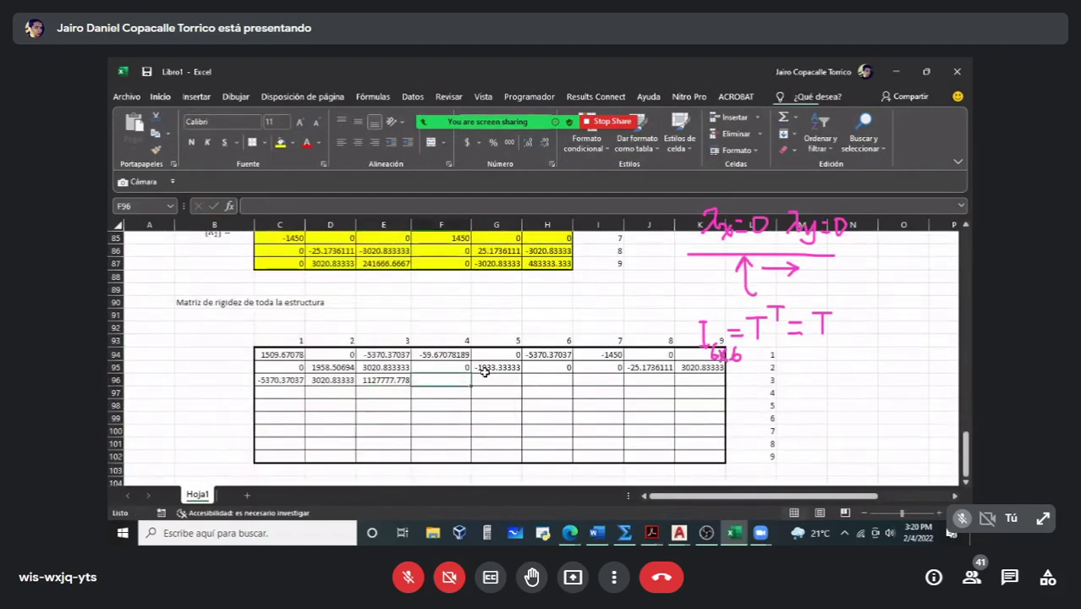
Step: Enter =C66 in F96 and =D66 in G96 for element 1's row 3 terms in columns 4 and 5
text(=)
scroll(484, 372, up, 11)
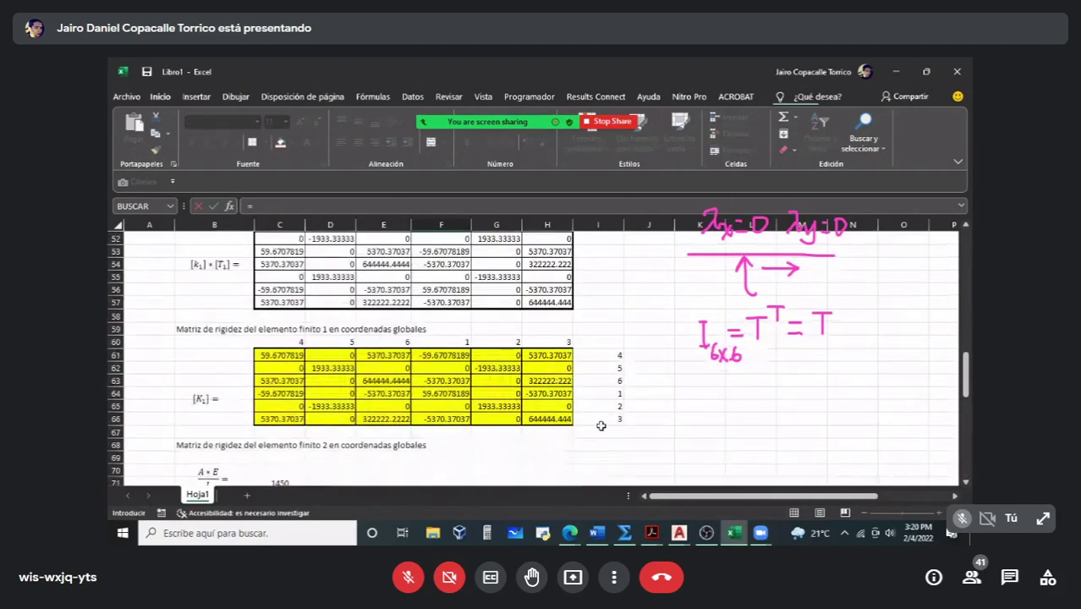
click(279, 418)
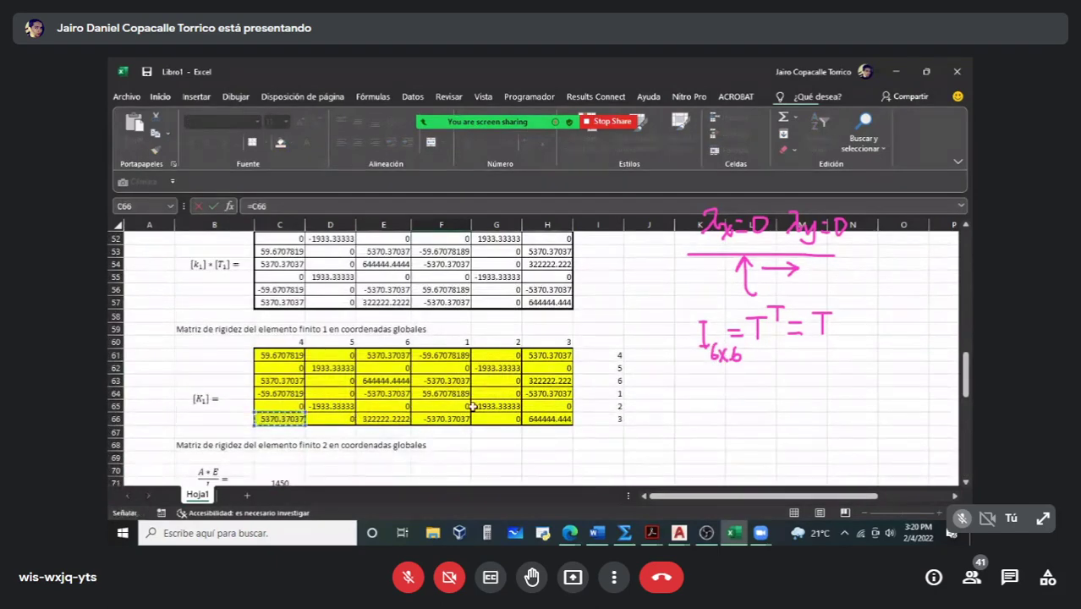
key(Return)
click(487, 456)
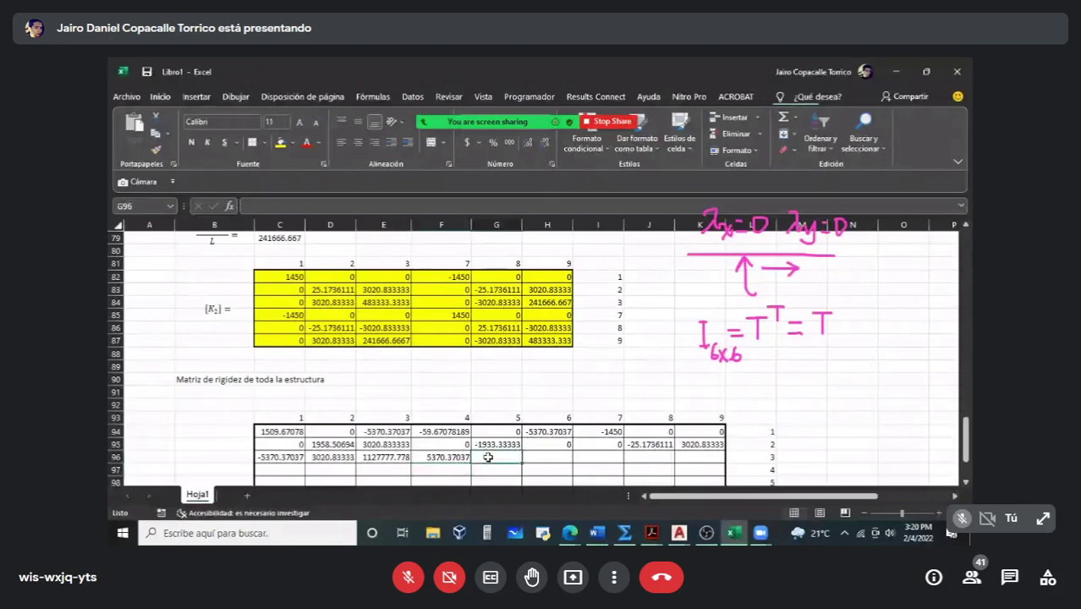
text(=)
scroll(508, 433, up, 6)
scroll(456, 338, up, 2)
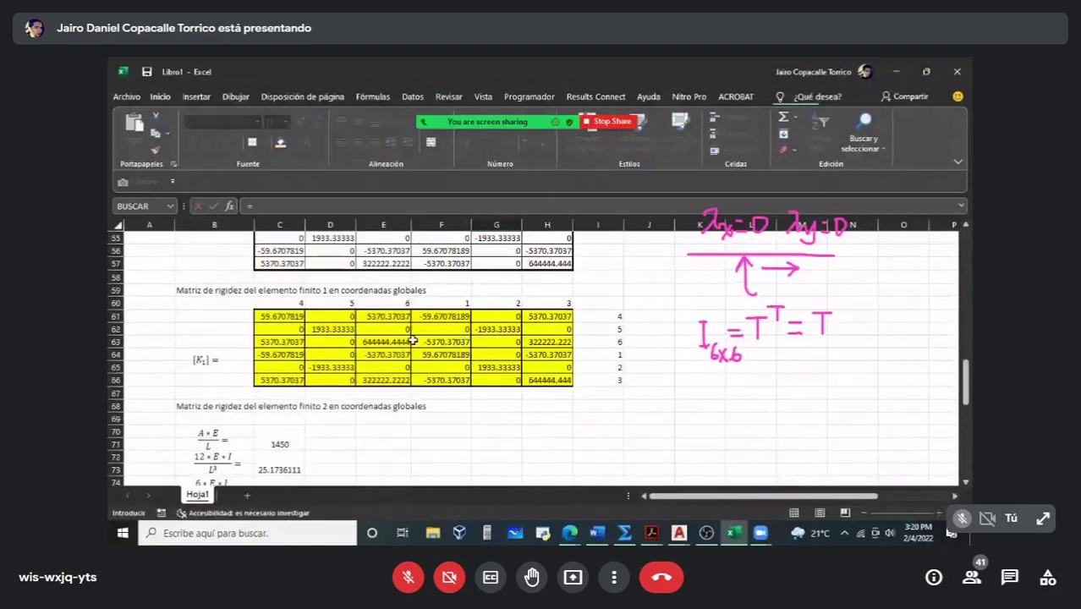
click(341, 380)
key(Return)
Step: Enter =E66 in H96 for element 1's row 3, column 6 term in the structure matrix
click(551, 459)
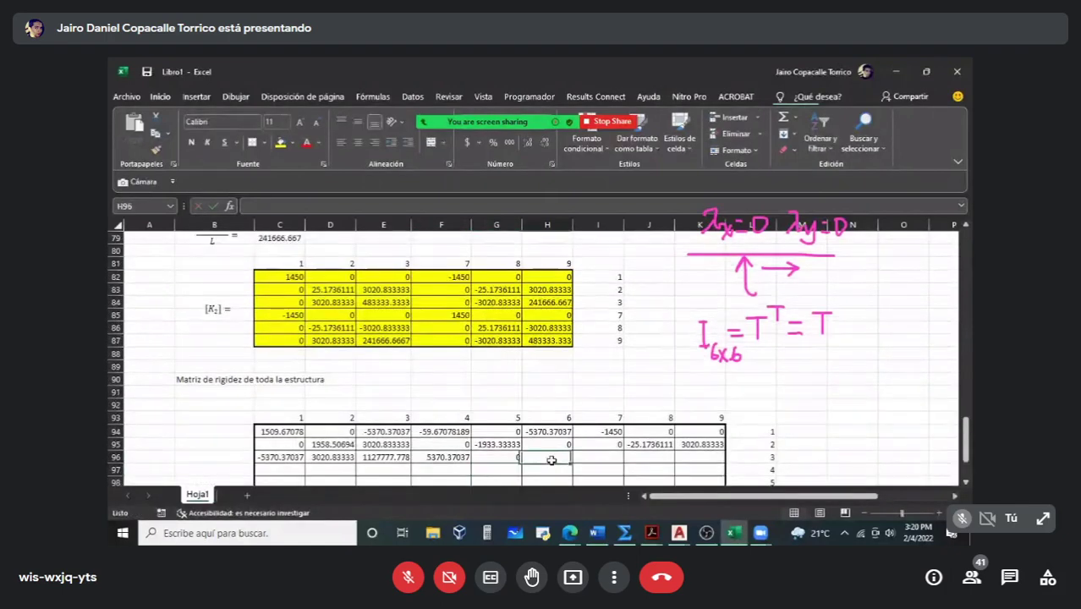
text(=)
scroll(515, 397, up, 6)
click(382, 300)
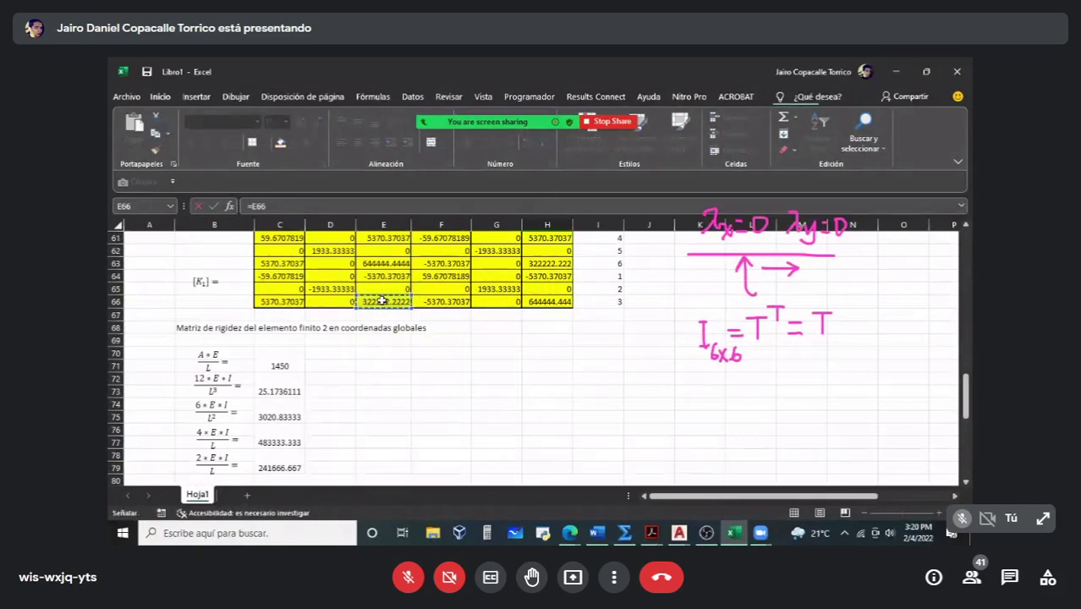
key(Return)
Step: Complete row 3 of the structure matrix with element 2's terms, entering =F84 in I96, =G84 in J96 and =H84 in K96
click(595, 454)
text(=)
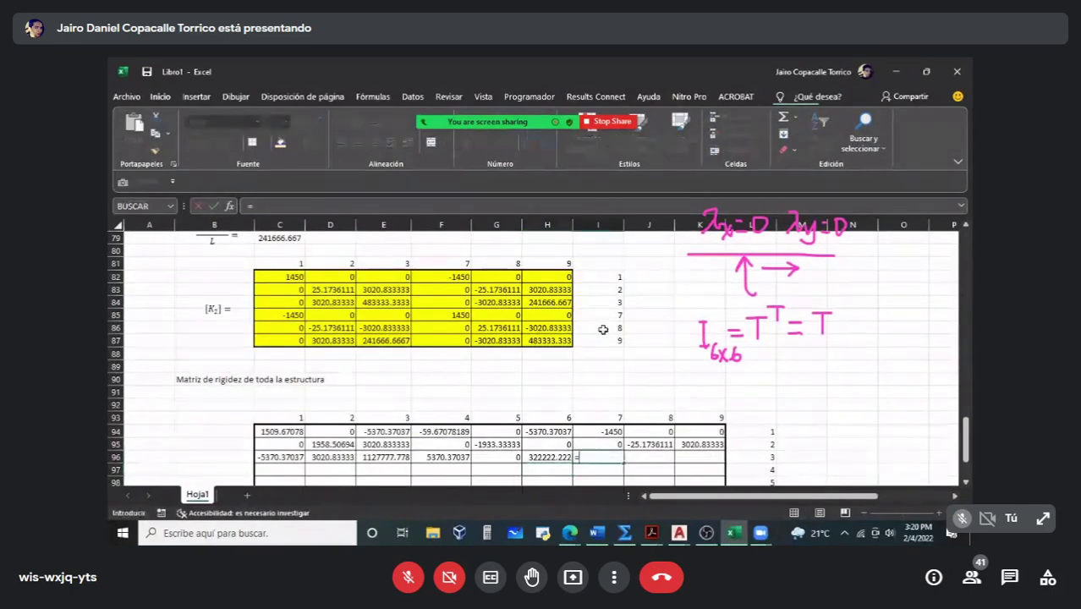
click(442, 302)
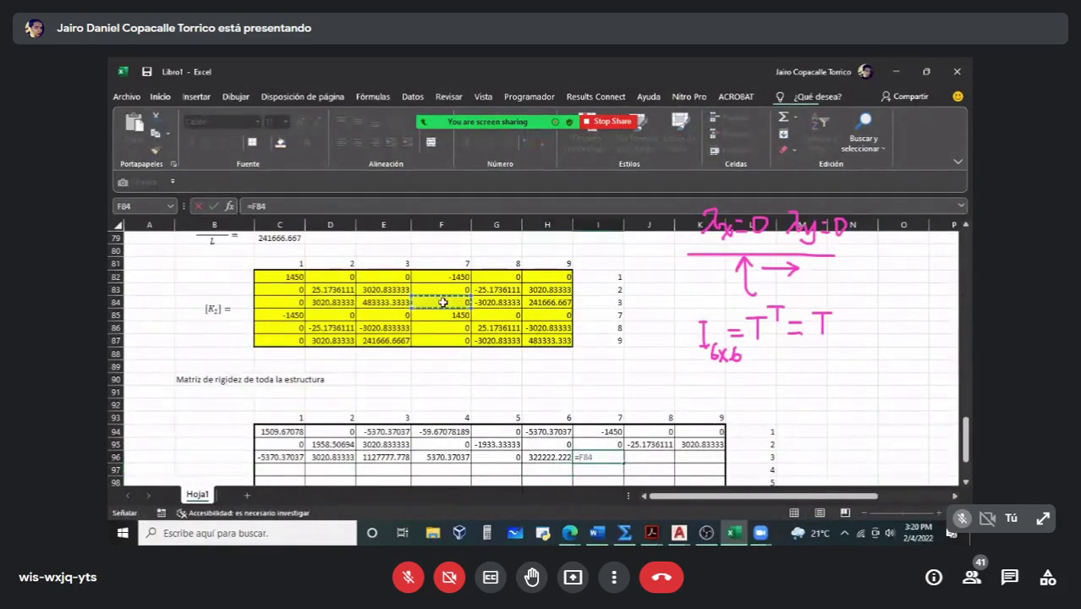
key(Tab)
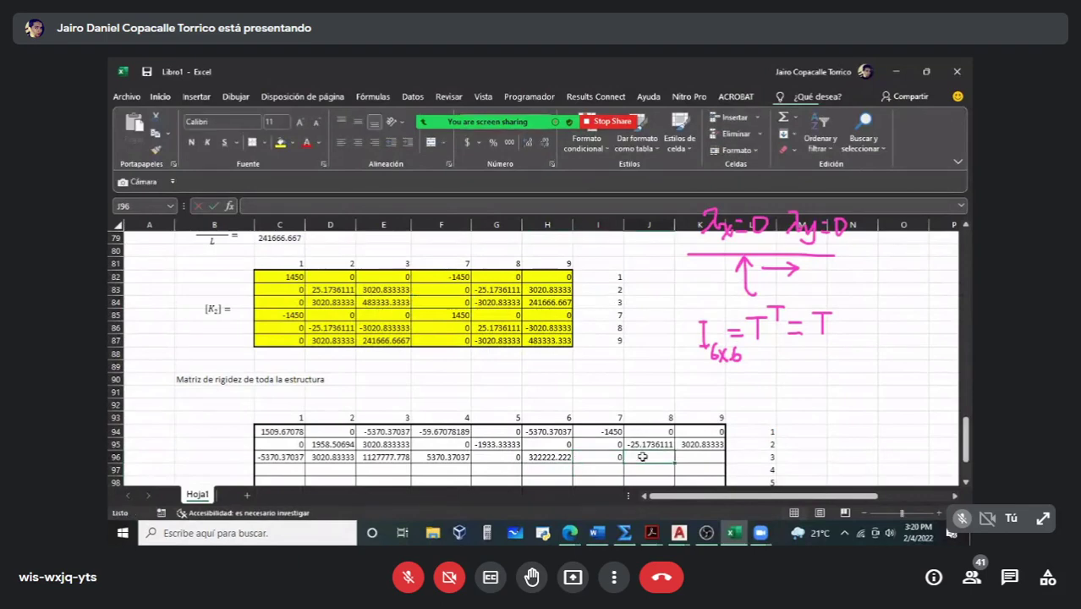
text(=)
click(506, 303)
key(Tab)
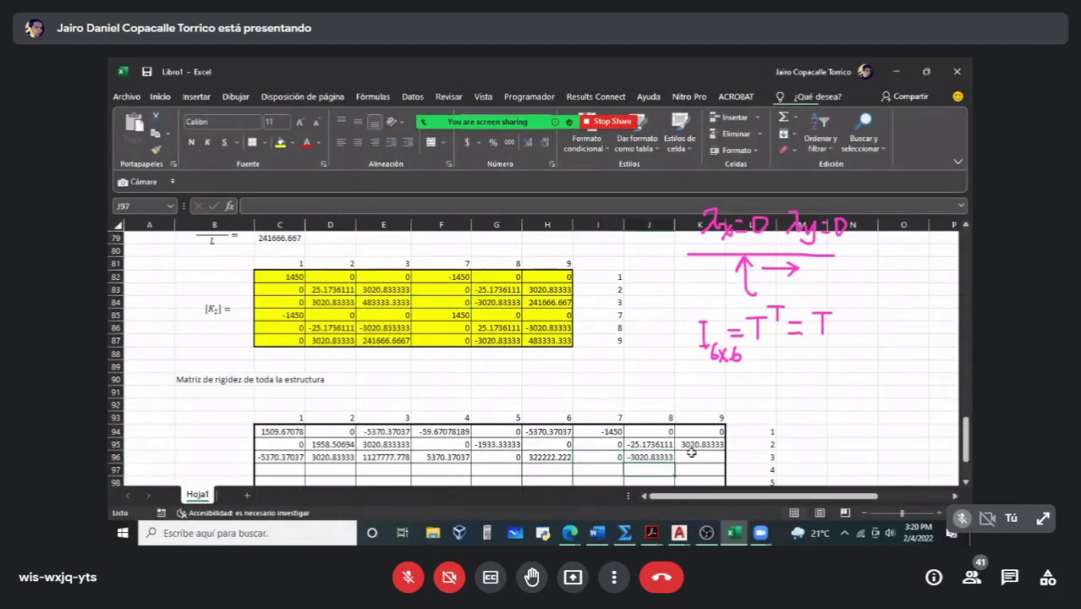
text(=)
click(546, 302)
key(Return)
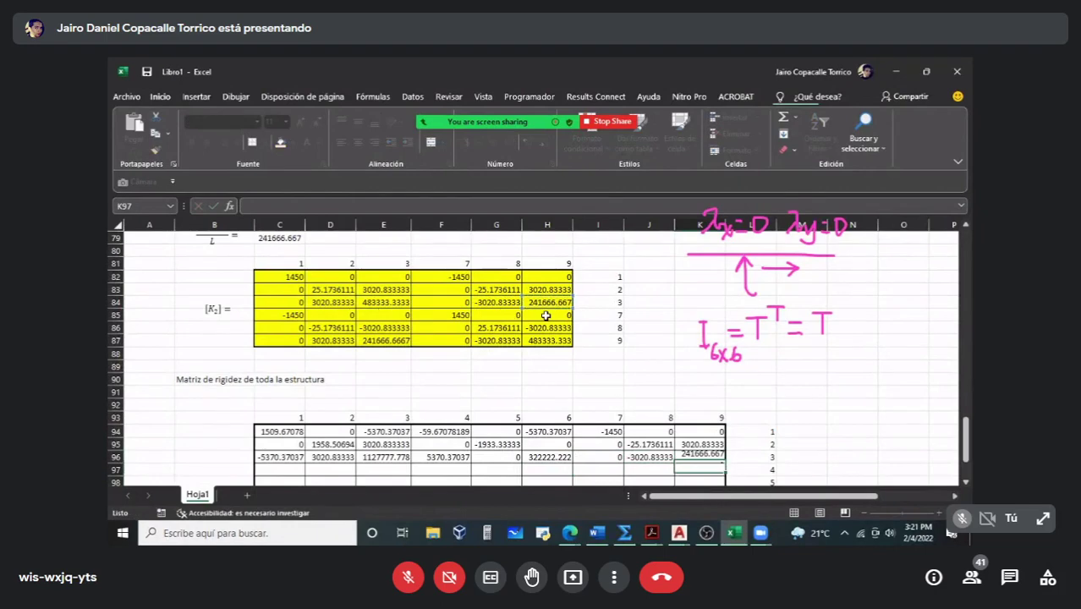
Step: Enter =F61 in C97 and fill it across to E97 for the row 4 terms in columns 1 to 3
scroll(541, 355, down, 1)
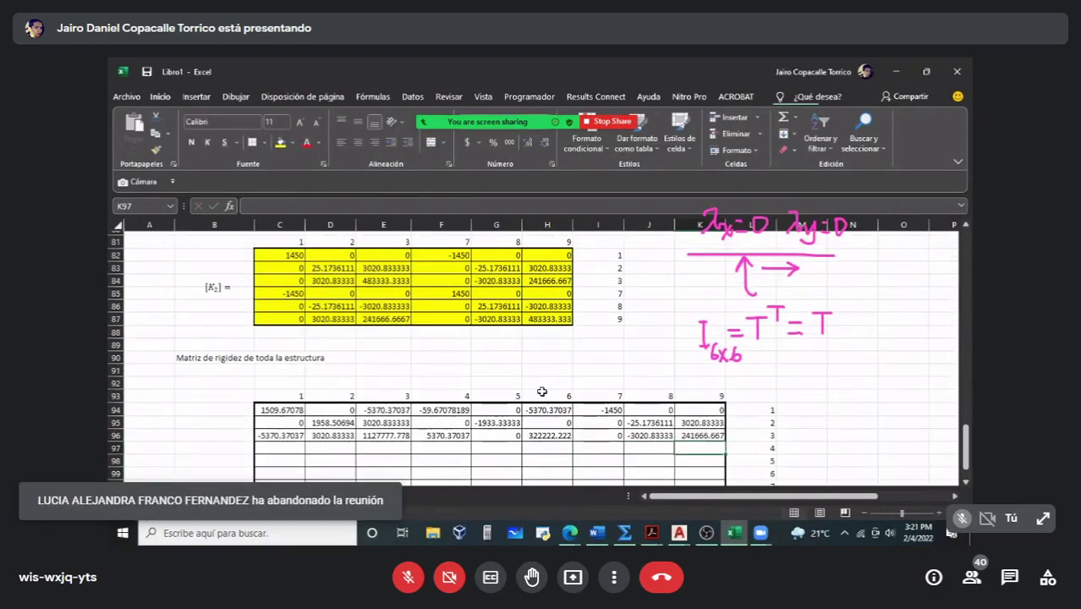
scroll(541, 392, down, 1)
text(=)
scroll(476, 282, up, 9)
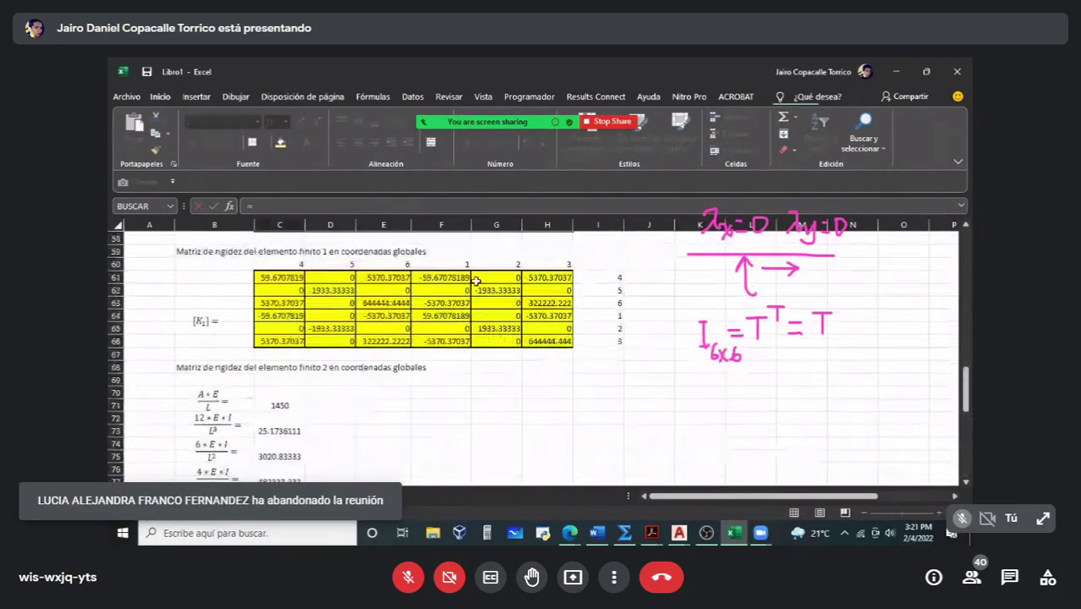
click(457, 278)
key(Return)
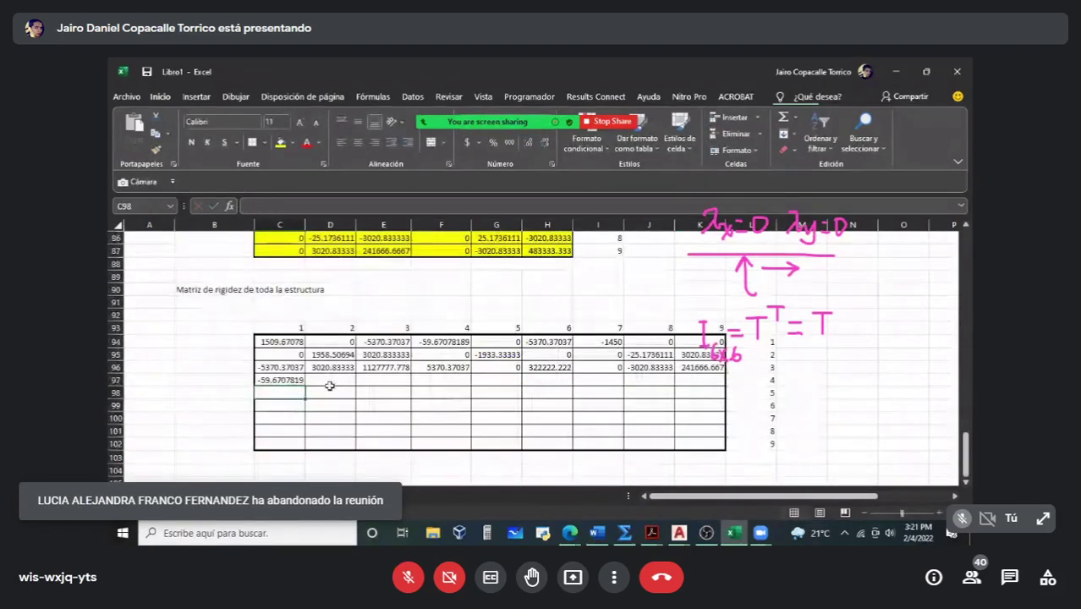
click(288, 379)
drag(305, 386, 394, 380)
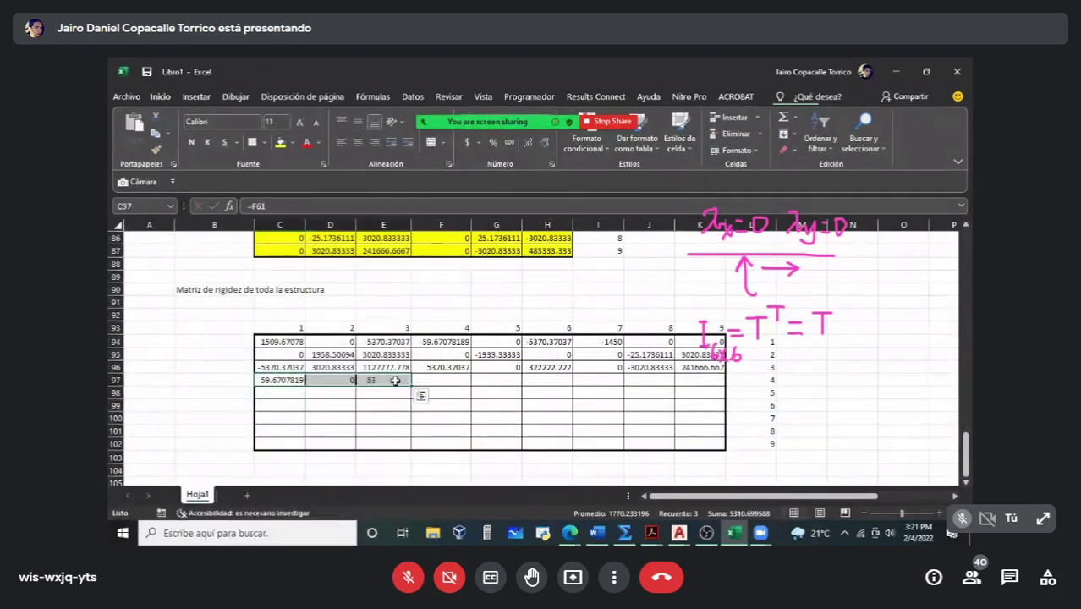
Step: Check which element 1 stiffness term the filled formula in E97 references
double_click(394, 380)
scroll(473, 372, up, 11)
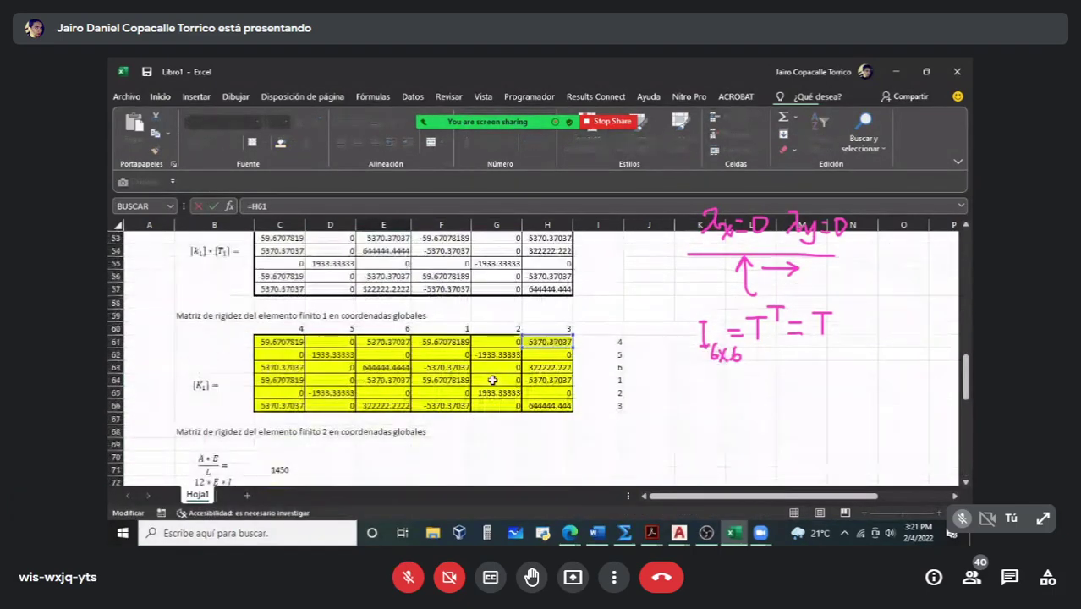
key(Escape)
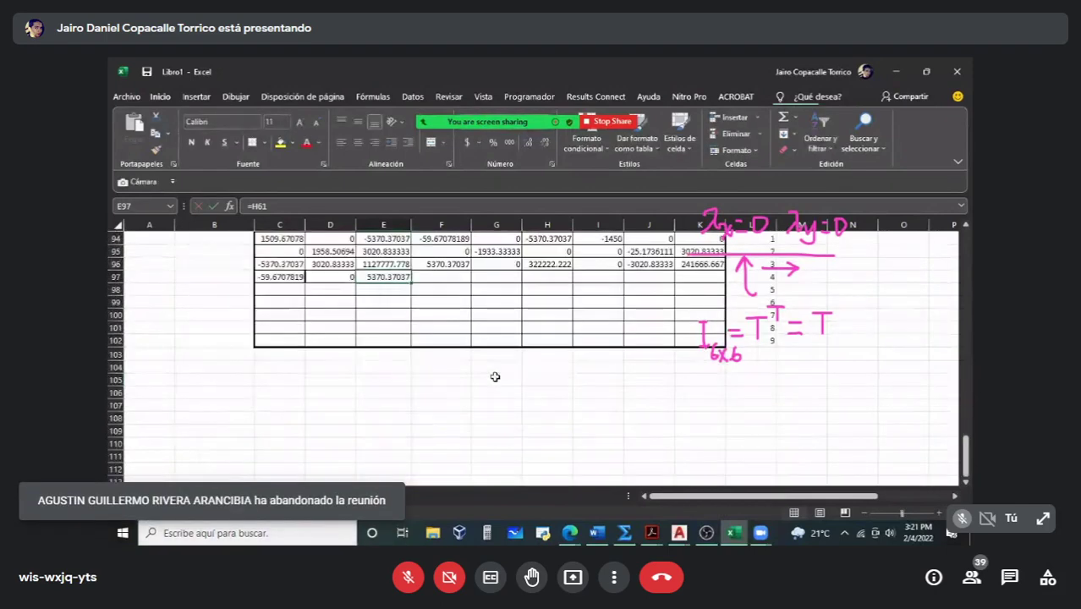
Step: Enter =C61 in F97 and fill it across to H97 for the row 4 terms in columns 4 to 6
scroll(494, 376, up, 3)
click(456, 393)
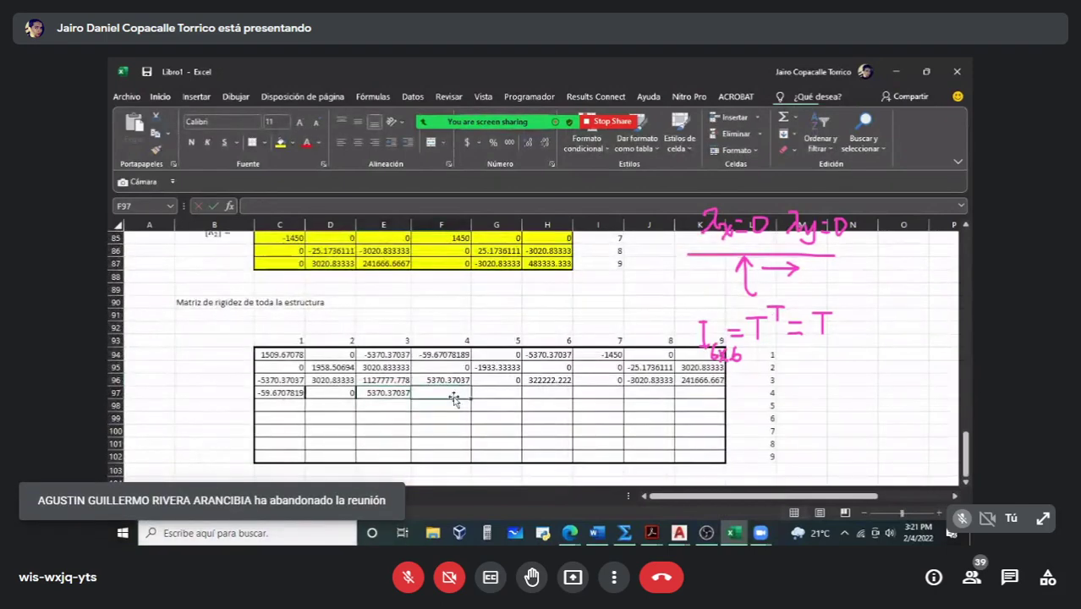
text(=)
scroll(454, 397, up, 11)
click(292, 355)
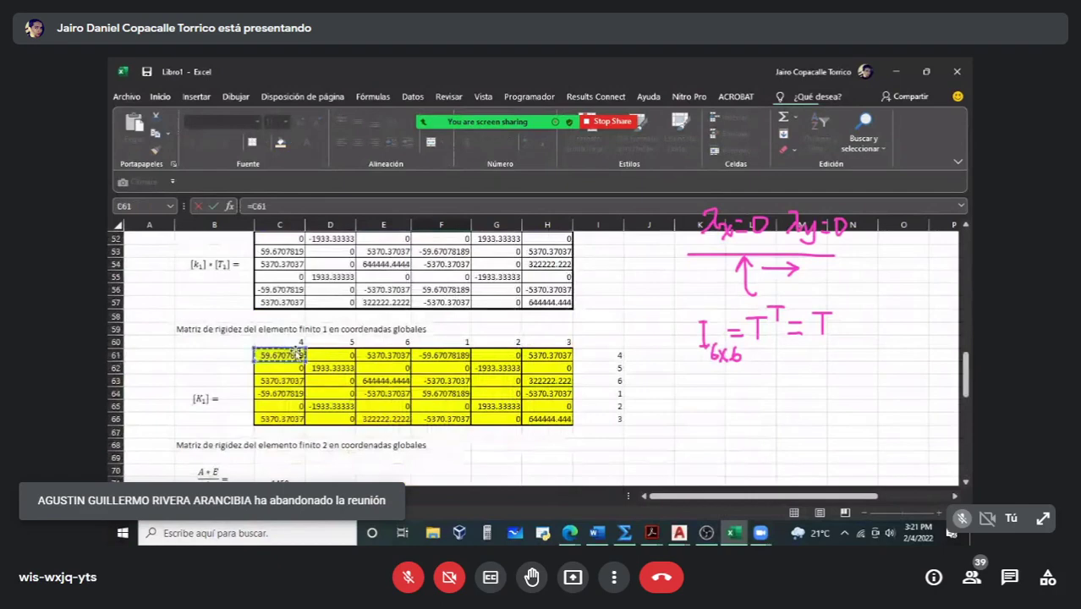
key(Return)
click(468, 341)
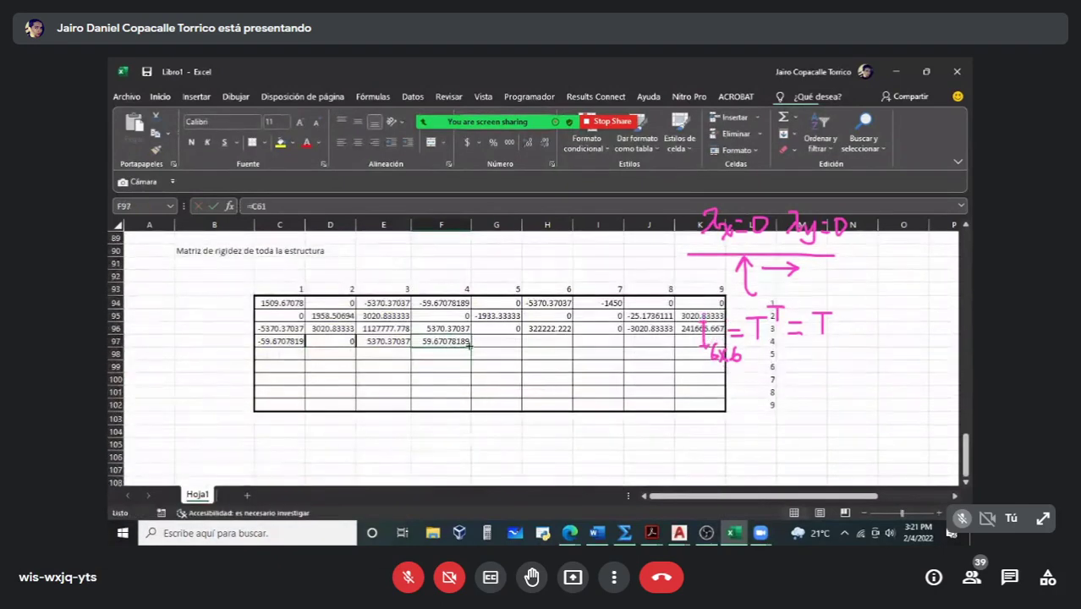
drag(468, 341, 567, 346)
Step: Complete row 4 of the structure matrix by entering 0 in I97, J97 and K97
click(592, 340)
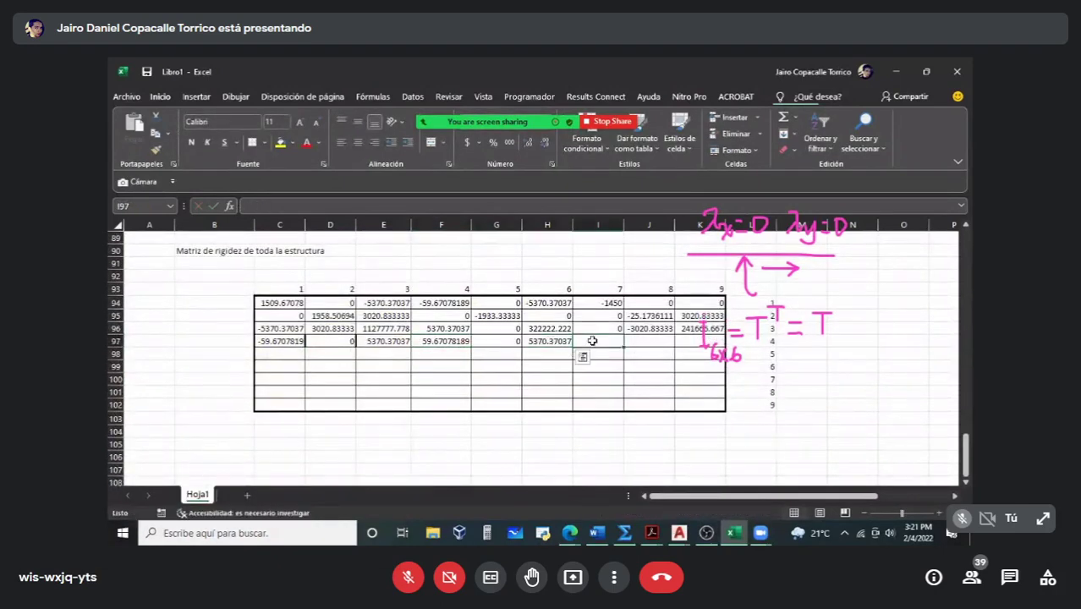
text(=)
scroll(596, 355, up, 5)
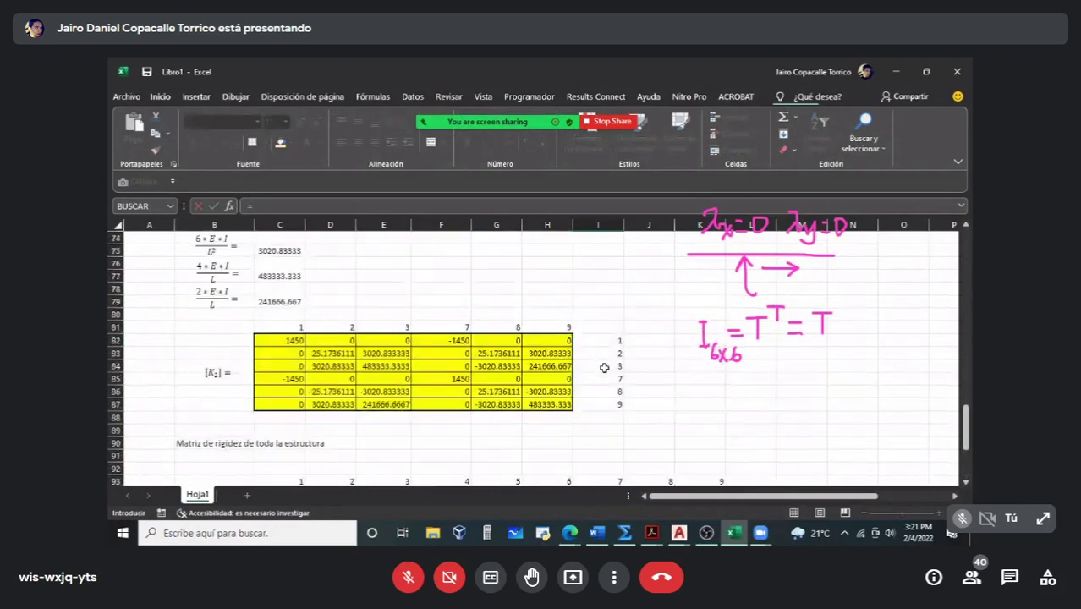
scroll(602, 368, up, 6)
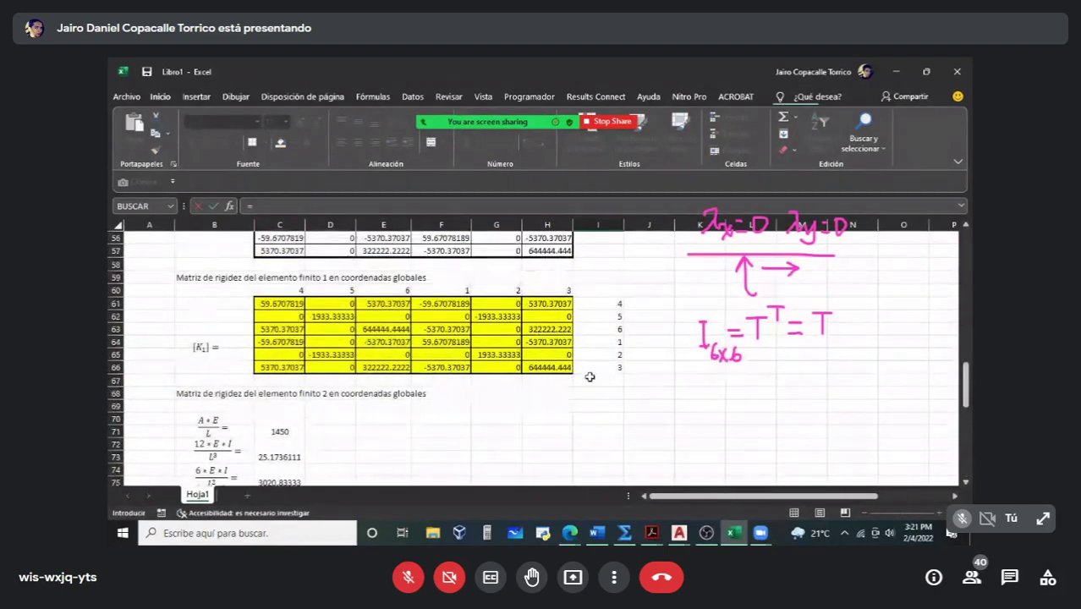
scroll(592, 377, down, 9)
key(BackSpace)
text(0)
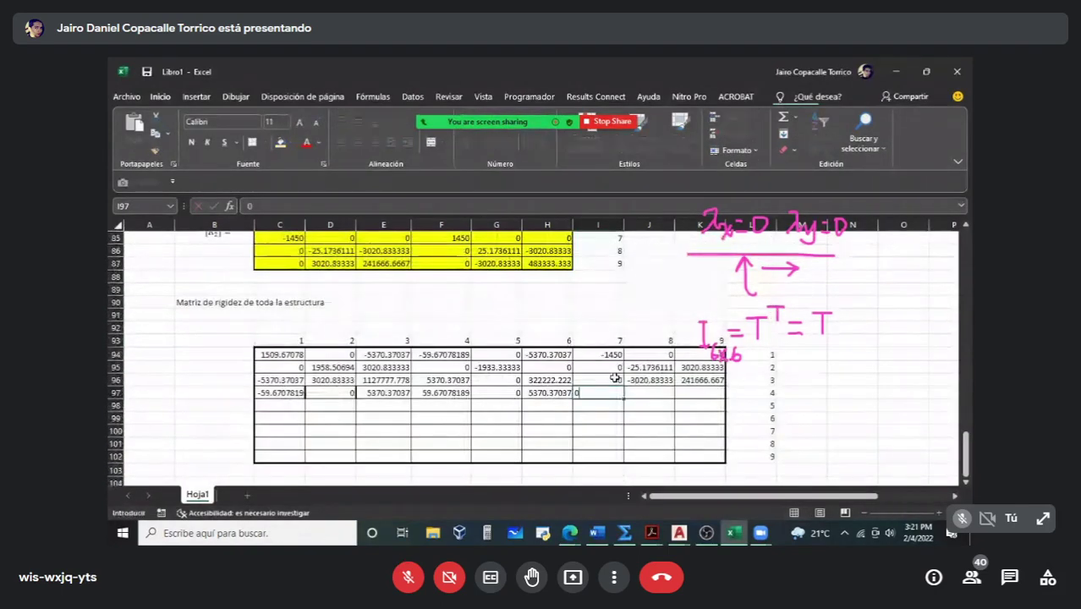
key(Tab)
text(0)
key(Tab)
text(0)
key(shift+Tab)
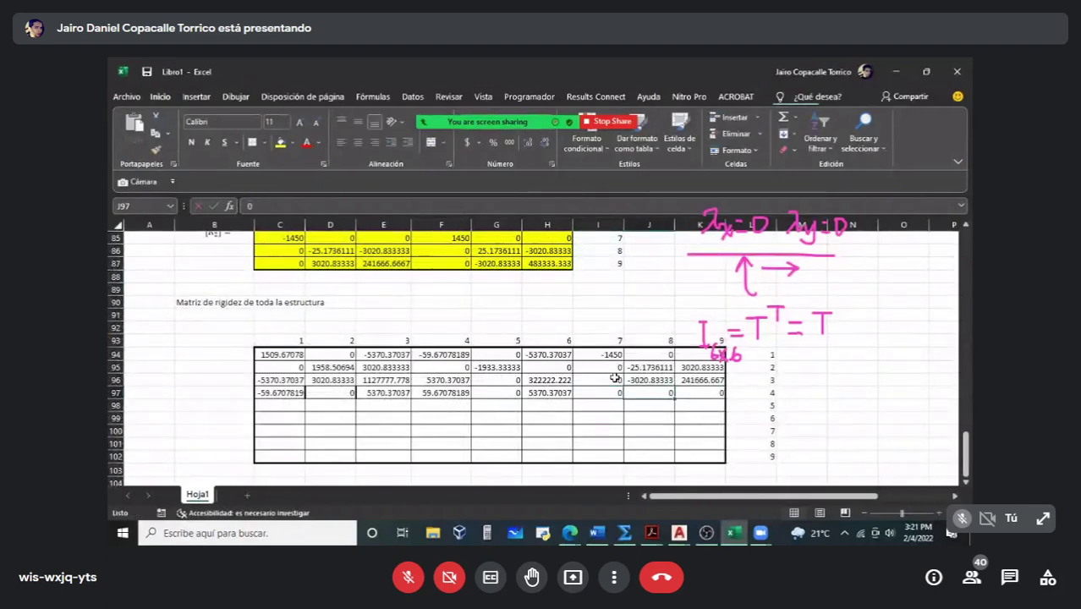
Step: Enter =F62 in C98 and fill it across to E98 for the row 5 terms in columns 1 to 3
click(281, 410)
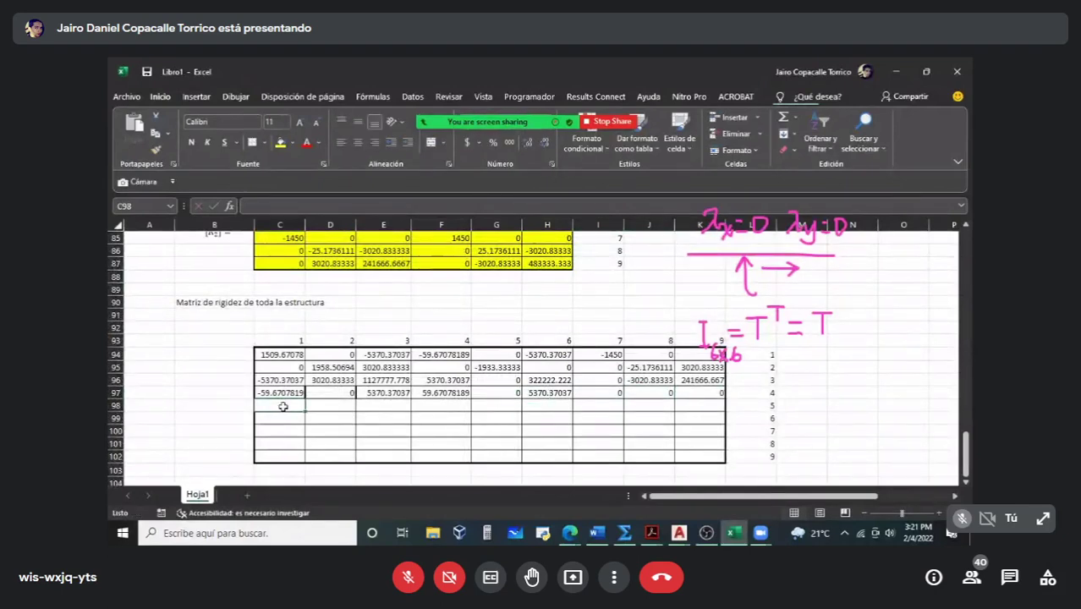
text(=)
scroll(582, 379, up, 9)
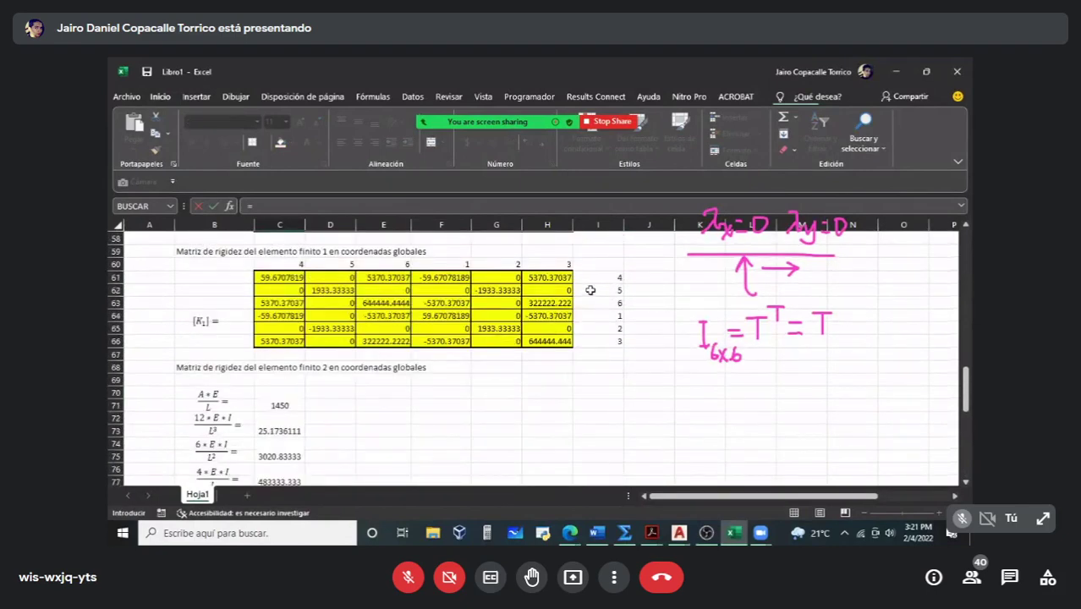
click(464, 289)
key(Return)
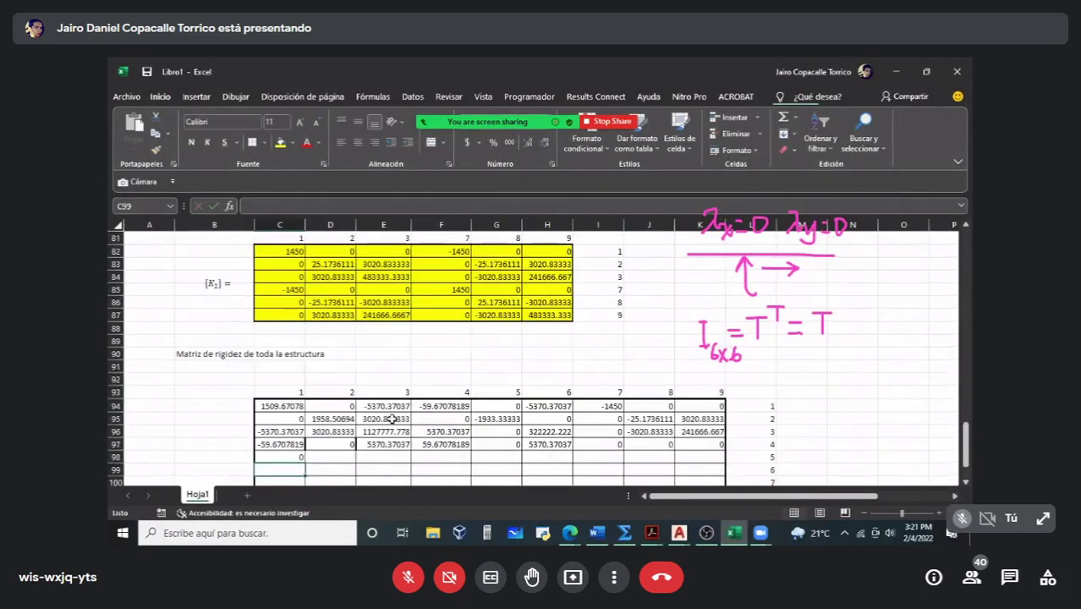
click(296, 457)
drag(305, 463, 406, 457)
Step: Enter =C62 in F98 and fill it across row 5 to bring in element 1's column 4, 5 and 6 terms
click(438, 457)
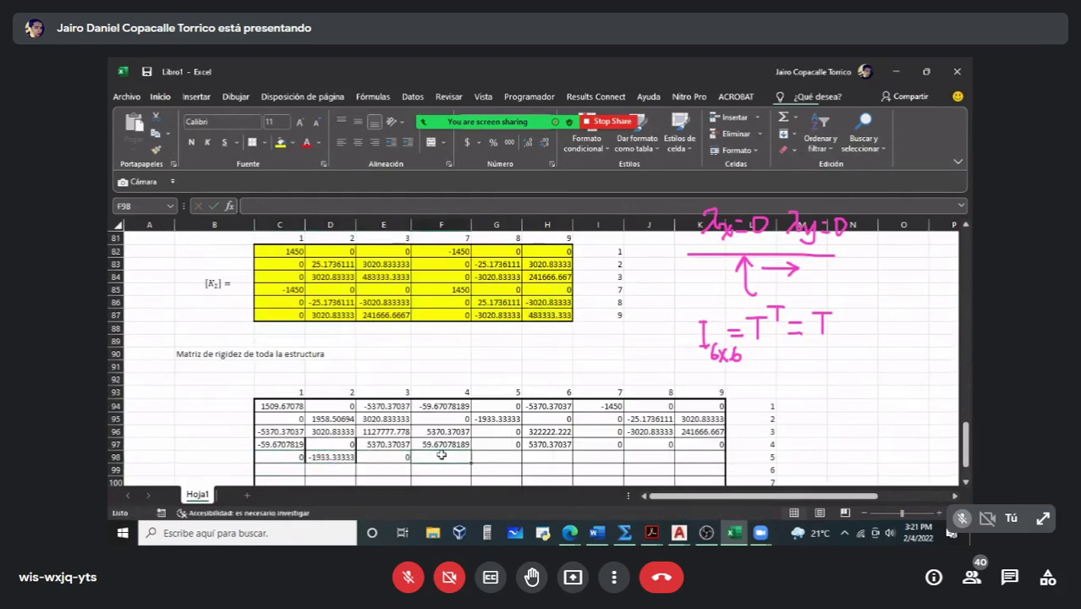
text(=)
scroll(513, 374, up, 8)
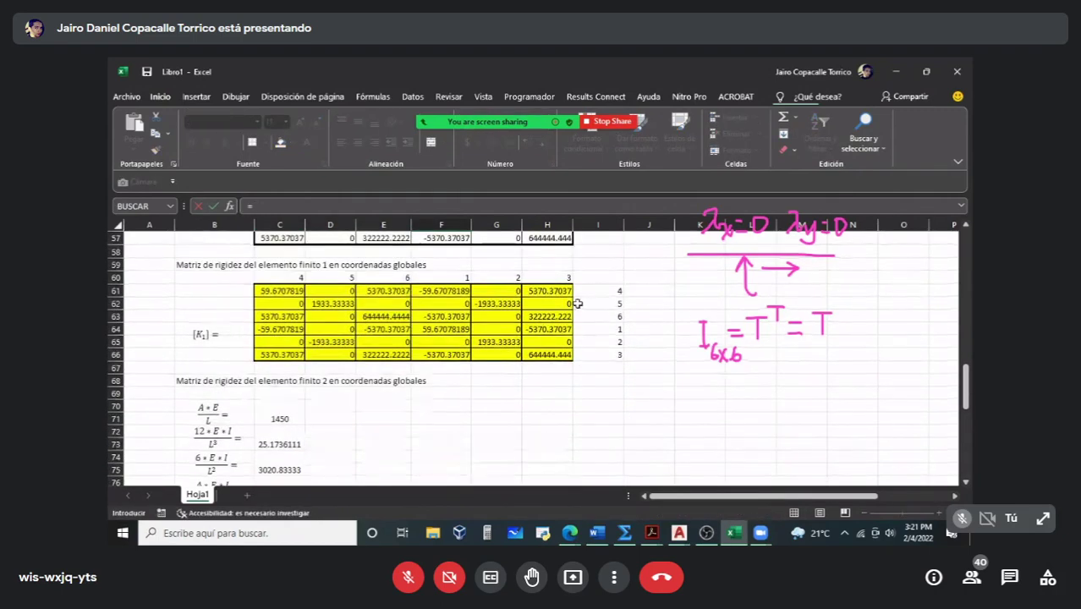
click(279, 302)
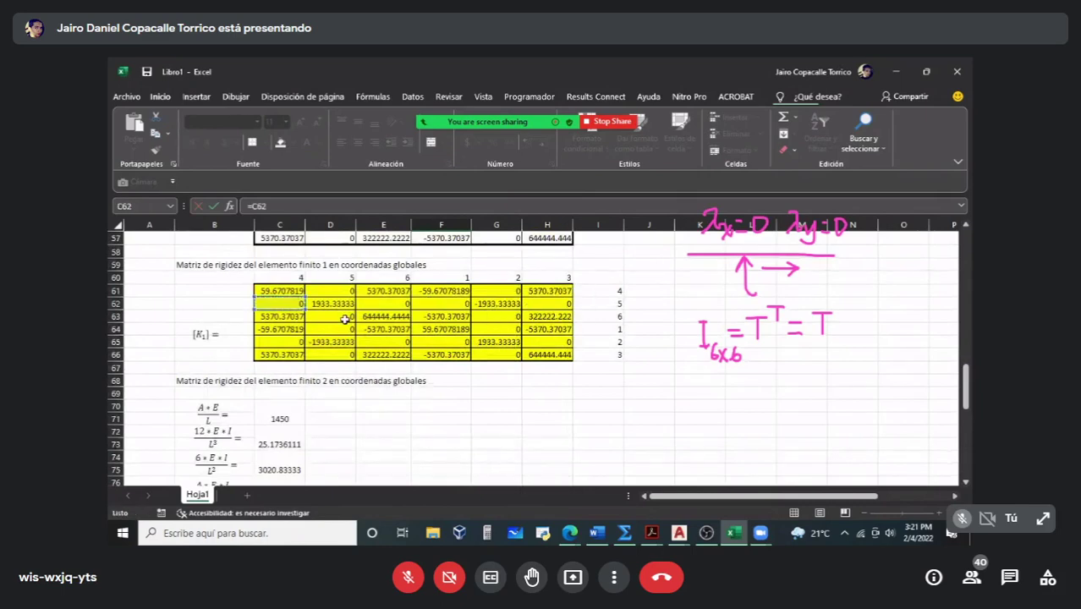
key(ctrl+Return)
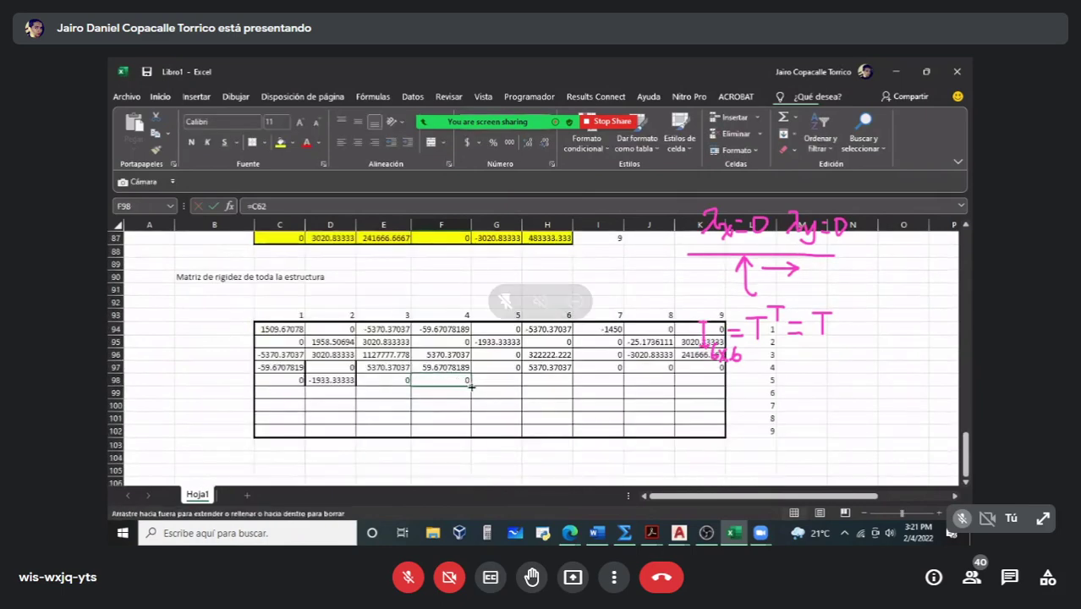
drag(471, 387, 617, 382)
Step: Complete row 5 of the structure matrix by entering 0 in its remaining cells through K98
click(628, 381)
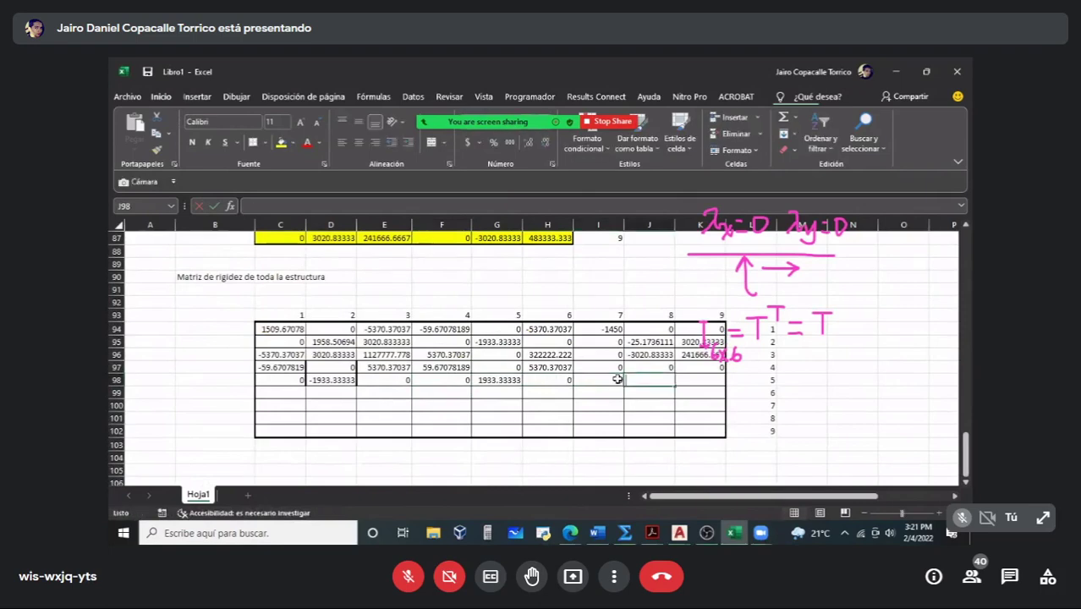
text(0)
key(Right)
text(0)
key(Down)
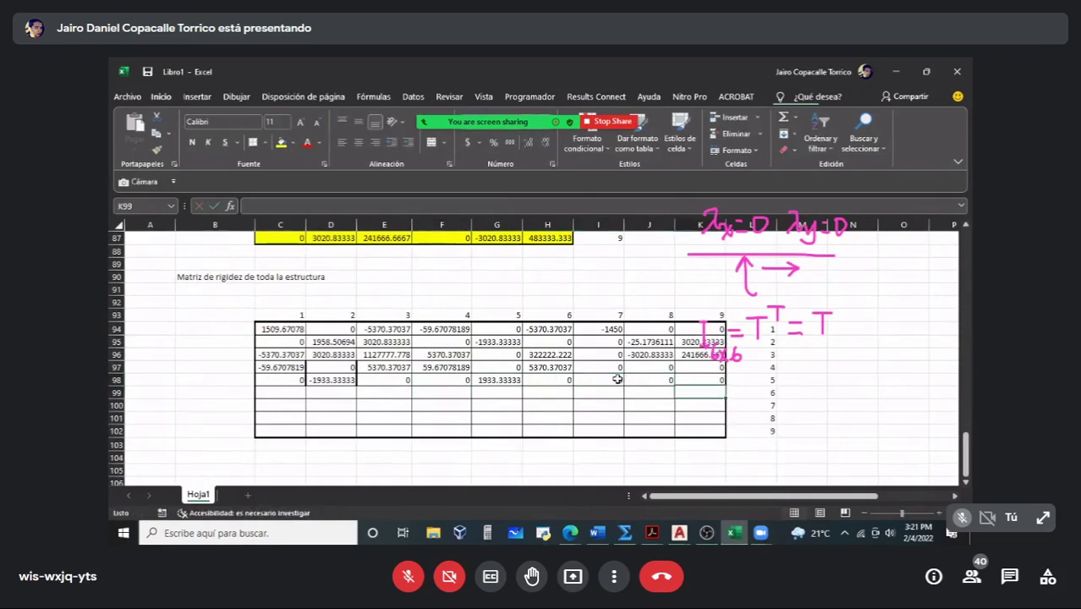
Step: Enter =F63 in C99 and fill it across to E99 for the row 6 terms in columns 1 to 3
click(572, 393)
scroll(571, 394, up, 5)
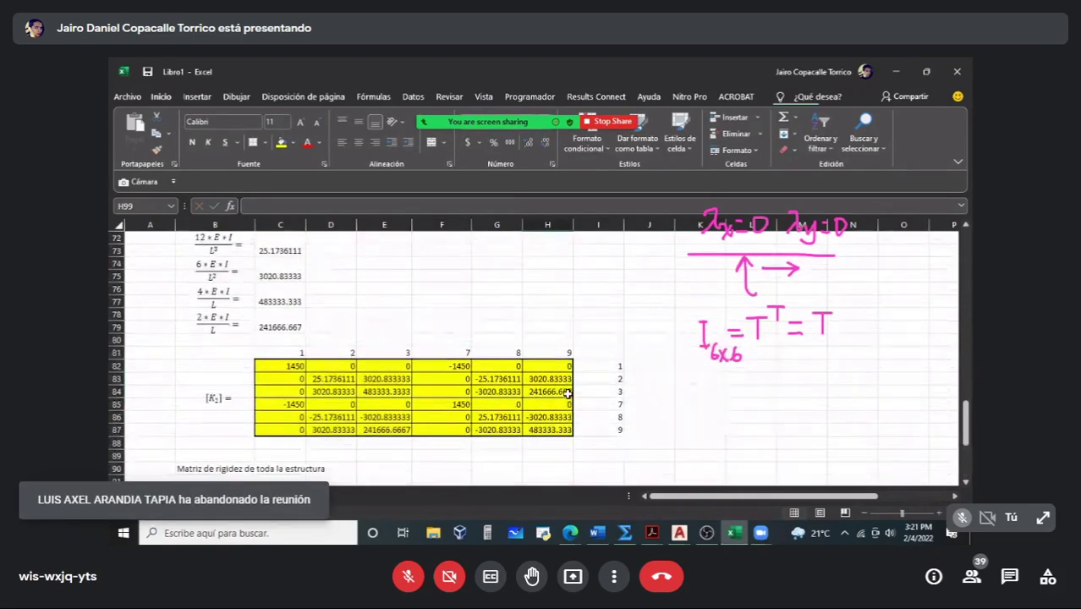
scroll(568, 393, up, 5)
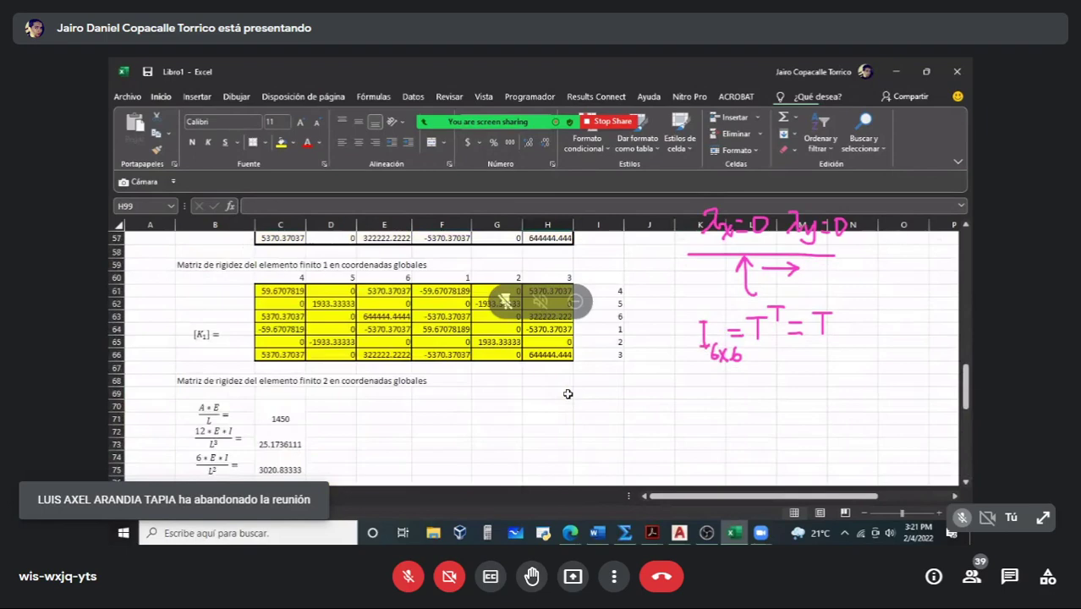
scroll(567, 394, down, 8)
click(294, 467)
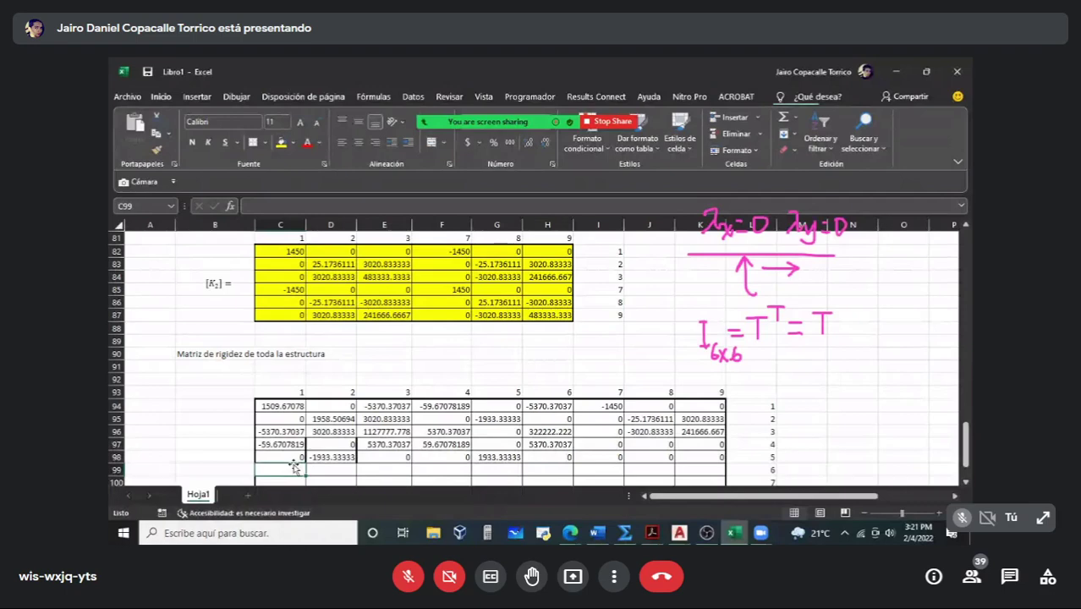
scroll(295, 467, down, 2)
key(ctrl+v)
drag(305, 385, 402, 380)
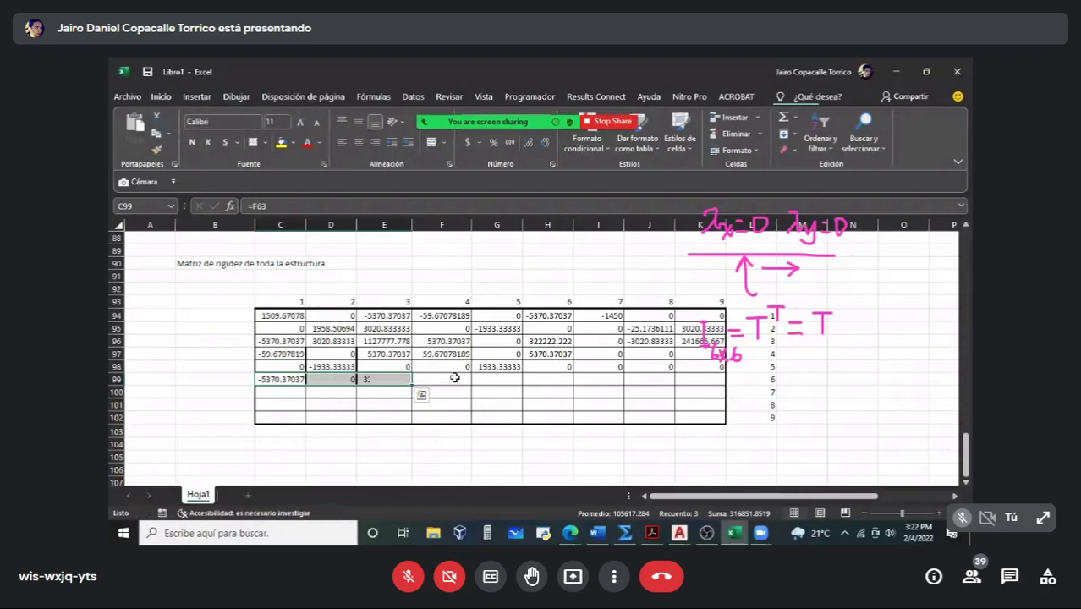
Step: Complete row 6 with element 1's column 4, 5 and 6 terms in F99:H99 and 0 in I99, J99 and K99
key(Tab)
text(0)
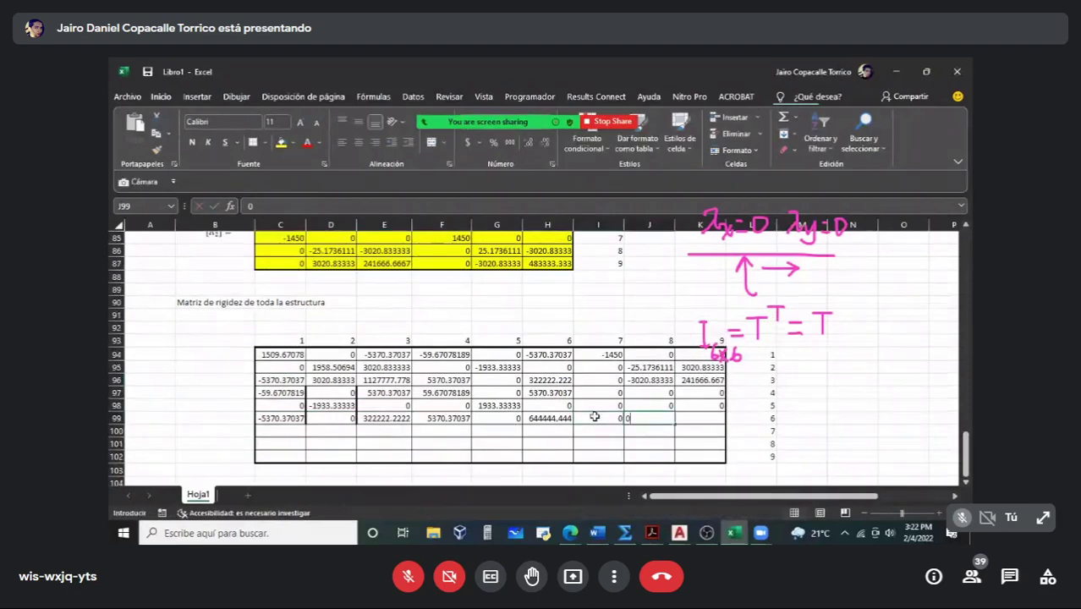
key(Tab)
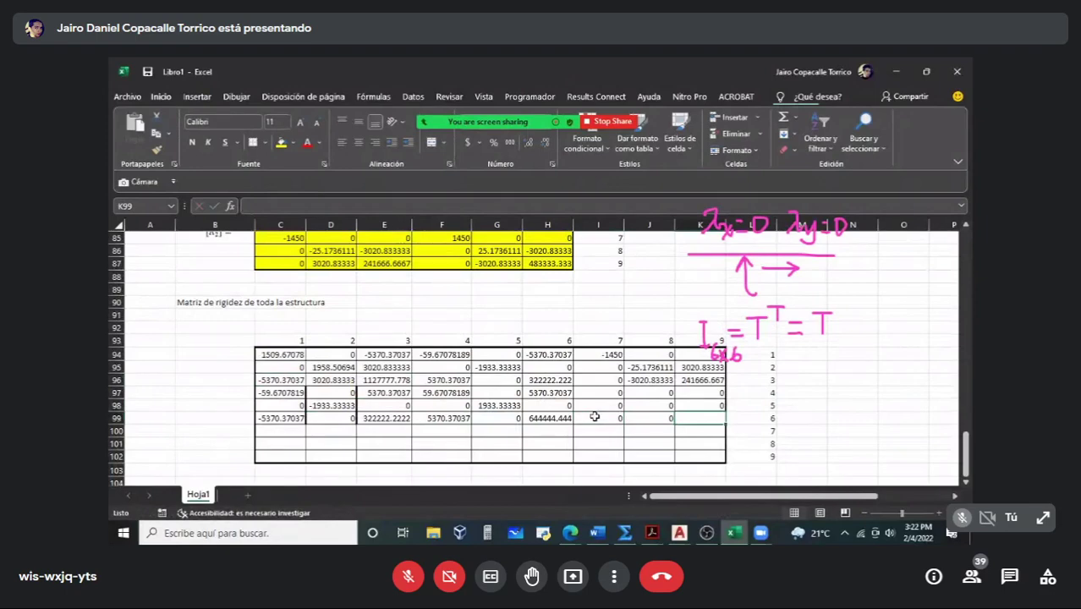
text(0)
key(Return)
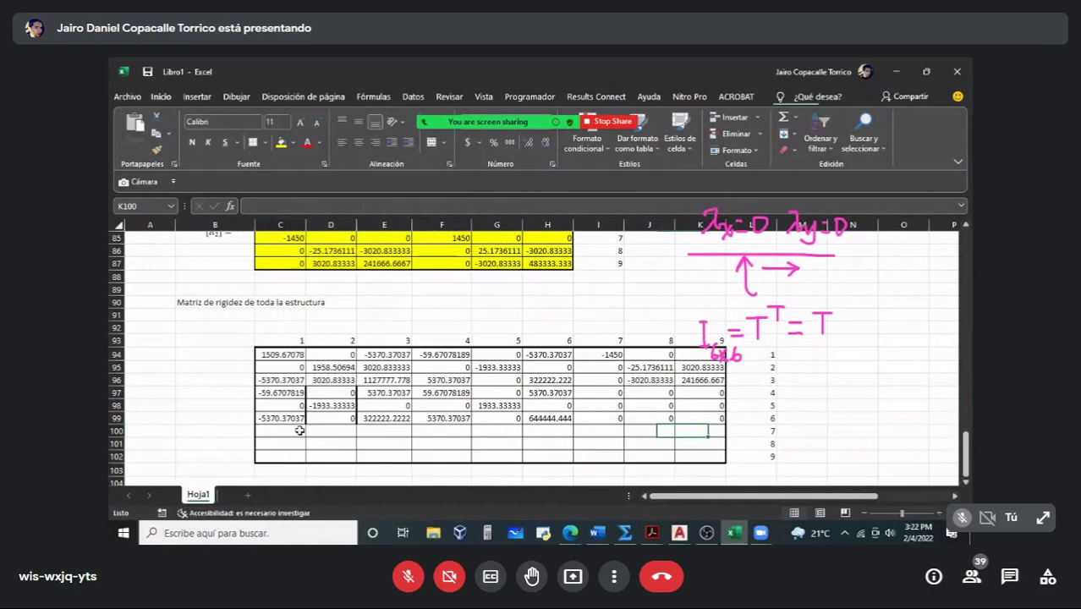
Step: Enter =C85 in C100 and fill it across to E100 for element 2's row 7 terms in columns 1 to 3
click(299, 430)
text(=)
click(280, 238)
scroll(453, 379, up, 2)
scroll(453, 380, down, 2)
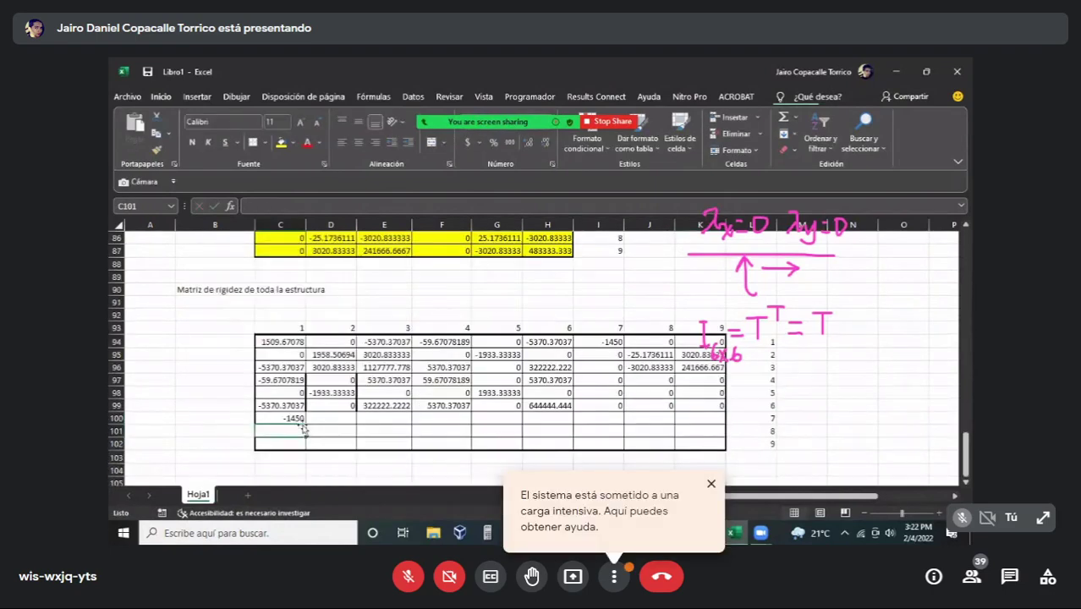
key(Return)
click(294, 420)
drag(305, 423, 425, 418)
Step: Enter 0 in F100, G100 and H100 for columns 4 to 6 of row 7
click(449, 418)
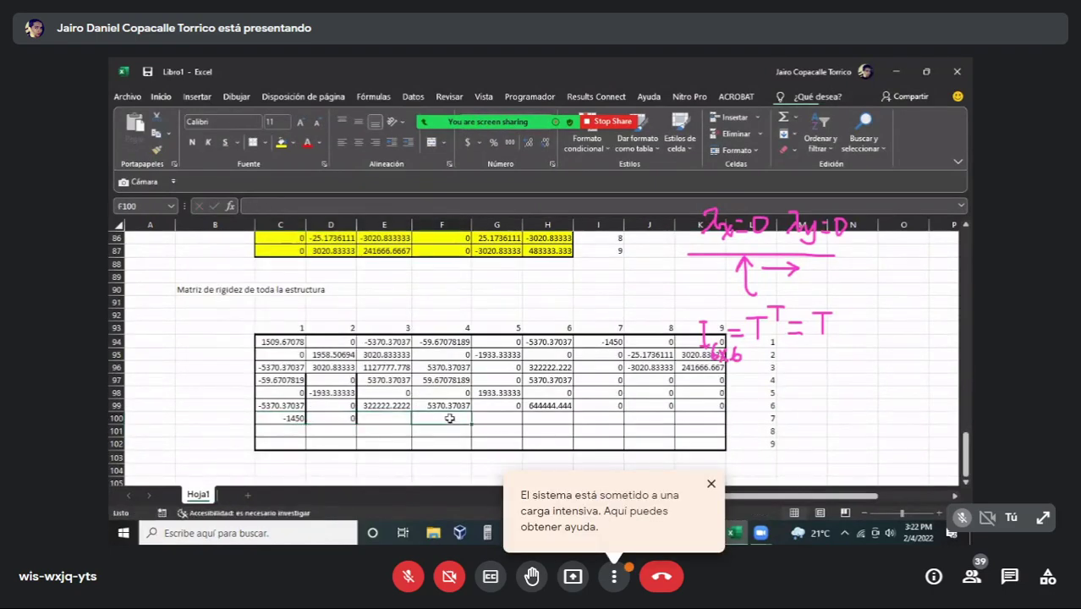
text(0)
key(Tab)
text(0)
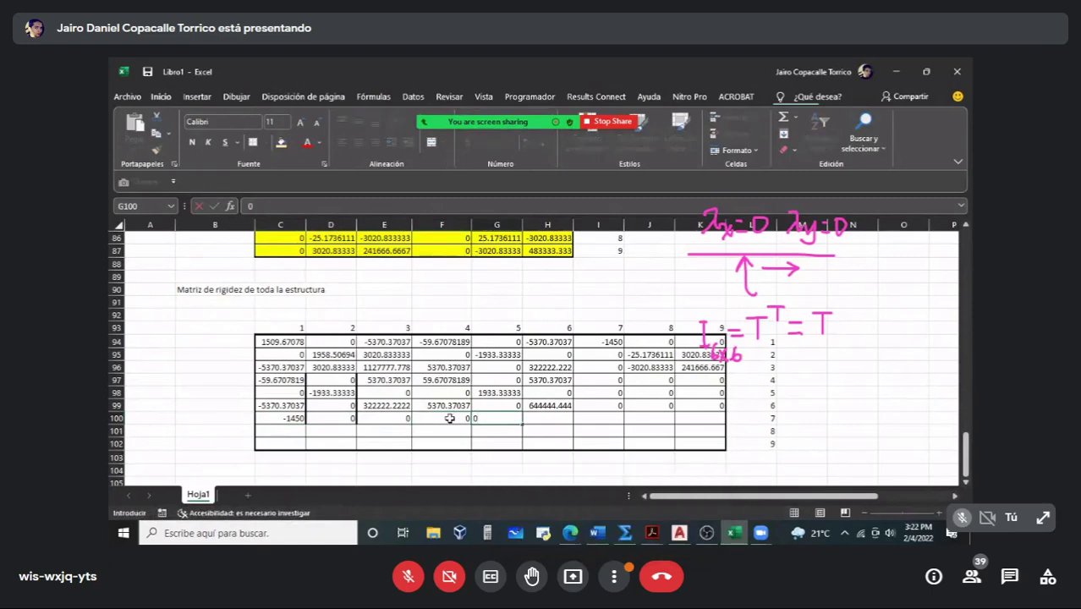
key(Return)
key(Up)
text(0)
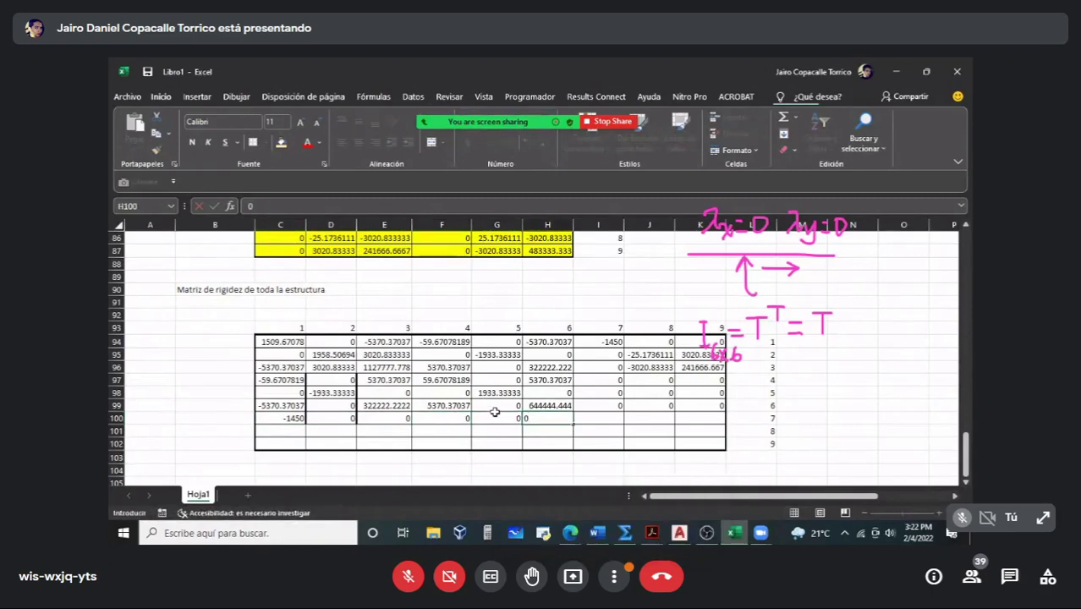
key(Tab)
Step: Enter =F85 in I100 and fill it across to K100 for element 2's row 7 terms in columns 7 to 9
text(=)
scroll(607, 417, up, 4)
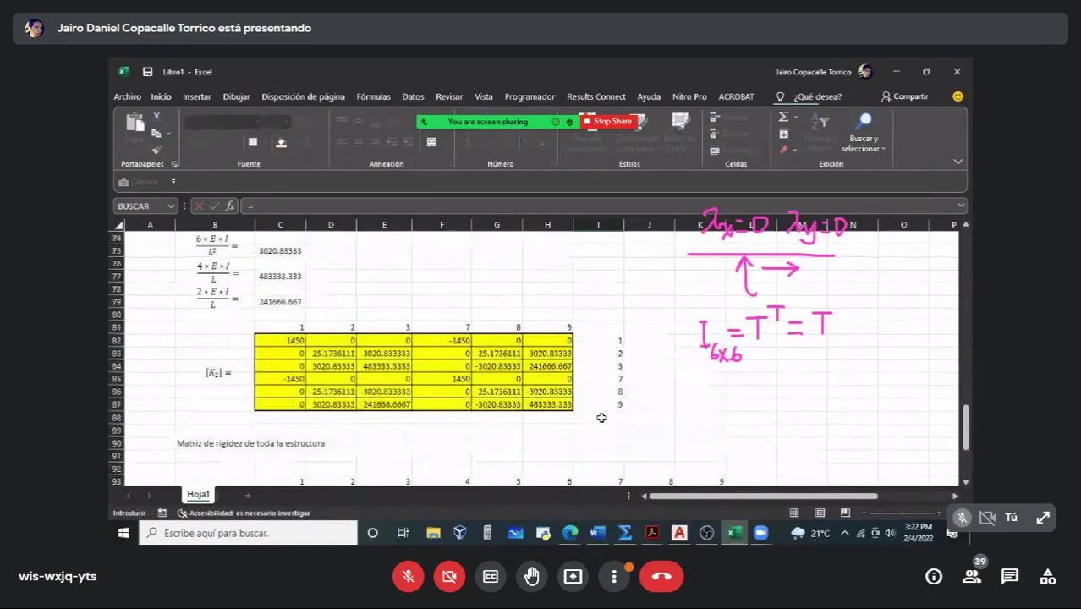
click(445, 381)
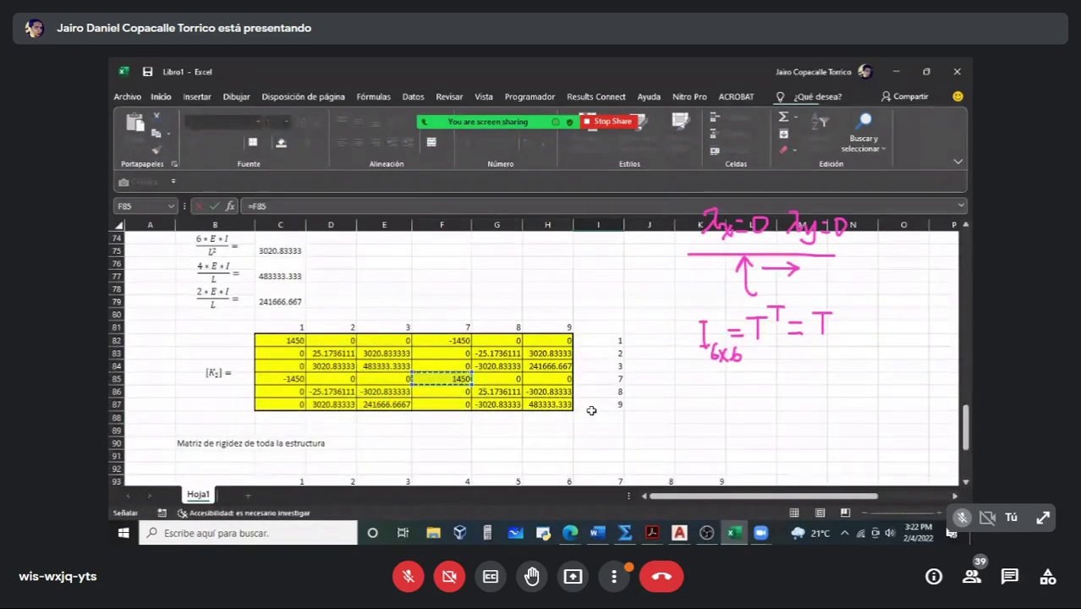
key(Return)
click(618, 416)
drag(623, 424, 706, 423)
Step: Enter =C86 in C101 and fill it across to E101 for element 2's row 8 terms in columns 1 to 3
click(306, 430)
click(273, 430)
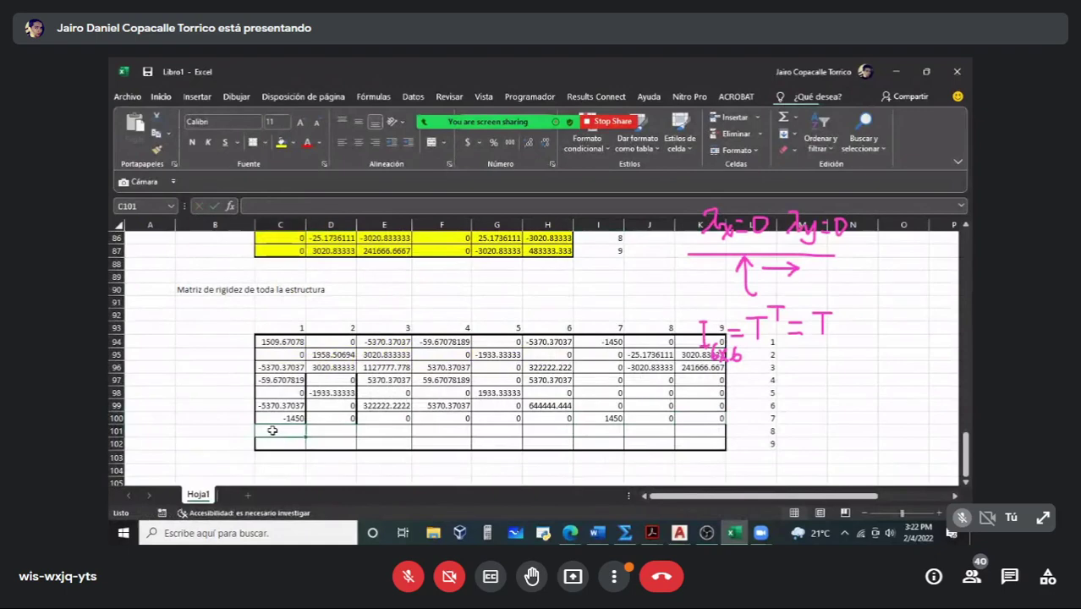
text(=)
scroll(624, 337, up, 2)
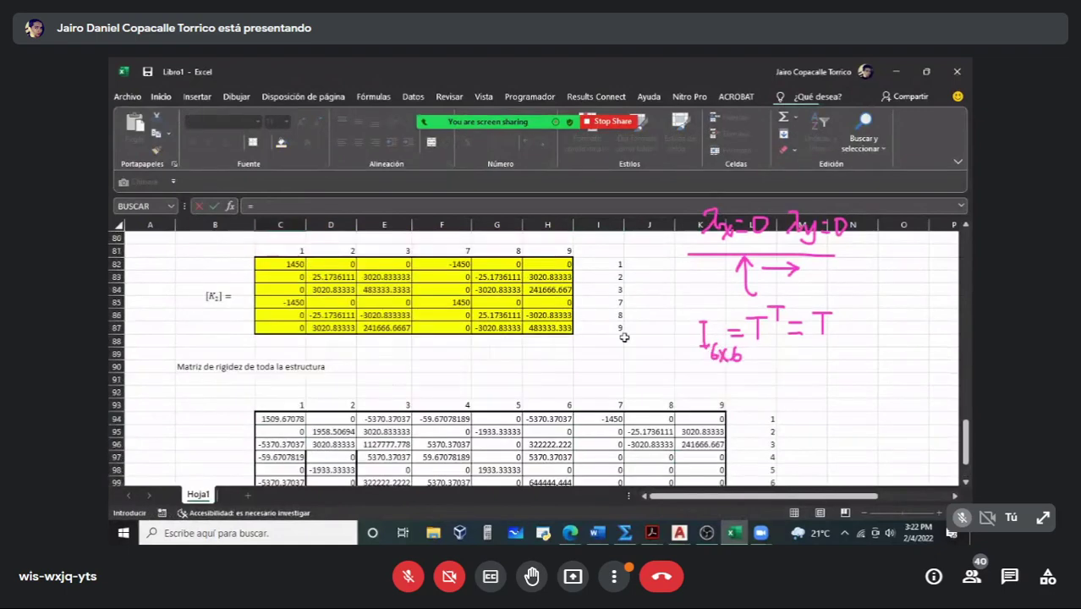
click(306, 313)
key(Return)
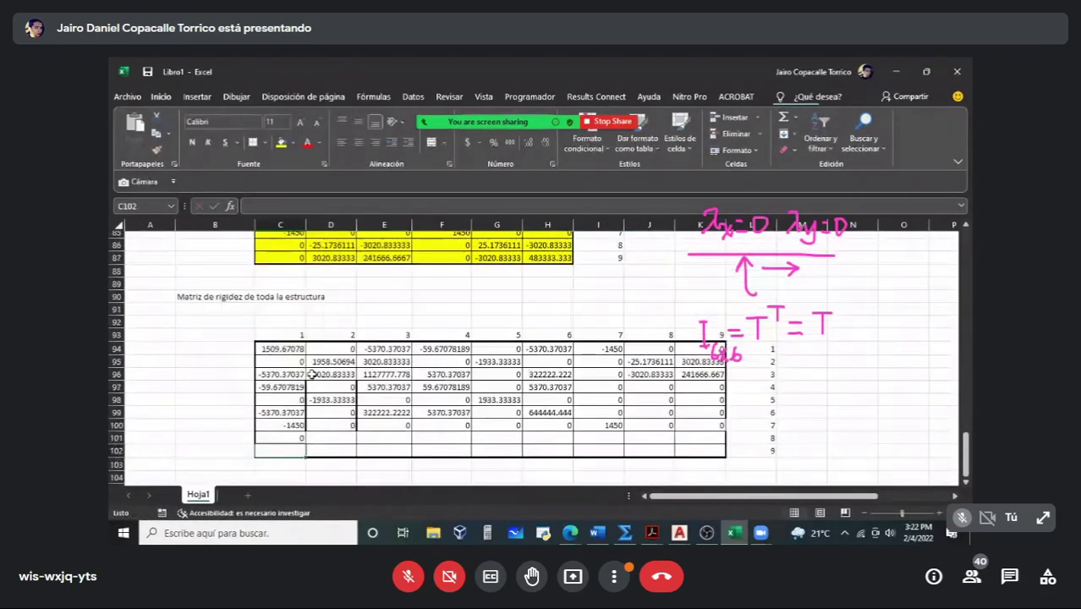
click(285, 417)
drag(305, 425, 407, 421)
Step: Enter 0 in F101, G101 and H101 for columns 4 to 6 of row 8
click(455, 415)
text(0)
key(Tab)
text(0)
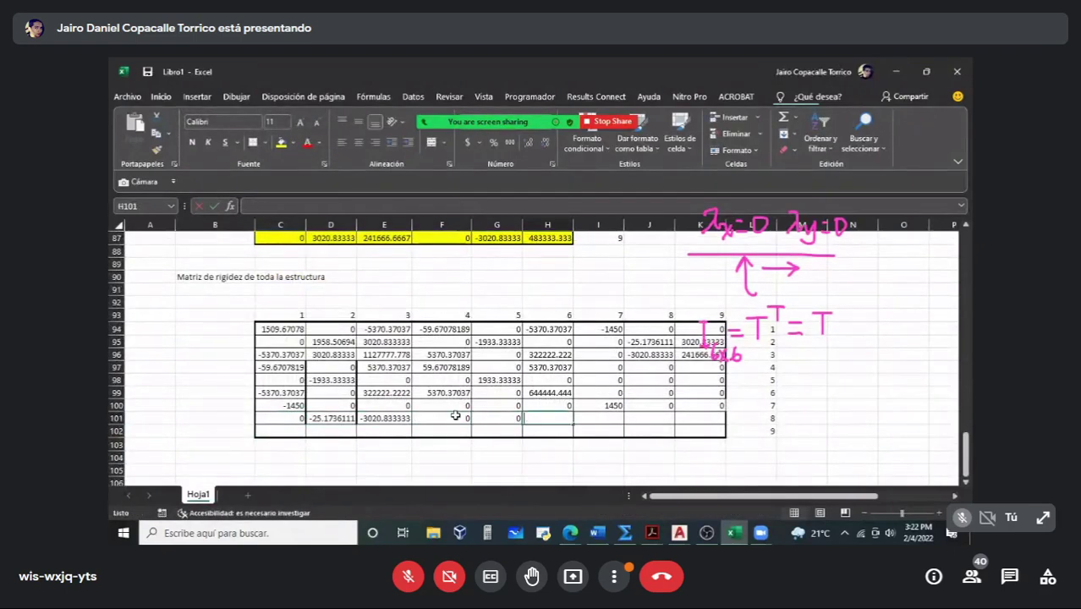
key(Tab)
text(0)
key(Tab)
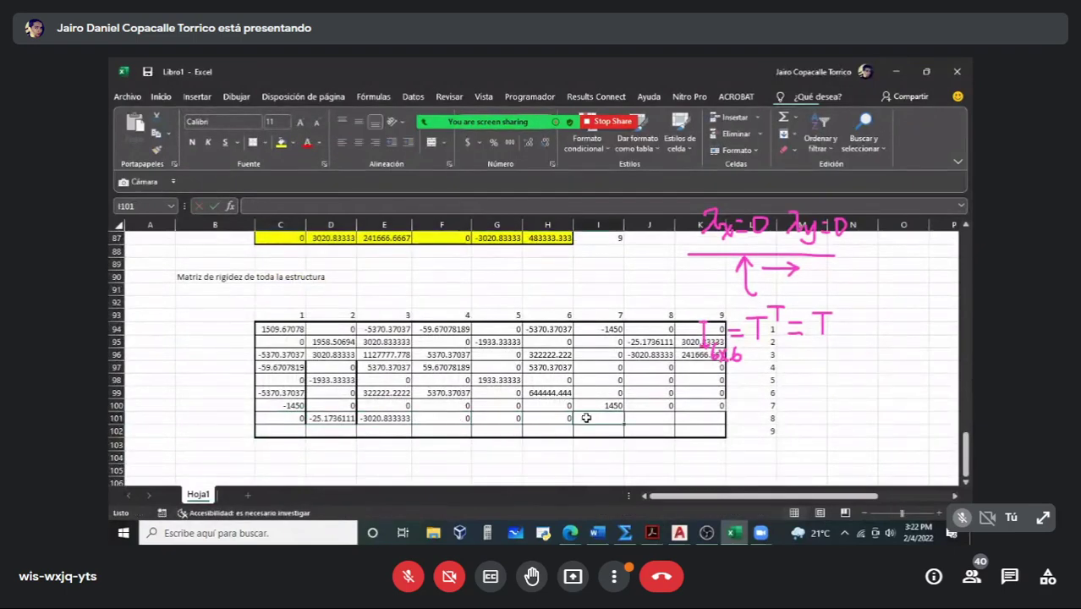
Step: Enter =F86 in I101 to bring in element 2's row 8, column 7 term
text(=)
scroll(586, 415, up, 3)
click(457, 340)
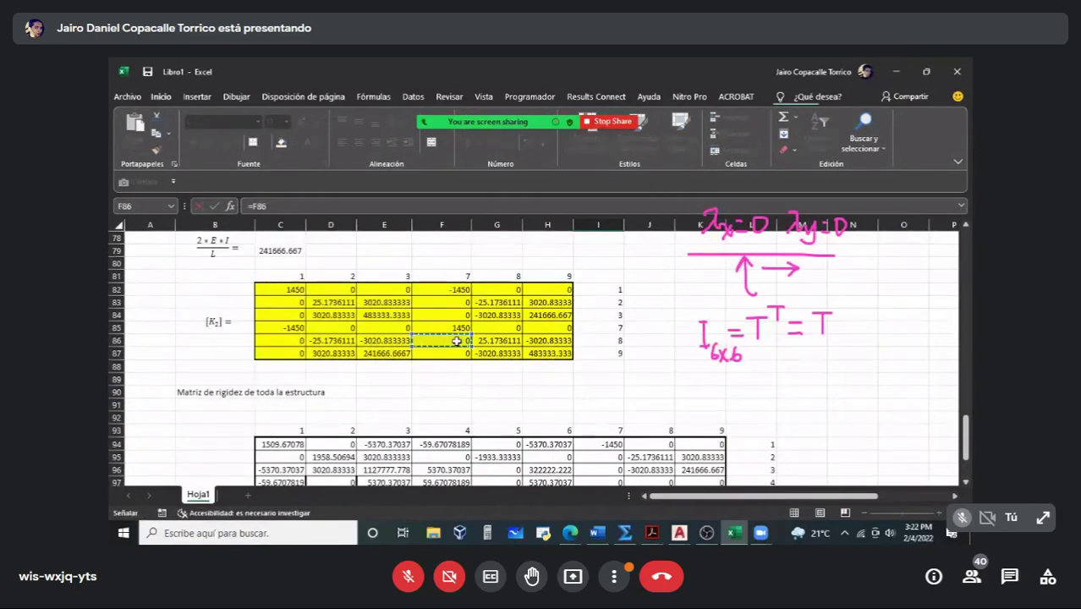
key(ctrl+Return)
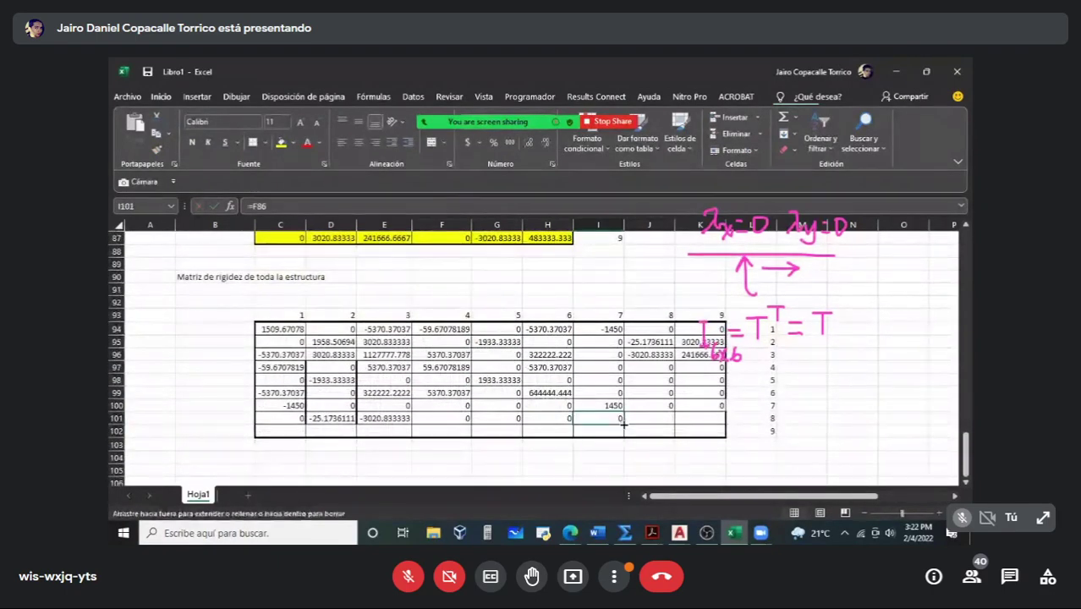
Step: Fill the I101 formula across to K101, and link C102 to C87 and fill it across to E102
drag(623, 425, 701, 424)
click(296, 430)
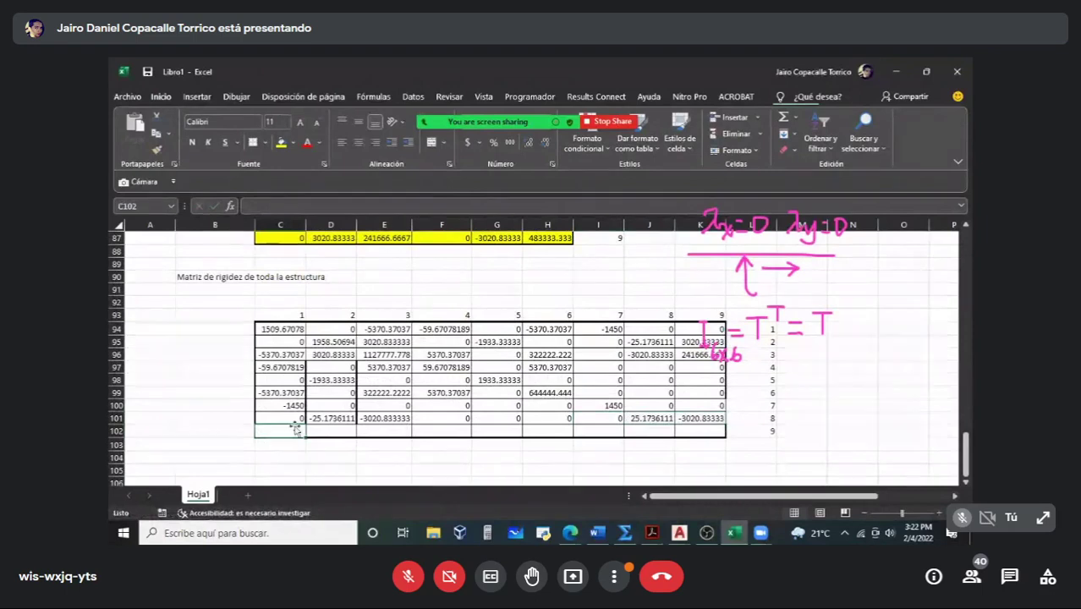
text(=)
scroll(305, 421, up, 2)
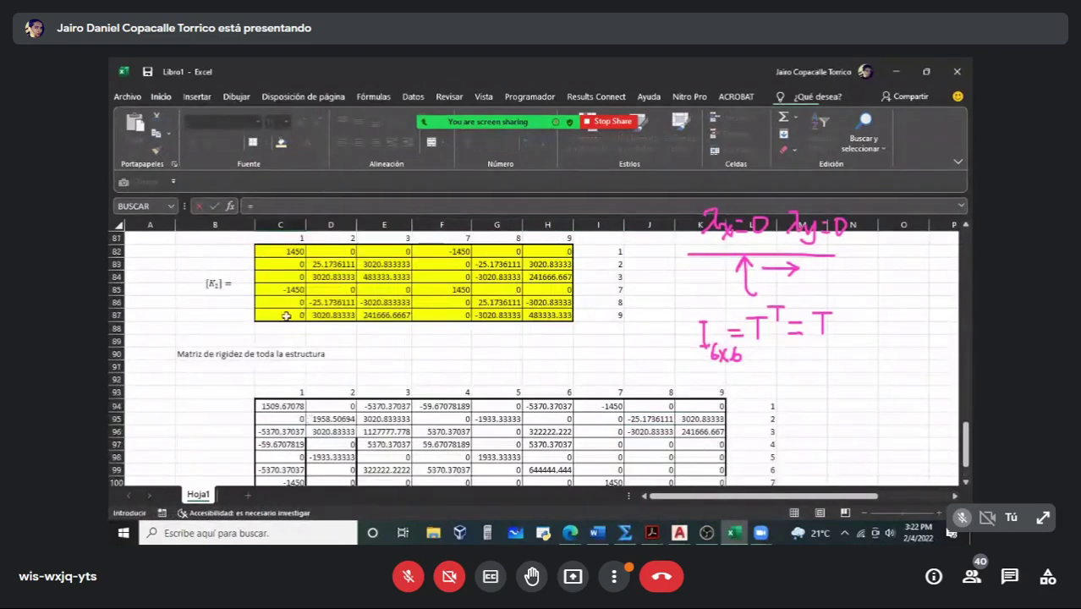
click(286, 316)
key(ctrl+Return)
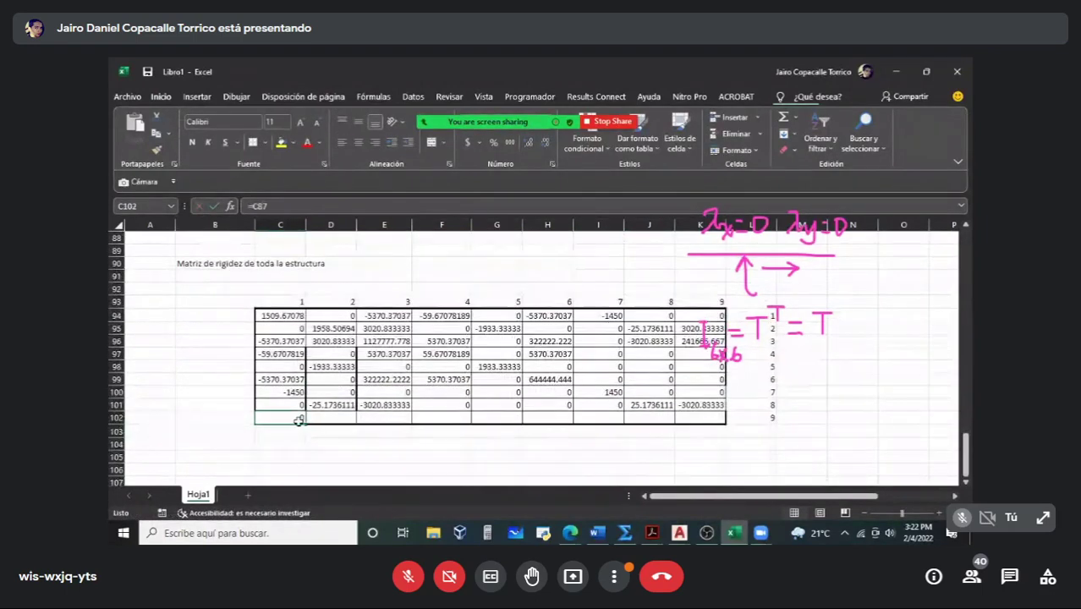
drag(301, 422, 409, 420)
Step: Enter 0 in cells F102, G102 and H102 of the structure's stiffness matrix
click(452, 418)
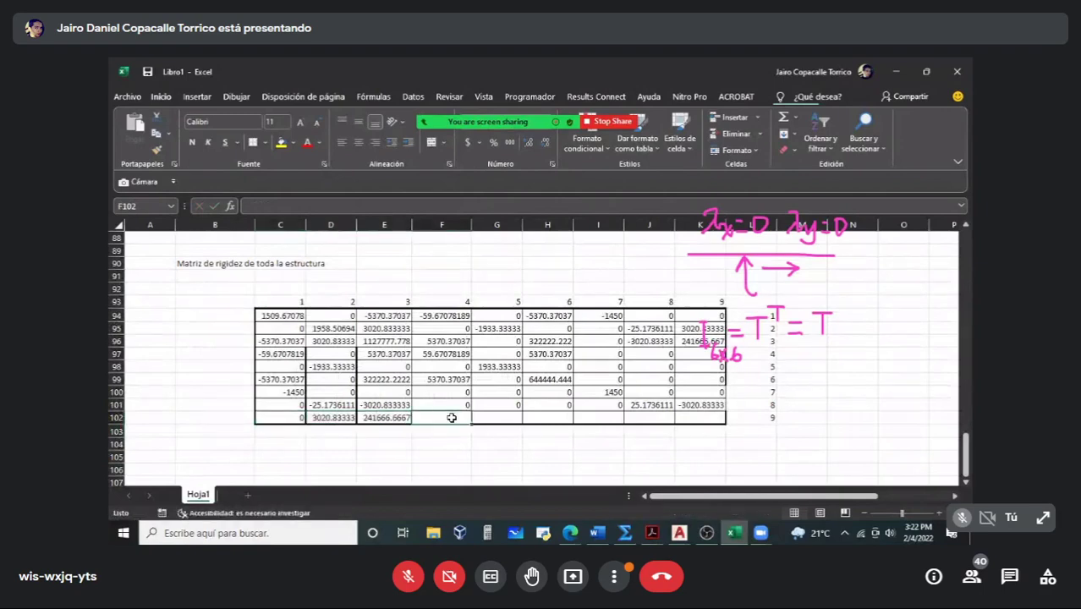
text(0)
key(Tab)
text(0)
key(Tab)
text(0)
key(Tab)
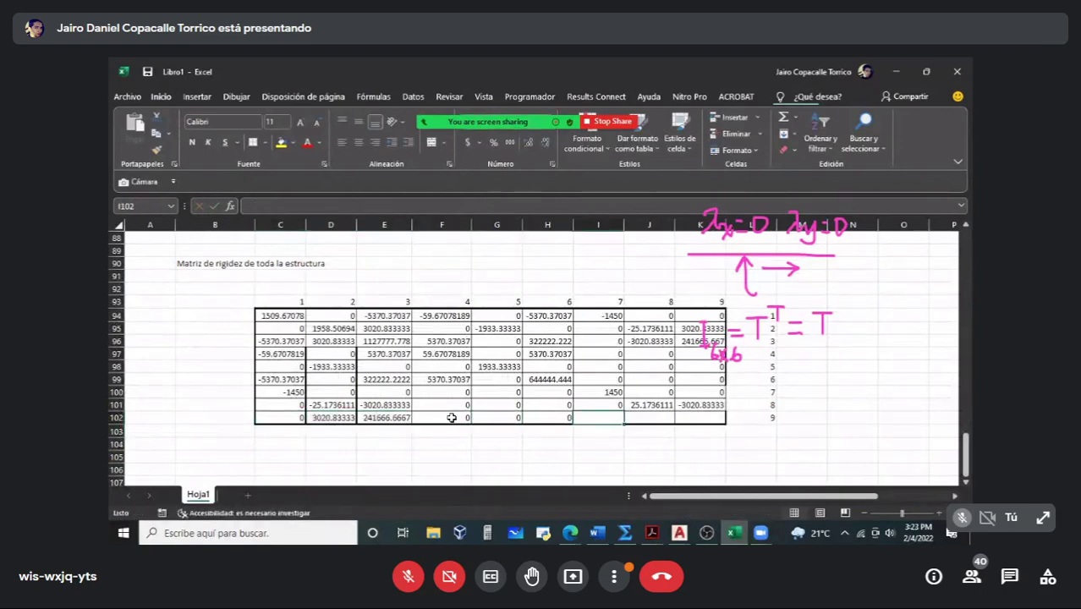
Step: Link I102 to F87 and fill the formula across to K102 to complete row 9 of the stiffness matrix
text(=)
scroll(452, 418, up, 3)
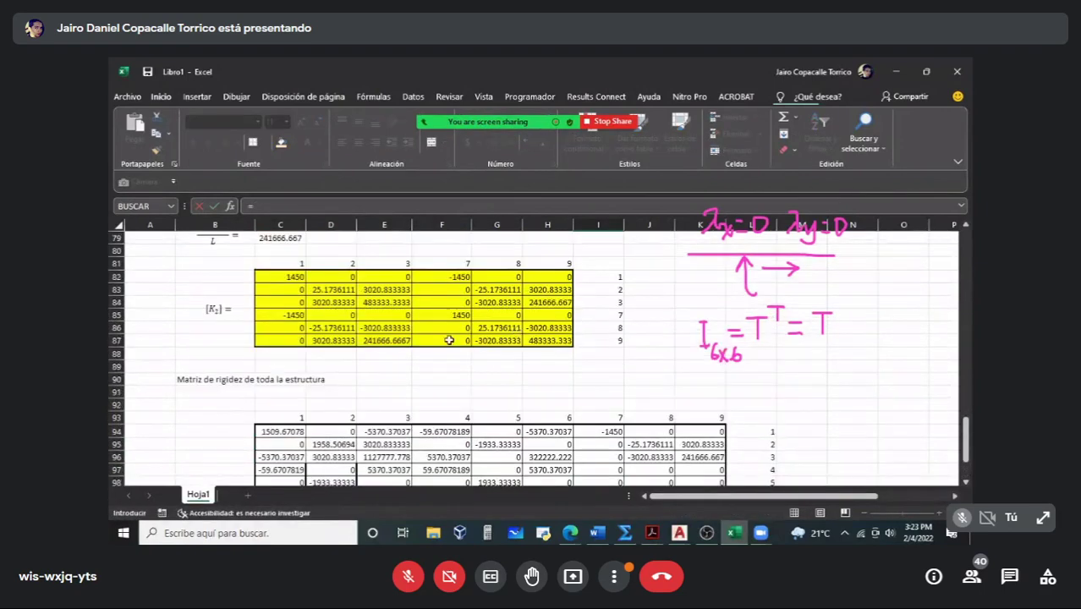
click(441, 340)
key(Return)
click(615, 418)
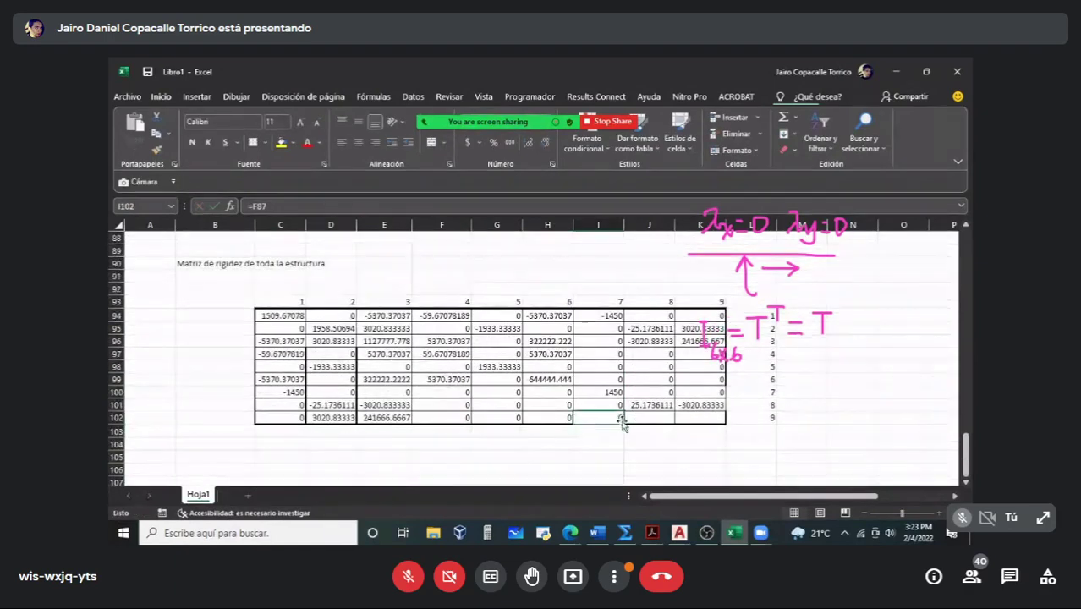
drag(625, 424, 723, 423)
click(649, 443)
scroll(648, 444, up, 1)
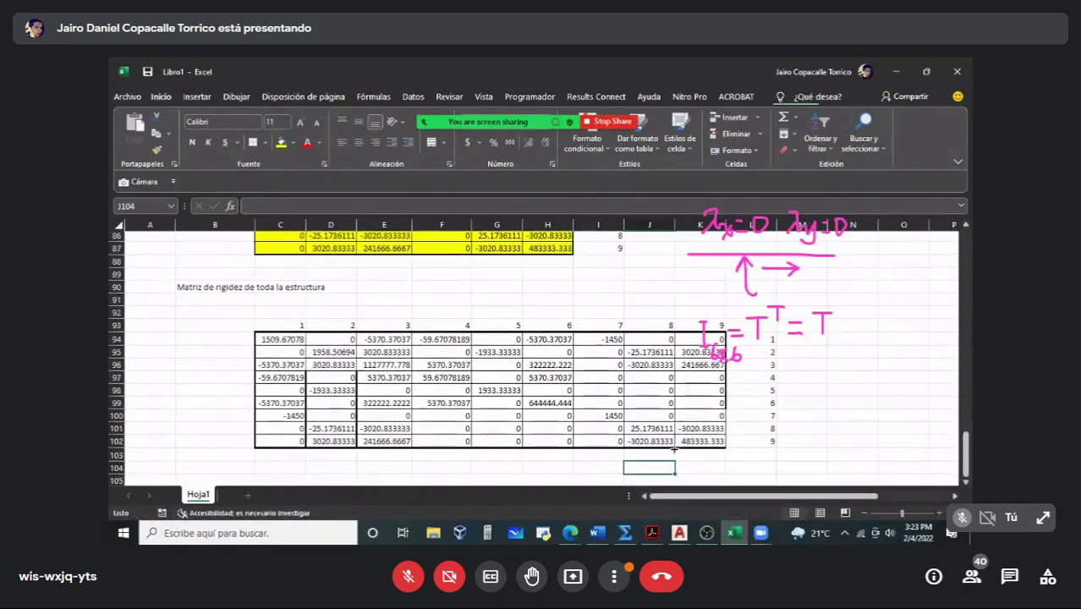
scroll(674, 449, down, 1)
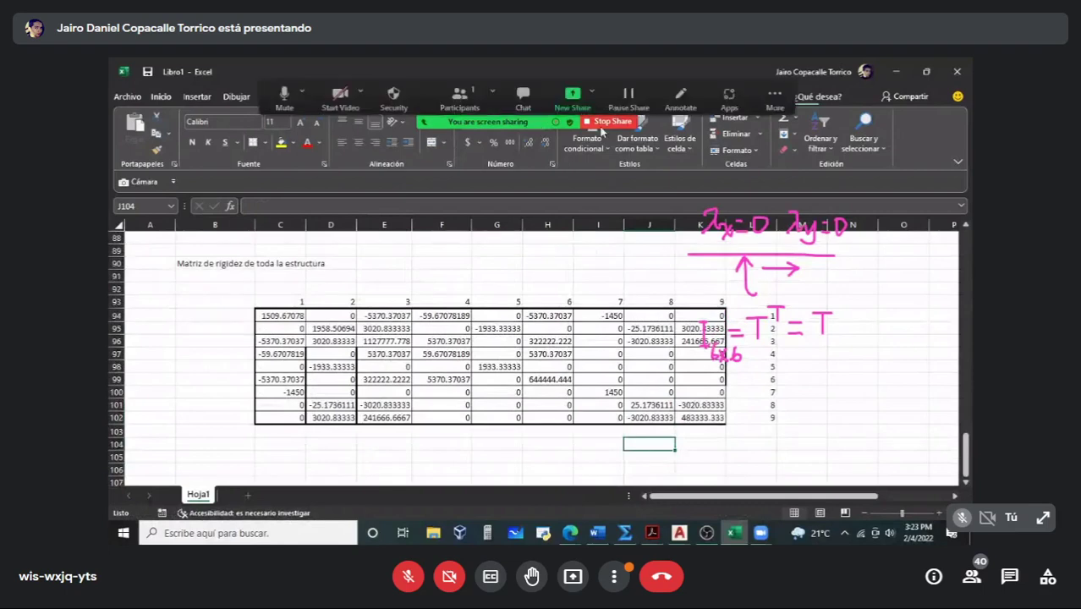
Step: Clear all annotation drawings from the shared screen and close the annotation tools
click(681, 100)
click(692, 127)
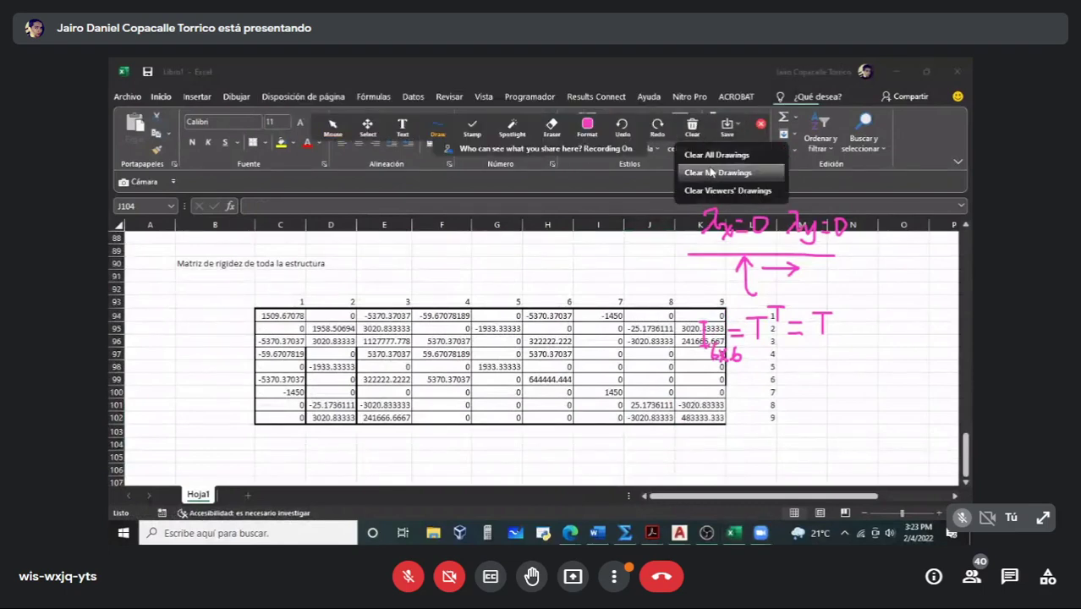
click(710, 150)
click(760, 124)
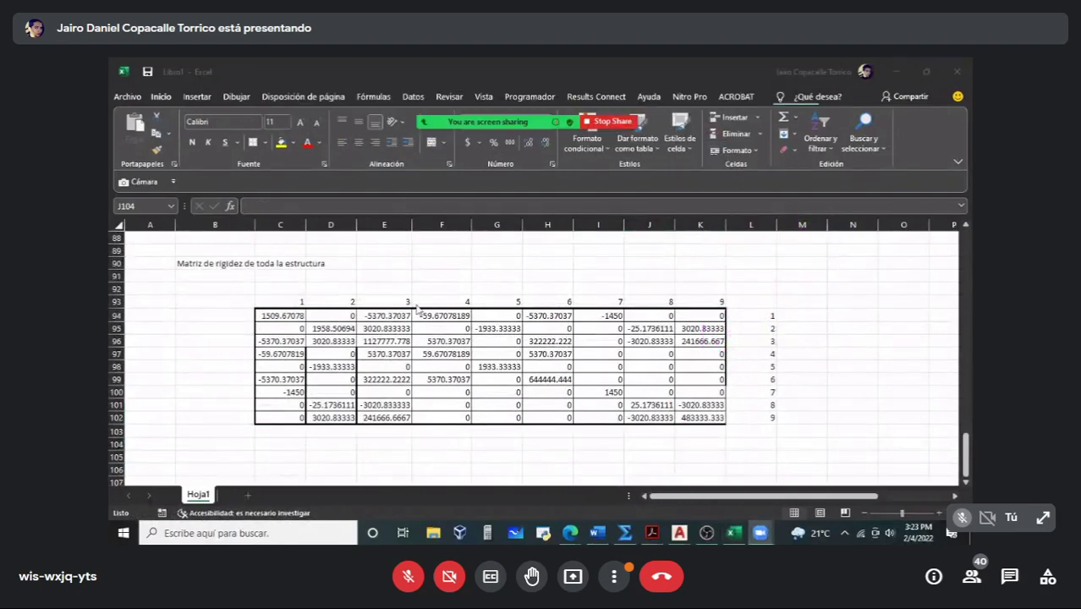
Step: Examine the formulas in E95, K102 and C94 and the first row C94:K94 of the assembled stiffness matrix
click(389, 329)
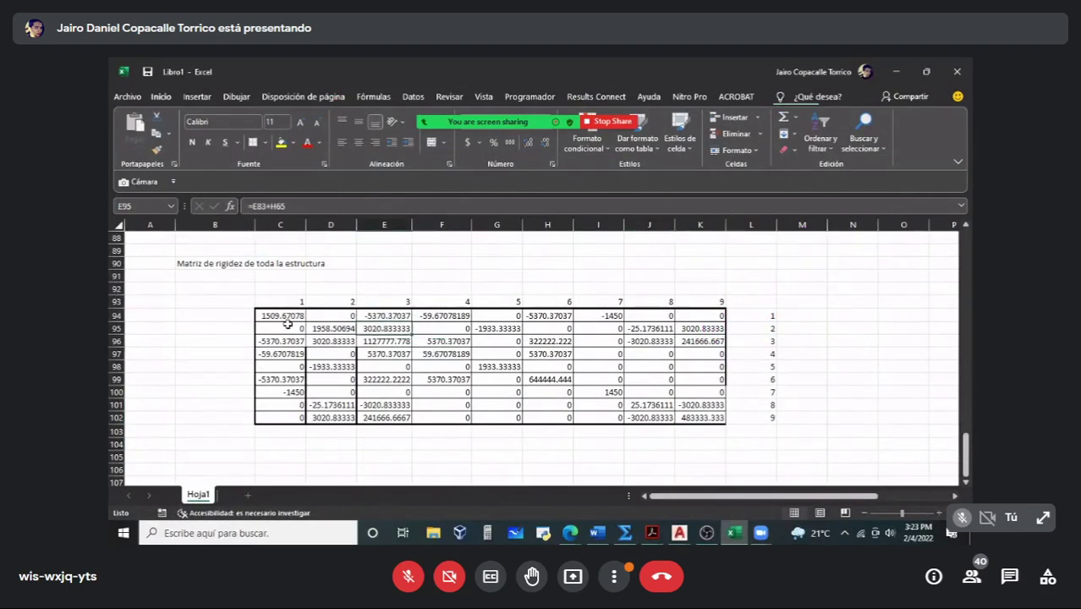
click(716, 418)
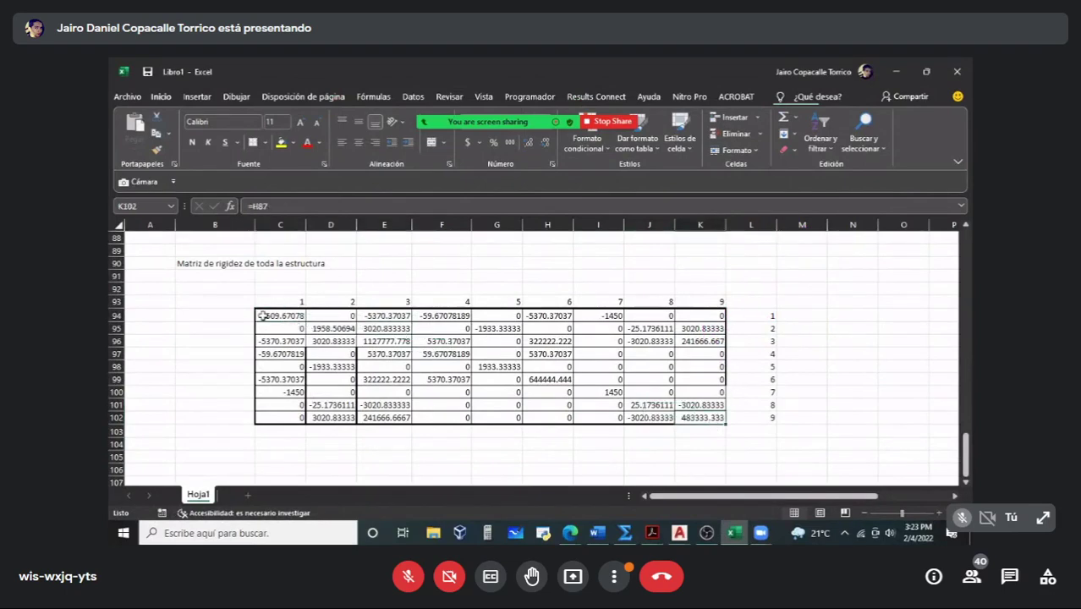
click(292, 317)
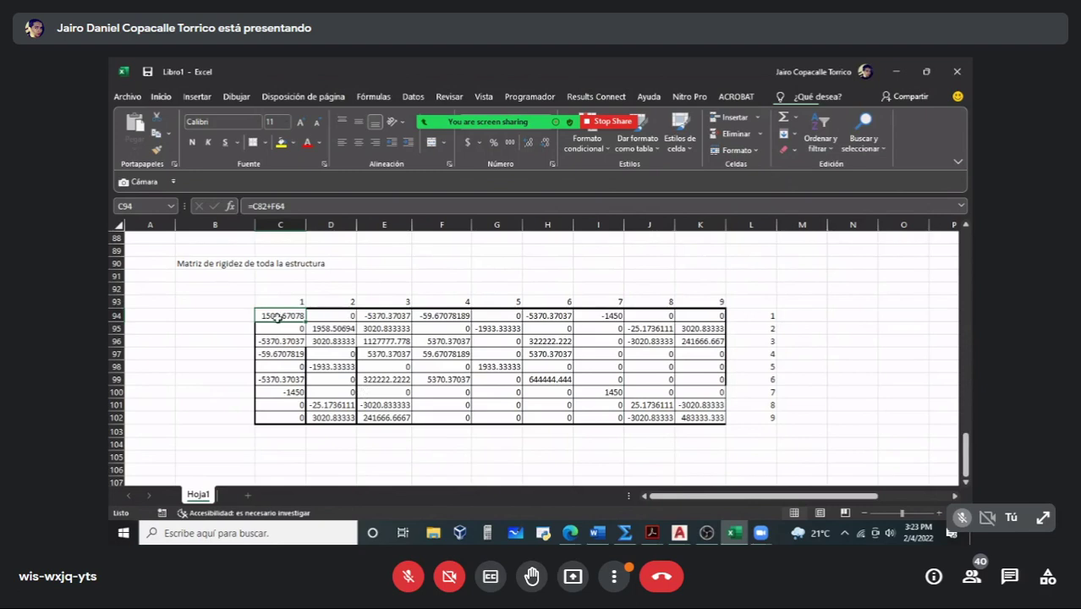
drag(279, 315, 715, 316)
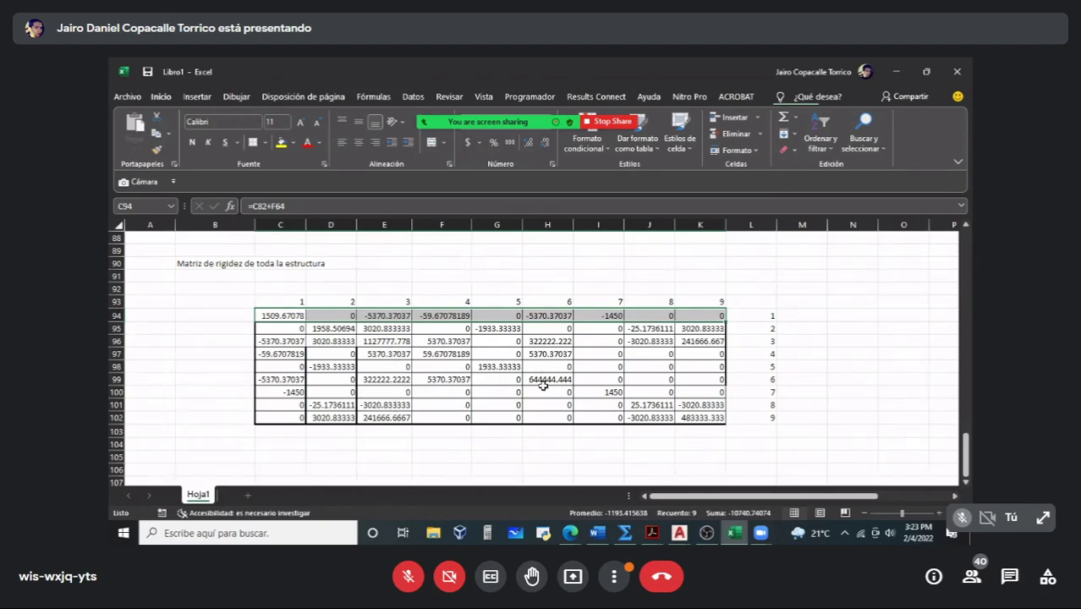
click(714, 442)
scroll(405, 430, down, 1)
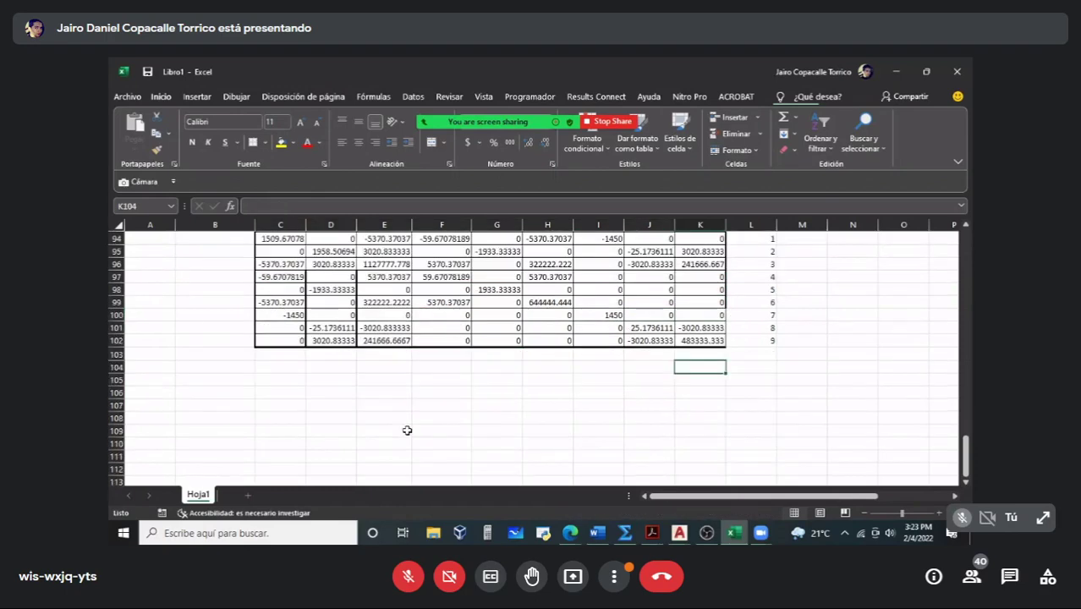
Step: Format the matrix range C94:K102 with a thick outline border and thin inside vertical lines
scroll(405, 429, up, 1)
drag(703, 413, 272, 320)
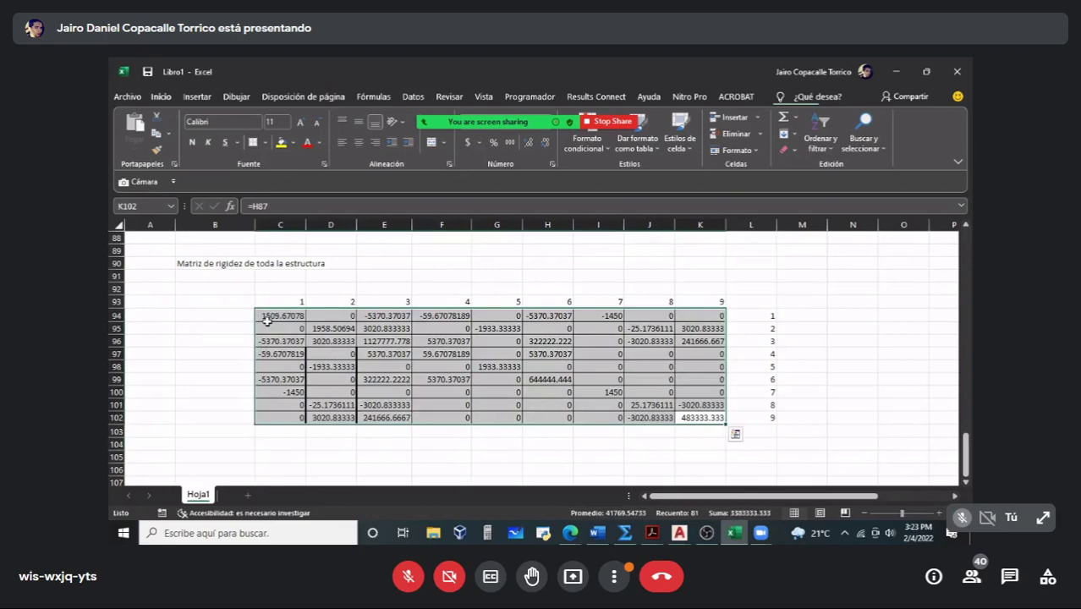
key(ctrl+1)
click(630, 219)
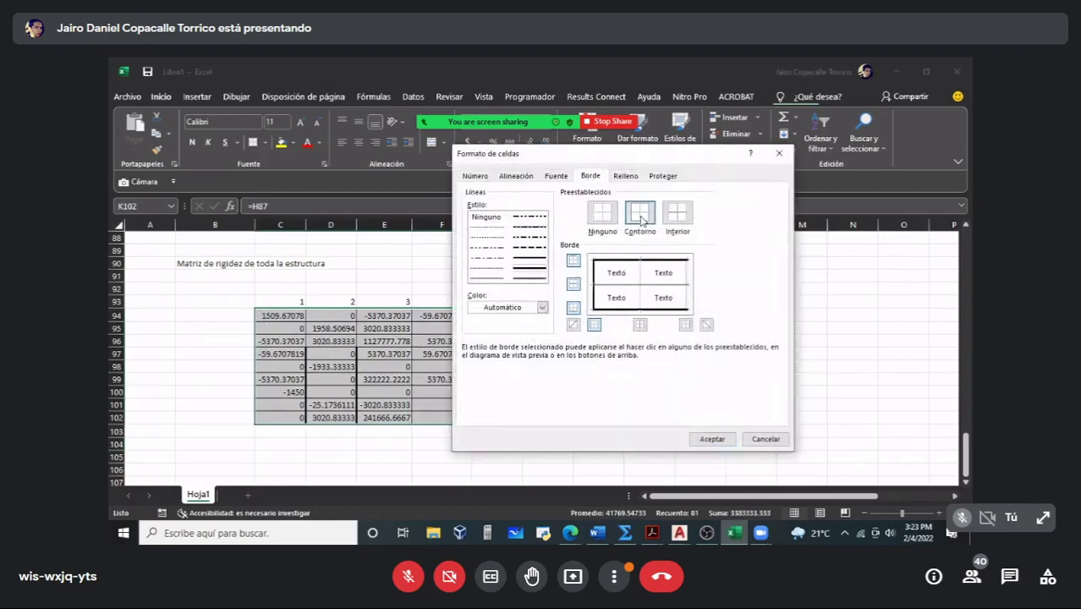
click(486, 277)
click(640, 324)
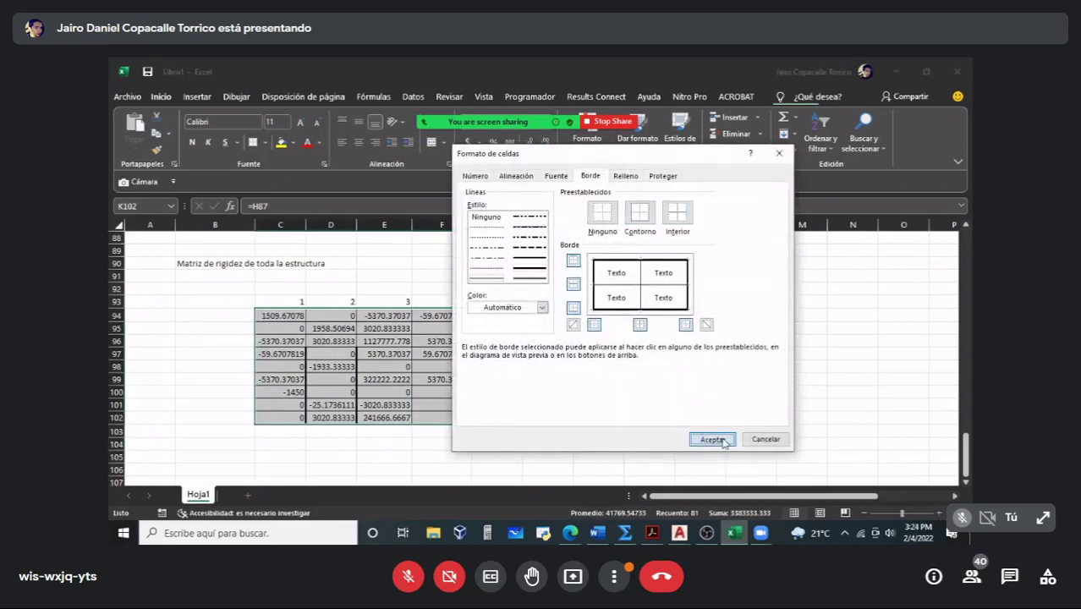
click(712, 439)
click(843, 378)
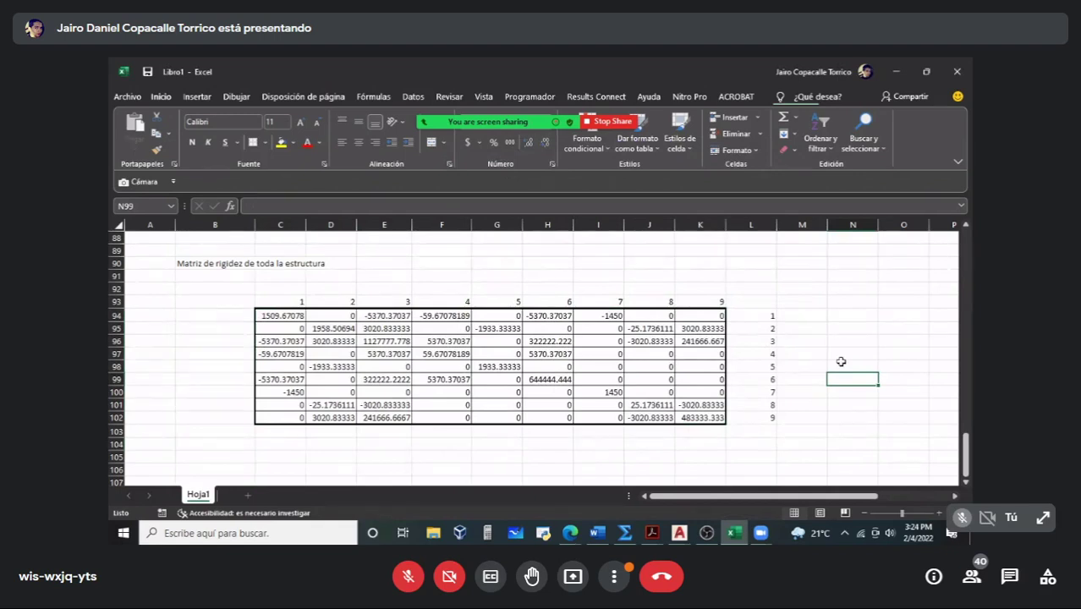
Step: Enter a * multiplication sign in M98 beside the stiffness matrix
click(801, 364)
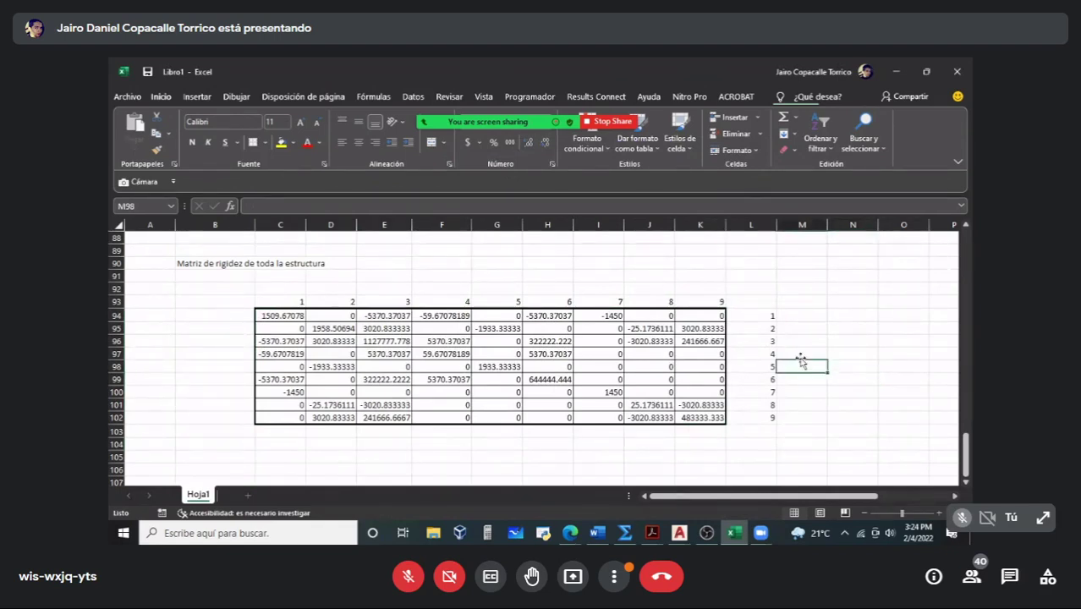
text(*)
key(Return)
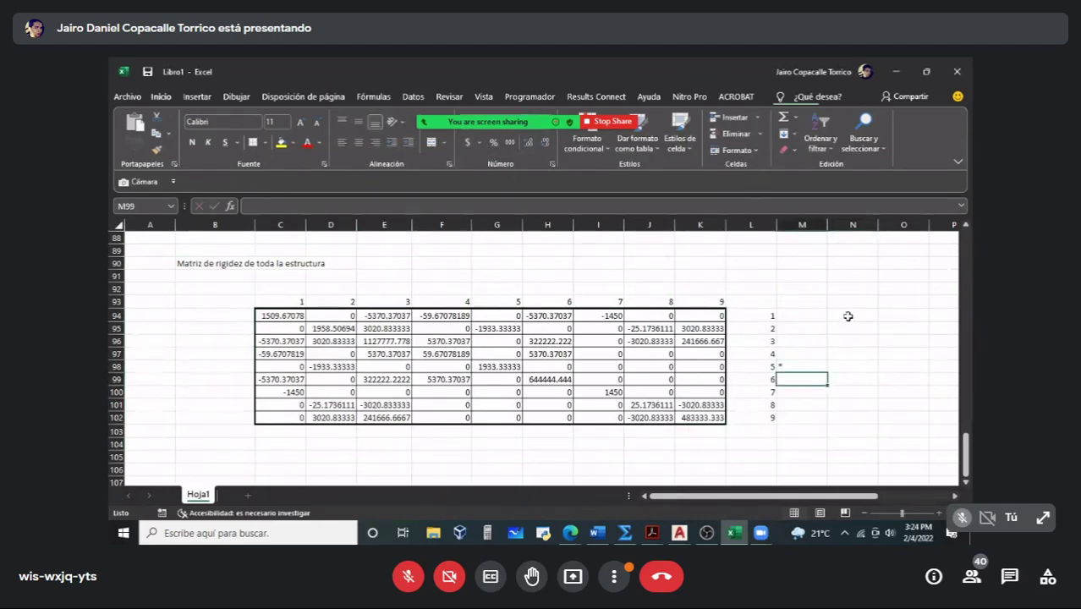
Step: Give the column vector range N94:N102 a thick outline border and thin inside lines
drag(846, 315, 849, 414)
key(ctrl+1)
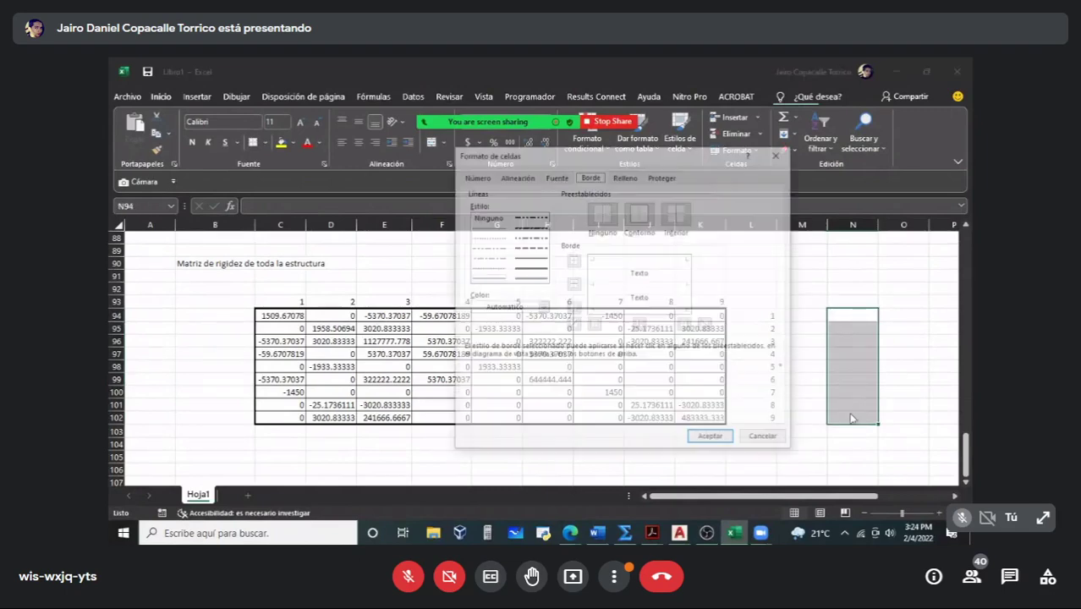
click(639, 213)
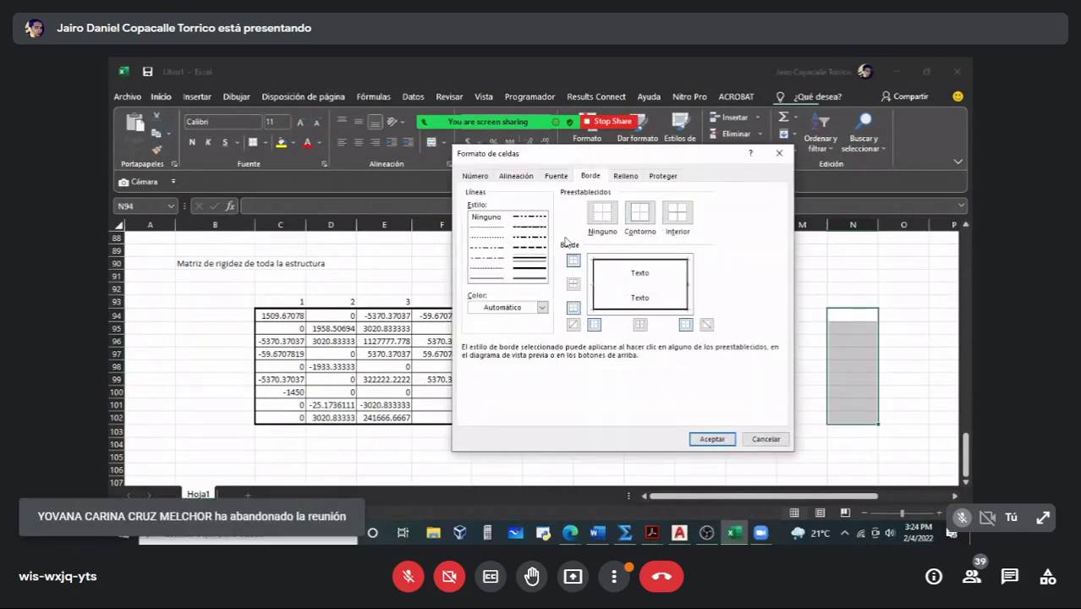
click(676, 217)
click(711, 439)
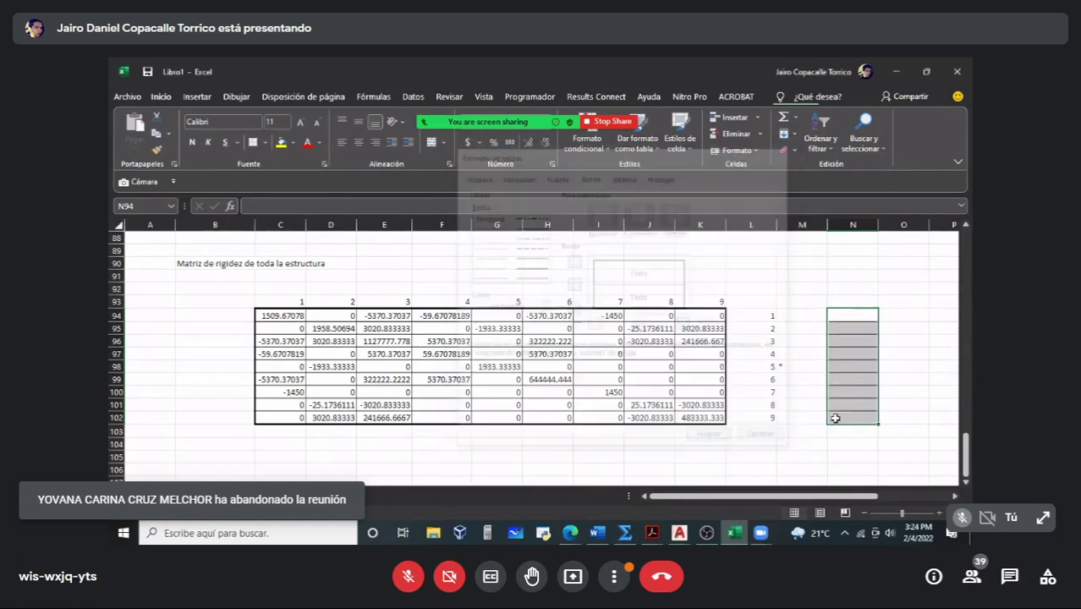
Step: Enter an = sign in B98 beside the stiffness matrix
click(232, 355)
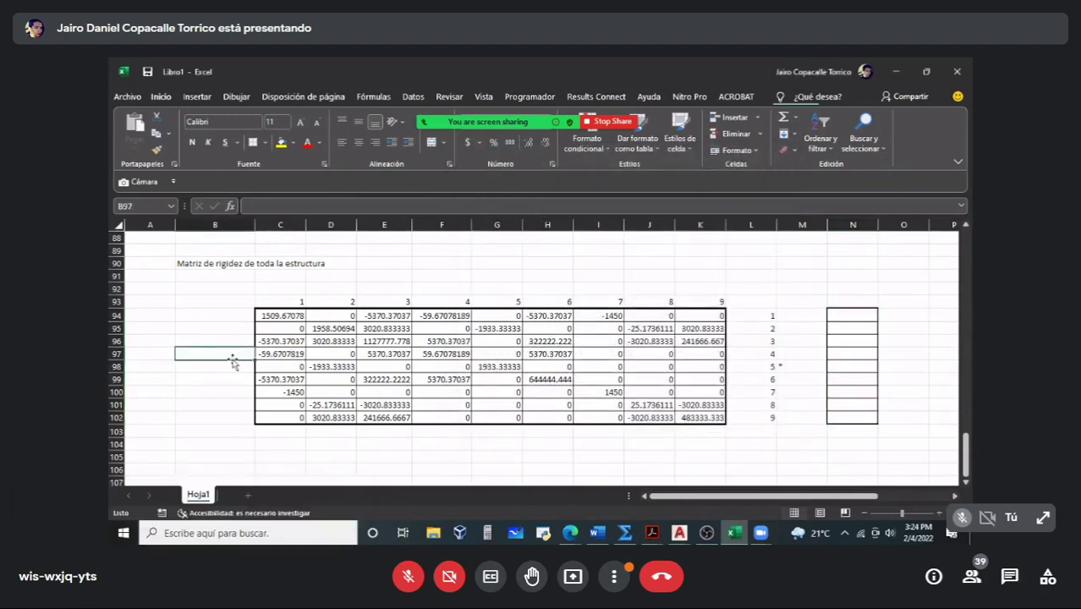
click(233, 362)
text(=)
key(Return)
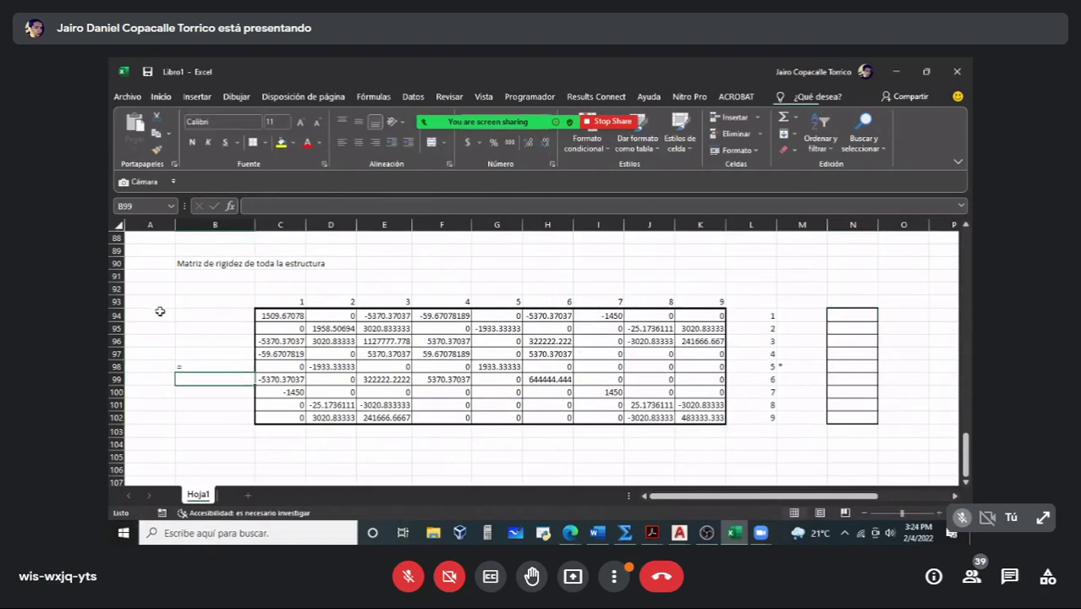
Step: Give the column vector range A94:A102 a thick outline border and thin inside lines
drag(160, 311, 177, 420)
key(ctrl+1)
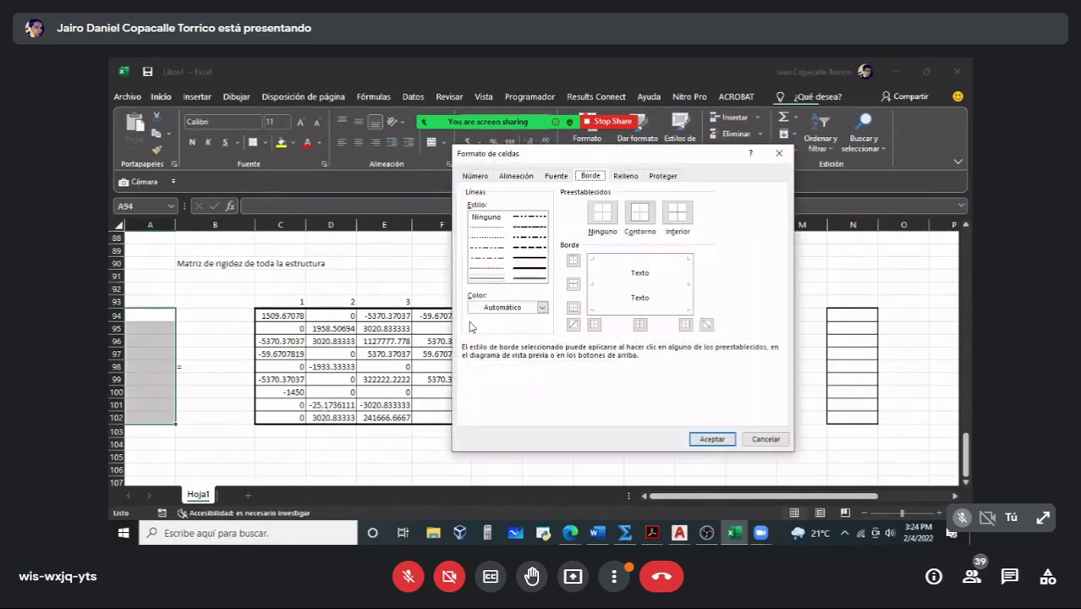
click(641, 213)
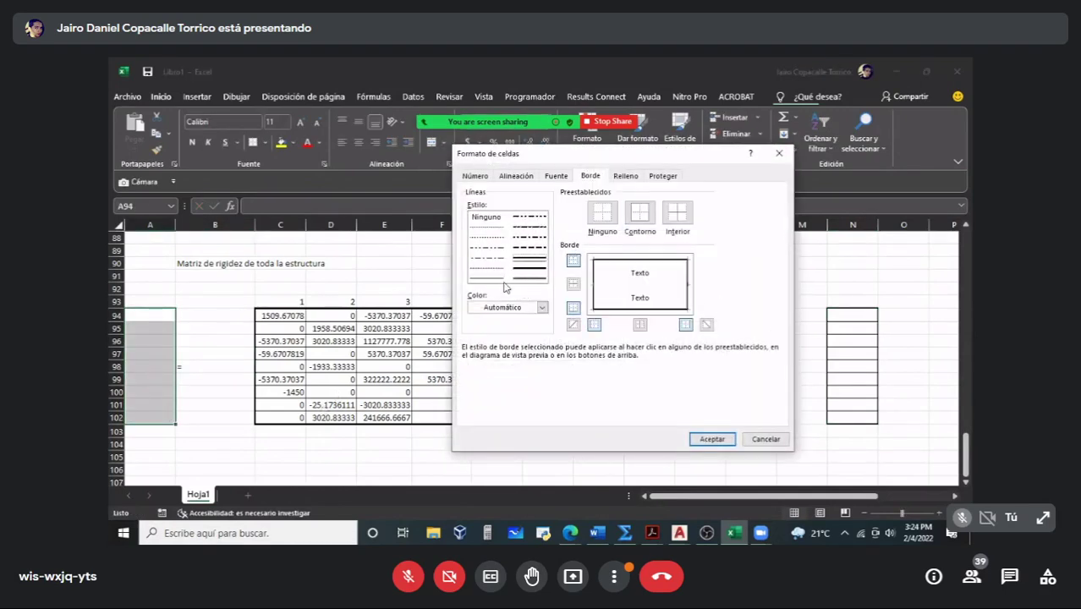
click(688, 222)
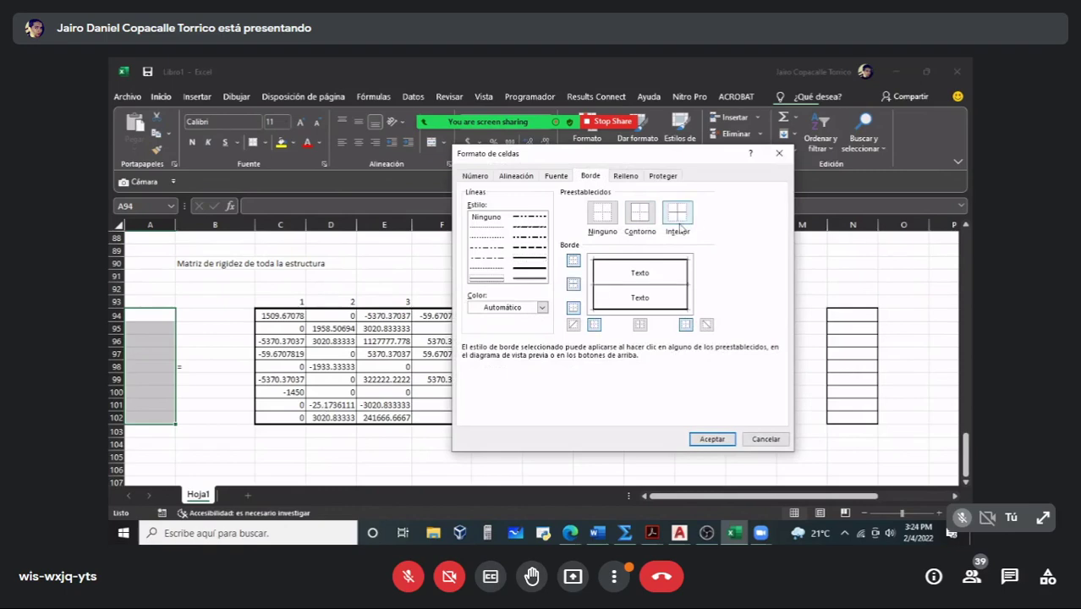
click(711, 439)
click(655, 455)
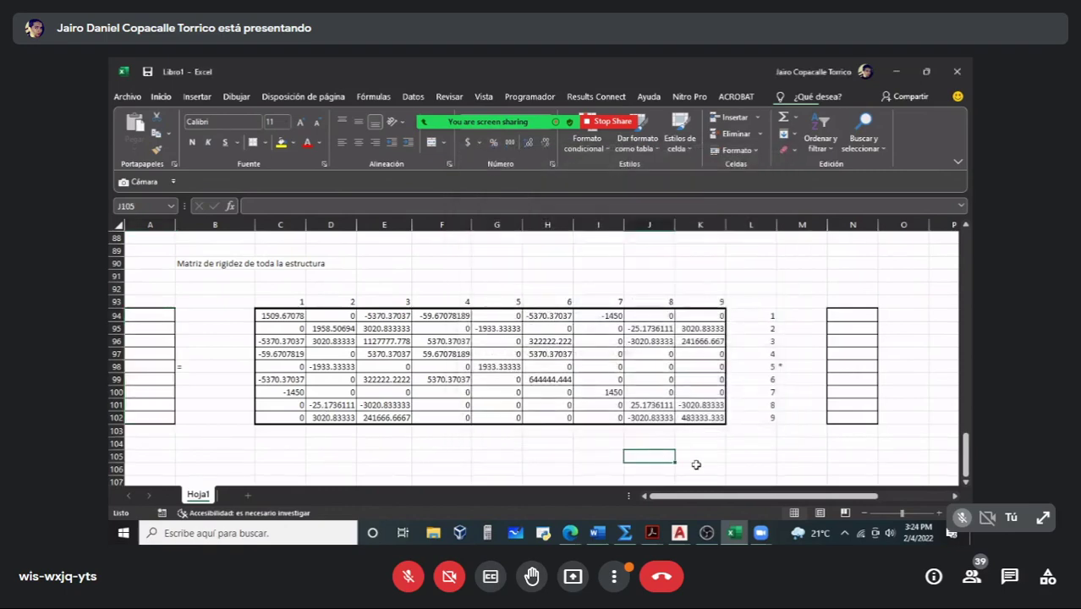
Step: Check the numbered degrees of freedom on the frame diagram in Word, and enter 0 in cells N97 to N102 in Excel
click(601, 533)
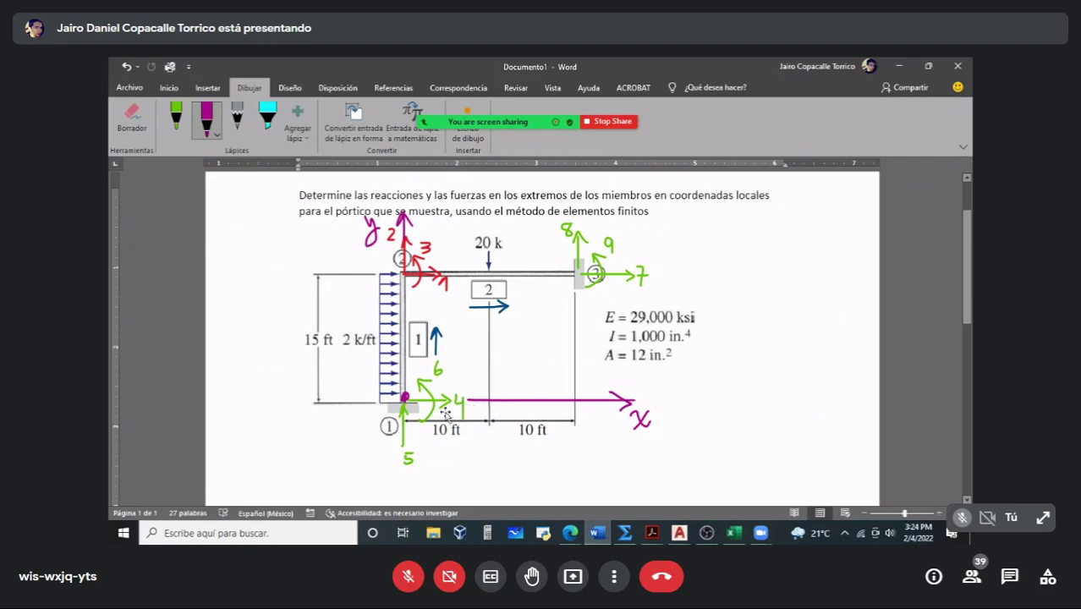
click(623, 533)
click(850, 353)
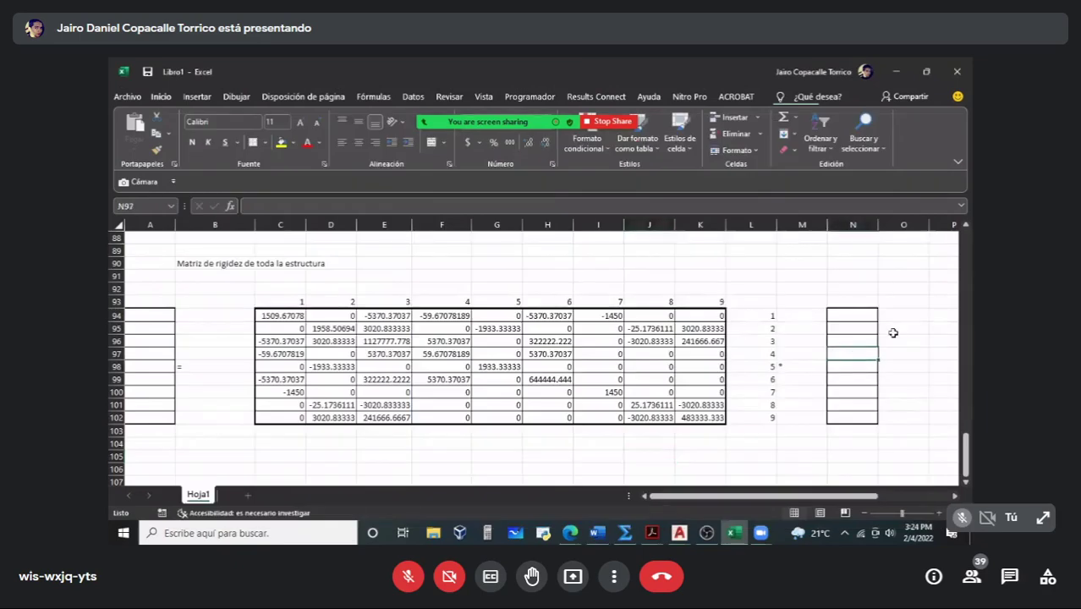
text(0)
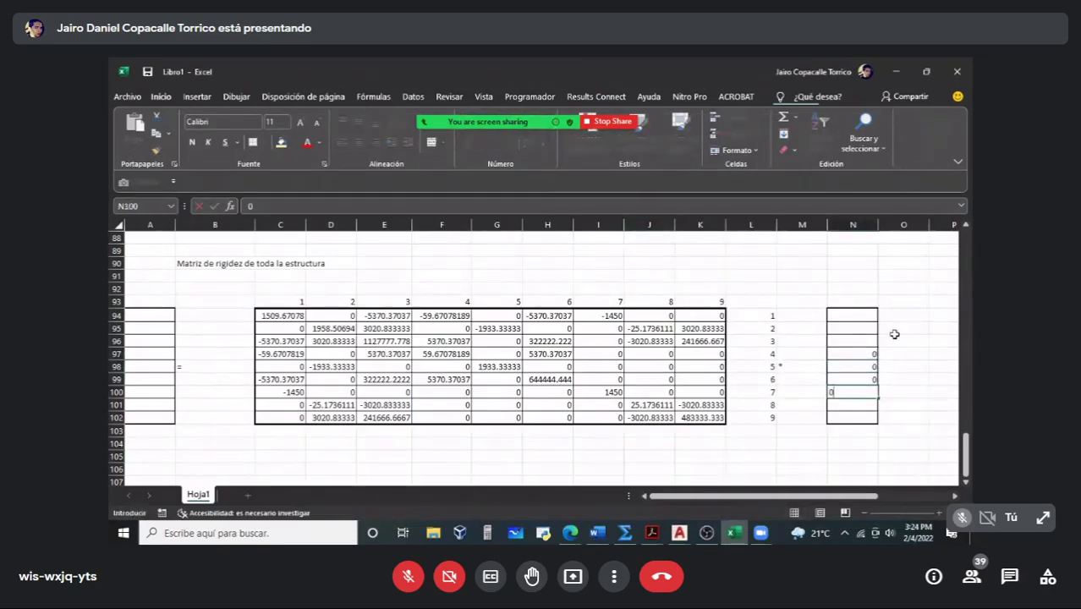
text( 0 0 0 0 0)
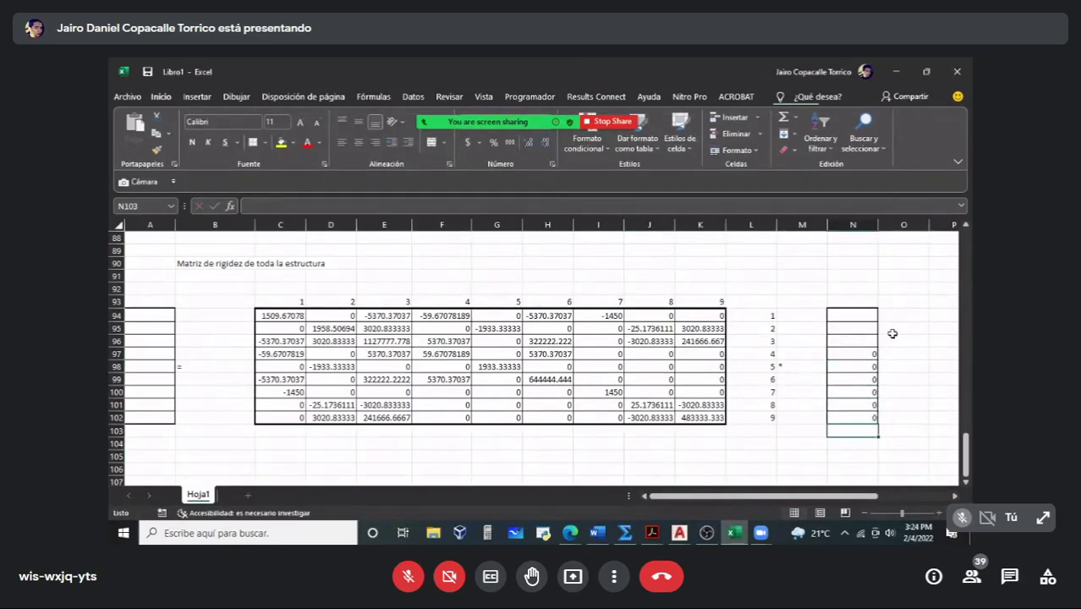
Step: Check the force–displacement equations in finitosaux040221.pdf, and enter d1, d2 and d3 in Excel cells N94 to N96
click(864, 316)
text(D)
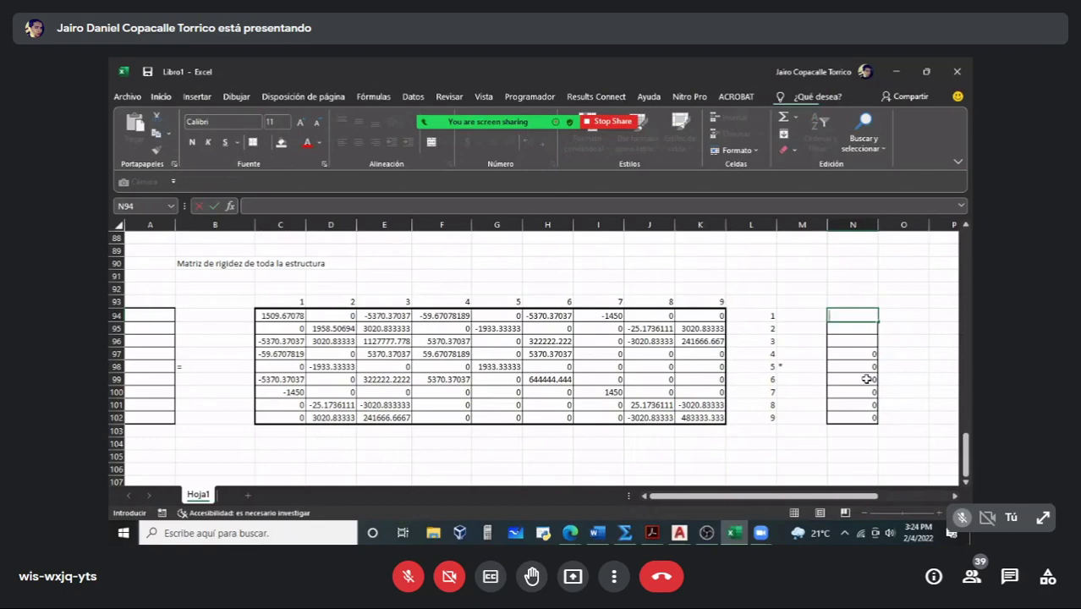
click(652, 532)
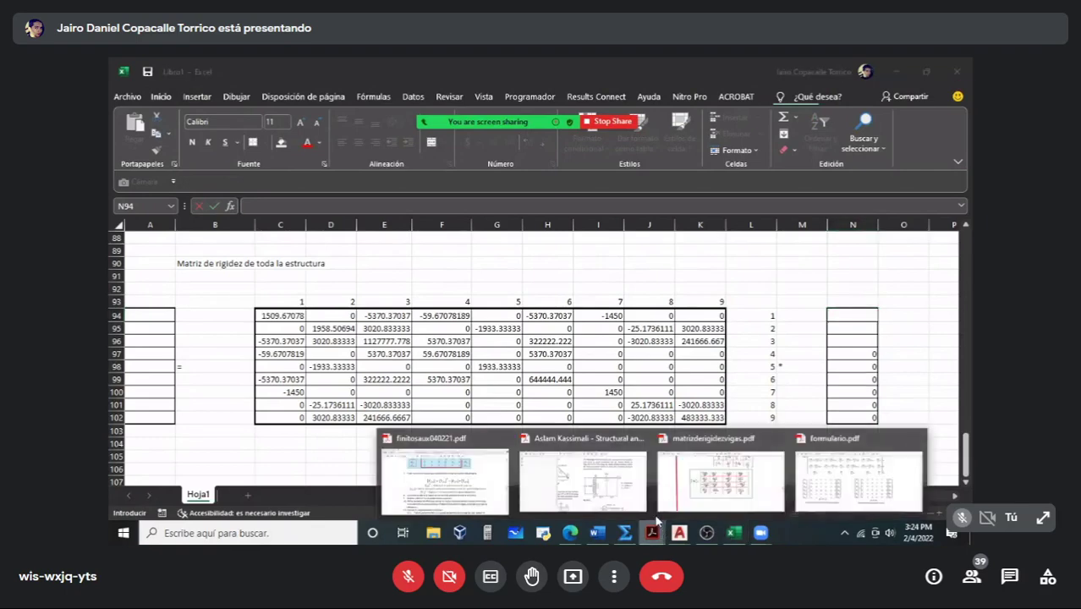
click(469, 476)
scroll(548, 441, down, 10)
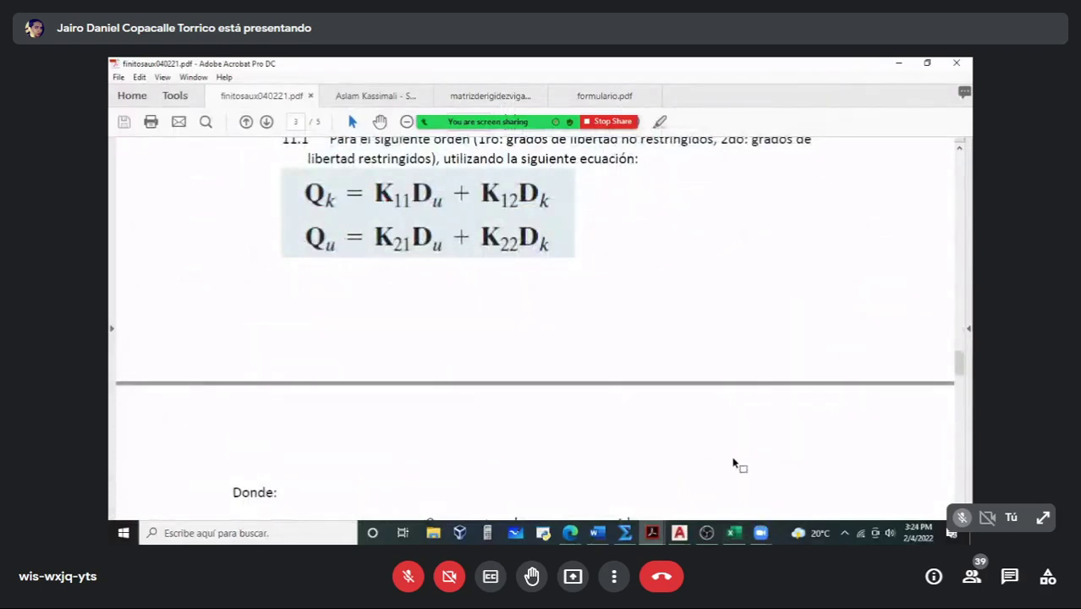
key(alt+Tab)
text(d)
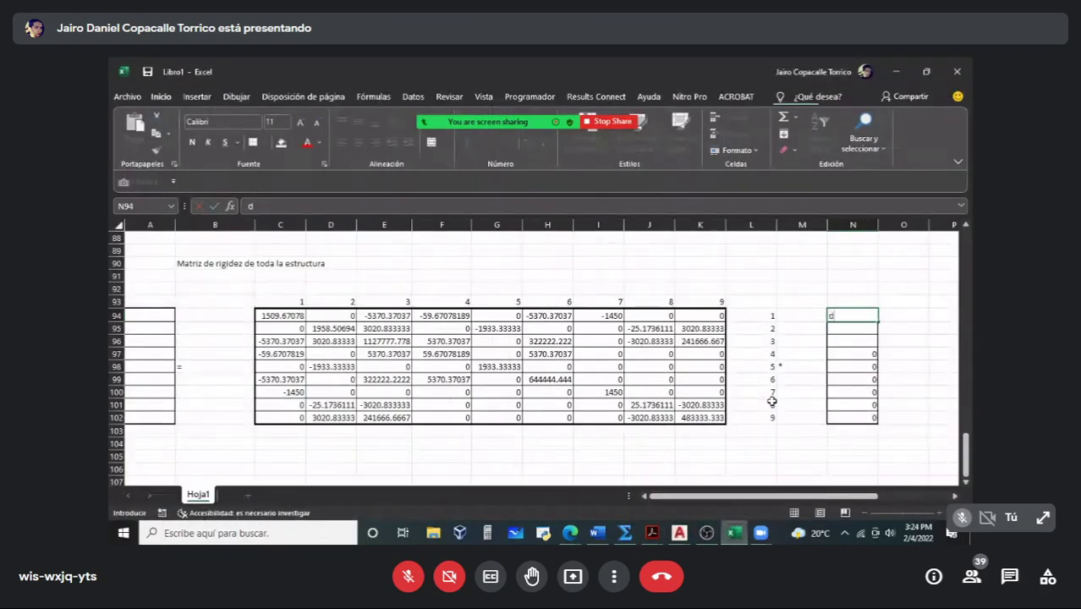
text(1)
key(Return)
text(d2)
key(Return)
text(d3)
key(Return)
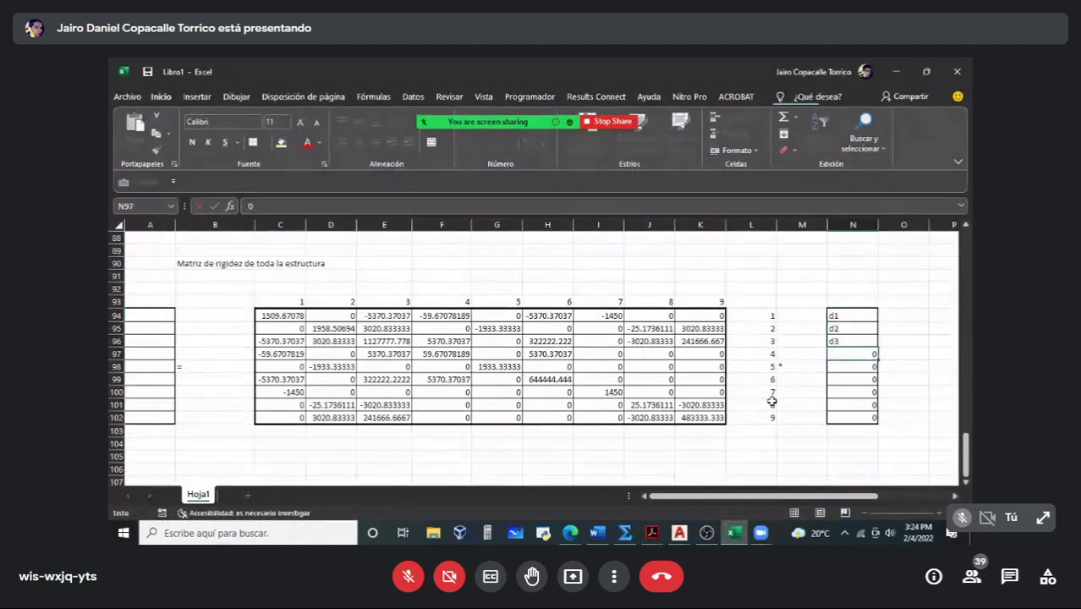
Step: Switch to the Word document and add blank lines below the frame diagram to make drawing space
click(164, 338)
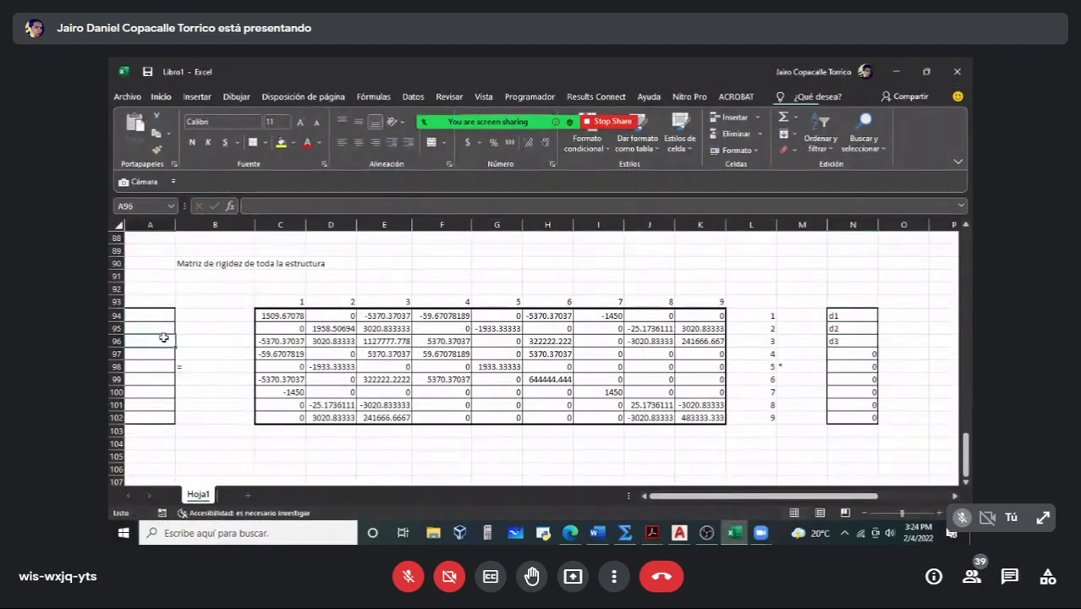
drag(164, 338, 166, 349)
click(165, 355)
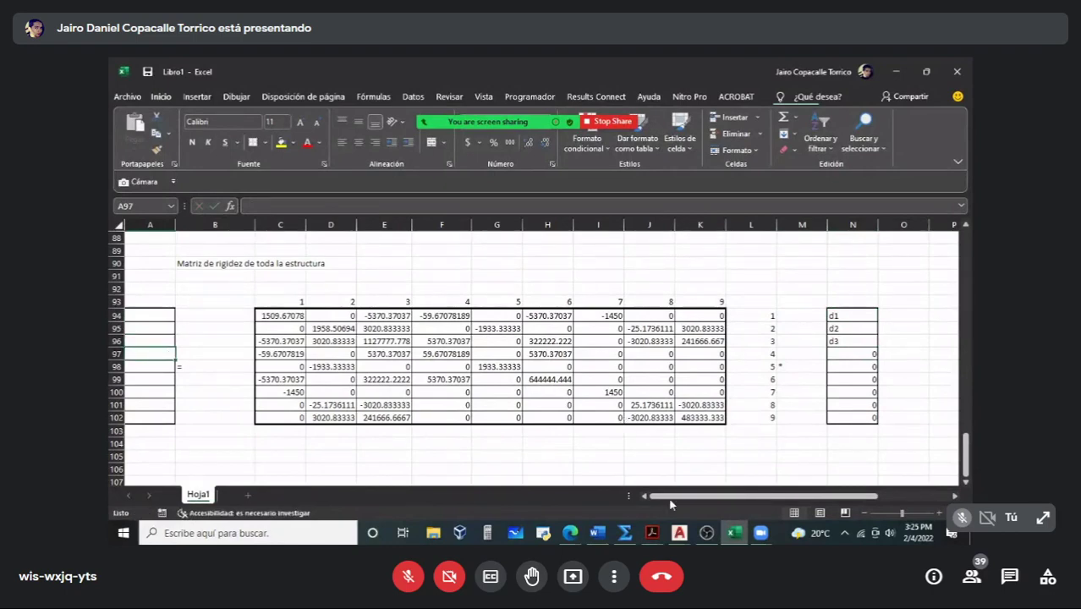
click(598, 532)
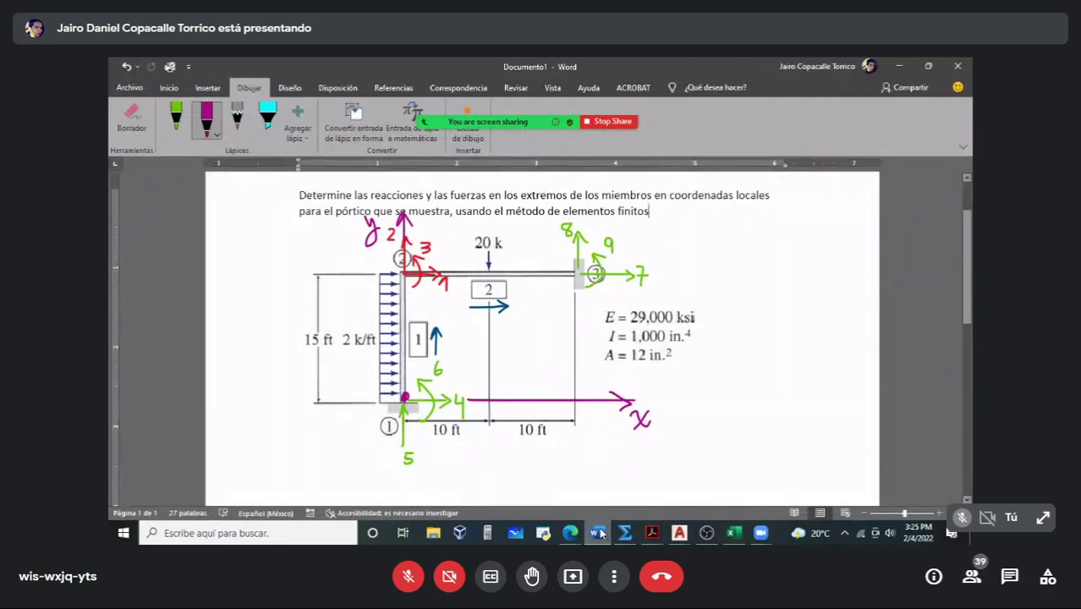
scroll(631, 379, down, 5)
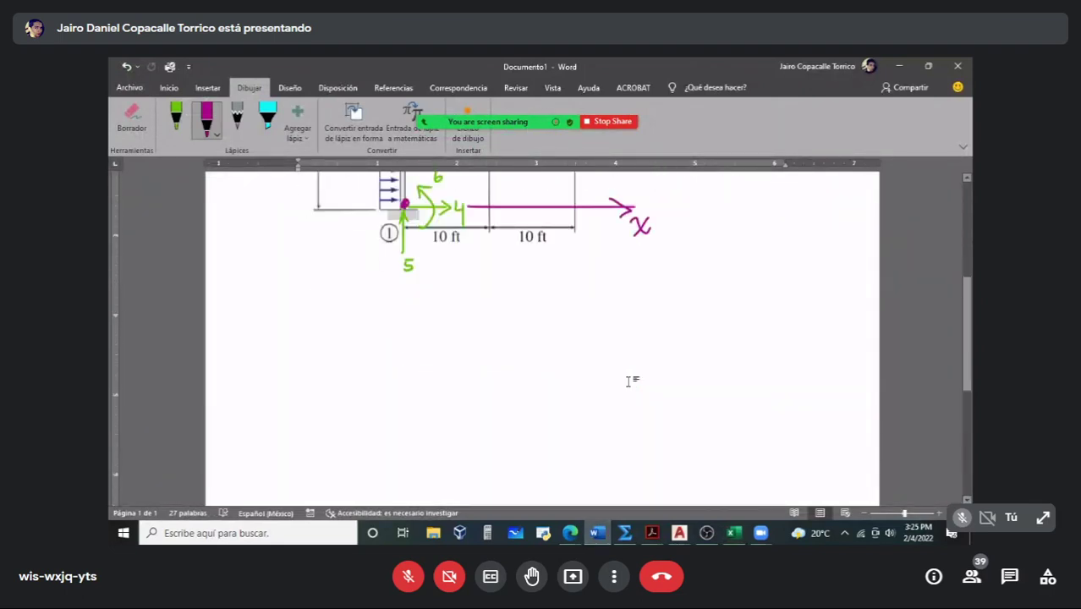
click(440, 250)
click(748, 260)
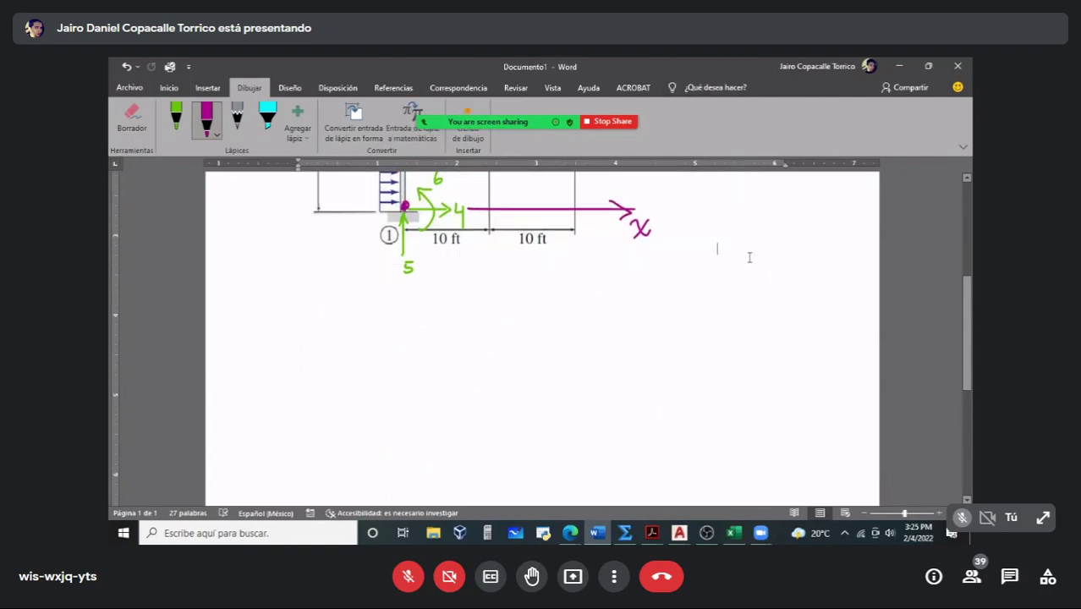
scroll(748, 261, down, 4)
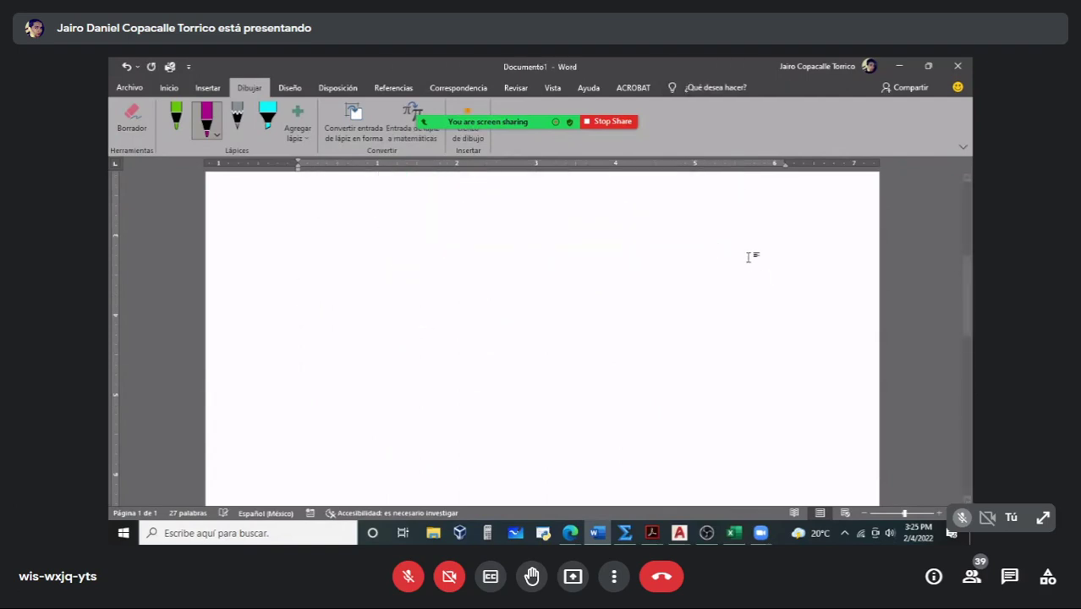
scroll(749, 258, up, 5)
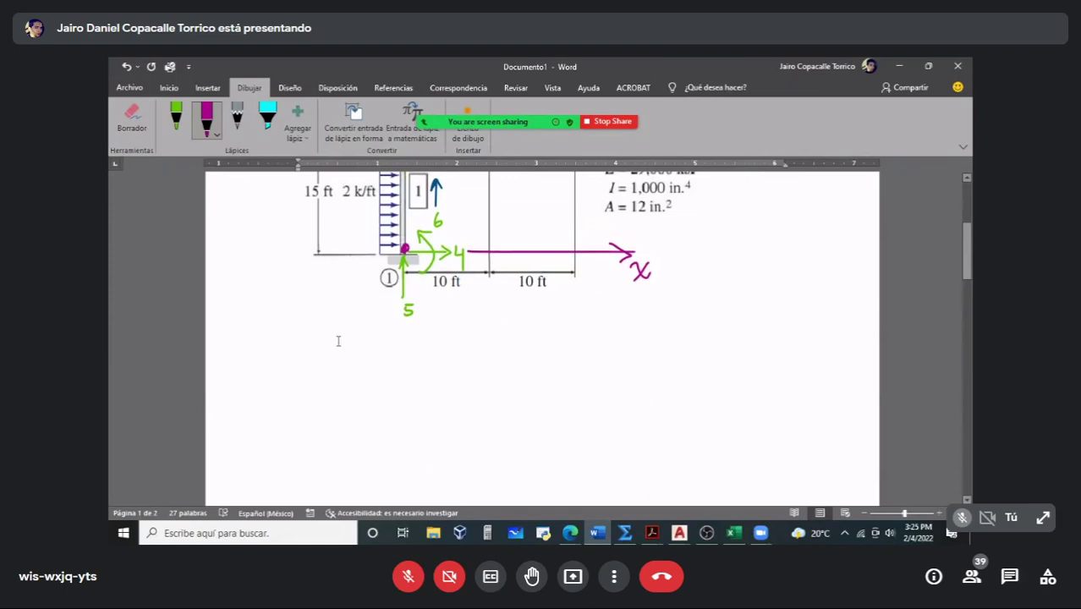
scroll(338, 341, up, 2)
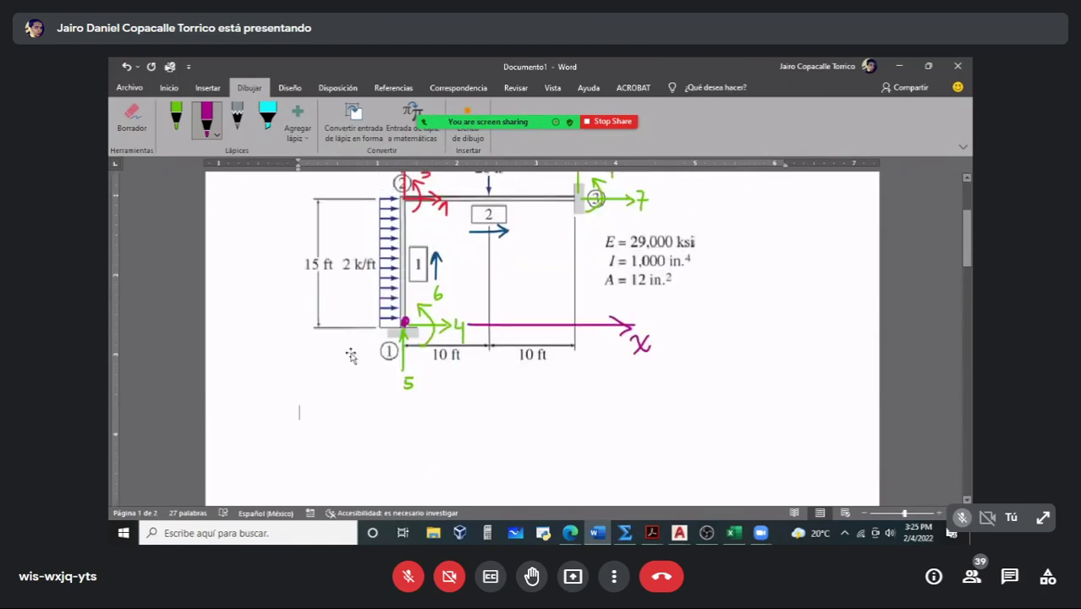
Step: With a dark grey pen, draw a horizontal beam with fixed supports at both ends below the frame diagram
click(207, 119)
click(226, 302)
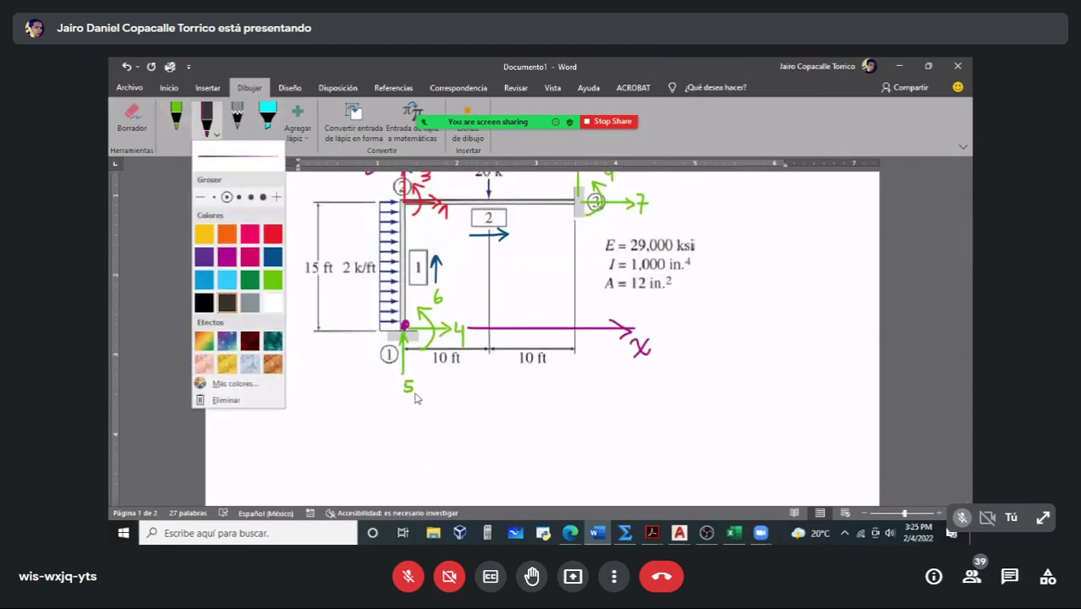
click(419, 412)
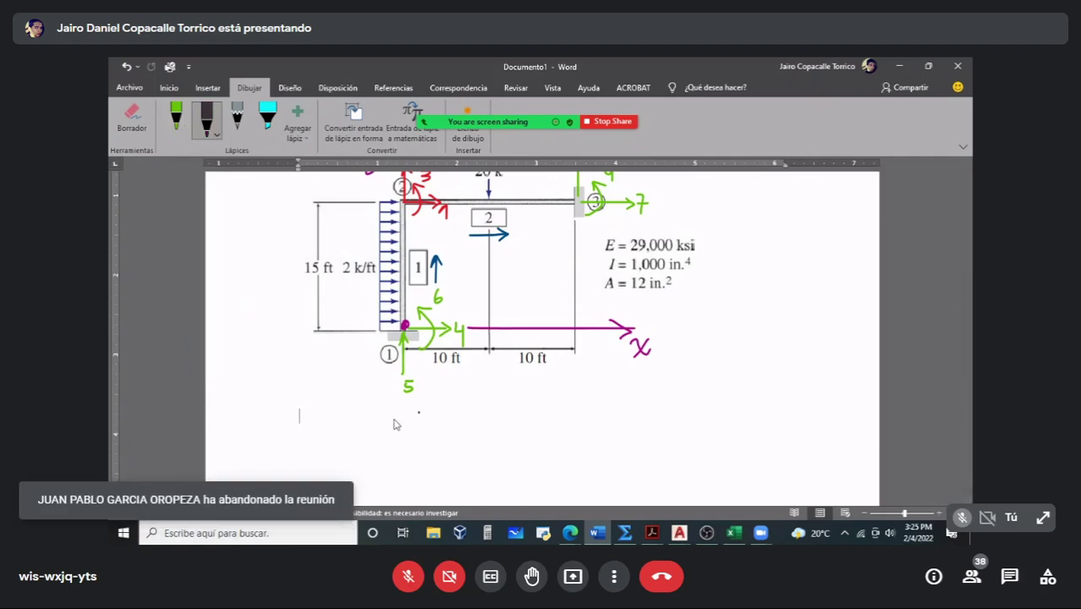
drag(399, 411, 398, 456)
mouse_move(404, 416)
mouse_down()
mouse_move(388, 457)
mouse_move(542, 435)
mouse_move(542, 461)
mouse_up()
drag(558, 414, 542, 461)
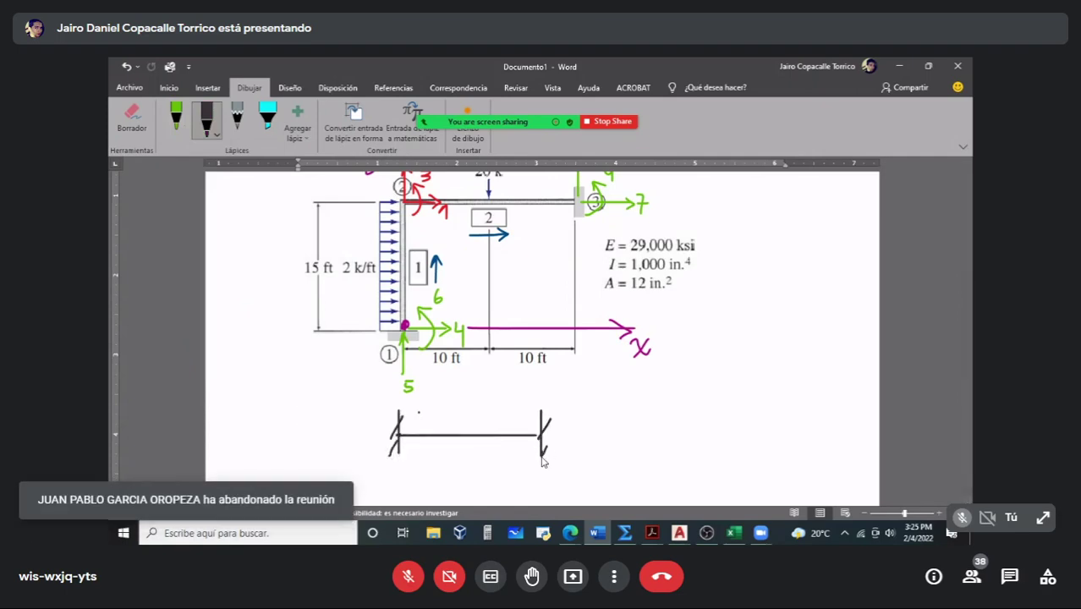
Step: In red, draw a downward distributed load along the beam and write 2k/ft = 1/6 k/in above it
click(206, 118)
click(272, 234)
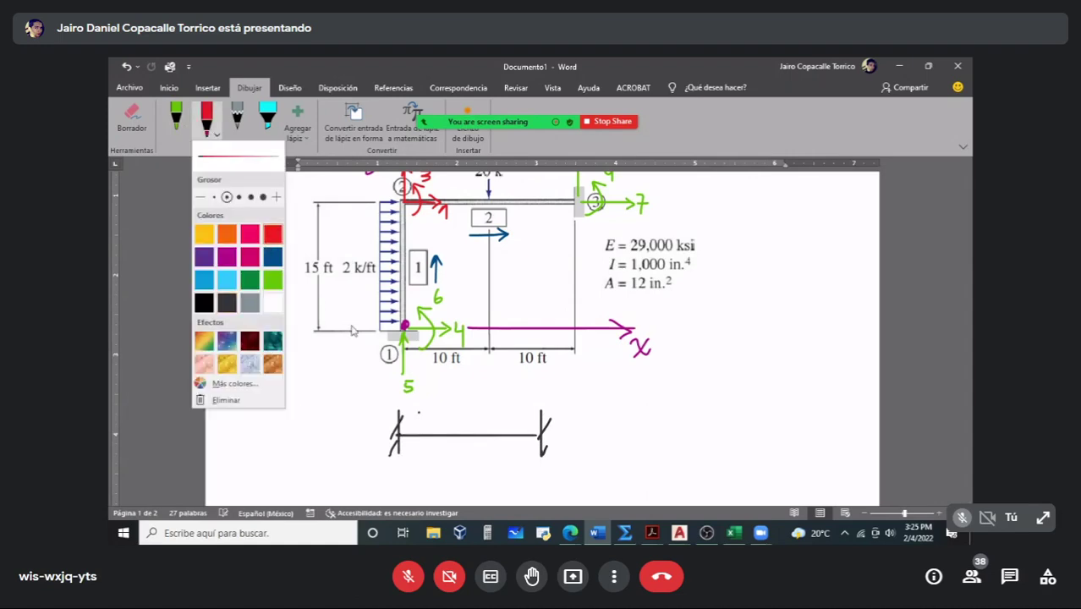
mouse_move(399, 414)
mouse_down()
mouse_move(535, 414)
mouse_move(482, 436)
mouse_move(489, 427)
mouse_up()
drag(450, 425, 523, 427)
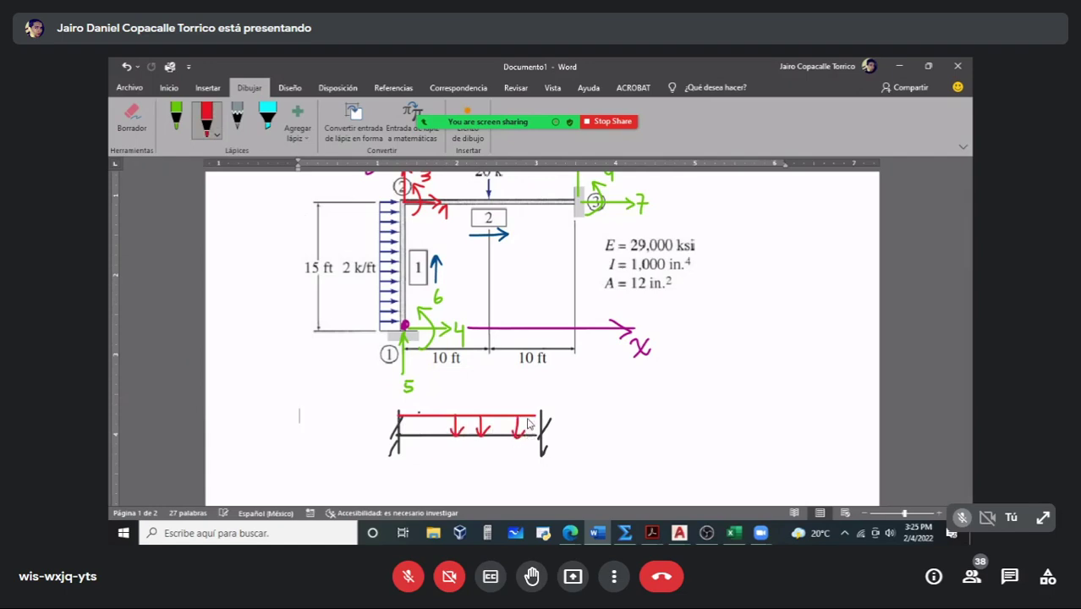
mouse_move(475, 384)
mouse_down()
mouse_move(493, 403)
mouse_move(508, 391)
mouse_move(497, 403)
mouse_move(507, 408)
mouse_move(518, 393)
mouse_move(531, 406)
mouse_move(536, 389)
mouse_up()
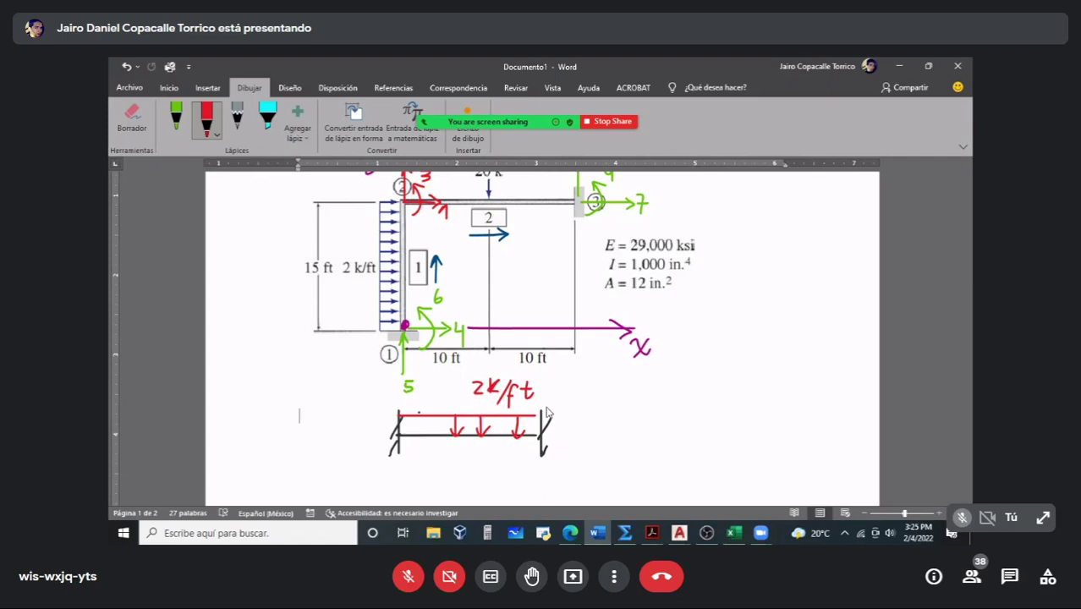
mouse_move(546, 385)
mouse_down()
mouse_move(602, 397)
mouse_move(588, 413)
mouse_move(649, 394)
mouse_move(655, 409)
mouse_up()
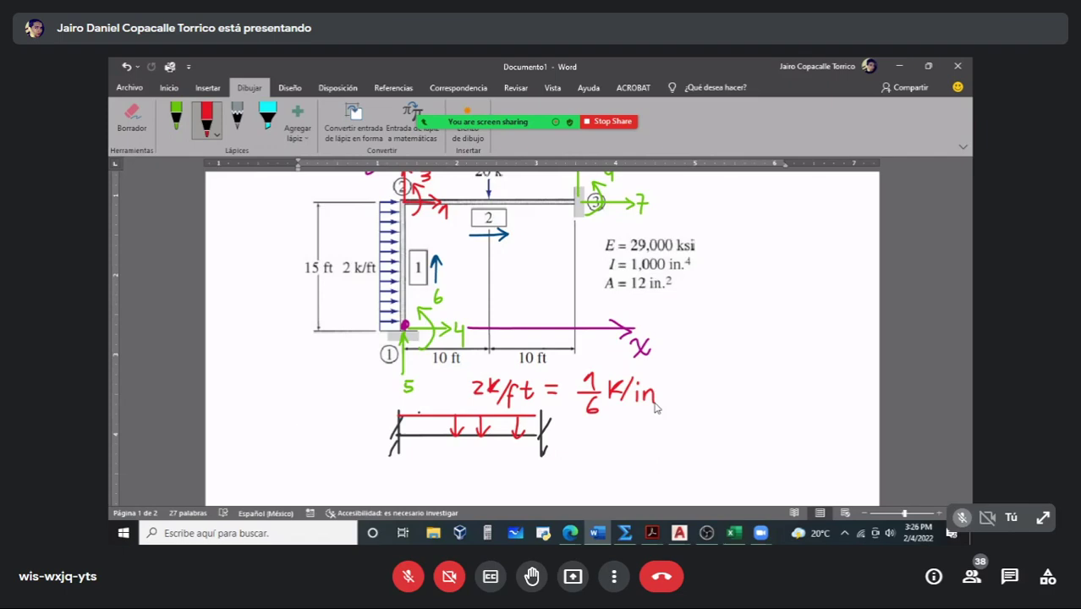
Step: Draw a curved moment arrow and an upward reaction arrow in red at each fixed end of the beam
scroll(655, 407, down, 4)
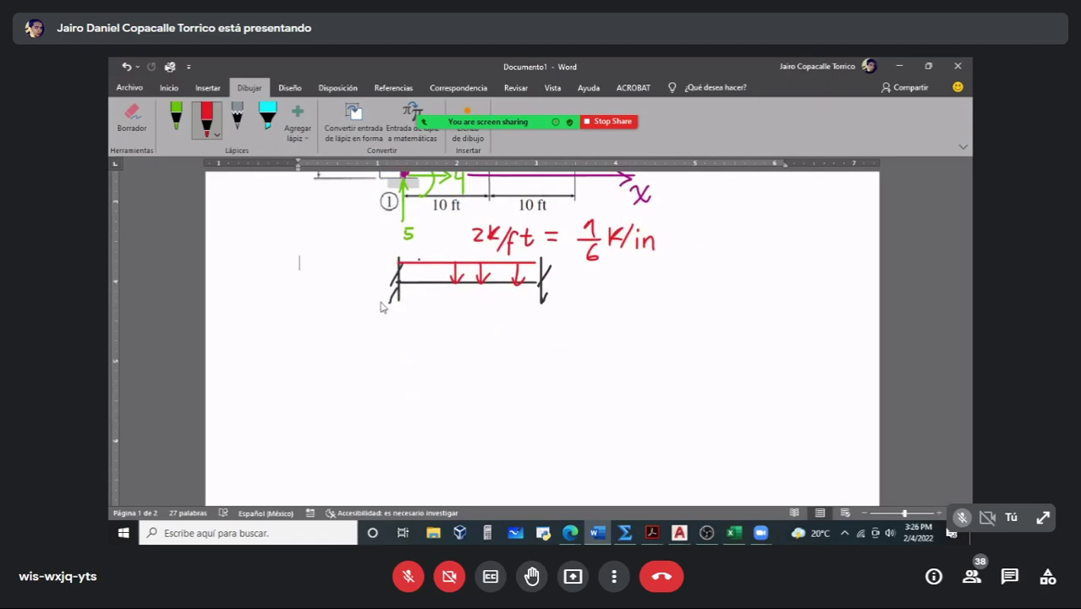
mouse_move(375, 293)
mouse_down()
mouse_move(380, 306)
mouse_move(414, 294)
mouse_move(422, 303)
mouse_up()
mouse_move(531, 294)
mouse_down()
mouse_move(533, 307)
mouse_move(561, 317)
mouse_move(564, 306)
mouse_move(540, 306)
mouse_up()
mouse_move(398, 302)
mouse_down()
mouse_move(398, 348)
mouse_move(405, 313)
mouse_up()
mouse_move(542, 305)
mouse_down()
mouse_move(542, 351)
mouse_move(548, 317)
mouse_up()
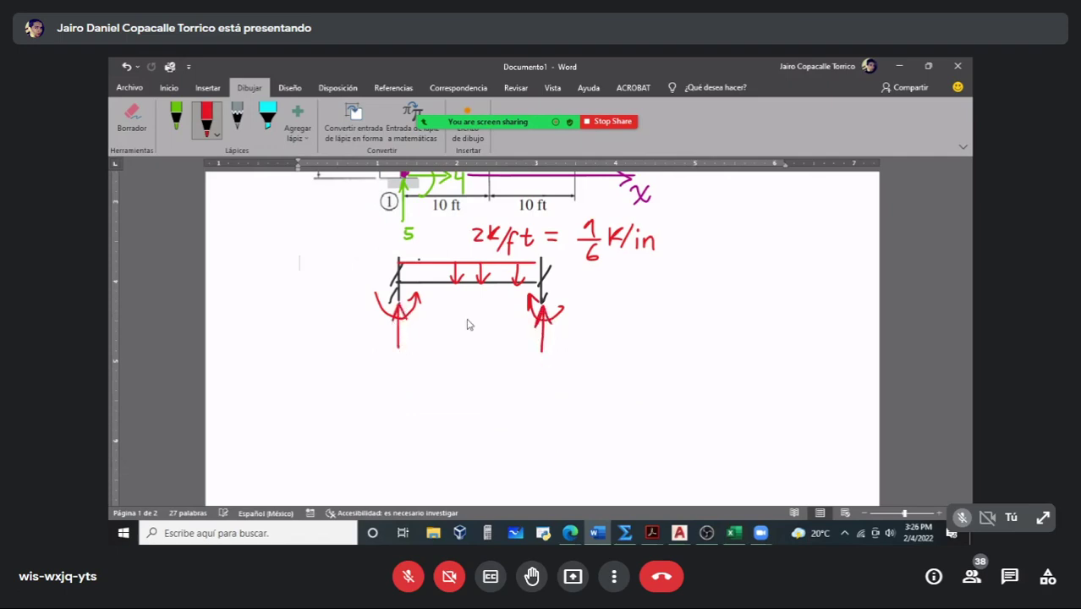
Step: Label the beam's end moments m12 at the left support and m21 at the right support
scroll(439, 317, up, 3)
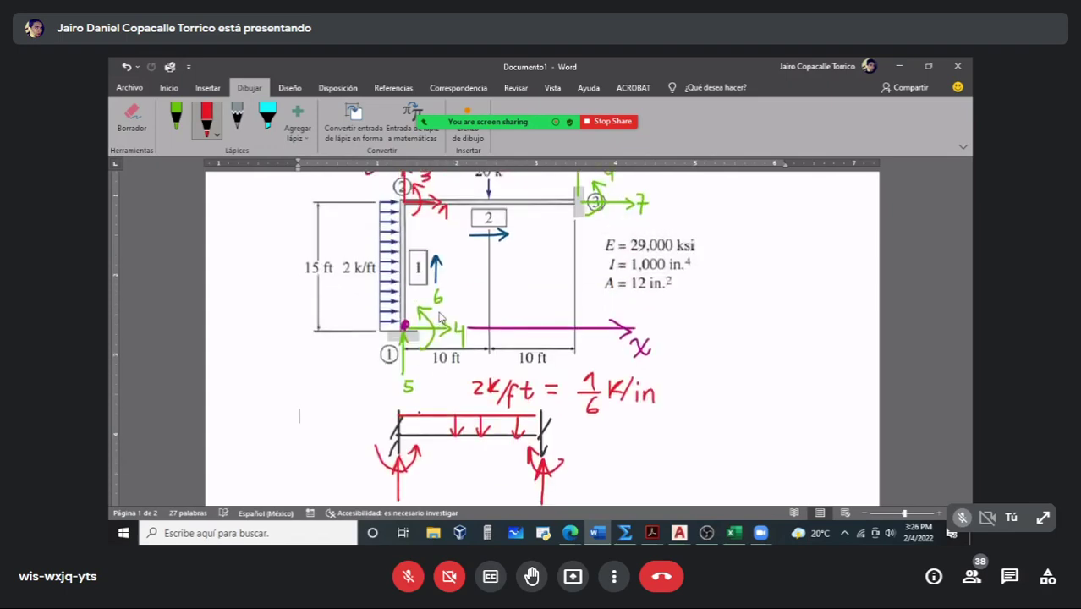
scroll(439, 317, down, 2)
mouse_move(423, 389)
mouse_down()
mouse_move(426, 375)
mouse_move(465, 409)
mouse_up()
scroll(461, 406, up, 3)
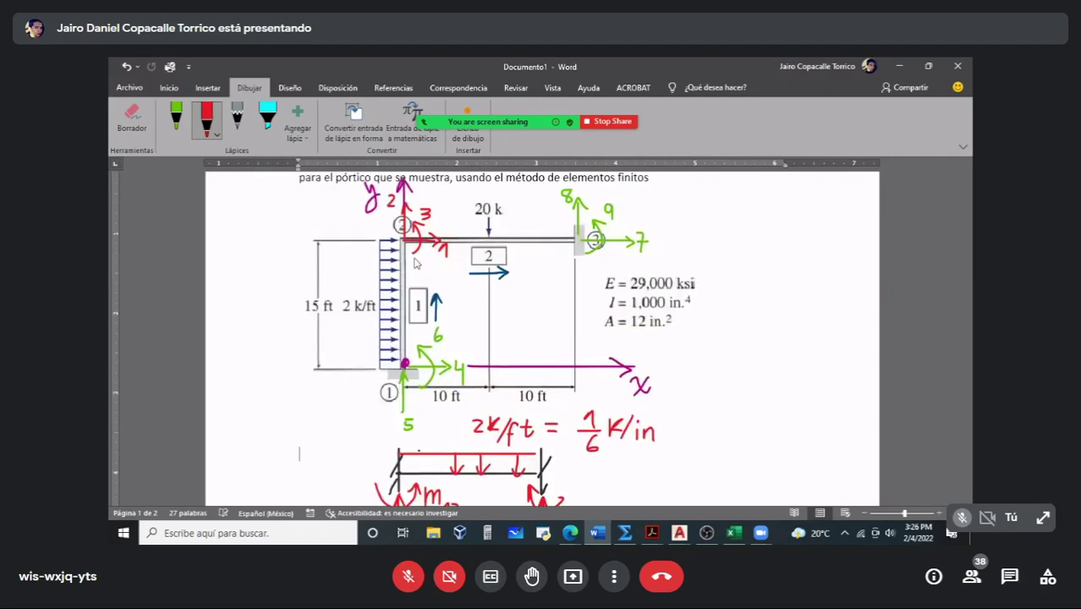
scroll(421, 290, down, 2)
mouse_move(565, 432)
mouse_down()
mouse_move(568, 417)
mouse_move(601, 438)
mouse_up()
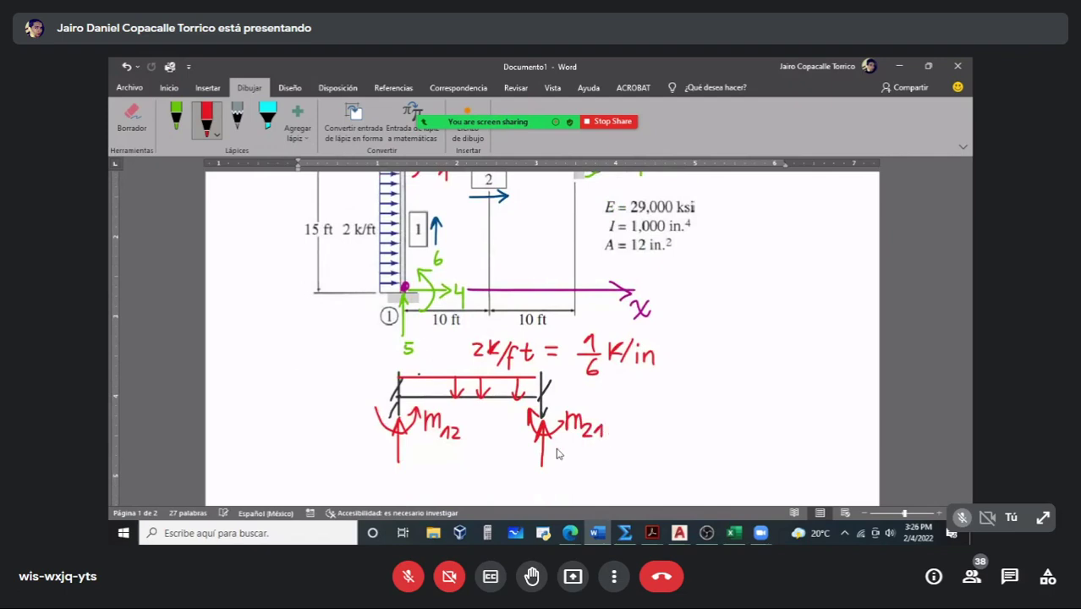
Step: Label the beam's upward reactions Fy1 at the left support and Fy2 at the right support
mouse_move(408, 452)
mouse_down()
mouse_move(408, 471)
mouse_move(418, 452)
mouse_move(422, 484)
mouse_up()
scroll(459, 452, up, 1)
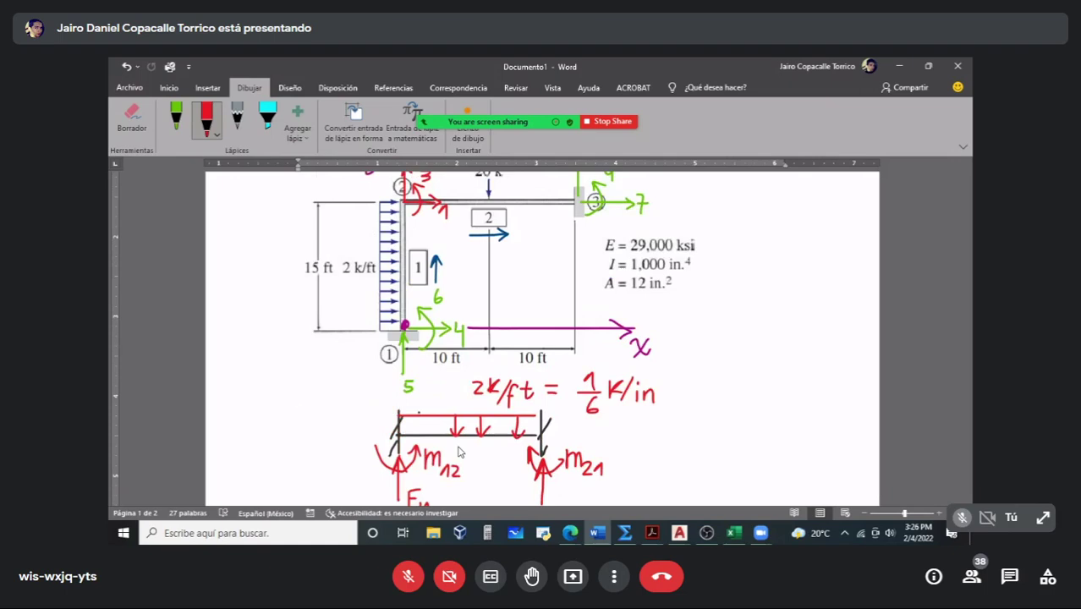
scroll(459, 452, down, 1)
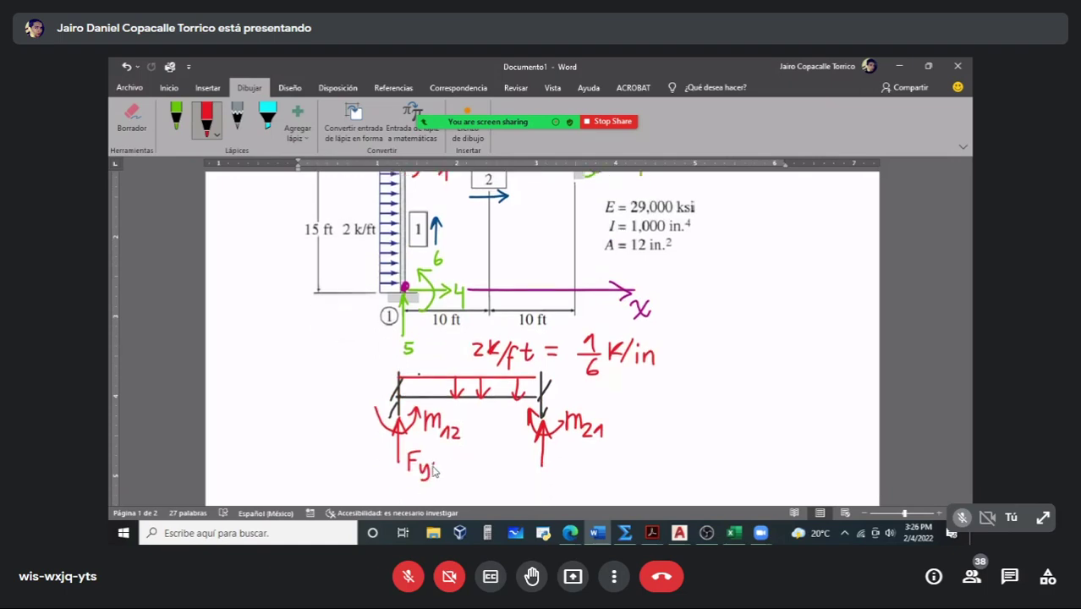
drag(433, 461, 439, 475)
mouse_move(564, 458)
mouse_down()
mouse_move(554, 480)
mouse_move(563, 468)
mouse_move(575, 486)
mouse_move(591, 483)
mouse_up()
Step: With a dark grey pen, begin the end moment formula below the beam by writing m12 = 1/6 ×
scroll(574, 418, down, 6)
scroll(562, 419, up, 3)
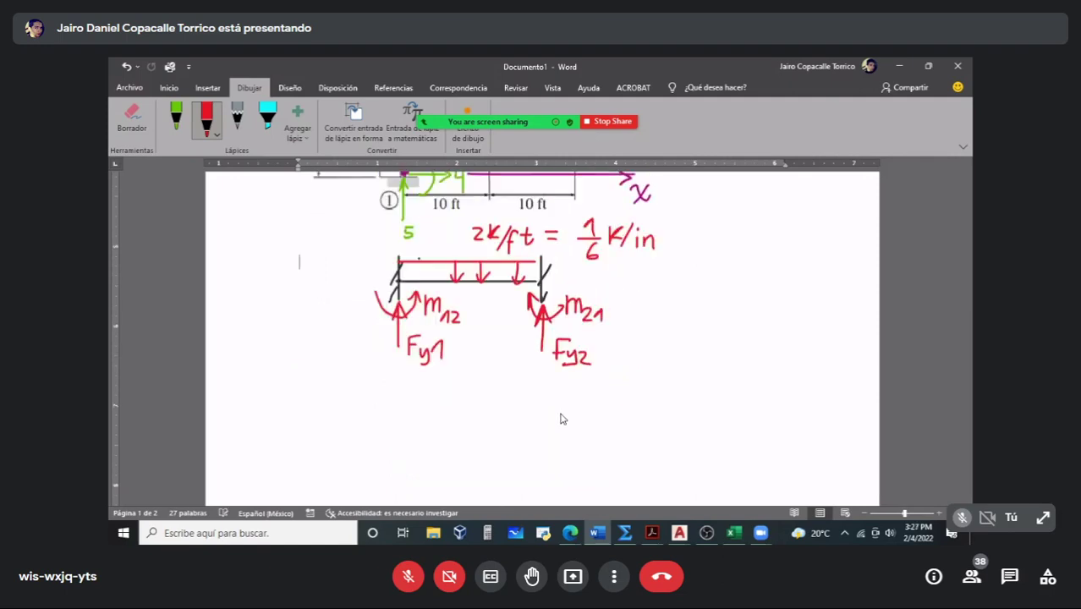
click(207, 123)
click(227, 302)
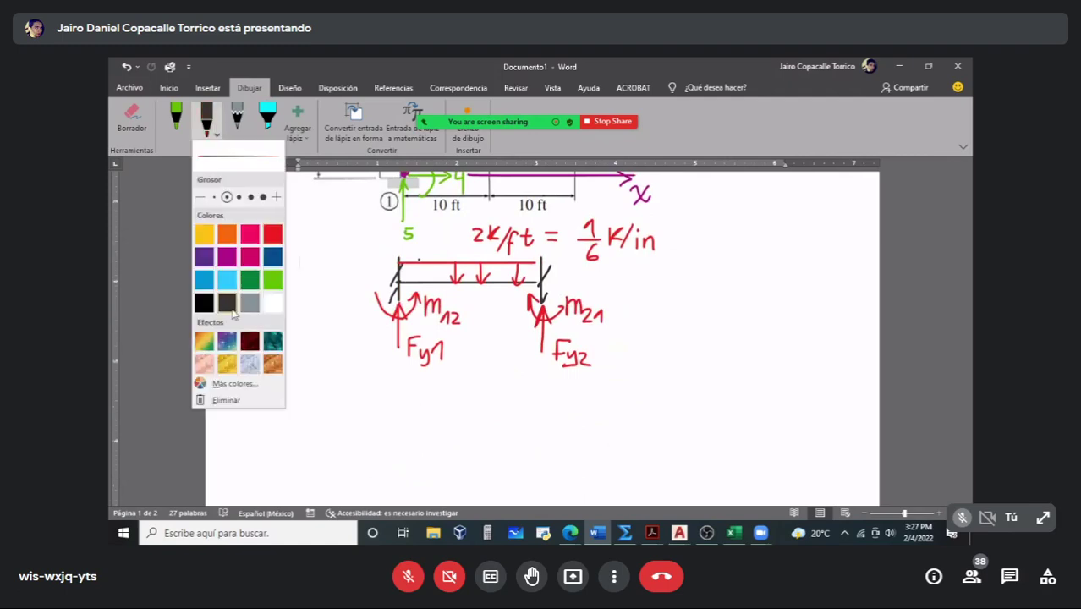
click(353, 396)
drag(350, 392, 395, 414)
mouse_move(399, 405)
mouse_down()
mouse_move(412, 411)
mouse_move(427, 394)
mouse_move(448, 402)
mouse_move(437, 418)
mouse_move(460, 409)
mouse_move(450, 415)
mouse_up()
Step: Complete the m12 formula with (15 × 12)² over a denominator of 12, and write the result 450 k·in
scroll(334, 309, up, 5)
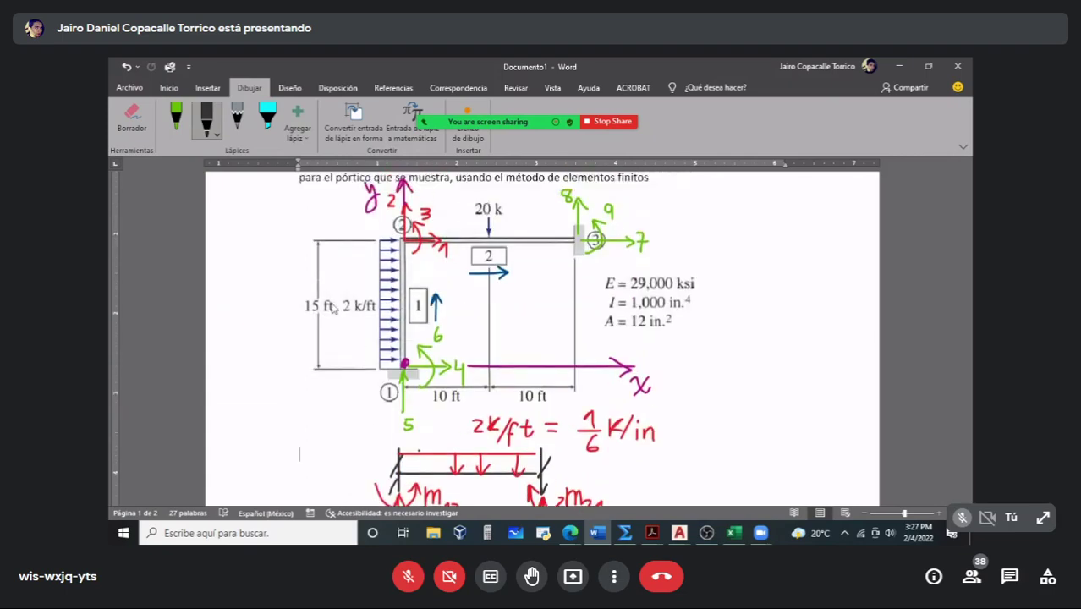
scroll(356, 367, down, 3)
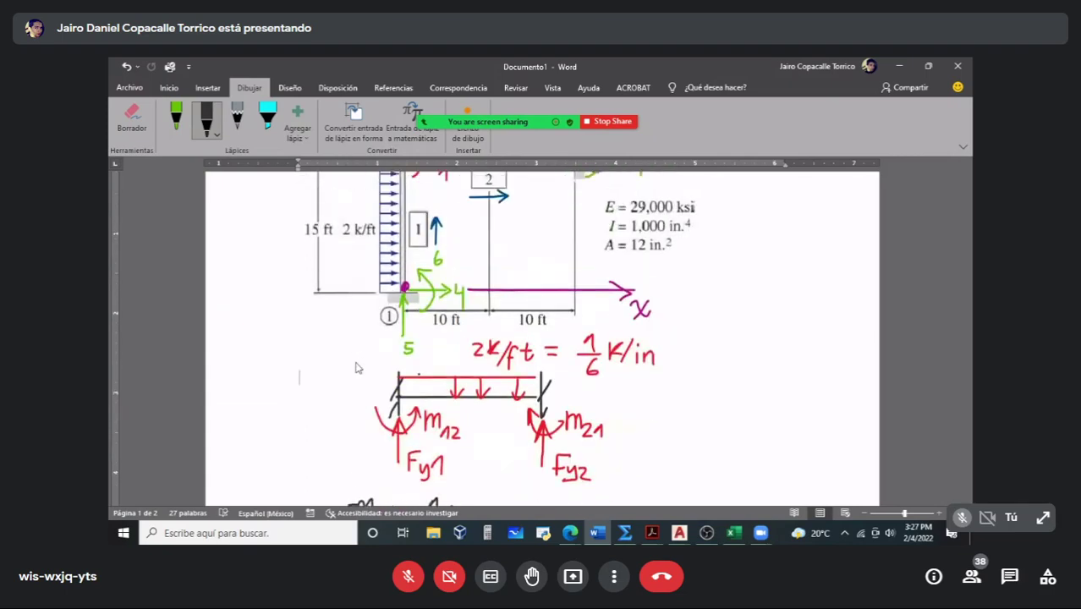
scroll(356, 367, down, 3)
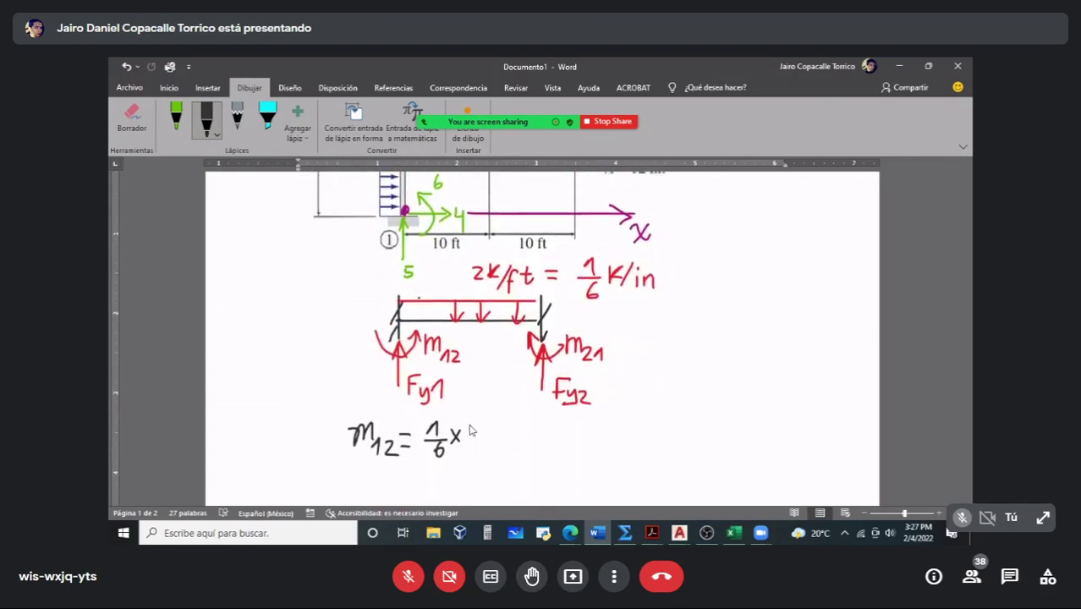
mouse_move(470, 424)
mouse_down()
mouse_move(470, 442)
mouse_move(484, 426)
mouse_move(494, 445)
mouse_up()
mouse_move(495, 429)
mouse_down()
mouse_move(485, 448)
mouse_move(524, 442)
mouse_up()
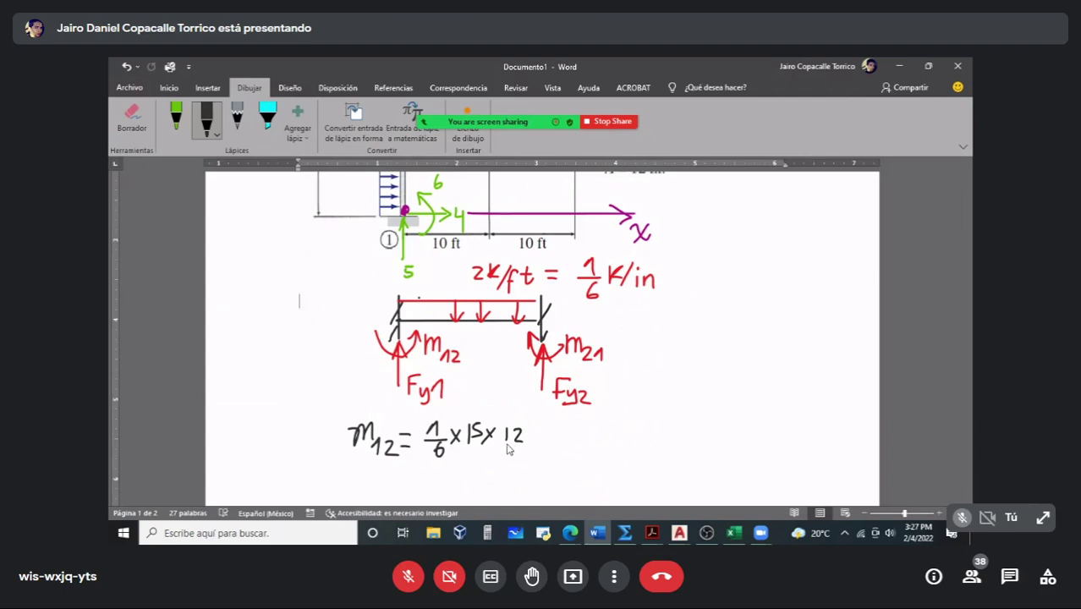
drag(463, 423, 461, 445)
mouse_move(526, 424)
mouse_down()
mouse_move(526, 446)
mouse_move(539, 427)
mouse_up()
drag(423, 459, 532, 461)
mouse_move(468, 469)
mouse_down()
mouse_move(494, 478)
mouse_move(552, 458)
mouse_up()
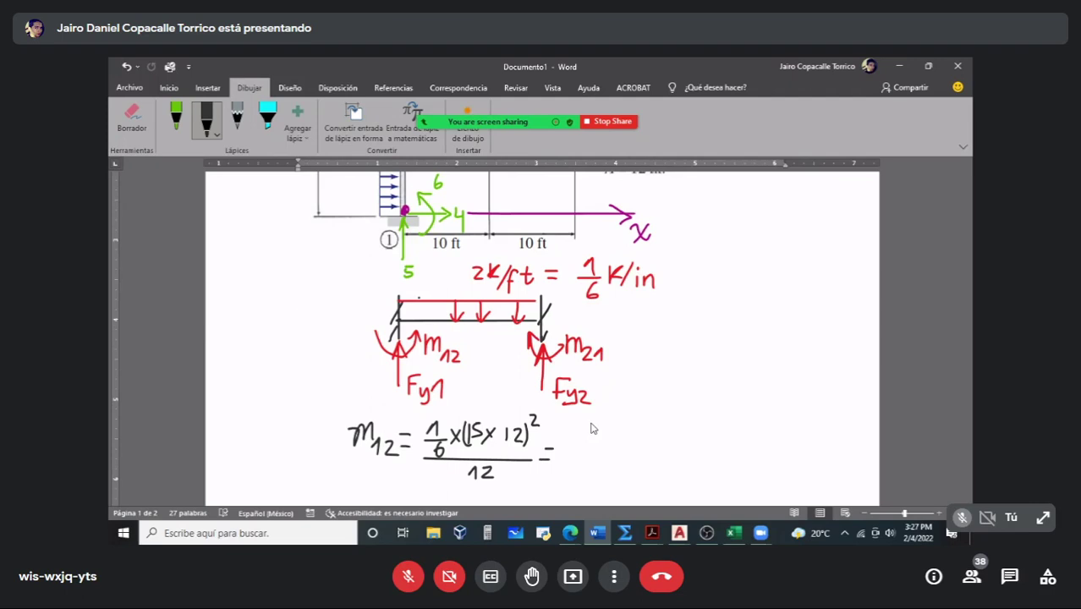
mouse_move(574, 436)
mouse_down()
mouse_move(577, 459)
mouse_move(591, 442)
mouse_move(641, 459)
mouse_move(642, 433)
mouse_move(655, 457)
mouse_up()
scroll(387, 435, down, 3)
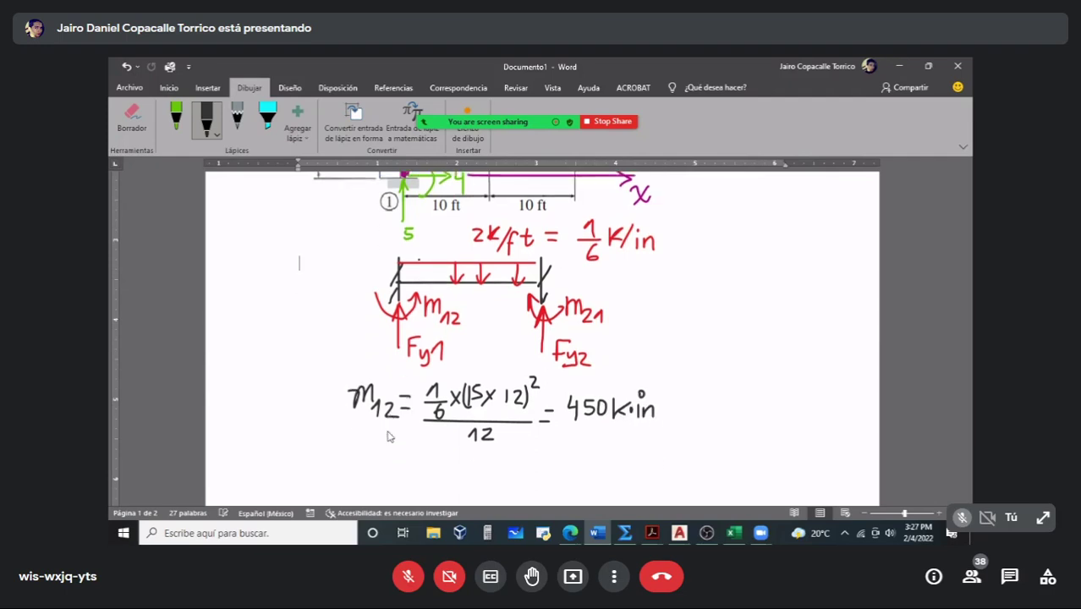
Step: Begin the second end moment below the m12 formula by writing m21 =
scroll(389, 434, up, 1)
mouse_move(363, 382)
mouse_down()
mouse_move(366, 403)
mouse_move(377, 387)
mouse_move(394, 412)
mouse_move(423, 394)
mouse_move(426, 405)
mouse_up()
scroll(736, 258, up, 2)
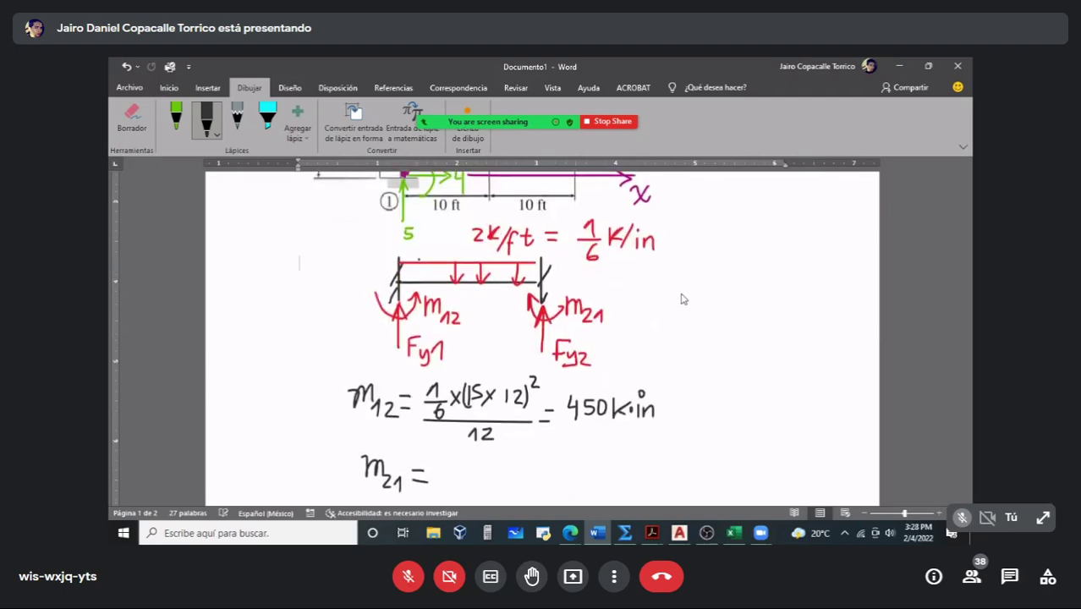
scroll(683, 300, up, 1)
scroll(683, 299, down, 1)
scroll(562, 330, down, 1)
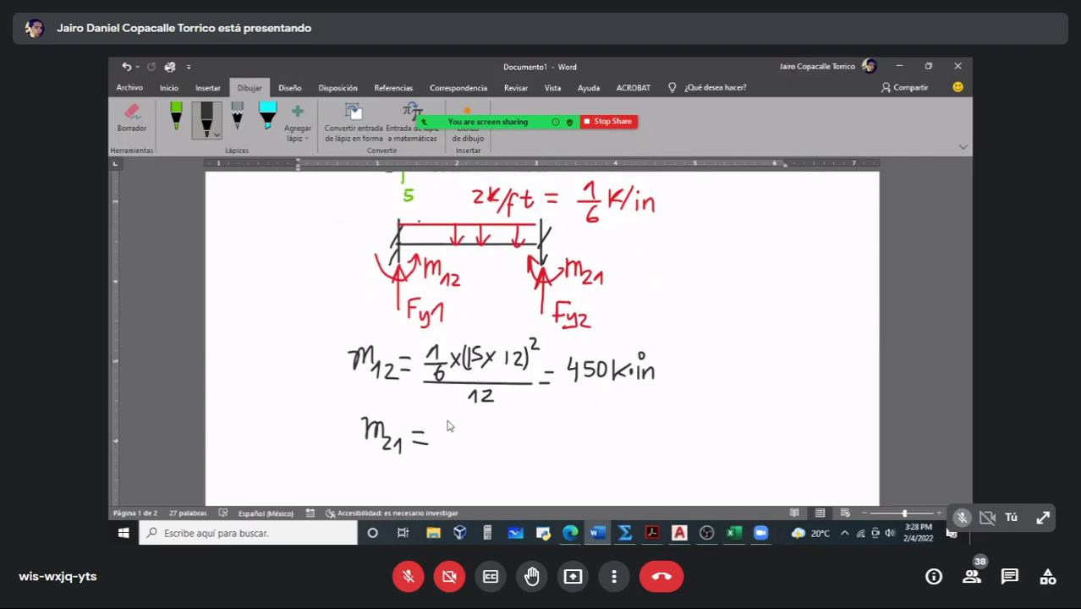
mouse_move(439, 422)
mouse_down()
mouse_move(462, 435)
mouse_move(450, 450)
mouse_move(498, 448)
mouse_move(510, 432)
mouse_up()
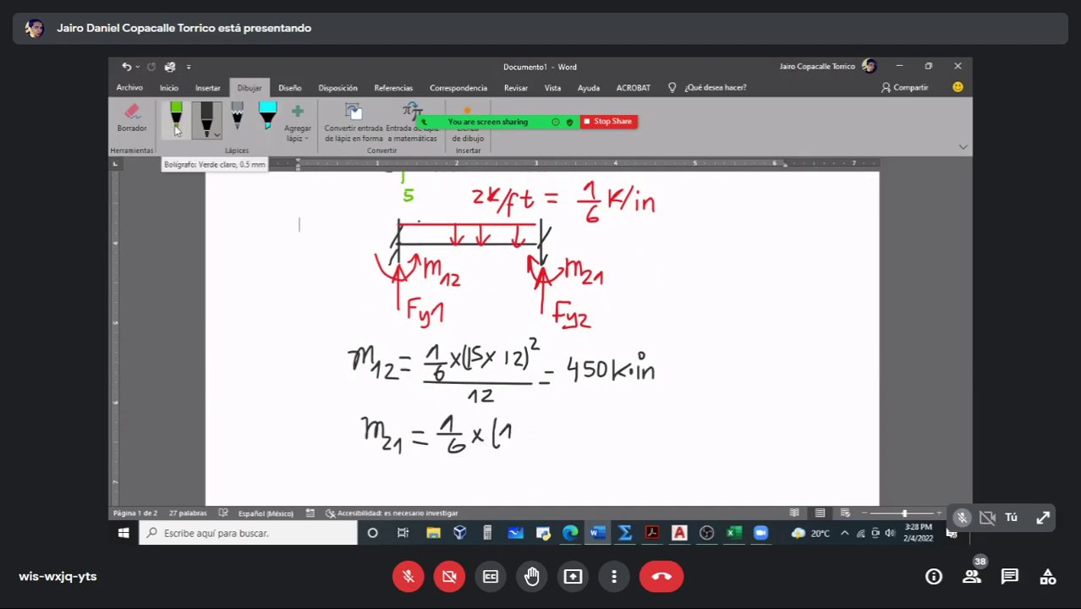
click(131, 119)
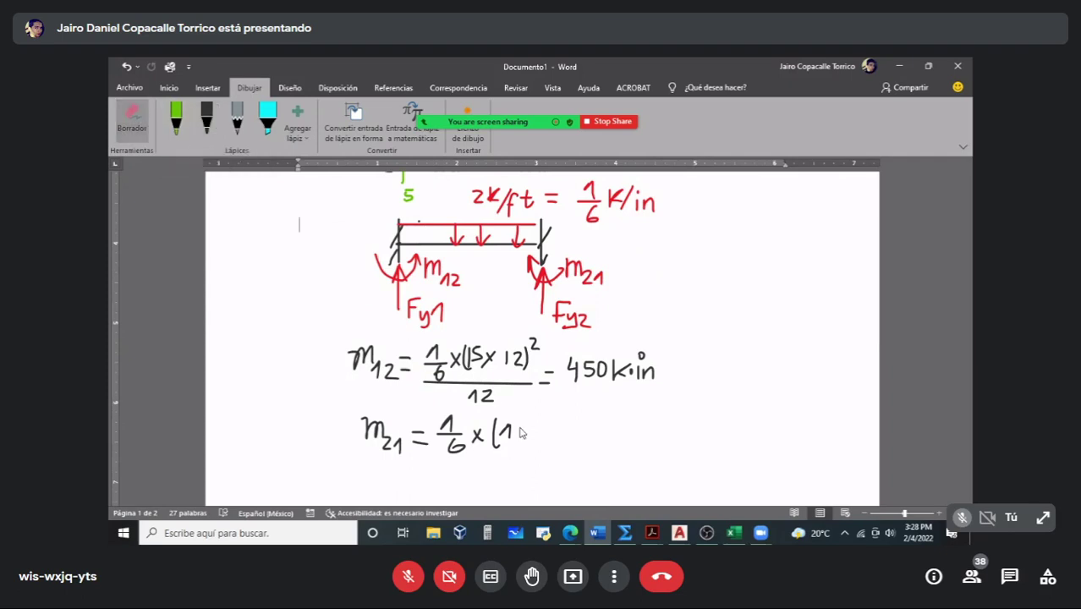
mouse_move(521, 432)
mouse_down()
mouse_move(467, 446)
mouse_move(436, 427)
mouse_move(453, 445)
mouse_move(461, 433)
mouse_move(507, 448)
mouse_move(515, 438)
mouse_up()
Step: Complete the m21 expression with the value 450 k·in in the dark grey pen
click(206, 118)
click(504, 424)
scroll(482, 398, down, 3)
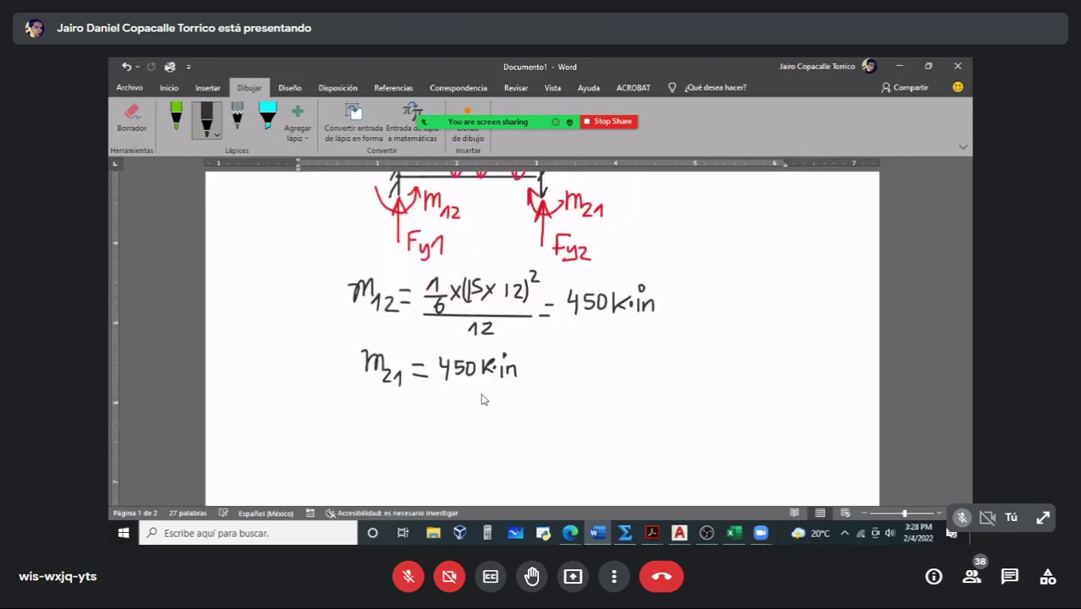
Step: Write Fy1 = below the m21 line, and look up the reaction formula for a uniformly loaded fixed beam in formulario.pdf
mouse_move(367, 350)
mouse_down()
mouse_move(367, 369)
mouse_move(379, 347)
mouse_up()
mouse_move(366, 358)
mouse_down()
mouse_move(385, 364)
mouse_move(383, 379)
mouse_move(417, 360)
mouse_move(421, 370)
mouse_up()
click(662, 535)
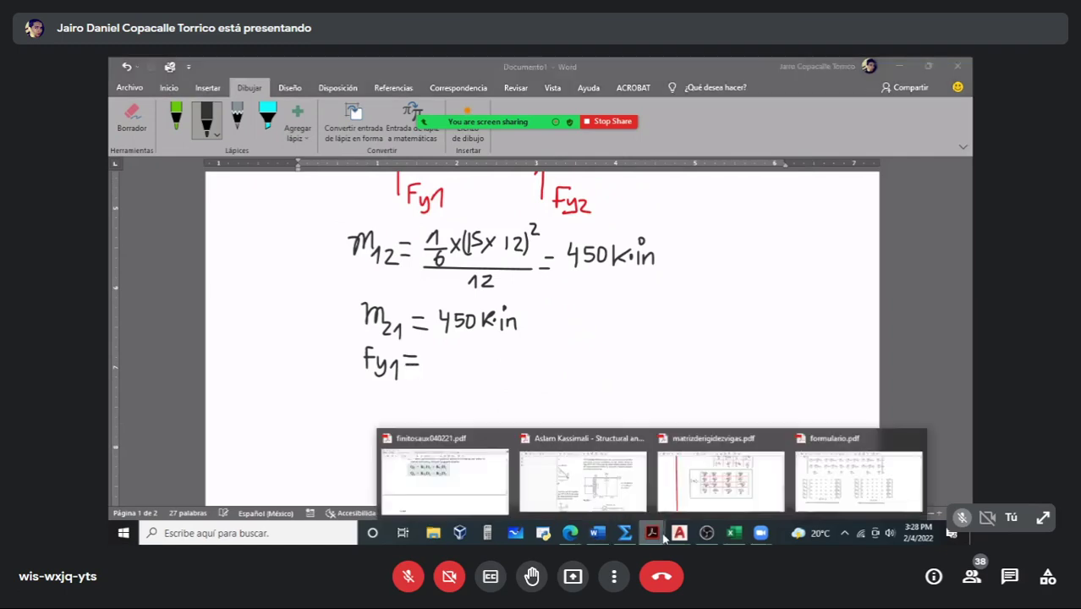
click(859, 478)
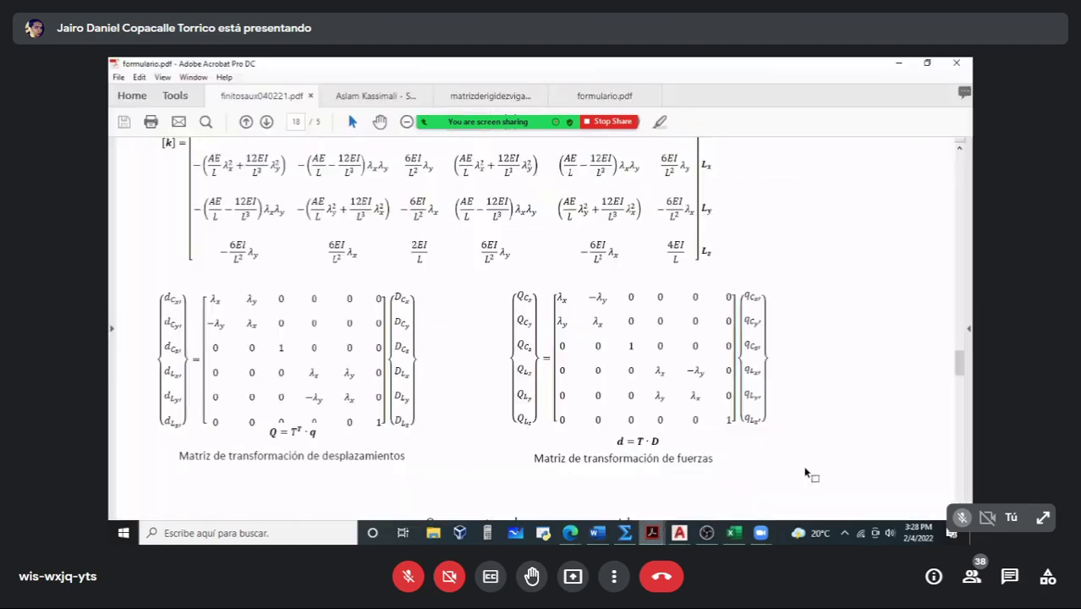
drag(959, 417, 954, 180)
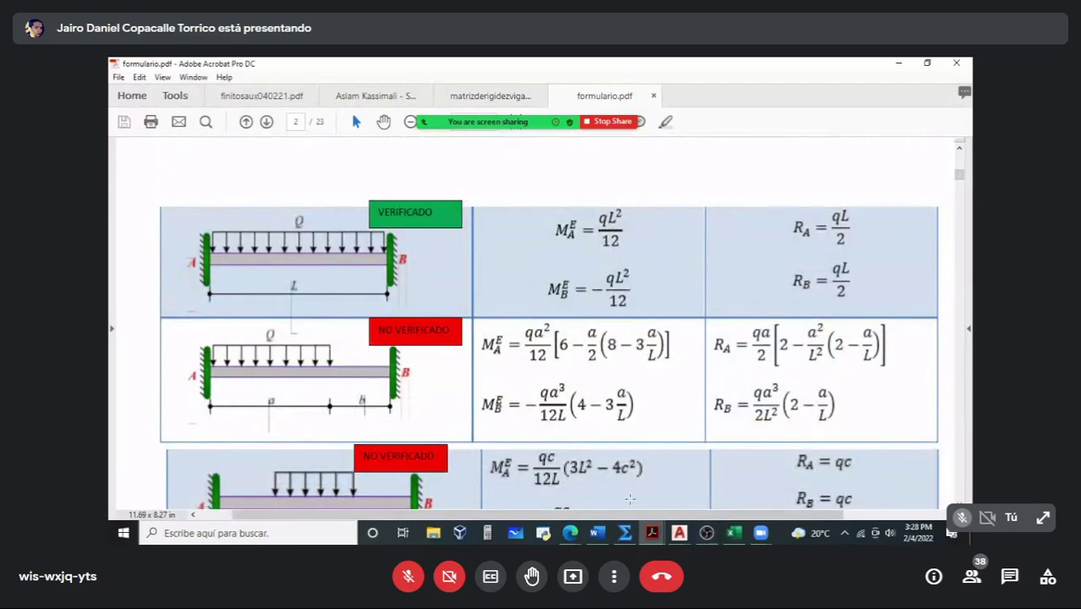
Step: Switch back to Word and write the Fy1 numerator as 1/6 × 15 × 12 with a fraction line beneath it
click(598, 536)
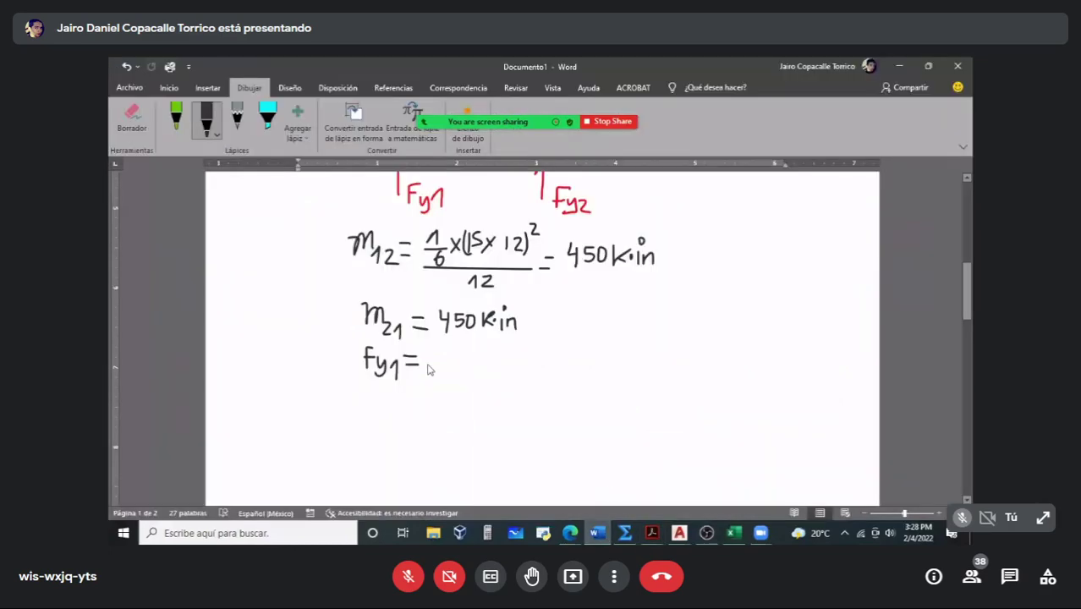
mouse_move(435, 348)
mouse_down()
mouse_move(450, 363)
mouse_move(441, 380)
mouse_move(468, 372)
mouse_up()
mouse_move(467, 356)
mouse_down()
mouse_move(455, 373)
mouse_move(485, 359)
mouse_up()
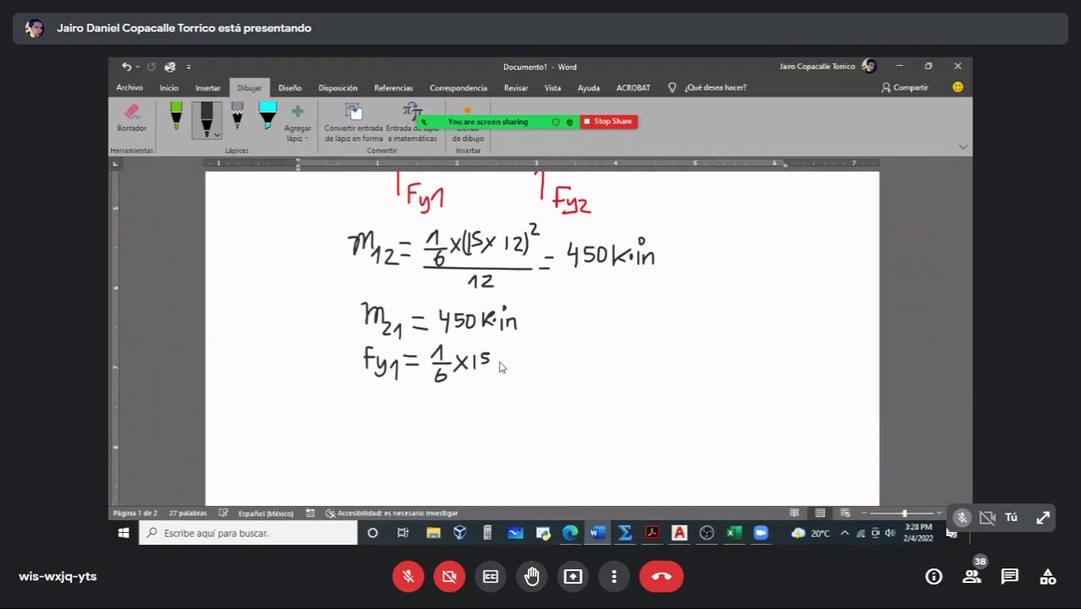
drag(491, 355, 505, 372)
drag(505, 355, 492, 372)
drag(514, 354, 514, 367)
drag(521, 355, 531, 367)
drag(428, 384, 548, 386)
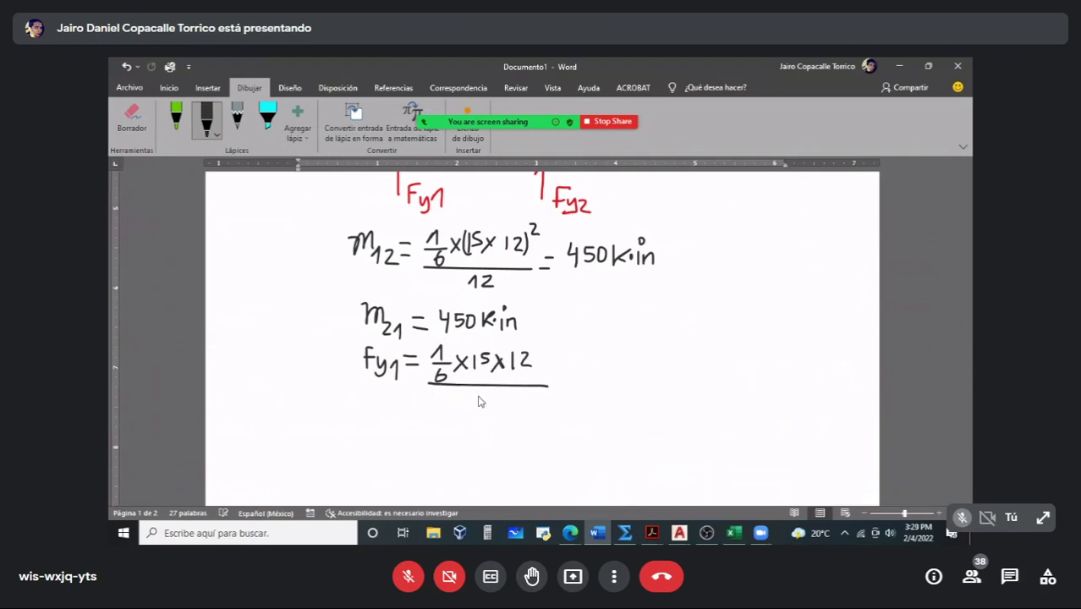
Step: Finish the Fy1 formula with the denominator 2 and the result 15 K
drag(477, 393, 490, 406)
drag(552, 375, 565, 387)
drag(594, 375, 627, 387)
mouse_move(628, 363)
mouse_down()
mouse_move(629, 394)
mouse_move(648, 386)
mouse_up()
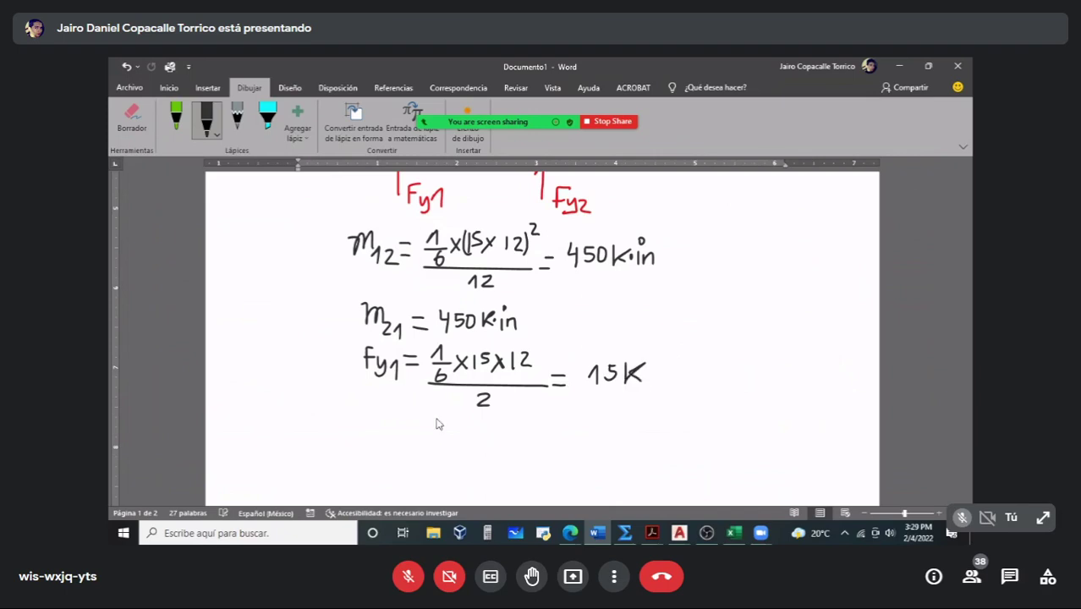
Step: Write Fy2 = 15 K on a new line below the Fy1 formula
drag(380, 418, 380, 443)
mouse_move(379, 417)
mouse_down()
mouse_move(395, 416)
mouse_move(398, 440)
mouse_up()
mouse_move(404, 426)
mouse_down()
mouse_move(399, 456)
mouse_move(435, 428)
mouse_up()
drag(425, 438, 450, 441)
drag(465, 425, 475, 425)
mouse_move(465, 426)
mouse_down()
mouse_move(463, 440)
mouse_move(480, 450)
mouse_up()
drag(499, 425, 499, 450)
Step: Draw the second member on the blank second page as a horizontal line with a fixed support at each end
scroll(486, 423, up, 5)
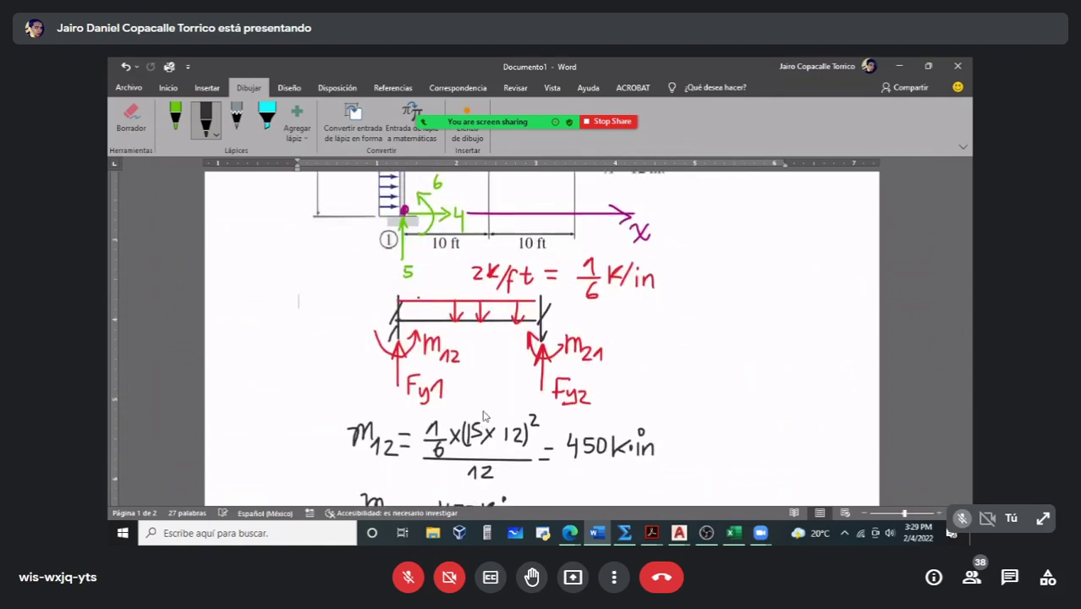
scroll(484, 414, down, 10)
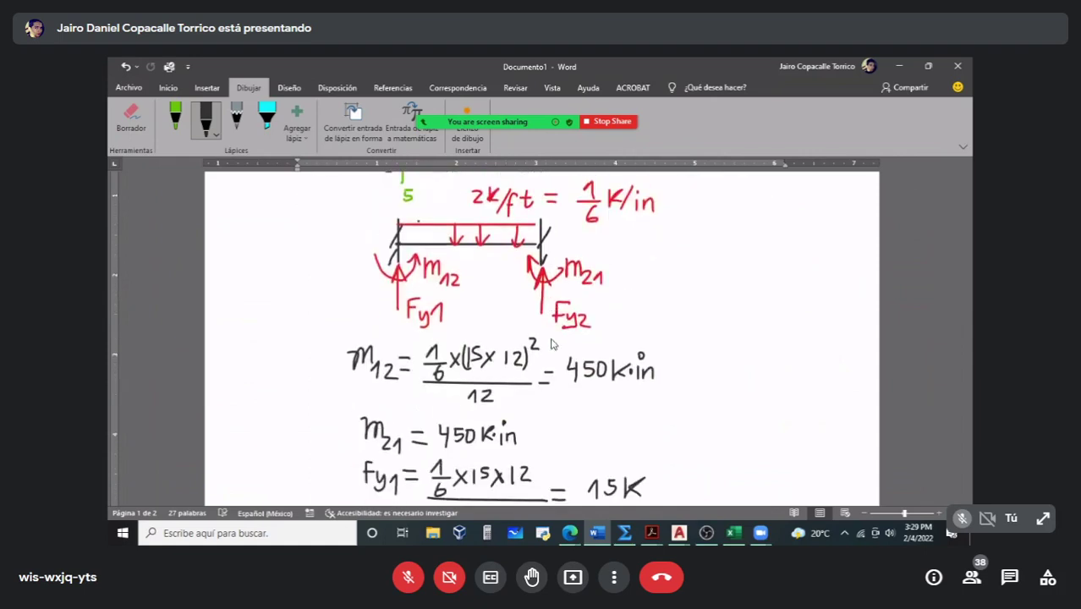
scroll(550, 345, up, 1)
scroll(480, 375, down, 3)
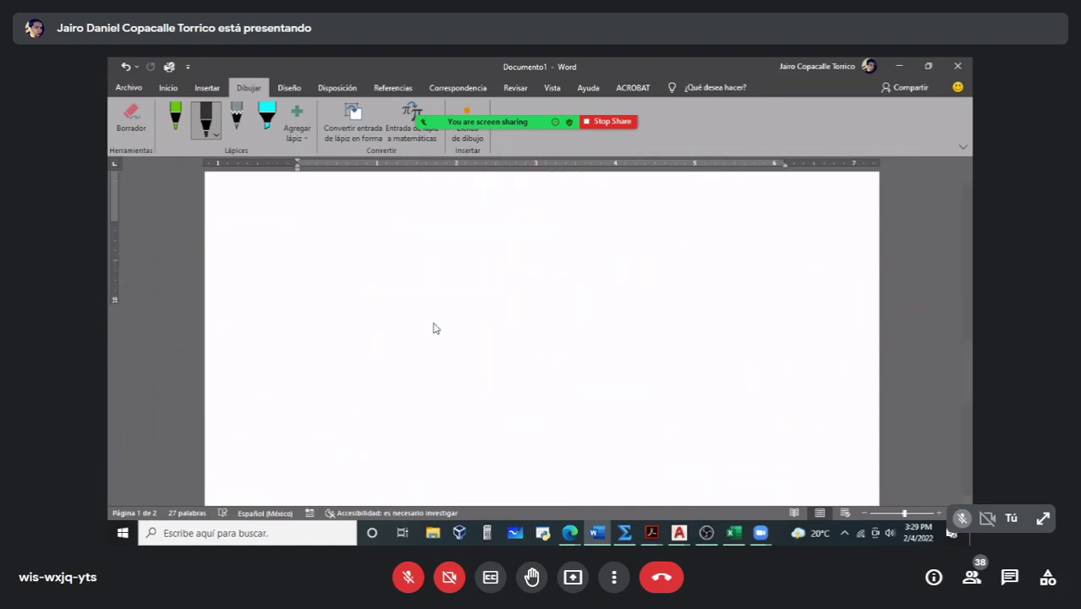
drag(351, 292, 508, 292)
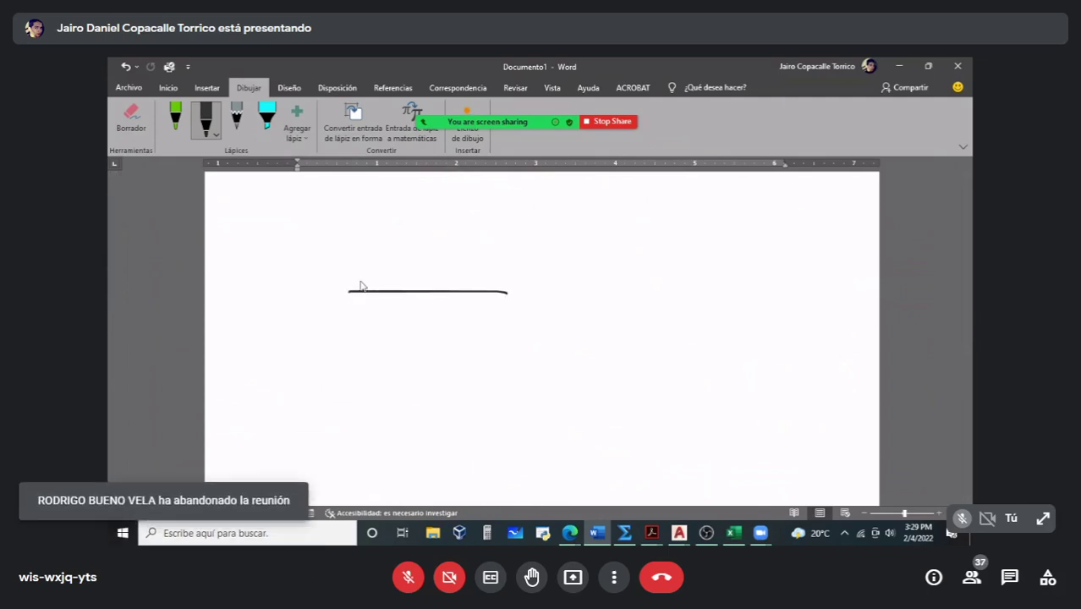
mouse_move(349, 266)
mouse_down()
mouse_move(349, 311)
mouse_move(340, 293)
mouse_move(336, 314)
mouse_up()
drag(512, 271, 515, 319)
Step: With a red pen, draw a downward point load arrow at the beam's midspan and label it 20 K
click(209, 137)
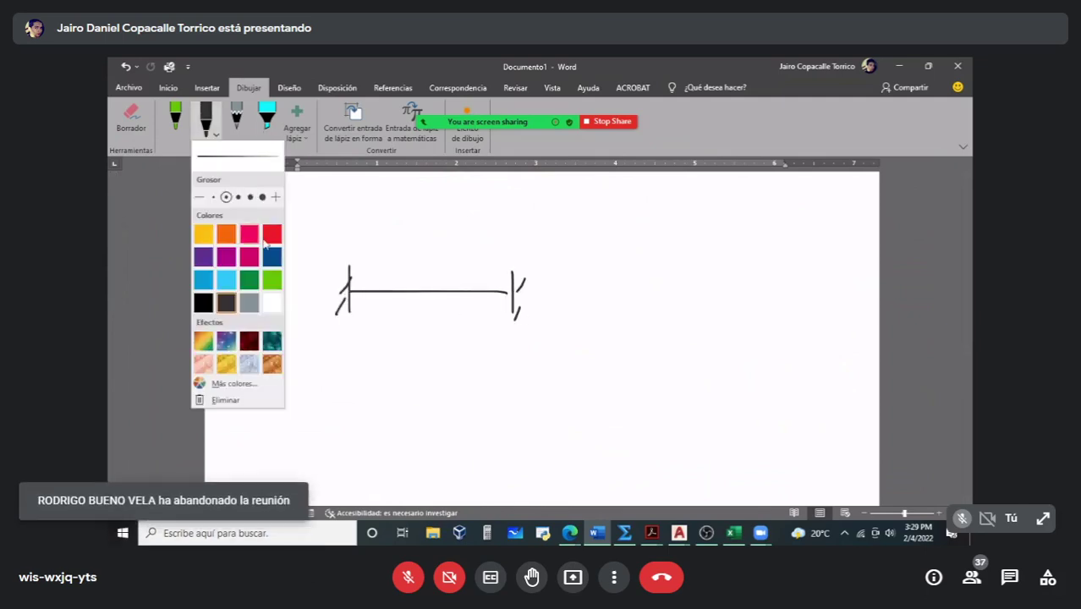
click(272, 234)
drag(430, 246, 429, 288)
drag(430, 287, 440, 273)
scroll(582, 335, up, 10)
scroll(581, 336, up, 6)
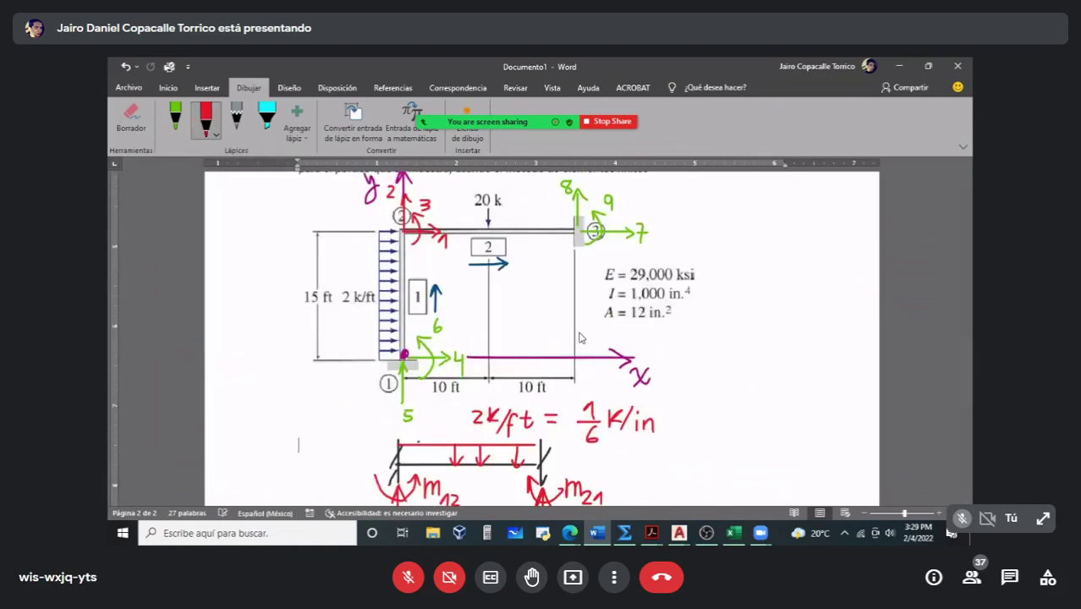
scroll(474, 294, down, 10)
scroll(472, 304, down, 5)
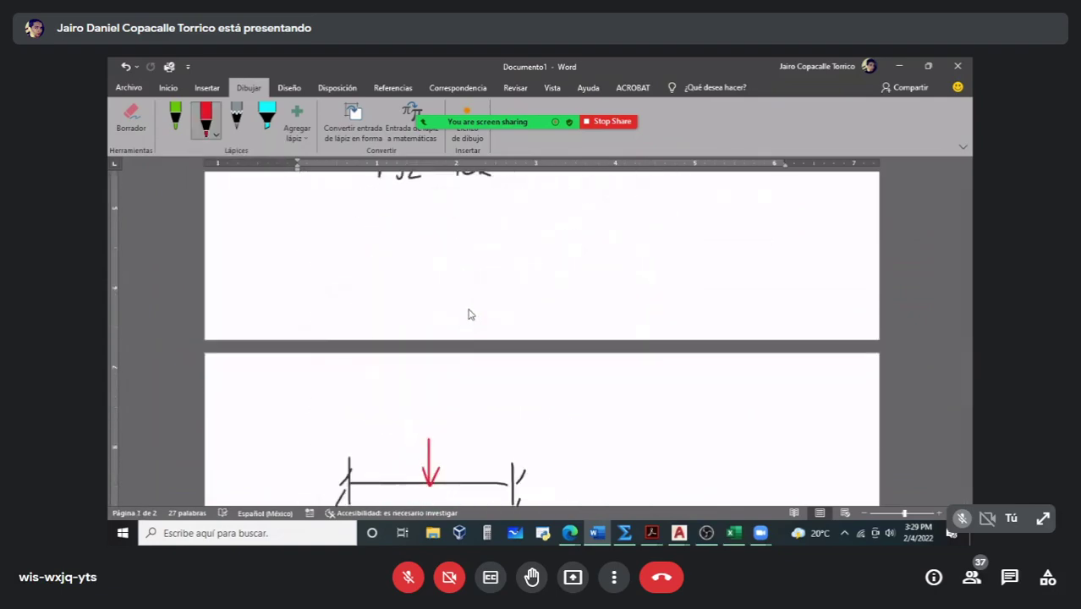
drag(412, 420, 451, 427)
Step: Draw curved end moment arrows and upward reaction arrows at both supports of the second beam
scroll(474, 398, up, 12)
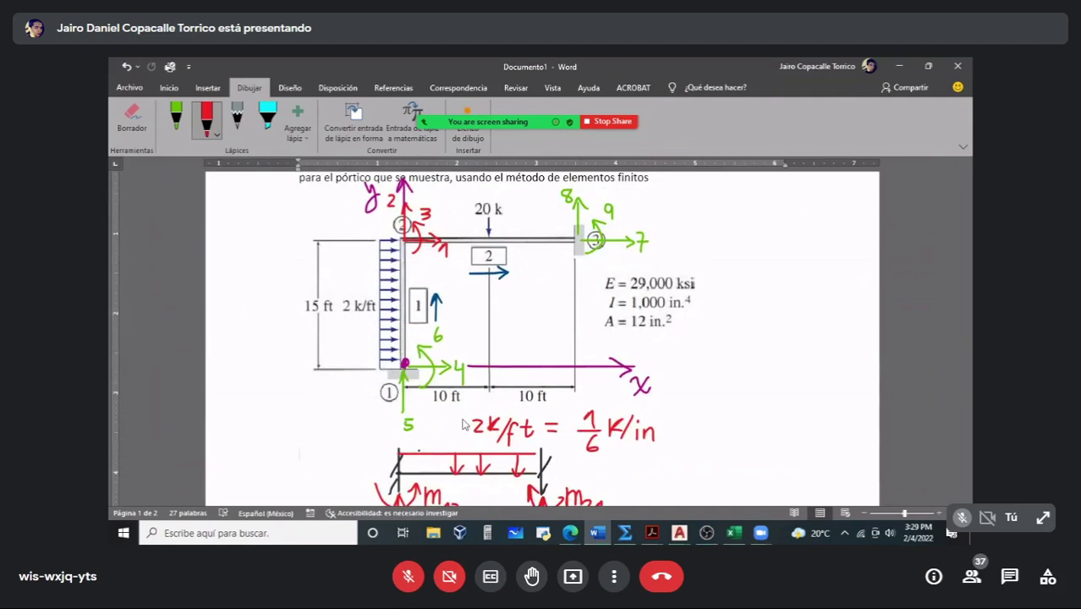
scroll(463, 425, down, 20)
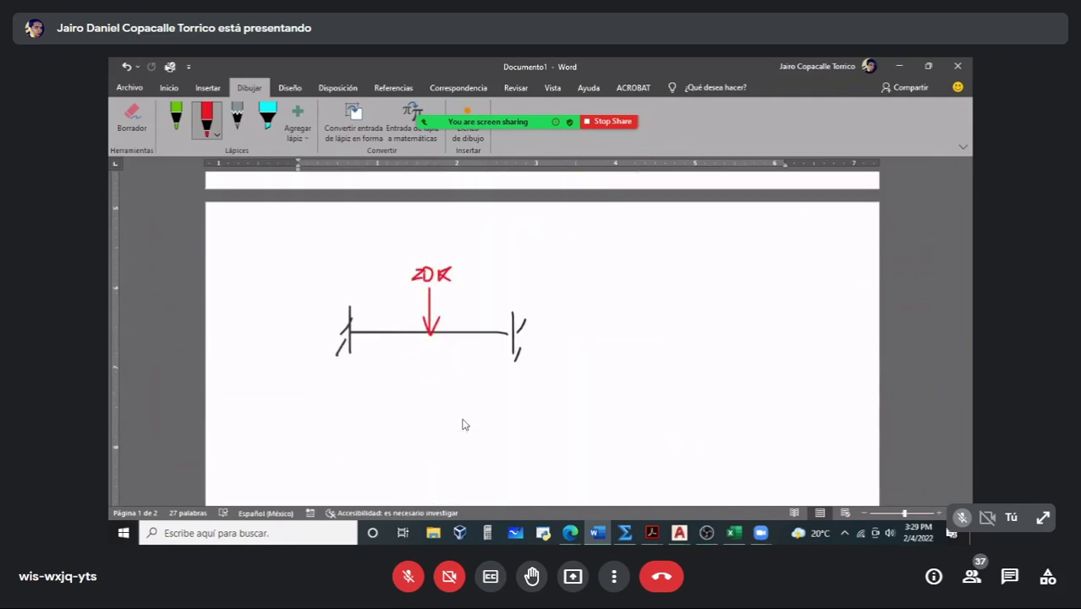
mouse_move(328, 357)
mouse_down()
mouse_move(369, 357)
mouse_move(369, 369)
mouse_up()
drag(500, 356, 518, 404)
mouse_move(518, 378)
mouse_down()
mouse_move(539, 369)
mouse_move(517, 365)
mouse_move(525, 376)
mouse_up()
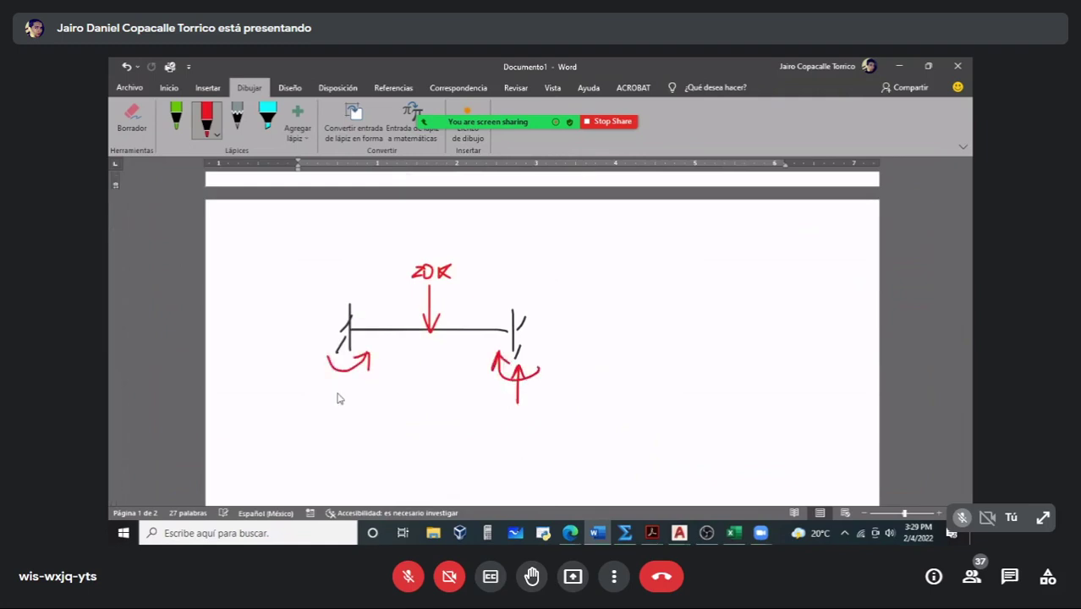
drag(347, 361, 348, 405)
Step: Label the second beam's end moments m23 at the left support and m32 at the right support
drag(378, 371, 404, 387)
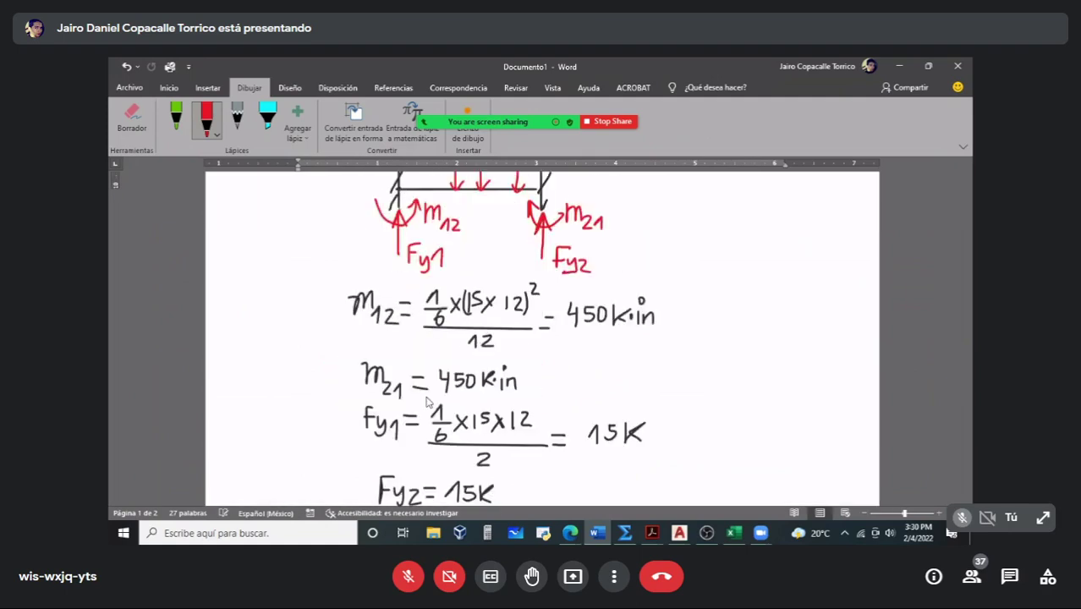
scroll(427, 402, up, 10)
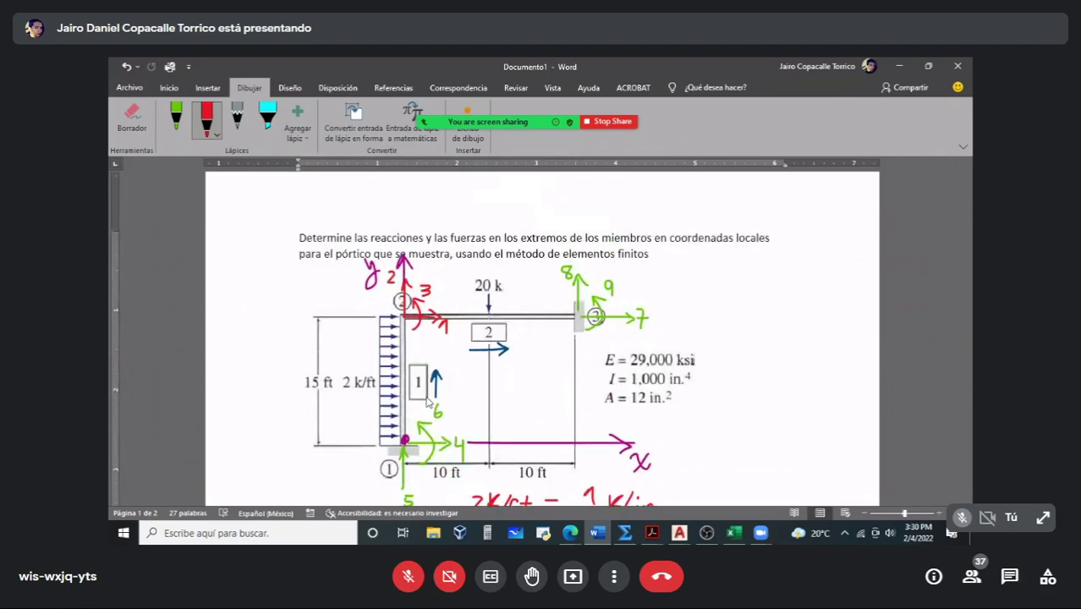
scroll(427, 402, down, 10)
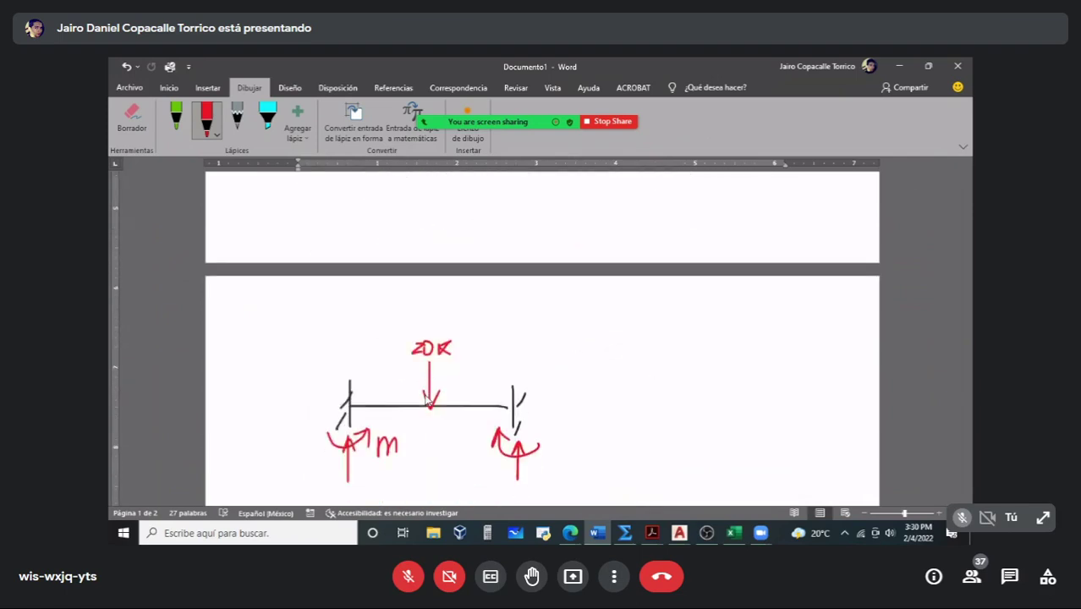
mouse_move(403, 369)
mouse_down()
mouse_move(418, 374)
mouse_move(408, 382)
mouse_up()
mouse_move(543, 382)
mouse_down()
mouse_move(548, 364)
mouse_move(581, 370)
mouse_move(592, 385)
mouse_up()
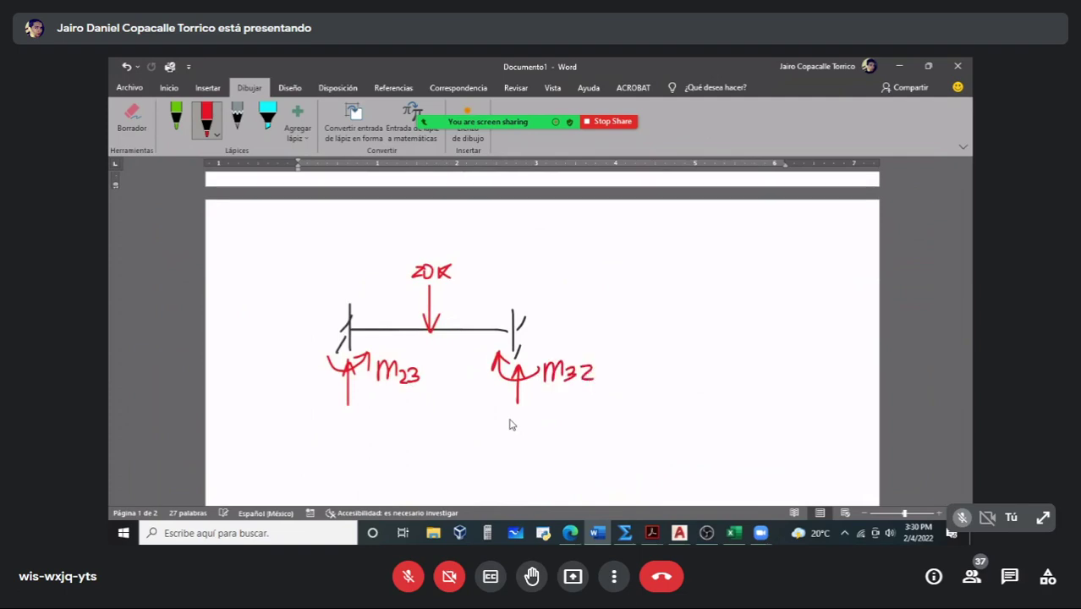
Step: Label the second beam's upward reactions Fy3 at the right support and Fy2 at the left support
drag(516, 407, 516, 432)
mouse_move(515, 407)
mouse_down()
mouse_move(529, 407)
mouse_move(525, 441)
mouse_move(548, 430)
mouse_move(538, 436)
mouse_up()
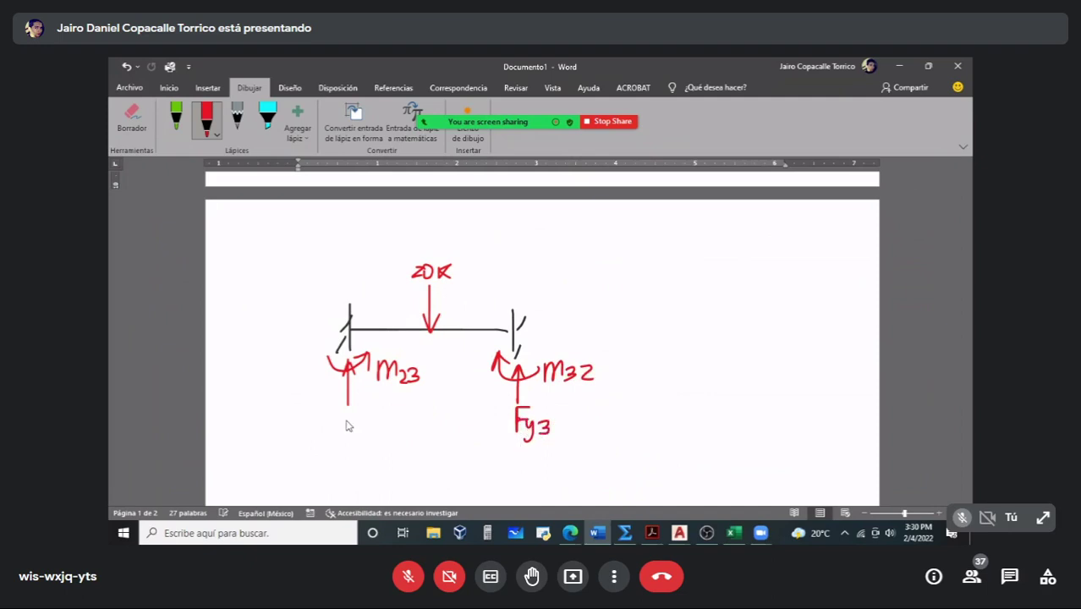
drag(349, 410, 365, 426)
mouse_move(372, 417)
mouse_down()
mouse_move(364, 437)
mouse_move(388, 433)
mouse_up()
Step: With a dark grey pen, begin the end moment formula below the second beam by writing m23 = 20 ×
scroll(415, 390, down, 2)
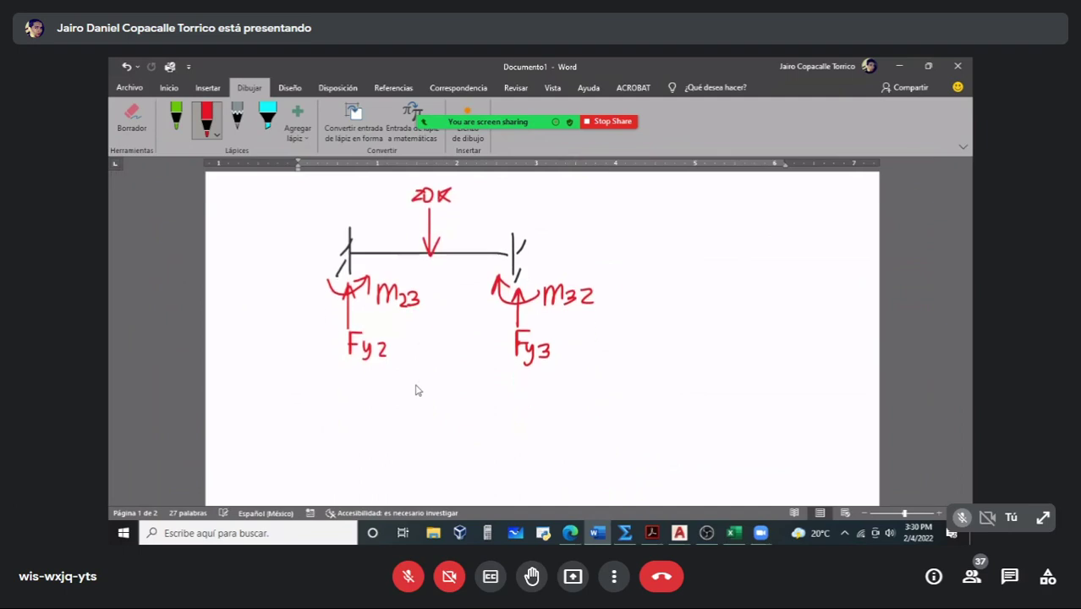
click(206, 118)
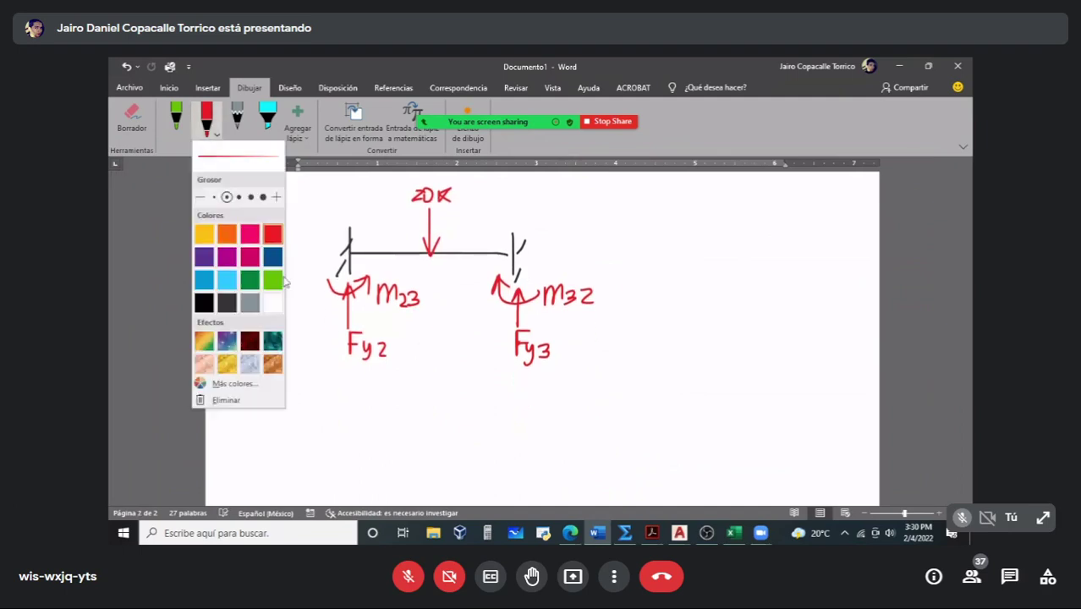
click(233, 305)
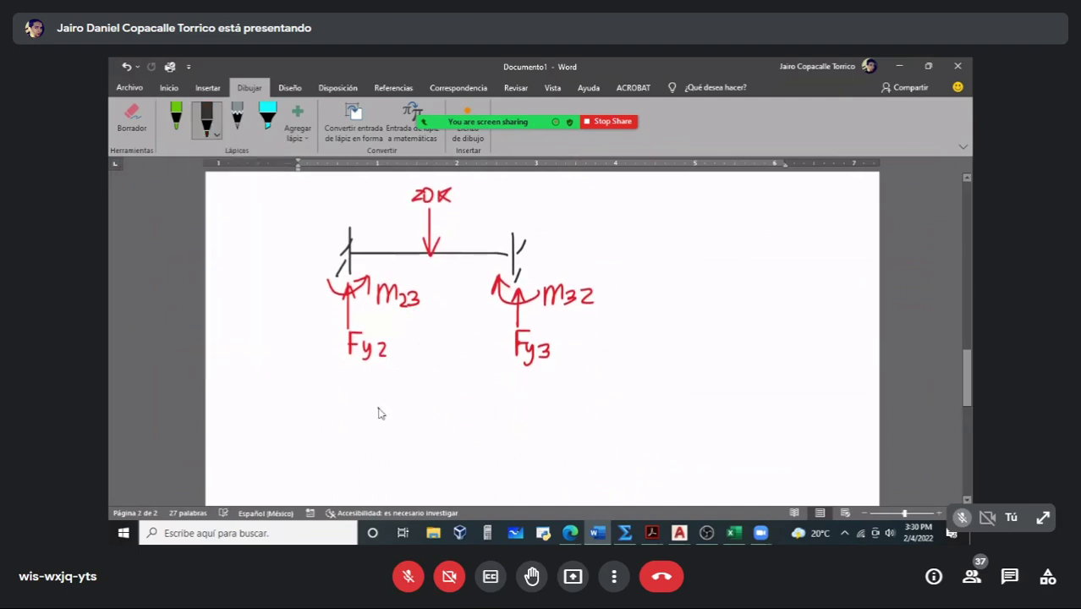
click(378, 408)
drag(336, 394, 366, 419)
mouse_move(367, 404)
mouse_down()
mouse_move(378, 423)
mouse_move(400, 407)
mouse_up()
mouse_move(390, 414)
mouse_down()
mouse_move(448, 413)
mouse_move(454, 400)
mouse_move(477, 423)
mouse_up()
Step: Check the second member's span in the frame diagram and complete the m23 numerator as 20×20×12 with a fraction line beneath it
scroll(478, 423, up, 10)
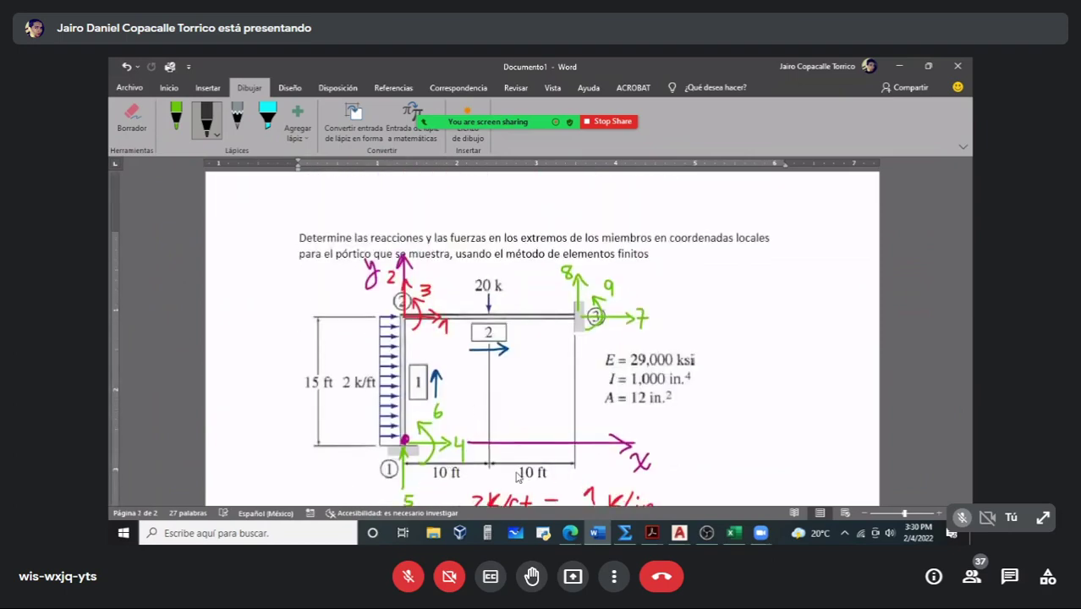
scroll(517, 476, down, 5)
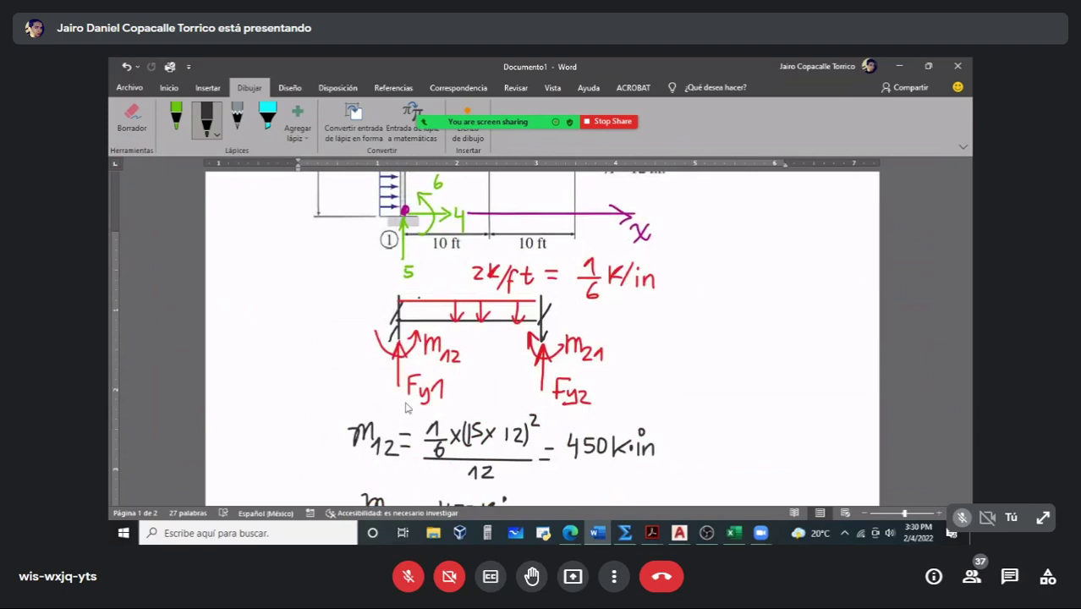
scroll(406, 407, down, 8)
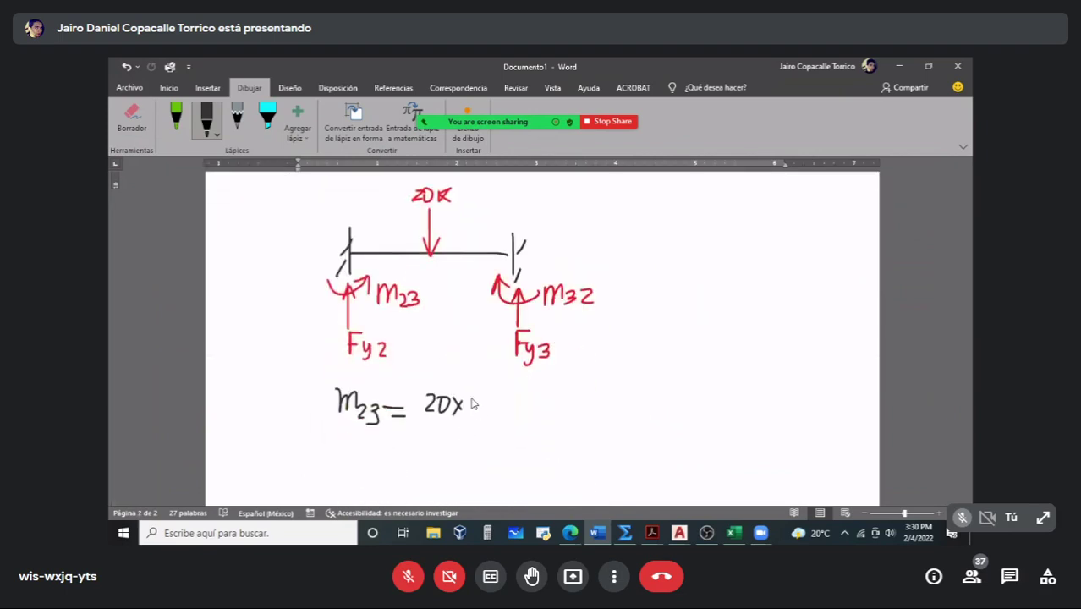
mouse_move(476, 399)
mouse_down()
mouse_move(479, 414)
mouse_move(536, 413)
mouse_up()
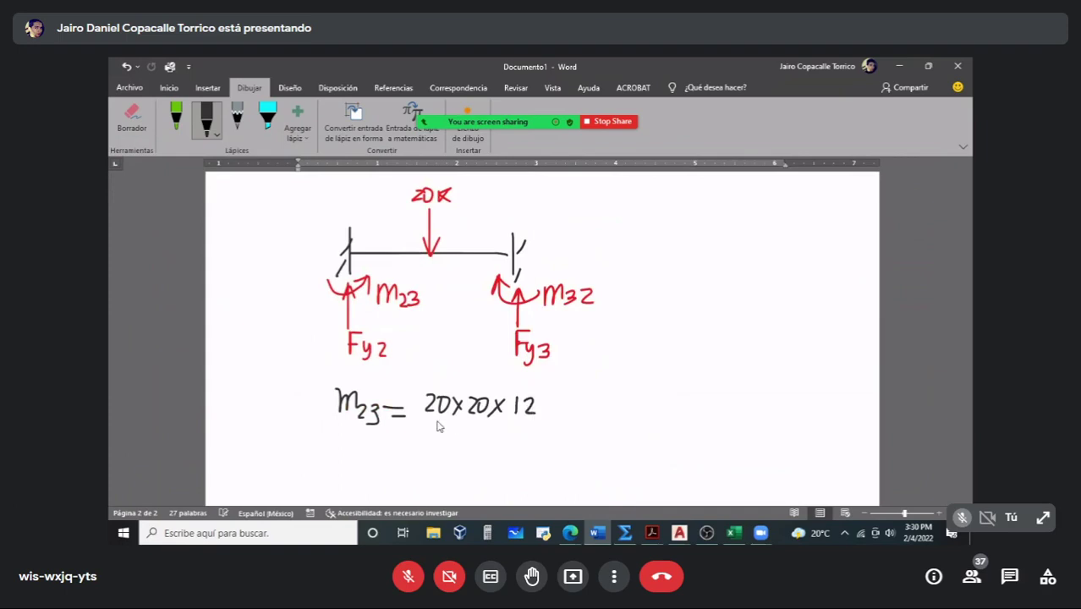
drag(422, 418, 536, 417)
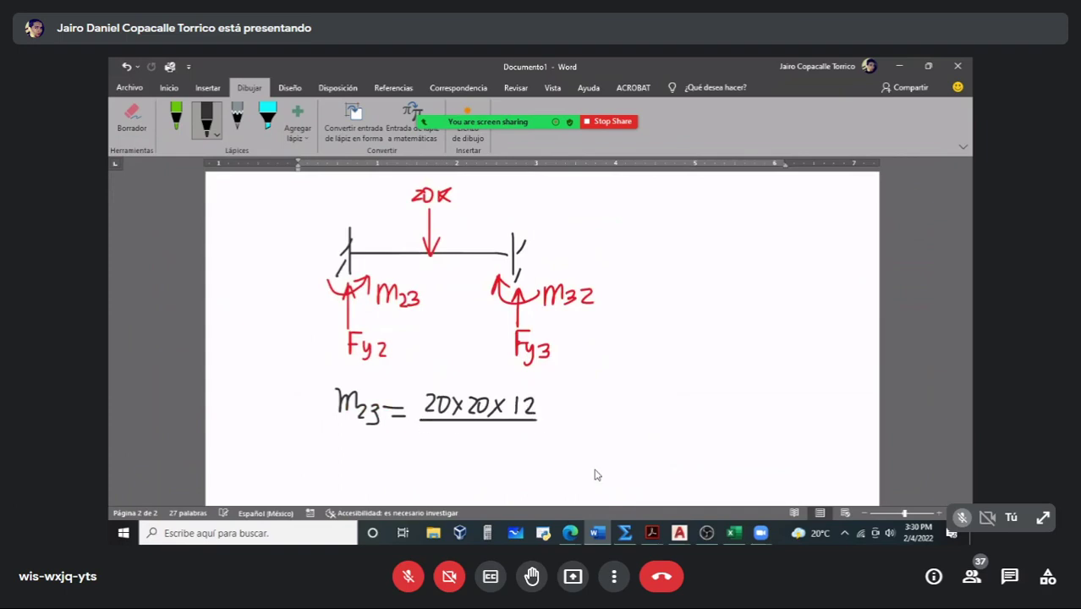
Step: Switch to formulario.pdf in Acrobat and look up the fixed-end moment and reaction formulas for a beam with a midspan point load
click(652, 533)
click(858, 479)
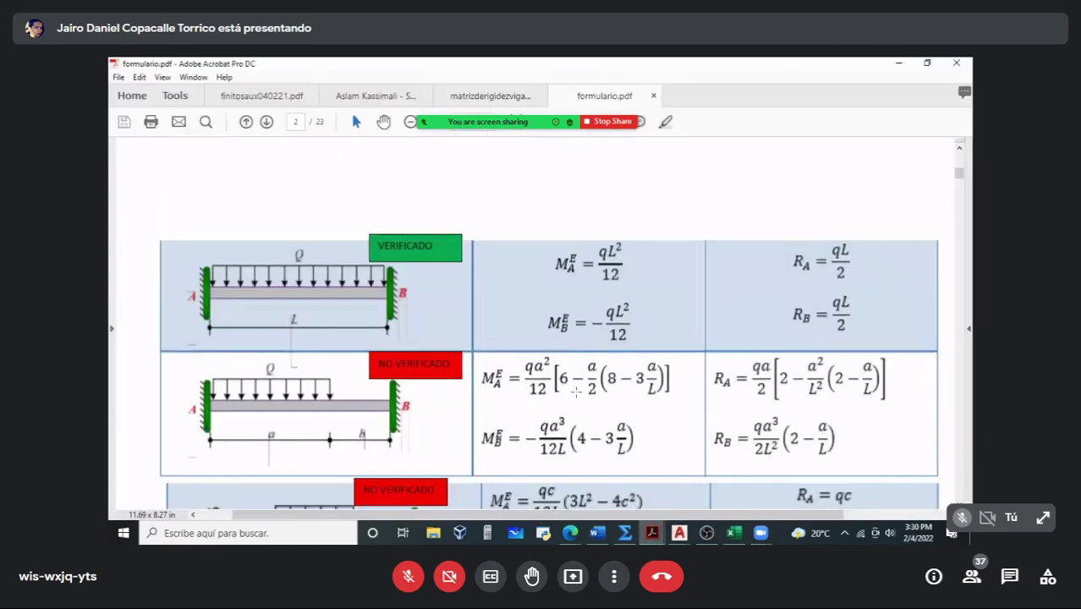
scroll(575, 338, down, 5)
scroll(575, 391, up, 2)
scroll(575, 391, up, 3)
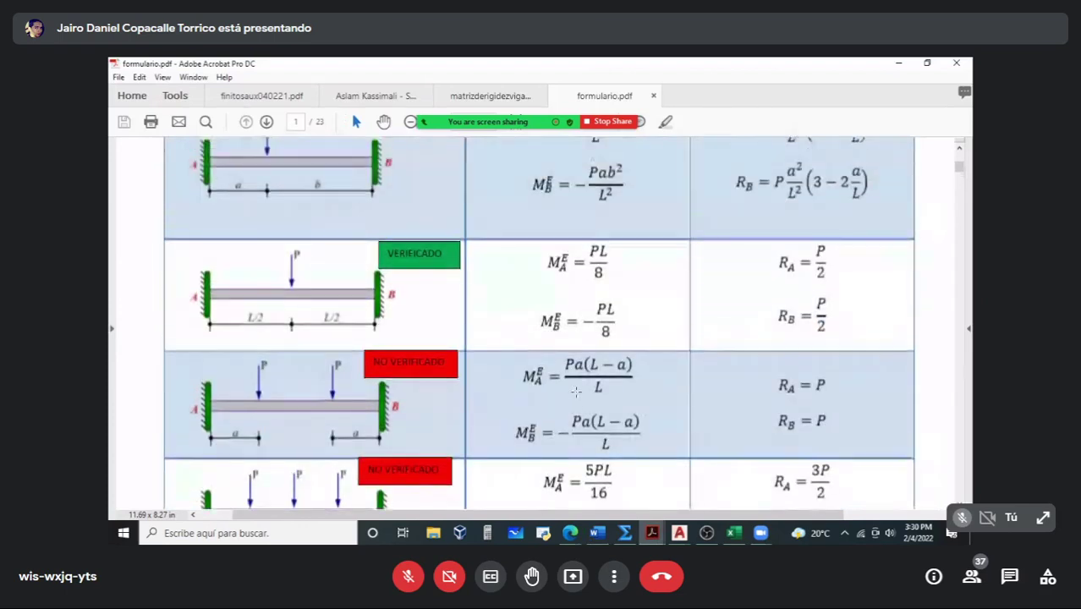
drag(866, 397, 494, 293)
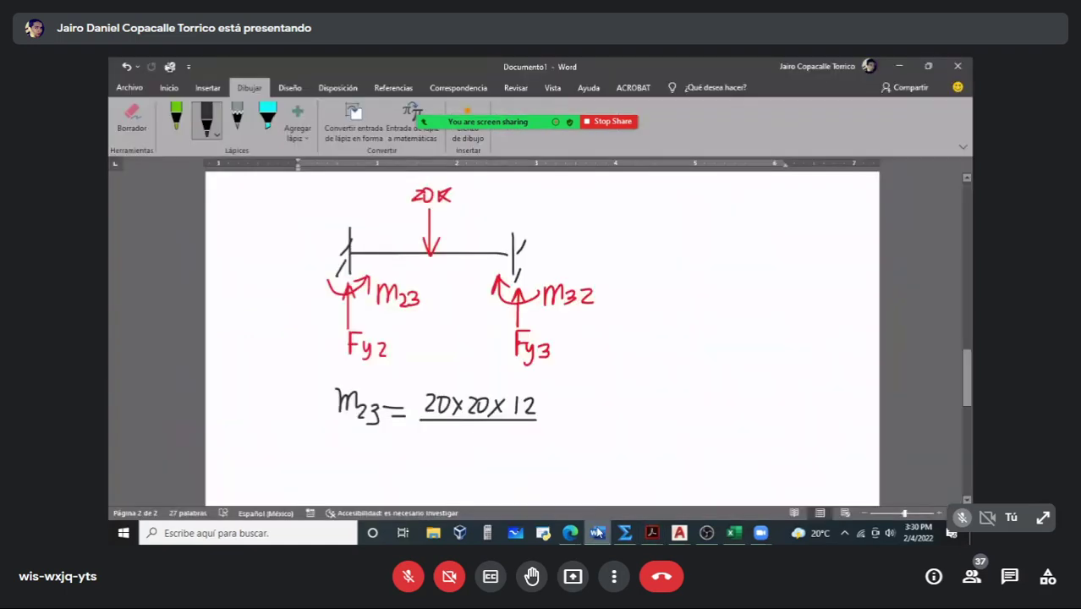
Step: Return to Word and finish the m23 formula with denominator 8 and the result 600 k·in
click(597, 533)
mouse_move(479, 427)
mouse_down()
mouse_move(470, 439)
mouse_move(475, 430)
mouse_up()
drag(558, 413, 563, 412)
drag(550, 419, 564, 421)
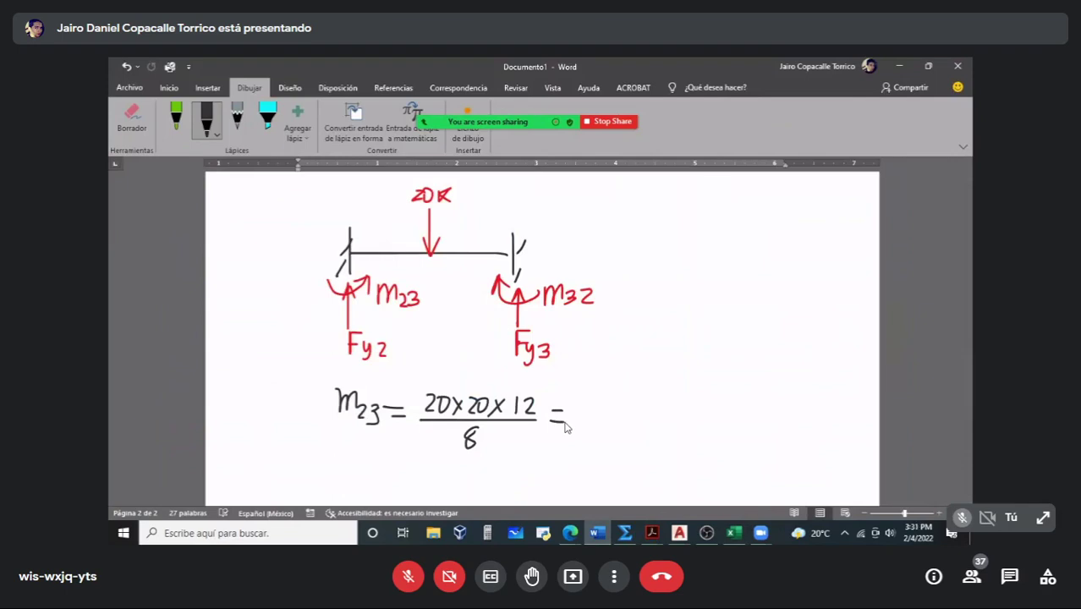
mouse_move(595, 395)
mouse_down()
mouse_move(587, 418)
mouse_move(604, 400)
mouse_move(619, 407)
mouse_move(616, 398)
mouse_up()
mouse_move(639, 397)
mouse_down()
mouse_move(636, 415)
mouse_move(669, 395)
mouse_move(686, 415)
mouse_up()
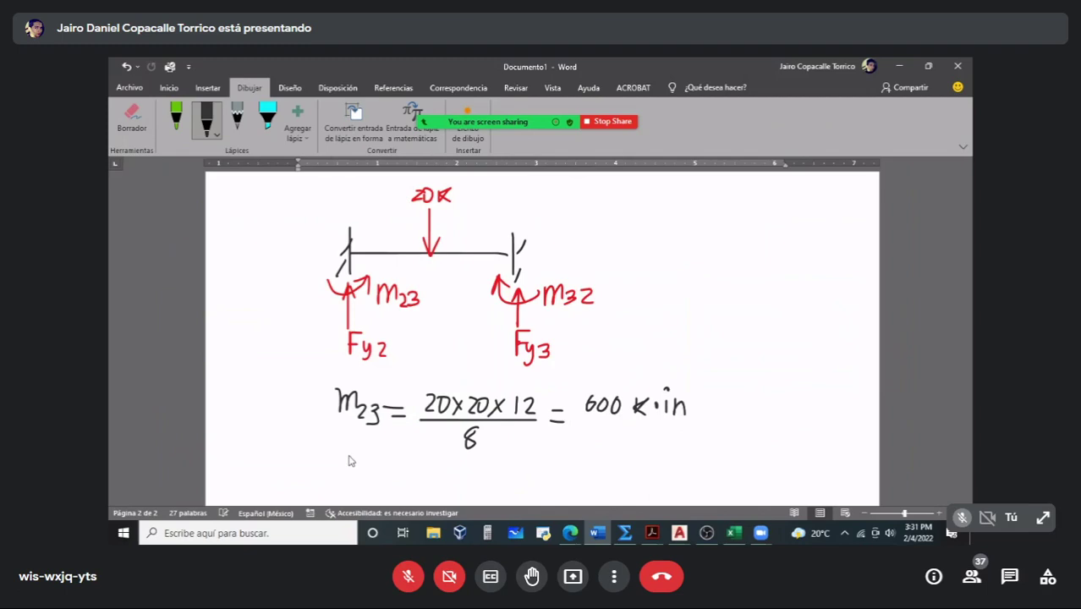
Step: Write m32 = 600 k·in below the m23 formula
mouse_move(345, 452)
mouse_down()
mouse_move(348, 472)
mouse_move(363, 457)
mouse_move(372, 478)
mouse_move(394, 478)
mouse_up()
mouse_move(401, 467)
mouse_down()
mouse_move(412, 476)
mouse_move(458, 463)
mouse_up()
mouse_move(474, 460)
mouse_down()
mouse_move(467, 474)
mouse_move(475, 465)
mouse_up()
drag(482, 461, 495, 468)
click(502, 470)
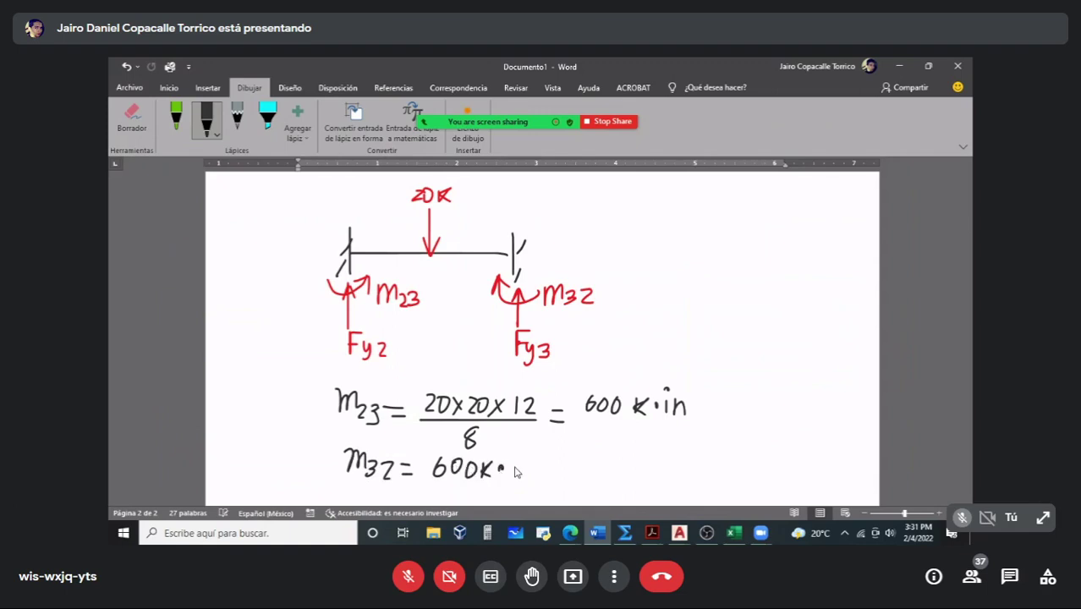
drag(524, 477, 534, 476)
Step: Write the reaction formula Fy2 = 20×20×12 / 2 = 2400 K below the m32 line
scroll(415, 428, down, 3)
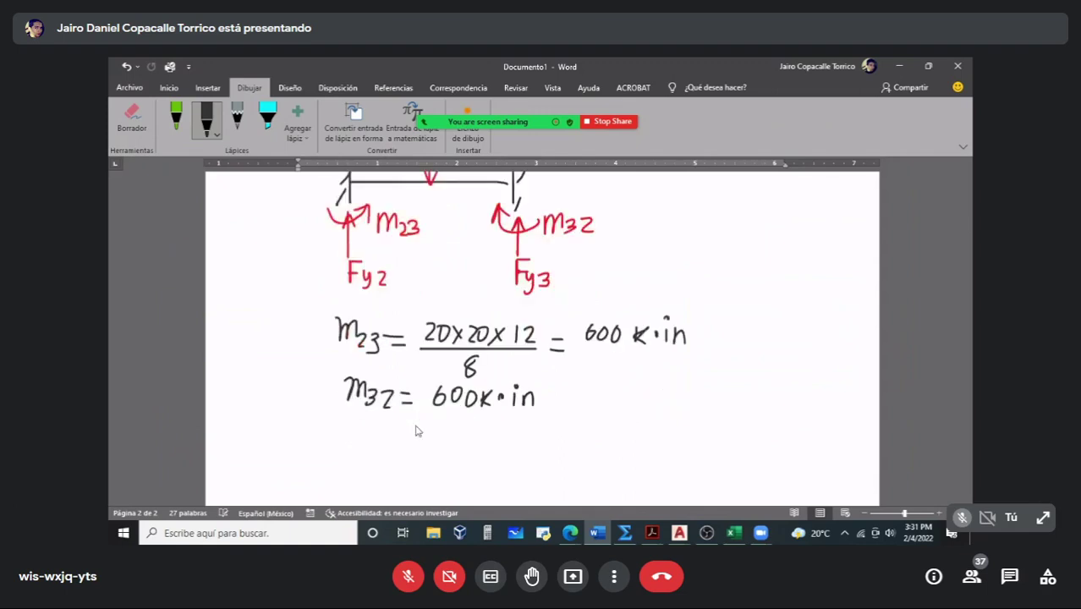
mouse_move(346, 379)
mouse_down()
mouse_move(345, 407)
mouse_move(359, 377)
mouse_move(355, 390)
mouse_up()
mouse_move(360, 387)
mouse_down()
mouse_move(366, 414)
mouse_move(403, 394)
mouse_move(405, 404)
mouse_up()
scroll(401, 406, up, 3)
scroll(400, 406, down, 1)
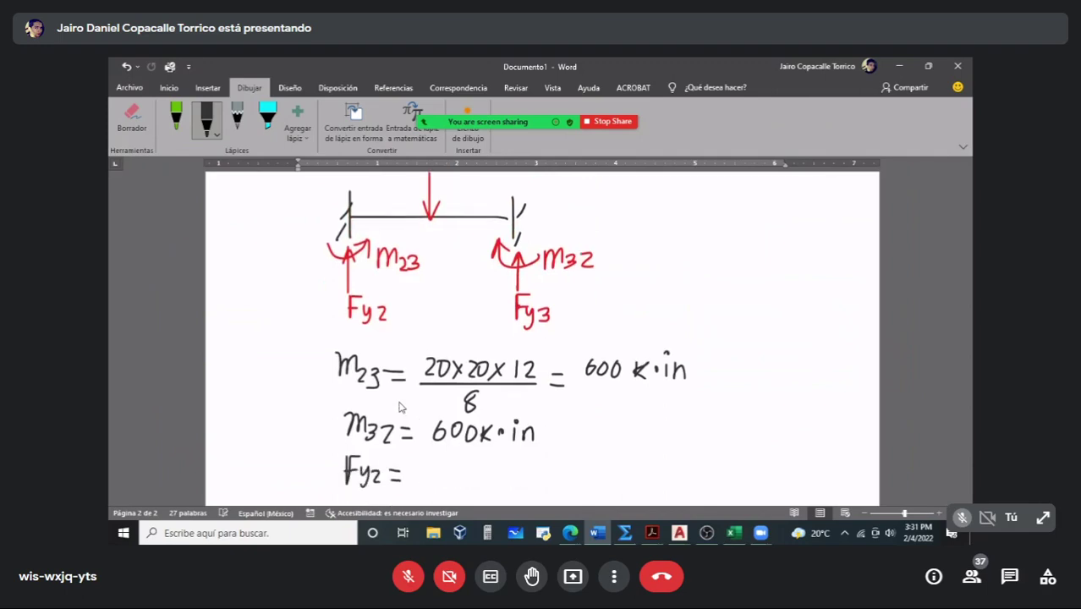
drag(422, 464, 433, 479)
mouse_move(440, 462)
mouse_down()
mouse_move(447, 482)
mouse_move(482, 467)
mouse_move(527, 484)
mouse_up()
scroll(470, 421, down, 2)
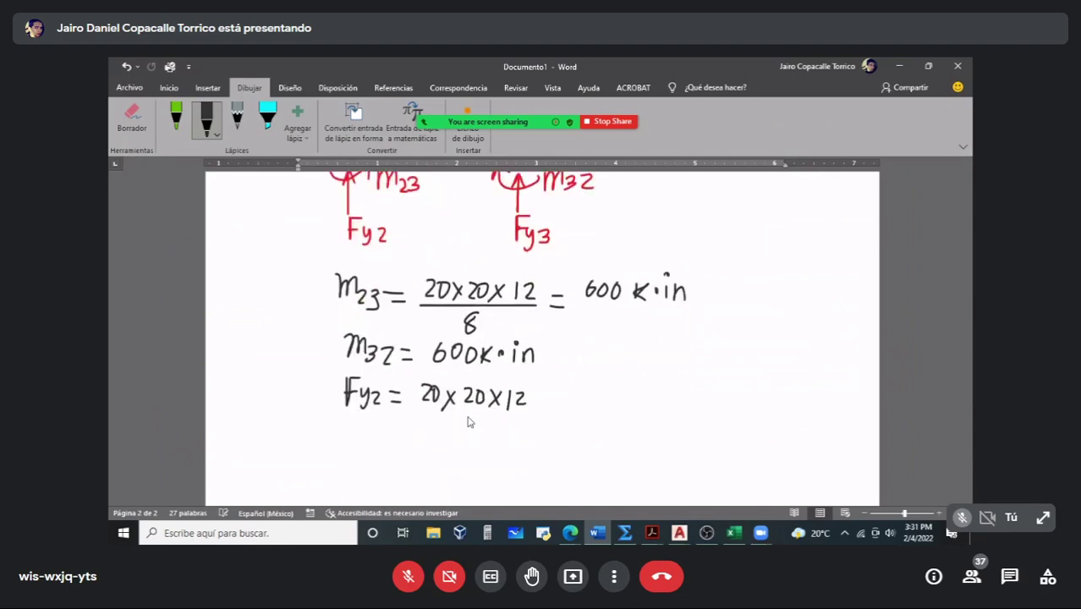
mouse_move(418, 405)
mouse_down()
mouse_move(526, 406)
mouse_move(480, 426)
mouse_up()
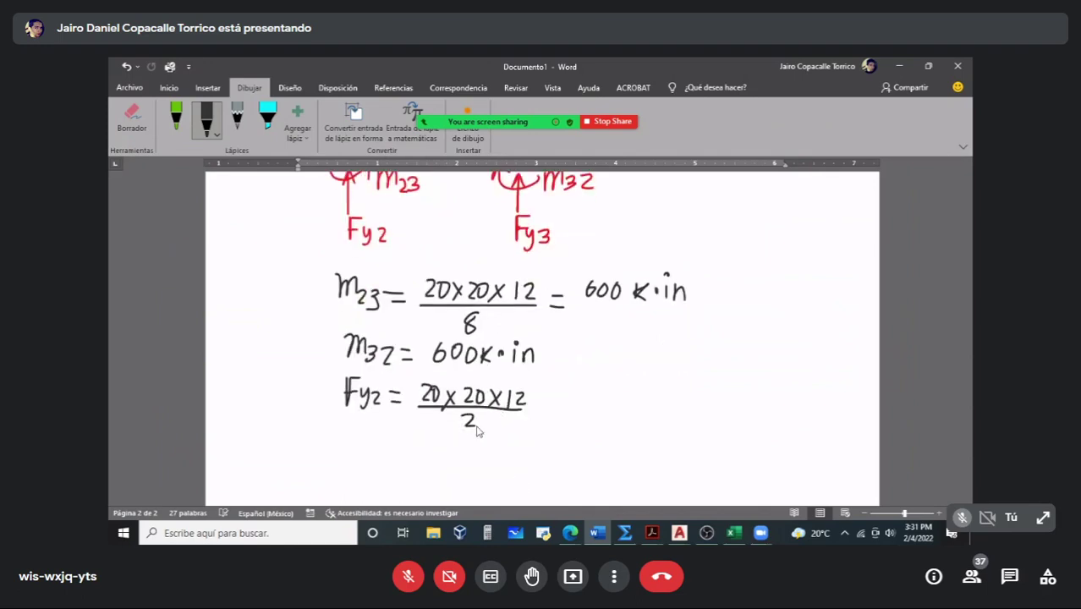
drag(543, 395, 560, 411)
mouse_move(575, 394)
mouse_down()
mouse_move(587, 407)
mouse_move(602, 403)
mouse_up()
mouse_move(599, 391)
mouse_down()
mouse_move(599, 409)
mouse_move(623, 396)
mouse_move(653, 410)
mouse_up()
Step: Write Fy3 = 2400 K below the Fy2 formula
drag(348, 433, 348, 458)
mouse_move(348, 434)
mouse_down()
mouse_move(372, 432)
mouse_move(362, 445)
mouse_move(372, 443)
mouse_move(368, 463)
mouse_move(404, 443)
mouse_move(428, 460)
mouse_up()
mouse_move(429, 440)
mouse_down()
mouse_move(435, 462)
mouse_move(454, 443)
mouse_up()
mouse_move(465, 442)
mouse_down()
mouse_move(459, 464)
mouse_move(466, 443)
mouse_move(481, 464)
mouse_up()
drag(495, 441, 497, 464)
Step: Review the frame diagram and both members' handwritten end moment and reaction calculations
scroll(519, 397, up, 15)
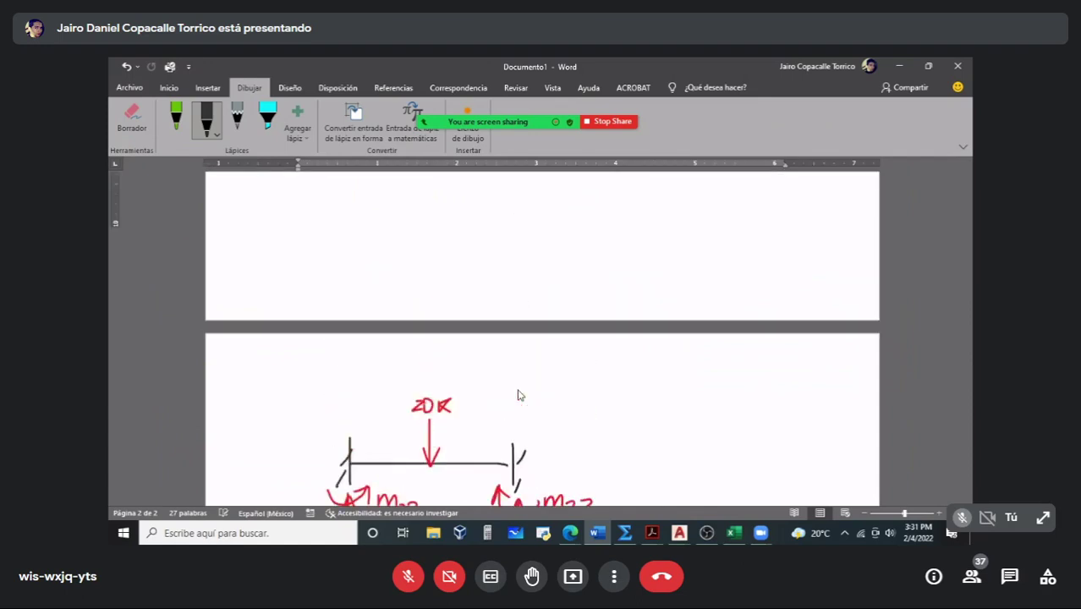
scroll(519, 397, up, 4)
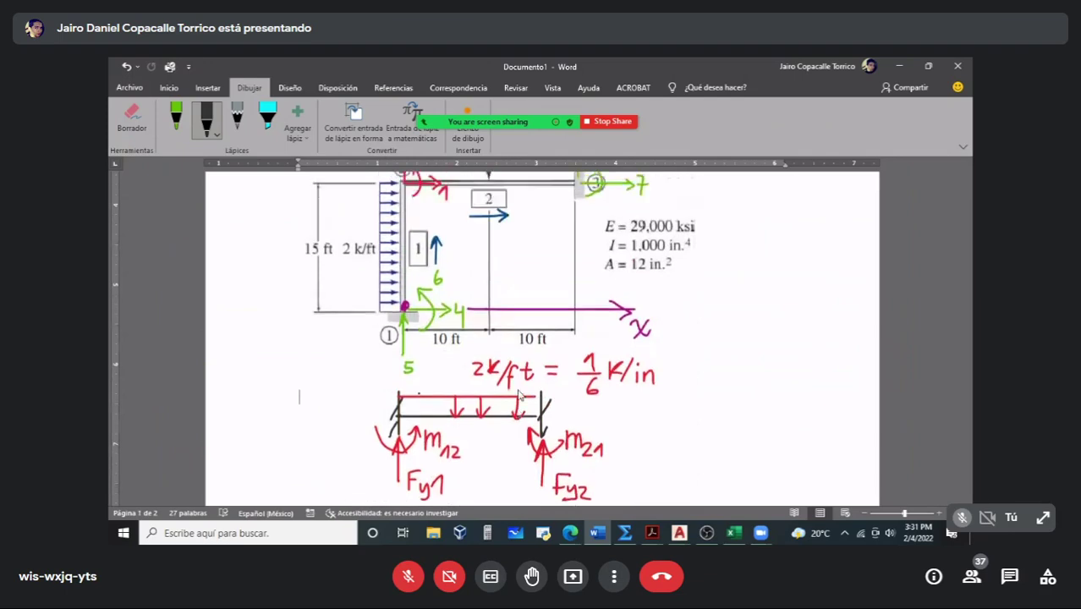
scroll(544, 326, down, 18)
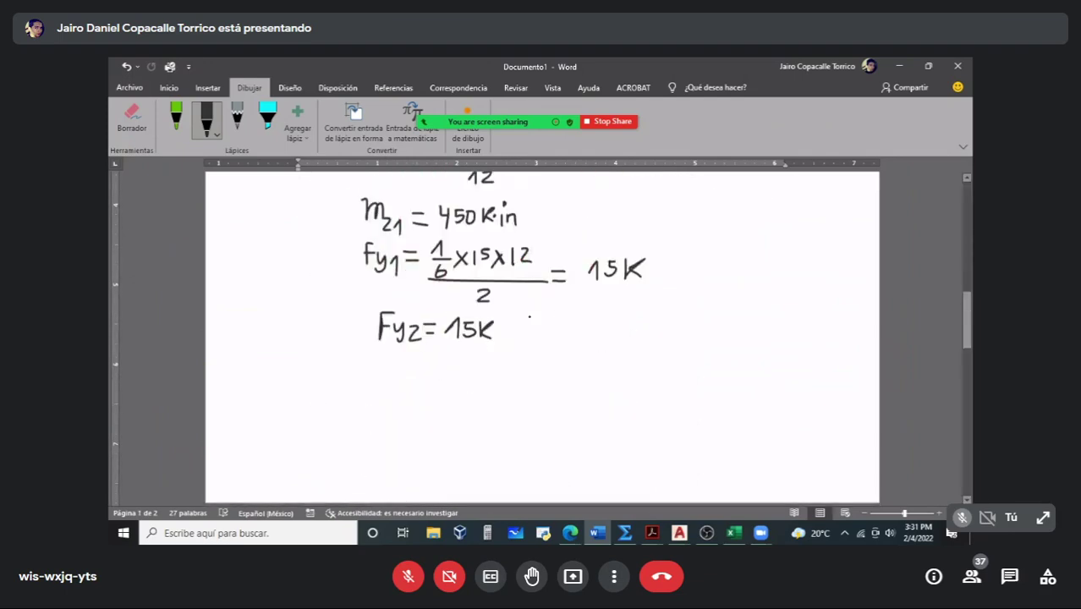
scroll(529, 316, down, 3)
scroll(531, 294, up, 4)
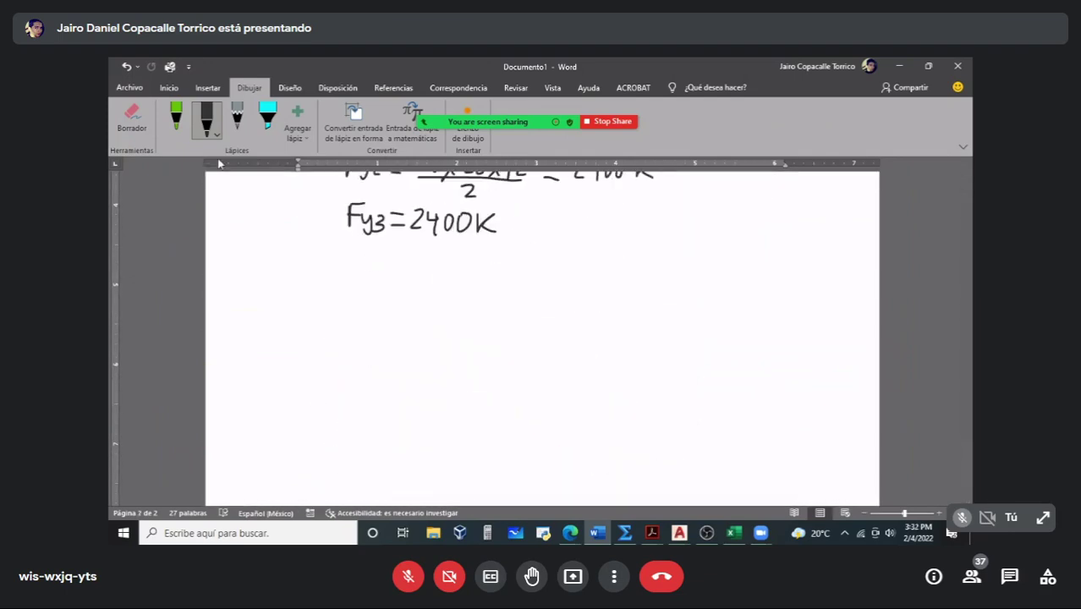
scroll(507, 242, up, 5)
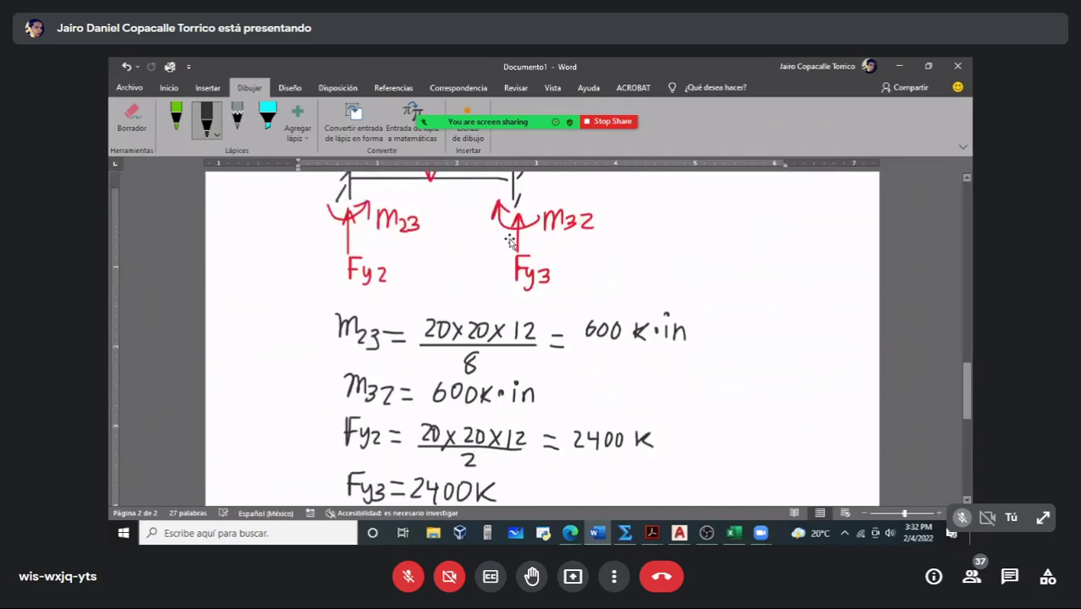
scroll(355, 425, down, 2)
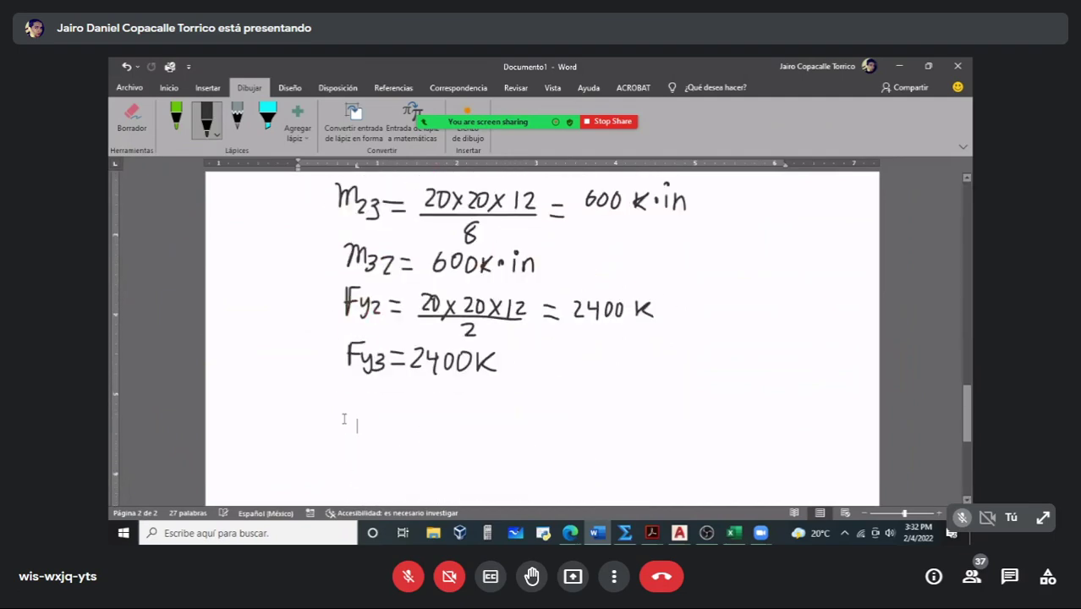
Step: Add room below the Fy3 line and sketch the frame as a column and beam with hatched fixed supports at their far ends
scroll(344, 418, down, 5)
scroll(342, 415, up, 4)
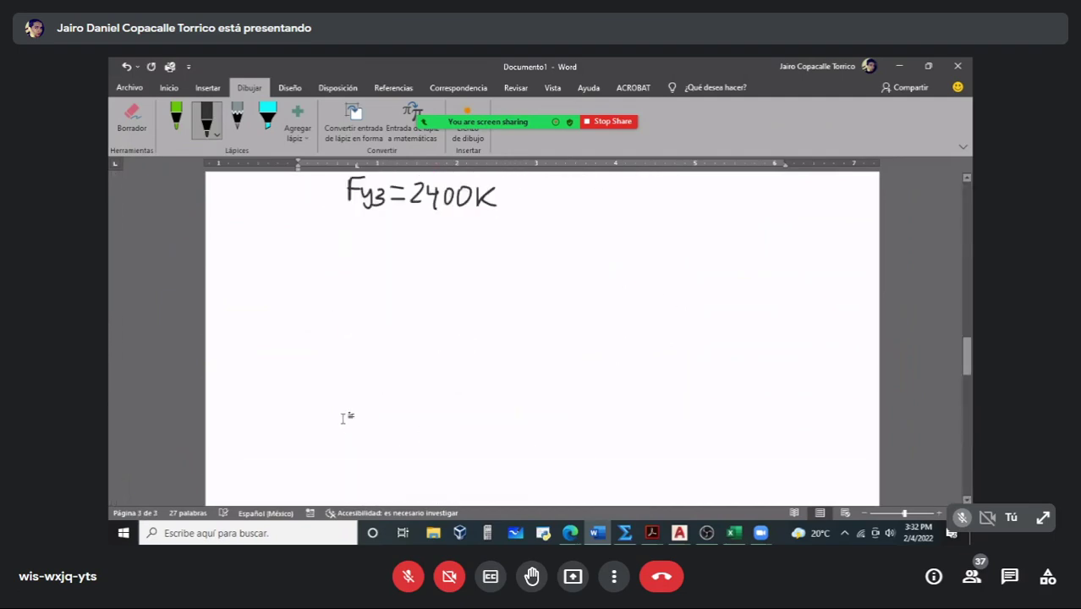
click(215, 133)
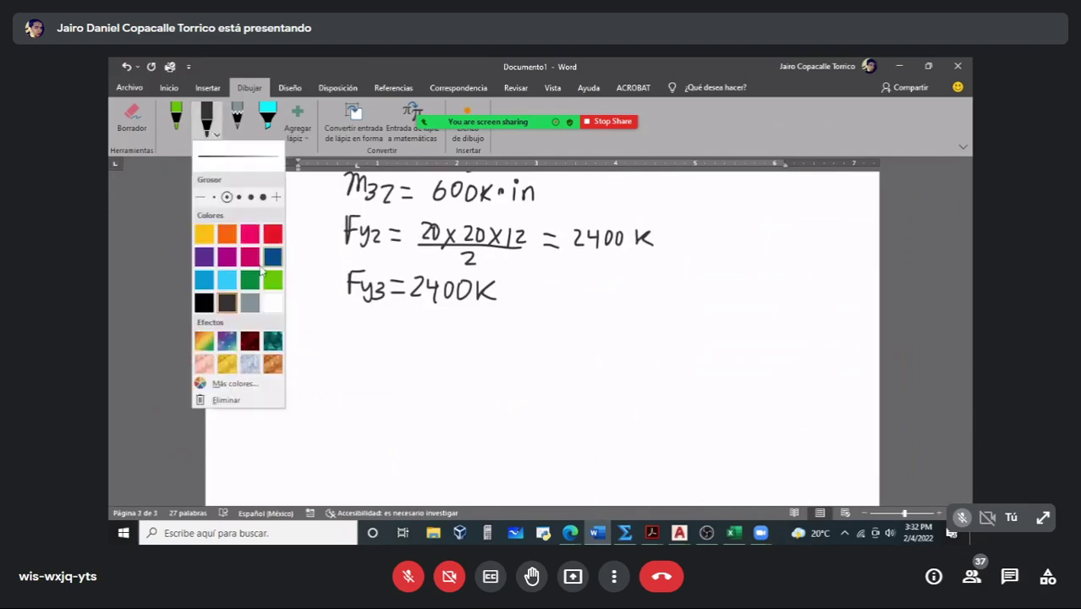
drag(385, 367, 385, 493)
scroll(403, 405, down, 2)
mouse_move(384, 293)
mouse_down()
mouse_move(533, 295)
mouse_move(533, 304)
mouse_up()
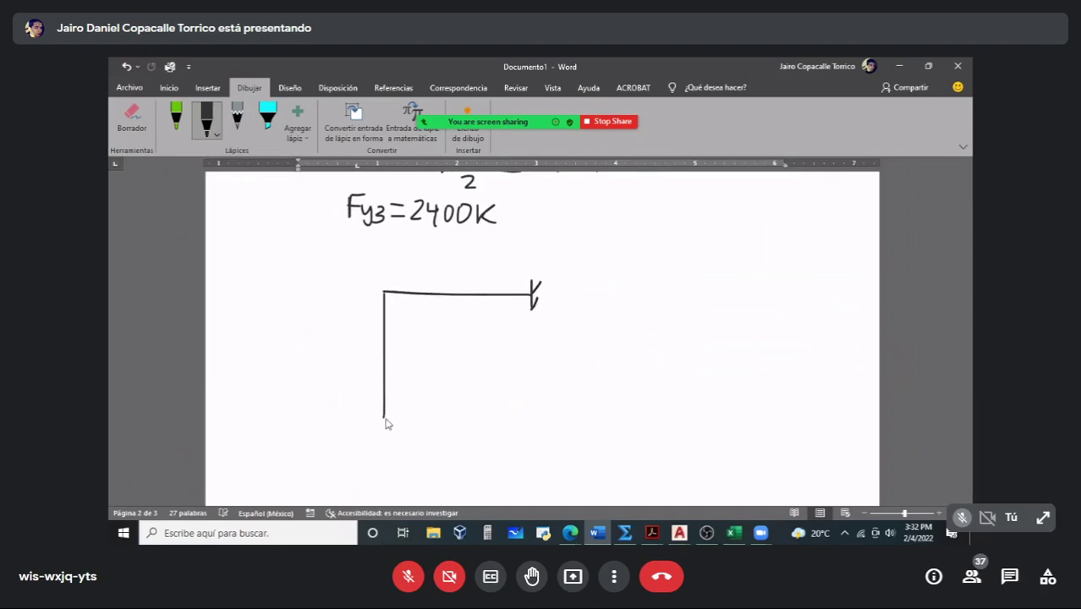
mouse_move(369, 422)
mouse_down()
mouse_move(403, 421)
mouse_move(379, 433)
mouse_up()
drag(390, 427, 388, 434)
Step: Compare the first beam with the frame's node 2, and tick m21 and Fy2 on its diagram with a light green pen
scroll(439, 432, up, 15)
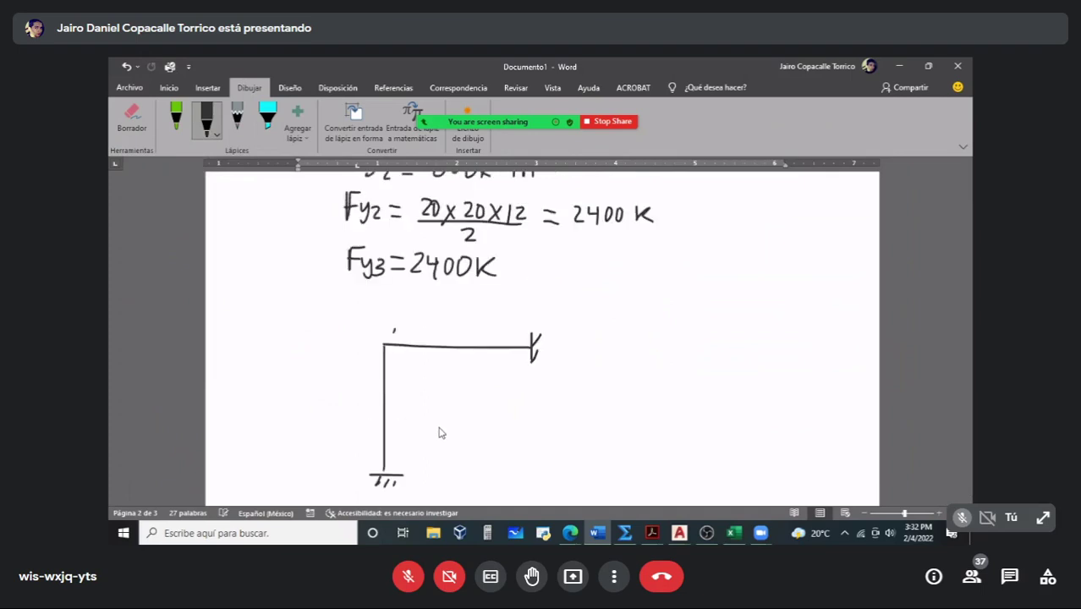
scroll(439, 433, up, 5)
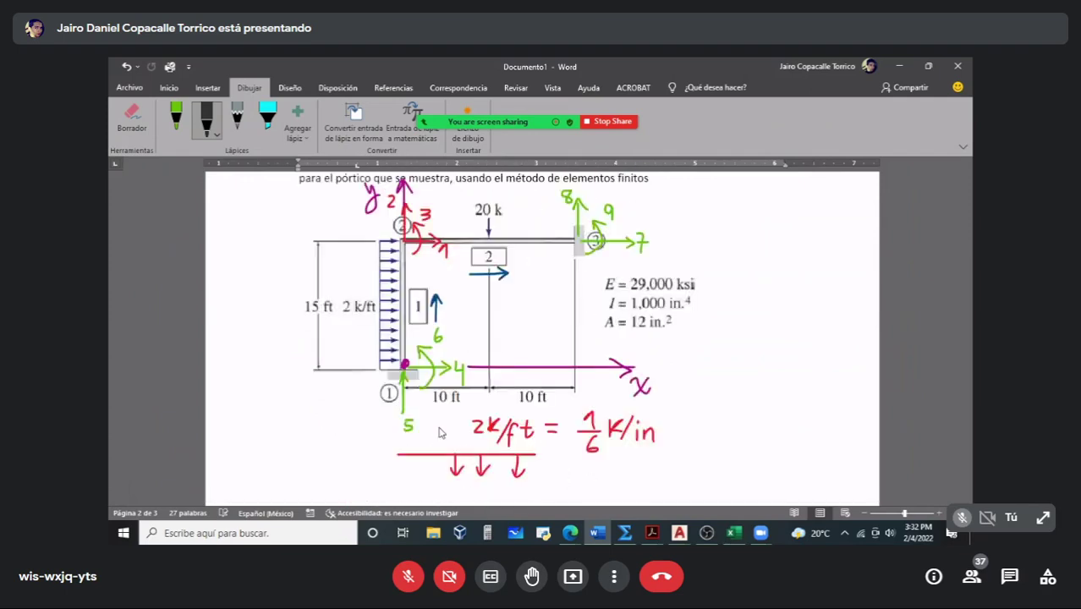
scroll(495, 415, up, 3)
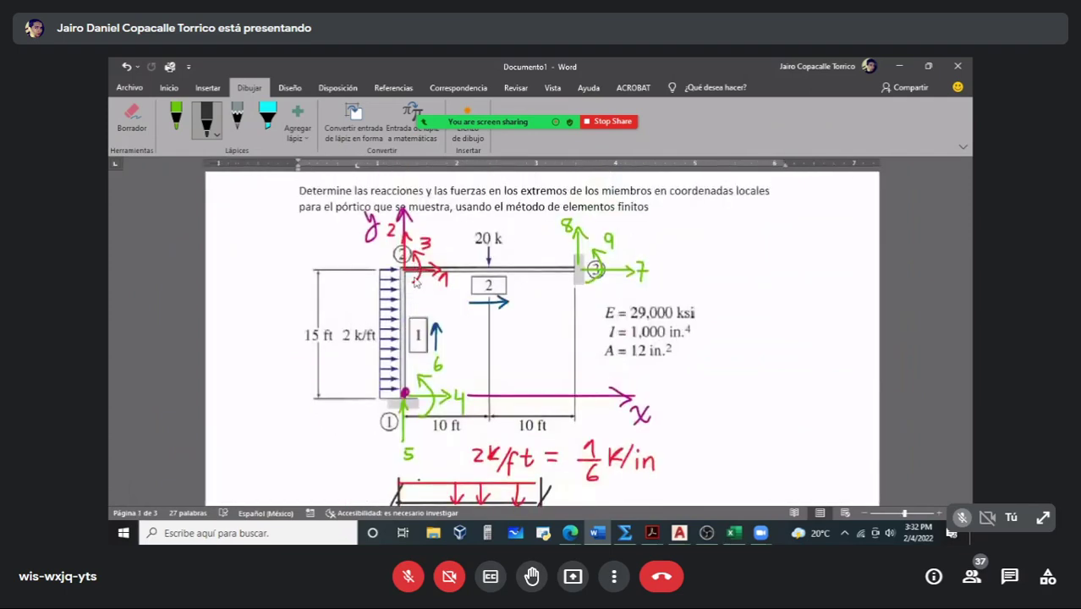
scroll(504, 319, down, 9)
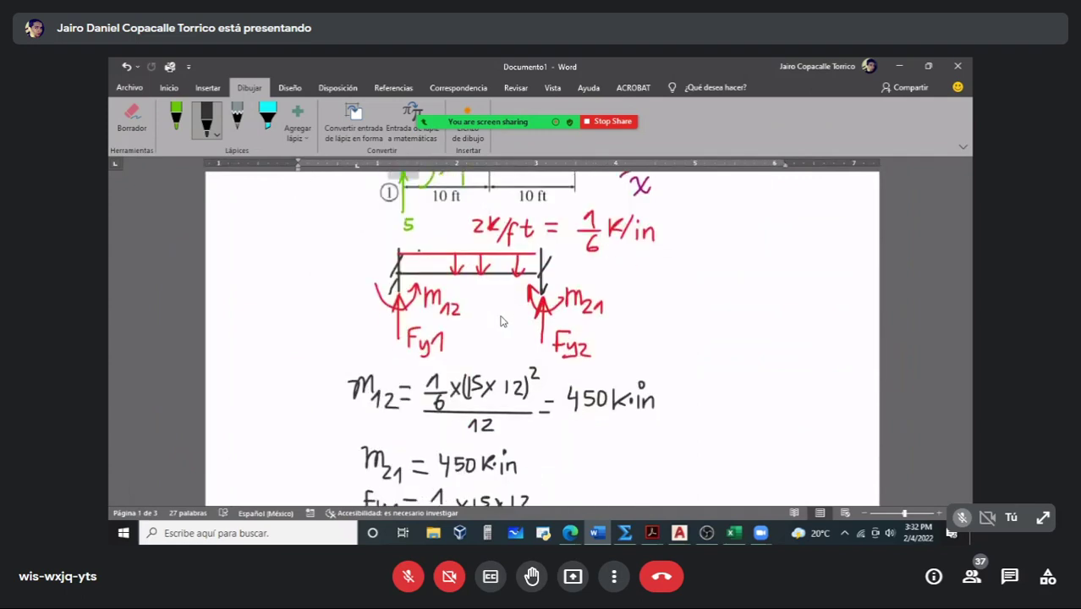
click(206, 123)
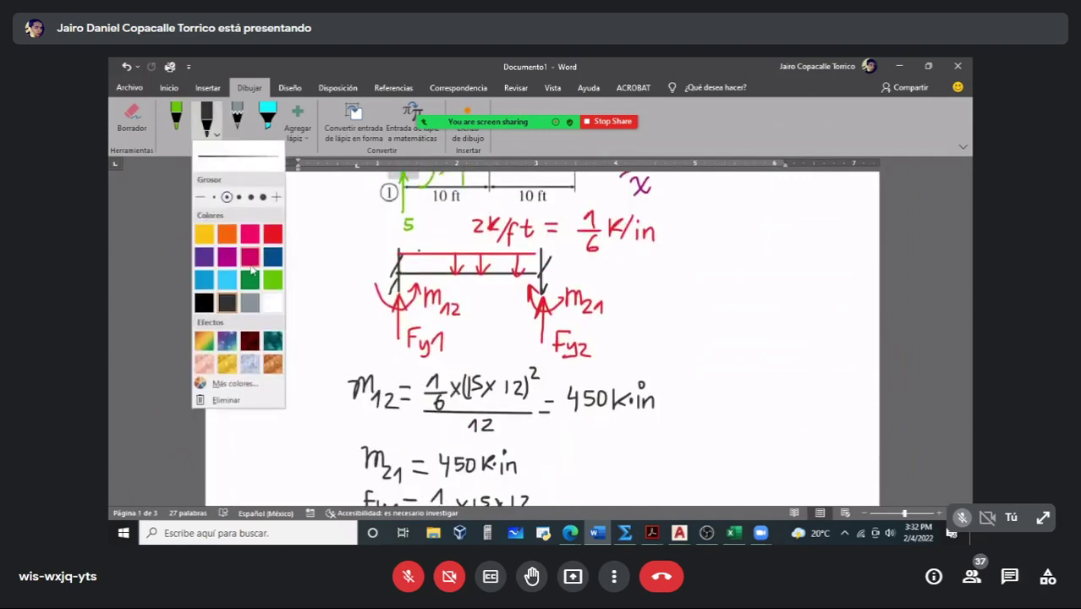
click(272, 283)
scroll(622, 337, up, 8)
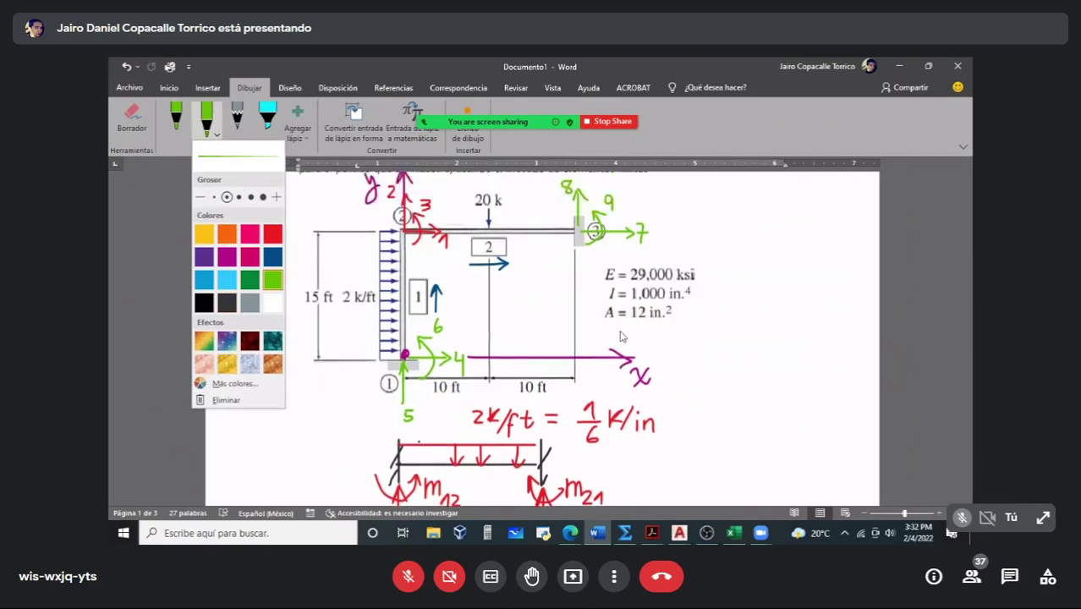
scroll(620, 336, down, 6)
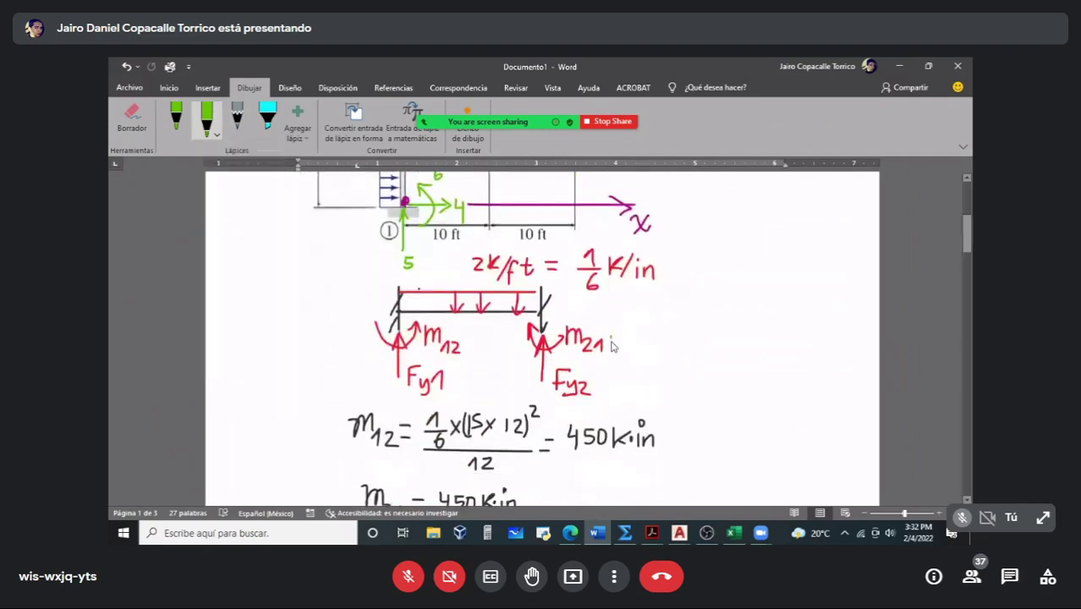
drag(611, 337, 635, 328)
drag(593, 382, 610, 375)
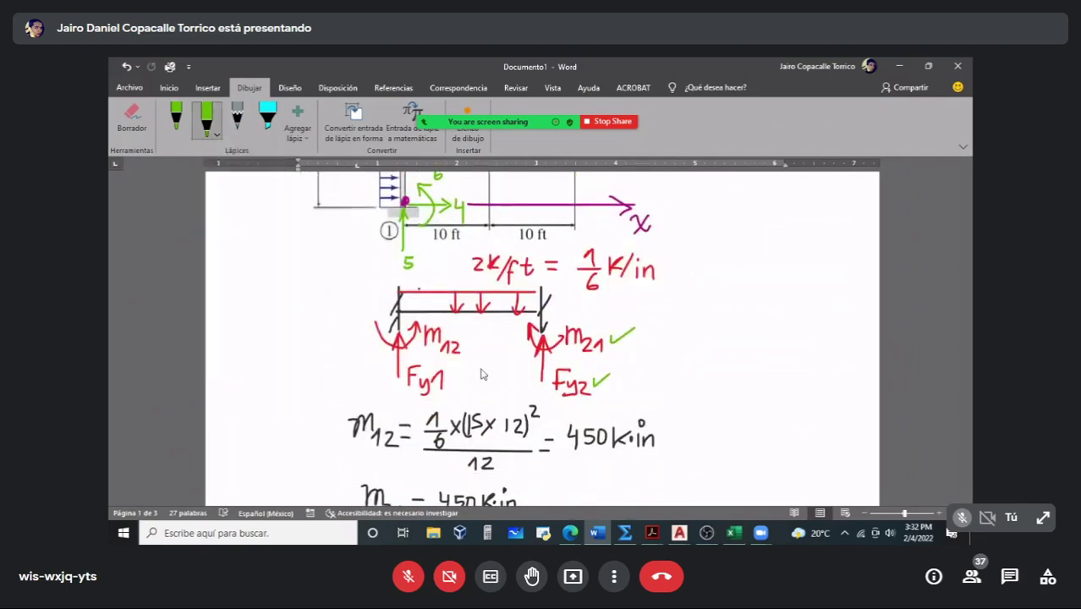
Step: Tick m23 and Fy2 on the second beam's diagram with the light green pen
scroll(483, 374, up, 8)
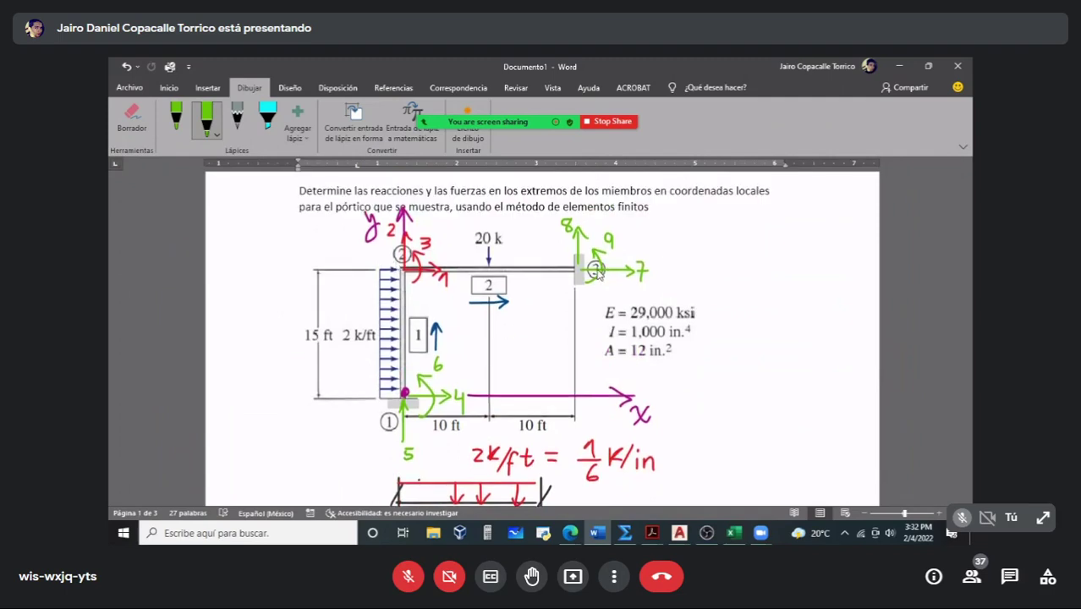
scroll(507, 338, down, 5)
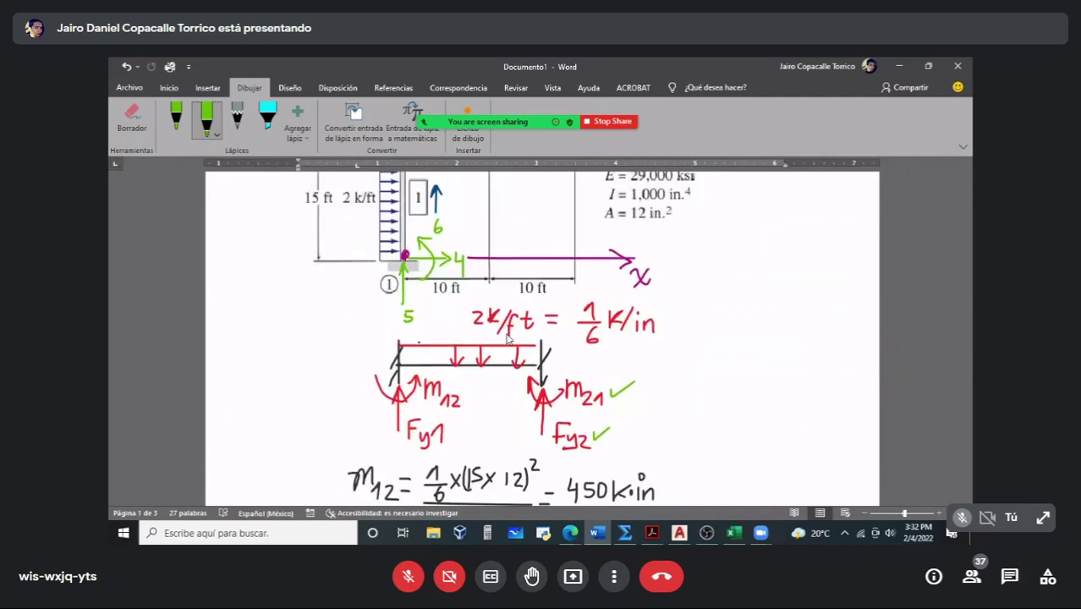
scroll(508, 336, down, 10)
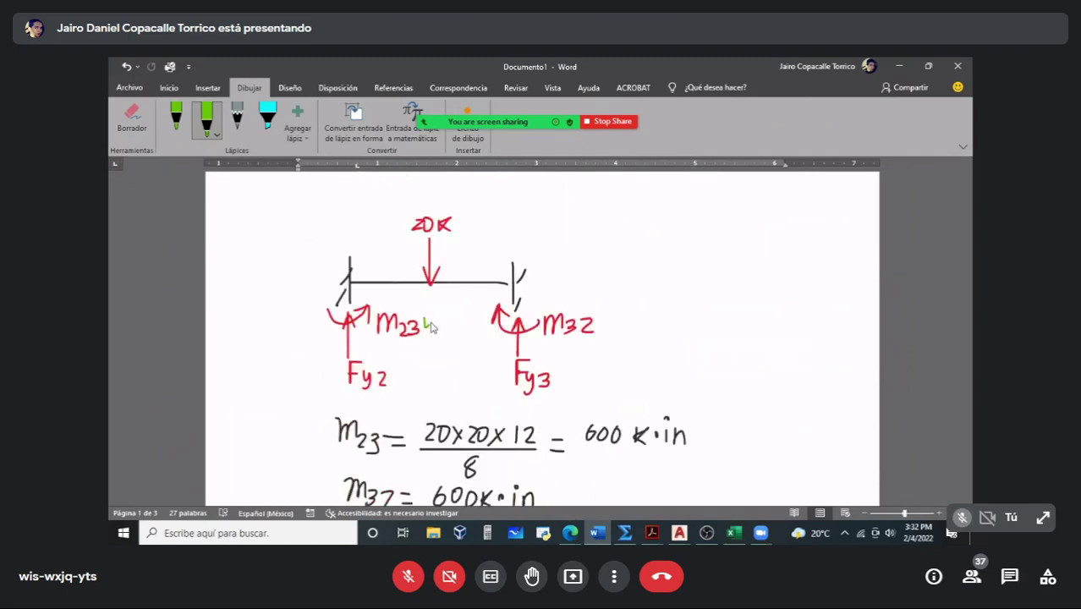
drag(431, 327, 455, 306)
drag(406, 366, 431, 353)
Step: Compare the first beam's end reactions with the column and node 2 directions in the frame diagram
scroll(487, 373, up, 10)
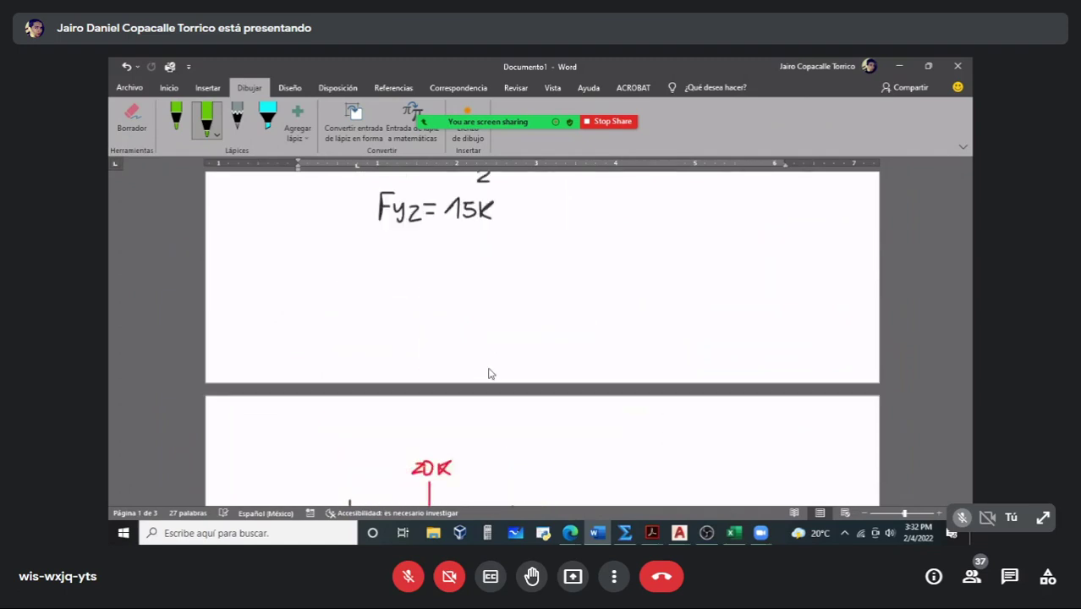
scroll(488, 374, up, 15)
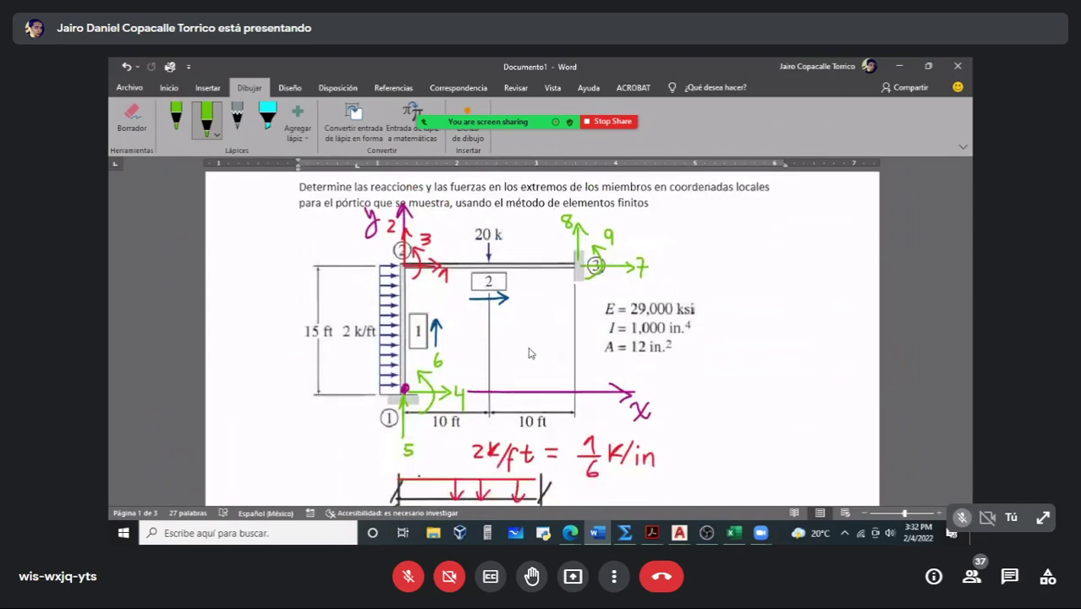
scroll(549, 325, down, 1)
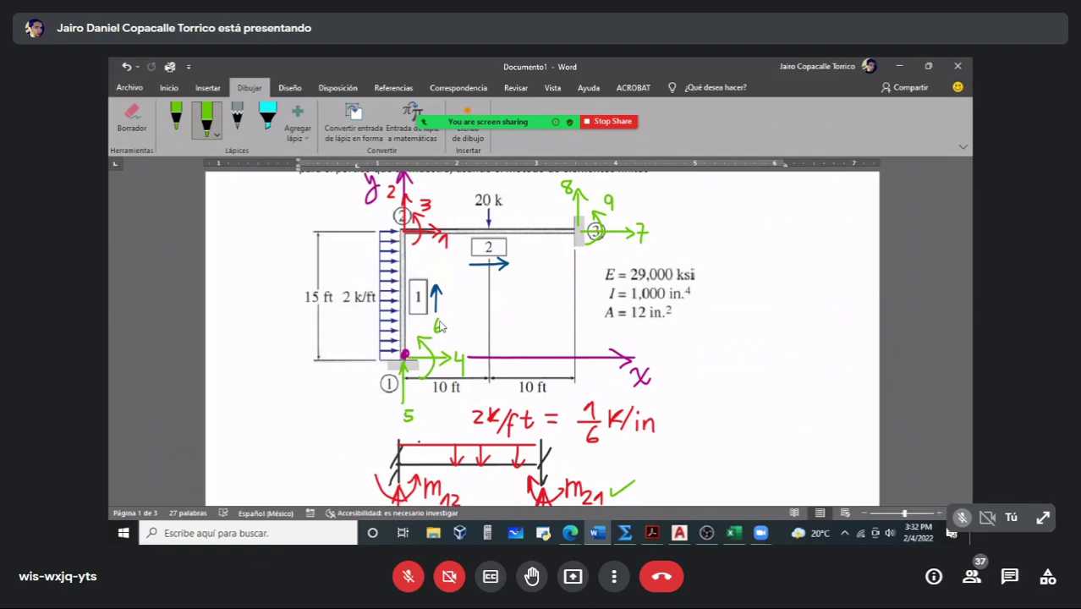
scroll(439, 326, down, 2)
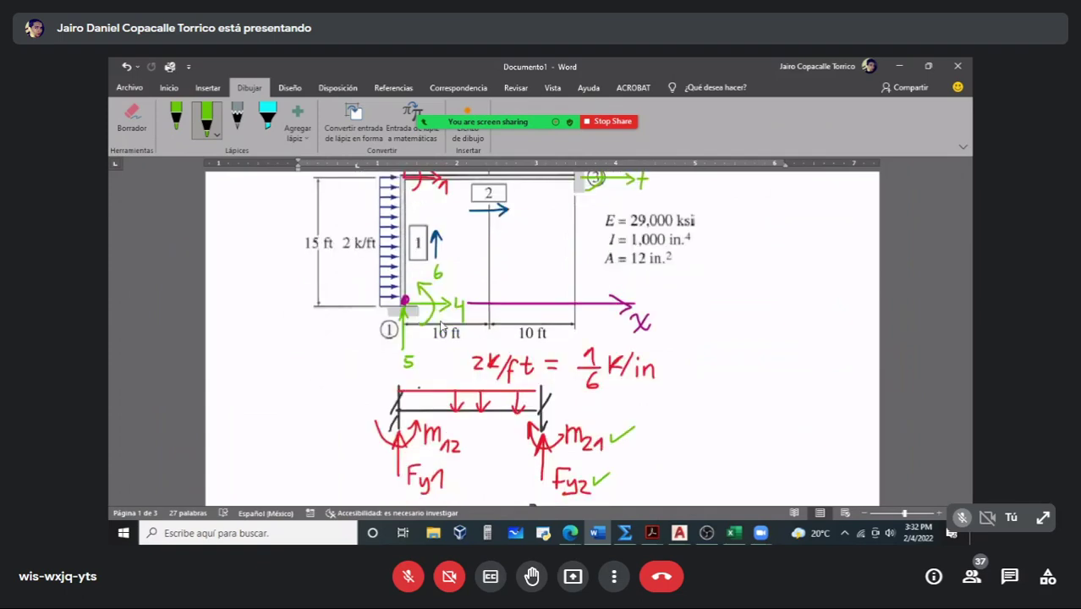
scroll(470, 326, up, 1)
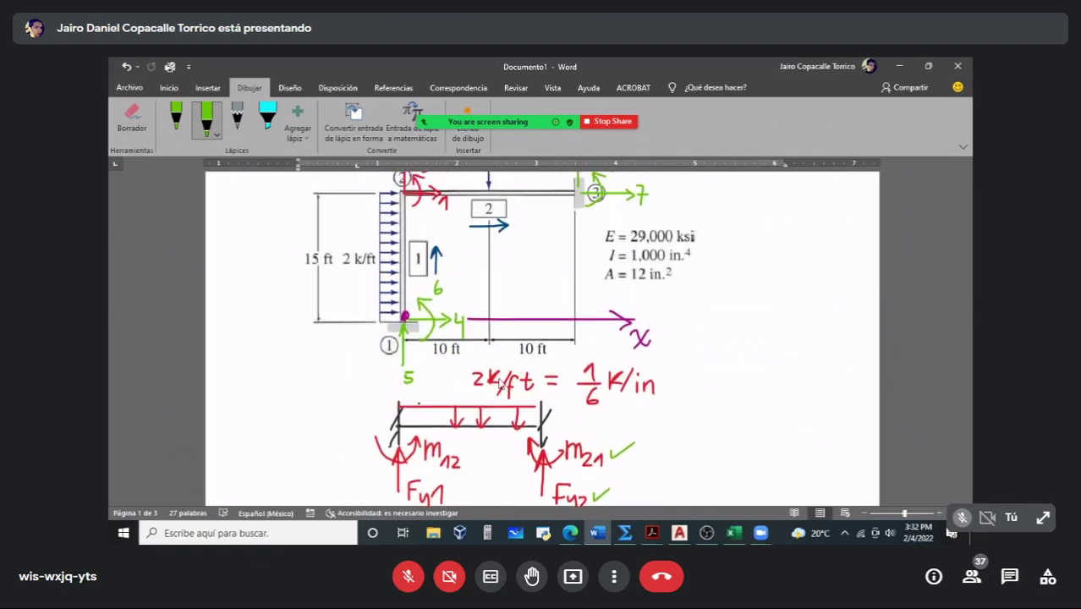
scroll(504, 382, down, 1)
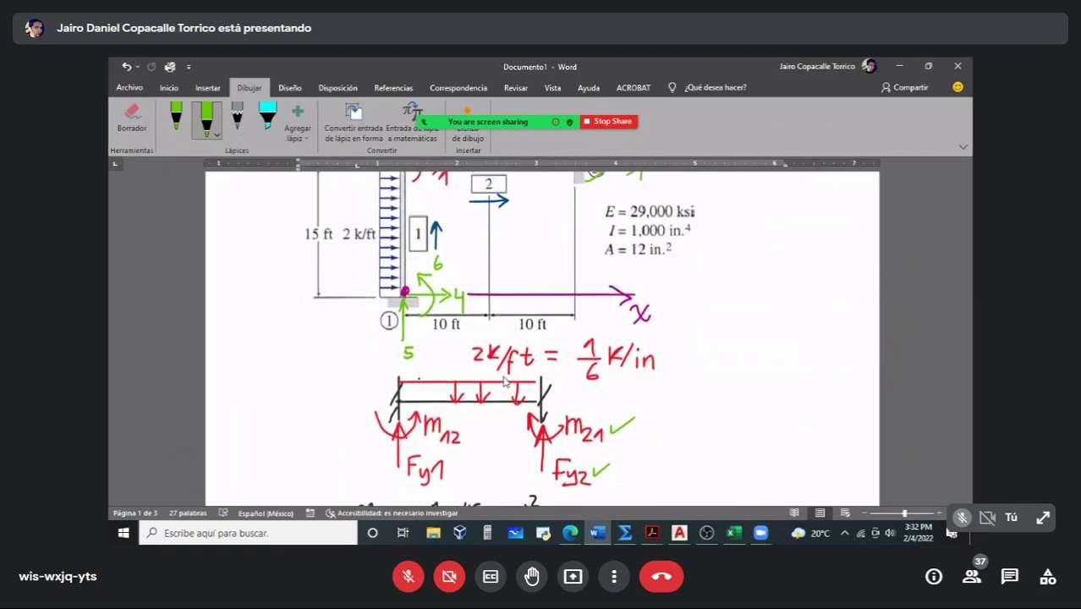
scroll(504, 381, up, 2)
scroll(504, 382, down, 2)
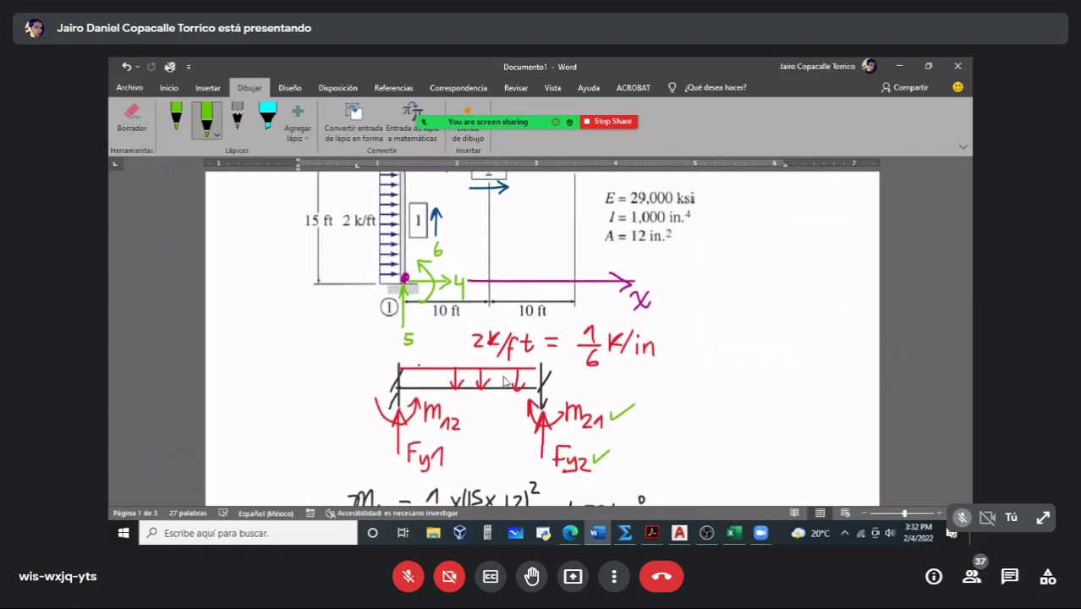
scroll(525, 406, down, 1)
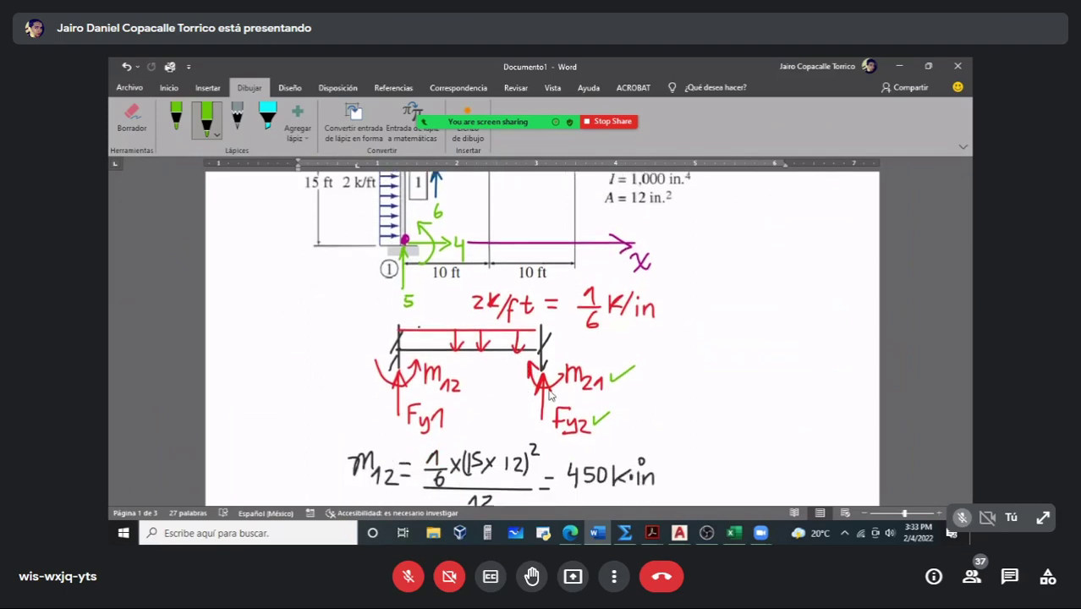
scroll(547, 409, up, 3)
scroll(546, 409, down, 1)
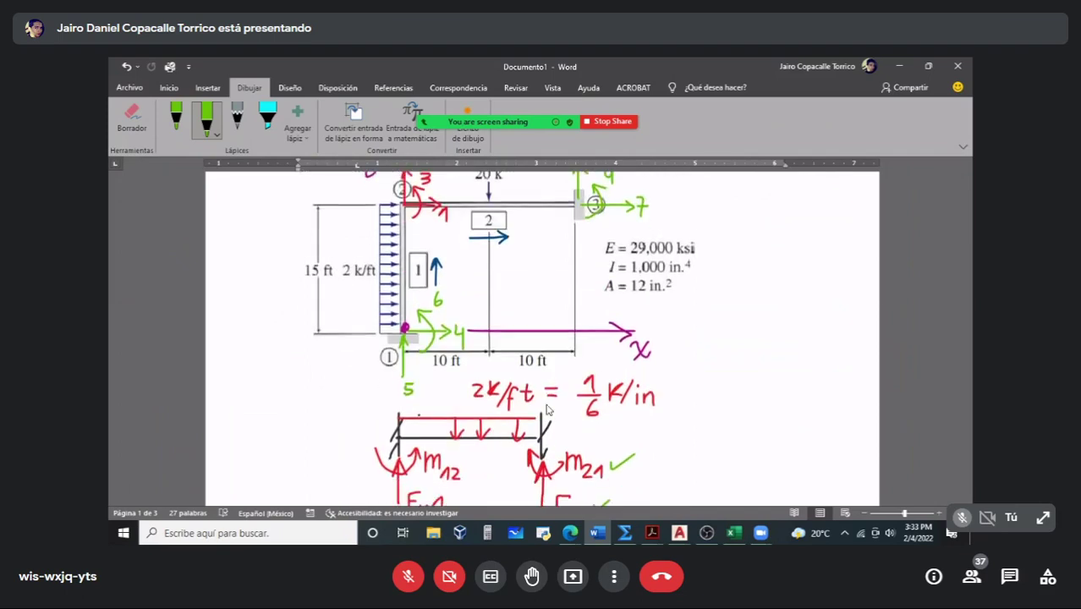
scroll(546, 409, down, 1)
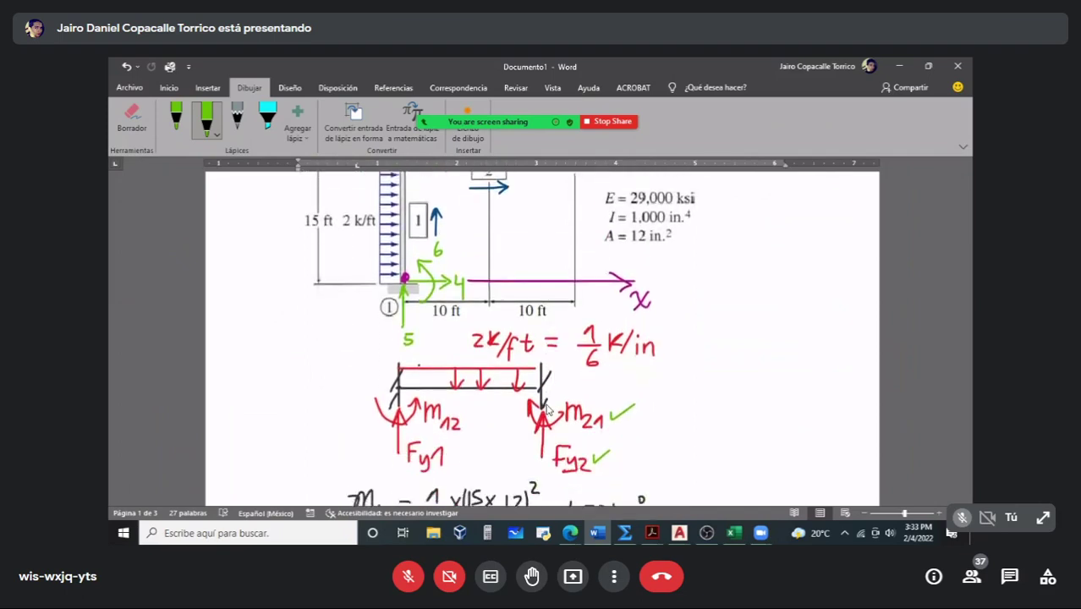
scroll(545, 385, up, 1)
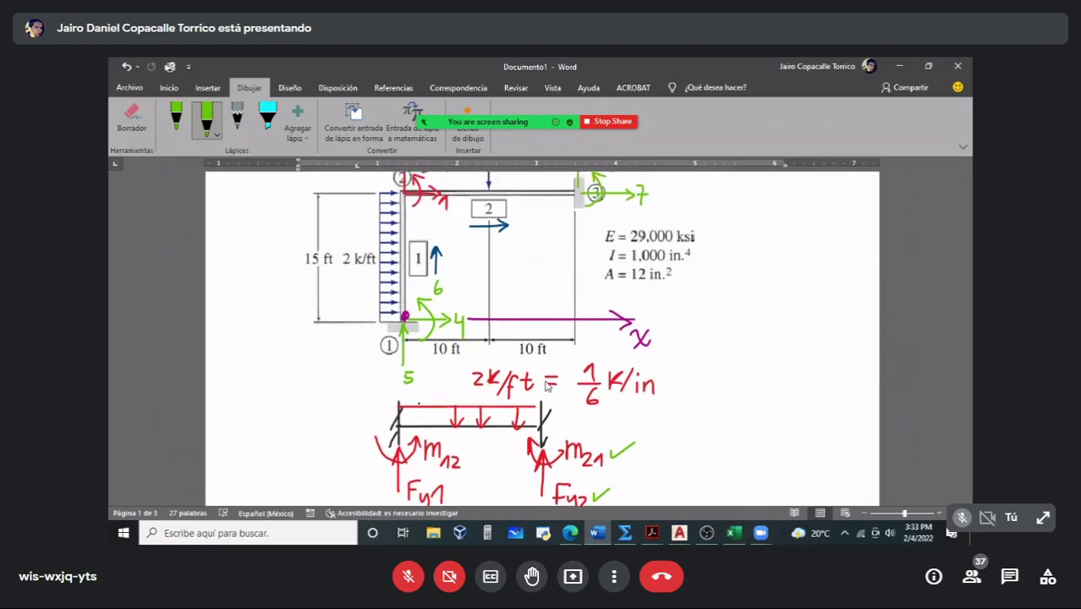
scroll(538, 364, up, 1)
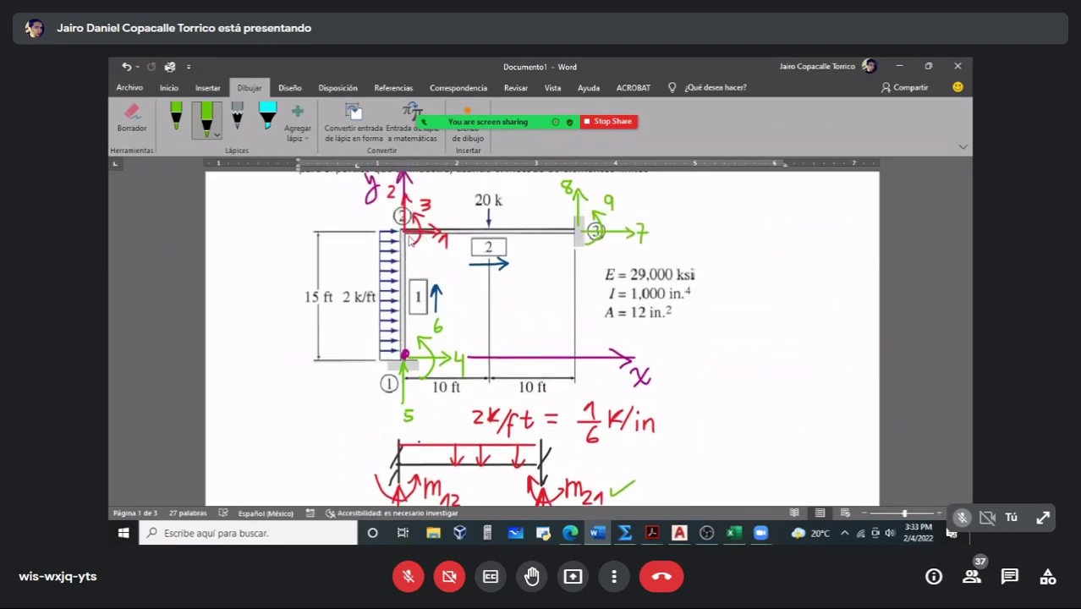
scroll(500, 347, down, 3)
scroll(500, 346, down, 5)
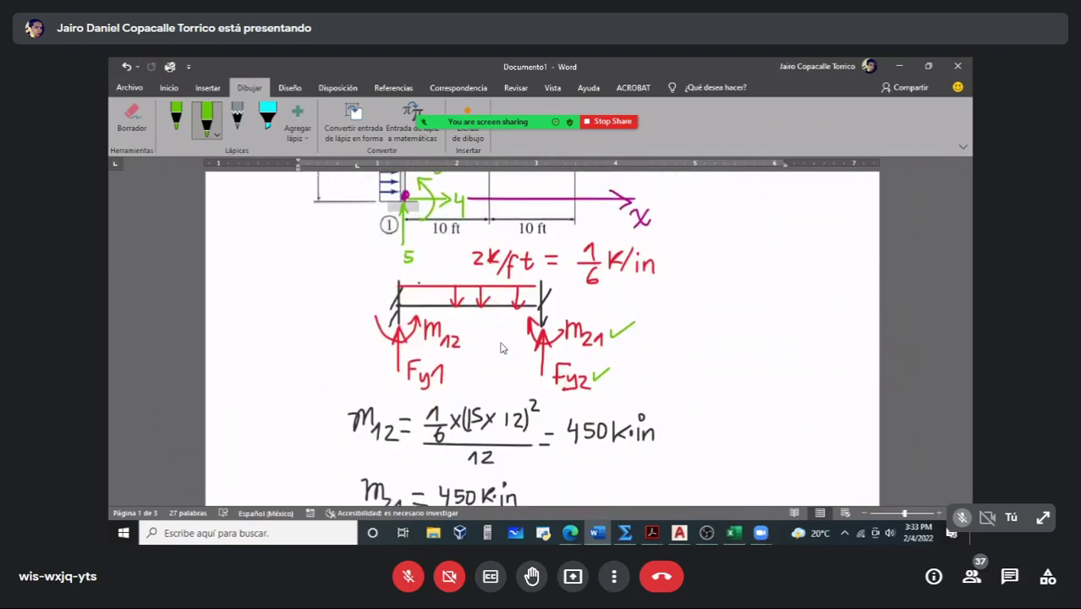
Step: Draw a green rightward arrow at the frame sketch's upper corner and label it 15K
scroll(478, 399, down, 2)
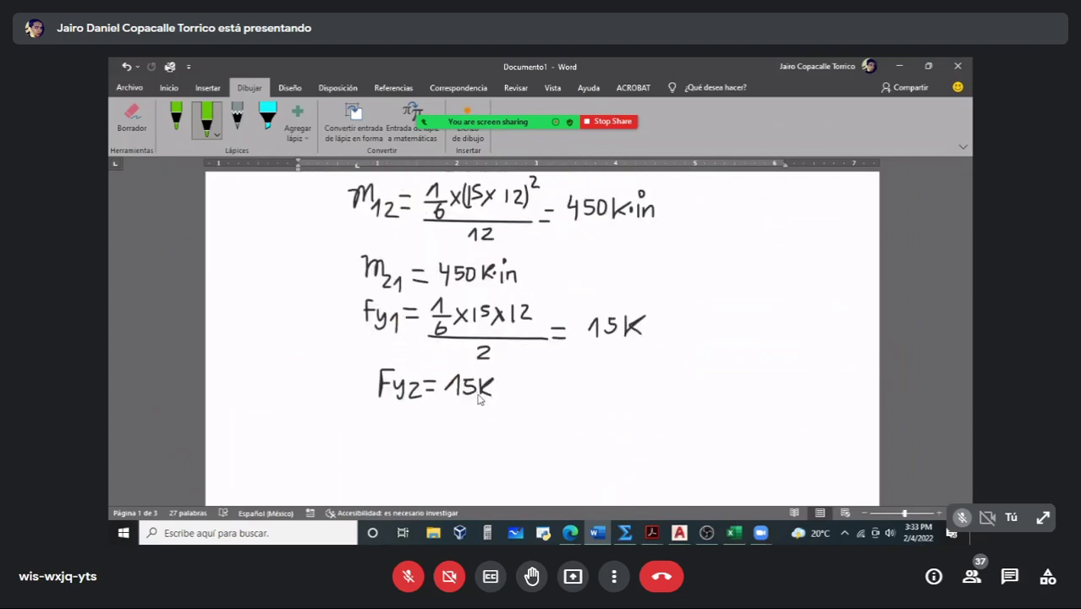
scroll(478, 399, down, 6)
scroll(479, 399, down, 10)
scroll(326, 277, up, 1)
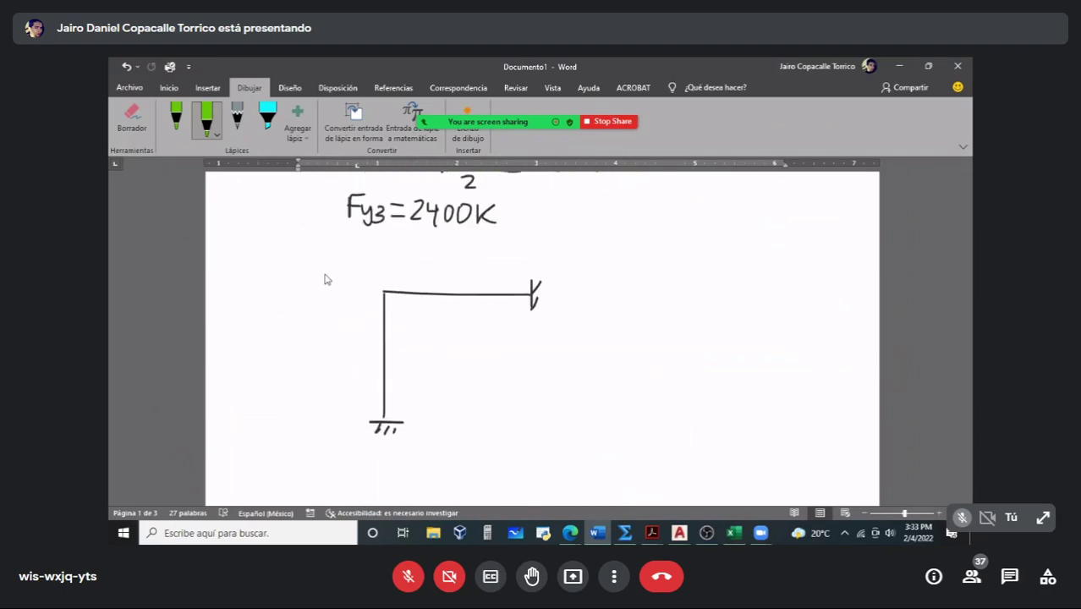
mouse_move(342, 289)
mouse_down()
mouse_move(386, 290)
mouse_move(372, 294)
mouse_up()
mouse_move(302, 271)
mouse_down()
mouse_move(302, 286)
mouse_move(322, 286)
mouse_up()
drag(334, 269, 332, 292)
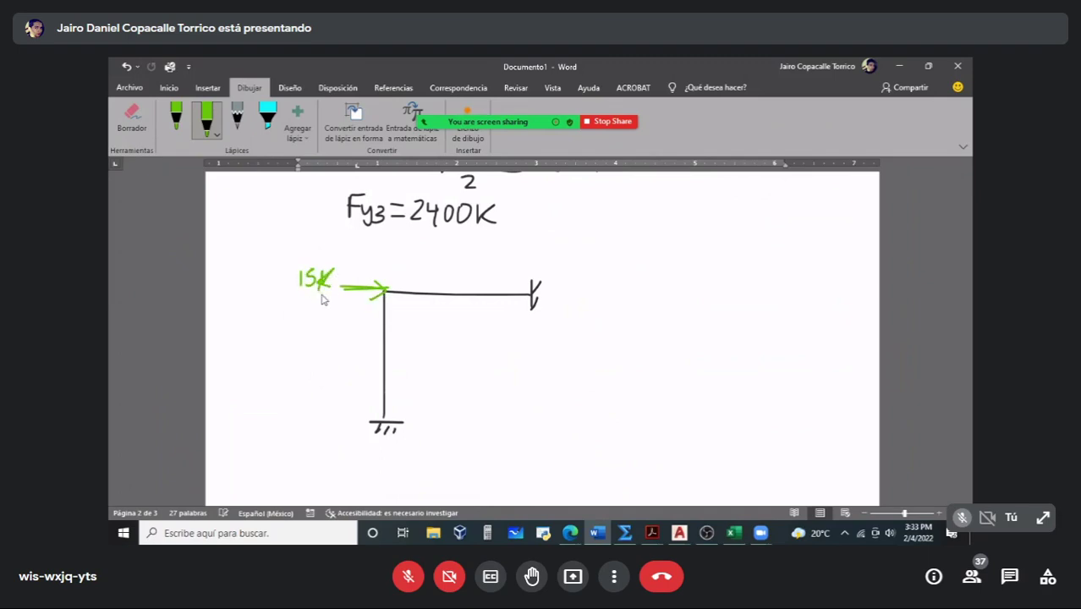
Step: With a purple pen, draw an upward arrow and a downward arrow beside the first beam, and tick the downward one
scroll(378, 361, up, 15)
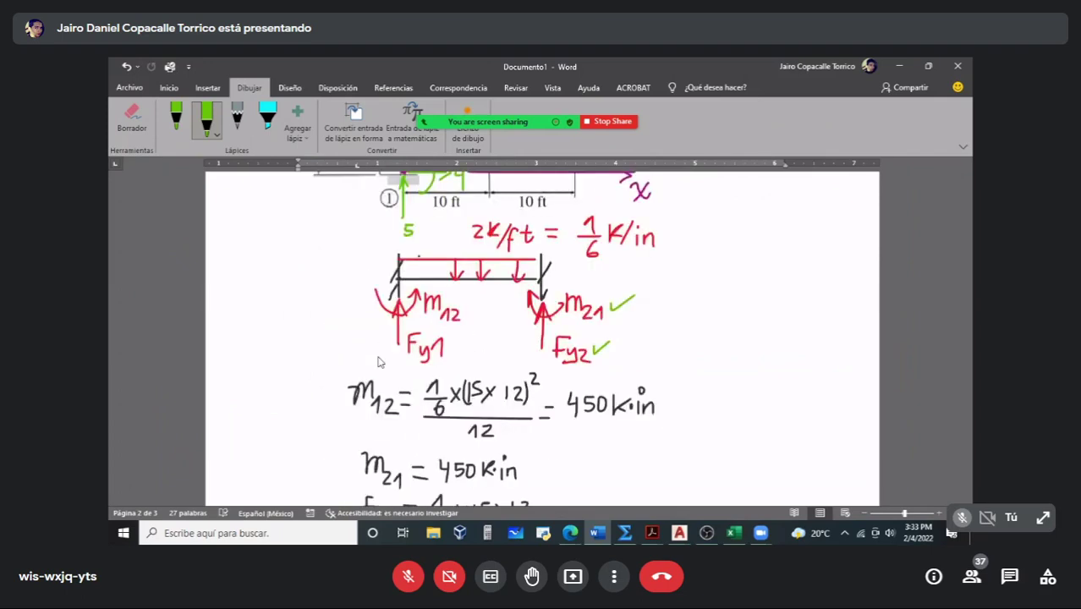
scroll(378, 361, up, 4)
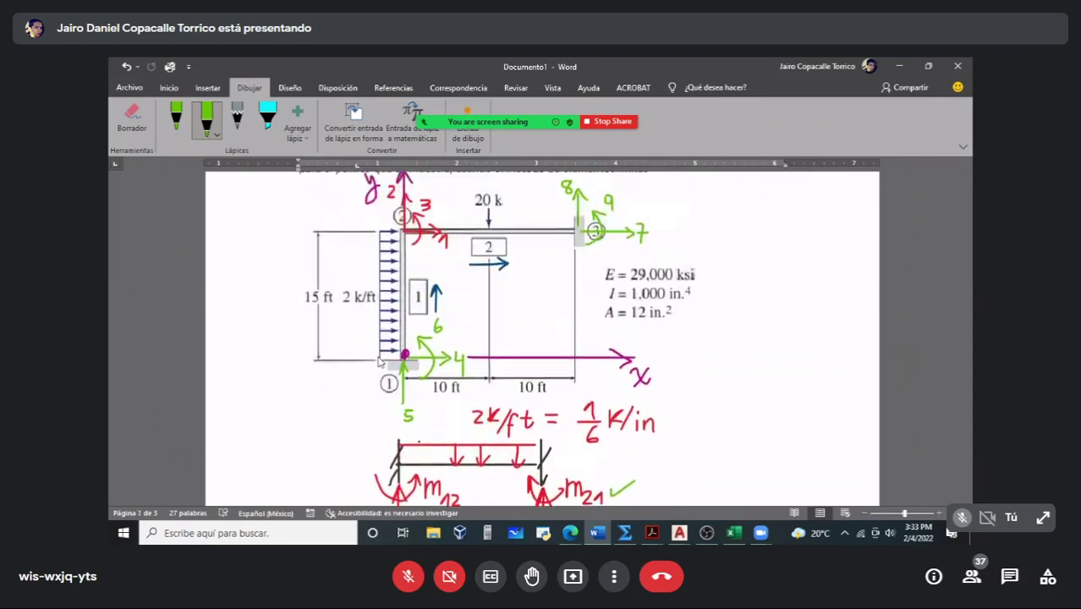
scroll(392, 367, down, 4)
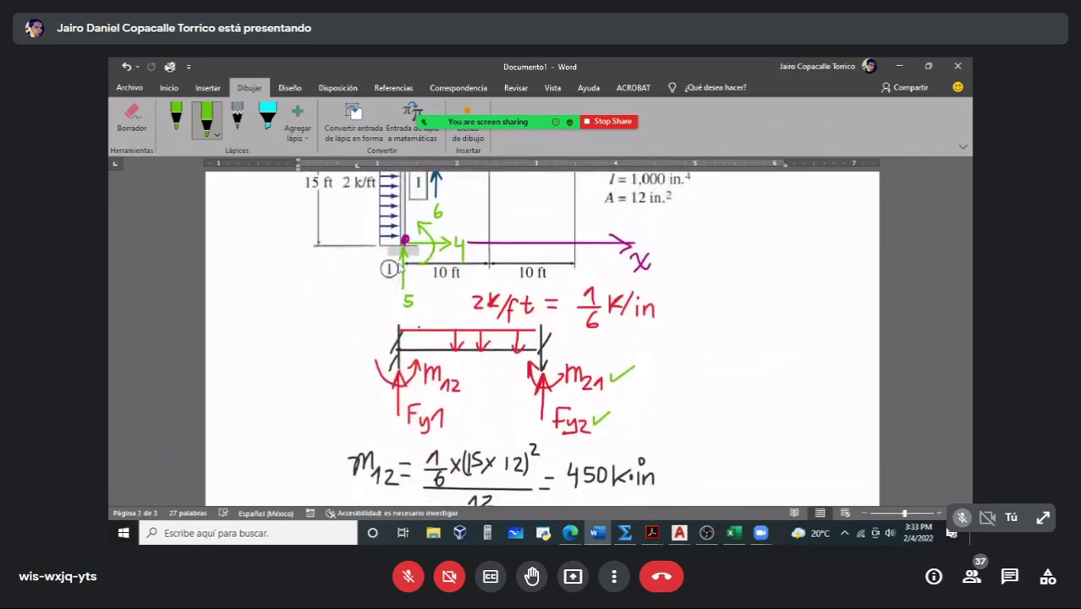
click(206, 118)
click(226, 256)
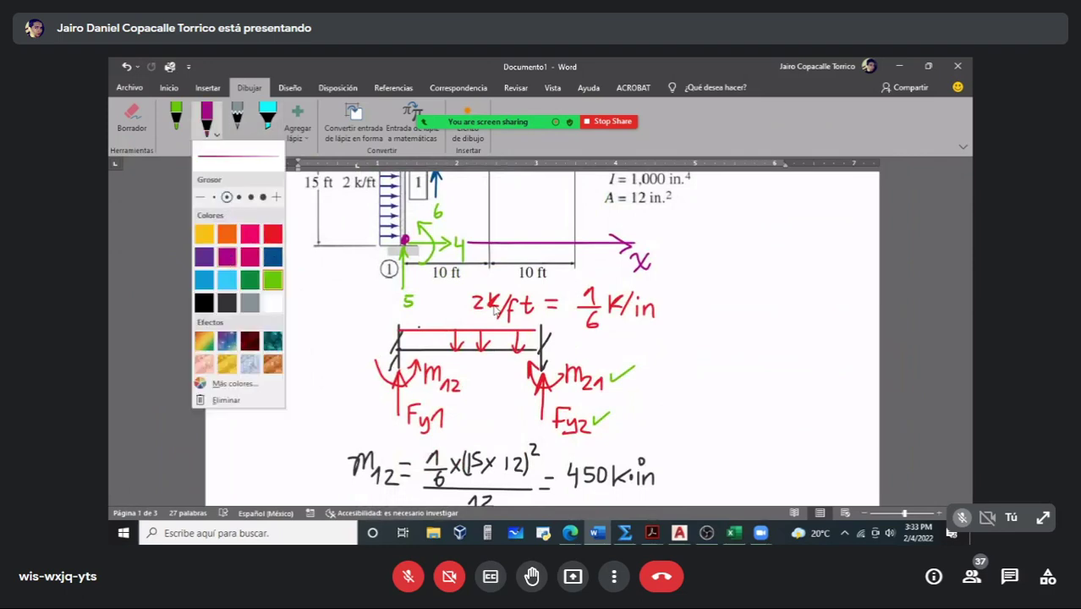
click(687, 363)
mouse_move(689, 352)
mouse_down()
mouse_move(689, 391)
mouse_move(696, 367)
mouse_up()
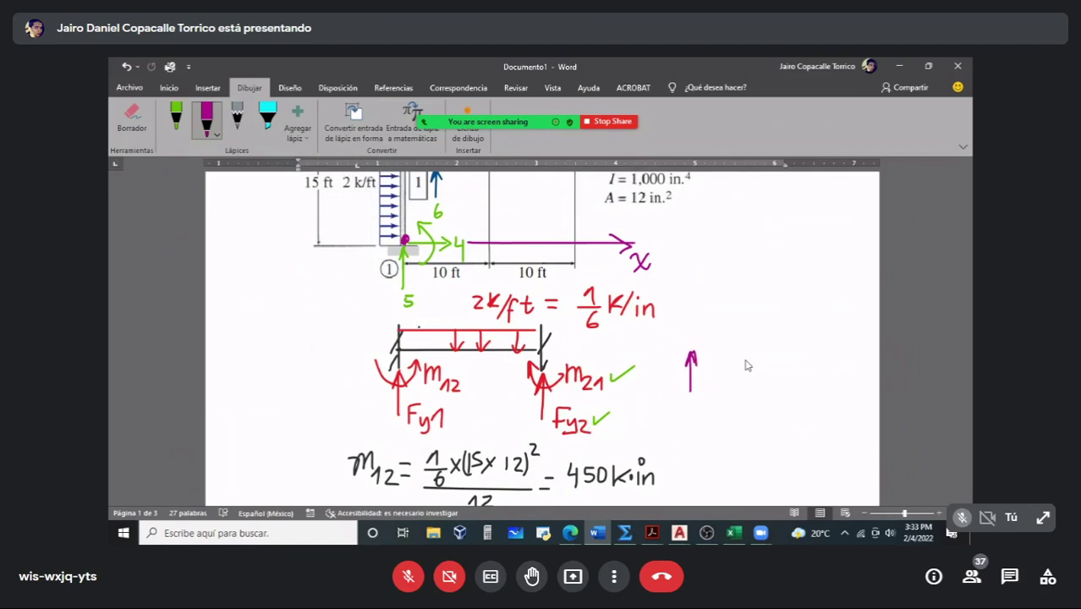
drag(747, 353, 747, 412)
drag(760, 342, 789, 328)
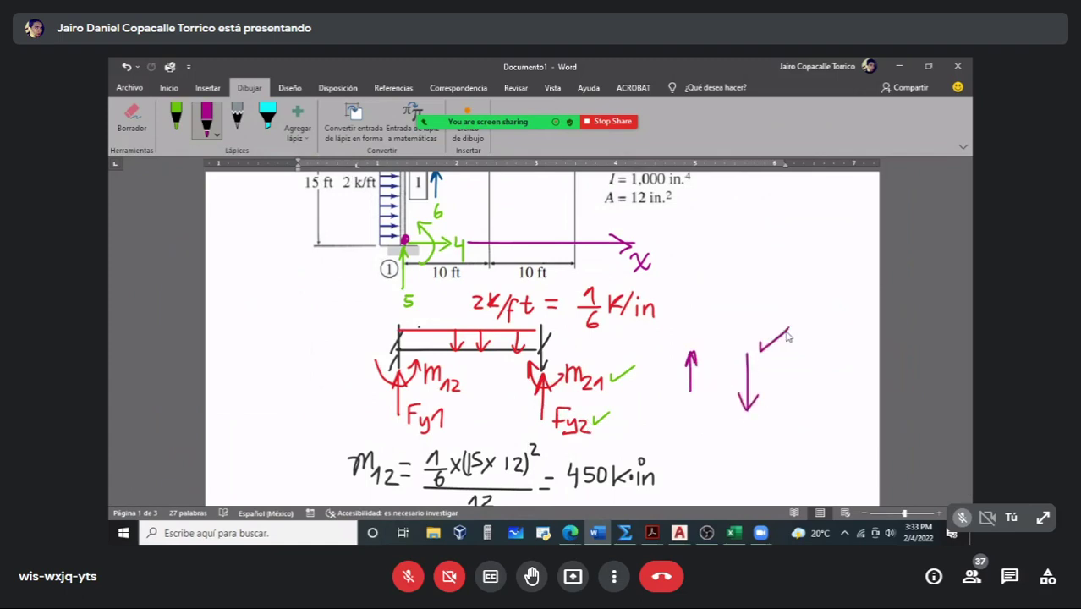
Step: Below the two arrows, sketch a vertical column with a rightward arrow at its upper end, and circle the downward arrow
scroll(731, 413, up, 4)
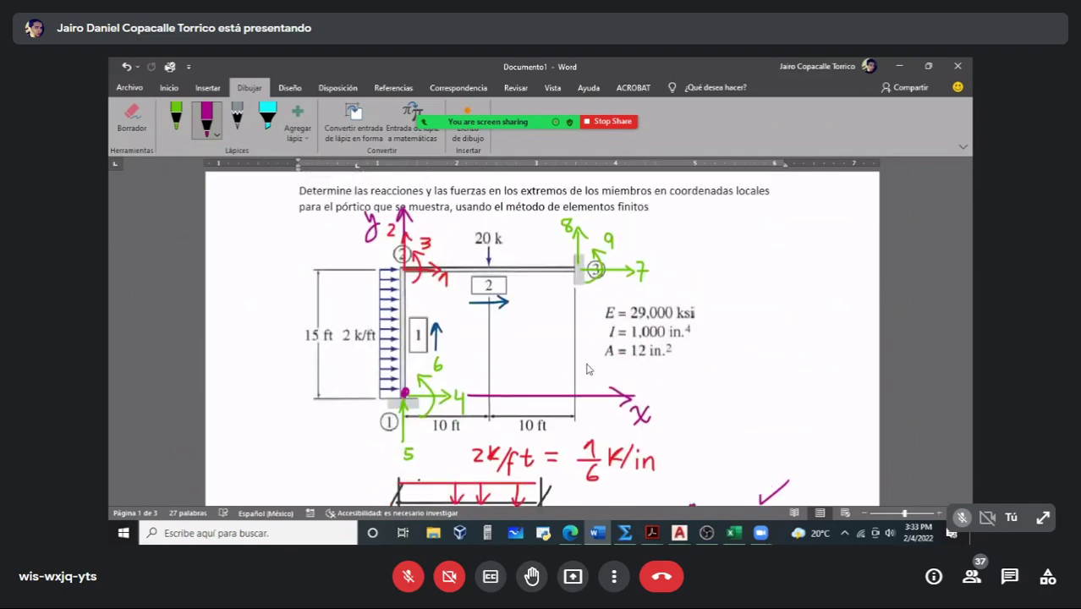
scroll(452, 307, down, 7)
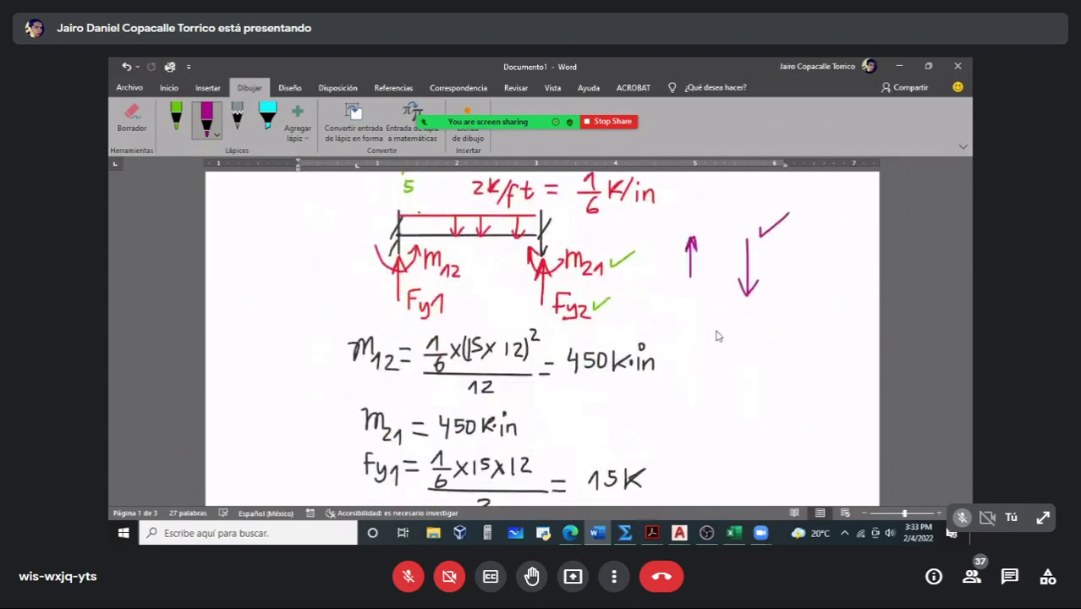
drag(716, 329, 717, 442)
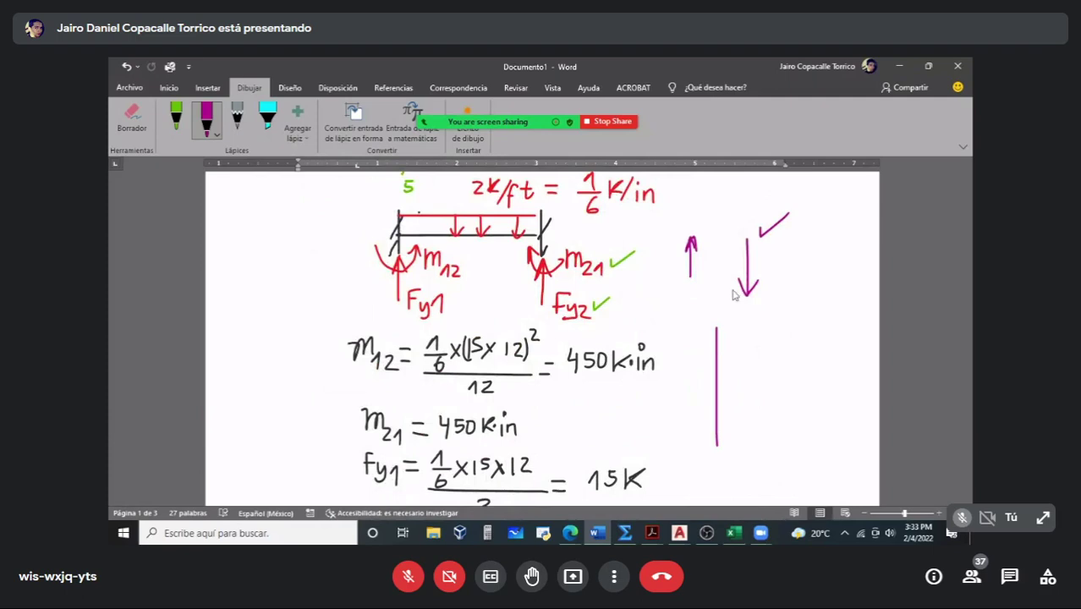
mouse_move(775, 249)
mouse_down()
mouse_move(736, 241)
mouse_move(771, 272)
mouse_move(766, 247)
mouse_up()
mouse_move(717, 331)
mouse_down()
mouse_move(766, 330)
mouse_move(756, 342)
mouse_up()
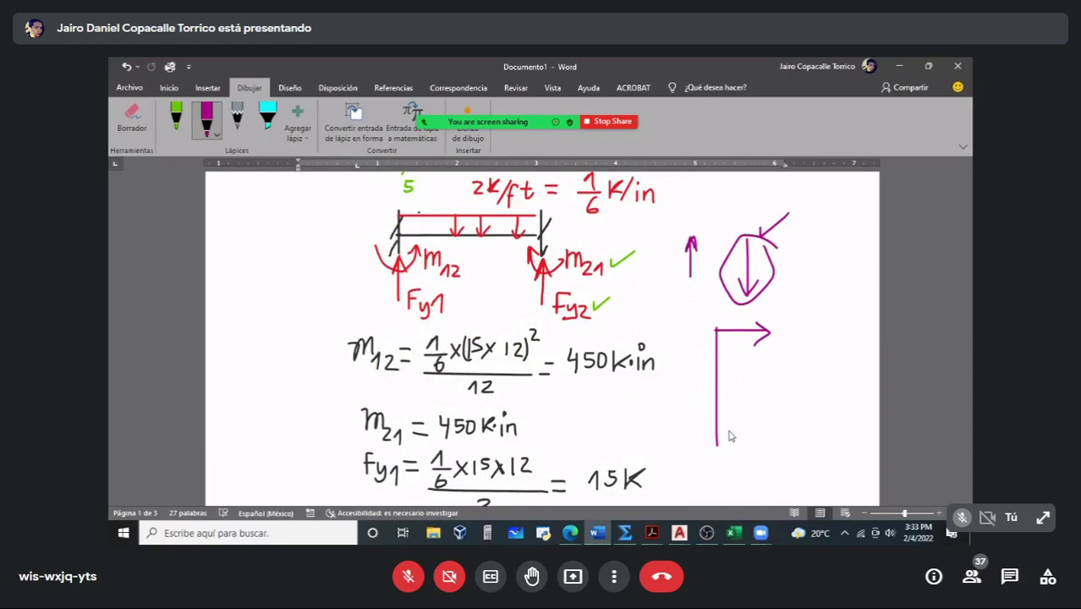
Step: Sketch a vertical column with supports at both ends above the circled arrow, hatching the lower one
scroll(731, 435, up, 2)
scroll(723, 420, up, 1)
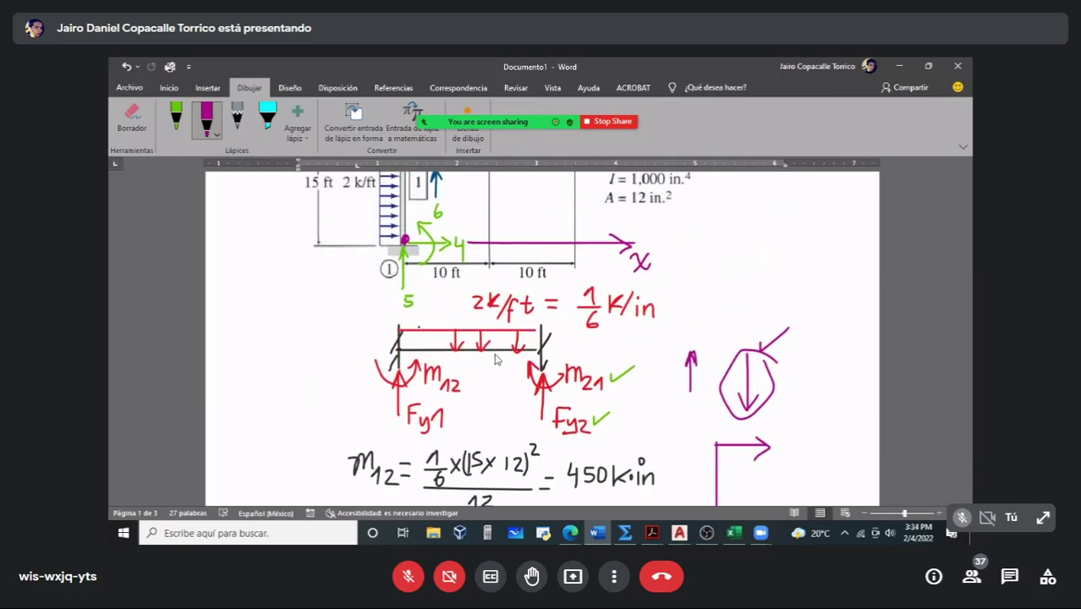
drag(733, 222, 733, 296)
mouse_move(718, 217)
mouse_down()
mouse_move(752, 214)
mouse_move(736, 219)
mouse_up()
mouse_move(718, 299)
mouse_down()
mouse_move(752, 298)
mouse_move(743, 309)
mouse_up()
Step: Switch the pen to pink and draw the distributed load as a vertical line with rightward arrows against the new column
click(213, 136)
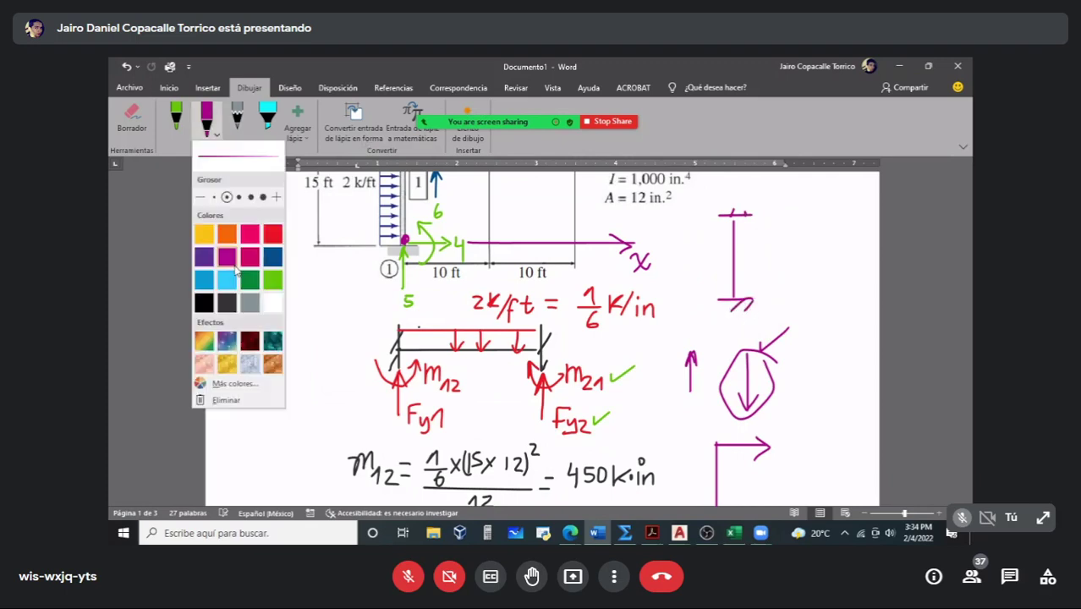
click(245, 269)
drag(709, 213, 709, 305)
drag(717, 309, 739, 299)
mouse_move(710, 264)
mouse_down()
mouse_move(733, 267)
mouse_move(723, 272)
mouse_up()
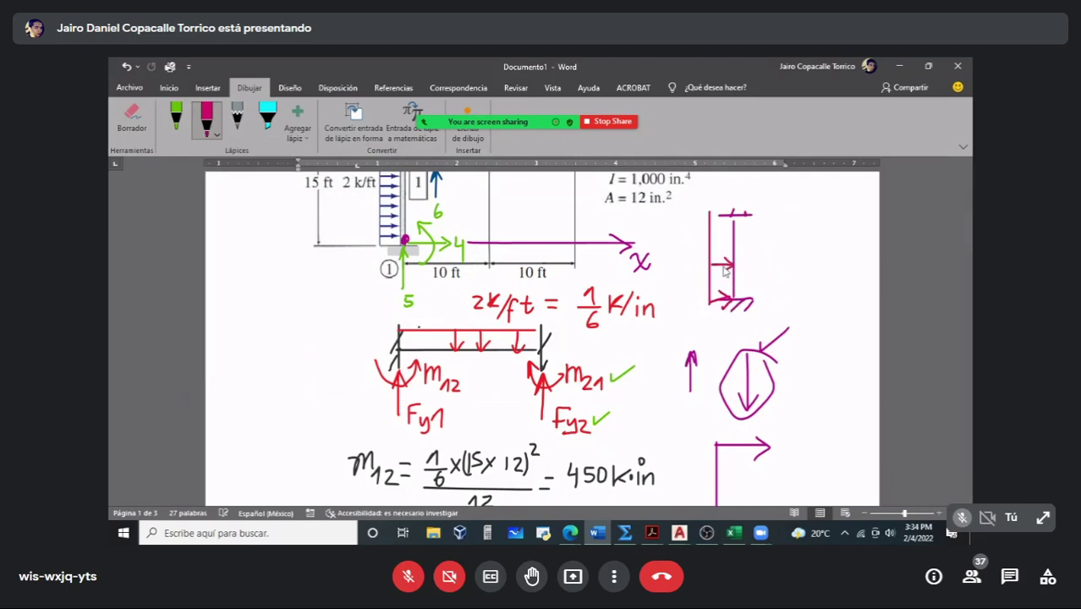
Step: Add a load arrow and an opposing leftward reaction arrow at the column's upper end, plus a separate bold rightward arrow beside them
mouse_move(705, 215)
mouse_down()
mouse_move(786, 216)
mouse_move(766, 221)
mouse_up()
mouse_move(800, 219)
mouse_down()
mouse_move(843, 218)
mouse_move(831, 228)
mouse_move(843, 218)
mouse_up()
drag(844, 218, 830, 229)
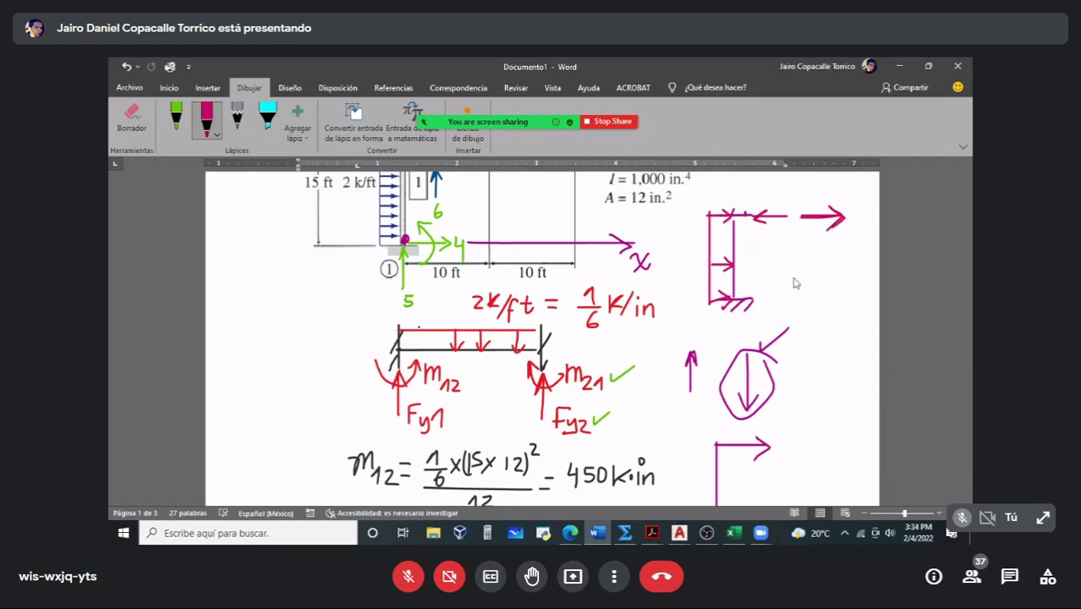
scroll(795, 283, down, 1)
scroll(795, 283, up, 3)
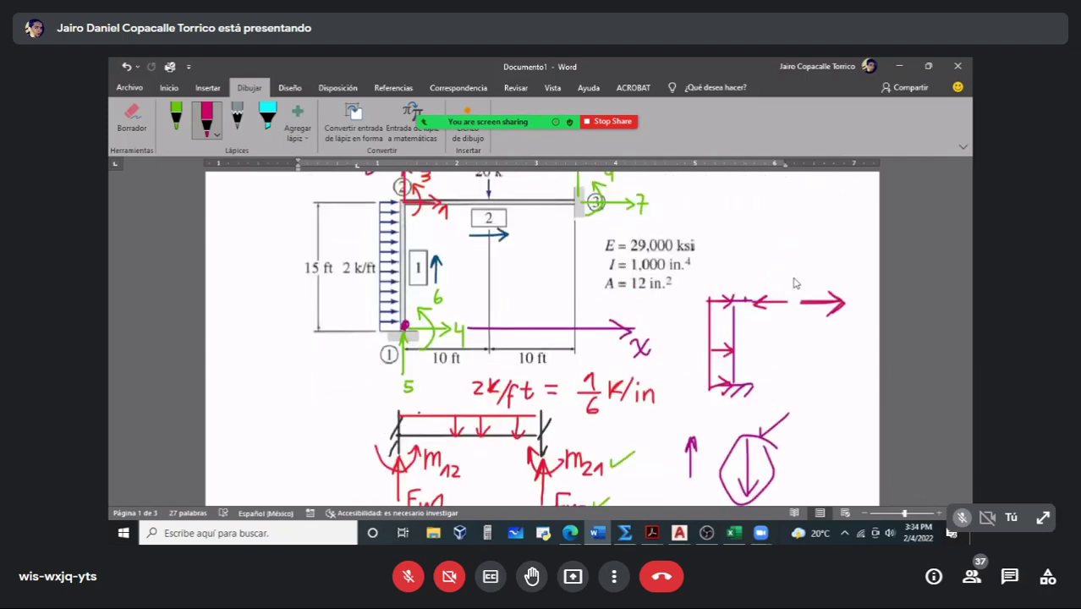
scroll(795, 283, down, 3)
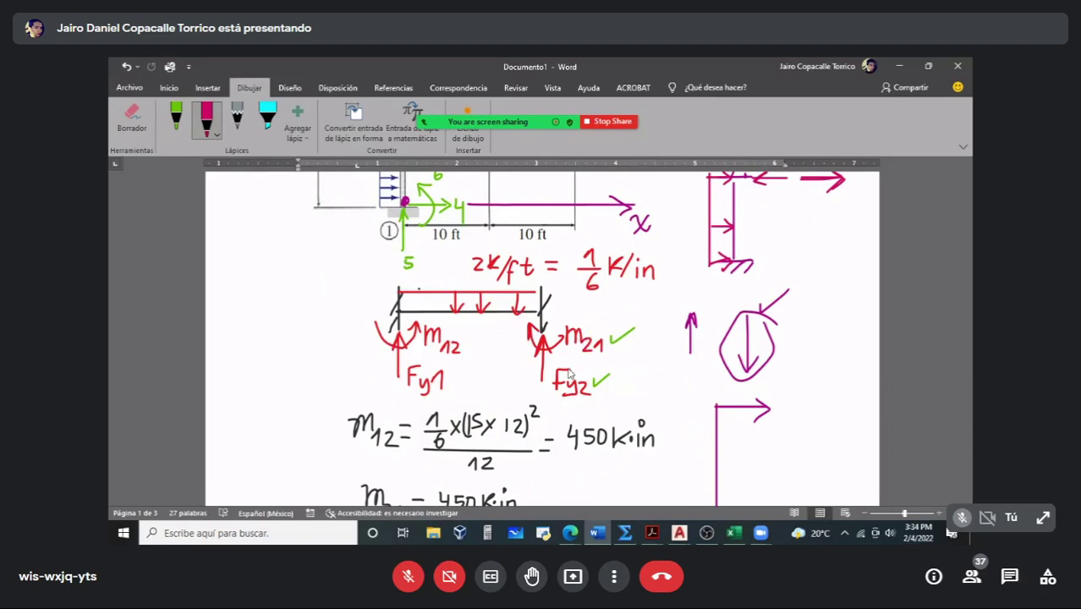
Step: Draw a pink counterclockwise moment arrow at the frame sketch's corner and label it 450 K·in
scroll(569, 373, down, 4)
scroll(476, 388, up, 2)
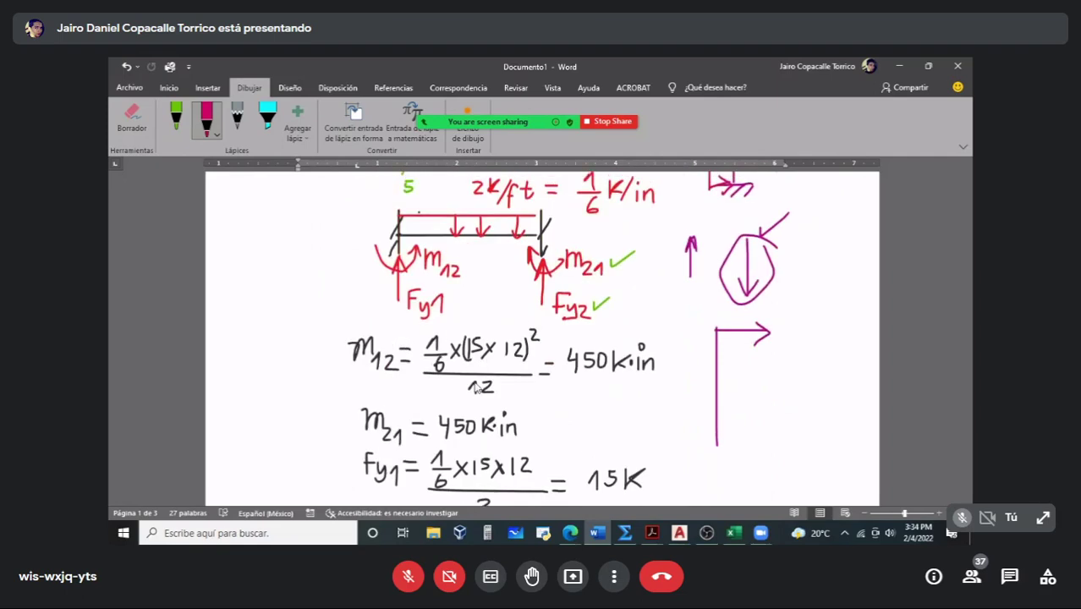
scroll(477, 387, down, 3)
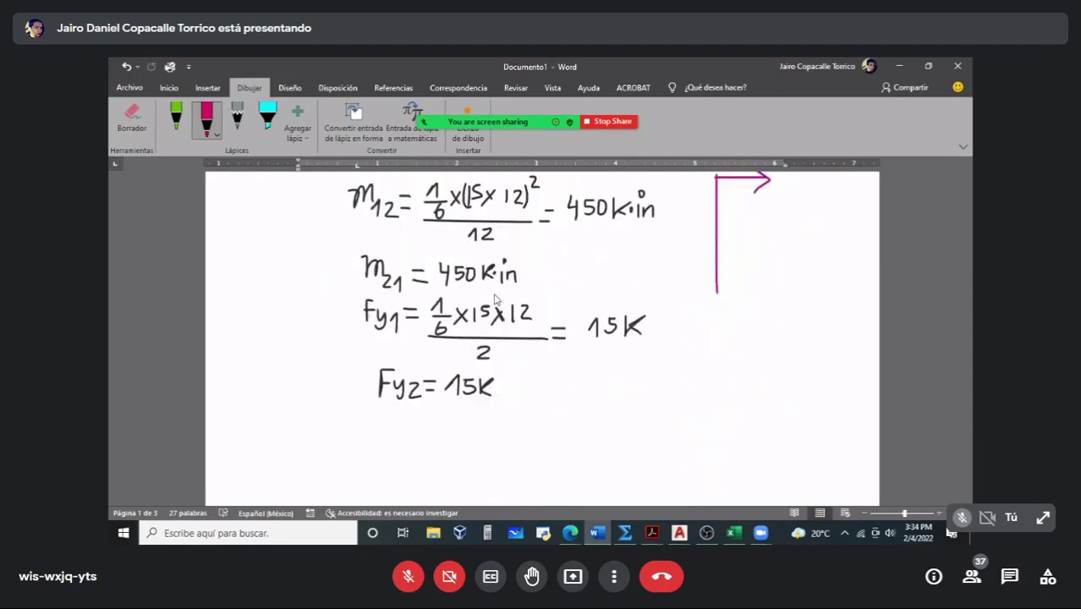
scroll(496, 302, down, 15)
scroll(495, 300, up, 1)
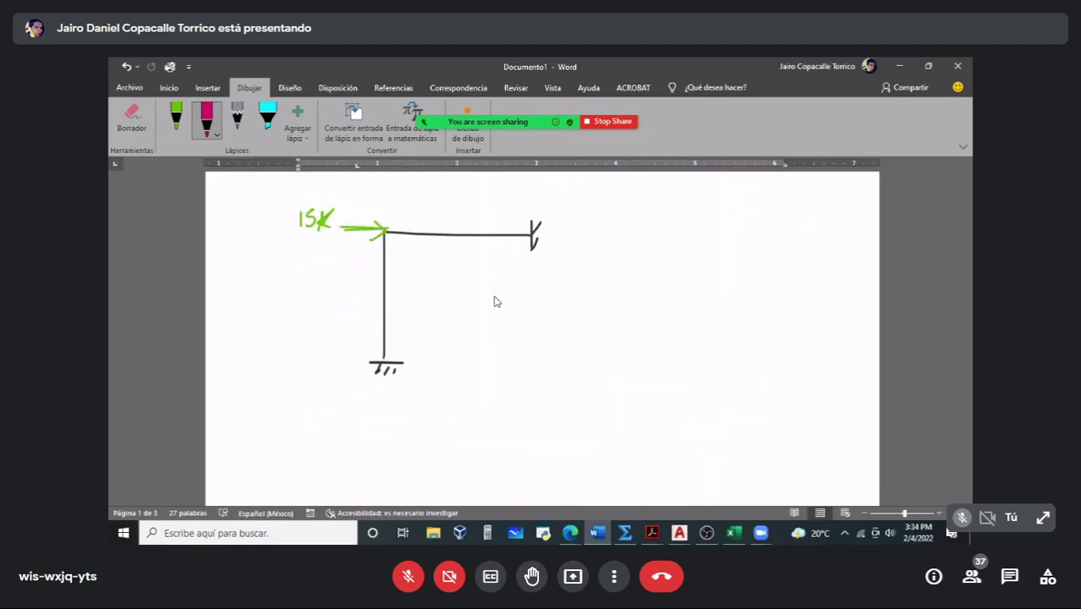
mouse_move(359, 235)
mouse_down()
mouse_move(367, 272)
mouse_move(317, 295)
mouse_move(386, 300)
mouse_up()
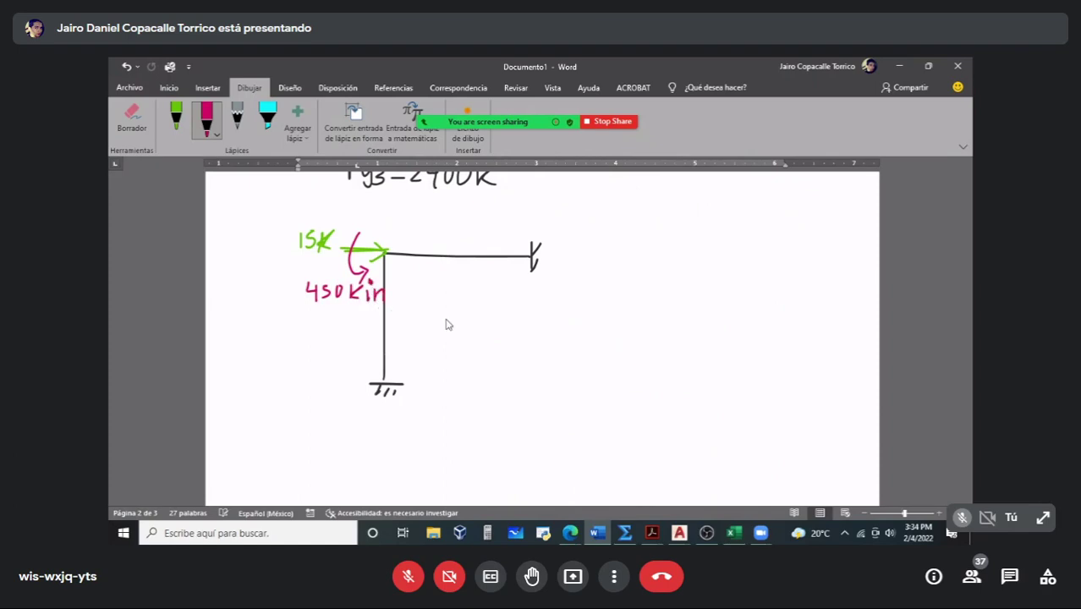
Step: Add a pink clockwise moment arrow at the same corner of the frame sketch and label it 600 K·in
scroll(447, 321, up, 12)
scroll(446, 324, down, 2)
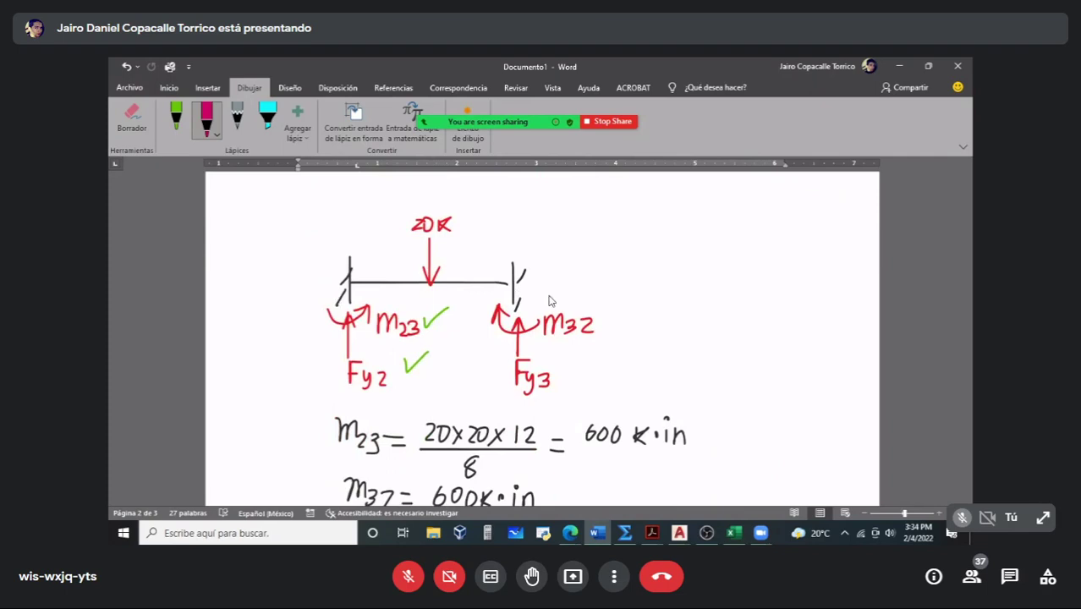
scroll(513, 323, down, 2)
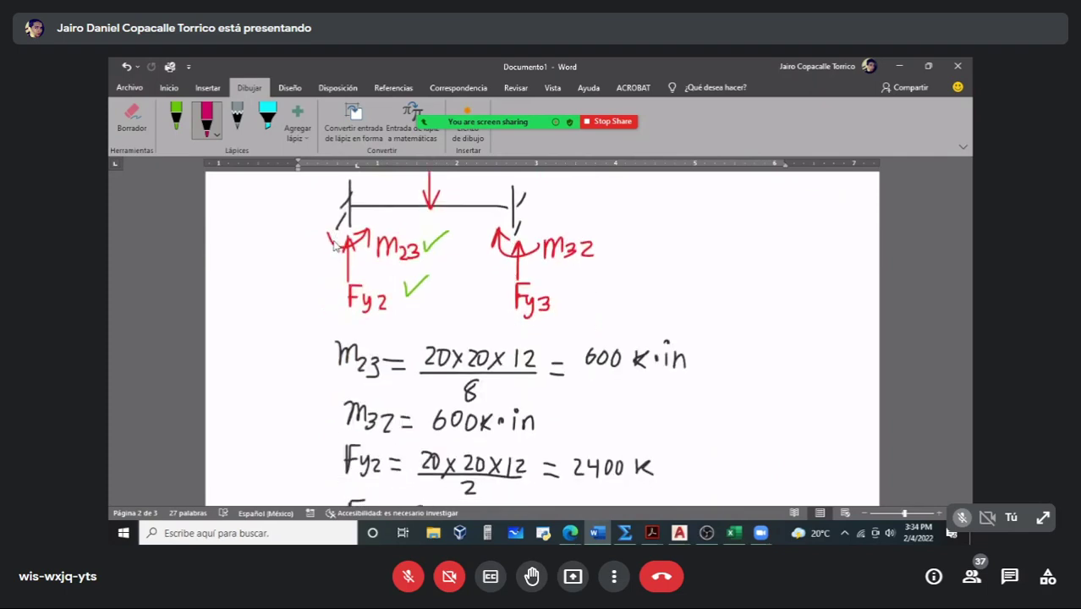
scroll(428, 318, down, 1)
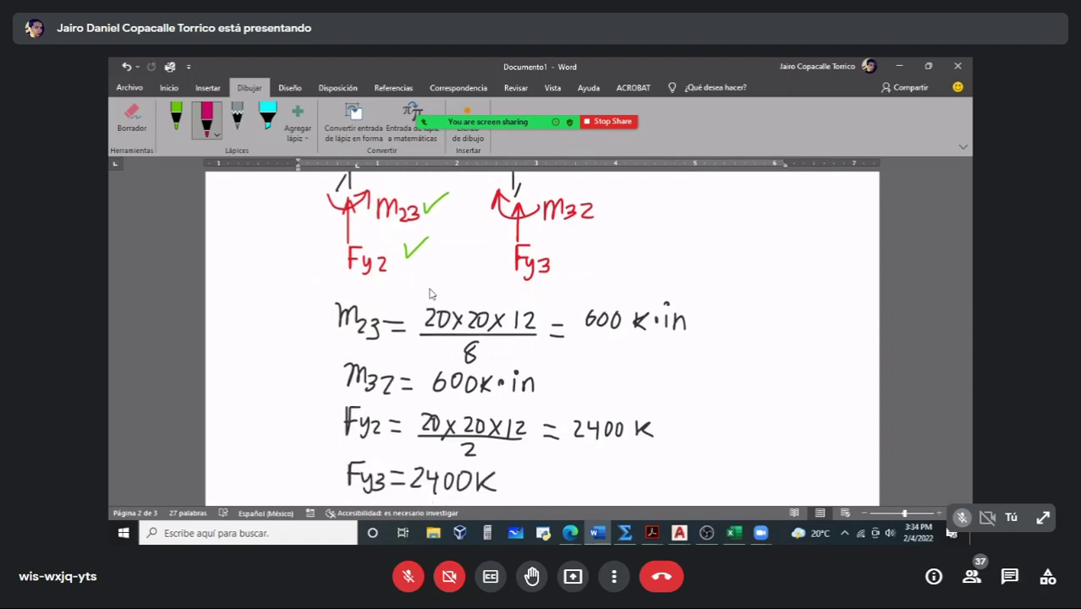
scroll(410, 281, up, 1)
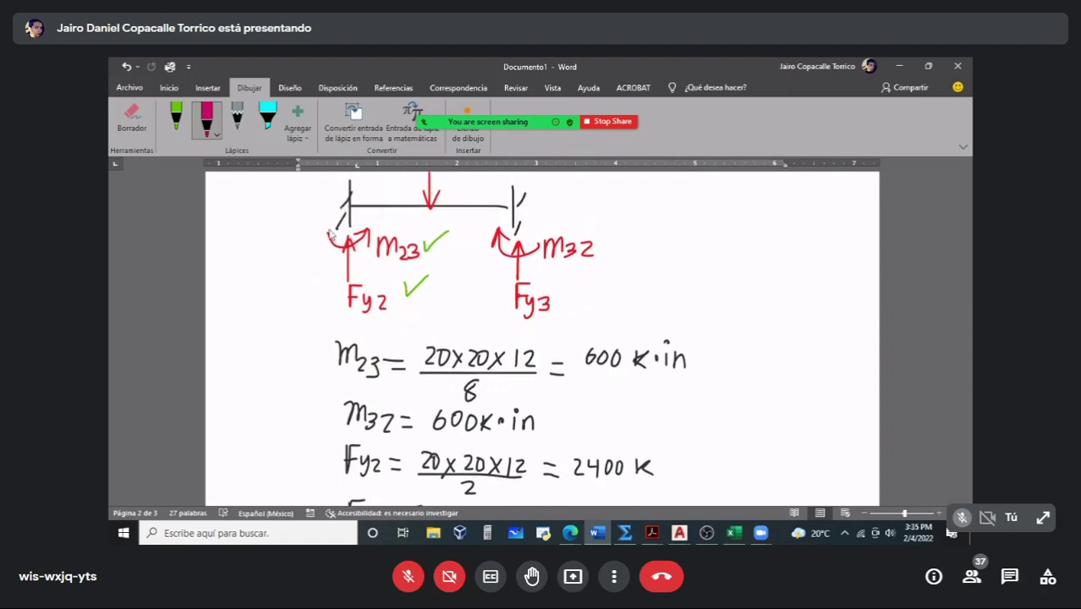
scroll(376, 243, down, 6)
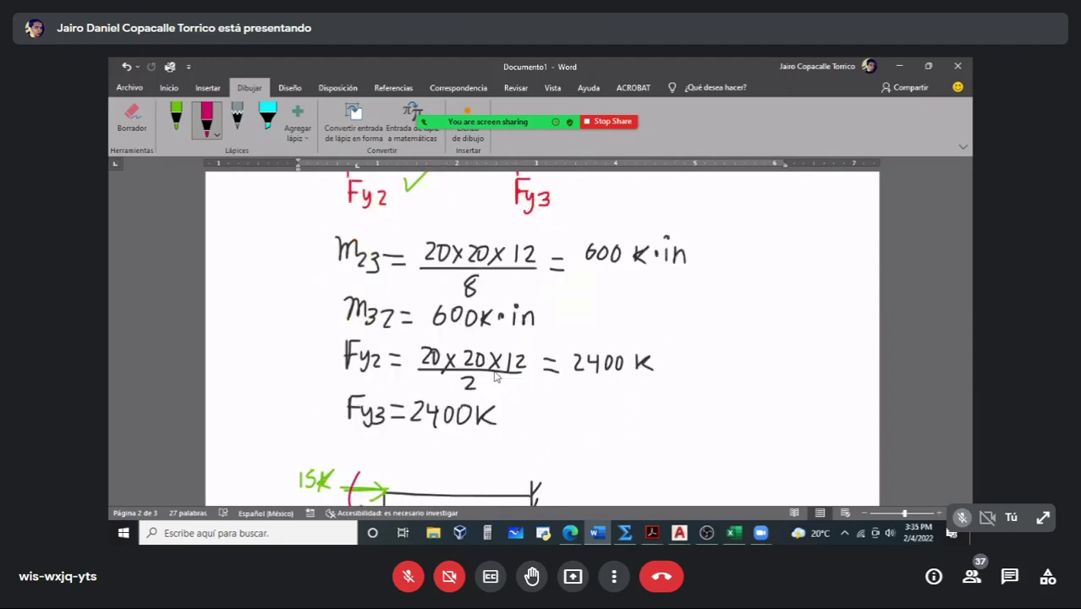
mouse_move(396, 339)
mouse_down()
mouse_move(423, 414)
mouse_move(466, 404)
mouse_move(477, 415)
mouse_move(486, 401)
mouse_move(502, 421)
mouse_up()
scroll(414, 387, up, 2)
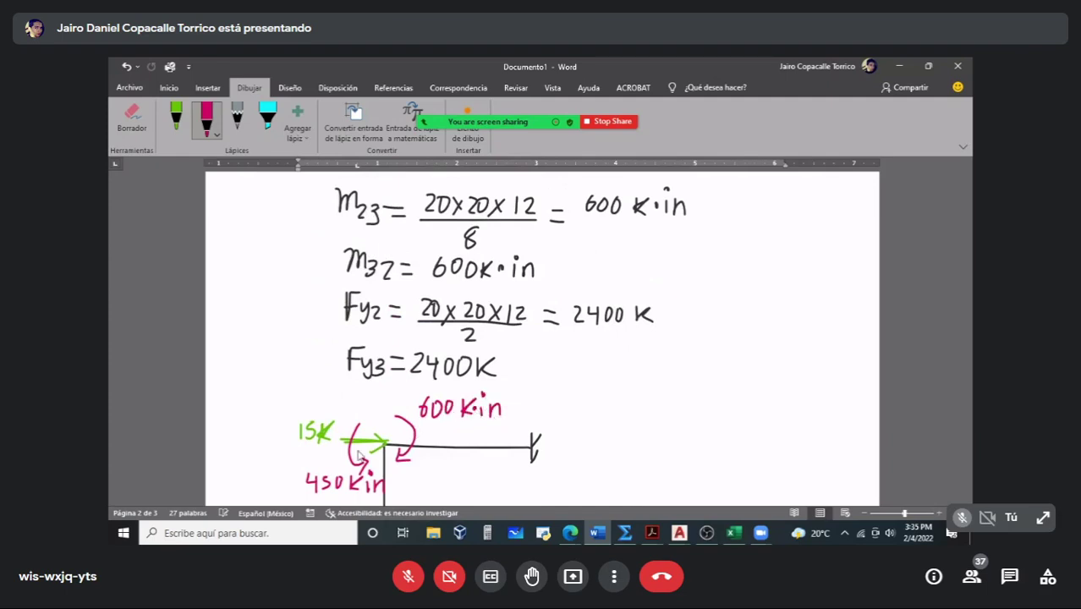
Step: Draw a downward force arrow onto the frame's corner, retrace it in light blue and label it 2400 K
scroll(362, 450, down, 1)
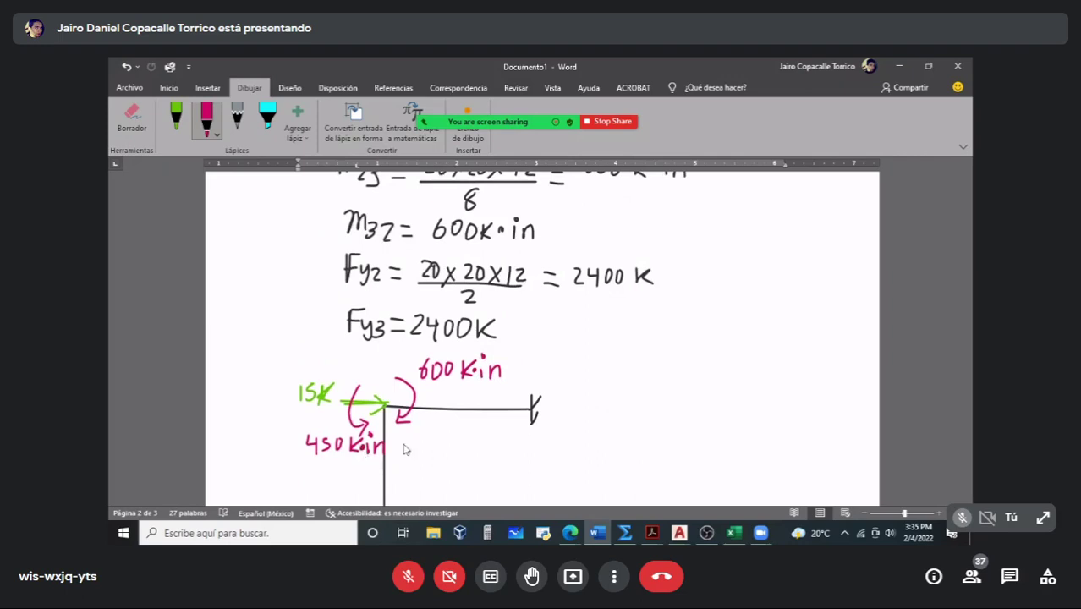
scroll(447, 425, up, 5)
scroll(420, 365, up, 2)
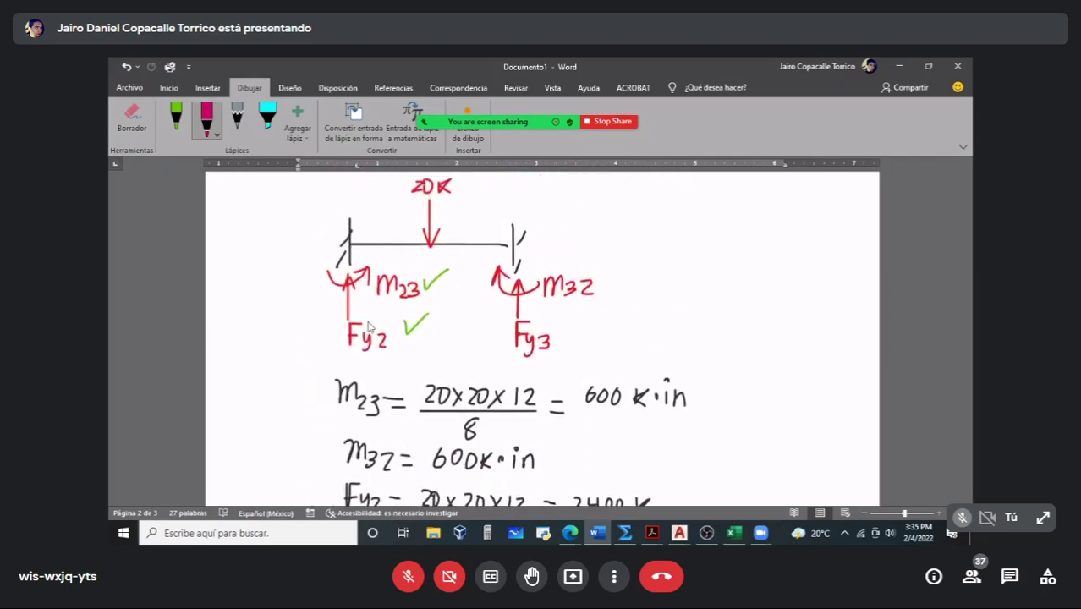
scroll(376, 355, down, 2)
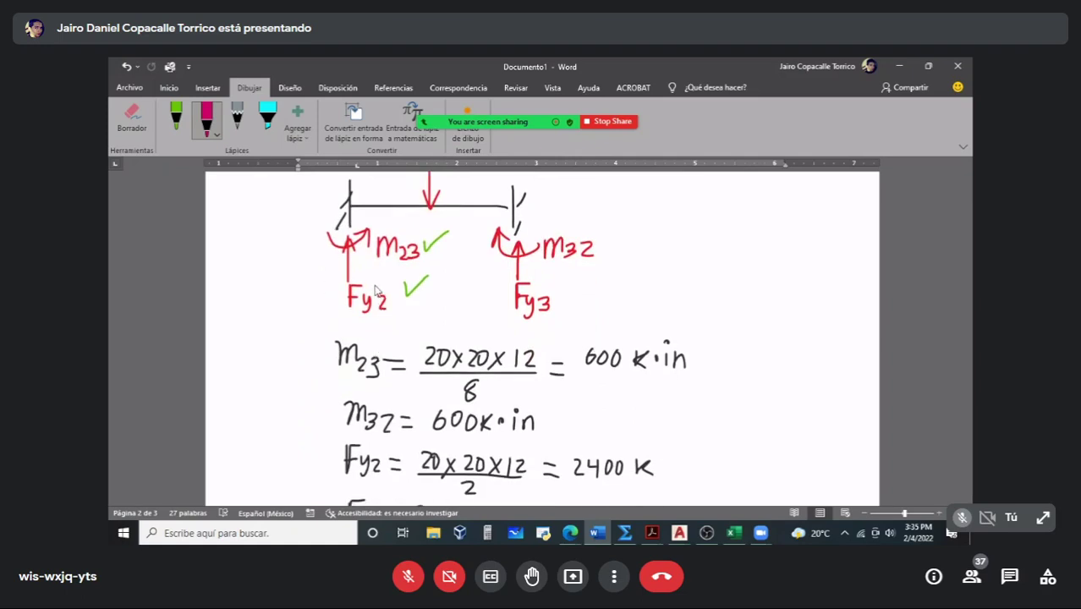
scroll(412, 336, down, 4)
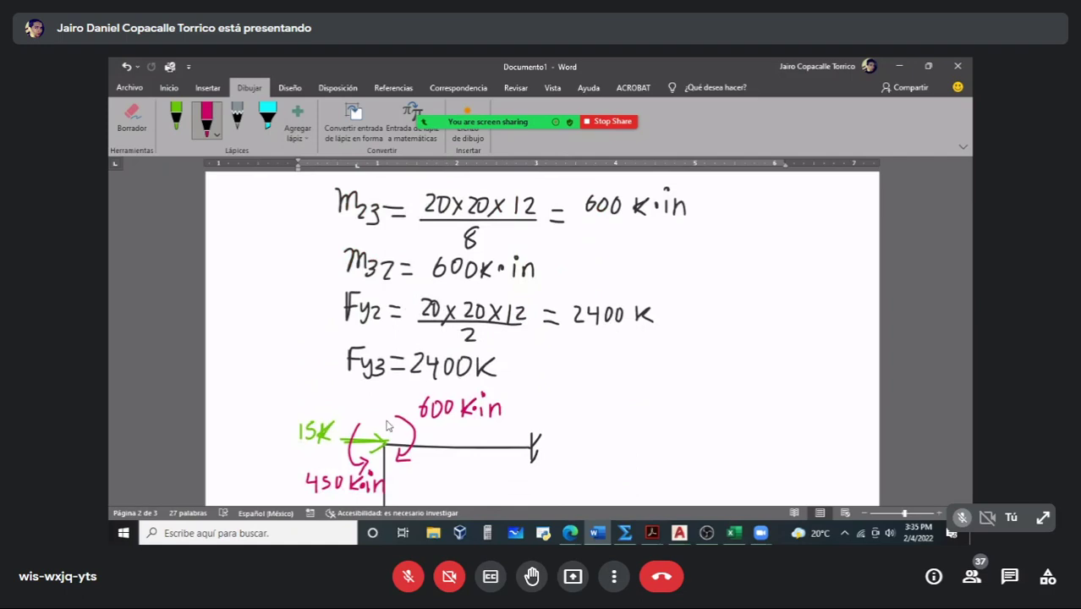
mouse_move(388, 400)
mouse_down()
mouse_move(387, 440)
mouse_move(380, 423)
mouse_up()
click(207, 120)
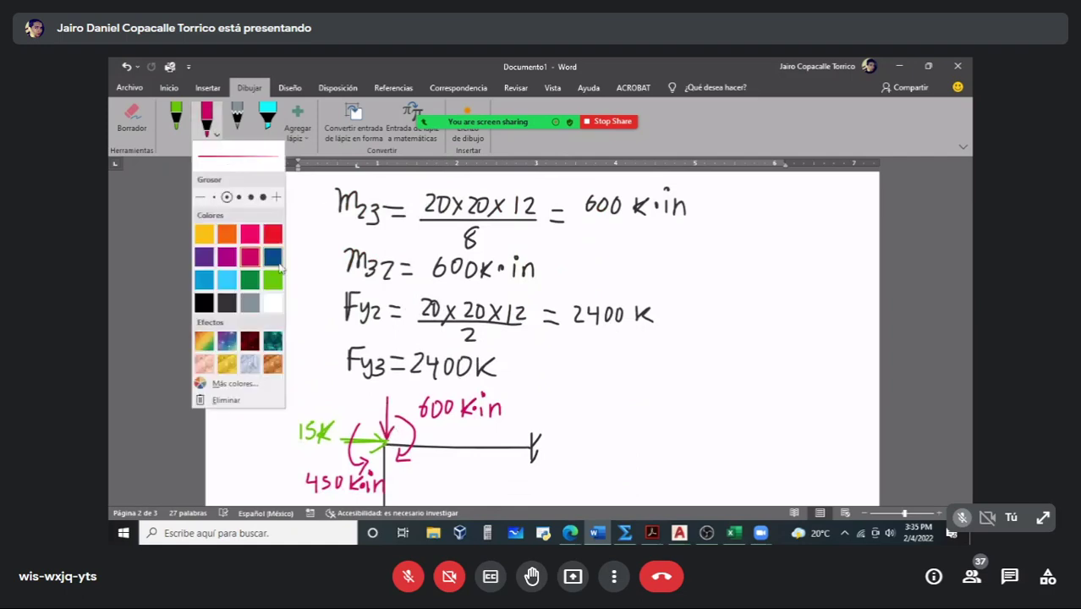
click(230, 282)
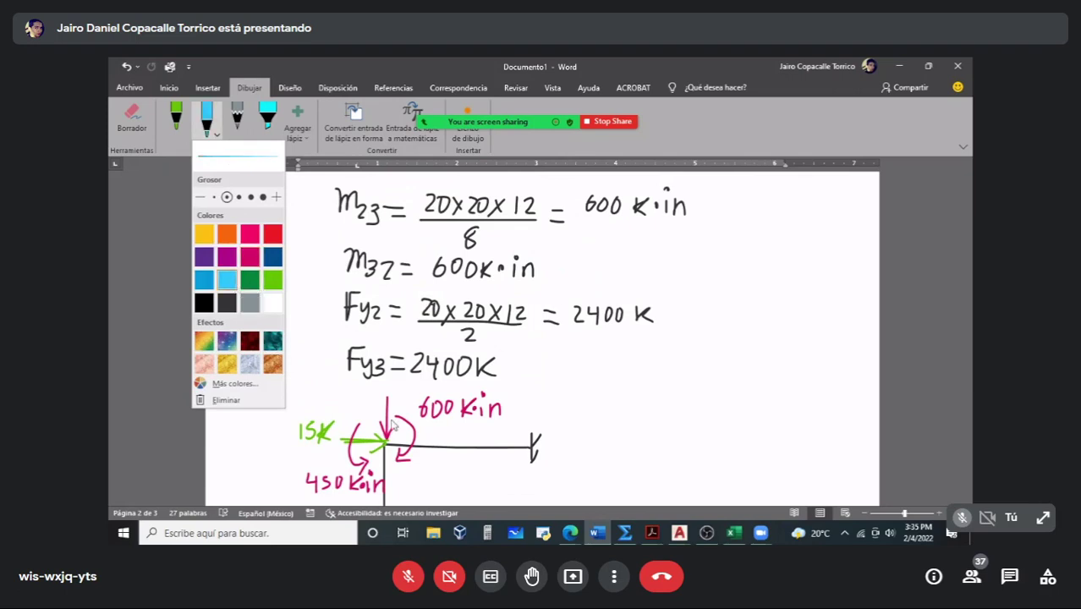
drag(387, 399, 387, 440)
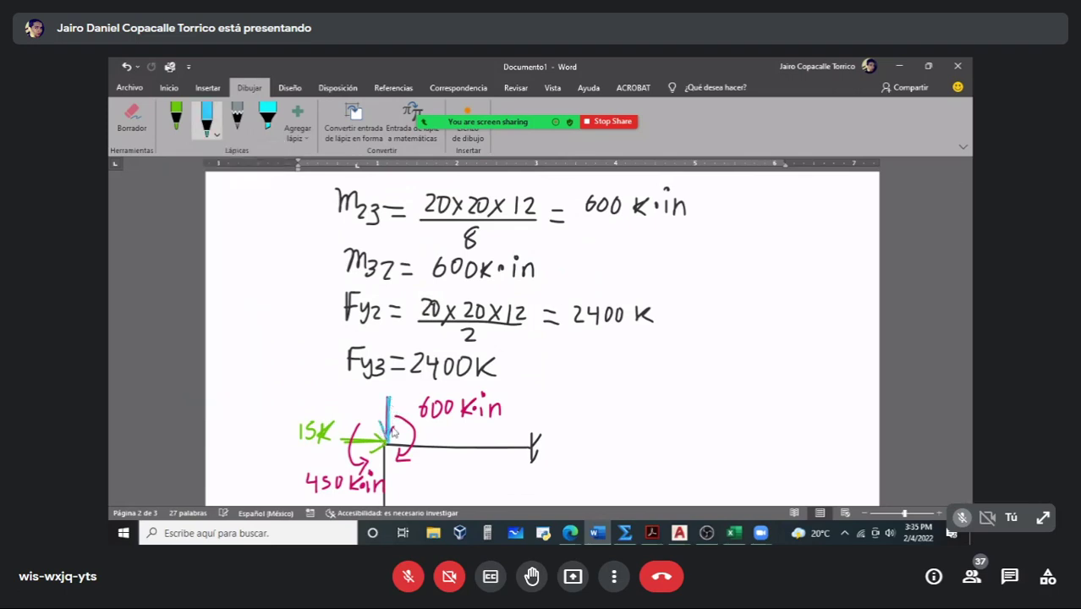
mouse_move(337, 387)
mouse_down()
mouse_move(347, 399)
mouse_move(377, 385)
mouse_move(403, 399)
mouse_up()
Step: Set the pen to dark grey and erase the stray vertical line at the end of page 2
scroll(526, 357, down, 3)
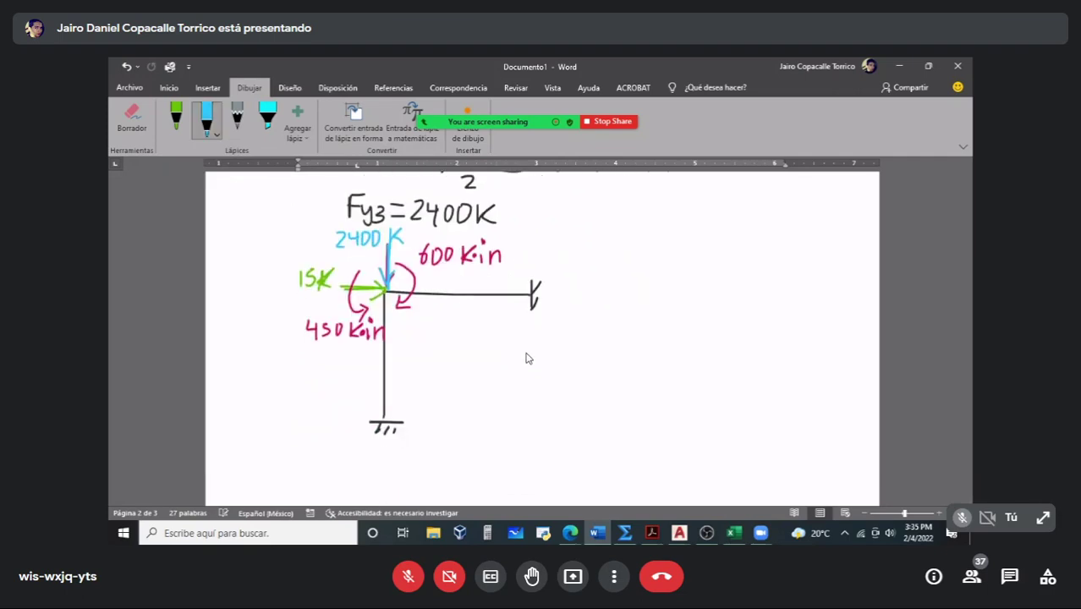
click(206, 119)
click(226, 303)
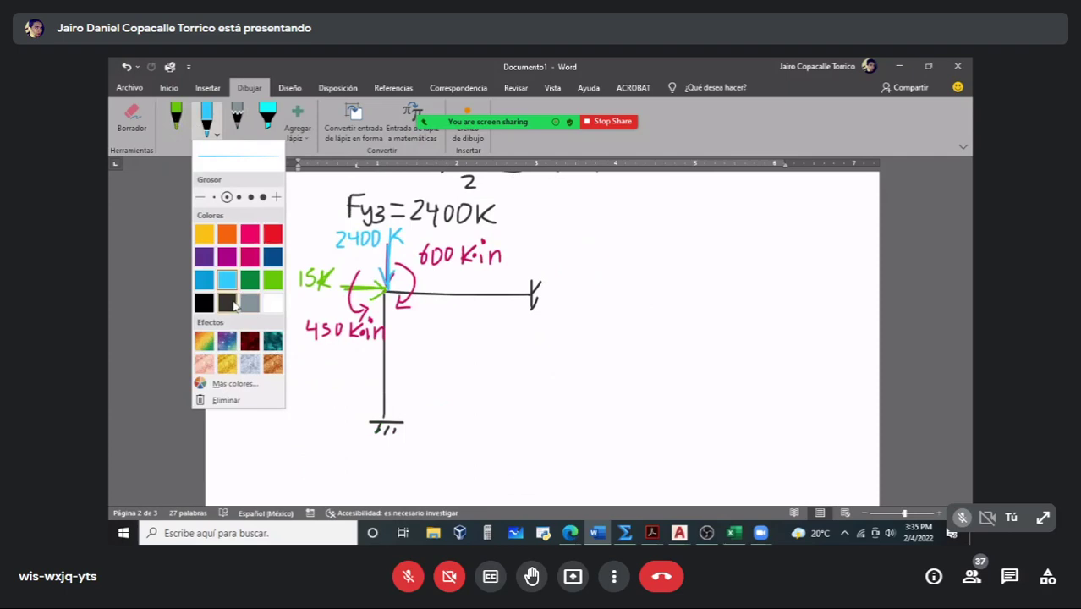
scroll(638, 307, down, 10)
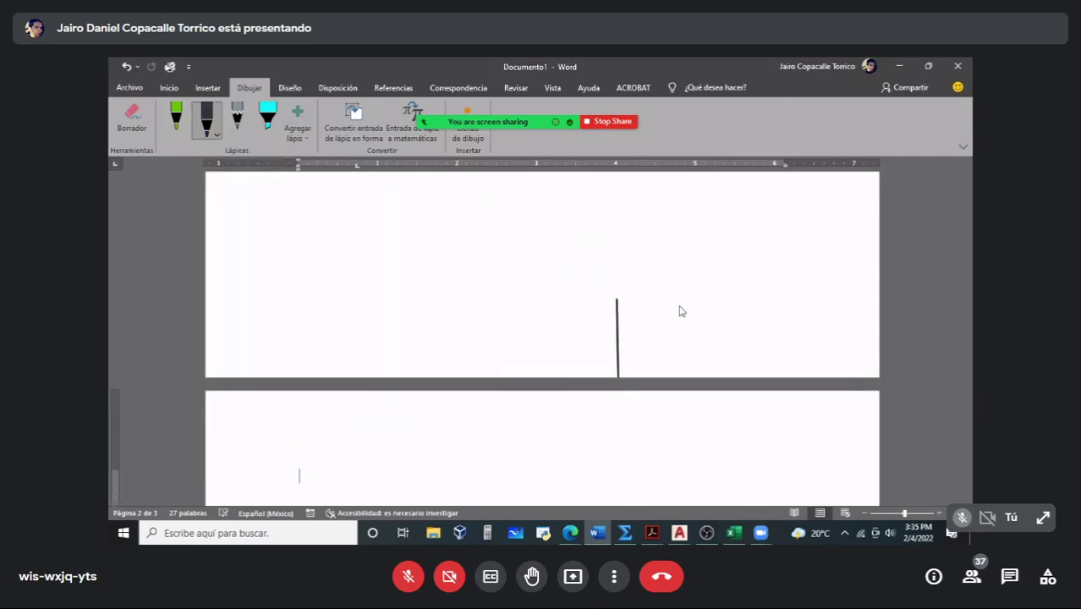
click(141, 133)
click(616, 342)
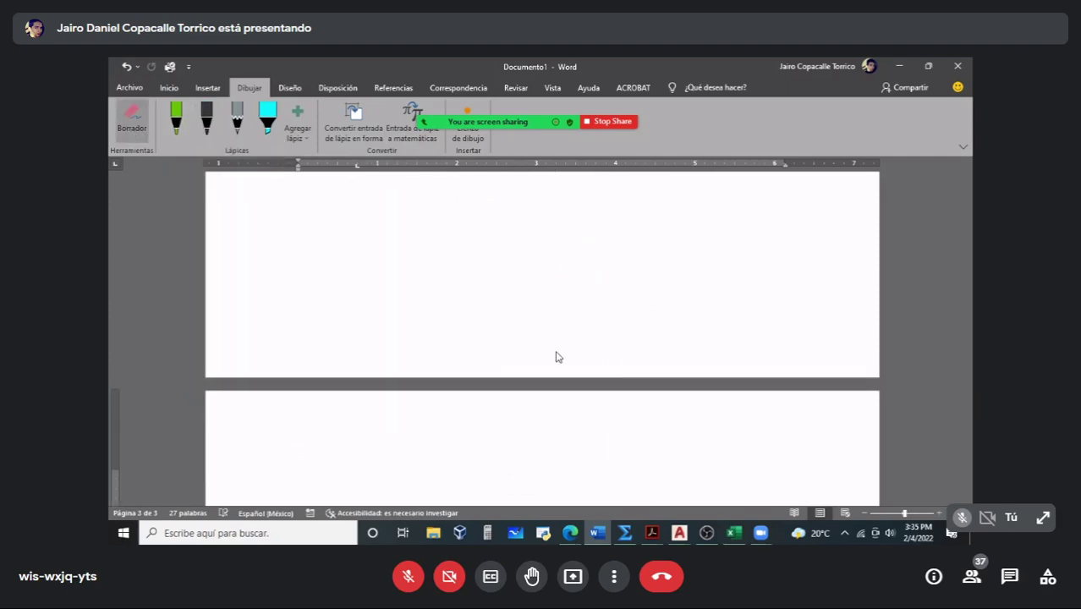
scroll(611, 334, up, 5)
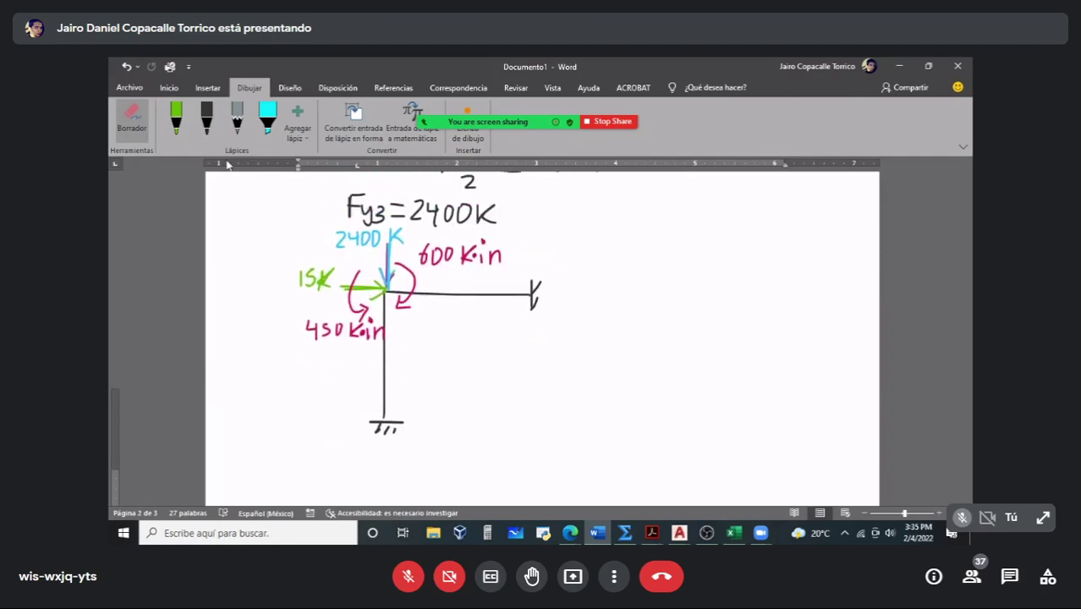
Step: Sketch a second, unloaded frame in dark grey beside the loaded one, with hatched supports at the beam and column ends
click(206, 119)
mouse_move(618, 297)
mouse_down()
mouse_move(780, 297)
mouse_move(780, 317)
mouse_up()
mouse_move(617, 297)
mouse_down()
mouse_move(616, 433)
mouse_move(639, 436)
mouse_move(609, 448)
mouse_up()
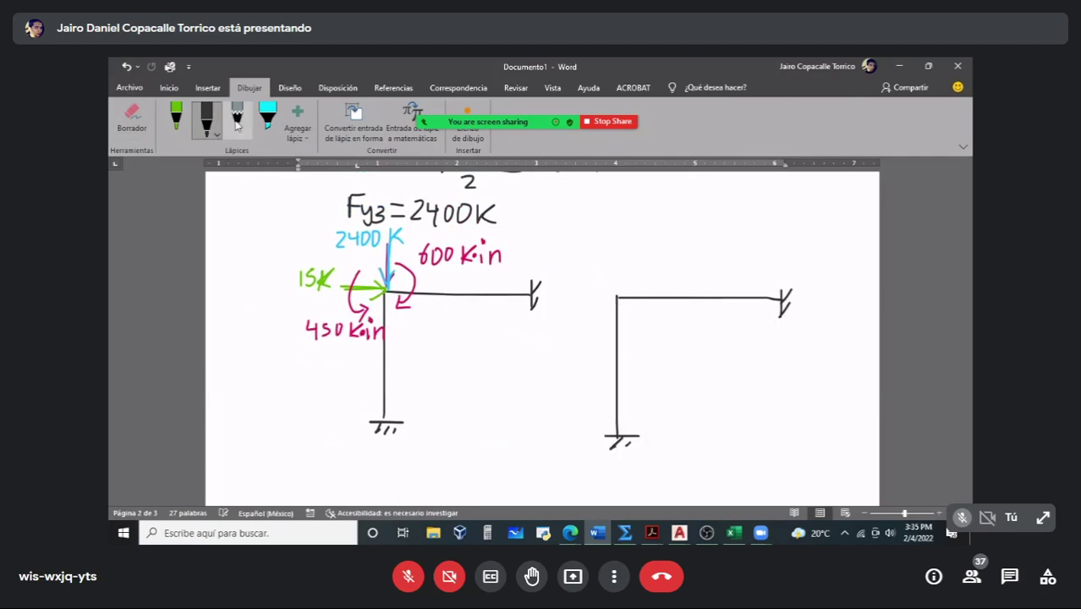
Step: Draw a downward arrow at the second frame's corner, replace it with a dark blue one, and label it 2400 K
click(206, 123)
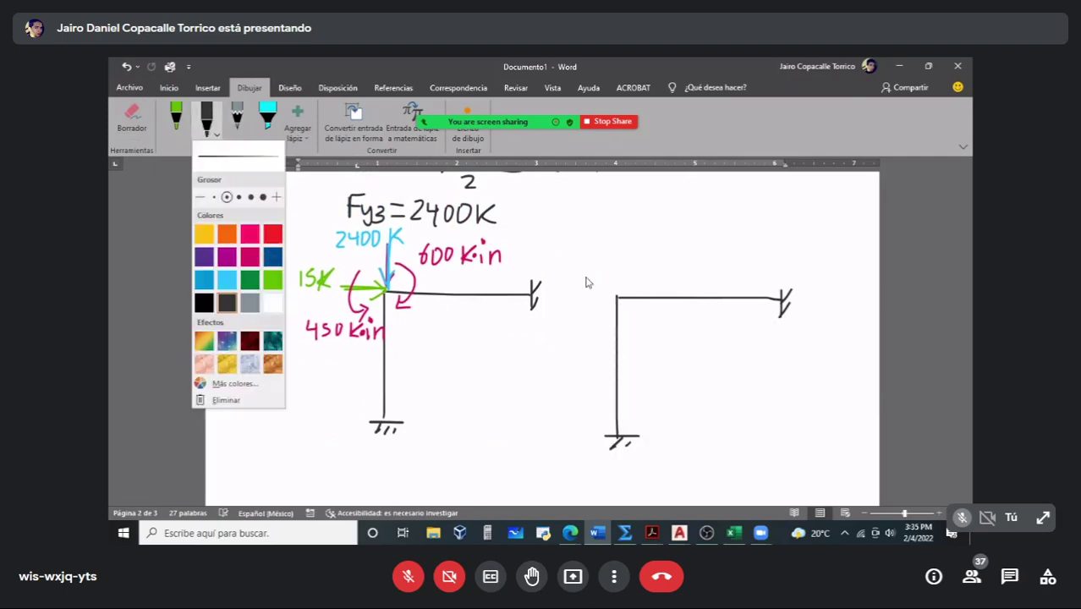
mouse_move(615, 254)
mouse_down()
mouse_move(616, 296)
mouse_move(624, 283)
mouse_up()
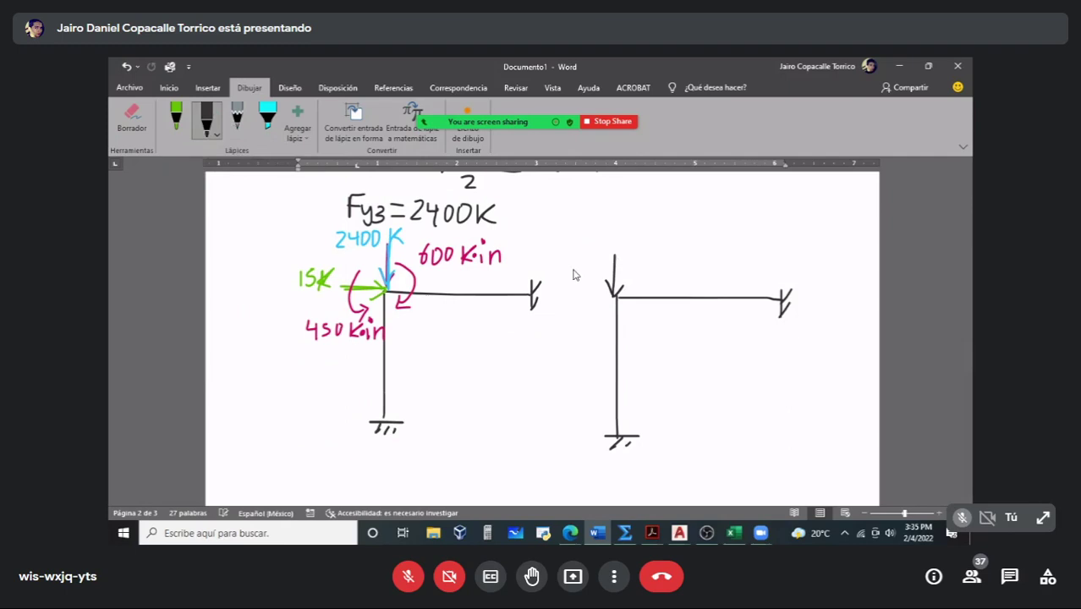
click(207, 123)
click(272, 256)
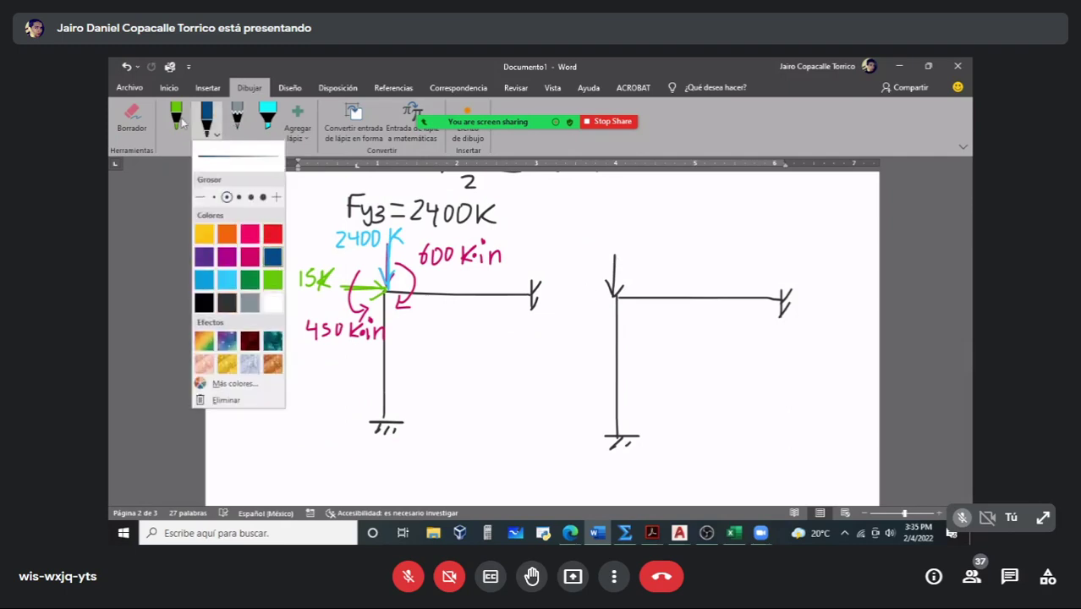
click(131, 123)
click(613, 270)
drag(636, 286, 602, 296)
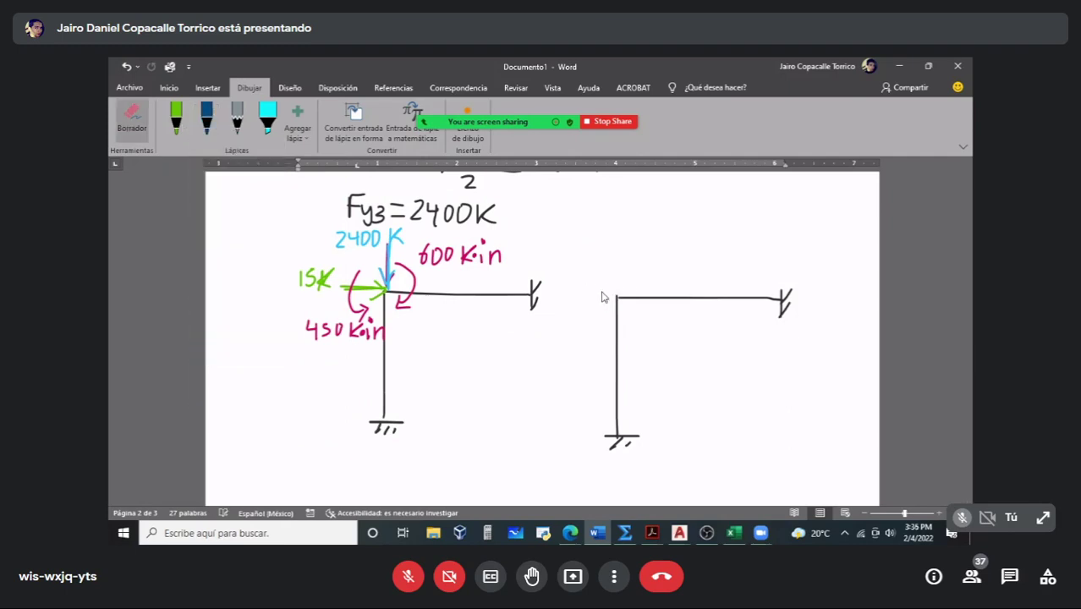
click(206, 122)
drag(617, 253, 626, 293)
drag(590, 219, 600, 228)
mouse_move(605, 217)
mouse_down()
mouse_move(610, 230)
mouse_move(627, 218)
mouse_move(656, 229)
mouse_up()
Step: Add a green rightward arrow labelled 15K and a purple clockwise moment labelled 150 K·in at the second frame's corner
click(176, 117)
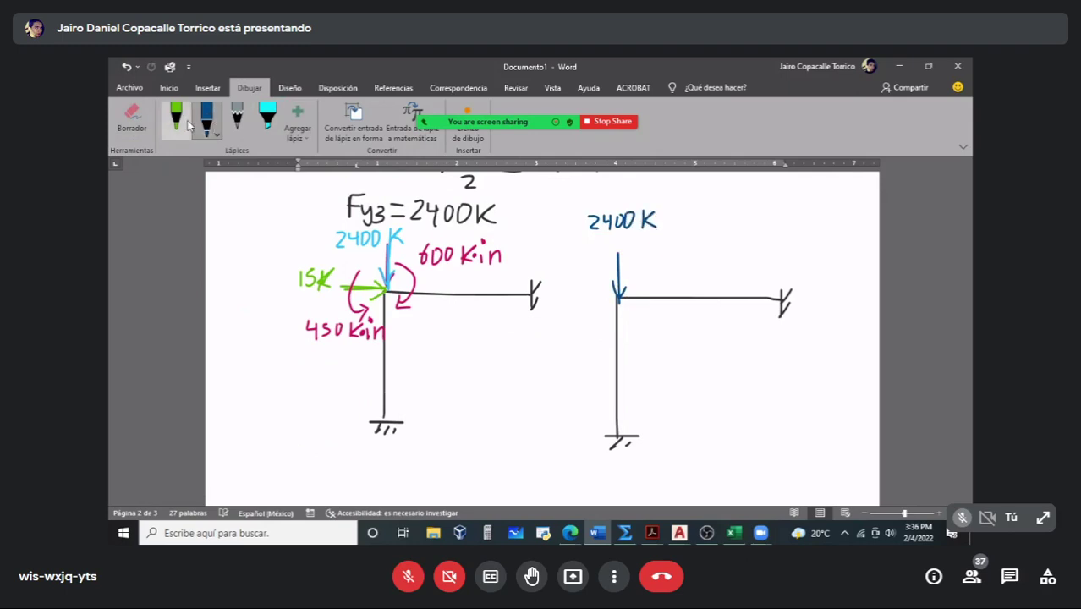
mouse_move(565, 297)
mouse_down()
mouse_move(612, 298)
mouse_move(549, 332)
mouse_move(575, 331)
mouse_up()
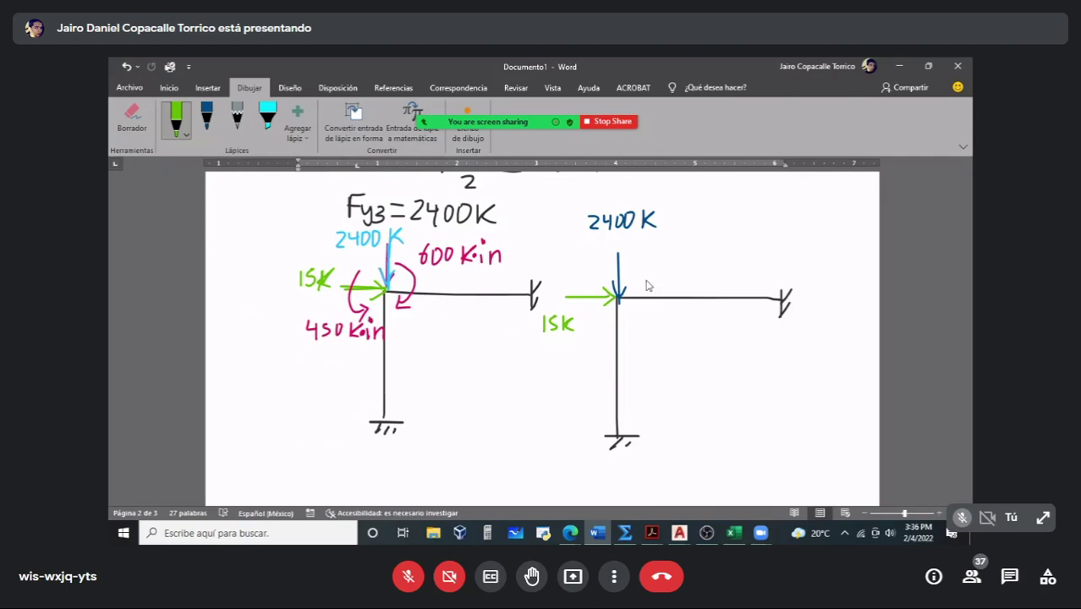
click(176, 118)
click(196, 256)
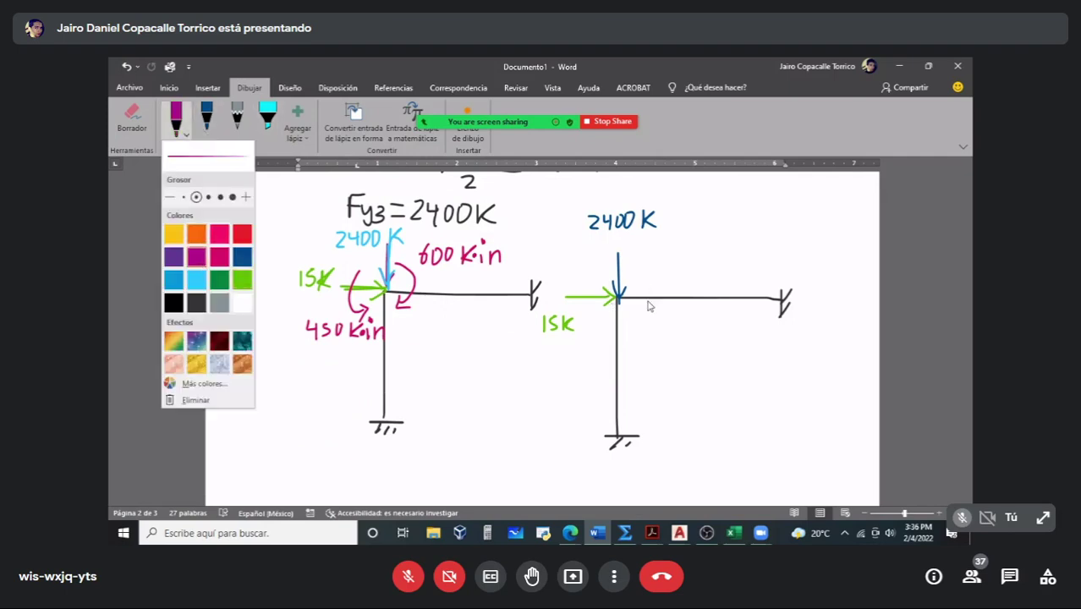
mouse_move(634, 279)
mouse_down()
mouse_move(626, 328)
mouse_move(666, 284)
mouse_move(703, 289)
mouse_move(732, 275)
mouse_move(736, 284)
mouse_up()
click(719, 266)
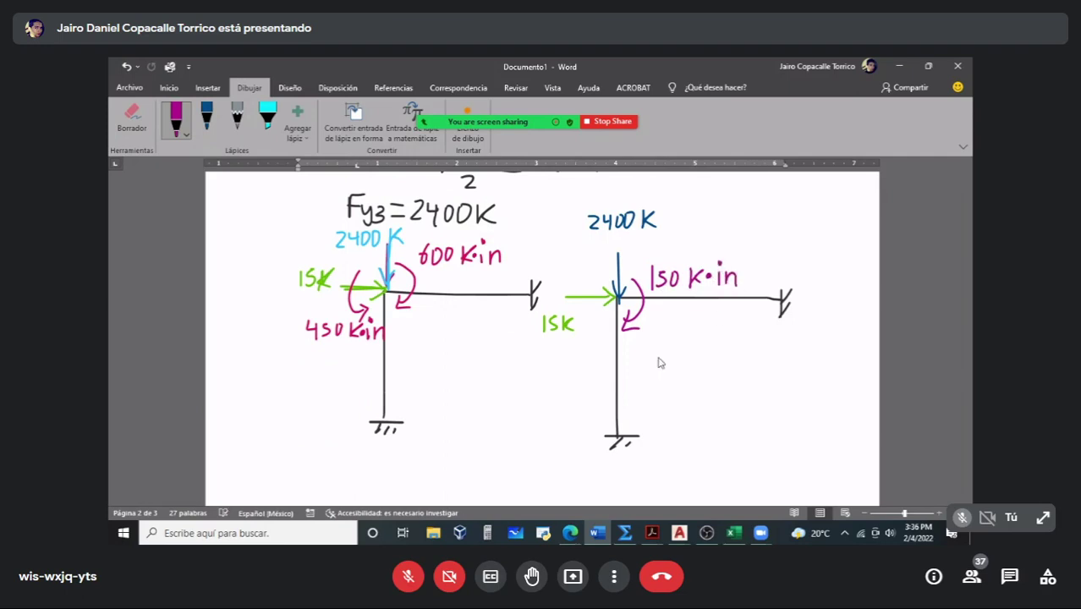
Step: Handwrite the caption "Diagrama cargas conocidas" in purple below the second frame
scroll(668, 381, down, 2)
scroll(680, 372, up, 2)
scroll(659, 328, down, 2)
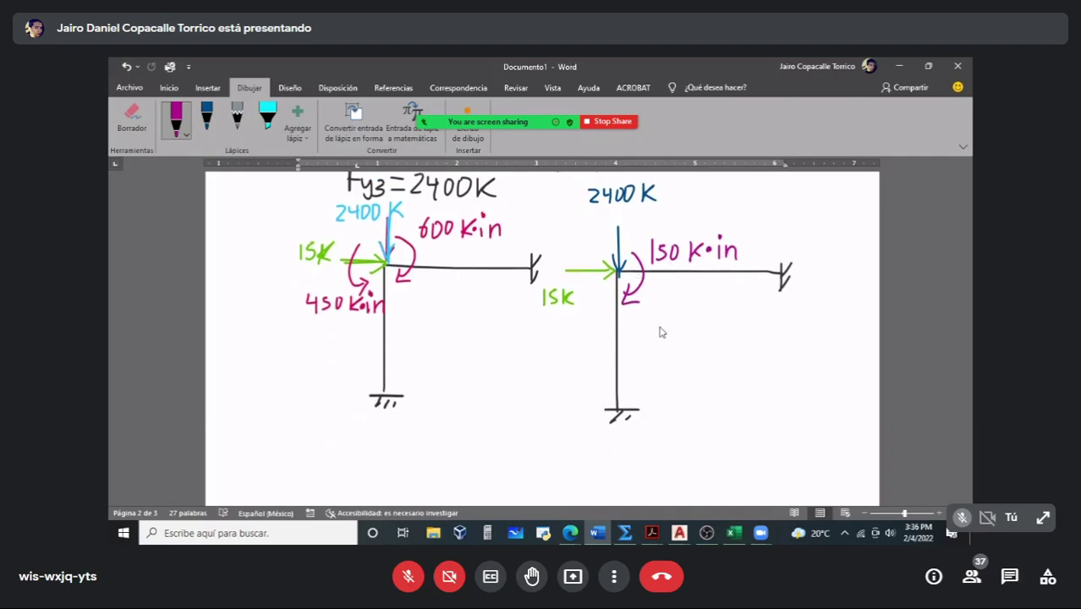
mouse_move(605, 384)
mouse_down()
mouse_move(606, 405)
mouse_move(636, 391)
mouse_move(647, 391)
mouse_move(647, 410)
mouse_move(659, 390)
mouse_move(673, 403)
mouse_move(710, 391)
mouse_move(725, 407)
mouse_up()
click(624, 382)
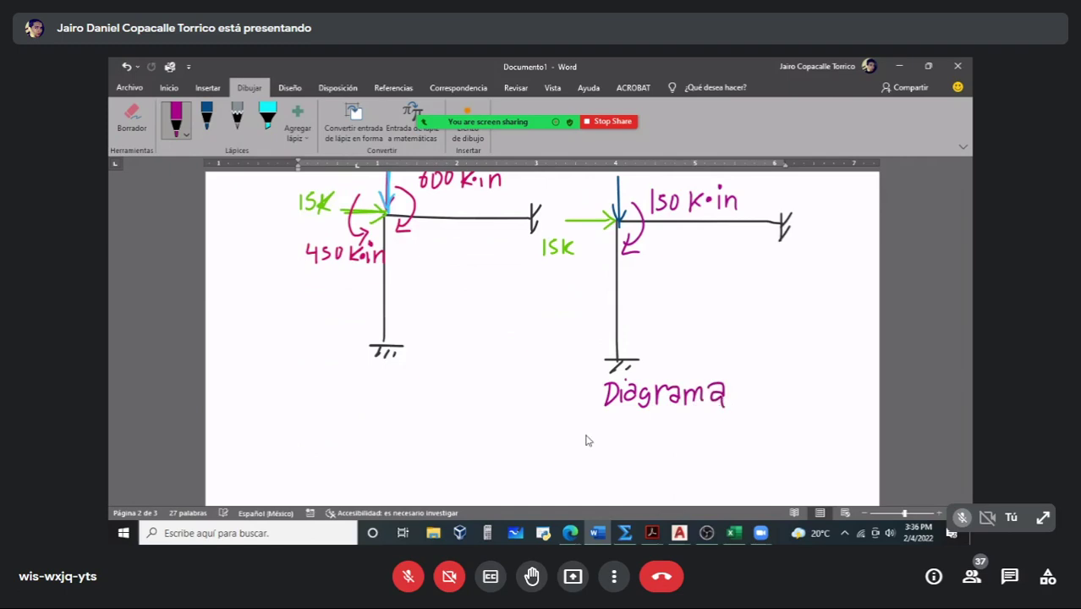
mouse_move(600, 412)
mouse_down()
mouse_move(617, 428)
mouse_move(629, 414)
mouse_move(670, 417)
mouse_move(656, 428)
mouse_move(692, 418)
mouse_move(698, 430)
mouse_up()
mouse_move(708, 416)
mouse_down()
mouse_move(717, 425)
mouse_move(804, 416)
mouse_up()
scroll(664, 389, up, 1)
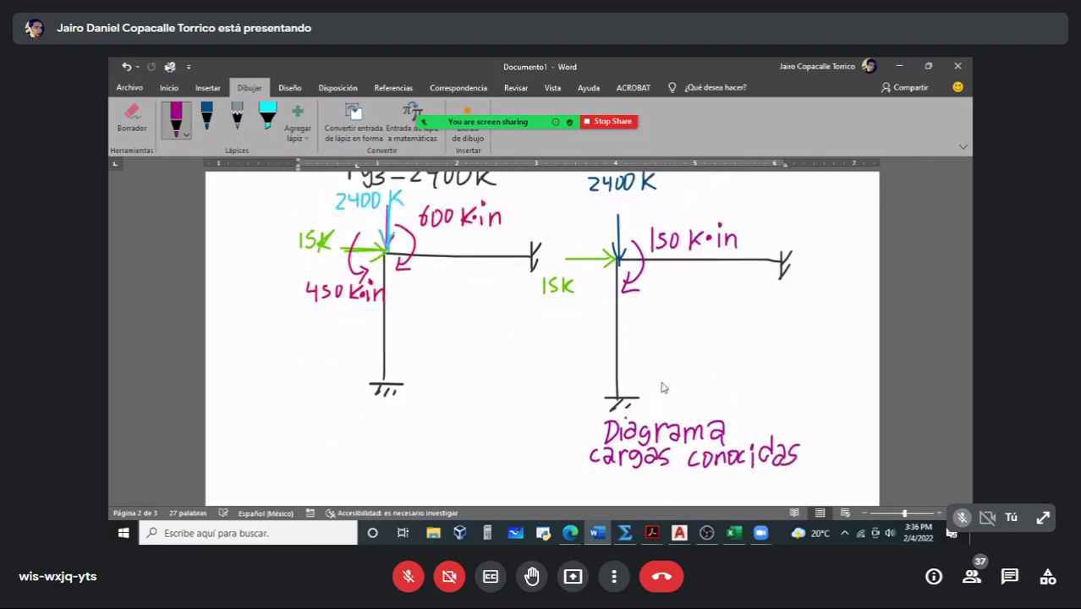
scroll(663, 387, up, 1)
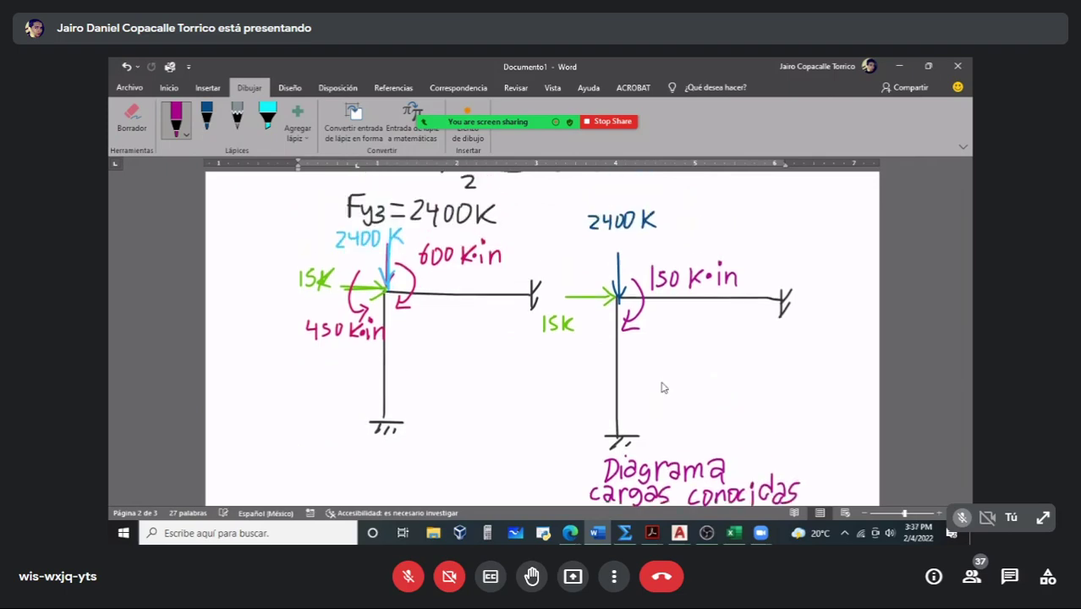
Step: Check the degree-of-freedom numbering on the original frame figure in the Word document, and return to the Excel worksheet
click(735, 534)
click(735, 534)
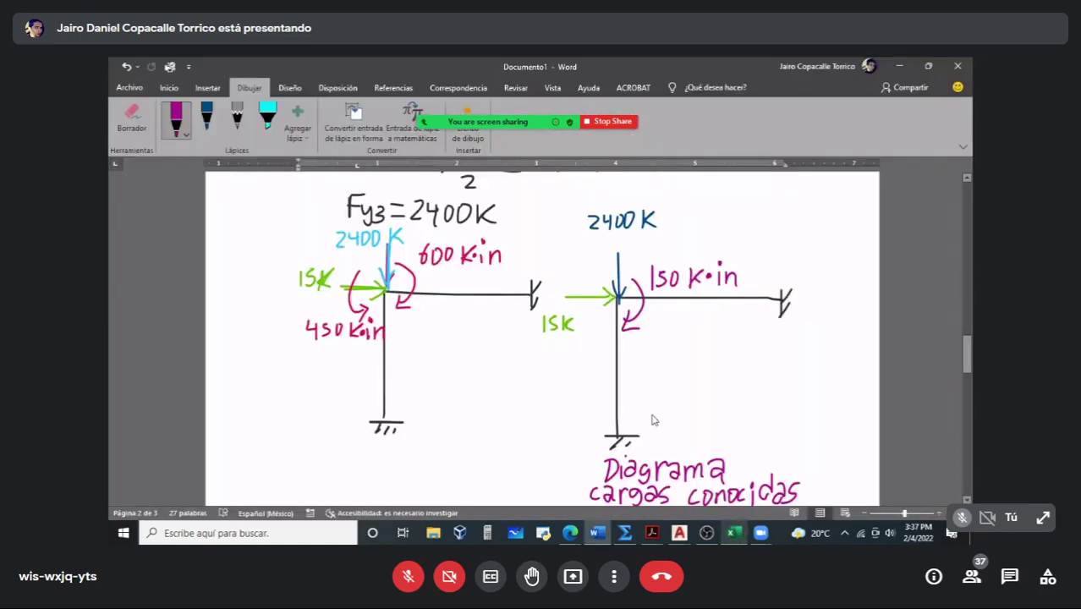
scroll(607, 327, up, 14)
scroll(607, 327, up, 20)
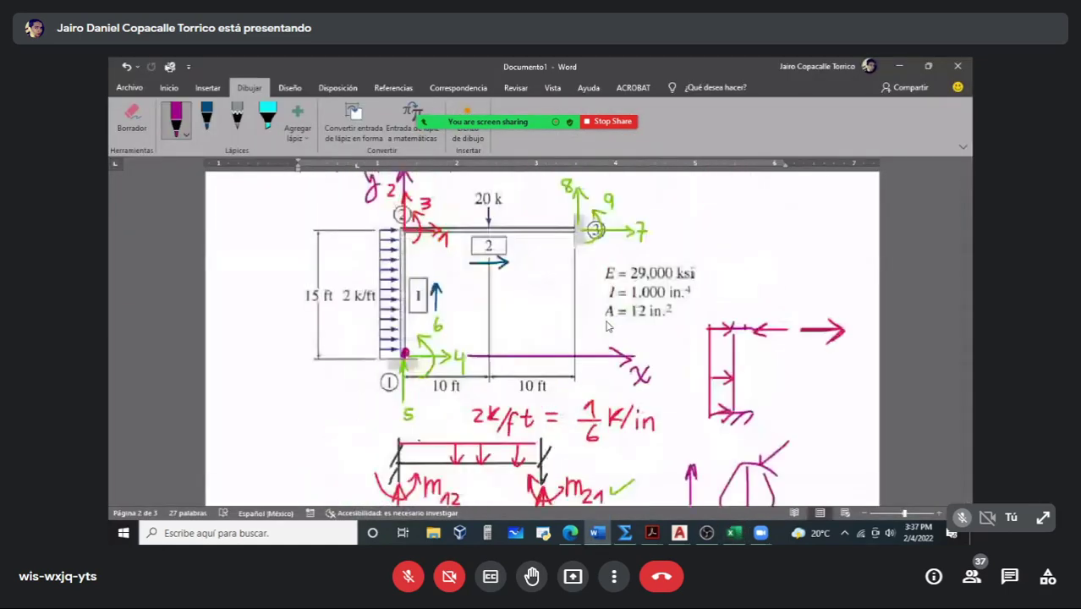
scroll(607, 326, up, 1)
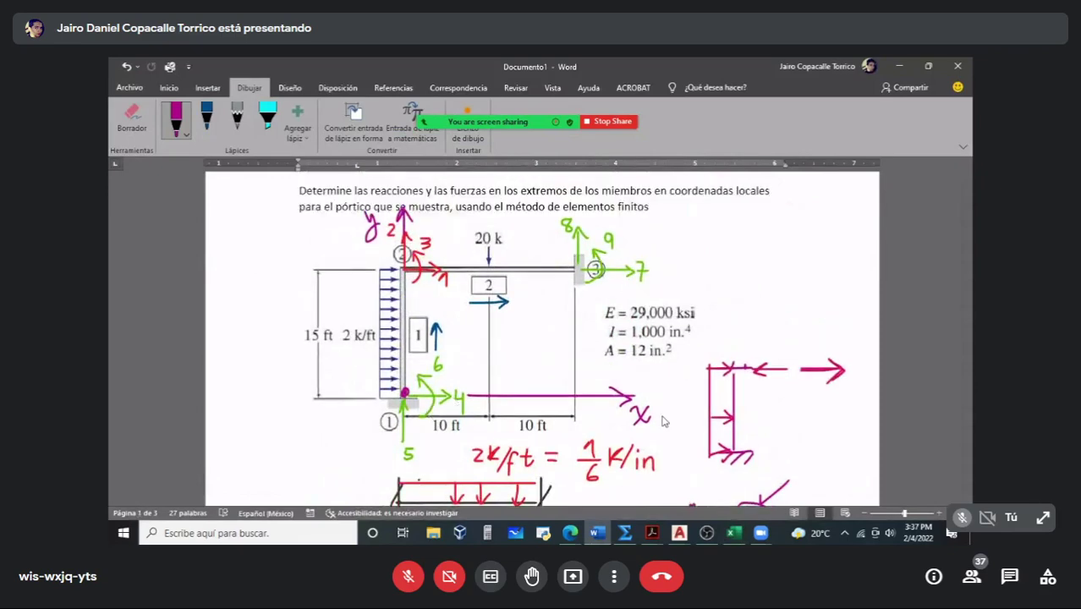
click(734, 533)
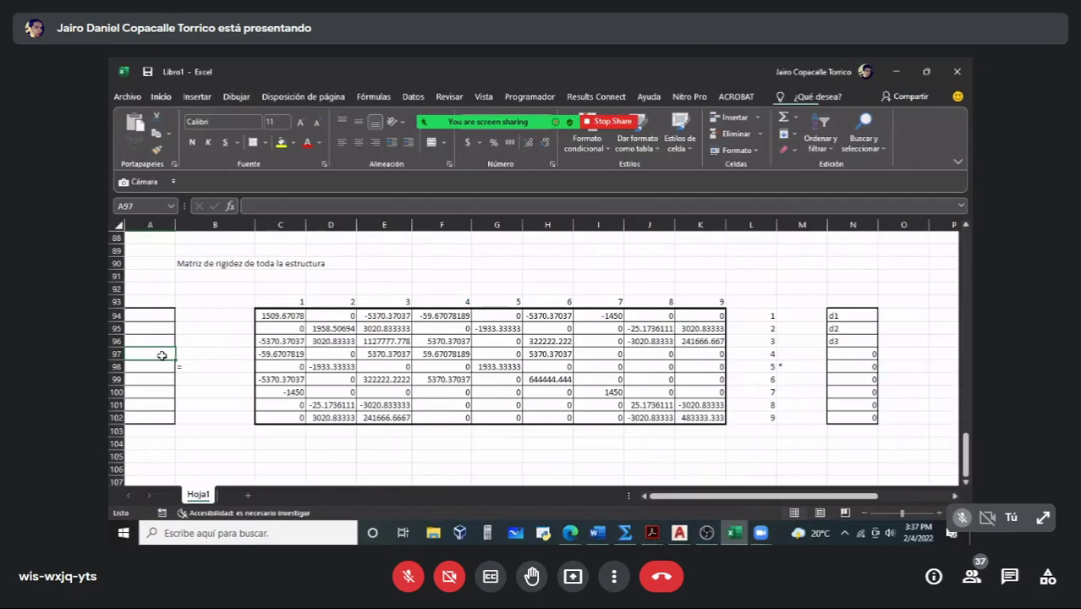
text(Q4)
key(Return)
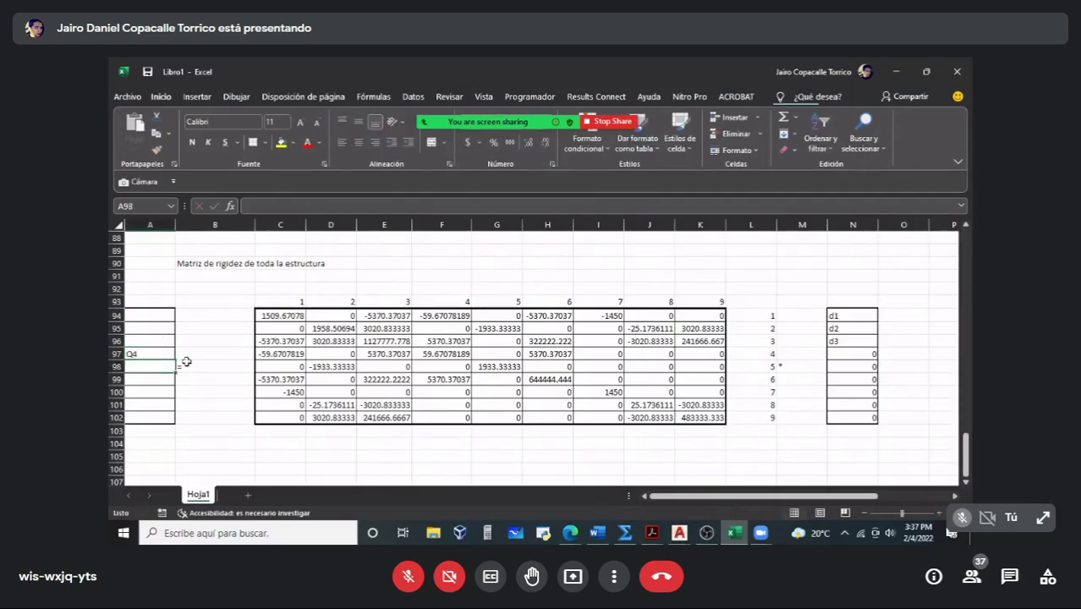
text(Q4)
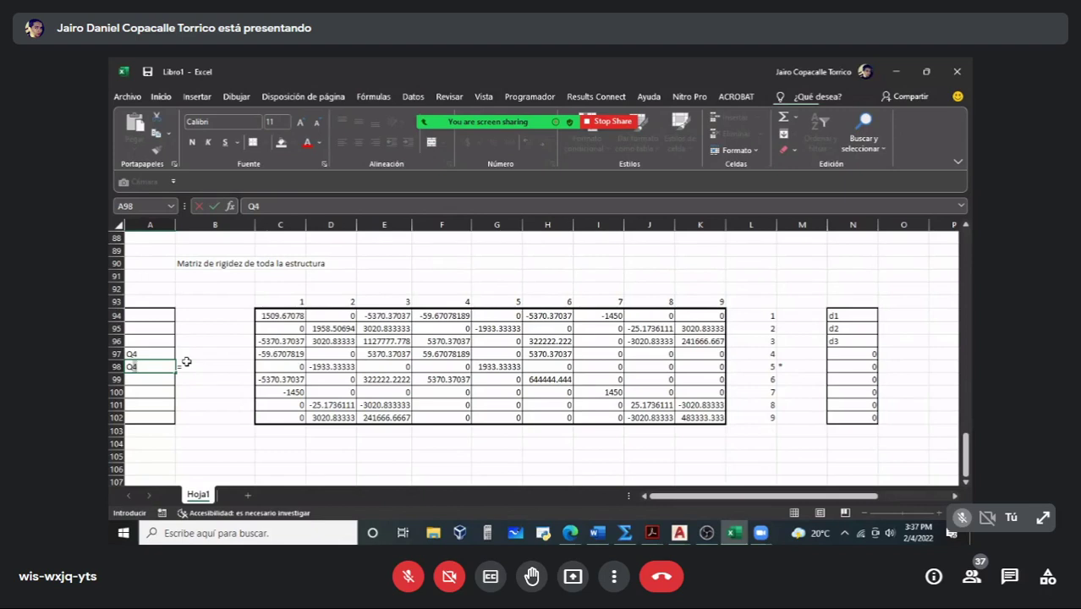
key(Up)
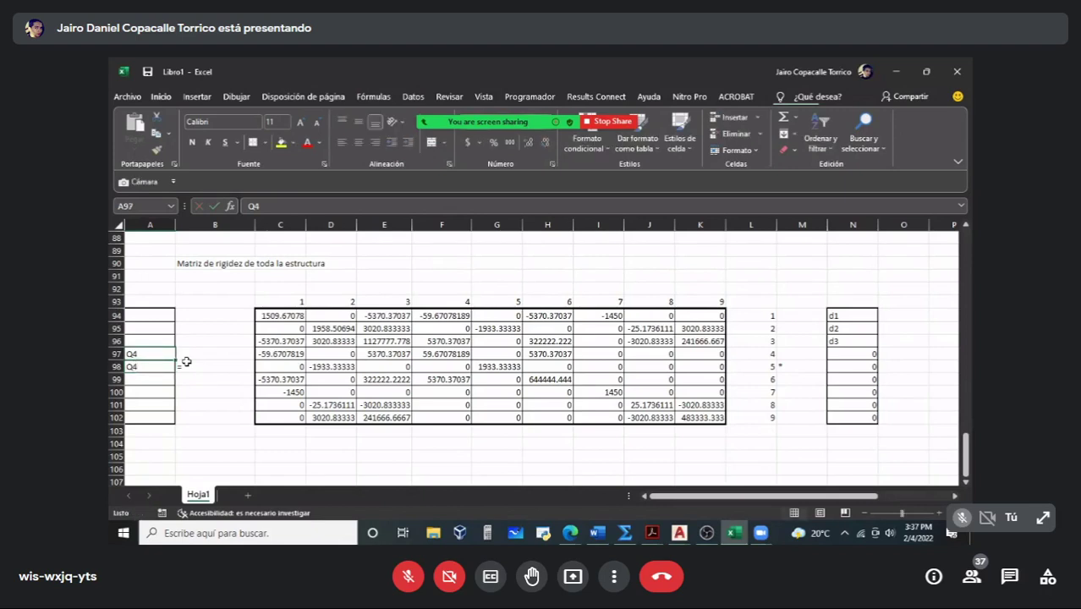
Step: Enter the unknown force labels F4 to F9 in cells A97 to A102 of the force vector
text(F)
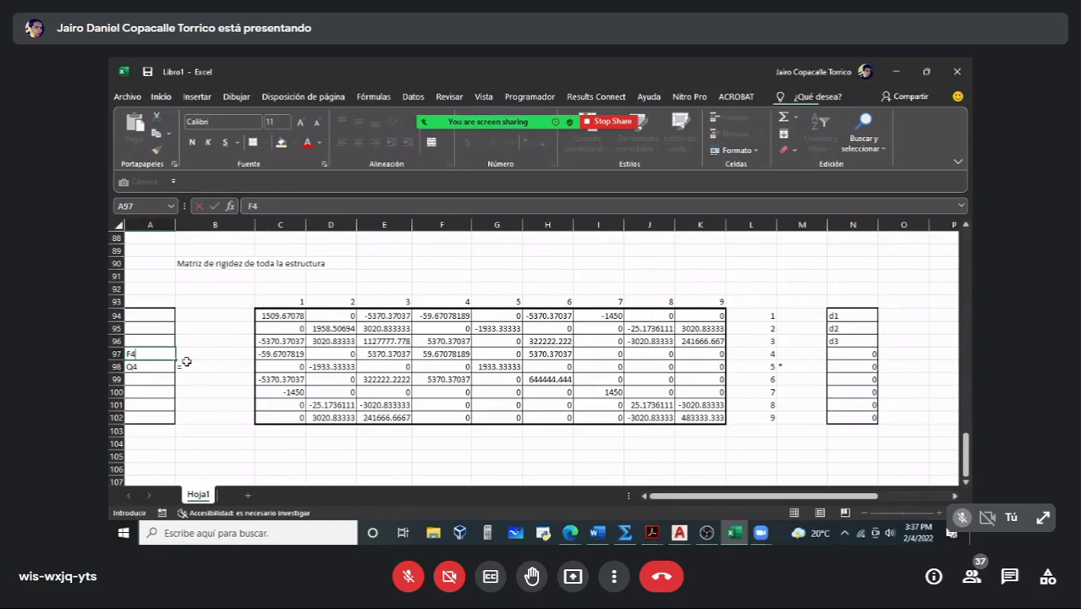
key(Return)
text(F5)
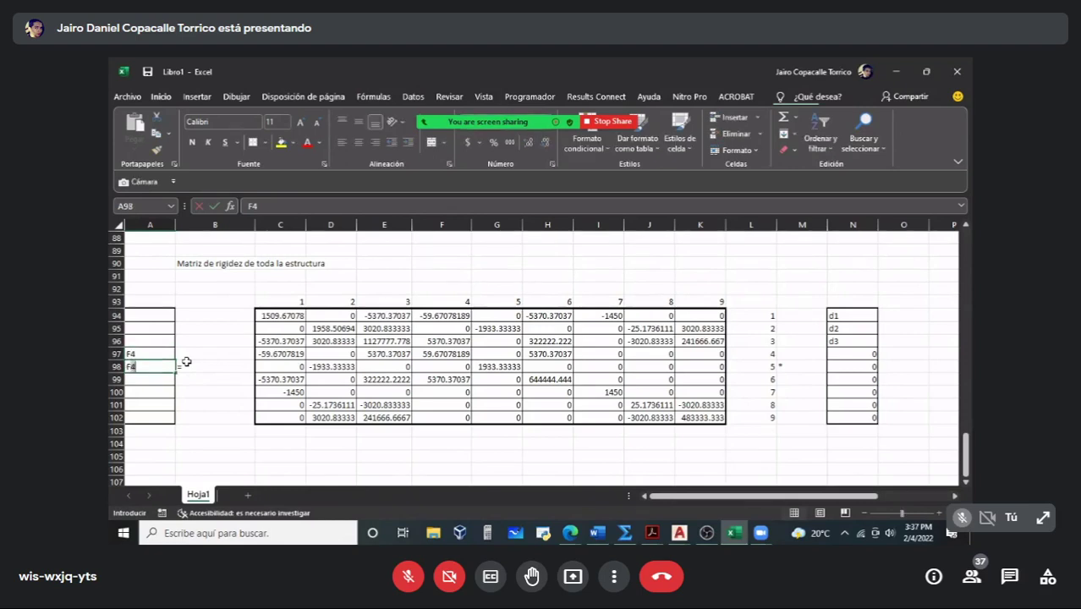
key(Return)
text(F6)
key(Return)
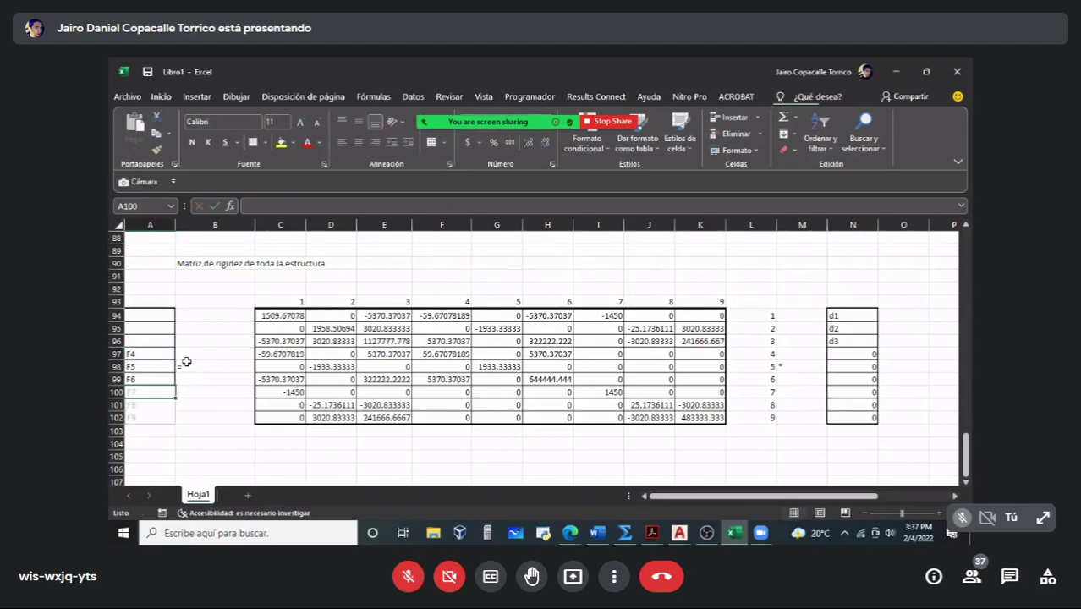
text(F7)
key(Return)
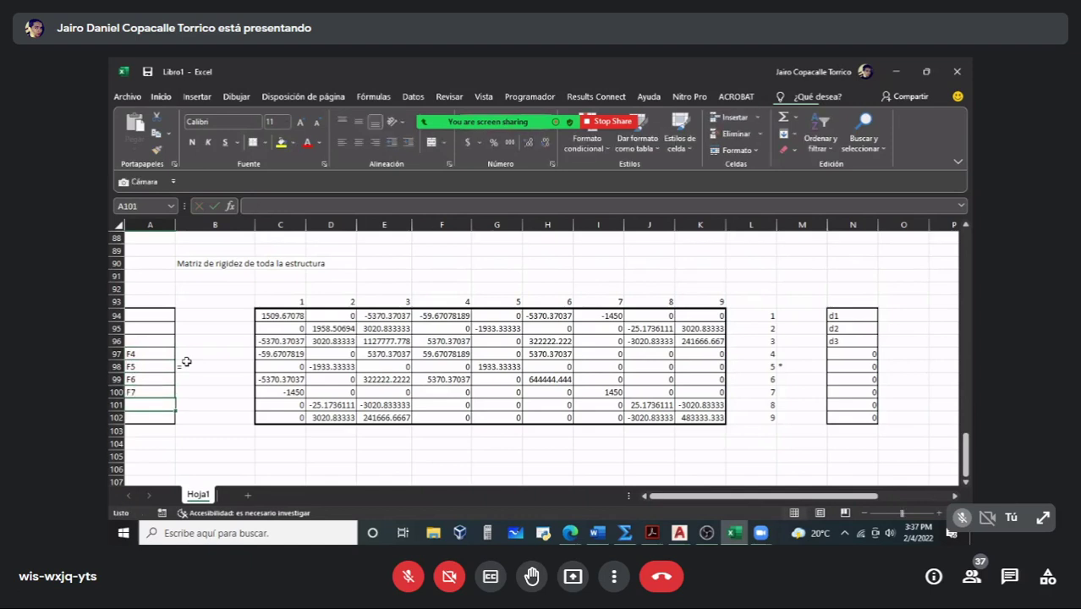
text(F8)
key(Return)
text(F9)
key(Return)
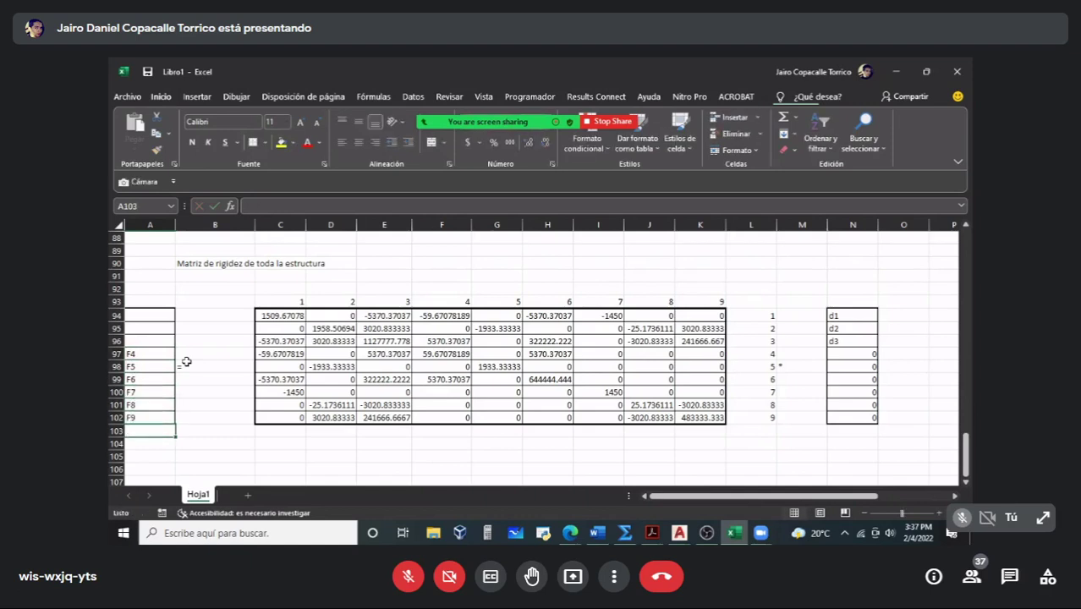
Step: Look up the horizontal load at the corner in Word's known-loads diagram and enter 15 in cell A94 of Excel
click(153, 313)
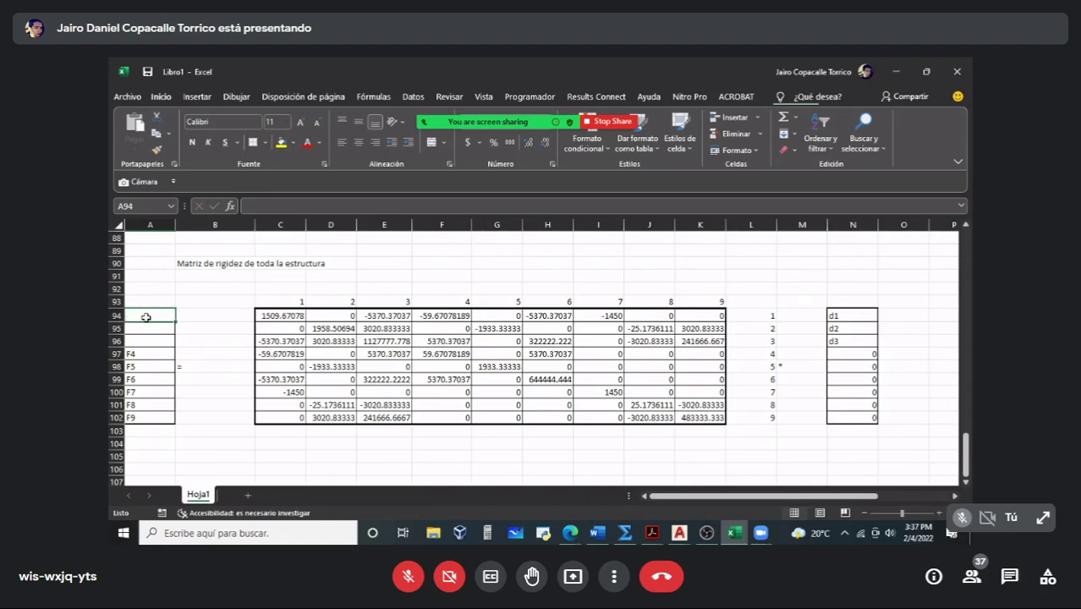
click(597, 533)
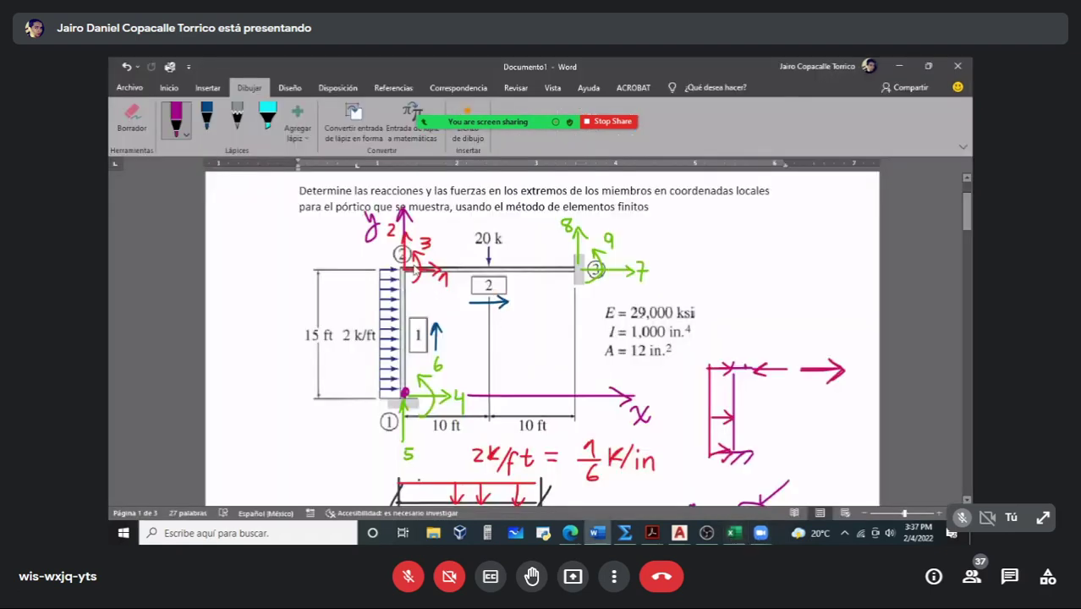
scroll(449, 335, down, 20)
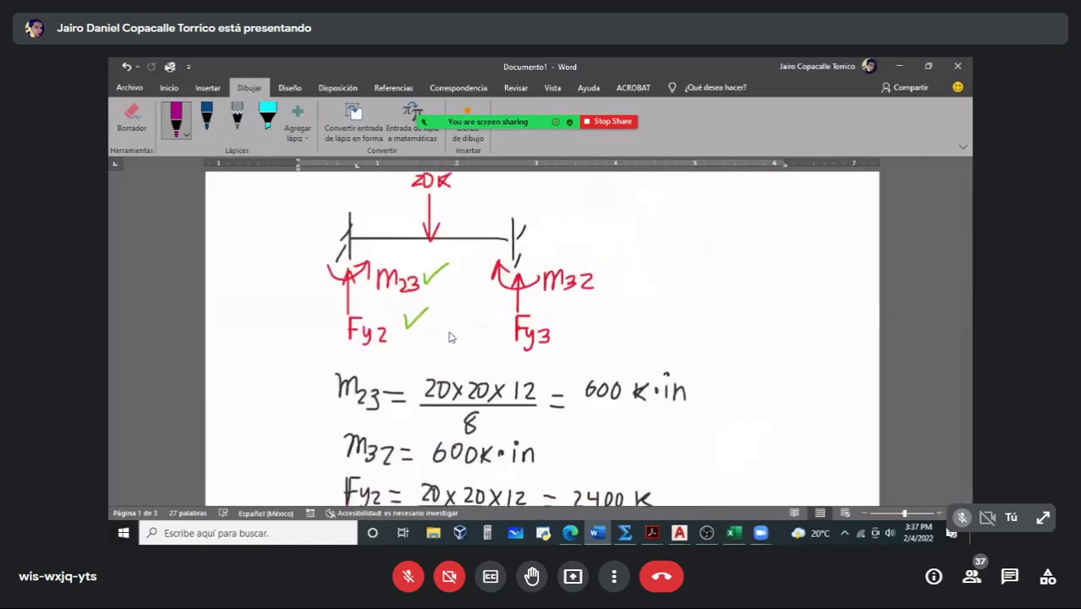
scroll(450, 337, down, 2)
scroll(449, 336, up, 3)
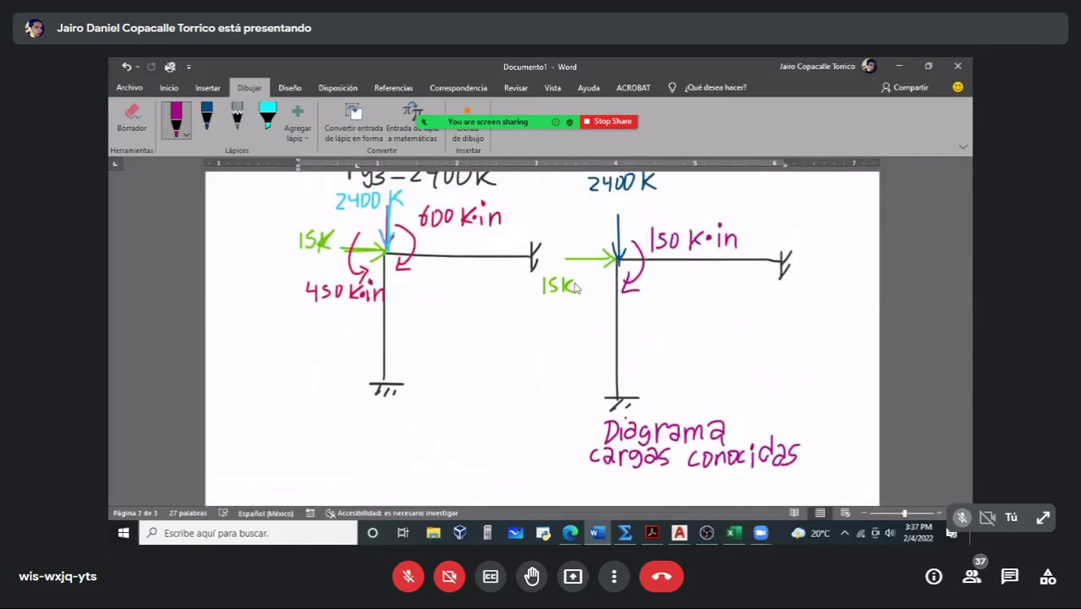
click(733, 533)
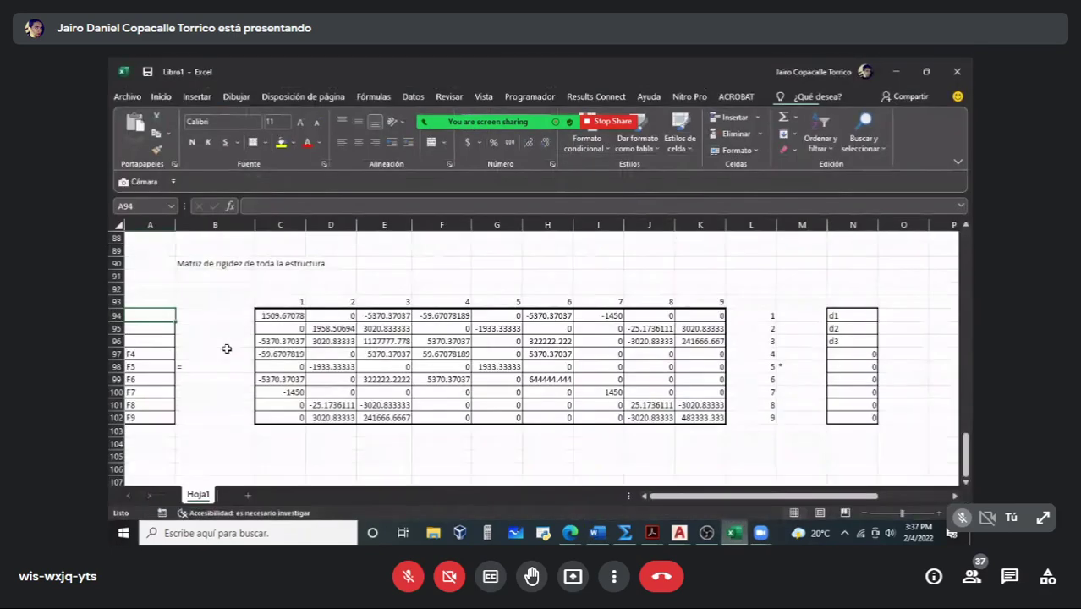
text(15)
key(Return)
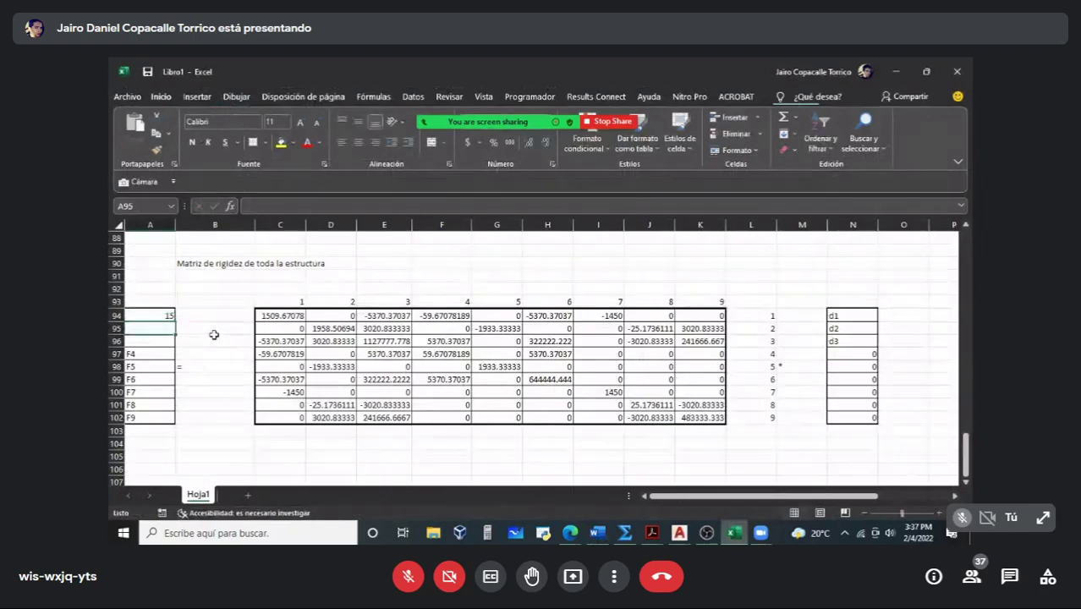
Step: Check the vertical load in Word's known-loads diagram and enter -2400 in cell A95 of the Excel force vector
click(597, 533)
scroll(618, 308, up, 3)
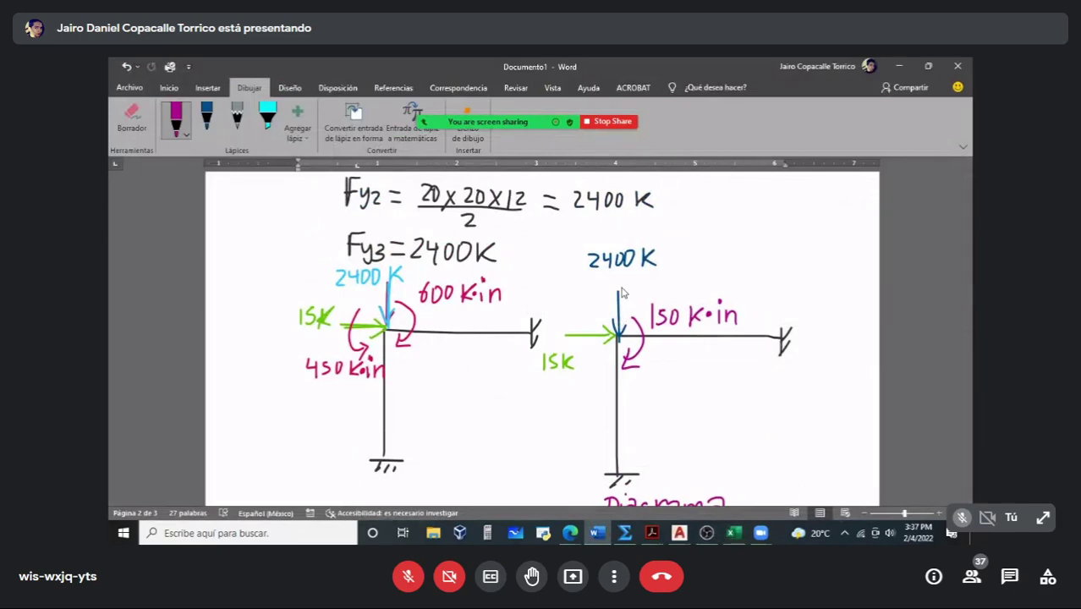
click(733, 533)
text(-24)
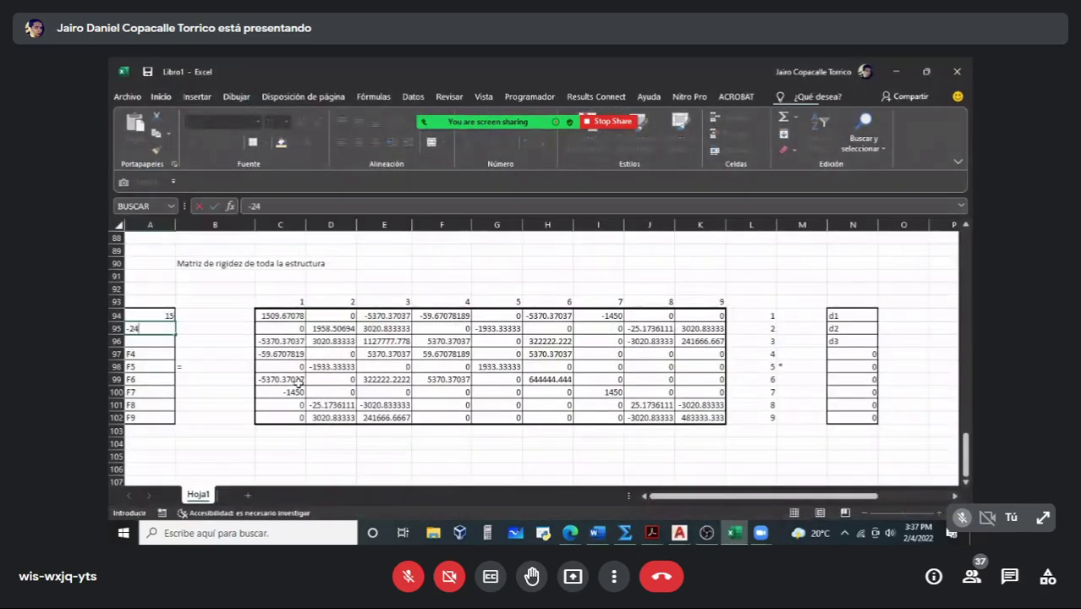
text(00)
key(Return)
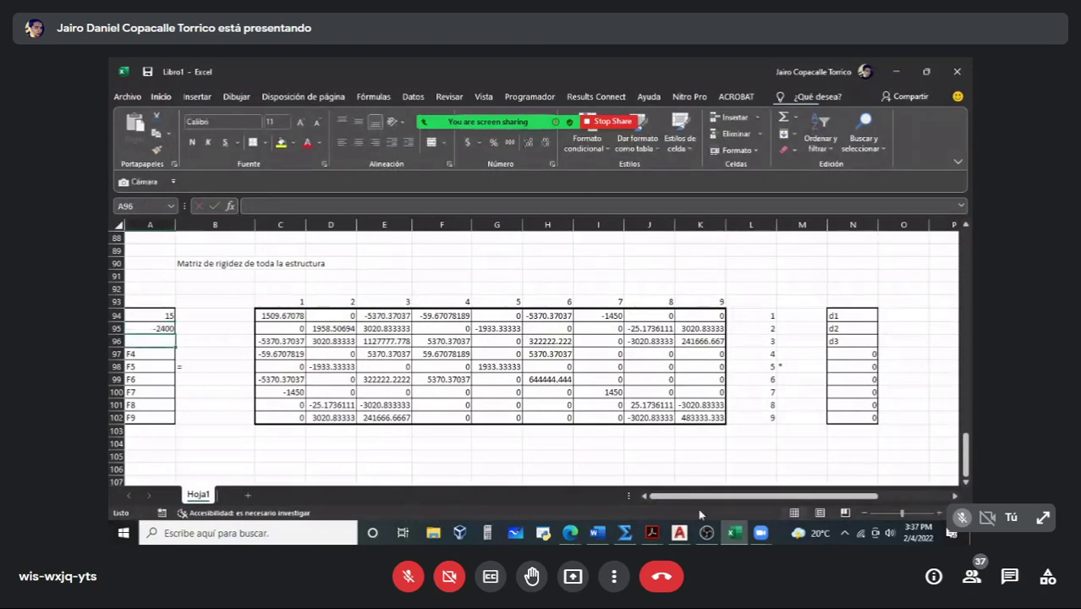
Step: Check the corner moment in Word's known-loads diagram and enter -150 in cell A96 of the Excel force vector
click(734, 533)
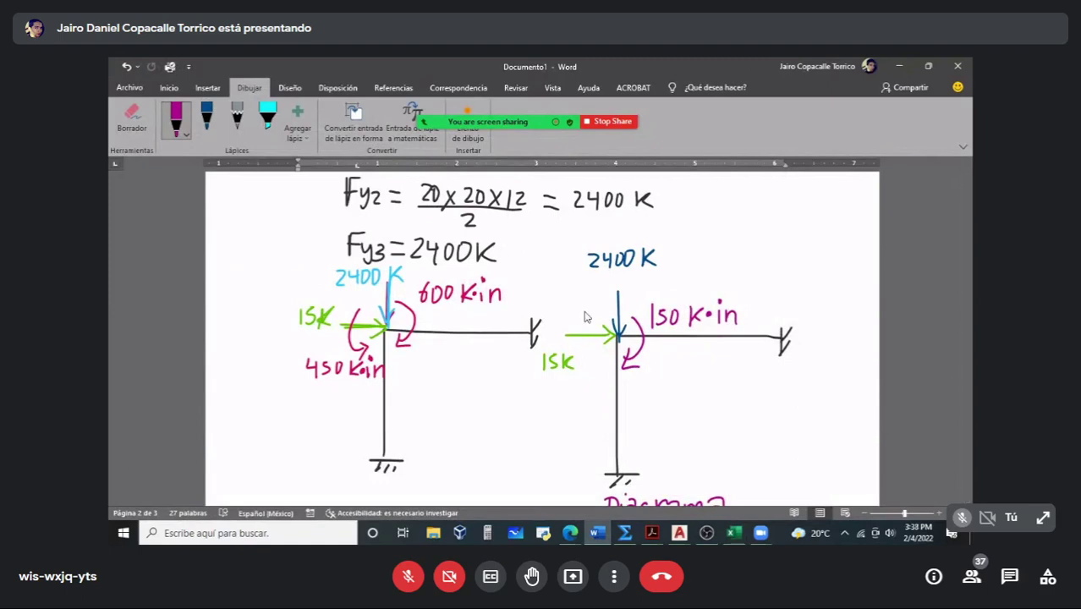
click(732, 533)
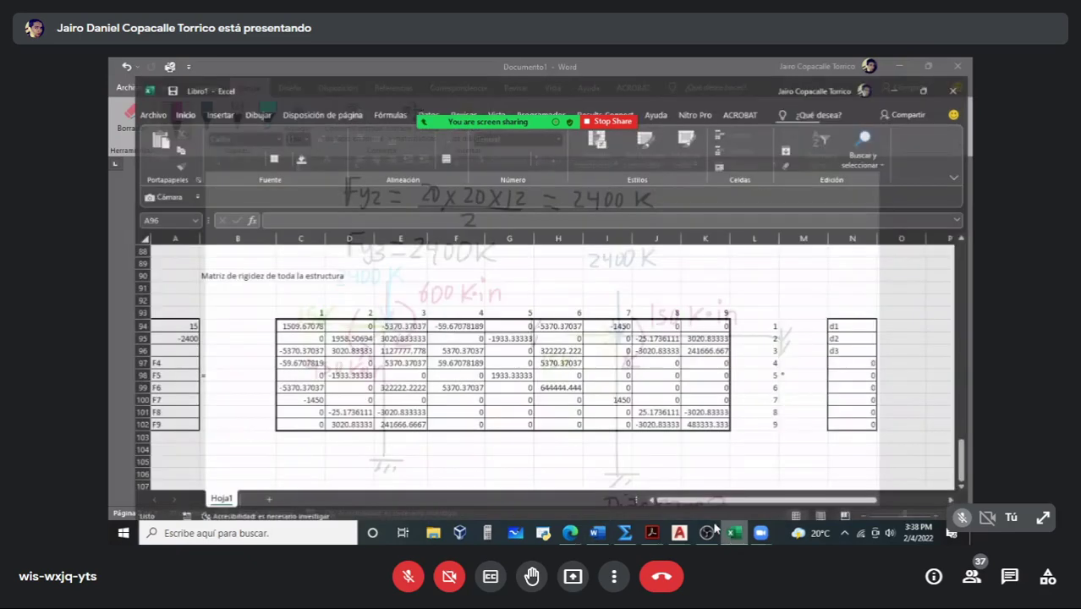
text(-115)
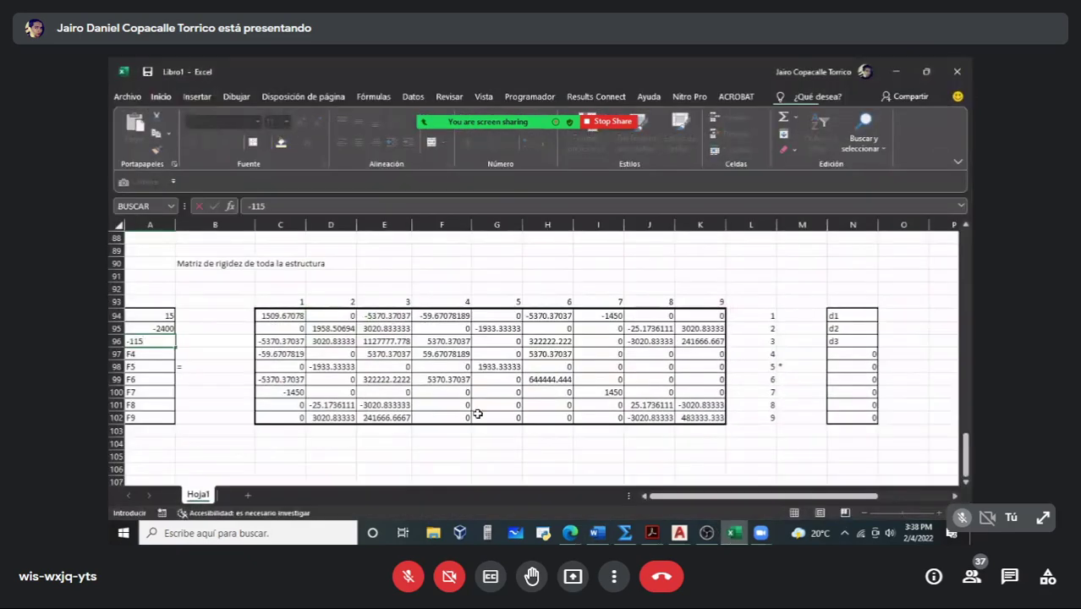
key(Return)
Step: Fill the stiffness submatrix C94:E96 with yellow and the submatrix F94:K96 with light blue
scroll(470, 407, down, 1)
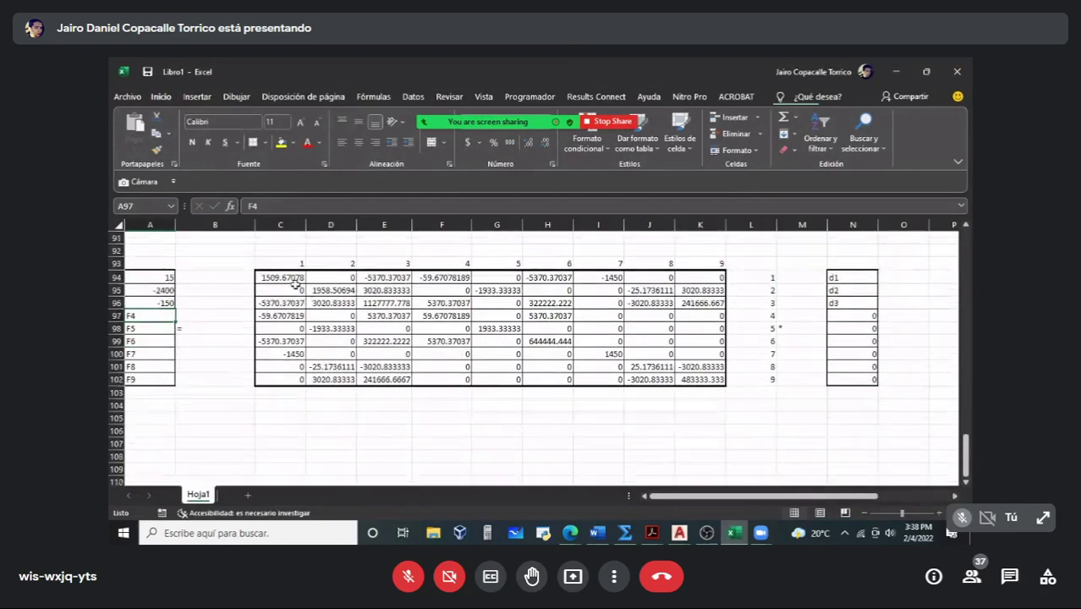
drag(284, 276, 706, 302)
click(281, 142)
click(294, 144)
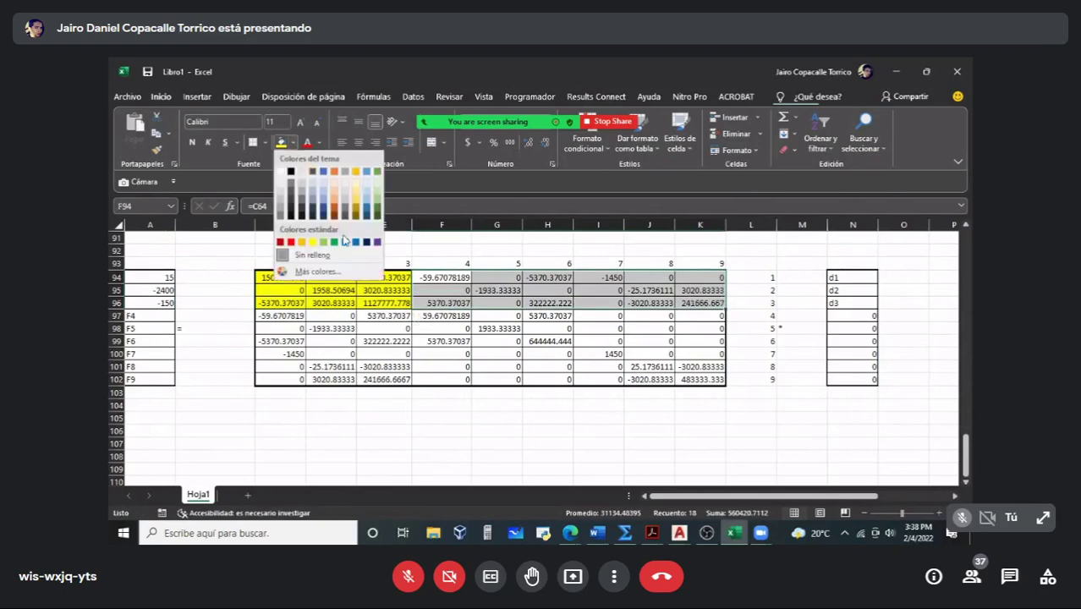
click(347, 244)
Step: Fill the stiffness submatrix F97:K102 with light green and the submatrix C97:E102 with orange
drag(429, 315, 702, 379)
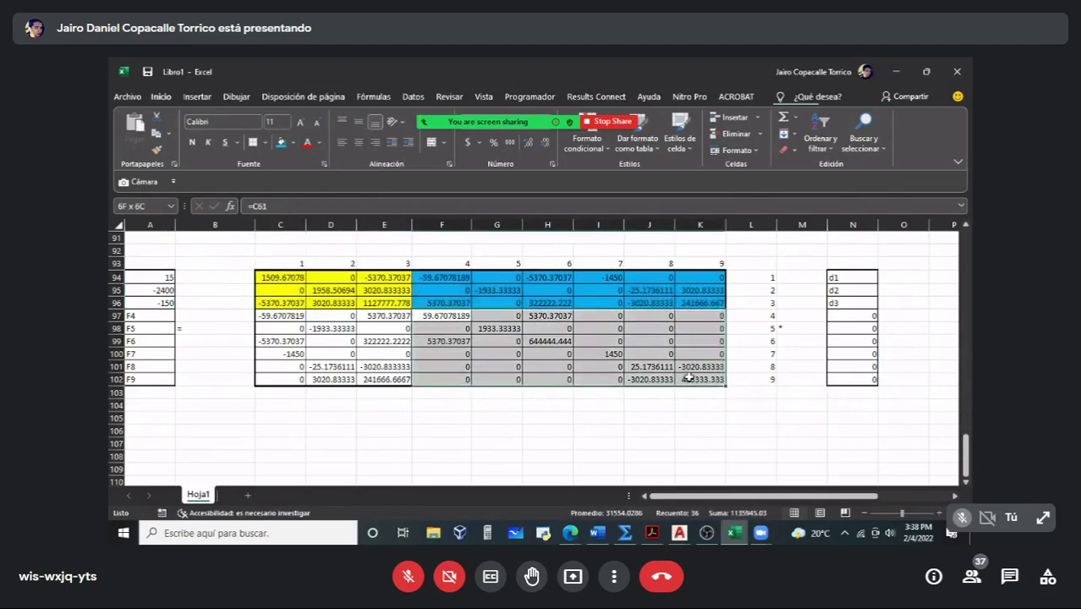
click(293, 144)
click(336, 243)
drag(385, 313, 284, 379)
click(294, 144)
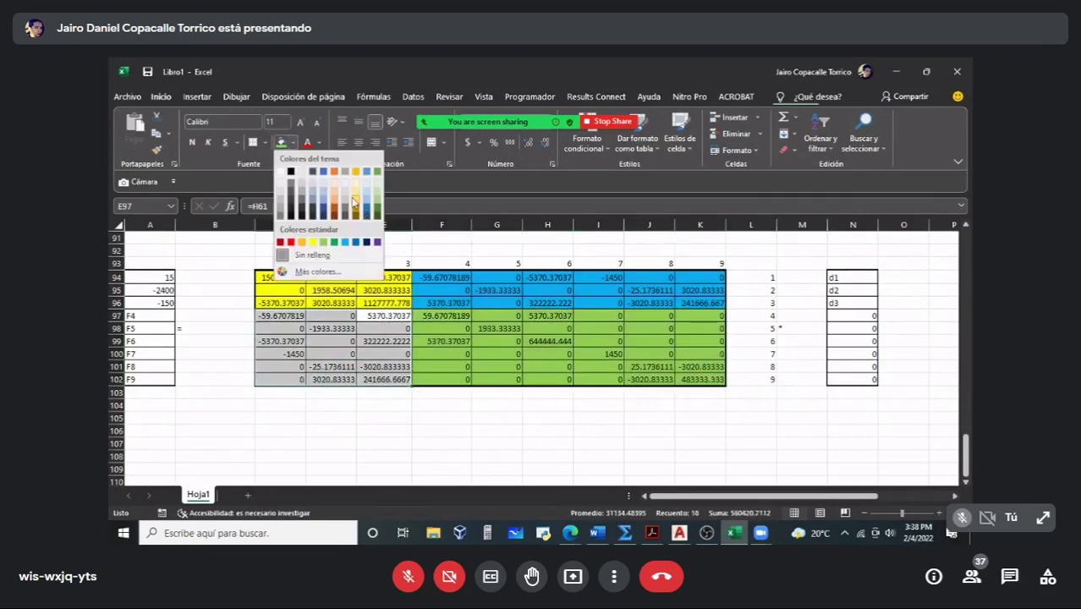
click(355, 207)
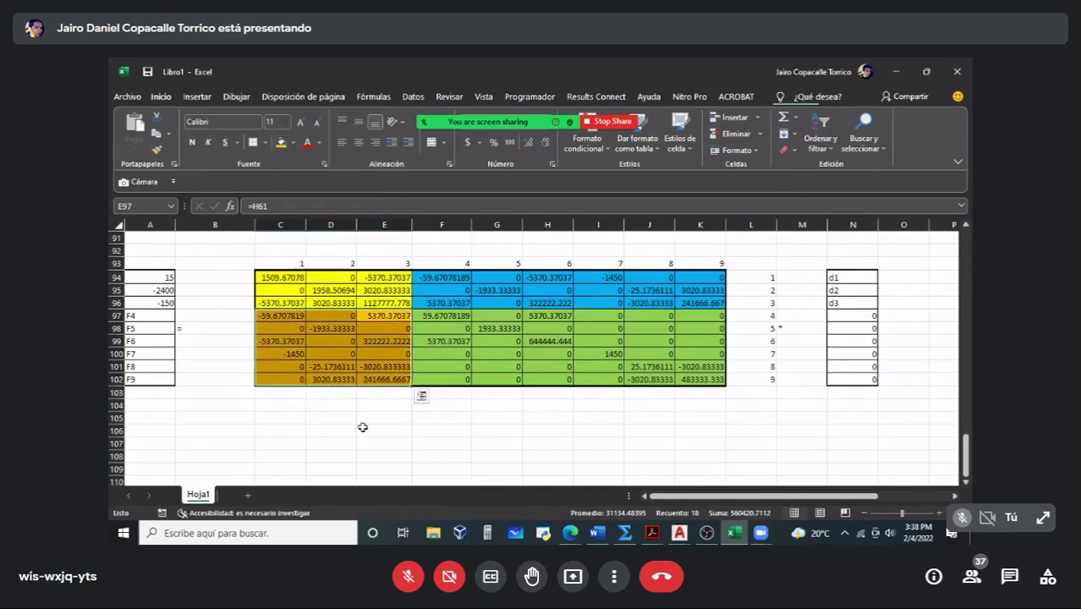
click(380, 468)
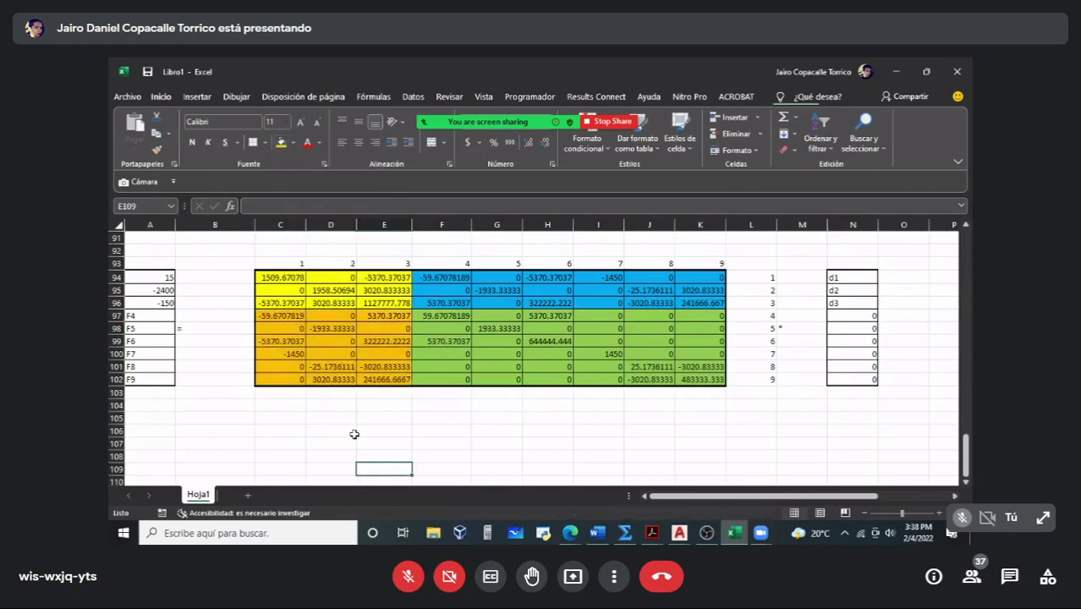
Step: Start a colour legend below the matrix by filling D105 with yellow and entering K11 in E105
click(312, 418)
click(295, 142)
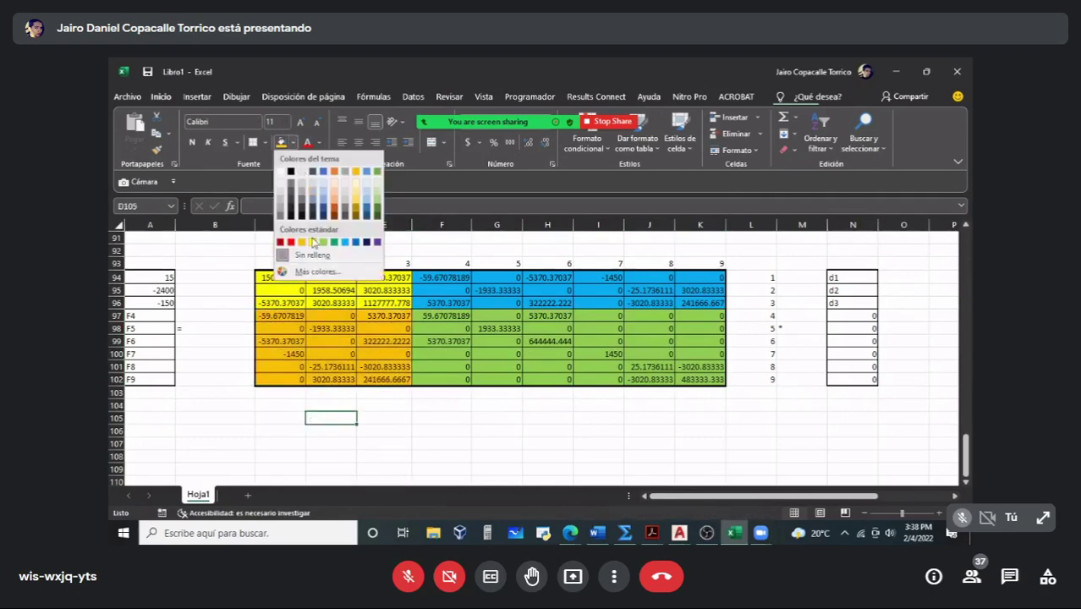
click(312, 243)
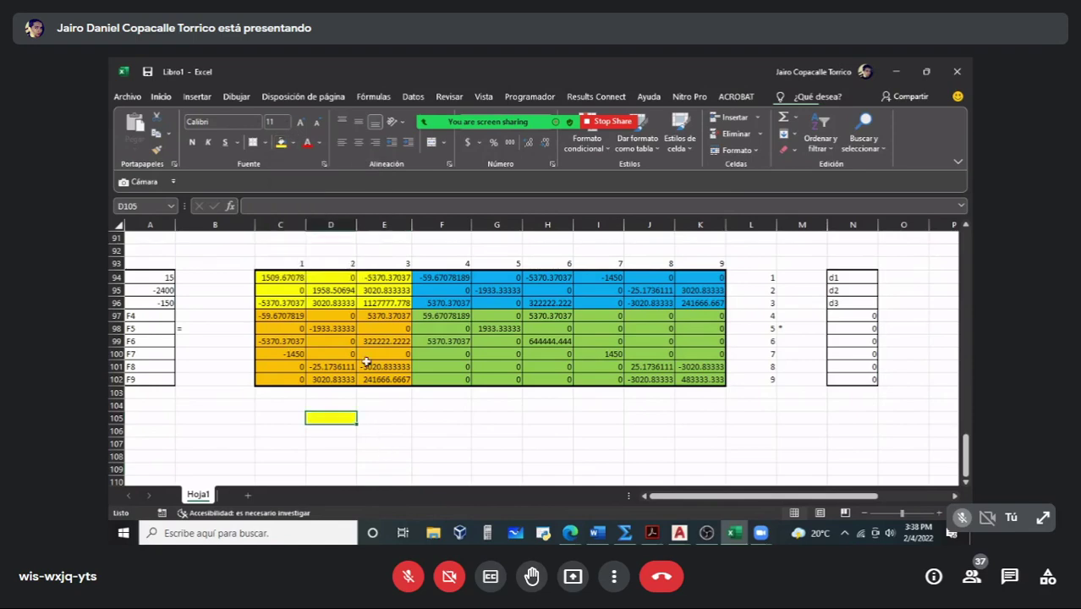
click(385, 421)
click(387, 416)
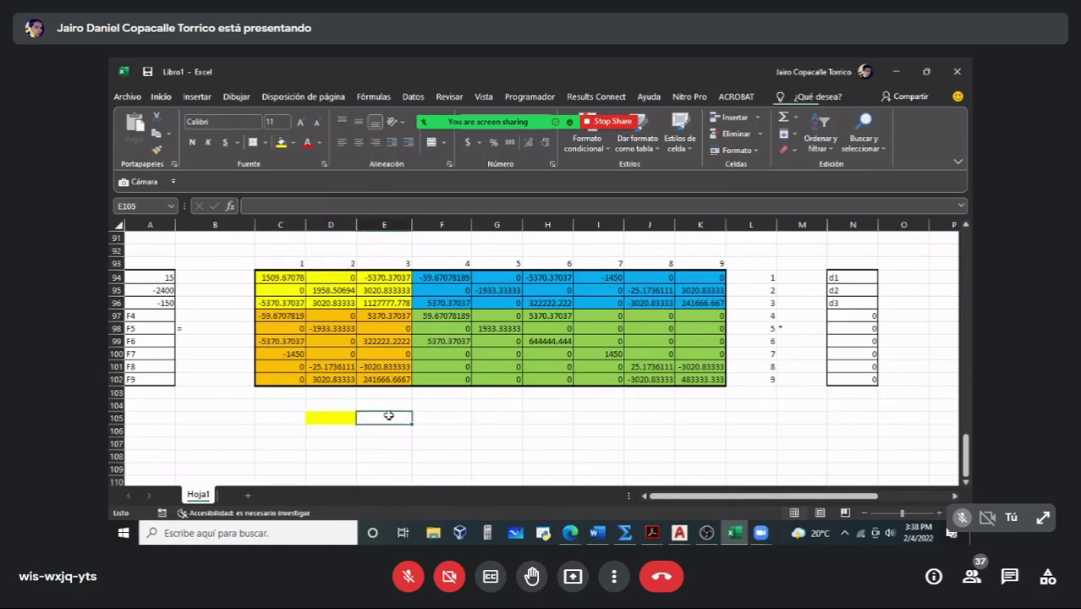
text(K11)
click(337, 440)
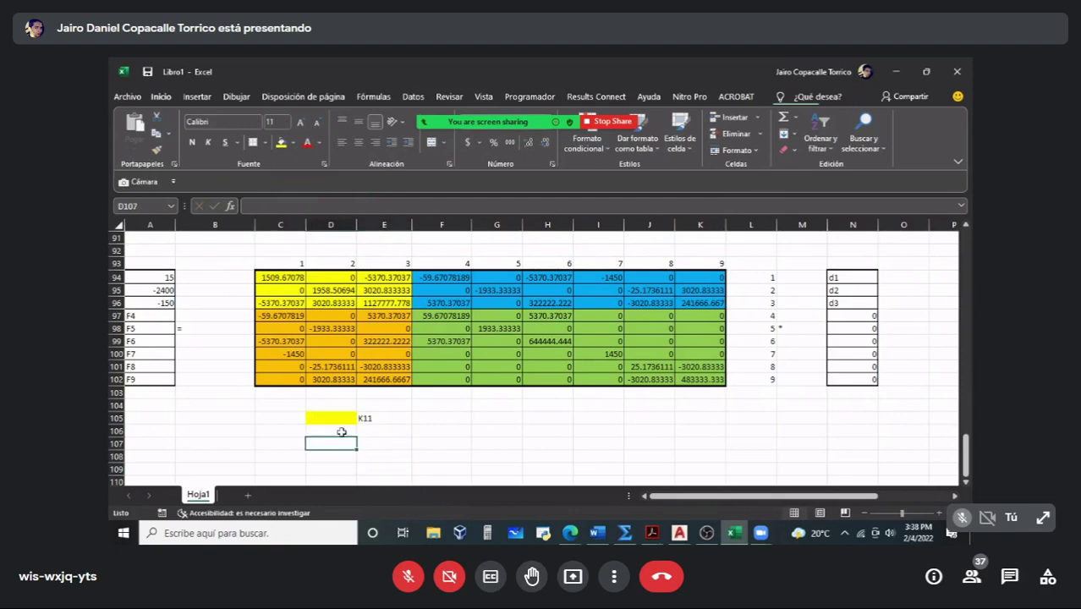
Step: Fill cell D106, directly below the yellow legend cell, with orange
click(341, 431)
click(288, 142)
click(303, 244)
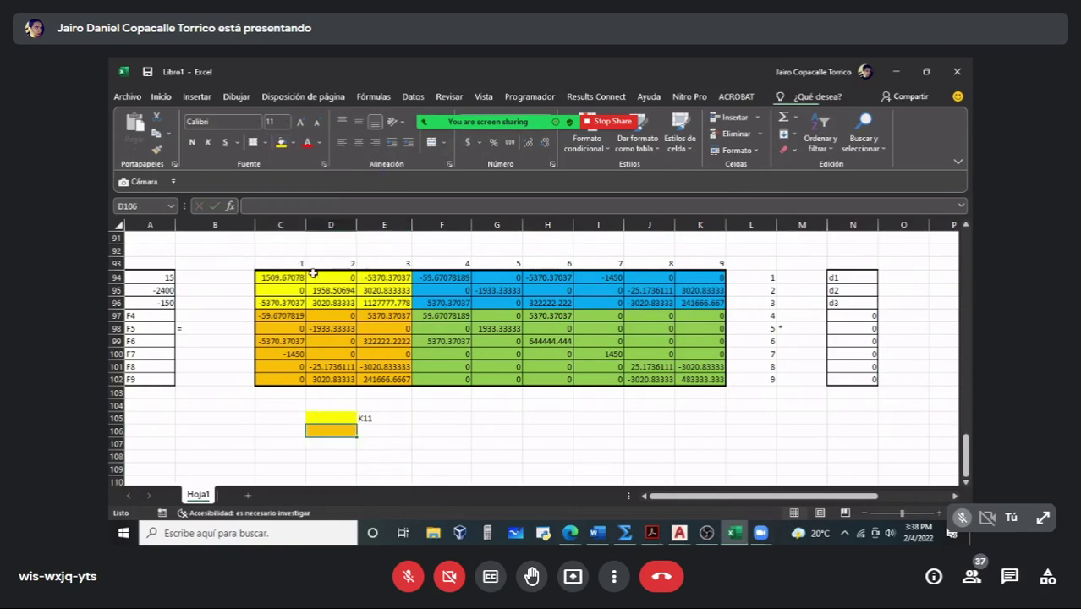
Step: Label the orange legend colour by entering K21 in cell E106
click(385, 431)
text(K)
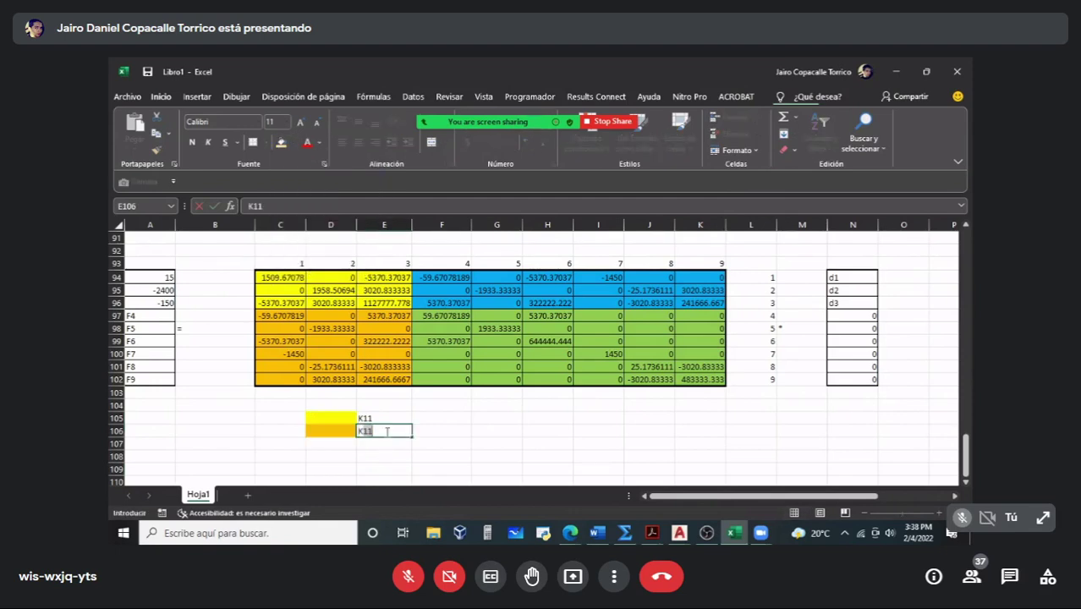
text(21)
key(Return)
Step: Fill legend cell D107 with light blue and enter K12 in E107
click(346, 445)
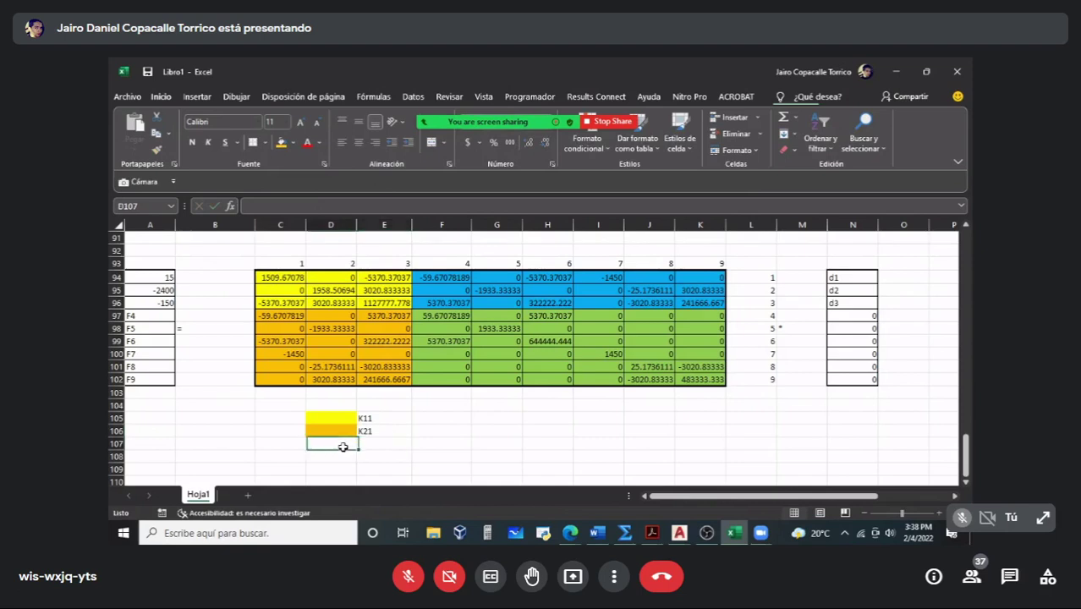
click(292, 143)
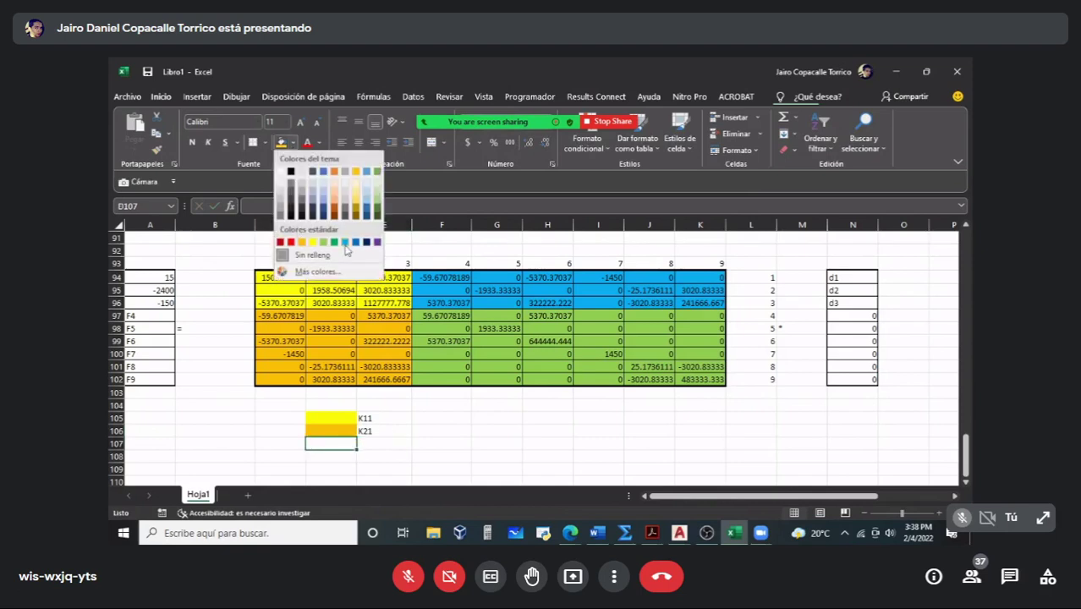
click(346, 244)
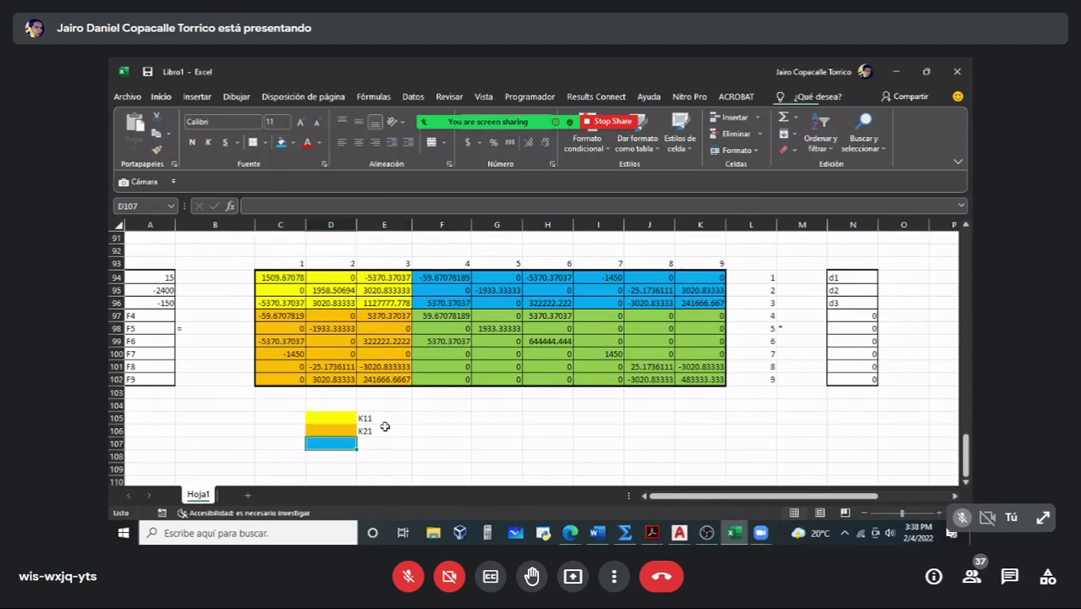
click(385, 445)
text(K21)
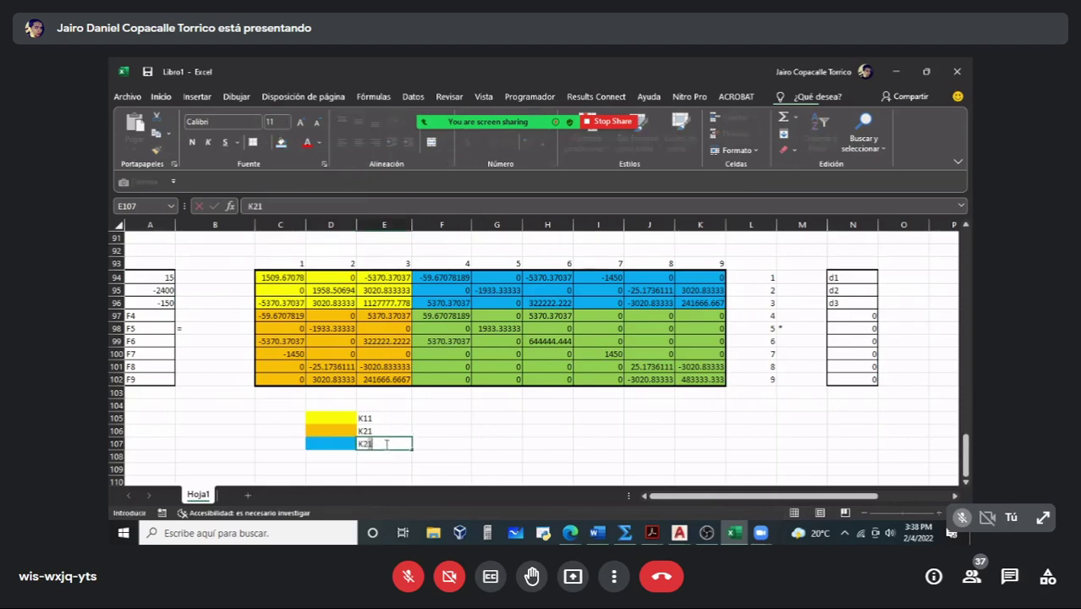
text(12)
key(Return)
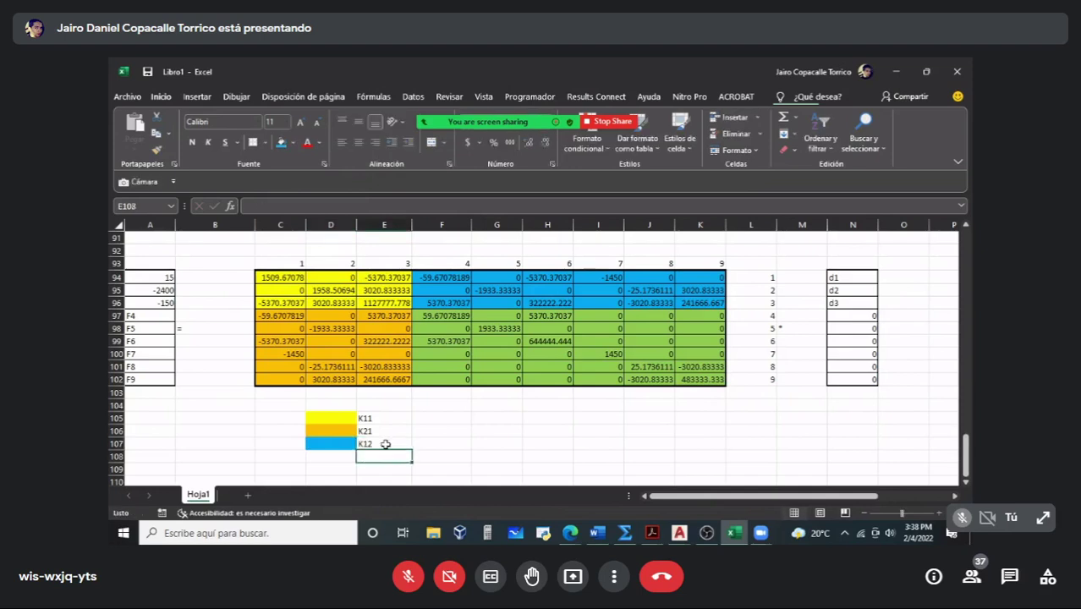
Step: Fill legend cell D108 with light green and enter K22 in E108
key(Left)
click(288, 142)
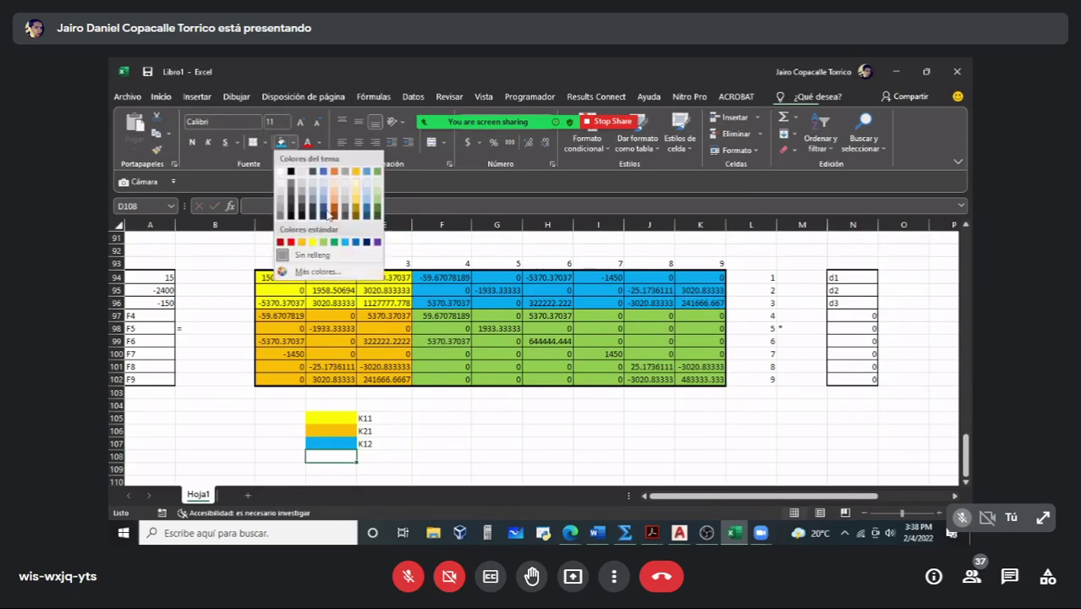
click(324, 243)
key(Right)
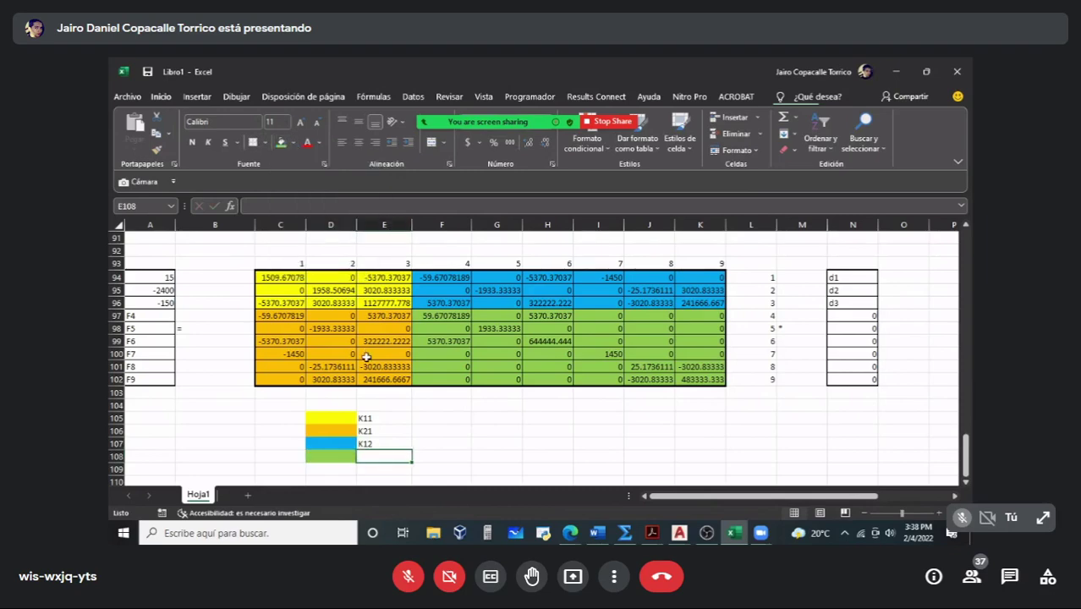
text(K22)
key(Return)
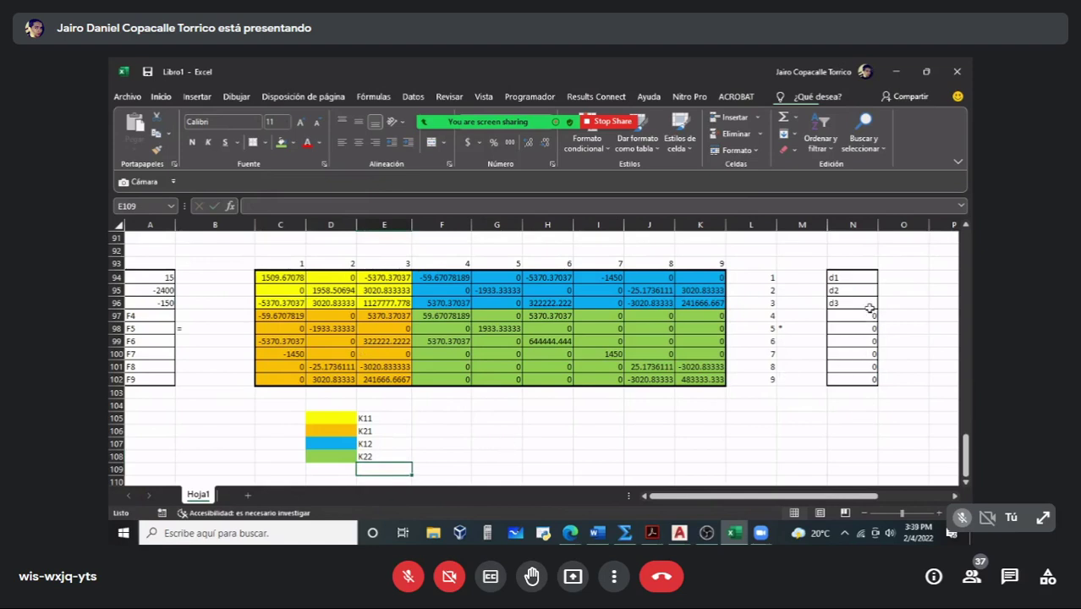
Step: Review the zero displacements N97:N102, submatrix C94:E96, known loads A94:A96 and unknown displacements N94:N96
drag(868, 315, 862, 381)
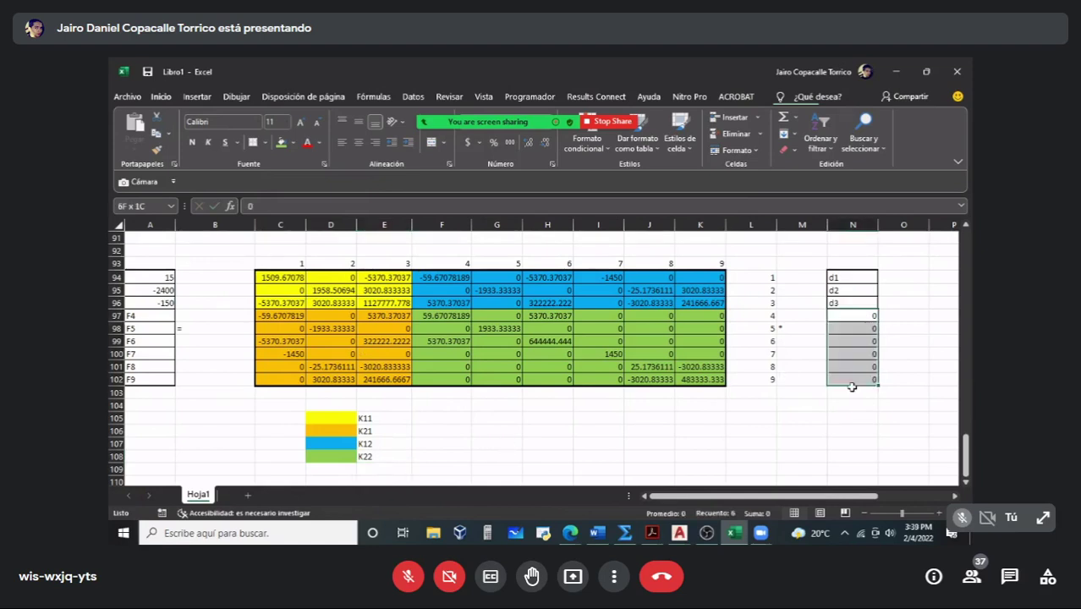
click(785, 440)
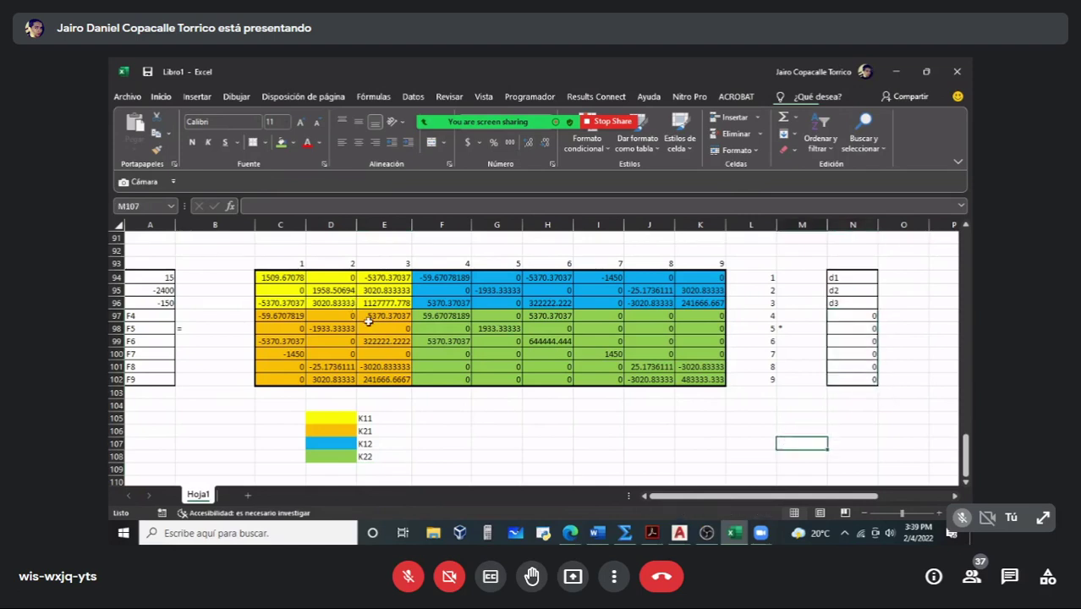
drag(298, 272, 396, 304)
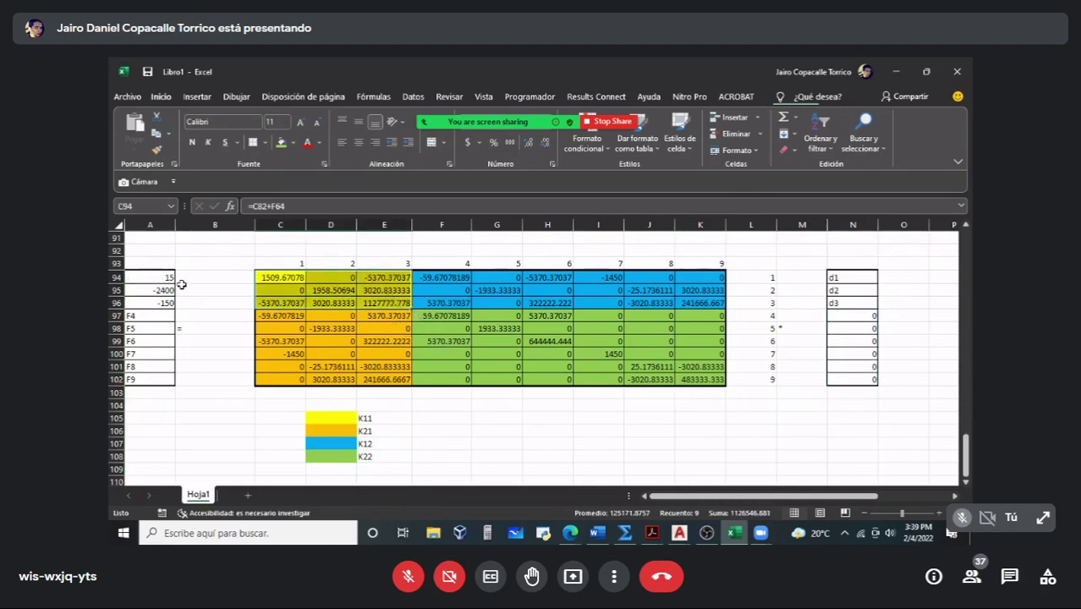
click(156, 276)
drag(155, 276, 157, 302)
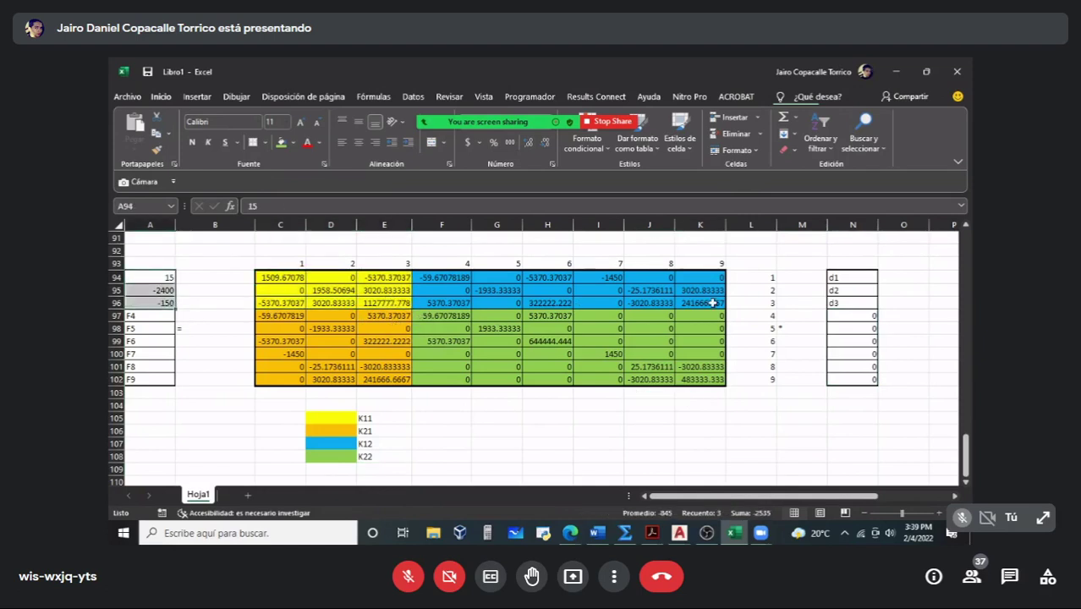
drag(853, 276, 848, 303)
Step: Insert an equation object with a square-bracket structure and place it in the empty area below the stiffness matrix
scroll(405, 412, down, 1)
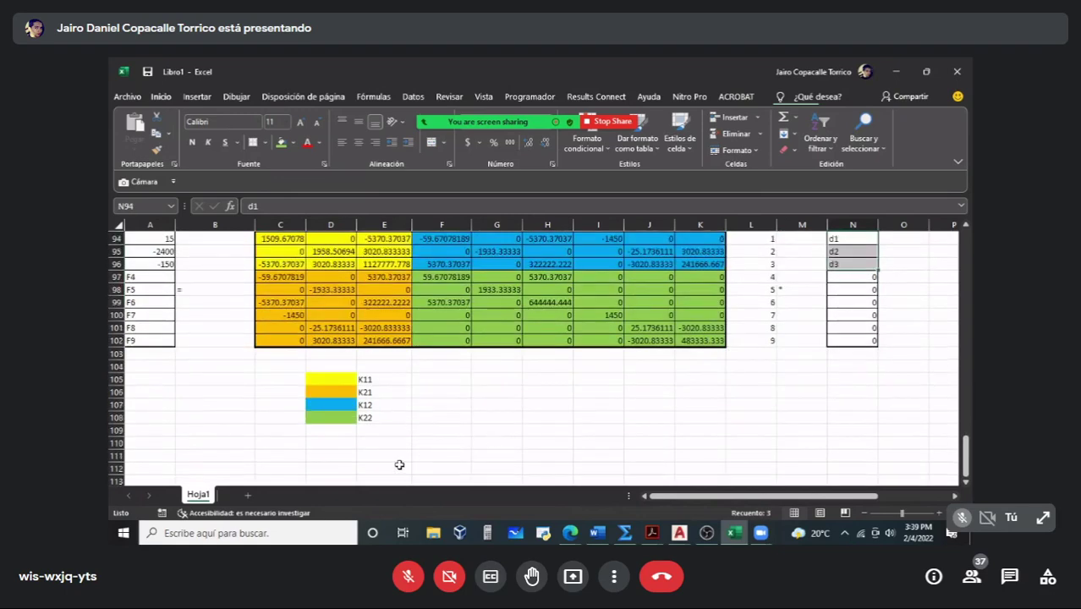
click(392, 457)
click(211, 97)
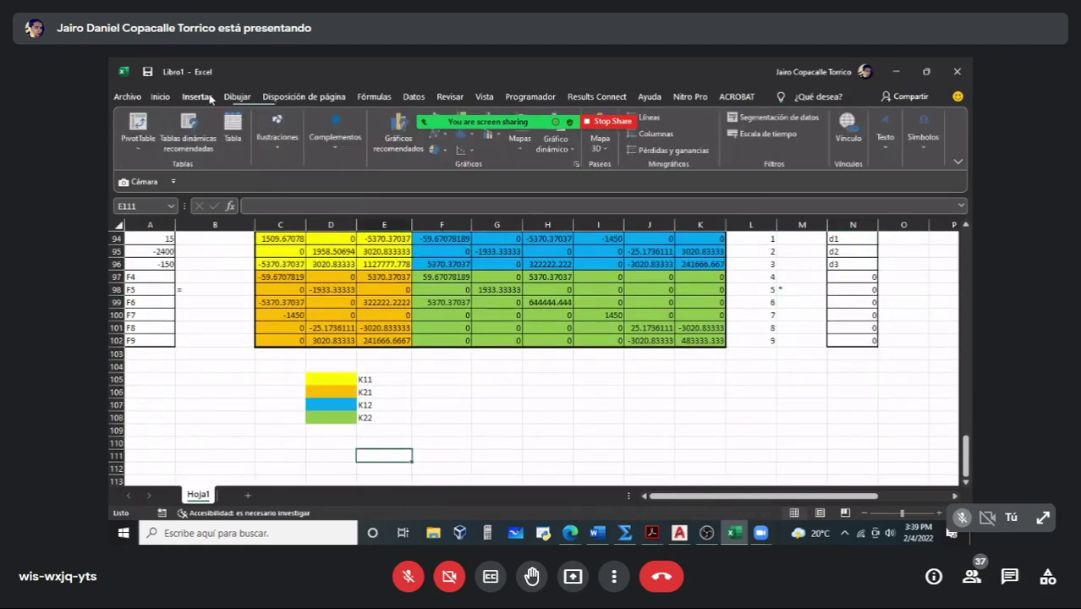
click(920, 144)
click(917, 183)
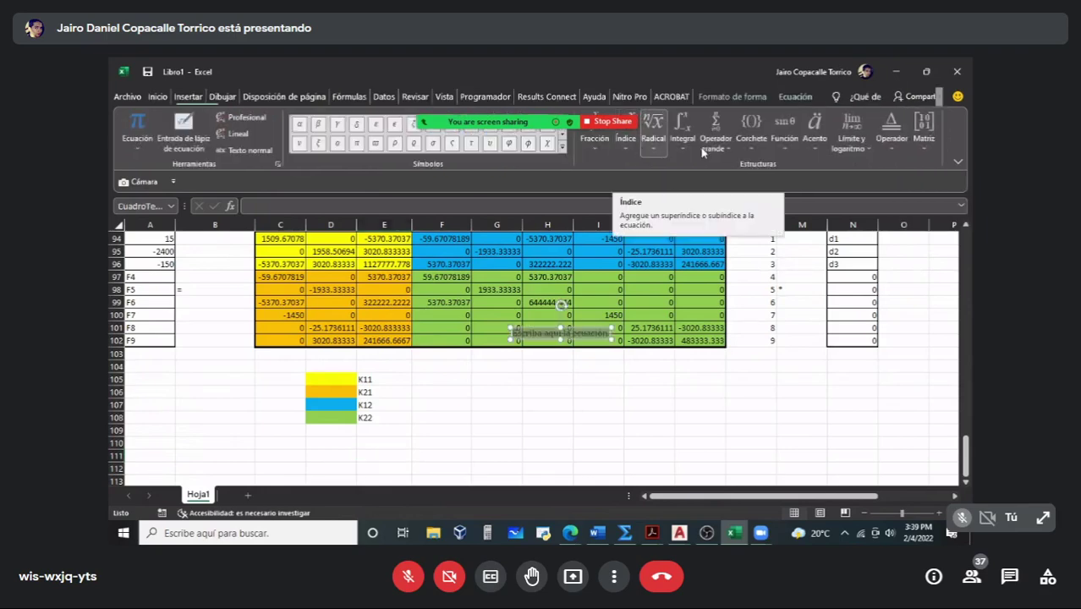
click(750, 139)
click(817, 211)
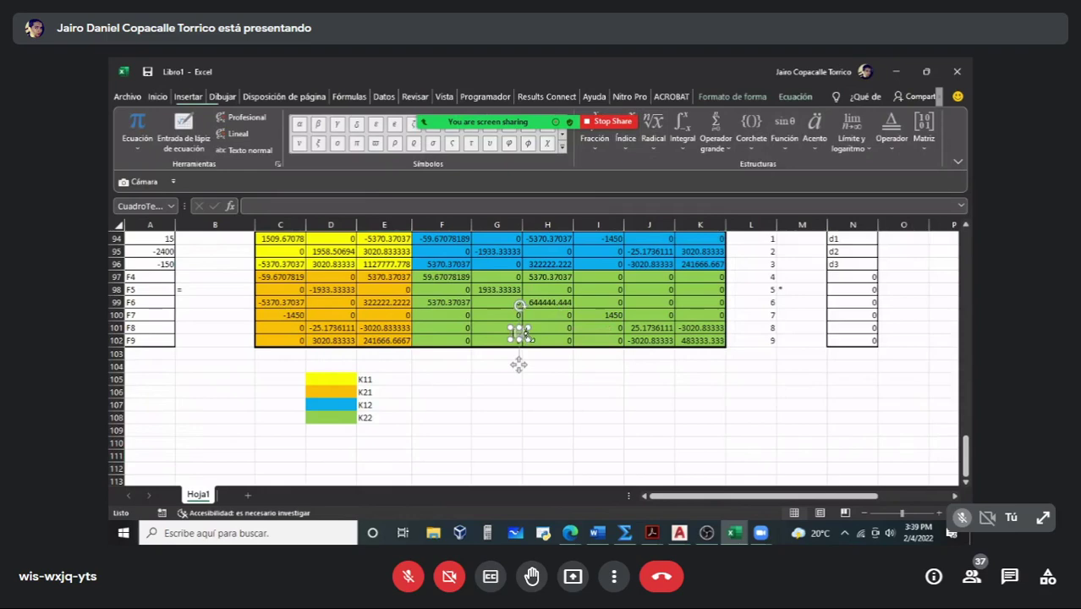
drag(528, 337, 532, 394)
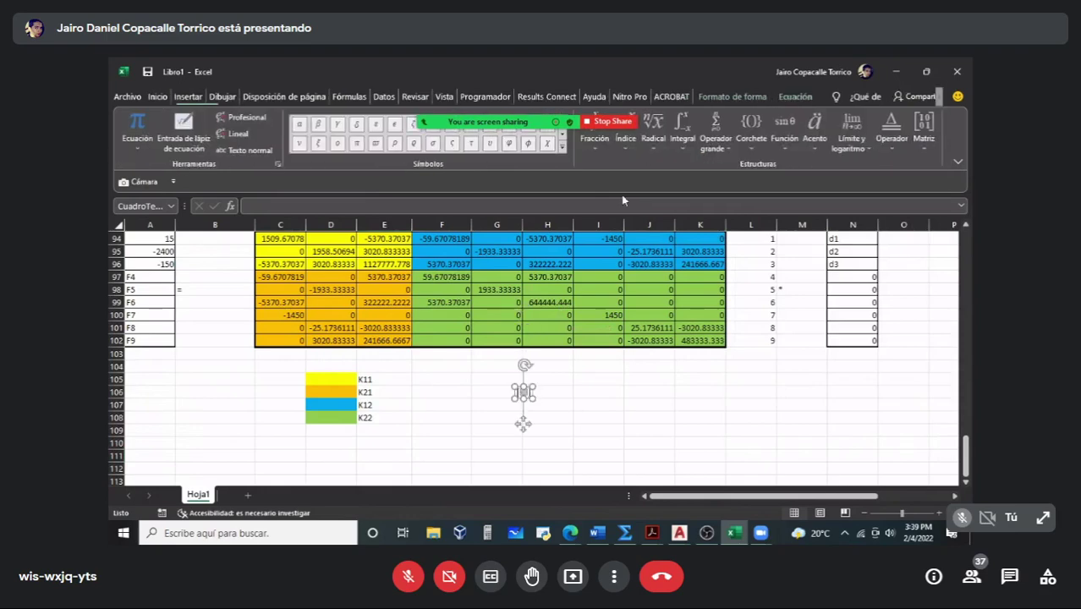
Step: Add a subscript structure inside the equation's brackets and enter K with subscript 11
click(639, 152)
click(531, 369)
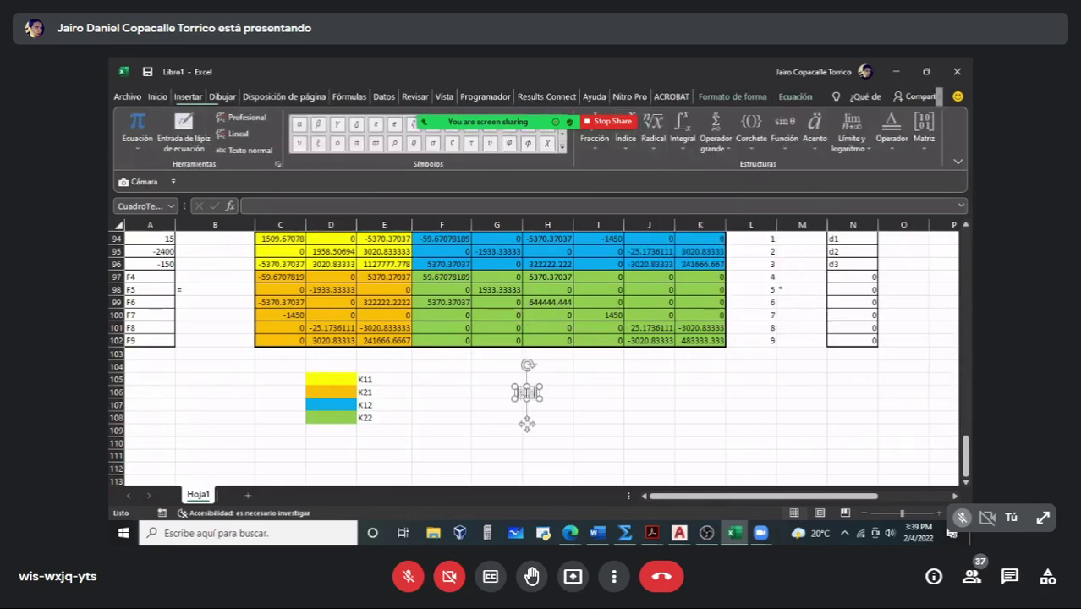
click(524, 395)
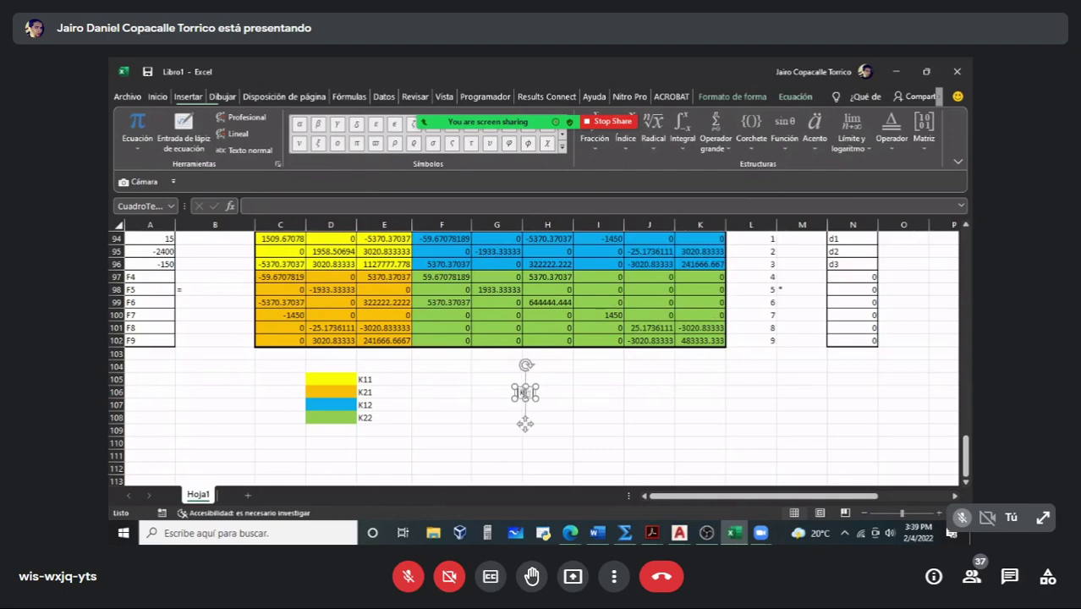
click(525, 394)
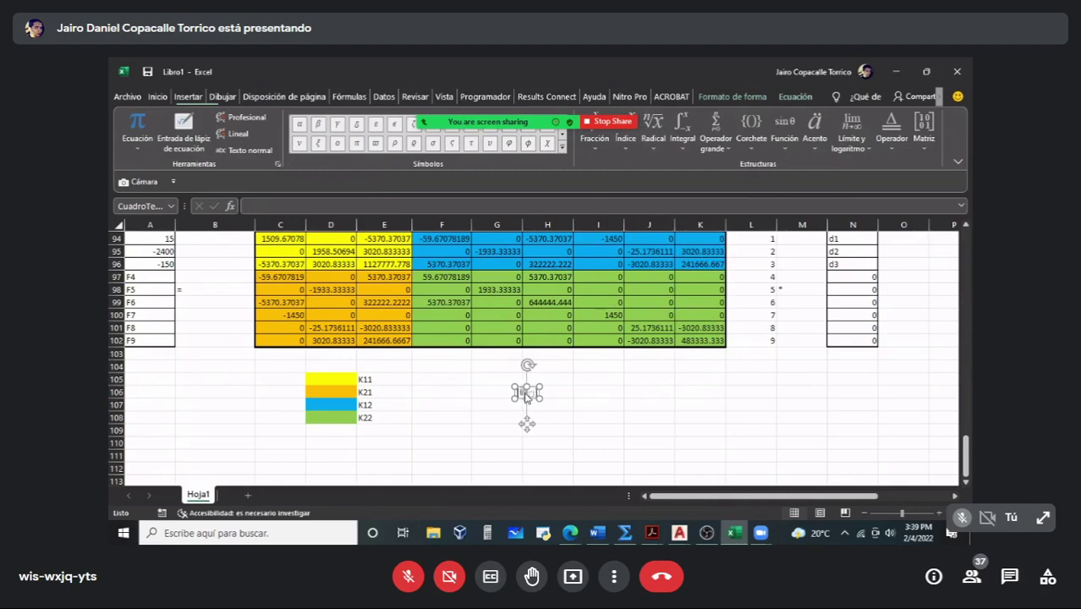
text(K)
Step: Move the bracketed K11 equation below the colour legend in column D and append an equals sign
drag(540, 397, 553, 409)
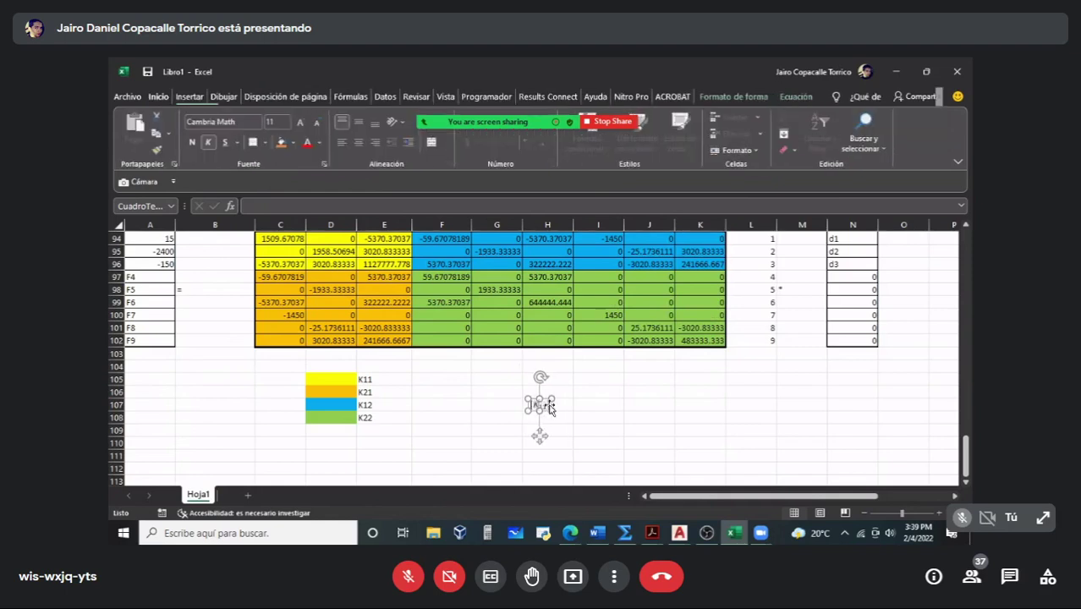
drag(550, 408, 341, 462)
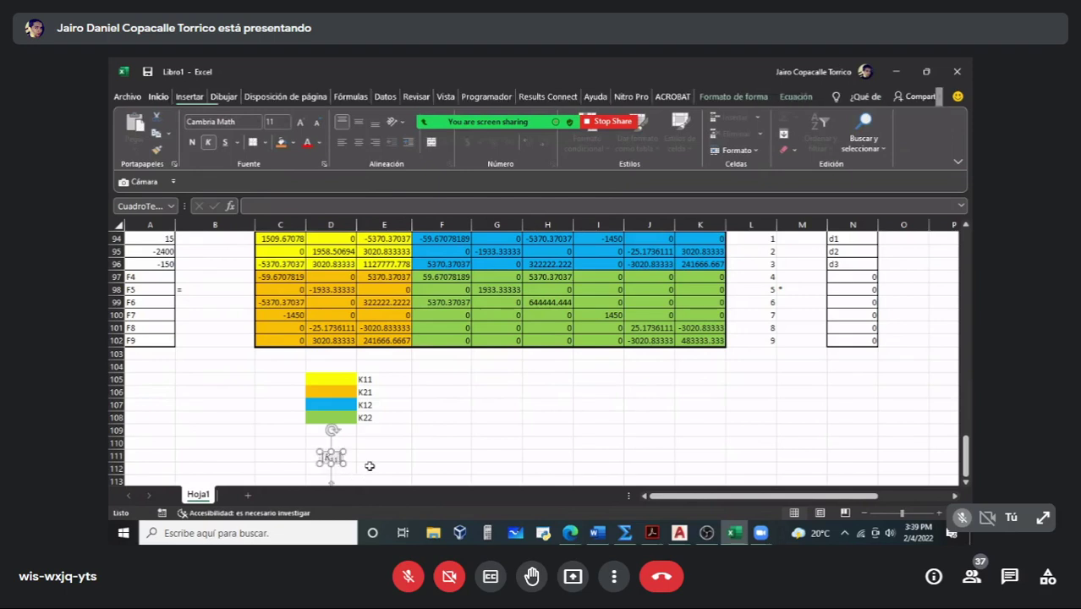
text(=)
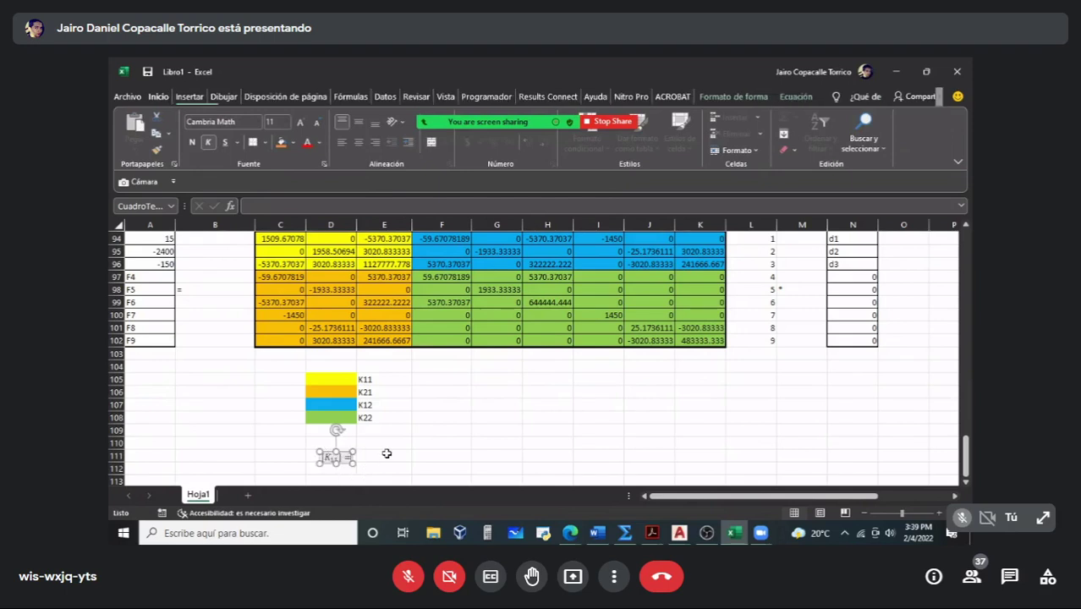
scroll(386, 453, down, 2)
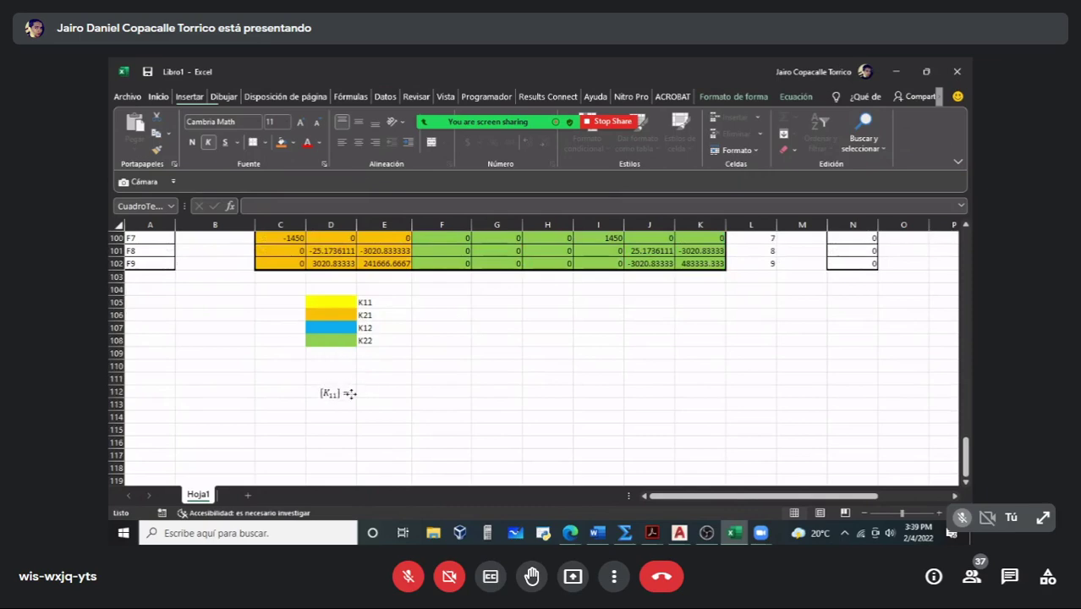
key(Escape)
Step: Enter =C94 in E110 and extend the formula over E110:G112 to reproduce the yellow submatrix
click(378, 376)
click(392, 364)
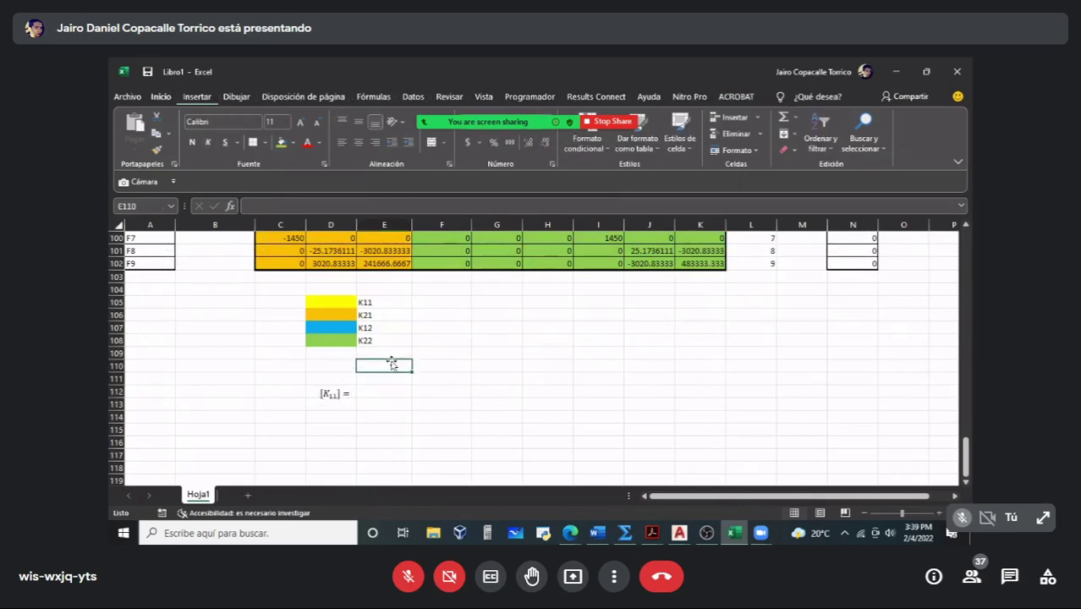
scroll(392, 364, up, 2)
text(=C96)
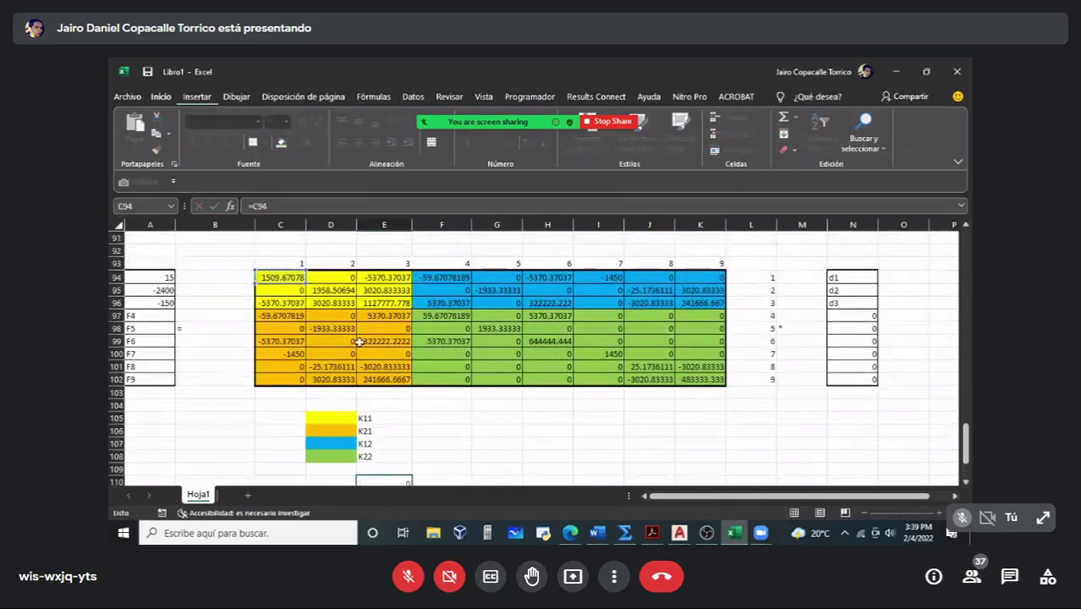
key(Return)
click(403, 417)
drag(412, 423, 521, 450)
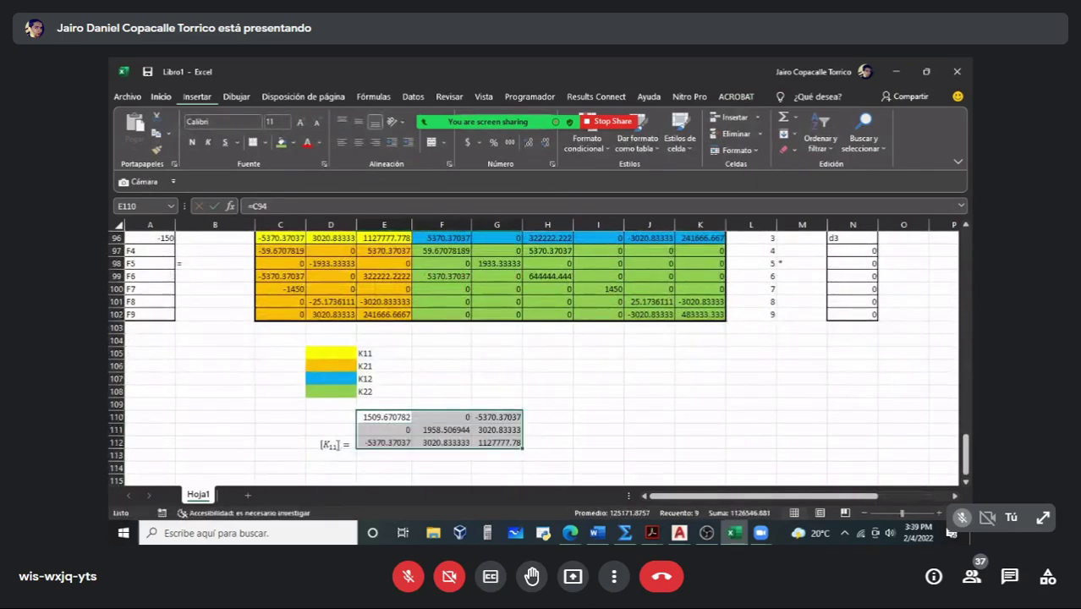
Step: Align the K11 label with the middle row of E110:G112 and give that range a thick outline and inside borders
click(345, 446)
drag(349, 453, 508, 444)
key(ctrl+1)
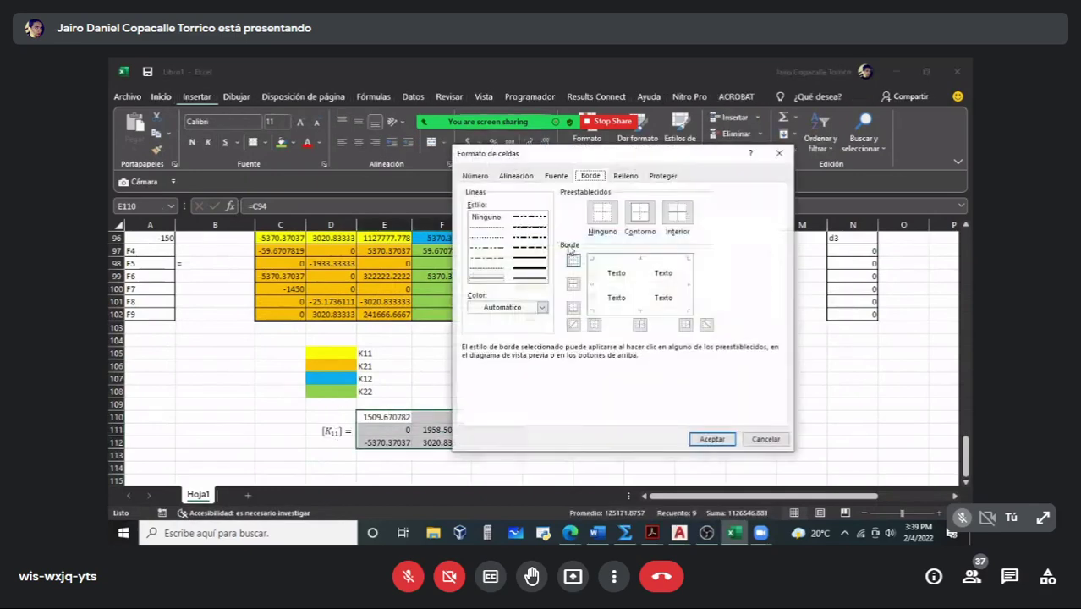
click(639, 213)
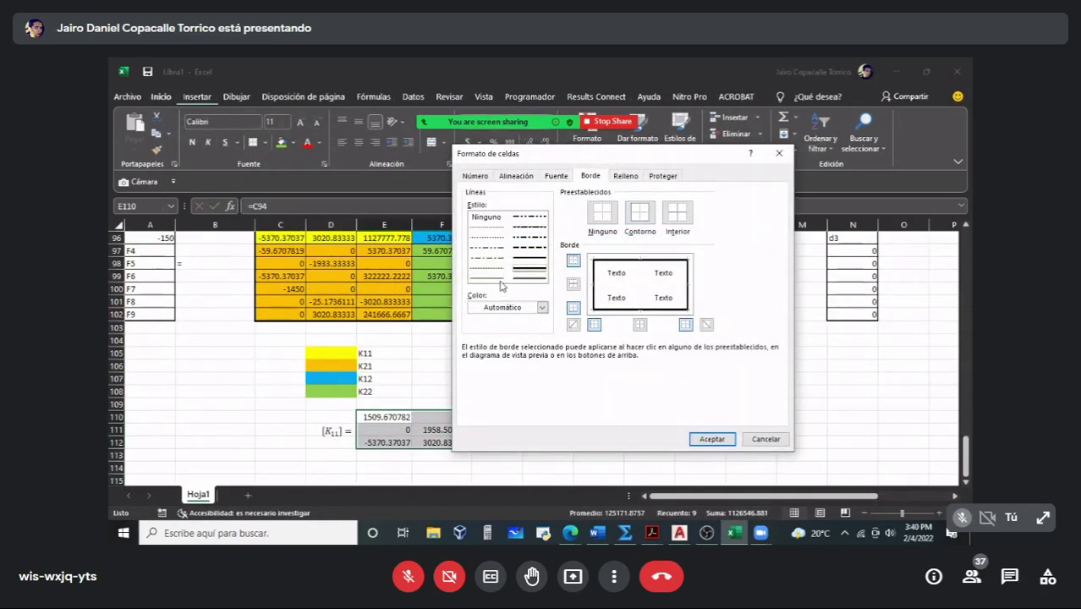
click(676, 215)
click(712, 438)
click(649, 417)
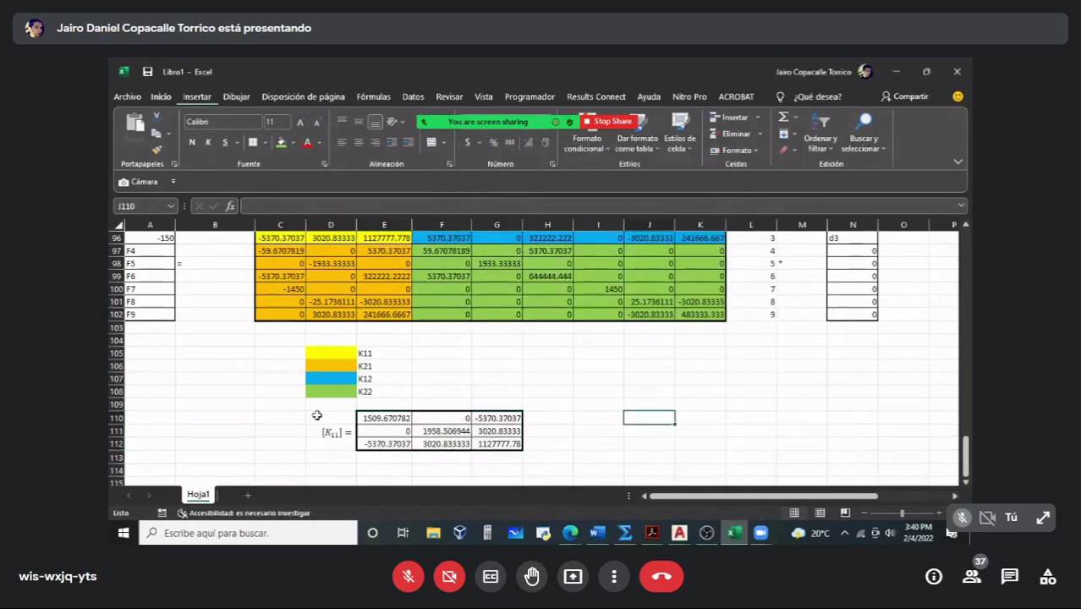
Step: Duplicate the bracketed K11 label into column I beside the matrix and give the copy a superscript of -1
click(350, 443)
drag(351, 443, 612, 443)
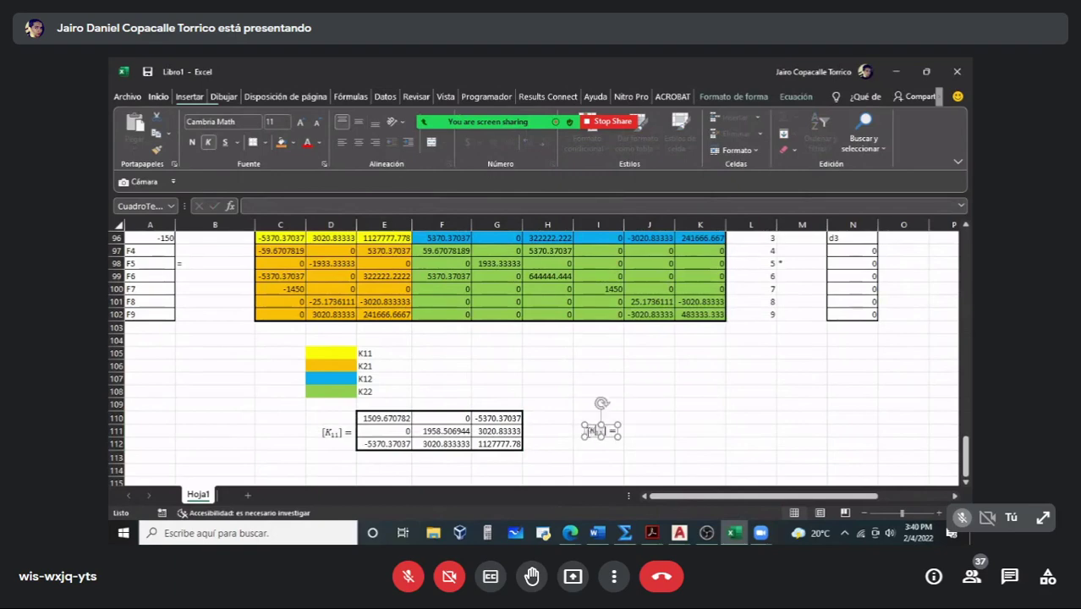
click(734, 99)
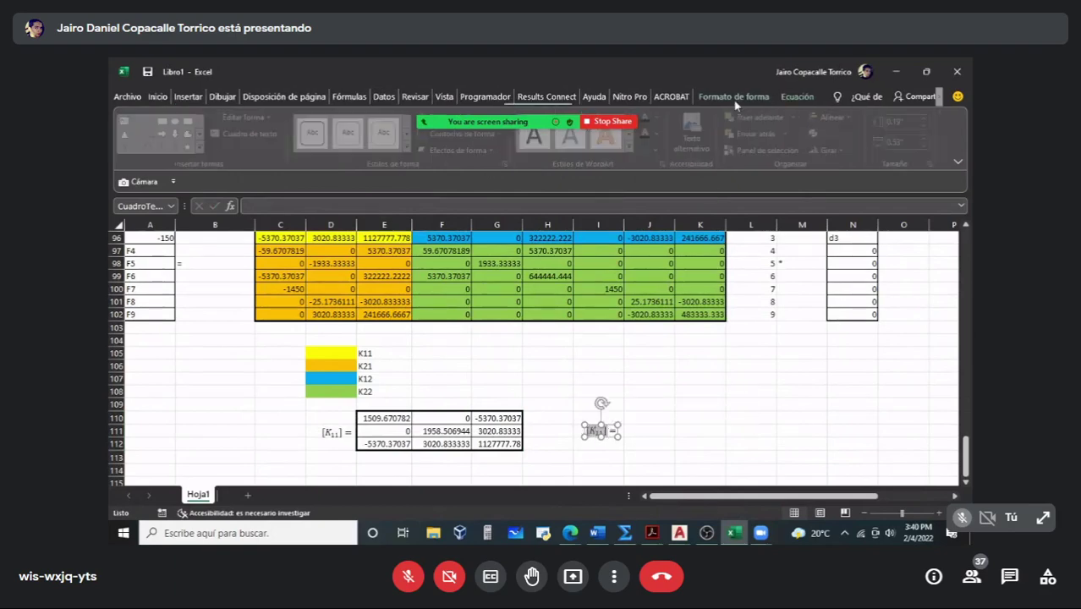
click(795, 97)
click(625, 132)
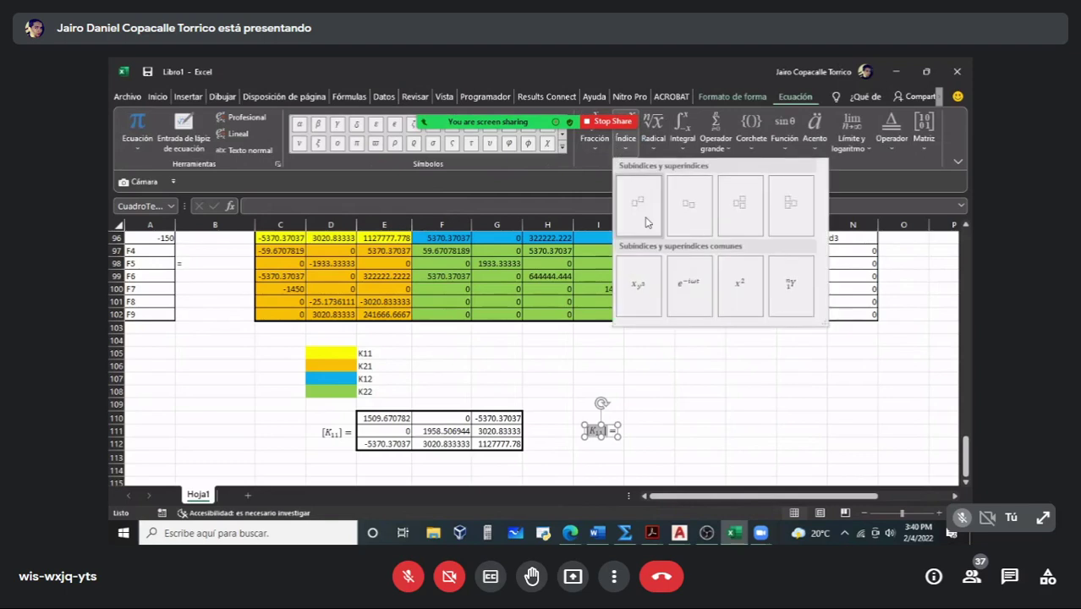
click(646, 222)
click(607, 434)
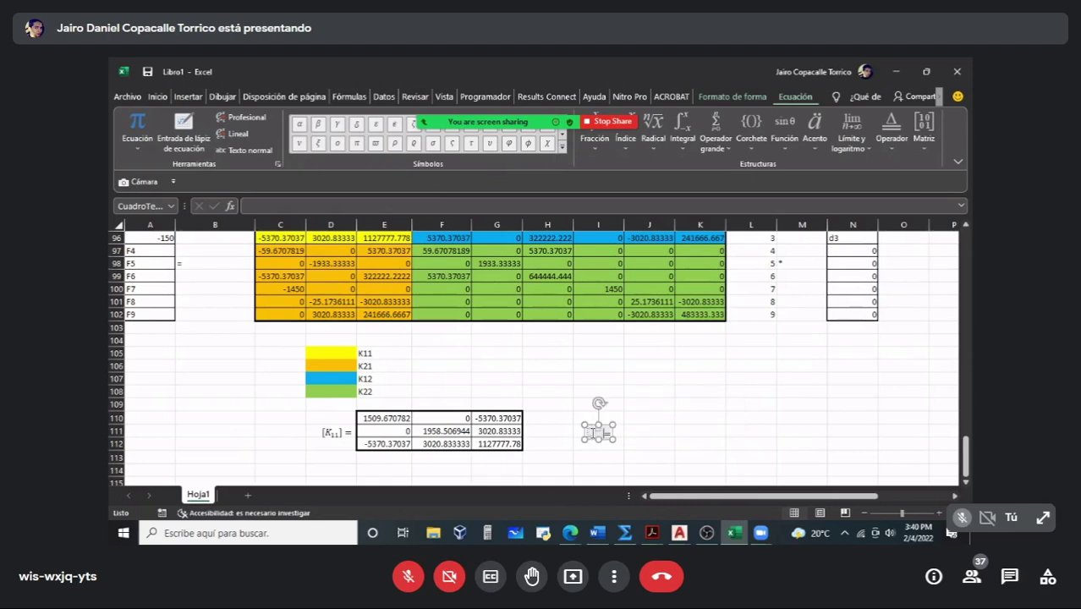
click(598, 431)
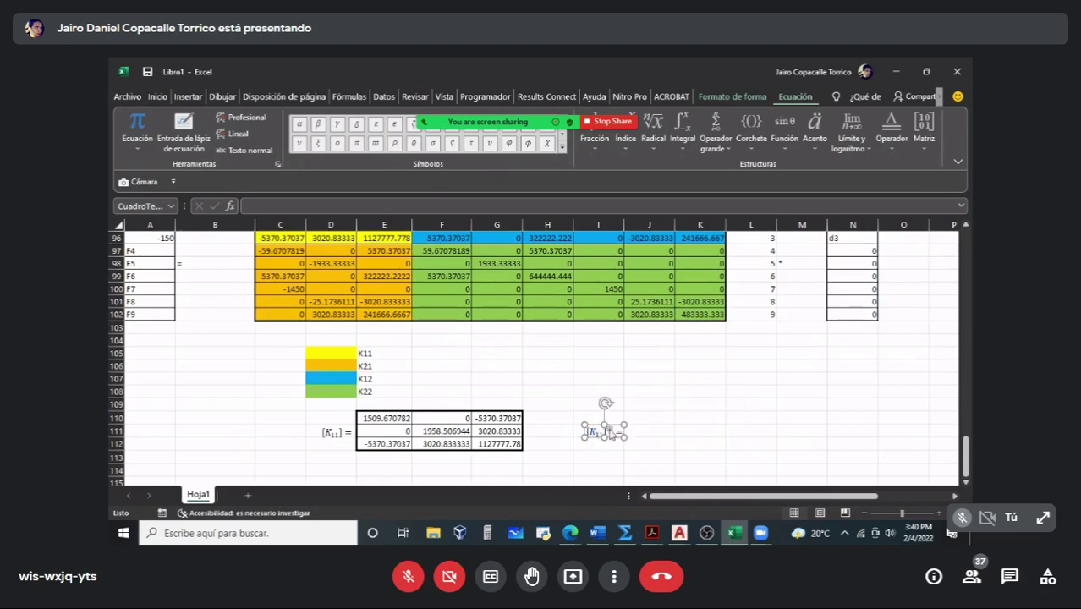
text(1^-1)
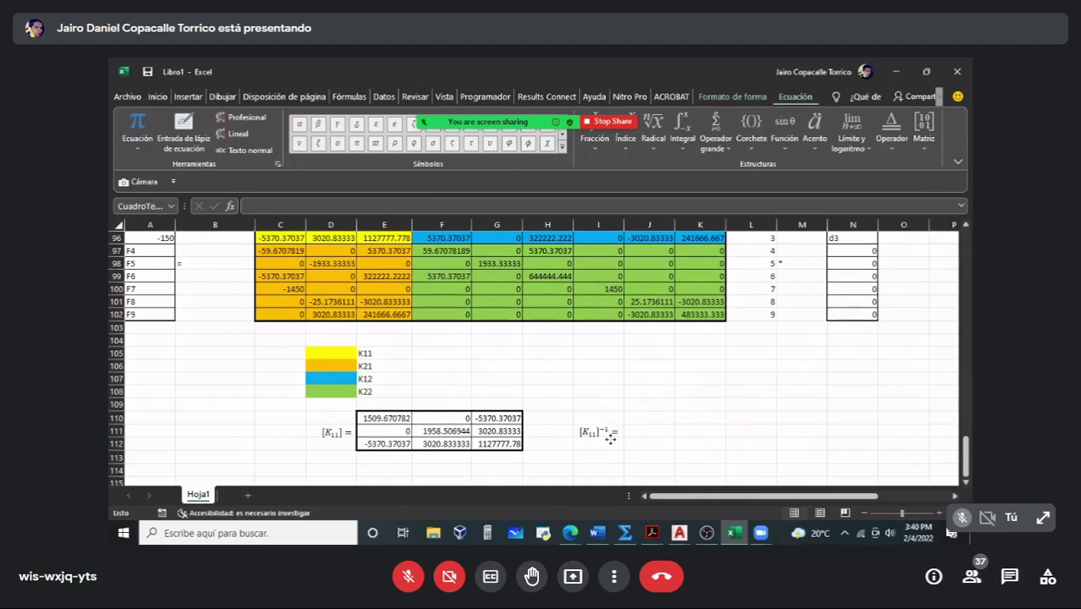
Step: Enter =MINVERSA(C94:E96) in J110 to invert the yellow submatrix
click(646, 423)
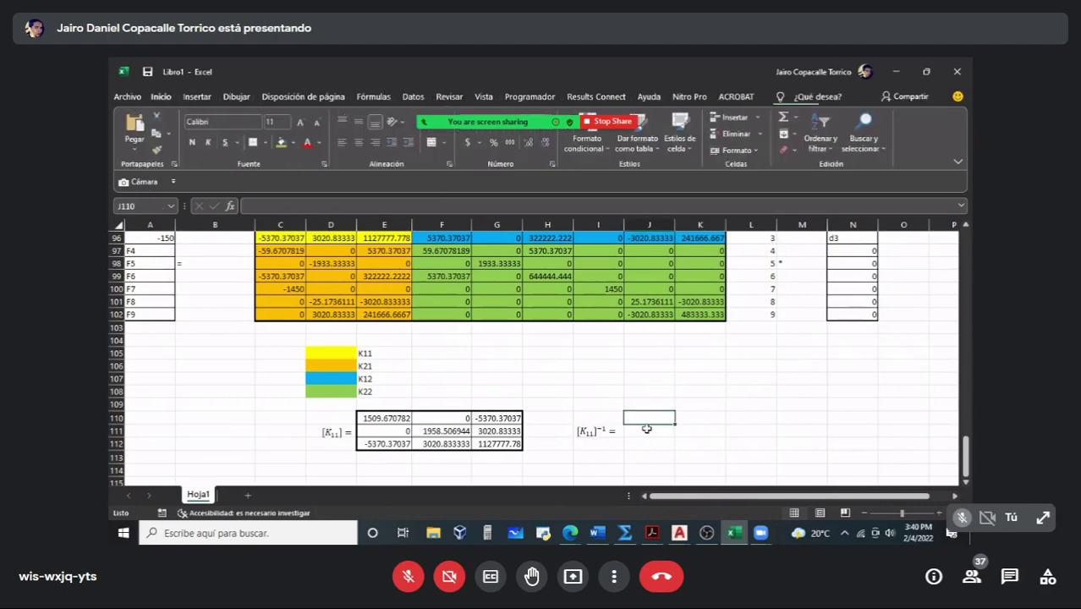
text(=min)
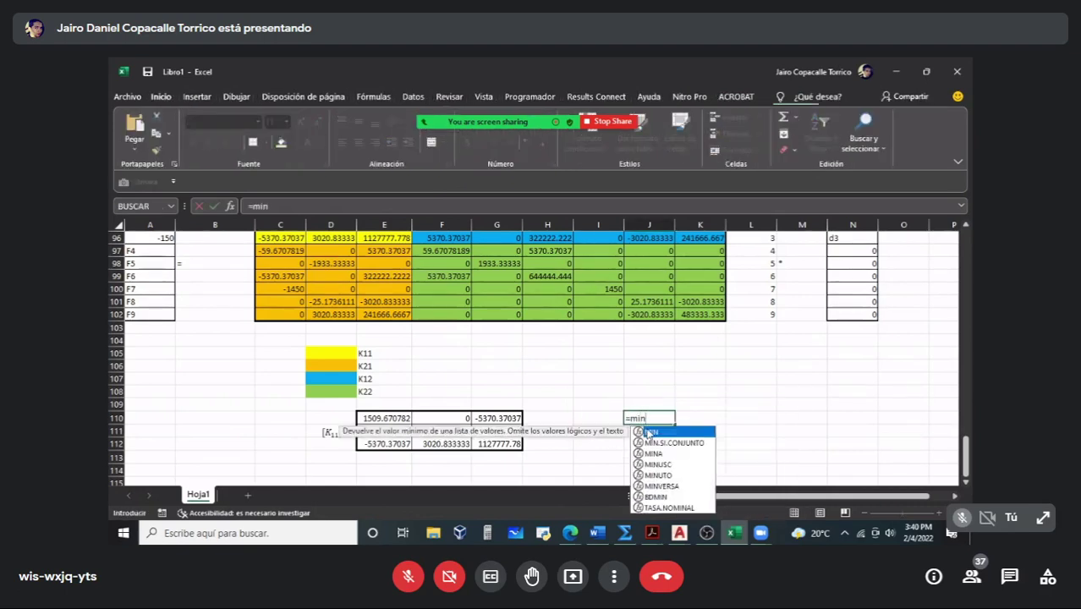
double_click(662, 487)
scroll(533, 399, up, 1)
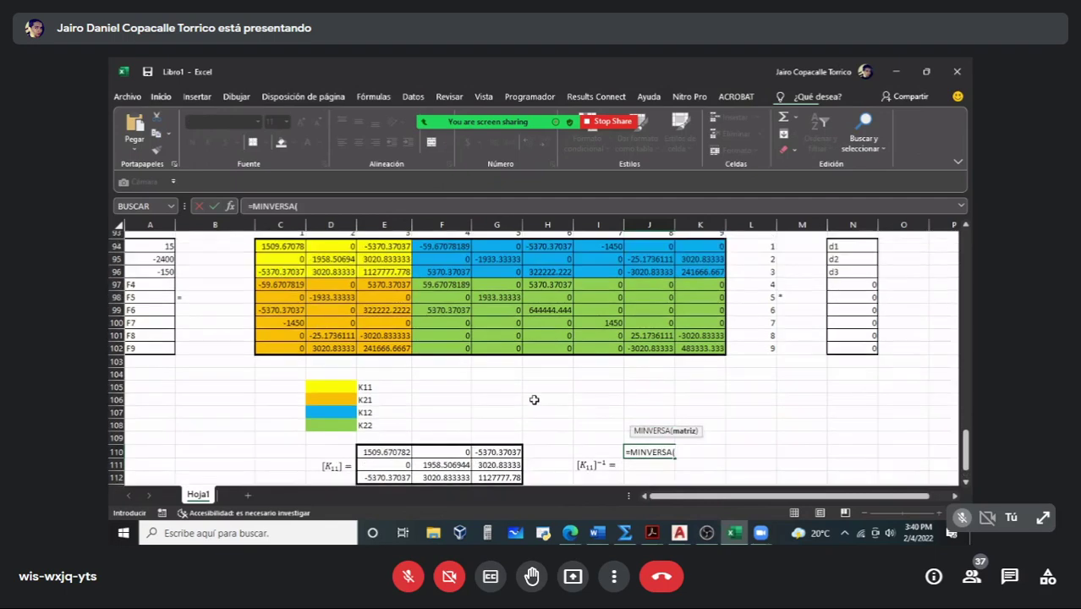
drag(284, 252, 391, 277)
click(357, 208)
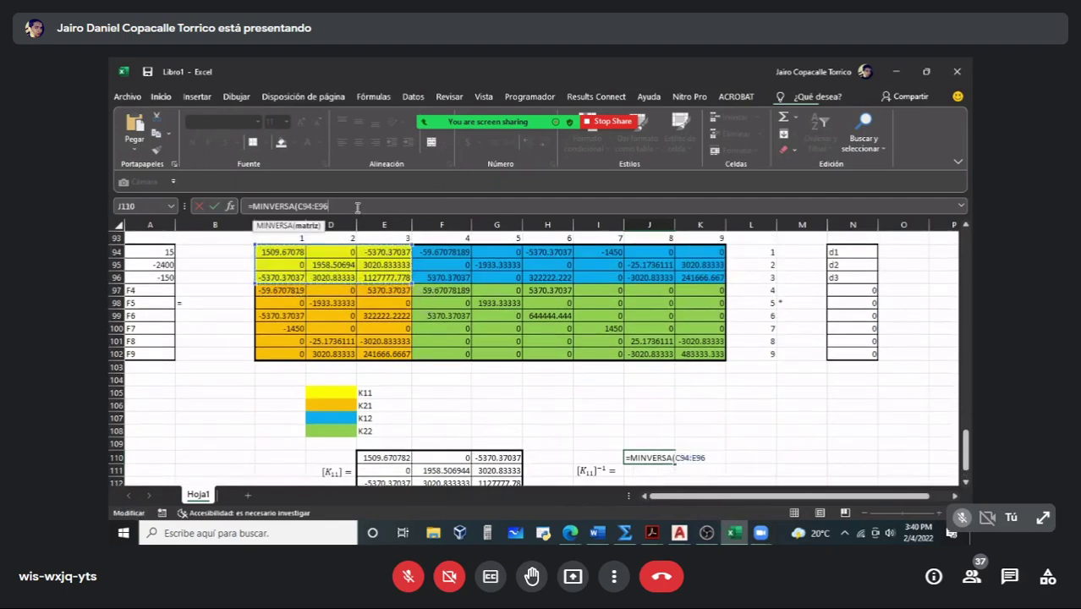
text())
key(Return)
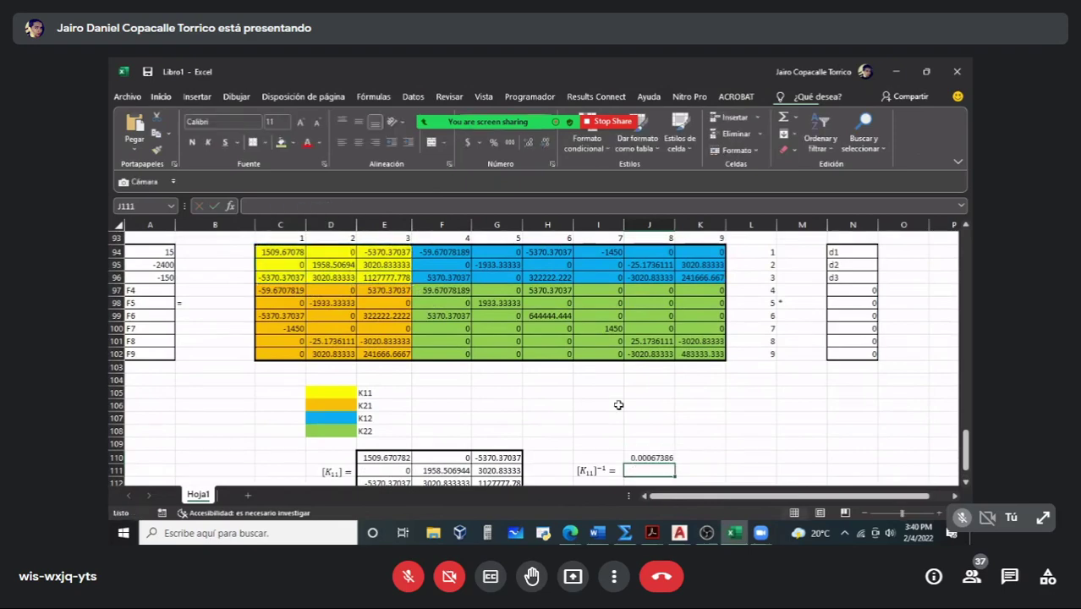
Step: Apply the J110 inverse formula as an array formula across J110:L112
scroll(667, 430, down, 1)
scroll(668, 430, down, 2)
click(657, 379)
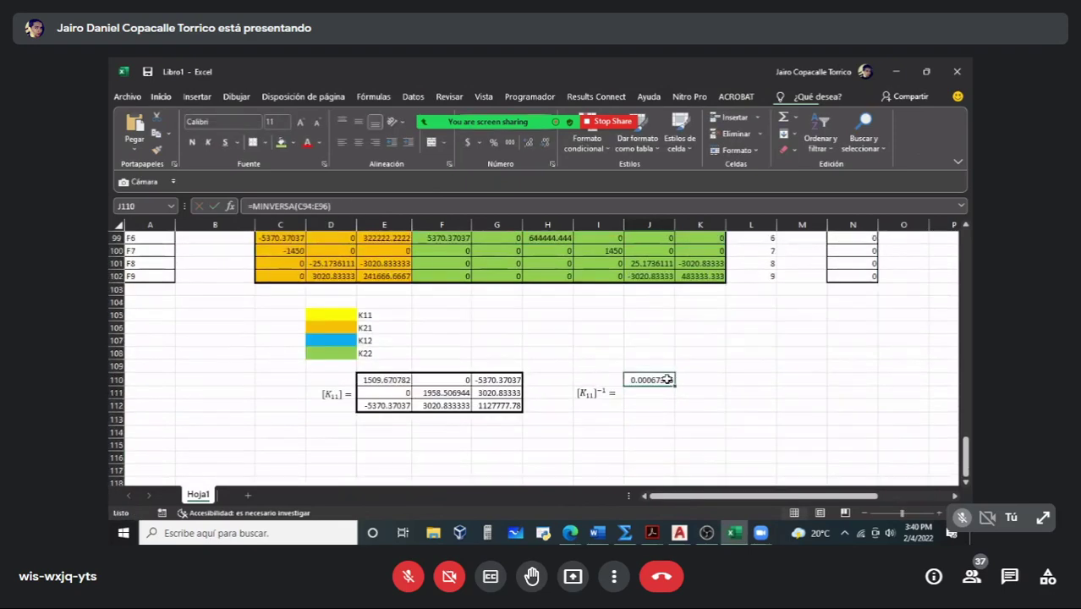
drag(667, 379, 743, 403)
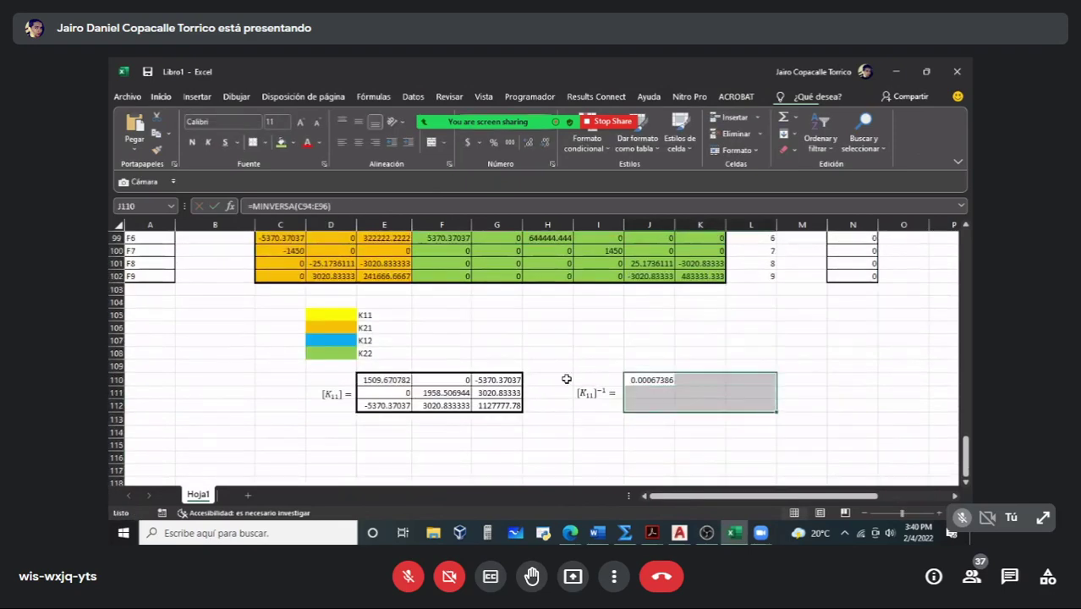
scroll(566, 378, up, 1)
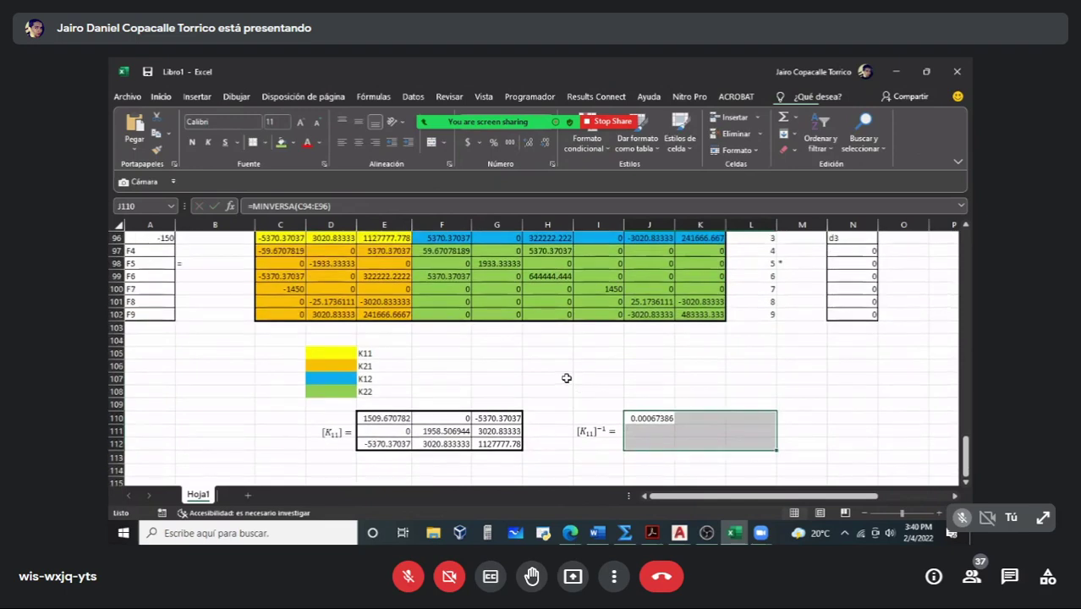
key(F2)
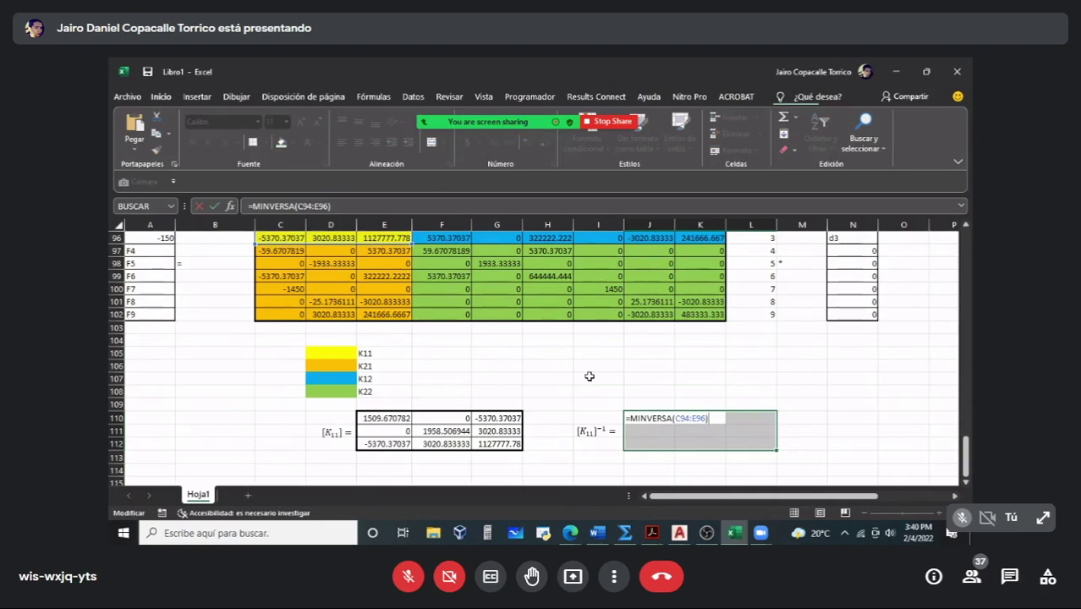
key(ctrl+shift+Return)
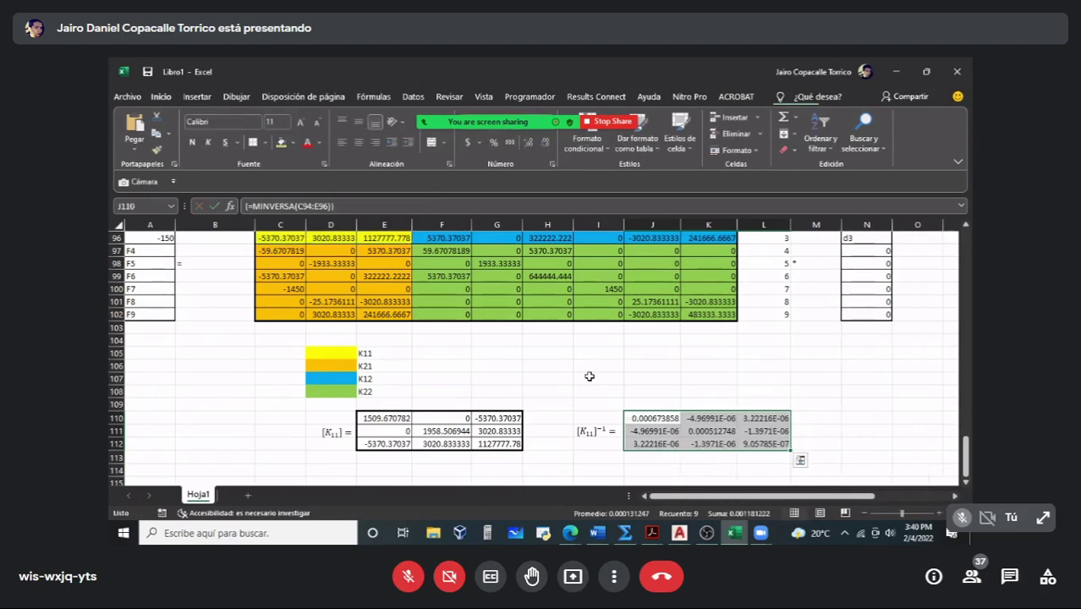
click(589, 375)
Step: Give the inverse matrix in J110:L112 a thick outline and thin inside borders
click(664, 415)
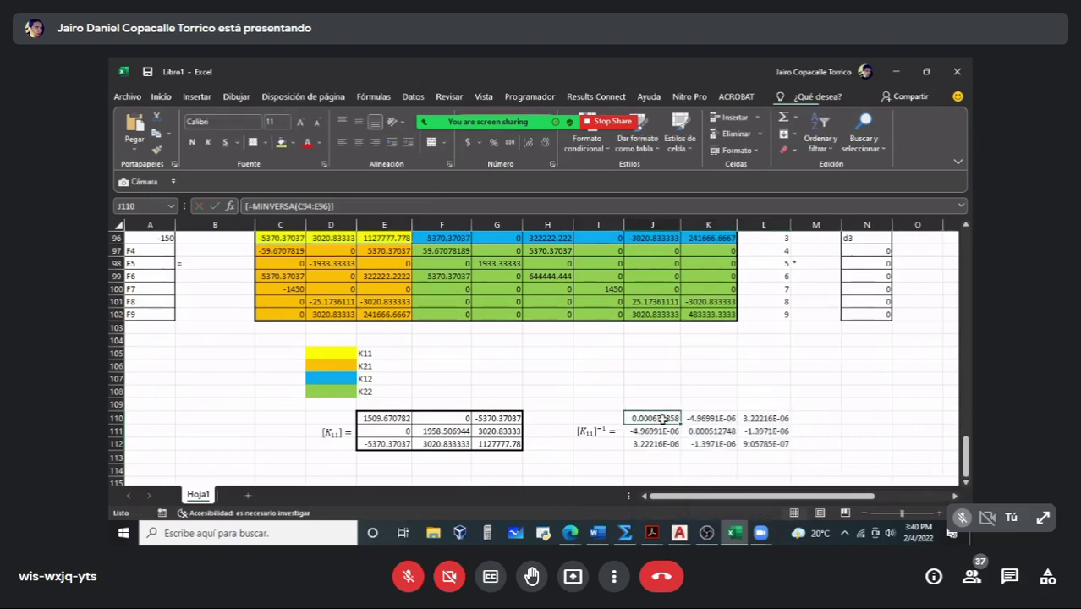
drag(658, 417, 768, 440)
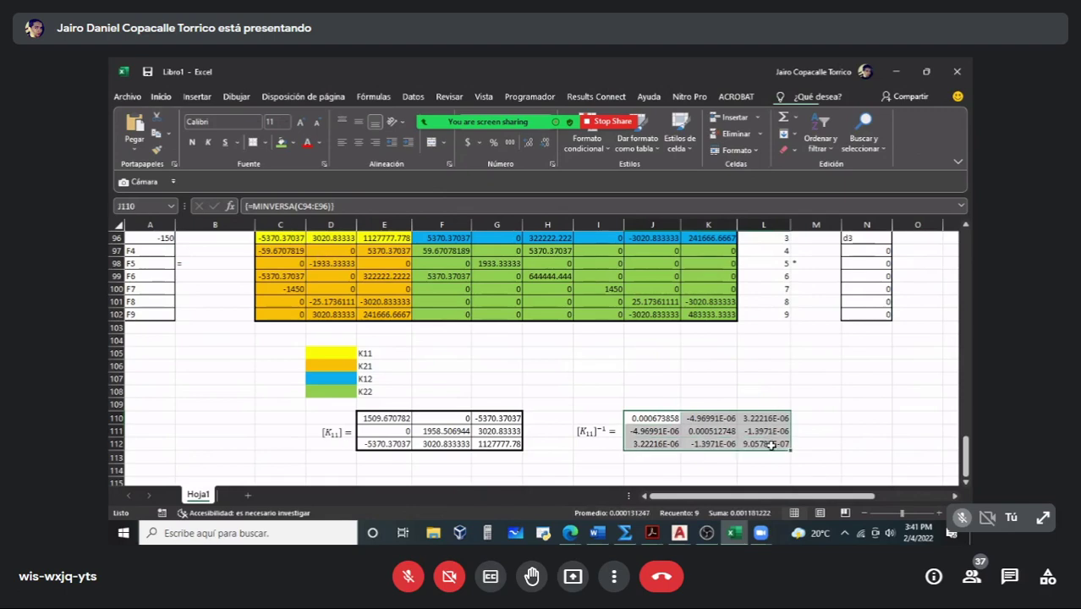
key(ctrl+1)
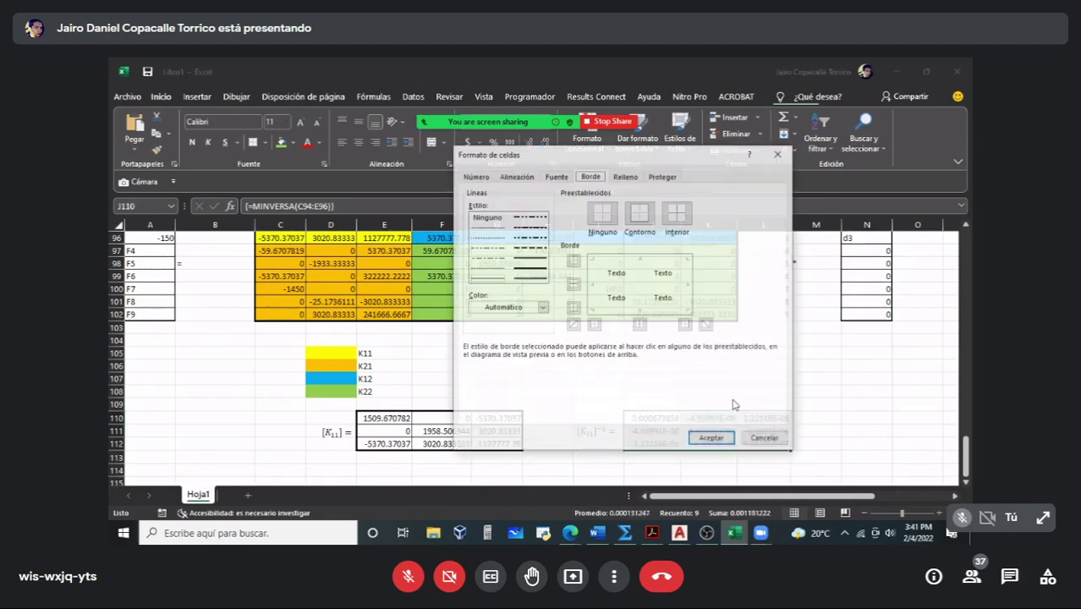
click(529, 263)
click(640, 213)
click(487, 278)
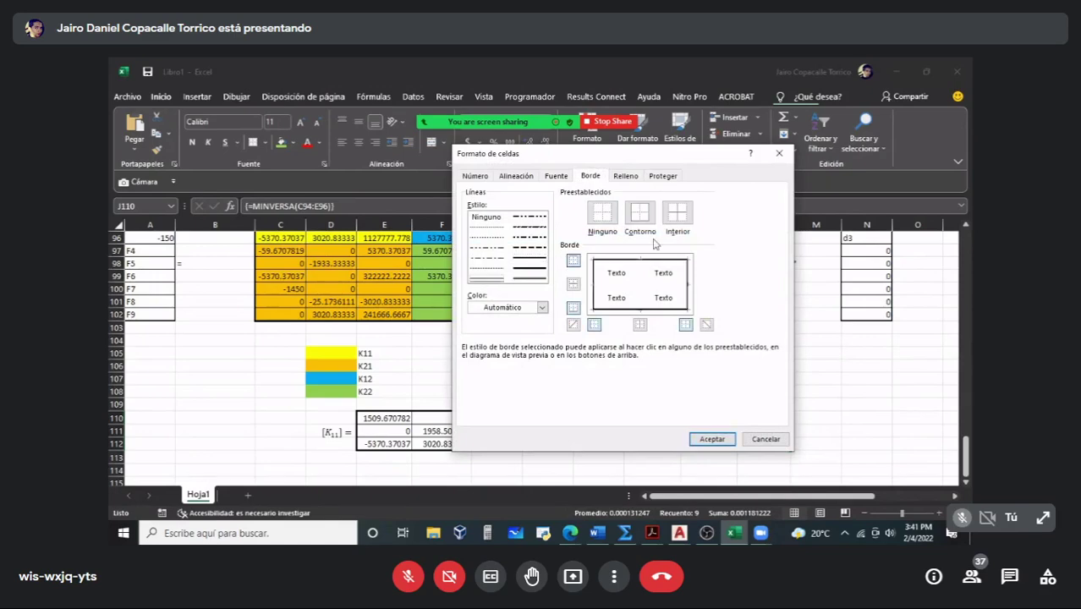
click(676, 213)
click(710, 439)
click(652, 469)
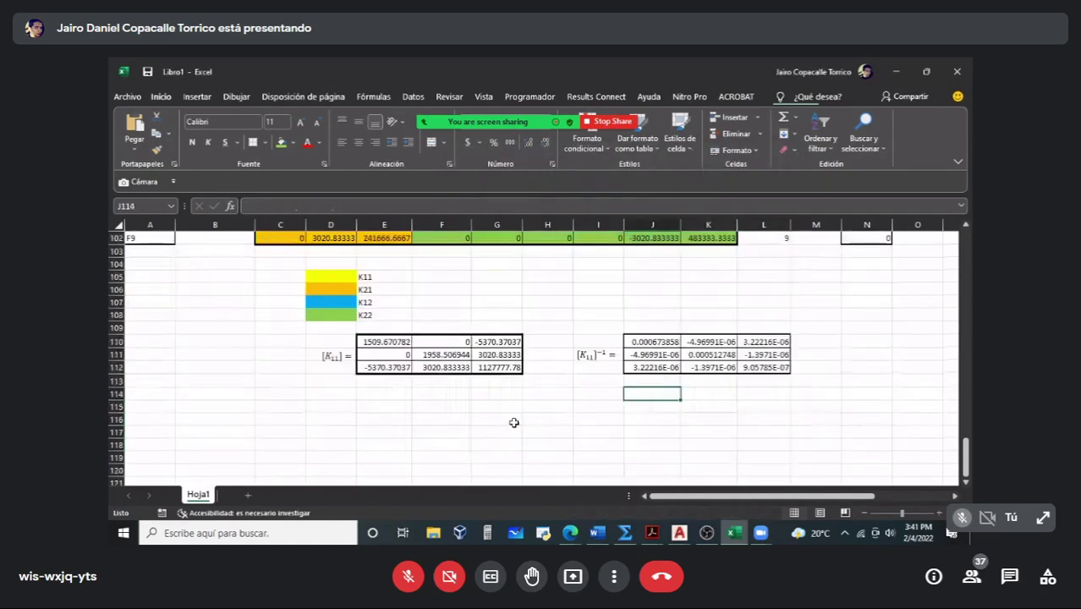
Step: Copy the d1, d2 and d3 cells from N94:N96 to I115:I117 below the inverse matrix
scroll(514, 422, up, 1)
drag(854, 252, 860, 278)
click(860, 266)
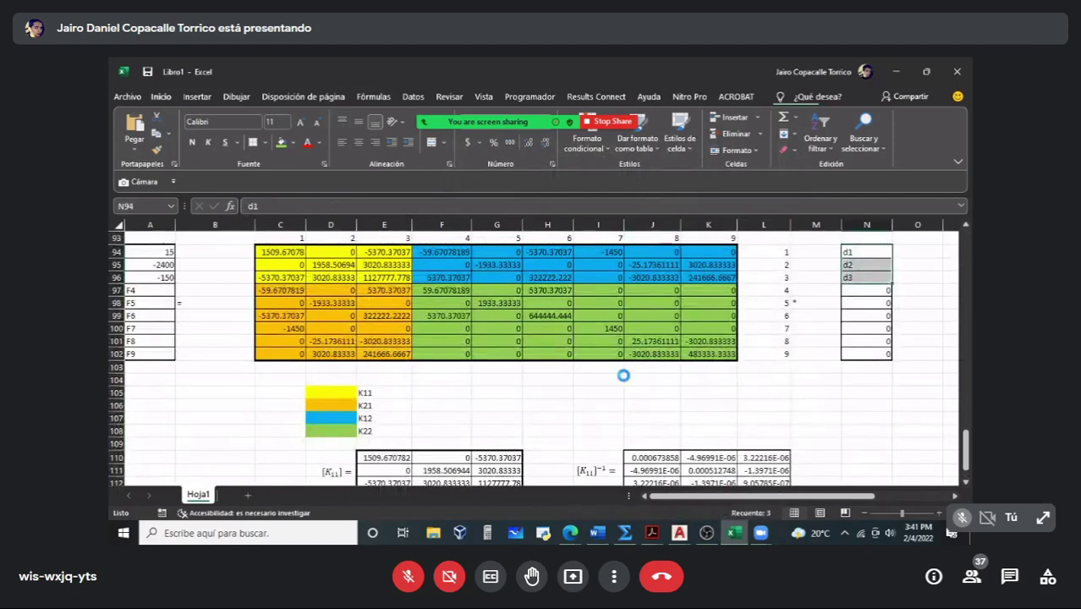
key(ctrl+c)
scroll(615, 378, down, 3)
click(598, 408)
key(ctrl+v)
click(651, 409)
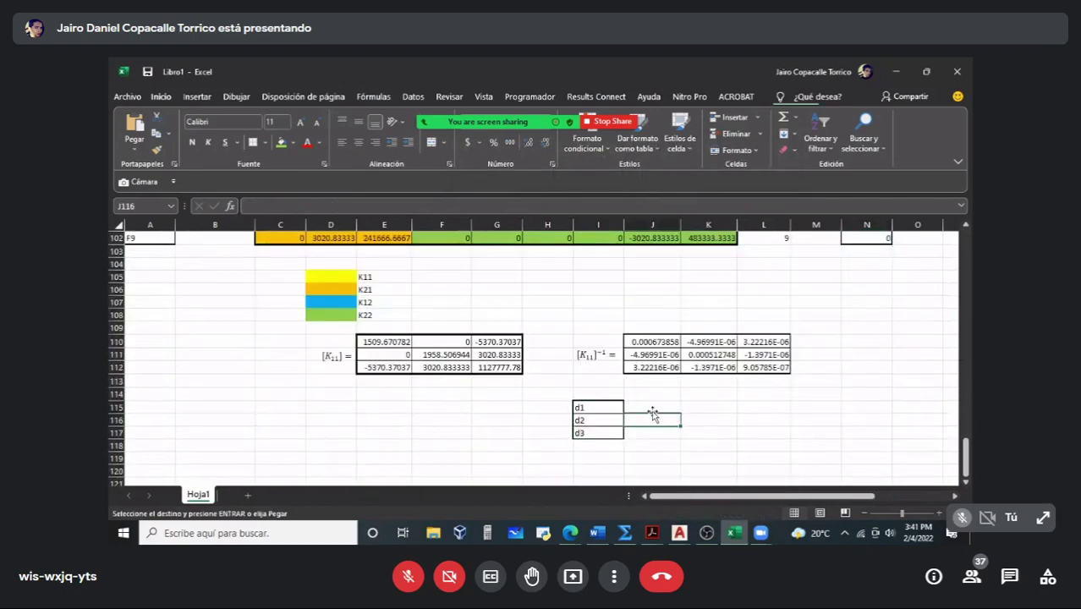
click(704, 408)
click(648, 423)
text(=)
click(691, 406)
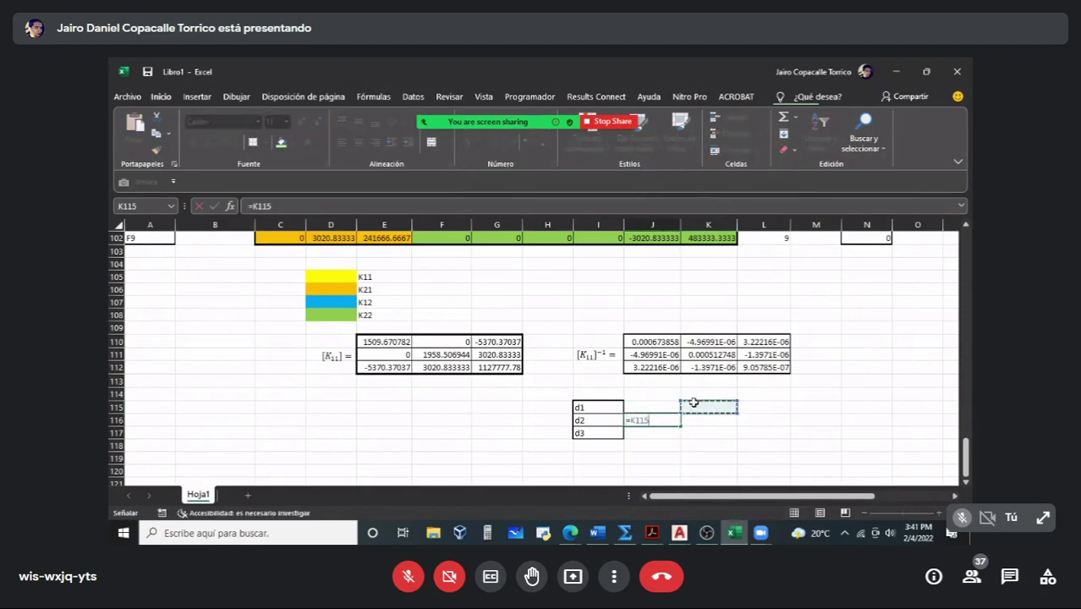
key(Escape)
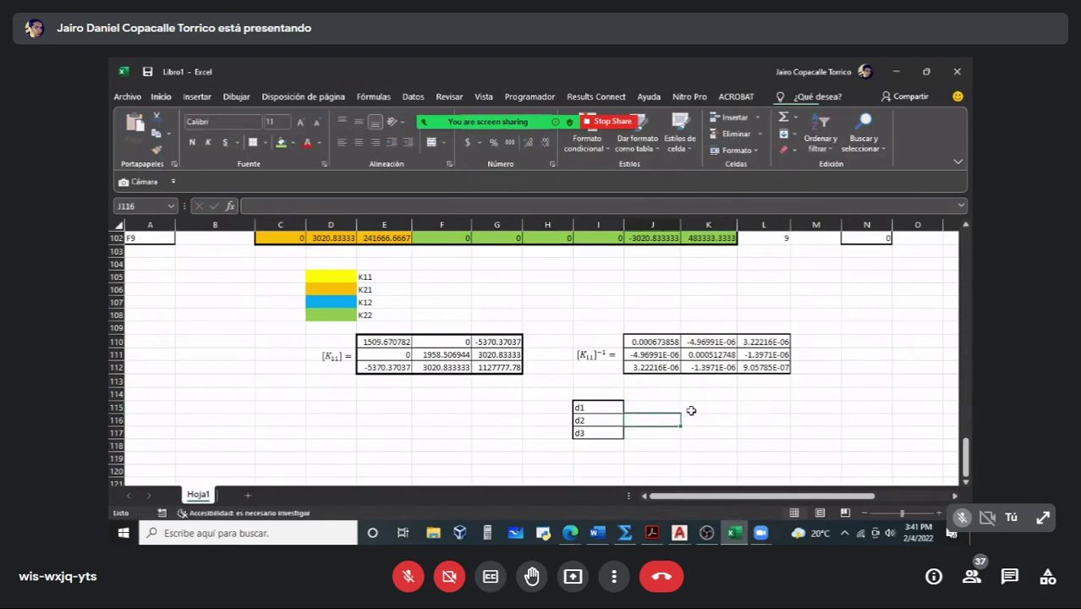
Step: Put an equals sign in J116 and begin the d1 formula in K115 with =J110*A94+
text(=)
click(703, 406)
text(=)
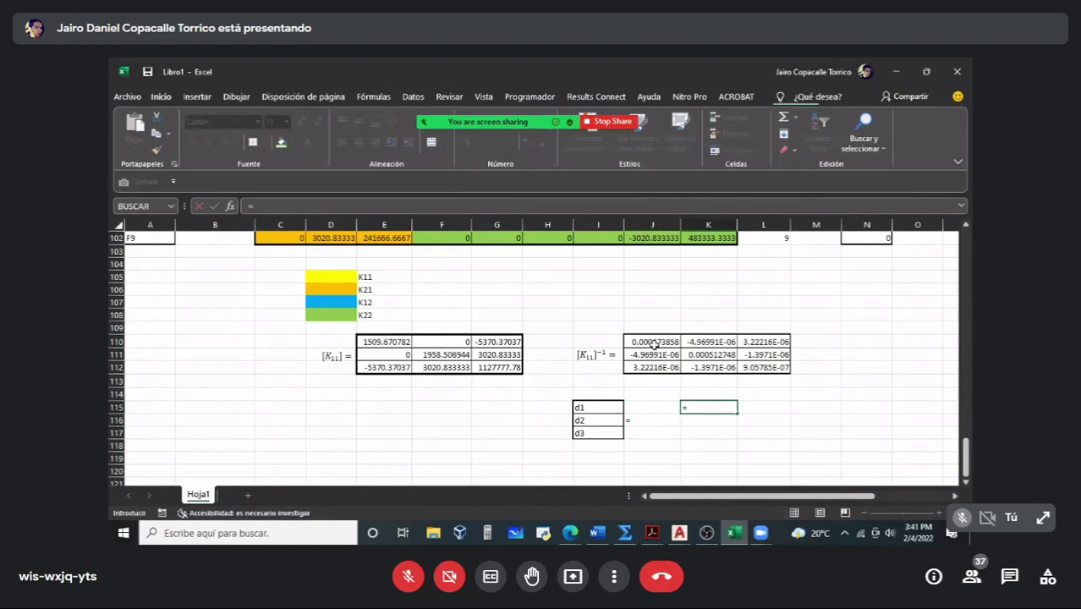
click(656, 343)
text(*)
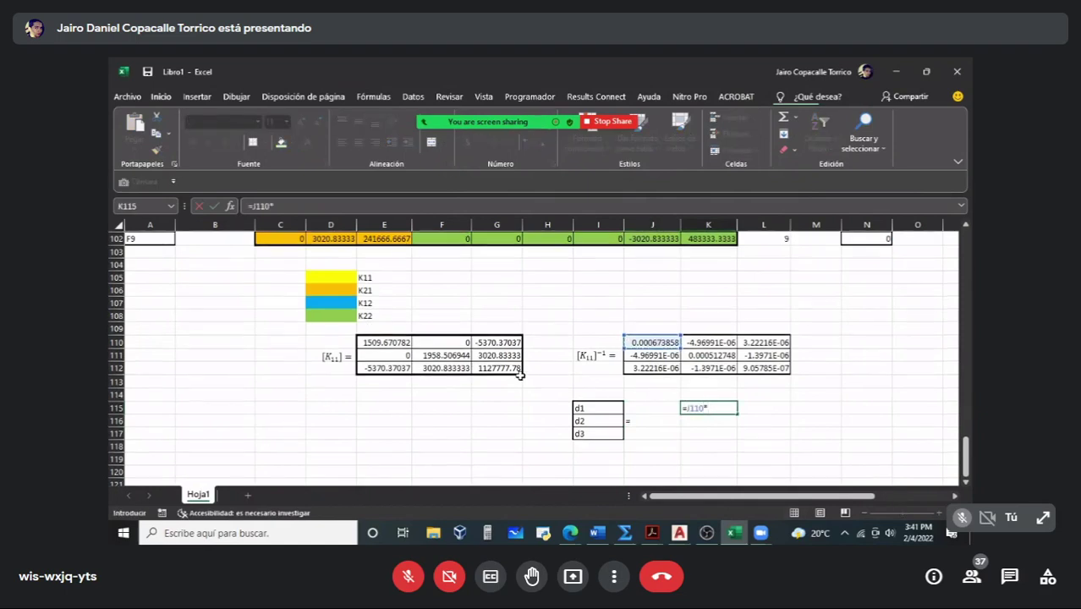
scroll(519, 377, up, 4)
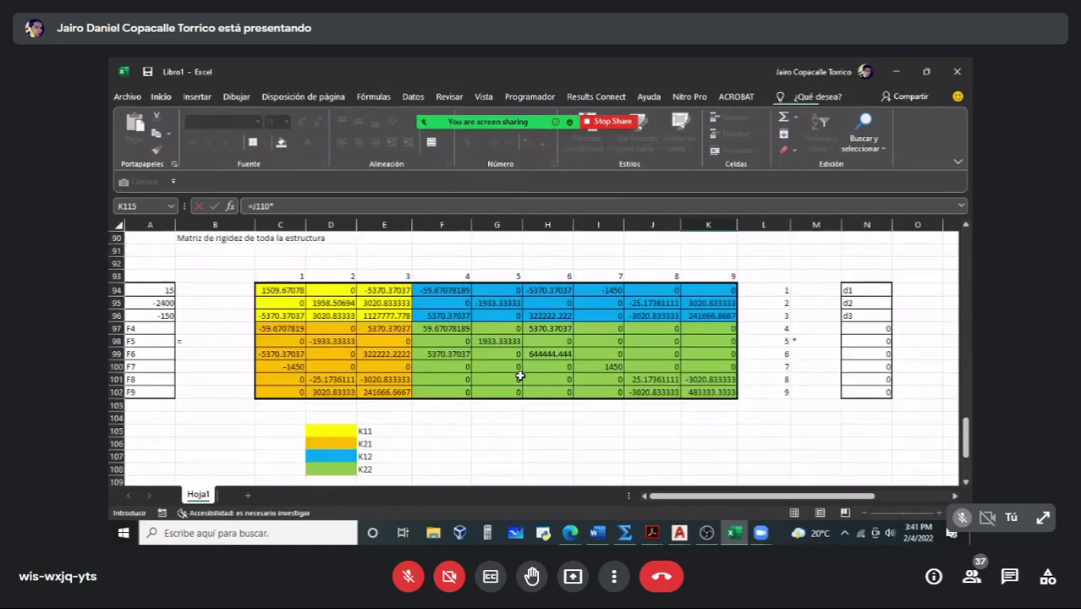
click(158, 290)
text(+)
Step: Complete the d1 formula in K115 with the products K110*A95+L110*A96
scroll(417, 357, down, 3)
click(704, 380)
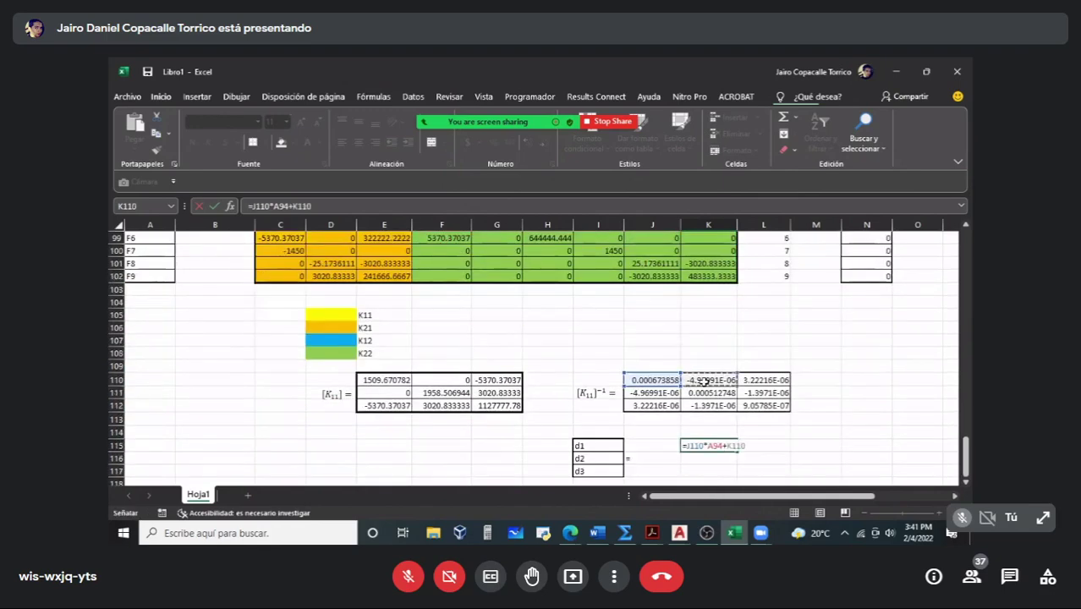
text(*)
scroll(374, 294, up, 4)
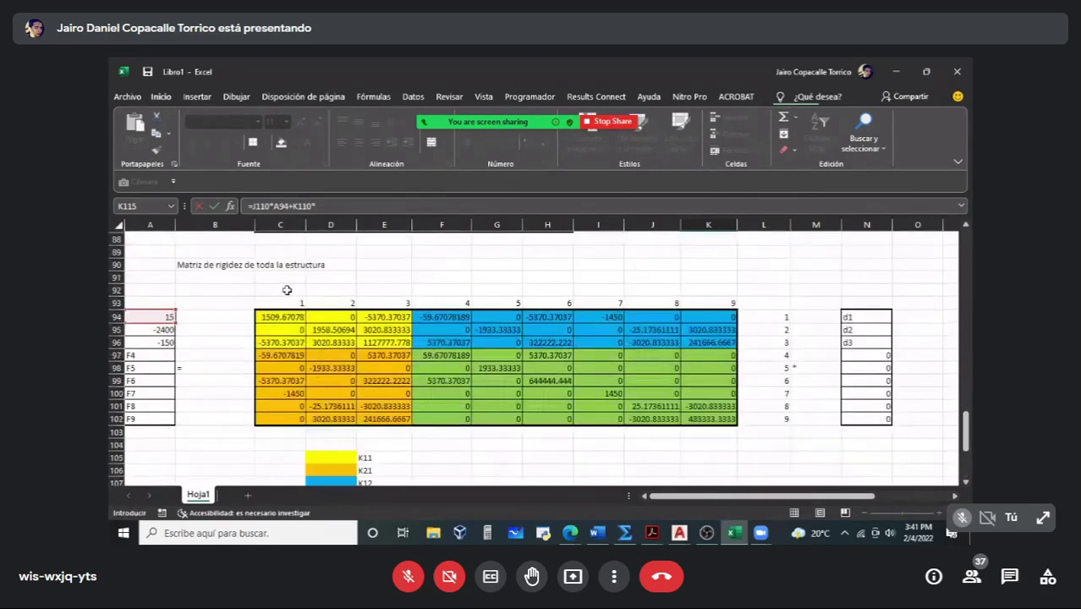
click(167, 341)
text(+)
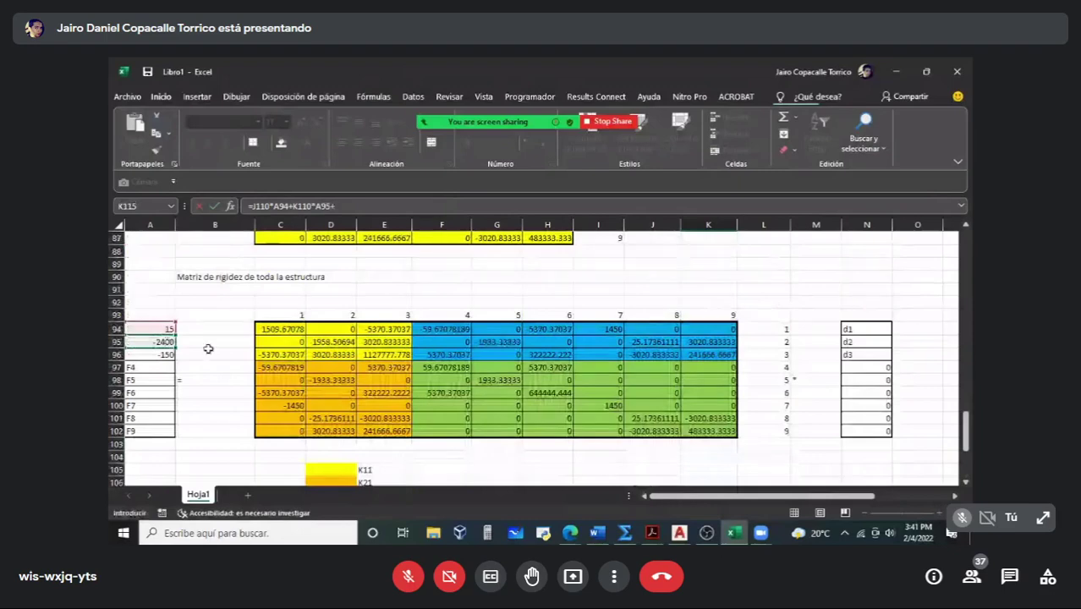
scroll(750, 441, down, 4)
click(767, 381)
text(*)
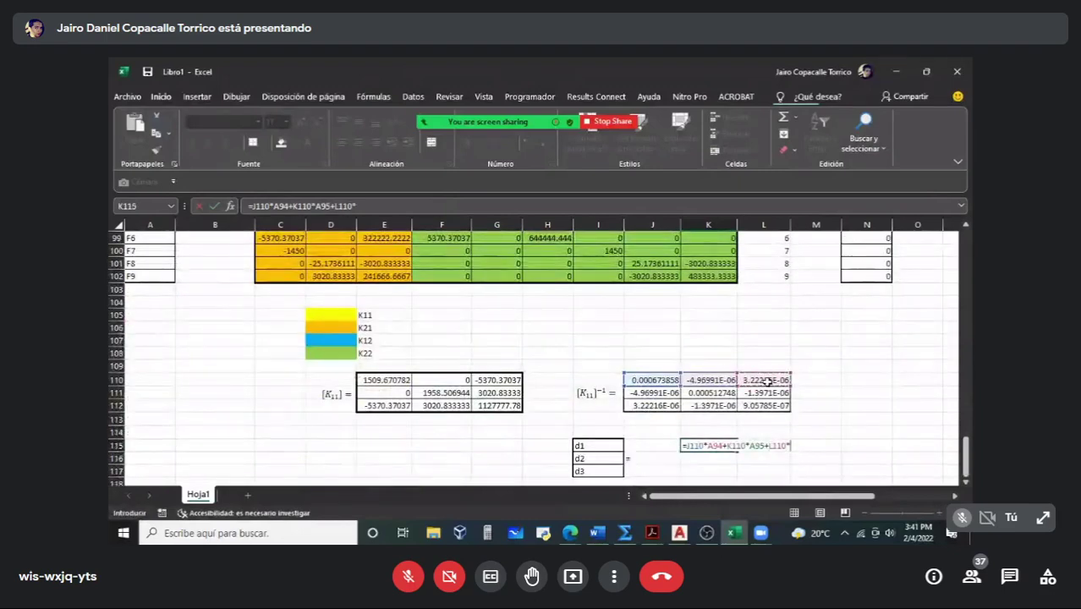
scroll(761, 380, up, 4)
click(169, 320)
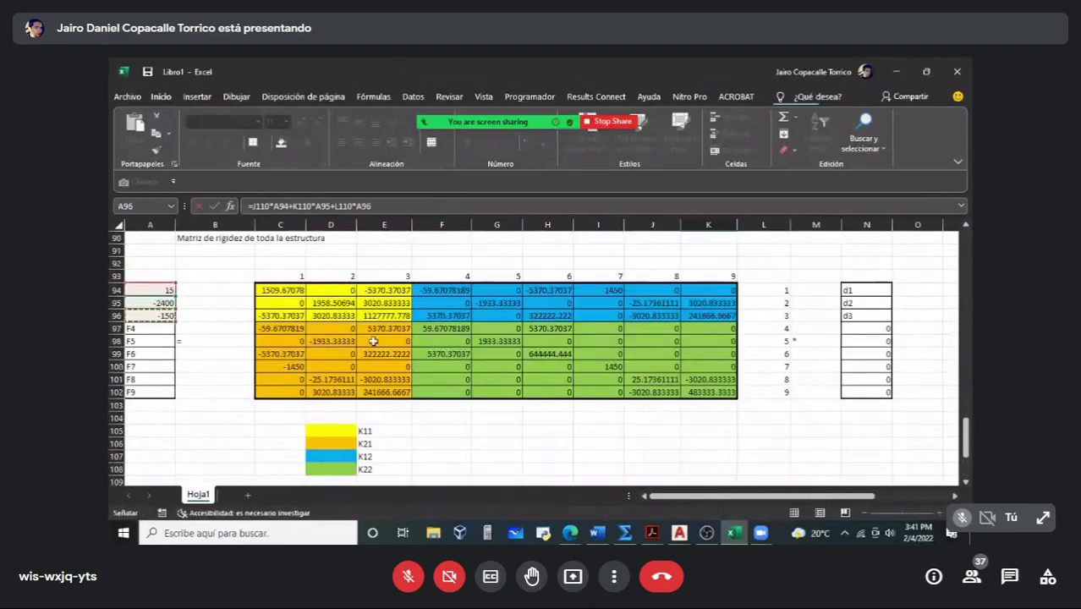
Step: Make the load references A94, A95 and A96 absolute in the K115 formula and enter it
scroll(583, 374, down, 4)
scroll(700, 389, up, 3)
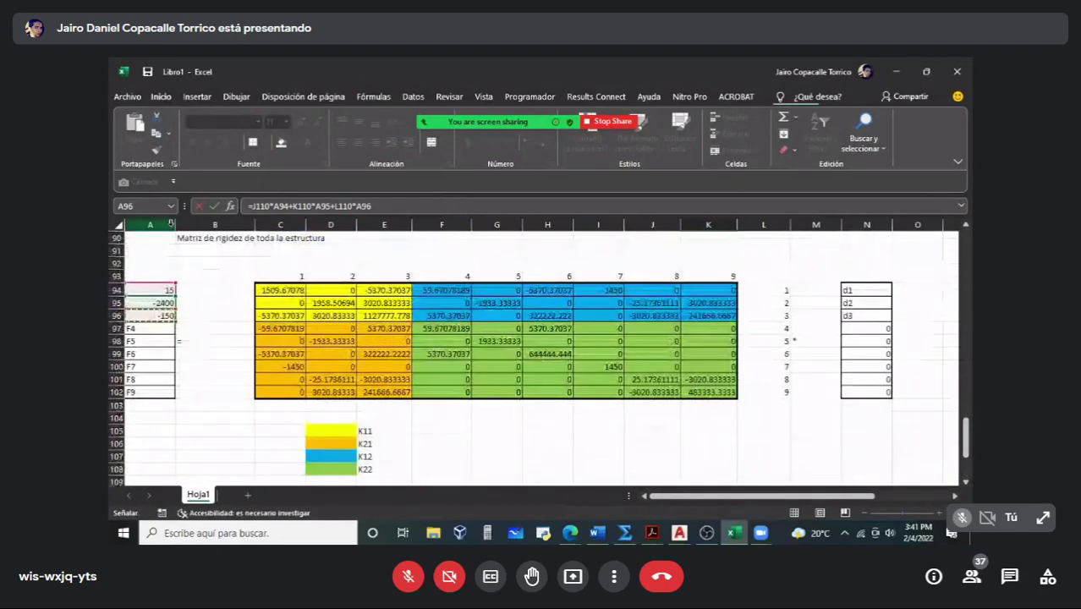
click(285, 205)
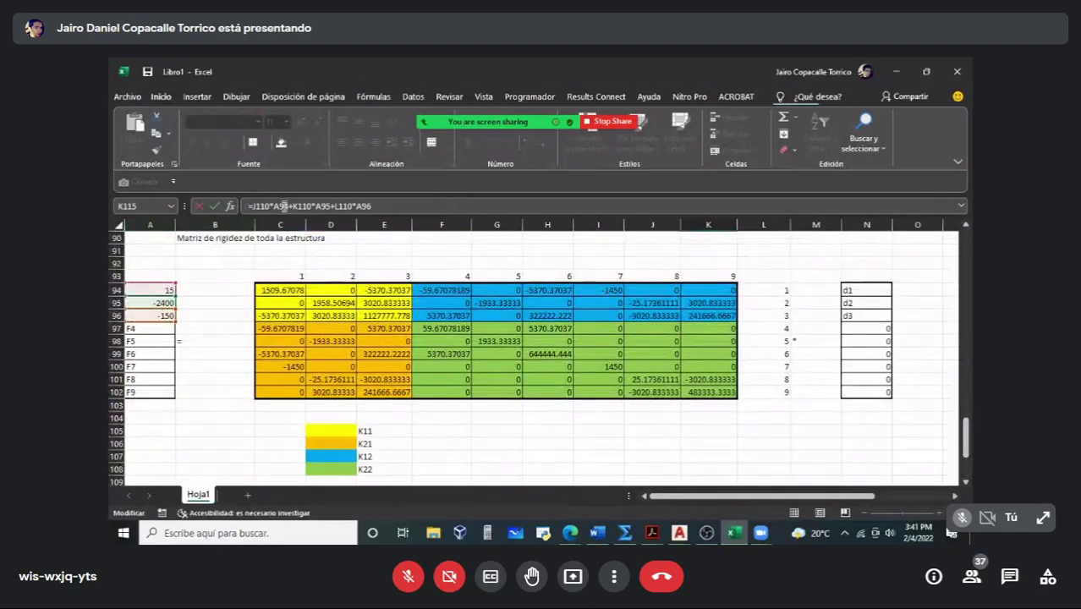
key(F4)
click(334, 208)
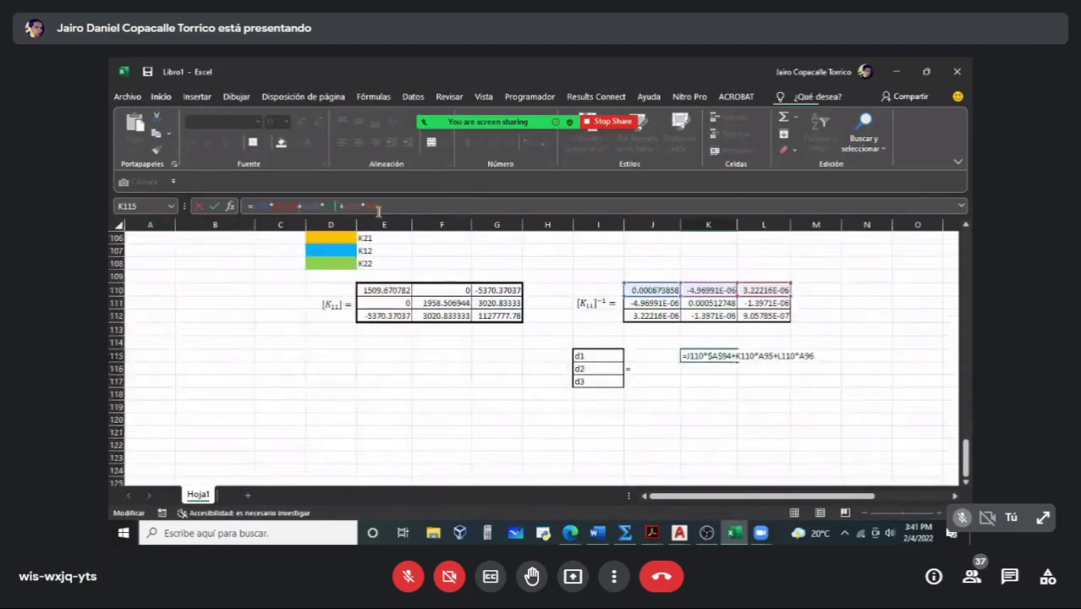
key(F4)
key(Return)
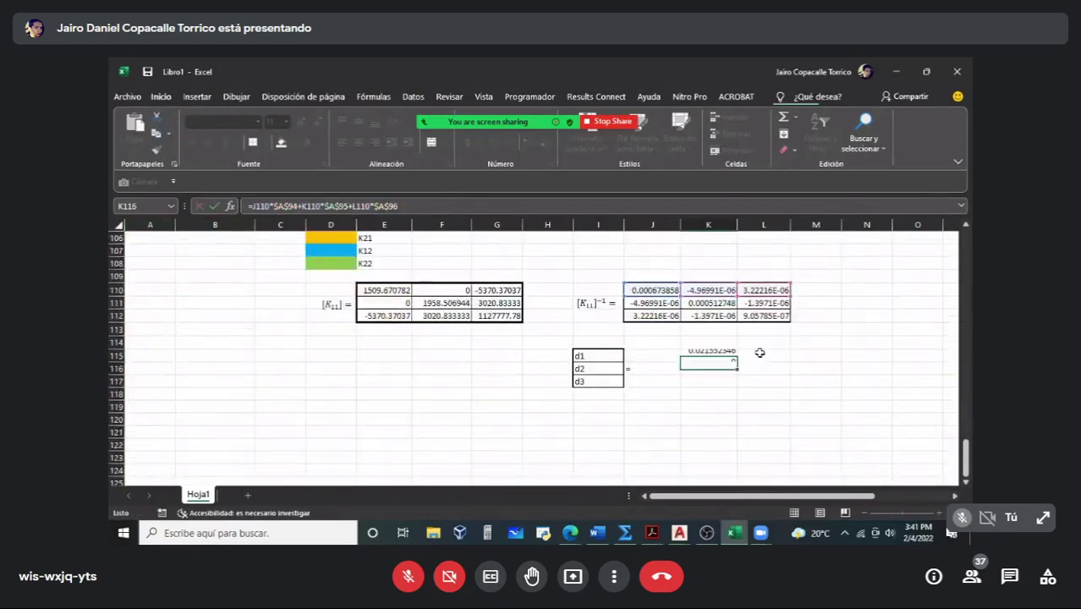
Step: Fill the d1 formula from K115 down to K117 for d2 and d3
click(710, 355)
drag(737, 362, 716, 382)
click(815, 368)
Step: Check the units of the frame problem in the Word document and enter in beside the d1 result in L115 in Excel
click(775, 357)
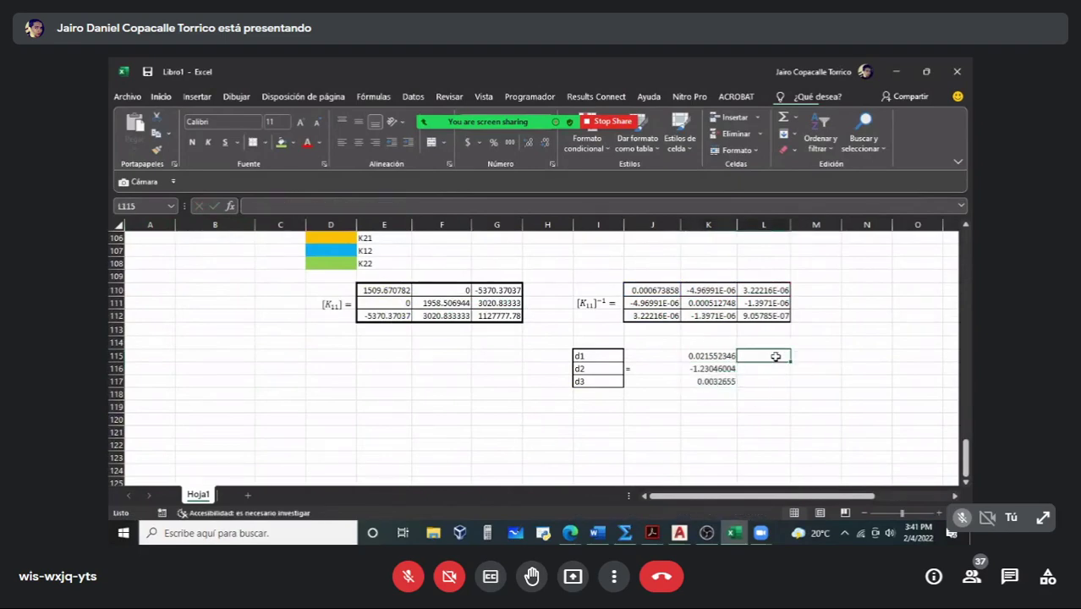
scroll(769, 370, up, 1)
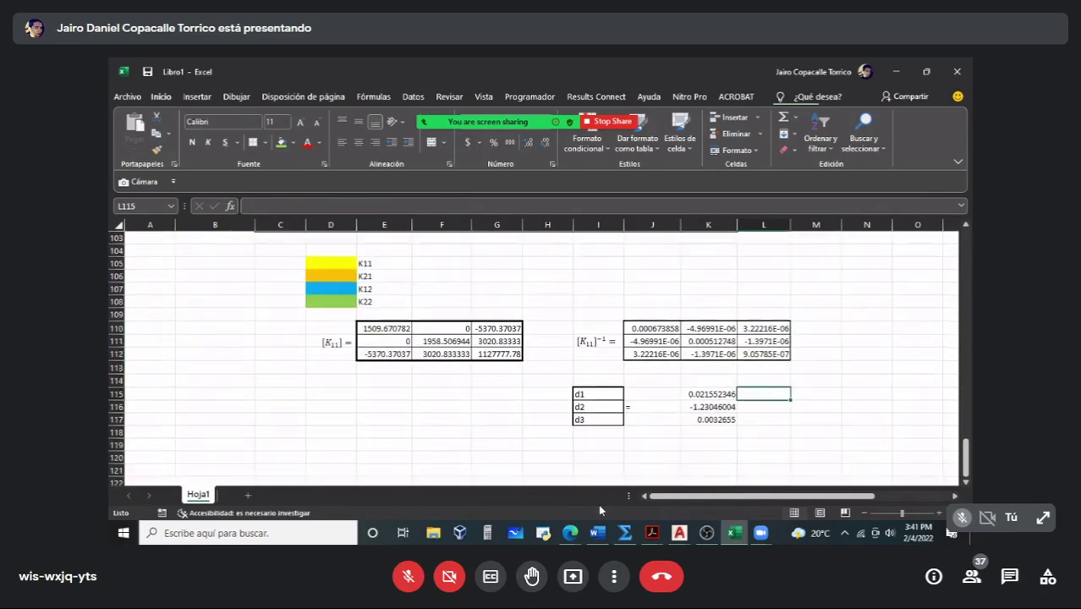
click(598, 530)
scroll(641, 454, up, 3)
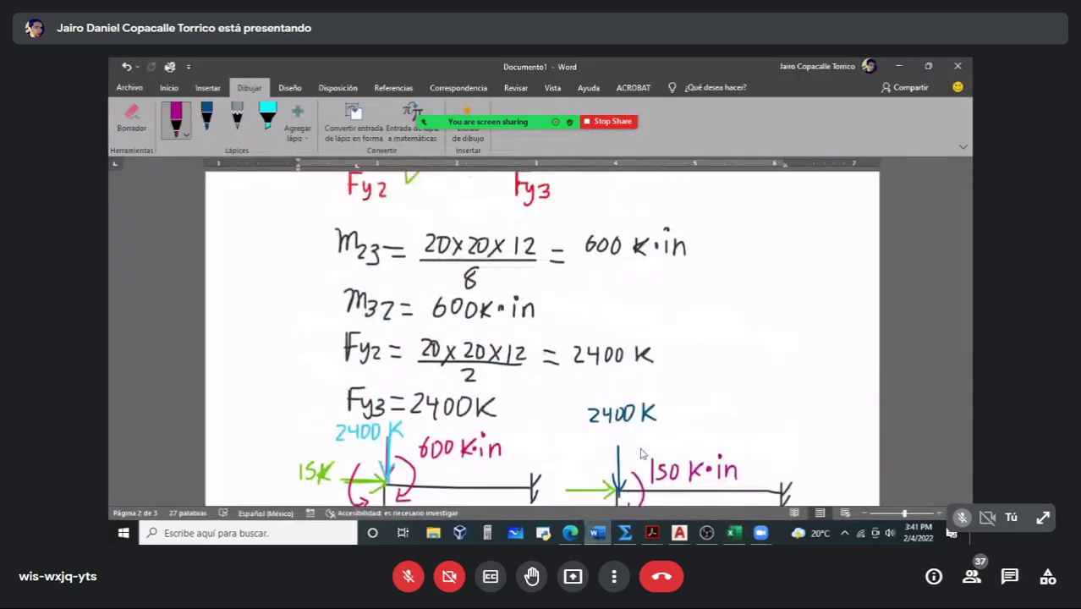
scroll(641, 455, up, 10)
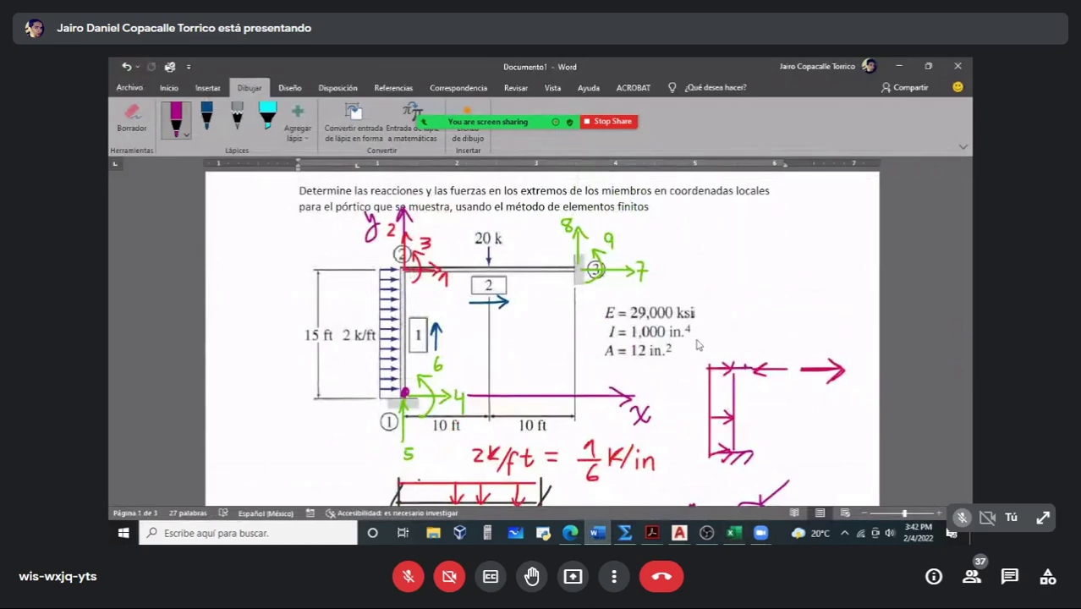
click(734, 532)
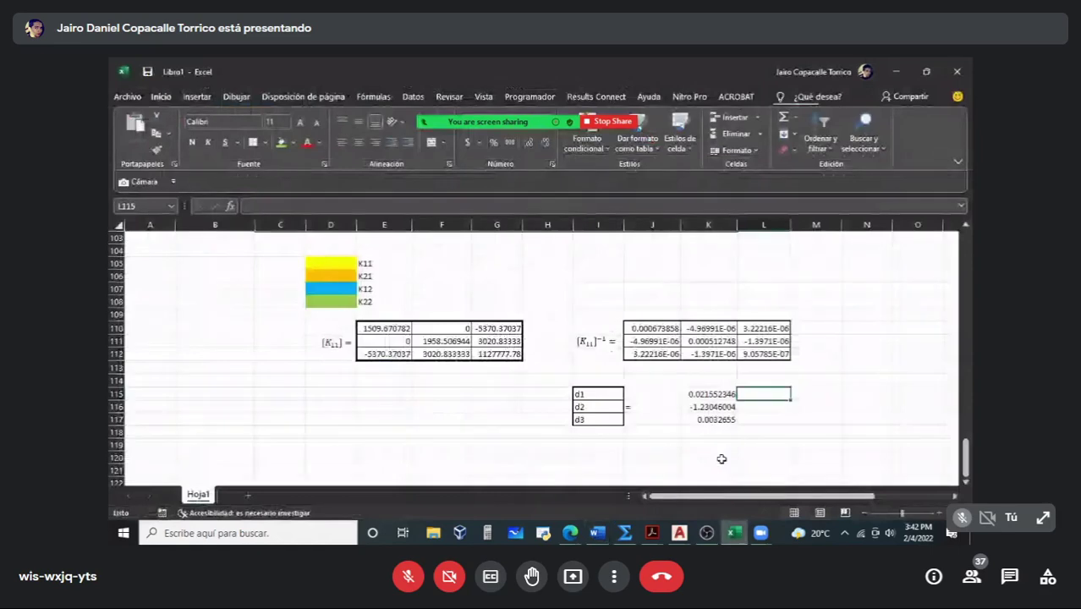
text(in)
key(Return)
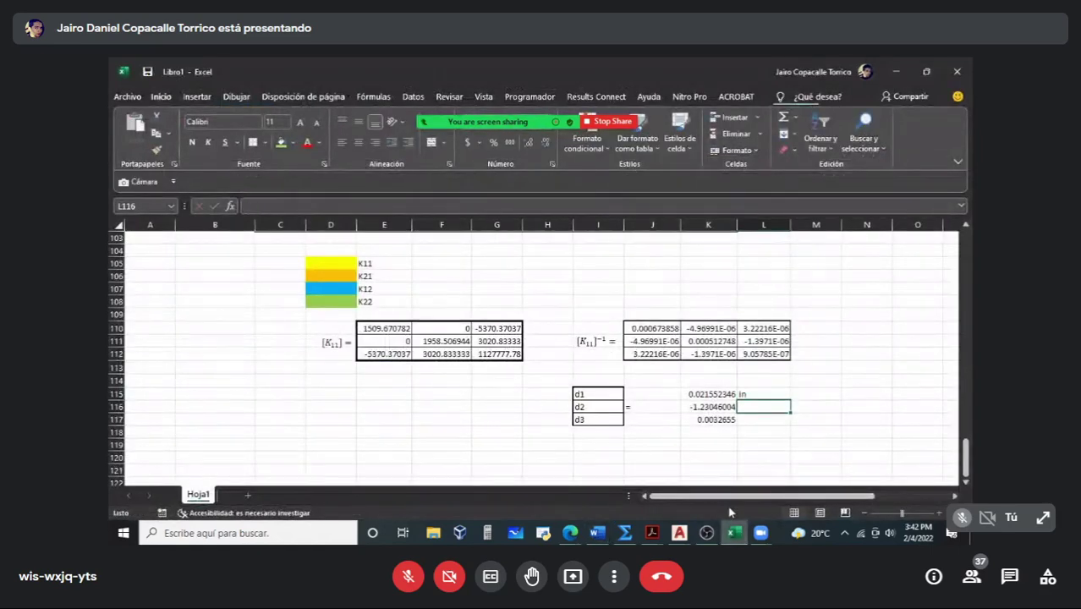
Step: Enter the units in for d2 in L116 and rad for d3 in L117
key(alt+Tab)
key(alt+Tab)
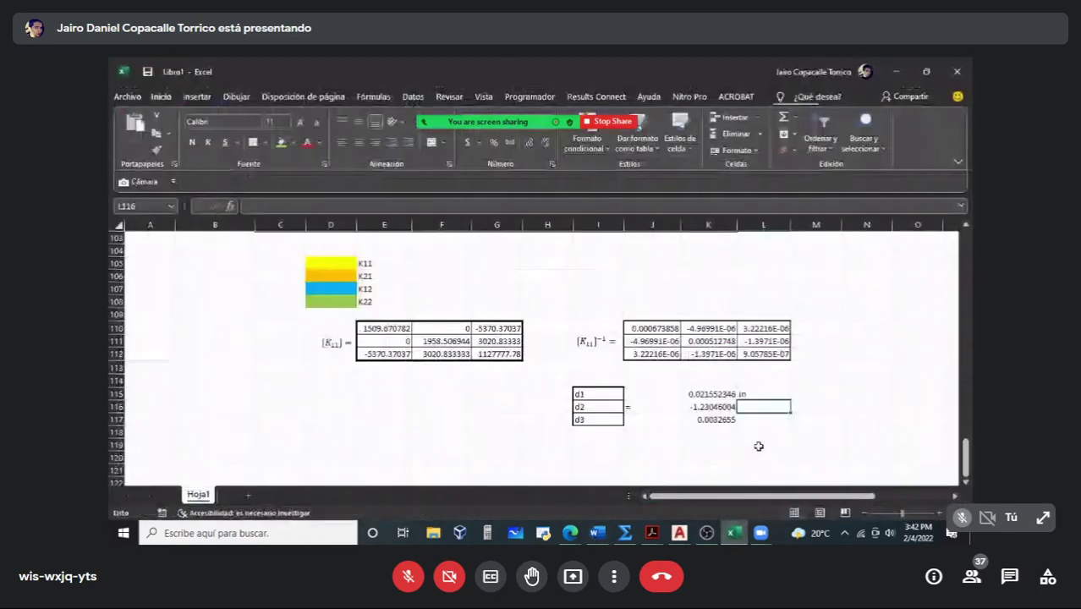
text(in)
key(Return)
text(rad)
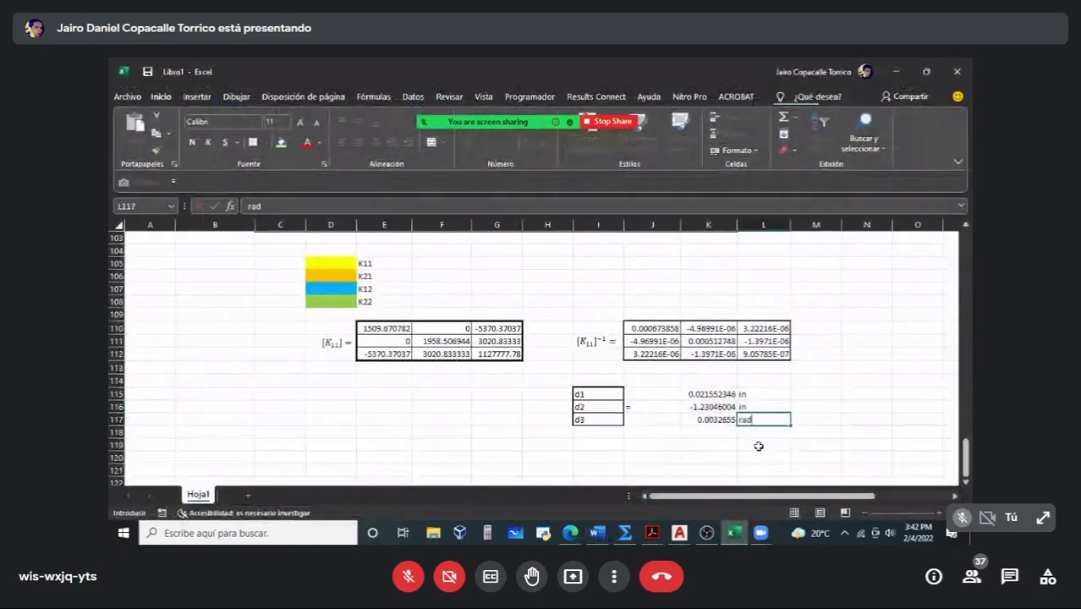
key(Return)
click(727, 455)
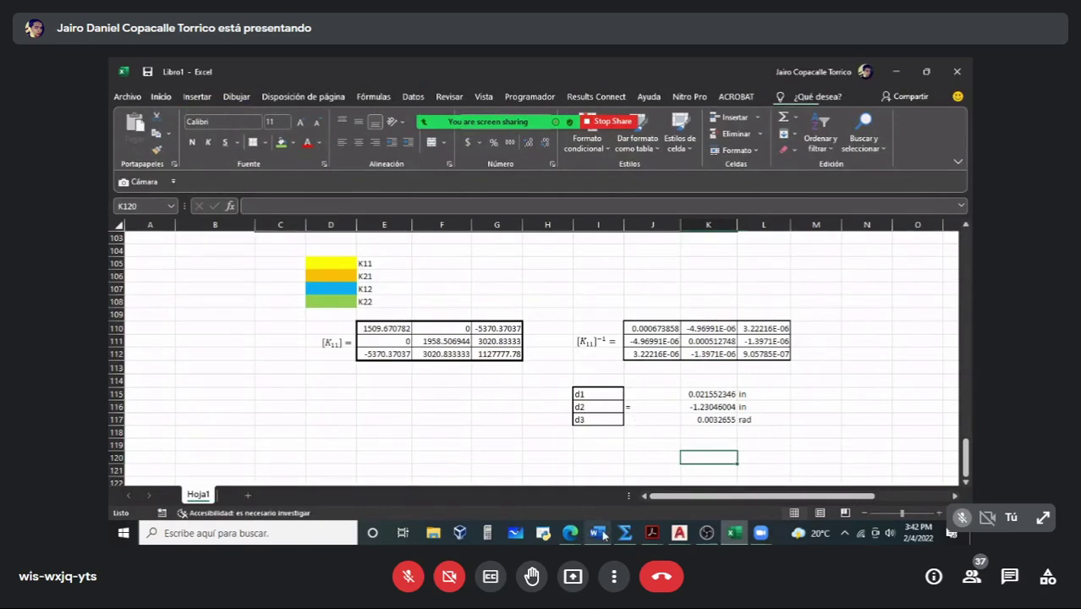
Step: Switch to finitosaux040221.pdf in Acrobat, read step 12 on calculating loads in local axes, and go to the Meet window
mouse_move(603, 535)
click(596, 461)
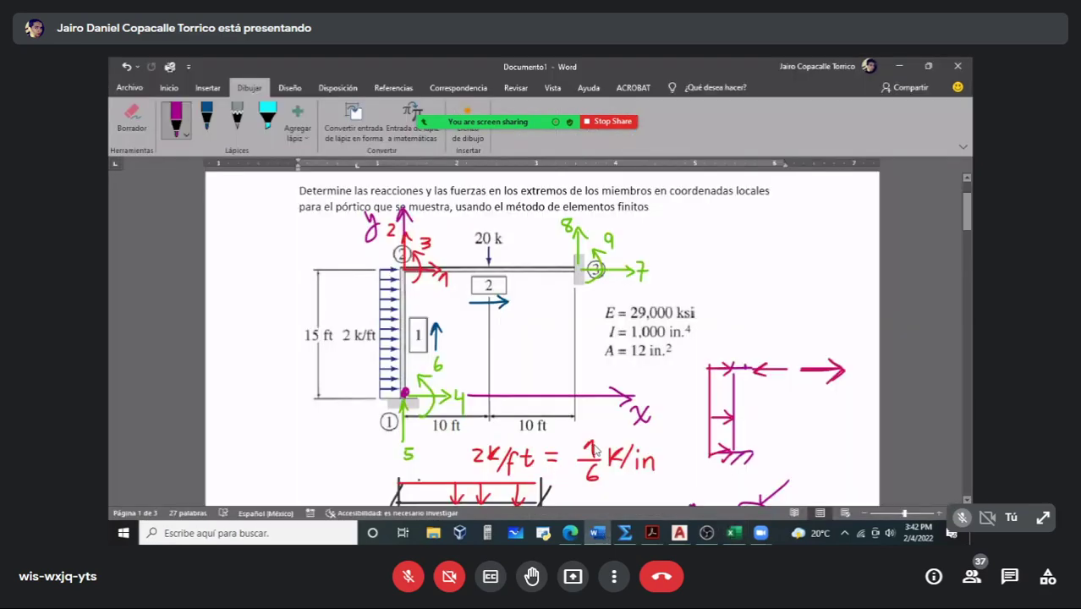
mouse_move(652, 533)
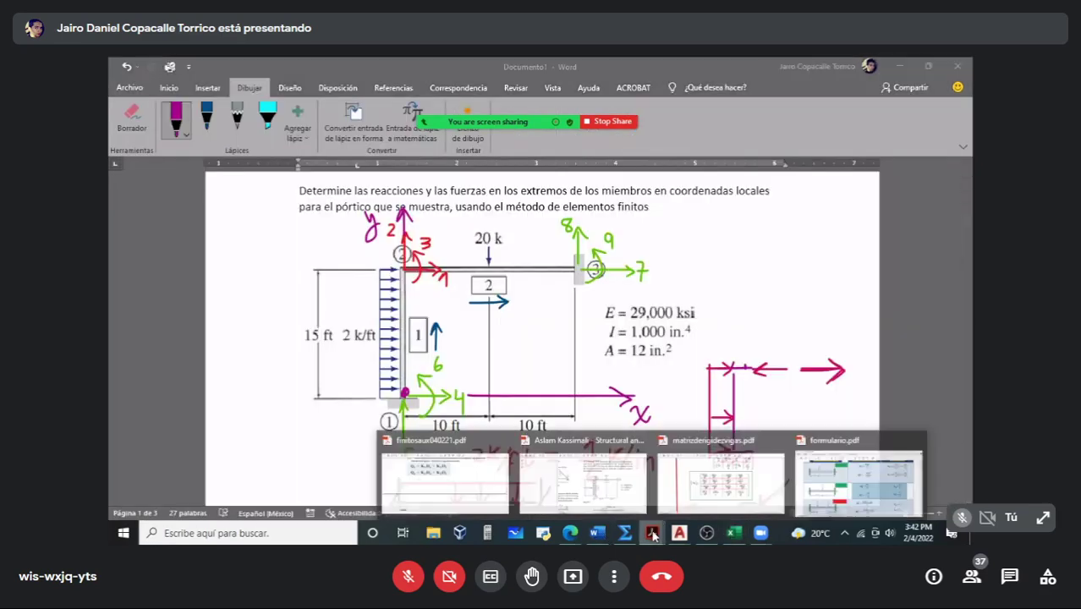
click(499, 479)
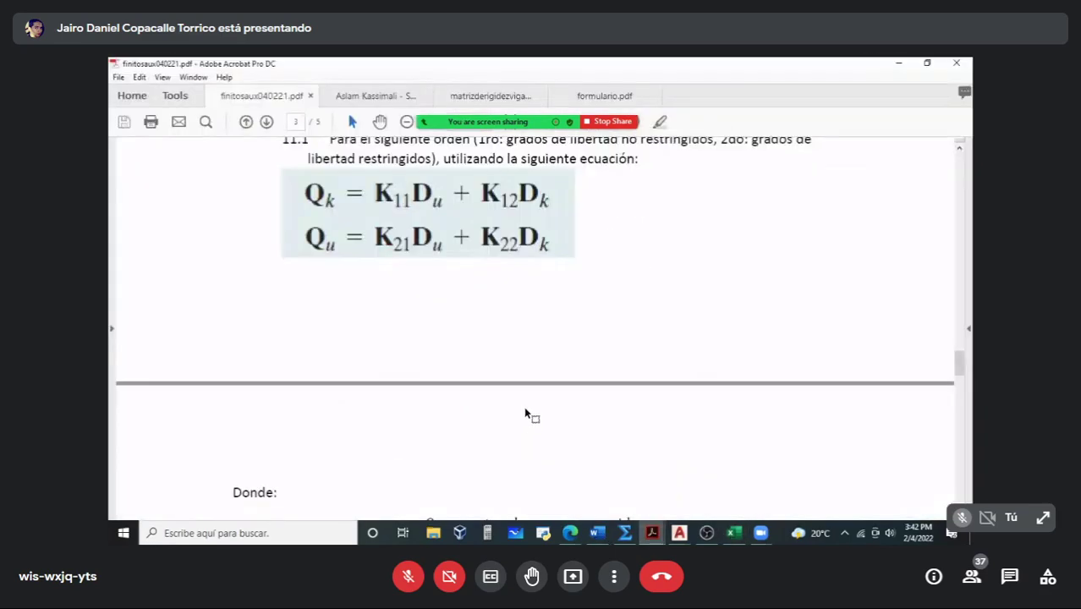
scroll(525, 407, down, 3)
scroll(526, 407, down, 10)
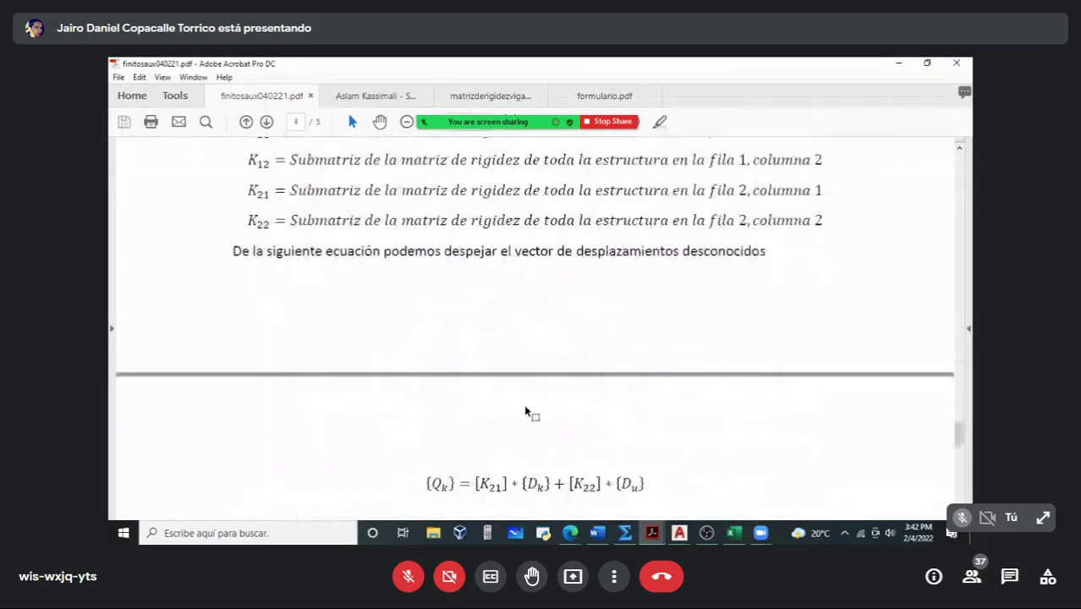
scroll(525, 407, down, 5)
scroll(525, 410, up, 1)
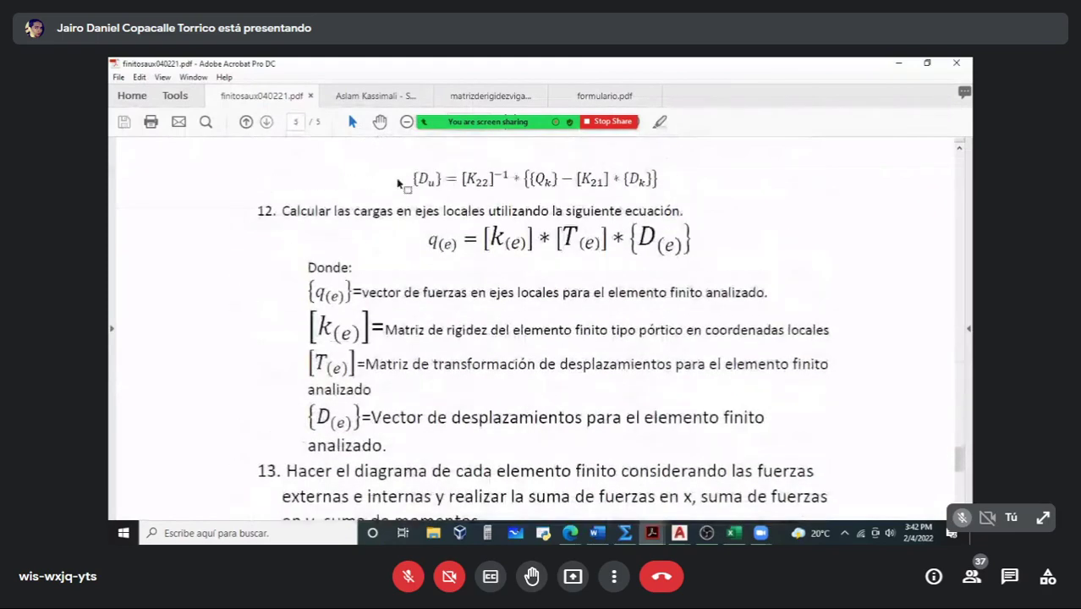
drag(283, 210, 515, 214)
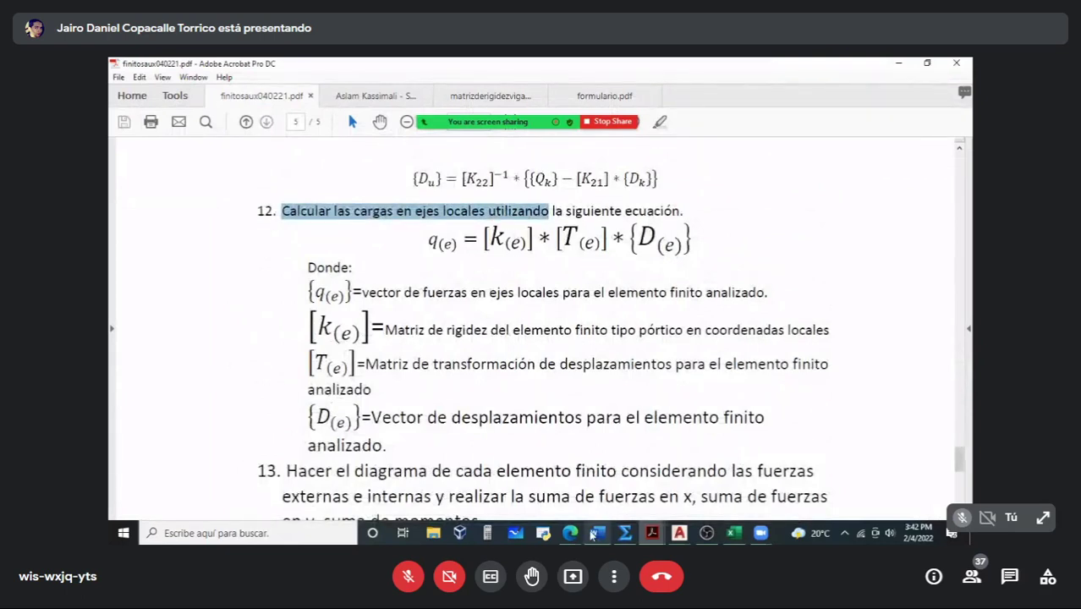
mouse_move(570, 532)
click(517, 475)
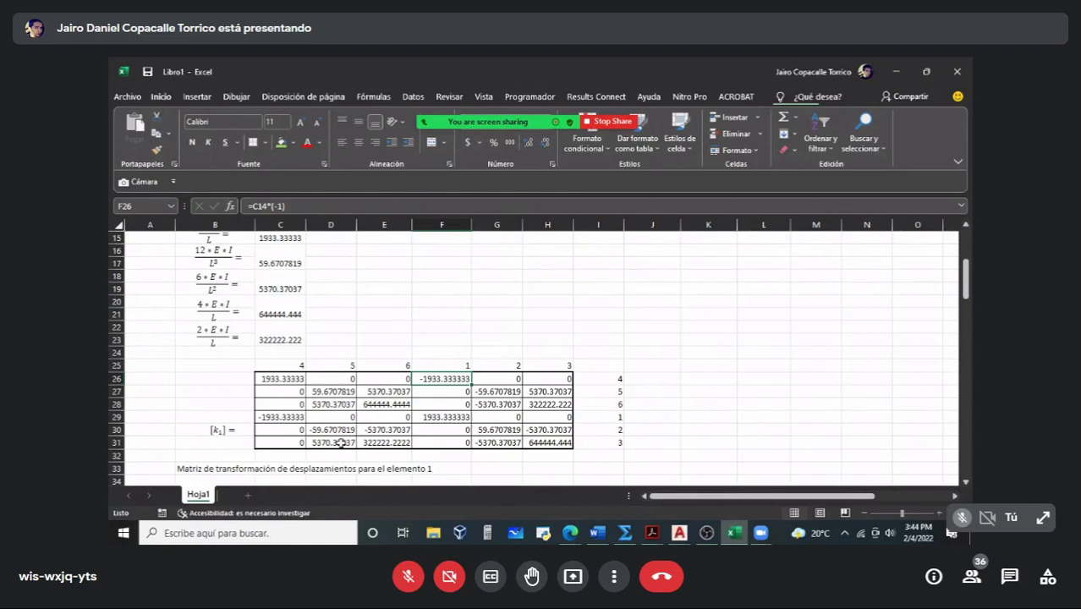
Step: Review the direction cosines, element 1 transformation matrices, structure stiffness matrix and displacements in the Excel sheet, and return to the Meet call
scroll(616, 381, up, 3)
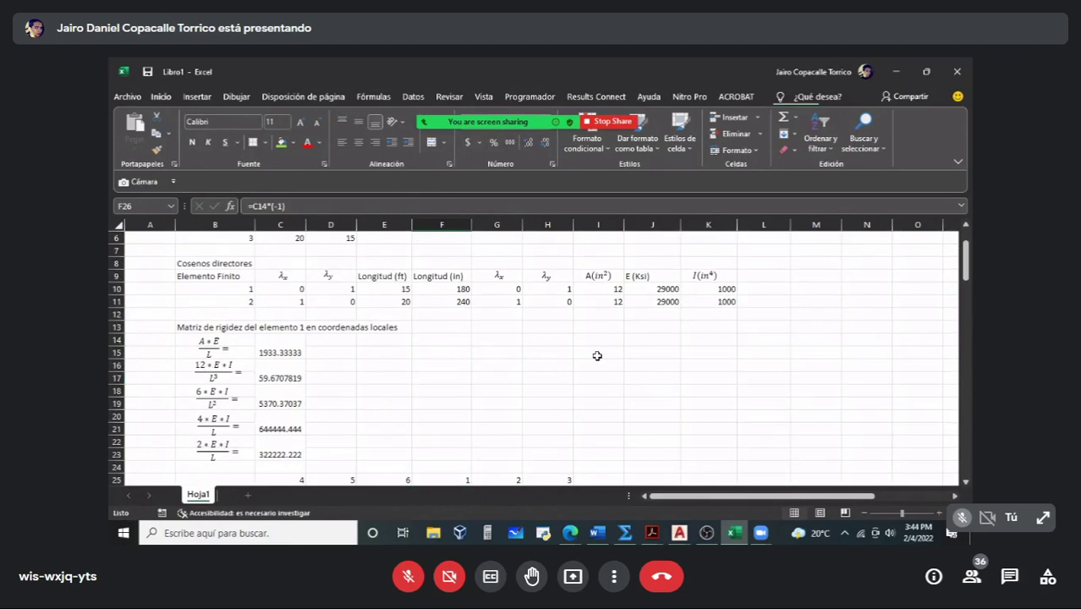
click(404, 288)
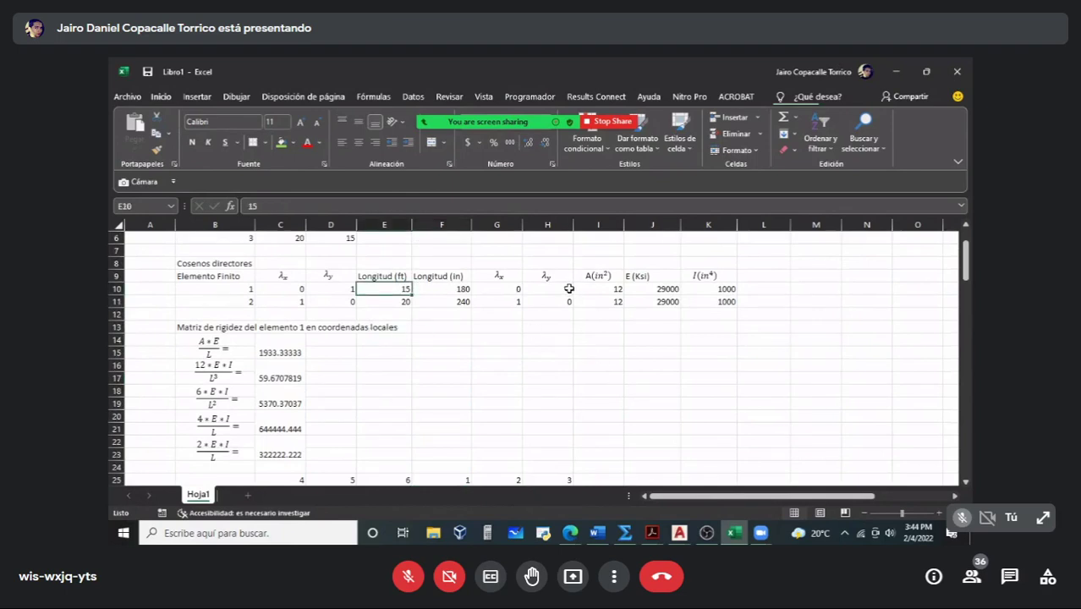
click(547, 288)
click(505, 305)
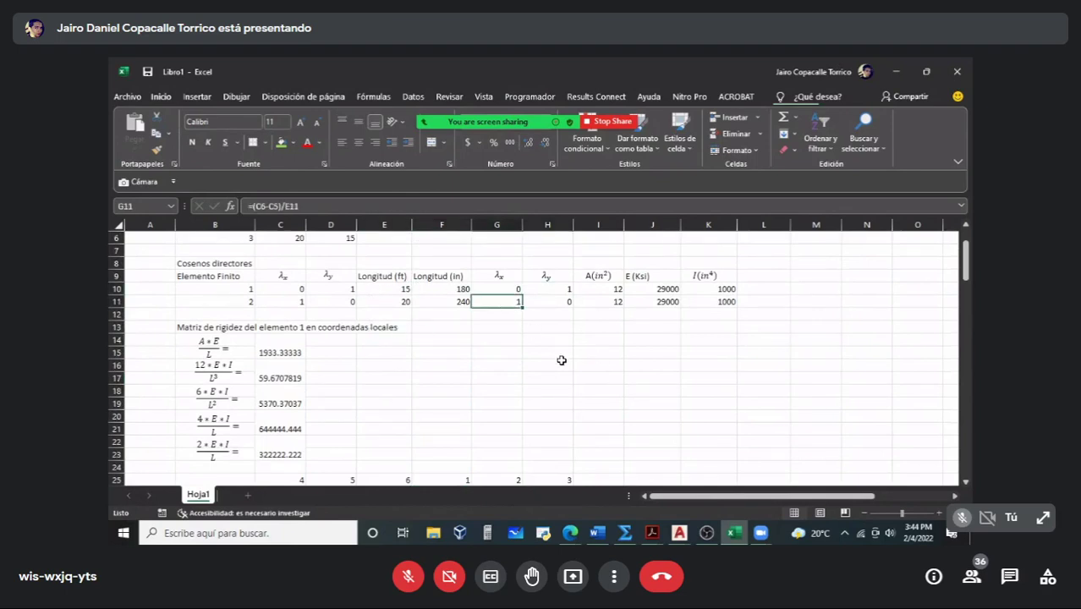
scroll(560, 357, down, 5)
scroll(561, 361, down, 3)
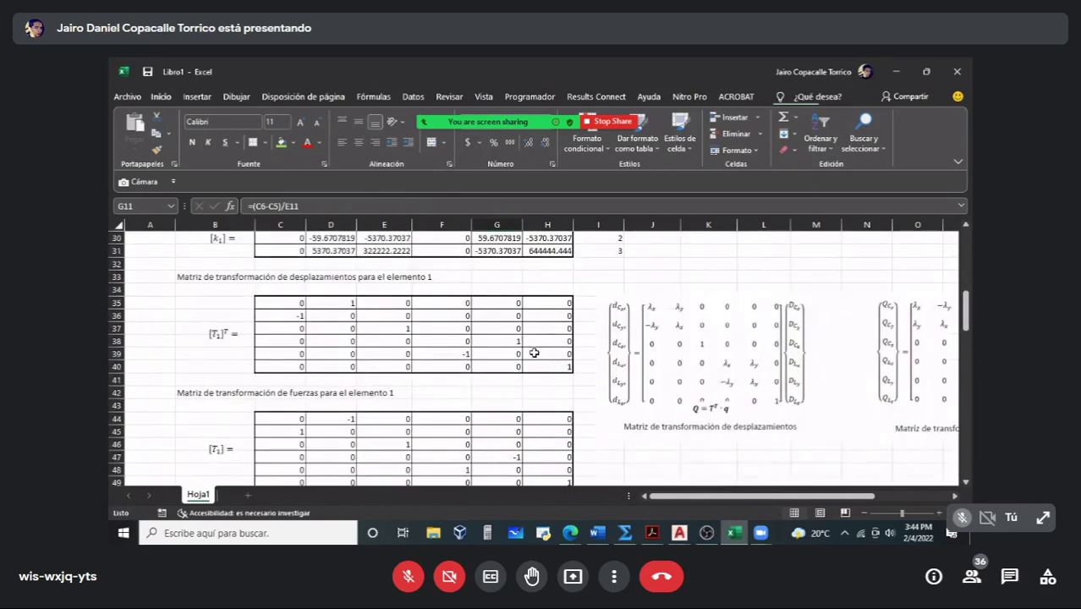
scroll(529, 355, down, 2)
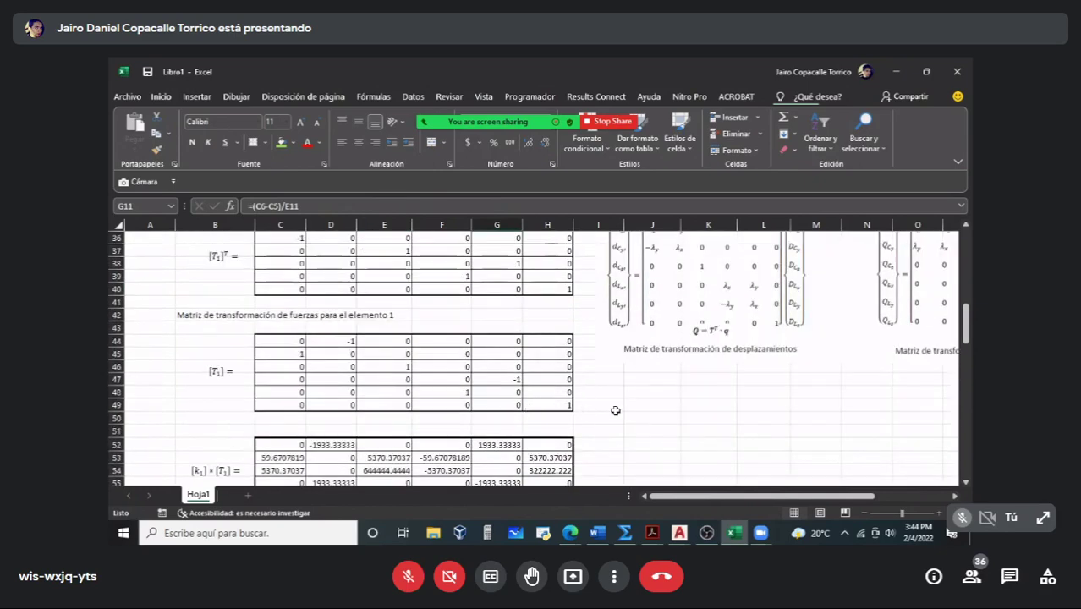
scroll(592, 410, down, 5)
scroll(619, 411, down, 13)
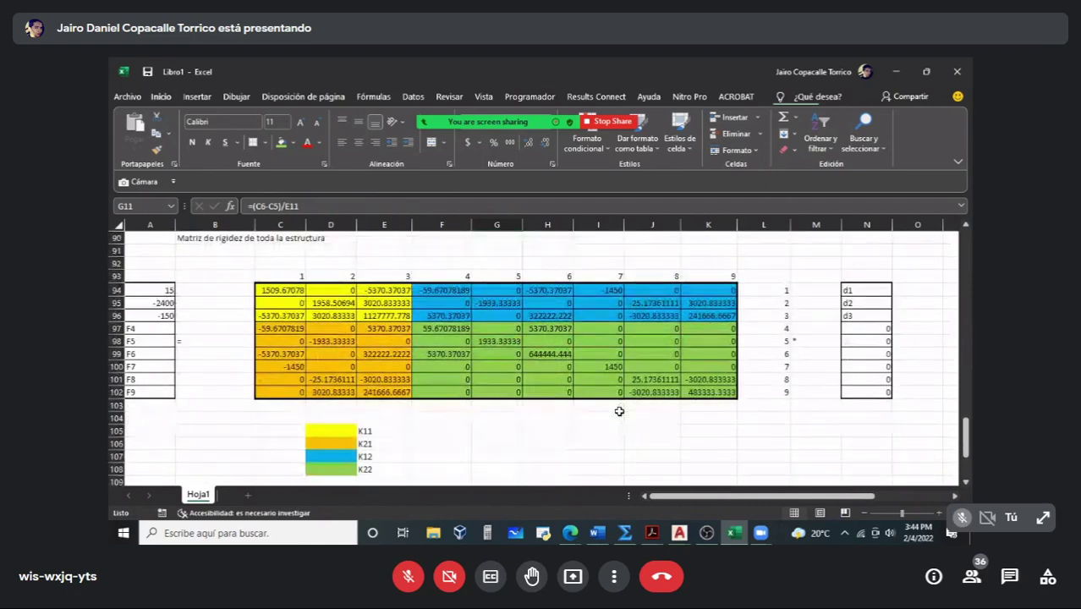
scroll(619, 411, down, 5)
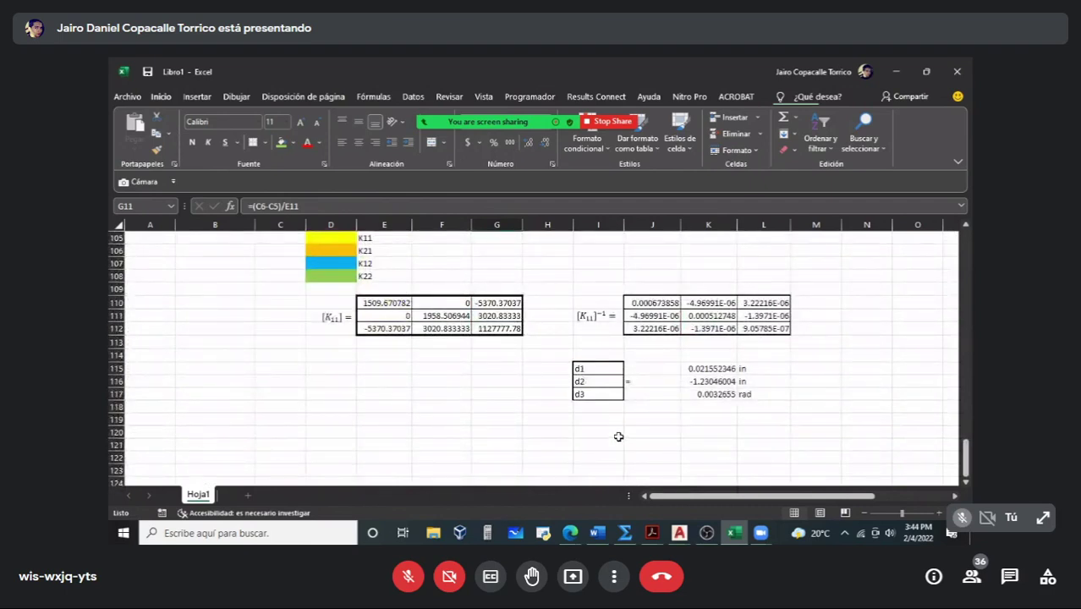
mouse_move(570, 531)
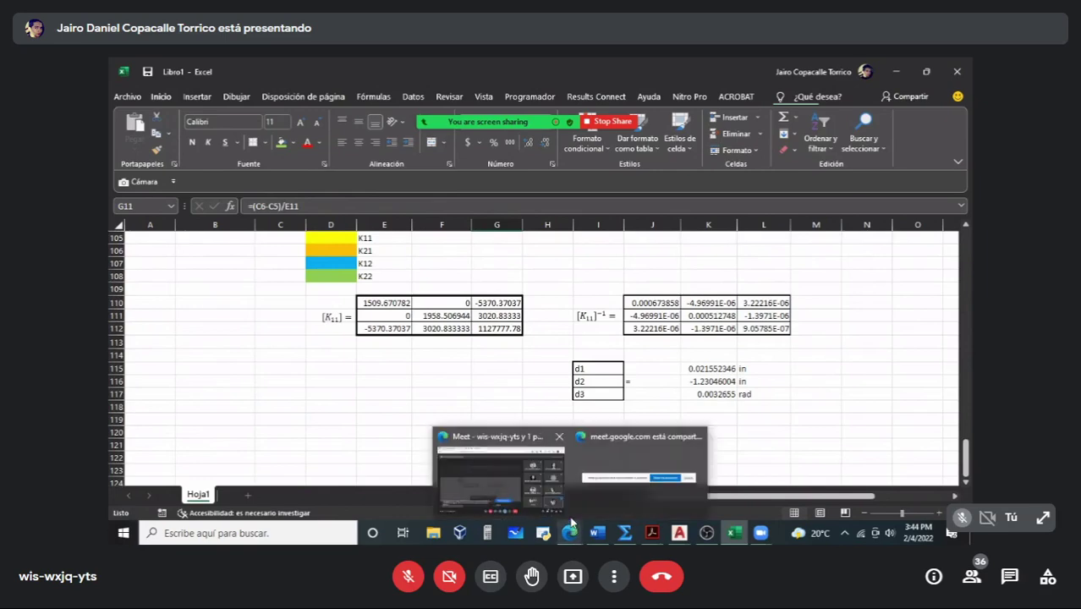
click(536, 467)
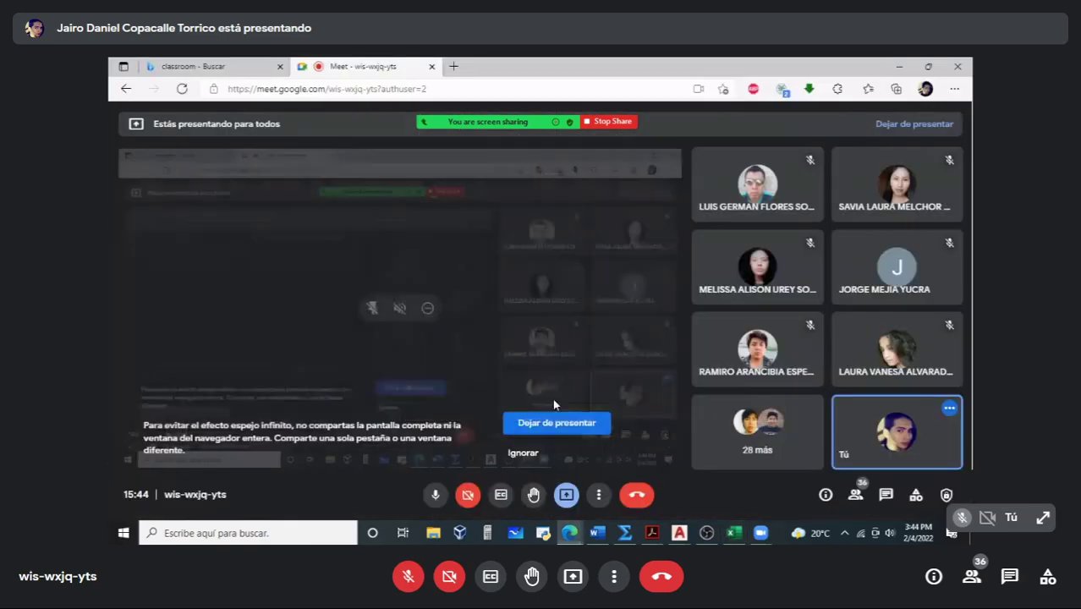